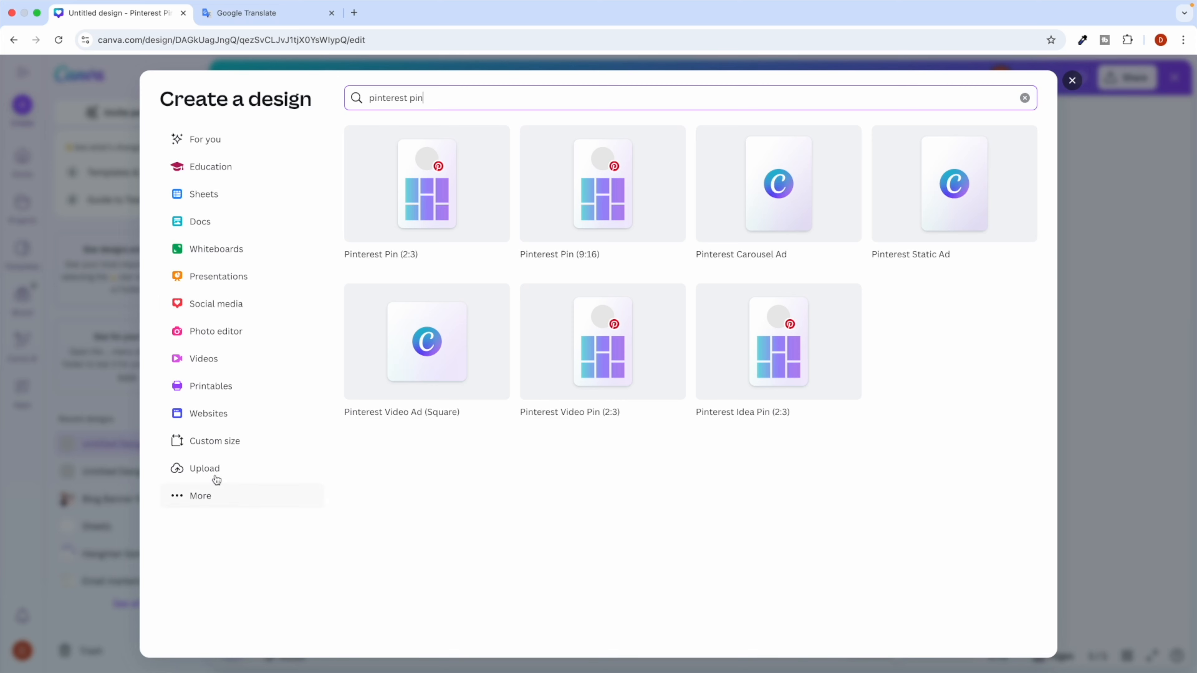
Copy the 1080 width from the chat reply into the custom Width field.
key("ctrl+Right")
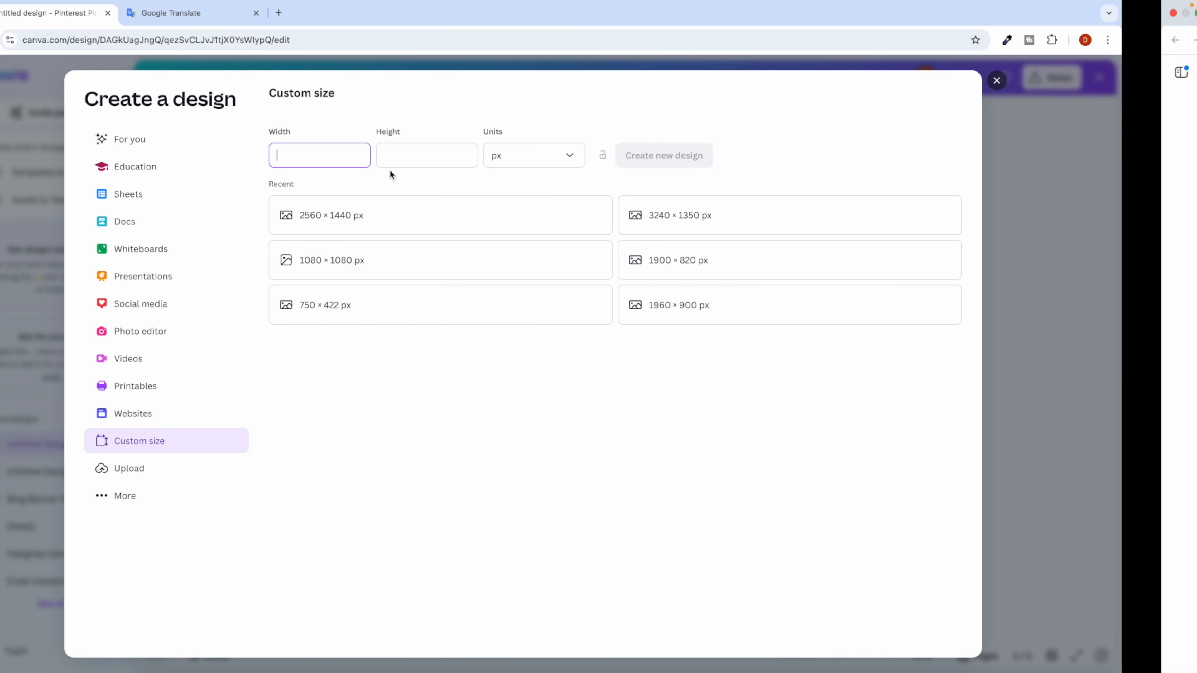
left_click(378, 162)
double_click(378, 161)
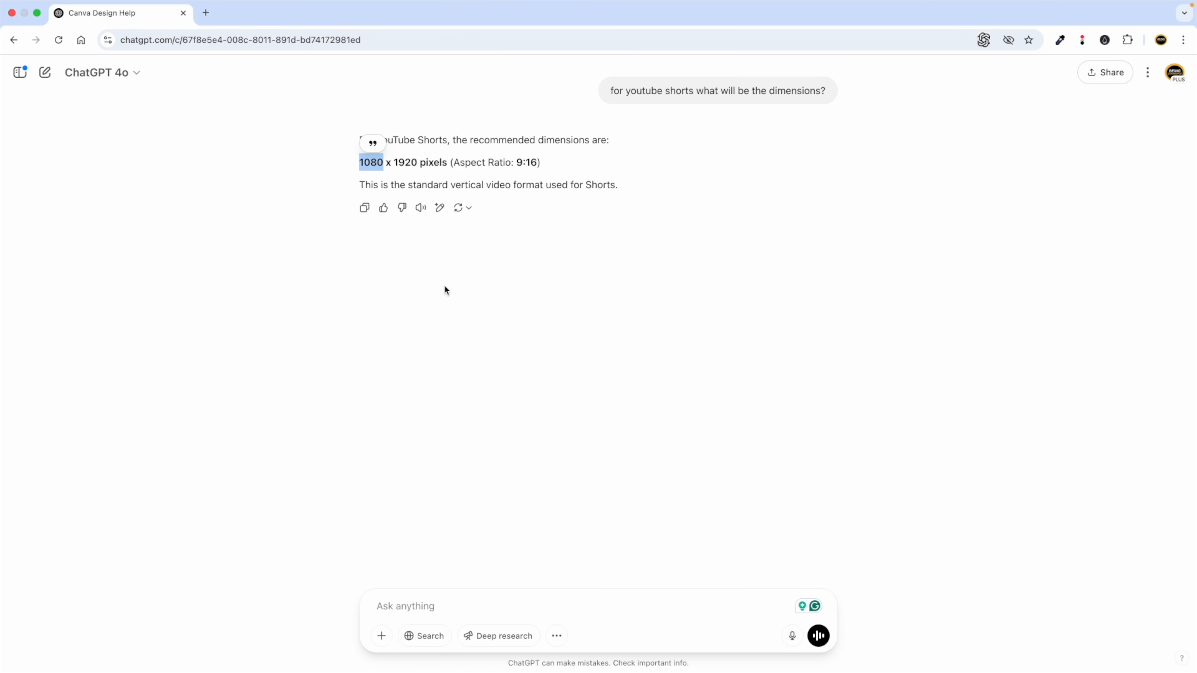
key("super+c")
key("ctrl+Left")
left_click(367, 157)
key("super+v")
Copy the 1920 height from the chat reply into the custom Height field.
left_click(478, 160)
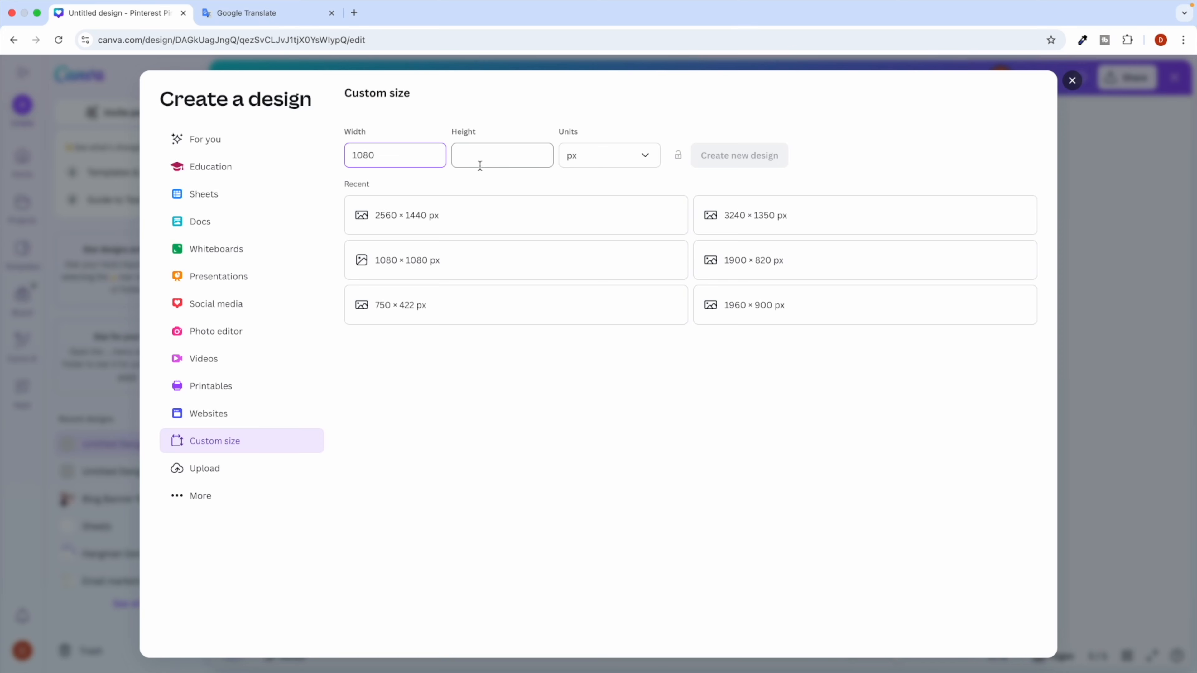
key("ctrl+Right")
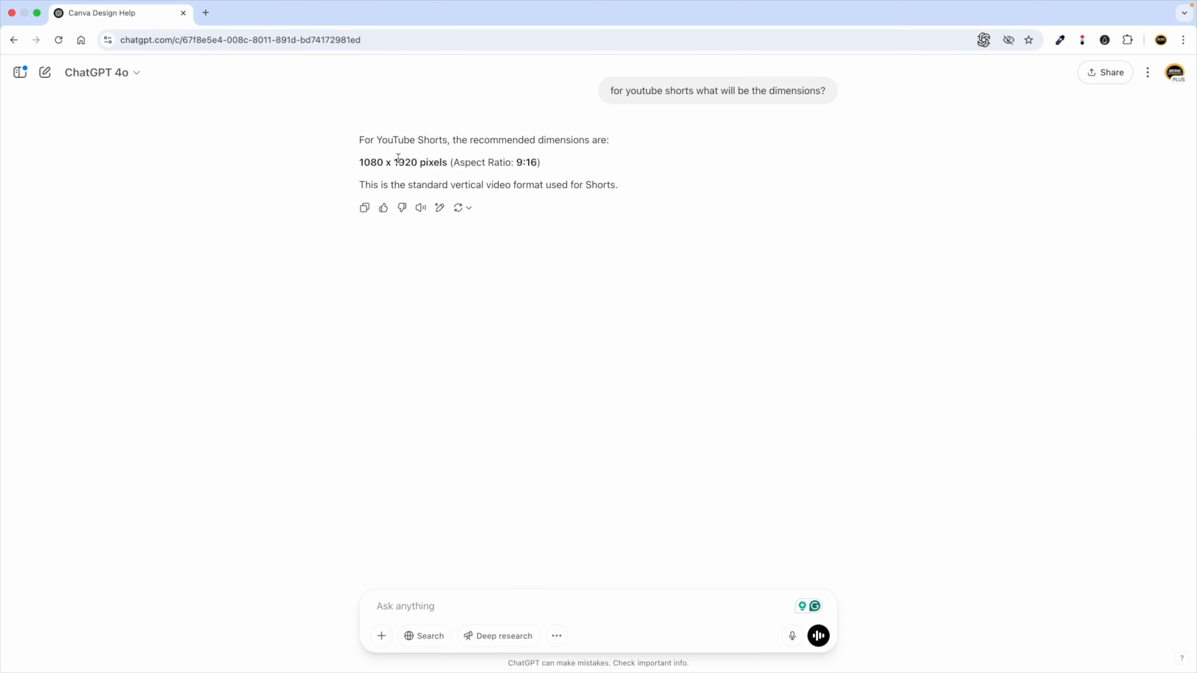
double_click(401, 160)
key("super+c")
key("ctrl+Left")
key("super+v")
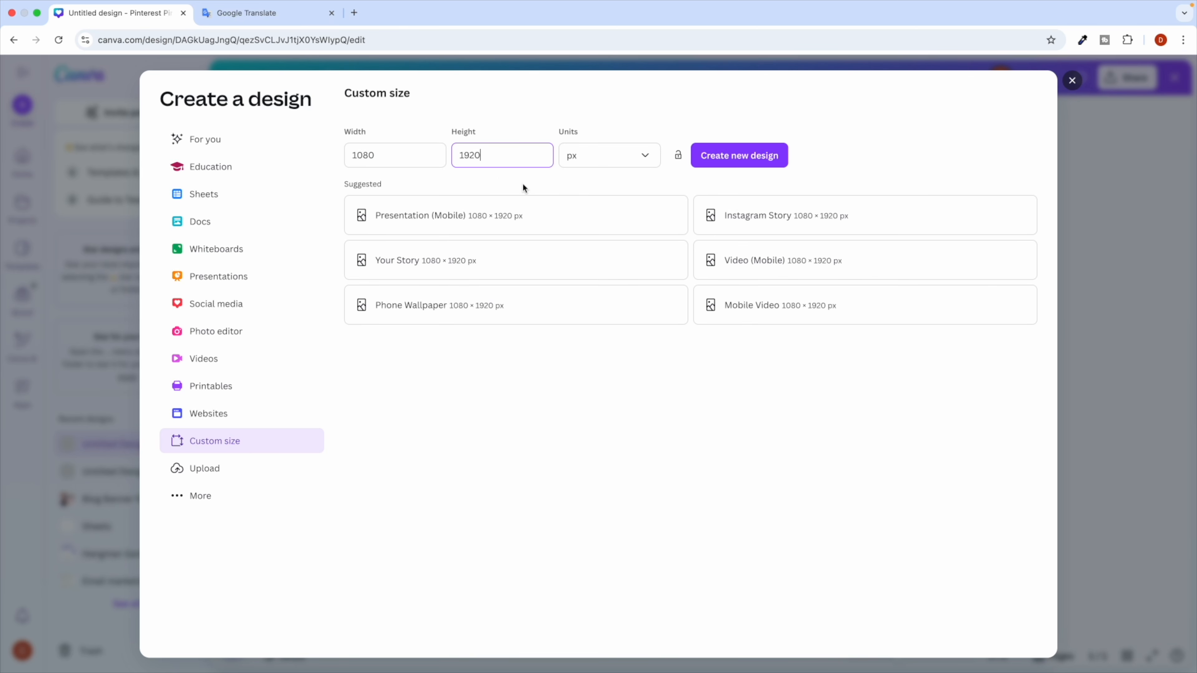
Keep pixels as the unit and create the 1080 × 1920 px blank design.
left_click(586, 165)
left_click(577, 193)
key("ctrl+Right")
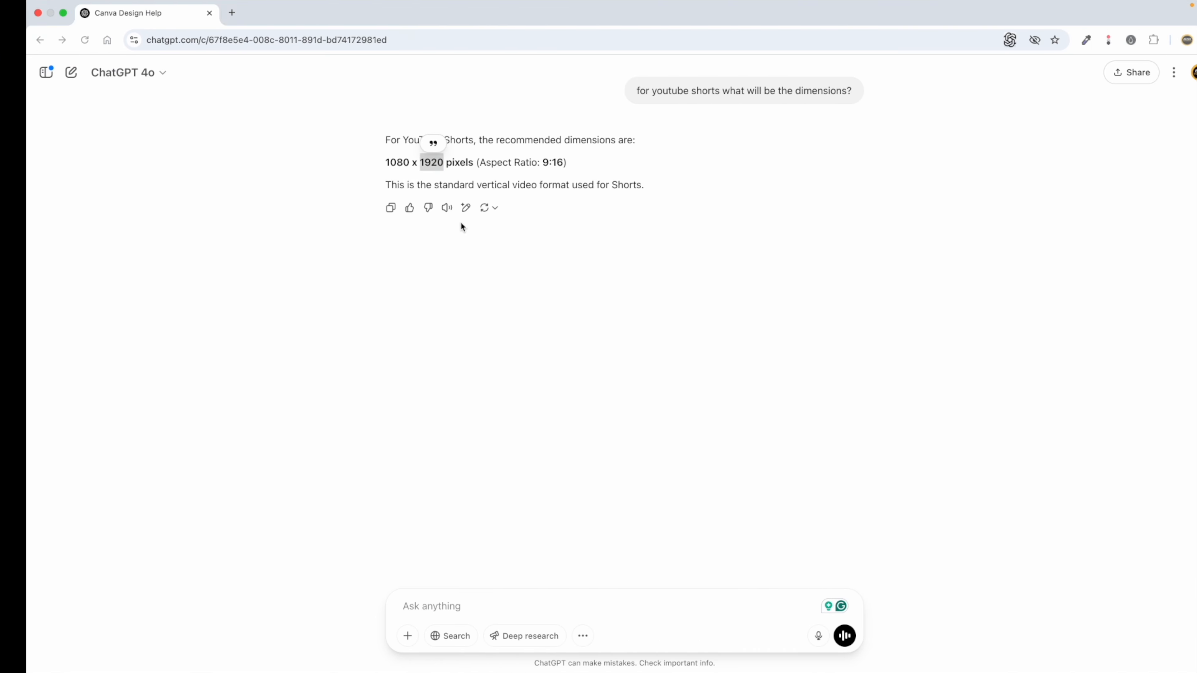
double_click(436, 165)
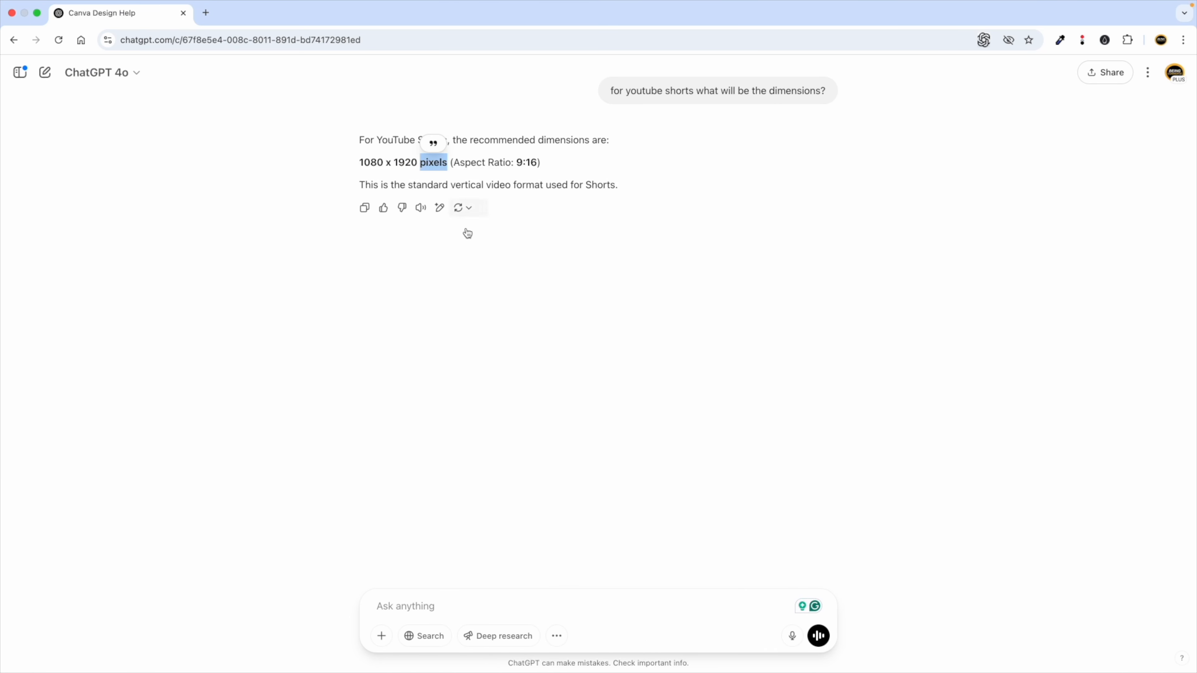
key("ctrl+Left")
left_click(746, 158)
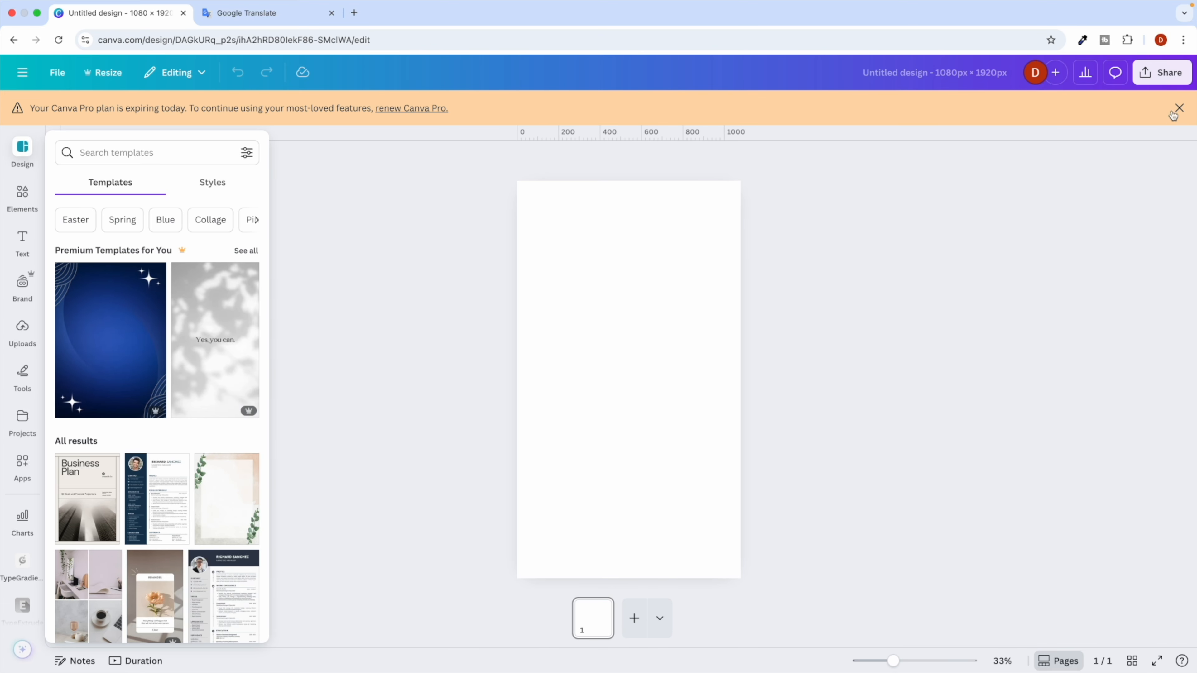
Dismiss the Pro plan banner and return to the Canva Home page through the main menu.
left_click(1178, 110)
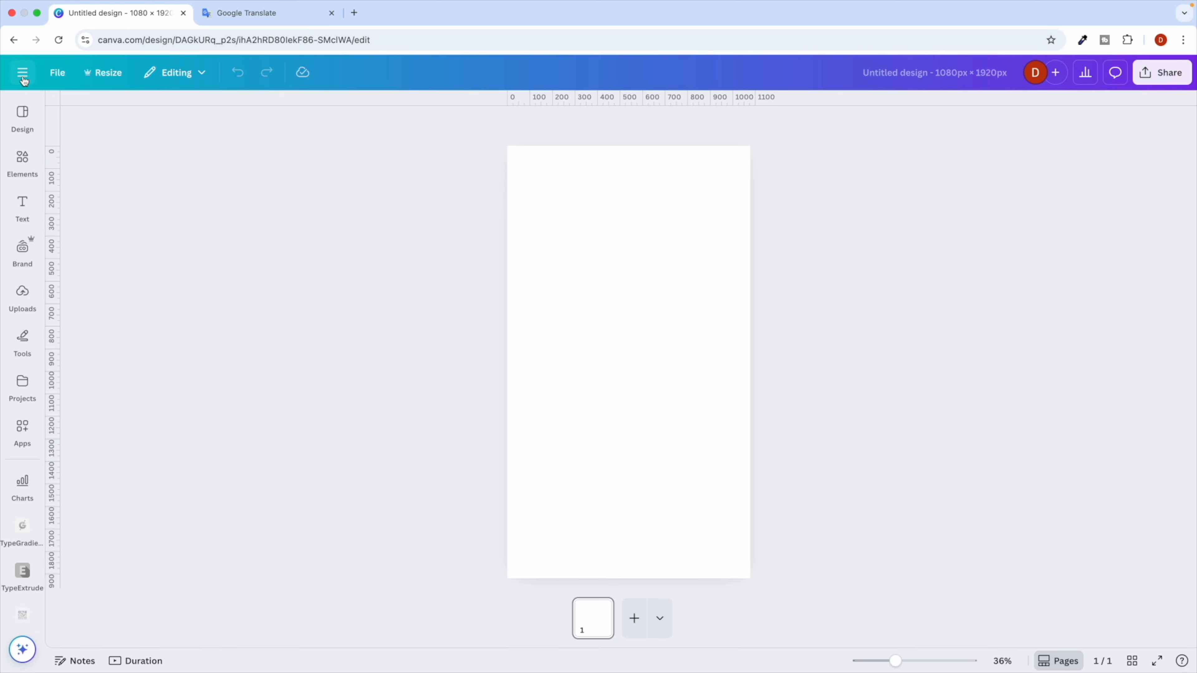
left_click(24, 76)
left_click(71, 85)
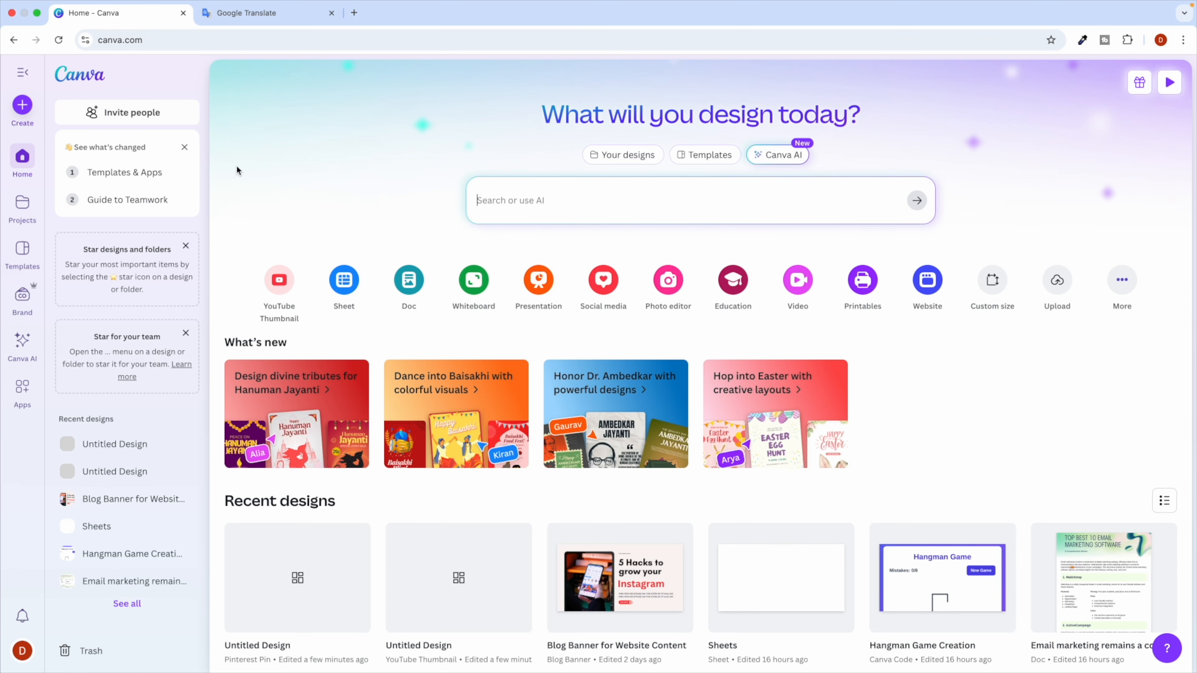
key("ctrl+Right")
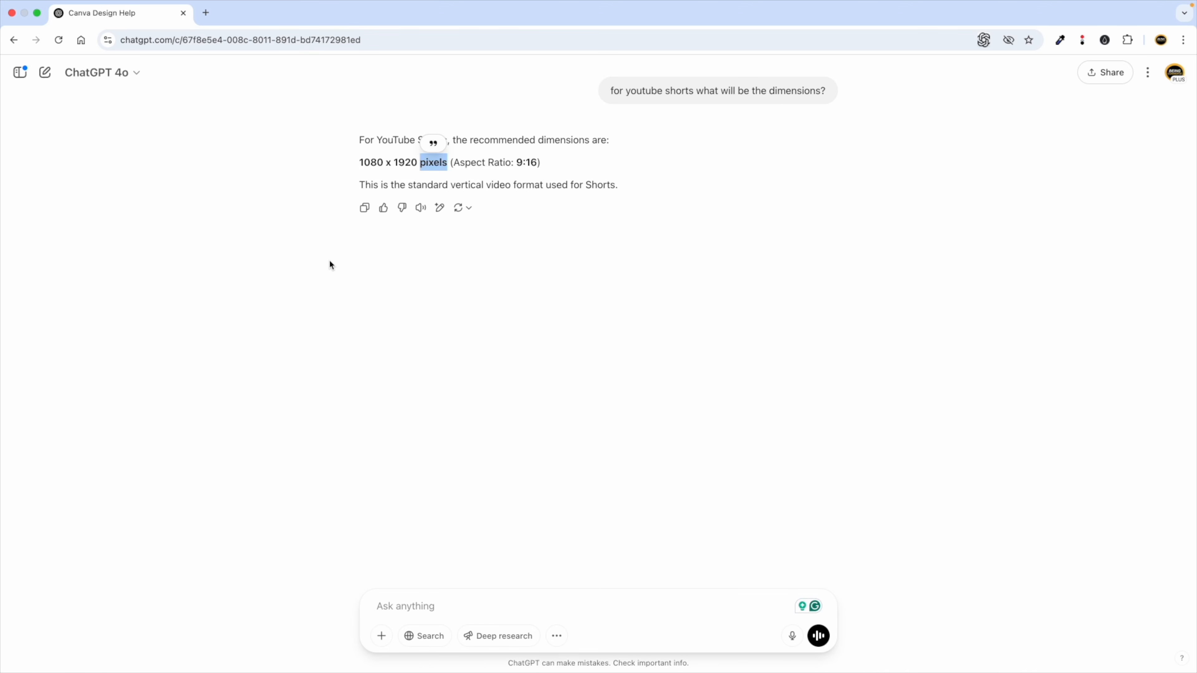
key("ctrl+Left")
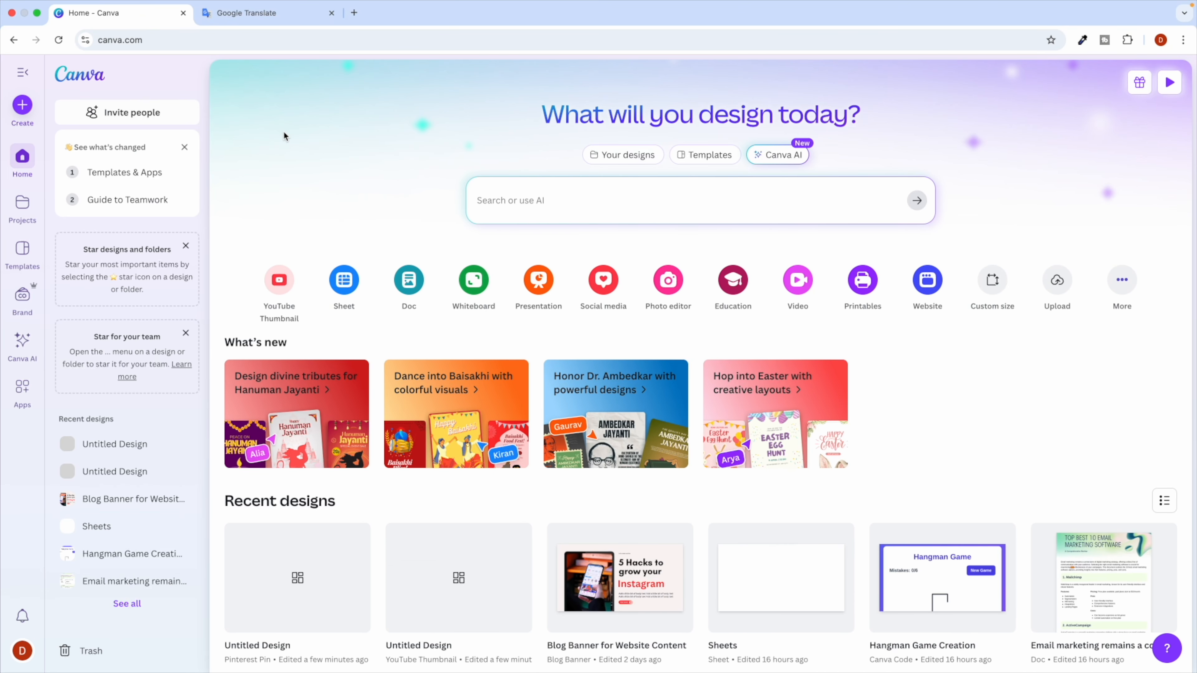
key("ctrl+Right")
key("ctrl+Left")
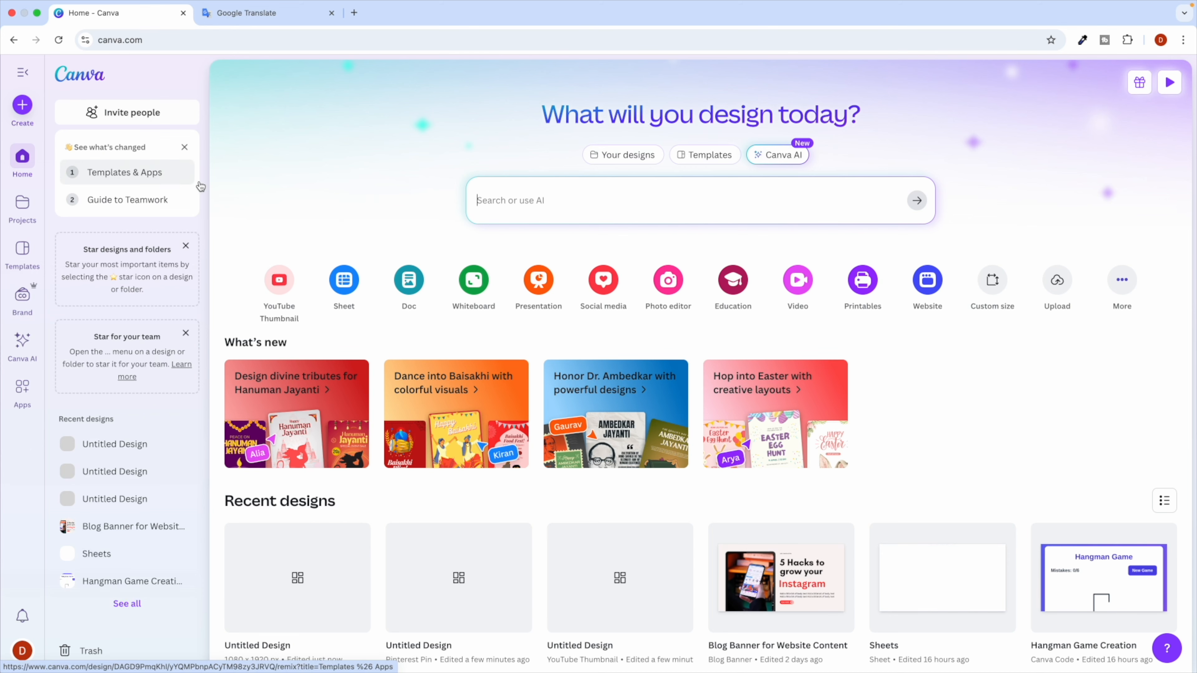
Open the Create dialog, view the suggested design types, then close it without creating anything.
left_click(23, 105)
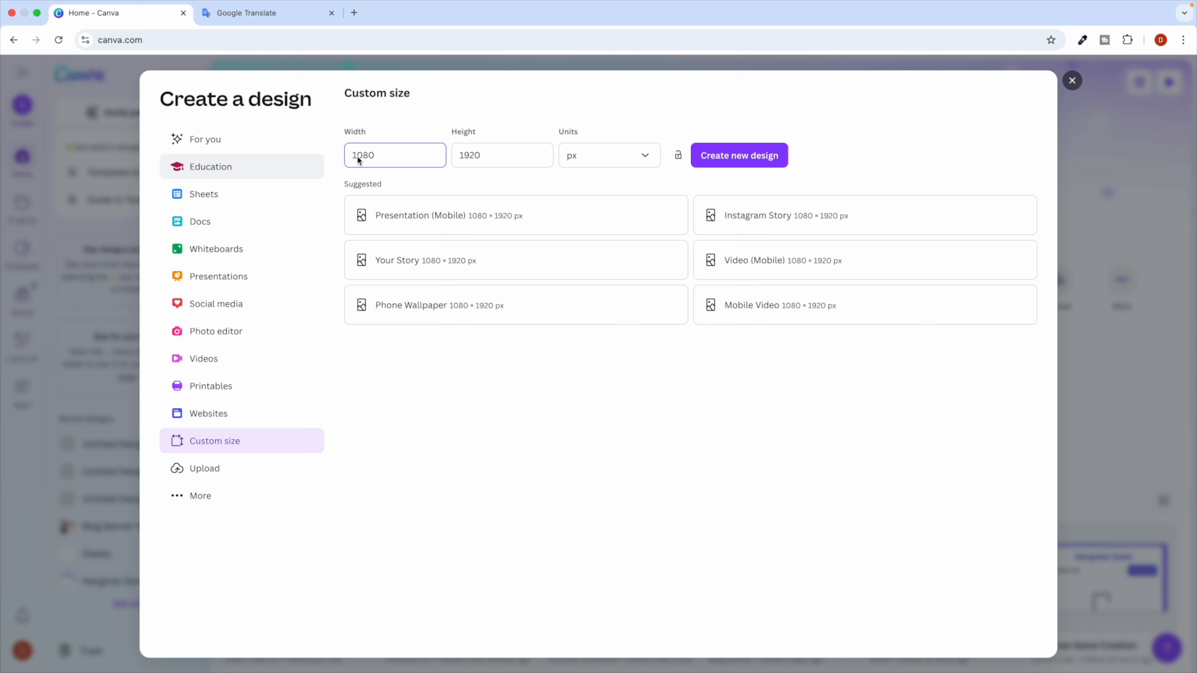
left_click(213, 150)
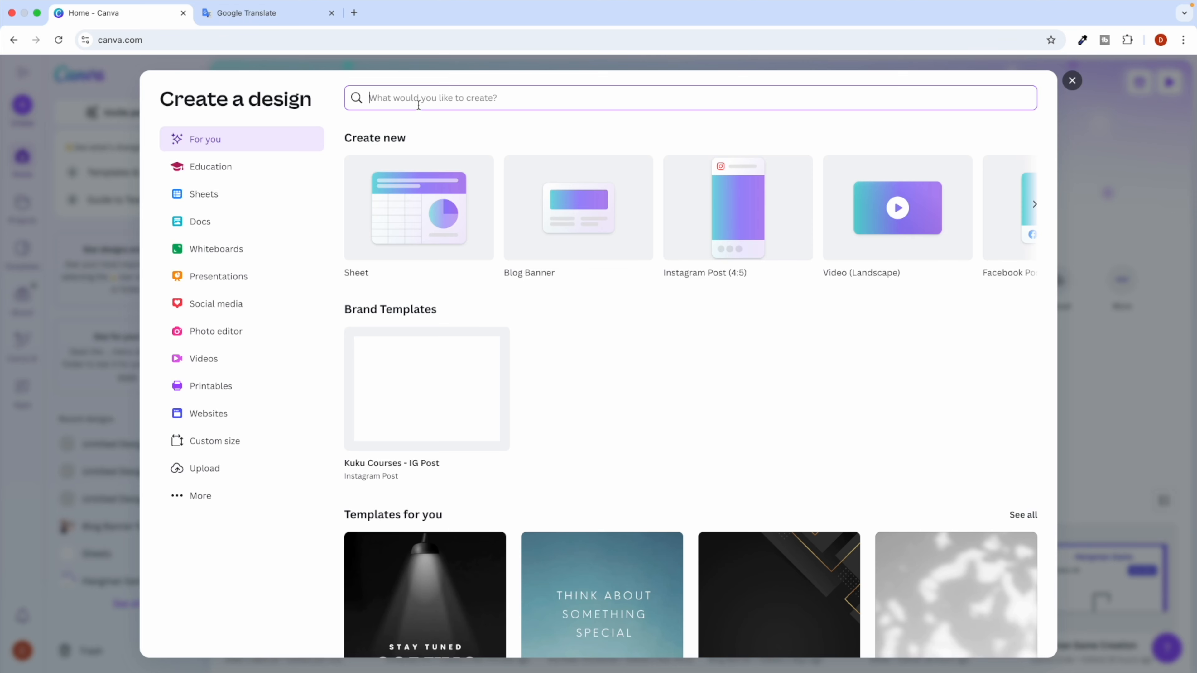
left_click(1074, 81)
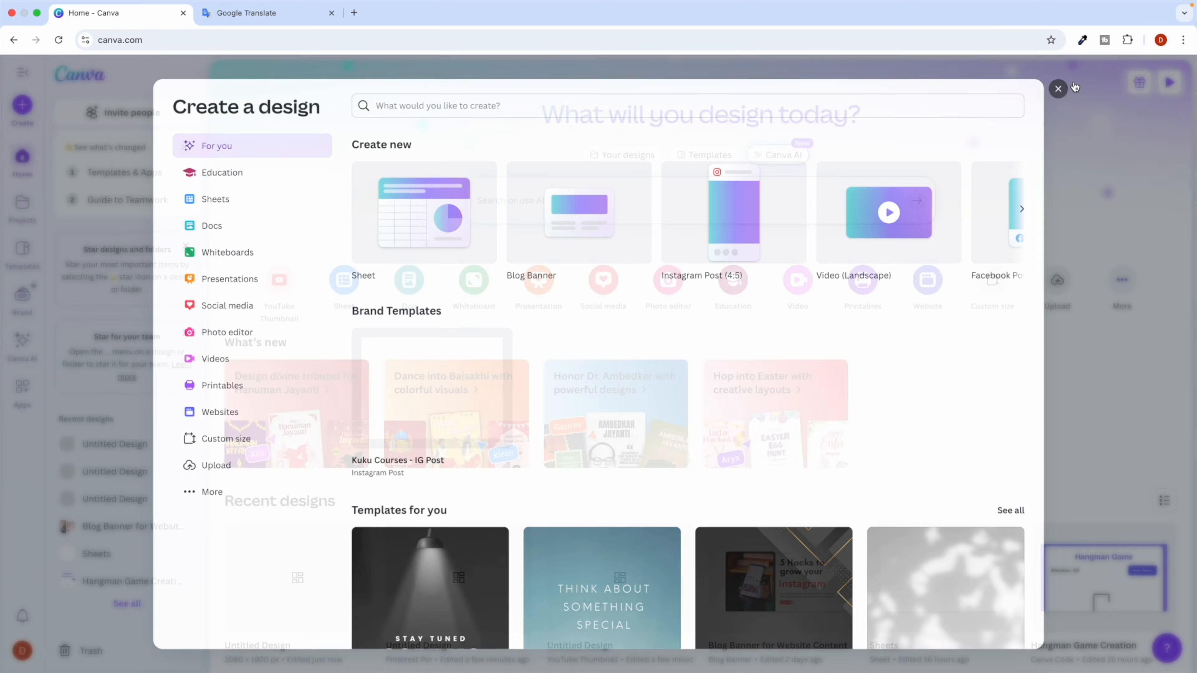
Search Templates for 'facebook ads' and browse the results.
left_click(702, 155)
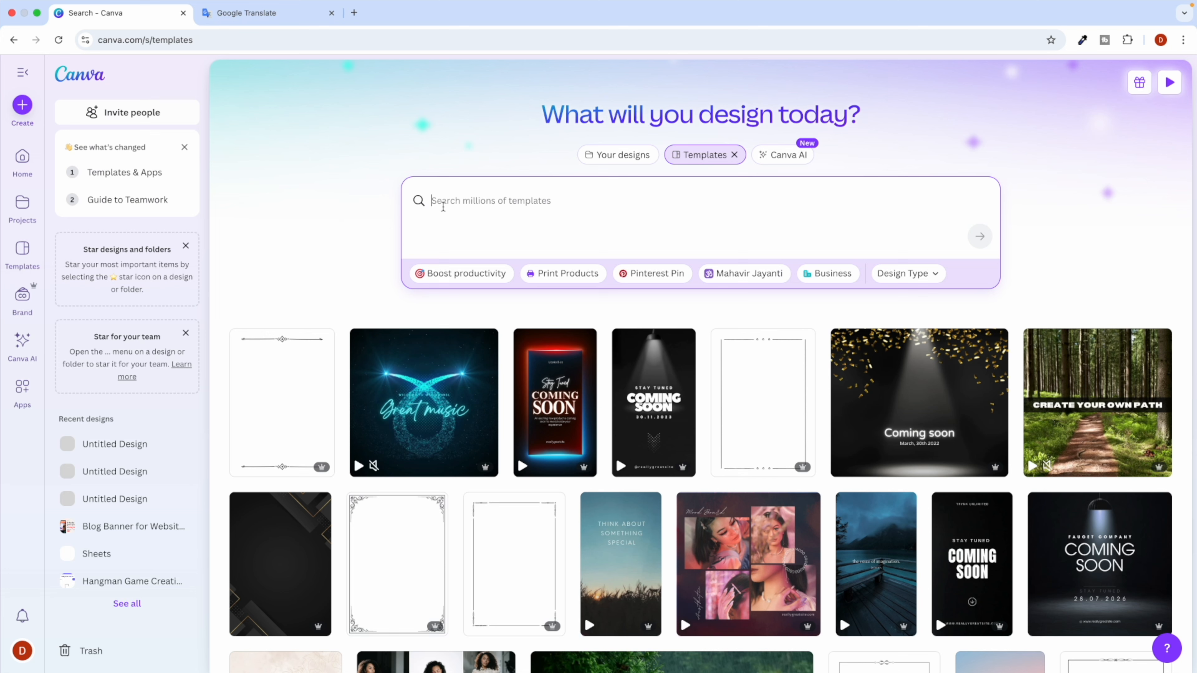
type("faec")
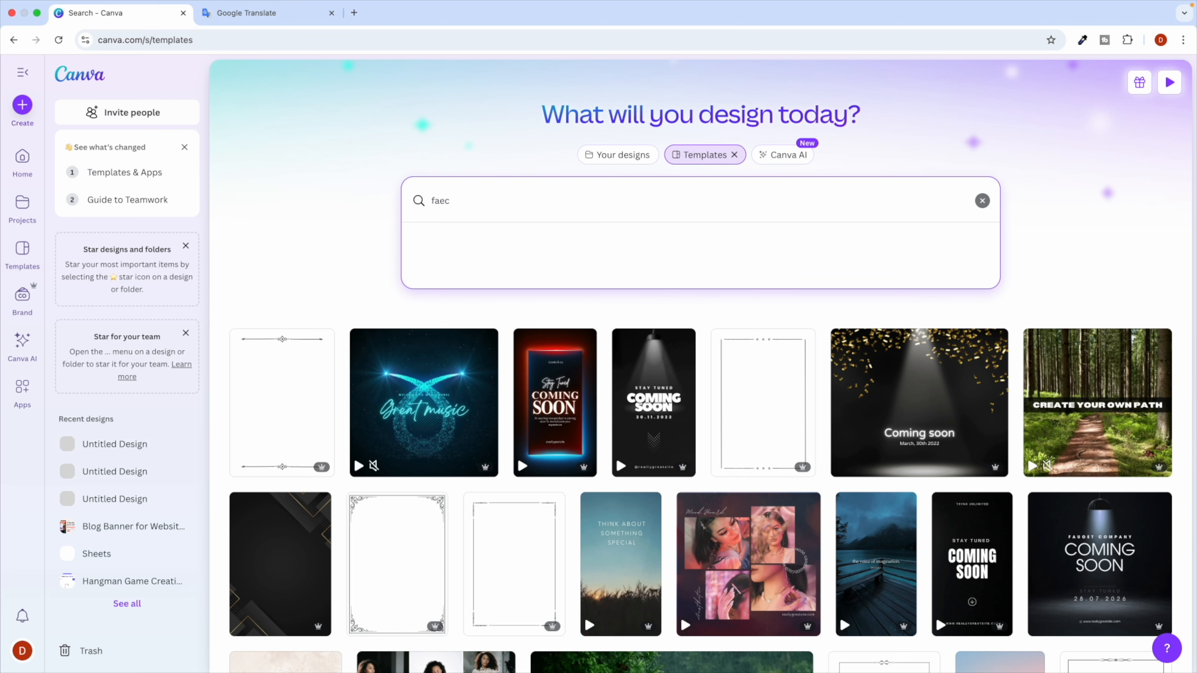
key("BackSpace")
key("BackSpace")
type("cebook ads")
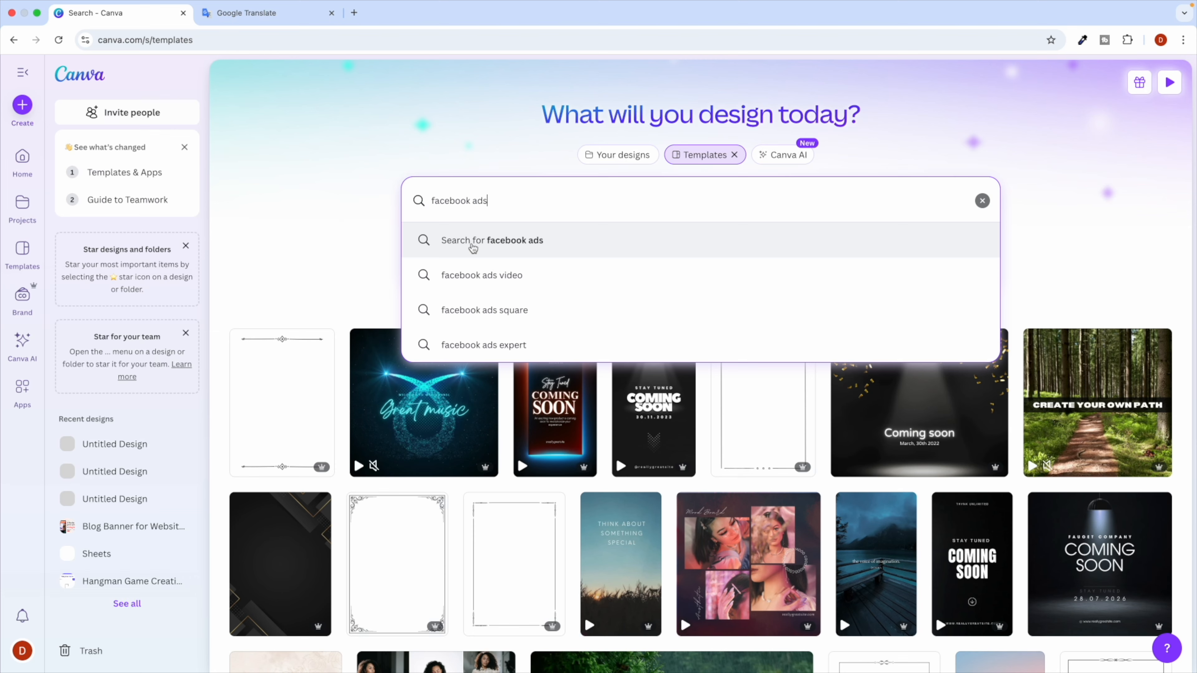
left_click(535, 245)
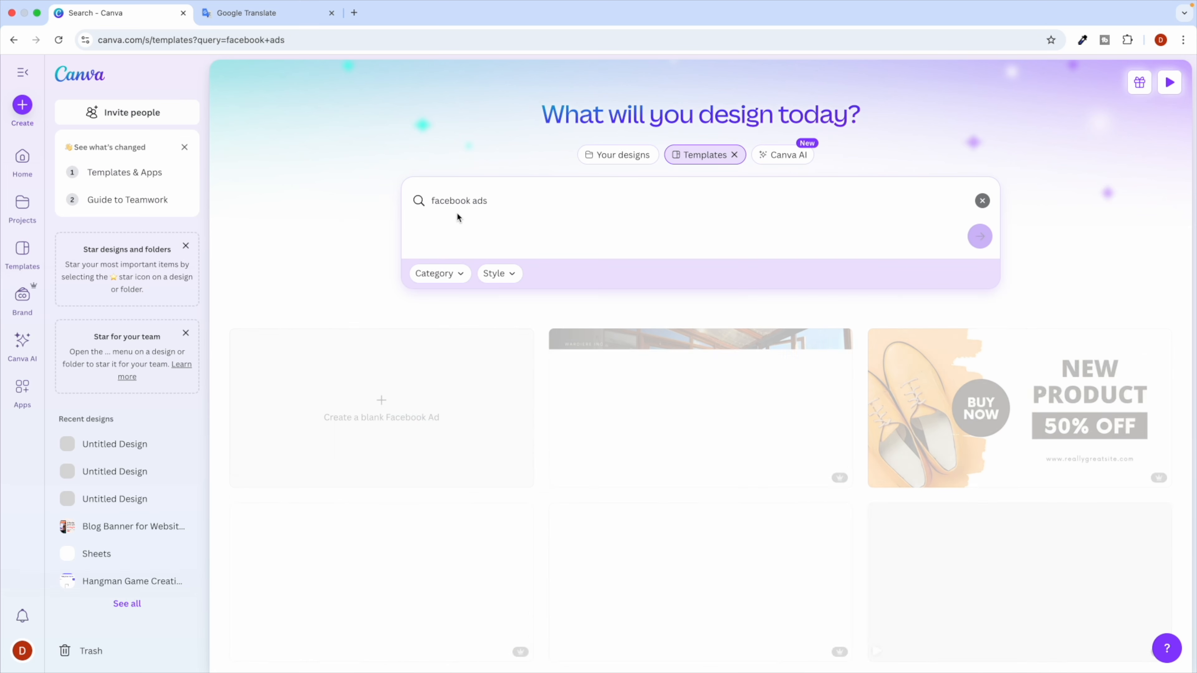
scroll(400, 312, "down", 3)
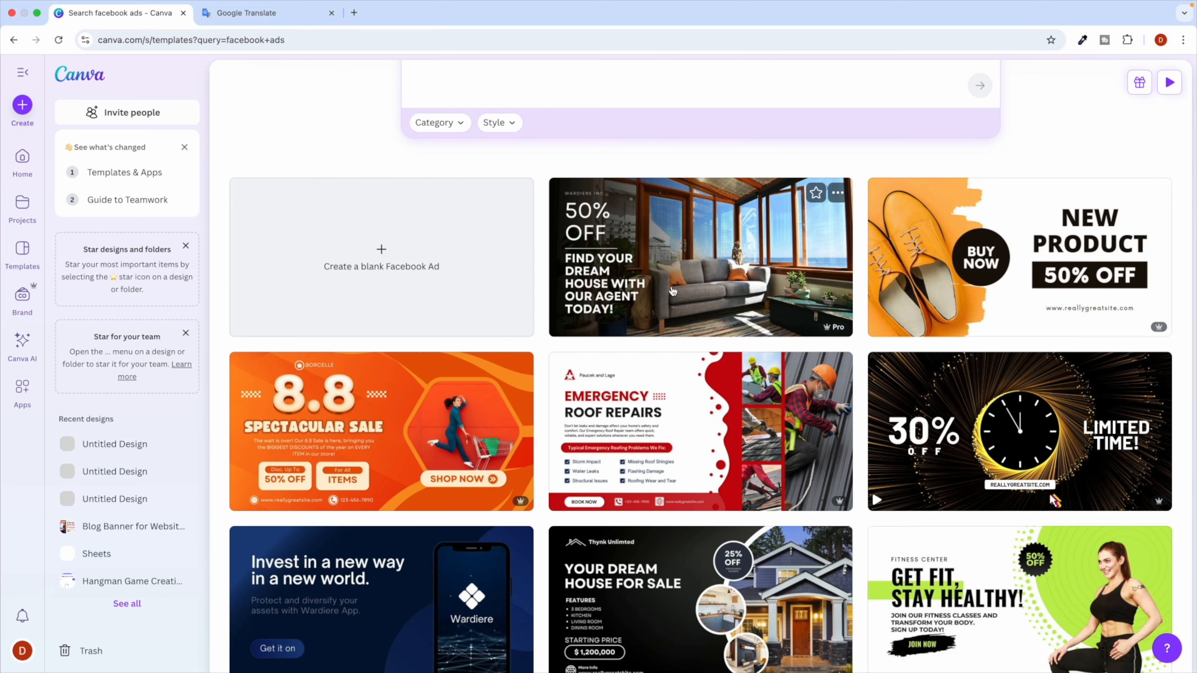
scroll(636, 342, "down", 9)
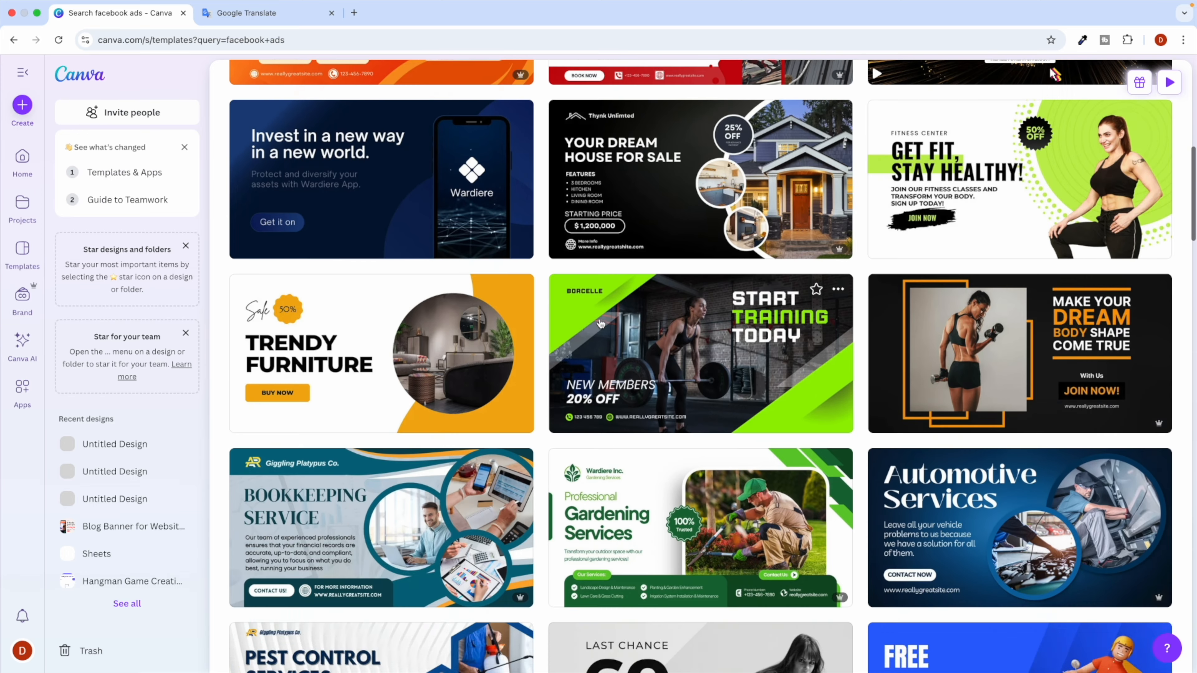
scroll(566, 332, "up", 12)
Filter the results to the Facebook Ad category, leaving the Style filter unchanged.
left_click(450, 277)
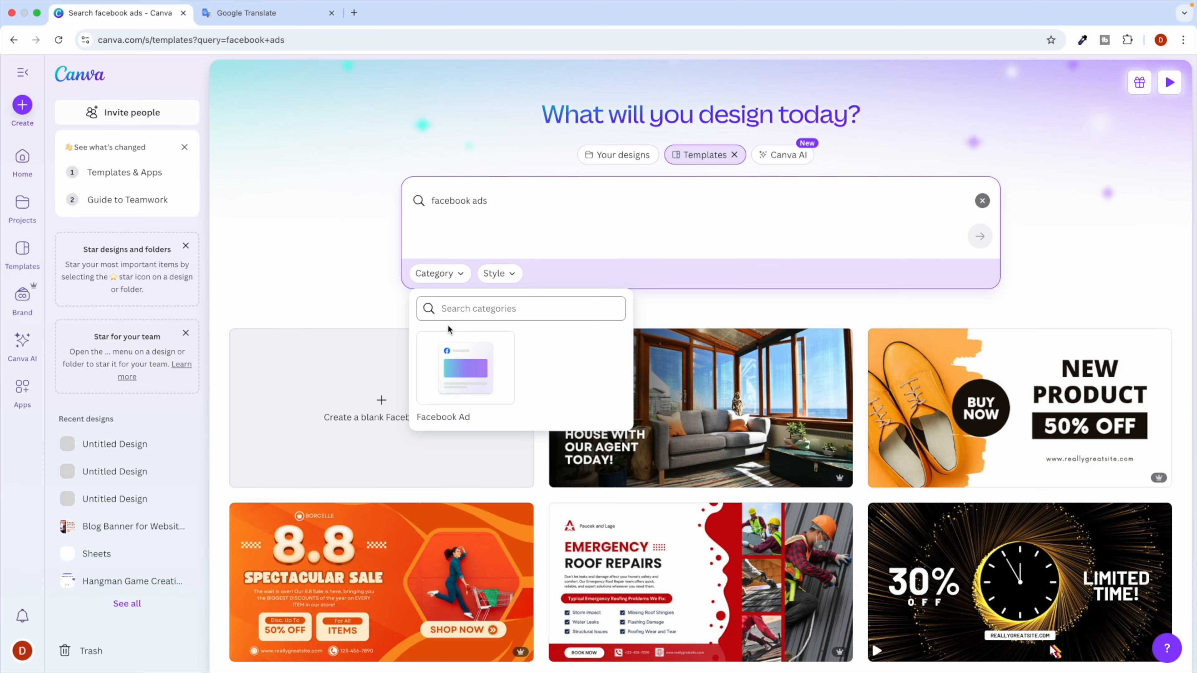
left_click(460, 382)
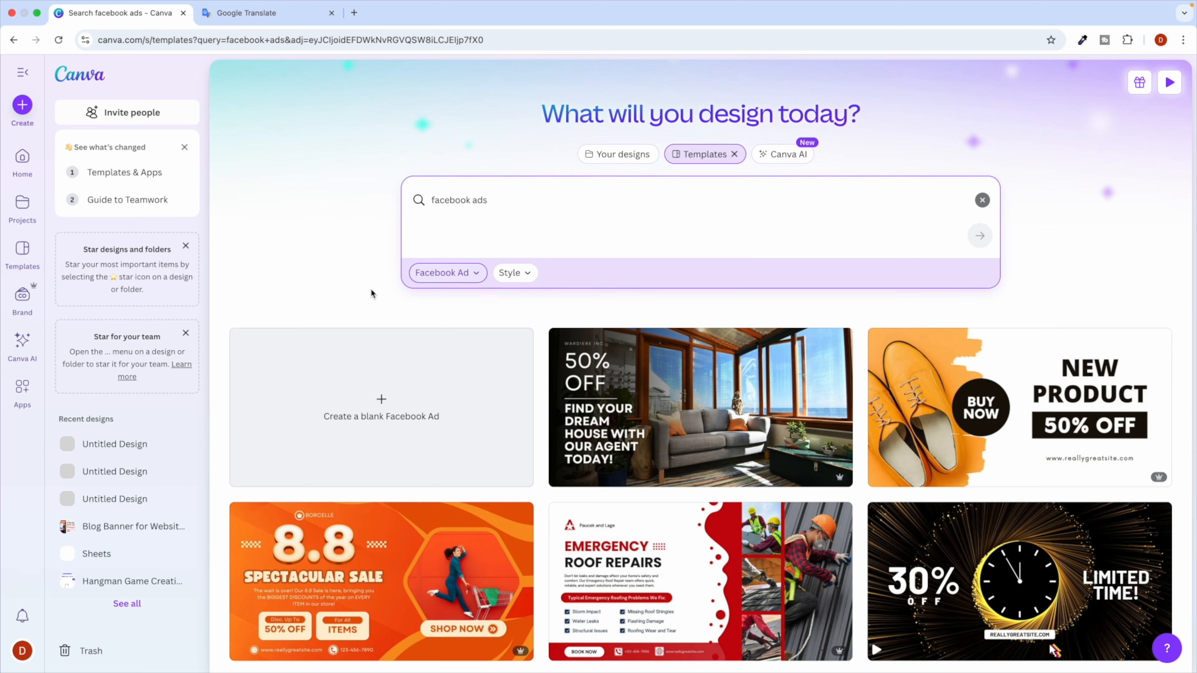
scroll(730, 319, "down", 2)
scroll(729, 319, "down", 2)
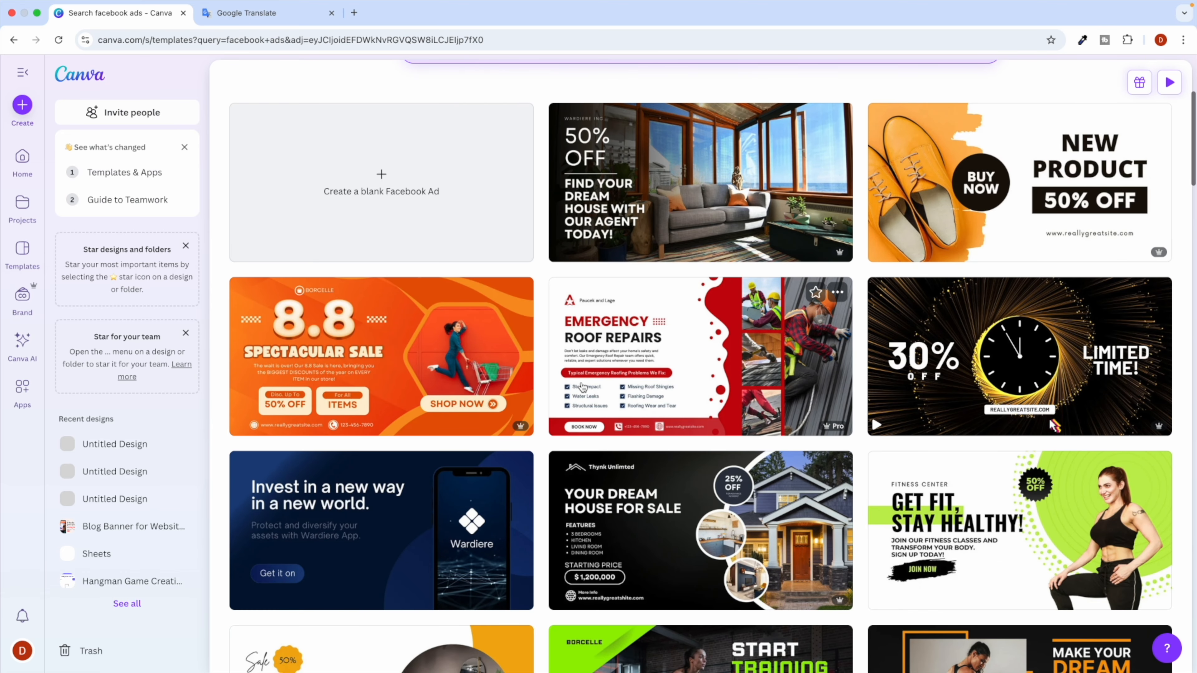
scroll(544, 385, "down", 1)
scroll(544, 385, "down", 2)
scroll(544, 385, "up", 5)
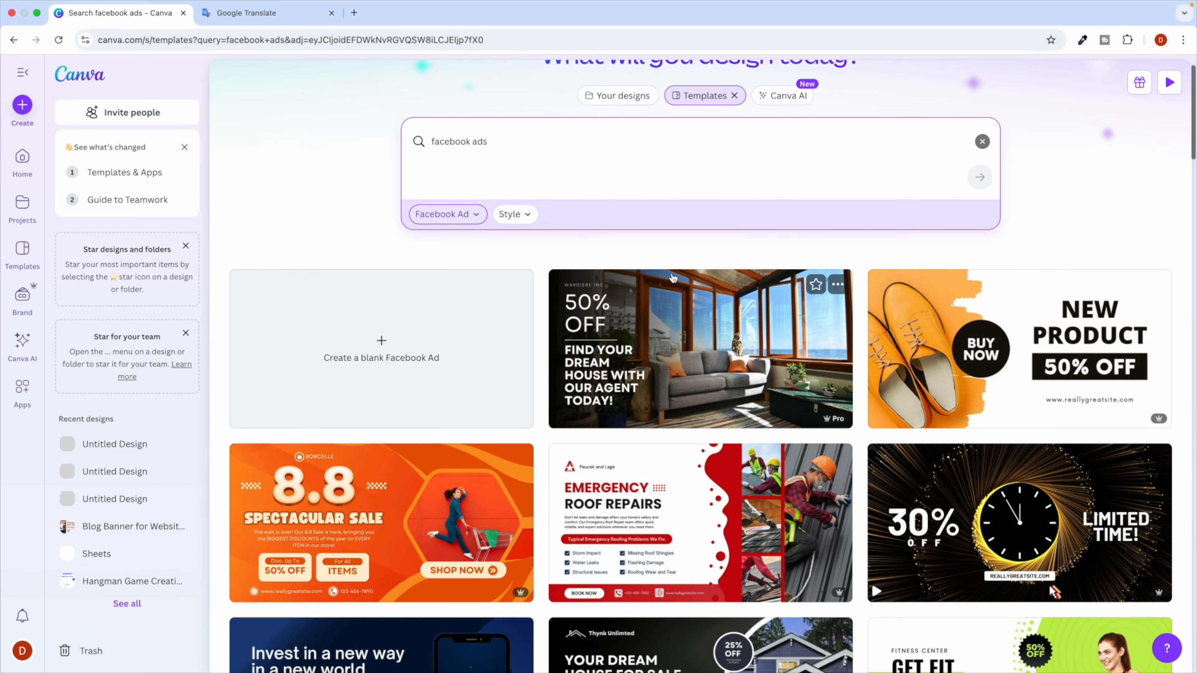
scroll(556, 249, "up", 1)
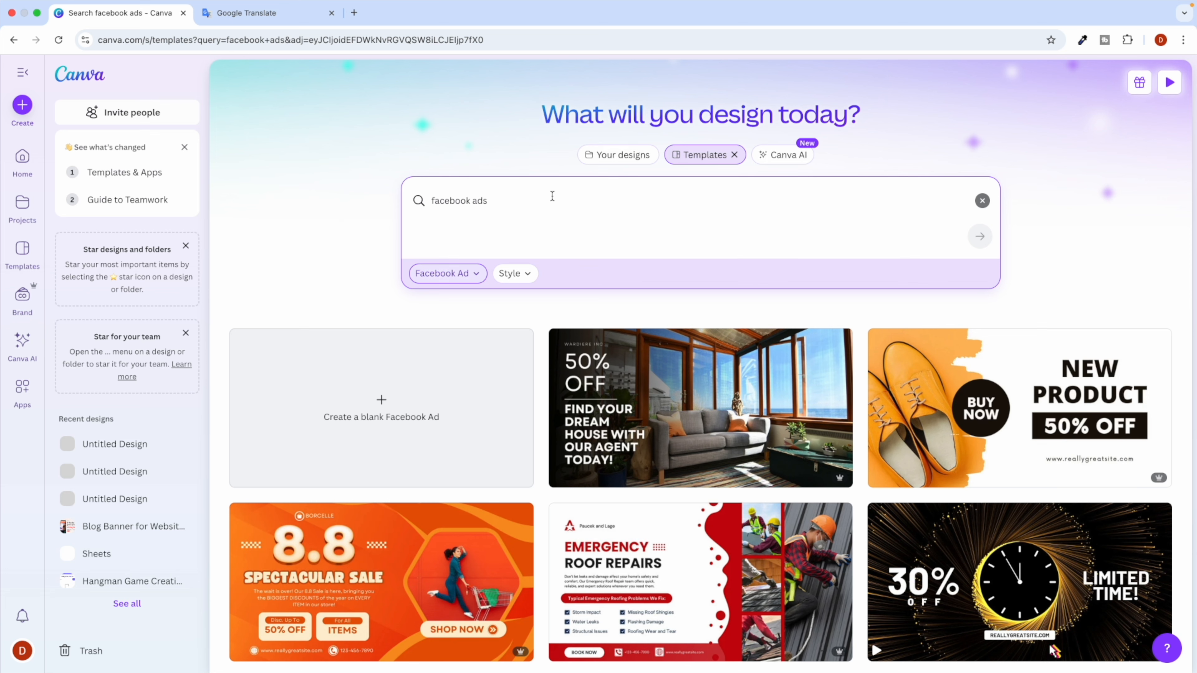
left_click(525, 280)
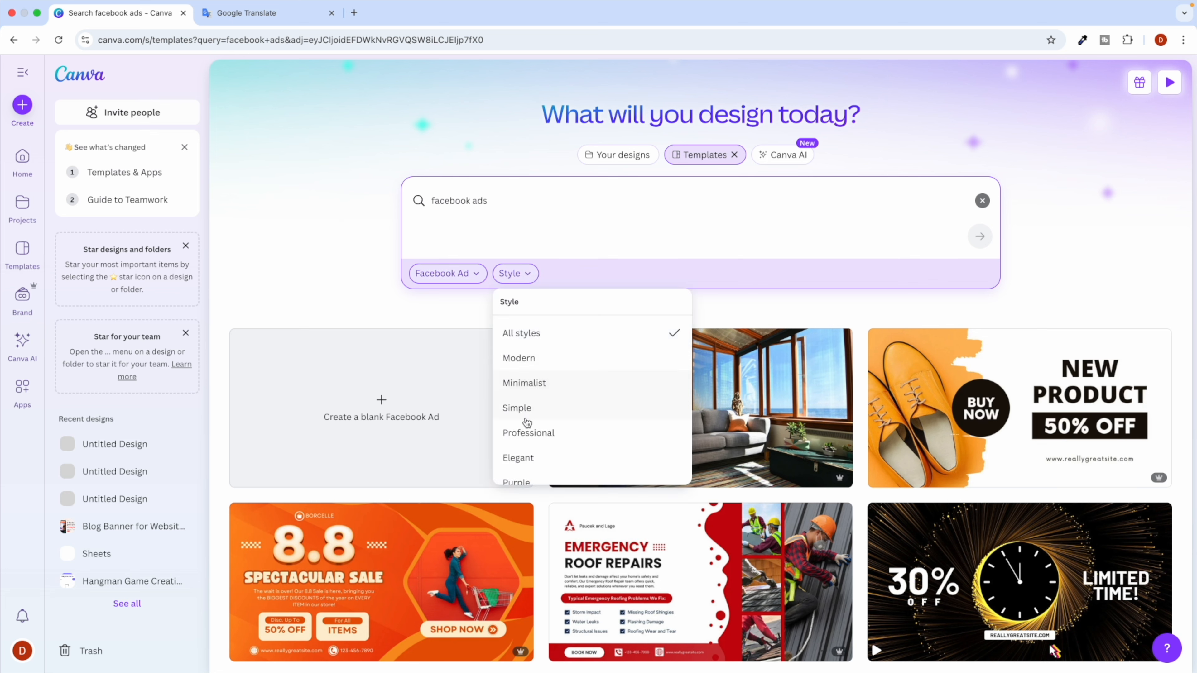
left_click(325, 220)
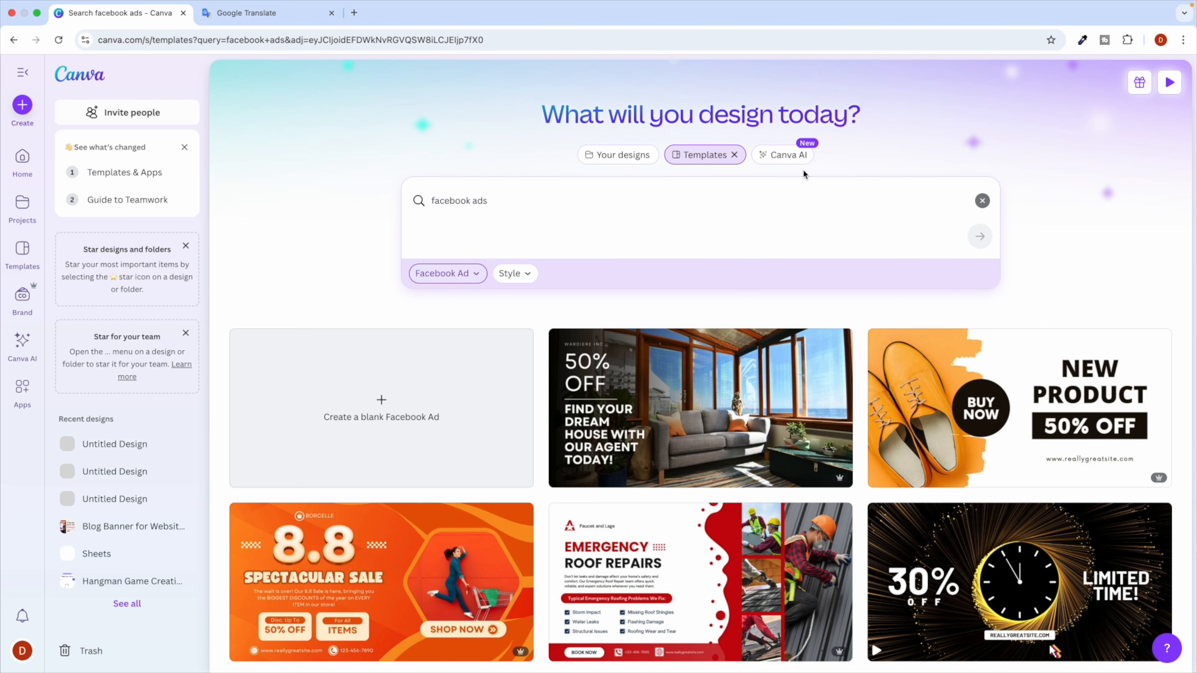
Clear the old Canva AI prompt and create a blank Instagram Post (4:5) design.
left_click(786, 156)
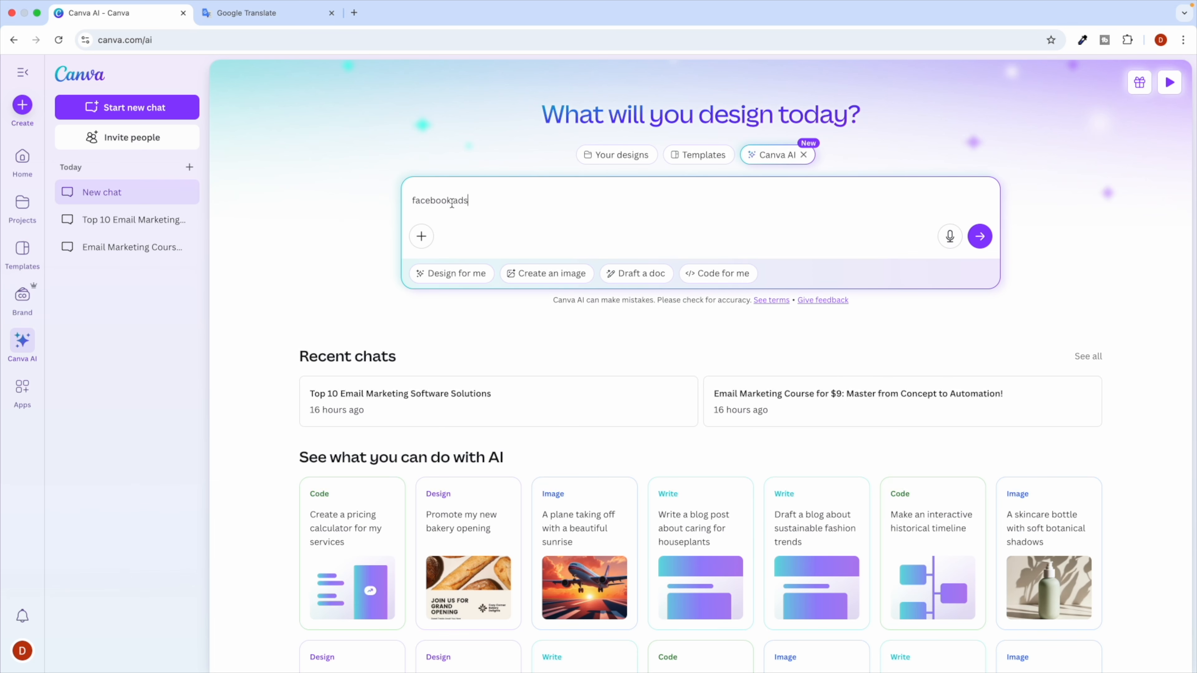
key("super+a")
key("BackSpace")
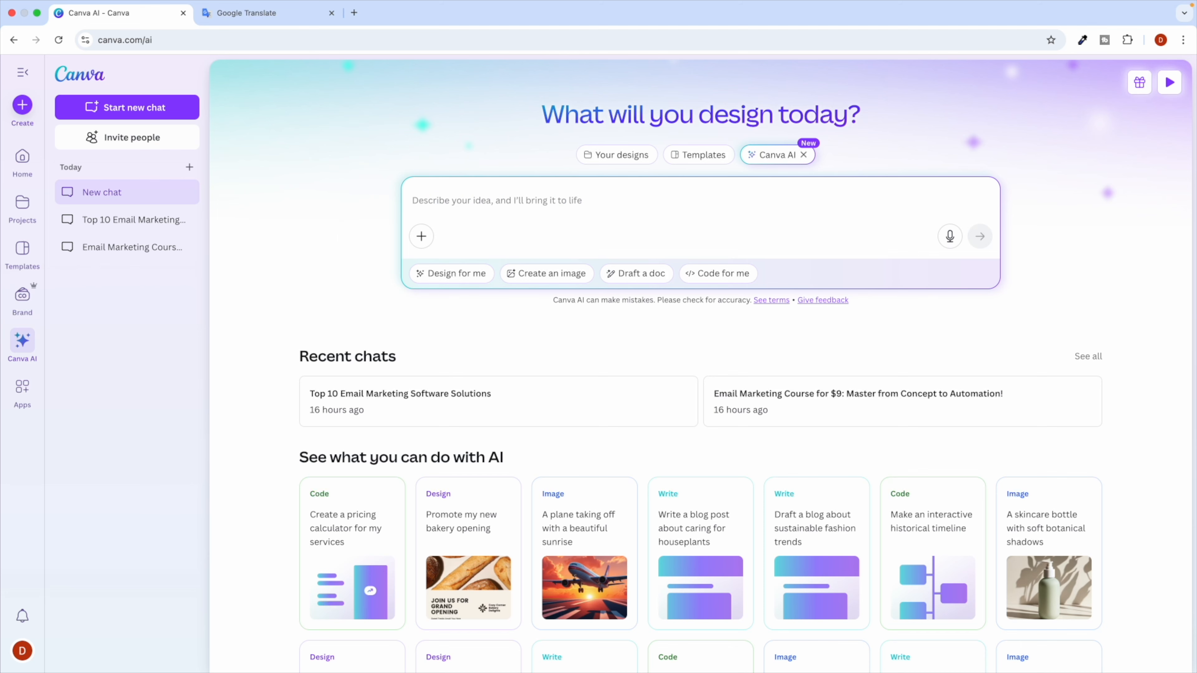
left_click(22, 105)
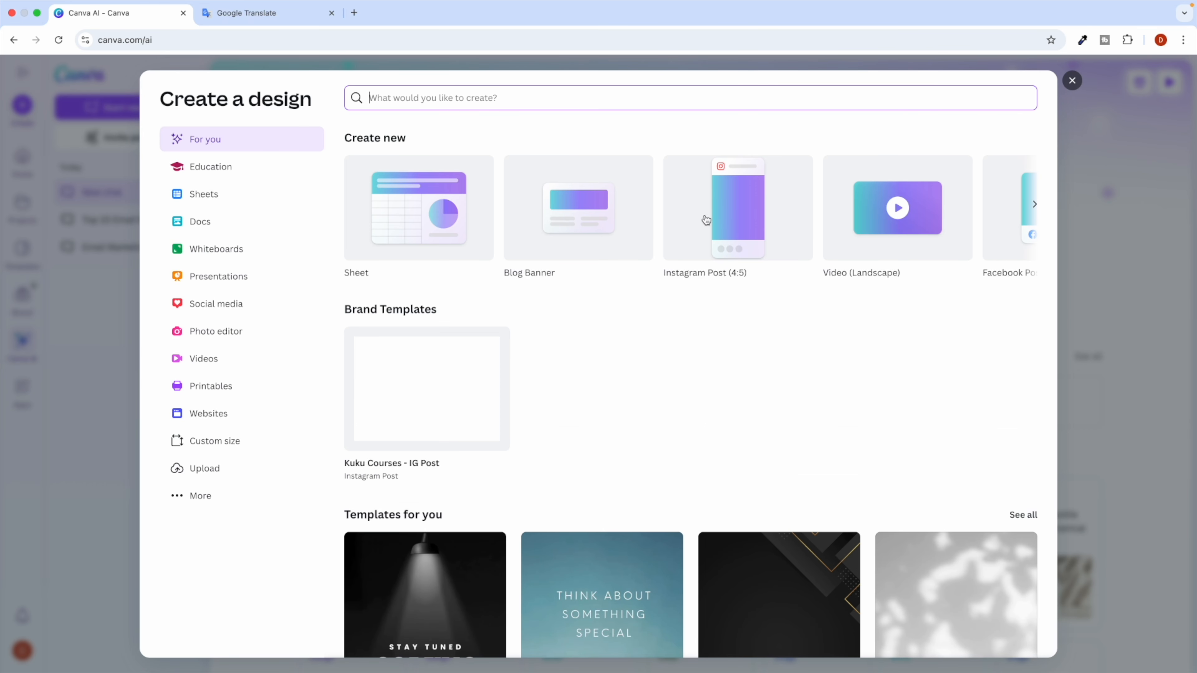
left_click(737, 227)
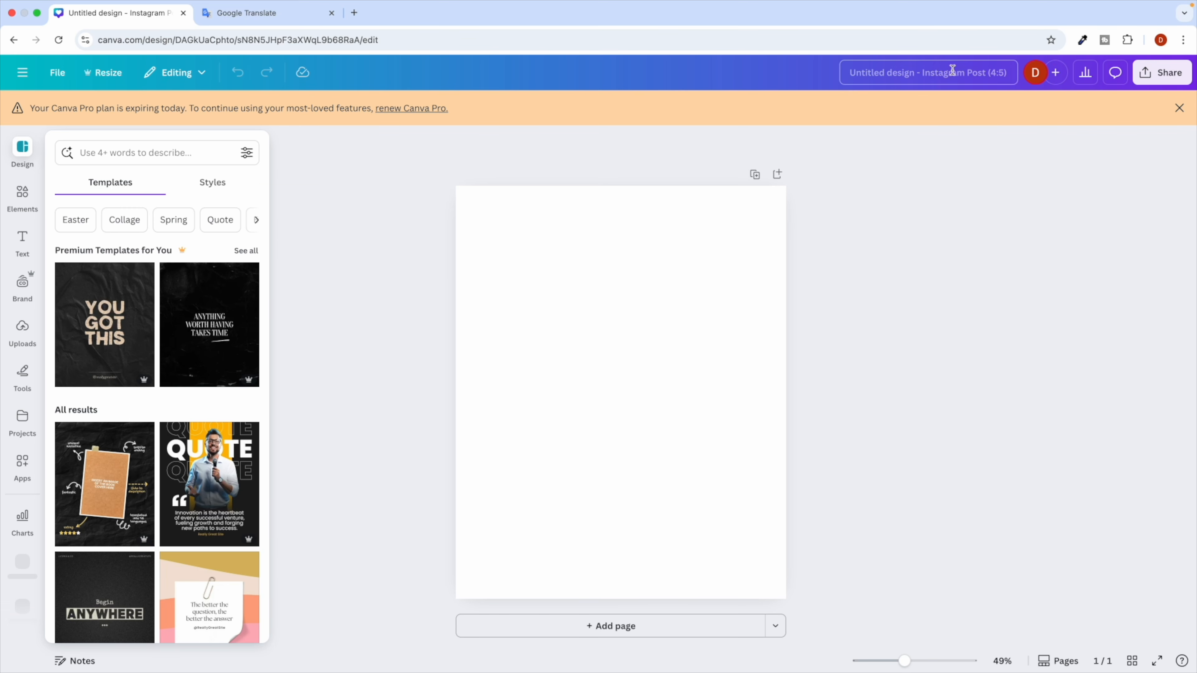
Title the design 'Instagram Post' and dismiss the Pro expiry notice.
left_click(933, 75)
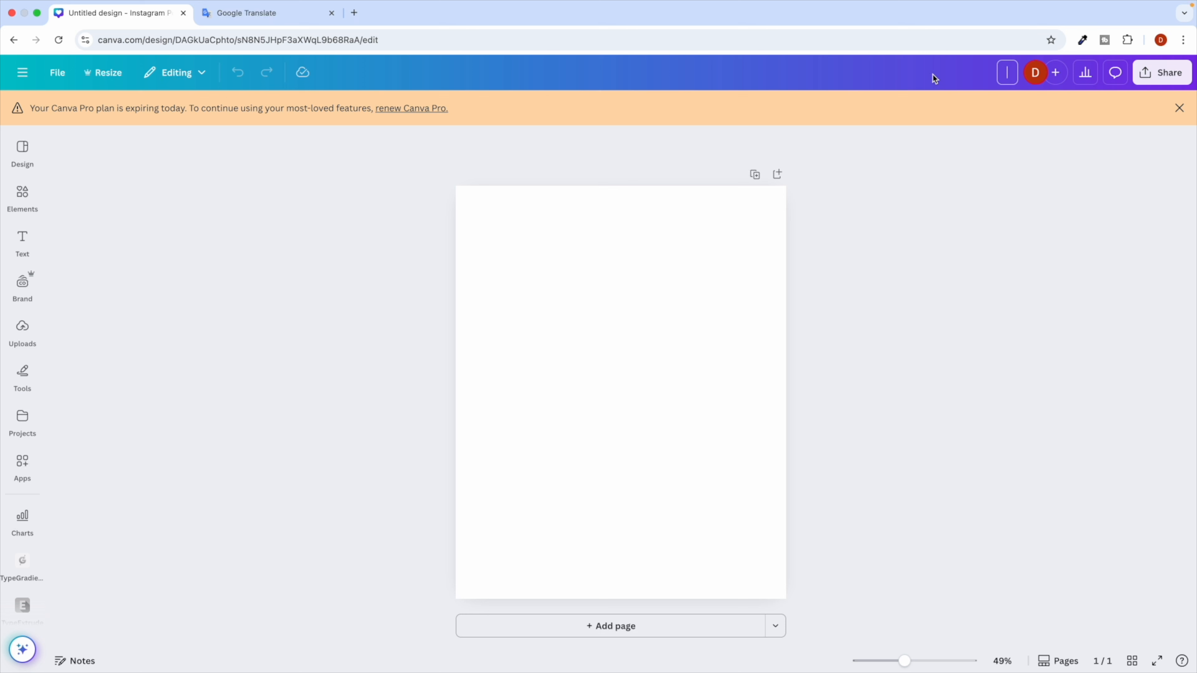
type("Instagram Post")
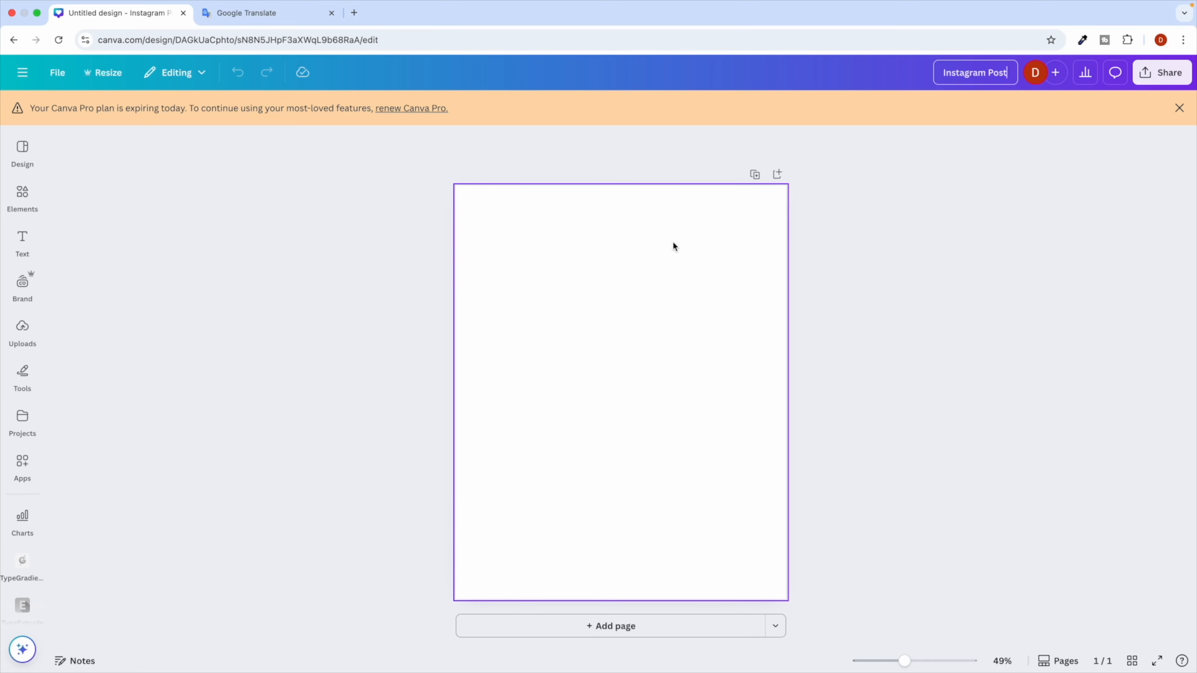
left_click(1180, 108)
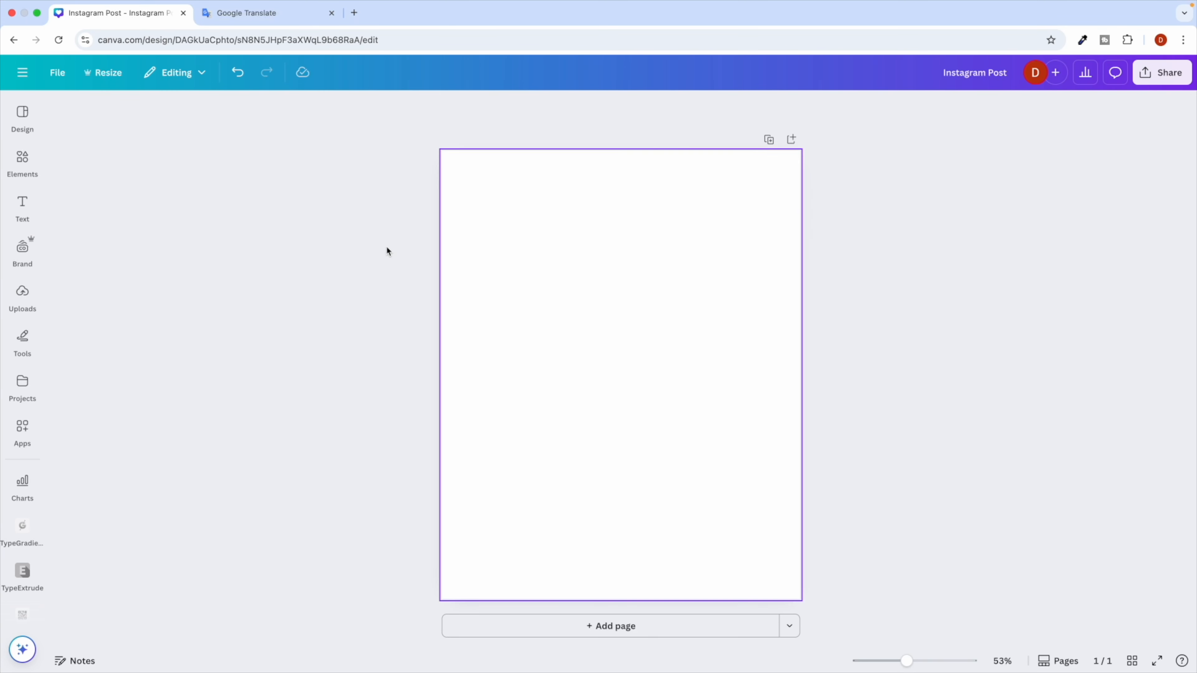
left_click(26, 160)
Add 'Add a heading' and 'Add a subheading' text boxes, dragging the heading above the subheading.
left_click(22, 207)
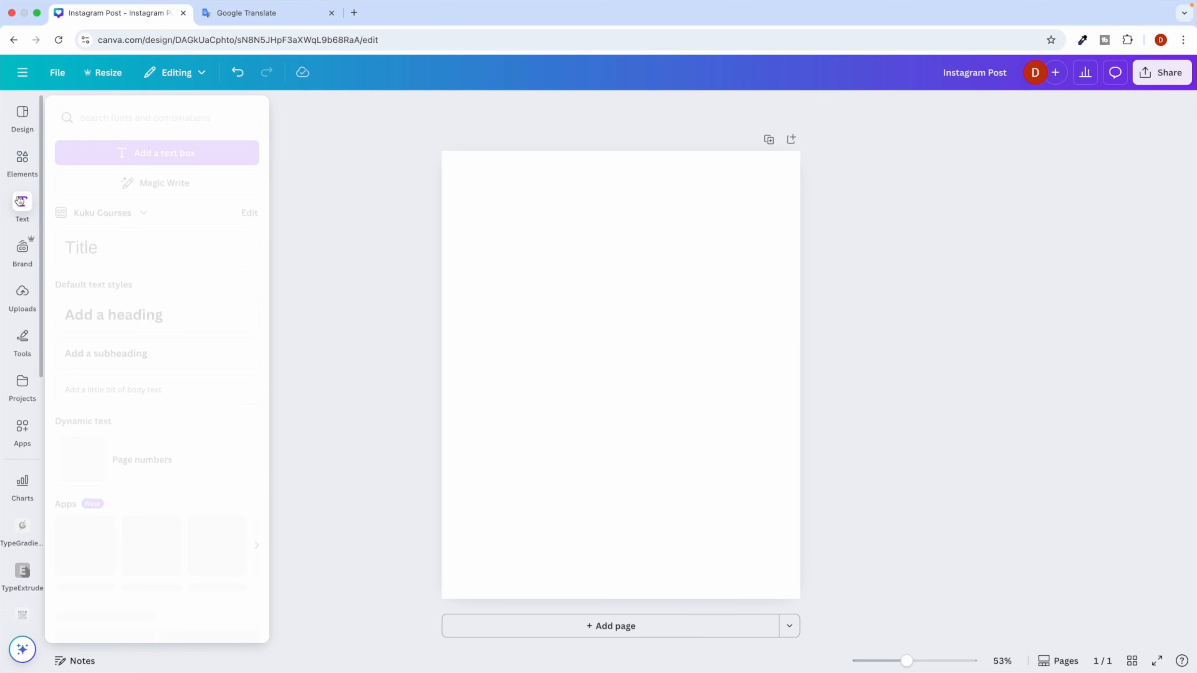
left_click(19, 158)
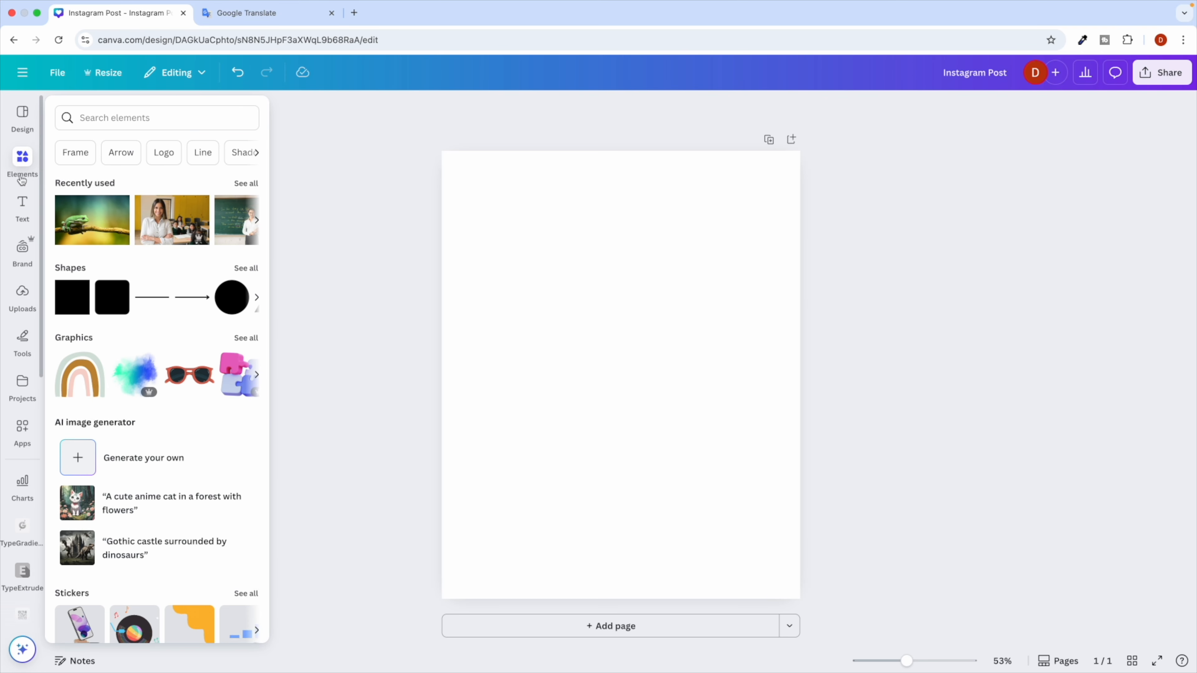
left_click(22, 208)
left_click(26, 170)
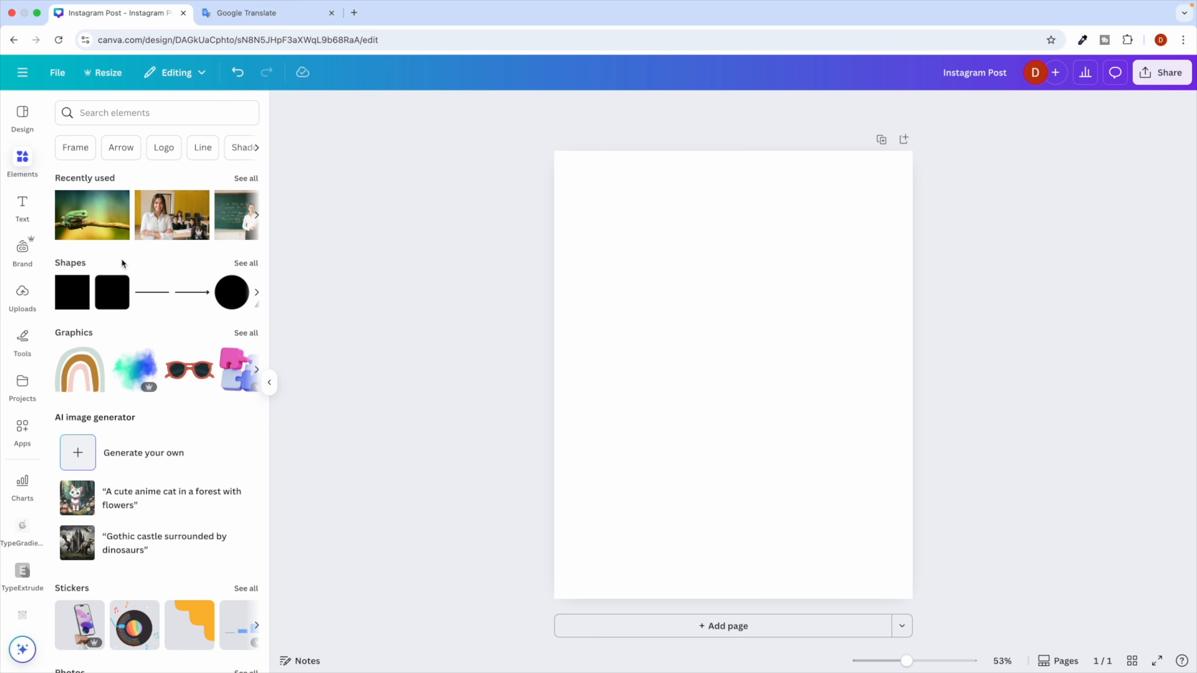
left_click(23, 216)
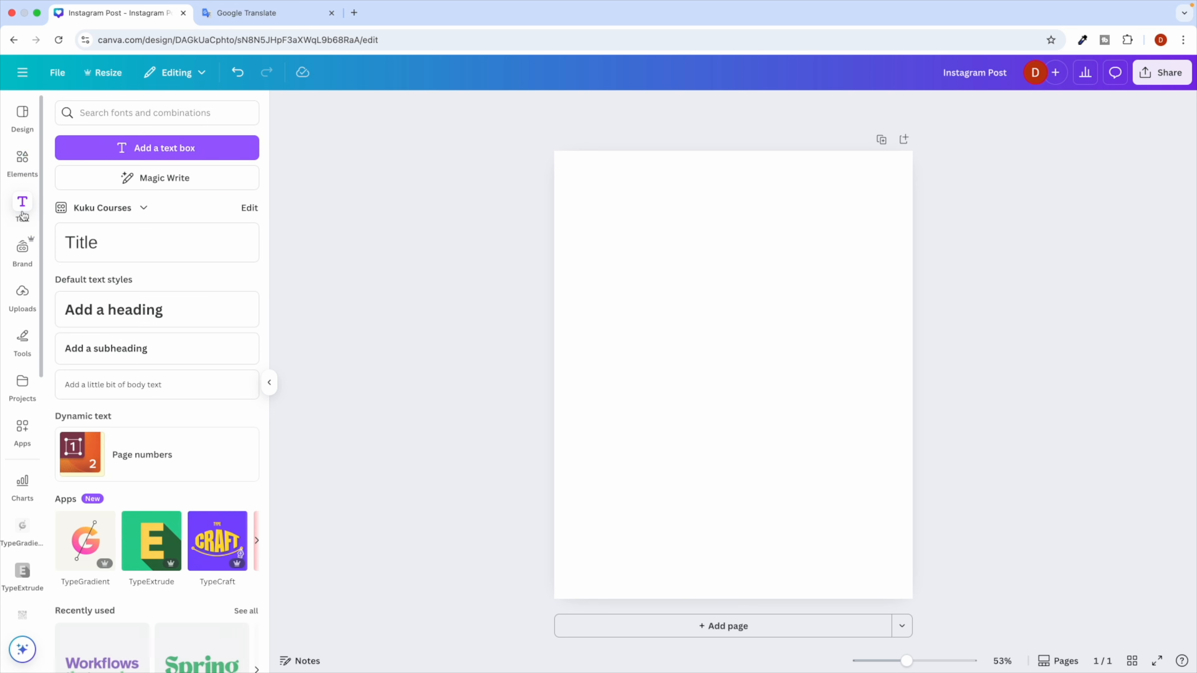
left_click(137, 313)
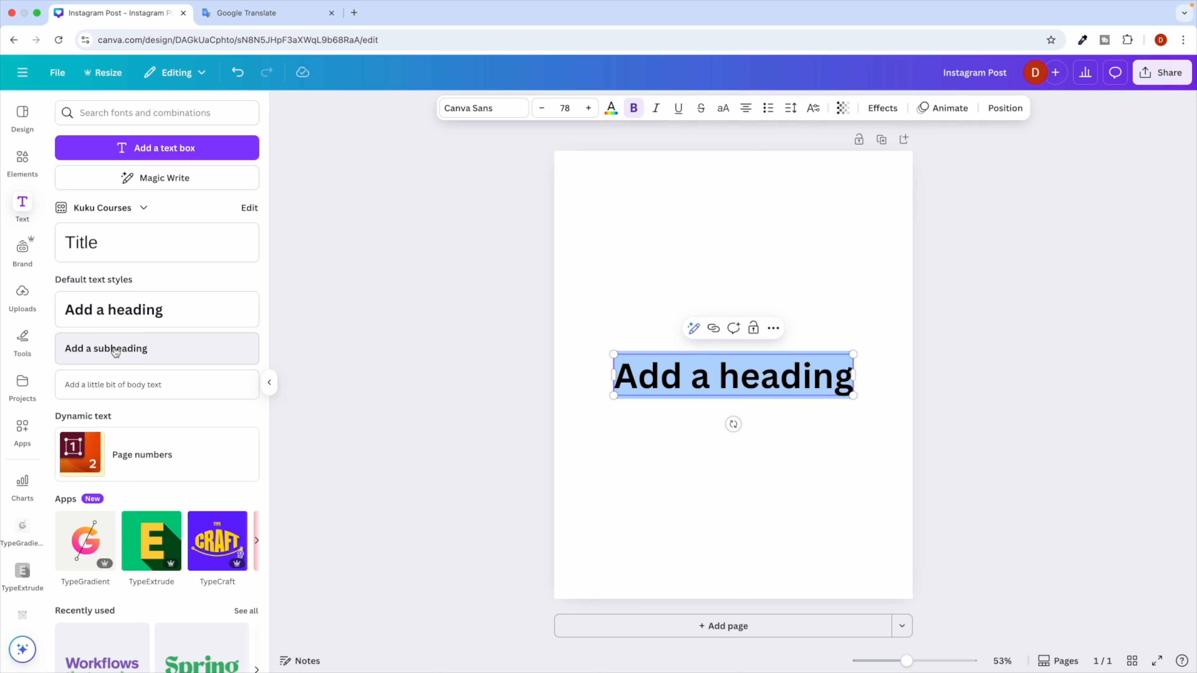
left_click(146, 349)
left_click_drag(756, 382, 754, 294)
left_click(719, 414)
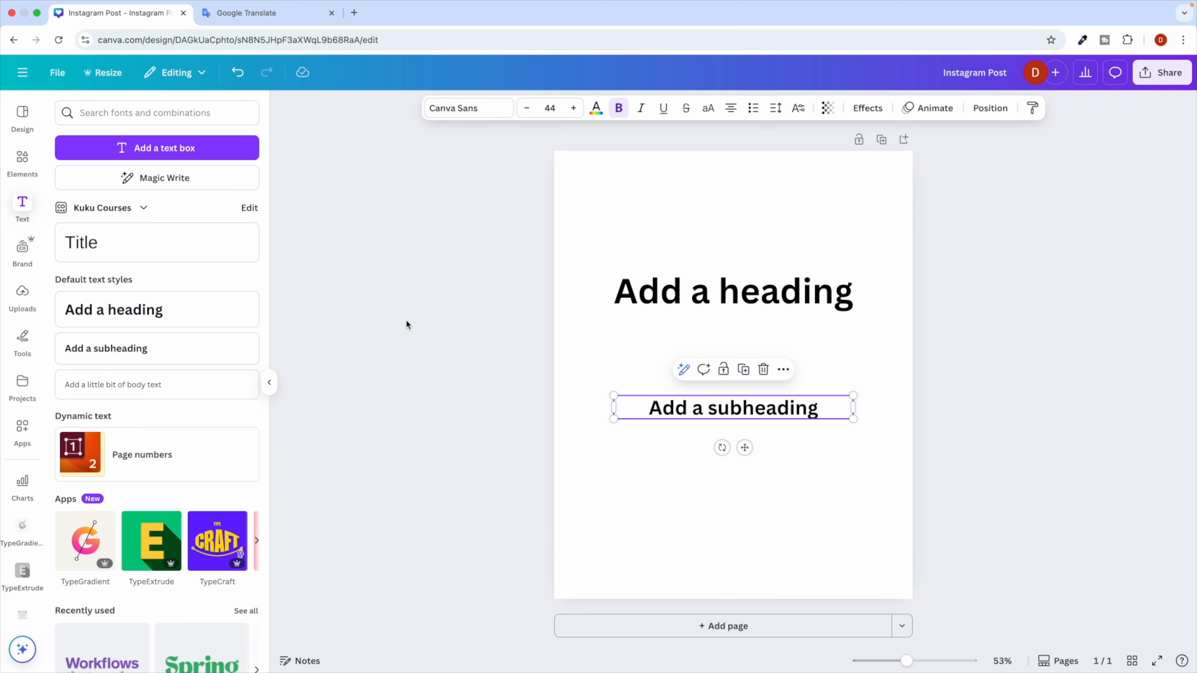
left_click(23, 160)
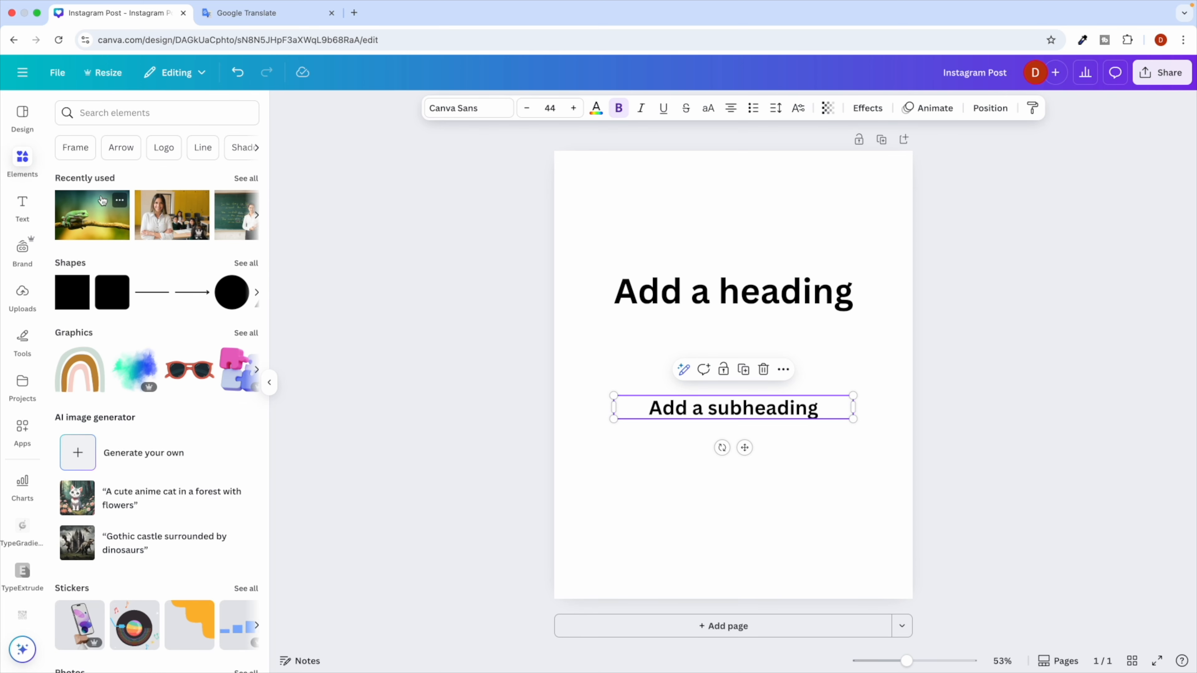
Add the red car from a 'car' elements search, moving and shrinking it below the subheading.
scroll(161, 234, "right", 2)
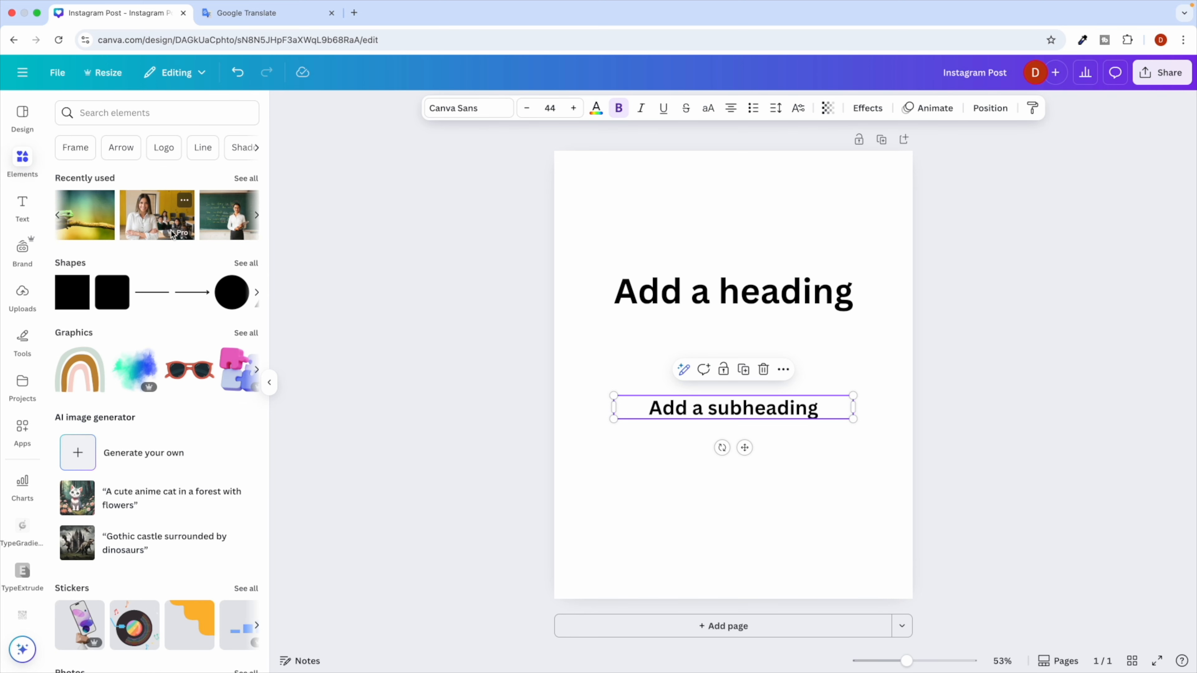
left_click(113, 113)
type("car")
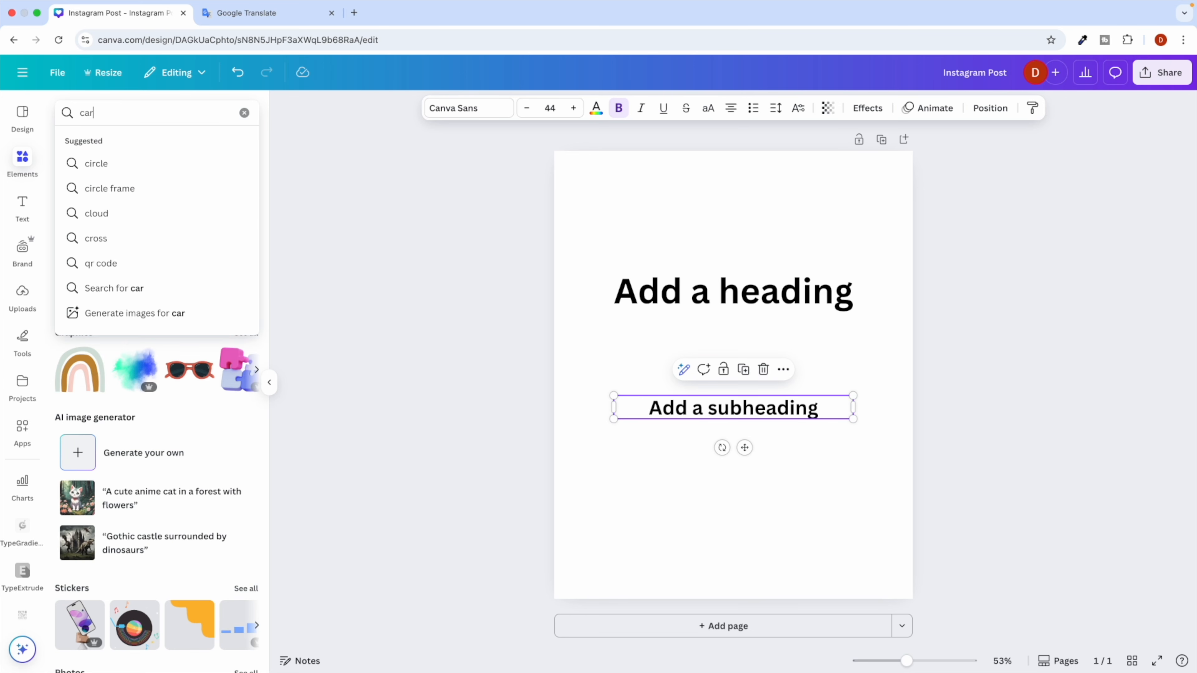
left_click(118, 167)
left_click(117, 246)
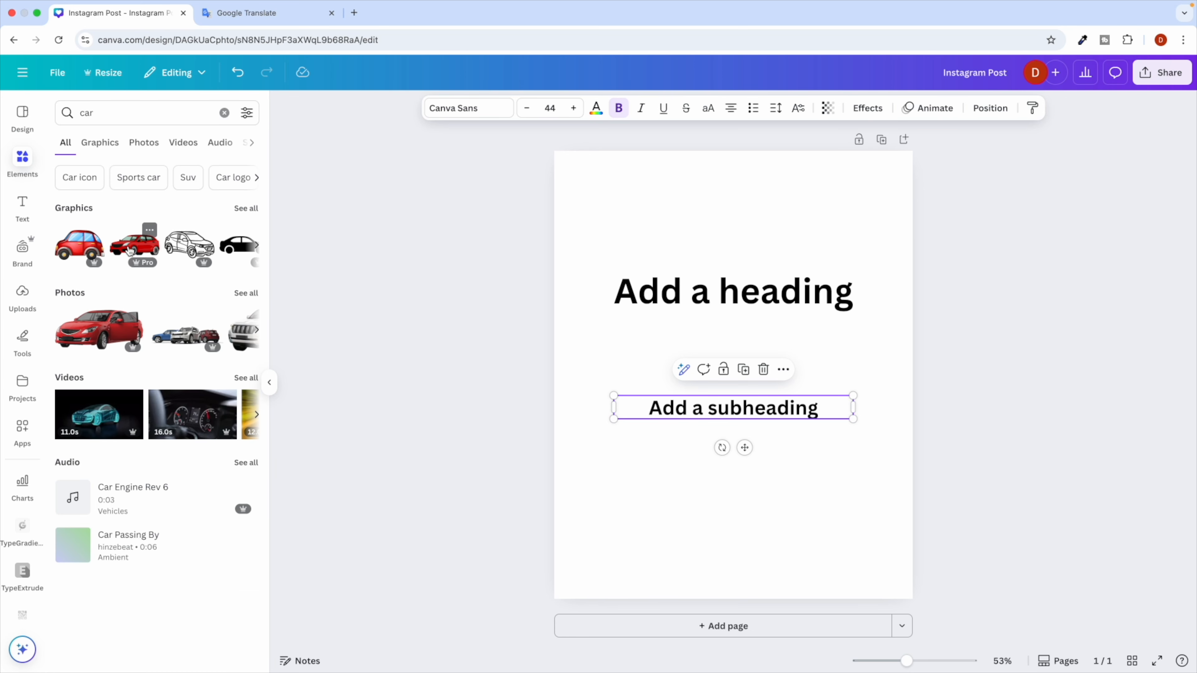
left_click(676, 368)
left_click_drag(675, 367, 668, 483)
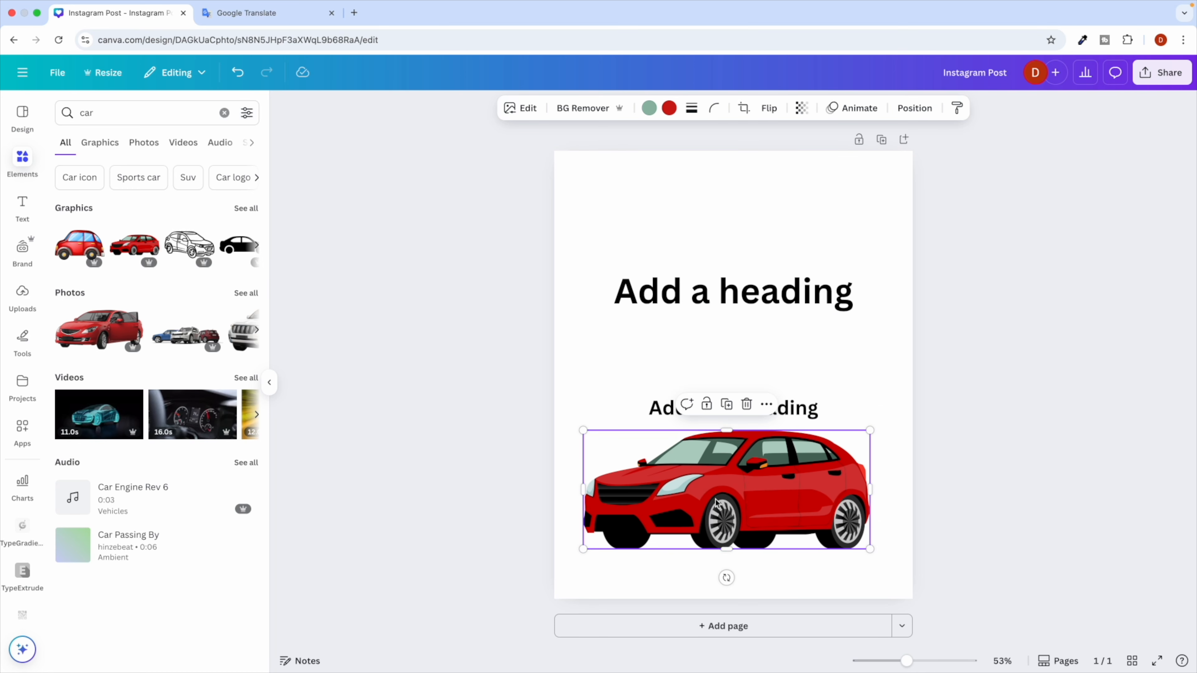
left_click_drag(583, 430, 668, 466)
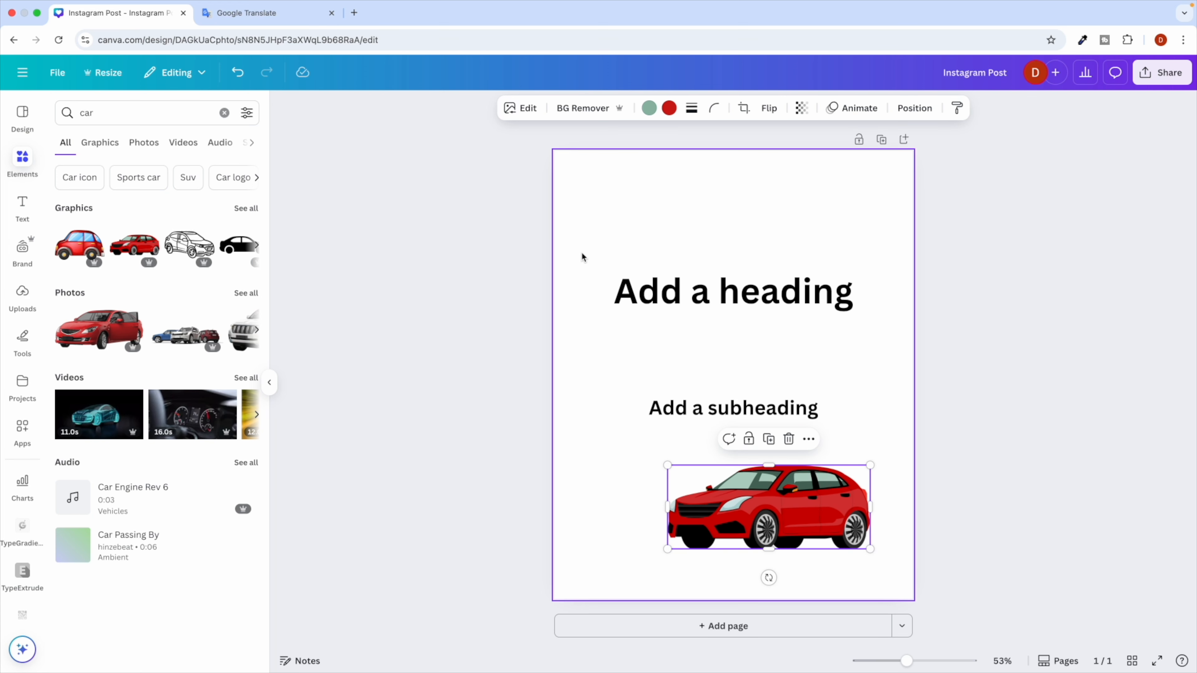
left_click(599, 264)
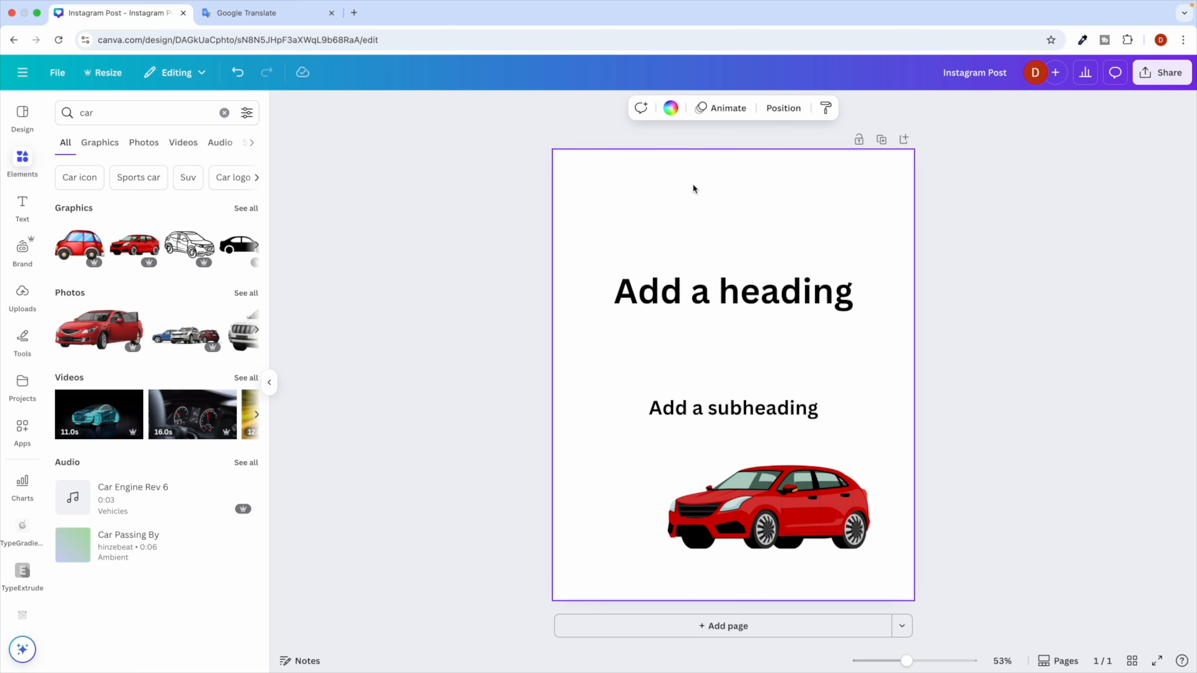
Set the page background to the yellow brand swatch after briefly trying green.
left_click(671, 108)
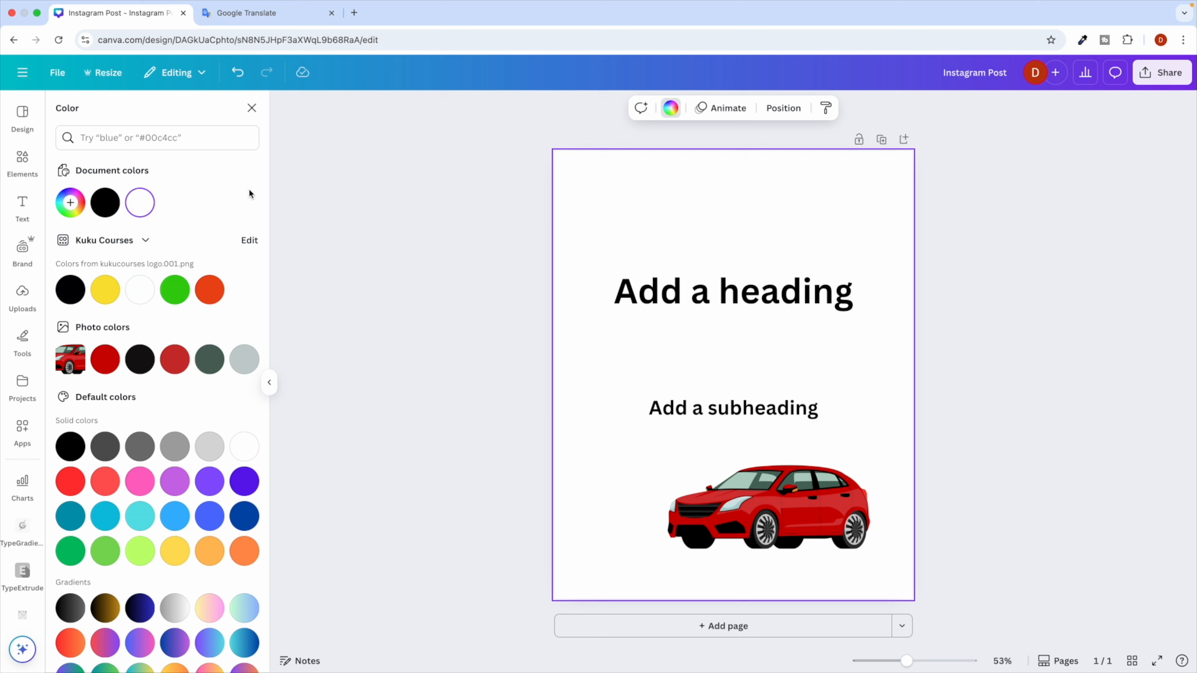
left_click(109, 302)
left_click(172, 289)
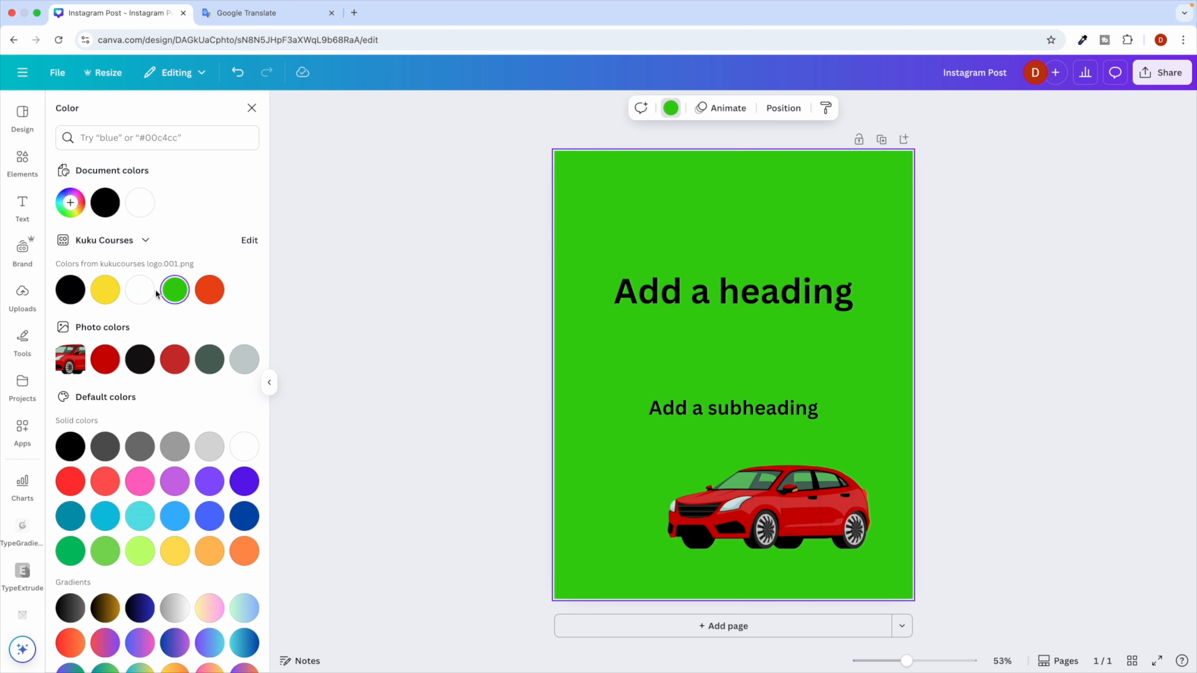
left_click(108, 297)
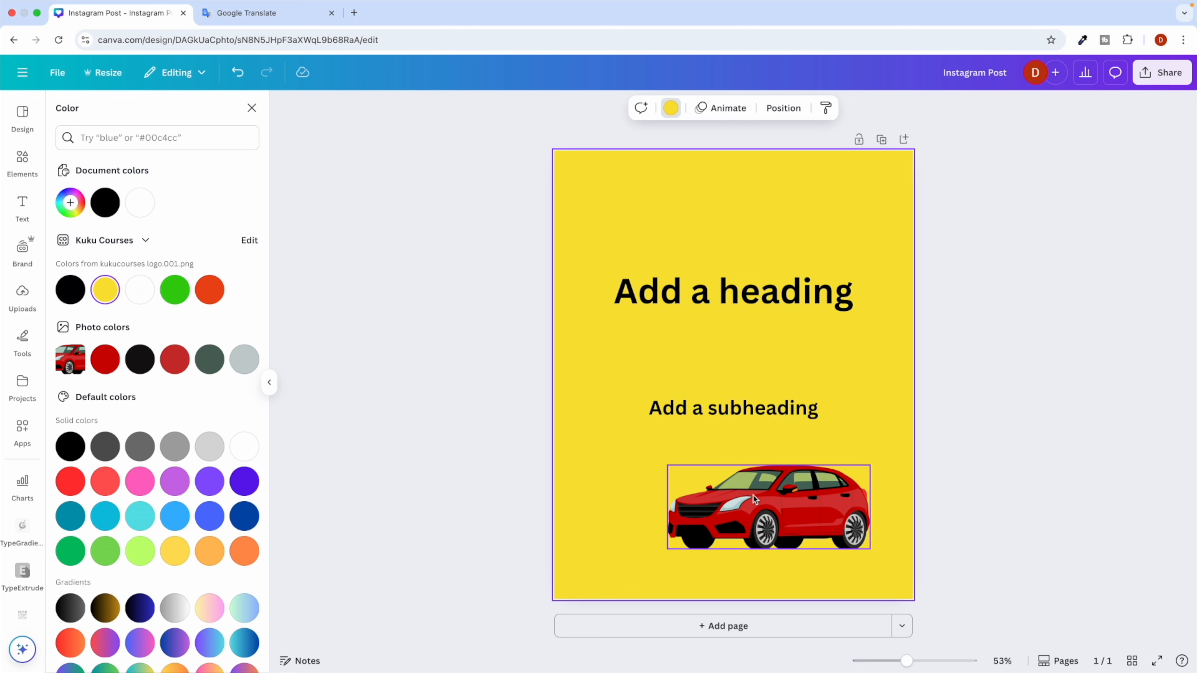
left_click(778, 509)
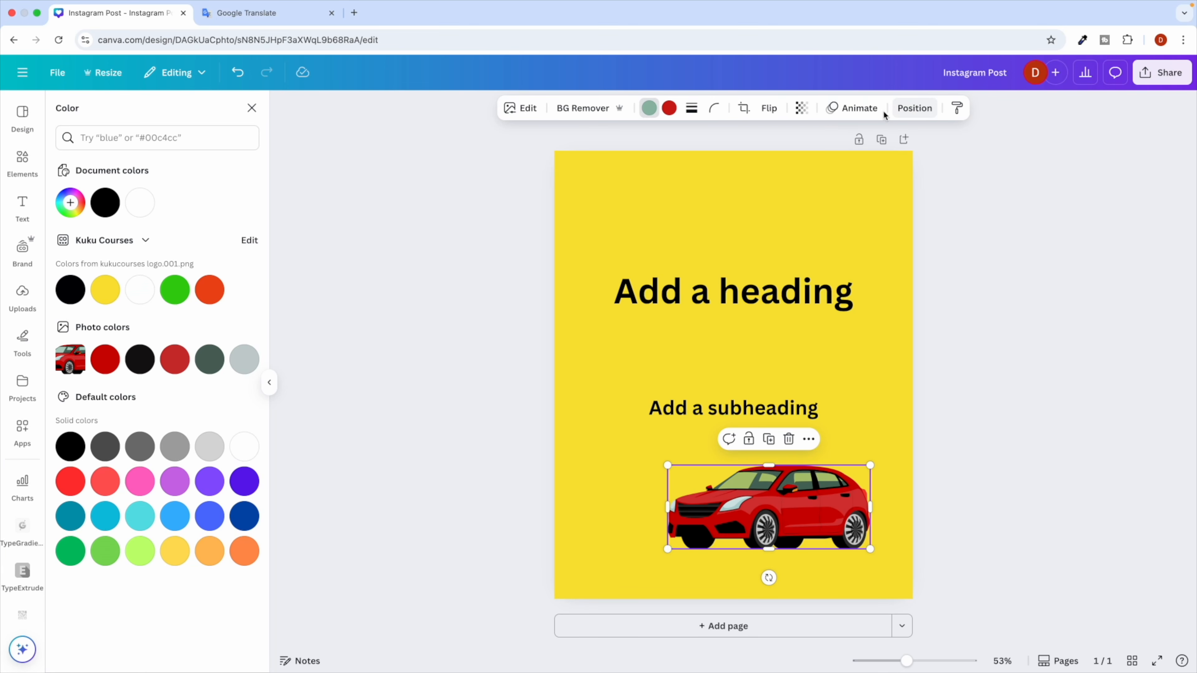
left_click(691, 109)
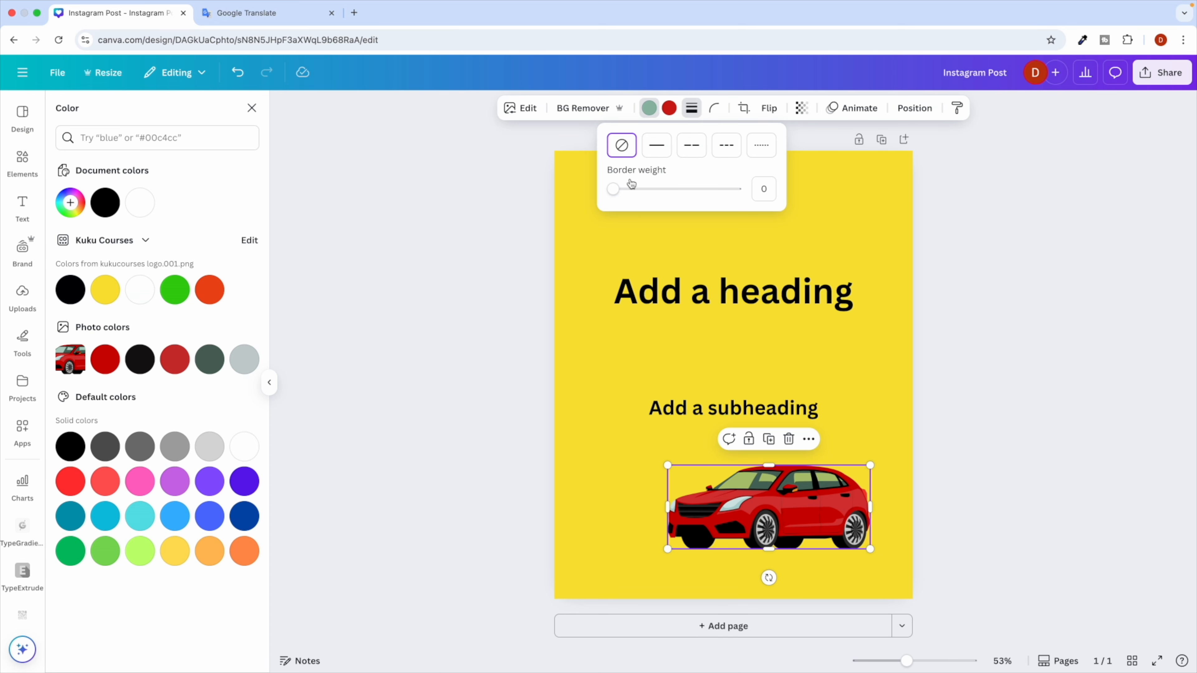
left_click(667, 149)
left_click(701, 152)
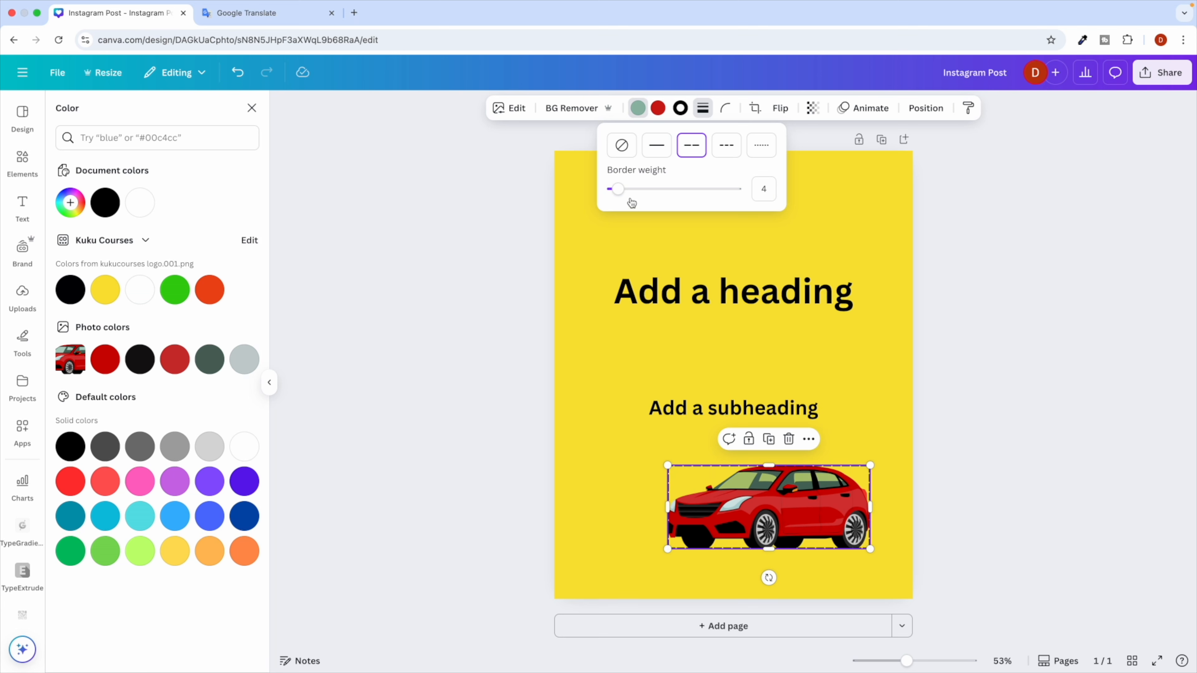
mouse_move(623, 193)
left_mouse_down()
mouse_move(684, 190)
mouse_move(603, 191)
left_mouse_up()
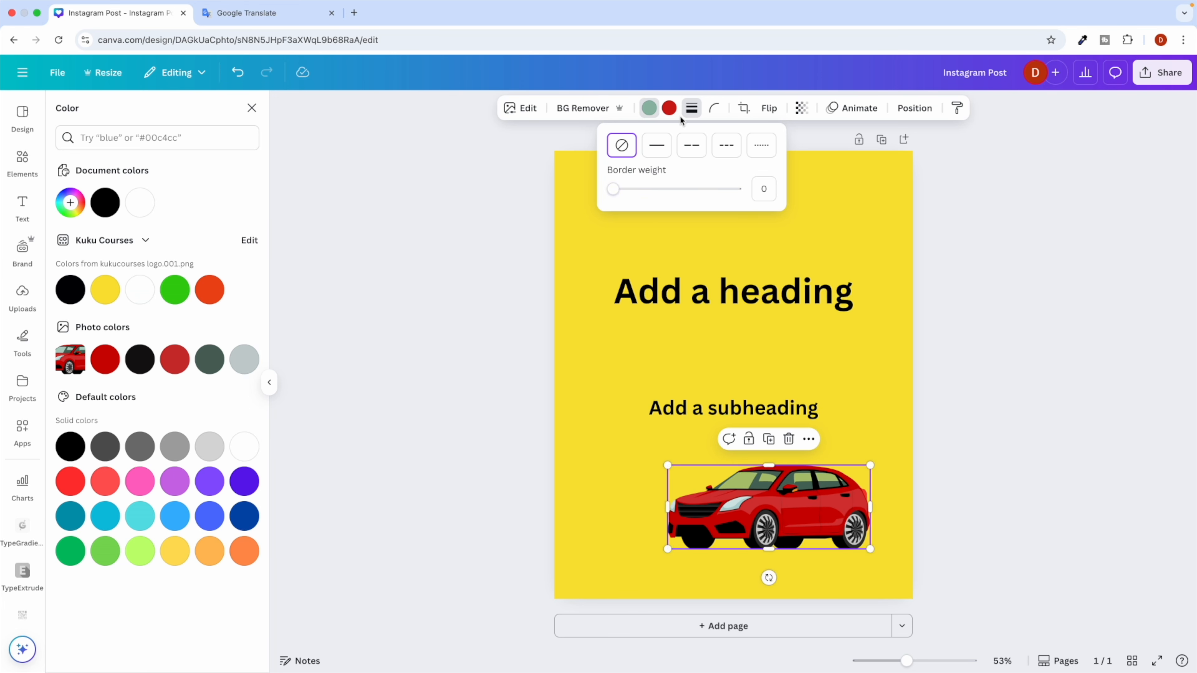
left_click(690, 111)
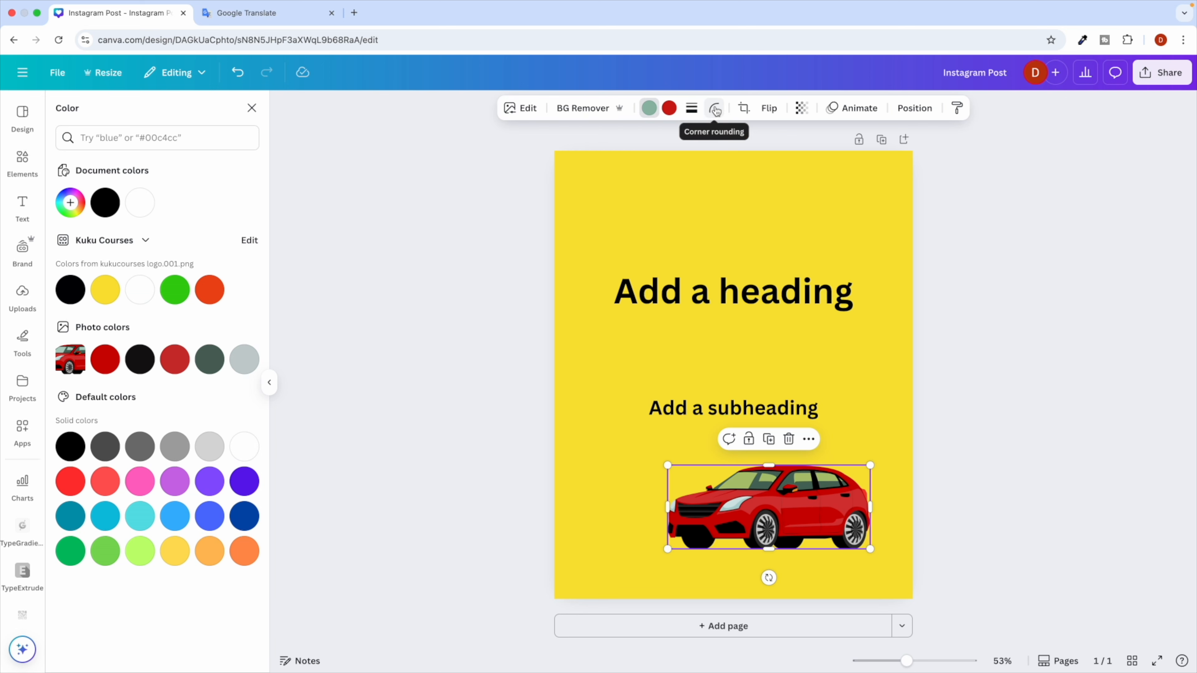
left_click(715, 110)
left_click(715, 110)
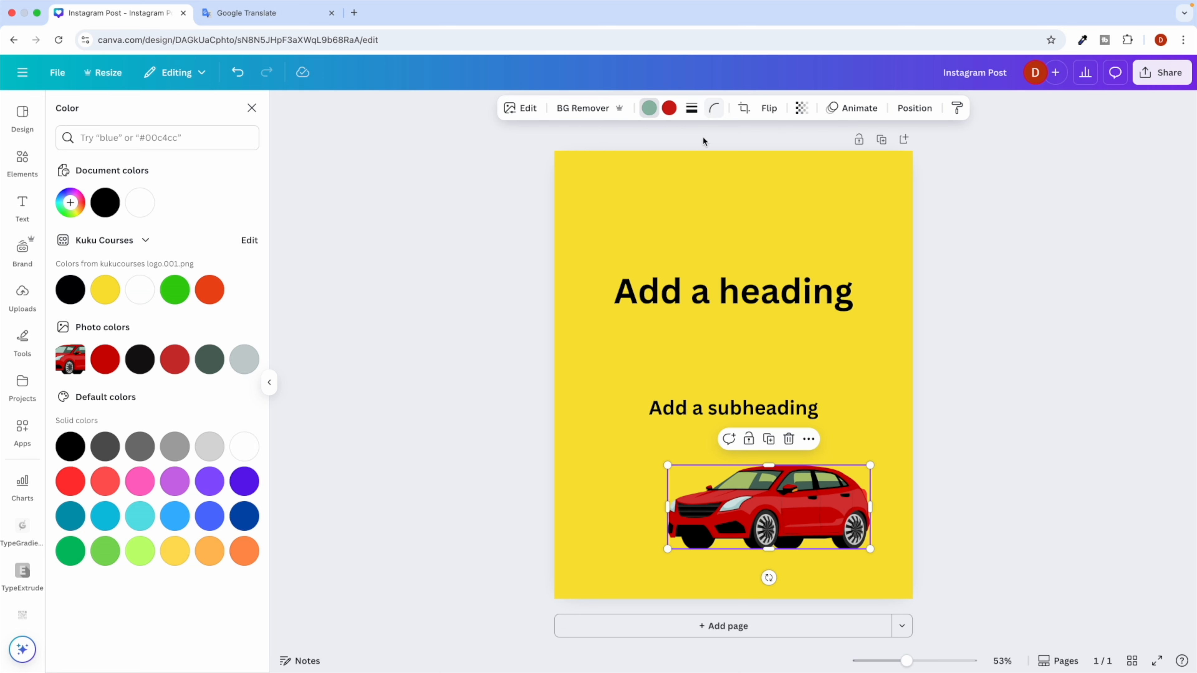
left_click(744, 108)
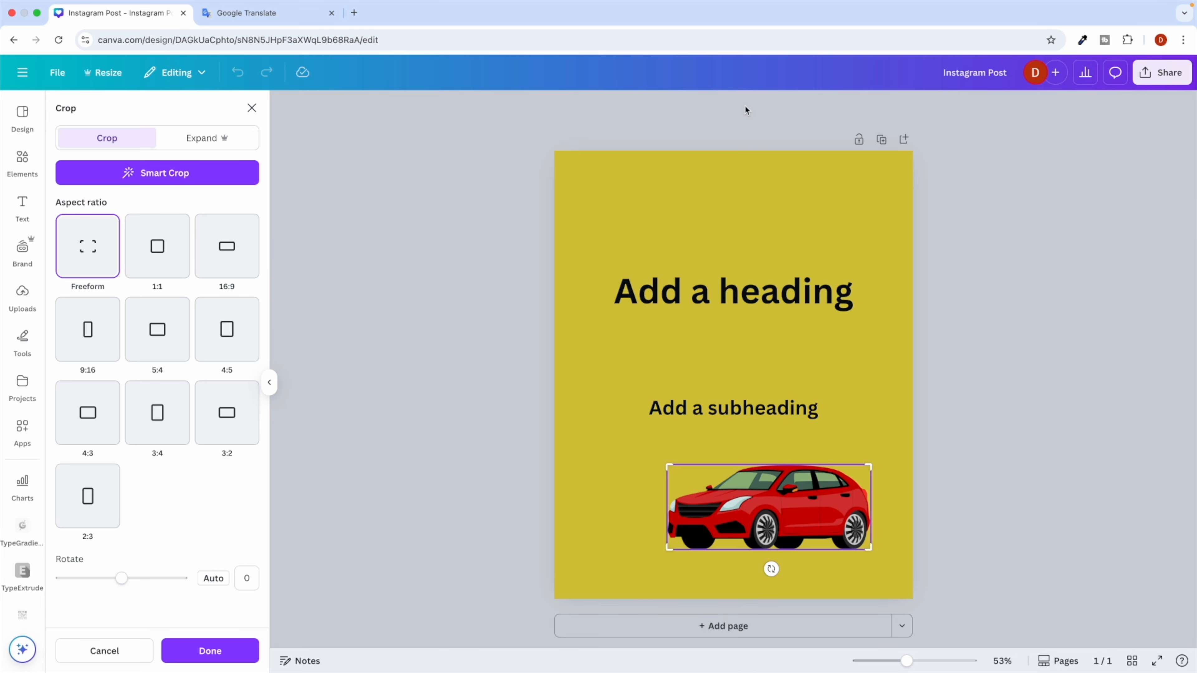
left_click(202, 648)
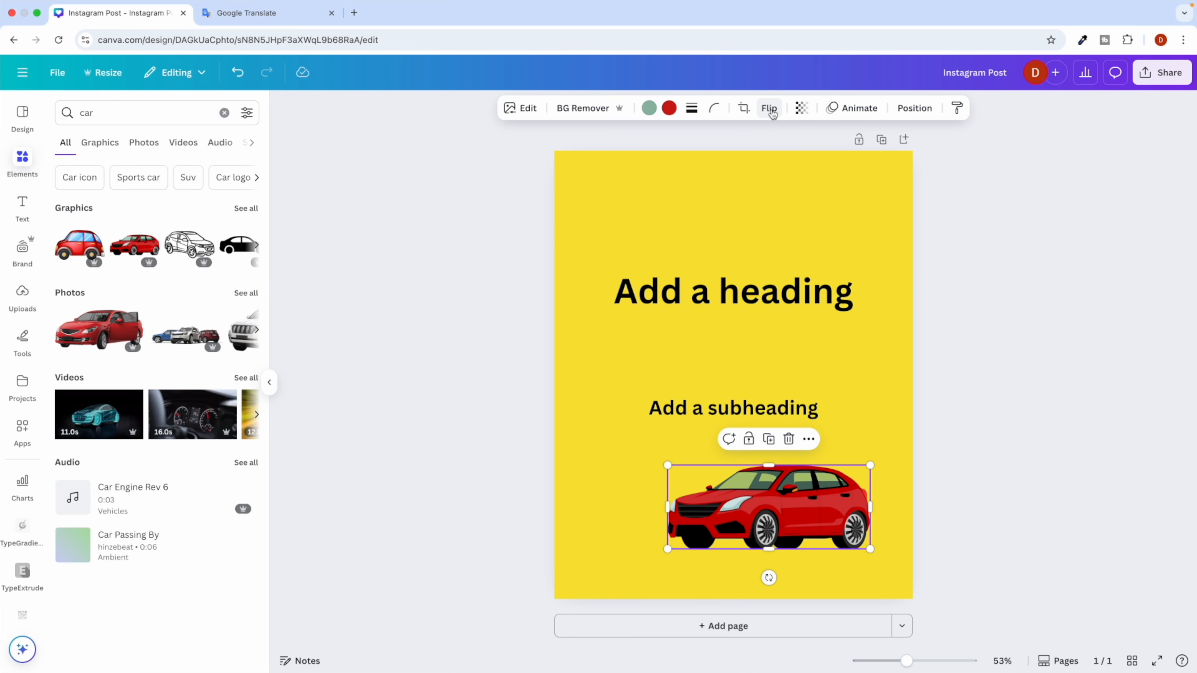
left_click(770, 110)
left_click(773, 141)
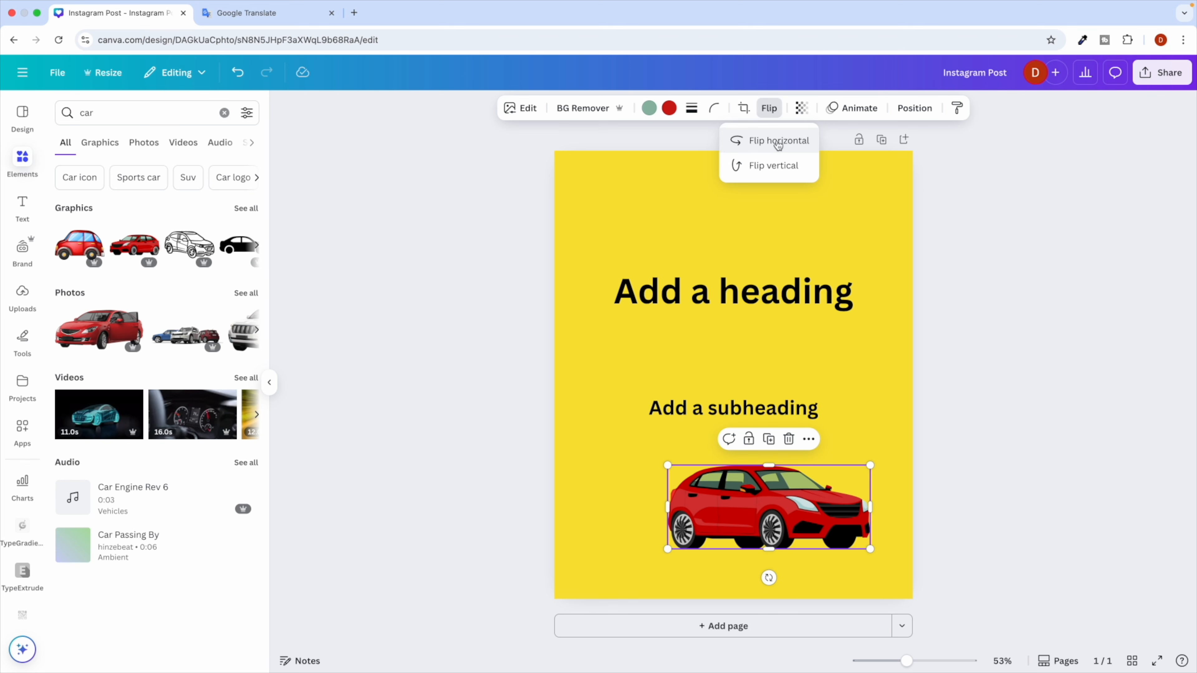
left_click(764, 140)
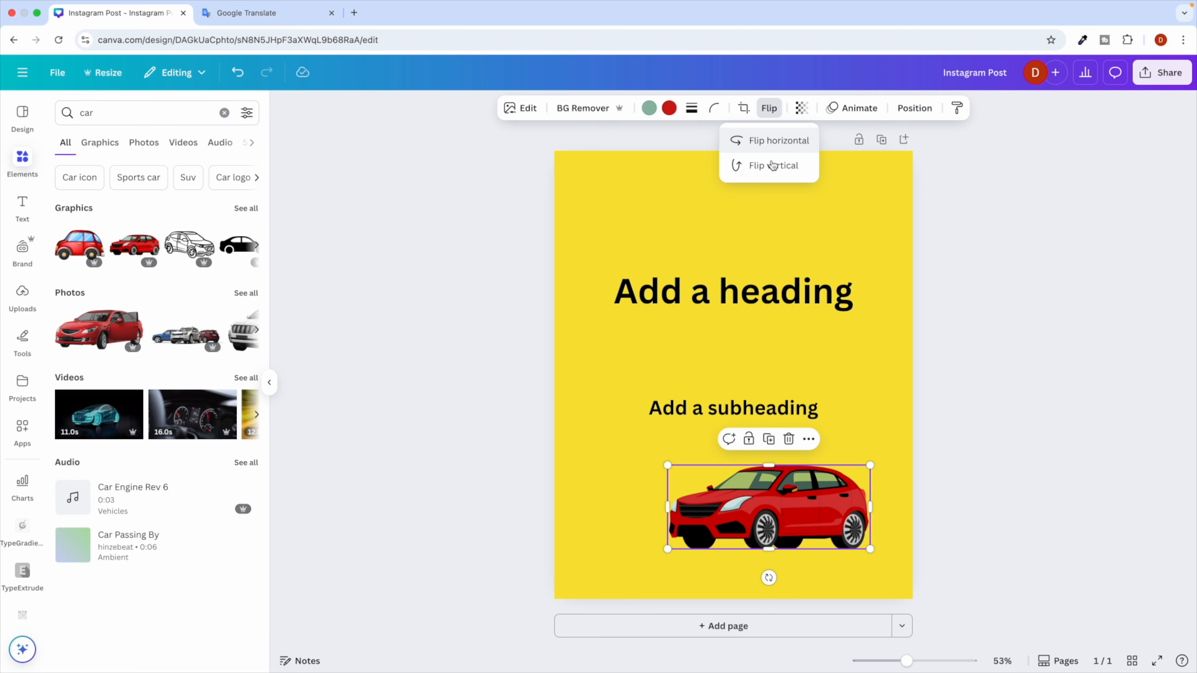
left_click(771, 170)
left_click(770, 168)
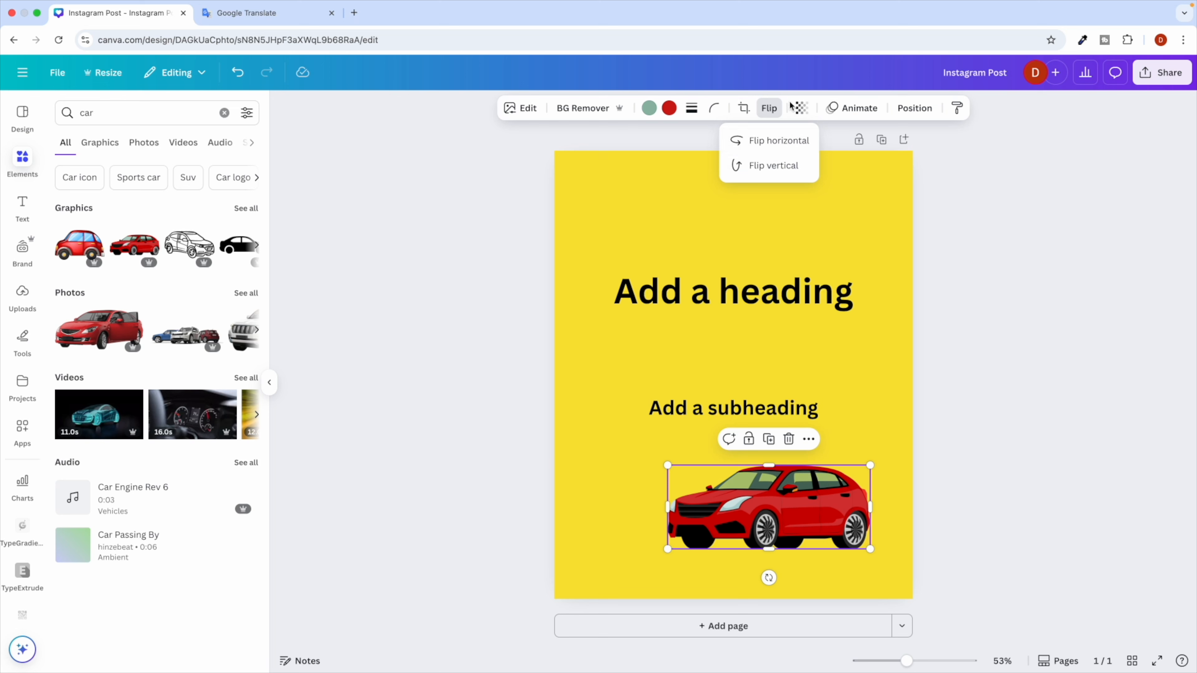
left_click(768, 108)
left_click(800, 109)
mouse_move(833, 159)
left_mouse_down()
mouse_move(746, 167)
mouse_move(846, 176)
left_mouse_up()
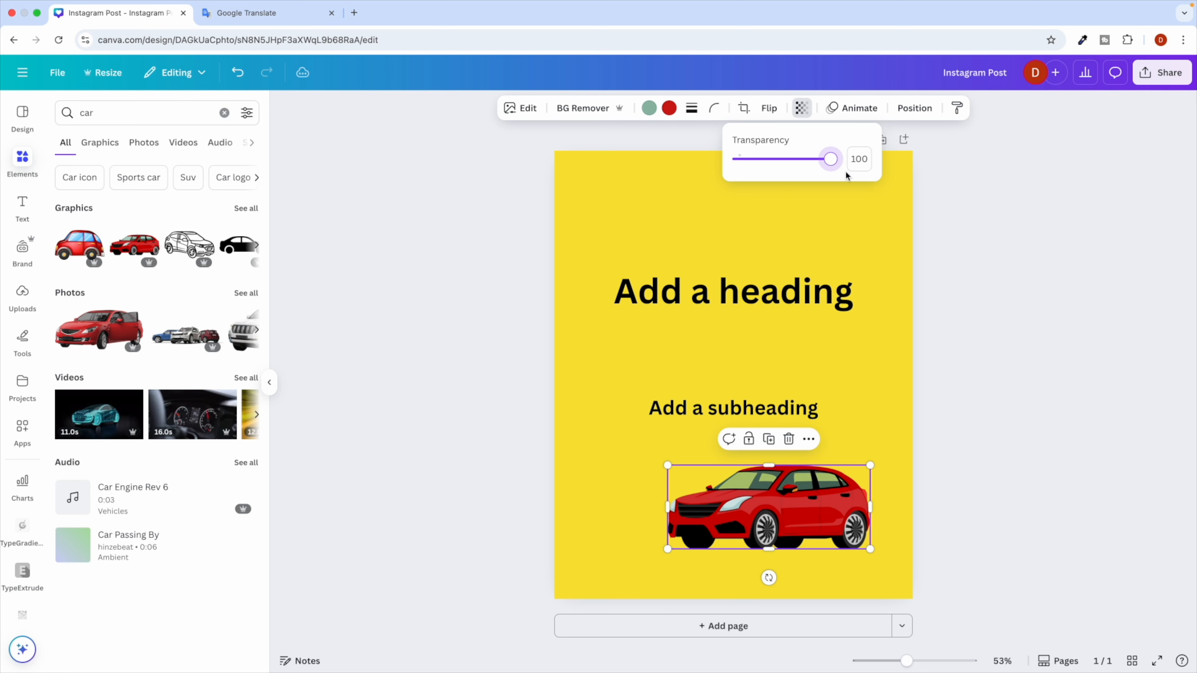
left_click(803, 113)
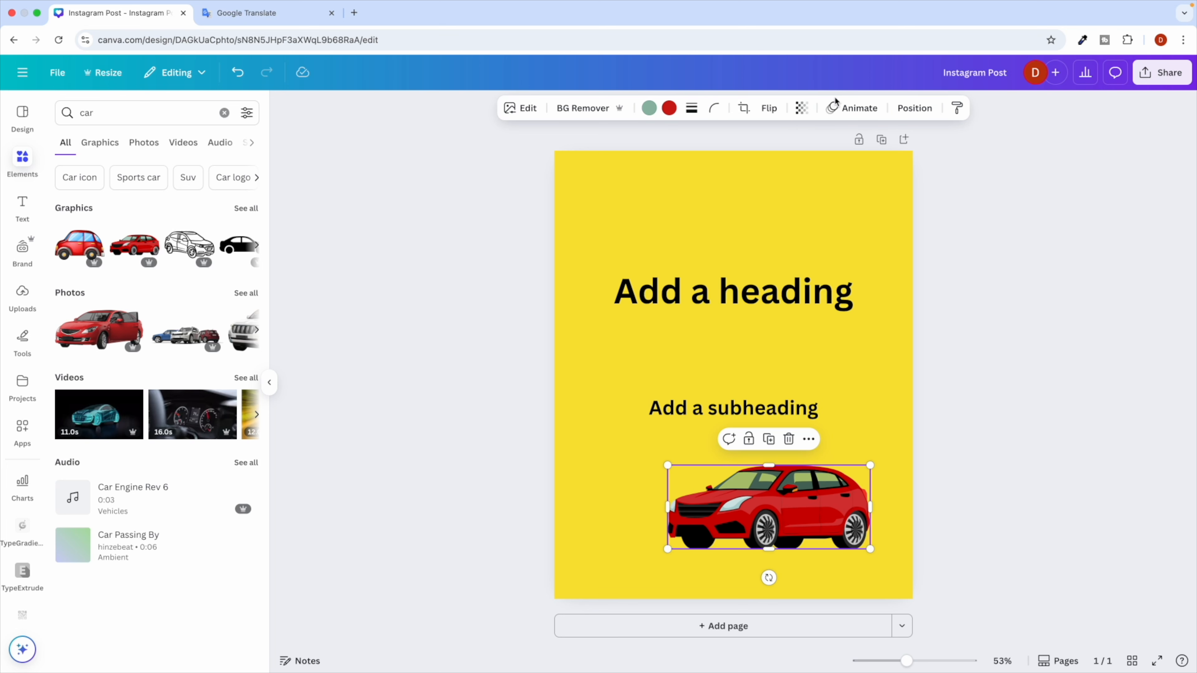
Give the car a Whip Slide animation and raise it to mid-page.
left_click(856, 109)
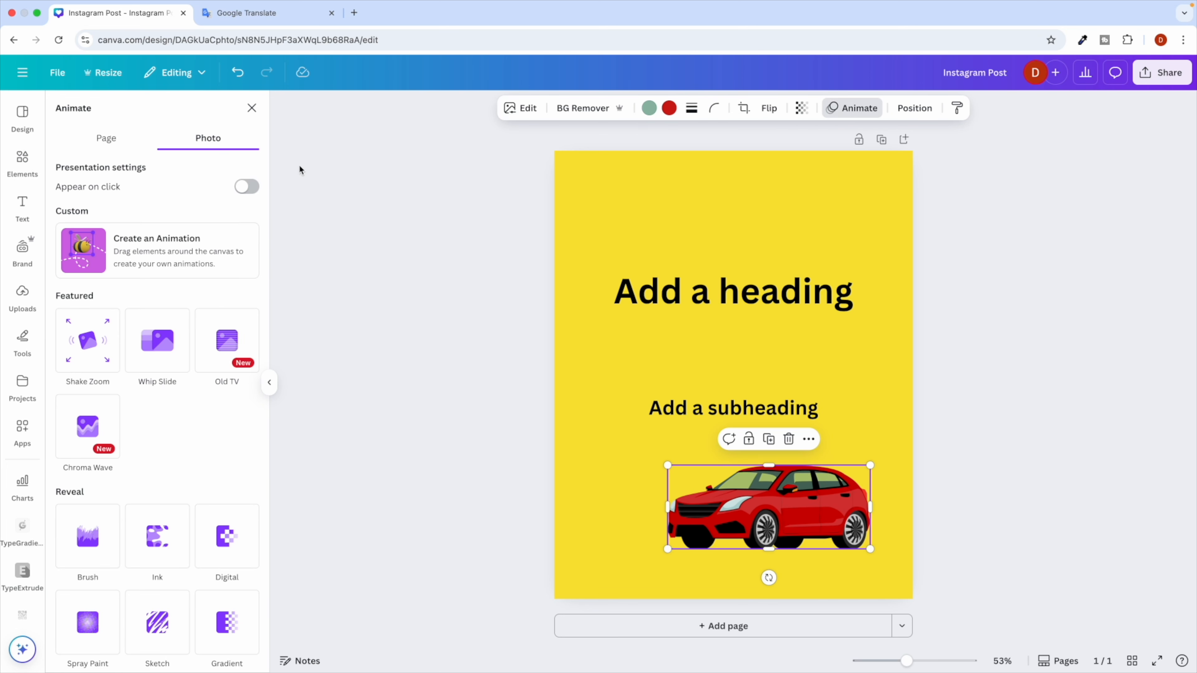
left_click(164, 367)
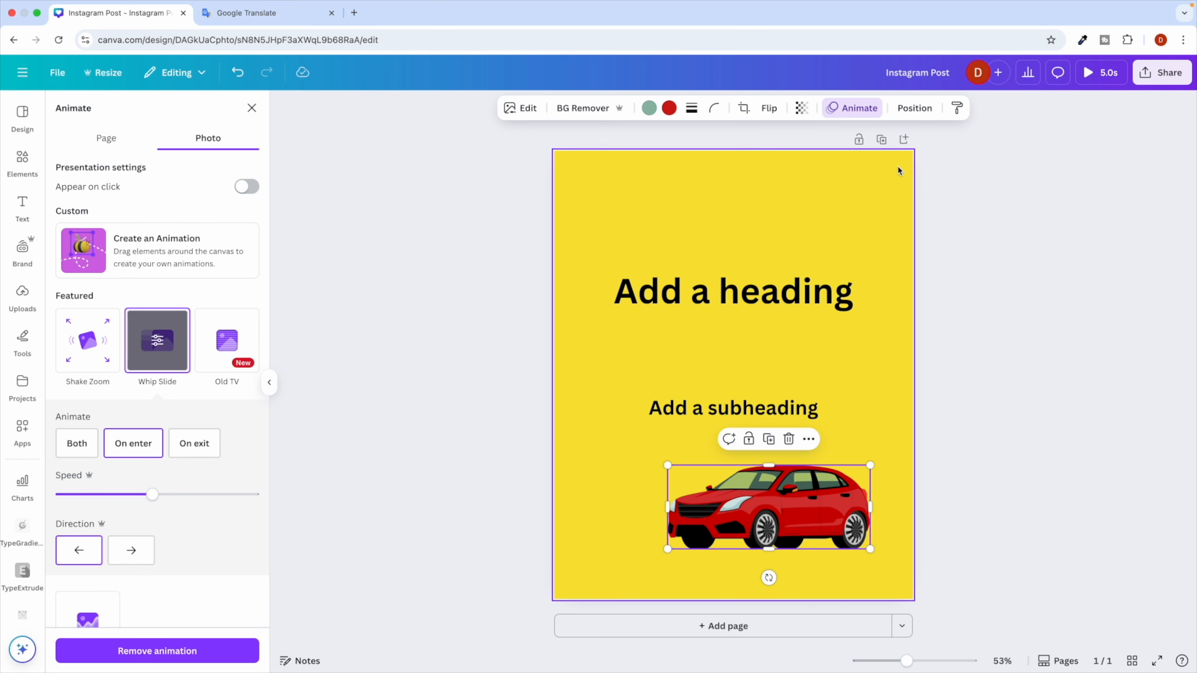
left_click(915, 109)
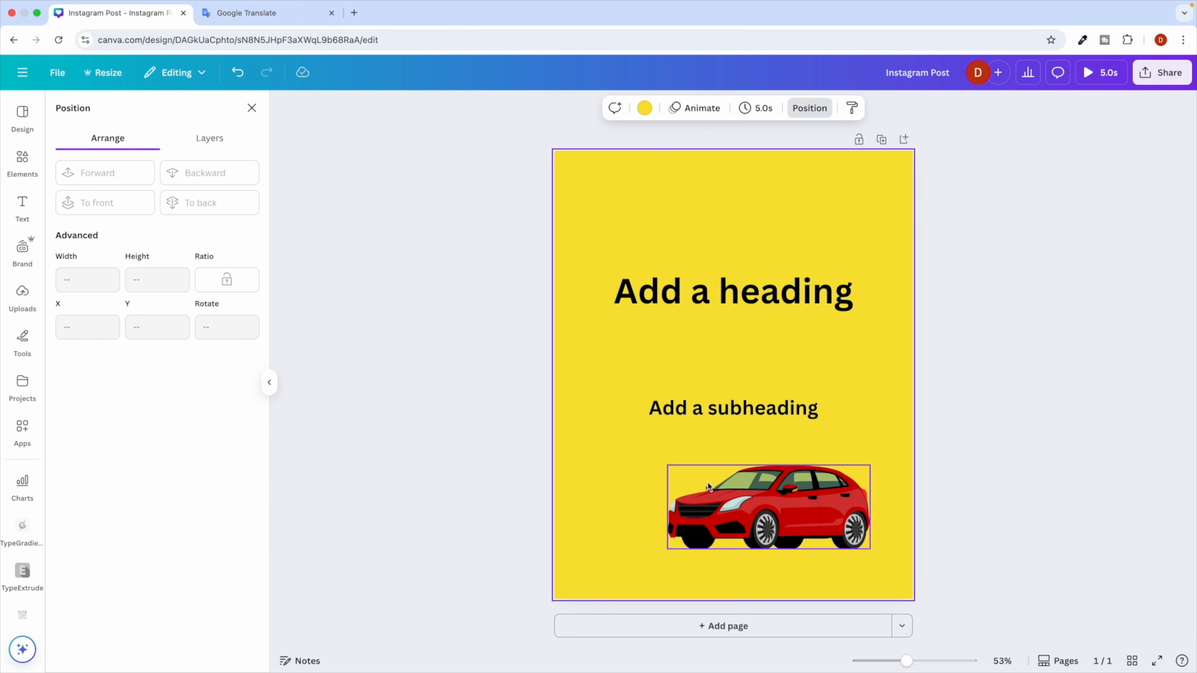
left_click_drag(735, 493, 736, 402)
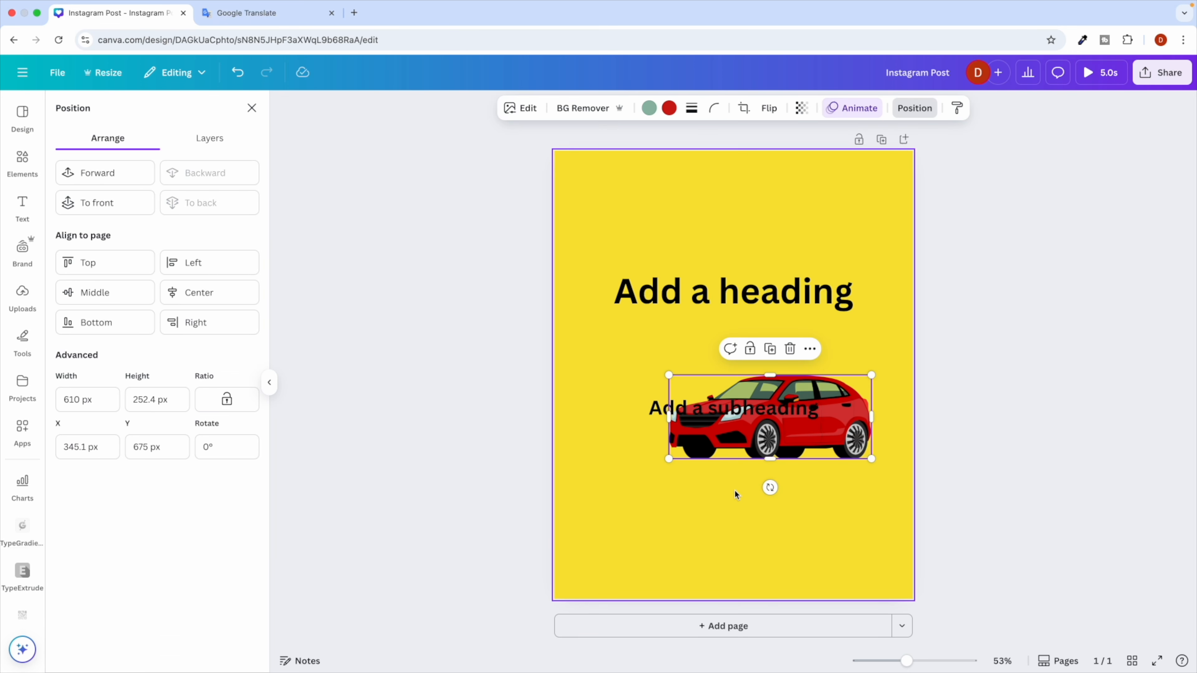
left_click(836, 500)
Move the subheading to the top and place a new circle left of the car.
left_click_drag(657, 411, 614, 198)
left_click(586, 353)
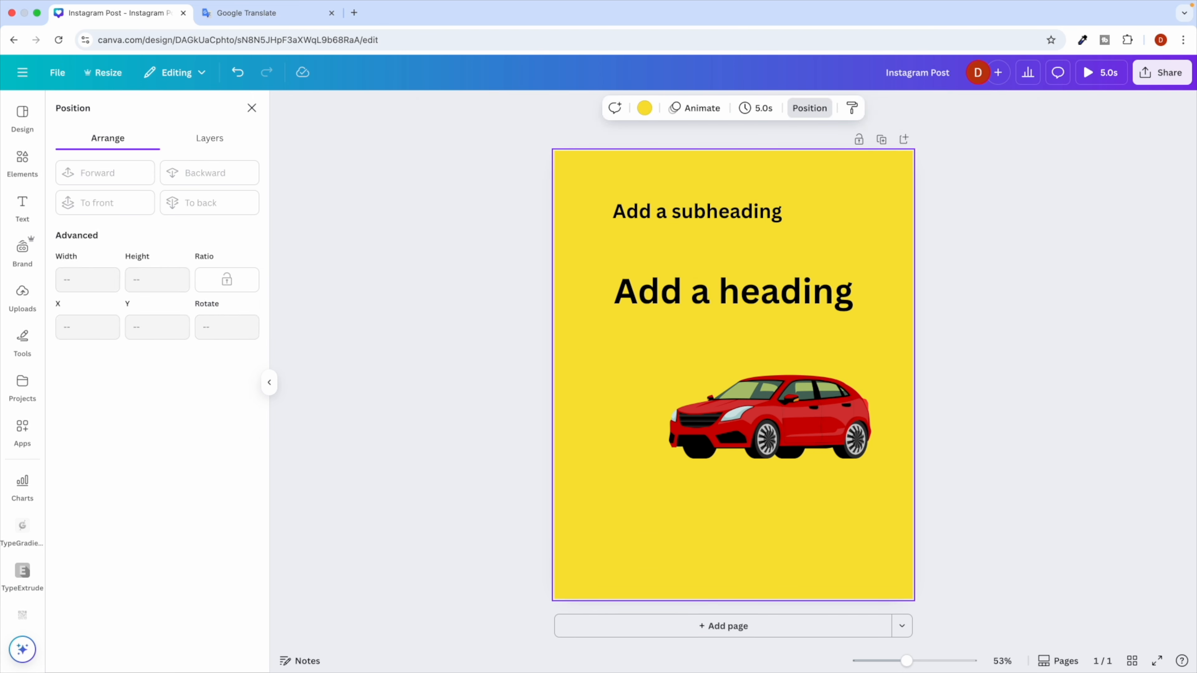
key("c")
left_click(608, 412)
left_click_drag(714, 374, 623, 424)
Replace the circle with an orange circle from Elements, overlapping the car's front.
key("Delete")
left_click(22, 163)
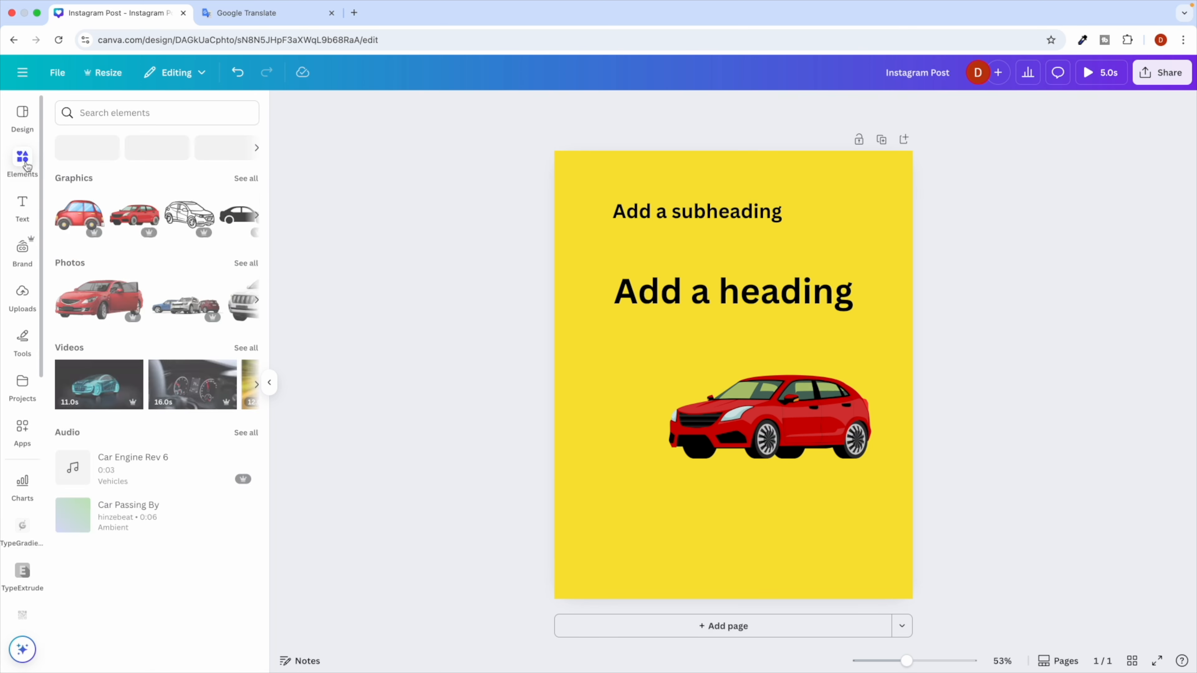
left_click(232, 295)
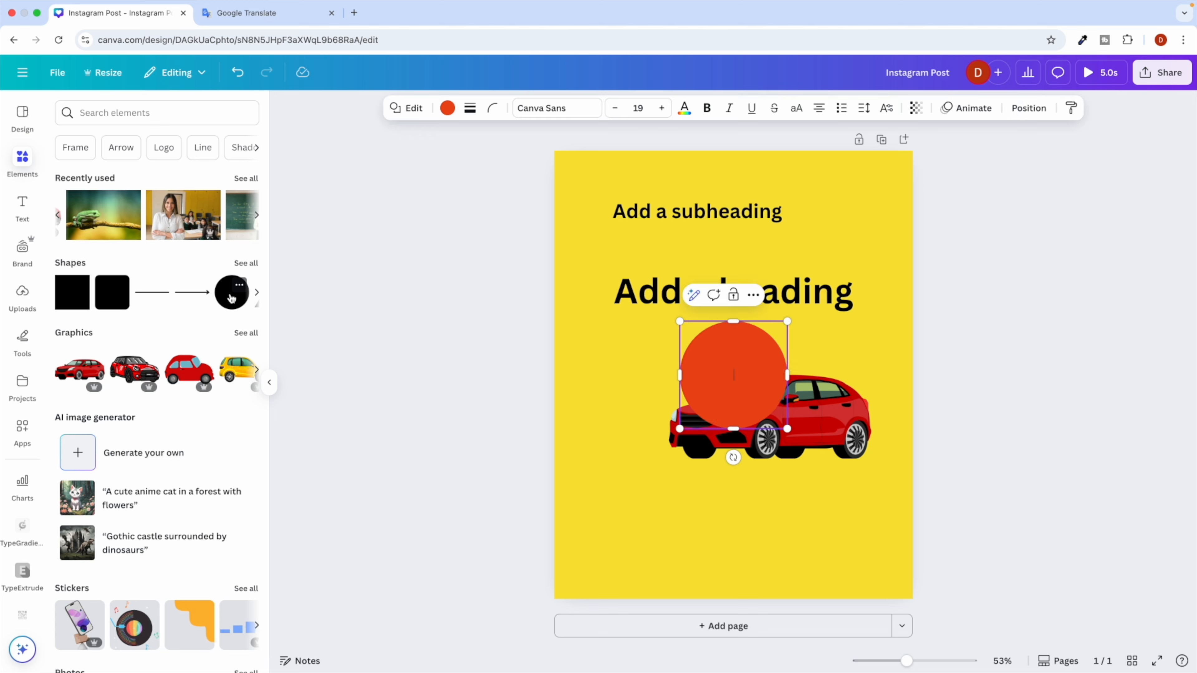
left_click_drag(702, 390, 642, 424)
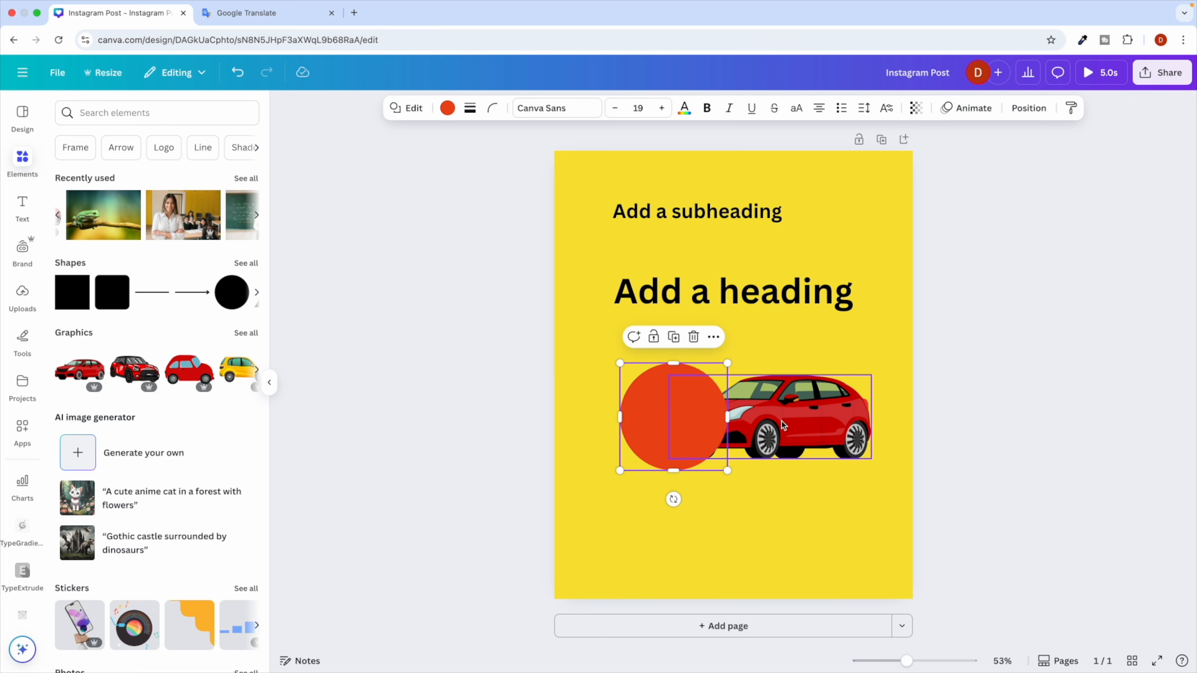
Send the car behind the orange circle after testing Forward and Backward.
left_click(809, 422)
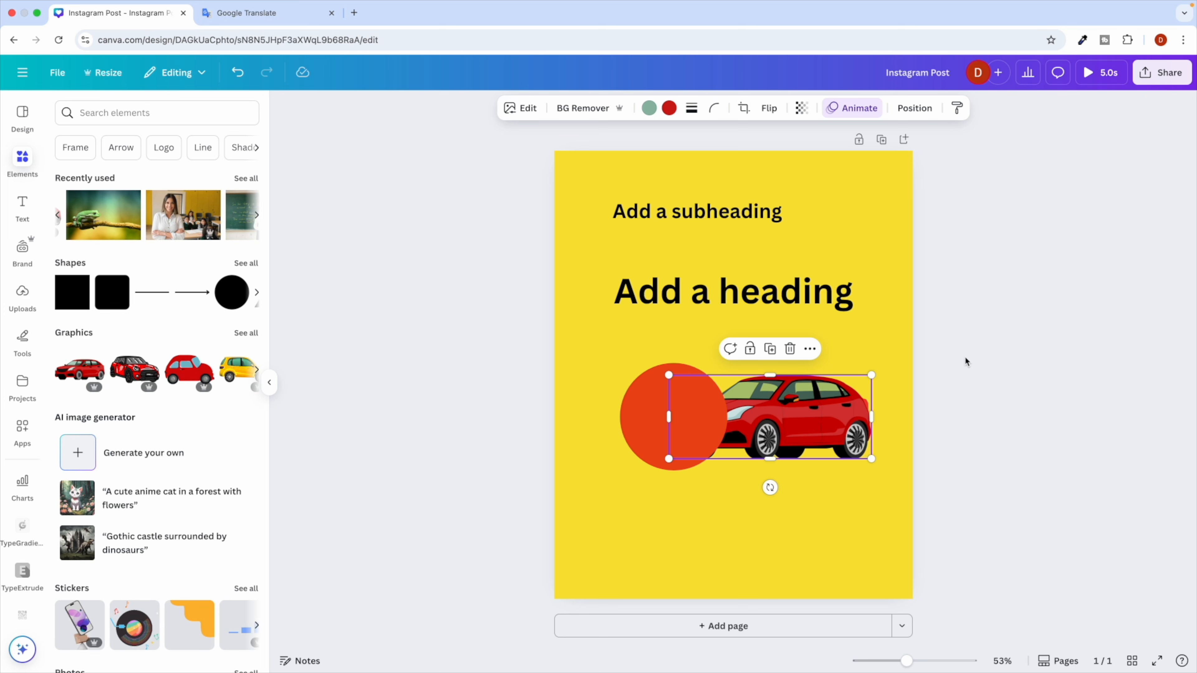
left_click(914, 108)
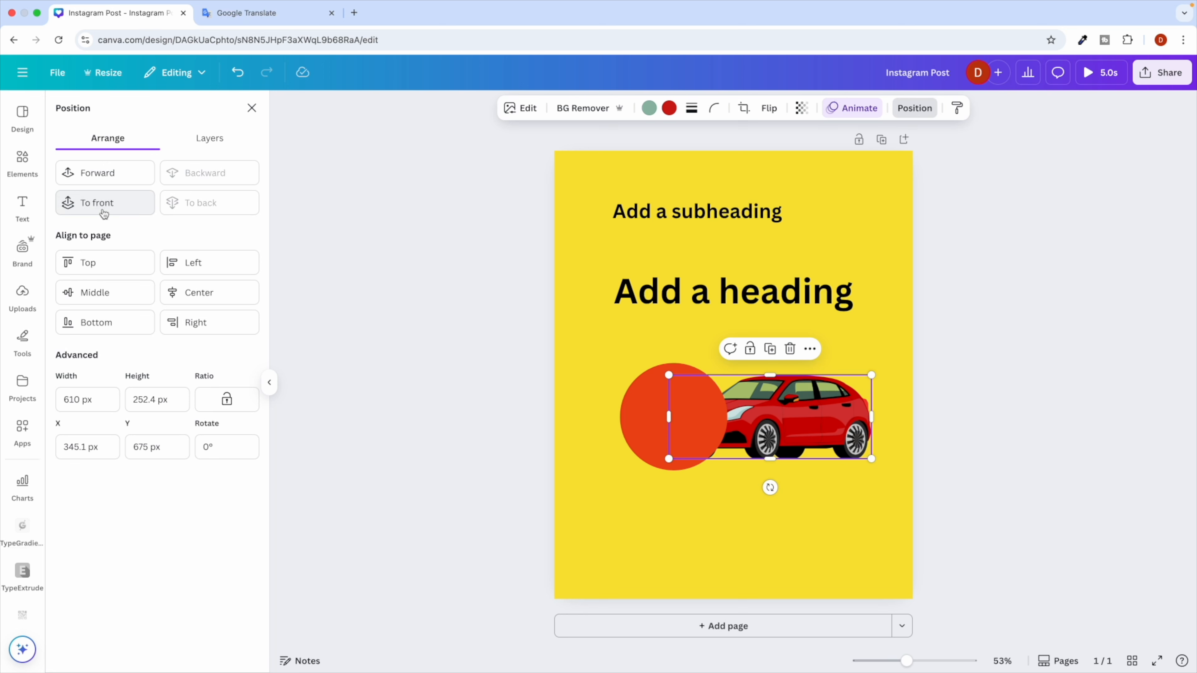
left_click(100, 175)
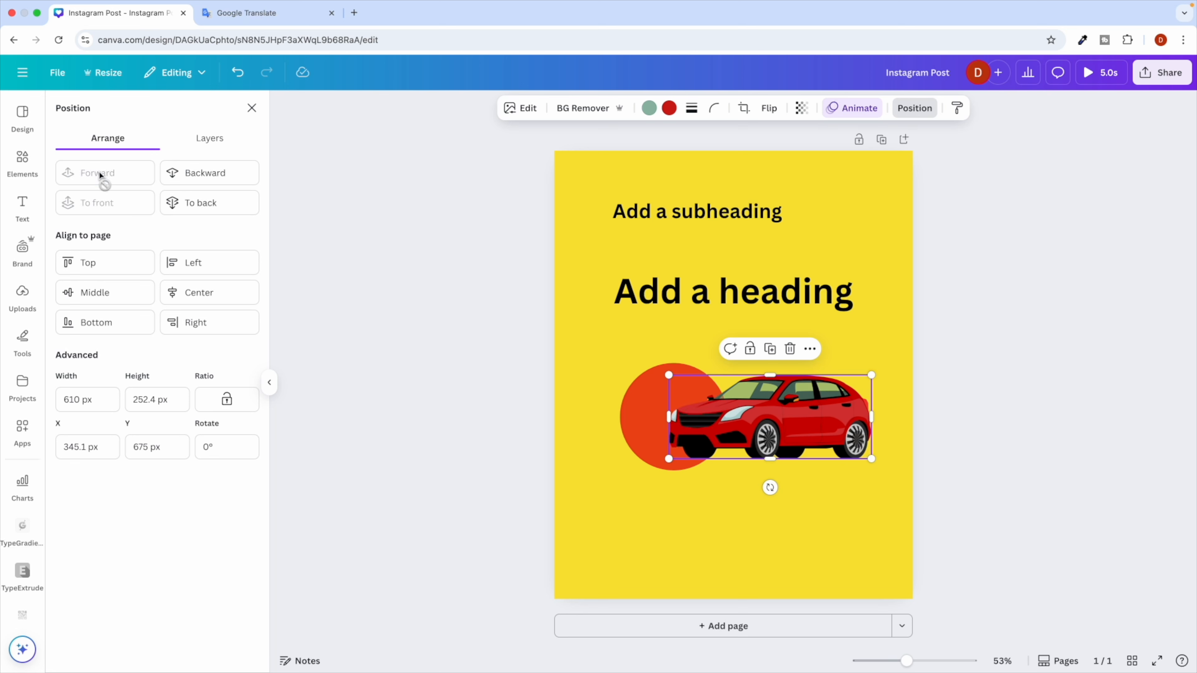
left_click(206, 174)
left_click(111, 179)
left_click(178, 169)
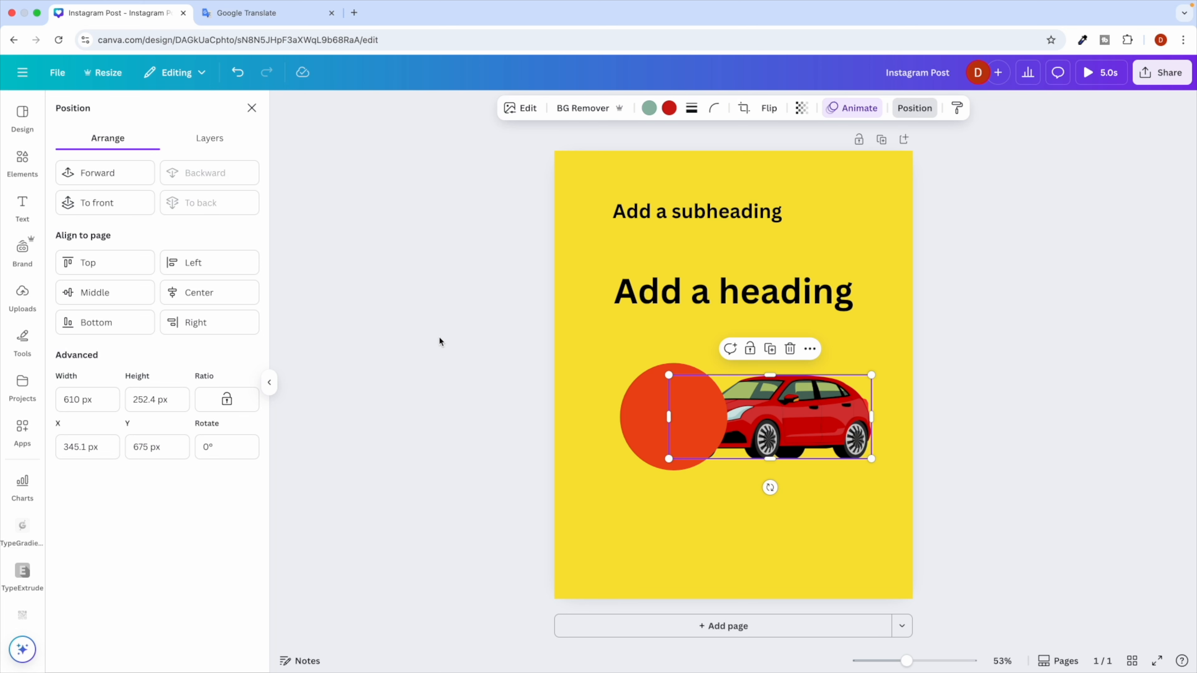
Move the 'Add a heading' text down onto the circle, running off the left edge.
left_click(668, 440)
key("ctrl+d")
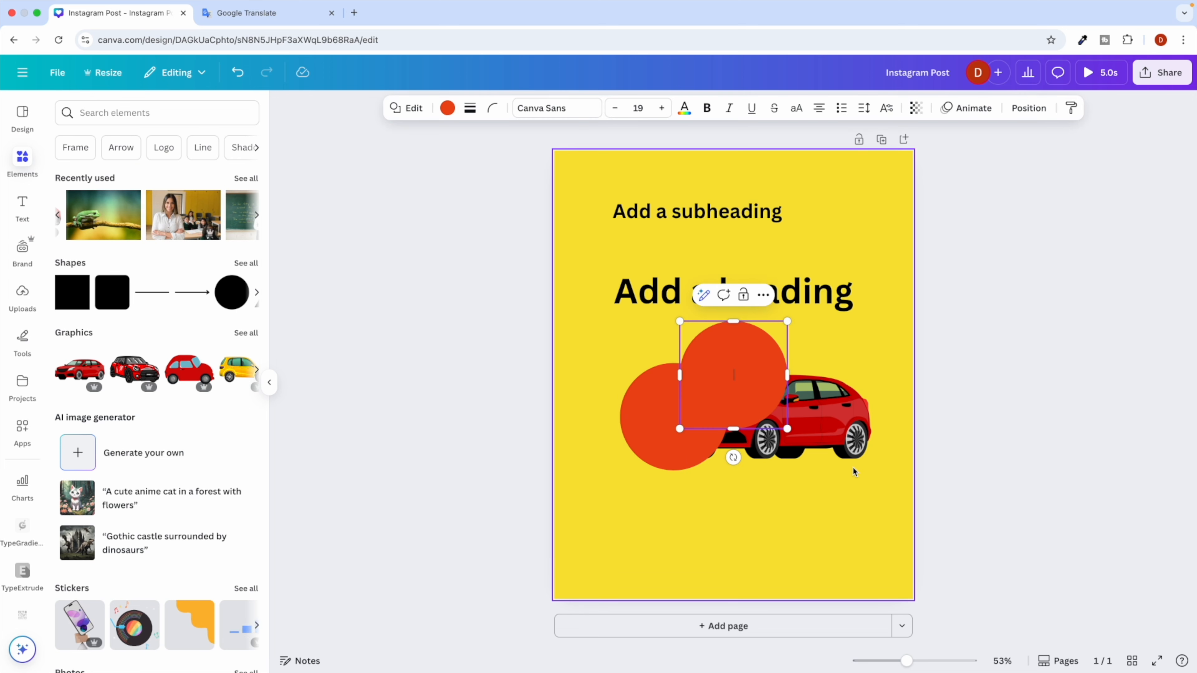
left_click(1047, 408)
left_click(769, 391)
key("Delete")
left_click(747, 297)
left_click_drag(747, 297, 612, 423)
left_click(836, 510)
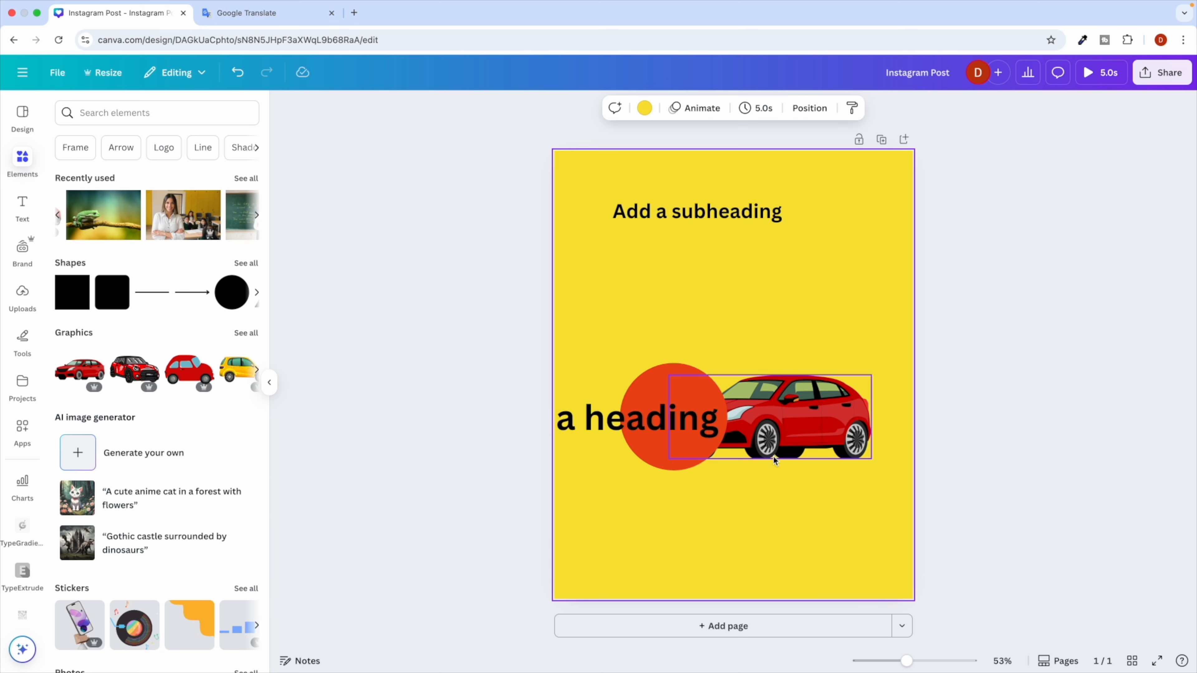
Test the car's layer order, finally sending it to the back behind the circle and heading.
left_click(775, 428)
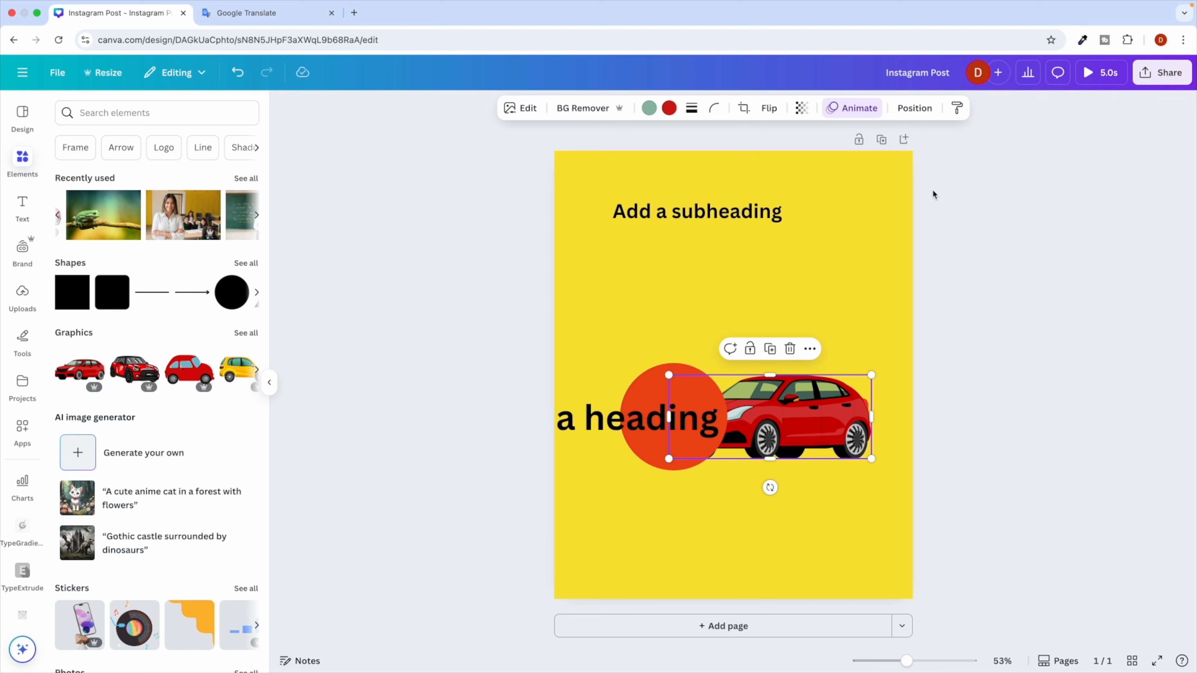
left_click(914, 108)
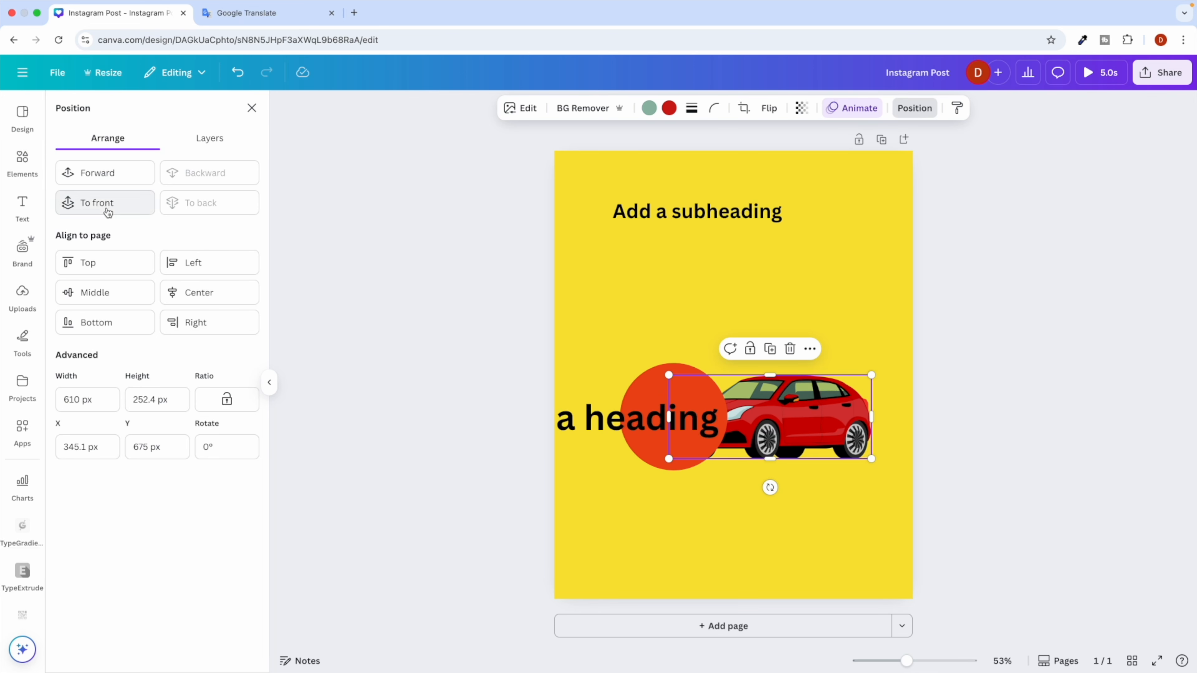
left_click(114, 180)
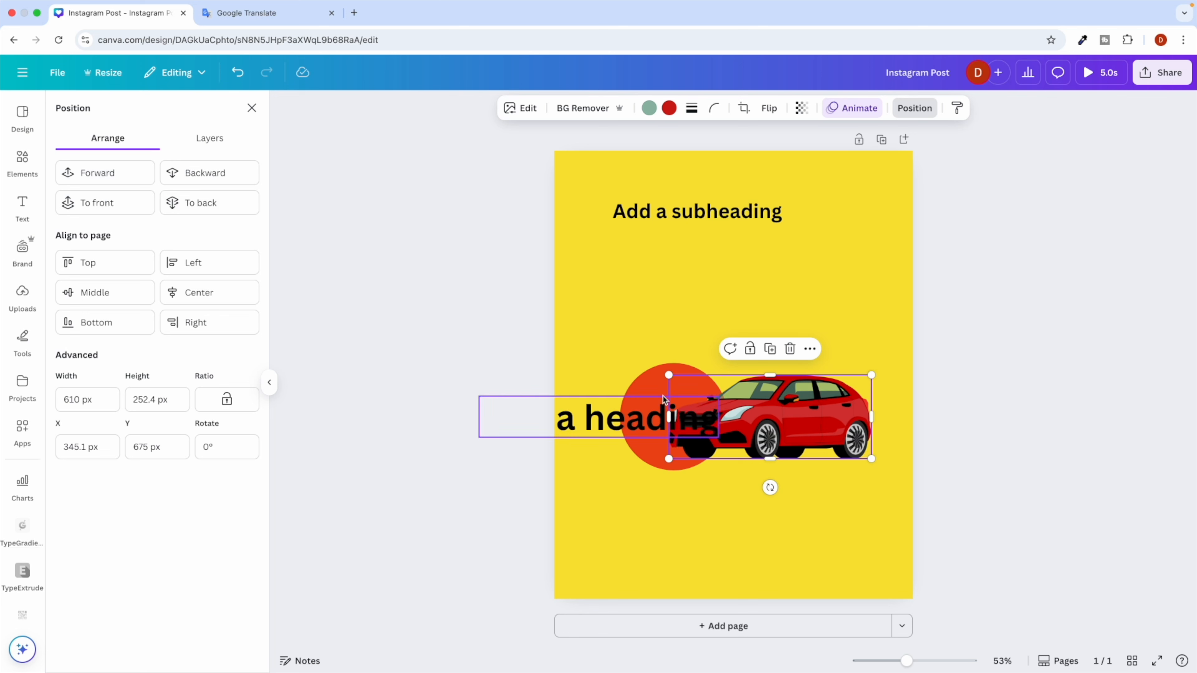
left_click(122, 185)
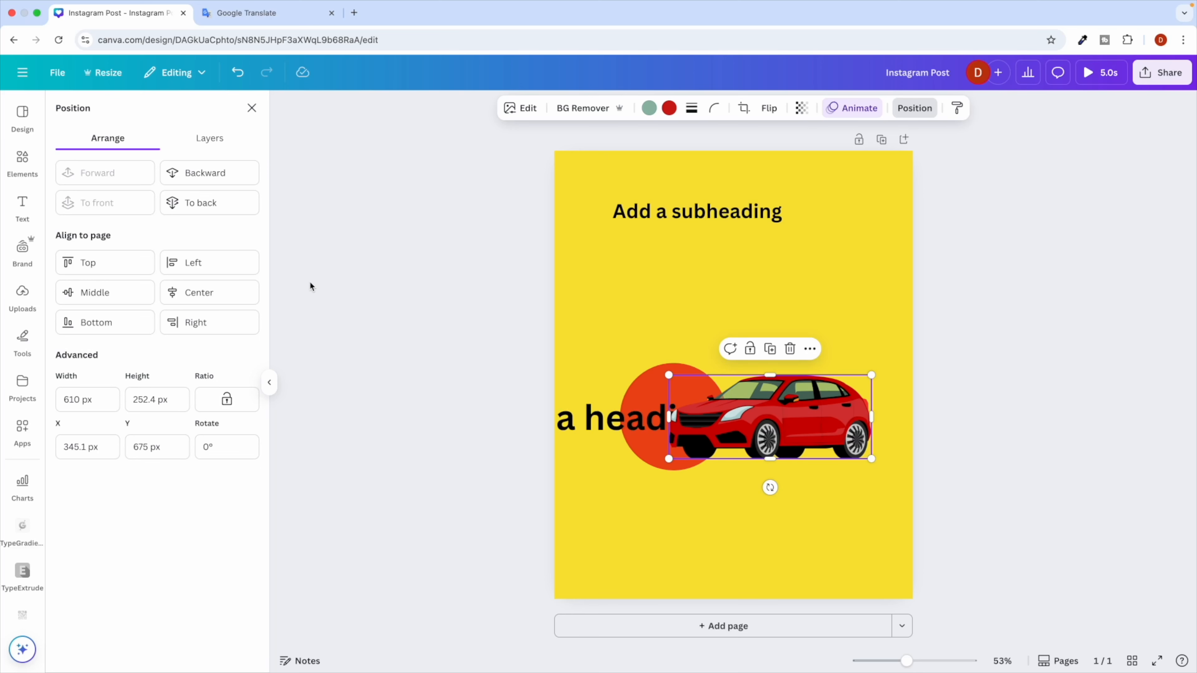
left_click(208, 177)
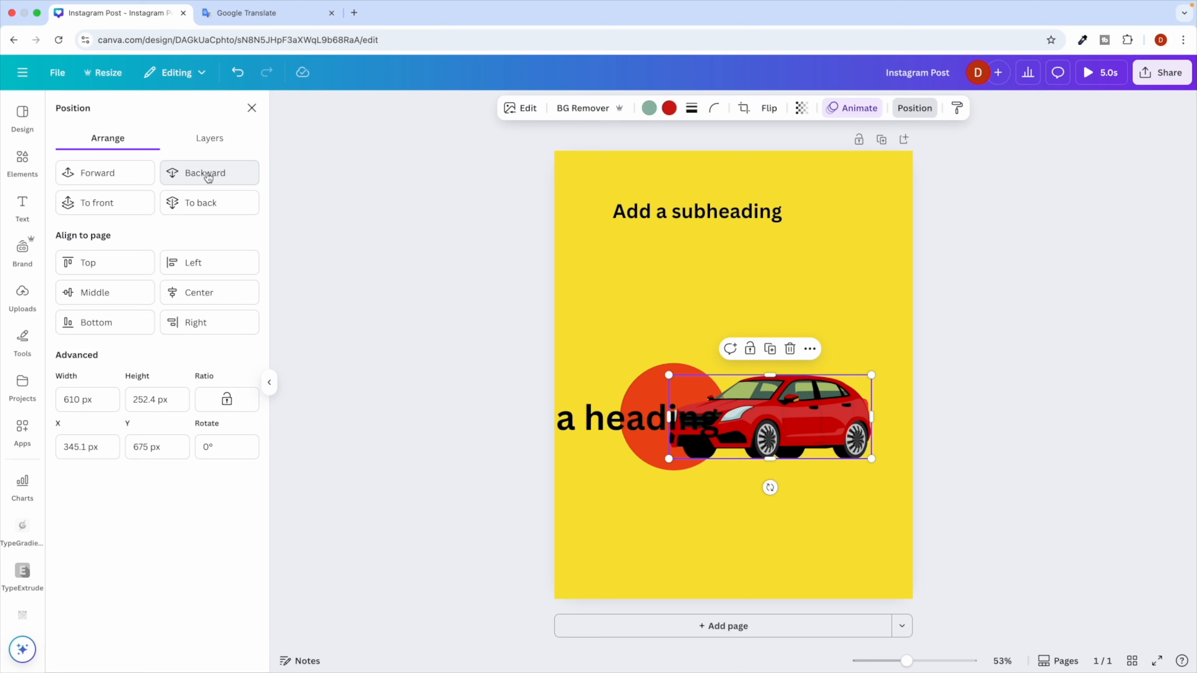
left_click(241, 173)
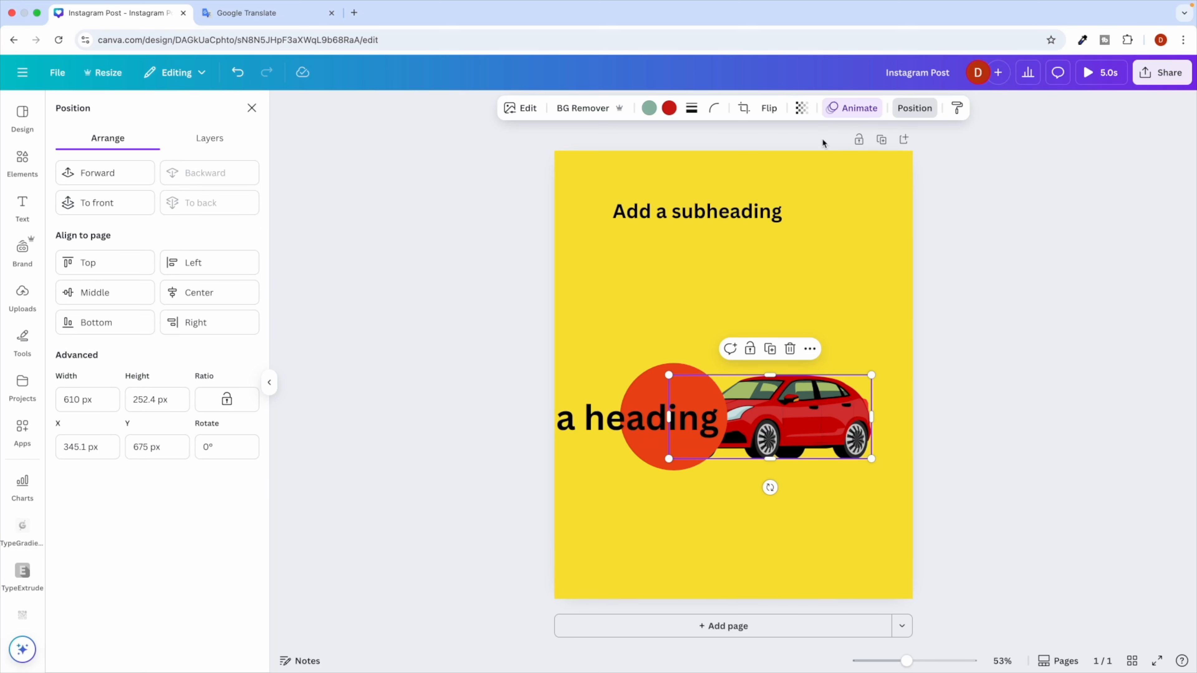
left_click(106, 210)
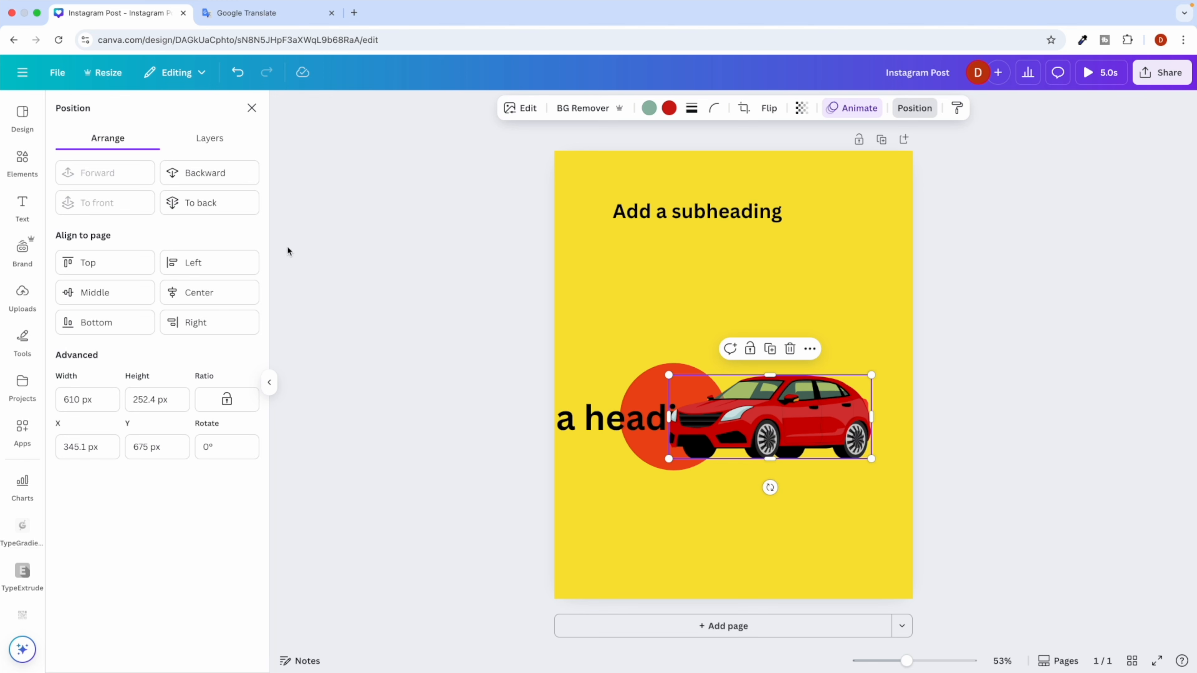
left_click(200, 206)
key("Escape")
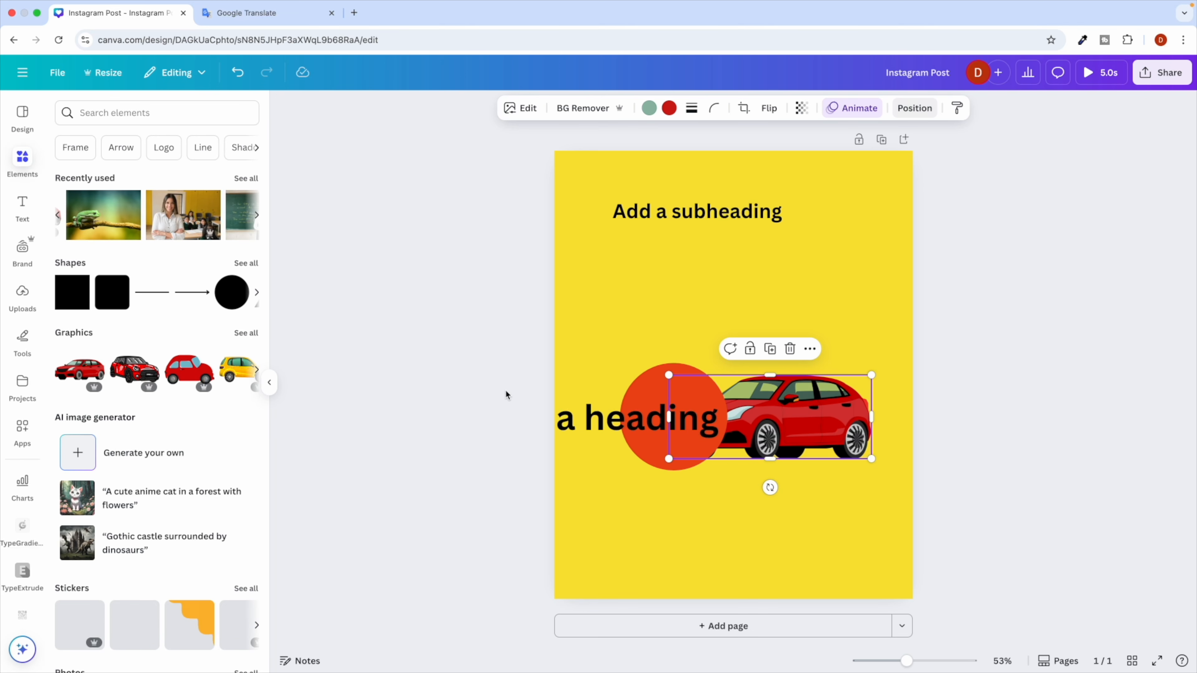
left_click(588, 329)
left_click(733, 402)
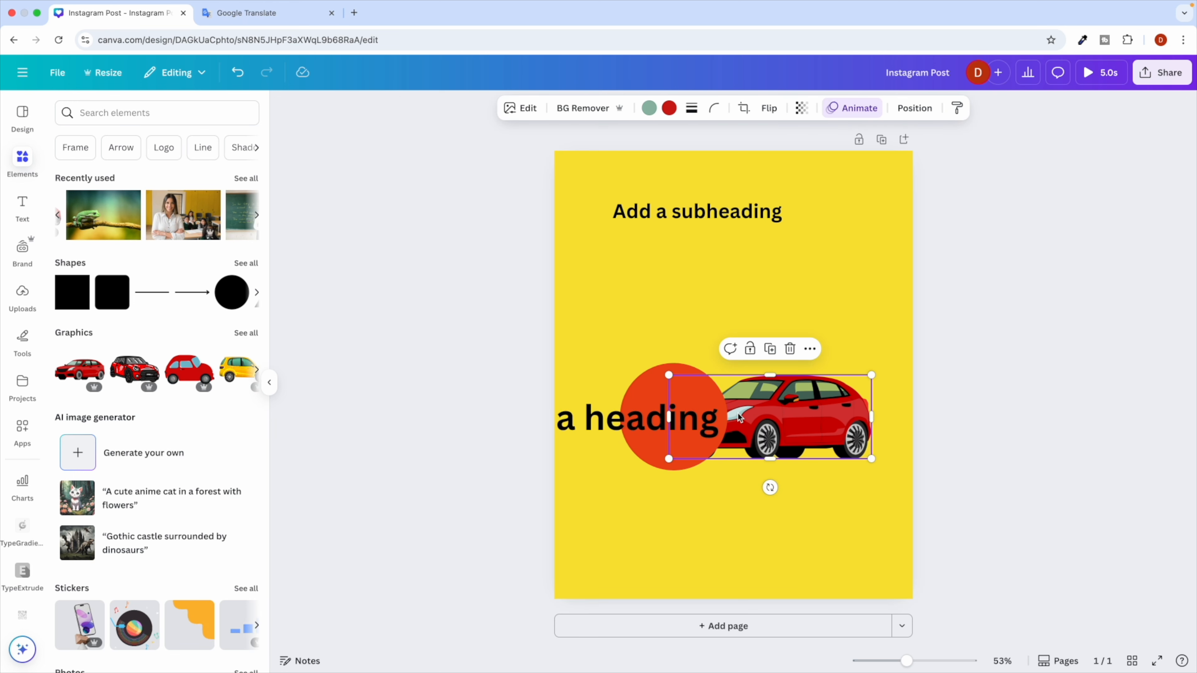
Give the red car a bright green drop shadow.
left_click(515, 114)
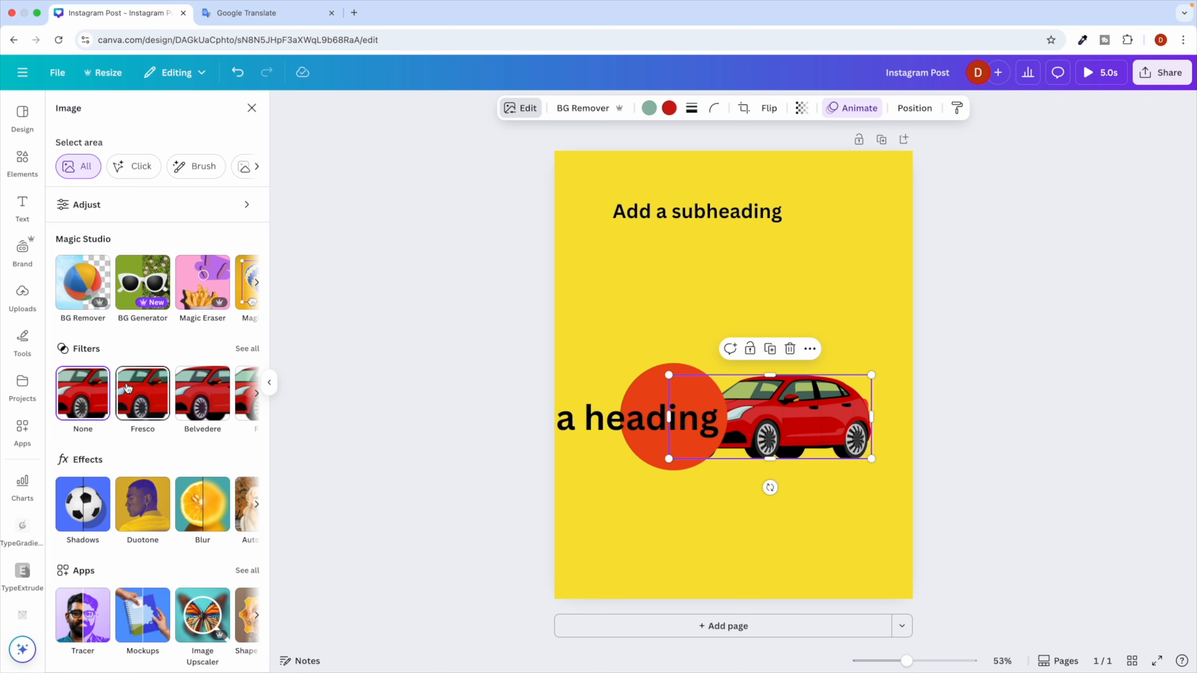
scroll(127, 389, "down", 1)
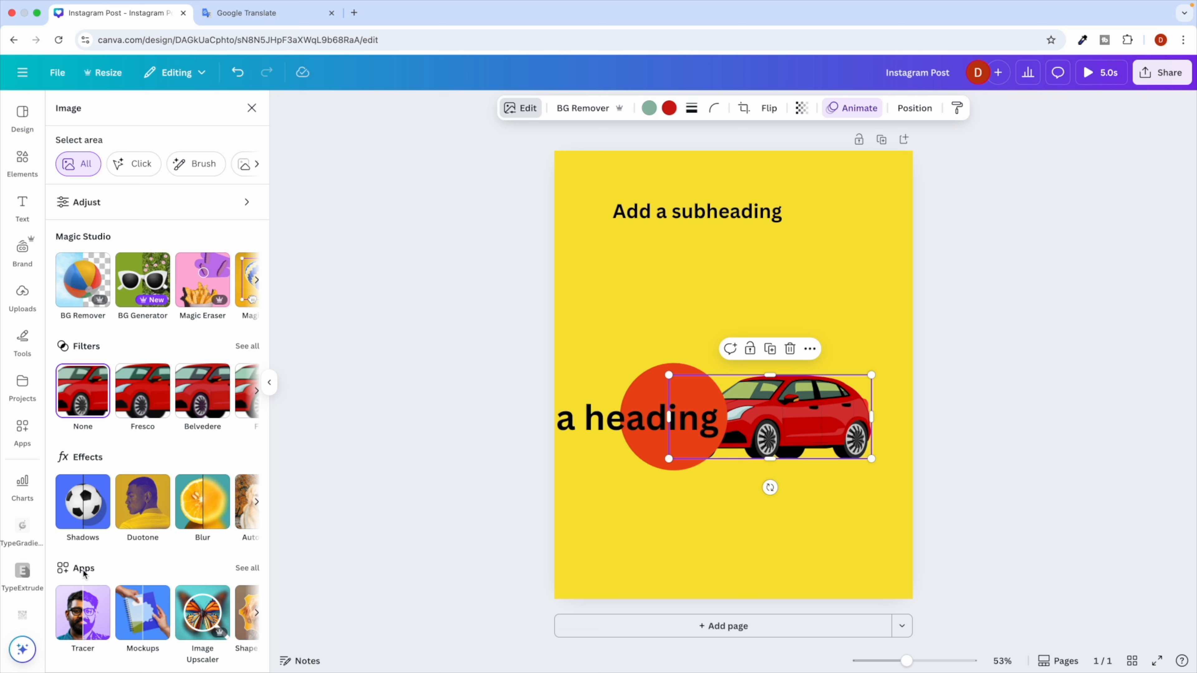
left_click(97, 507)
left_click(166, 264)
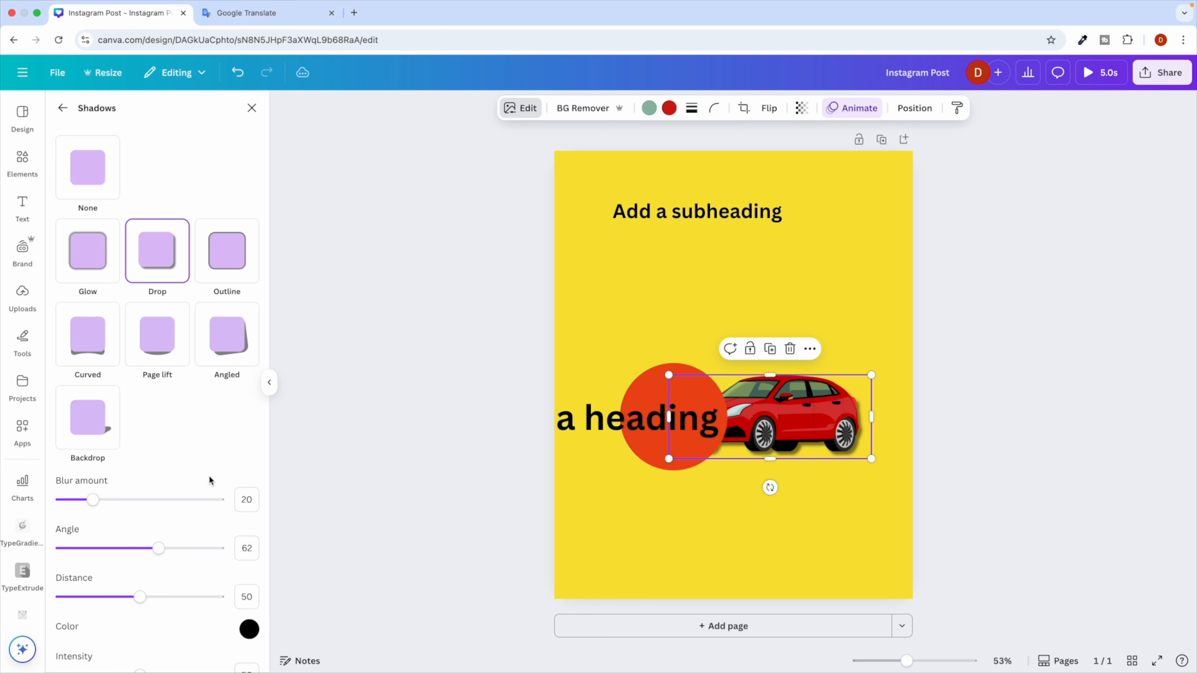
scroll(209, 475, "down", 1)
left_click(250, 603)
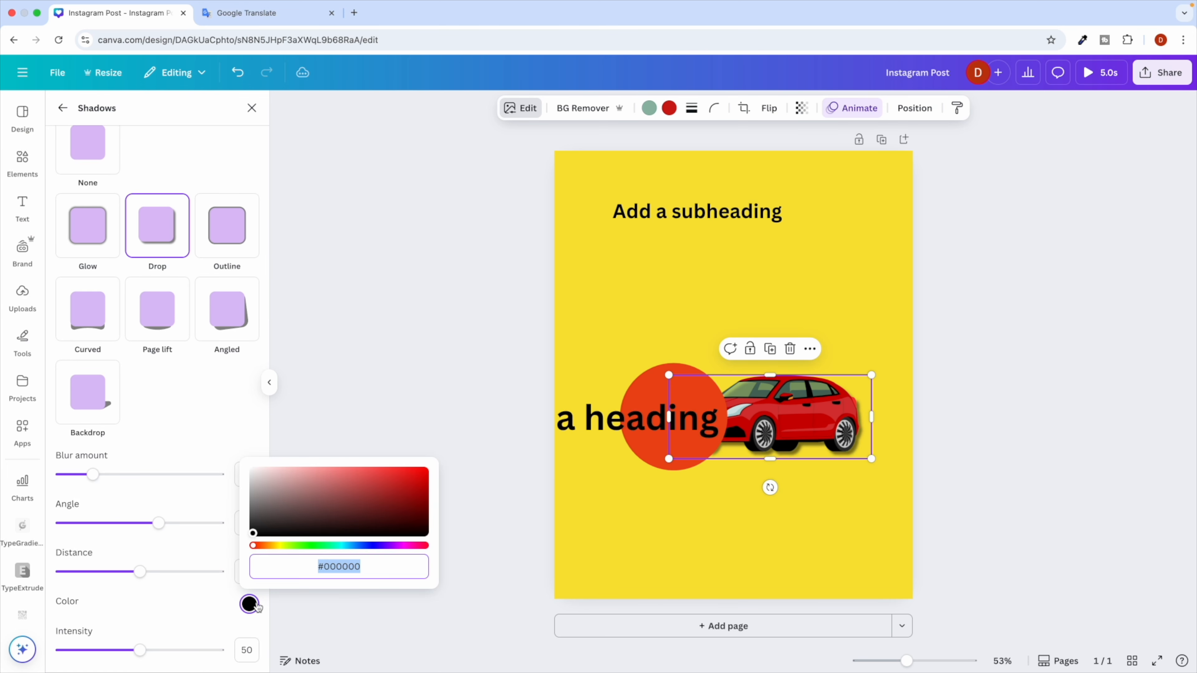
left_click(308, 545)
left_click(340, 516)
left_click(426, 471)
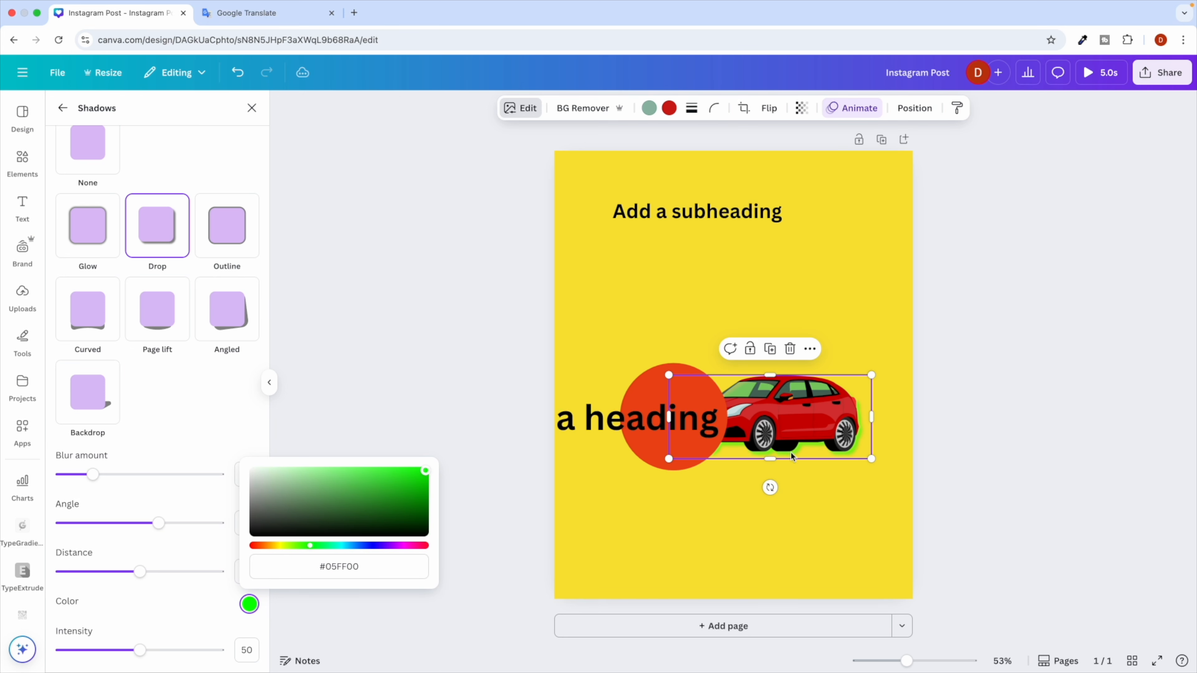
left_click(188, 393)
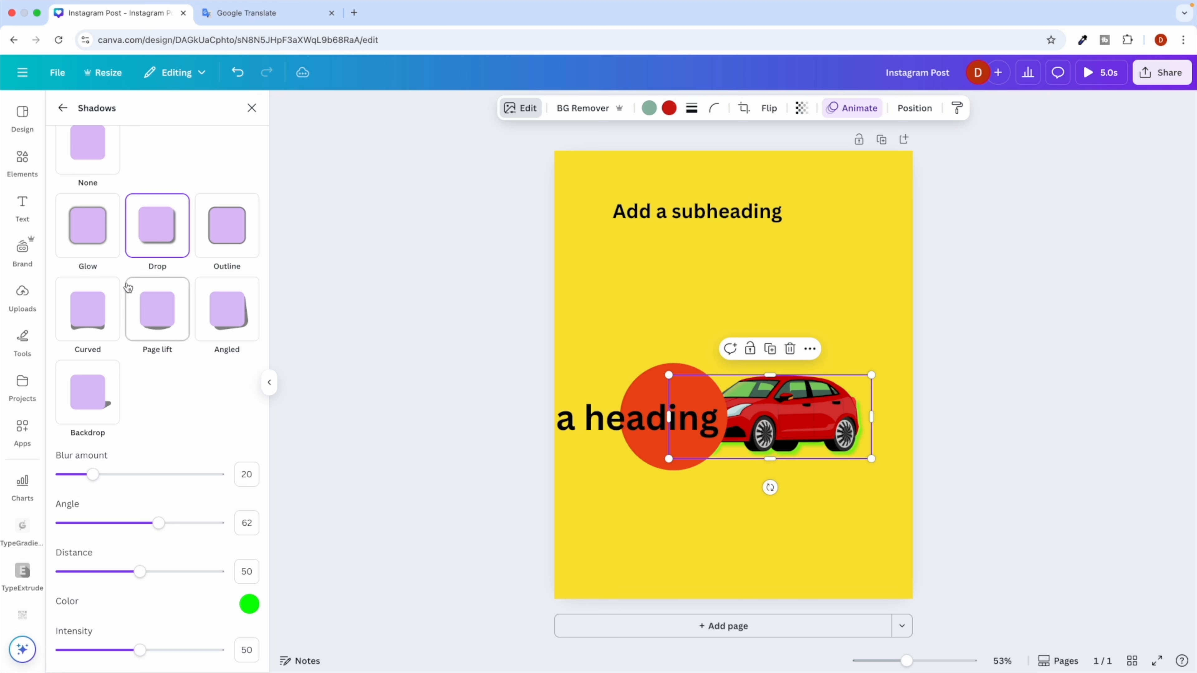
Try Outline and Page lift shadows on the car, then set the shadow to None.
left_click(237, 235)
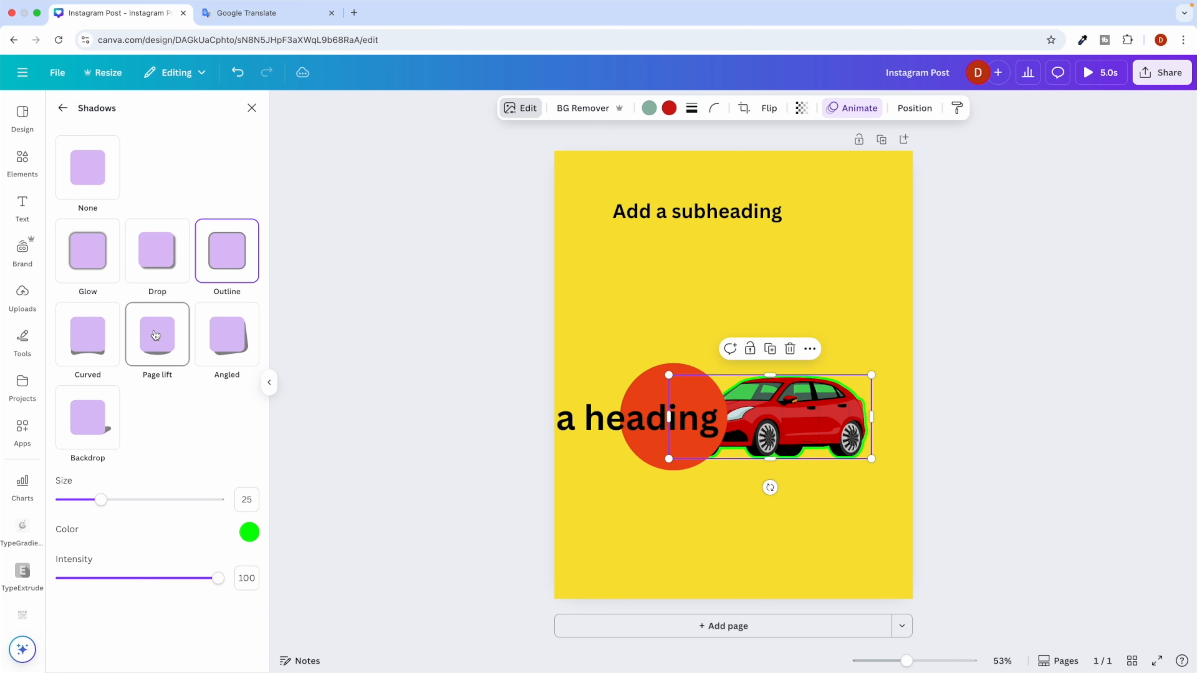
left_click(149, 343)
left_click(96, 171)
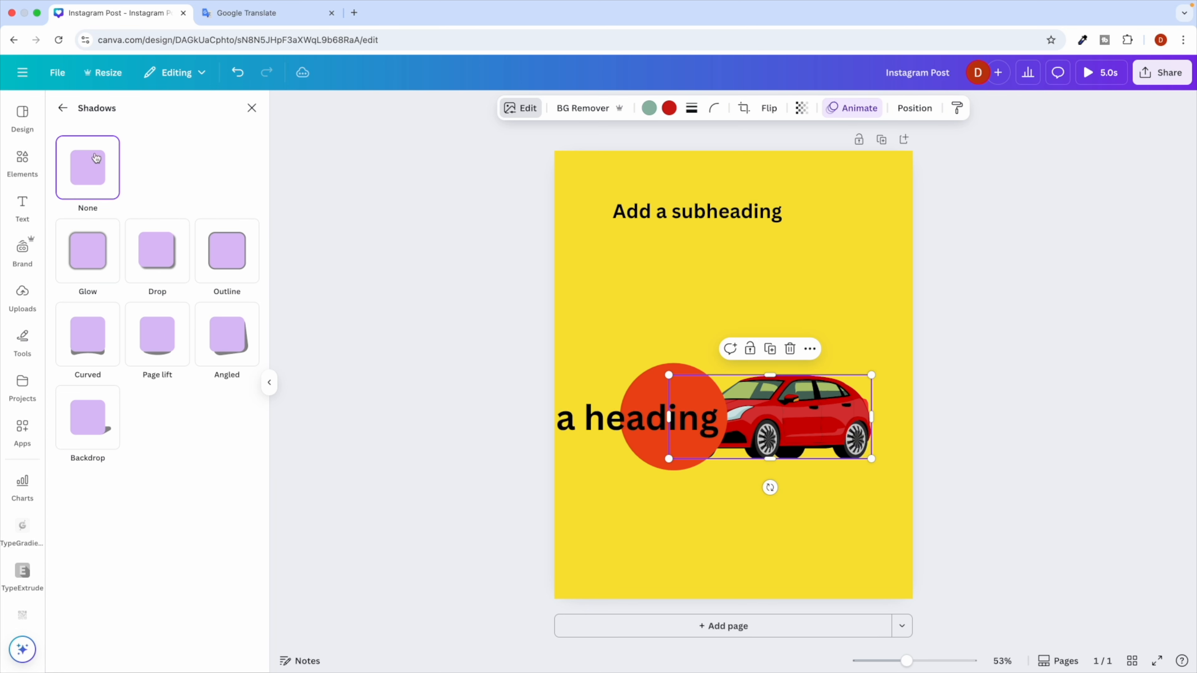
left_click(62, 109)
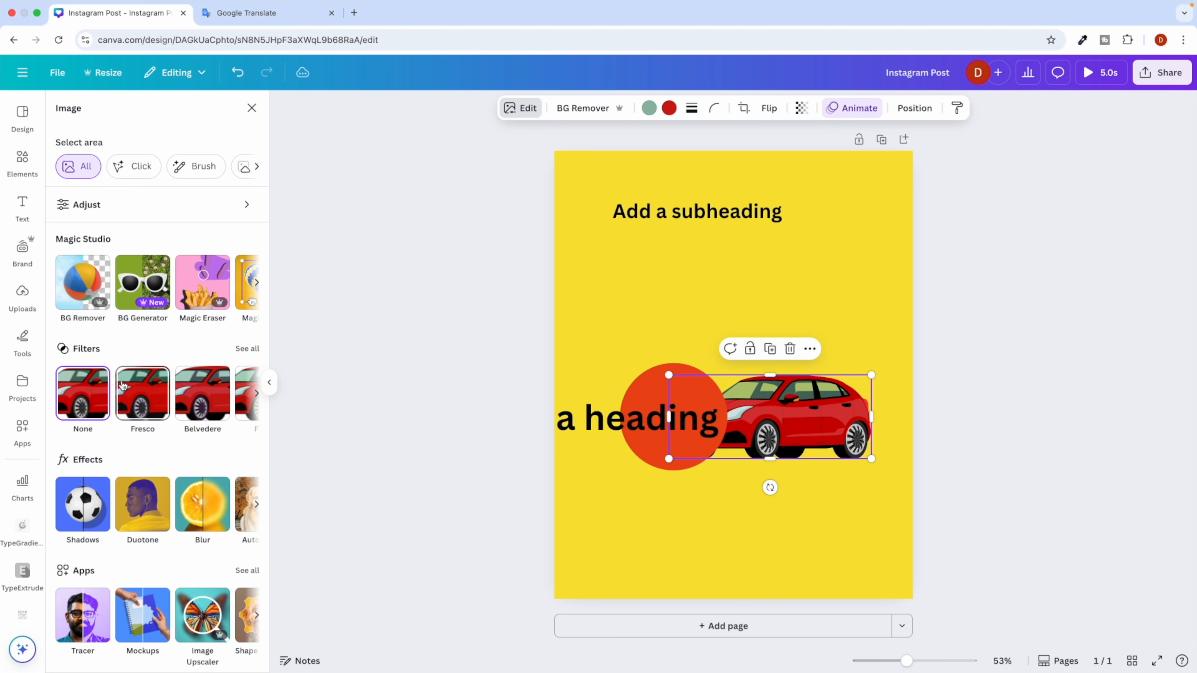
Try Fresco, Belvedere and Flint filters on the car, then leave it with no filter and deselect it.
left_click(145, 402)
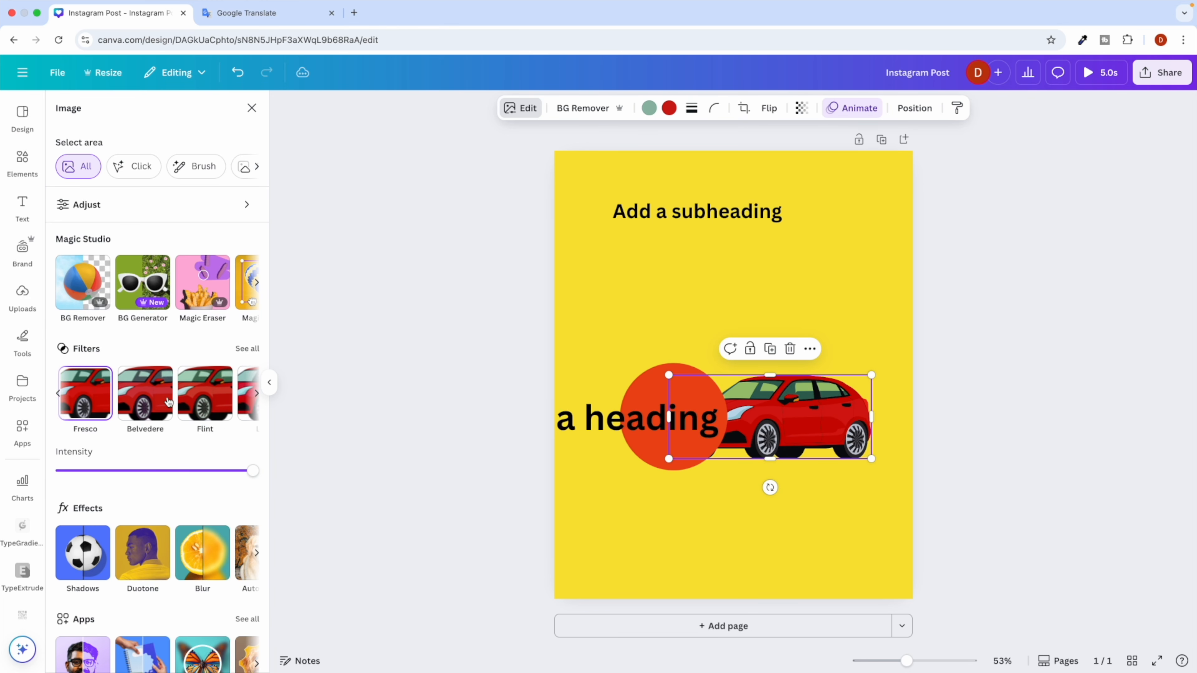
left_click(140, 402)
left_click(179, 401)
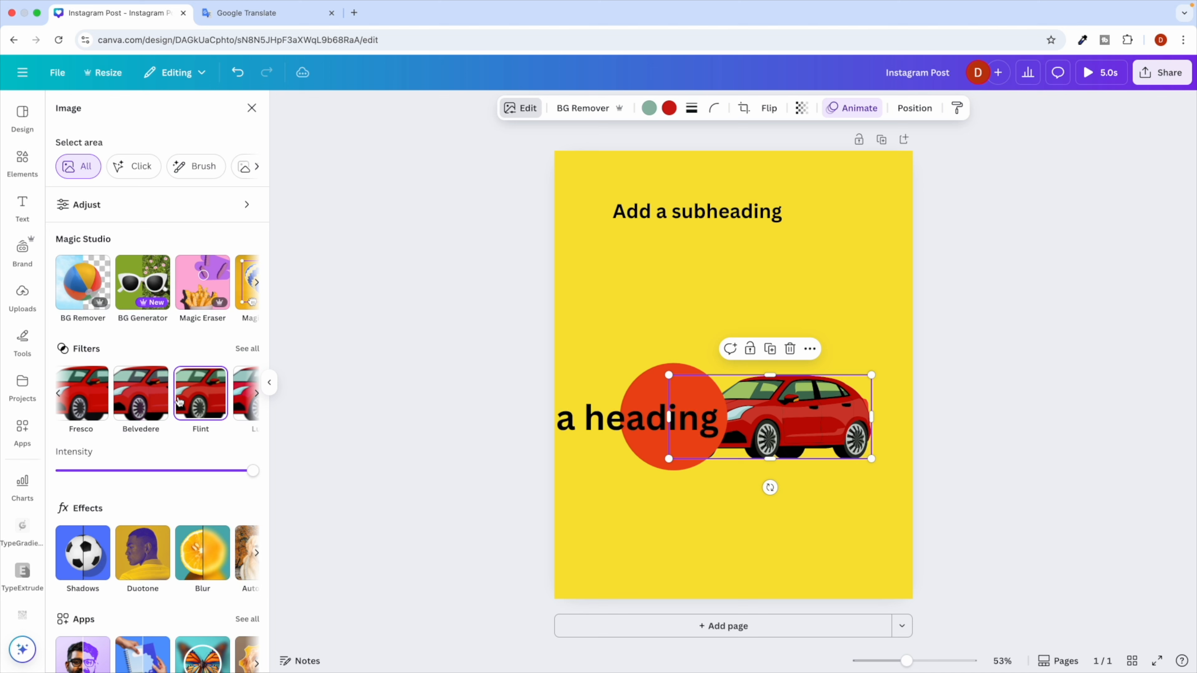
left_click(58, 392)
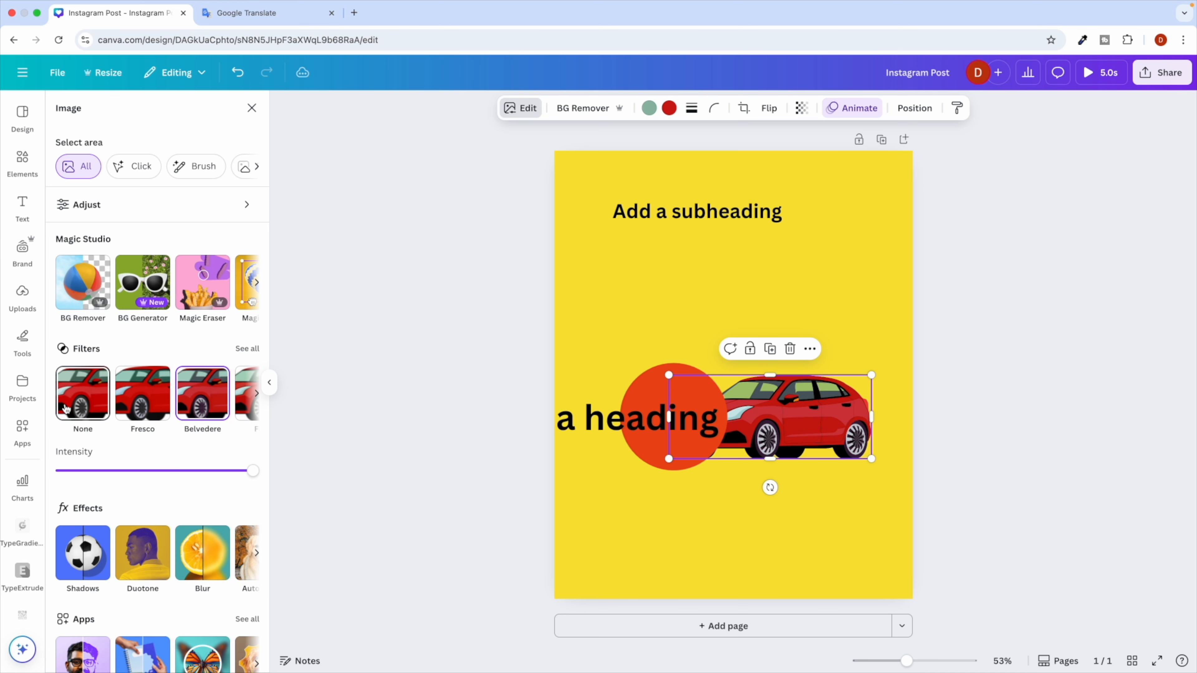
left_click(83, 410)
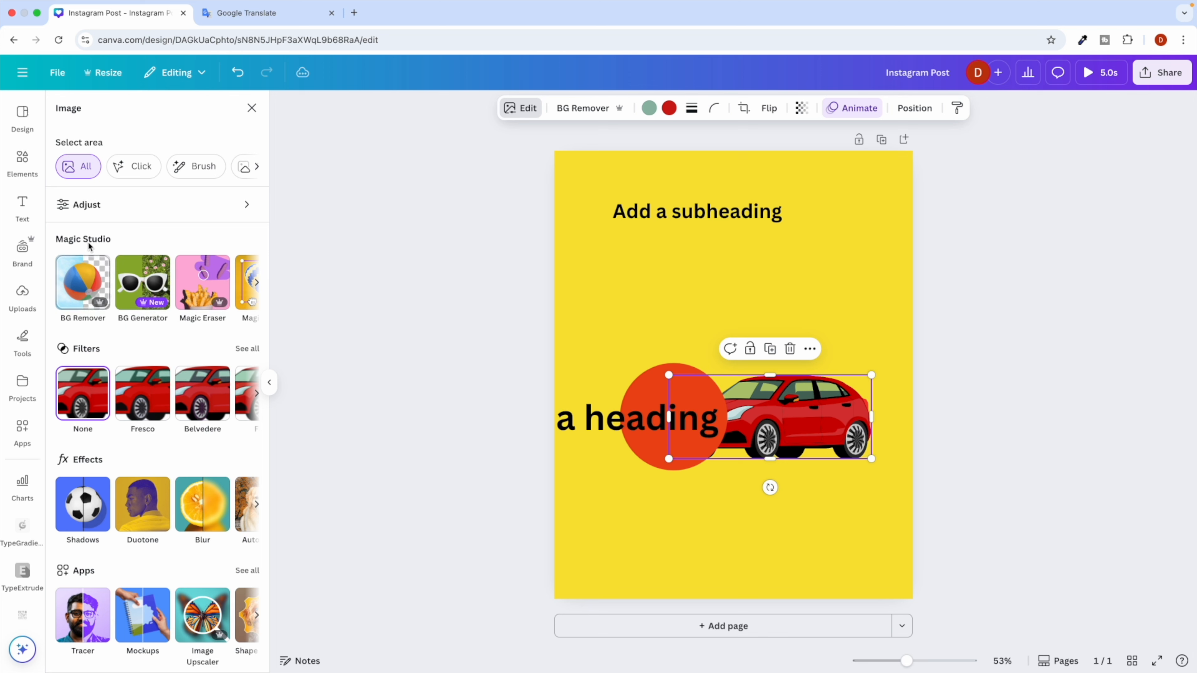
scroll(145, 481, "down", 1)
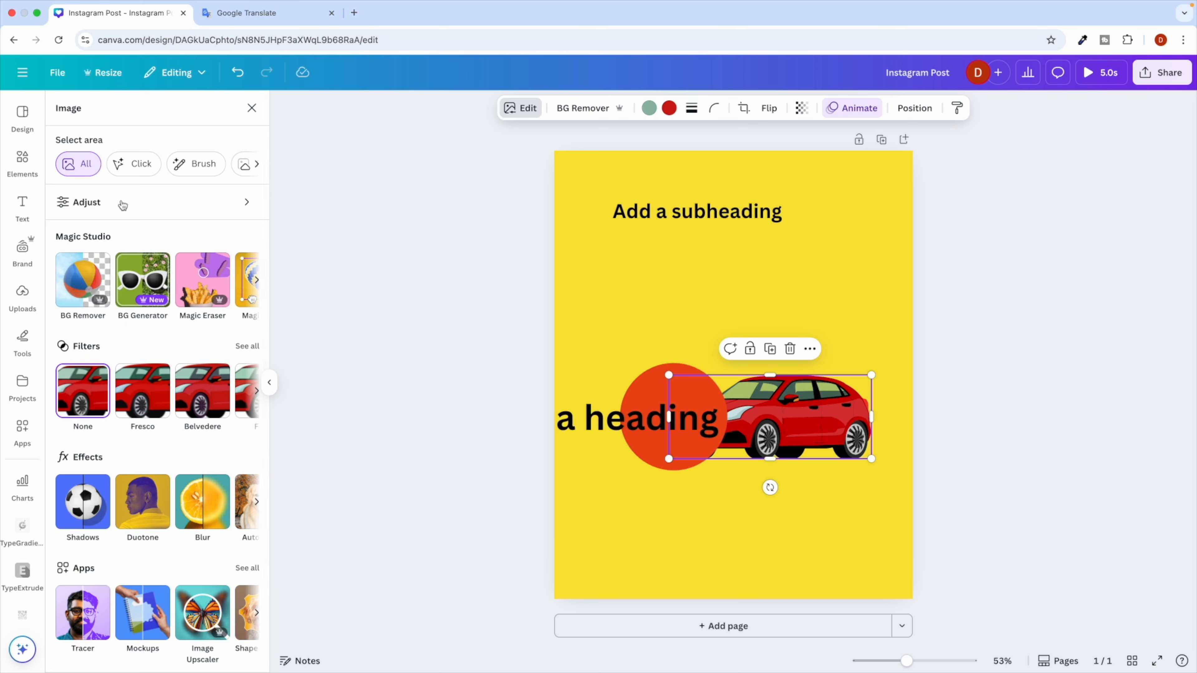
left_click(262, 112)
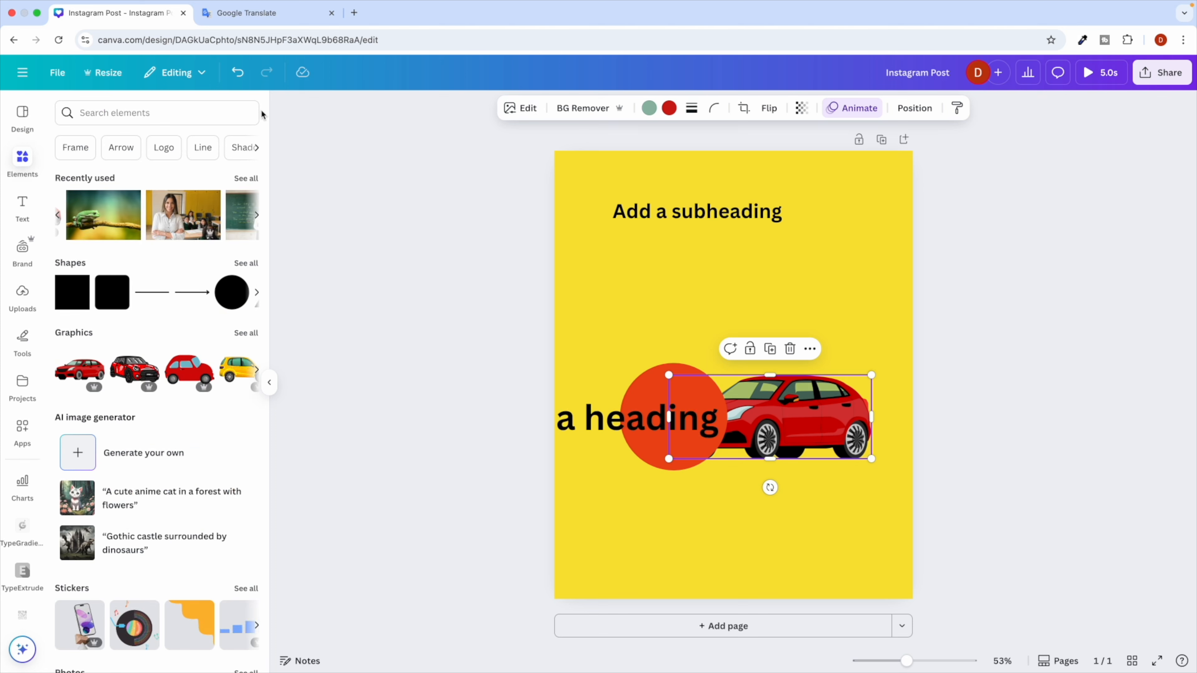
left_click(485, 326)
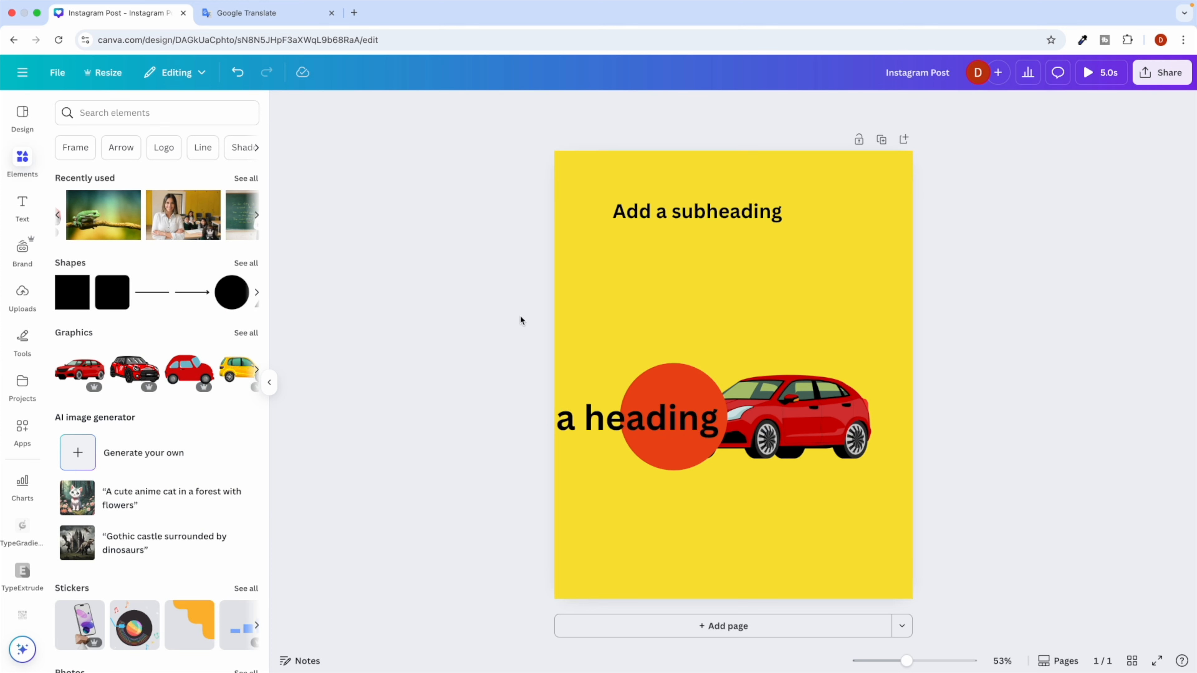
Set the 'Add a subheading' text to size 45 in a dark purple colour.
left_click(690, 213)
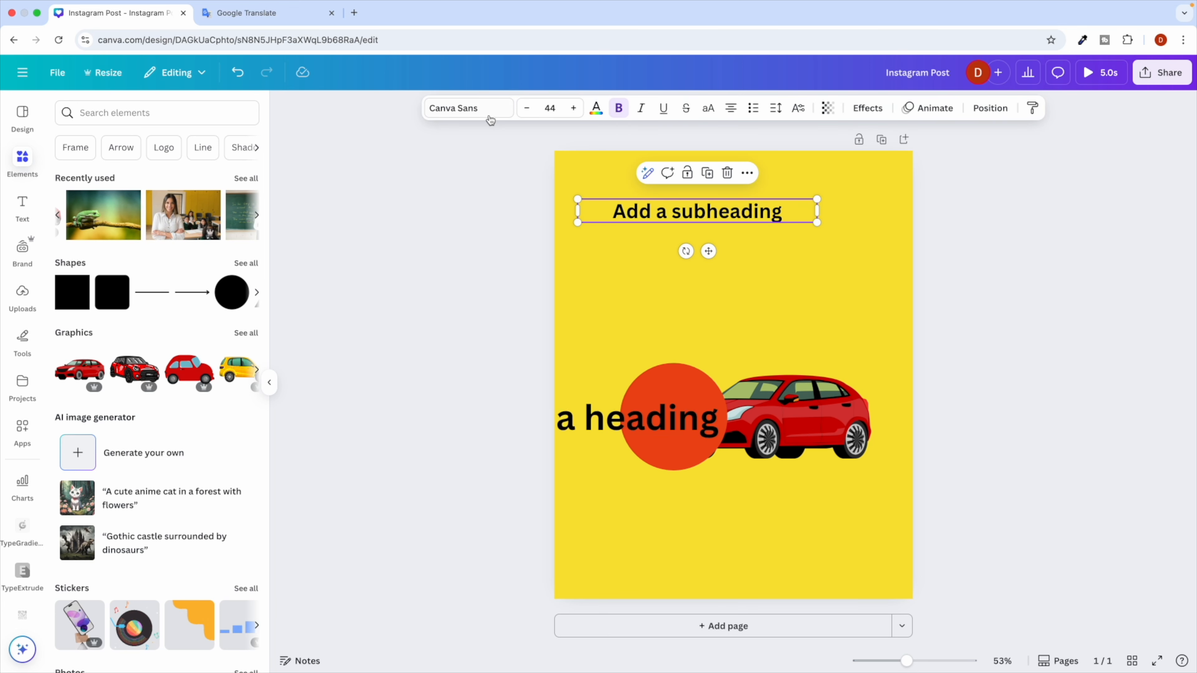
left_click(462, 109)
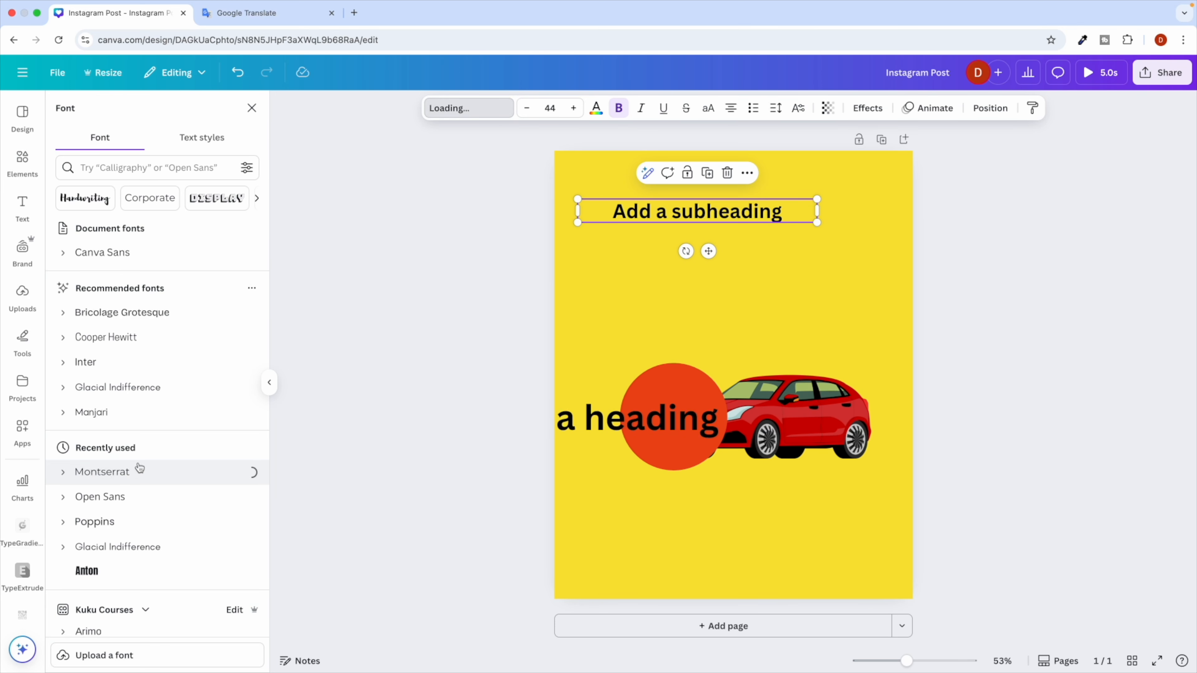
left_click(576, 108)
left_click(576, 109)
left_click(575, 109)
left_click(528, 113)
left_click(528, 114)
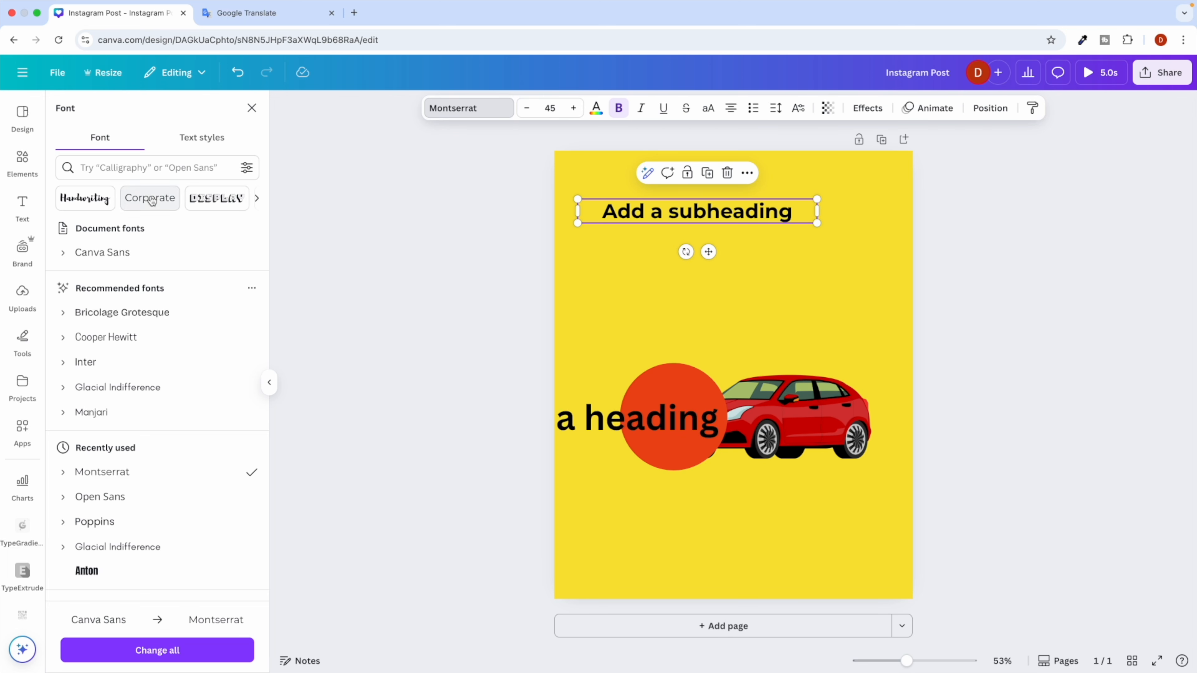
left_click(598, 111)
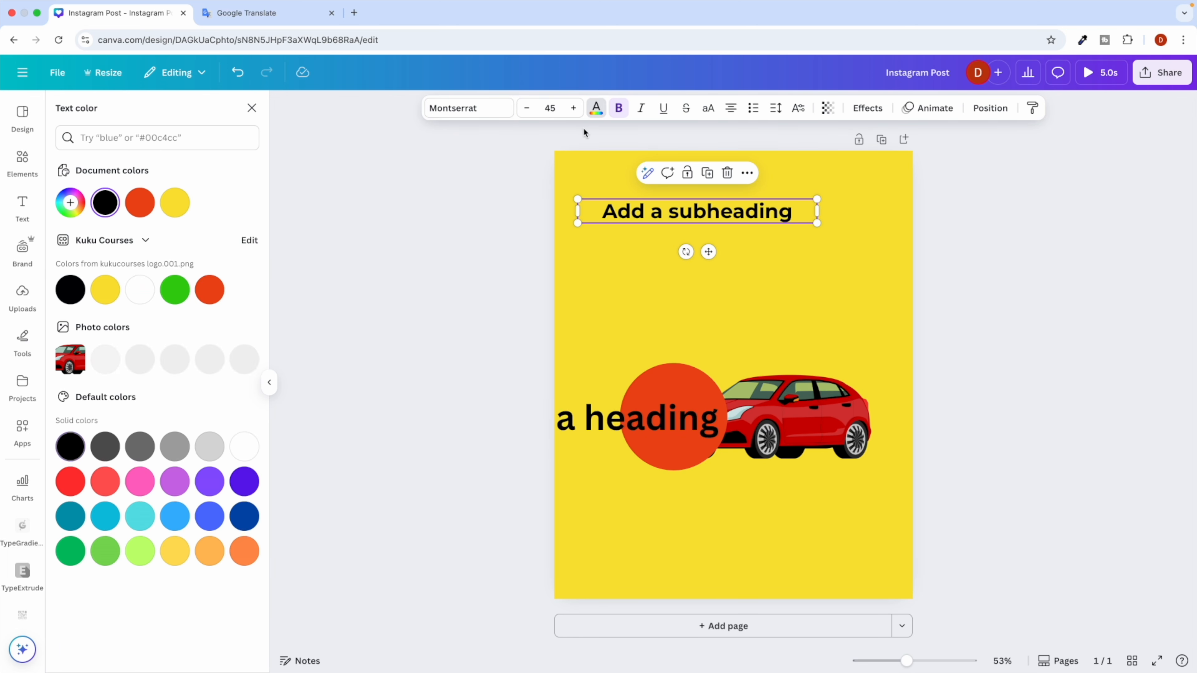
left_click(212, 291)
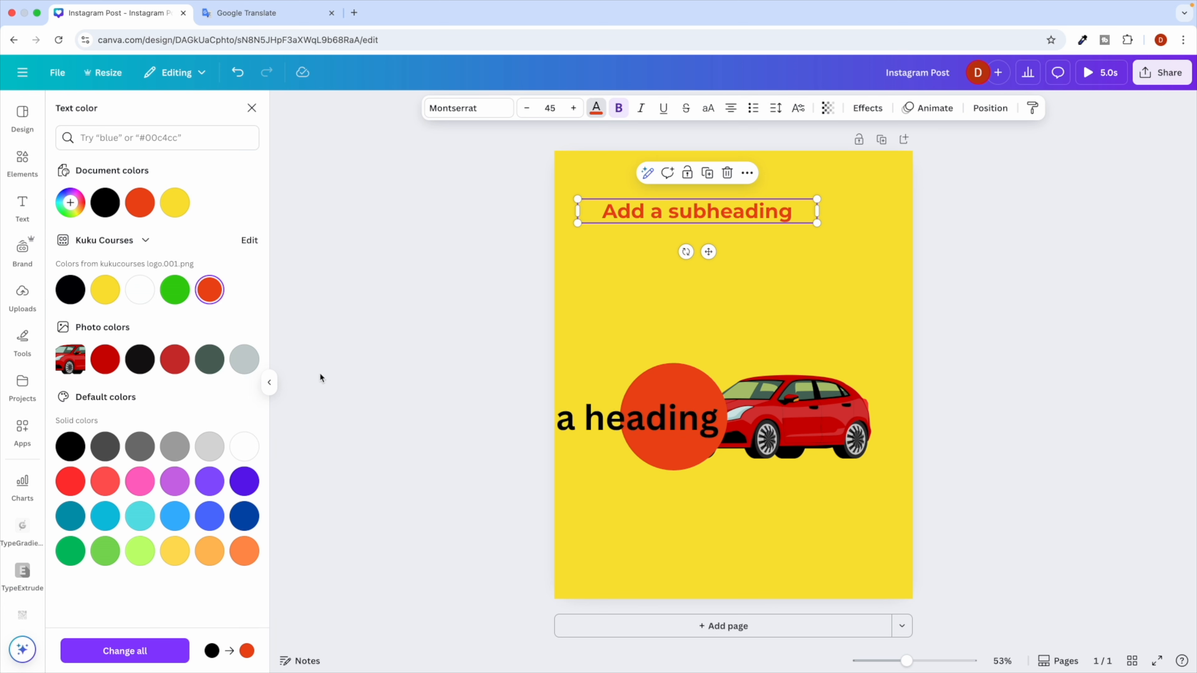
left_click(71, 481)
left_click(69, 202)
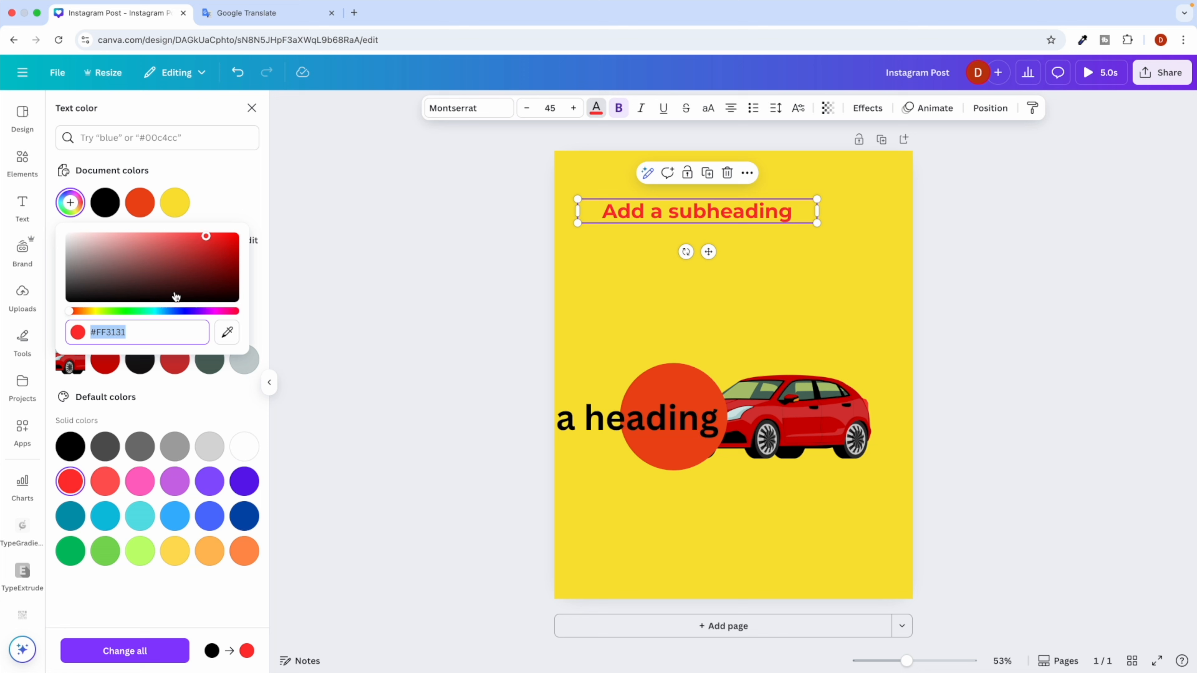
left_click(184, 311)
left_click_drag(202, 281, 158, 264)
left_click_drag(134, 332, 110, 333)
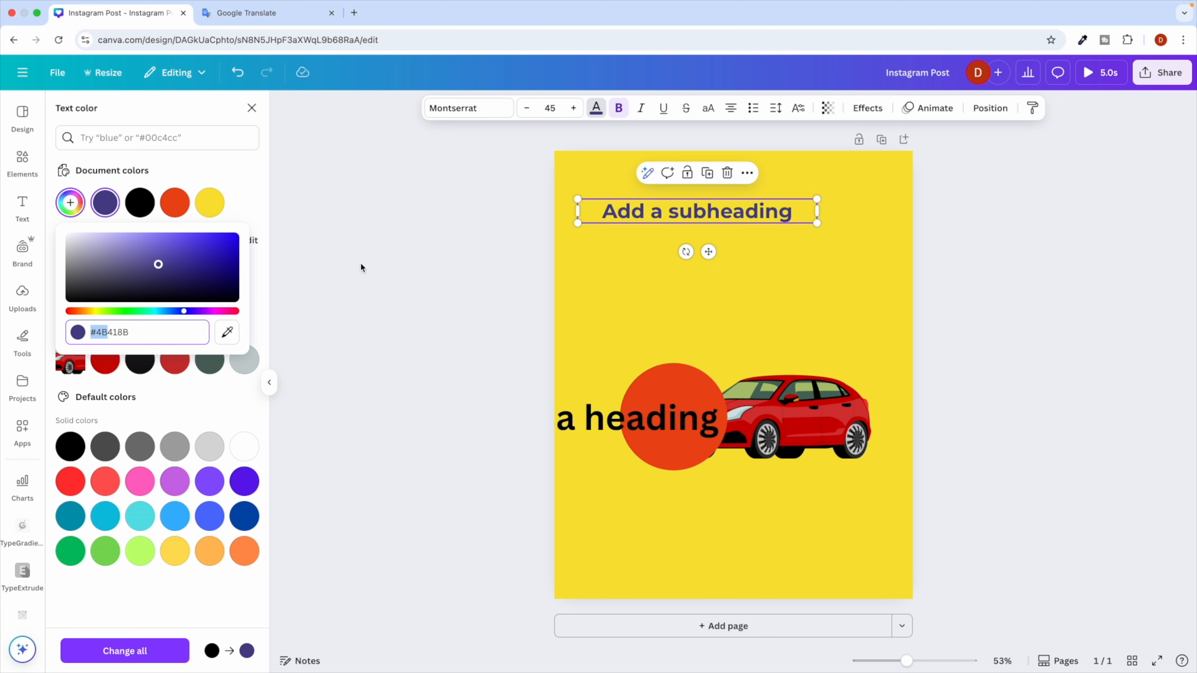
Try italic, underline, strikethrough and uppercase on the subheading, keeping it plain bold, then centre-align it.
left_click(623, 112)
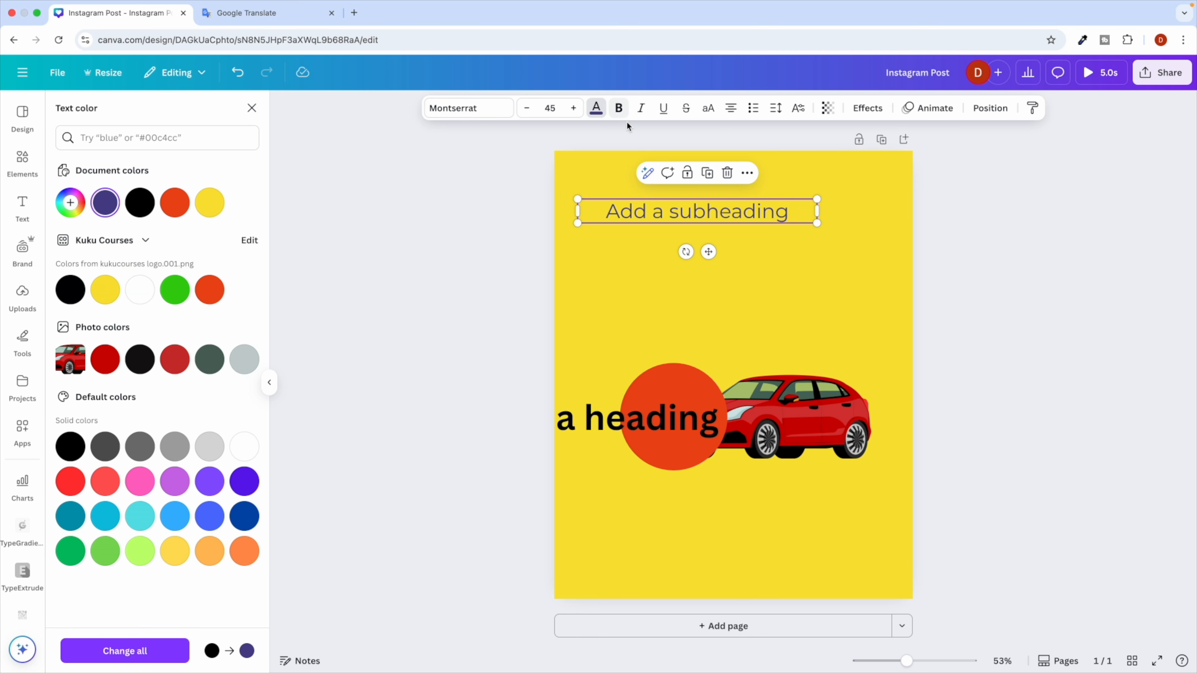
left_click(619, 113)
left_click(641, 111)
left_click(641, 111)
left_click(664, 111)
left_click(664, 111)
left_click(686, 109)
left_click(686, 110)
left_click(710, 112)
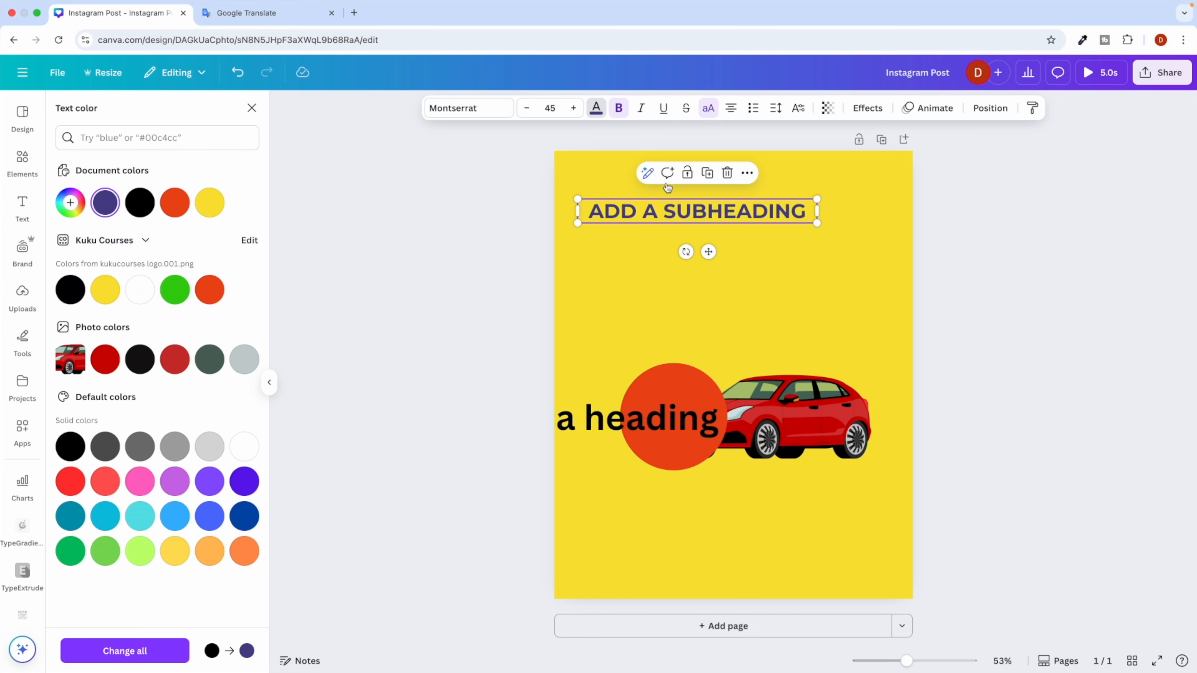
left_click(705, 117)
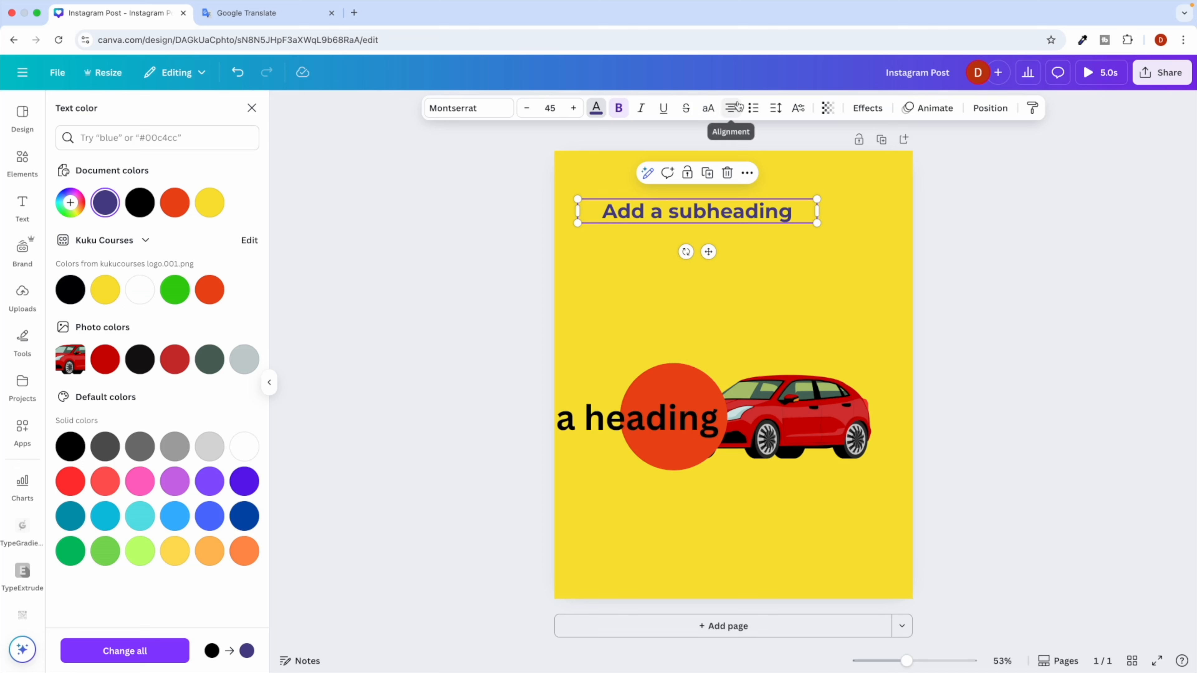
left_click(731, 110)
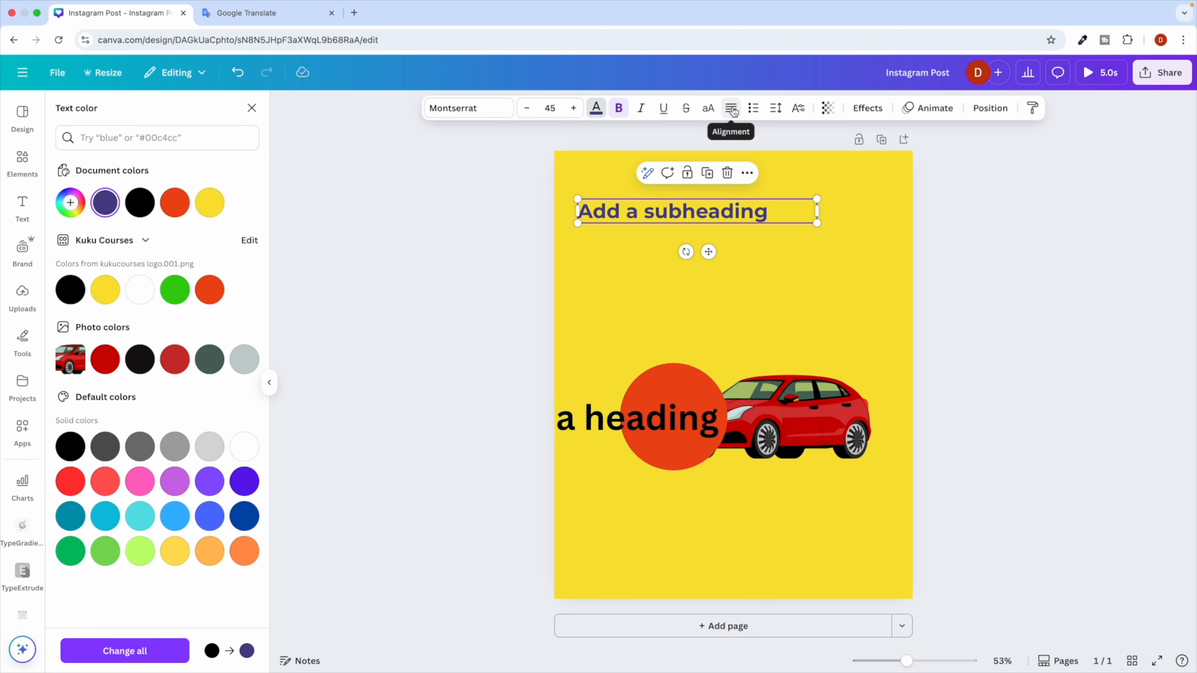
left_click(732, 110)
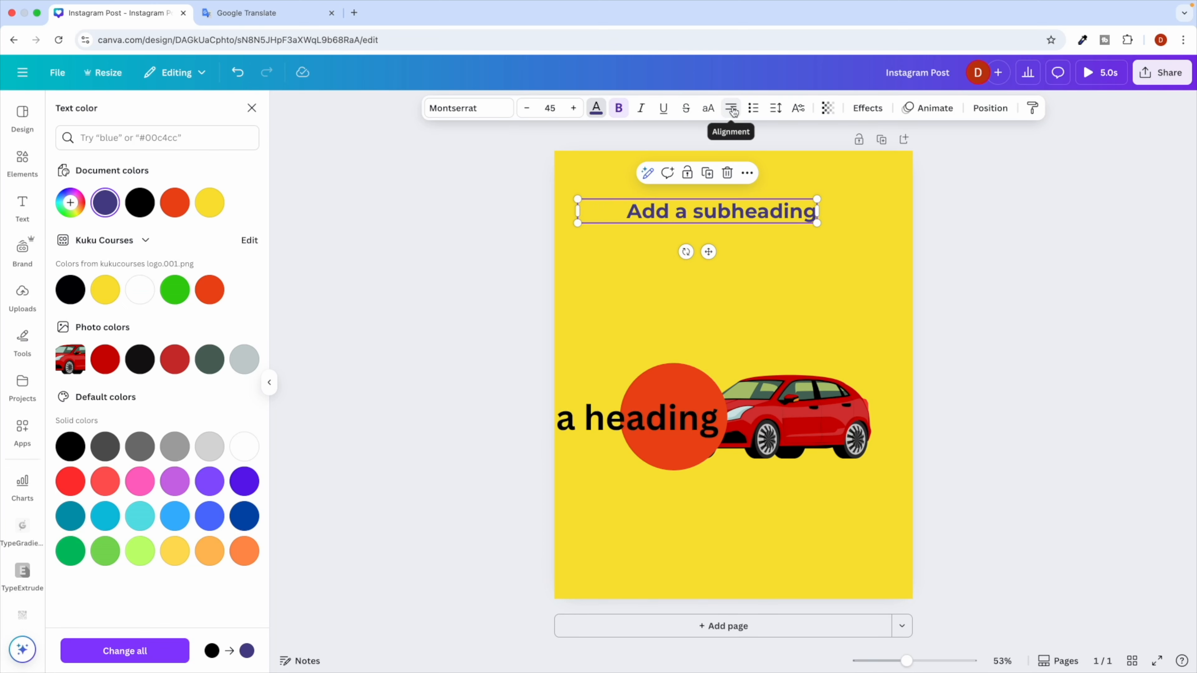
left_click(732, 109)
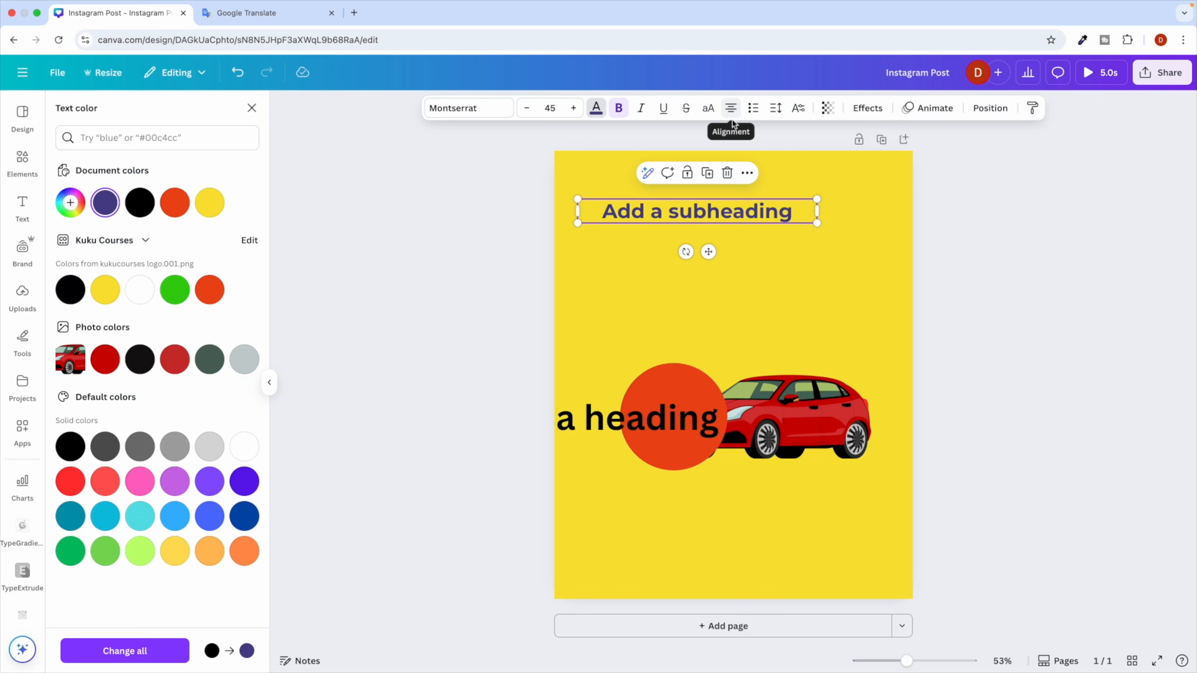
Turn the subheading into a bulleted list and erase its text.
left_click(754, 113)
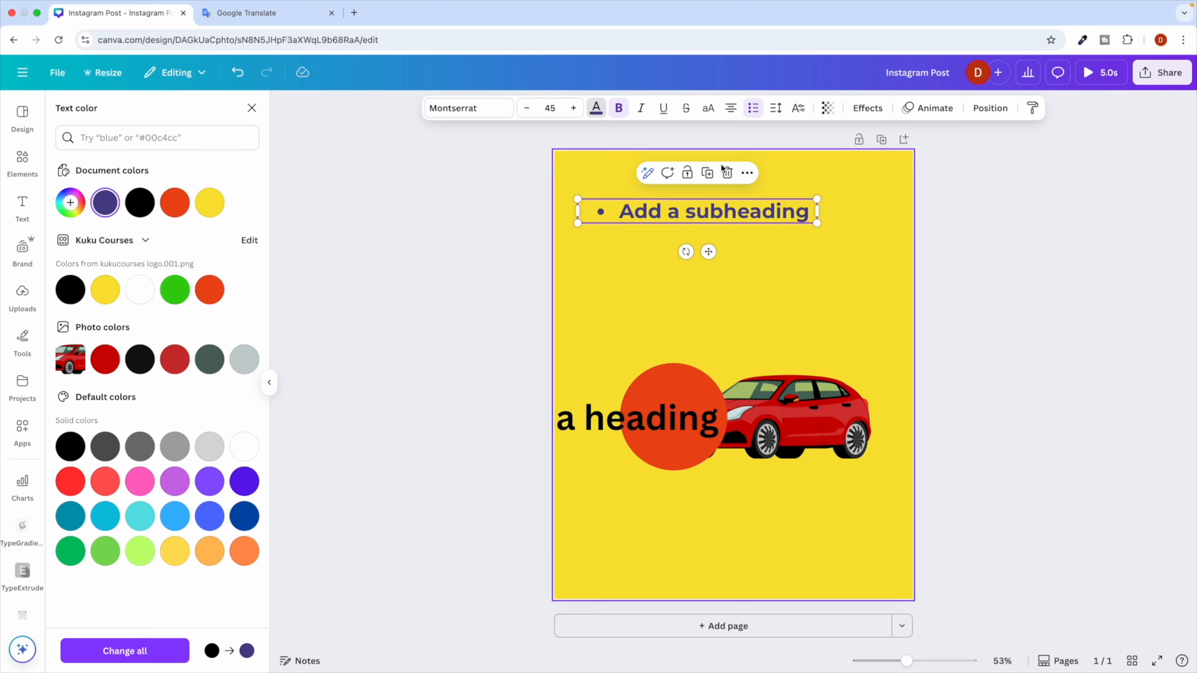
double_click(804, 214)
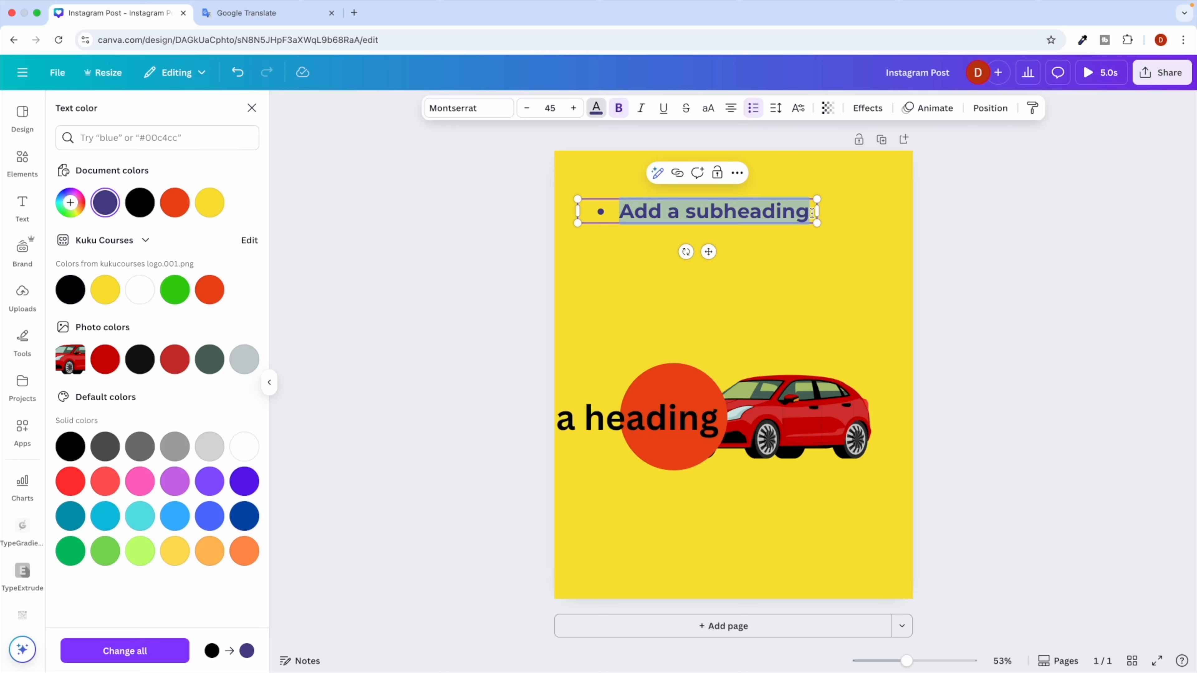
left_click(812, 213)
key("BackSpace")
key("BackSpace")
key("BackSpace")
key("BackSpace")
key("BackSpace")
key("BackSpace")
key("BackSpace")
key("BackSpace")
key("BackSpace")
key("BackSpace")
key("BackSpace")
key("BackSpace")
key("BackSpace")
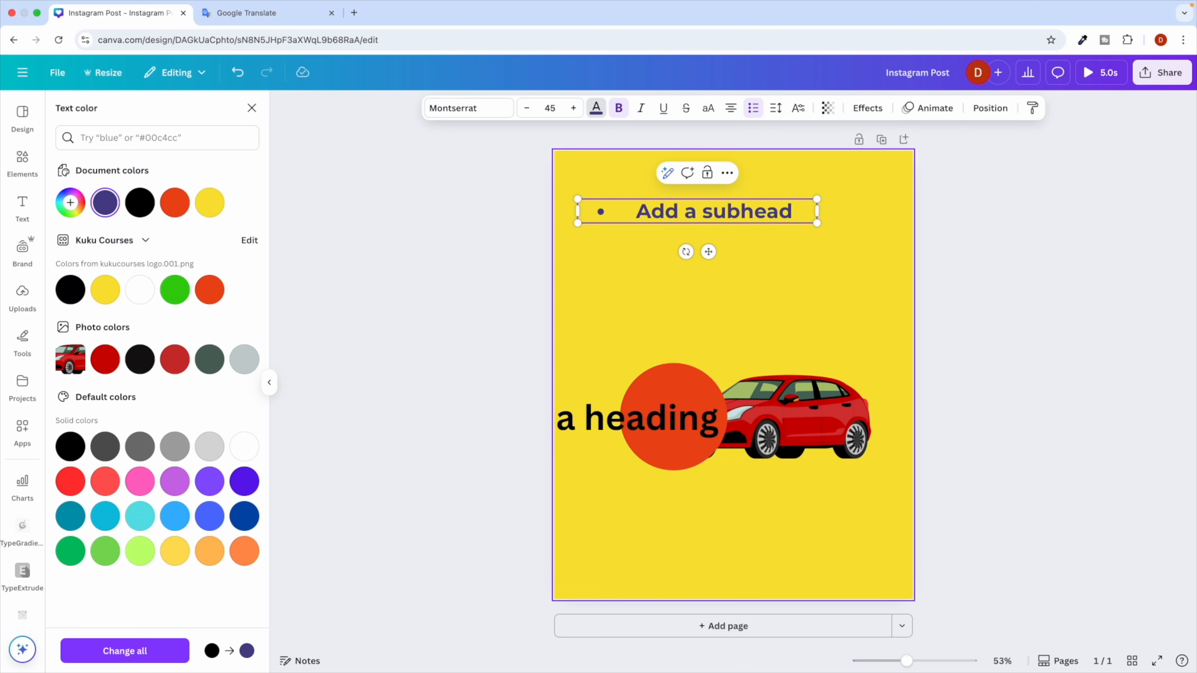
key("BackSpace")
key("BackSpace")
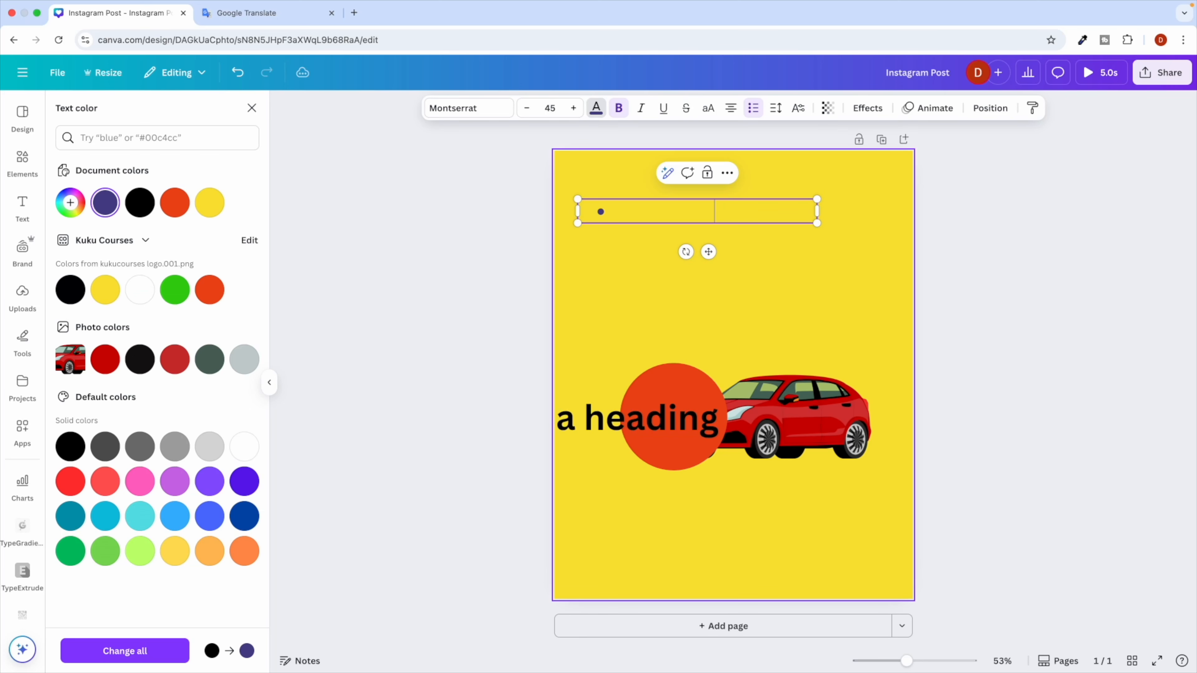
Type the three bullet items h1, h2 and h3, then finish editing.
type("H1")
key("Return")
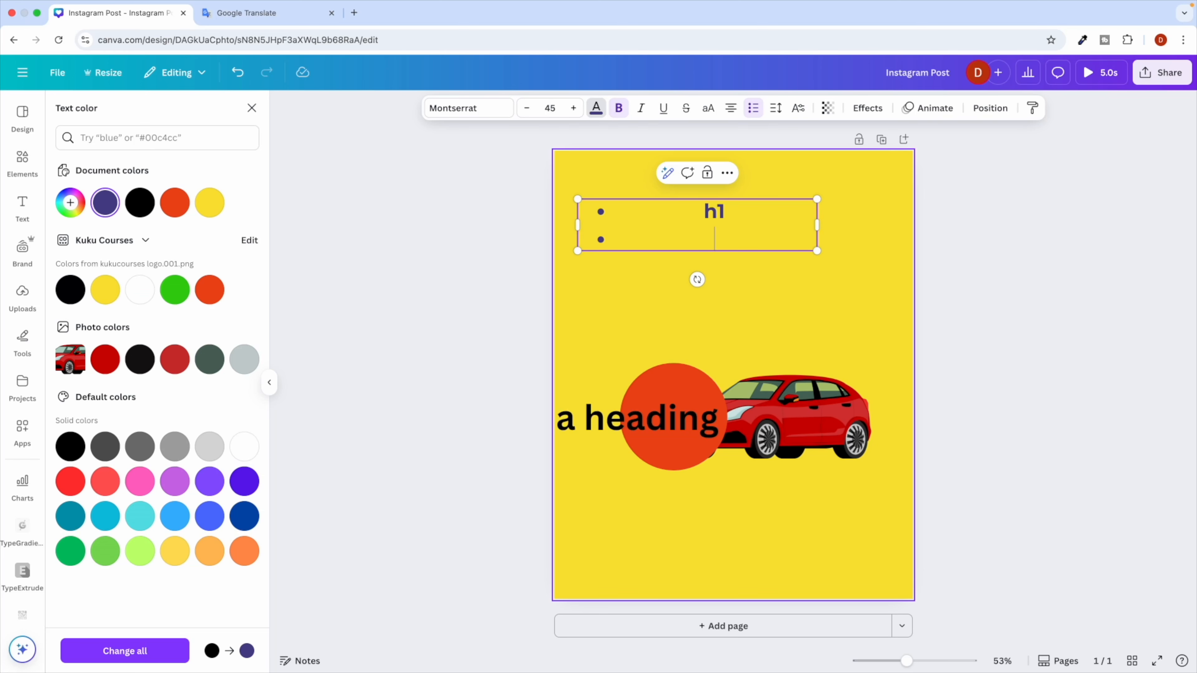
type("h2")
key("Return")
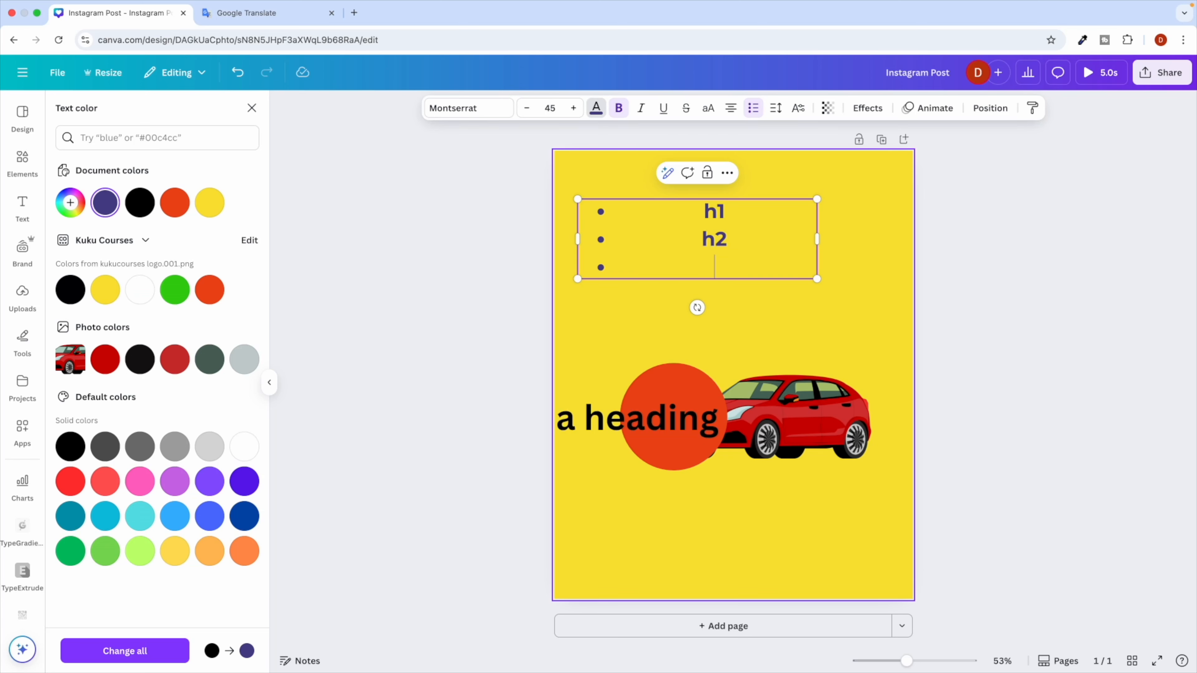
type("h3")
key("Return")
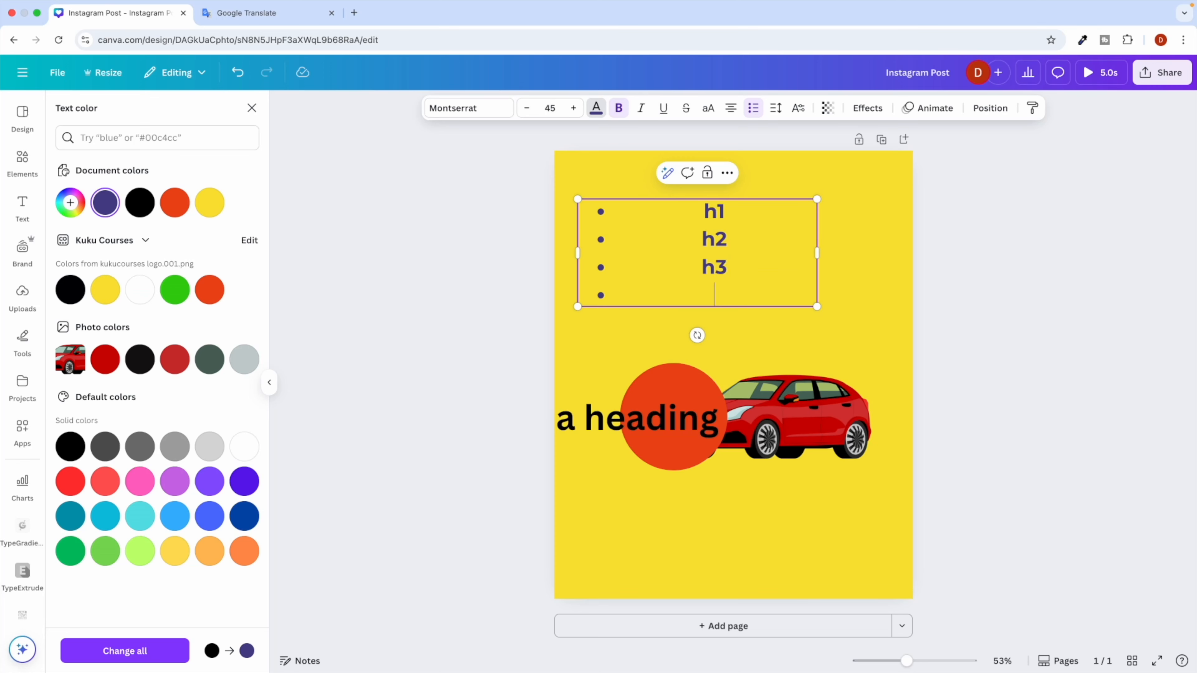
key("Return")
left_click(620, 331)
left_click(653, 255)
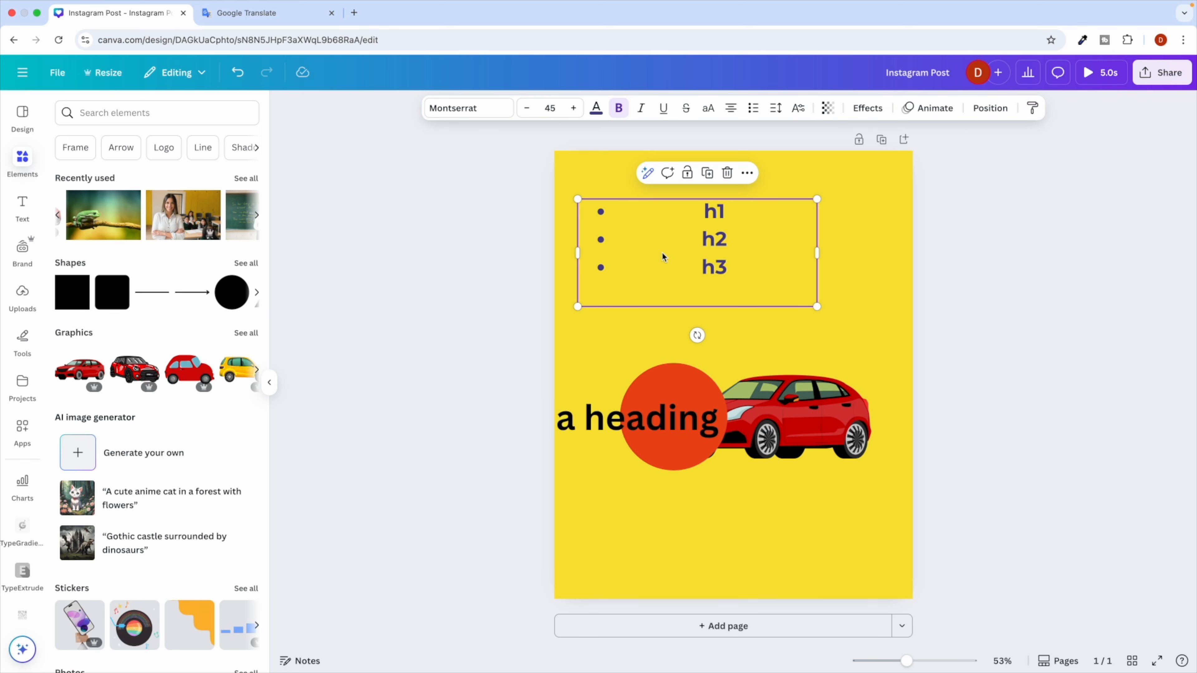
Select the h1, h2, h3 text and left-align it after briefly trying right and centre.
left_click(692, 281)
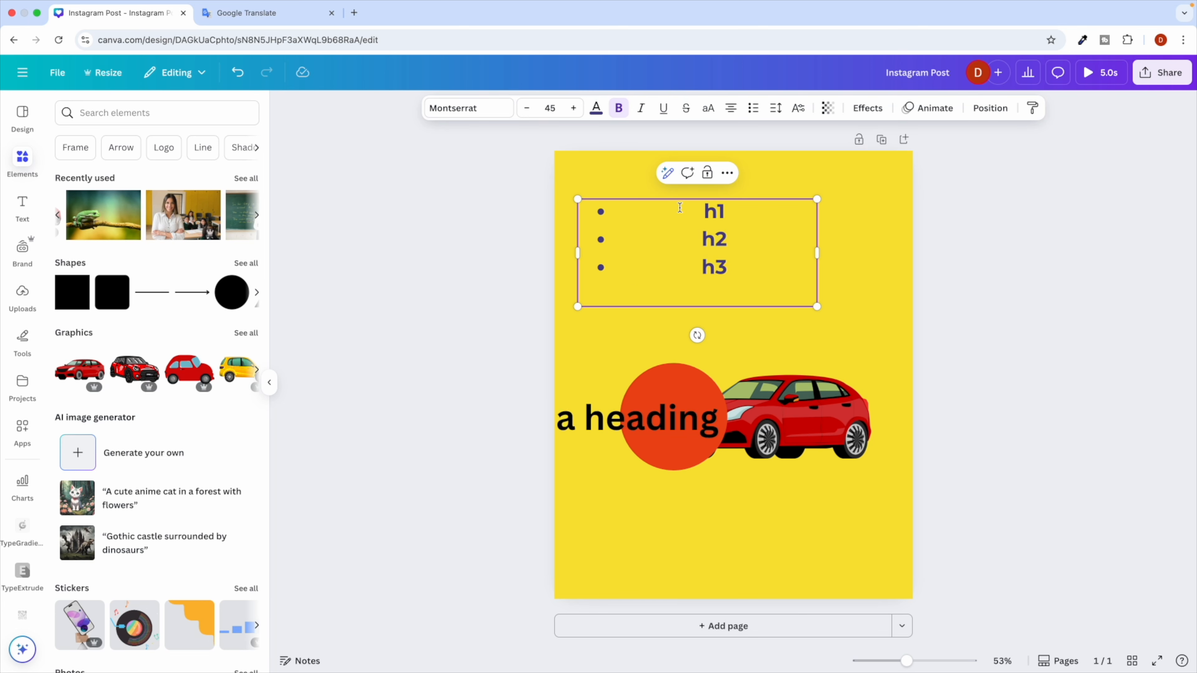
left_click(730, 108)
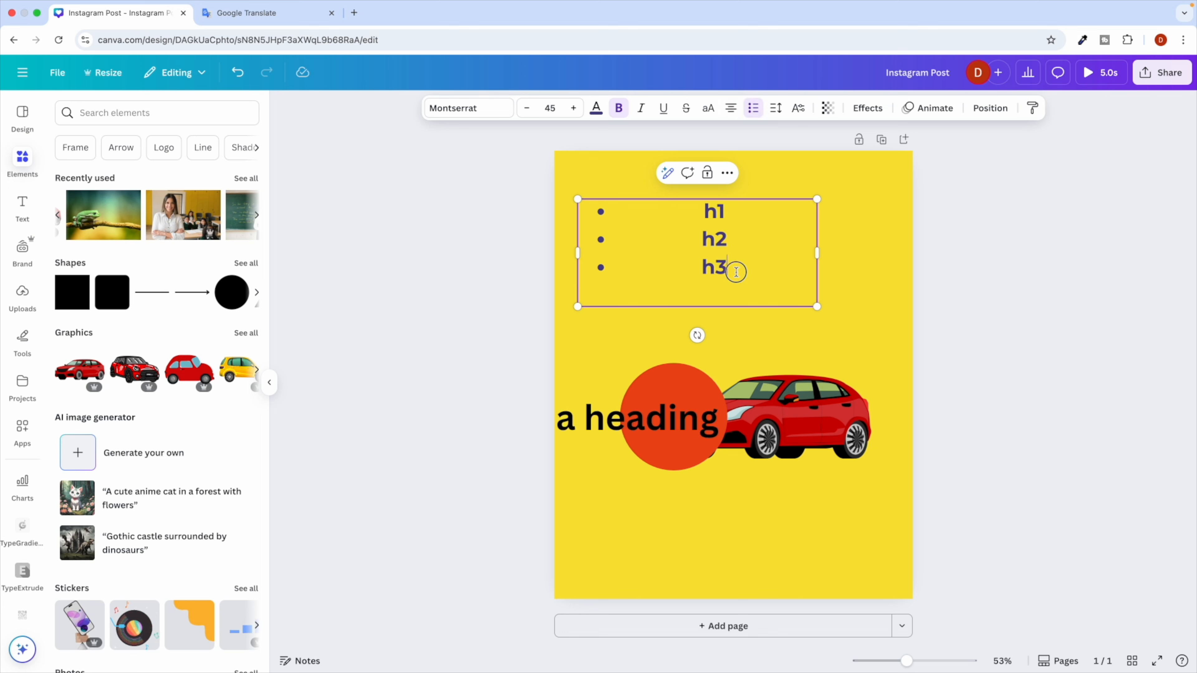
left_click_drag(736, 272, 583, 198)
left_click(730, 107)
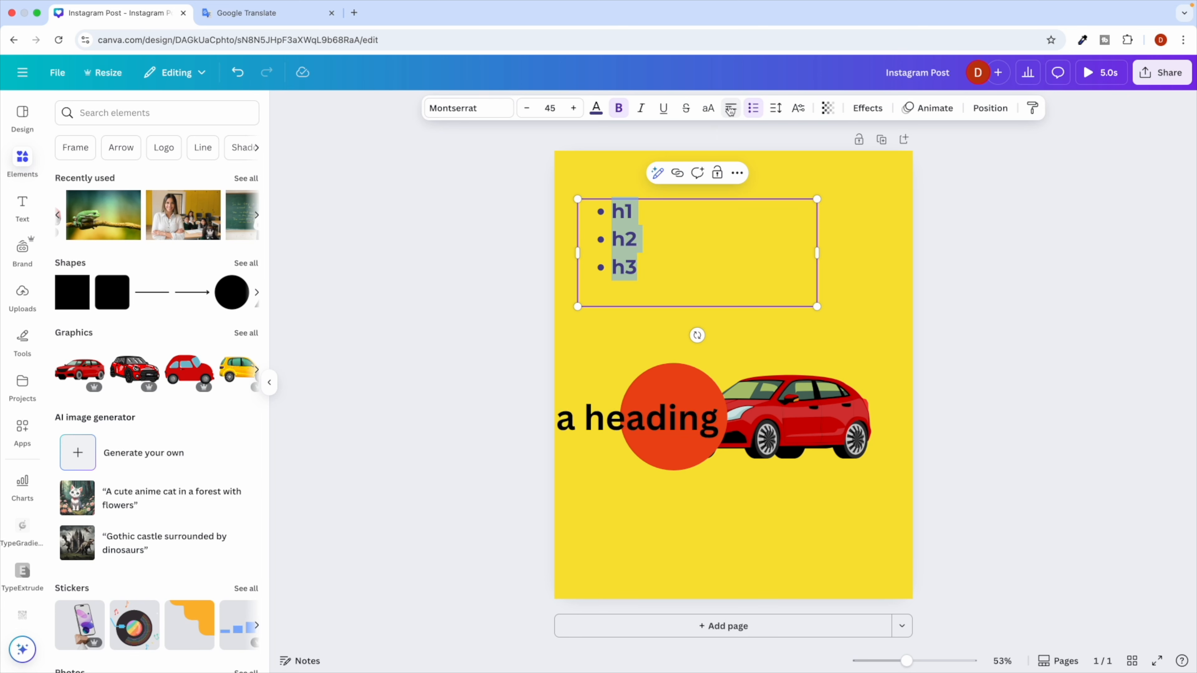
left_click(731, 109)
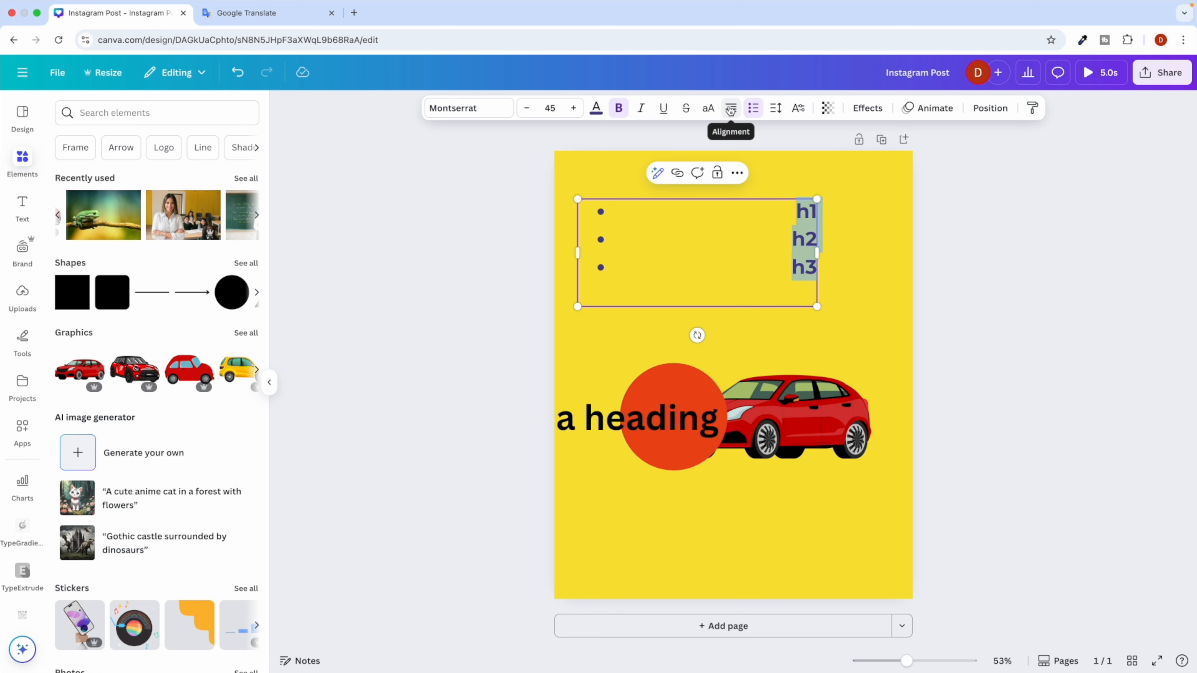
left_click(730, 109)
left_click(730, 110)
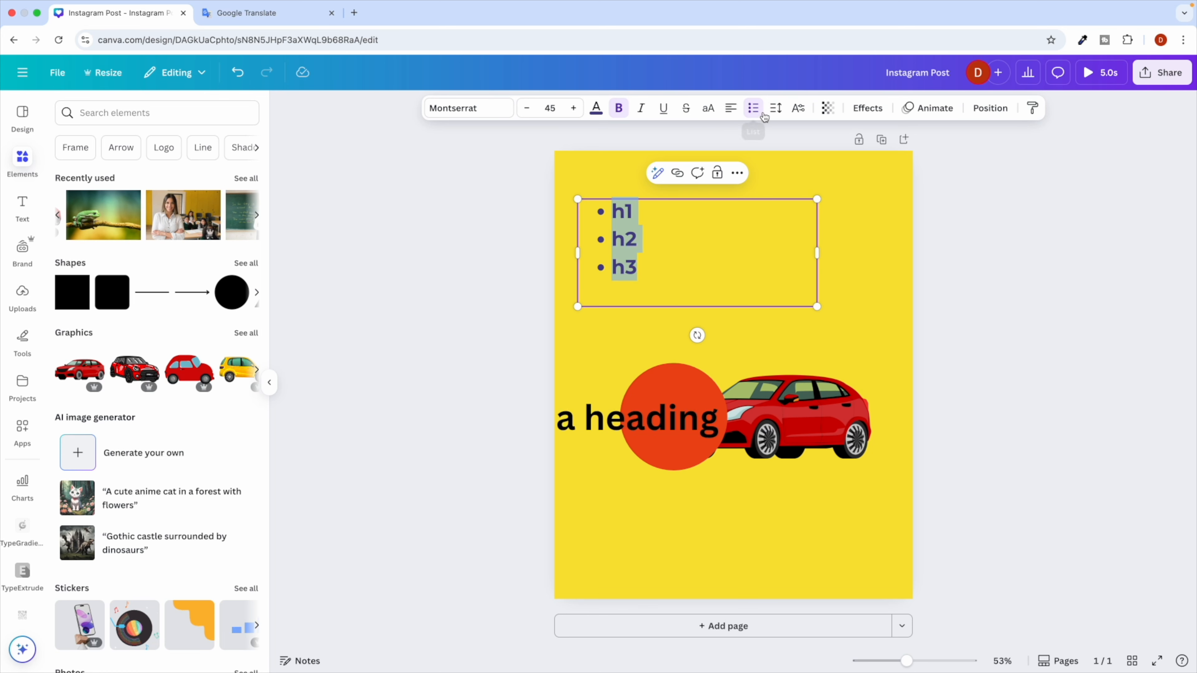
left_click(637, 328)
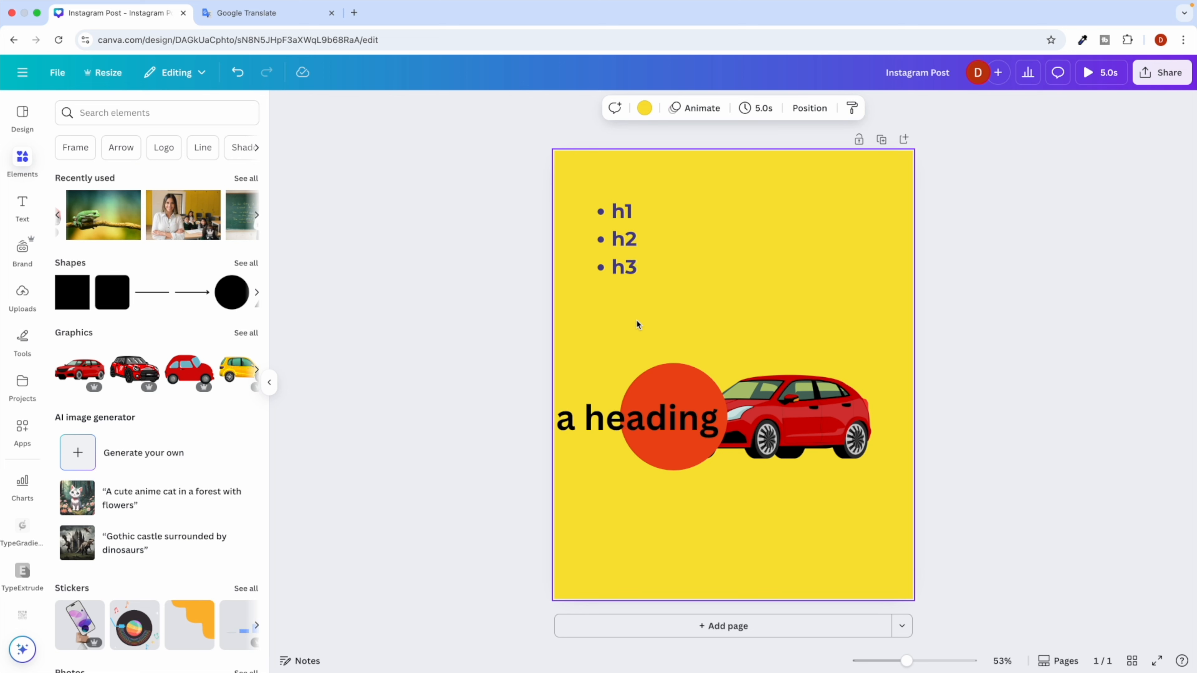
left_click(629, 216)
Set the list's line spacing to 1.2.
left_click(774, 111)
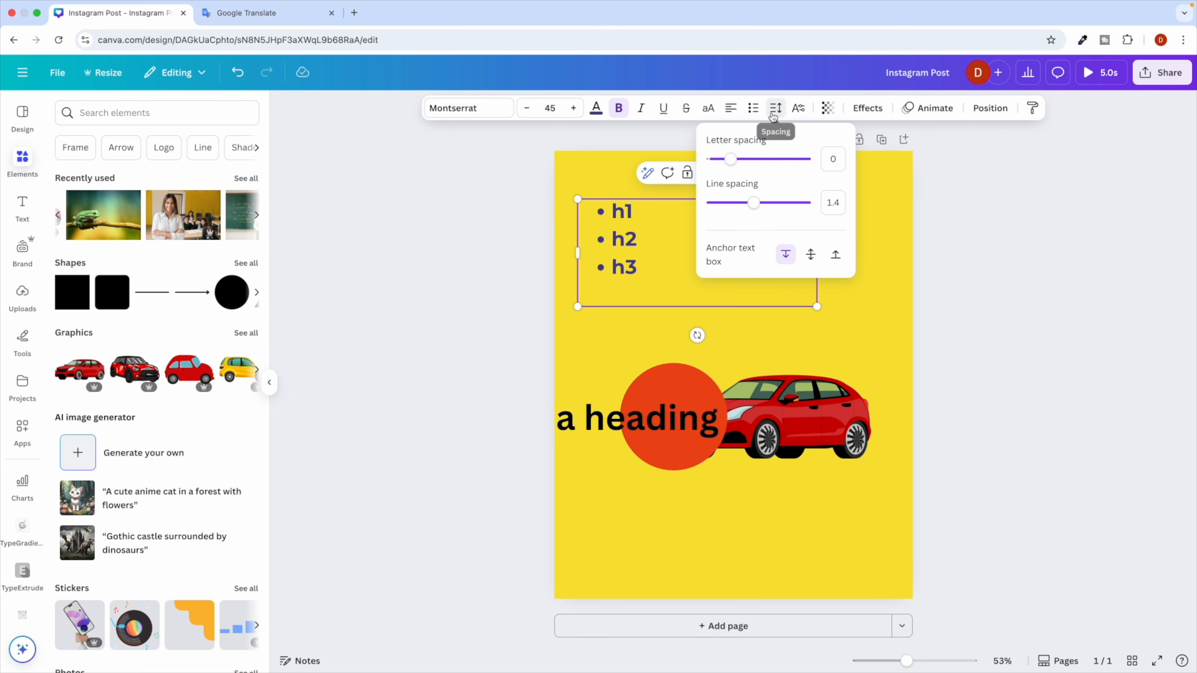
mouse_move(730, 159)
left_mouse_down()
mouse_move(771, 162)
mouse_move(730, 159)
left_mouse_up()
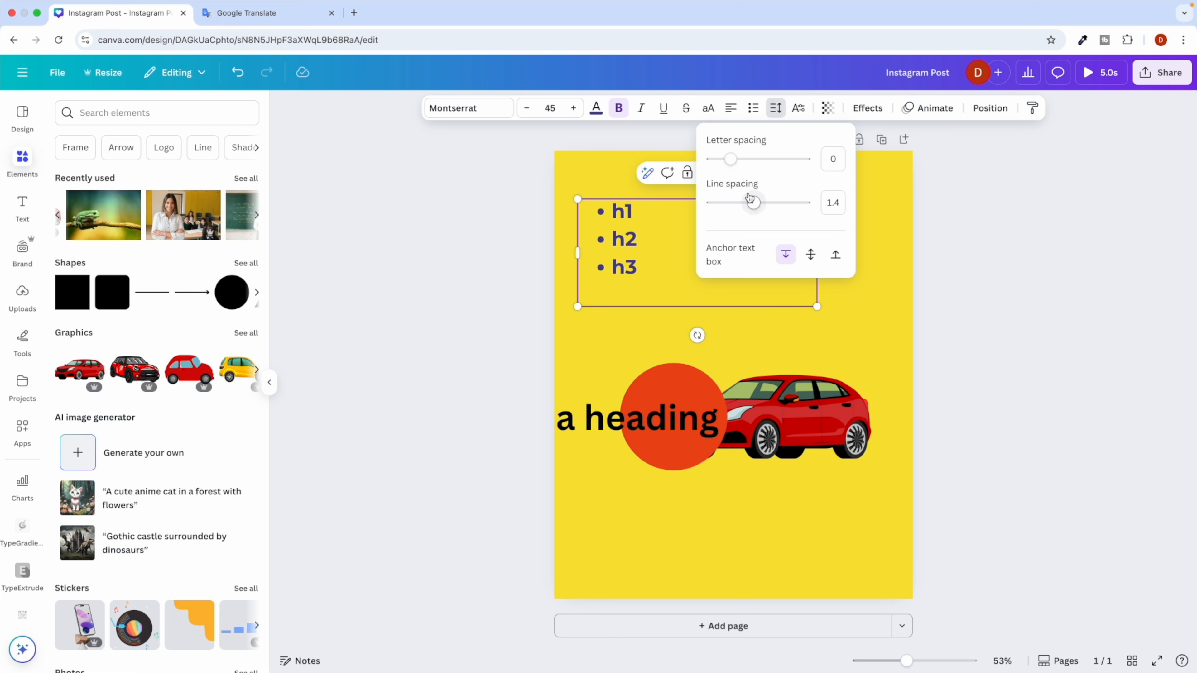
mouse_move(753, 202)
left_mouse_down()
mouse_move(777, 202)
mouse_move(741, 203)
mouse_move(778, 203)
mouse_move(745, 208)
left_mouse_up()
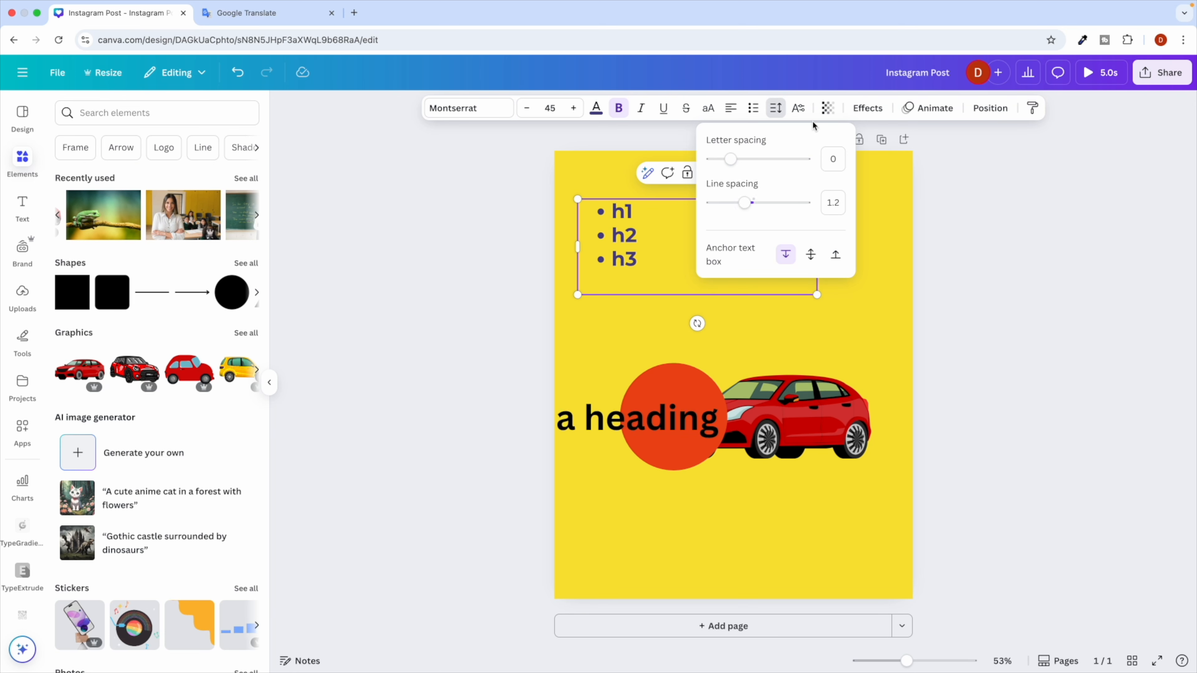
Try superscript and transparency on the list, leaving it normal and fully opaque, then open Effects.
left_click(800, 113)
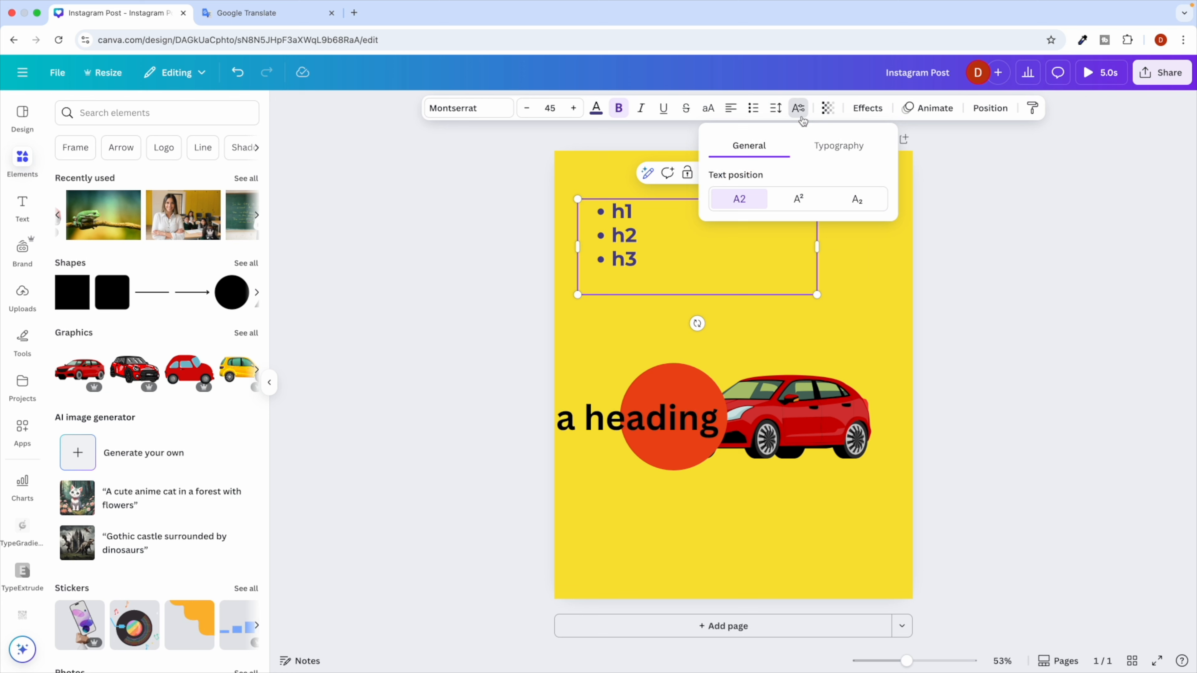
left_click(798, 199)
left_click(749, 202)
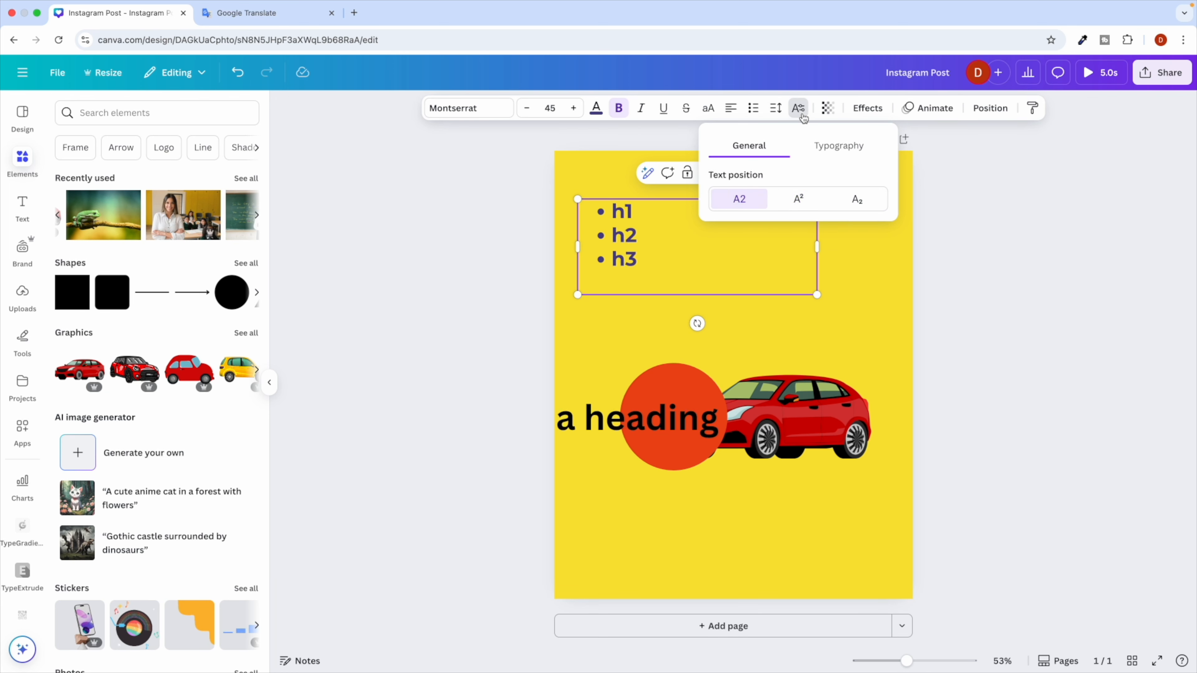
left_click(824, 115)
left_click(825, 114)
mouse_move(845, 163)
left_mouse_down()
mouse_move(781, 164)
mouse_move(864, 161)
left_mouse_up()
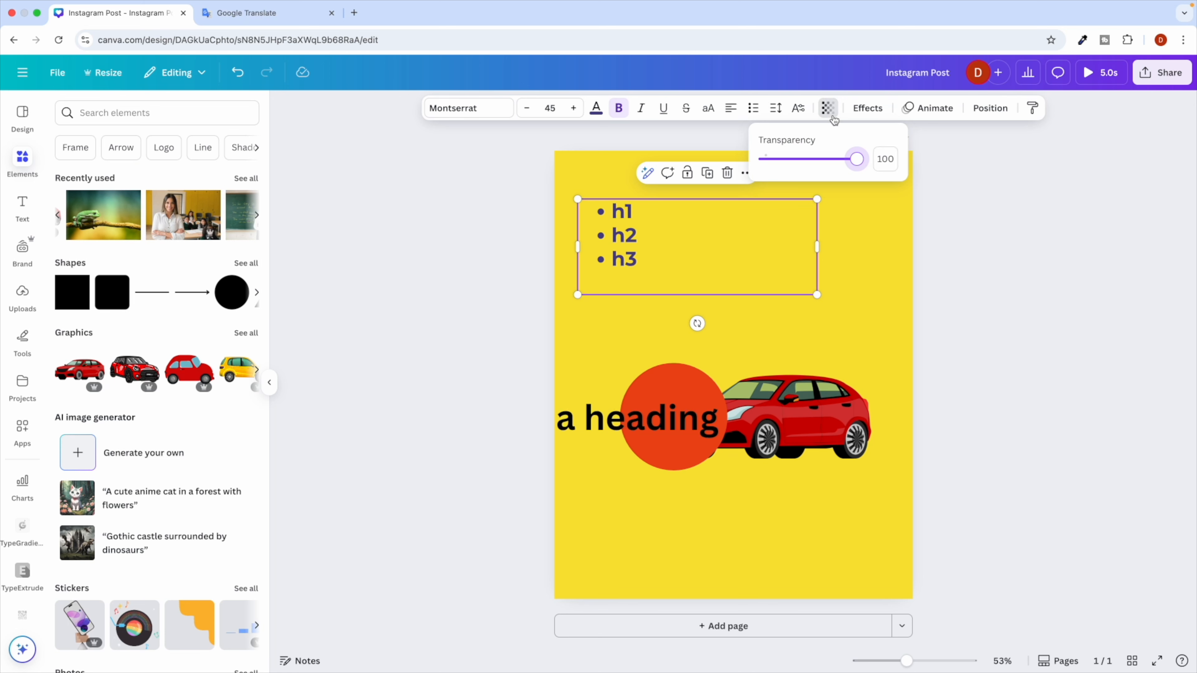
left_click(832, 116)
left_click(876, 108)
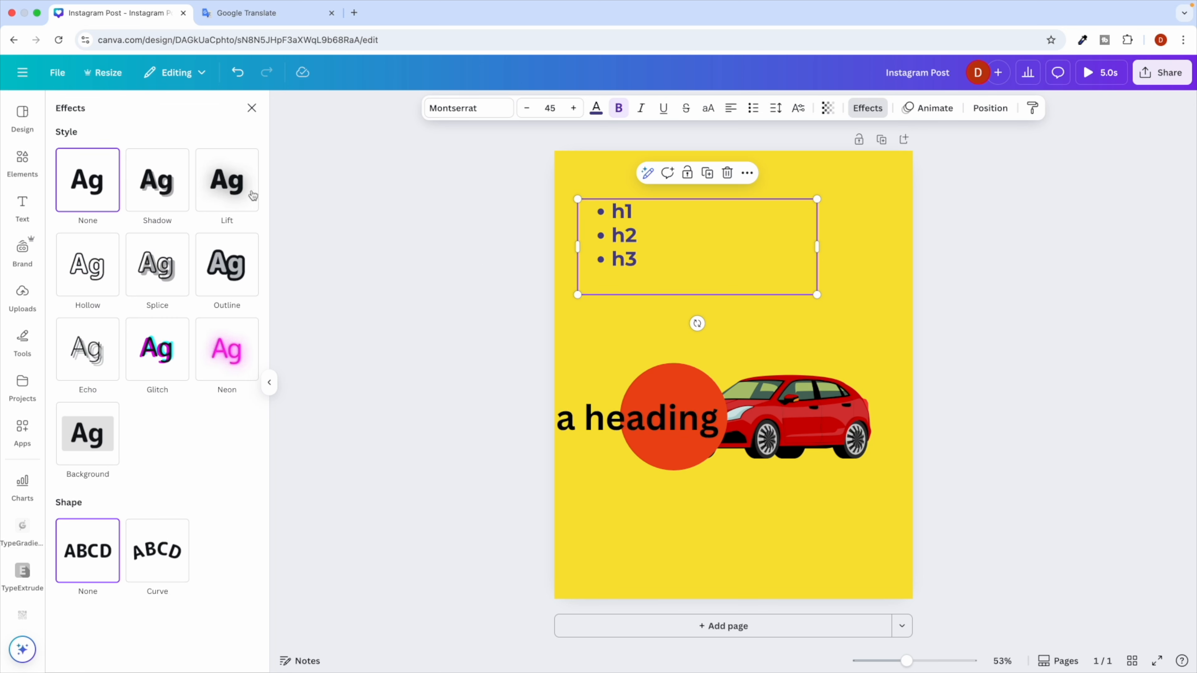
Give the h1–h3 list a bright red drop shadow.
left_click(160, 193)
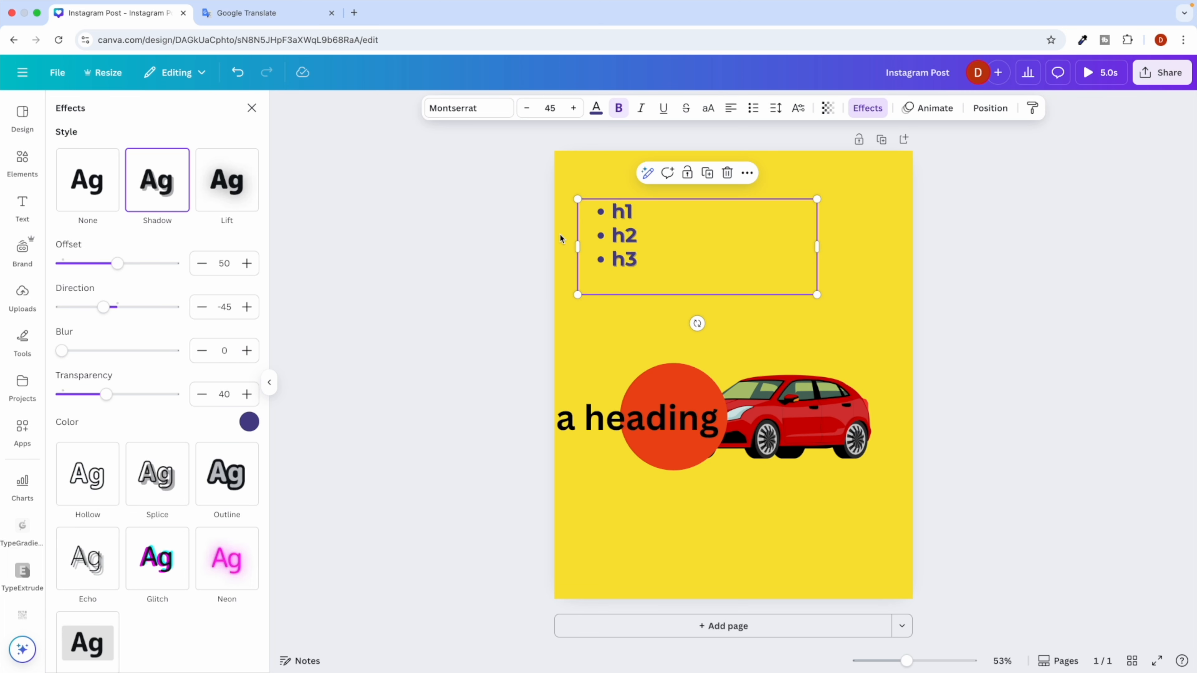
left_click(249, 423)
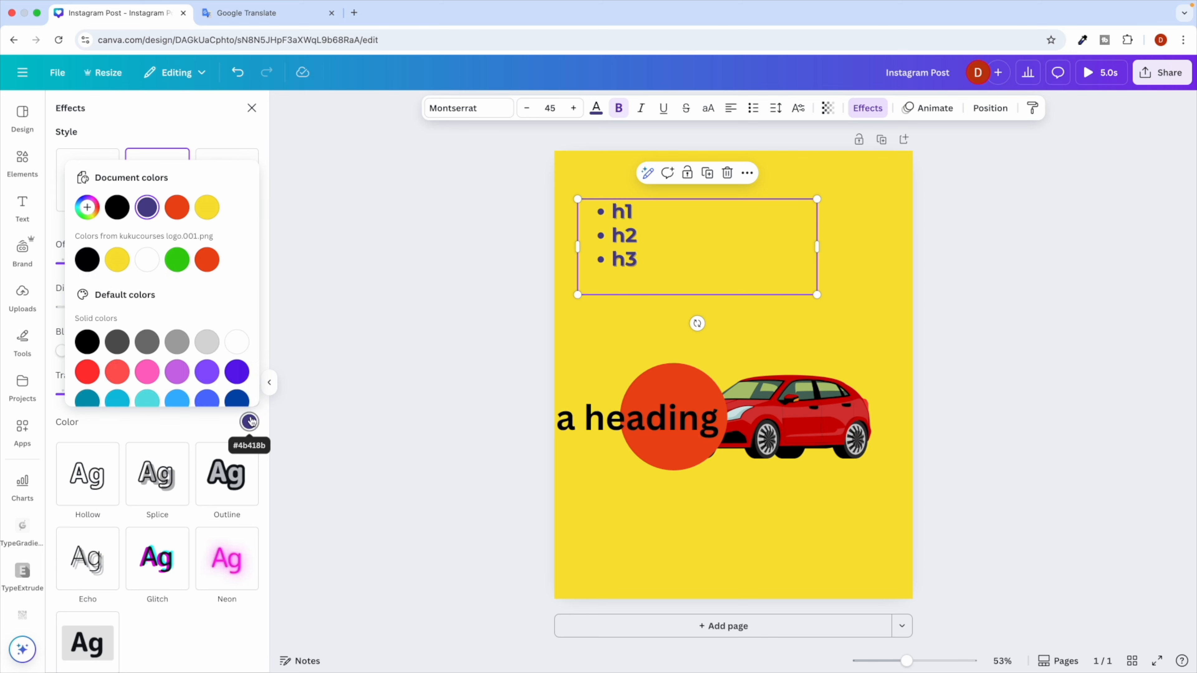
left_click(85, 375)
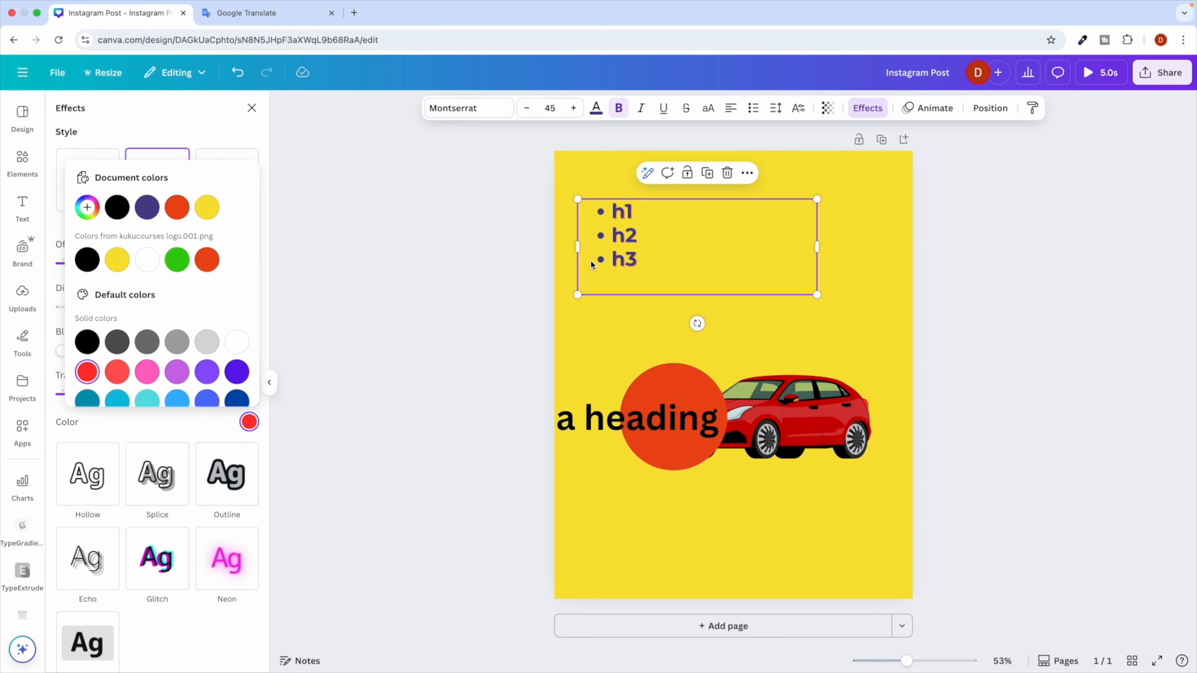
scroll(592, 265, "up", 5)
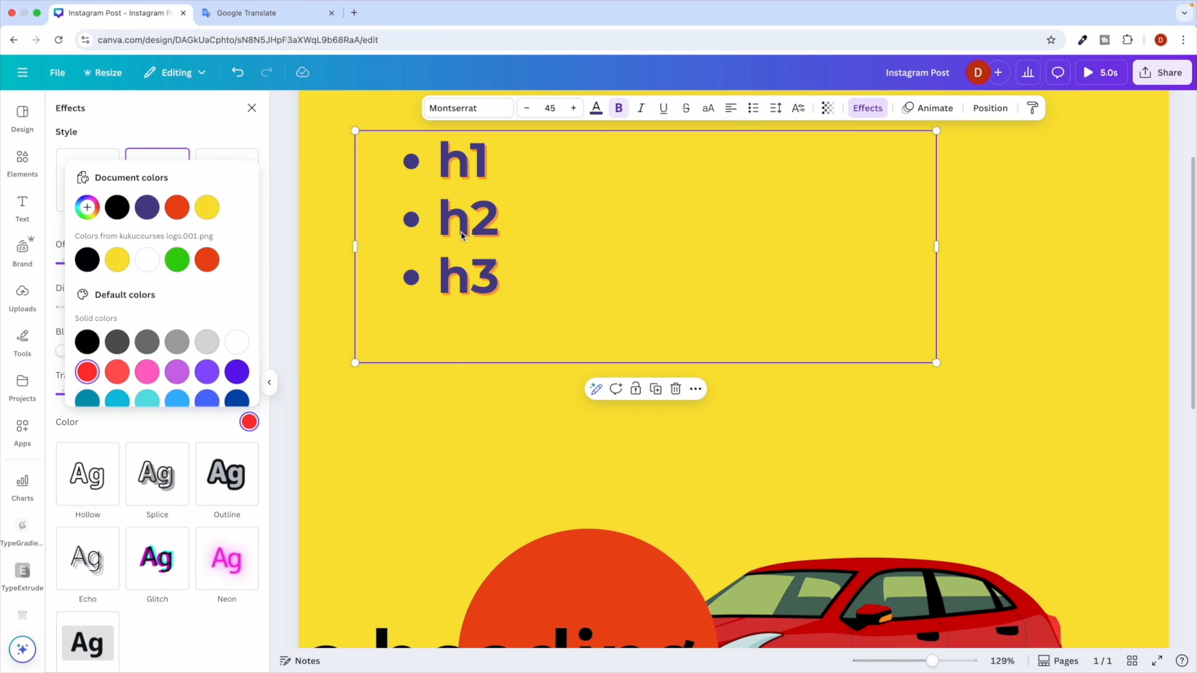
left_click(177, 260)
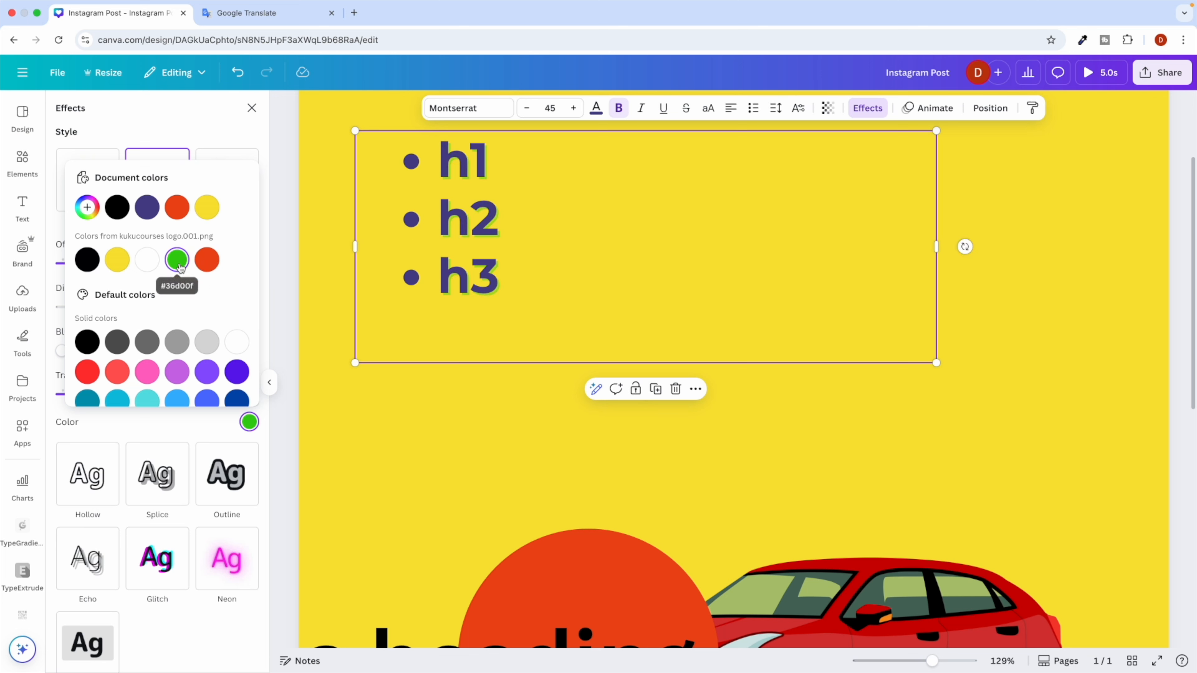
left_click(117, 208)
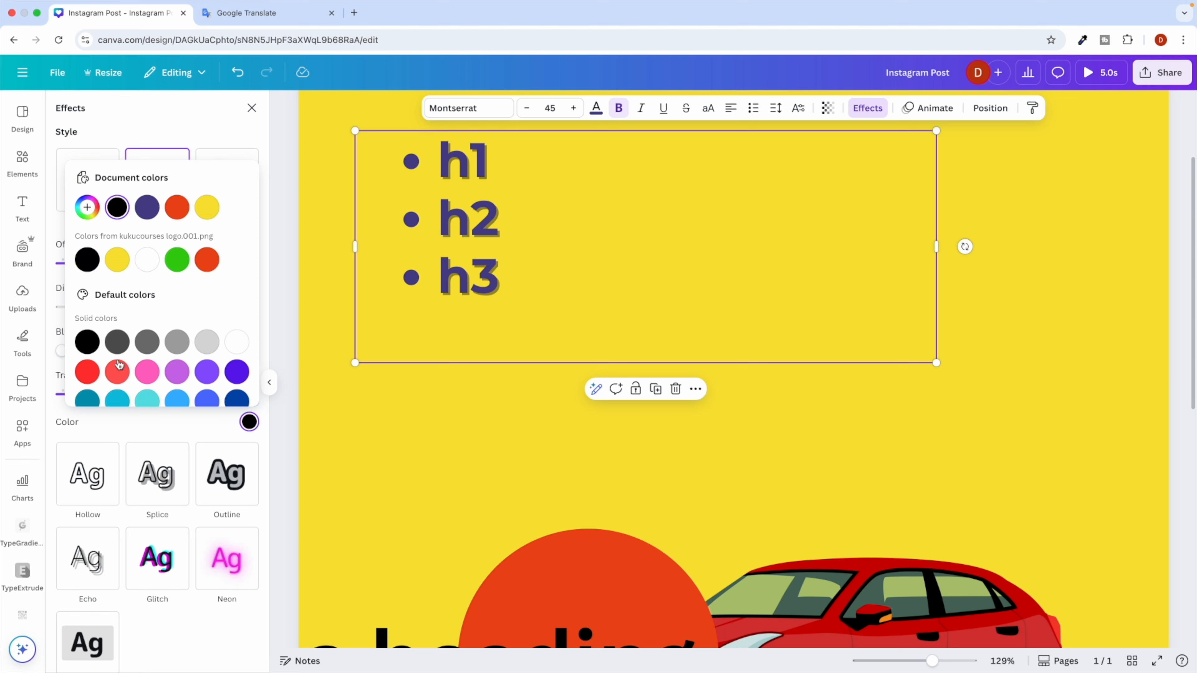
left_click(87, 372)
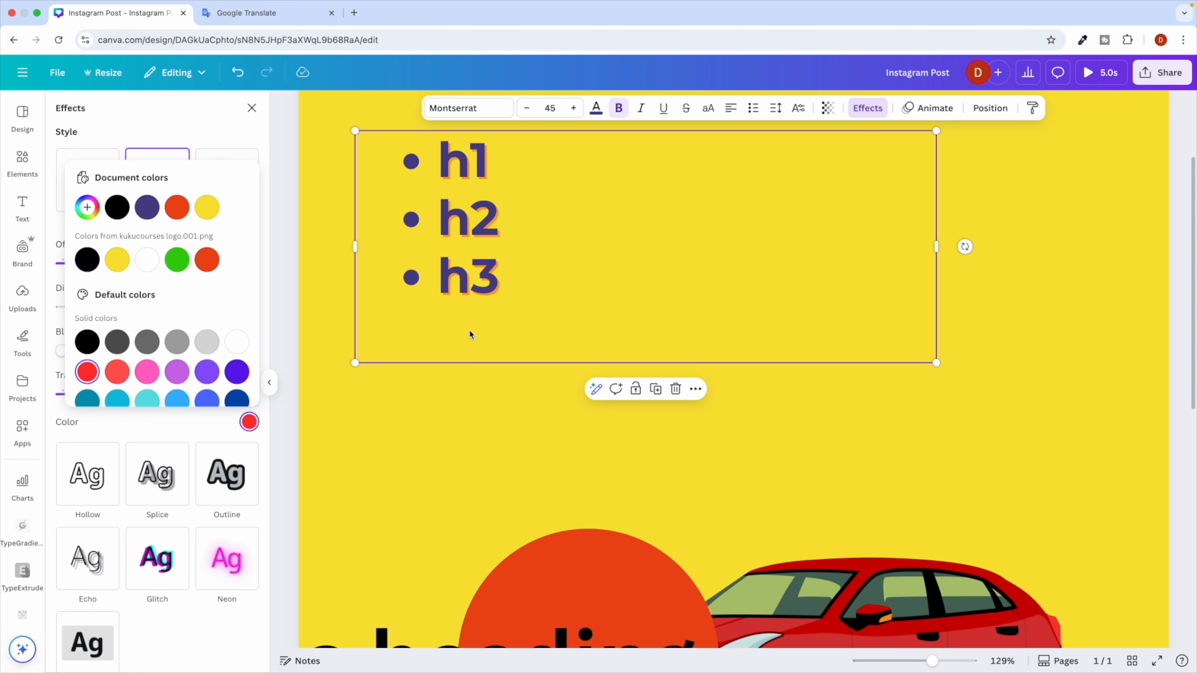
scroll(470, 331, "down", 5)
left_click(178, 127)
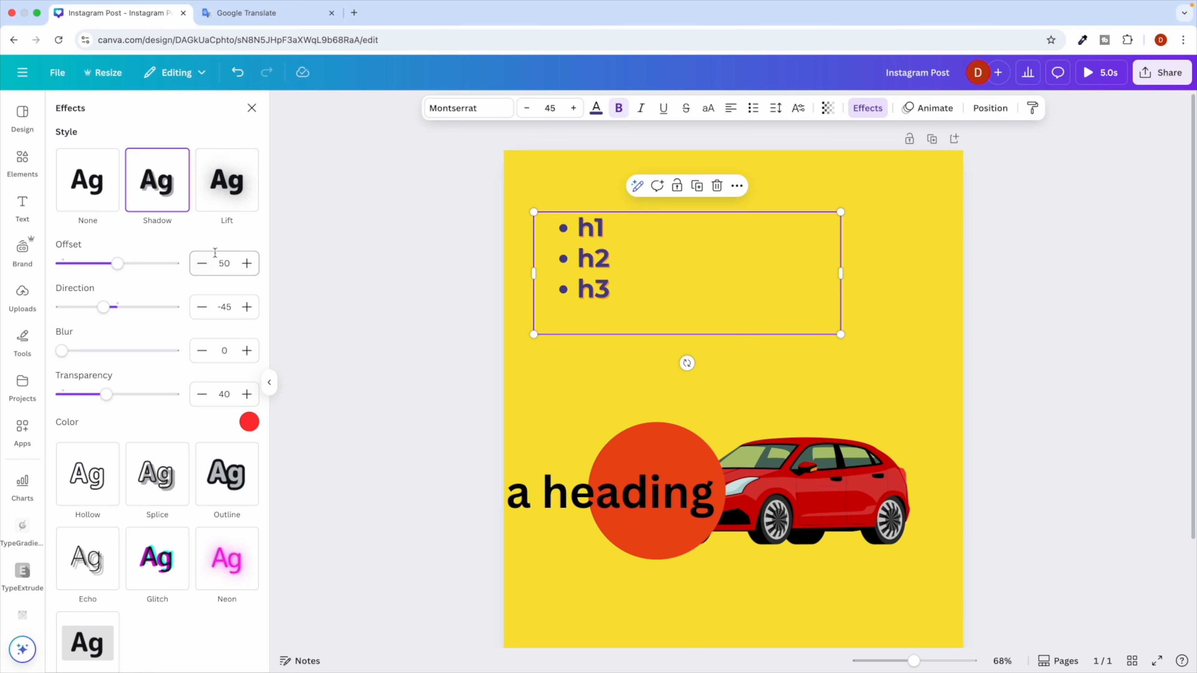
left_click(871, 107)
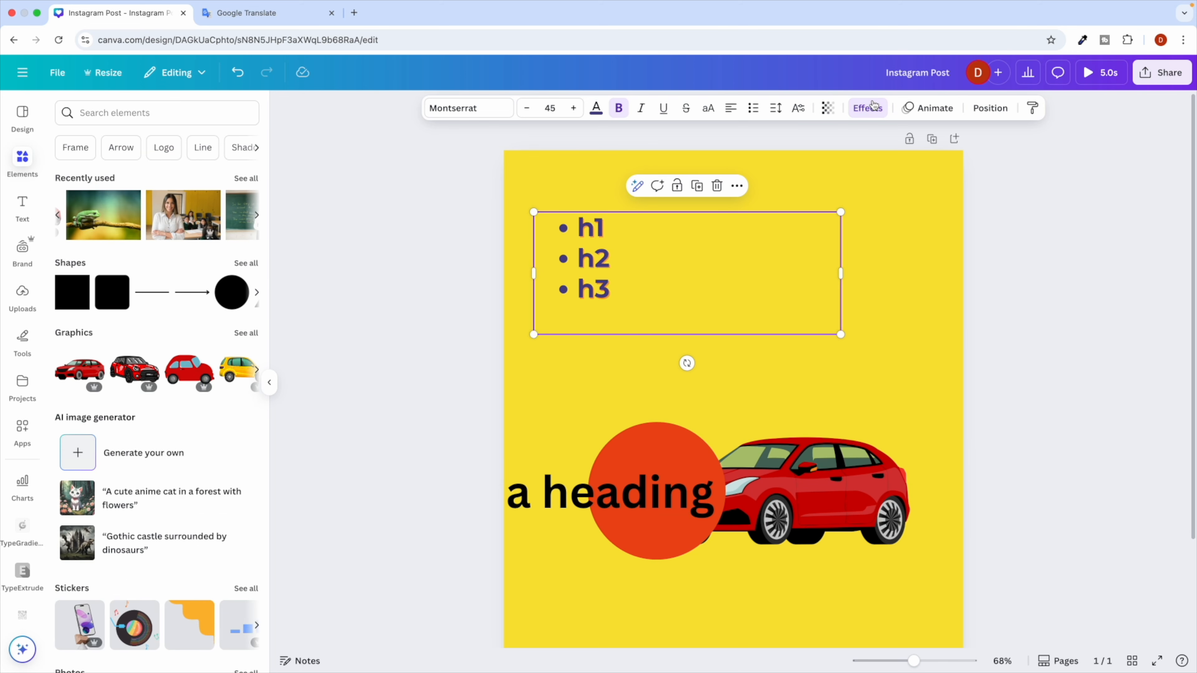
left_click(864, 109)
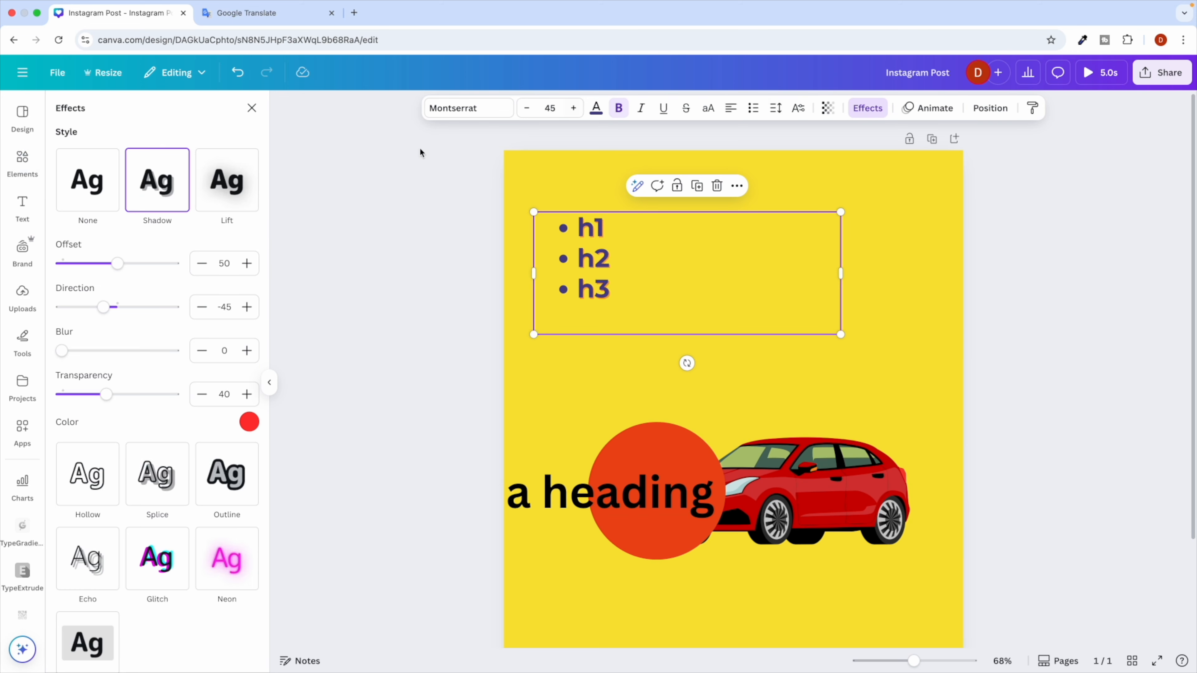
left_click(253, 109)
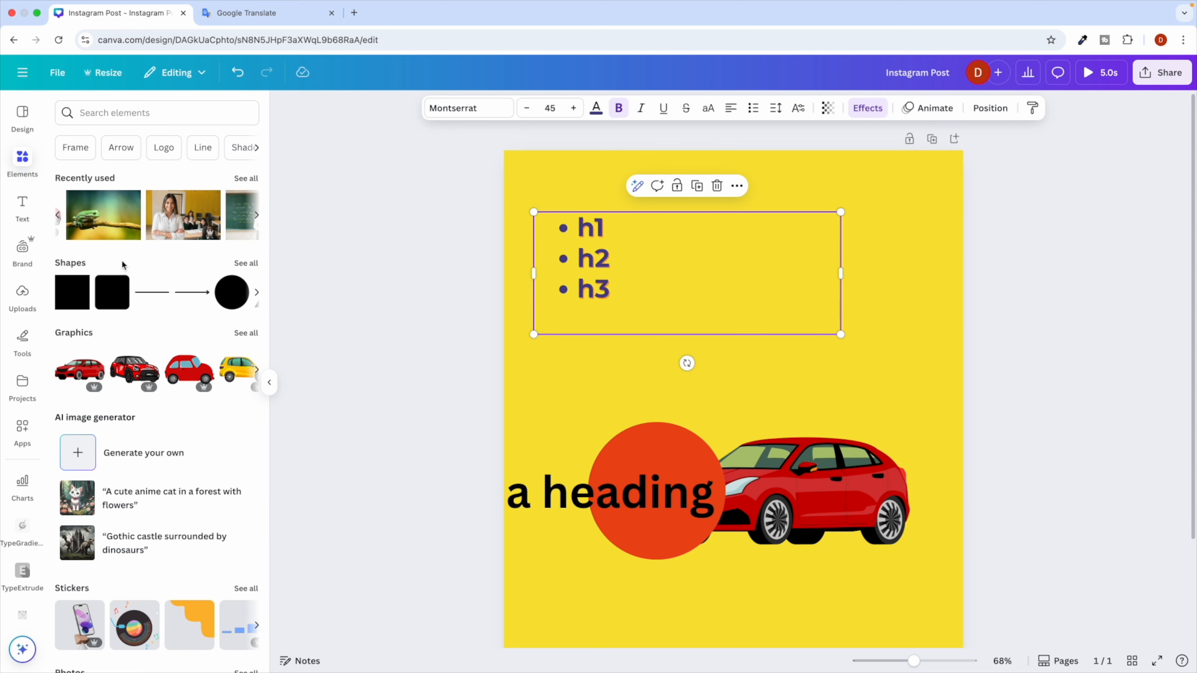
left_click(867, 107)
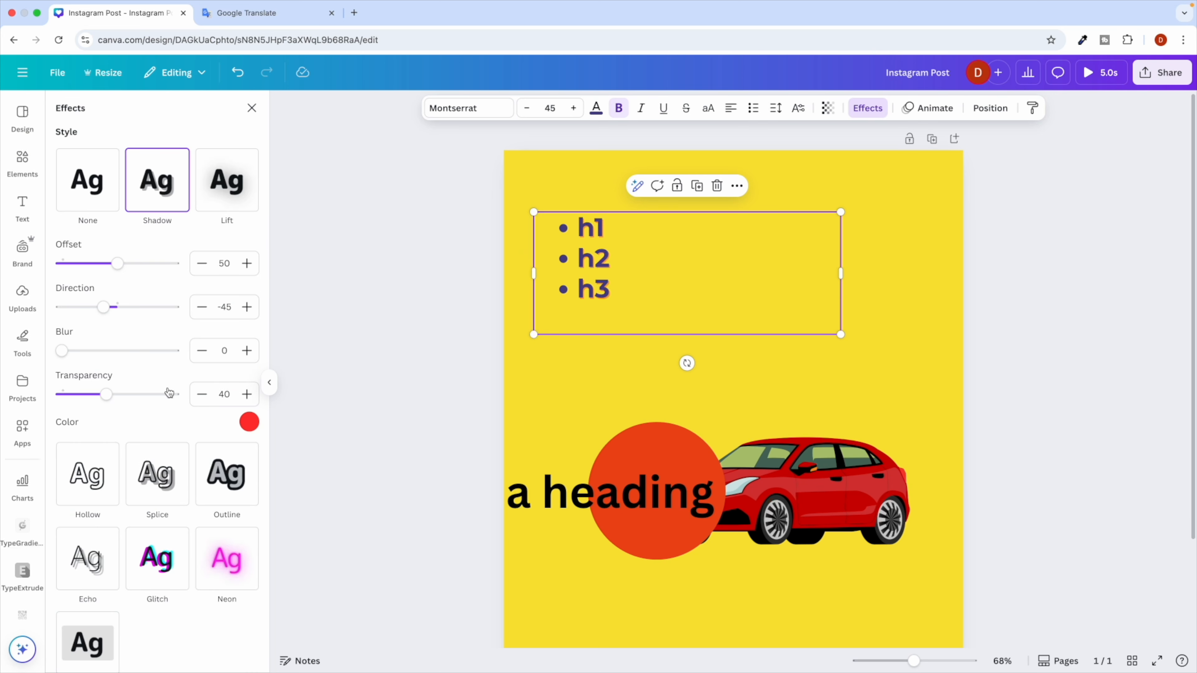
scroll(130, 367, "down", 3)
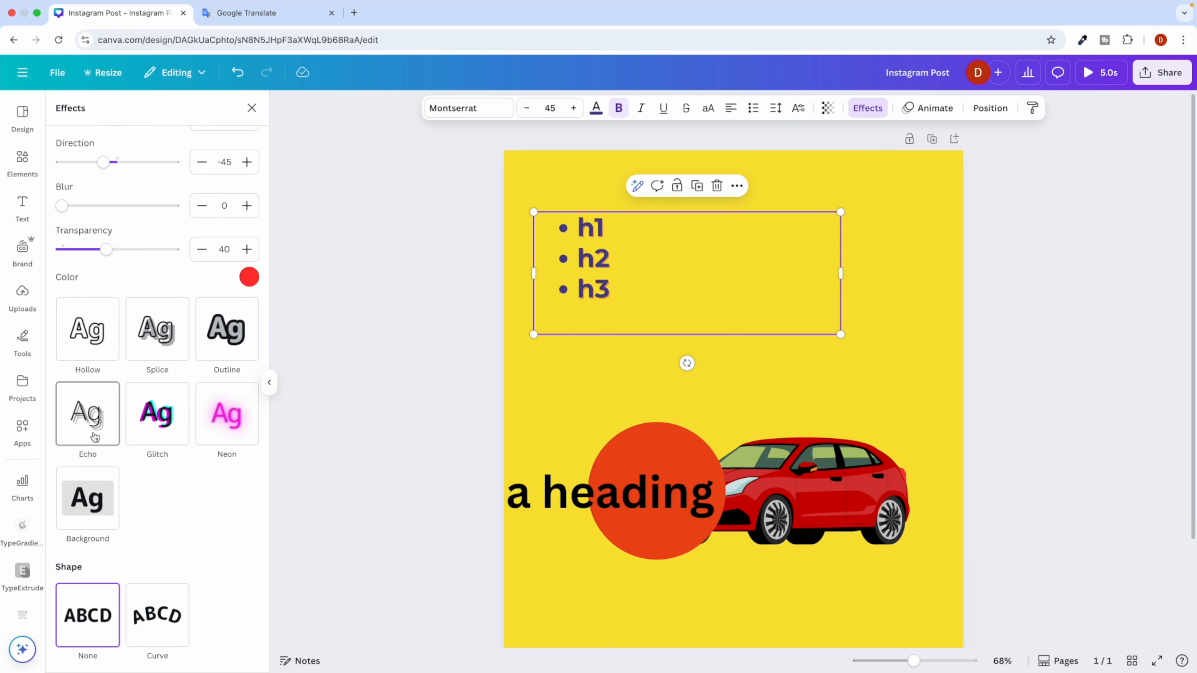
Replace the shadow with an orange-red Outline effect at thickness 18.
left_click(227, 329)
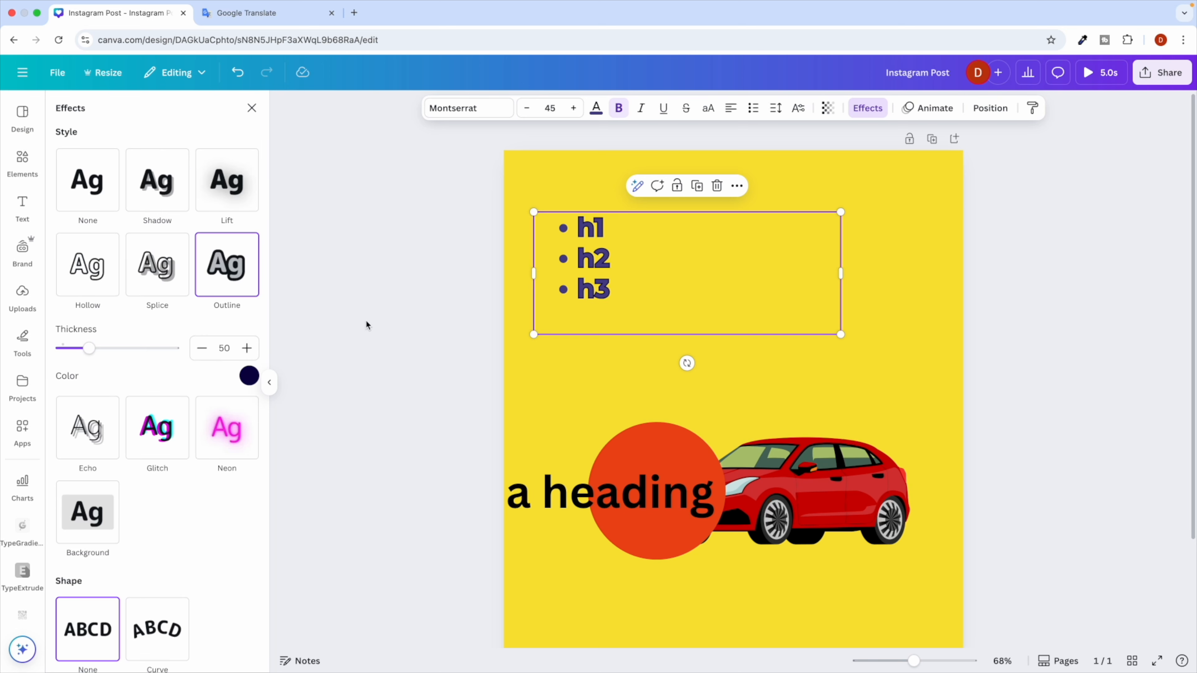
left_click_drag(89, 349, 112, 356)
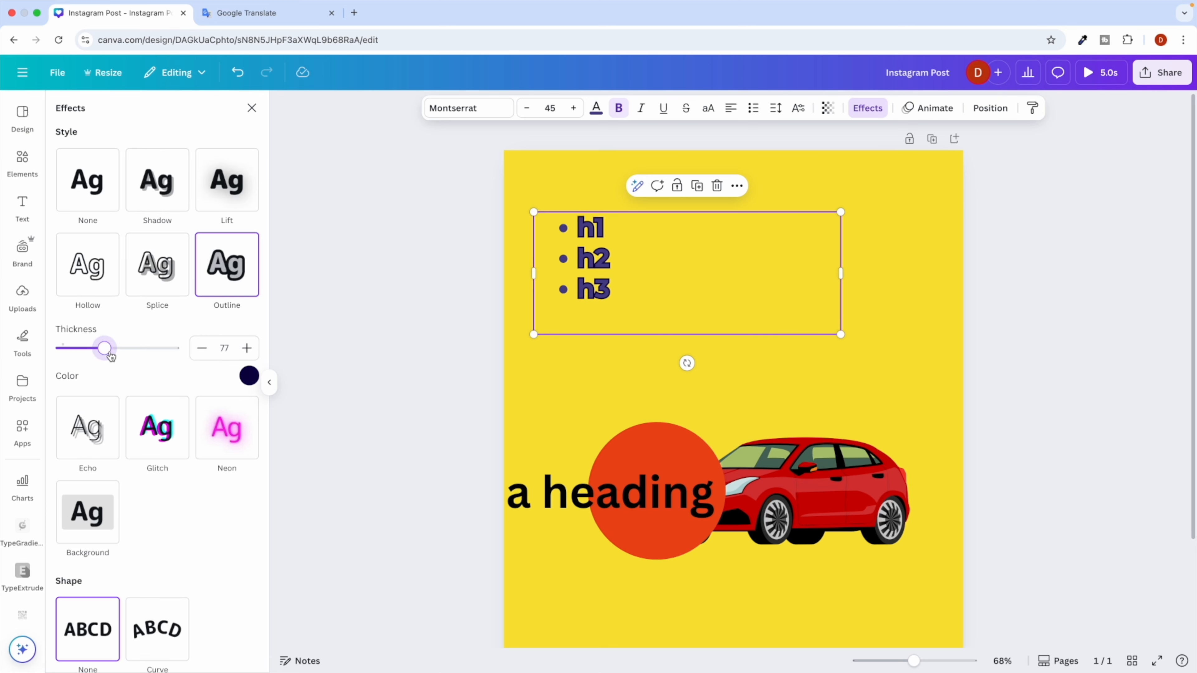
left_click(249, 376)
left_click(207, 491)
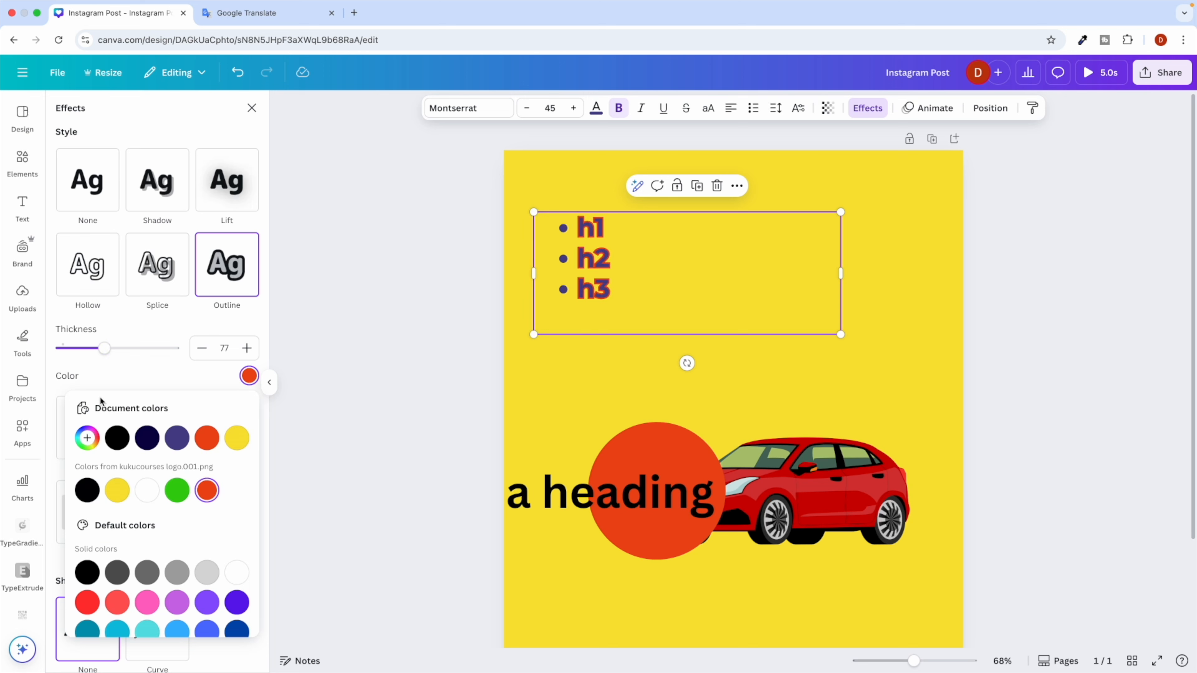
left_click_drag(105, 349, 71, 349)
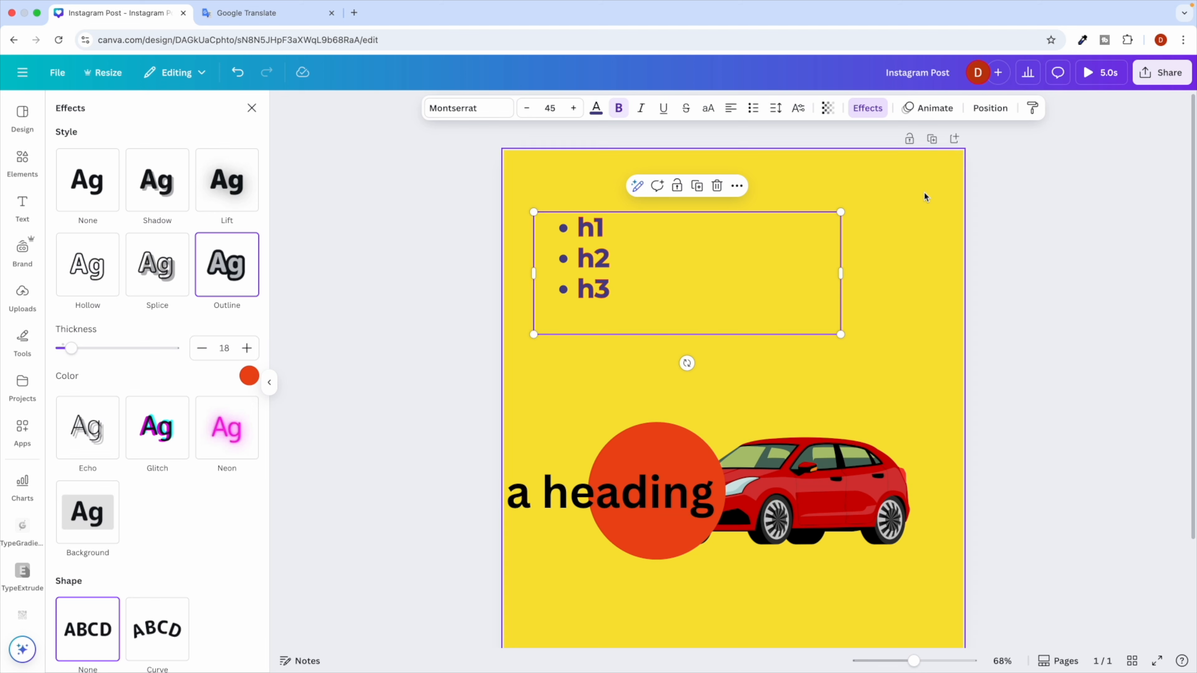
left_click(933, 114)
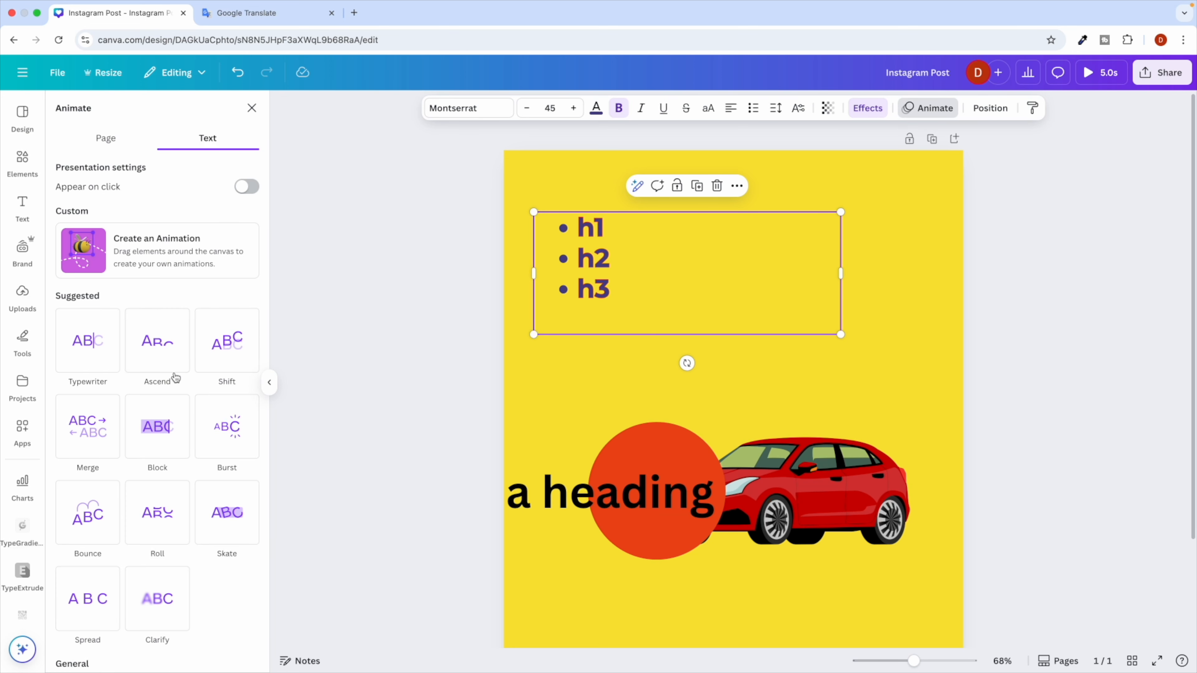
Give the list a Shift animation and move 'Add a heading' up above the circle.
left_click(165, 360)
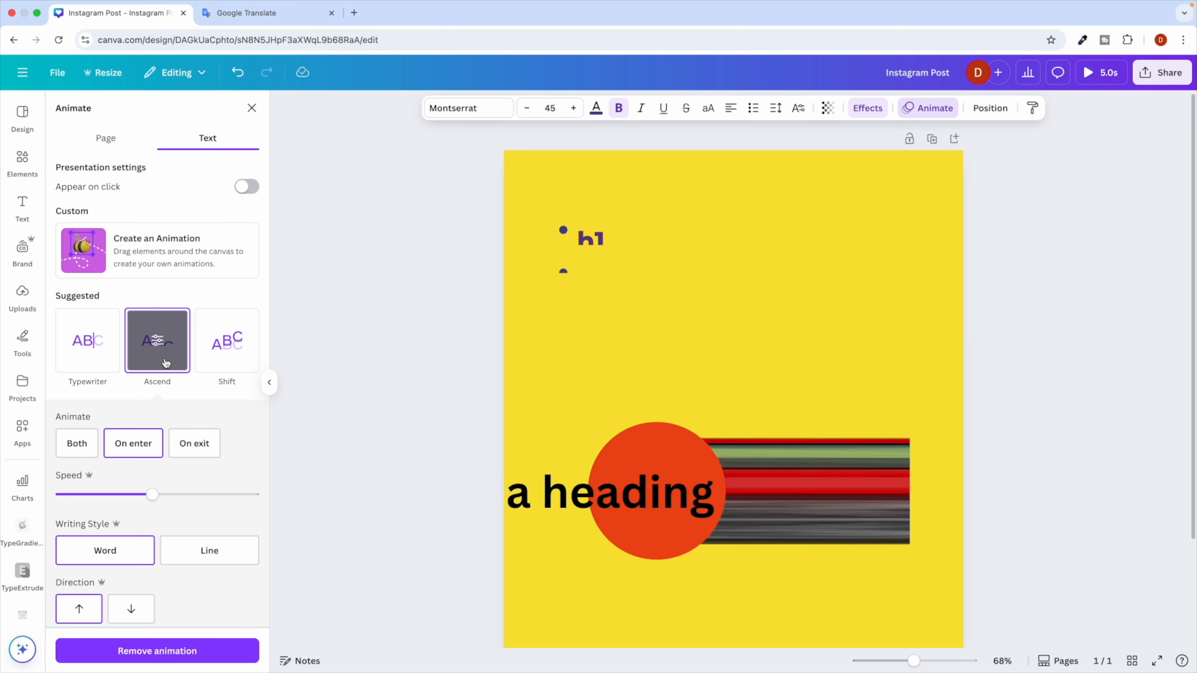
left_click(227, 339)
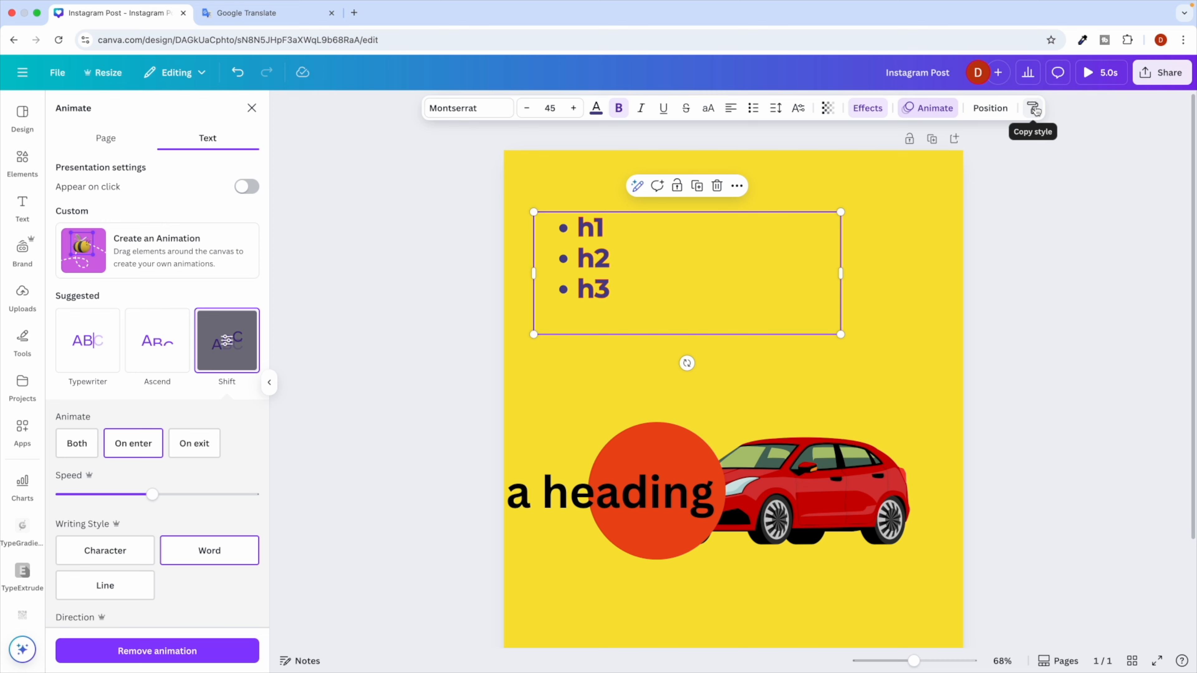
left_click_drag(571, 493, 688, 387)
left_click(594, 270)
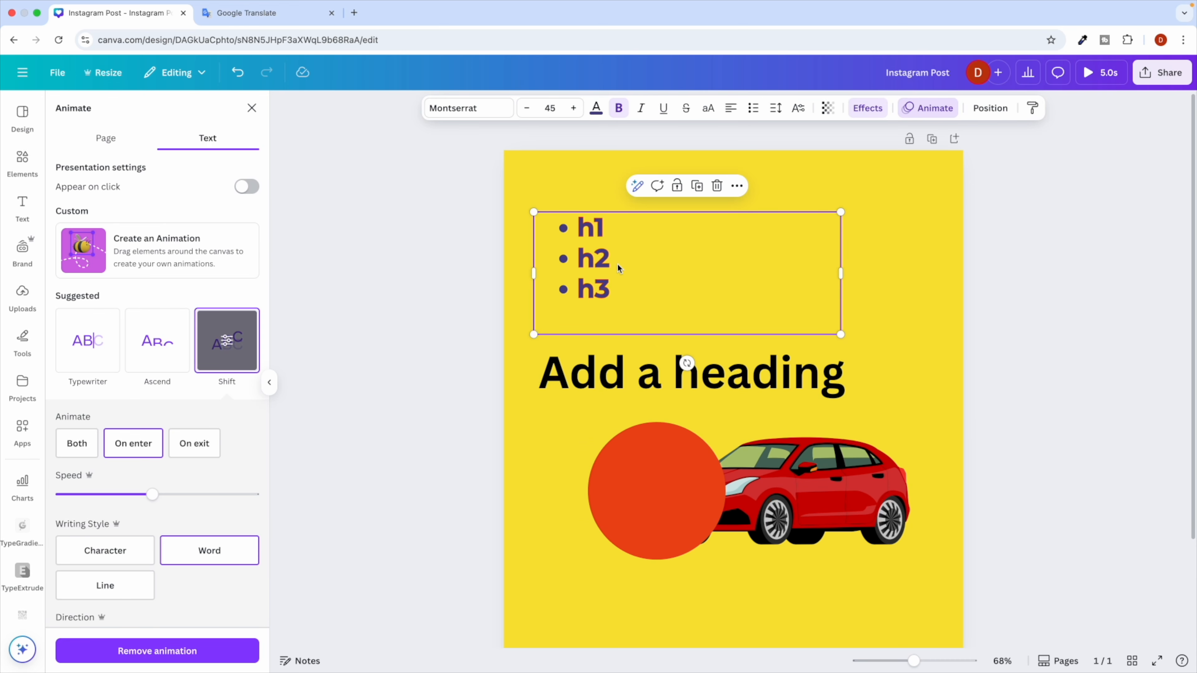
Copy the h1–h3 list's style onto 'Add a heading', then deselect it.
left_click(1032, 109)
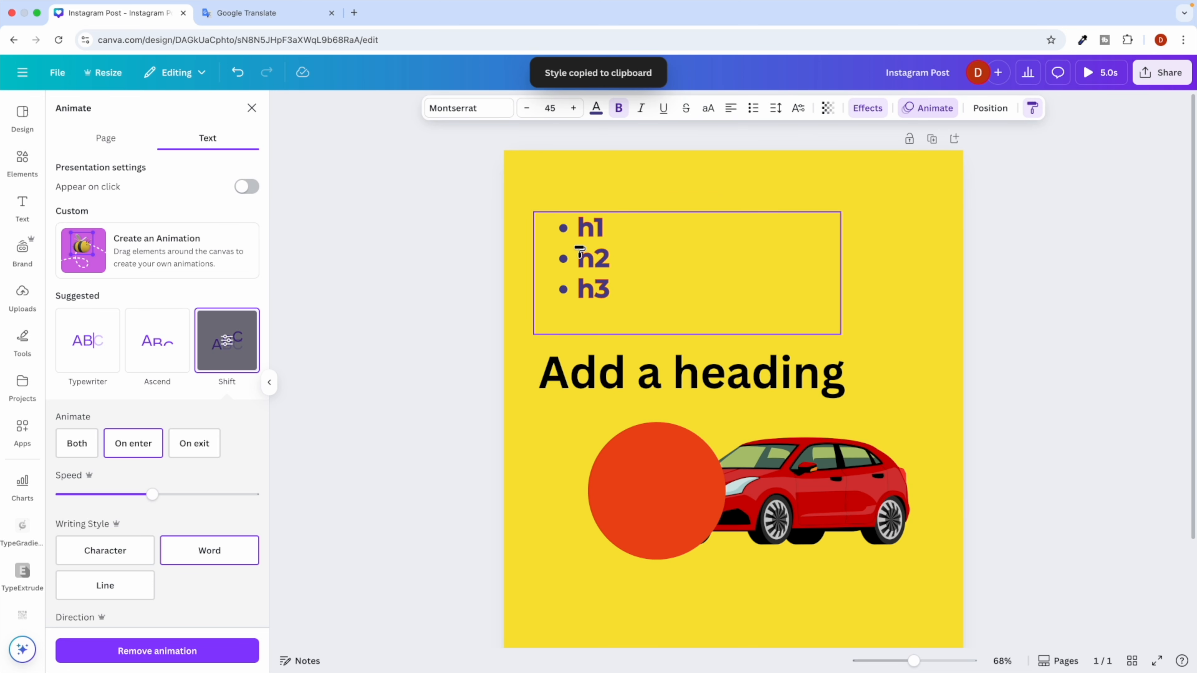
left_click(612, 375)
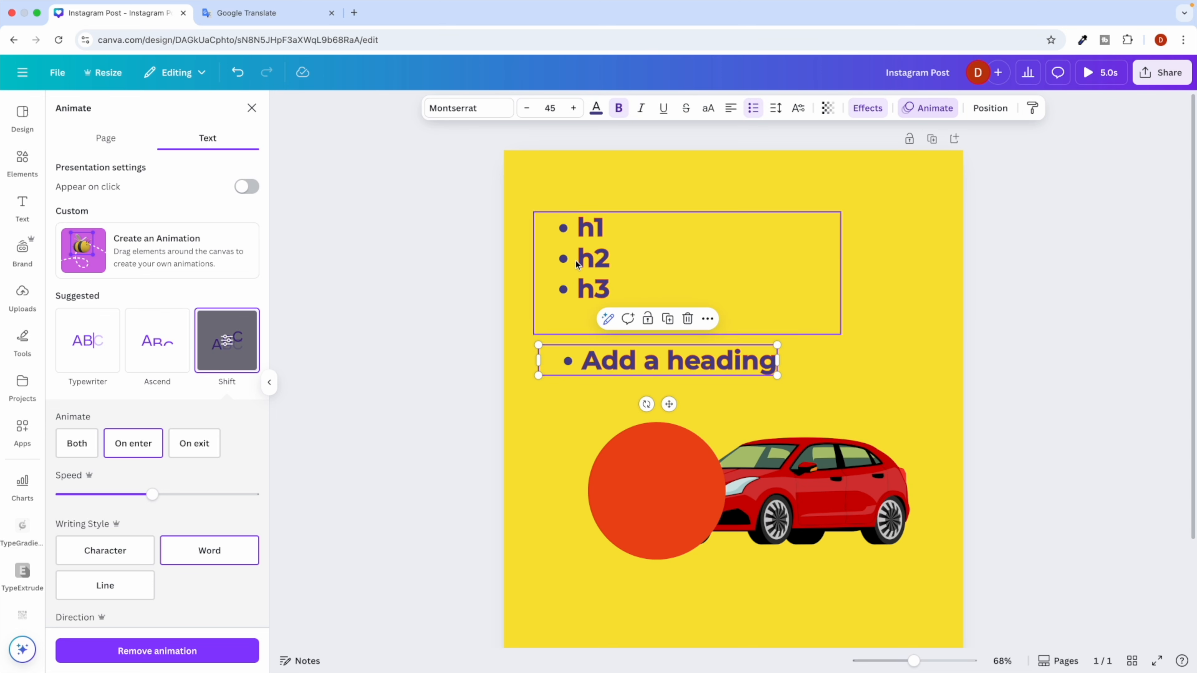
left_click(408, 270)
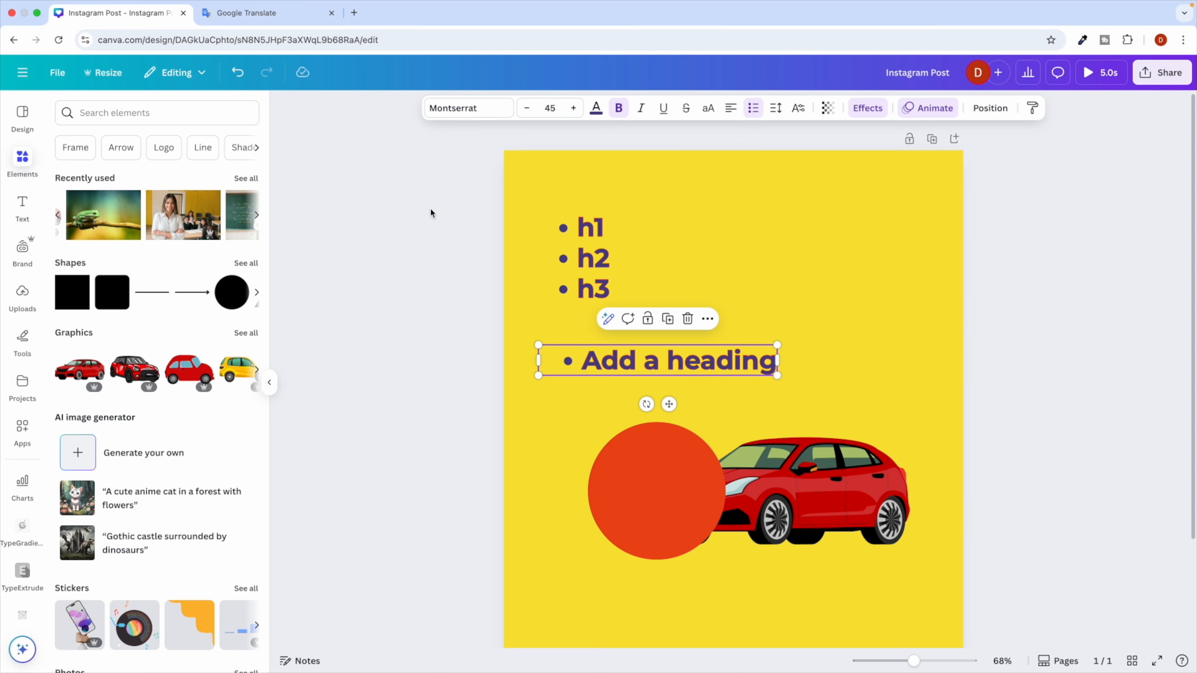
left_click(663, 198)
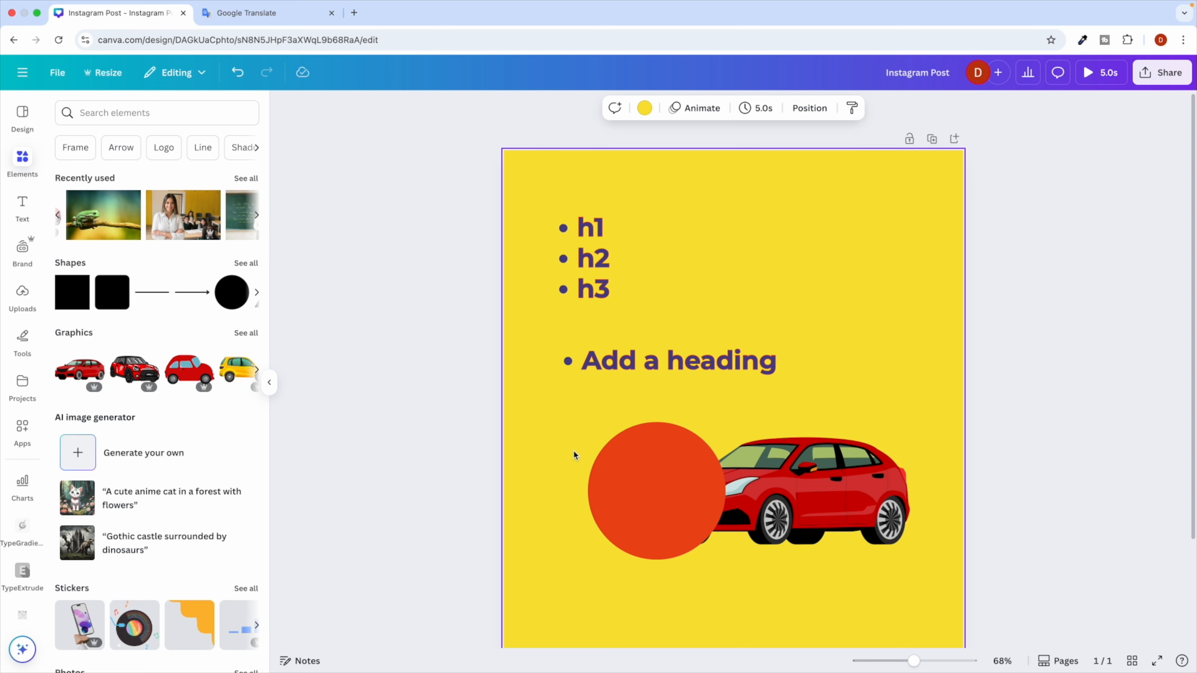
Add a blank page below the design, then delete it again.
left_click(19, 160)
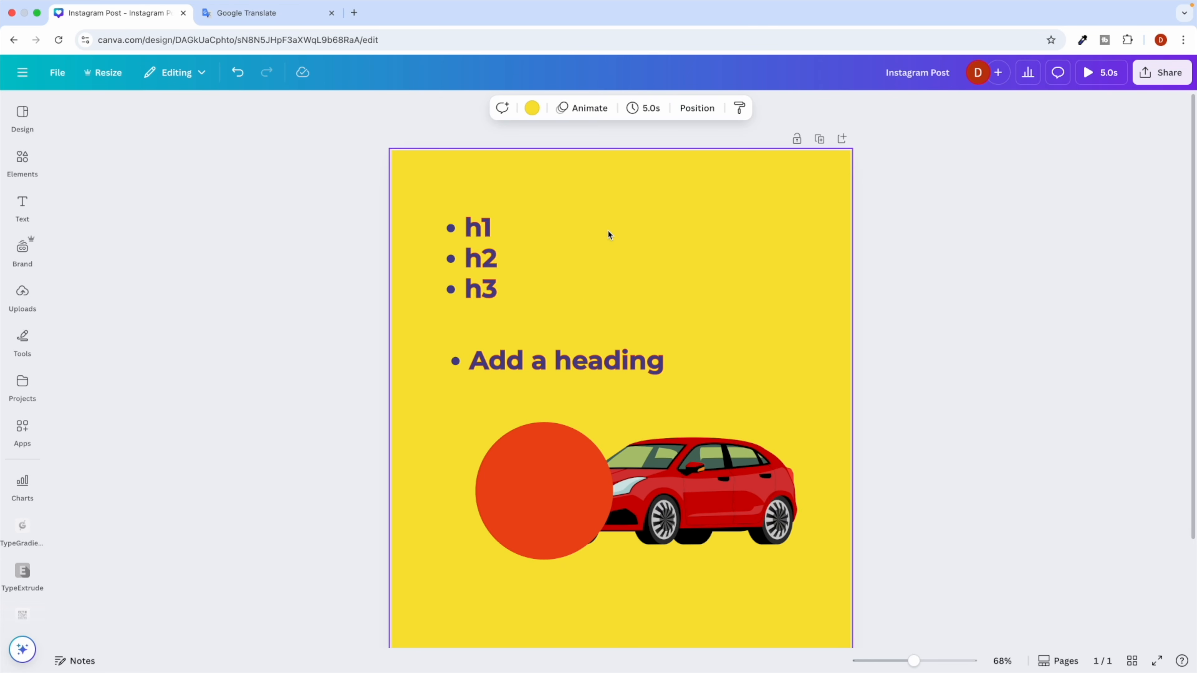
scroll(844, 142, "down", 3)
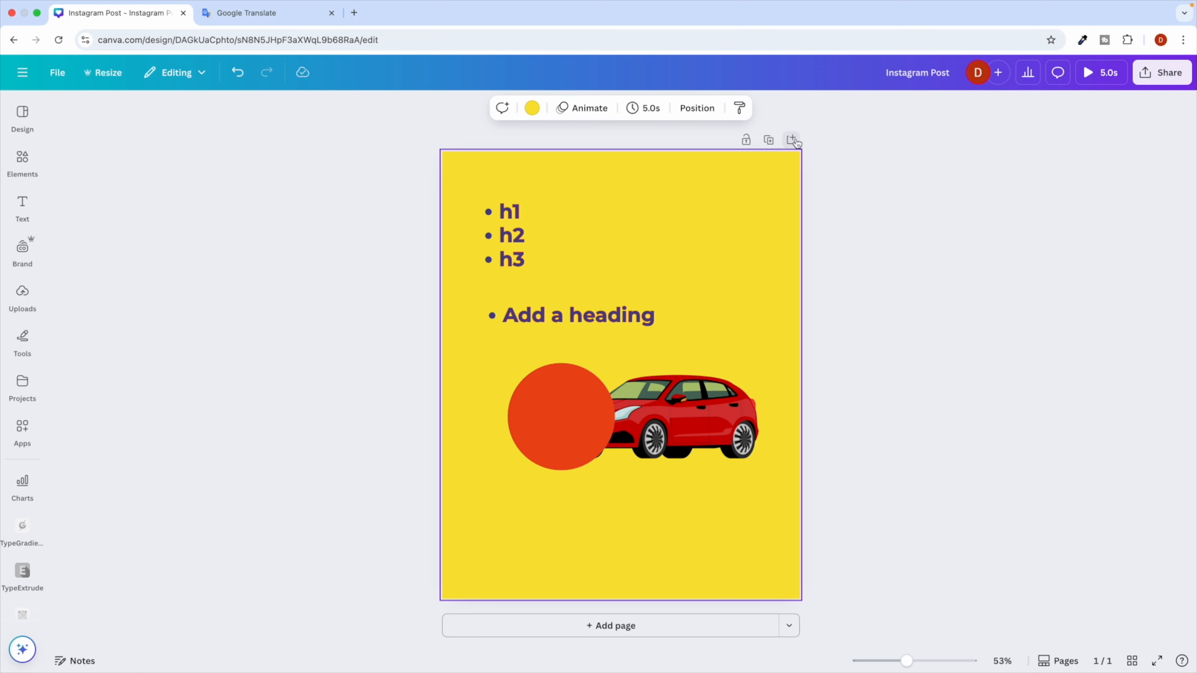
left_click(793, 140)
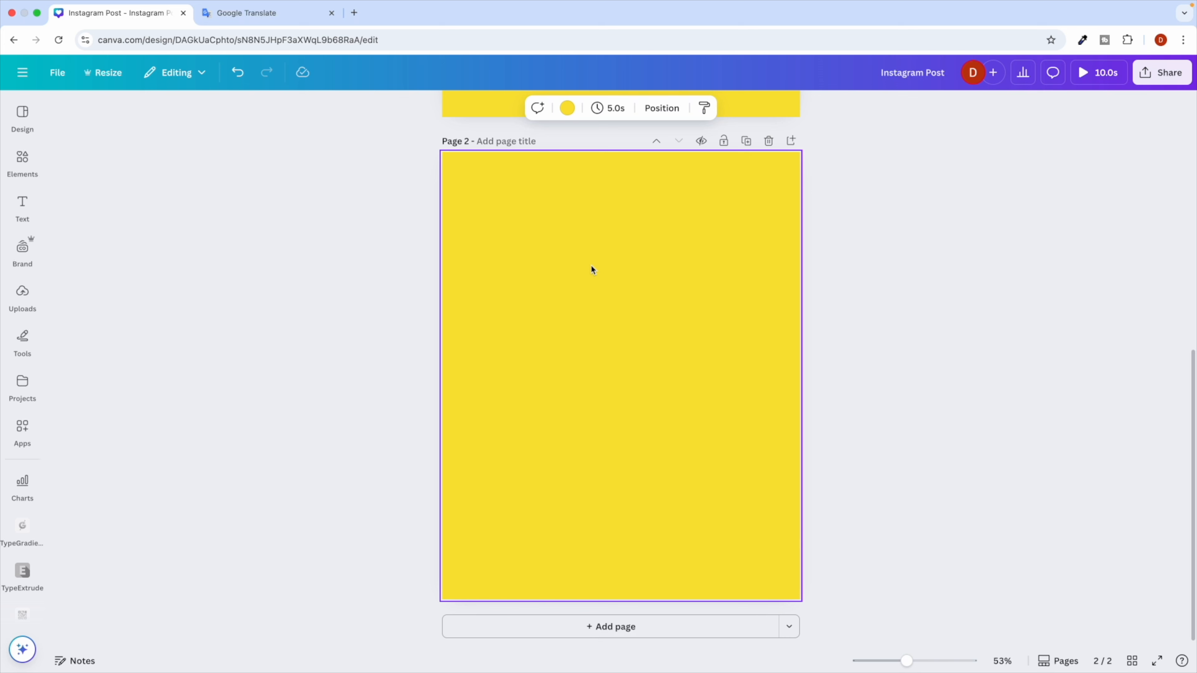
left_click(769, 142)
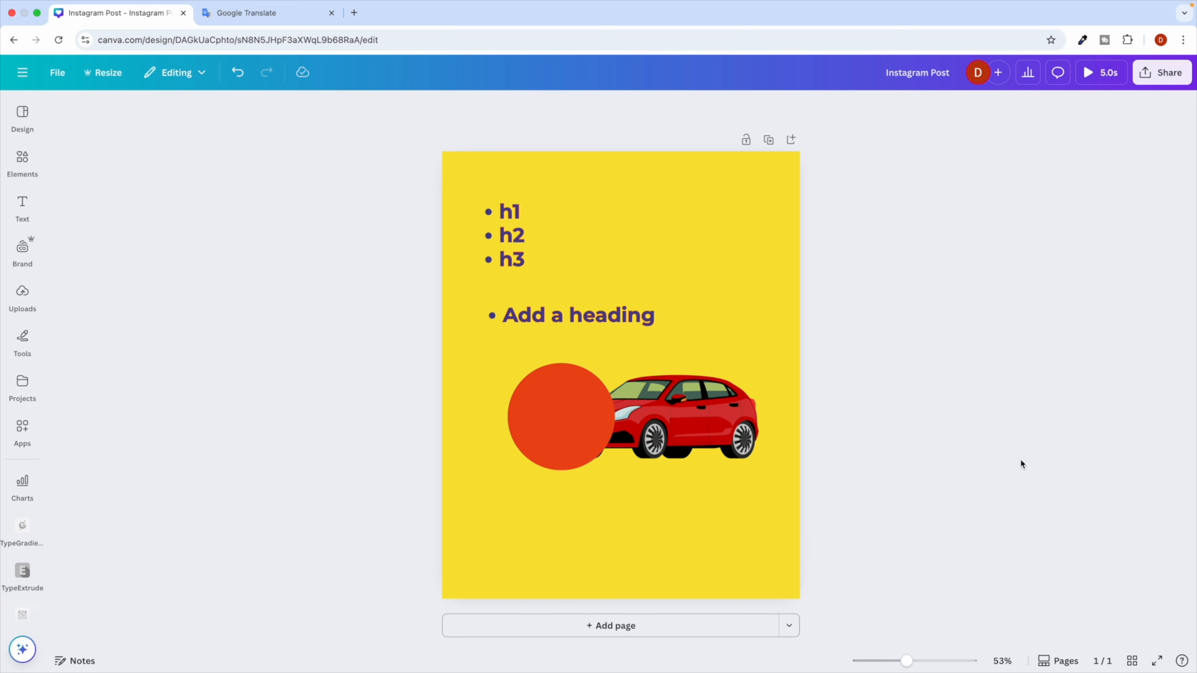
Add two pages from the thumbnail view and delete page 3, leaving two pages.
left_click(1047, 662)
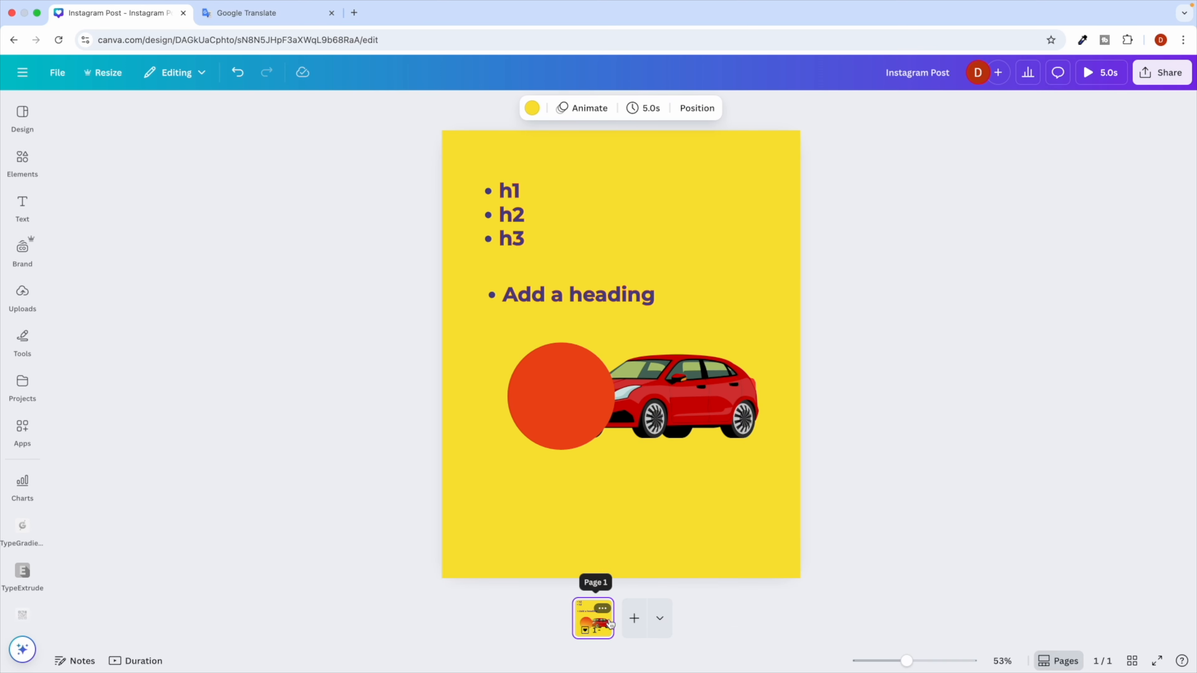
left_click(635, 621)
left_click(660, 618)
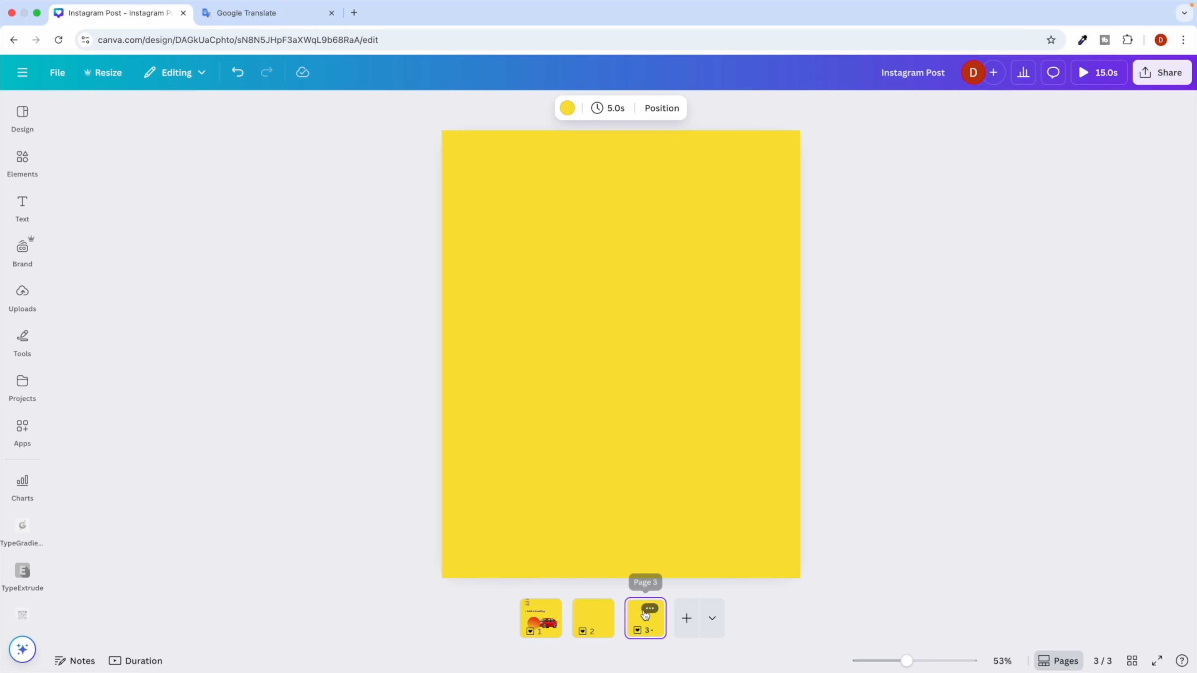
left_click(650, 609)
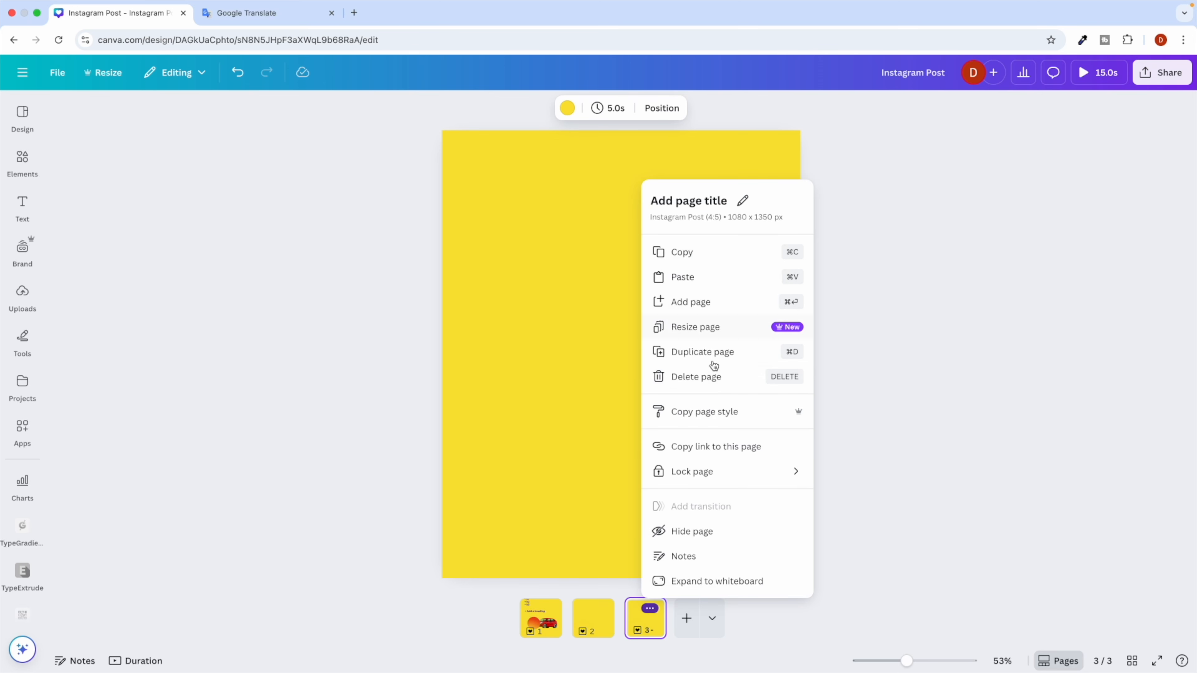
left_click(697, 377)
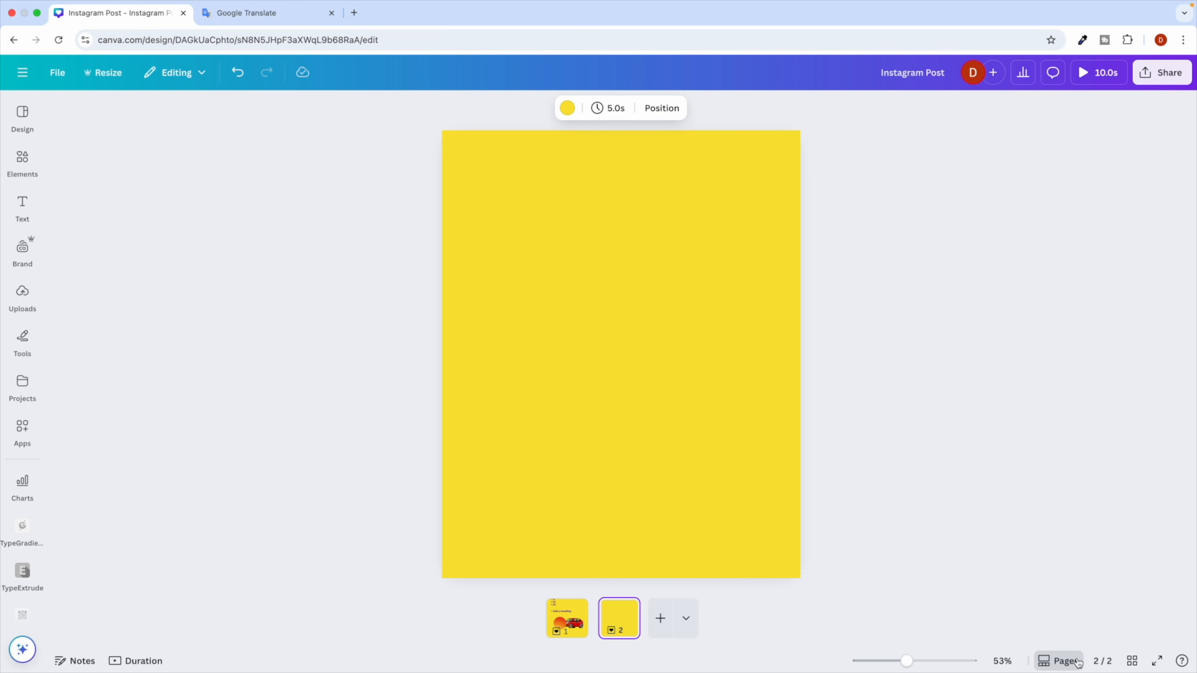
left_click(1061, 665)
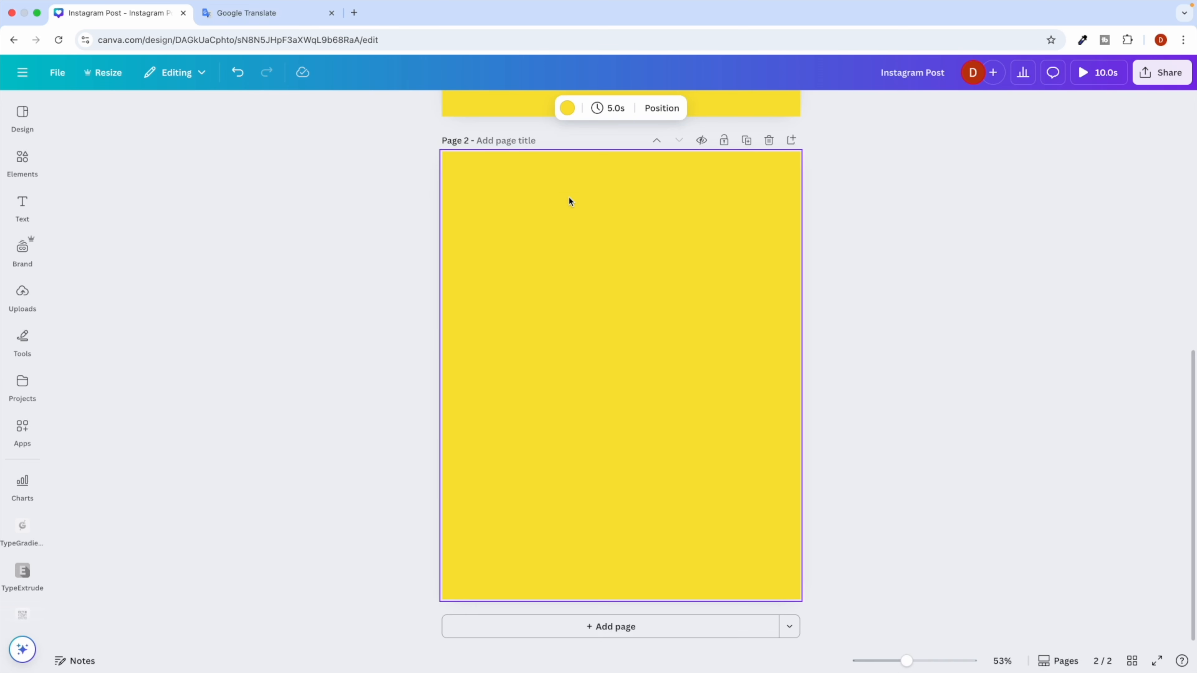
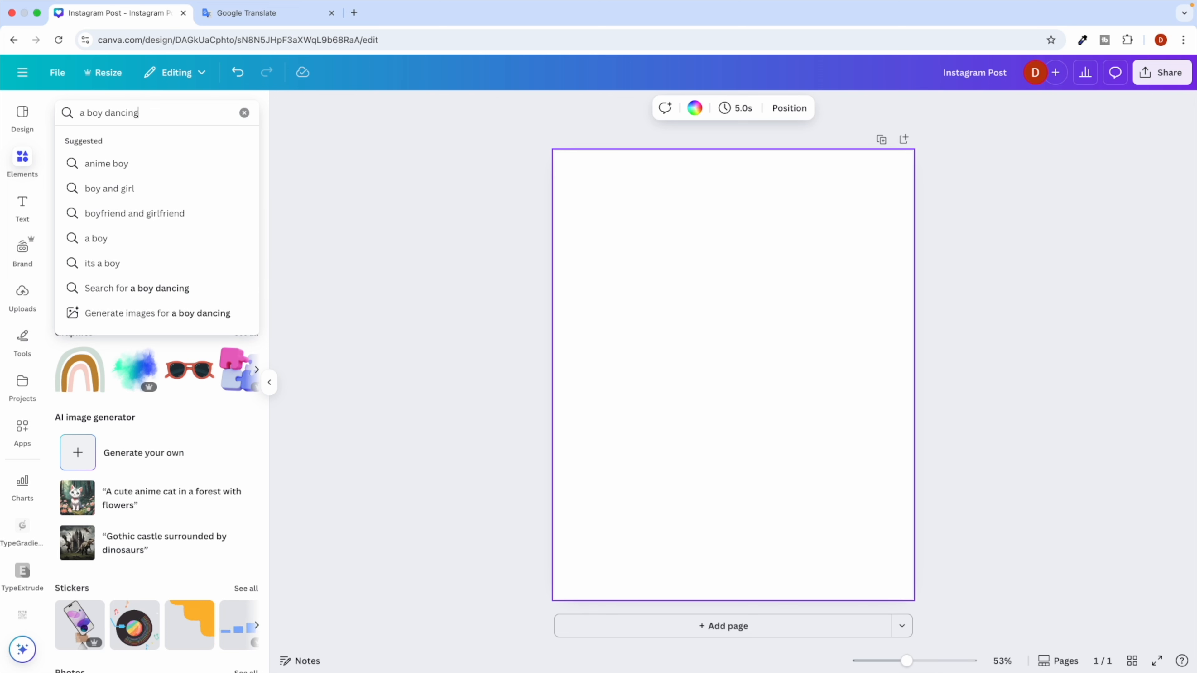
Run the Elements search for 'a boy dancing'.
key("Return")
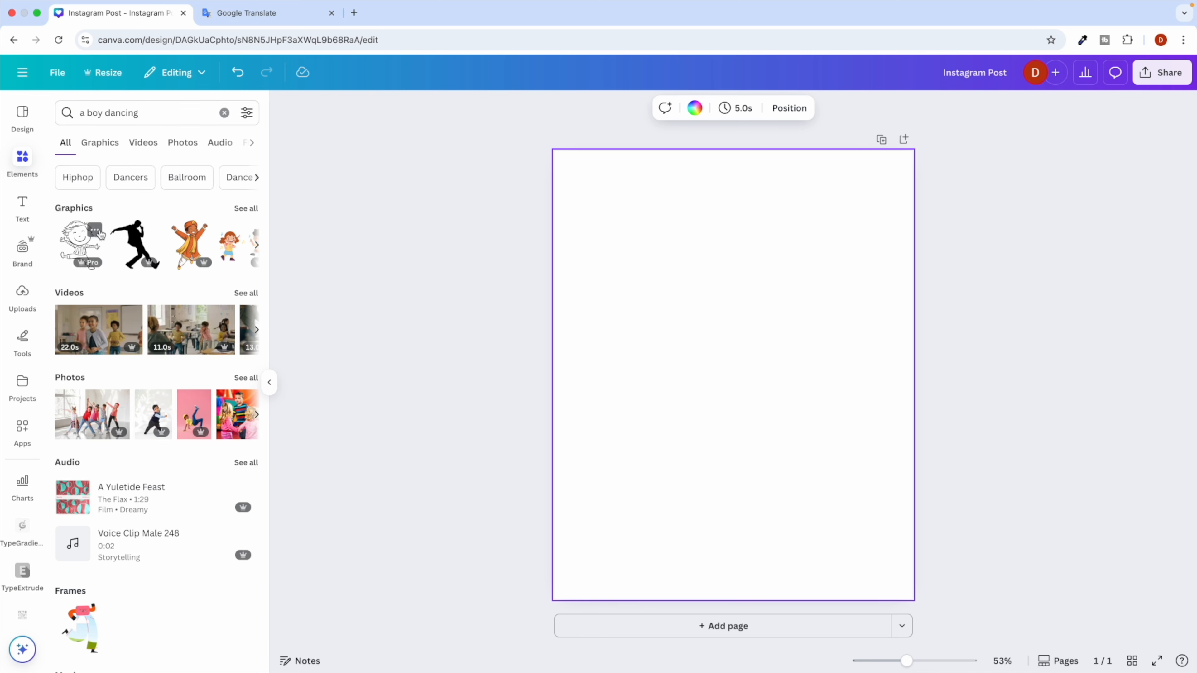
Narrow the results to Graphics, trying the Free filter and then removing it.
left_click(105, 145)
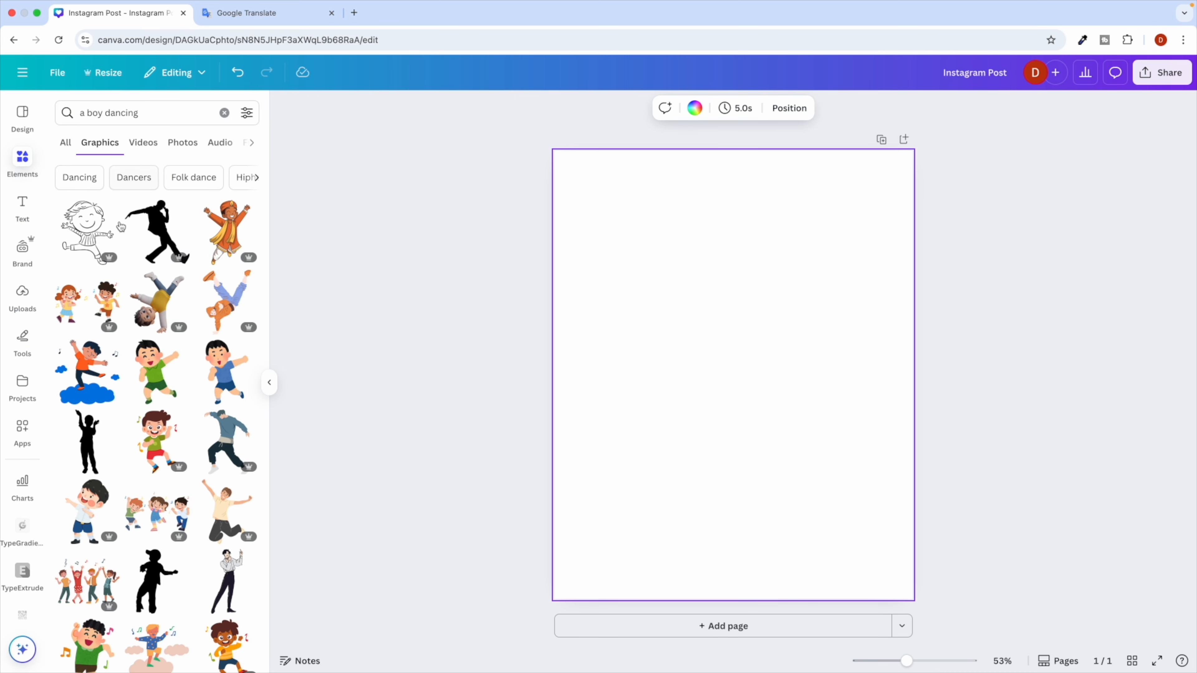
scroll(125, 518, "down", 3)
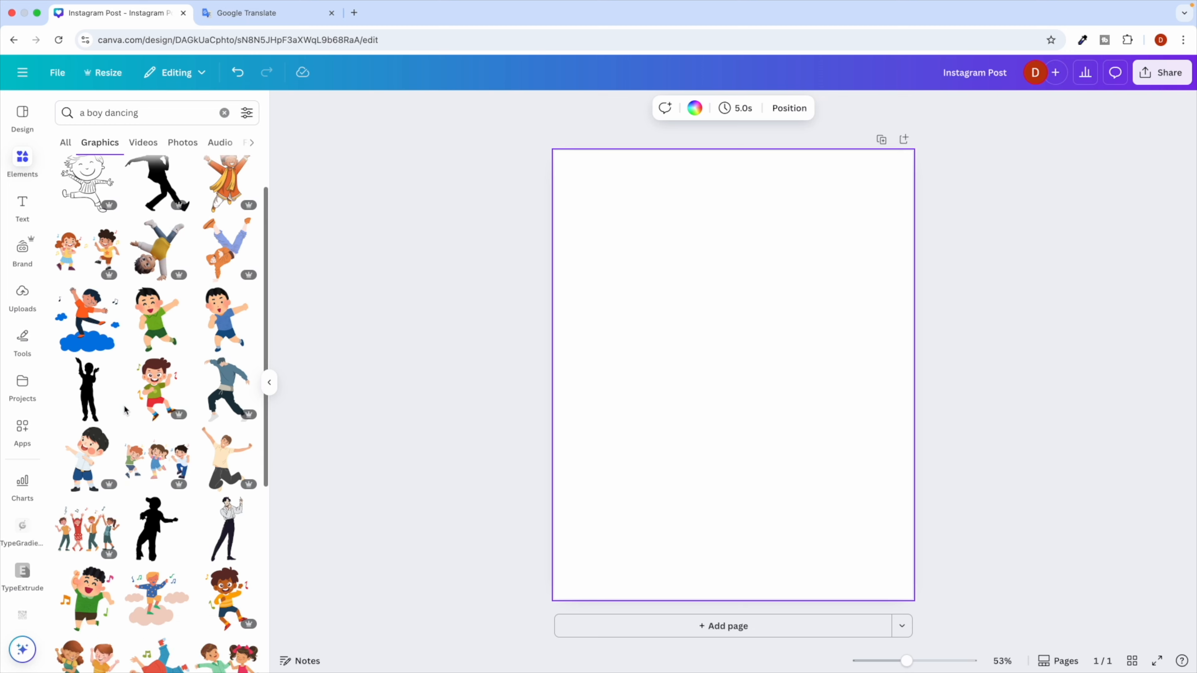
scroll(156, 377, "up", 3)
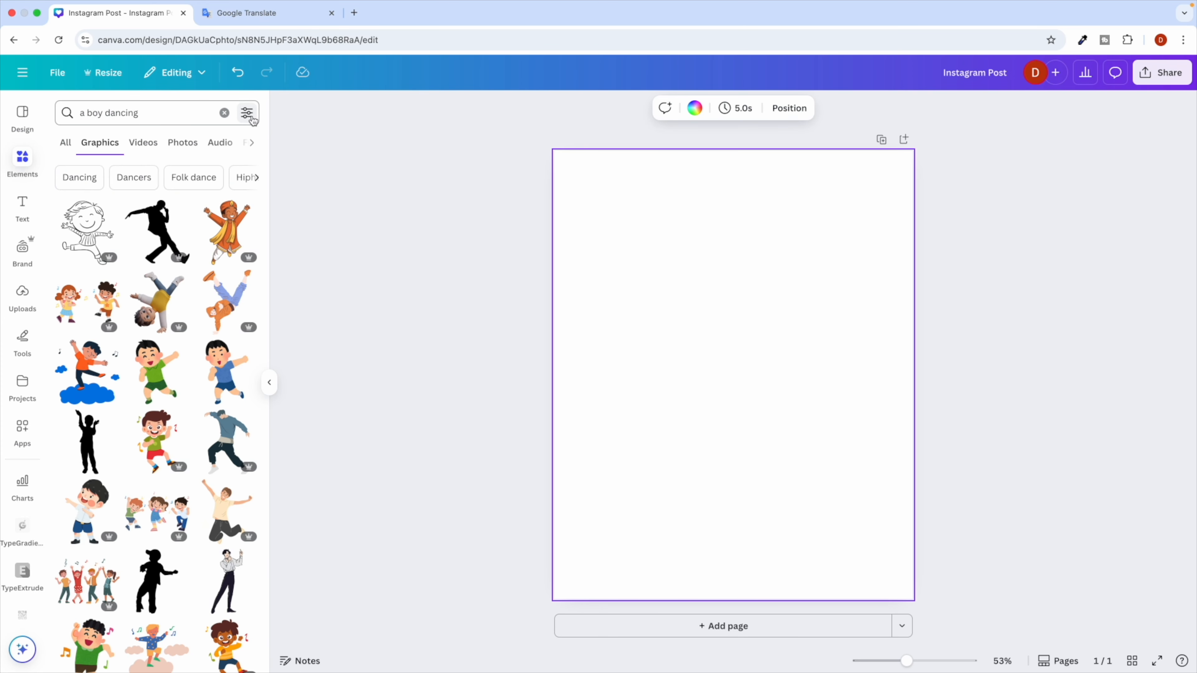
left_click(247, 113)
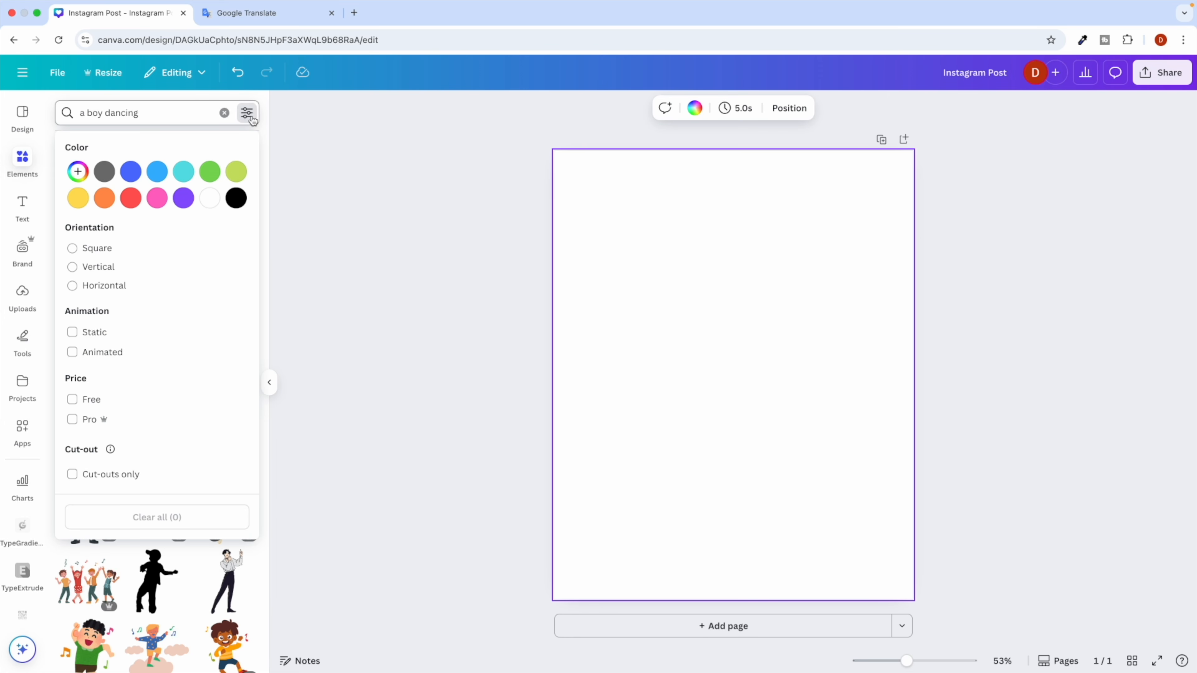
left_click(74, 402)
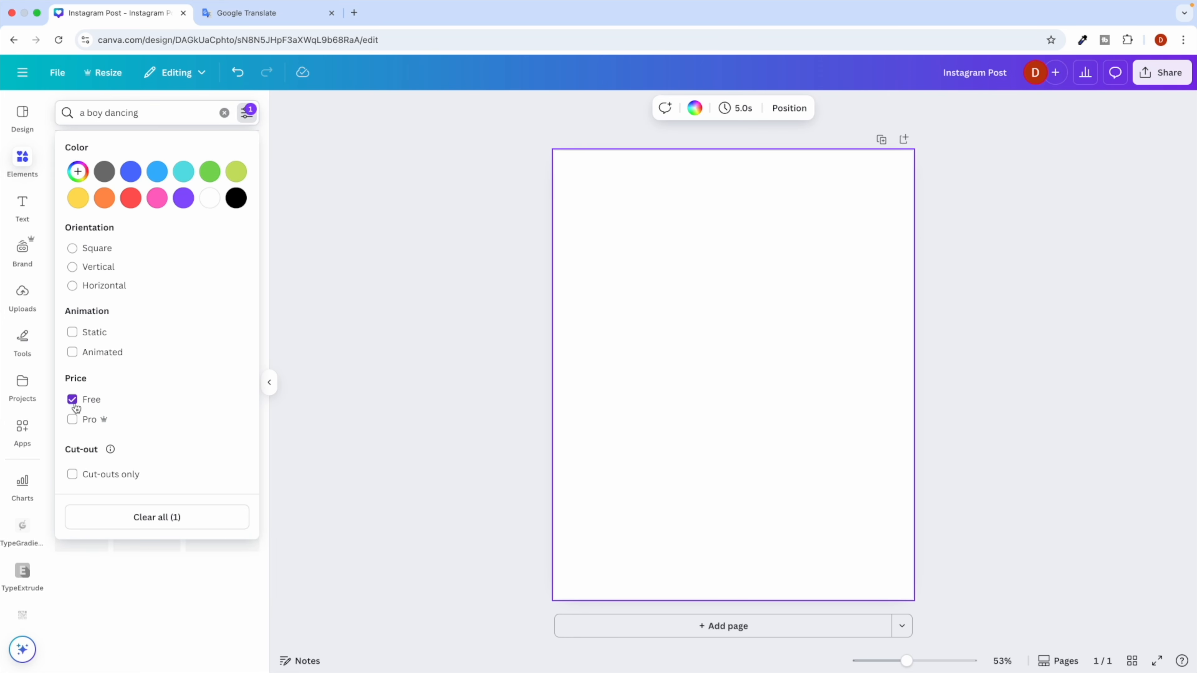
left_click(194, 519)
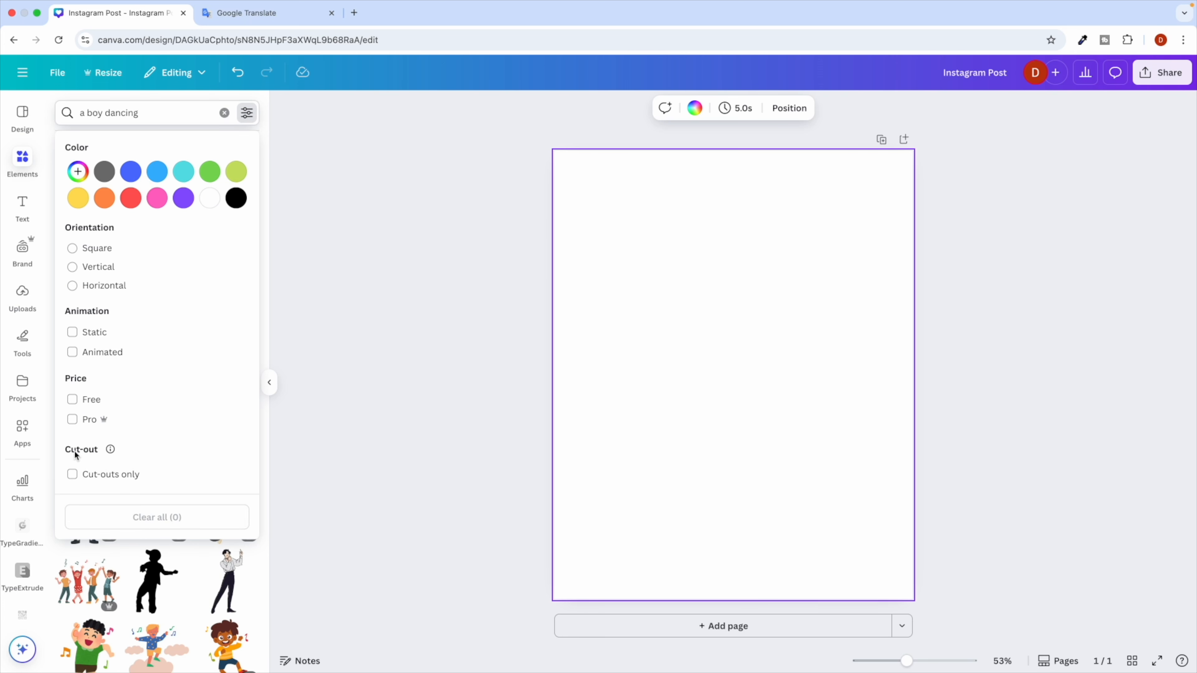
left_click(72, 401)
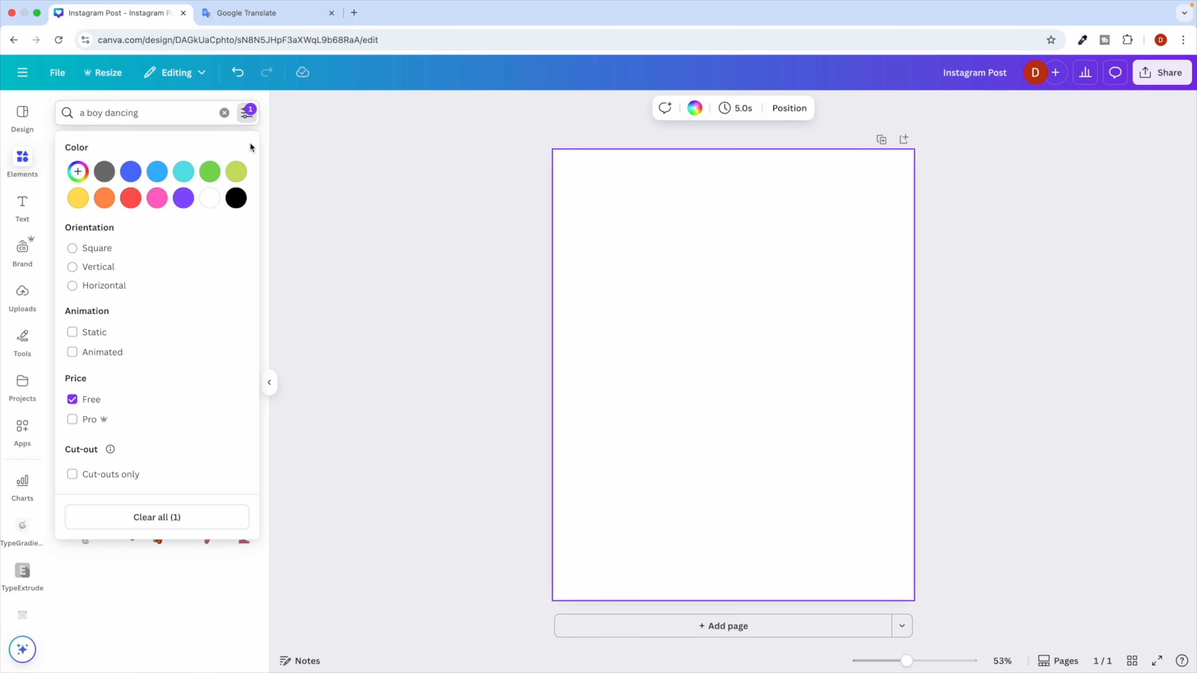
left_click(246, 113)
scroll(165, 390, "down", 10)
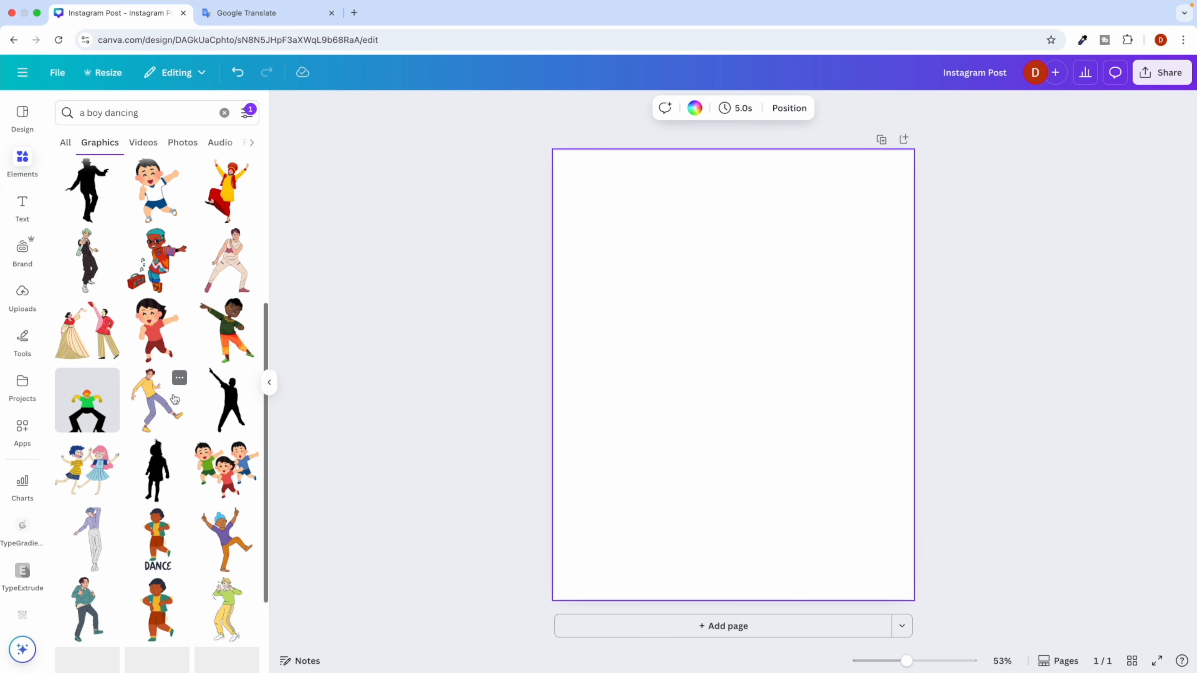
scroll(166, 250, "up", 10)
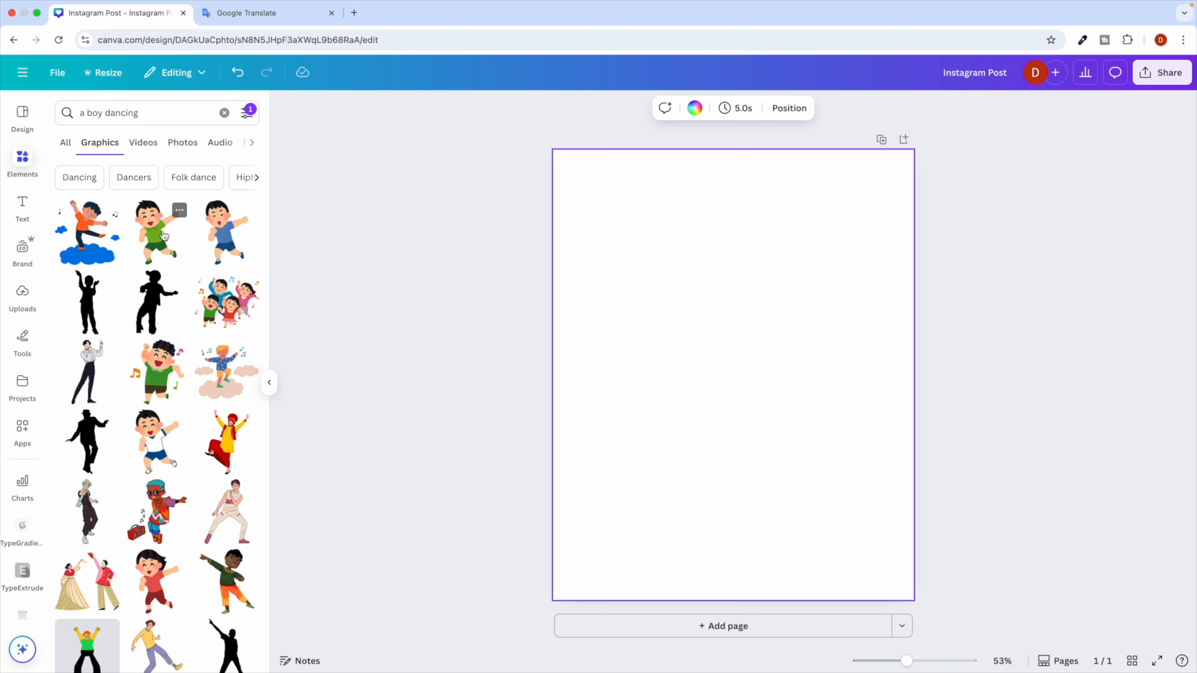
left_click(250, 113)
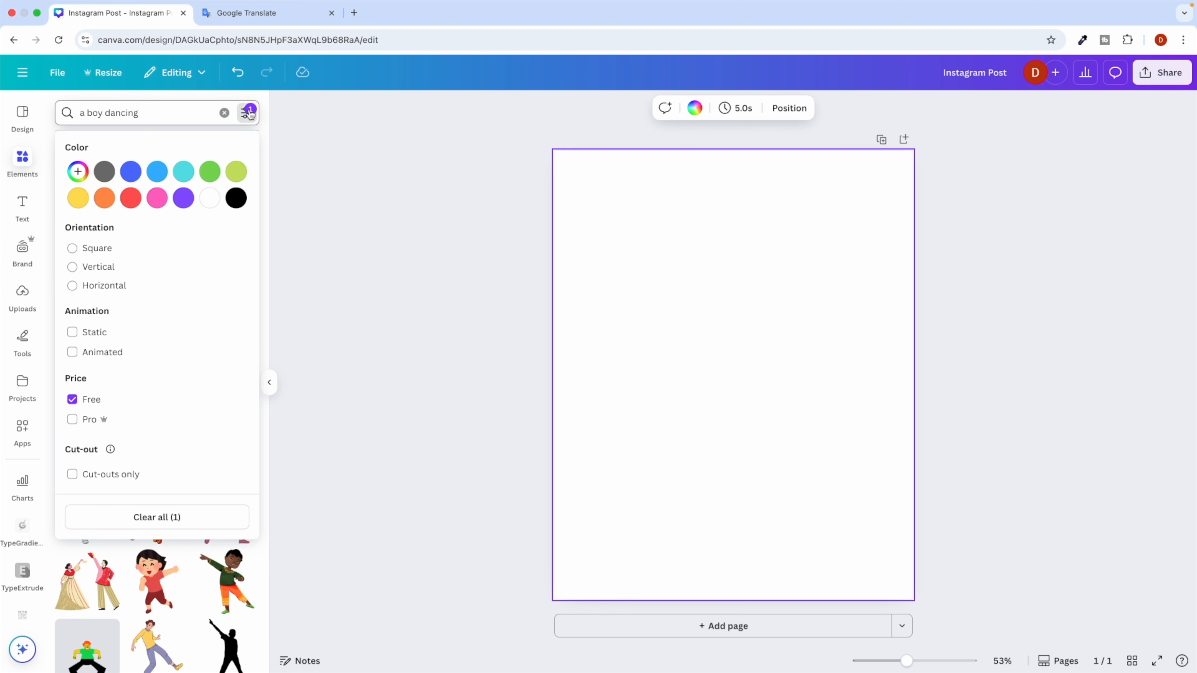
left_click(72, 400)
left_click(247, 113)
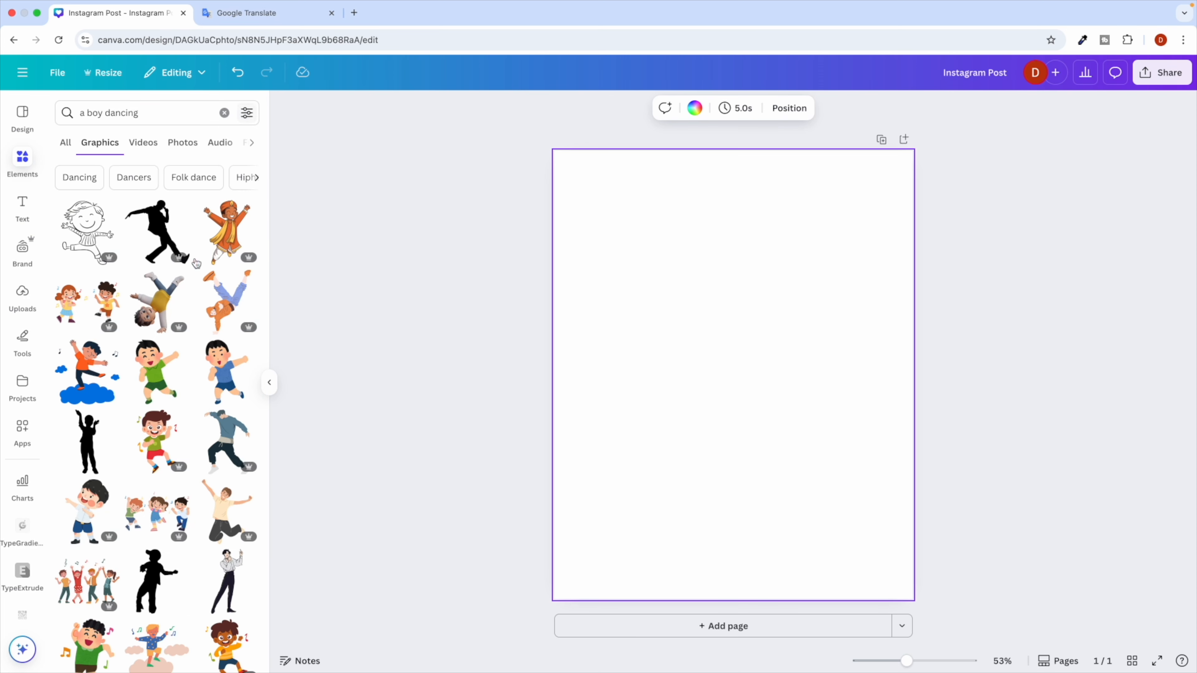
Add the green-shirt dancing boy graphic to the blank page.
scroll(143, 337, "up", 5)
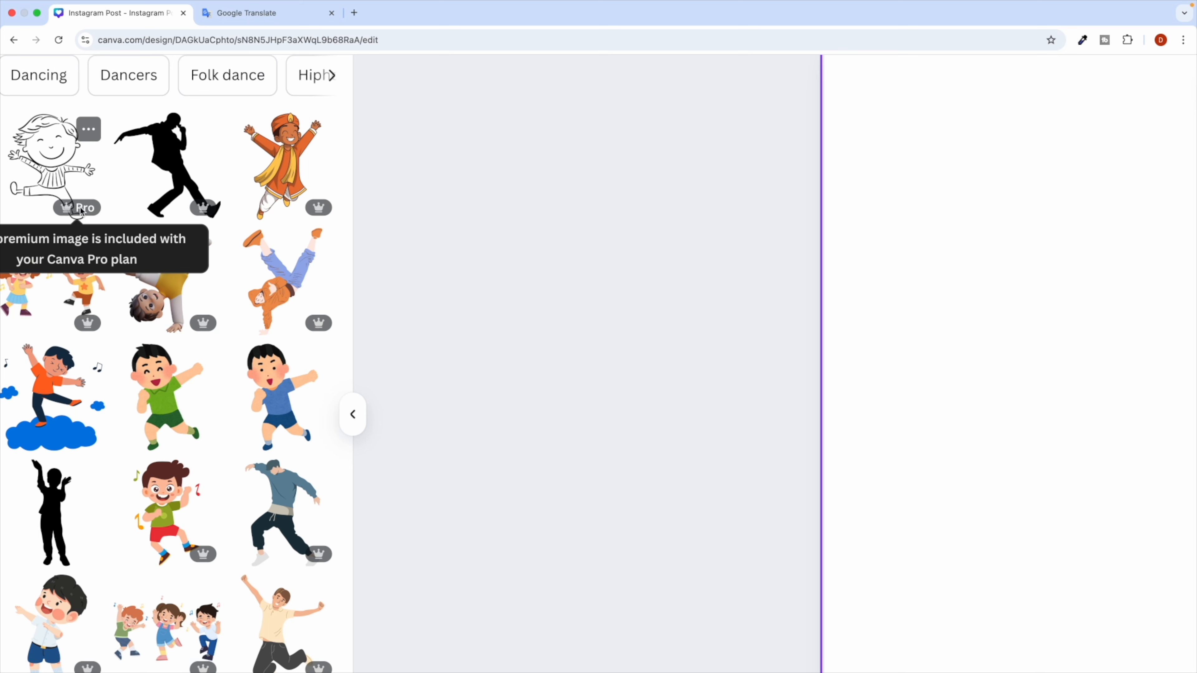
scroll(81, 208, "left", 3)
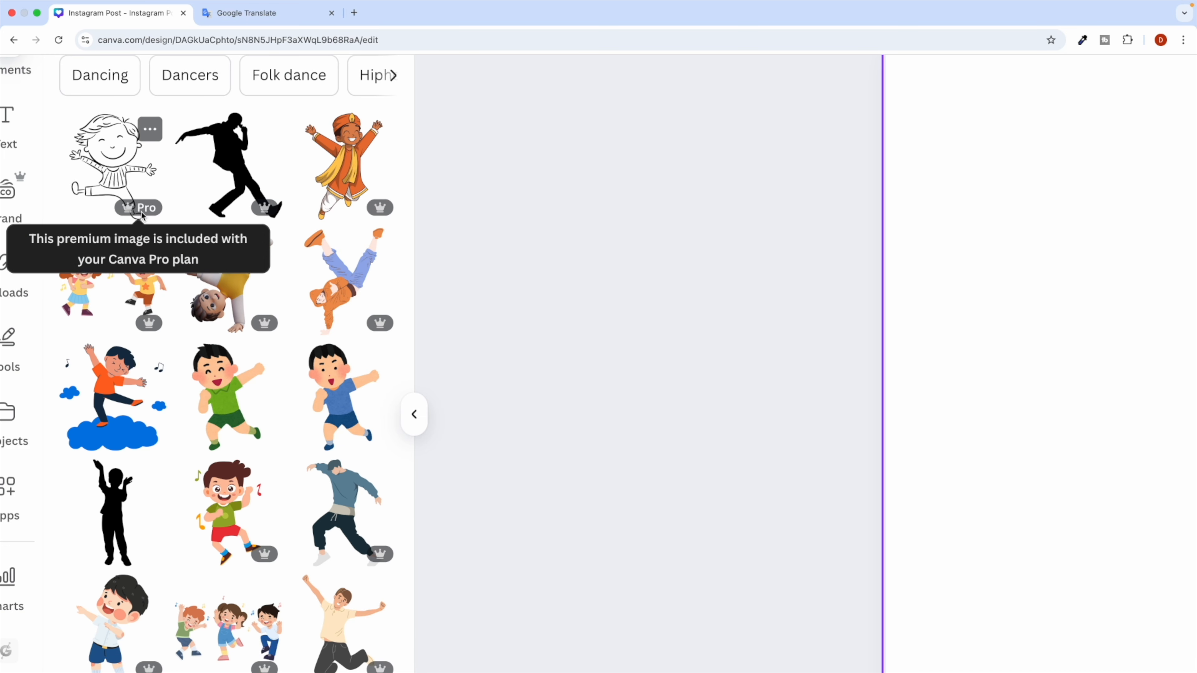
scroll(255, 211, "down", 5)
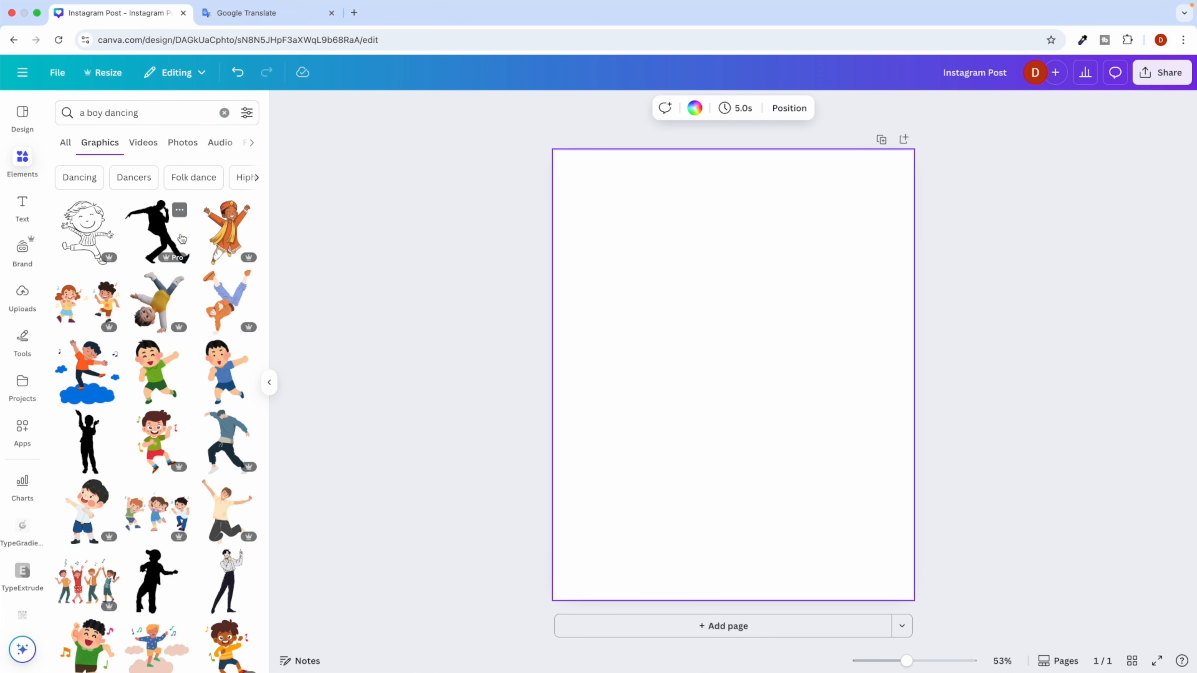
scroll(151, 354, "down", 3)
scroll(143, 379, "up", 3)
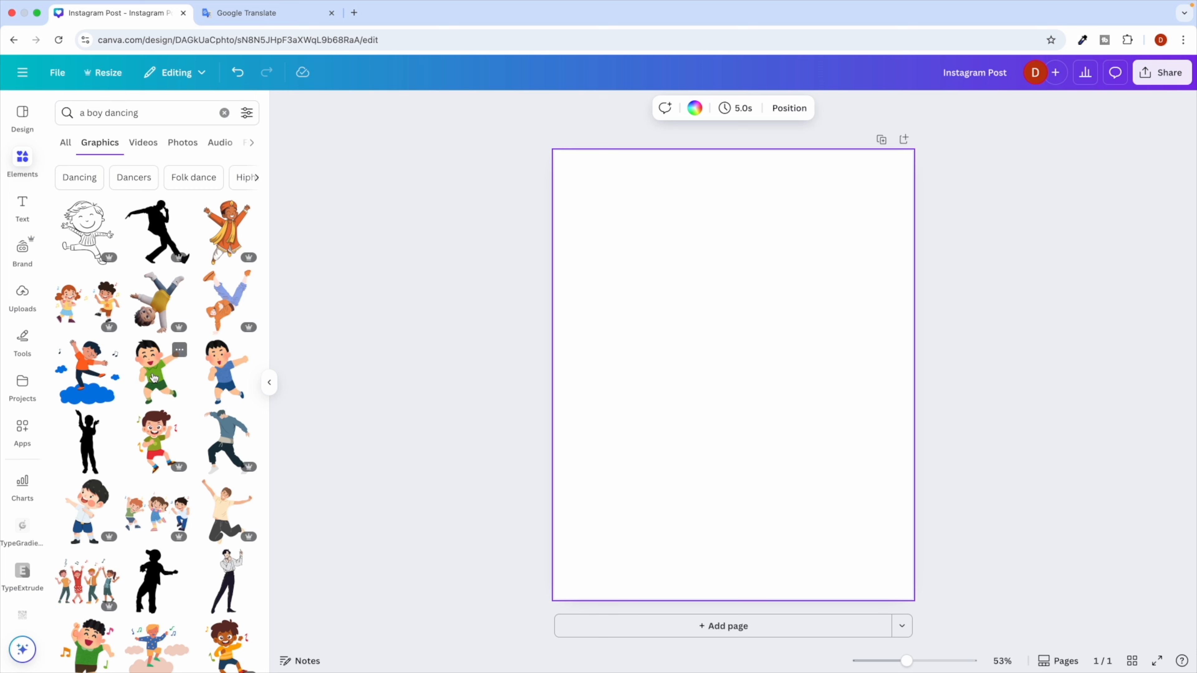
left_click(153, 378)
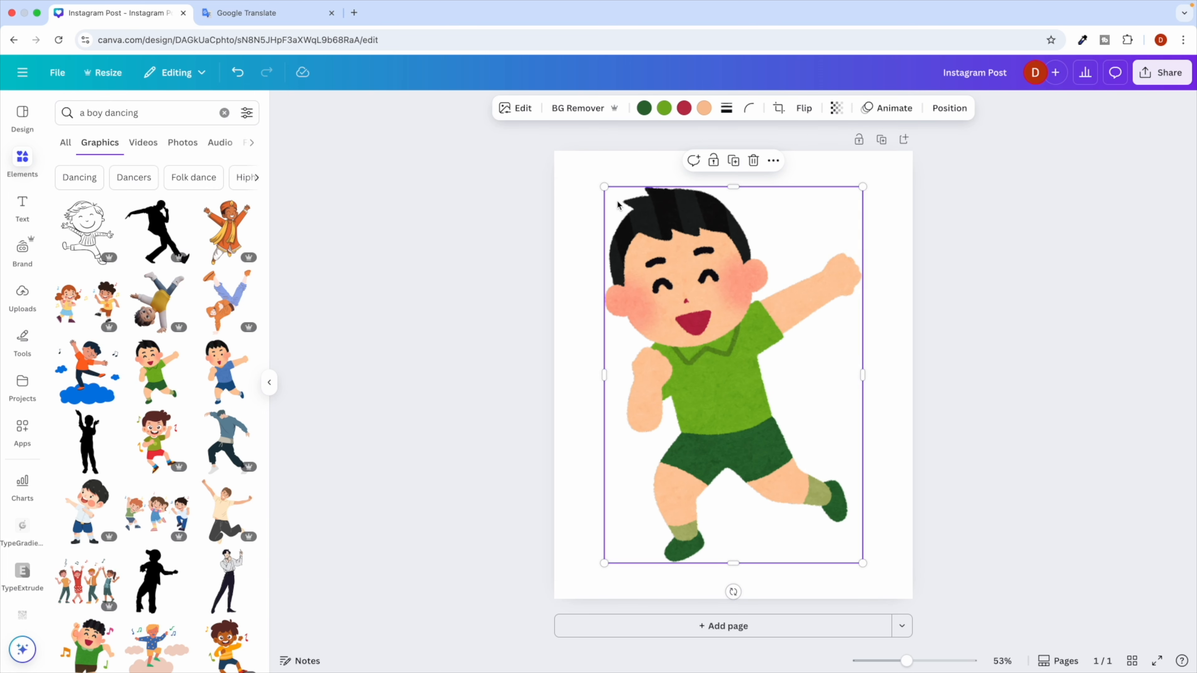
Shrink the dancing boy and recolour his shirt crimson red and his cheeks yellow.
left_click_drag(605, 186, 650, 254)
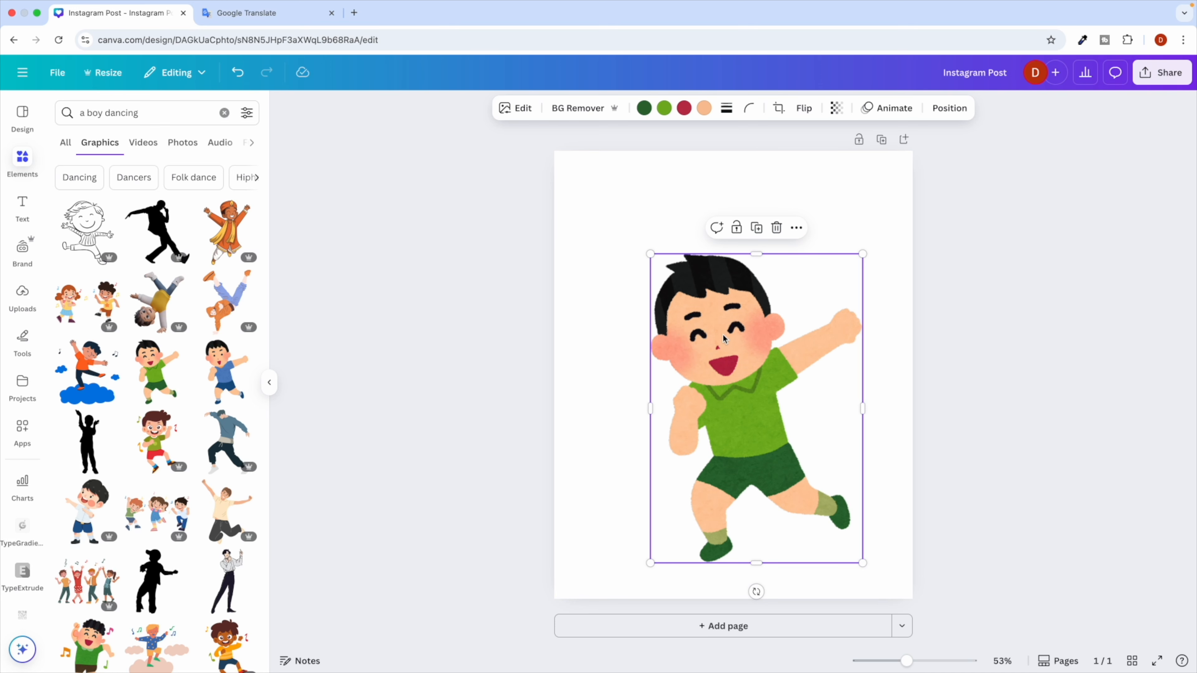
left_click(665, 110)
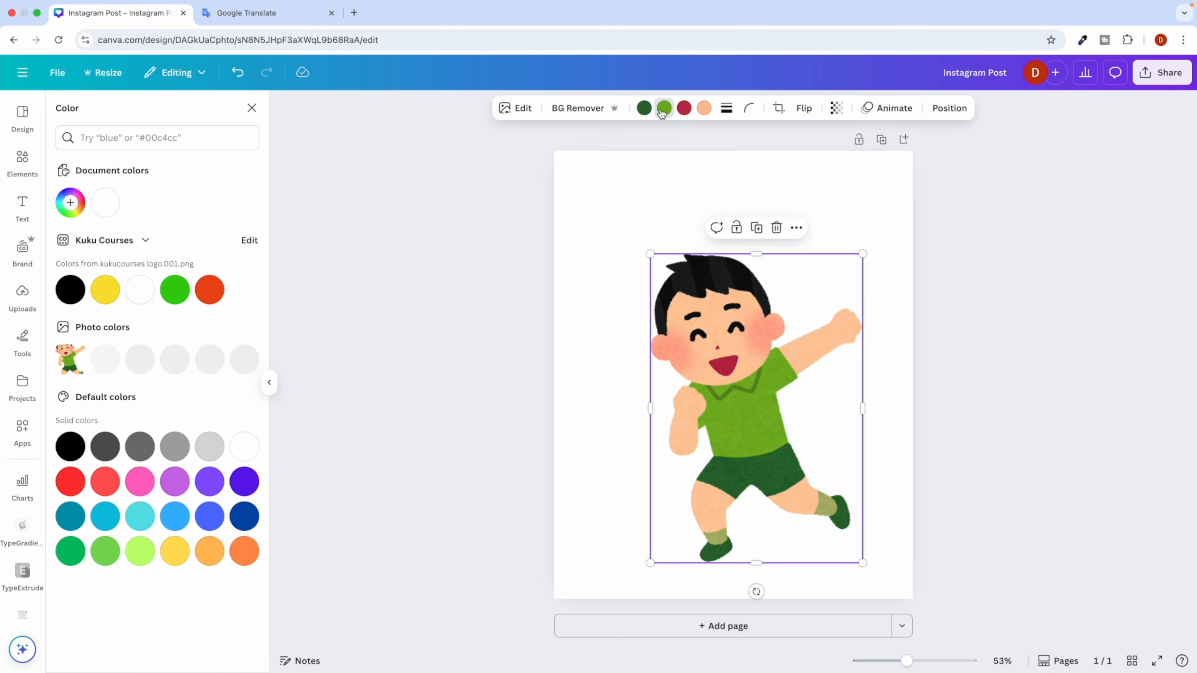
left_click(244, 360)
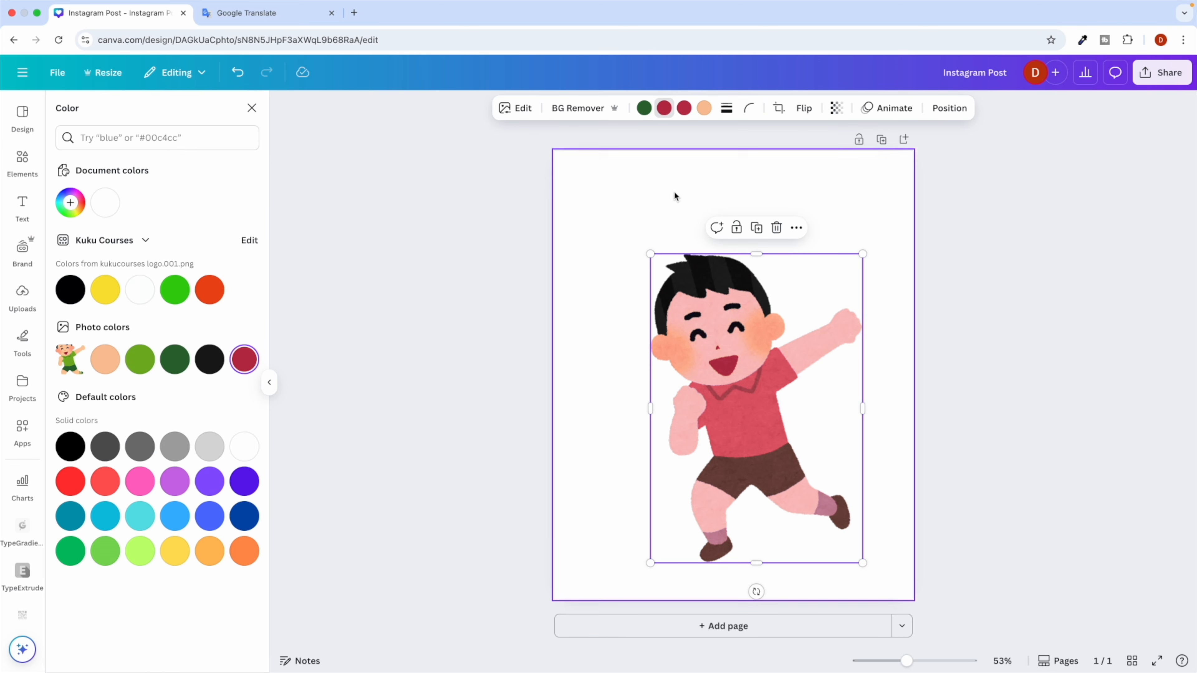
left_click(702, 109)
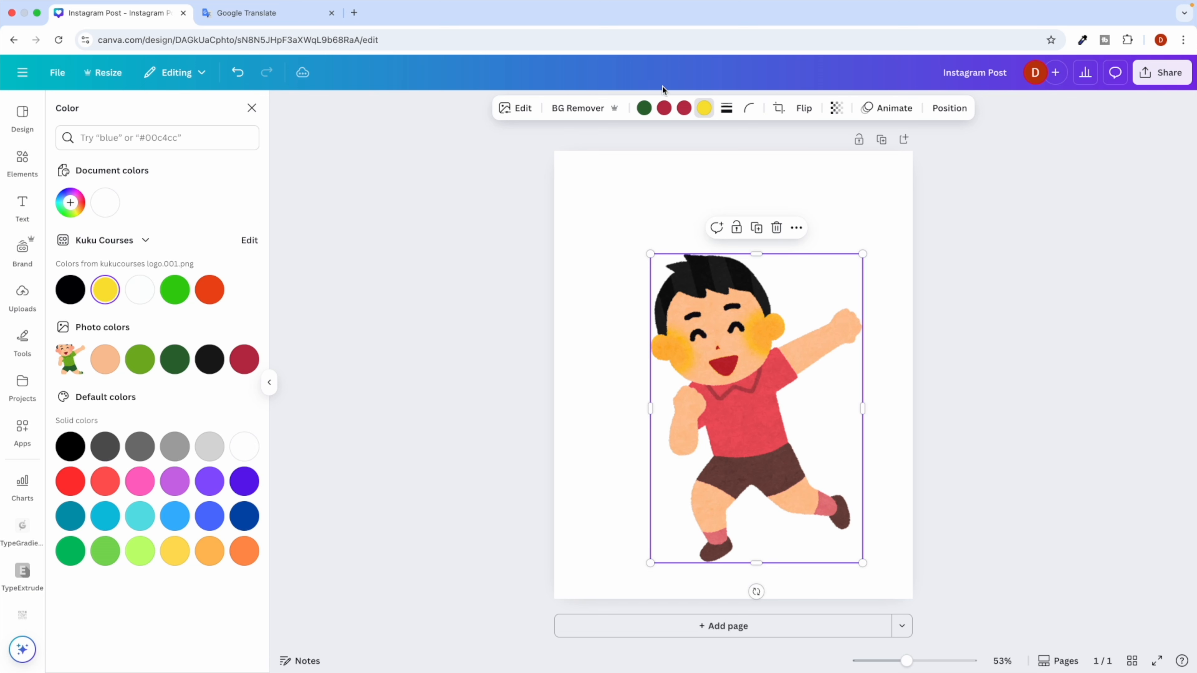
left_click(644, 109)
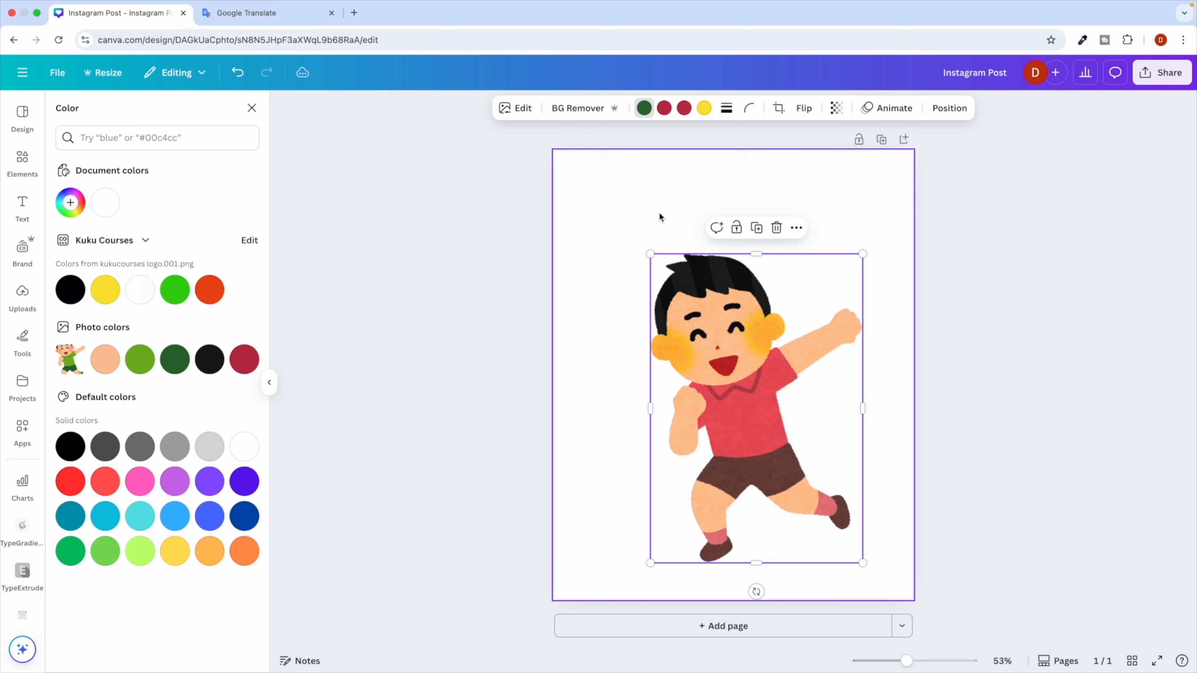
left_click(252, 108)
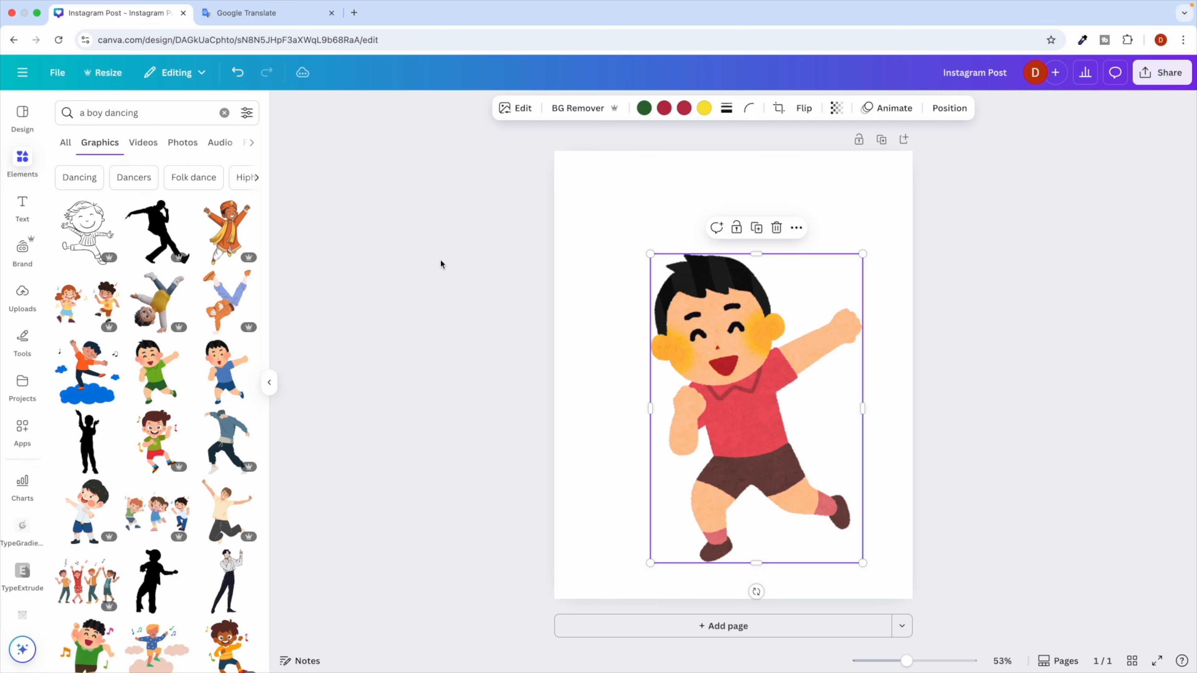
Switch the search results to dancing-boy videos.
scroll(111, 412, "down", 4)
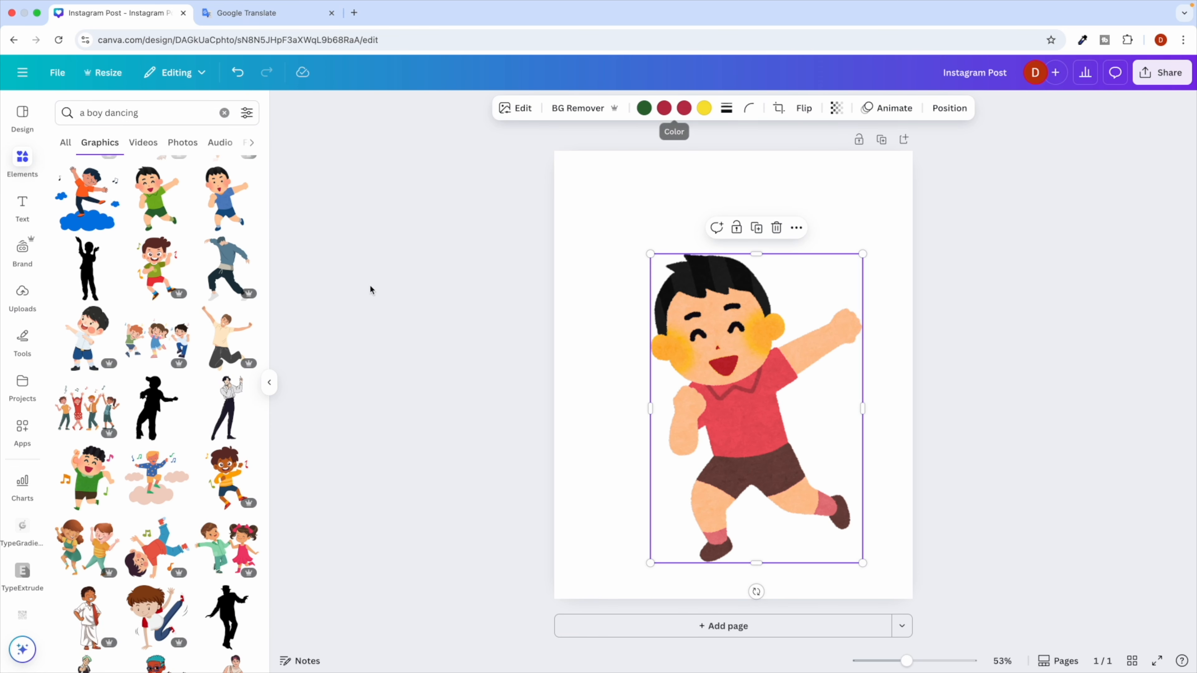
scroll(188, 474, "down", 1)
scroll(188, 474, "down", 5)
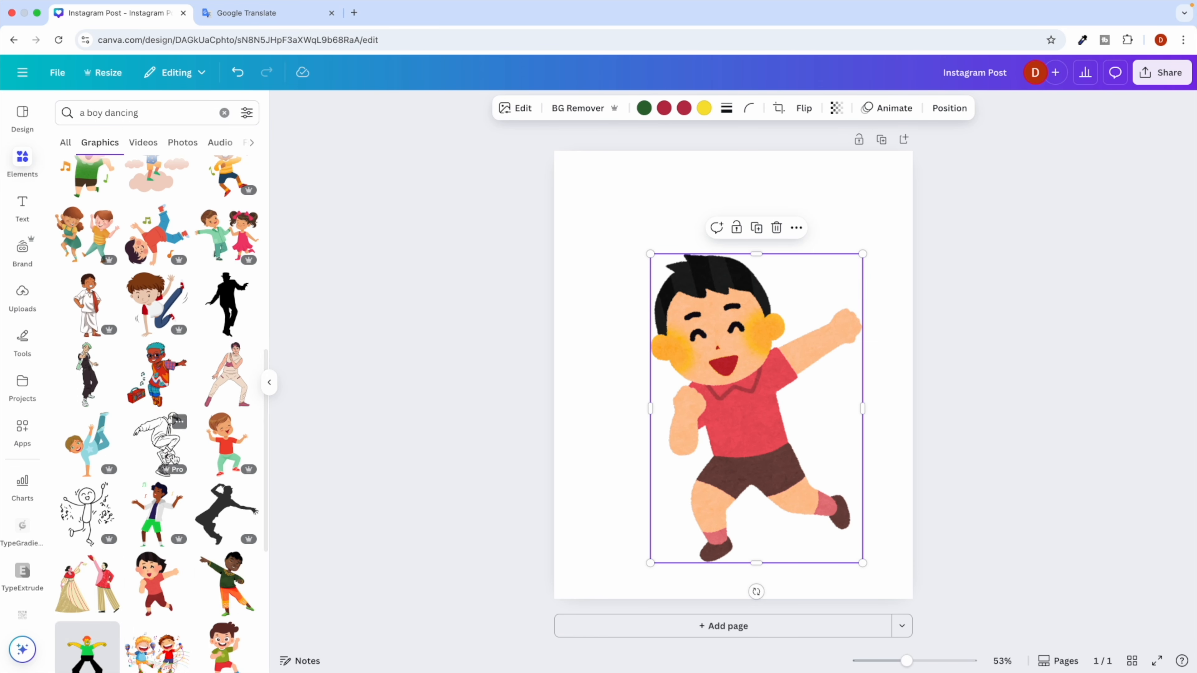
scroll(151, 395, "up", 8)
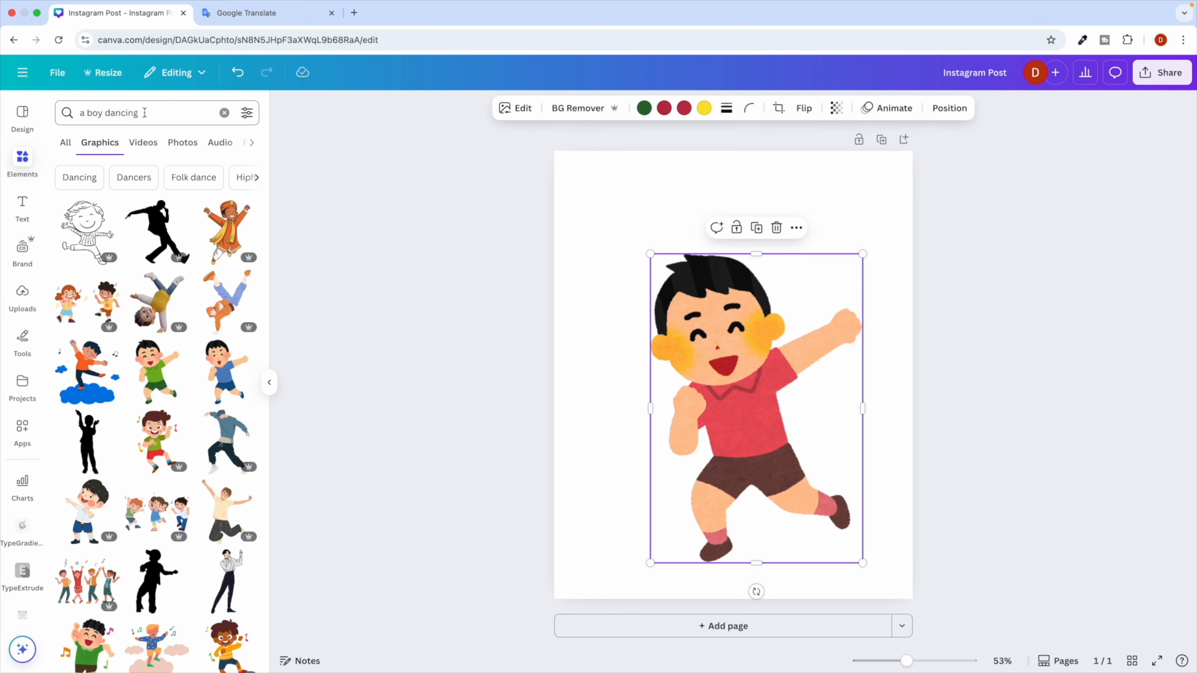
left_click(149, 144)
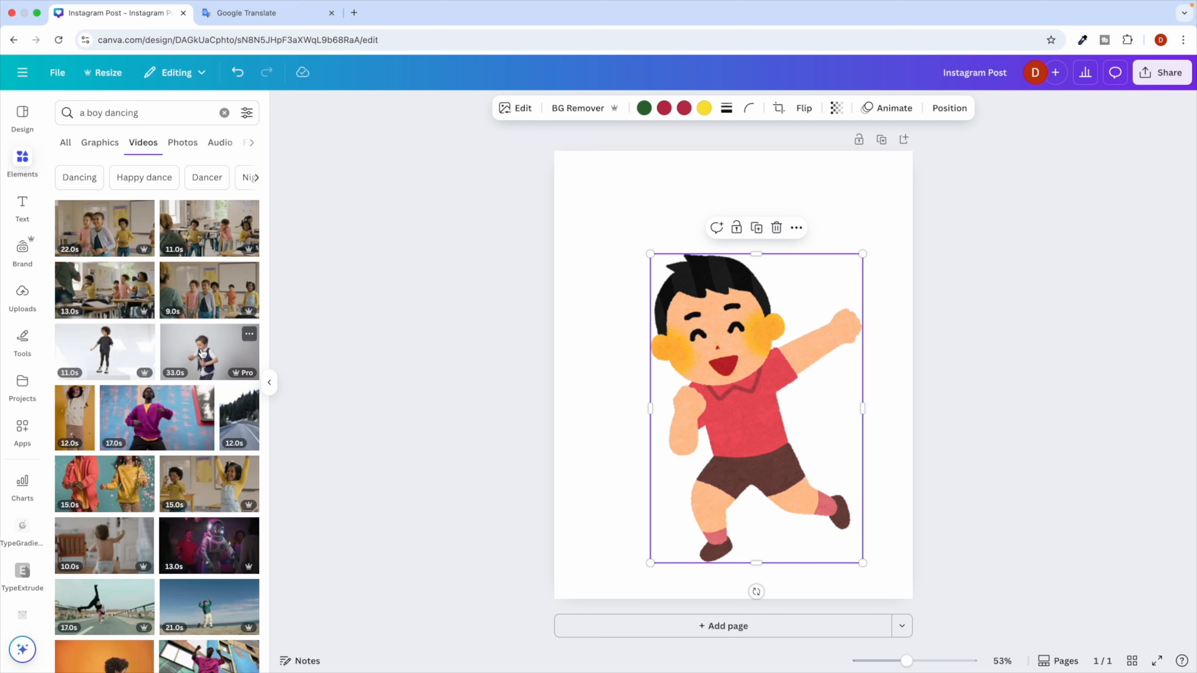
Add the 33-second dancing boy video at the top and move the cartoon boy down-left.
left_click(202, 353)
left_click_drag(692, 370, 677, 281)
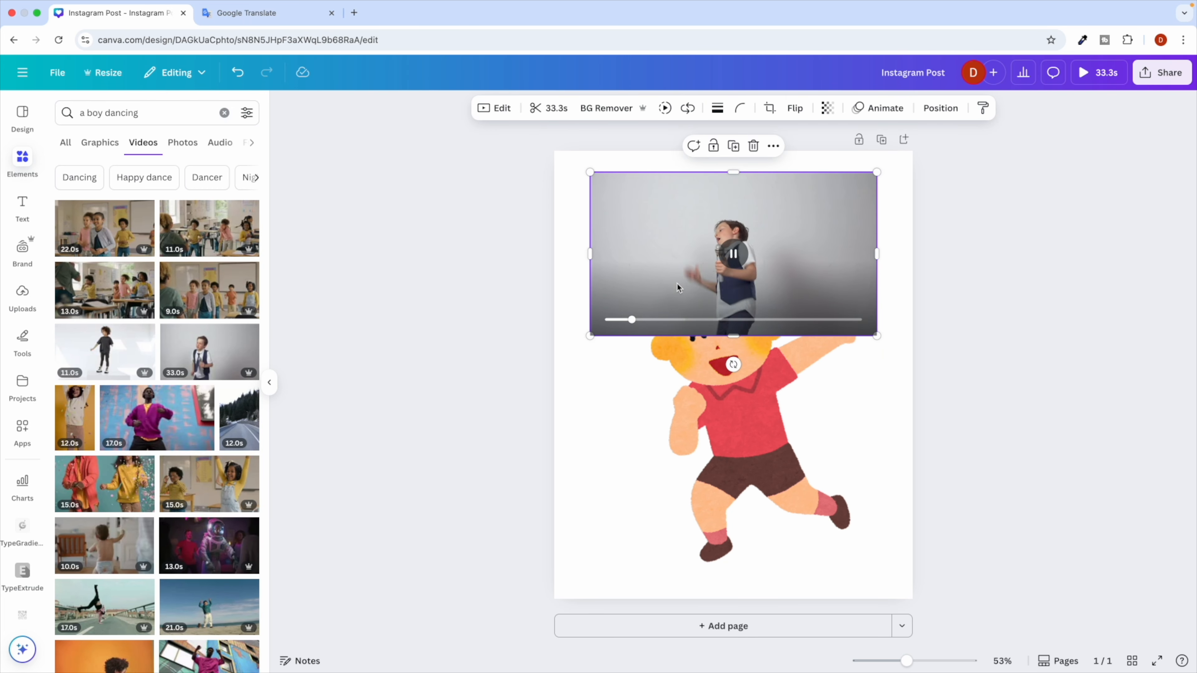
left_click(712, 457)
left_click_drag(710, 461, 666, 506)
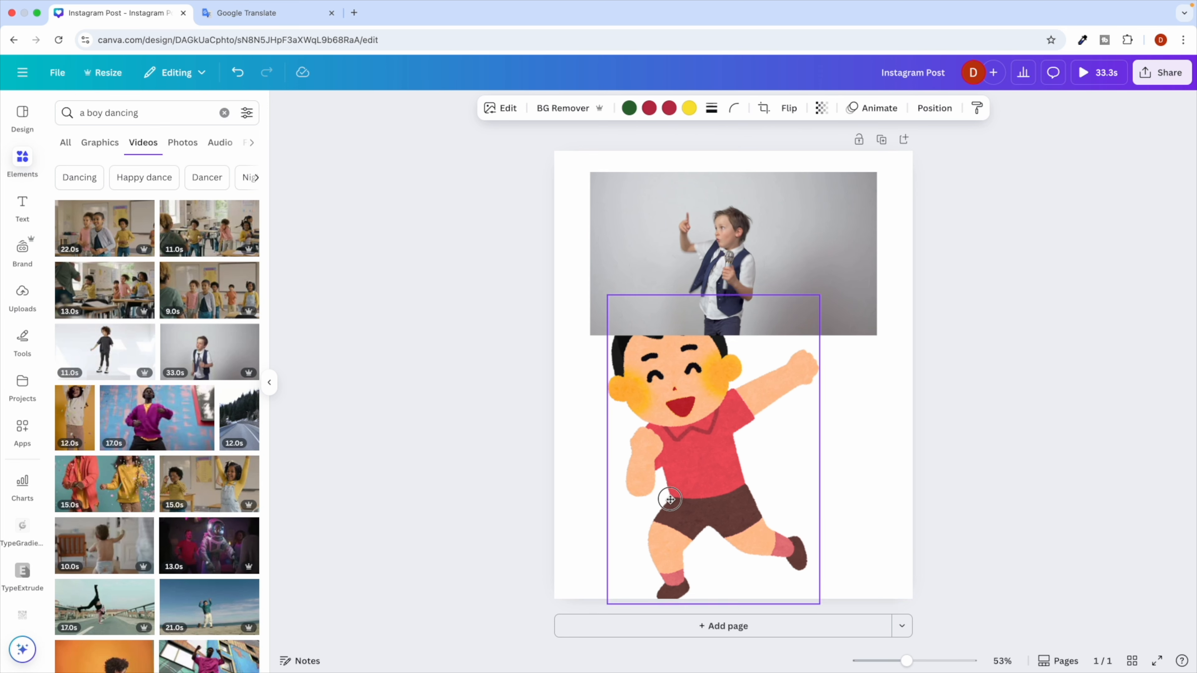
Add the green-shirt breakdancing photo at lower right, shrinking the cartoon boy and video around it.
left_click(184, 142)
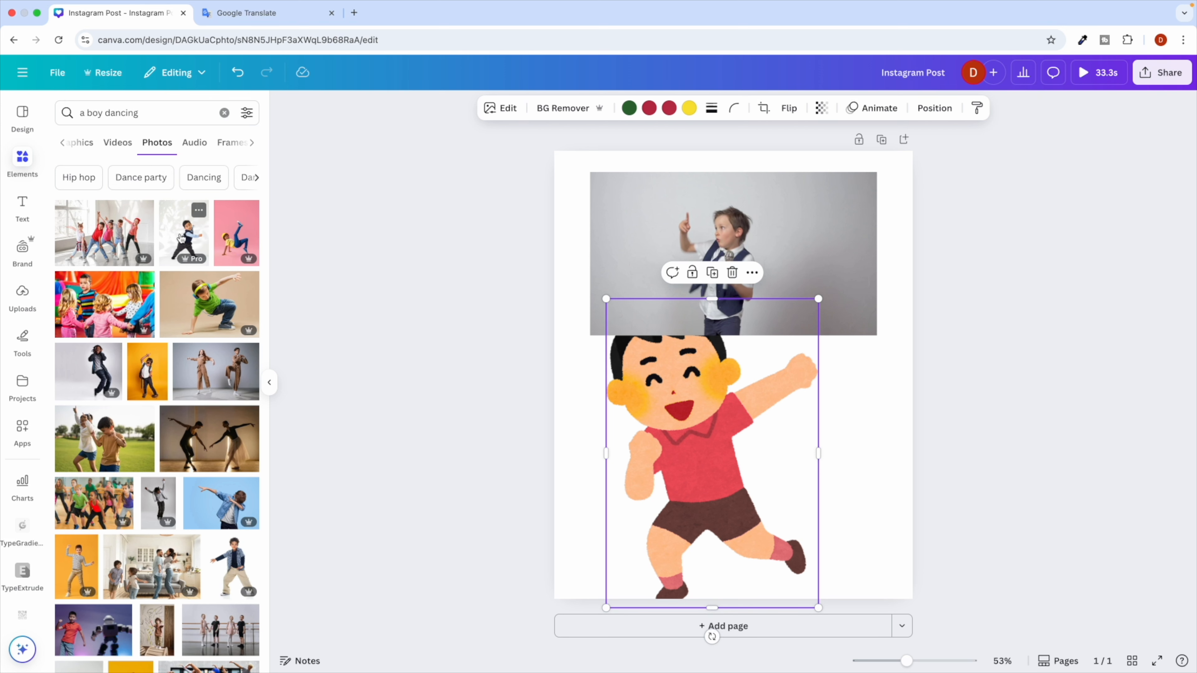
left_click(213, 323)
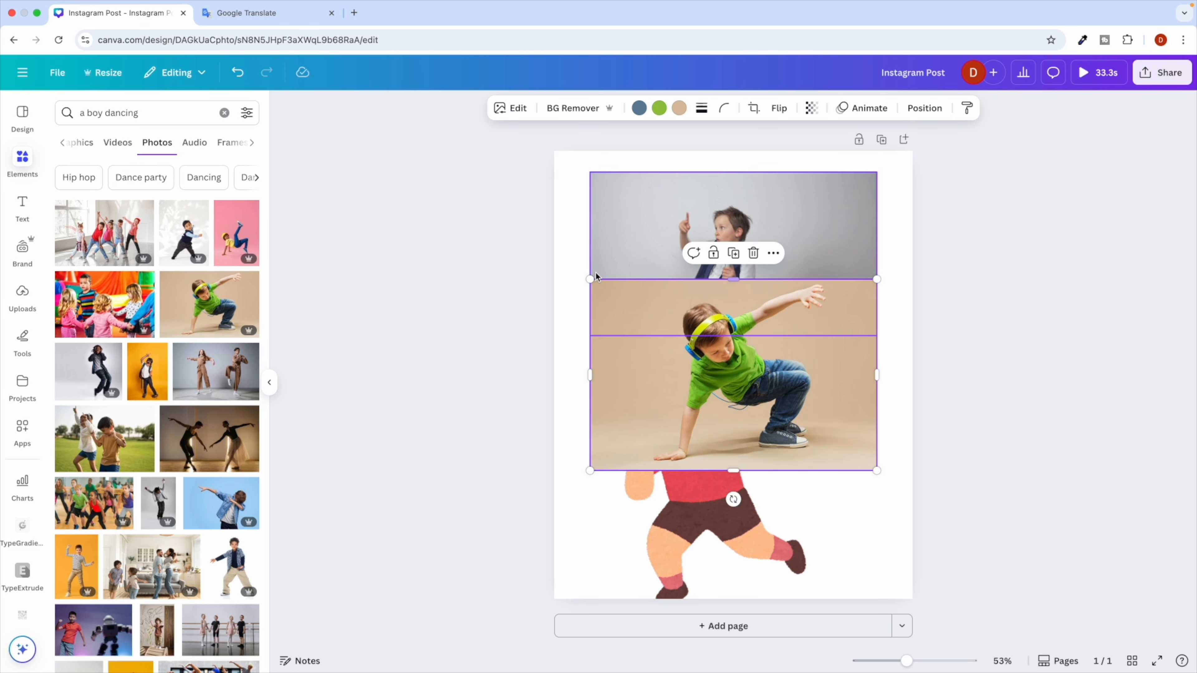
left_click_drag(591, 277, 735, 399)
left_click(761, 393)
left_click_drag(791, 307, 680, 467)
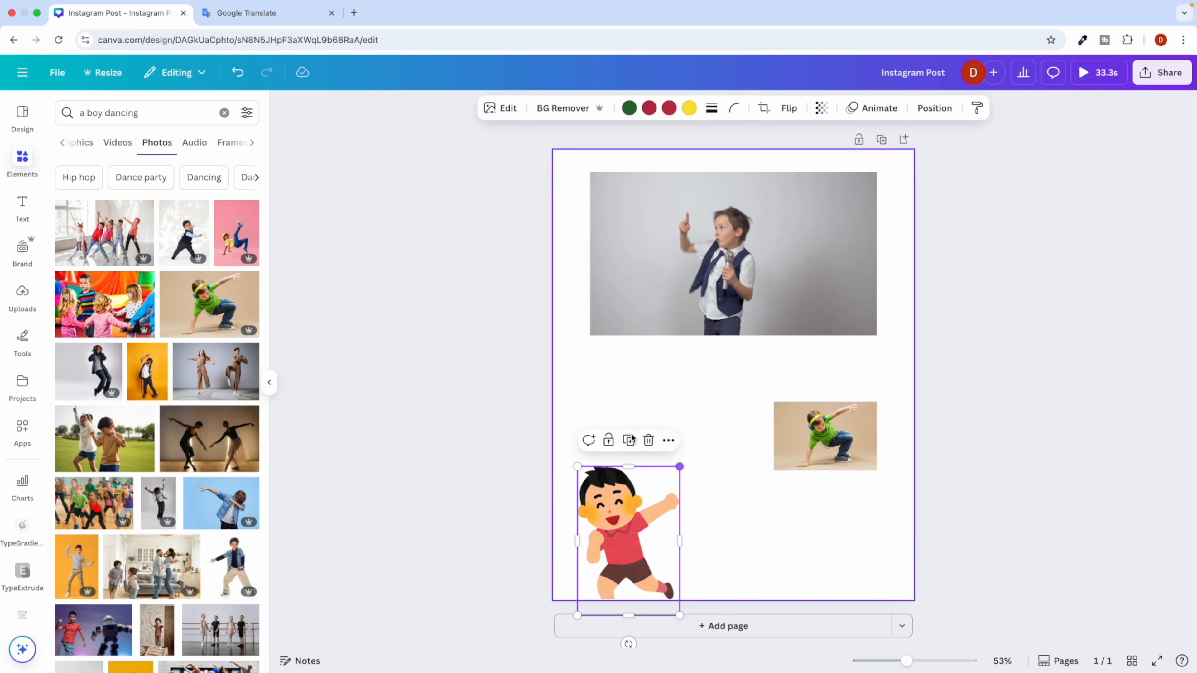
left_click_drag(713, 272, 700, 296)
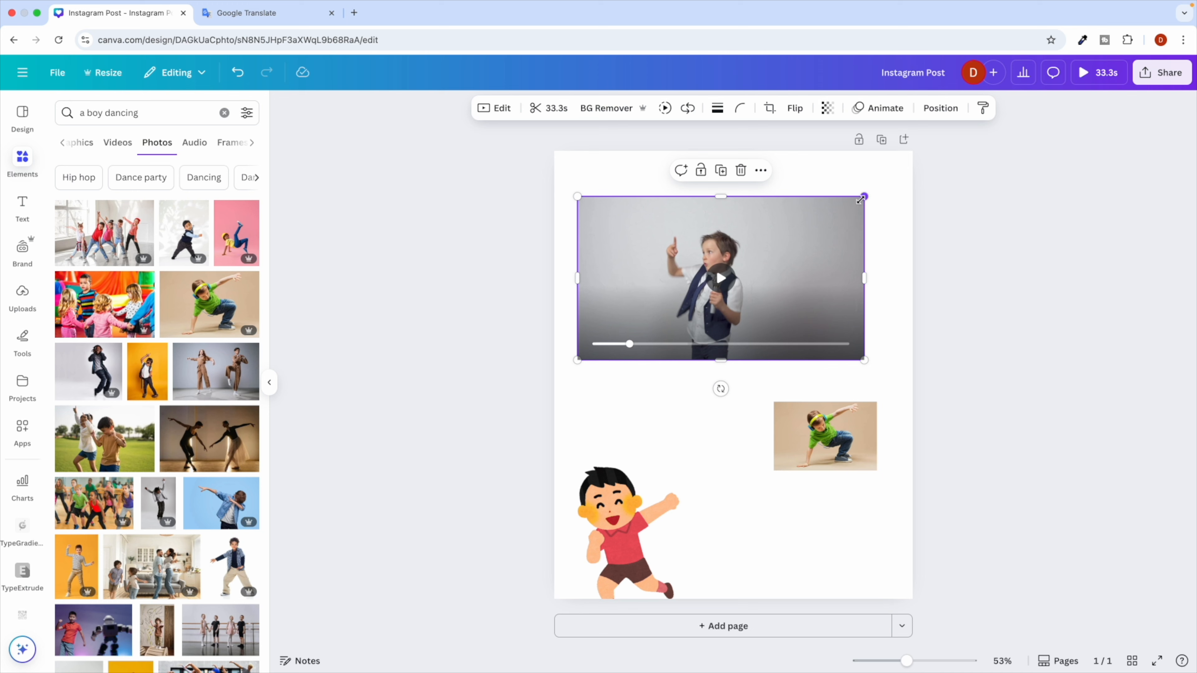
left_click_drag(861, 199, 810, 229)
left_click(627, 528)
left_click_drag(626, 528, 632, 502)
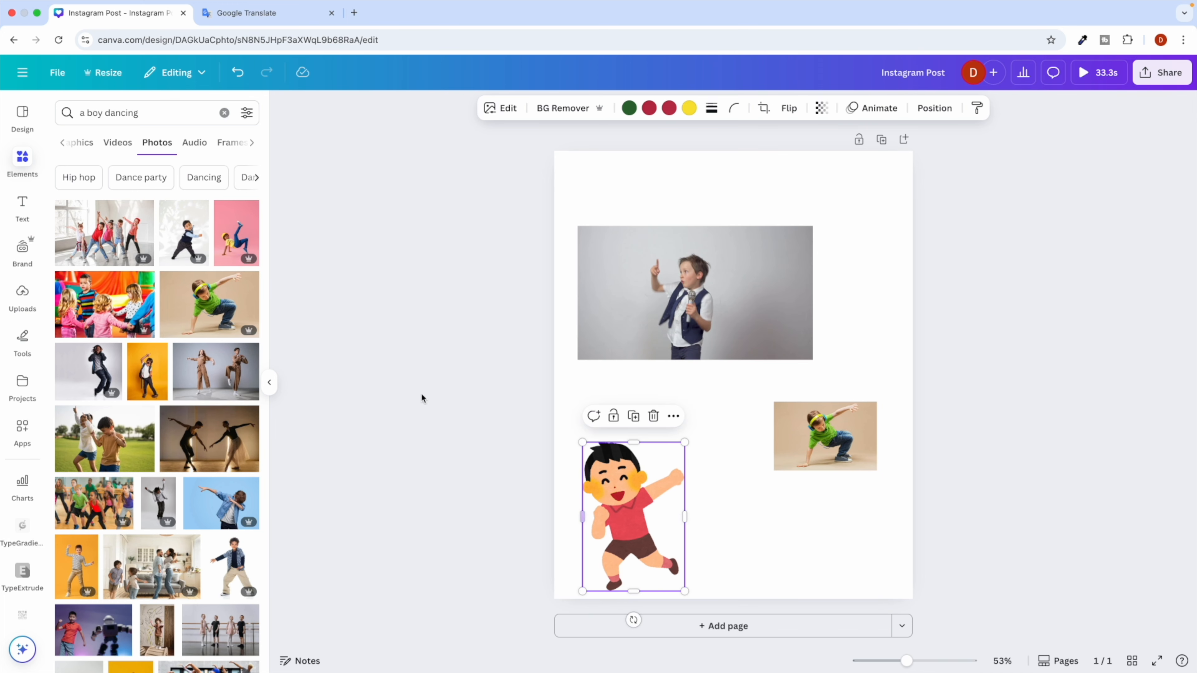
left_click(225, 113)
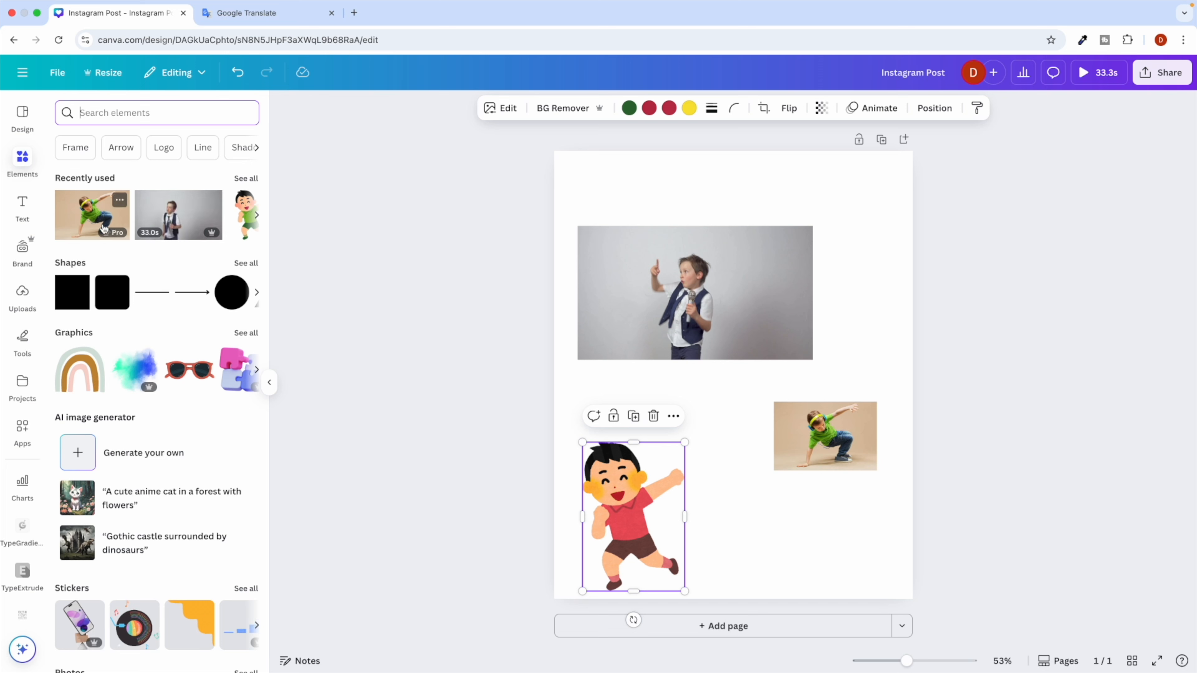
Add an orange pill shape to the page from the Shapes list.
left_click(246, 179)
left_click(62, 108)
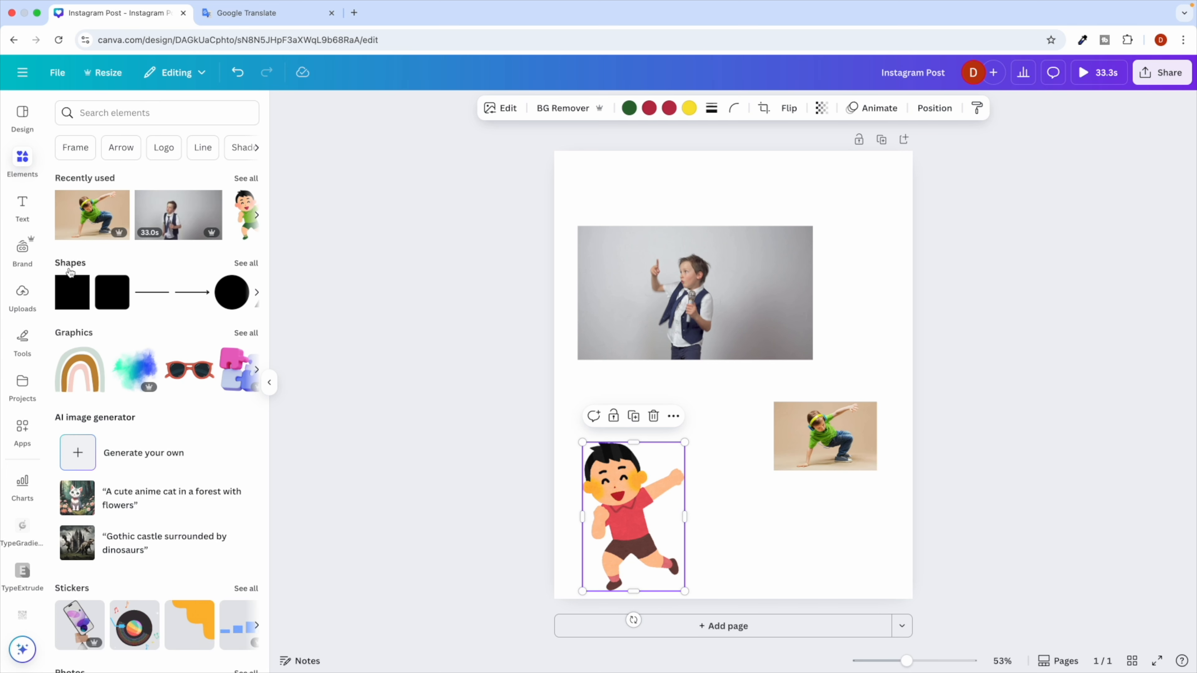
left_click(69, 272)
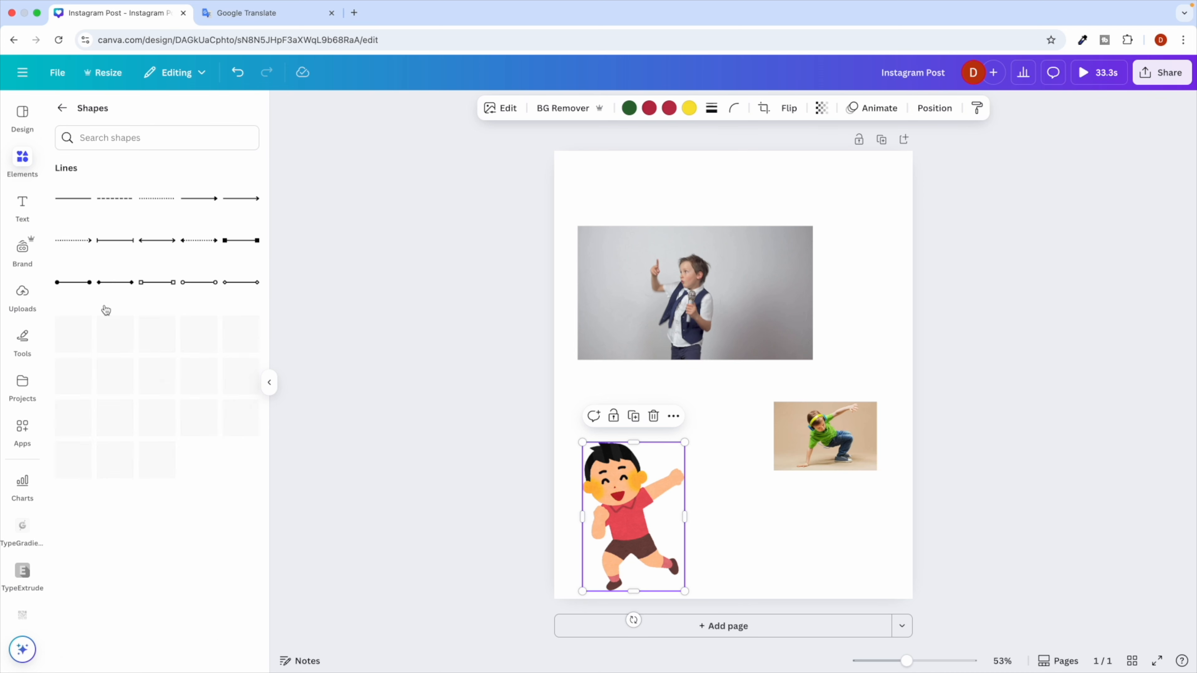
scroll(106, 309, "down", 2)
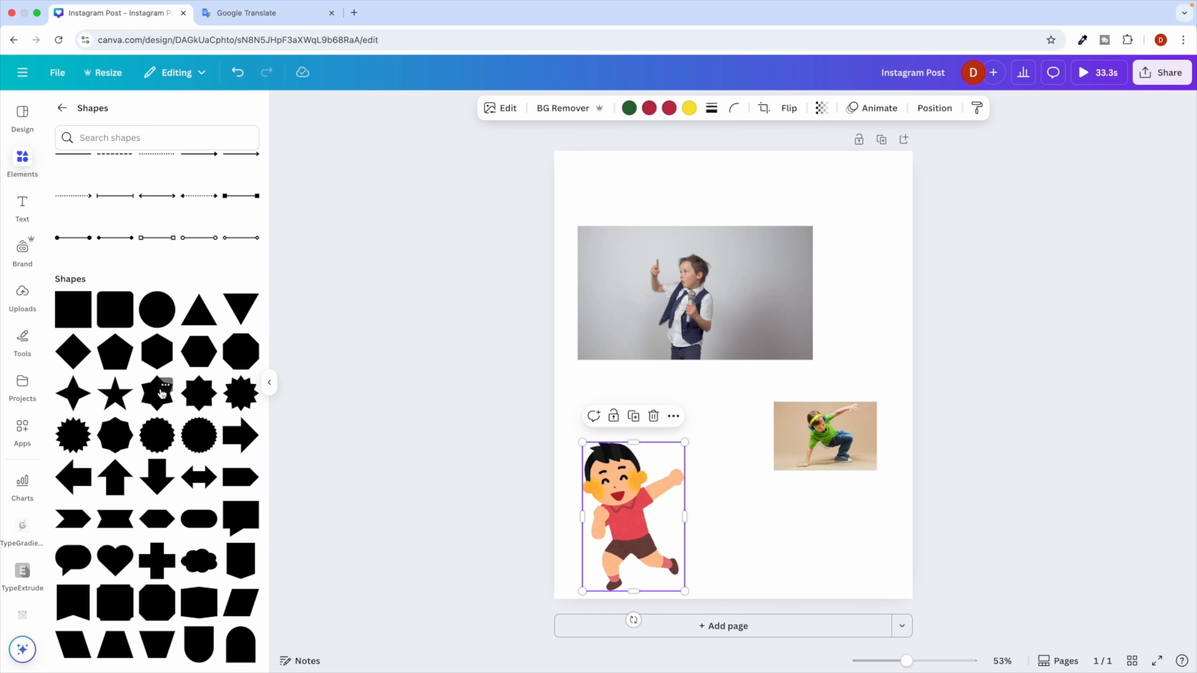
left_click(198, 525)
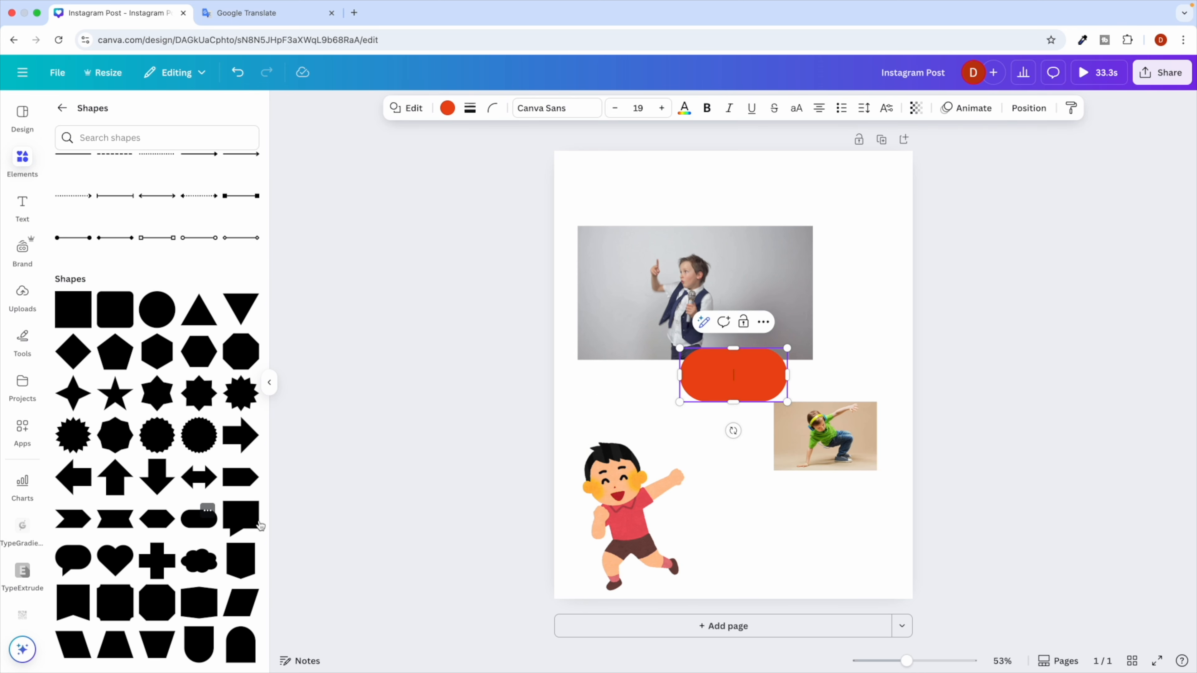
left_click(646, 397)
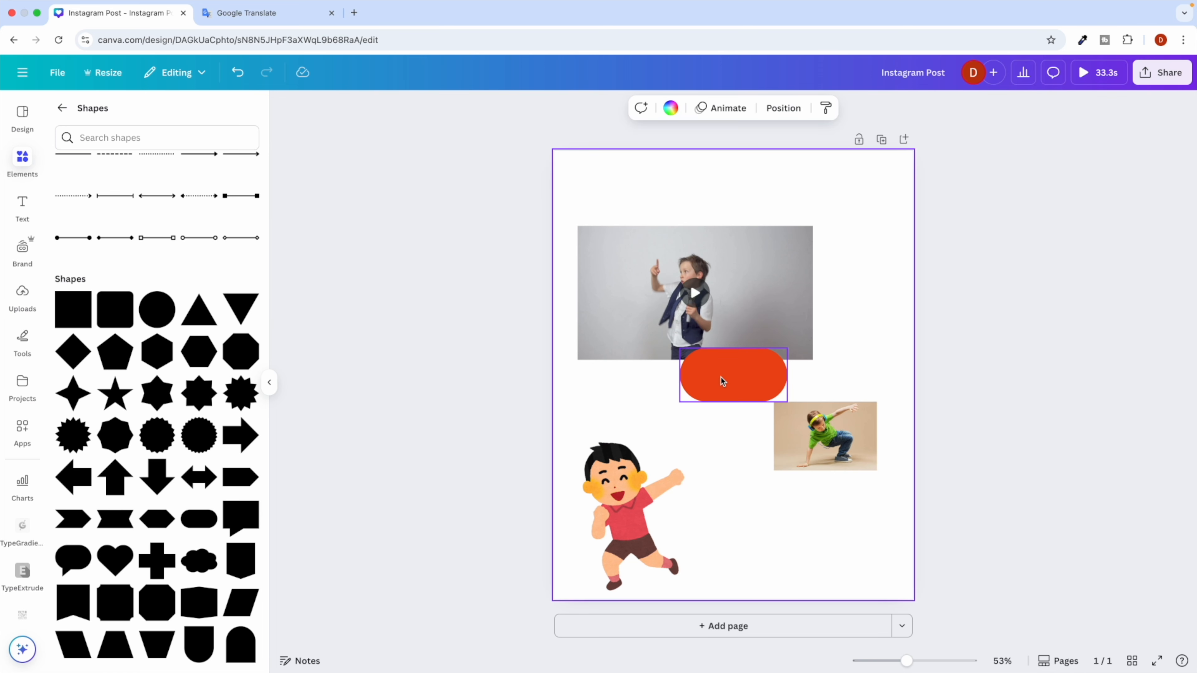
left_click(723, 381)
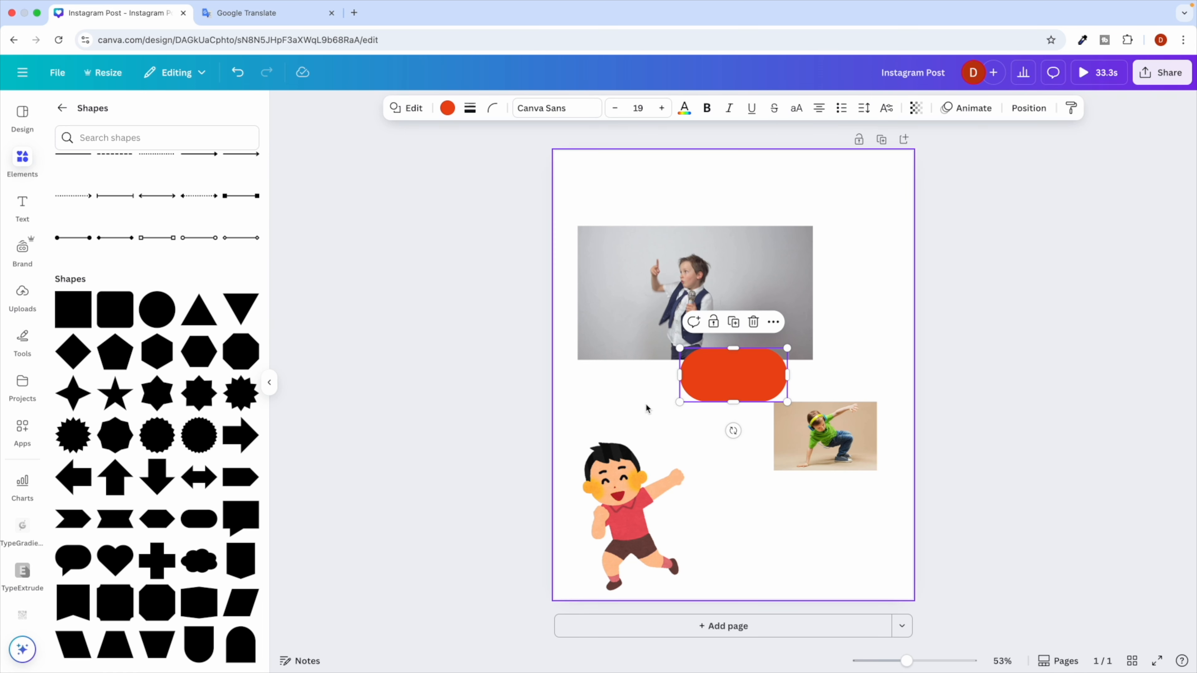
Move the cartoon boy to the page's top-right corner.
left_click(61, 108)
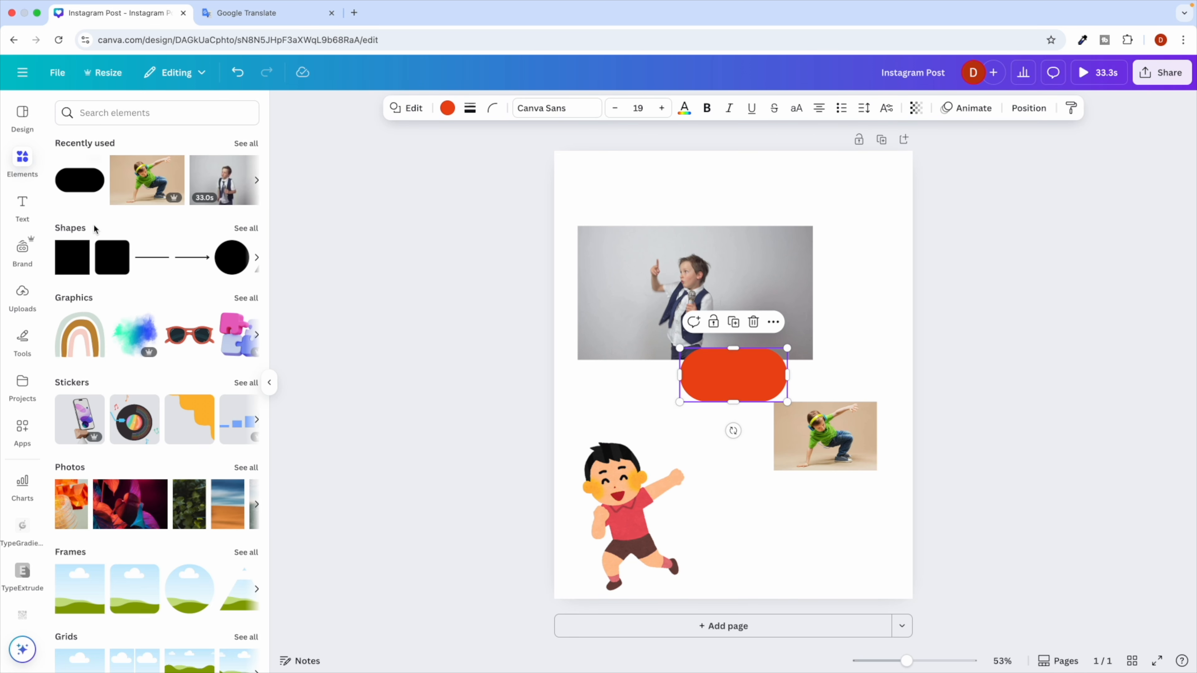
left_click(246, 298)
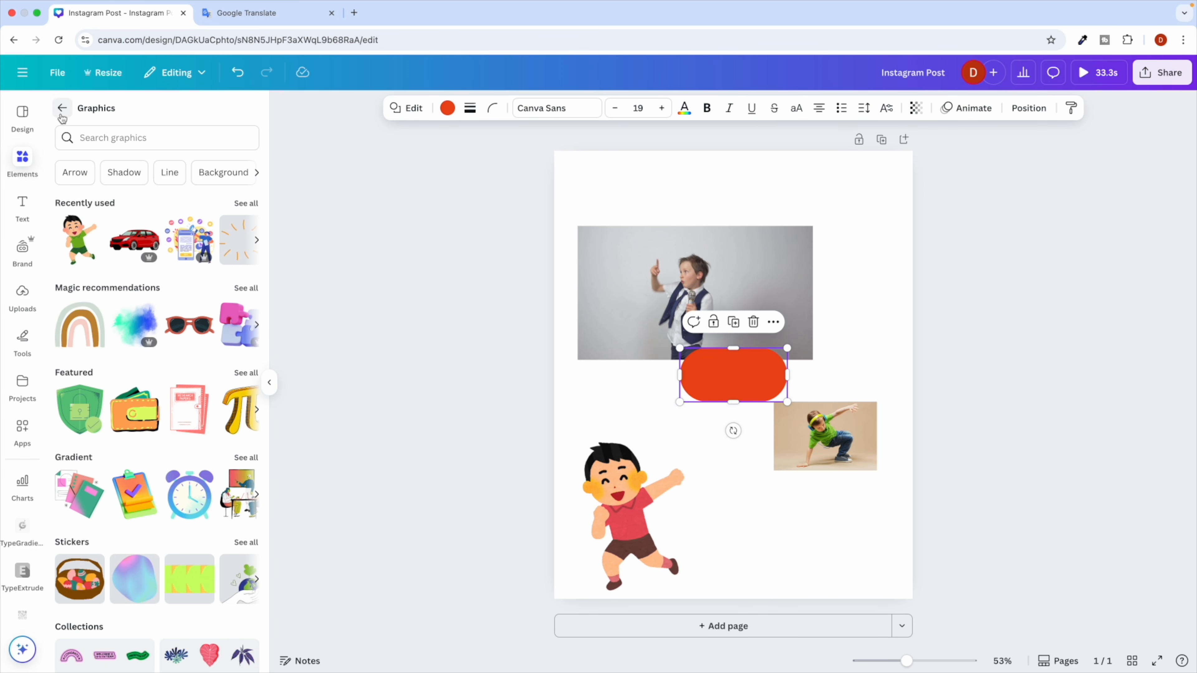
left_click(62, 107)
scroll(141, 293, "down", 5)
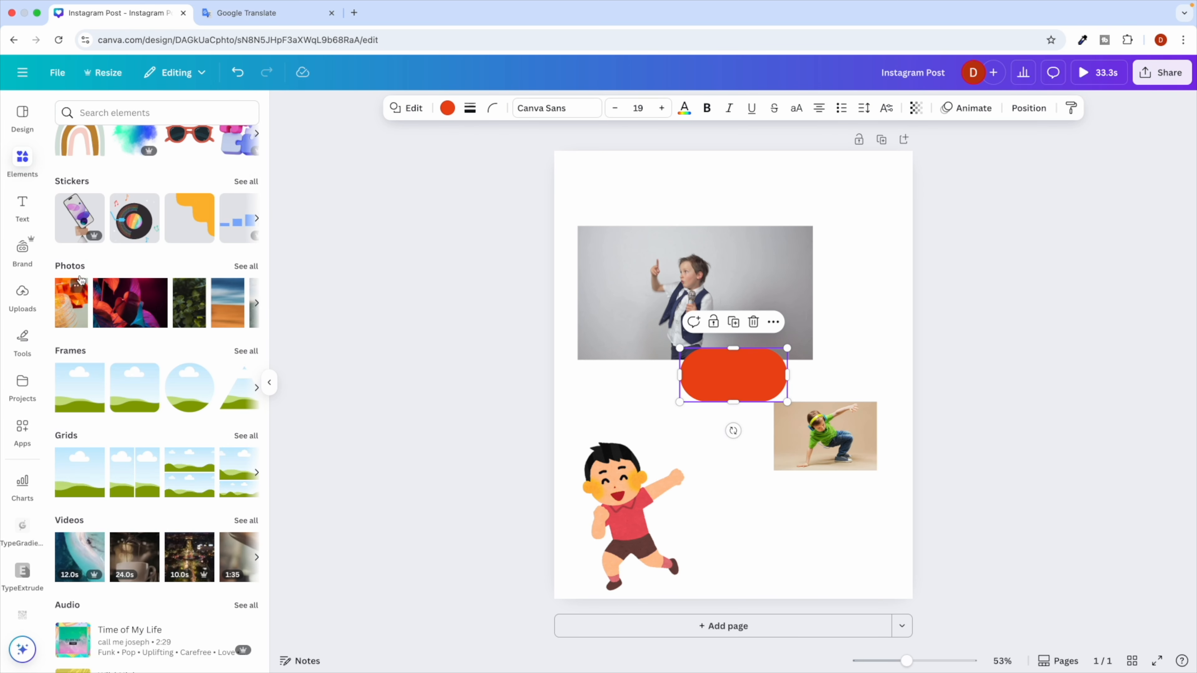
left_click_drag(614, 456, 842, 182)
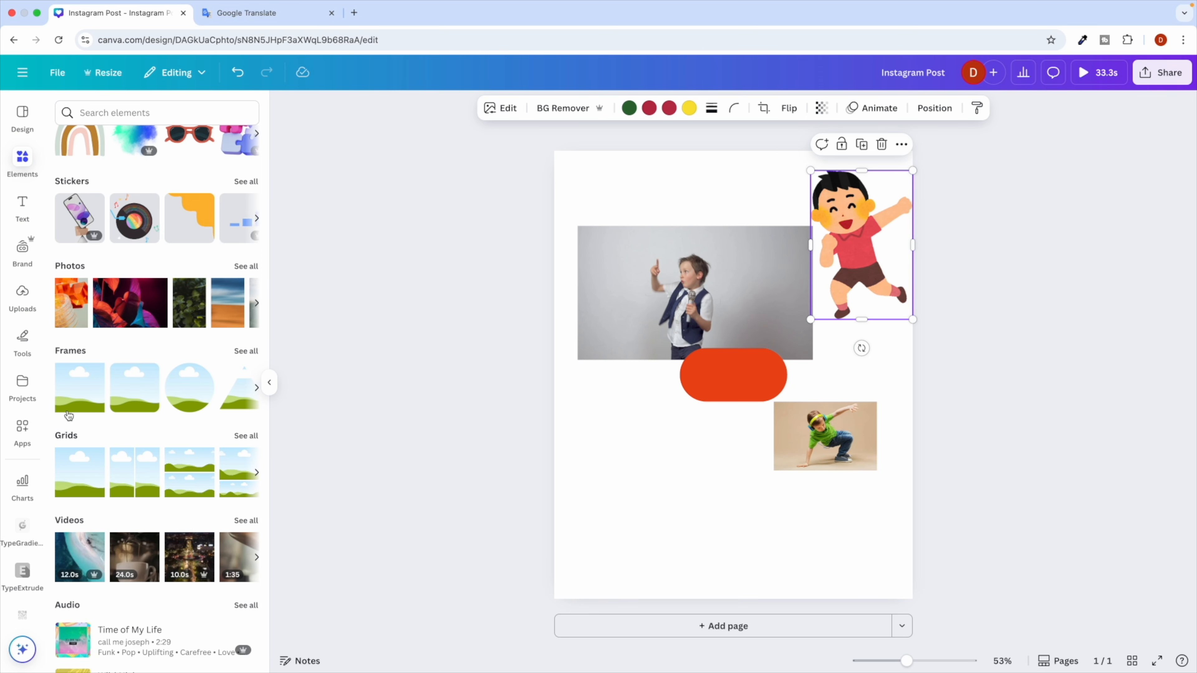
Browse the full list of frames.
left_click(245, 351)
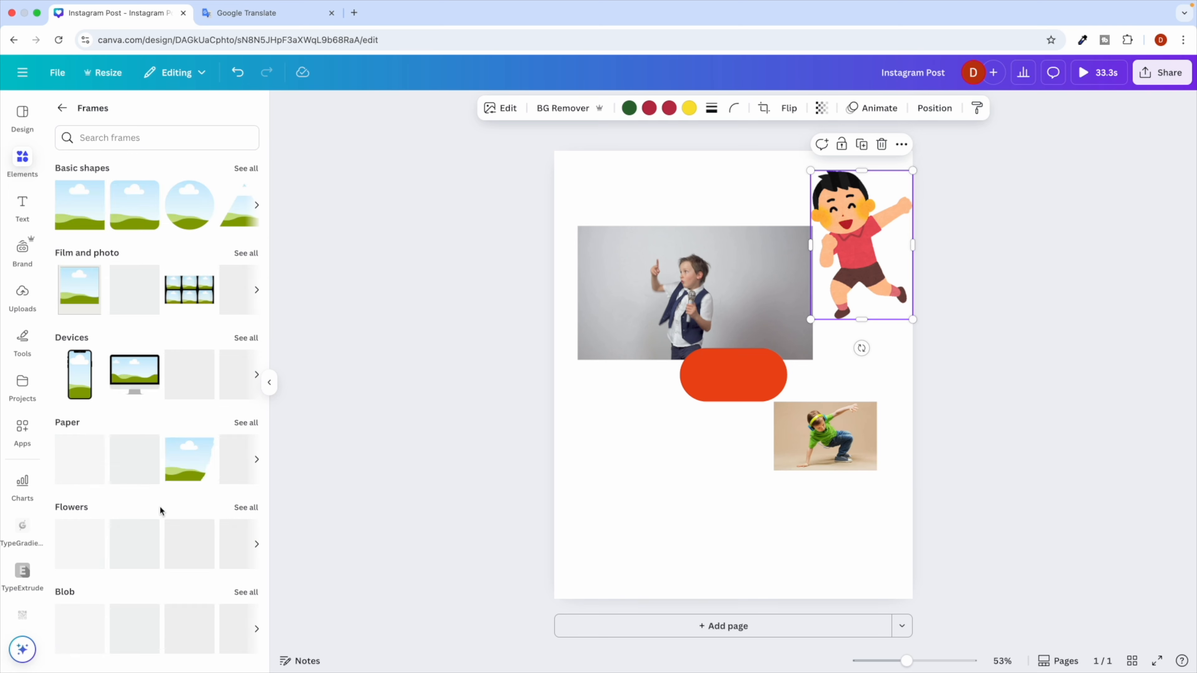
scroll(162, 516, "down", 10)
scroll(172, 499, "up", 10)
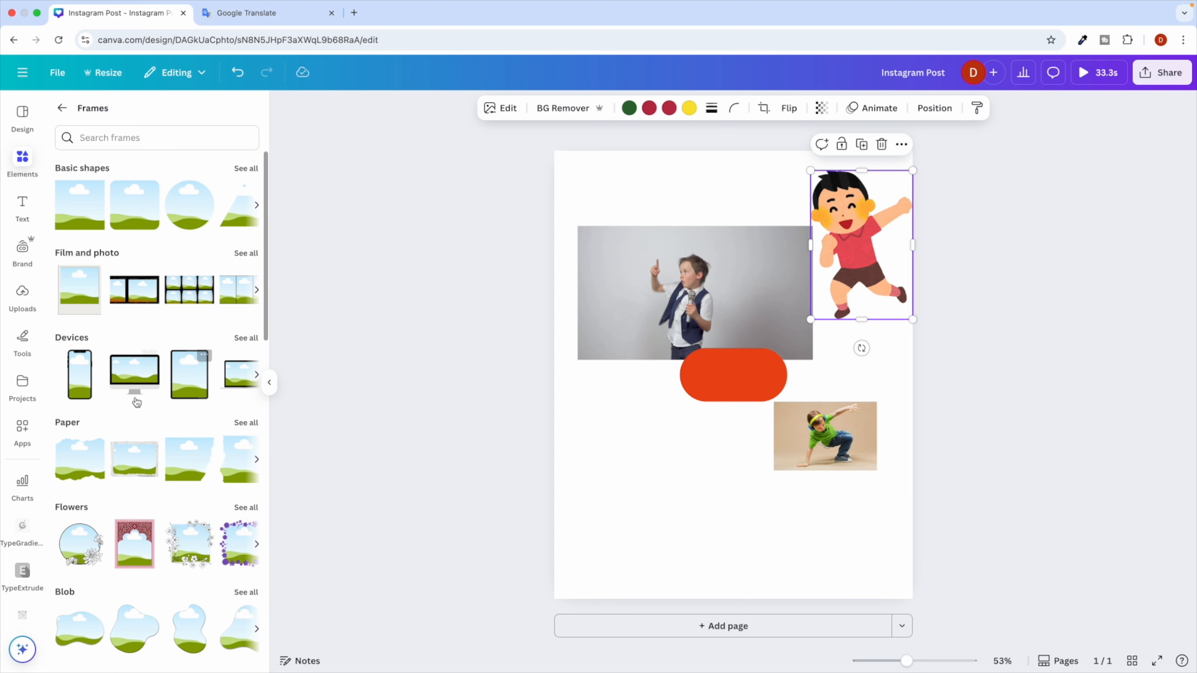
Add a tablet frame at the lower left, sized about 311 by 405.
left_click(189, 396)
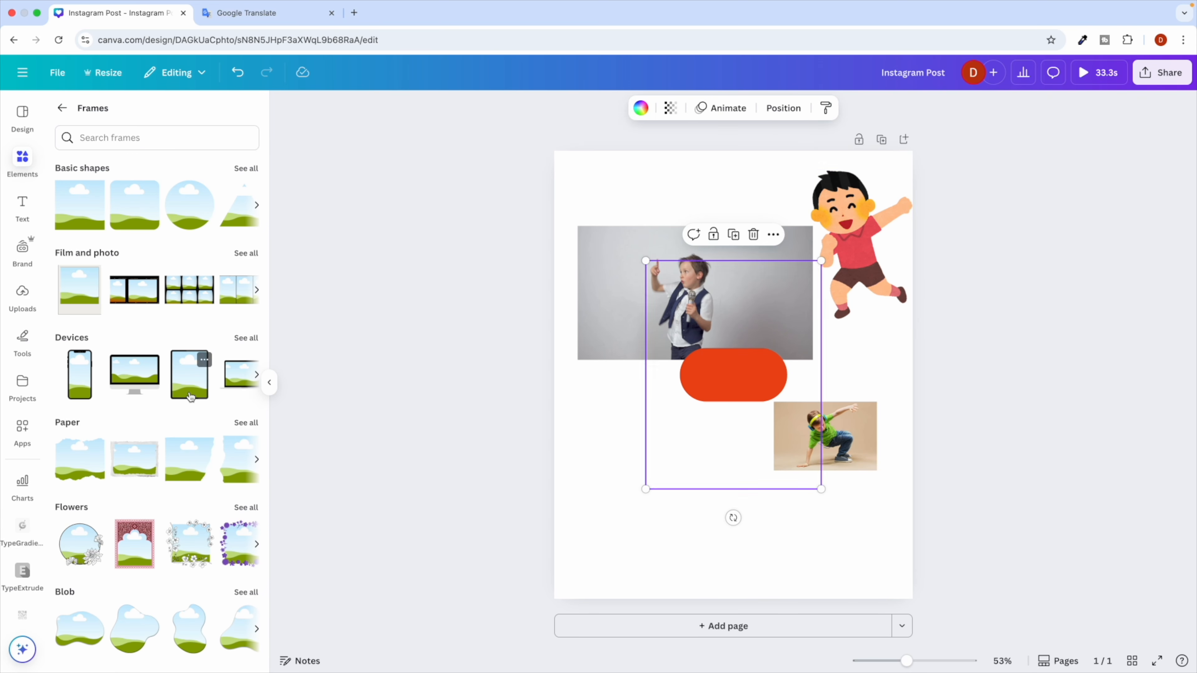
left_click_drag(700, 390, 656, 447)
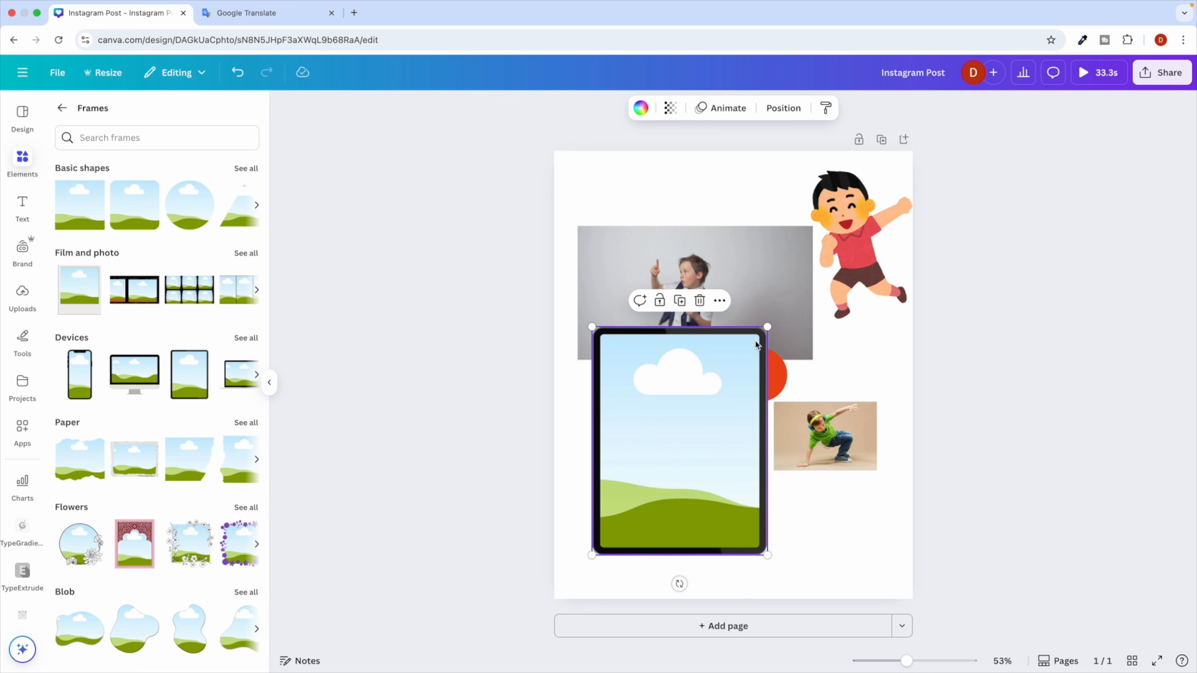
left_click_drag(768, 326, 682, 419)
Search 'canva' and fill the tablet frame with the circular Canva logo photo.
left_click(62, 108)
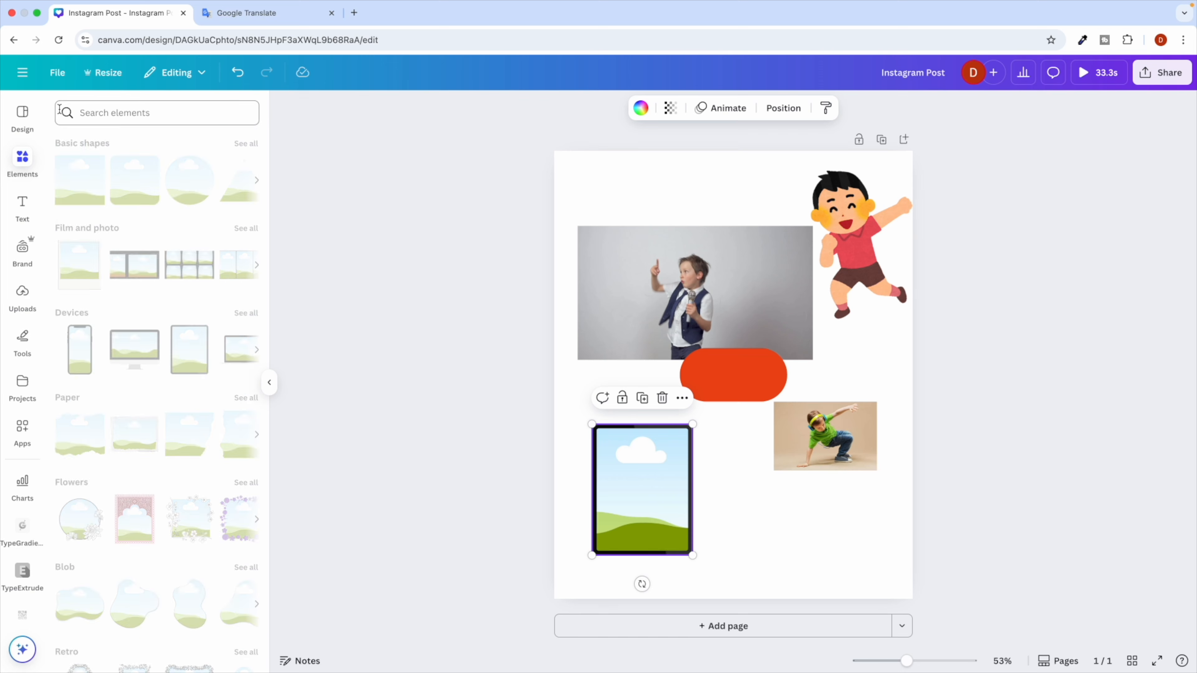
left_click(89, 113)
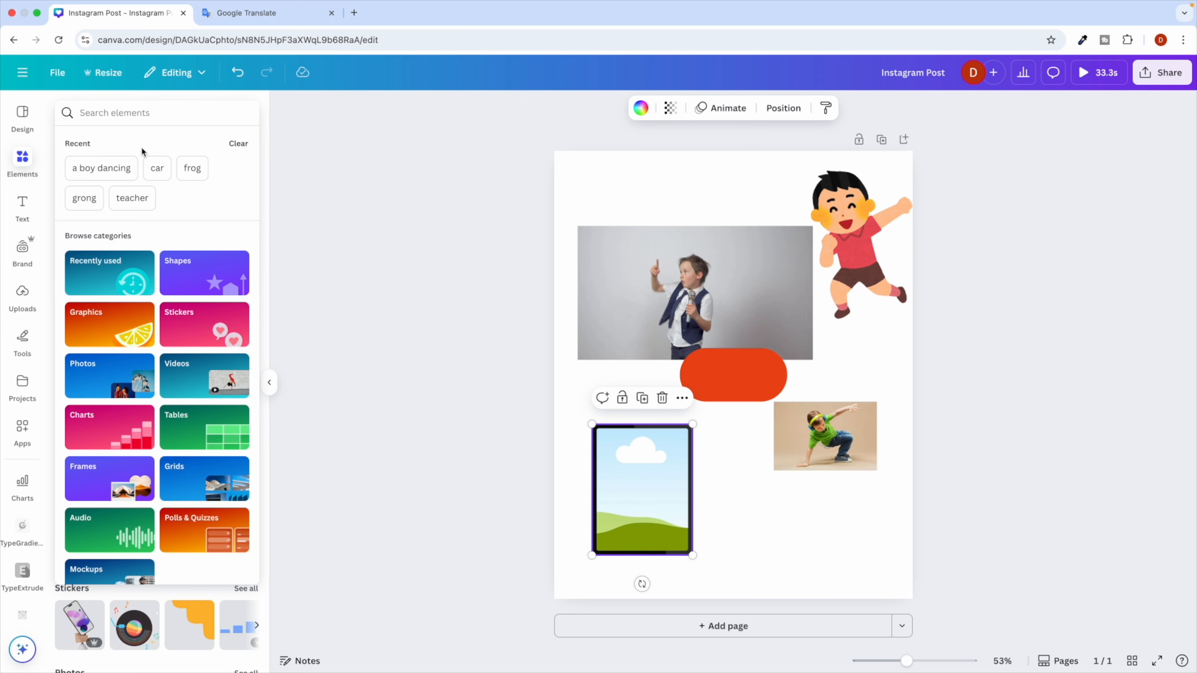
type("canva")
key("Return")
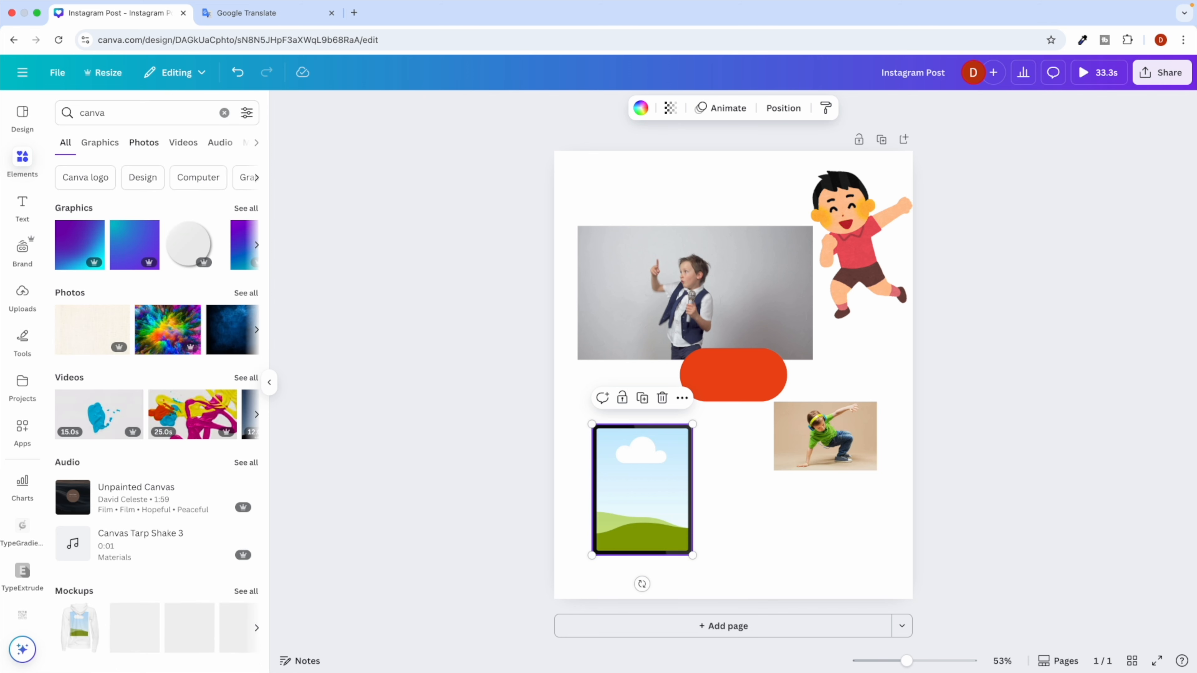
left_click(98, 144)
left_click_drag(89, 384, 197, 377)
left_click(143, 142)
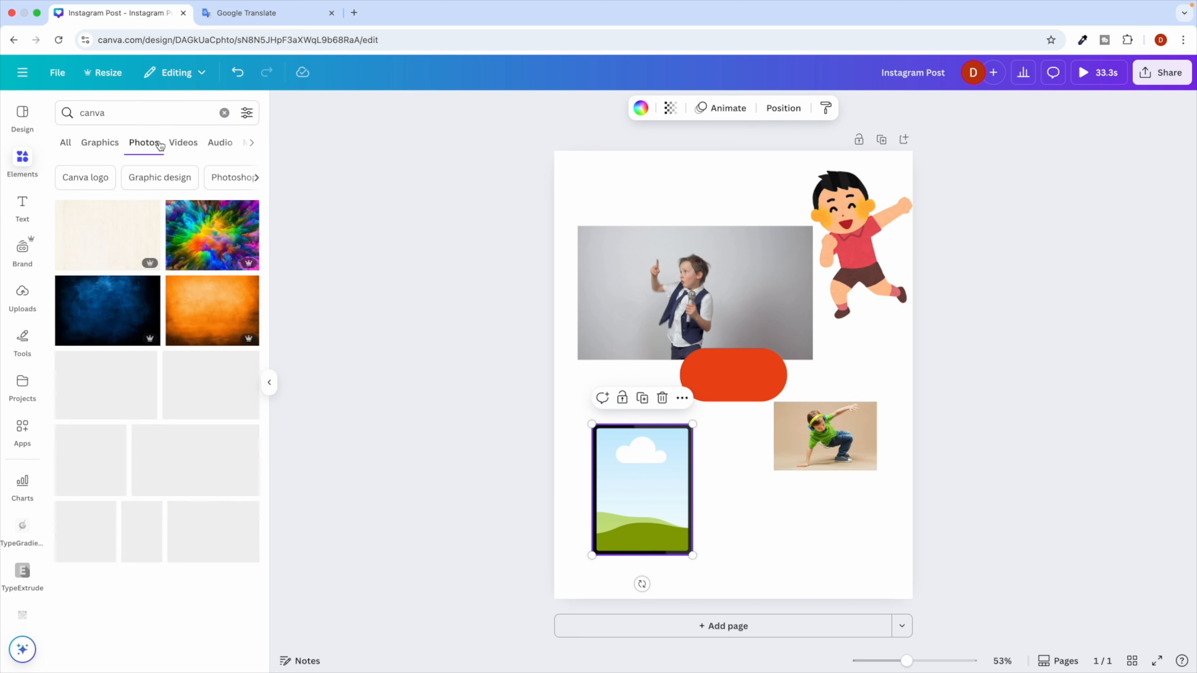
left_click_drag(214, 252, 1023, 519)
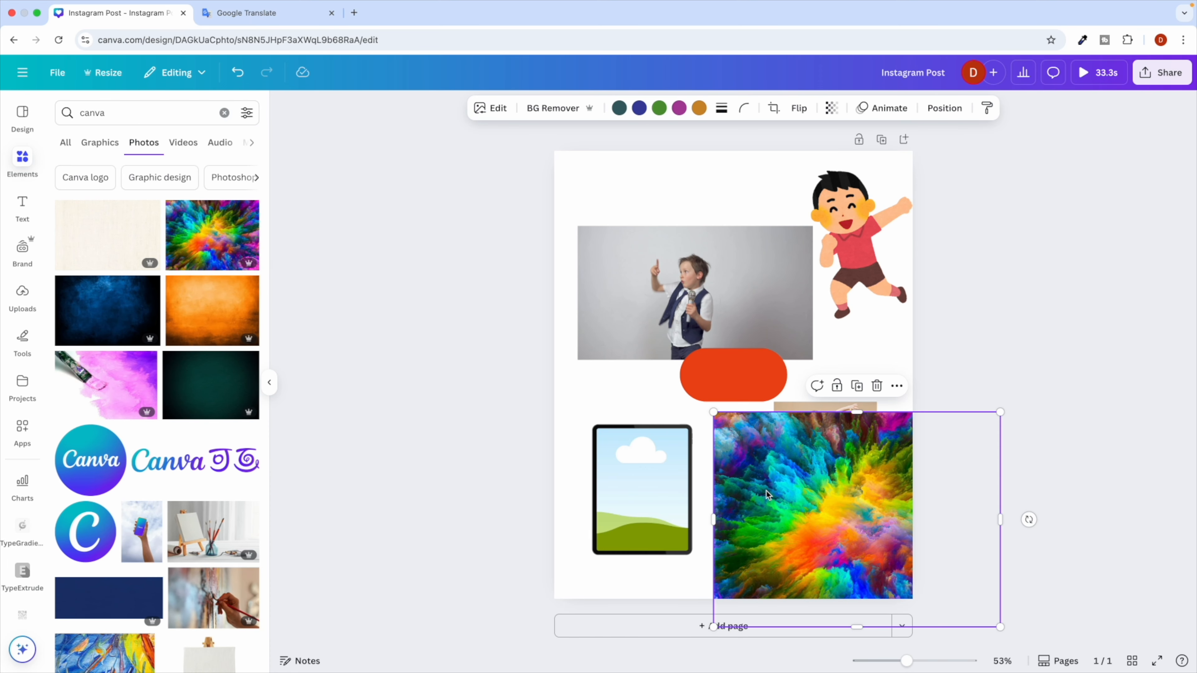
left_click_drag(217, 245, 638, 483)
left_click_drag(91, 460, 603, 495)
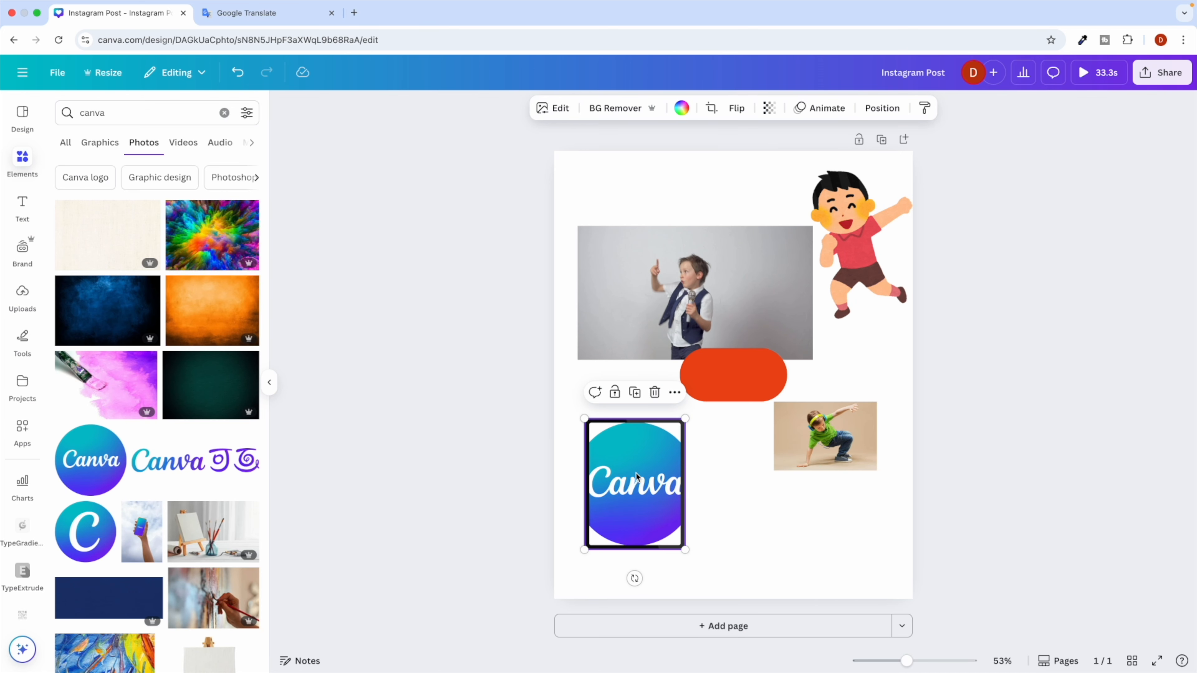
Clear the search, browse grid layouts, and show the design types for a new page.
left_click(225, 113)
scroll(122, 441, "down", 10)
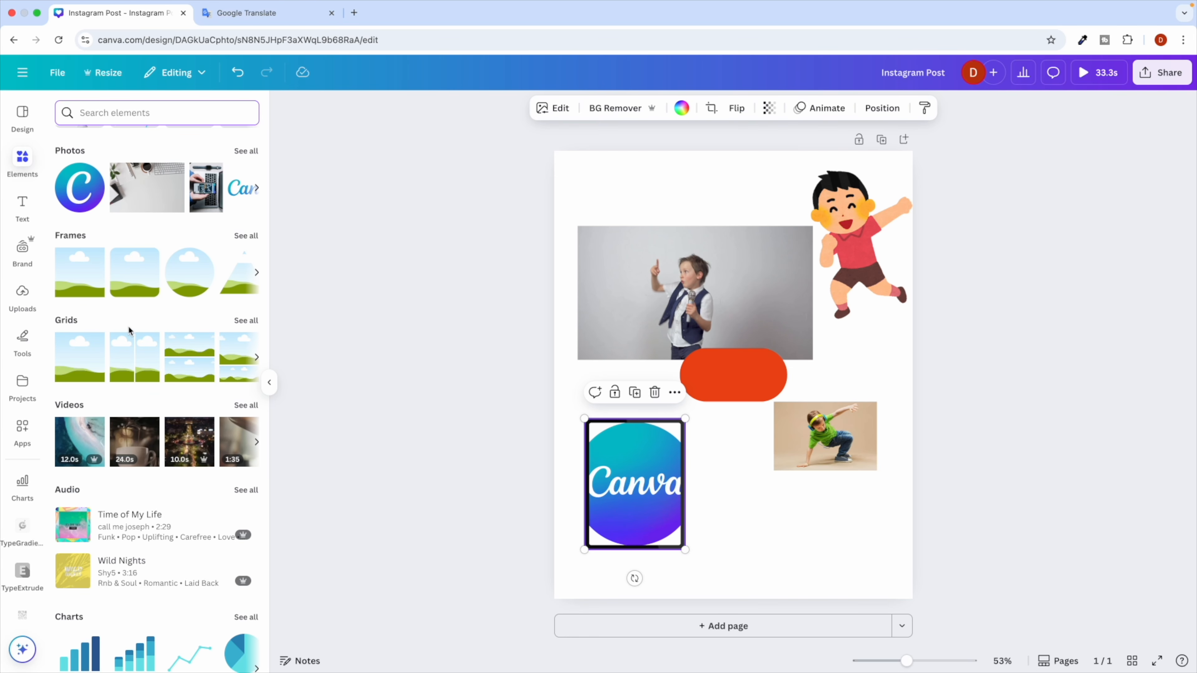
left_click(245, 321)
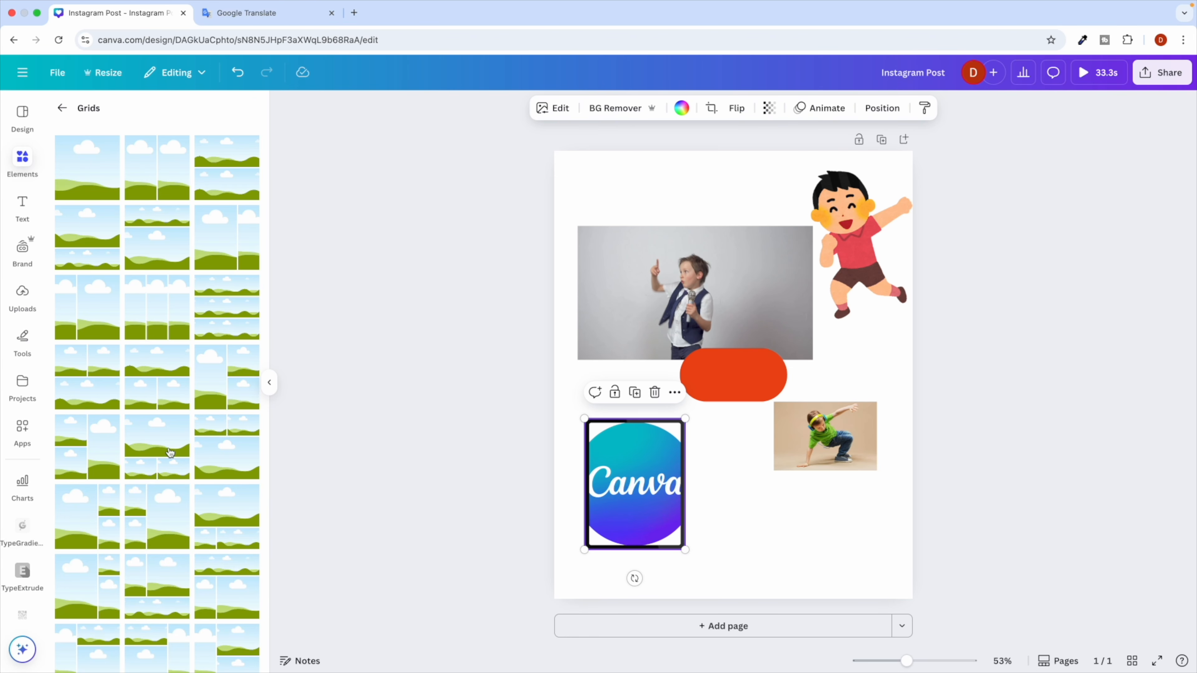
scroll(218, 399, "down", 5)
scroll(179, 400, "up", 4)
scroll(905, 630, "up", 3)
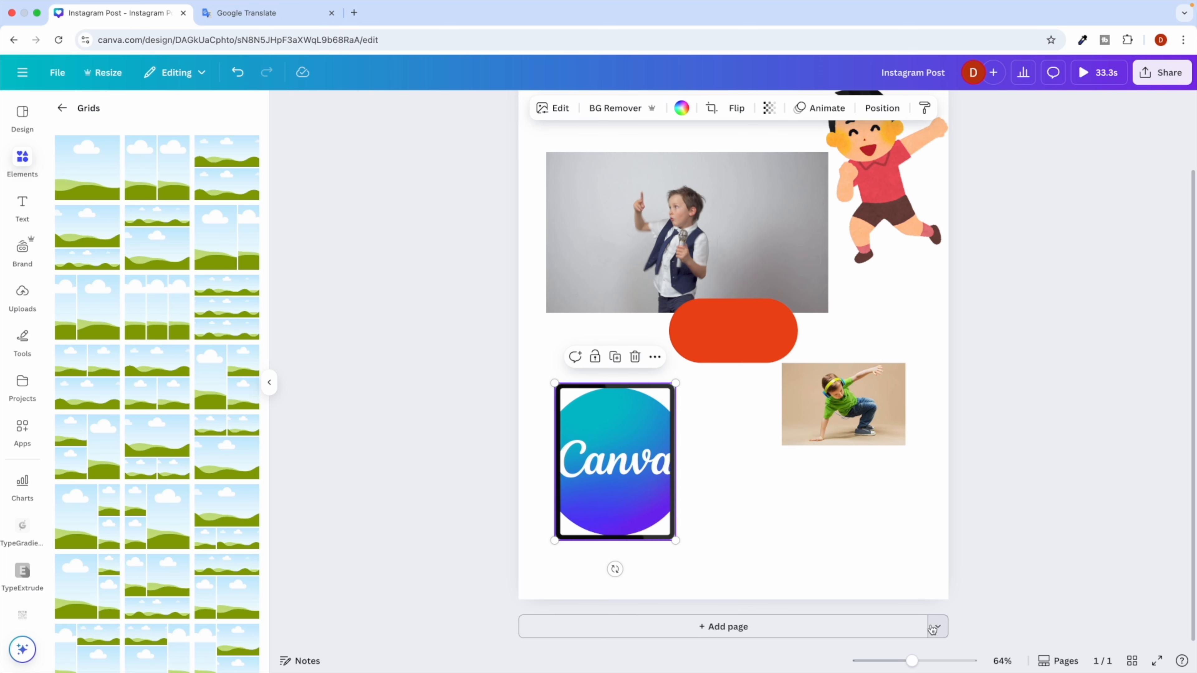
scroll(932, 631, "down", 5)
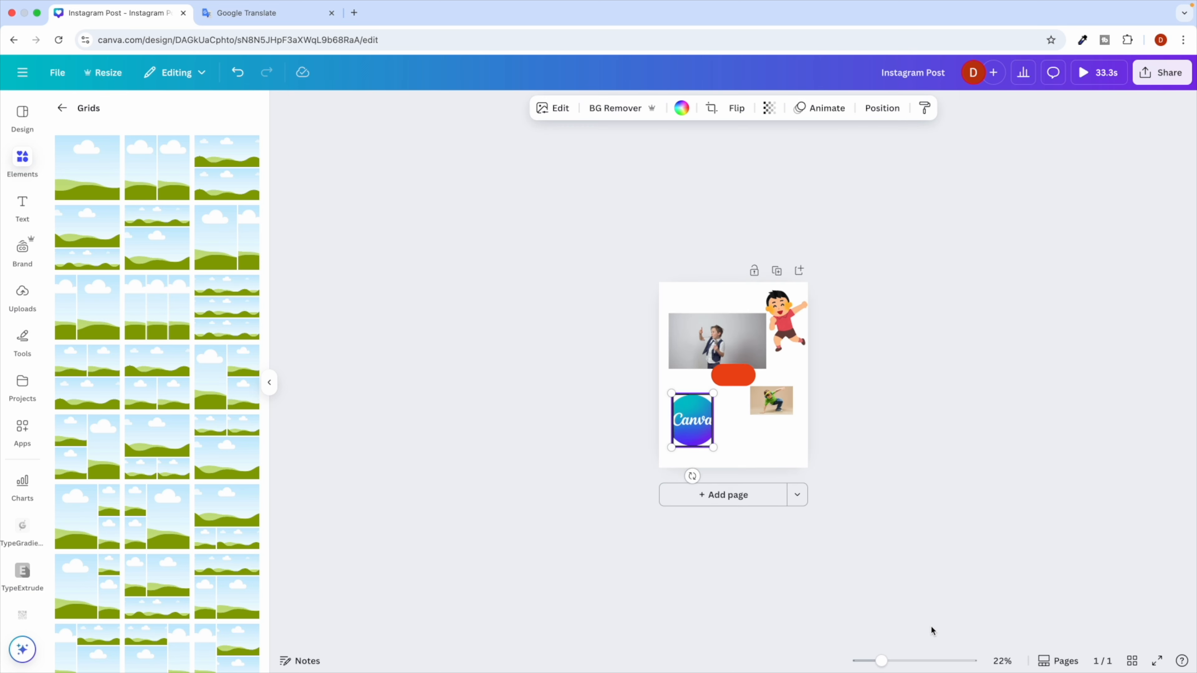
left_click(797, 493)
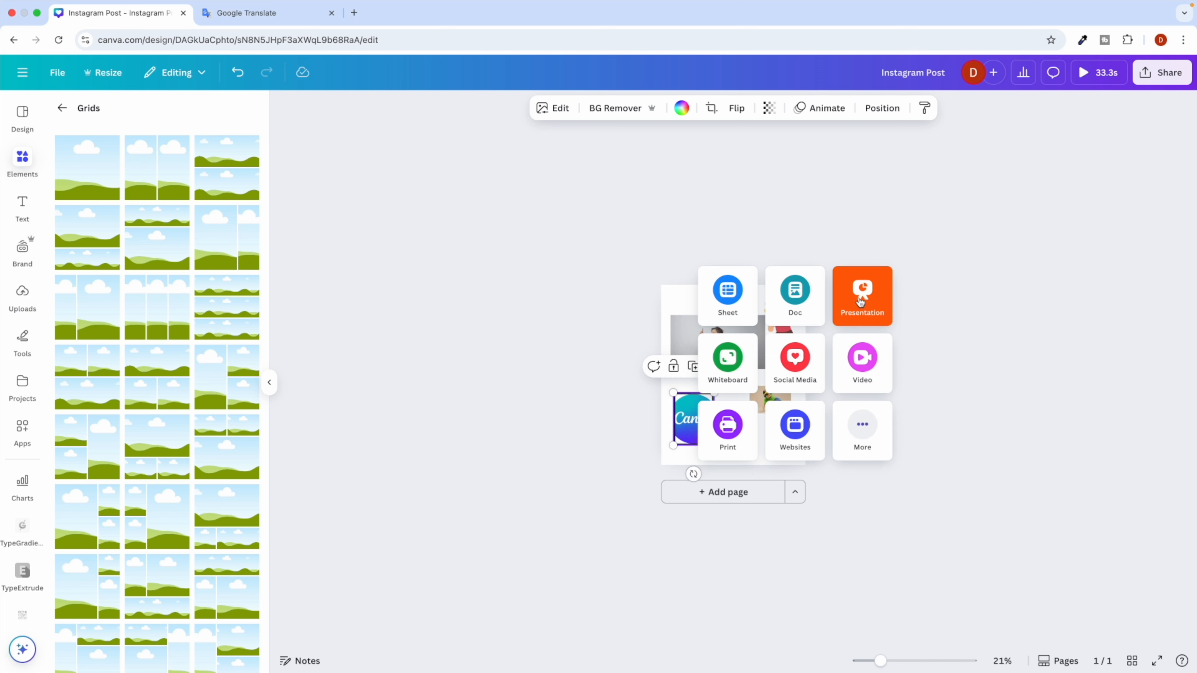
Add a second page in the TikTok Video format.
left_click(798, 362)
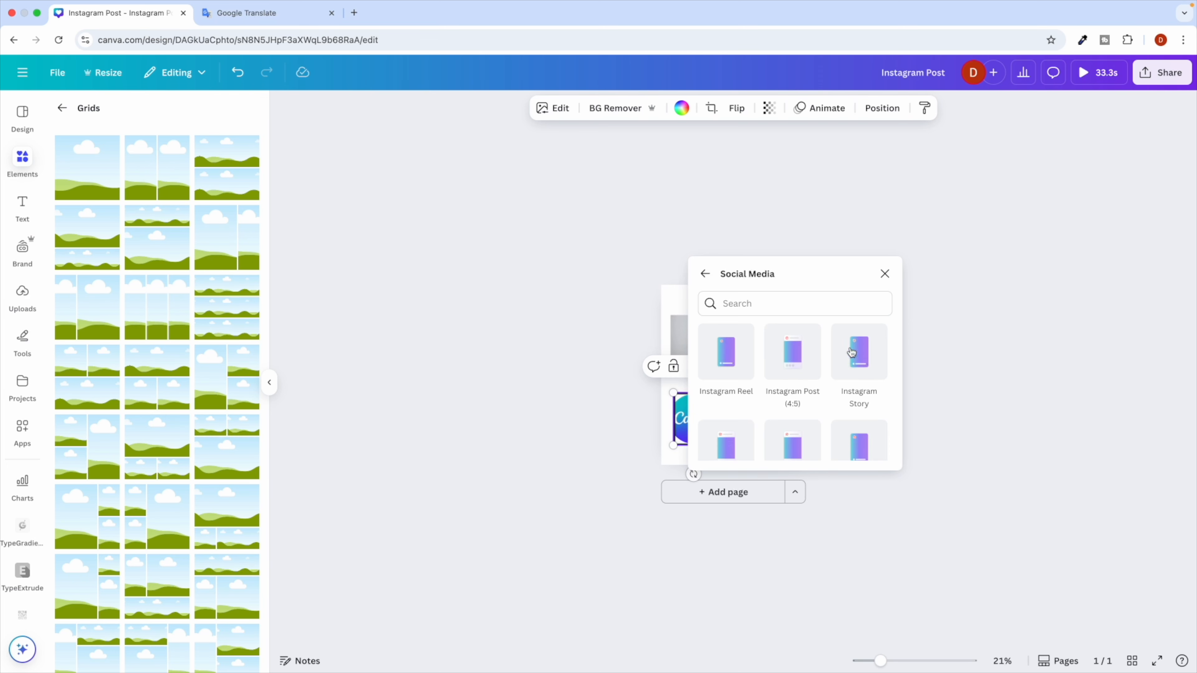
scroll(851, 352, "down", 5)
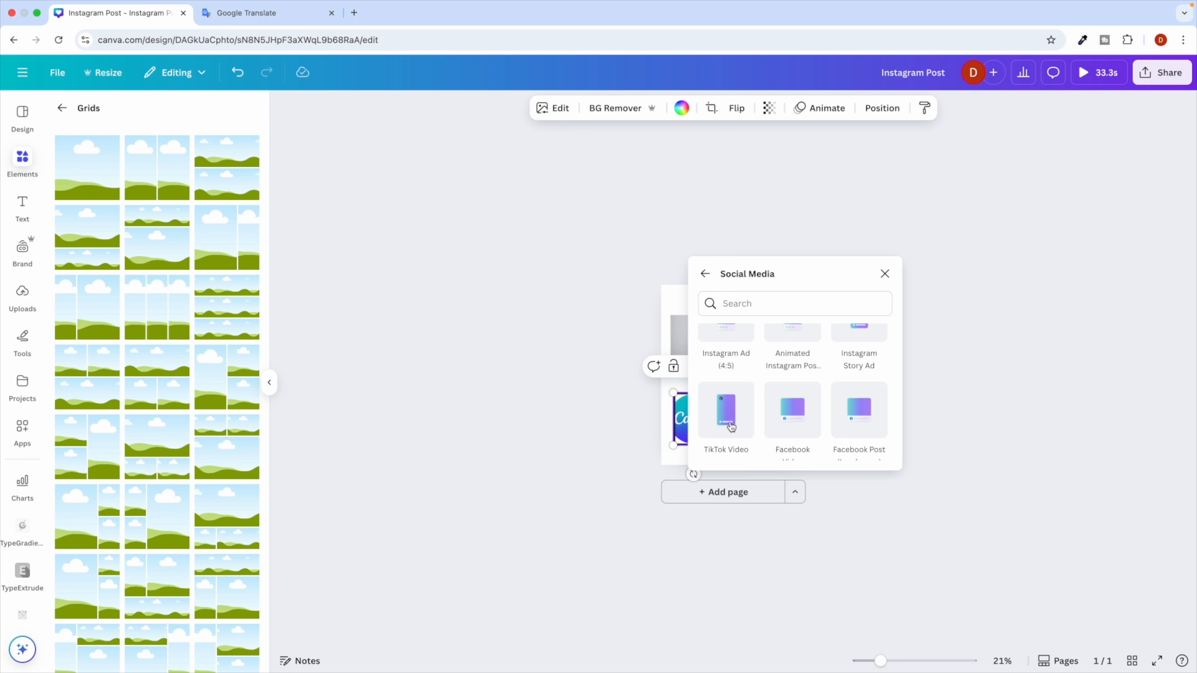
left_click(736, 417)
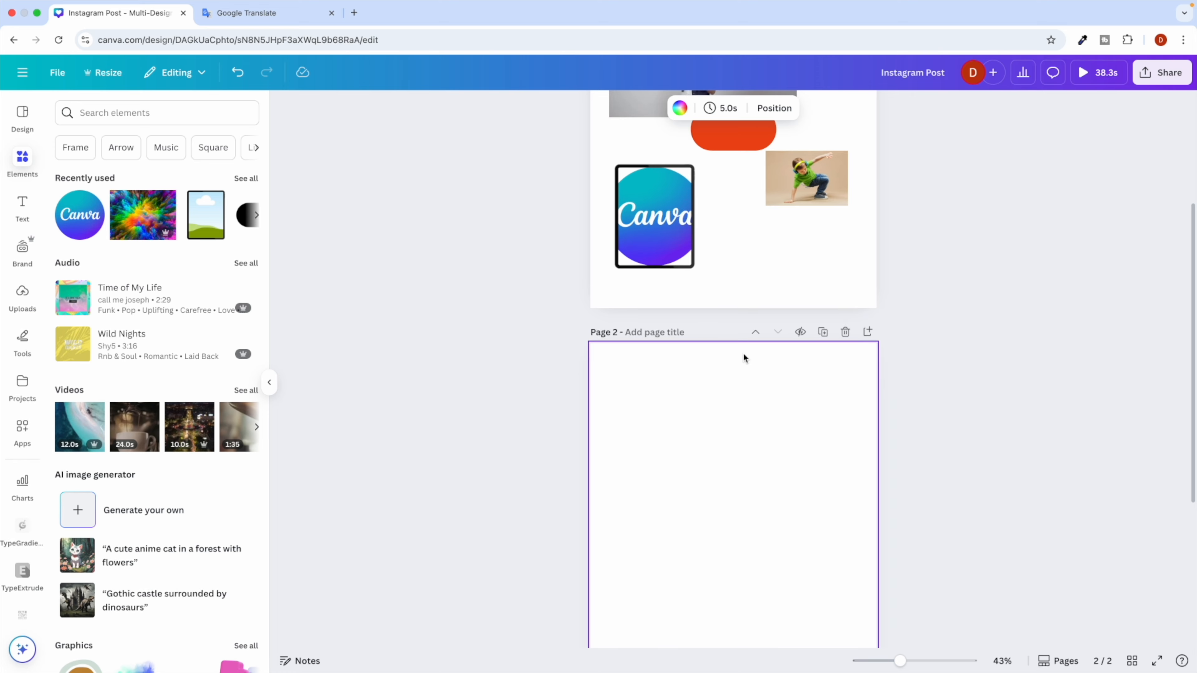
Fill page 2 with the two-column grid layout.
scroll(743, 352, "up", 9)
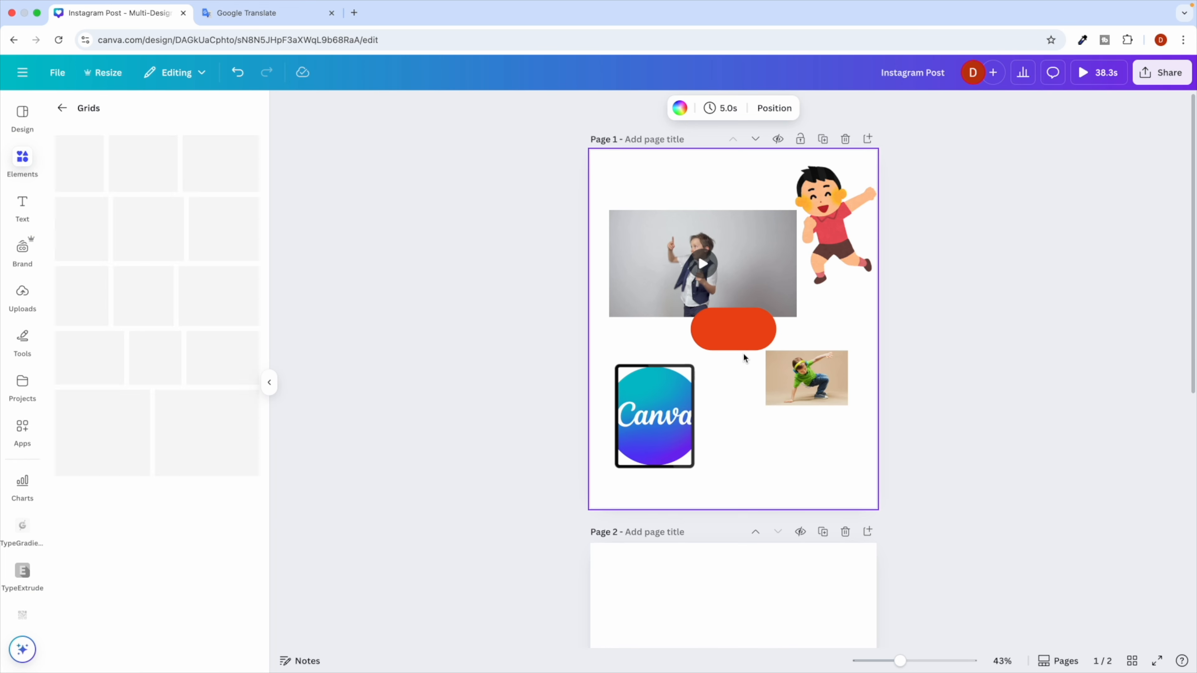
scroll(742, 352, "down", 7)
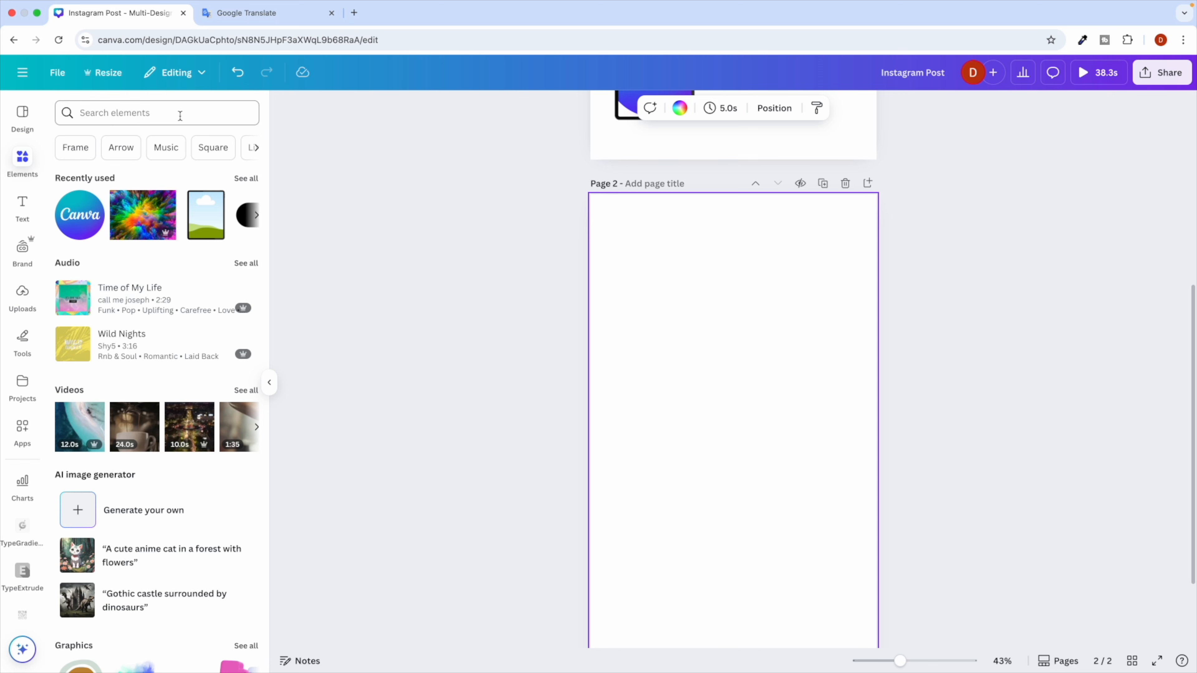
scroll(150, 343, "down", 15)
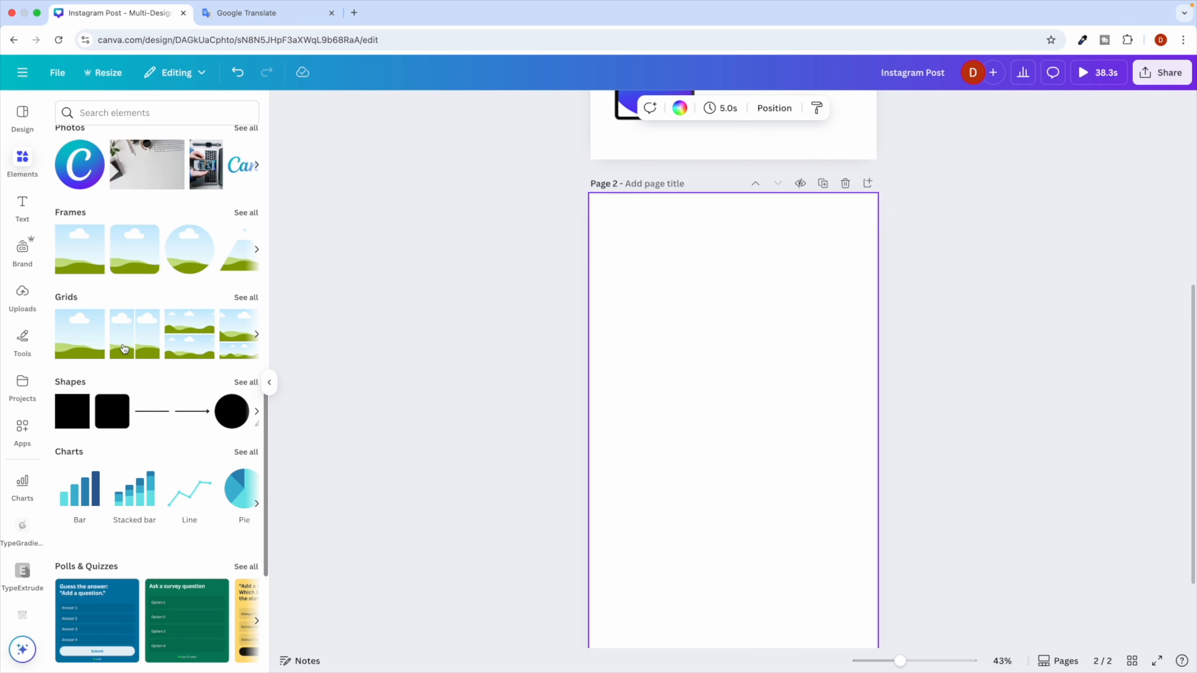
left_click(129, 348)
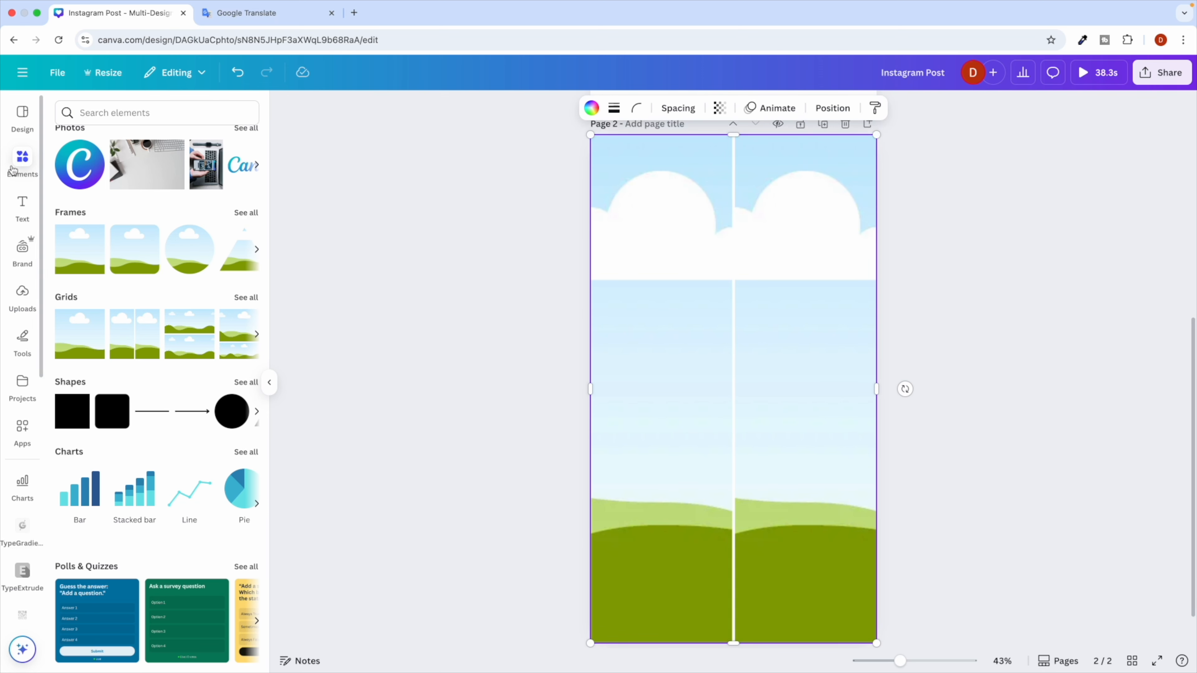
Search 'race' and drop a race car video left and a wheel close-up video right.
left_click(108, 117)
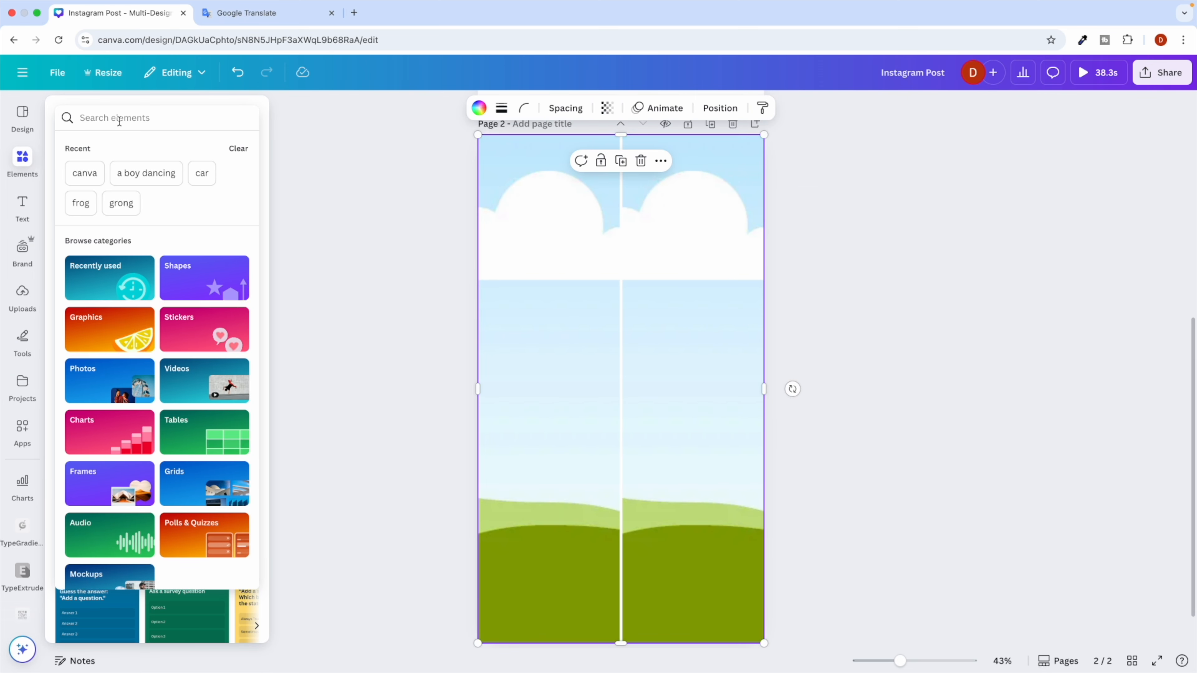
type("race")
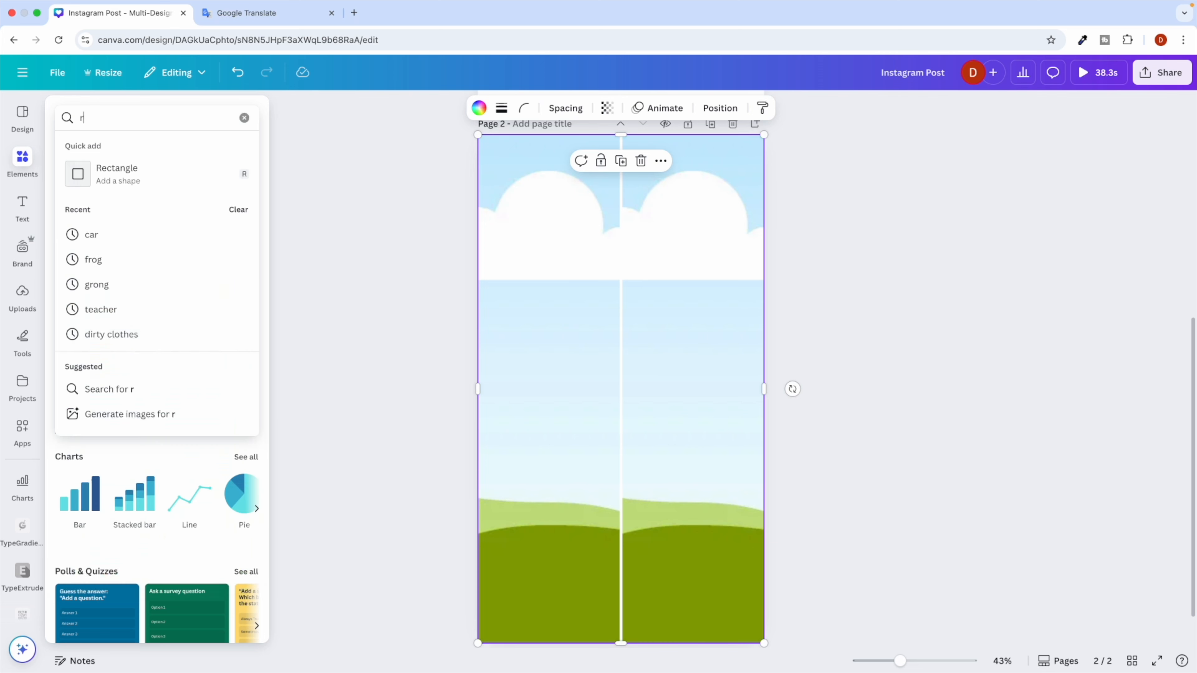
key("Return")
left_click(144, 147)
left_click(183, 147)
left_click_drag(108, 253, 549, 366)
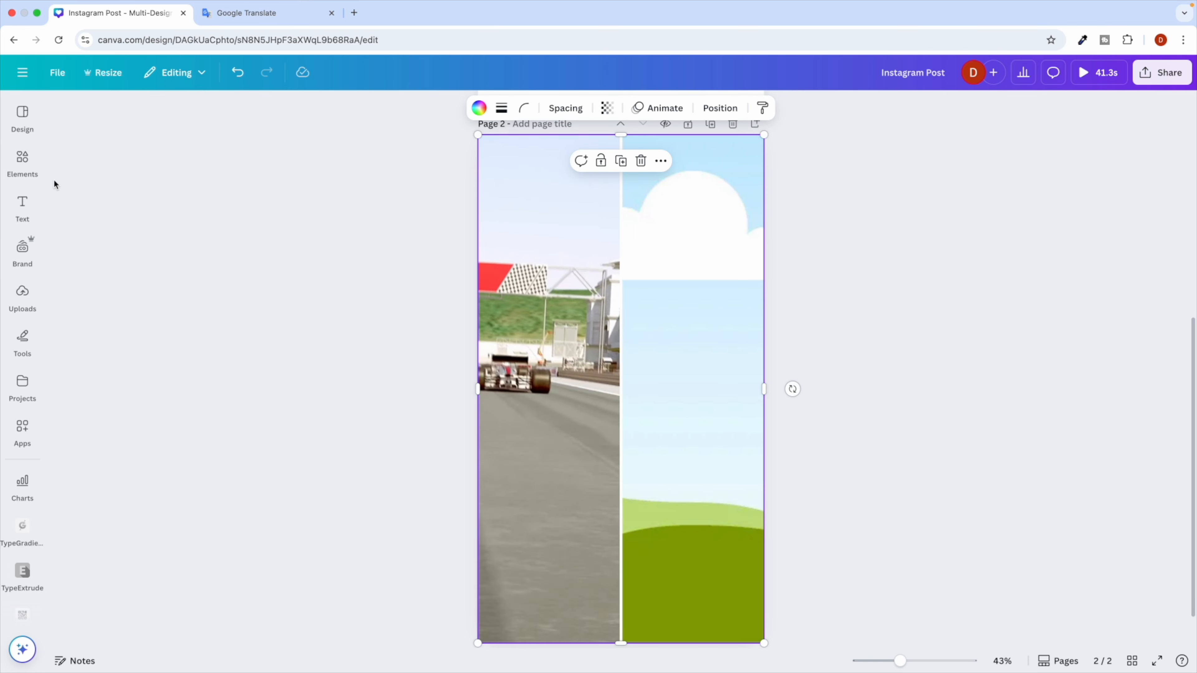
left_click(22, 162)
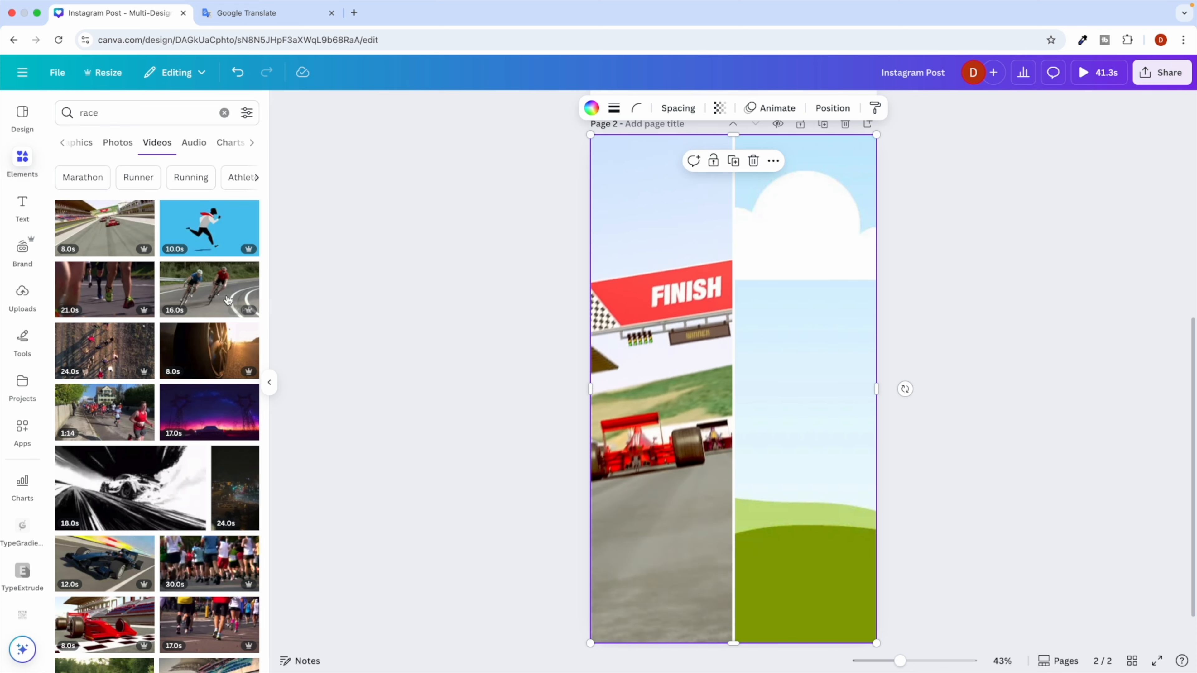
left_click_drag(209, 350, 754, 400)
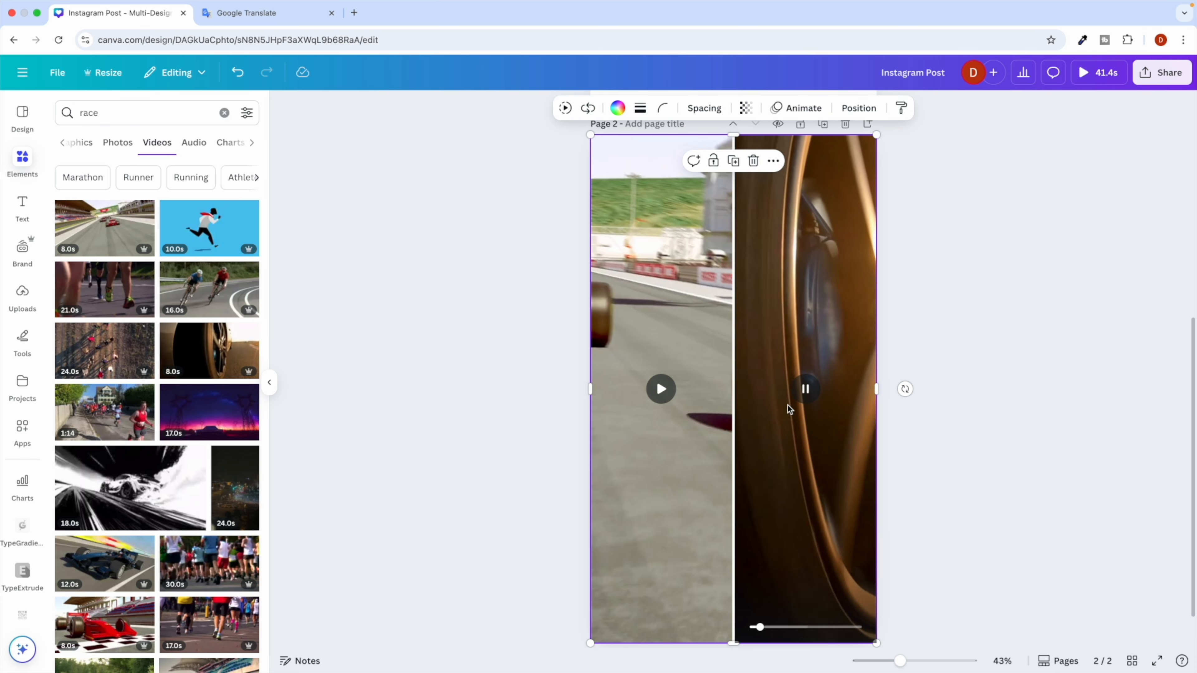
left_click(494, 389)
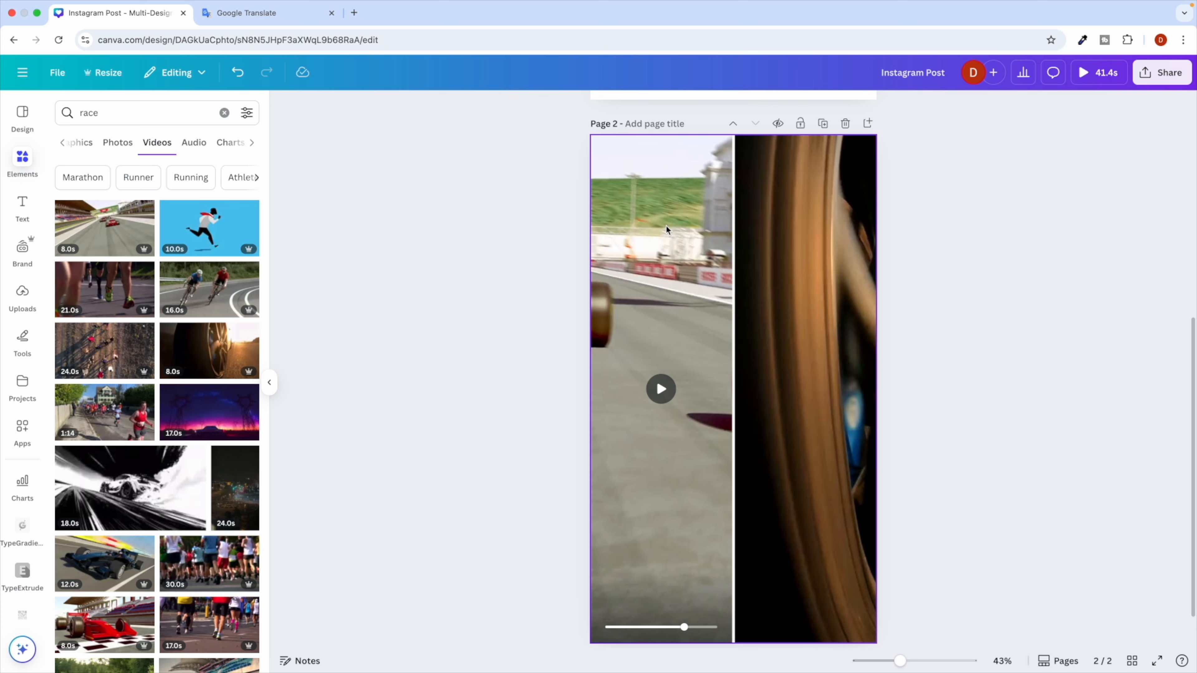
left_click(1097, 76)
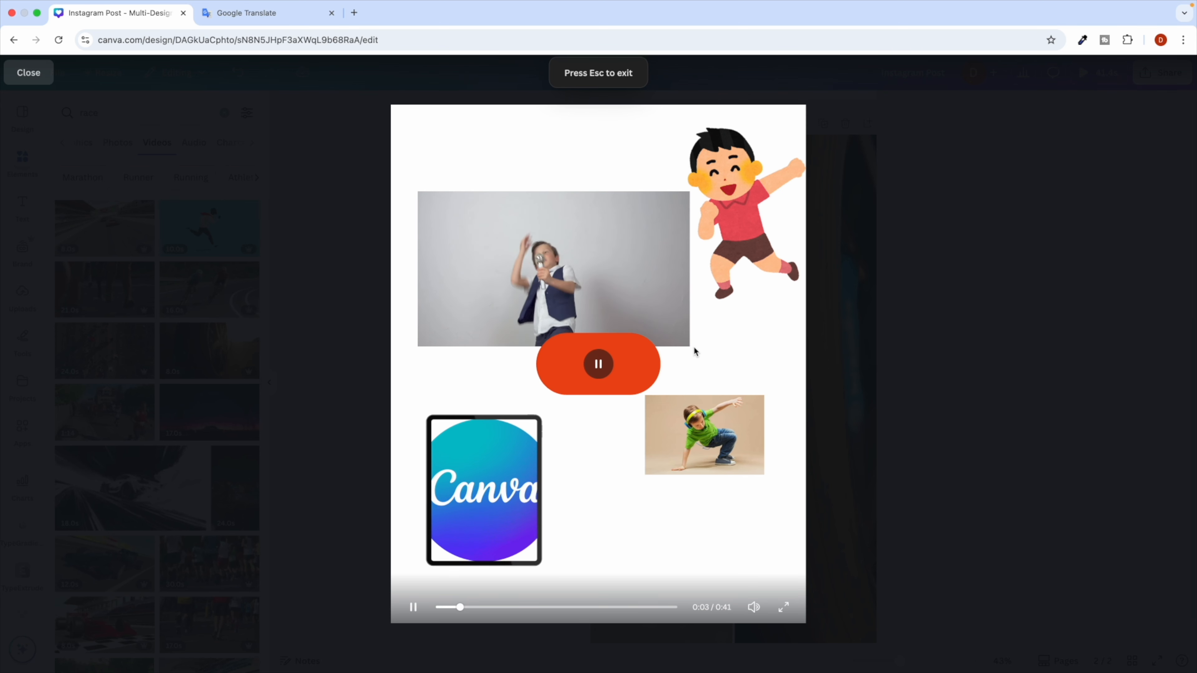
key("Escape")
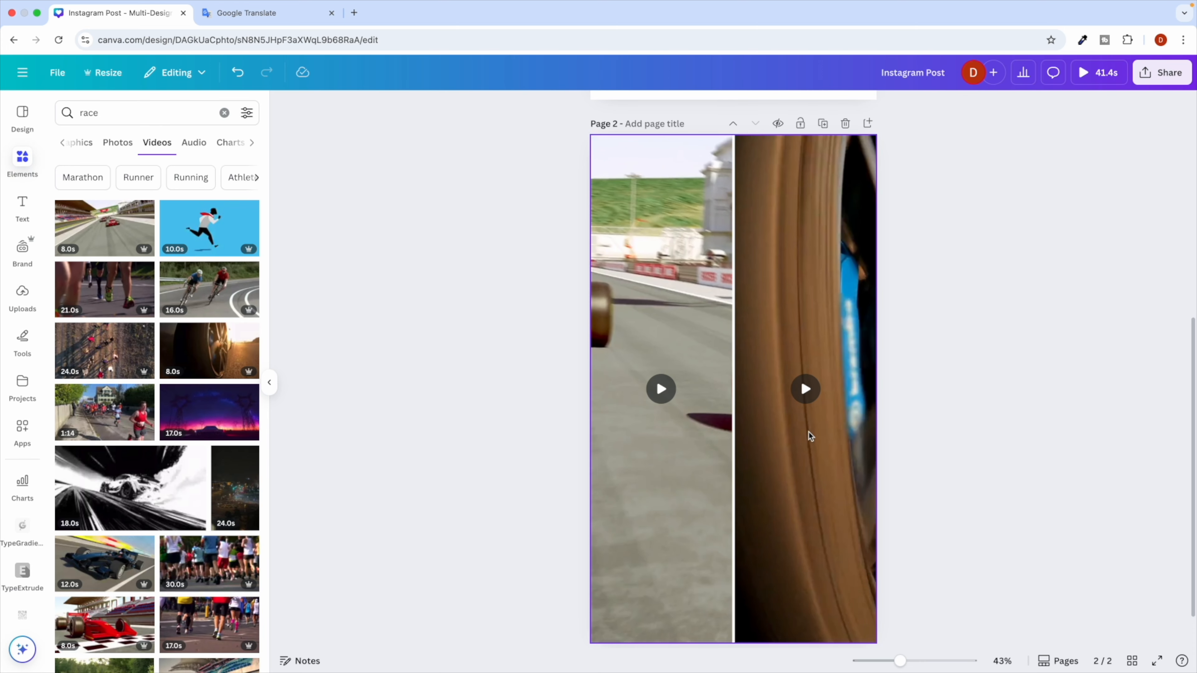
left_click(652, 328)
left_click(1093, 73)
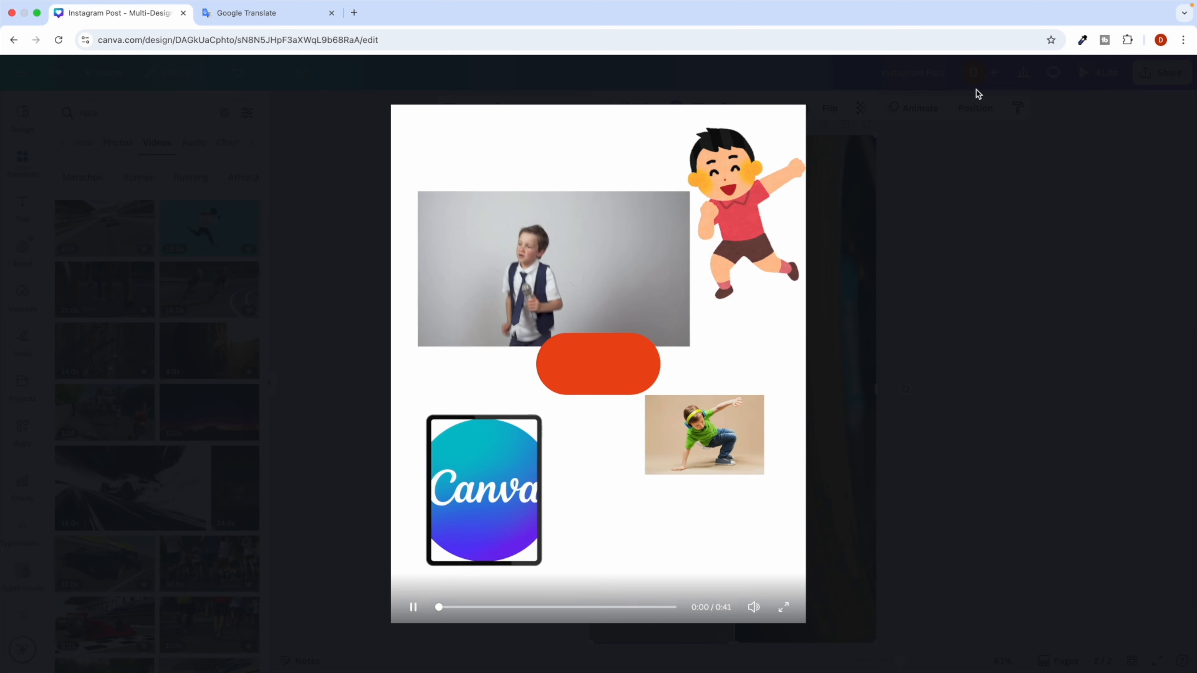
key("Escape")
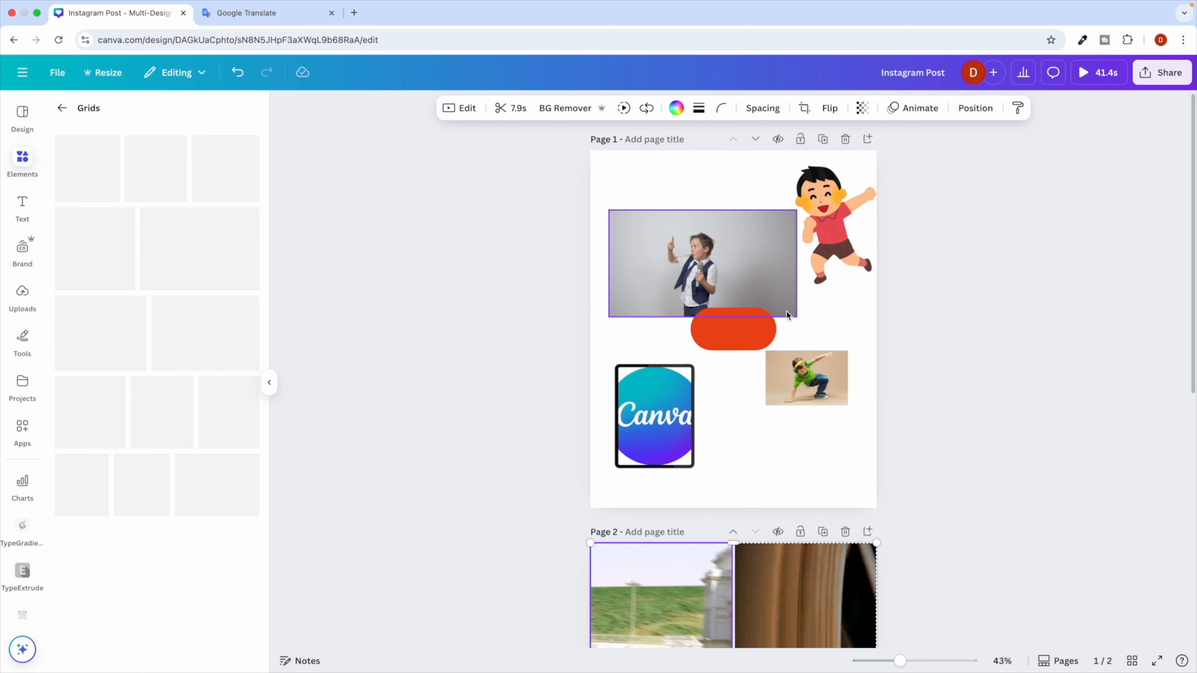
Delete page 1, leaving the race video page.
left_click(845, 139)
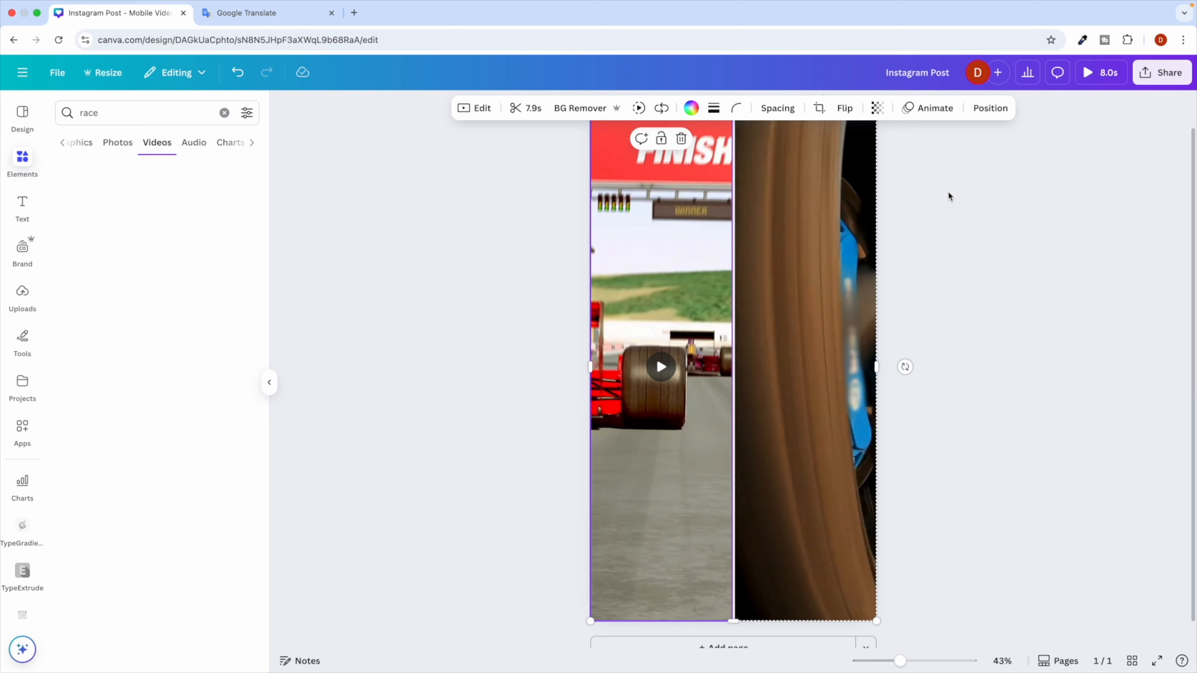
left_click(1091, 74)
left_click(515, 380)
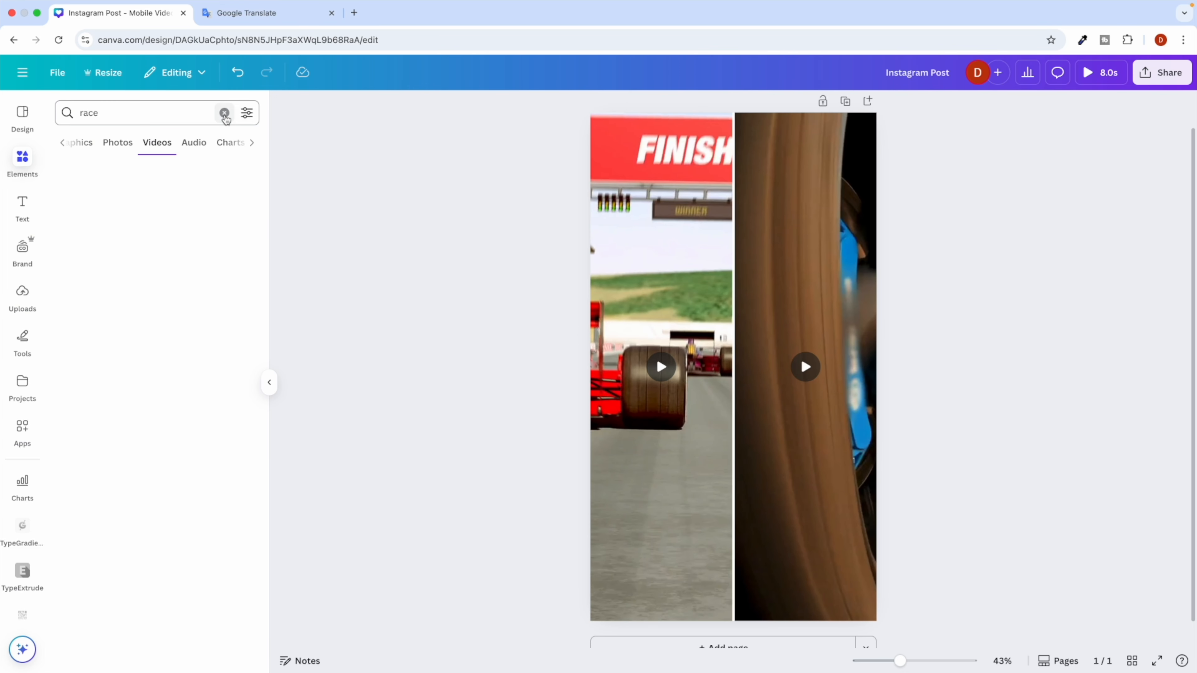
Add a new blank page and delete the race video page.
left_click(225, 113)
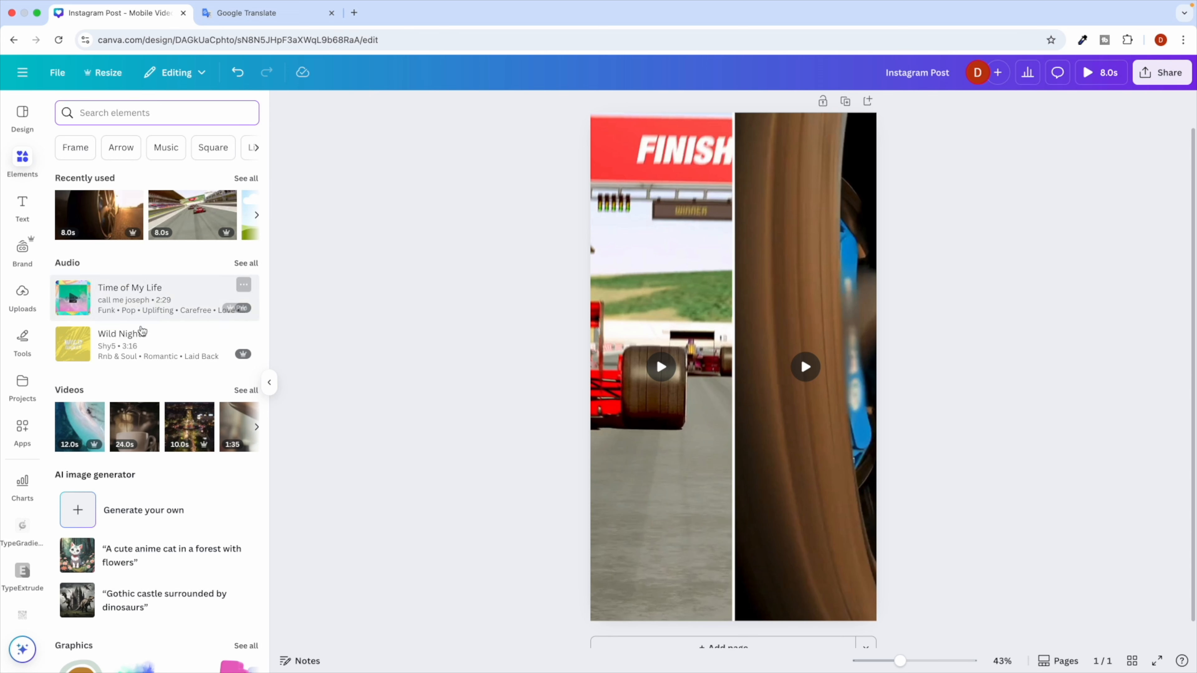
scroll(141, 332, "down", 20)
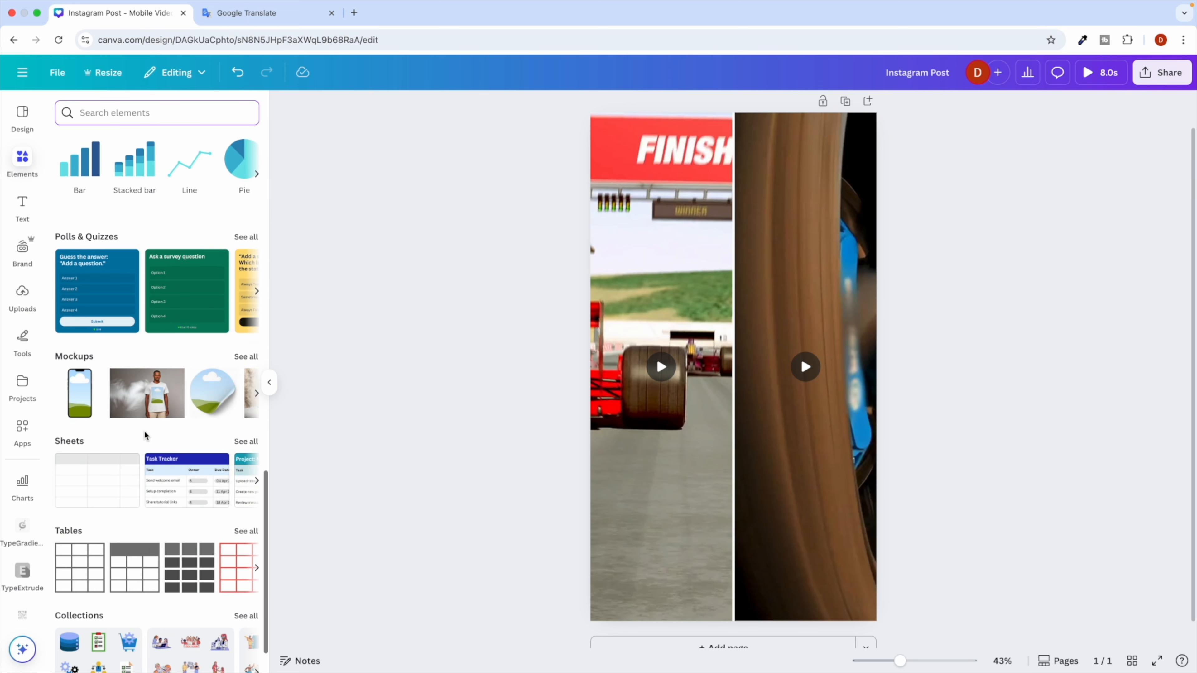
scroll(145, 435, "down", 1)
scroll(141, 471, "up", 20)
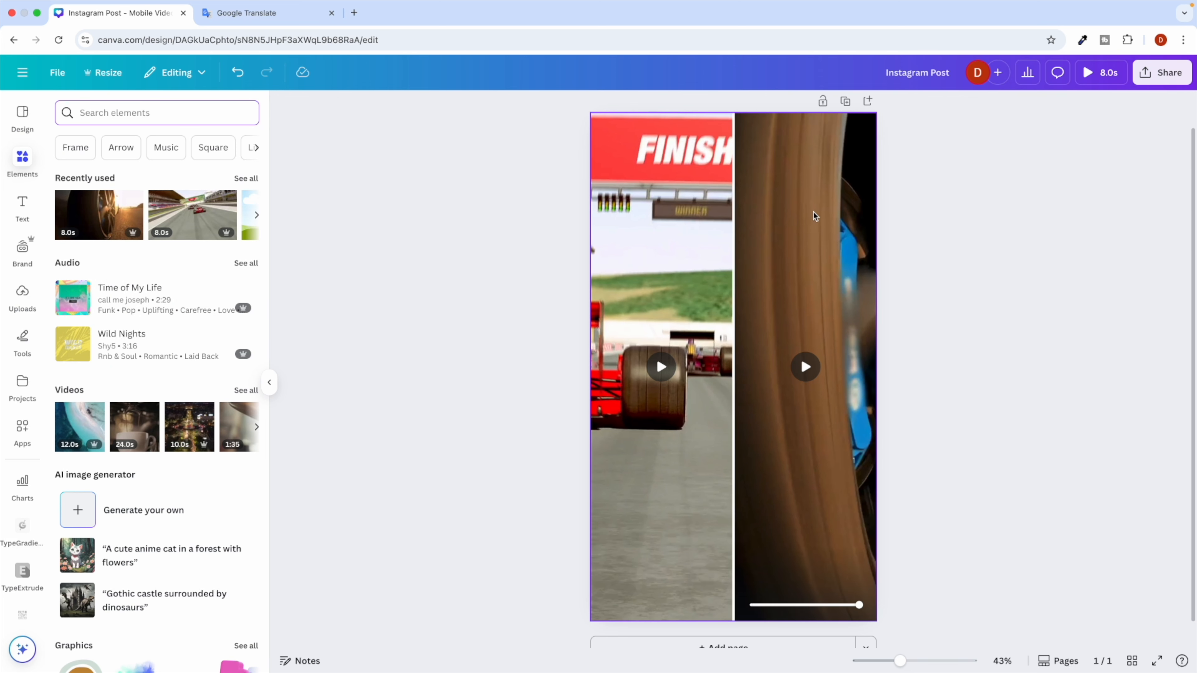
left_click(868, 101)
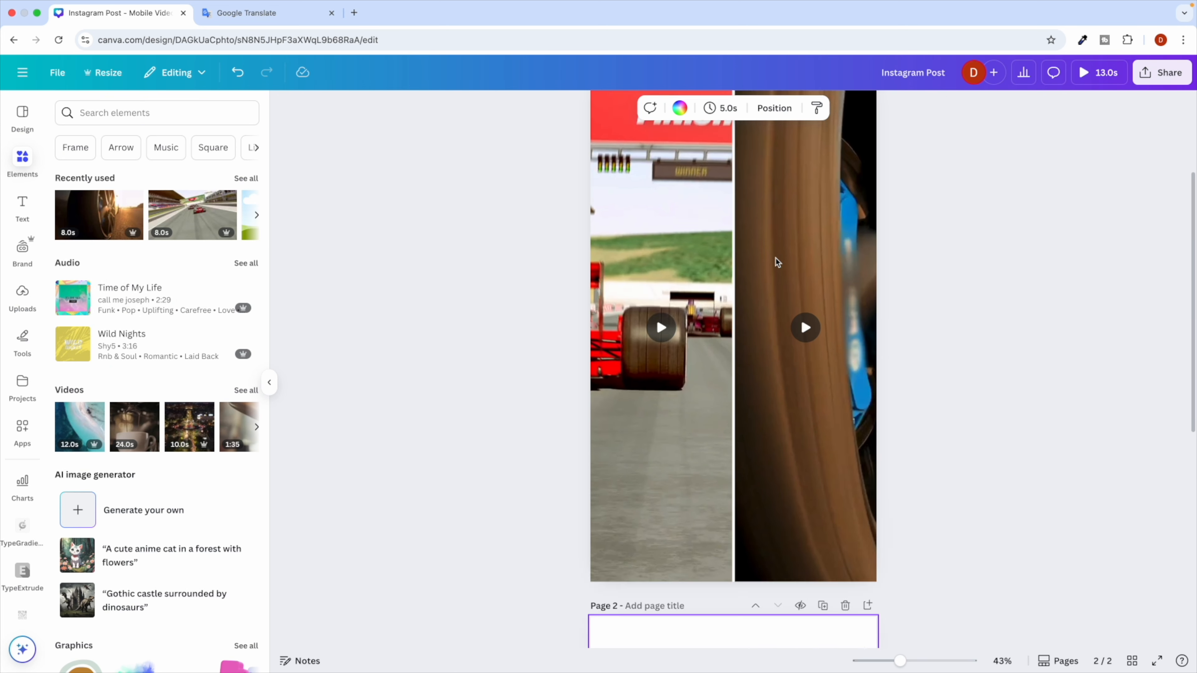
left_click(845, 139)
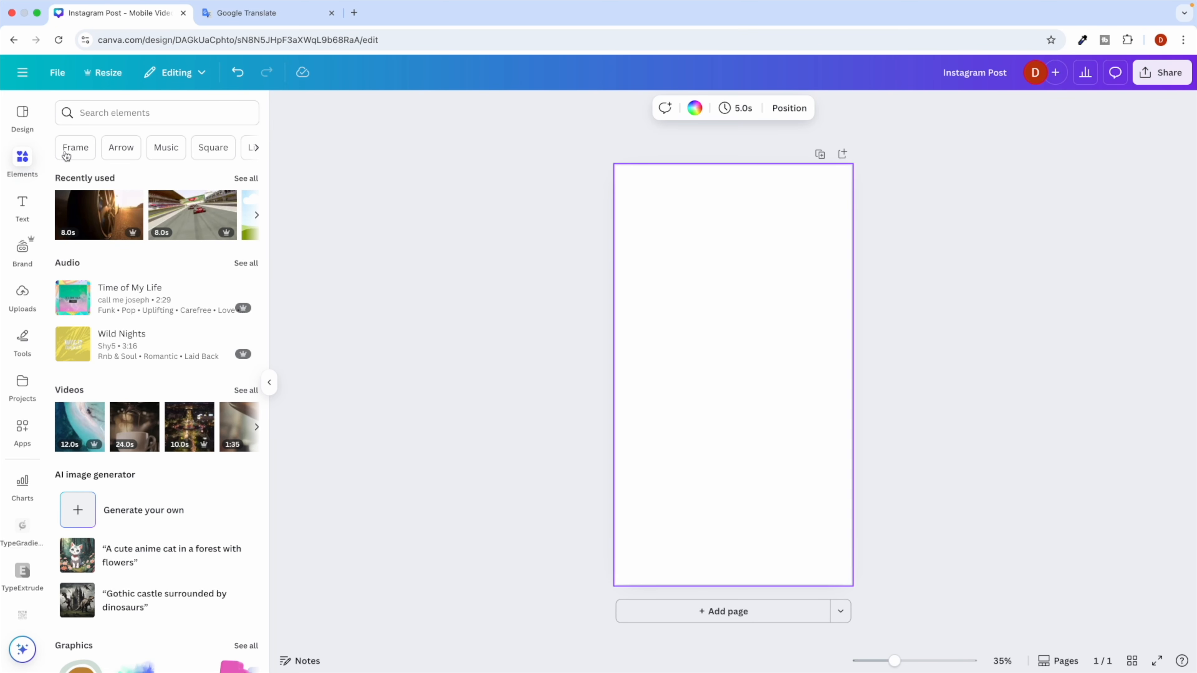
Add the smiling green crocodile from a 'crocodile' graphics search and shrink it near the page centre.
left_click(102, 120)
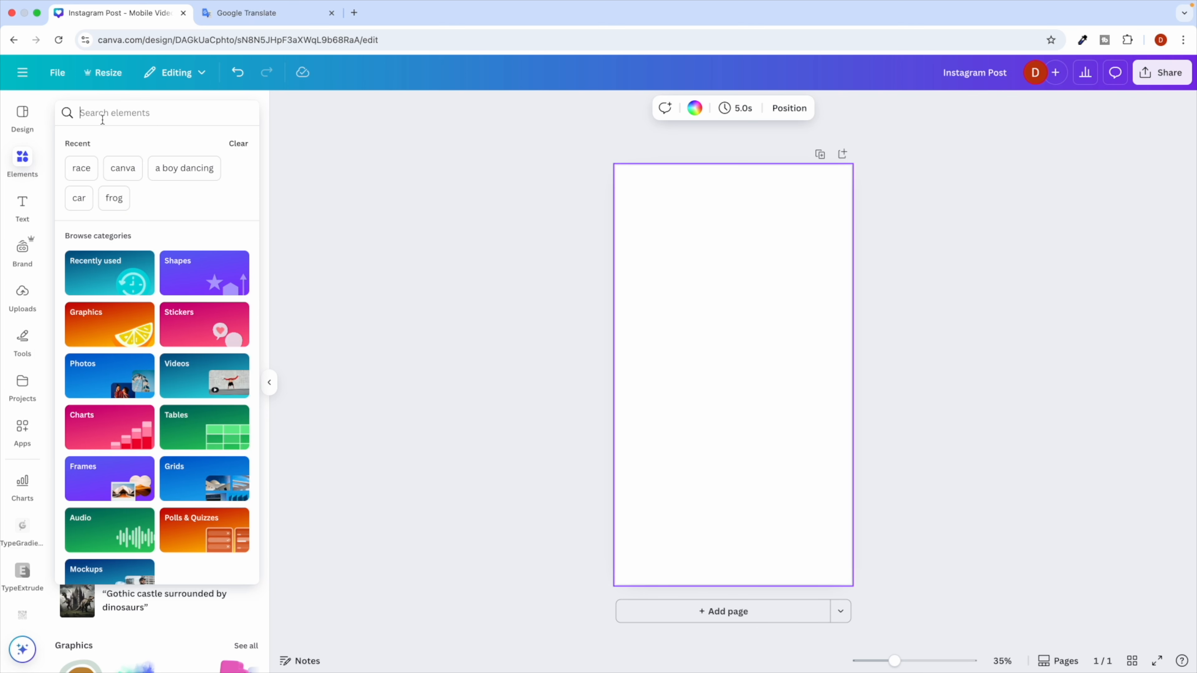
type("crocodile")
key("Return")
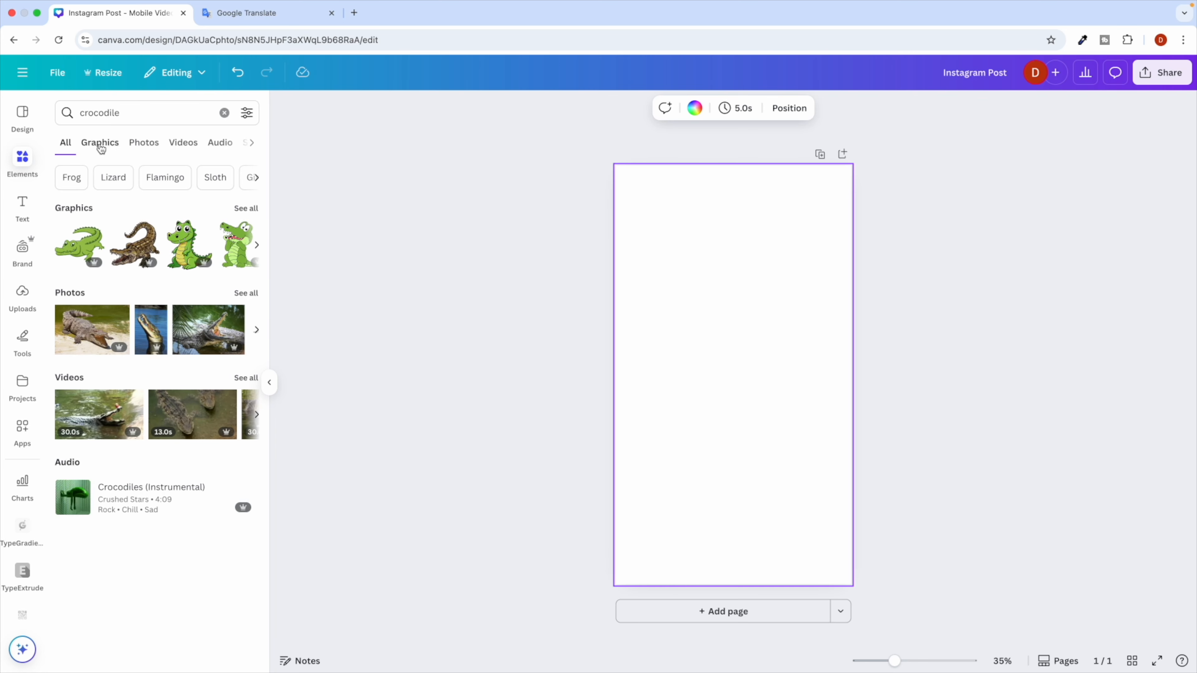
left_click(93, 146)
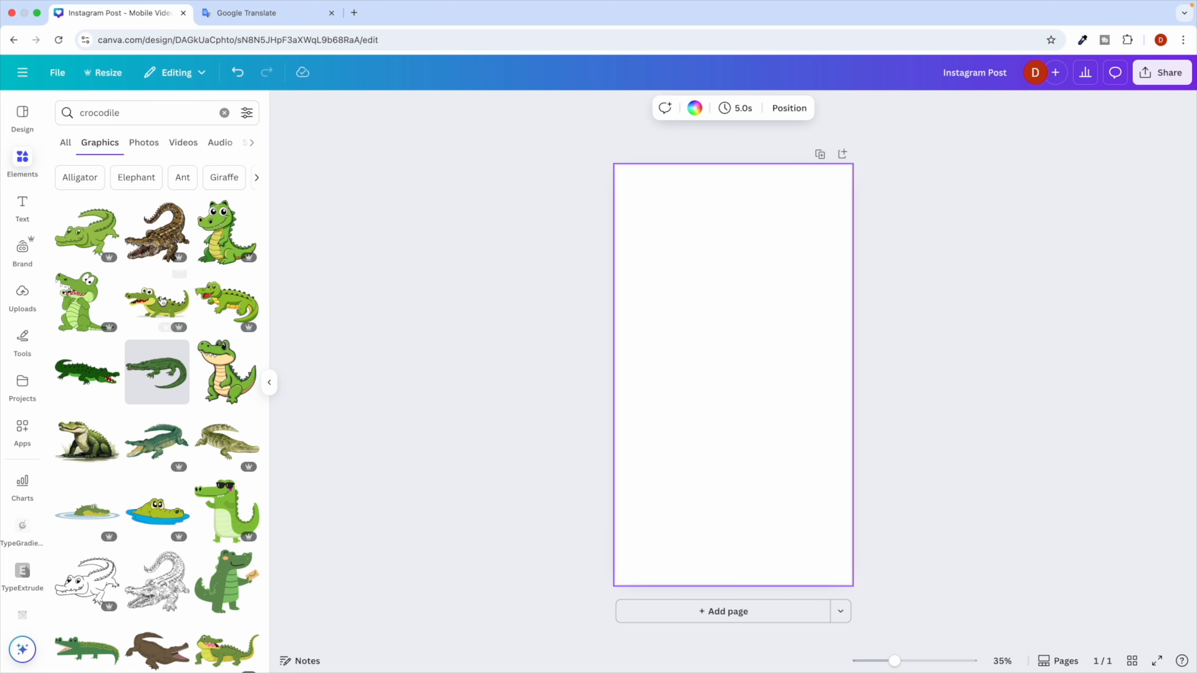
left_click(225, 234)
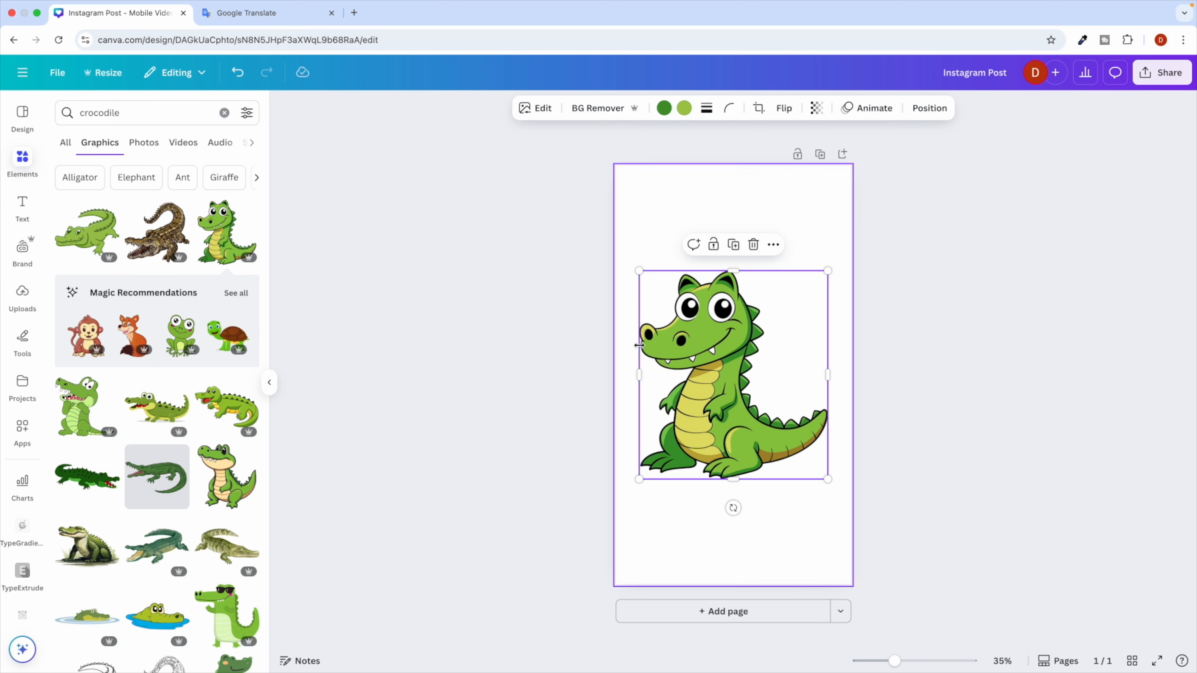
left_click_drag(639, 271, 687, 323)
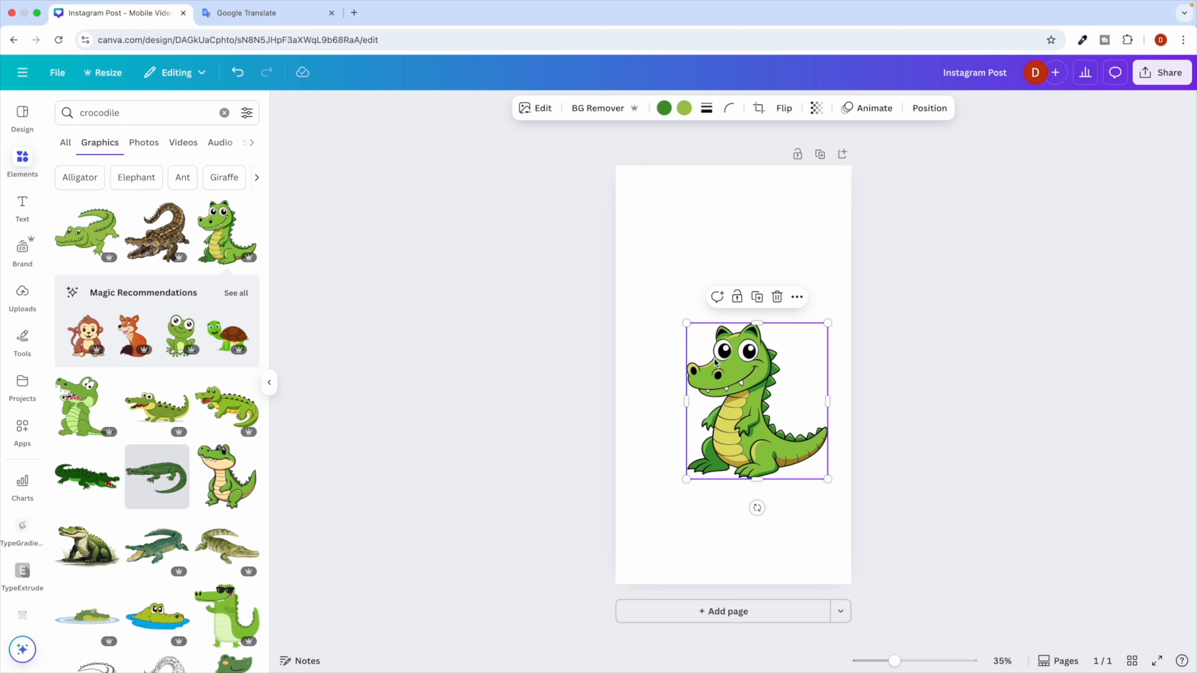
left_click_drag(728, 397, 714, 386)
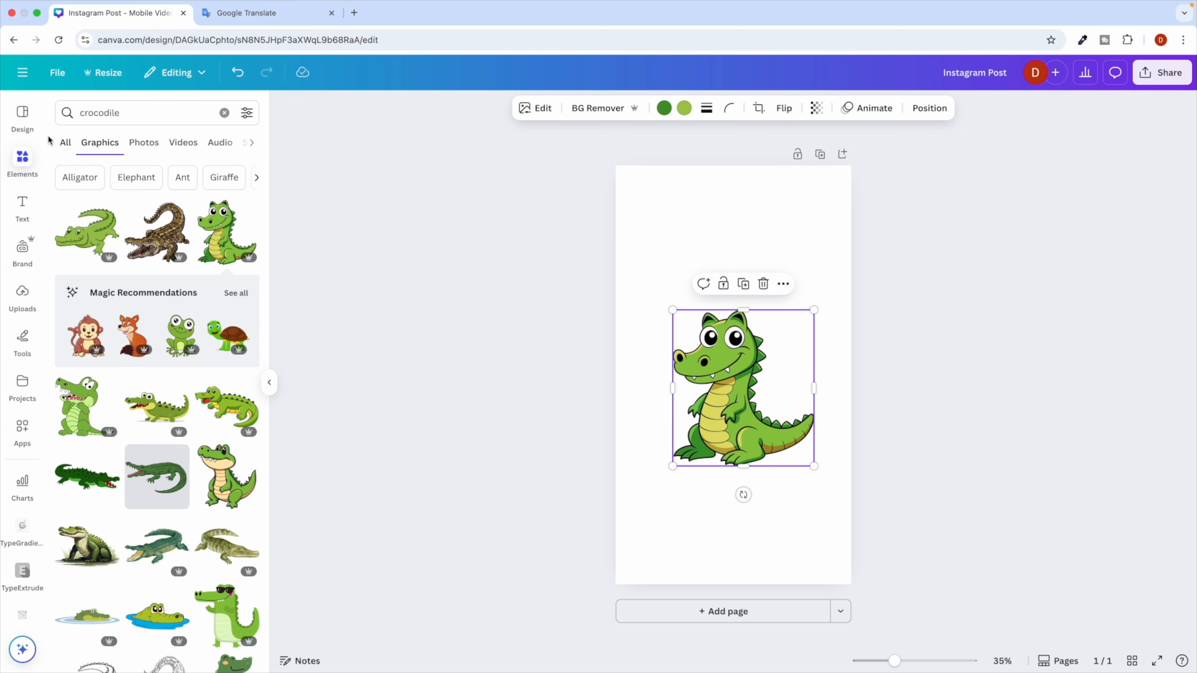
left_click(22, 206)
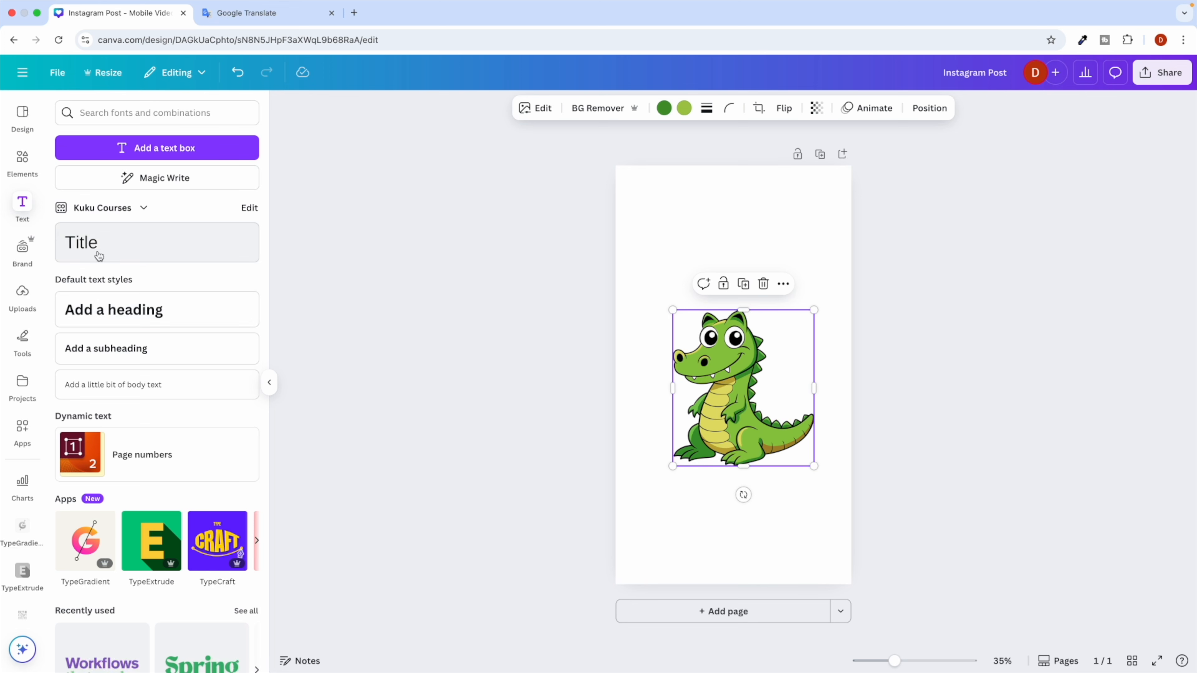
Add a subheading above the crocodile reading 'Cute Crocodile'.
left_click(121, 359)
left_click(588, 411)
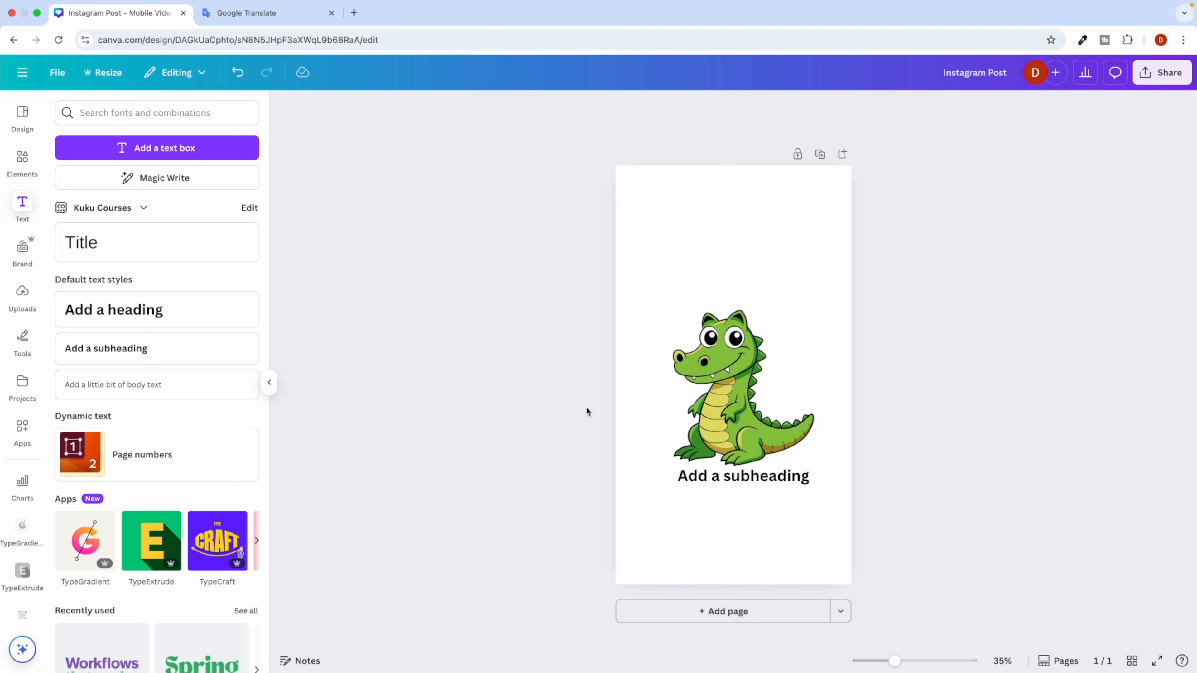
left_click_drag(716, 476, 702, 238)
double_click(699, 255)
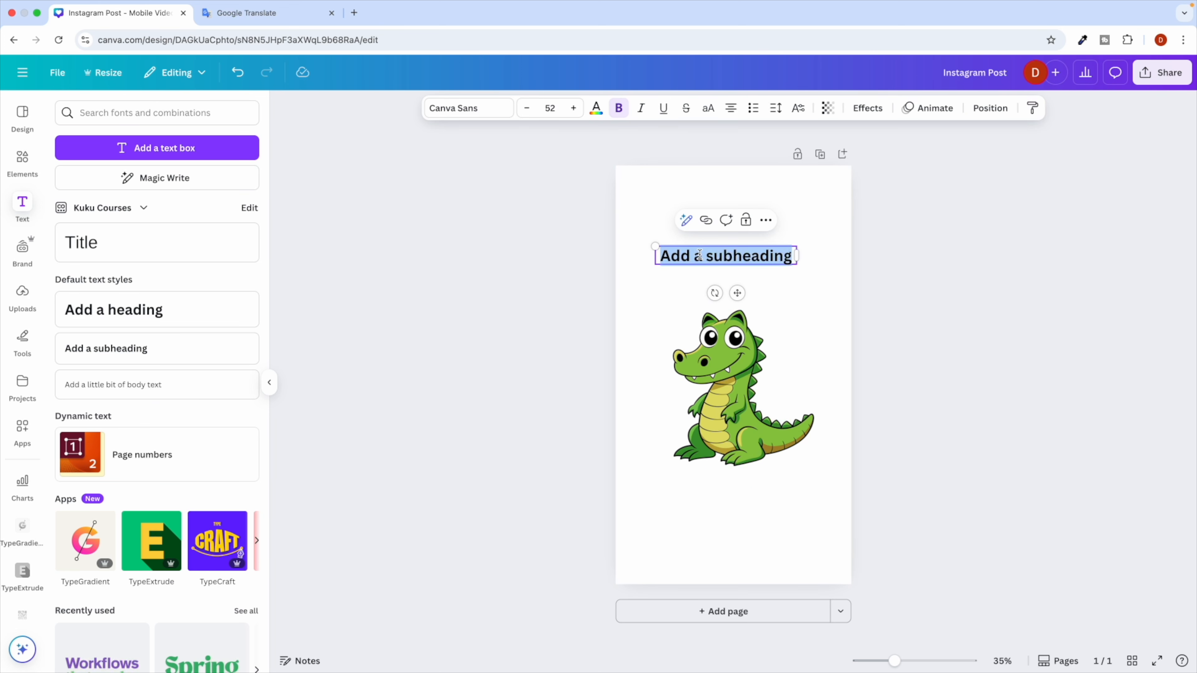
type("Cute Crocodile")
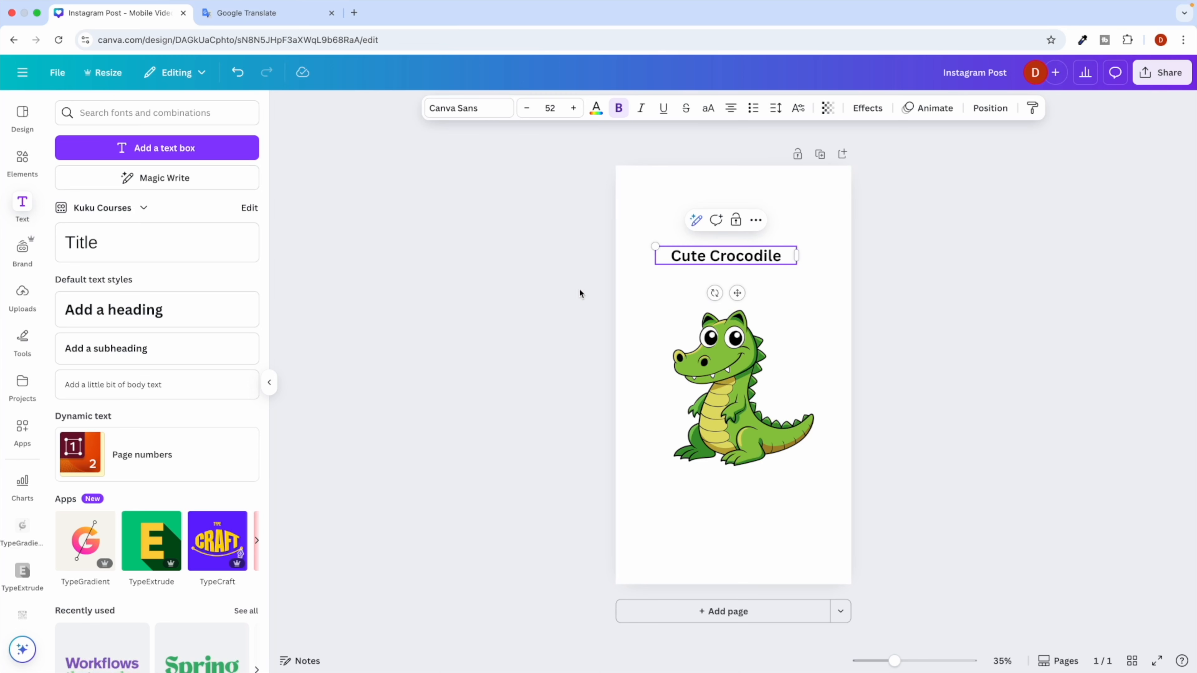
left_click(522, 315)
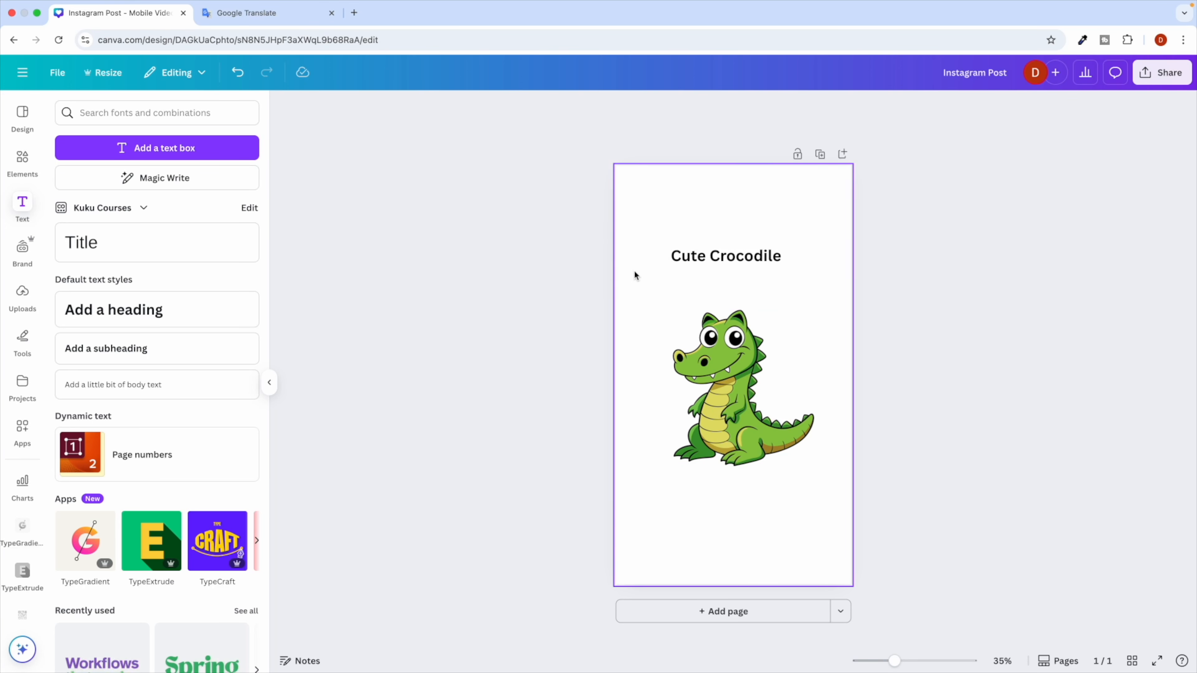
Change the 'Cute Crocodile' title text colour to the default red swatch.
double_click(688, 256)
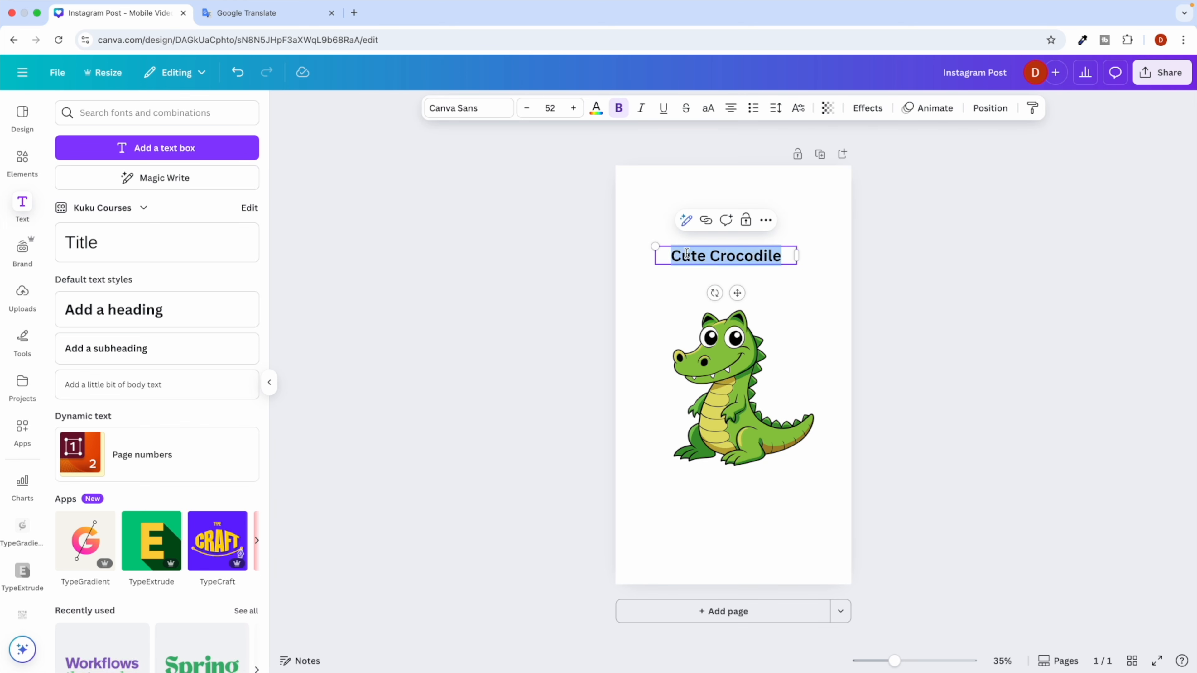
left_click(597, 108)
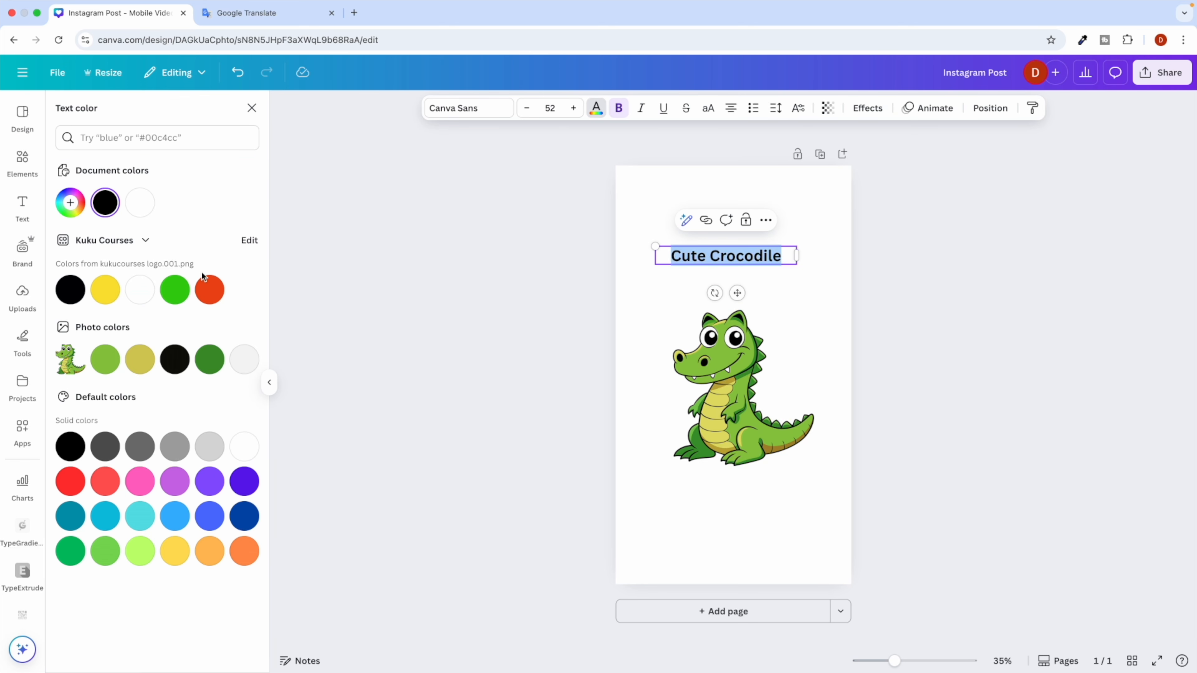
left_click(117, 477)
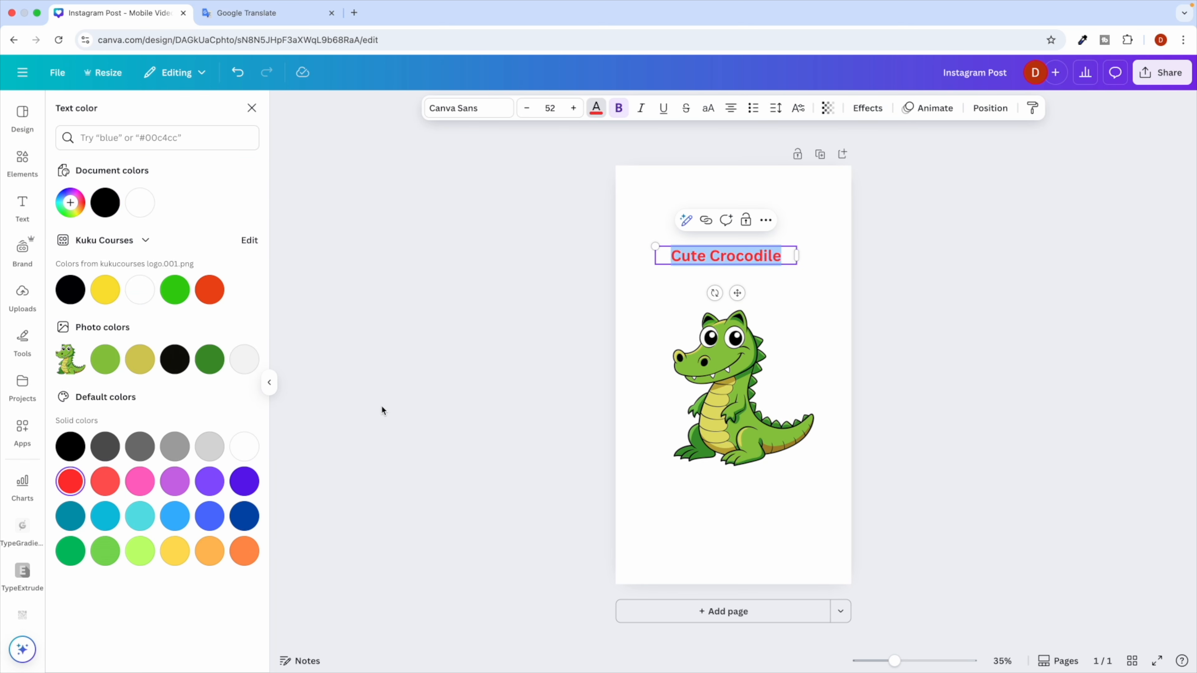
left_click(401, 402)
left_click(660, 211)
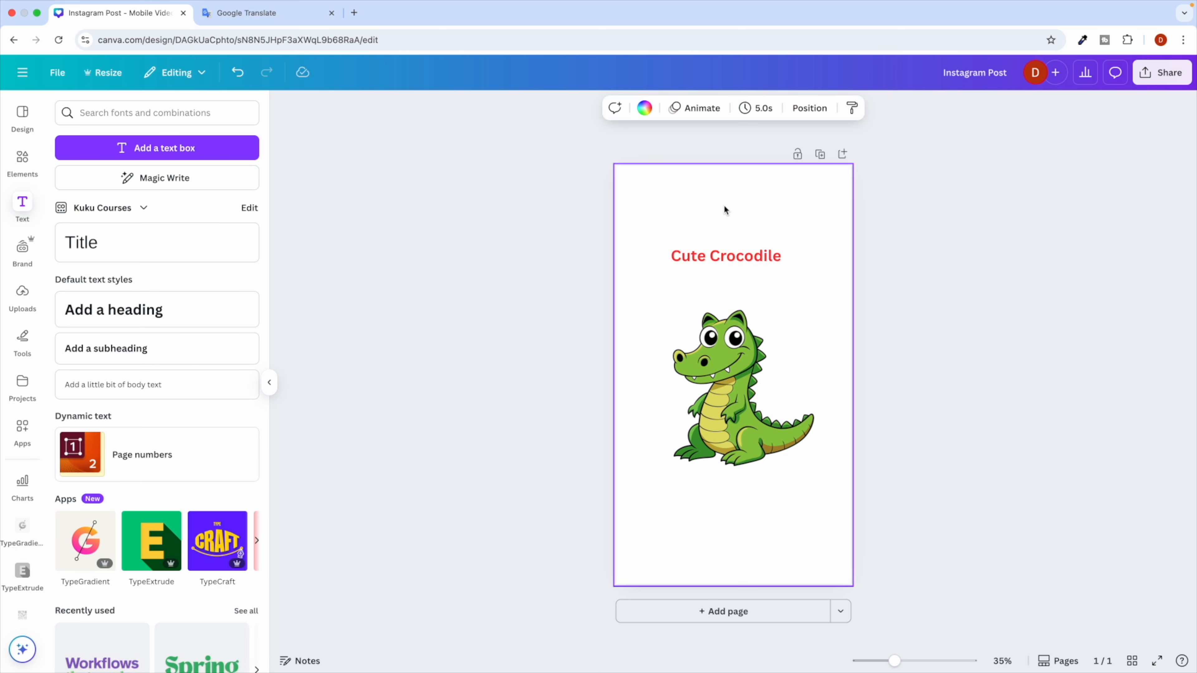
left_click(926, 322)
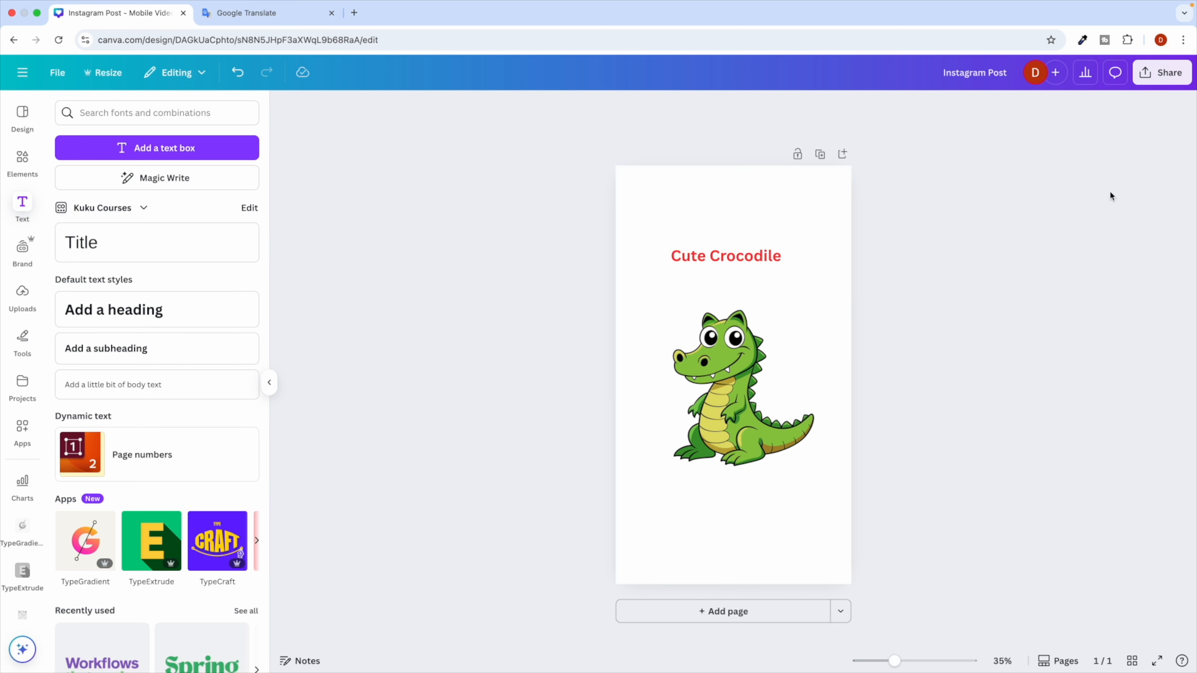
Download the design as a PNG image through Share > Download.
left_click(1162, 73)
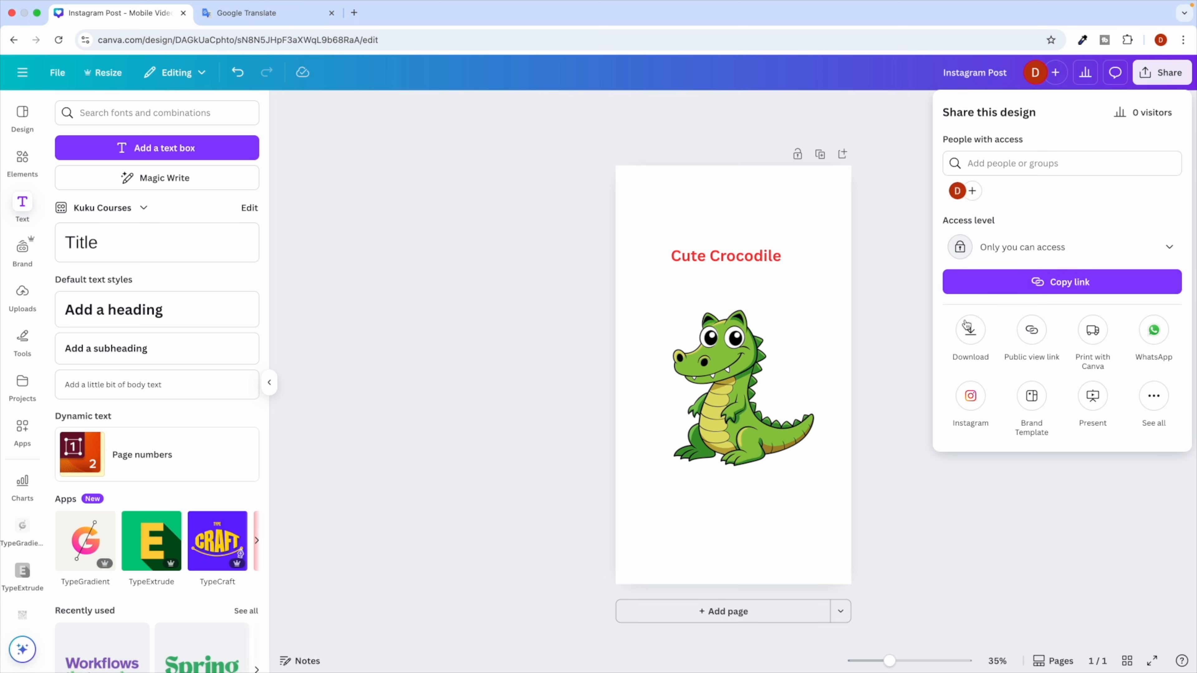
left_click(971, 331)
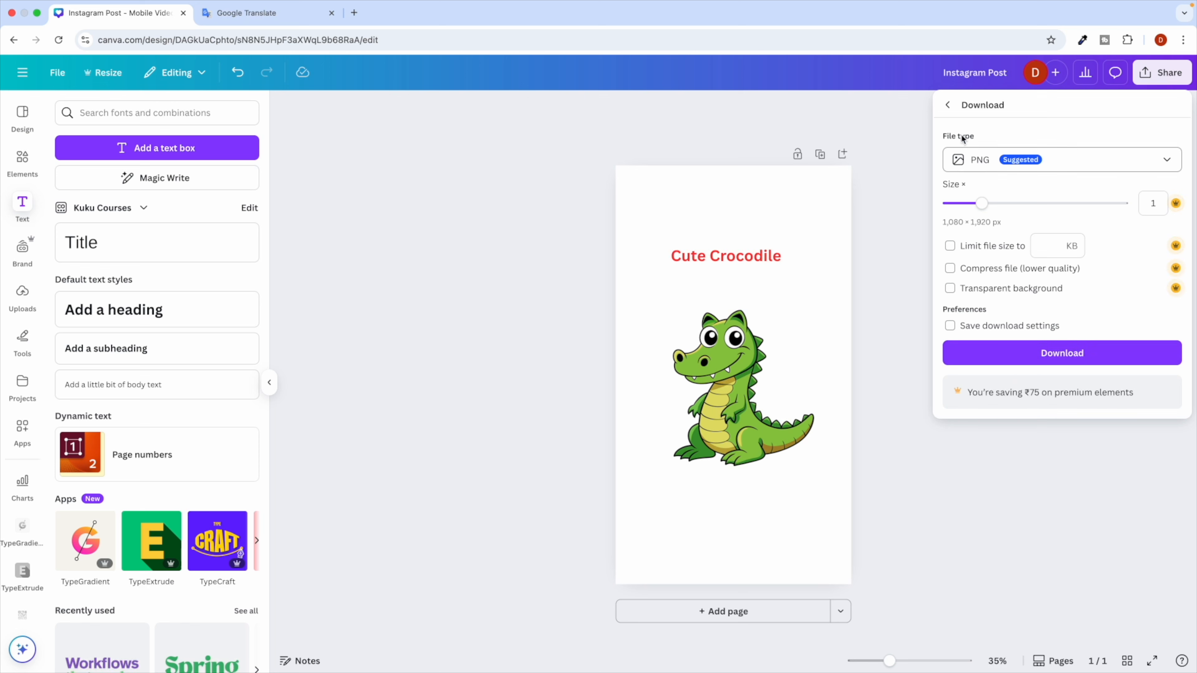
left_click(986, 163)
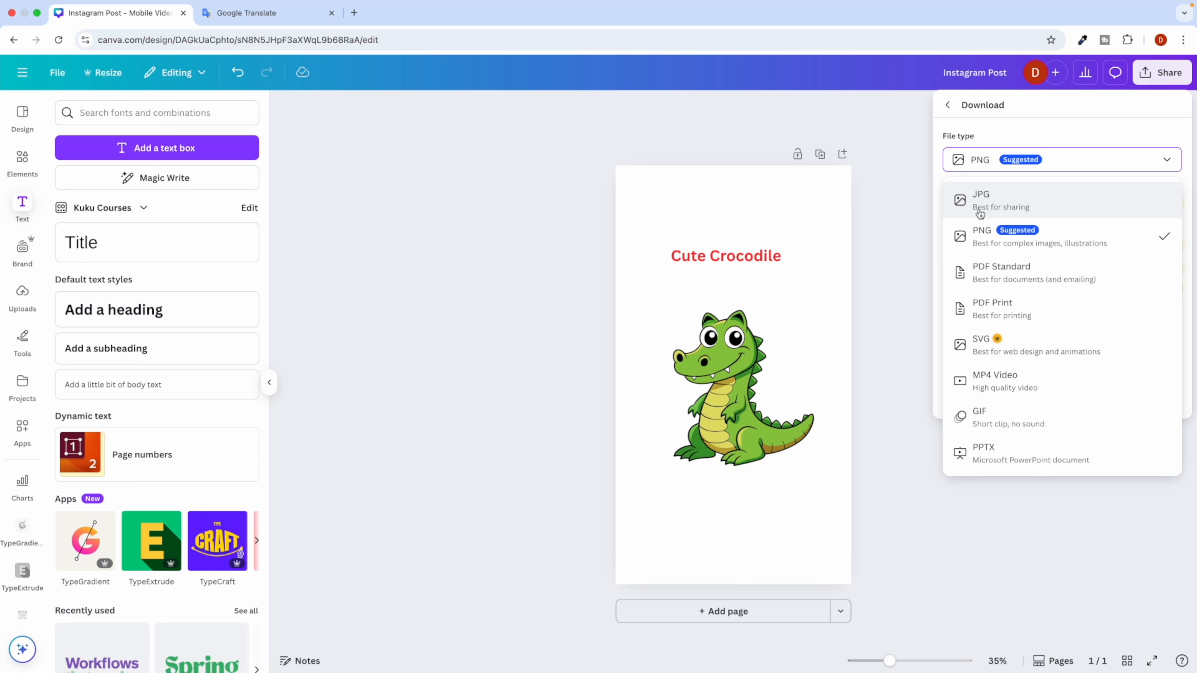
left_click(991, 241)
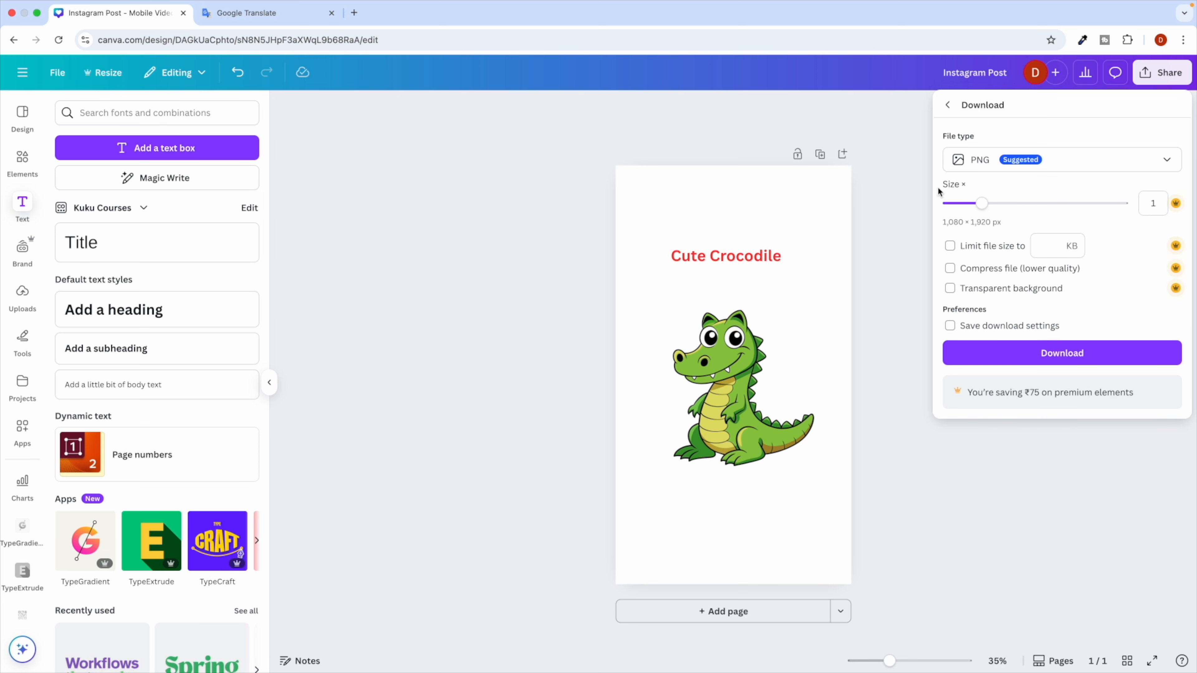
left_click(1051, 352)
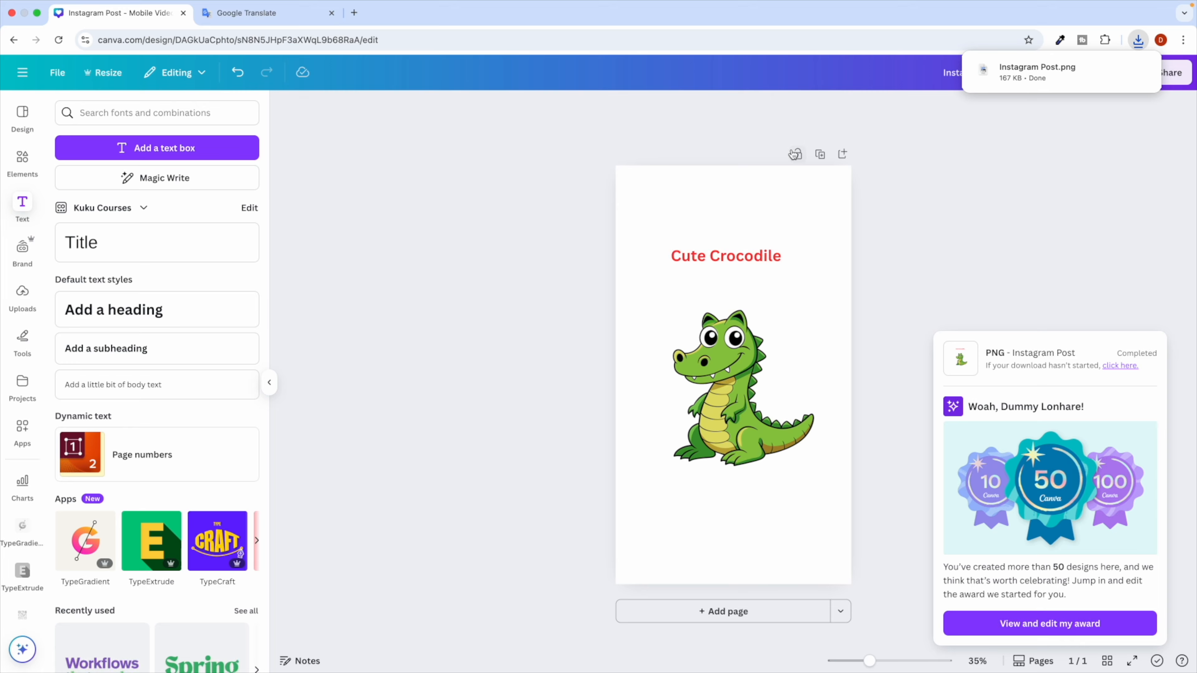
Open the downloaded Instagram Post.png in Preview to check it, then return to Canva.
key("ctrl+Left")
left_click(476, 315)
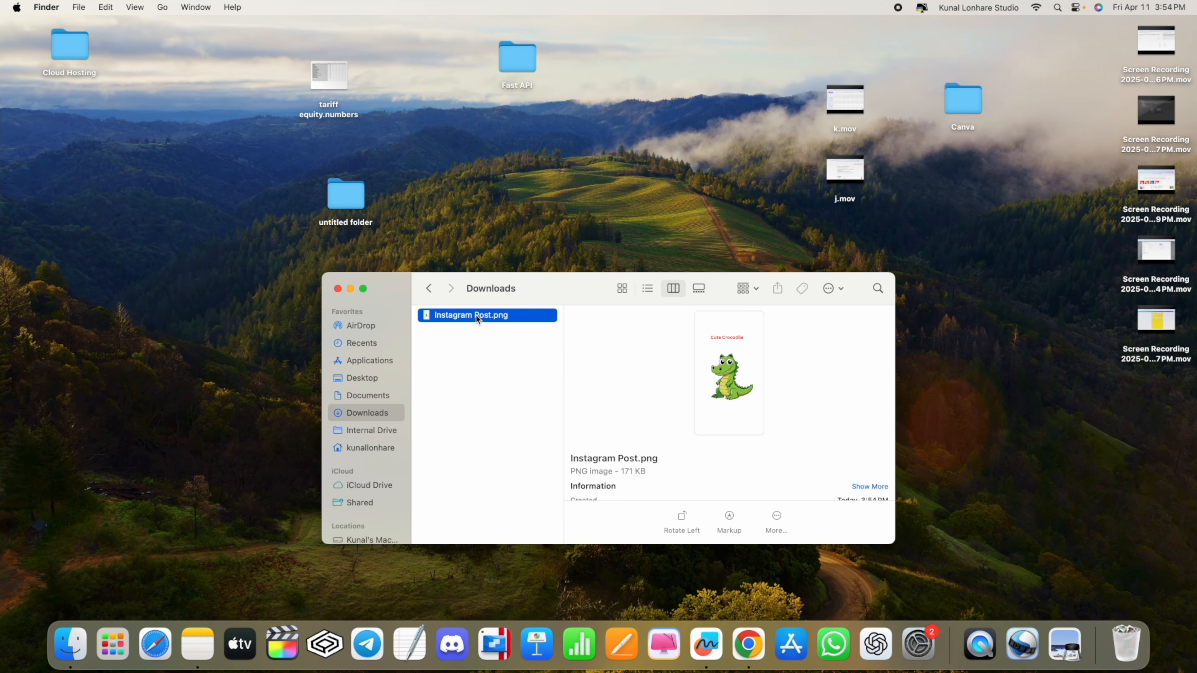
double_click(476, 316)
left_click_drag(157, 155, 286, 326)
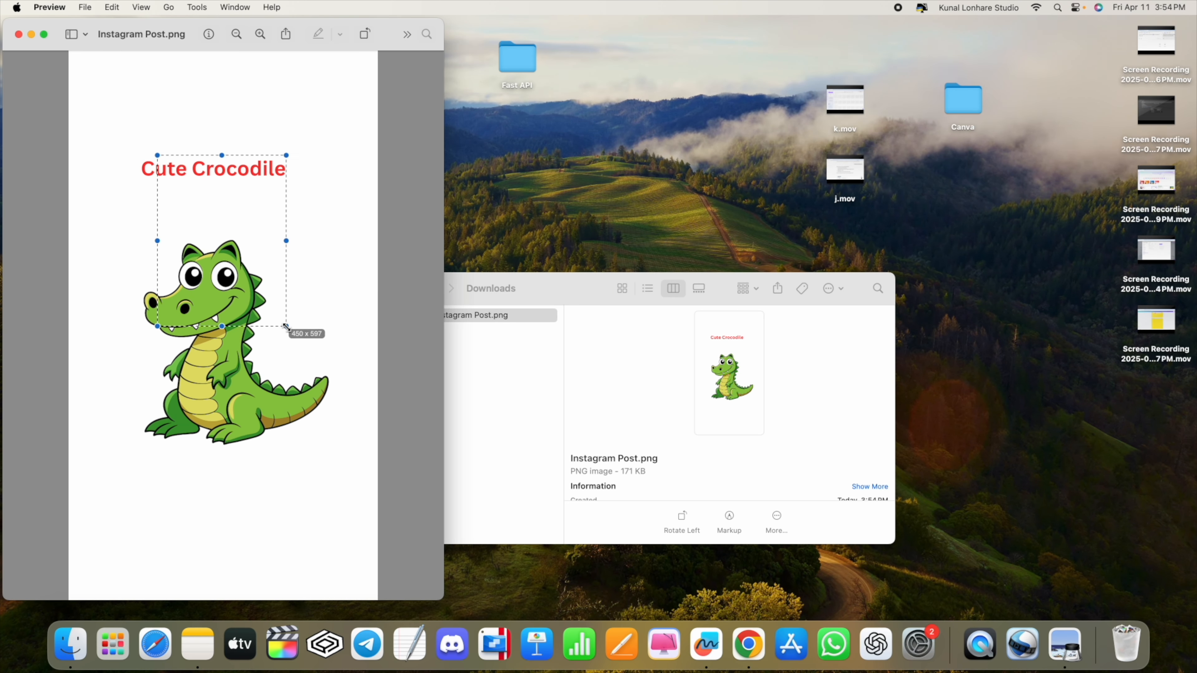
left_click(20, 34)
key("ctrl+Right")
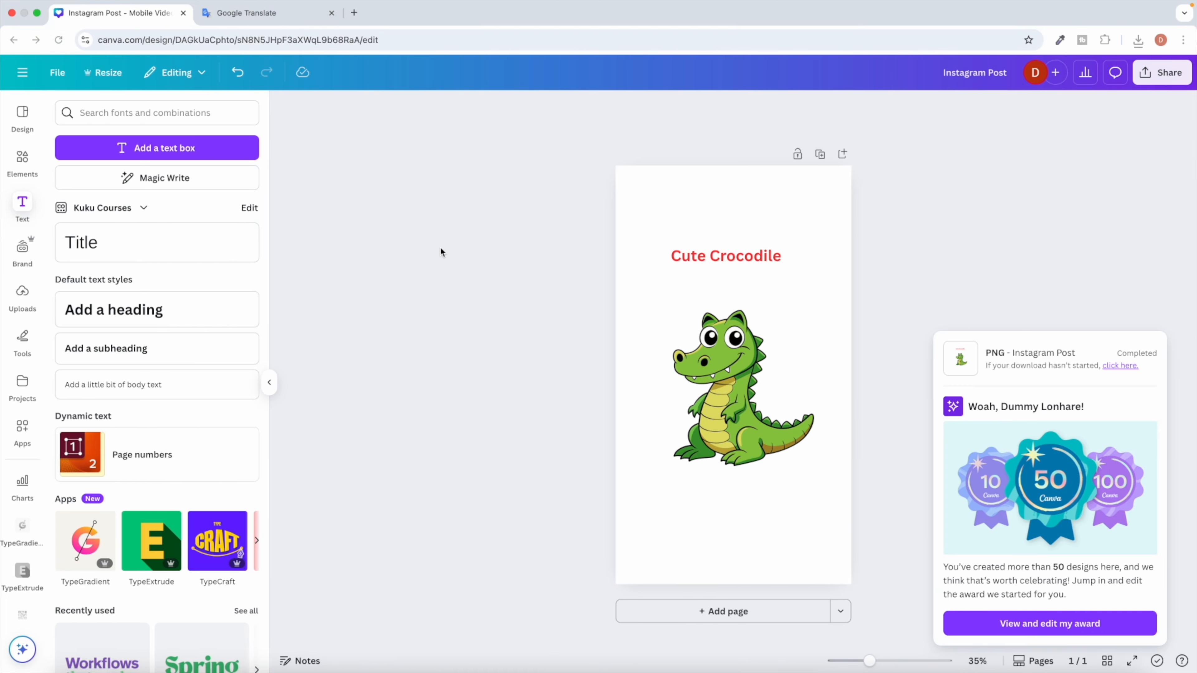
left_click(482, 284)
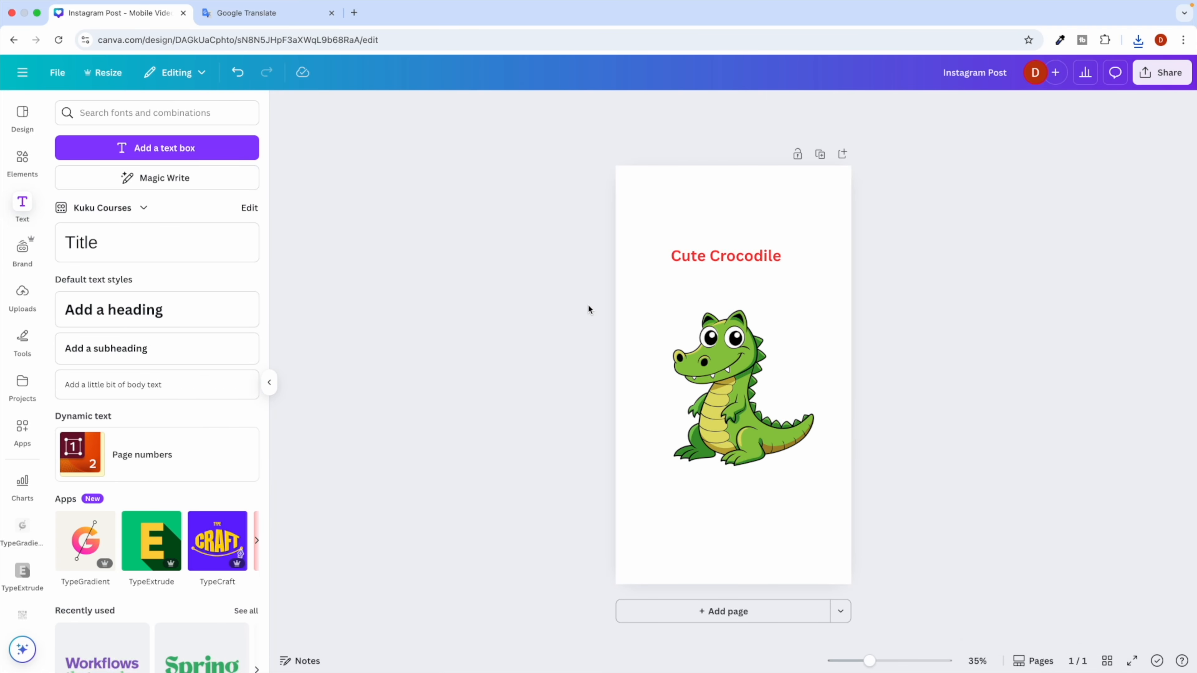
Apply the Burst preset animation to the 'Cute Crocodile' title.
left_click(719, 253)
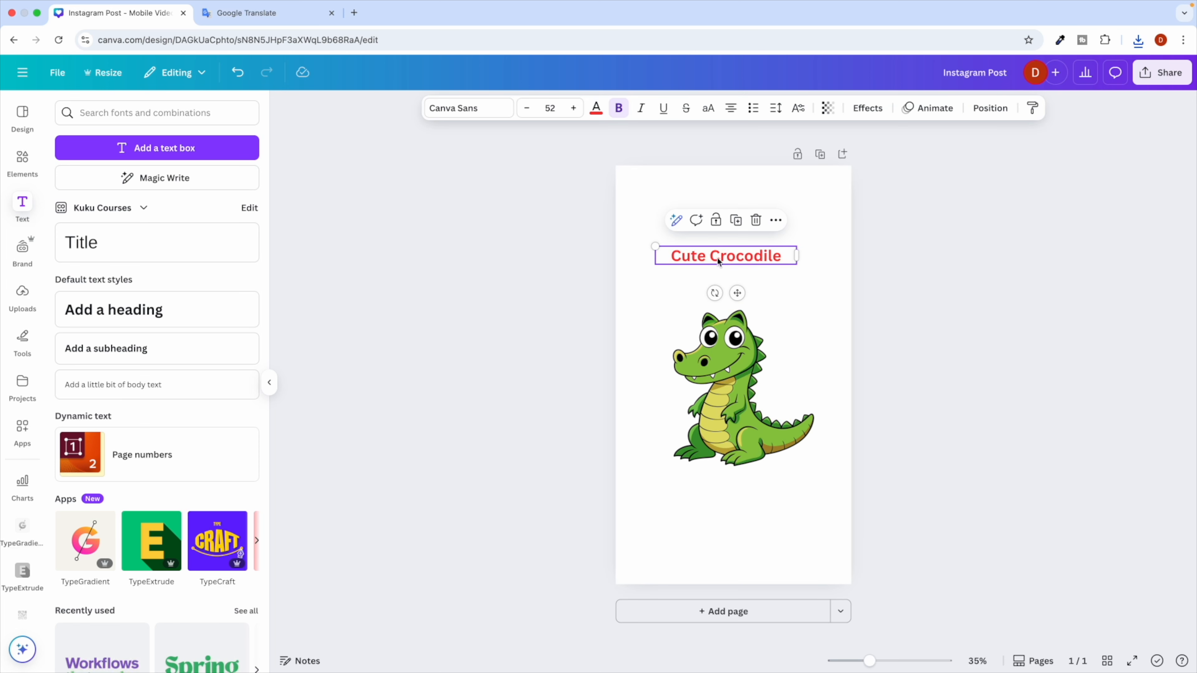
left_click(931, 117)
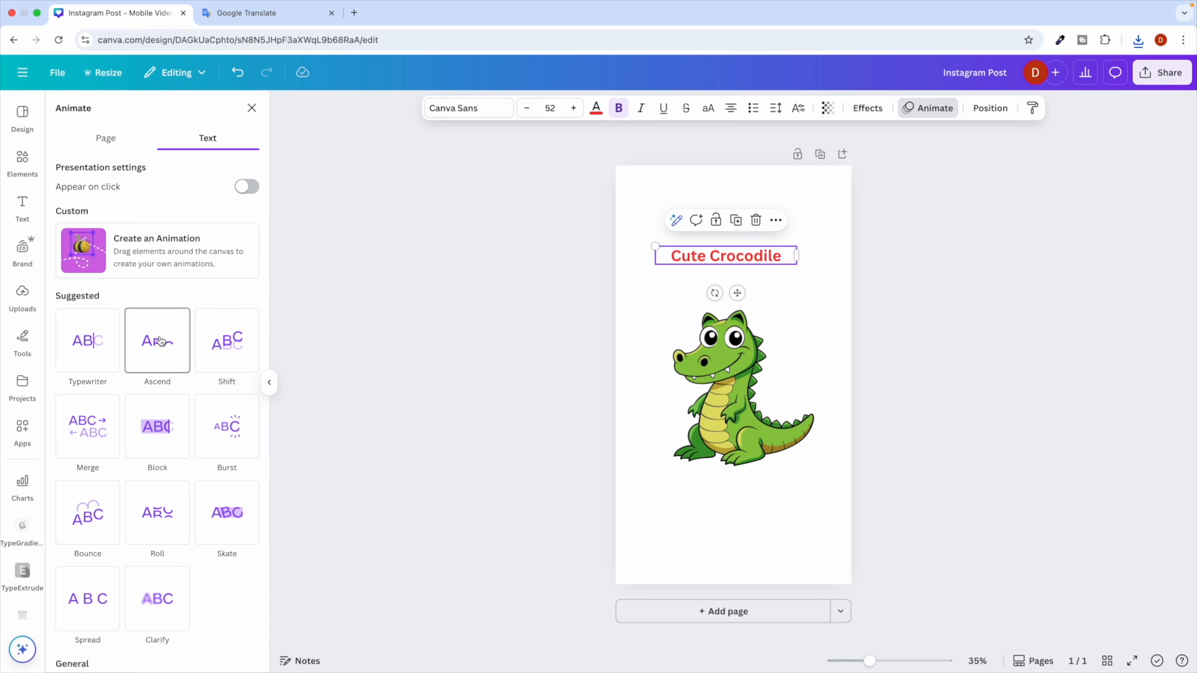
scroll(182, 298, "down", 3)
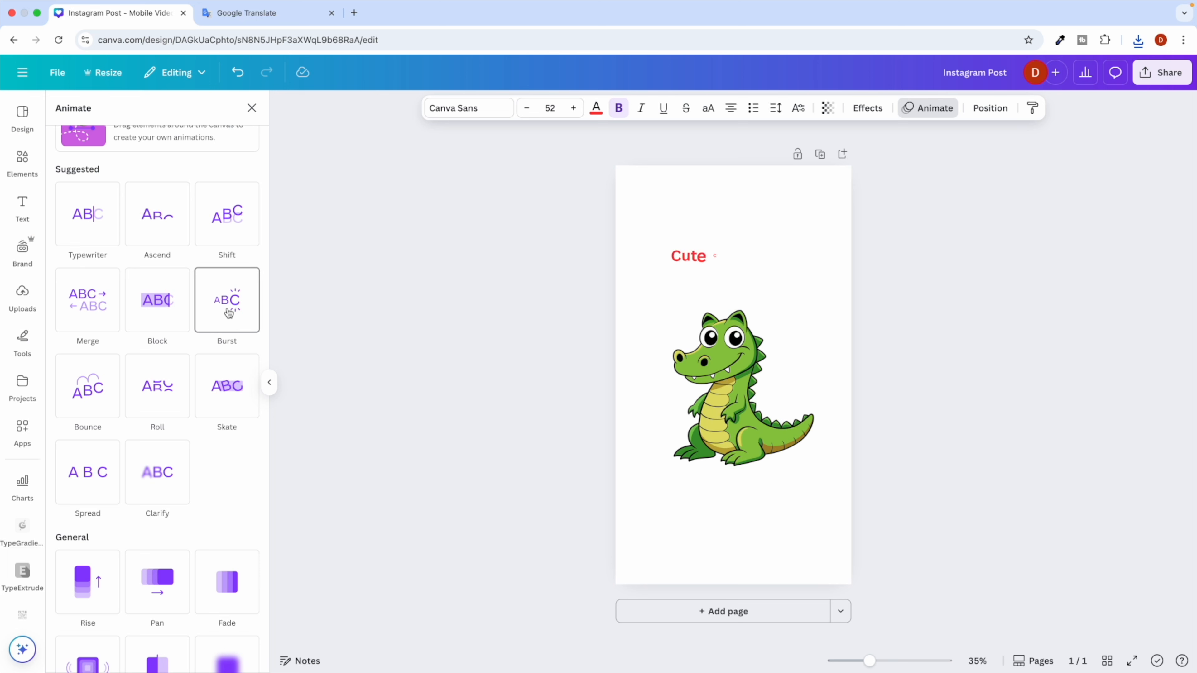
left_click(227, 311)
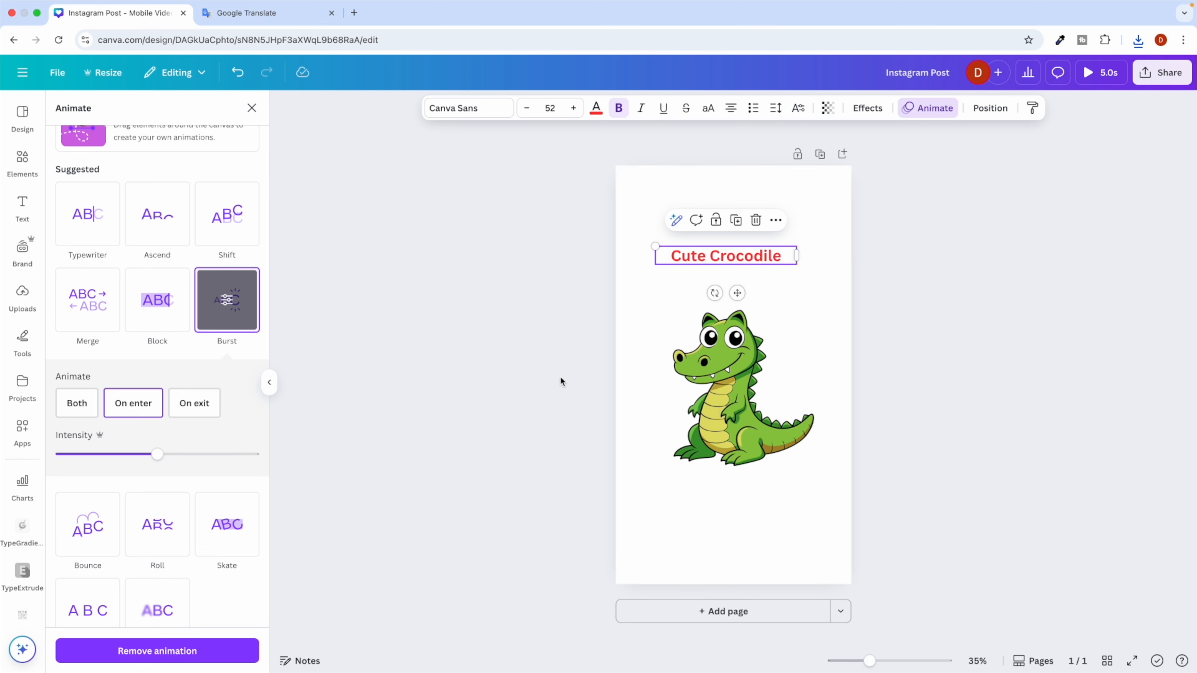
left_click(719, 367)
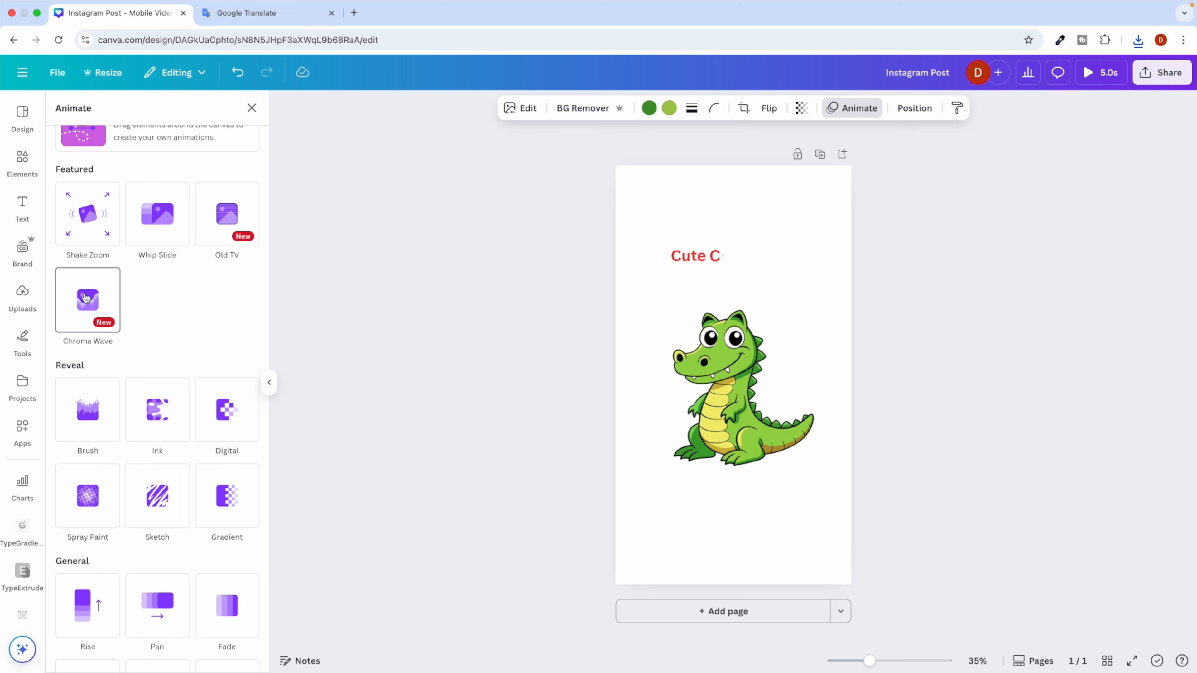
Apply the Old TV animation to the crocodile and set its speed slider to a moderate value.
scroll(89, 405, "down", 3)
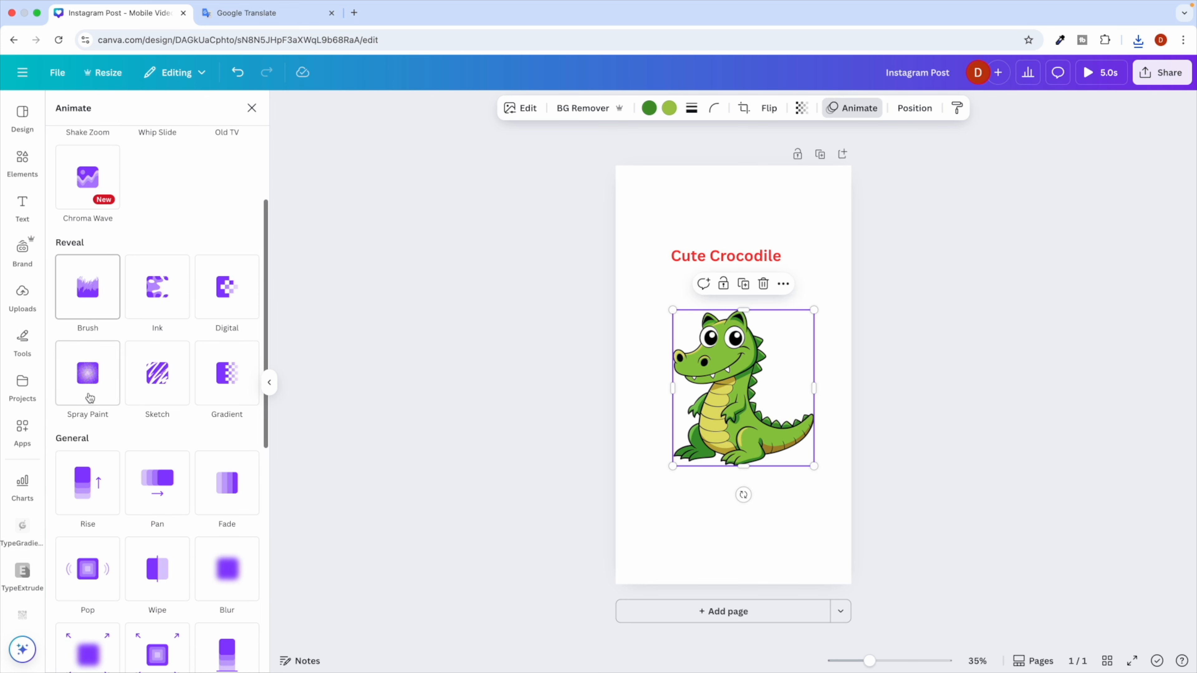
scroll(128, 387, "down", 8)
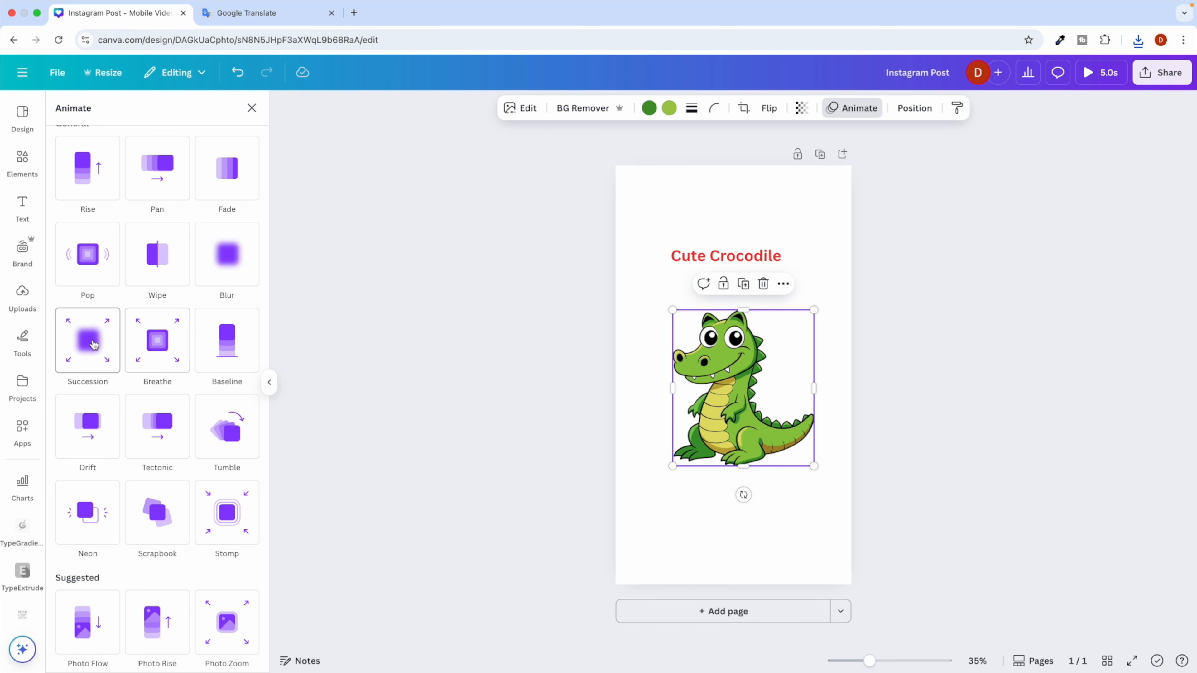
scroll(132, 338, "up", 10)
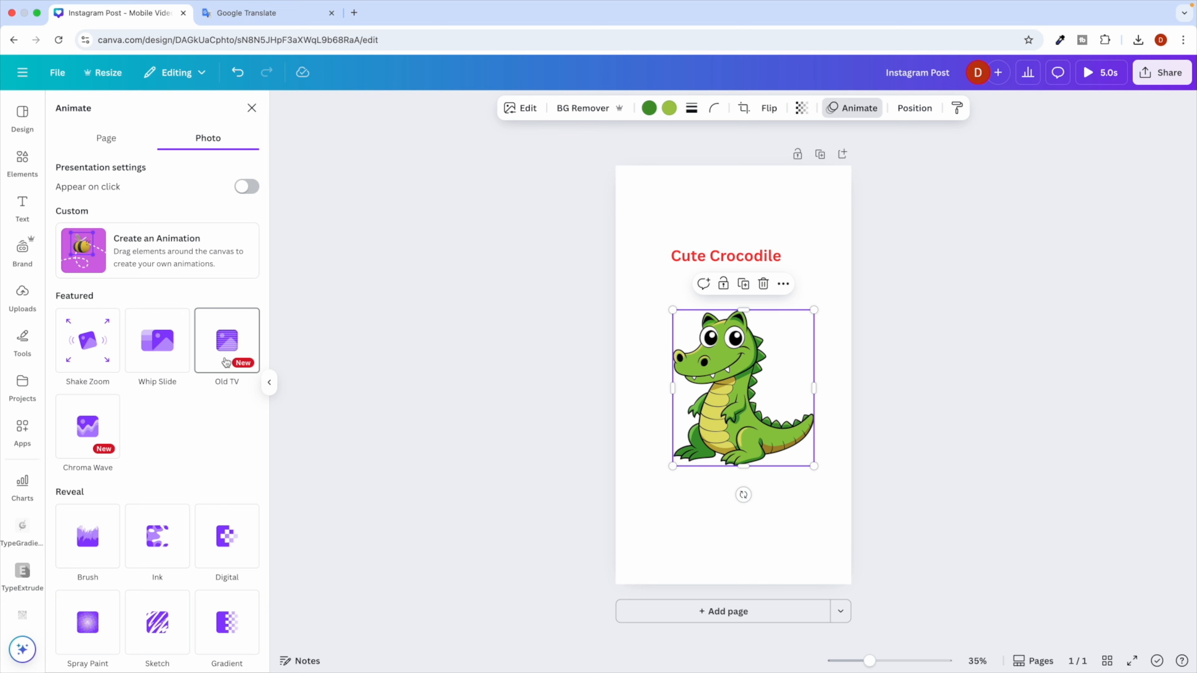
left_click(219, 347)
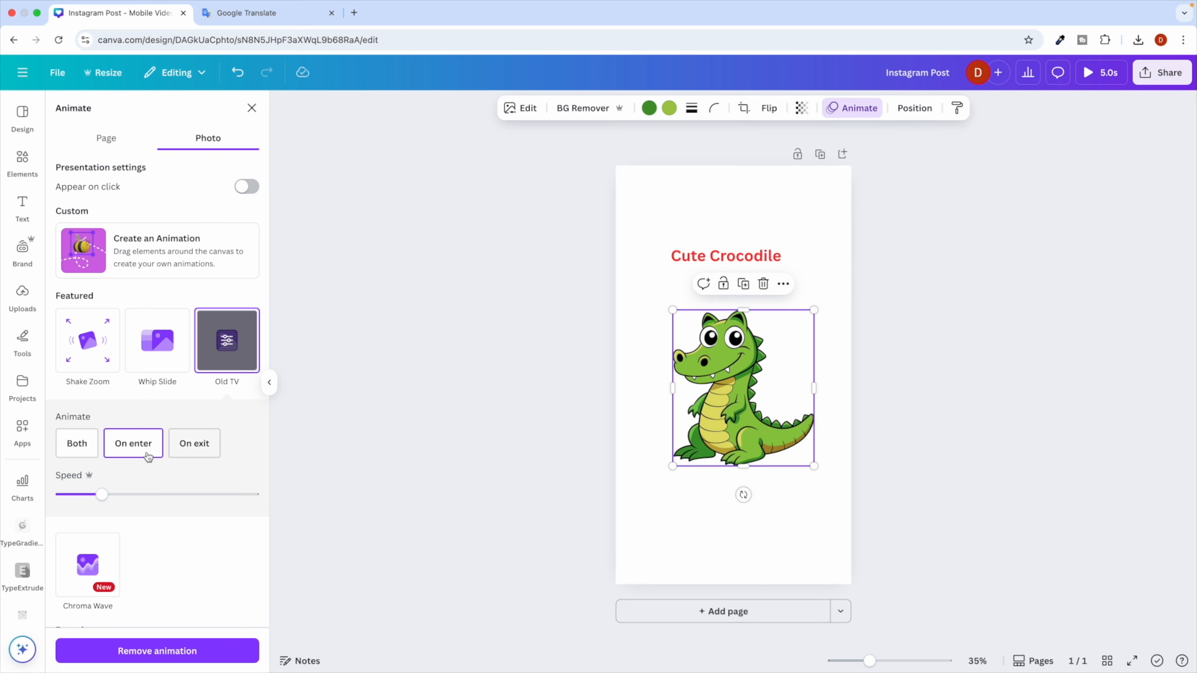
left_click_drag(103, 495, 140, 494)
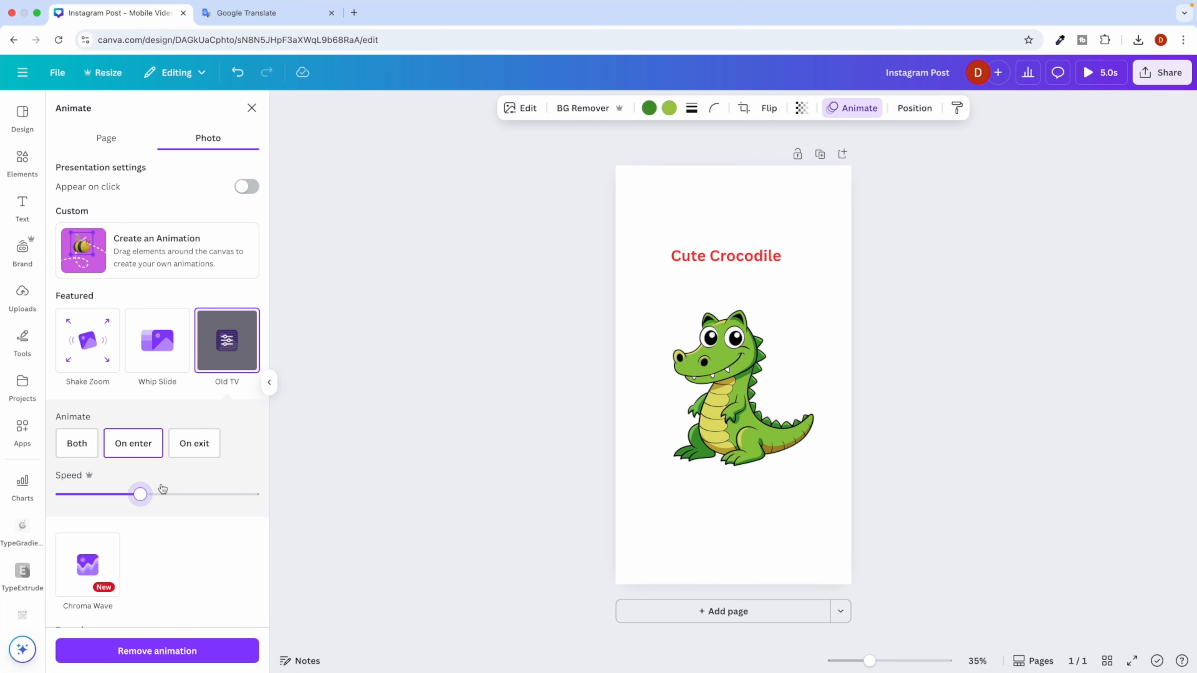
left_click_drag(142, 494, 75, 494)
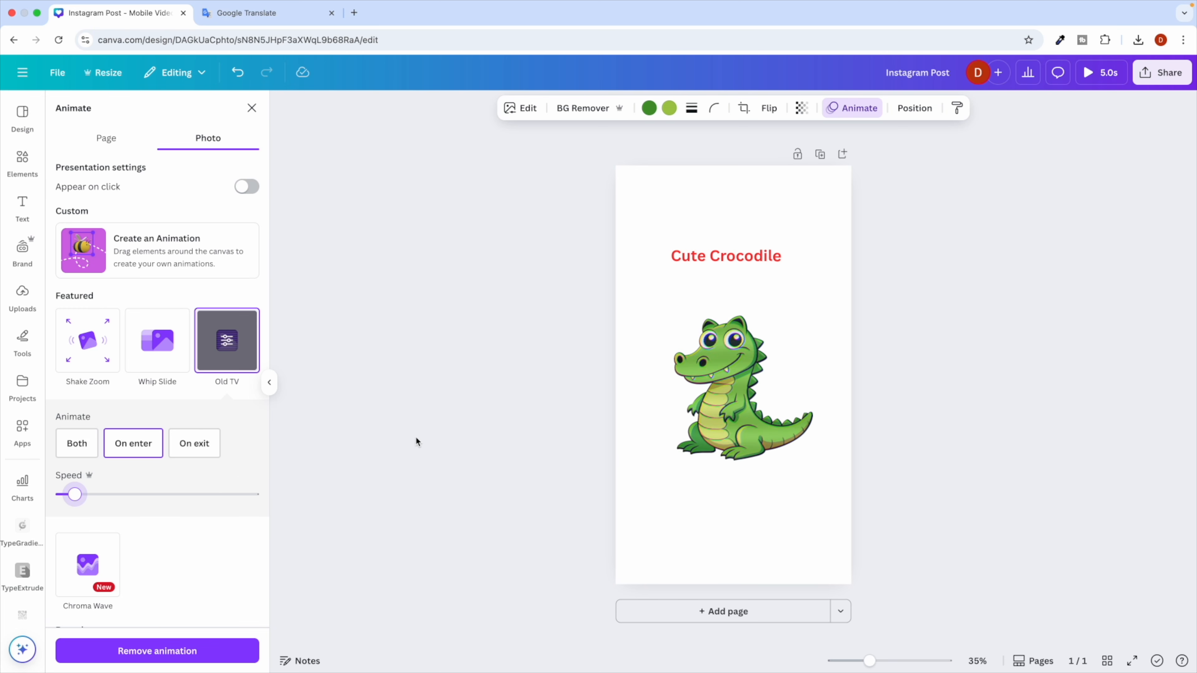
left_click_drag(75, 494, 102, 495)
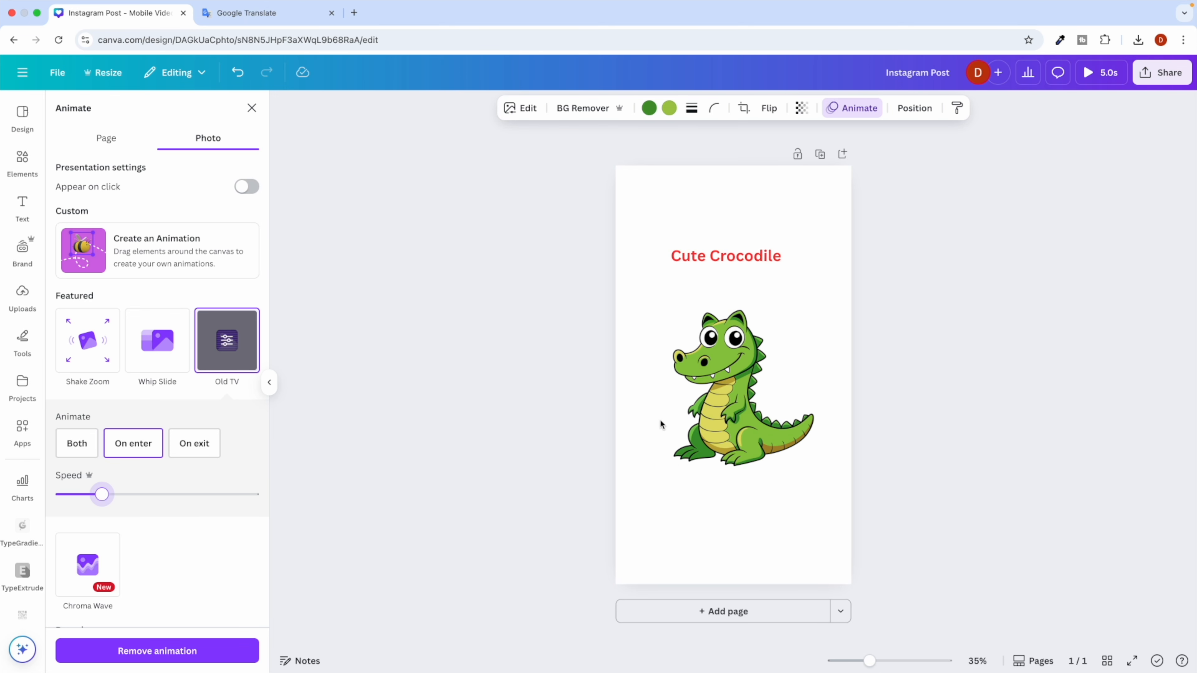
Preview the animated page by playing the design.
left_click(553, 392)
left_click(916, 312)
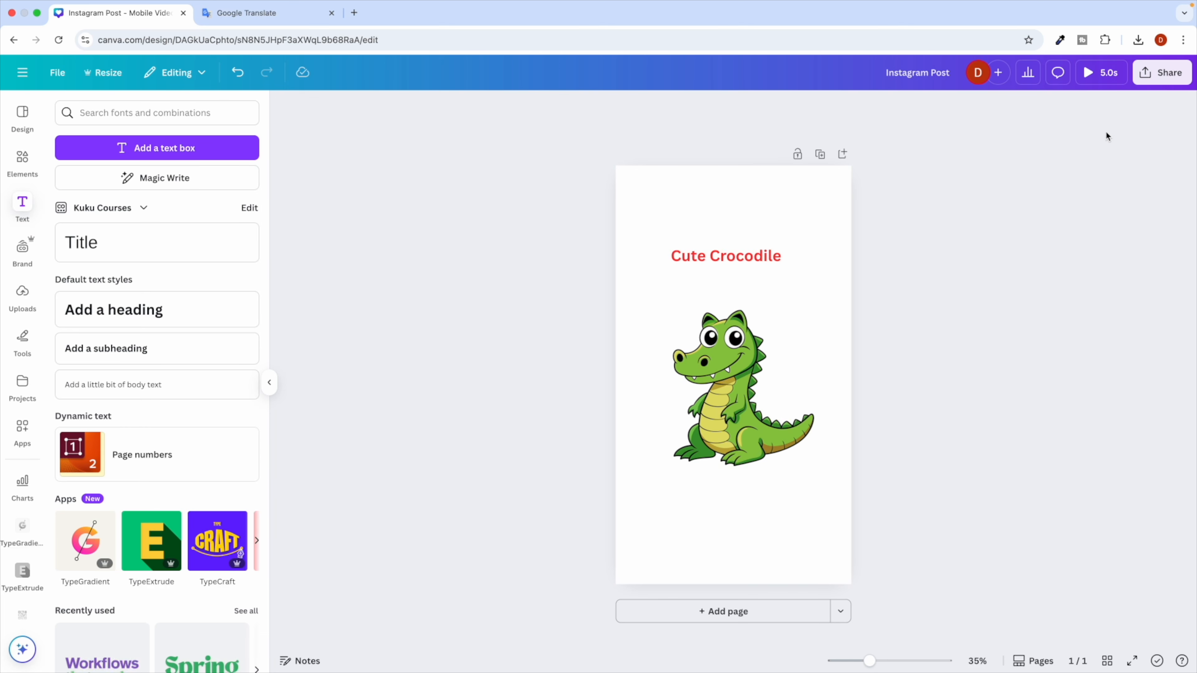
left_click(1098, 81)
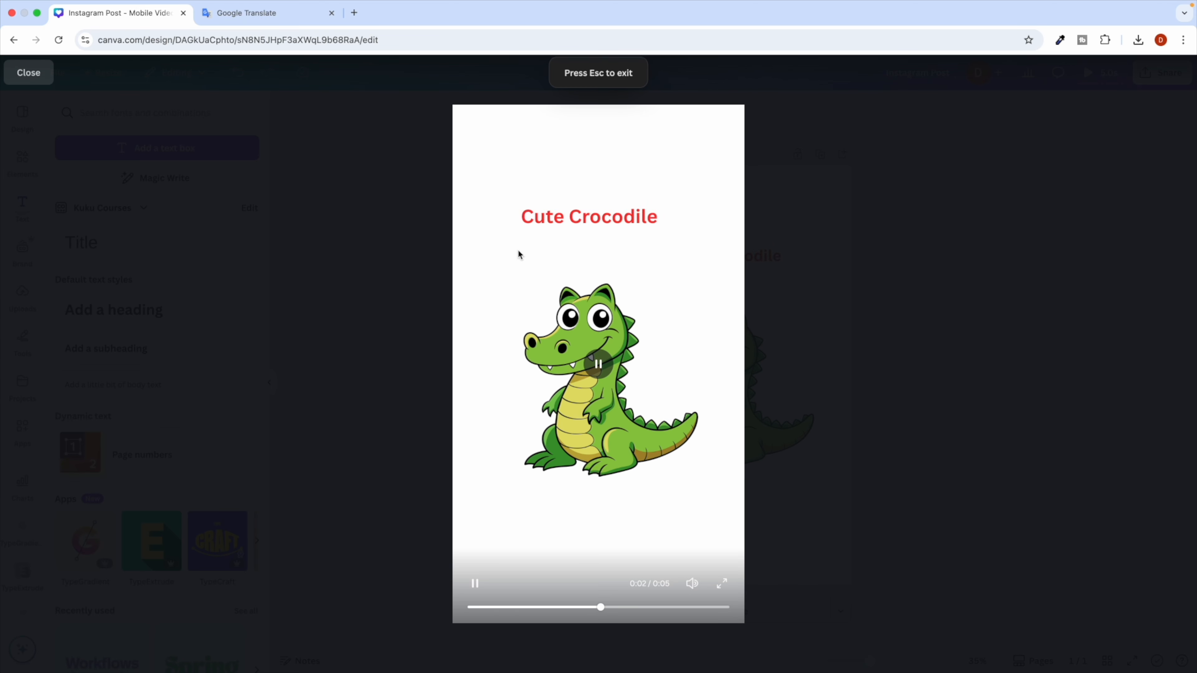
left_click(883, 360)
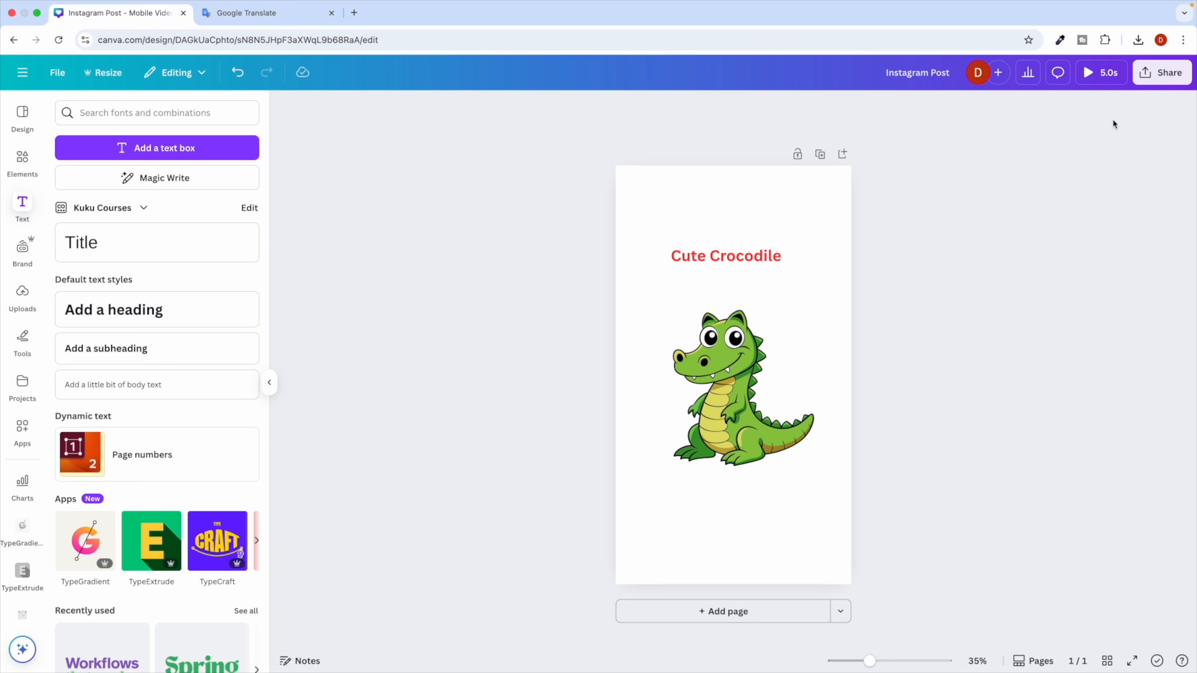
Download the design as an MP4 video, Instagram Post.mp4.
left_click(1161, 73)
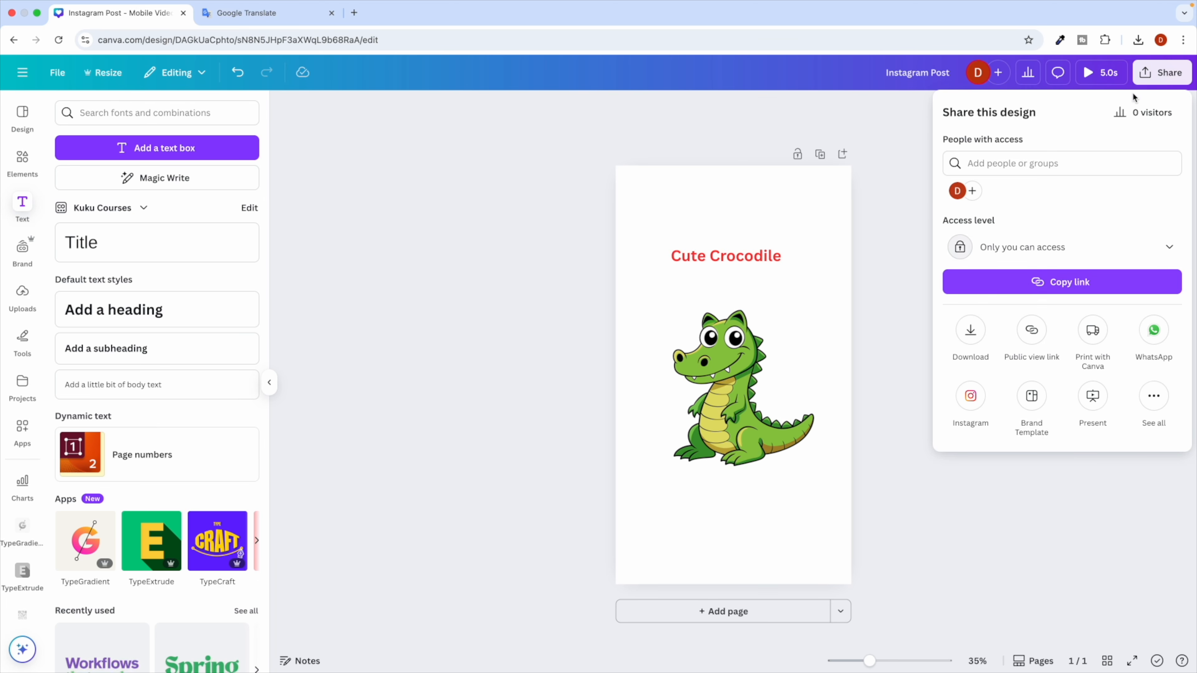
left_click(971, 331)
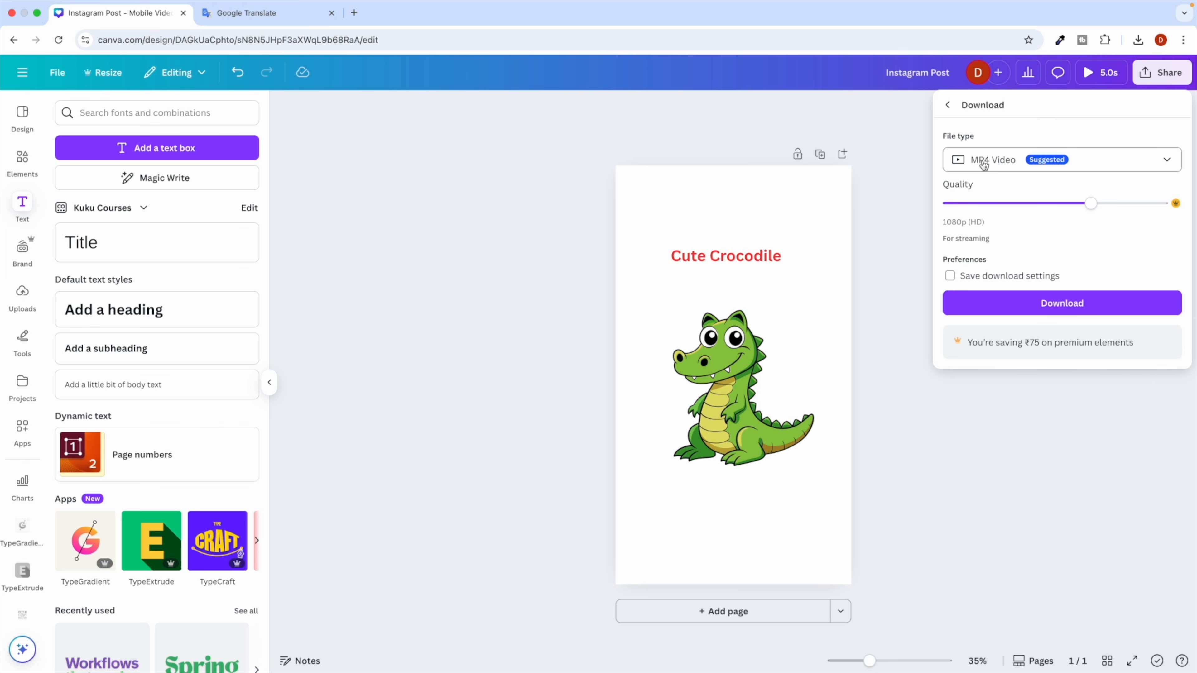
left_click(1063, 304)
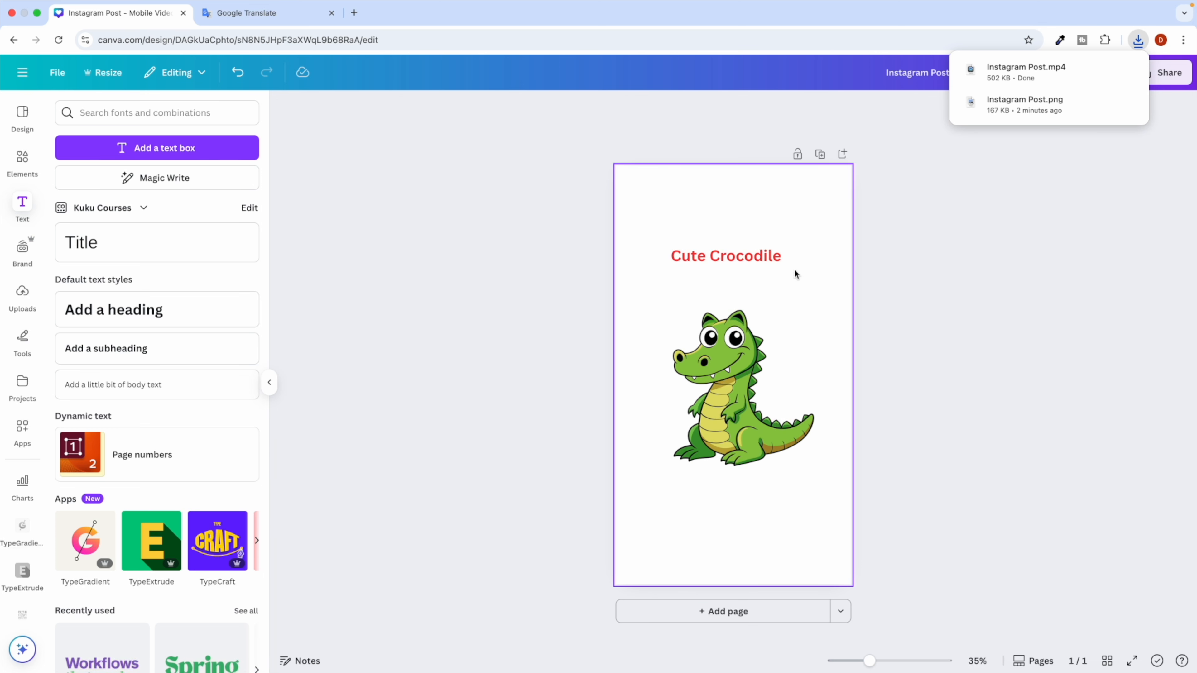
left_click(677, 231)
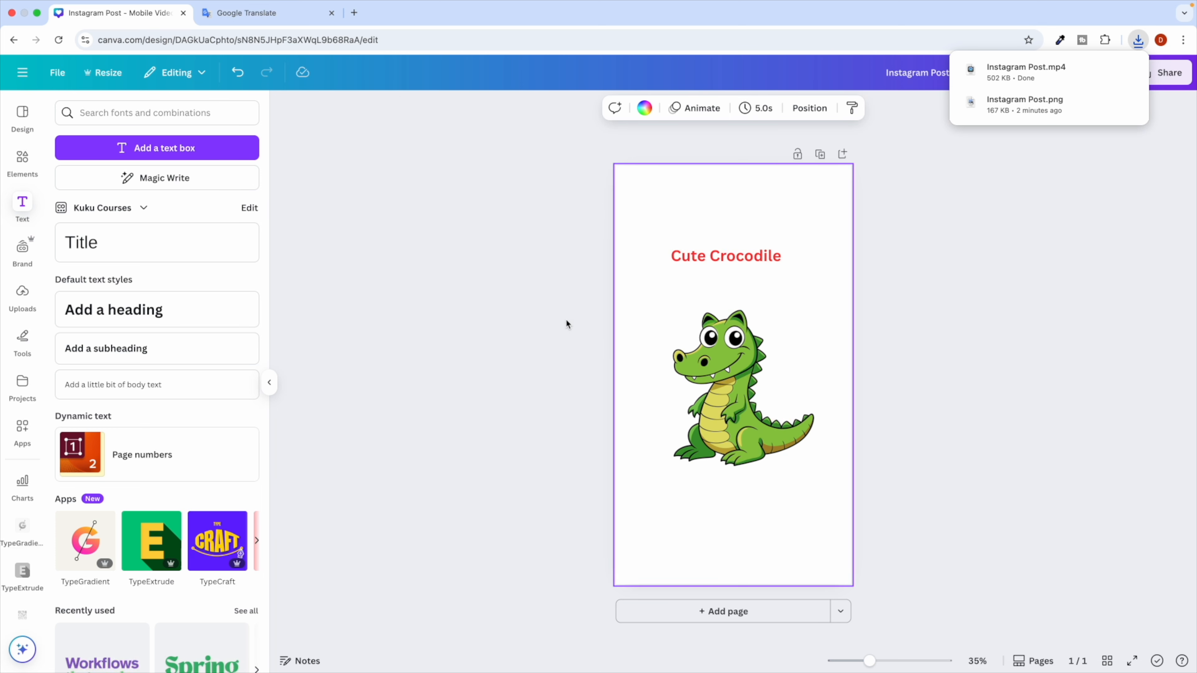
left_click(509, 296)
key("ctrl+Left")
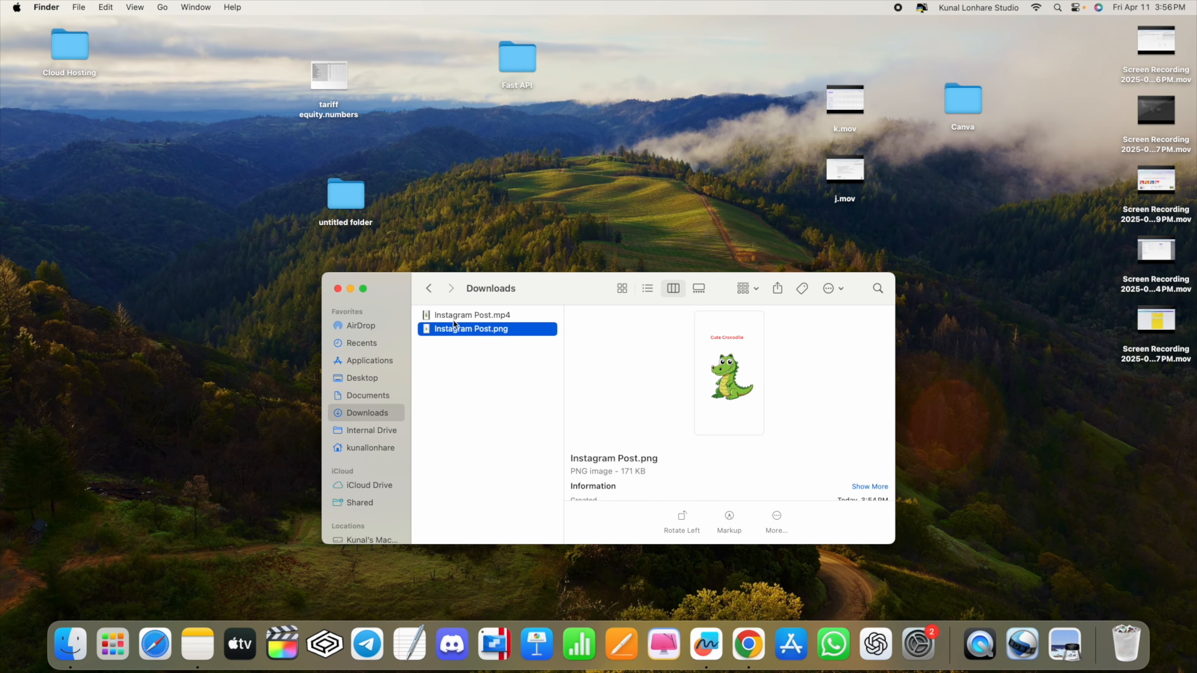
Check both Instagram Post files in Downloads and play the MP4 in QuickTime, then return to Canva.
left_click(471, 315)
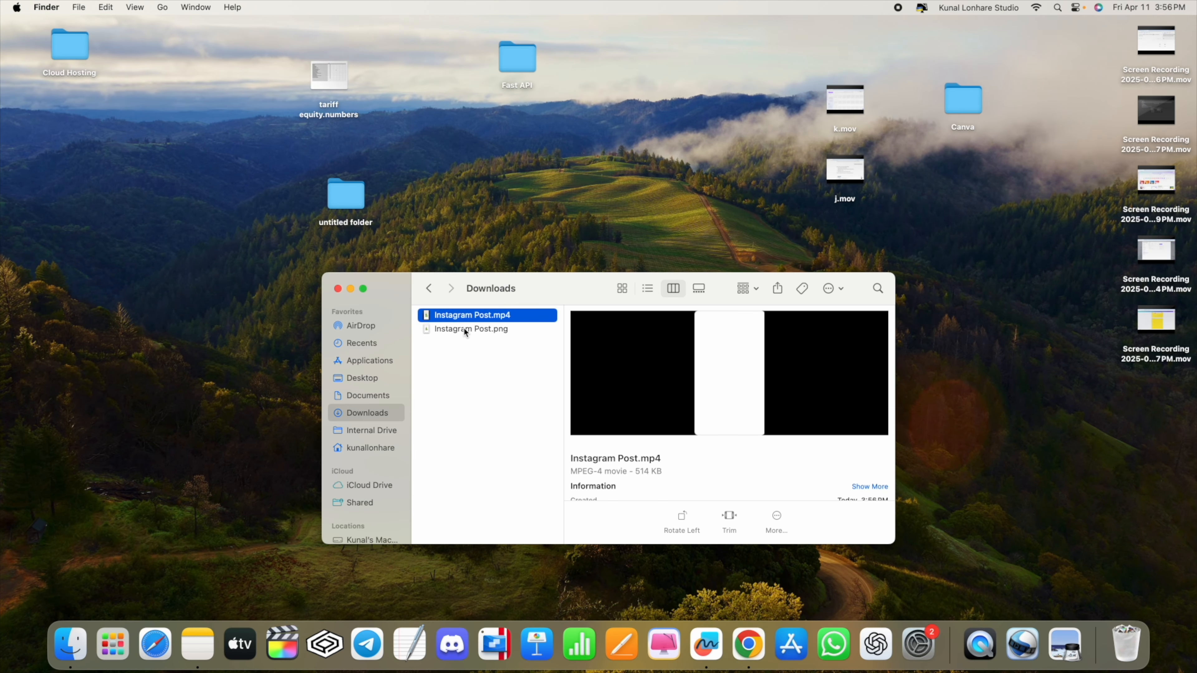
left_click(465, 331)
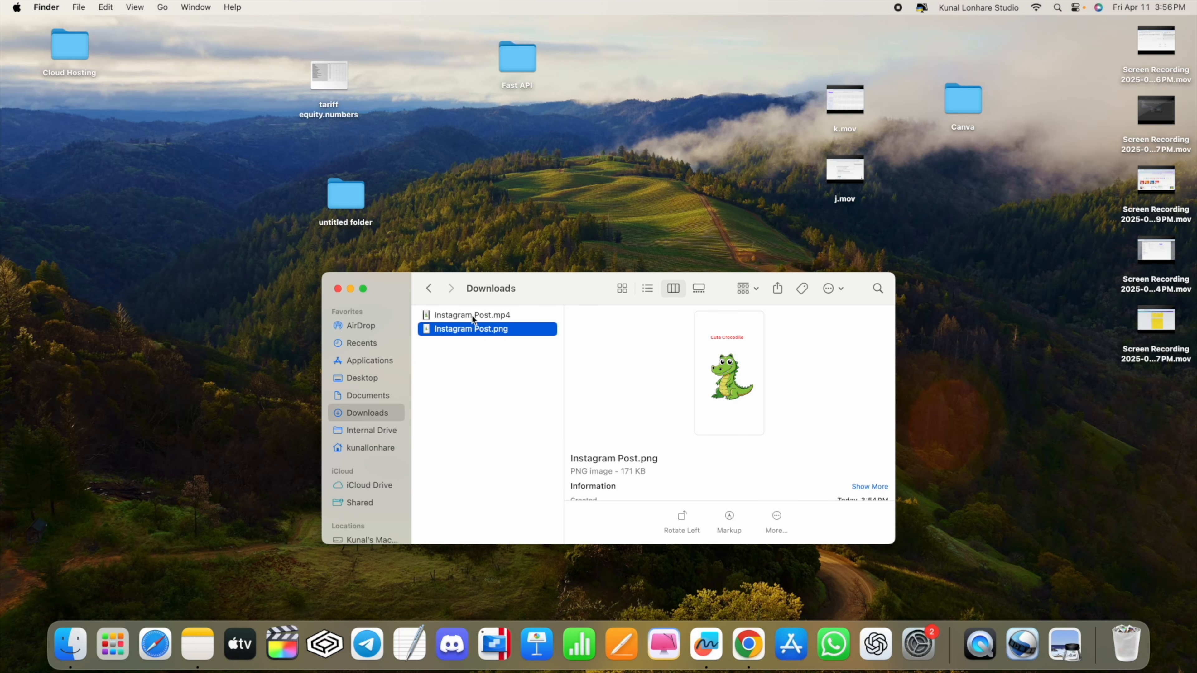
left_click(472, 315)
double_click(492, 322)
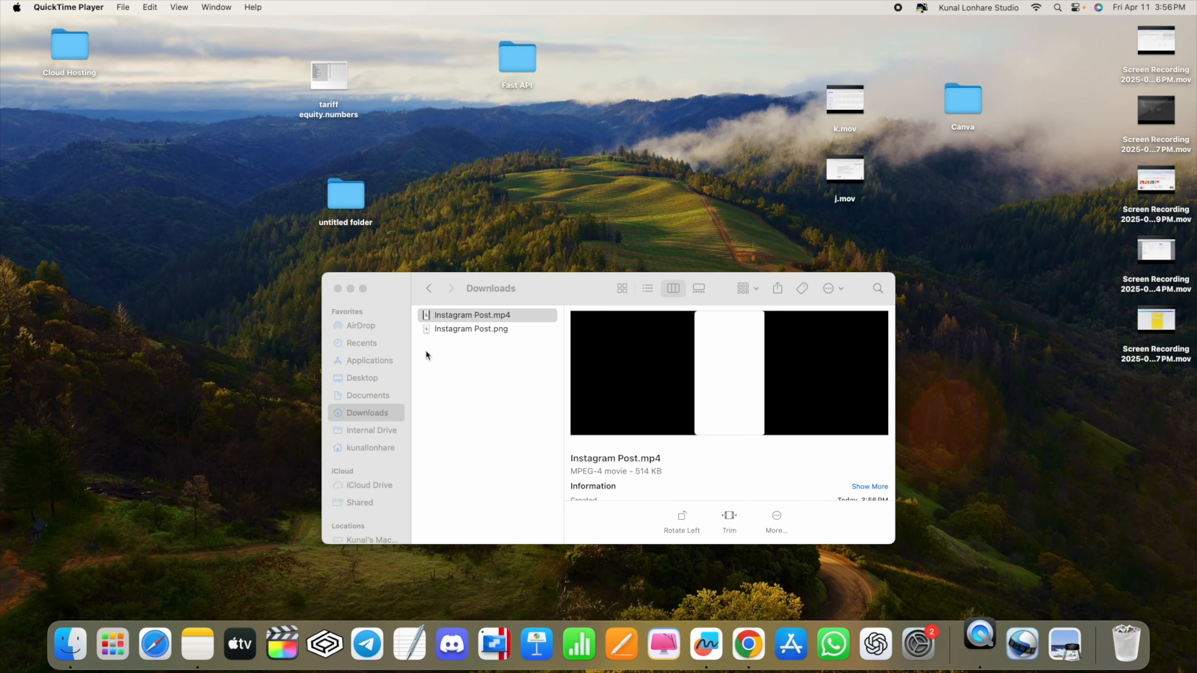
left_click(202, 496)
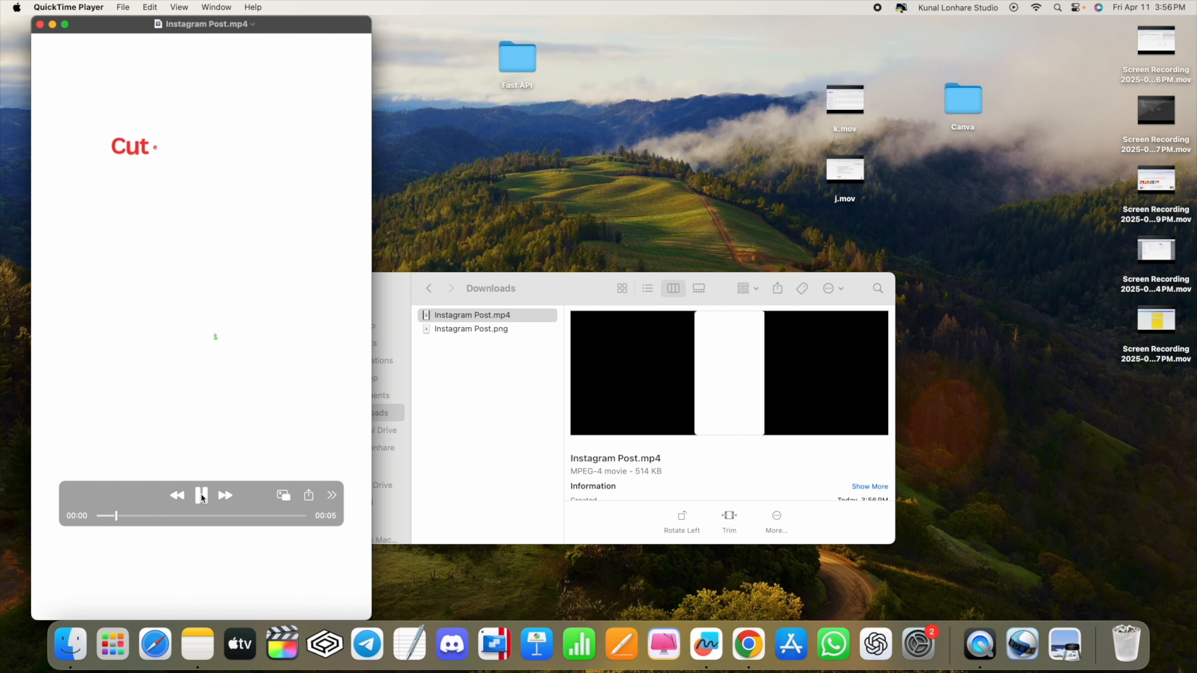
left_click(40, 24)
key("ctrl+Right")
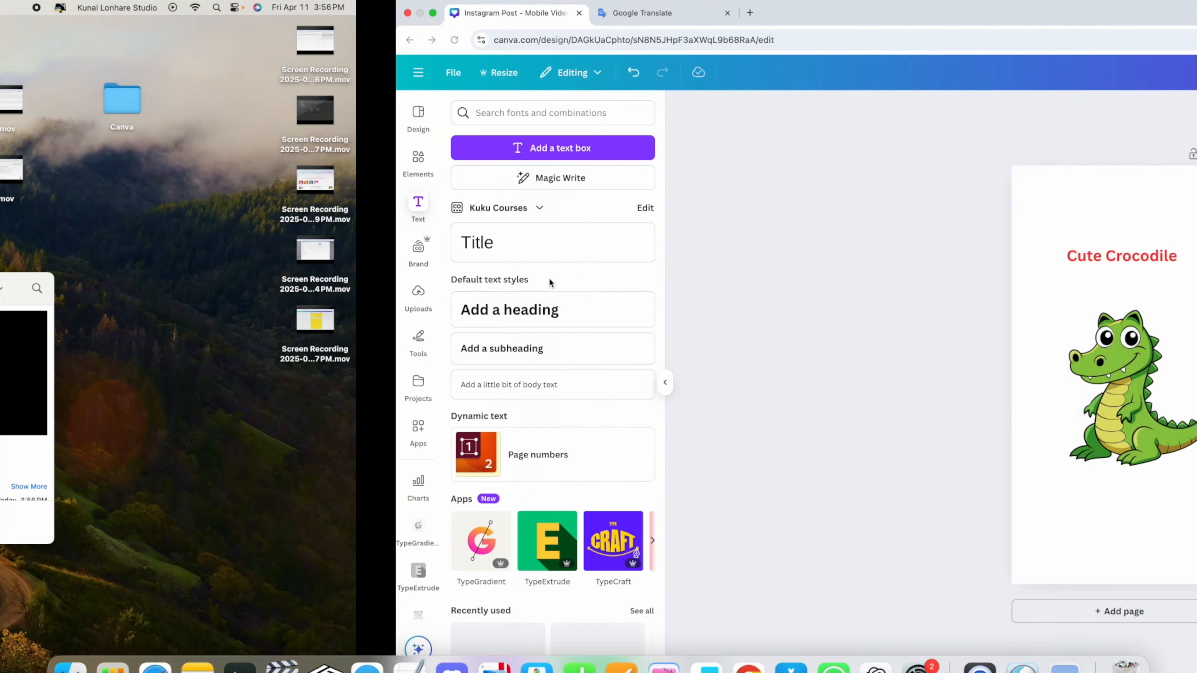
Show the crocodile Audio results and preview the Crocodiles (Instrumental) track.
left_click(507, 270)
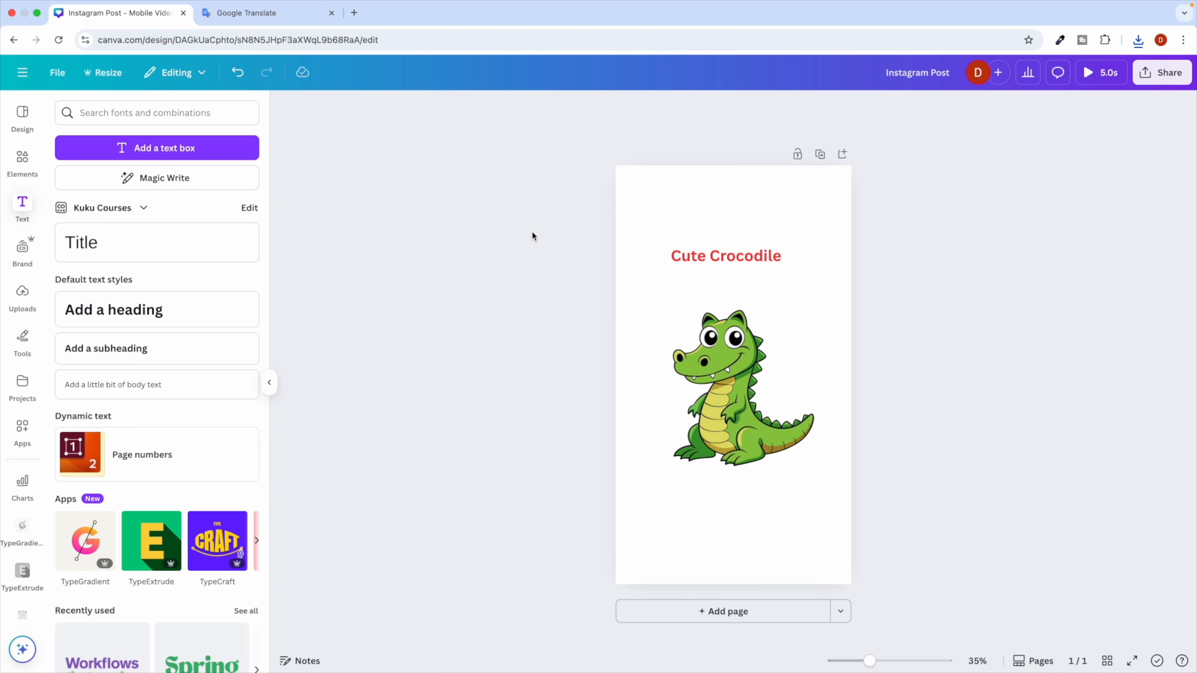
left_click(23, 161)
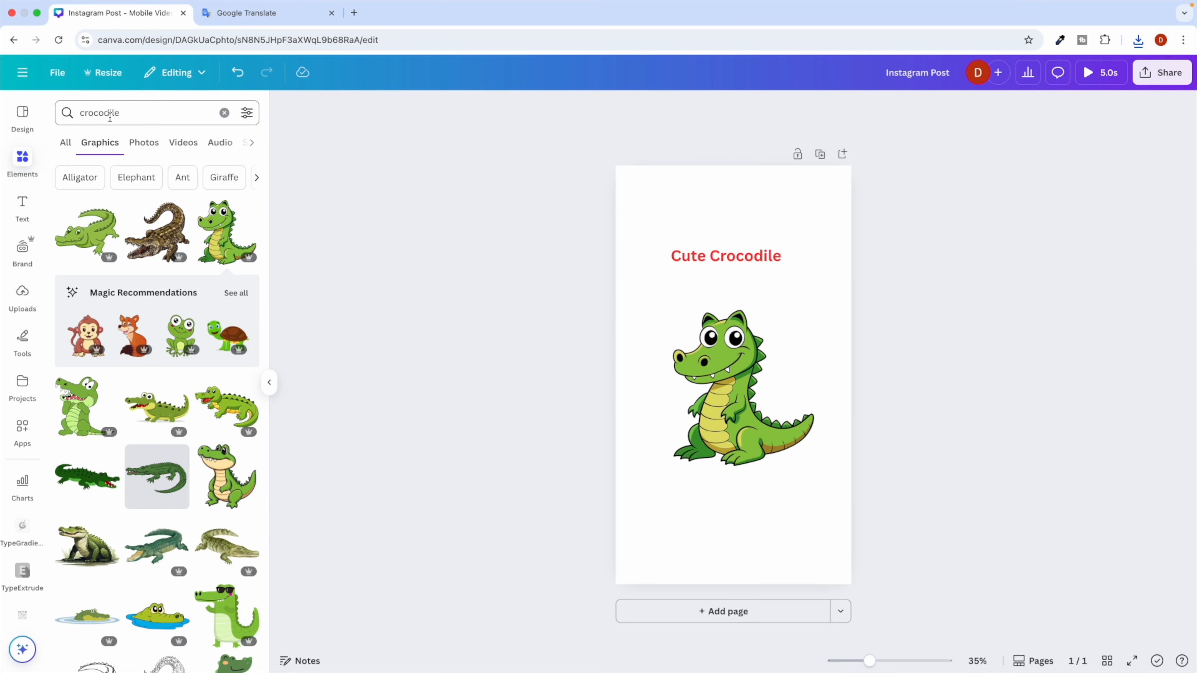
scroll(186, 147, "right", 3)
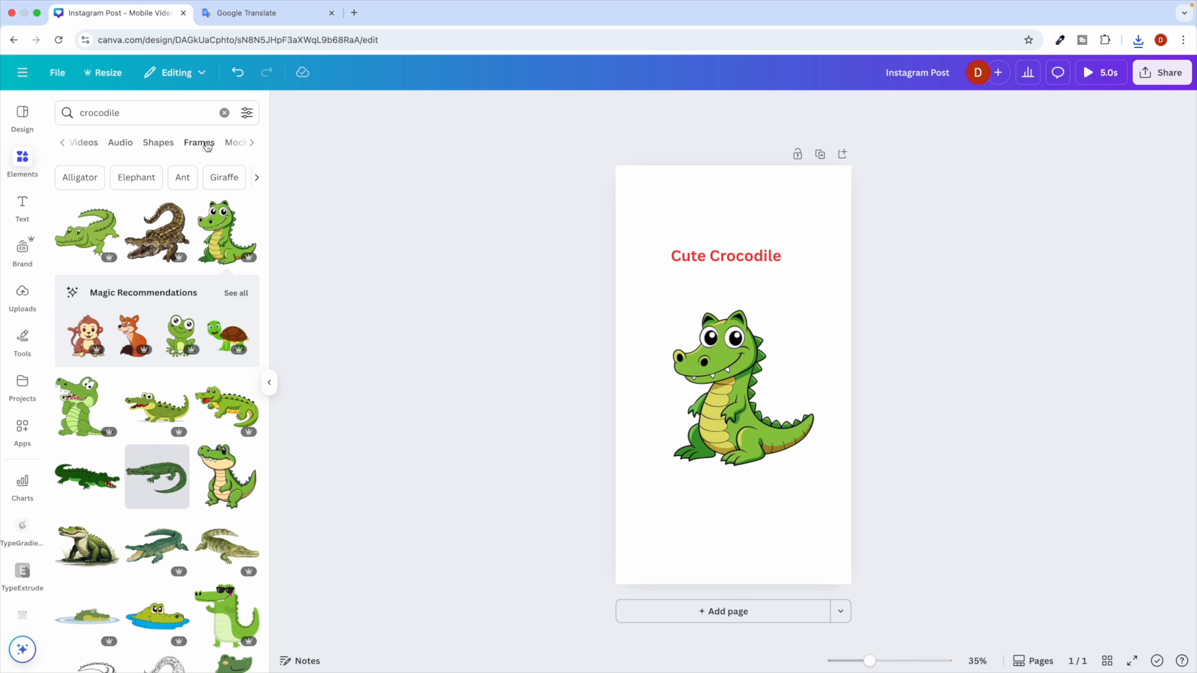
left_click(198, 144)
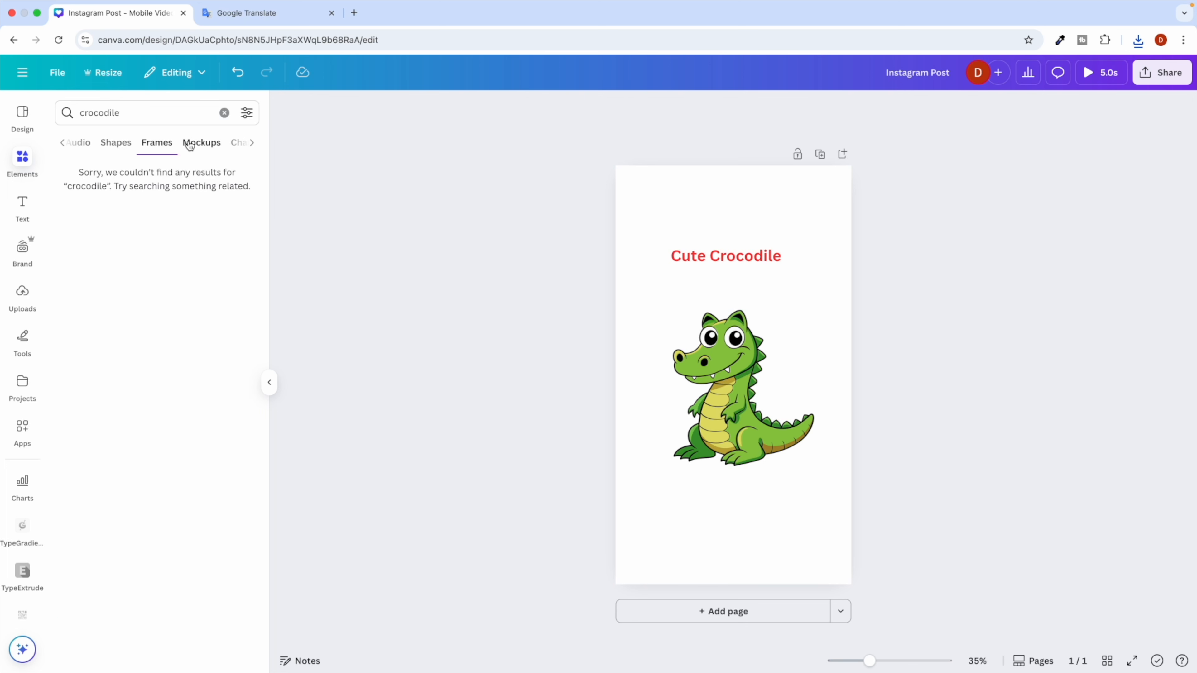
left_click(123, 146)
scroll(117, 149, "left", 3)
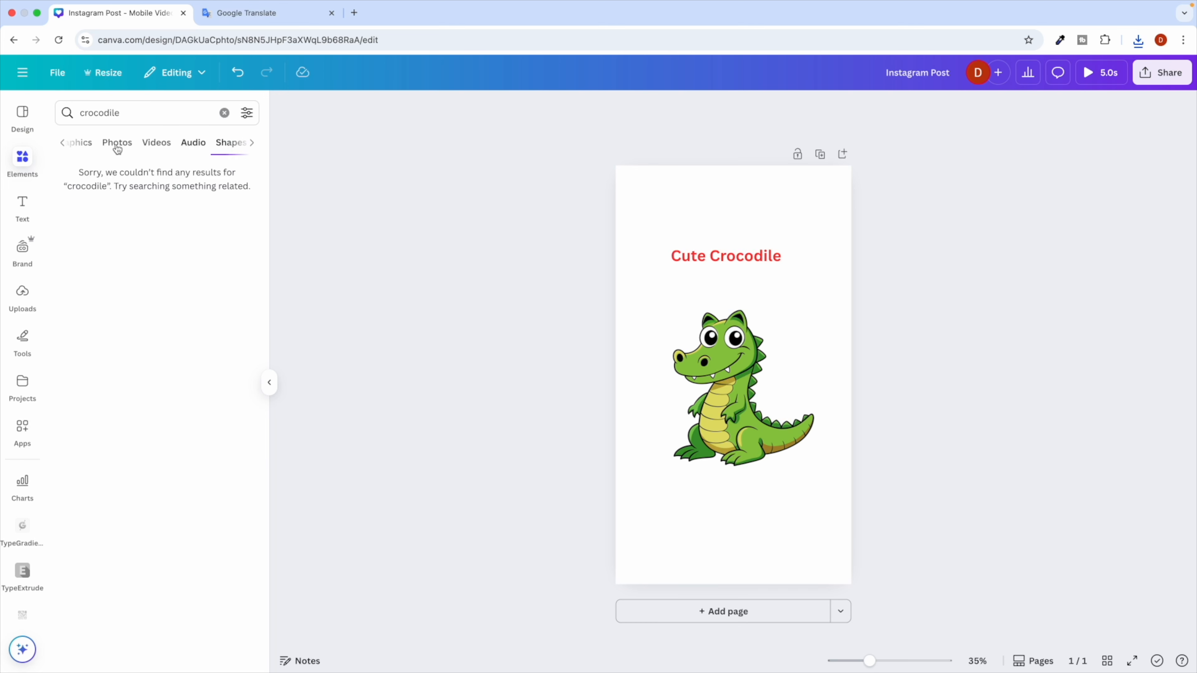
left_click(199, 146)
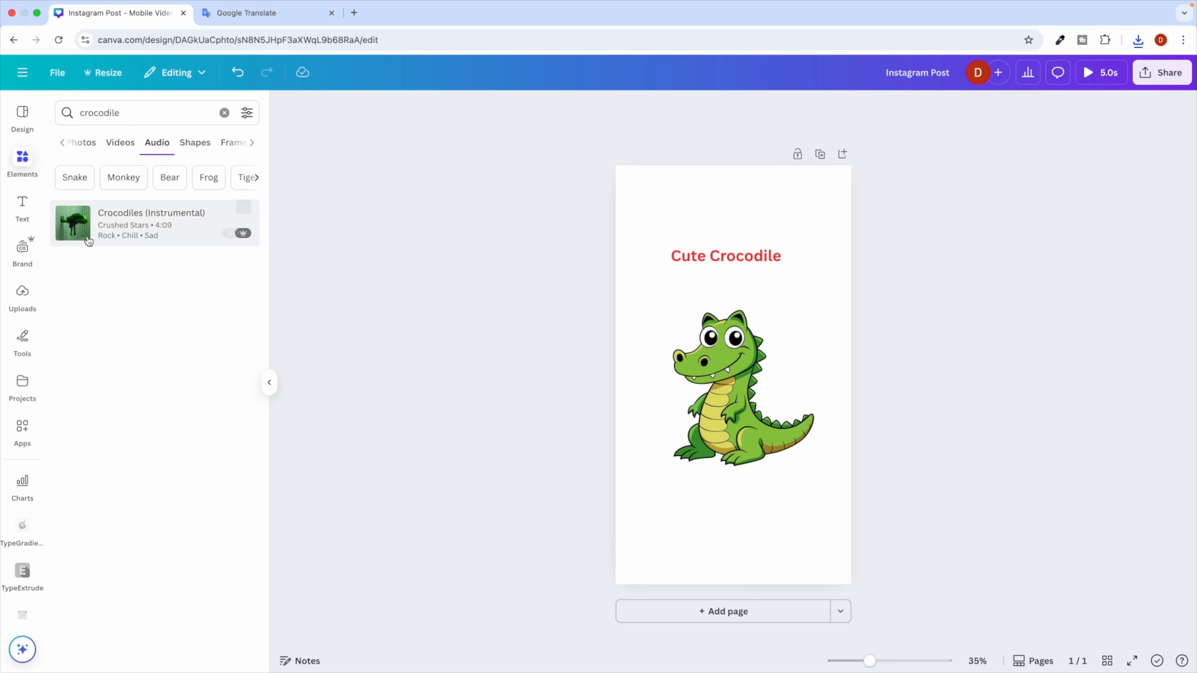
left_click(73, 224)
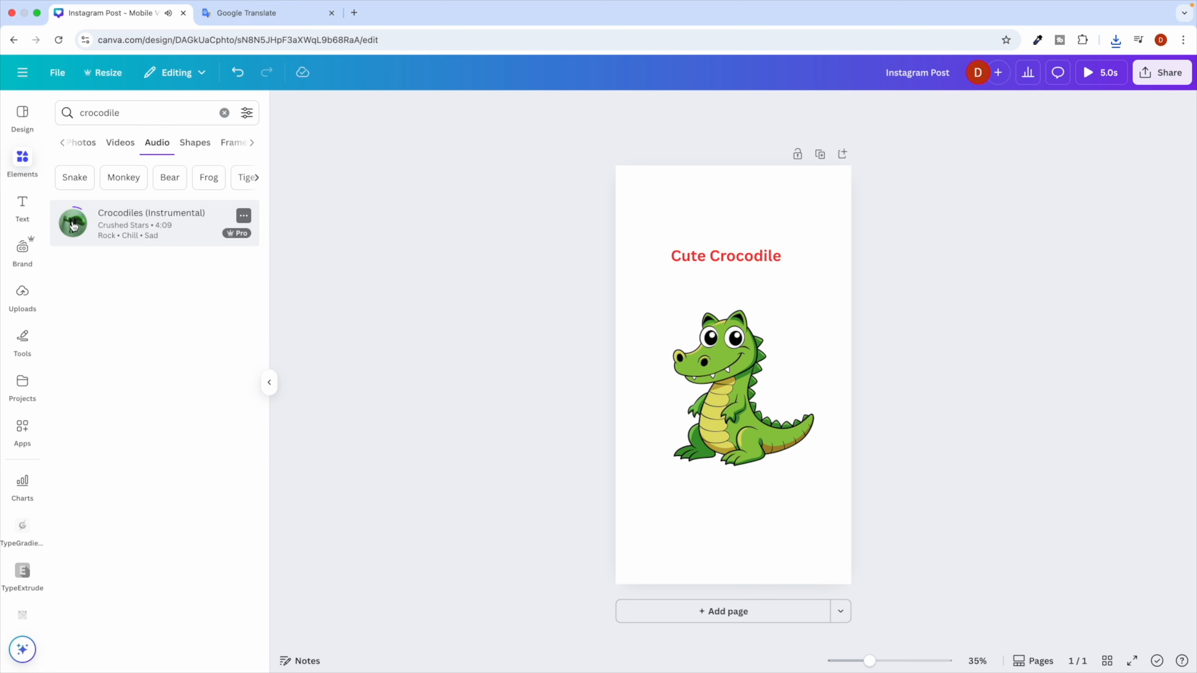
left_click(73, 225)
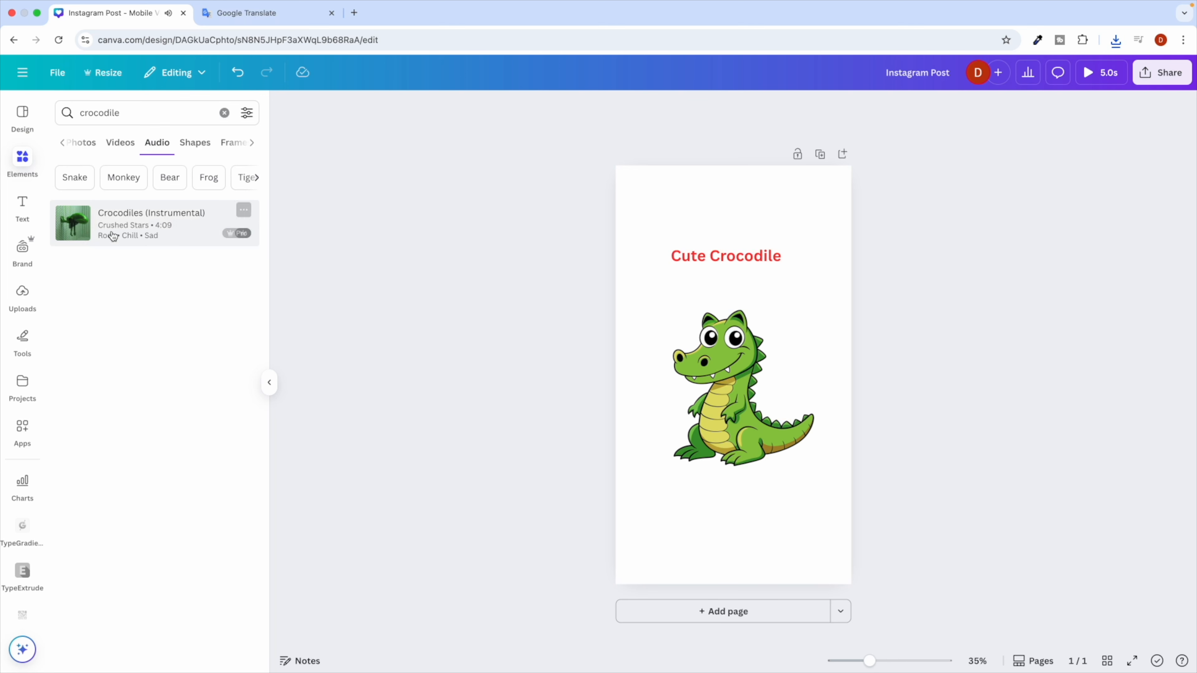
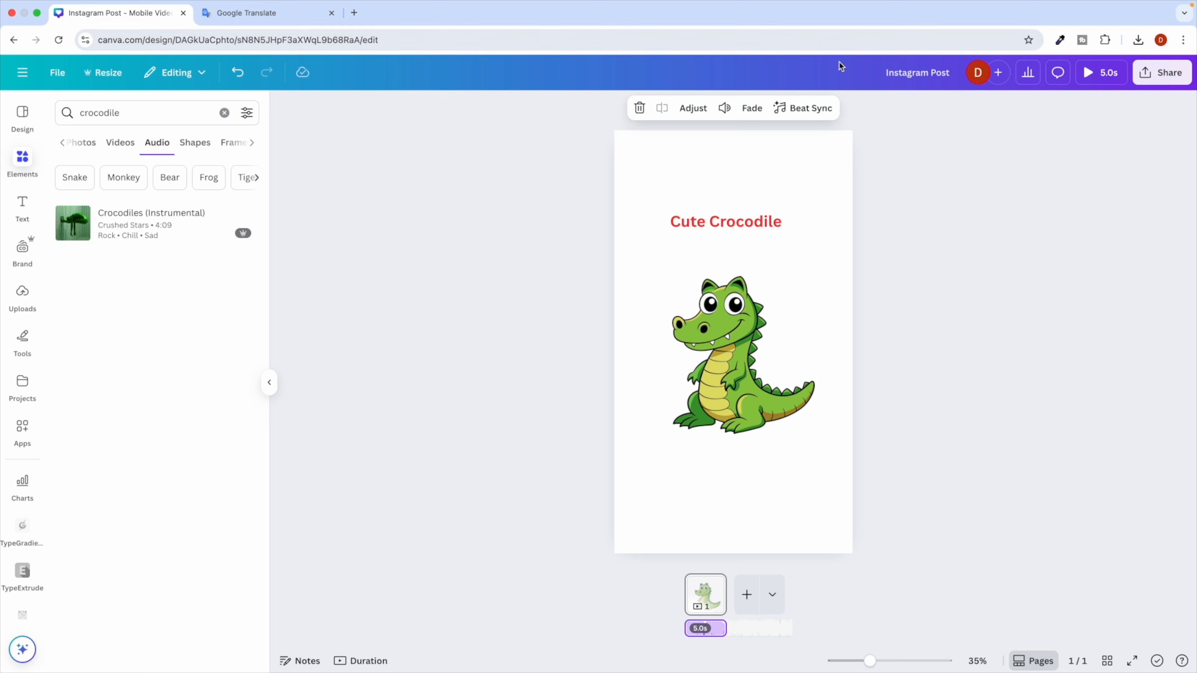
Lower the crocodile track's background music volume and preview the 5-second post full screen.
left_click(724, 108)
left_click_drag(756, 152, 708, 155)
left_click(528, 247)
left_click(1098, 81)
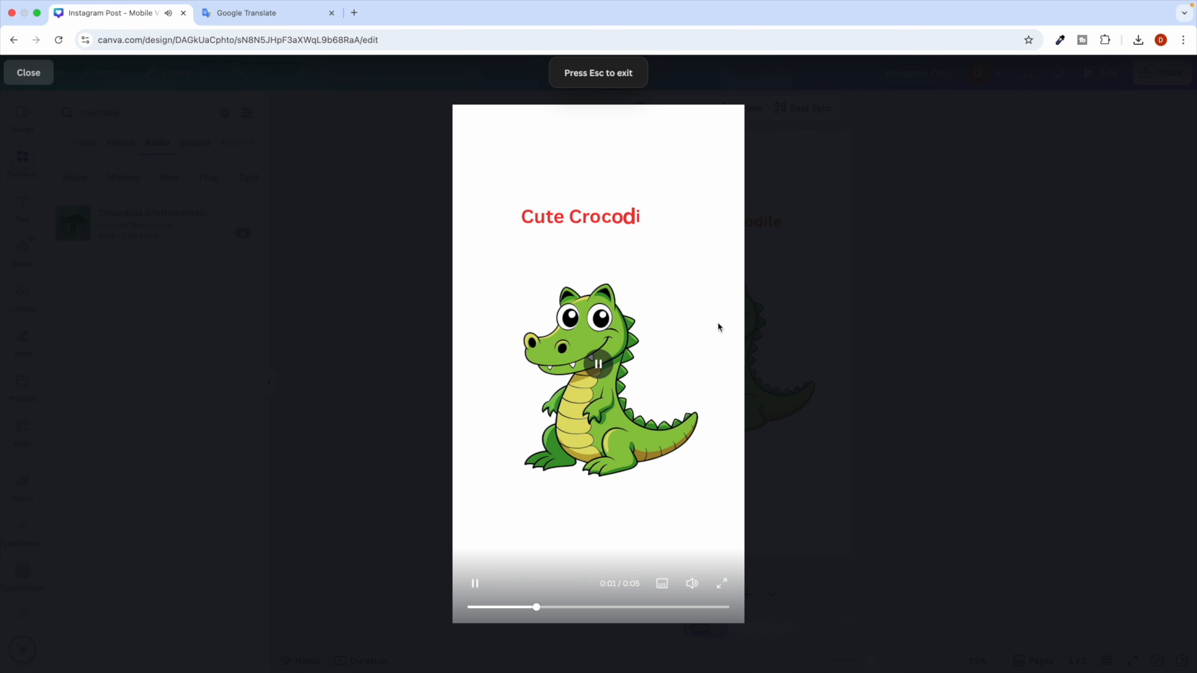
key("Escape")
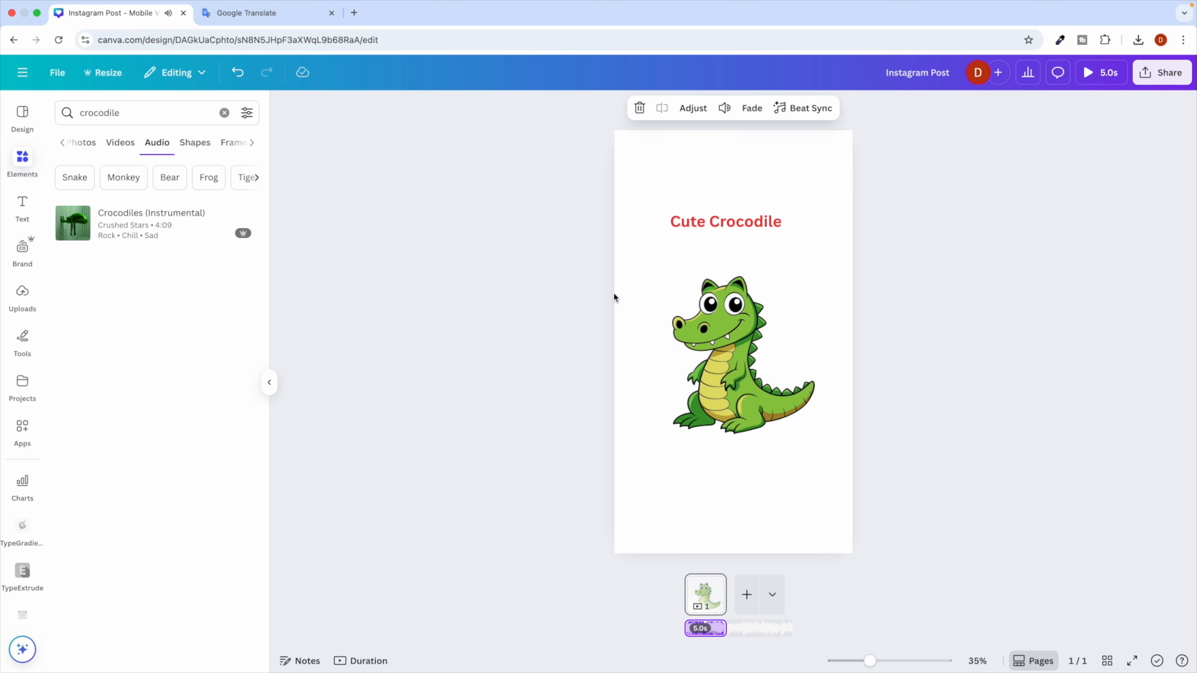
Turn on Beat Sync to fit the post to the music (4.6 s), then preview it full screen.
left_click(805, 118)
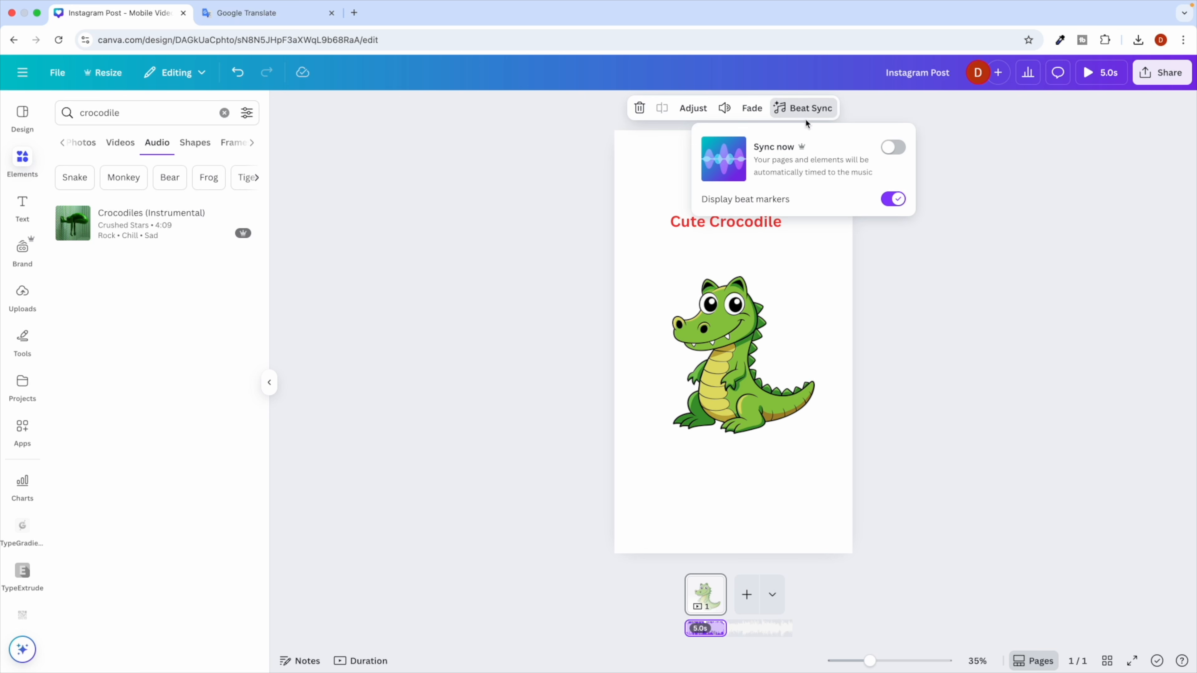
left_click(895, 150)
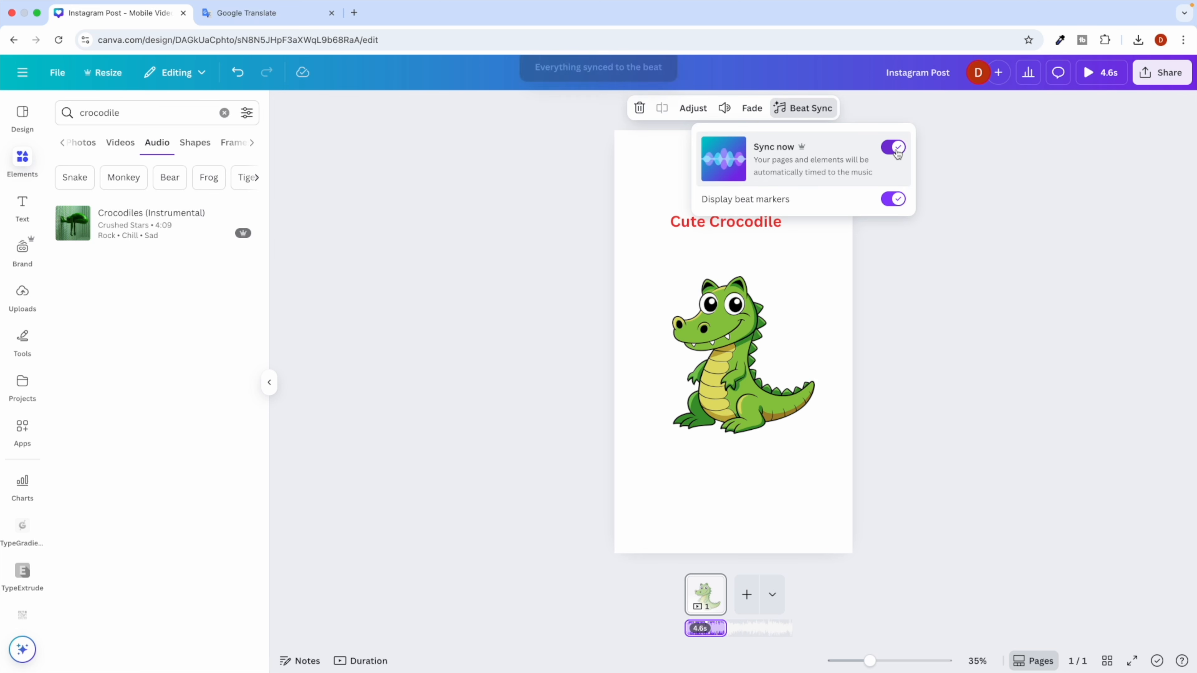
left_click(950, 203)
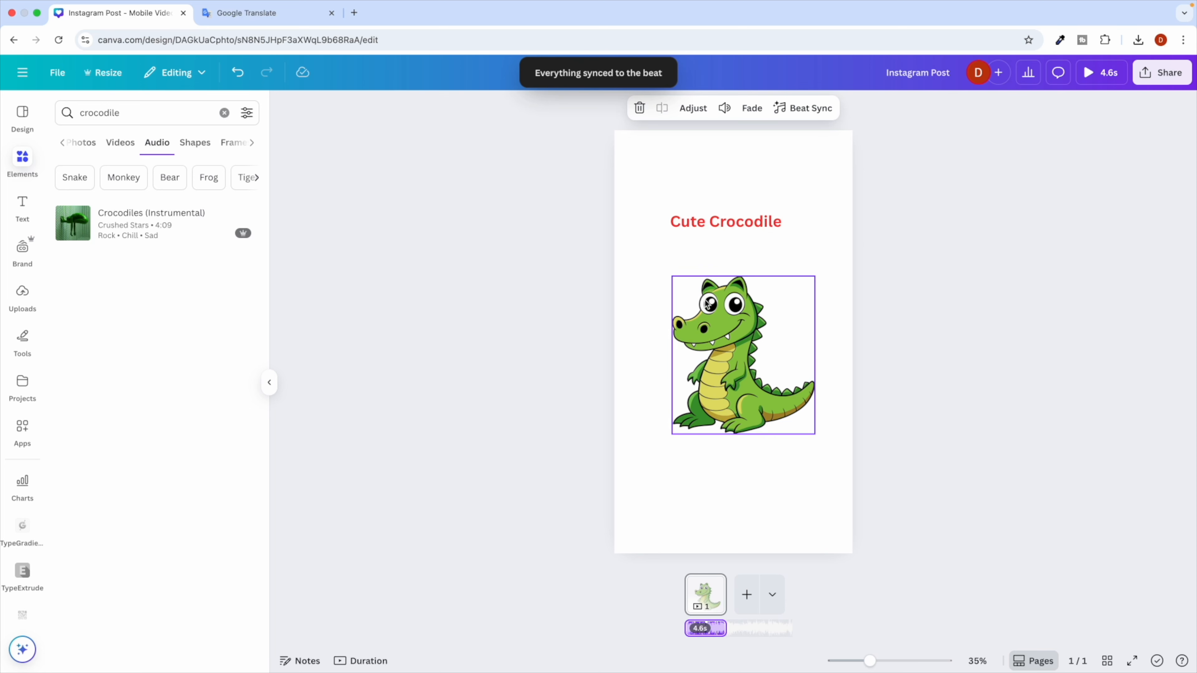
left_click(1103, 75)
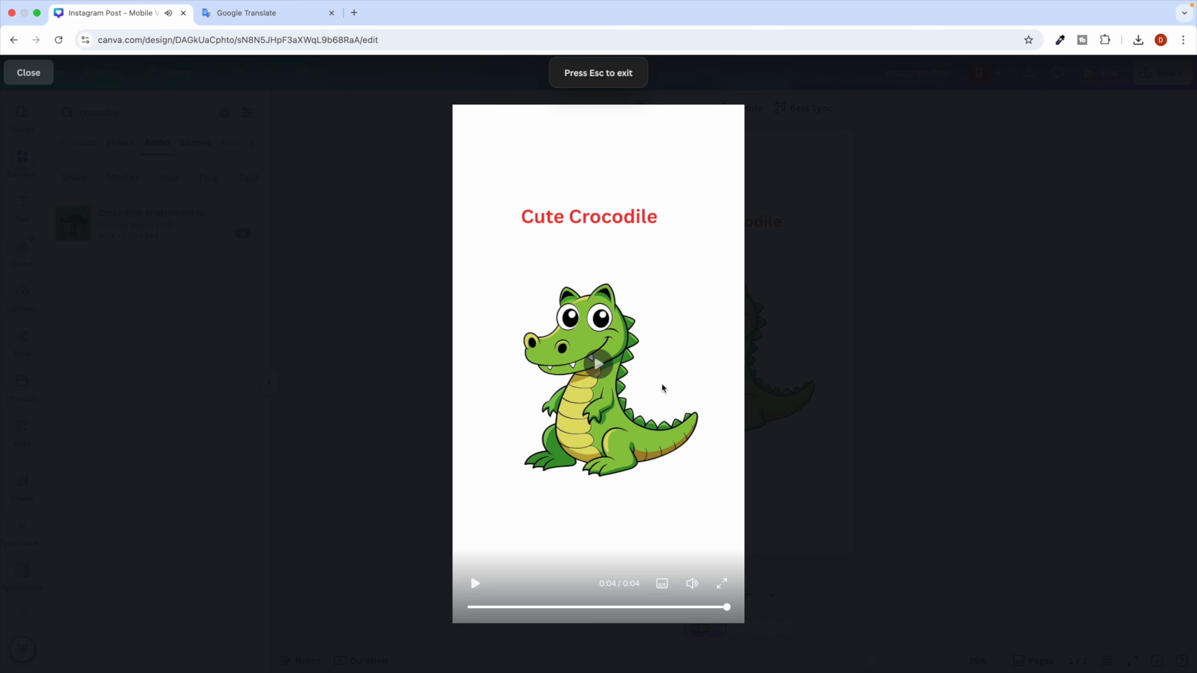
left_click(931, 313)
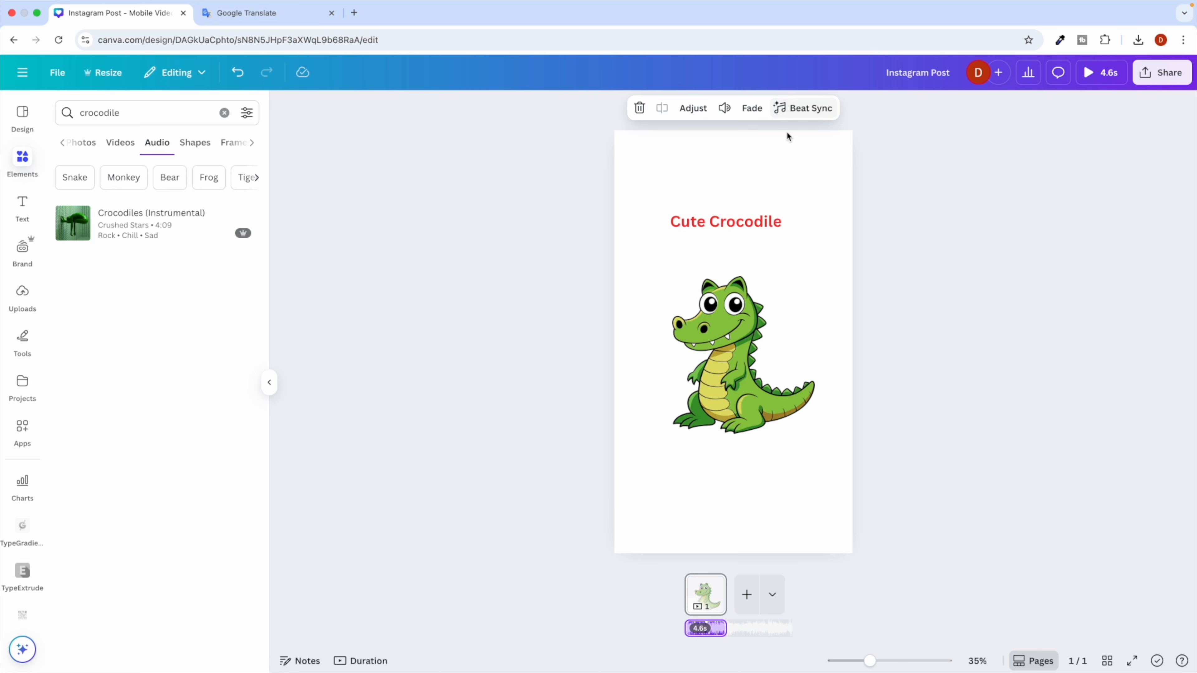
Download the crocodile post as an MP4 video.
left_click(1045, 196)
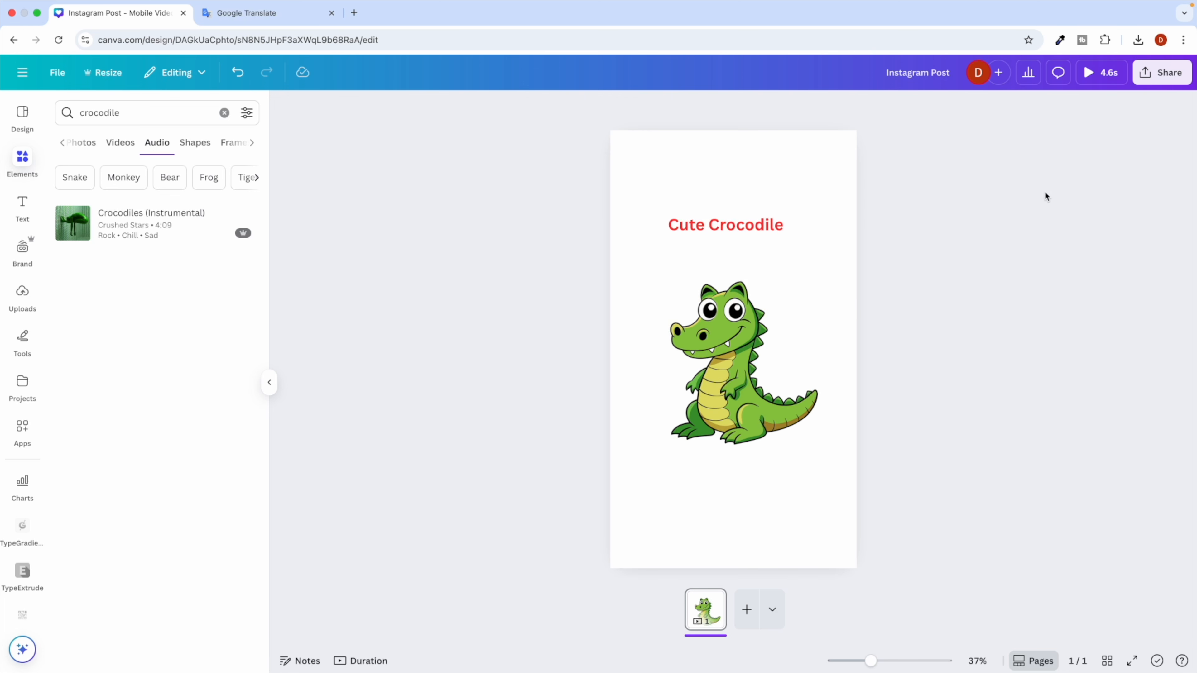
left_click(1161, 74)
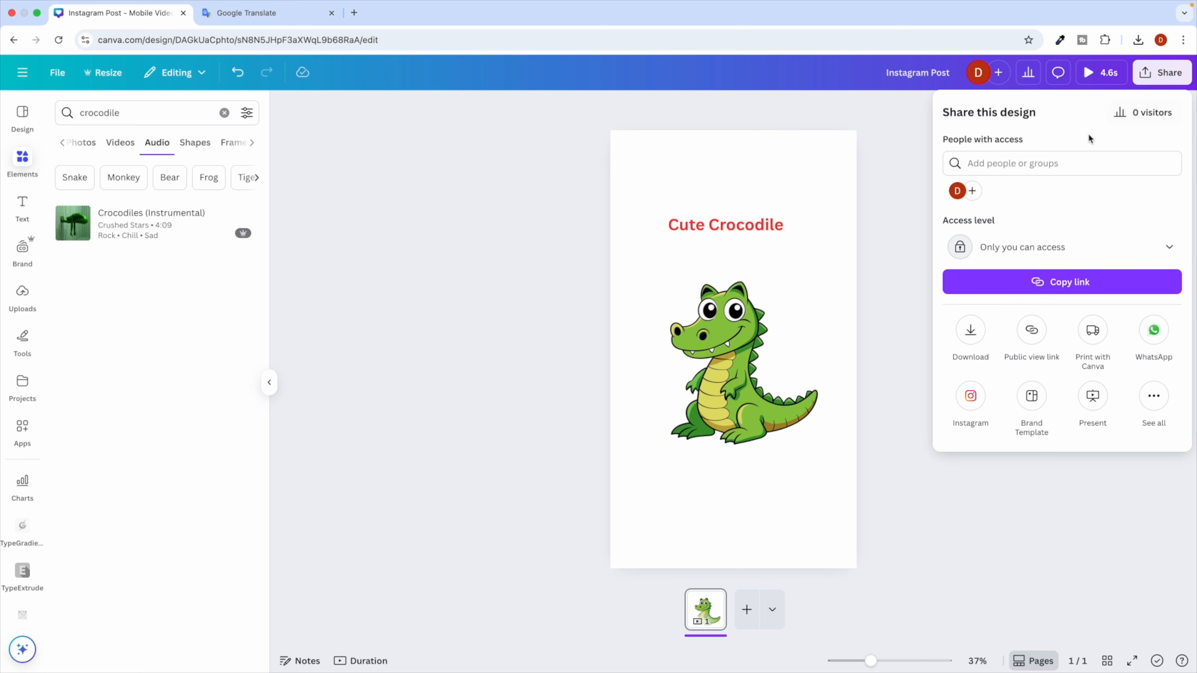
left_click(971, 330)
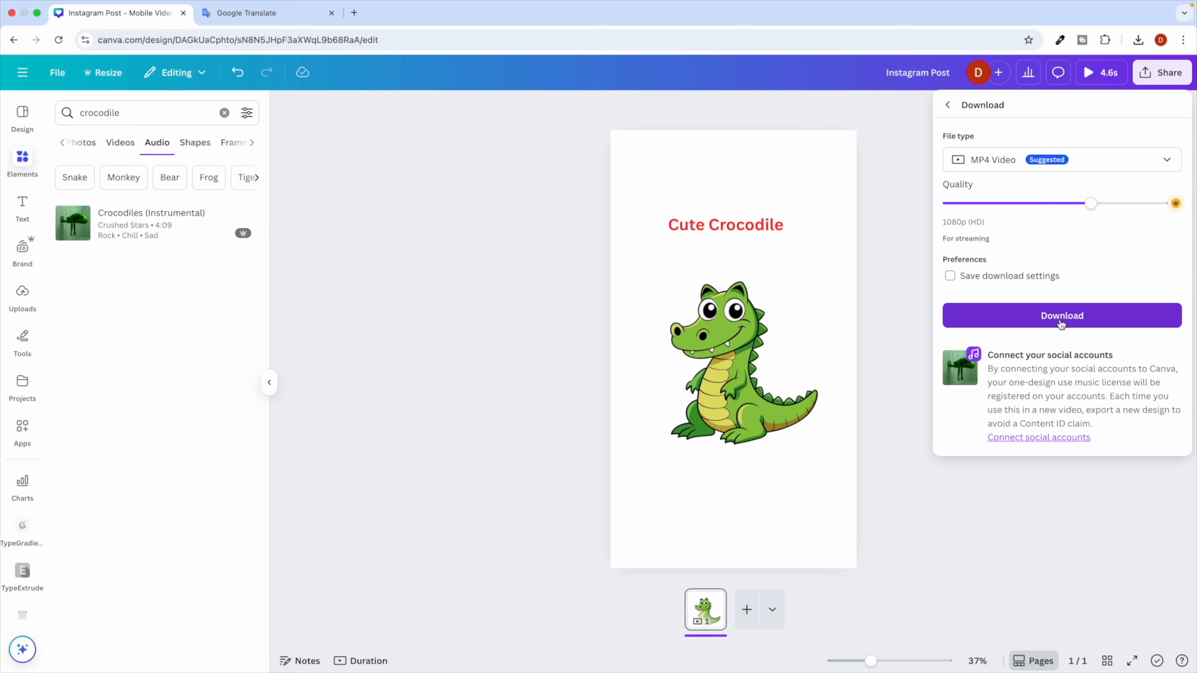
left_click(1061, 323)
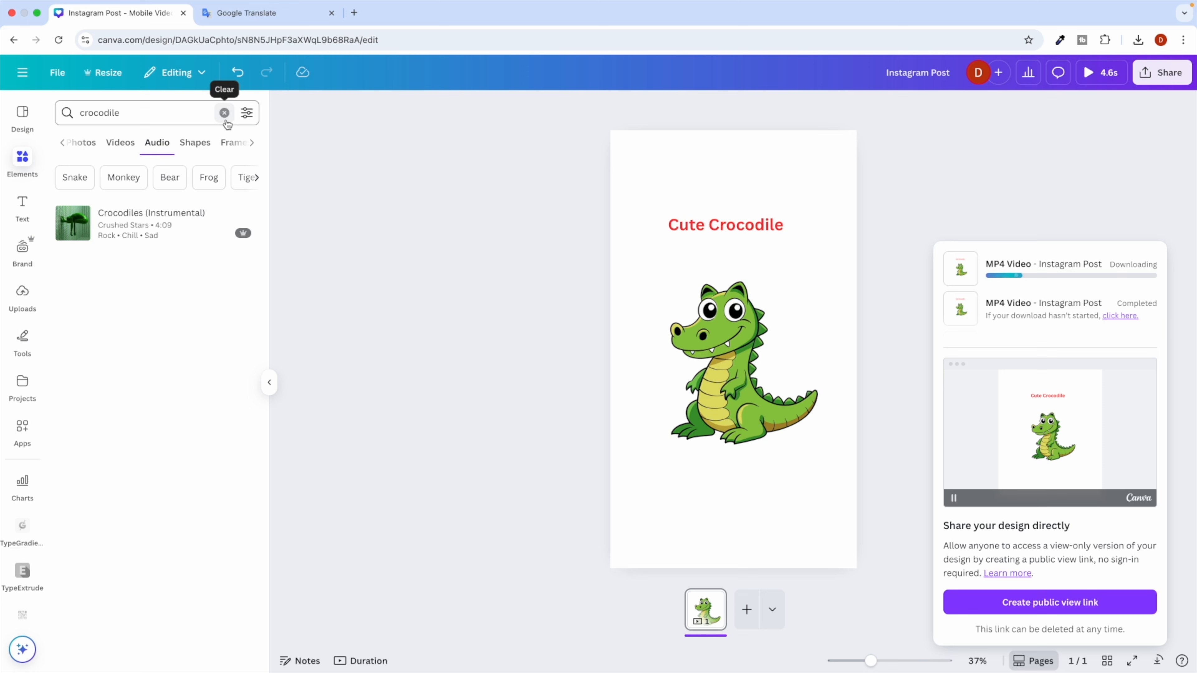
Search the audio library for 'happy' and check Canva's recent downloads list.
left_click(96, 114)
type("happy")
key("Return")
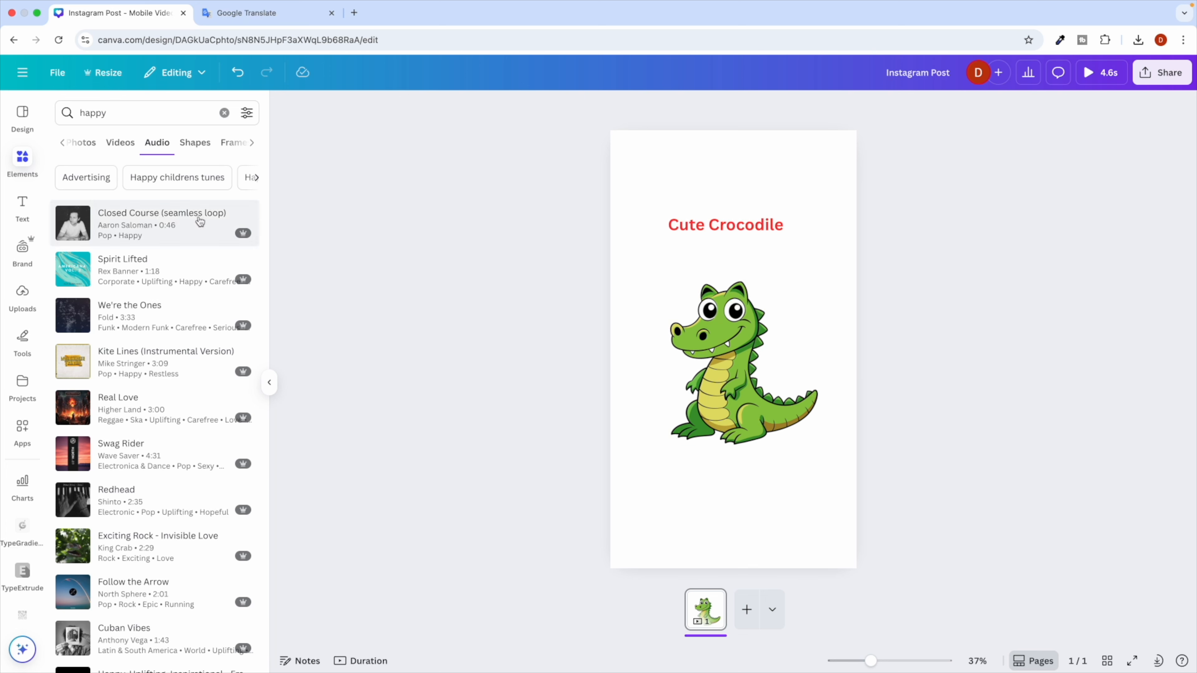
left_click(1161, 660)
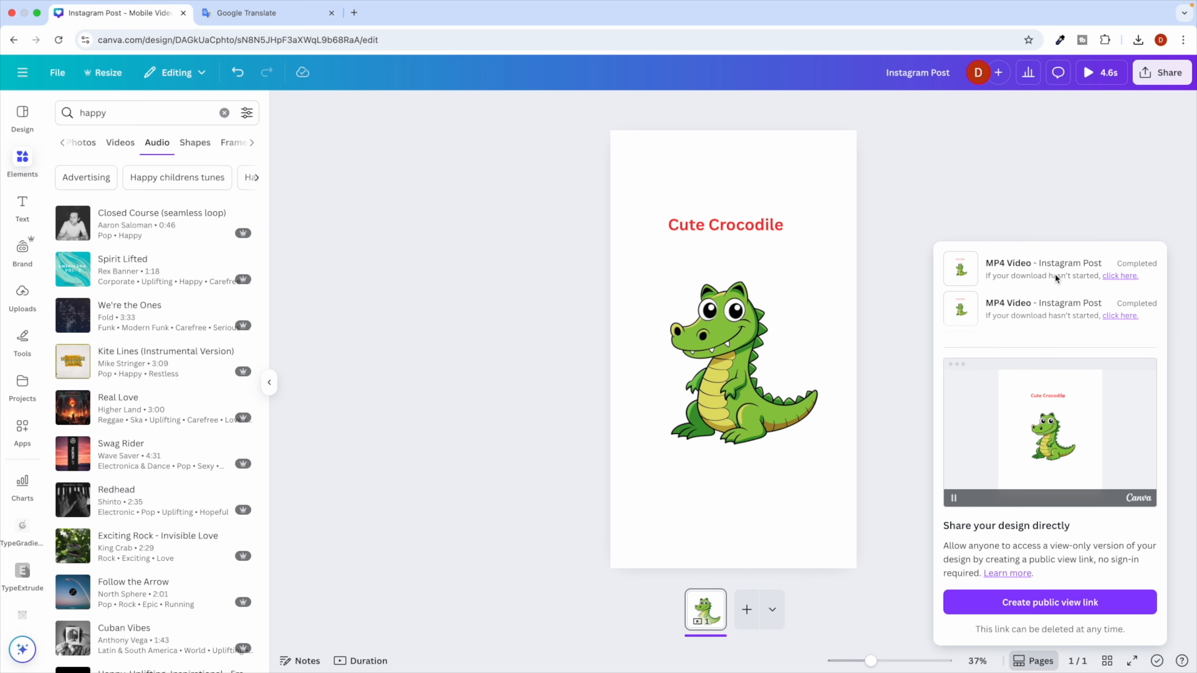
left_click(1068, 178)
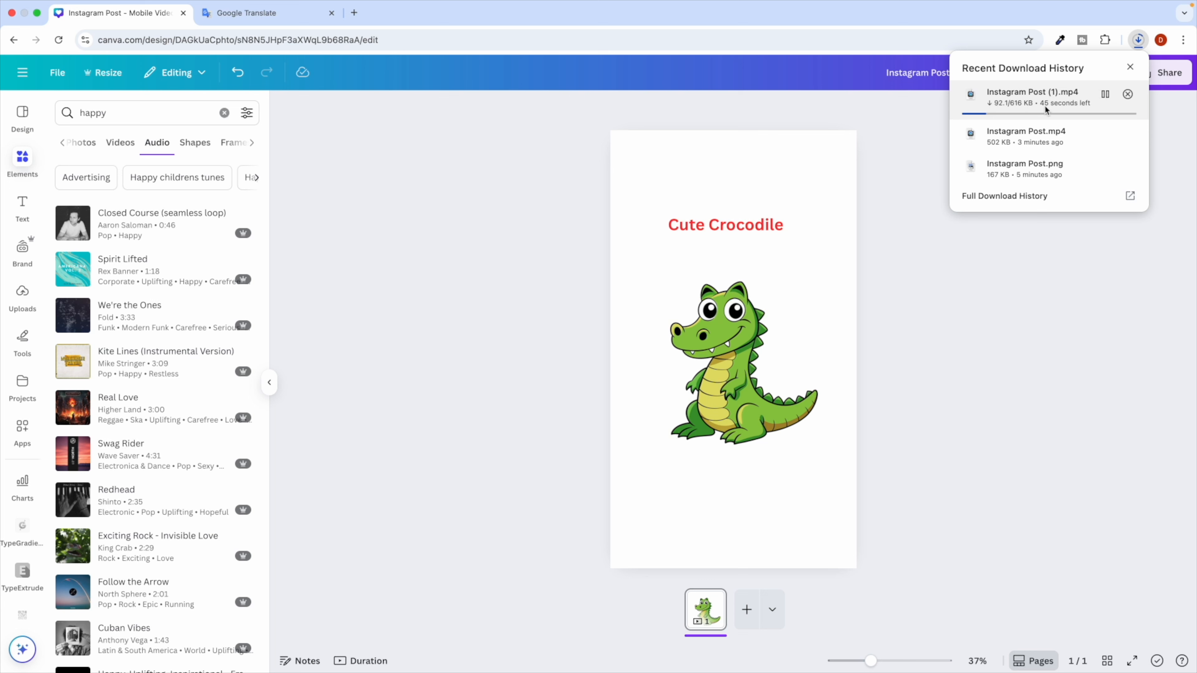
Open Instagram Post.png and both exported MP4 videos from Downloads, arranged side by side.
left_click(951, 261)
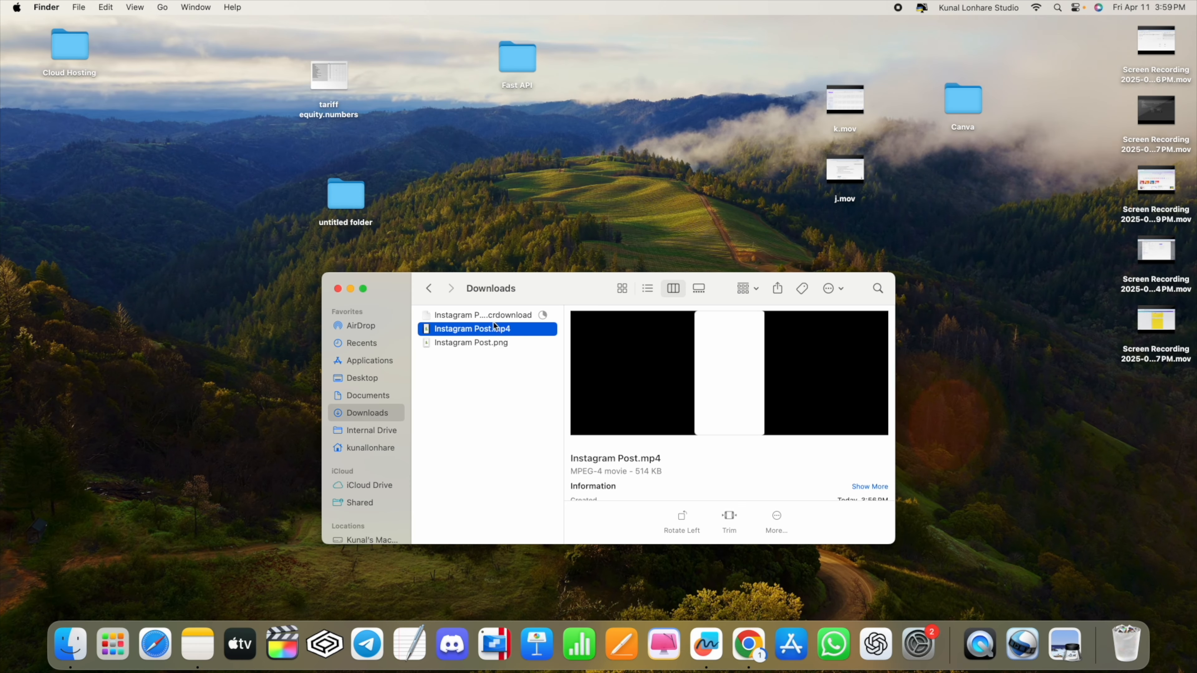
double_click(455, 343)
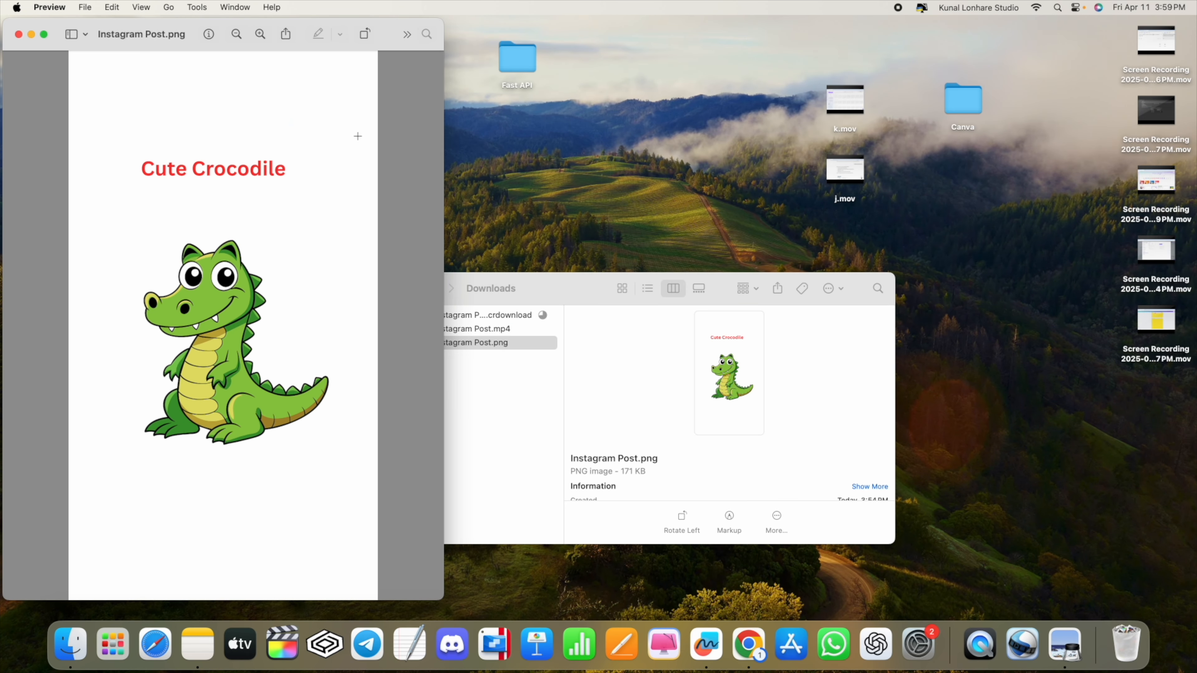
double_click(499, 329)
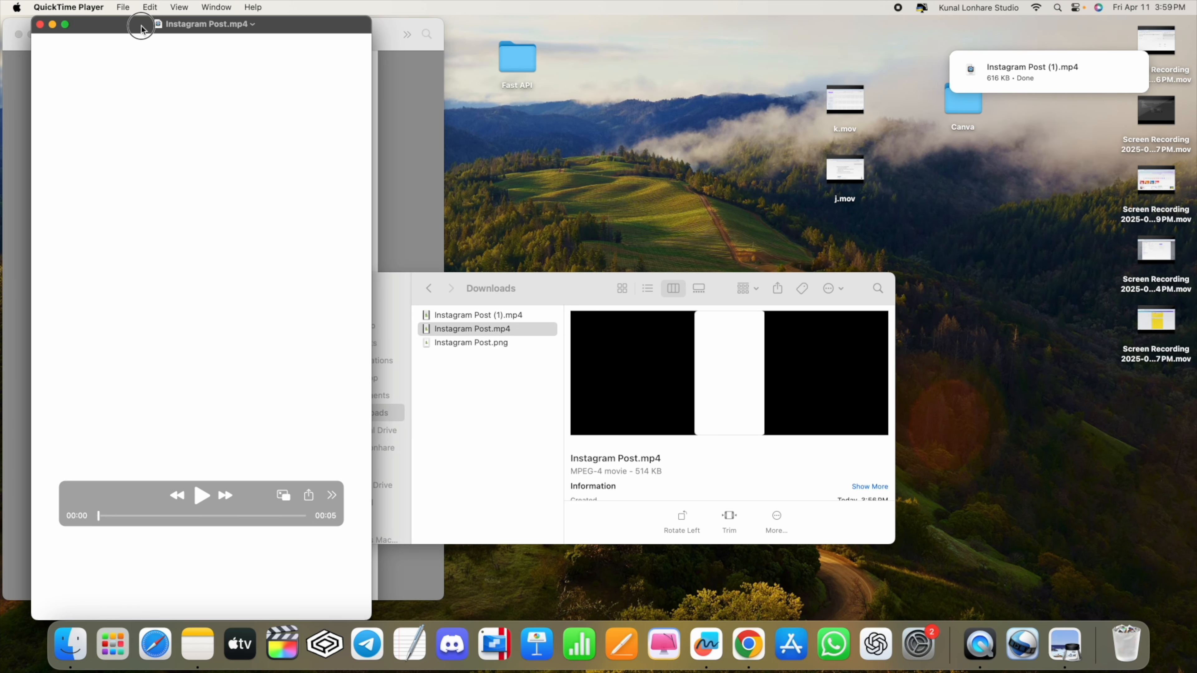
left_click_drag(142, 24, 292, 25)
left_click(573, 283)
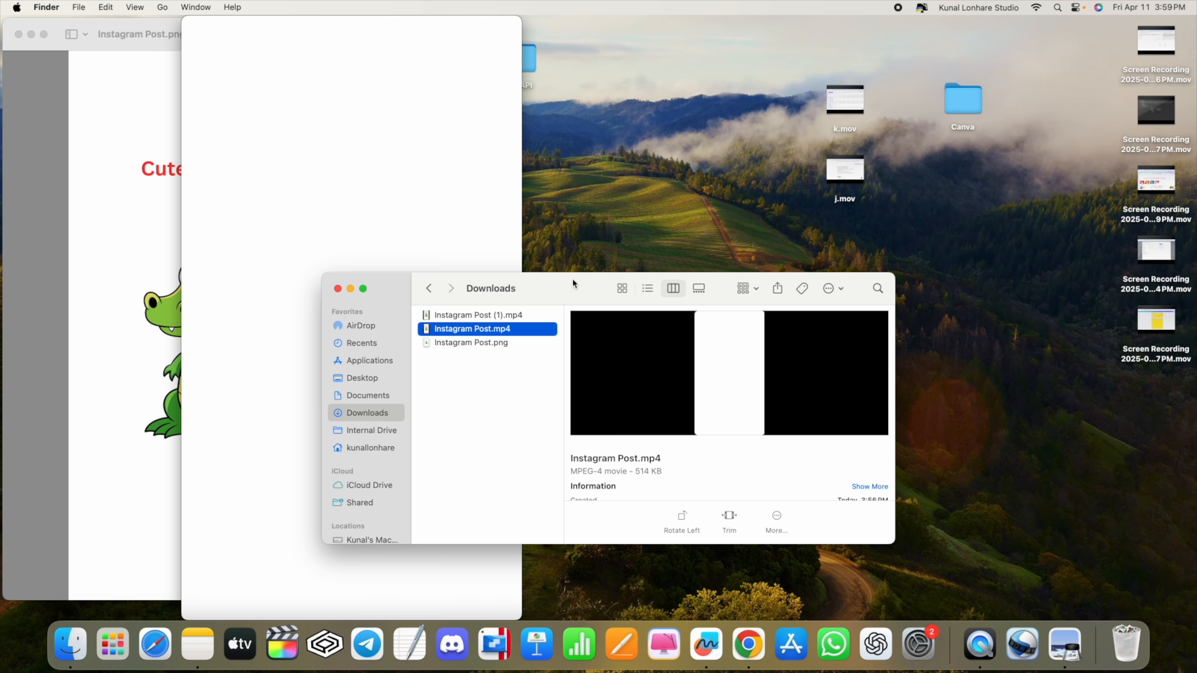
double_click(503, 316)
left_click_drag(295, 26, 1056, 25)
left_click_drag(493, 35, 756, 35)
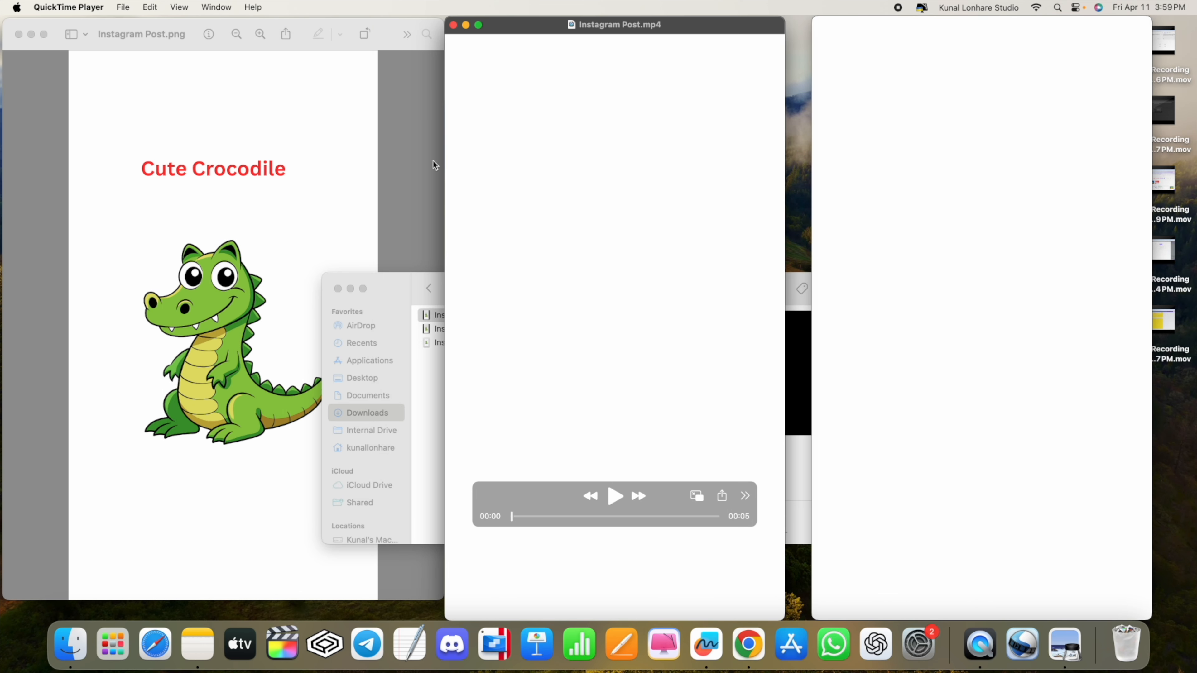
Play both MP4 exports in QuickTime to compare them, then return to Canva.
left_click(285, 58)
mouse_move(669, 545)
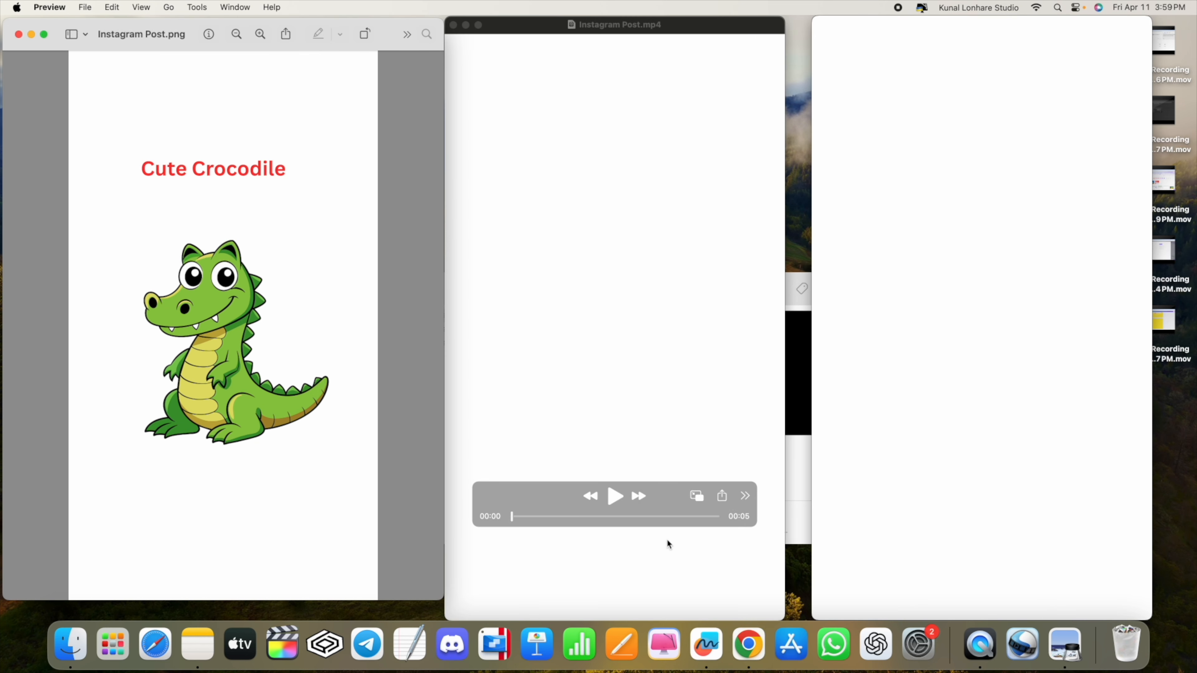
left_click(614, 497)
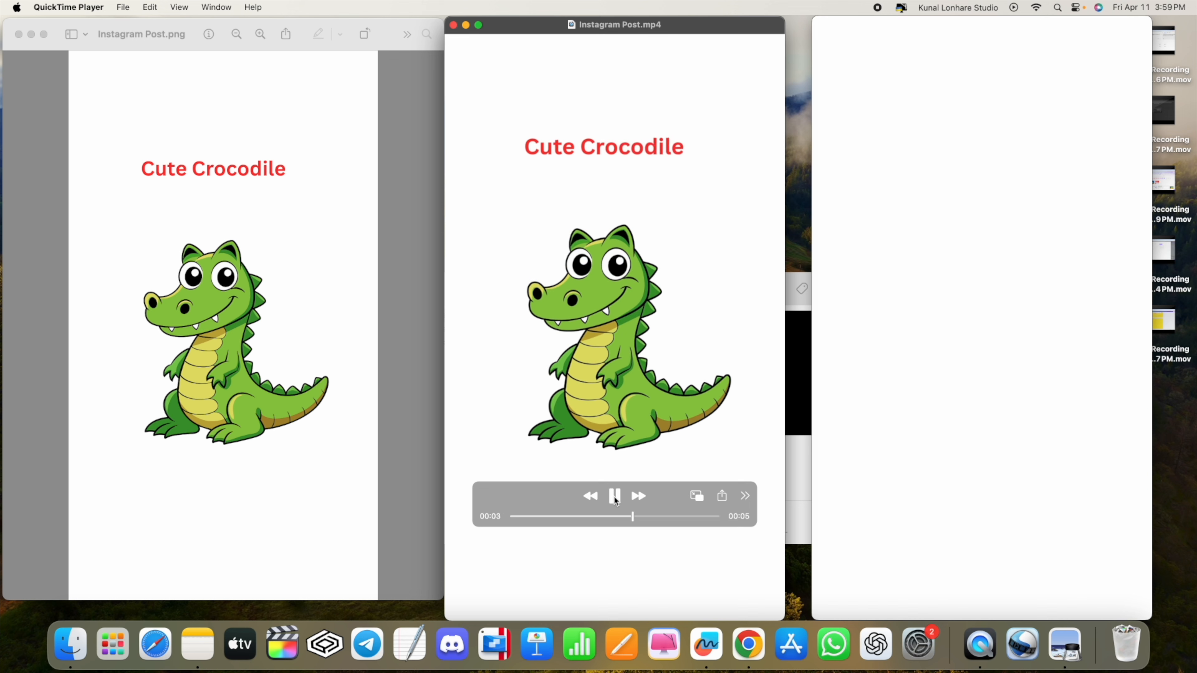
mouse_move(992, 462)
left_click(982, 496)
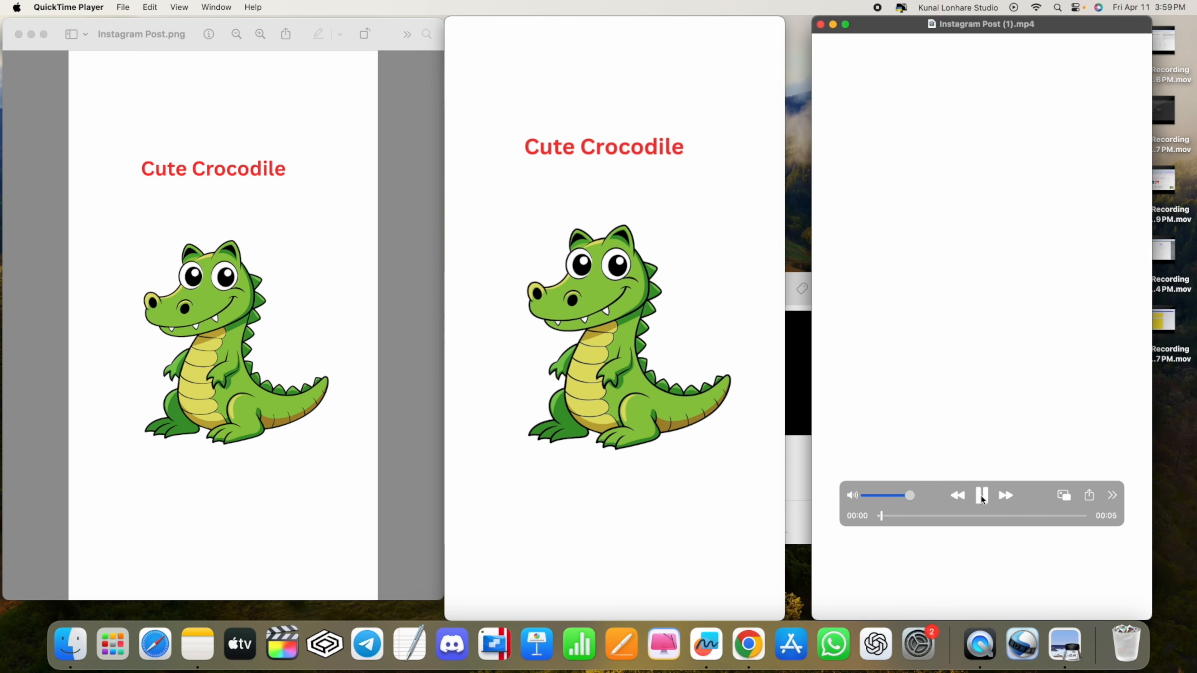
left_click(981, 497)
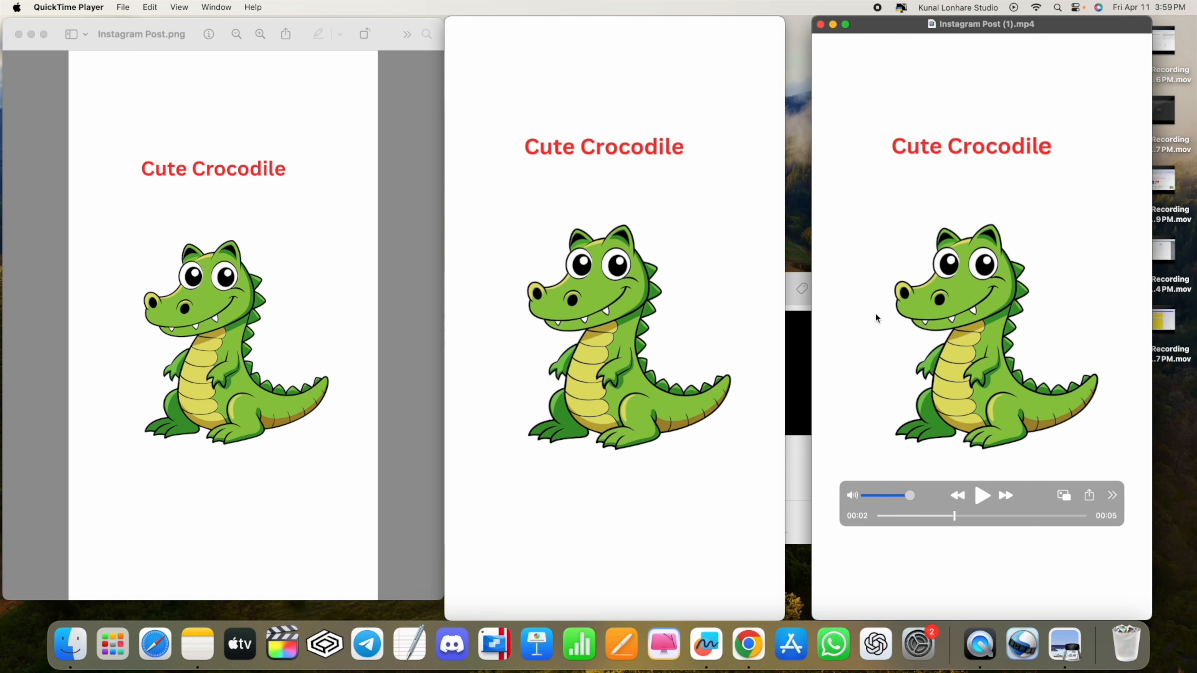
key("ctrl+Right")
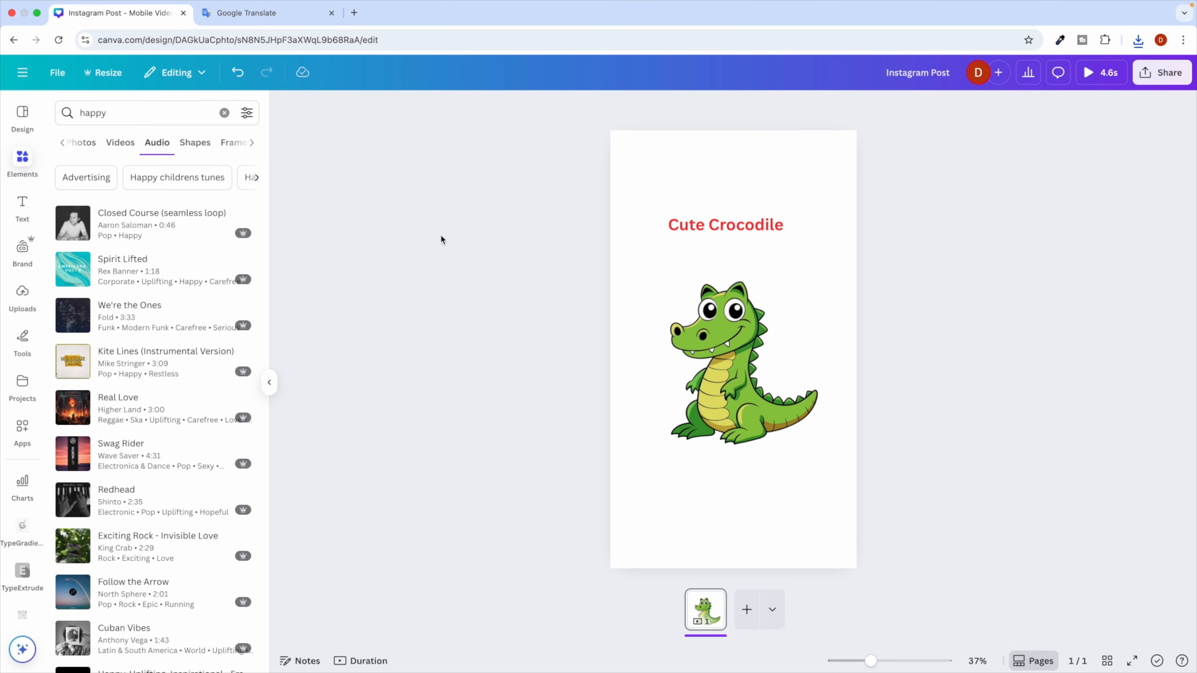
Clear the 'happy' audio search and browse the Social Media page formats for a new page.
left_click(224, 113)
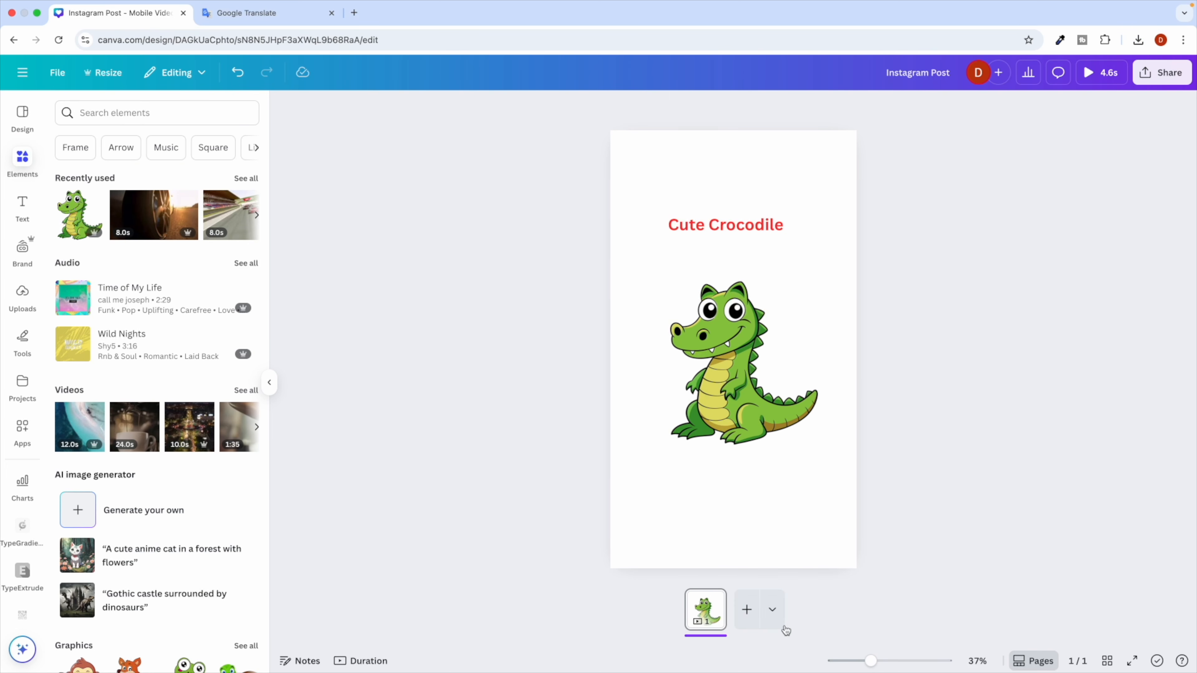
left_click(772, 610)
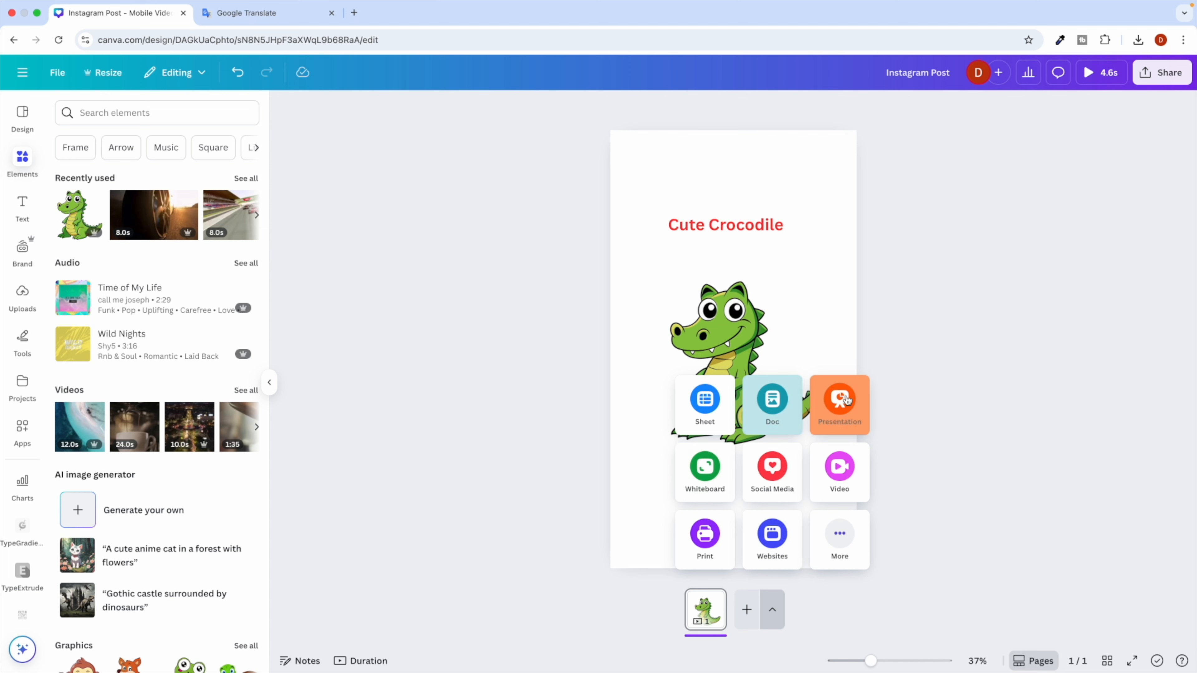
left_click(776, 463)
scroll(786, 462, "down", 2)
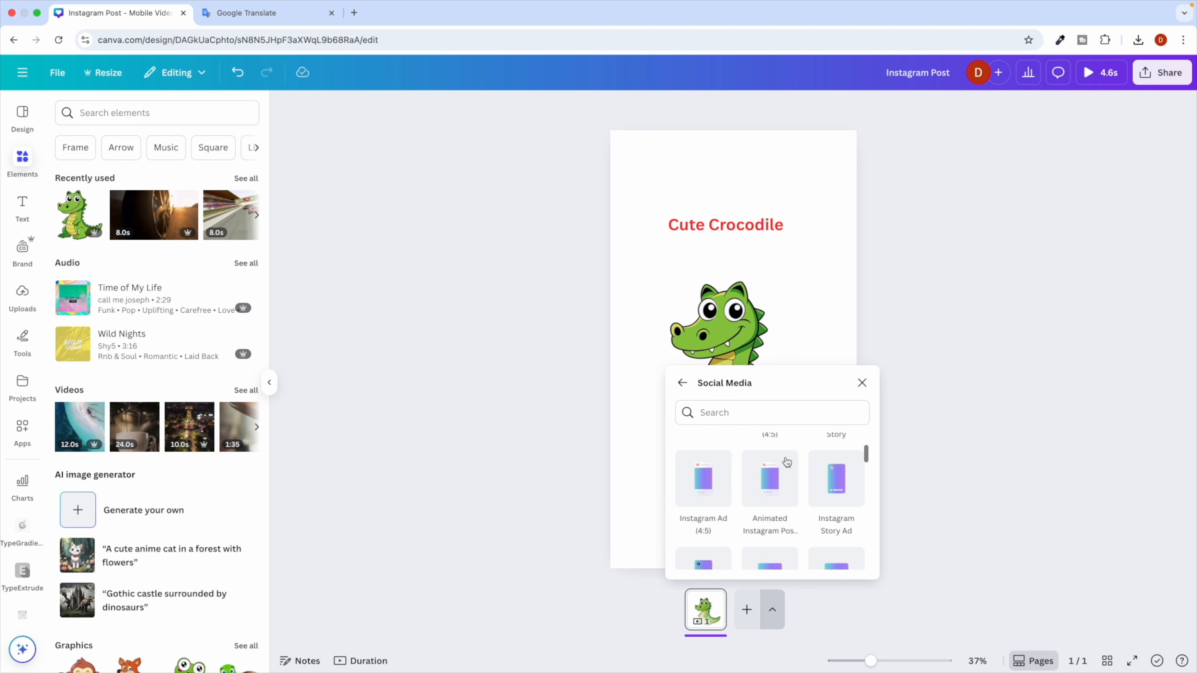
scroll(787, 462, "down", 5)
scroll(786, 460, "down", 5)
Search 'you' and add a YouTube Thumbnail page as page 2, then return to it.
left_click(734, 414)
type("you")
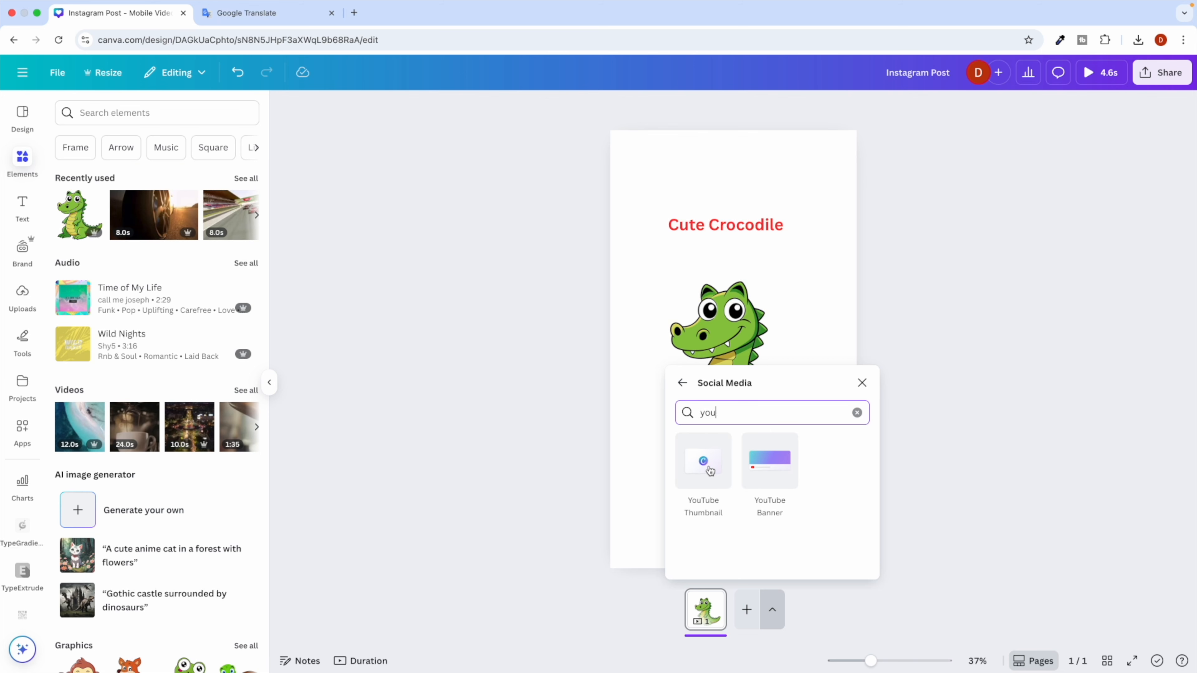
left_click(709, 469)
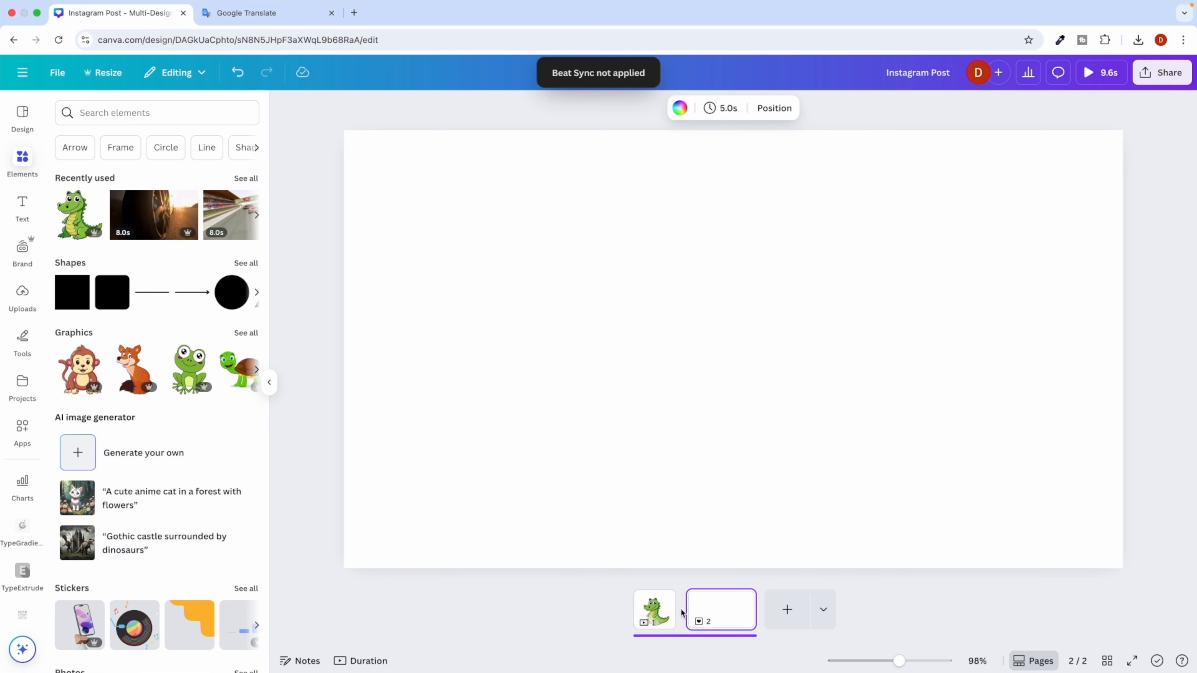
left_click(659, 617)
left_click(721, 617)
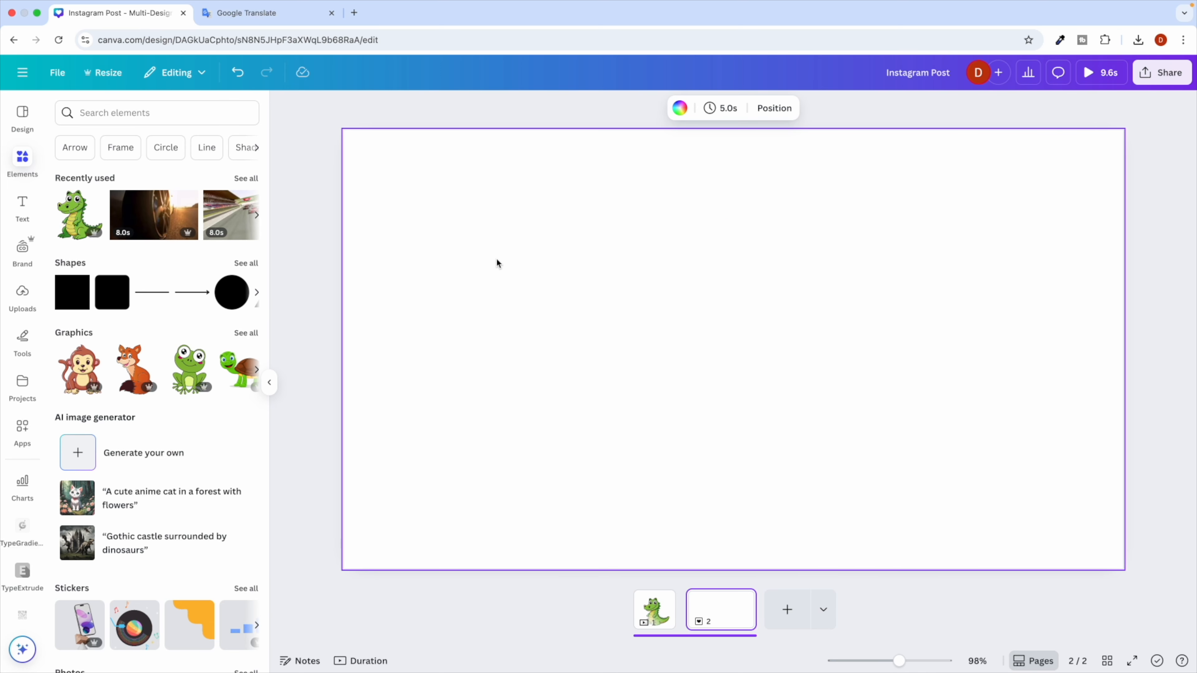
Briefly check the ChatGPT window, then come back to the Canva editor.
key("ctrl+Right")
left_click(397, 258)
key("ctrl+Left")
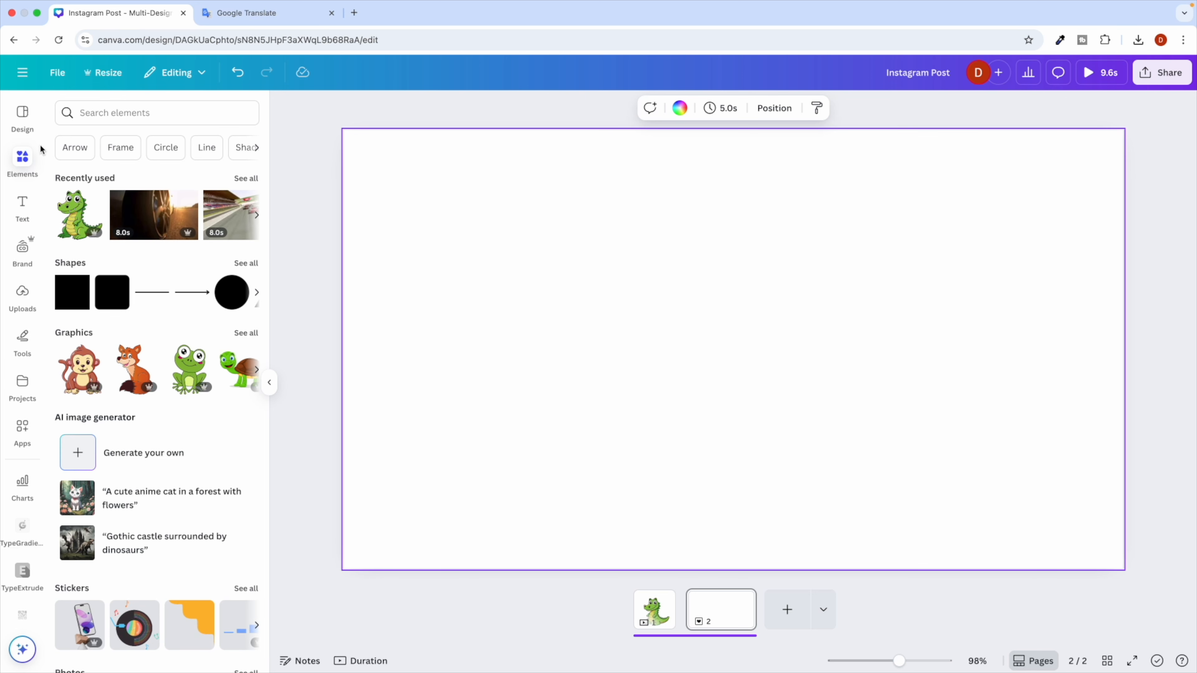
Search Elements for 'monkey' and add the cartoon sitting monkey graphic to page 2.
left_click(118, 113)
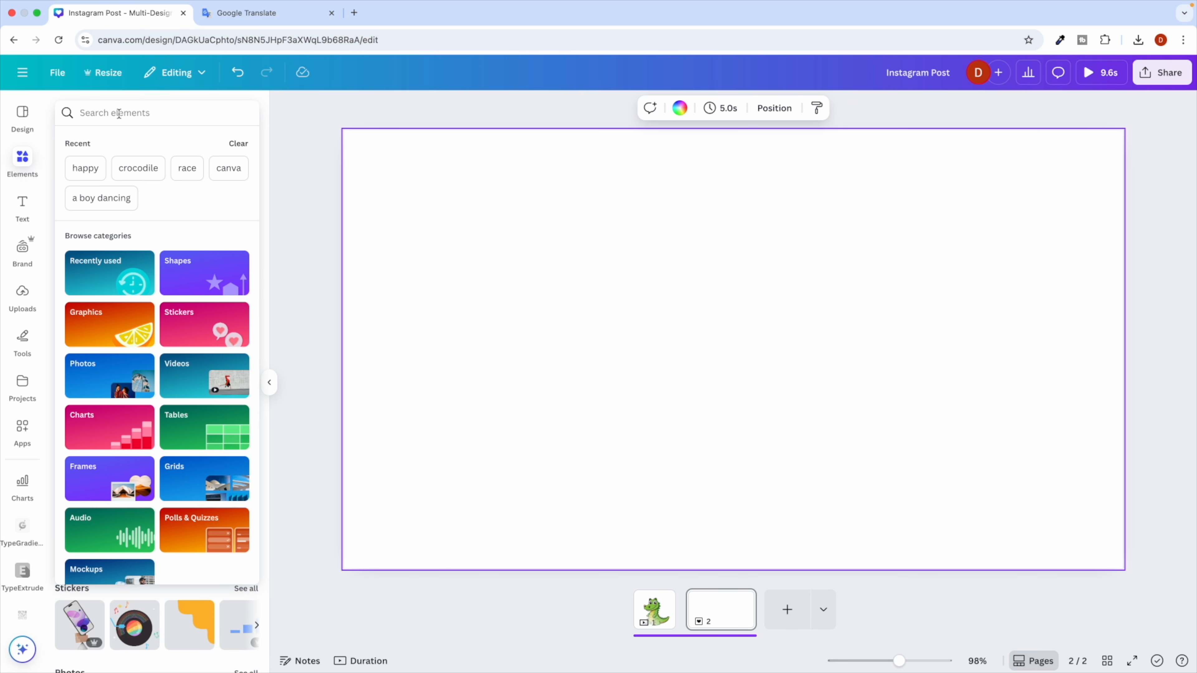
type("monkey")
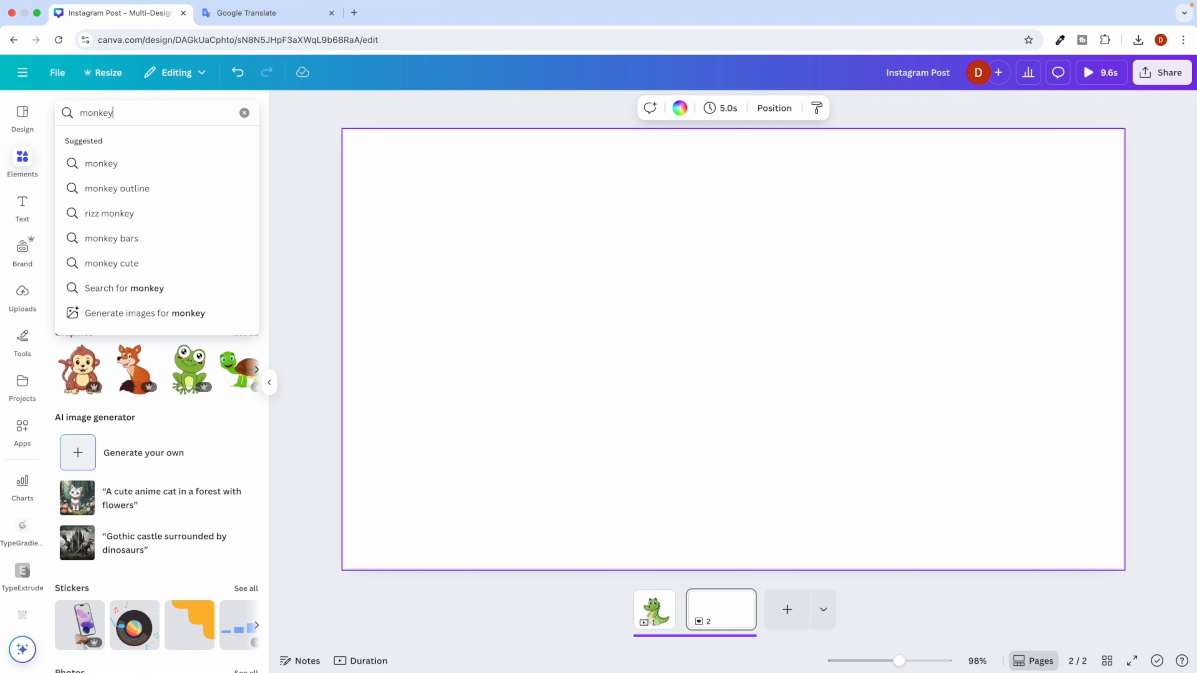
key("Return")
left_click(117, 149)
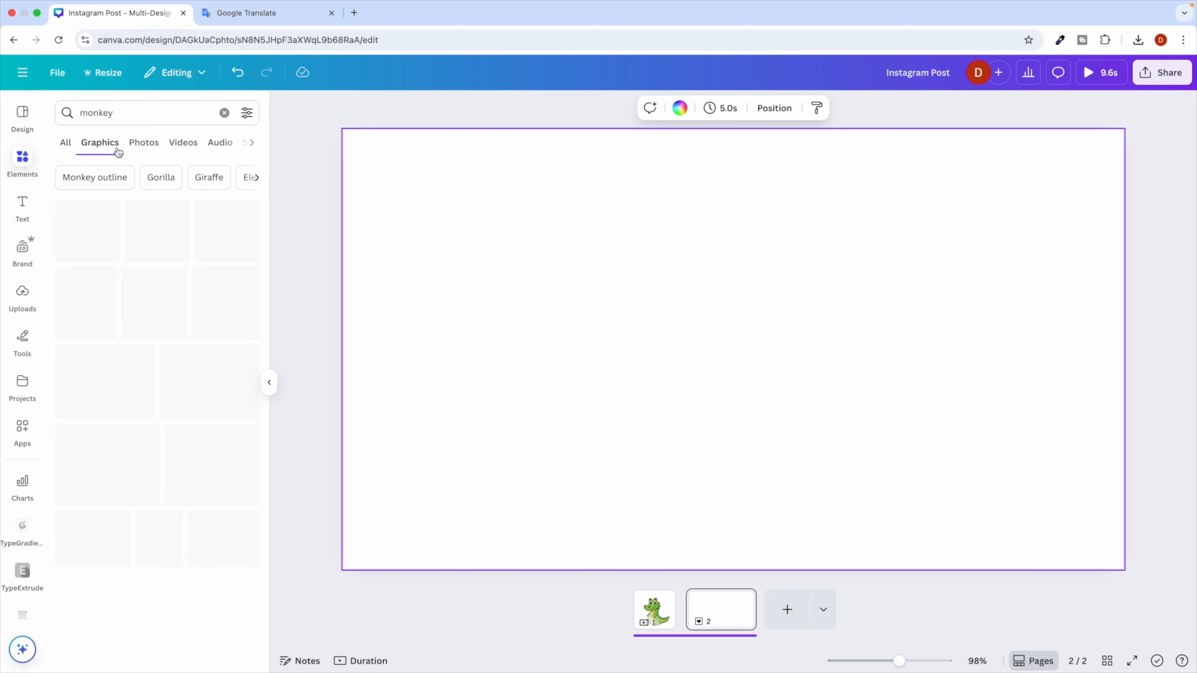
left_click(93, 247)
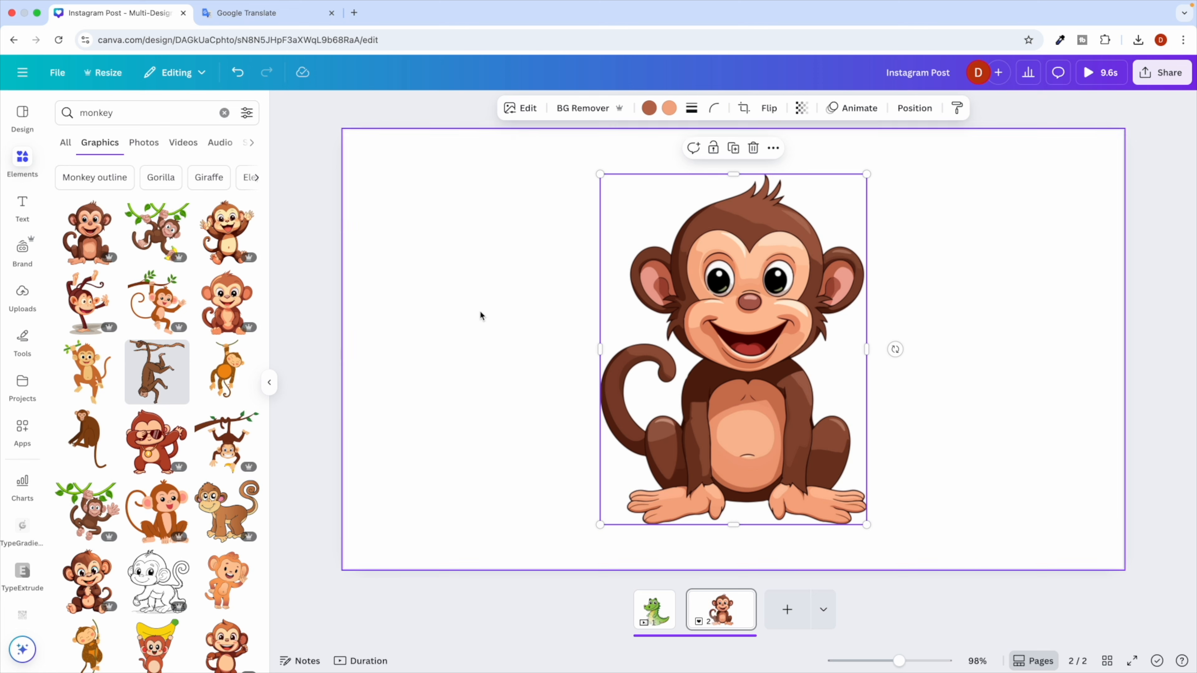
Search Elements for 'man' and scroll through the man graphics.
double_click(94, 114)
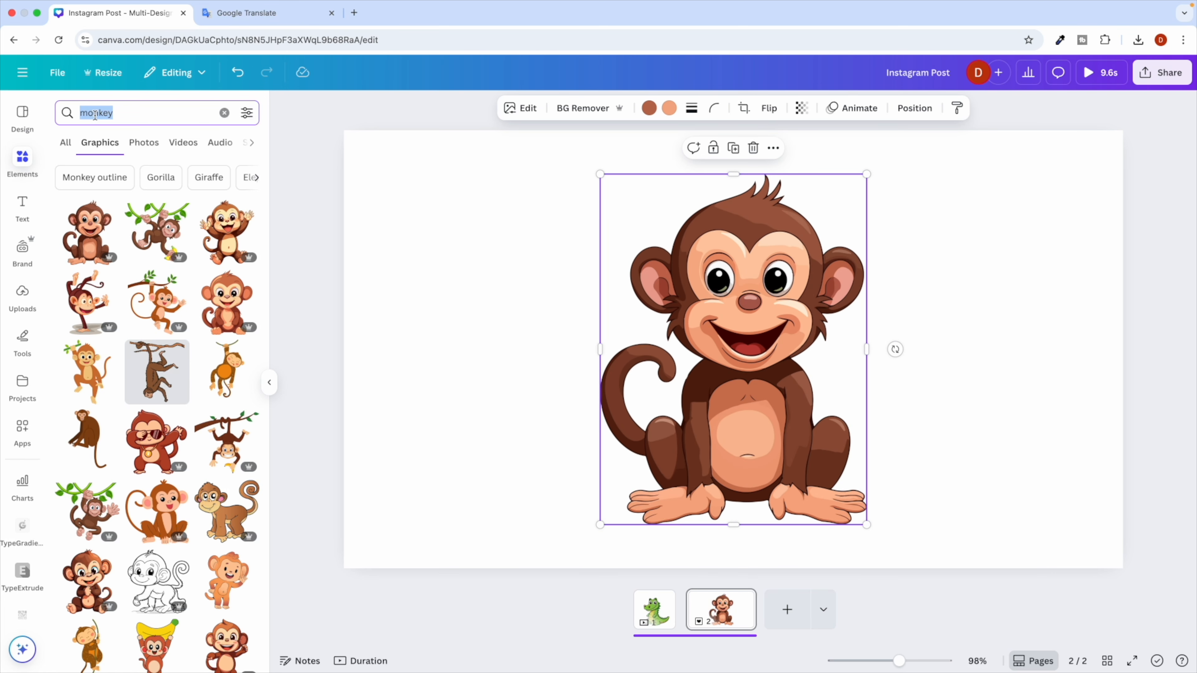
type("man")
key("Return")
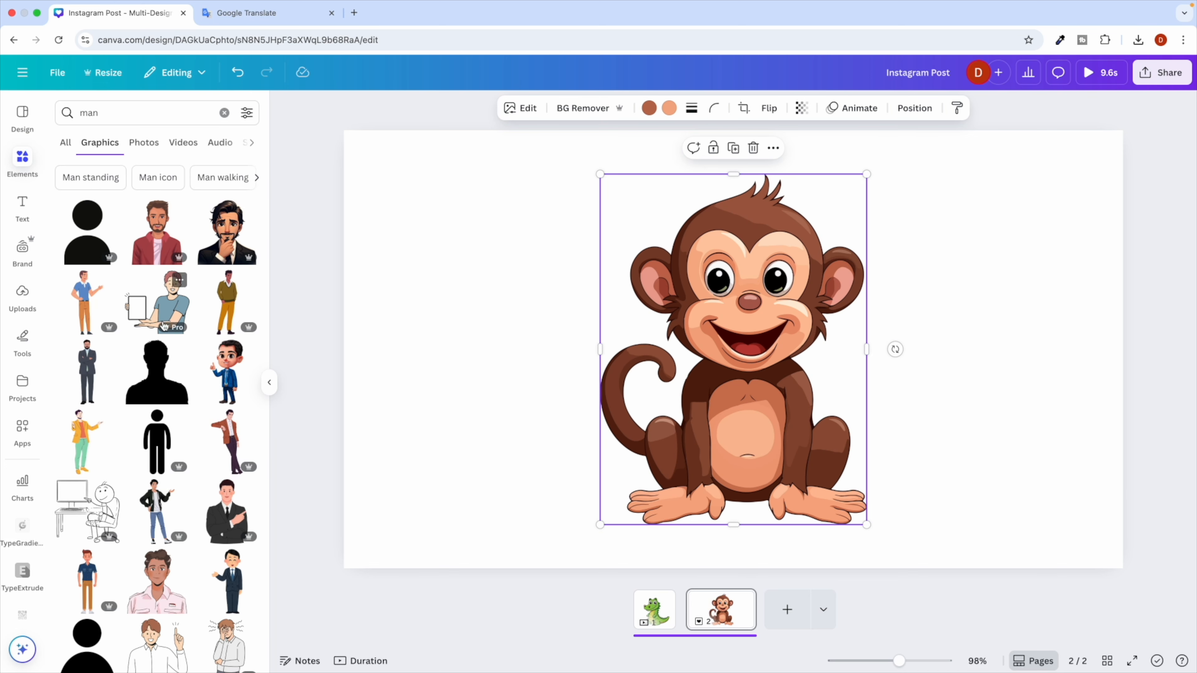
scroll(164, 325, "down", 3)
scroll(168, 459, "down", 3)
scroll(165, 448, "down", 3)
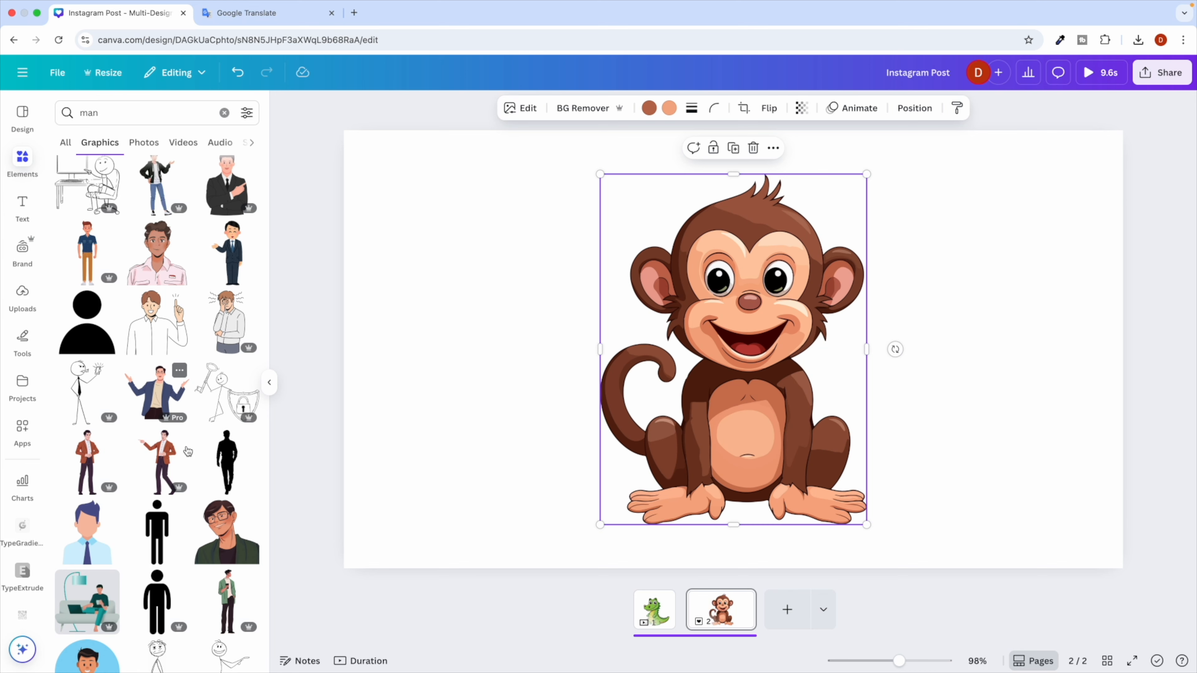
Place the green-jacket man on the right and shrink the monkey, moving it left.
left_click_drag(227, 594, 866, 409)
left_click(765, 399)
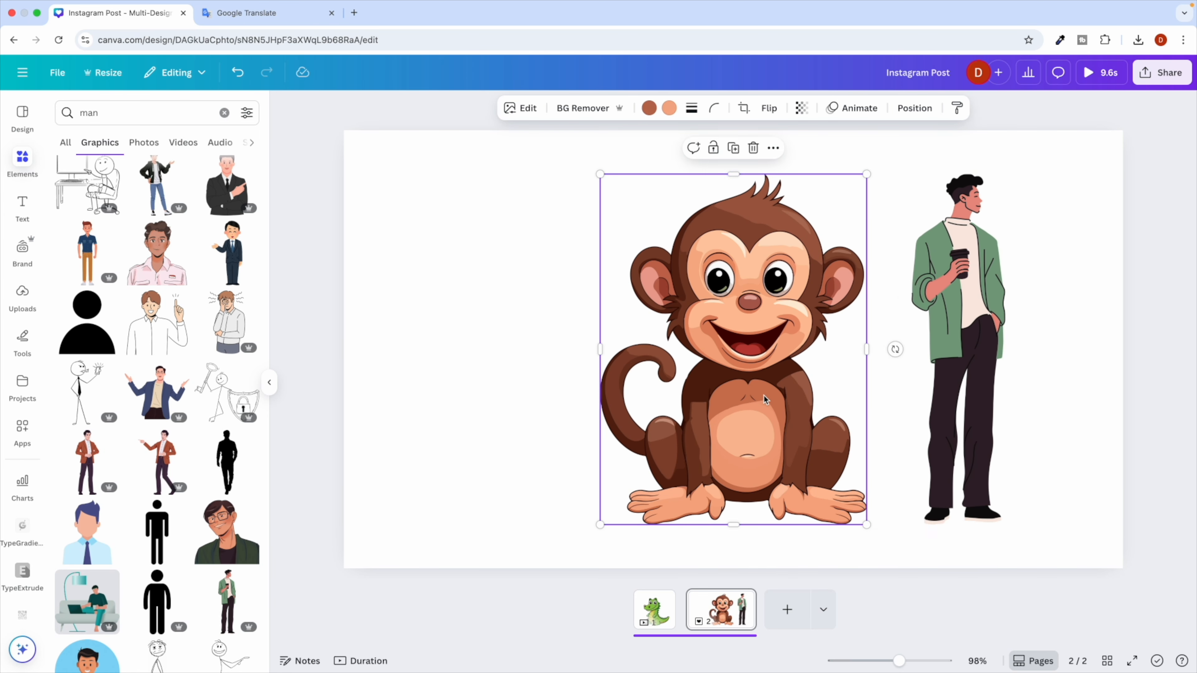
left_click_drag(600, 175, 708, 316)
left_click_drag(792, 351, 575, 325)
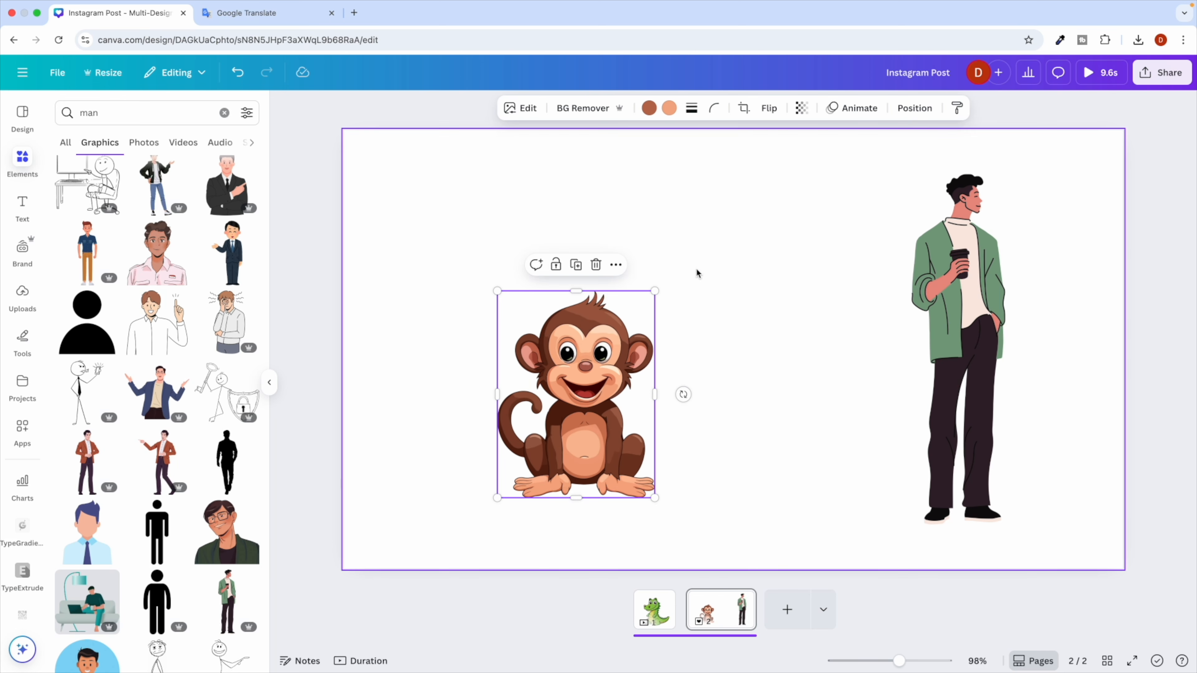
left_click(735, 285)
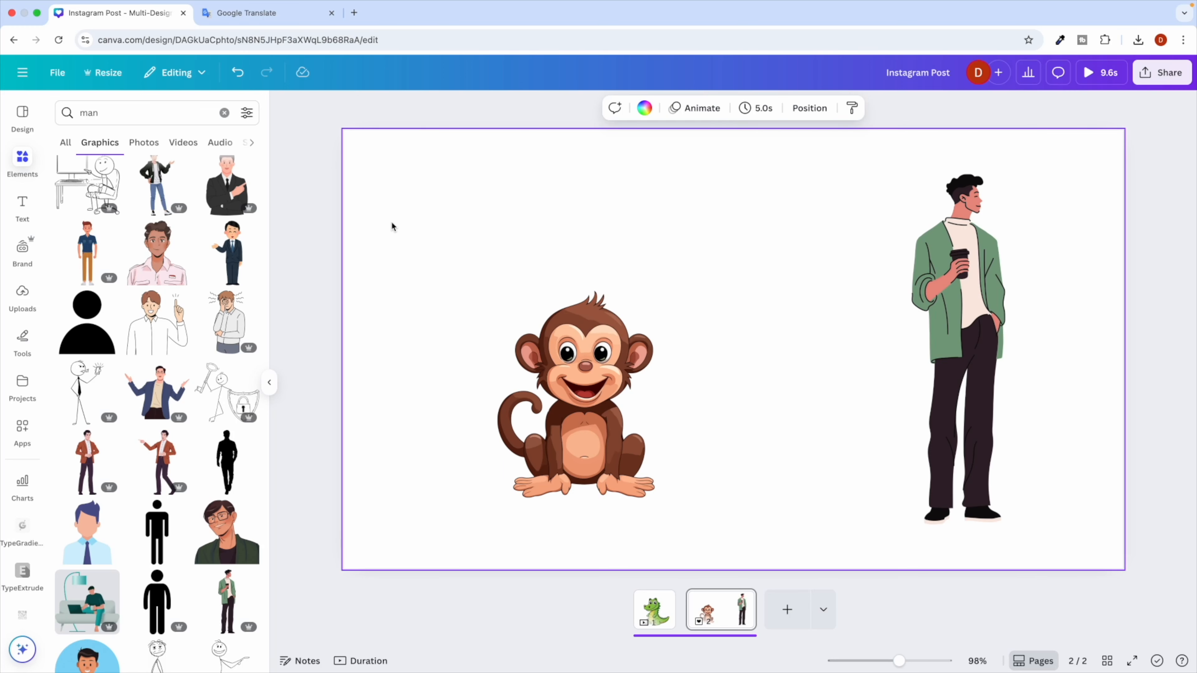
Take a region screenshot of the page showing the monkey and man.
key("super+shift+5")
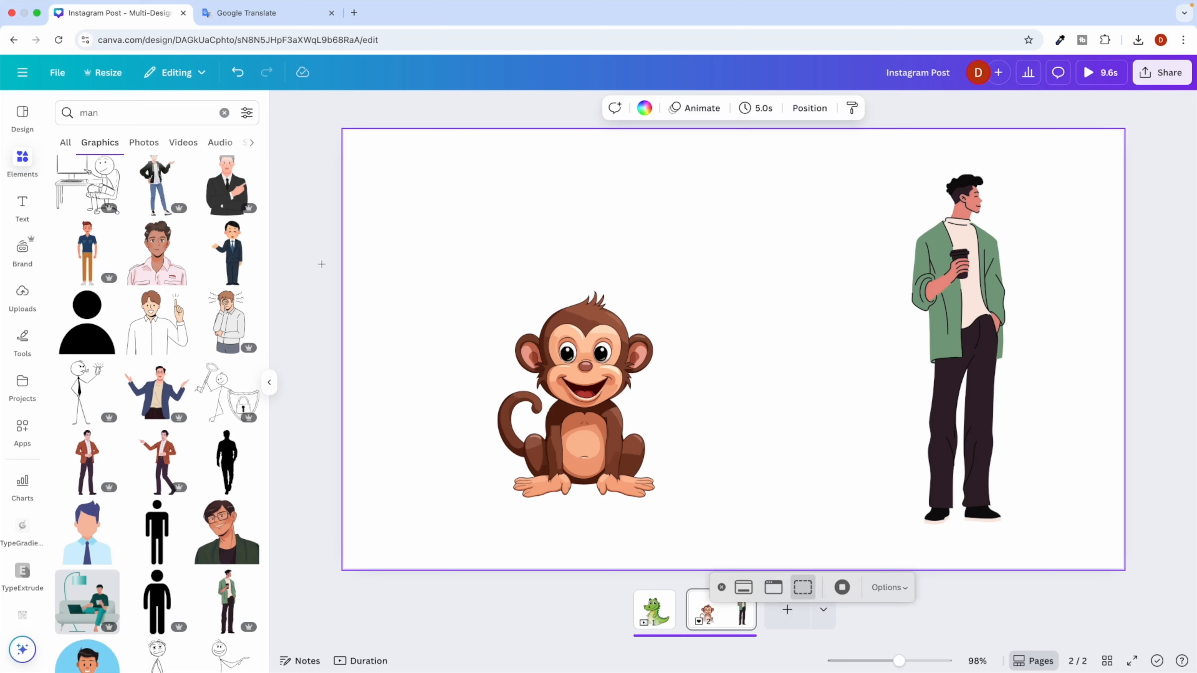
key("Escape")
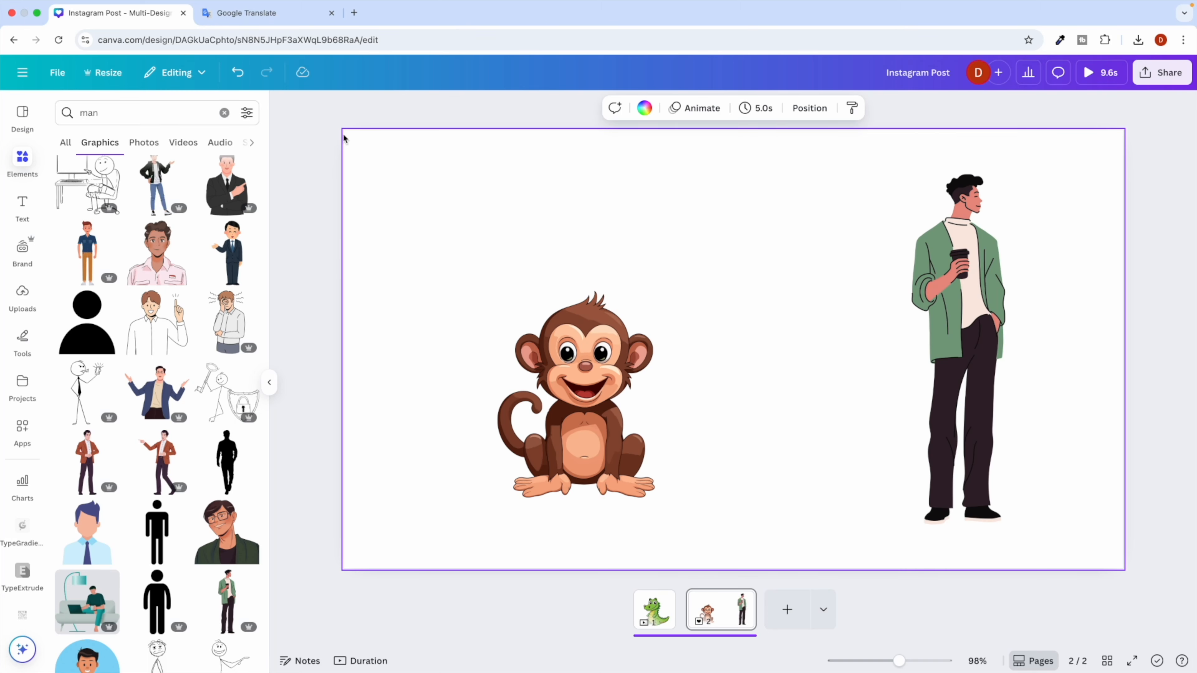
key("super+shift+4")
left_click_drag(337, 122, 1131, 578)
key("ctrl+Right")
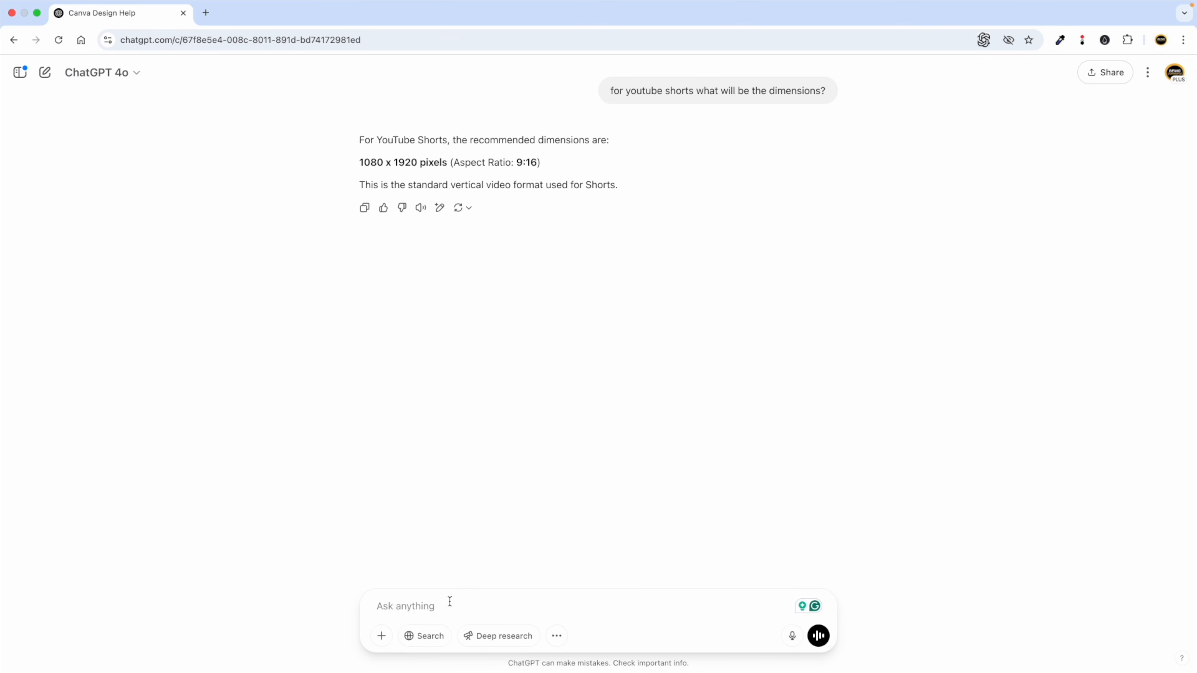
Upload the monkey-and-man screenshot from the computer as a ChatGPT attachment.
left_click(382, 636)
left_click(409, 605)
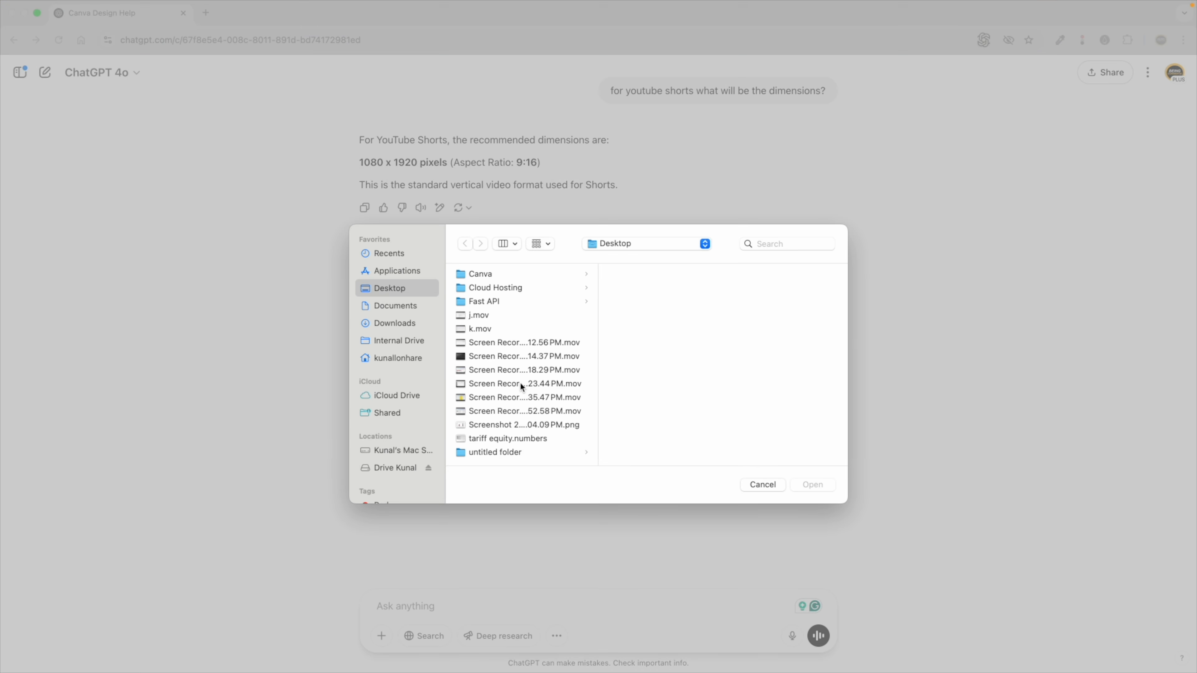
left_click(490, 425)
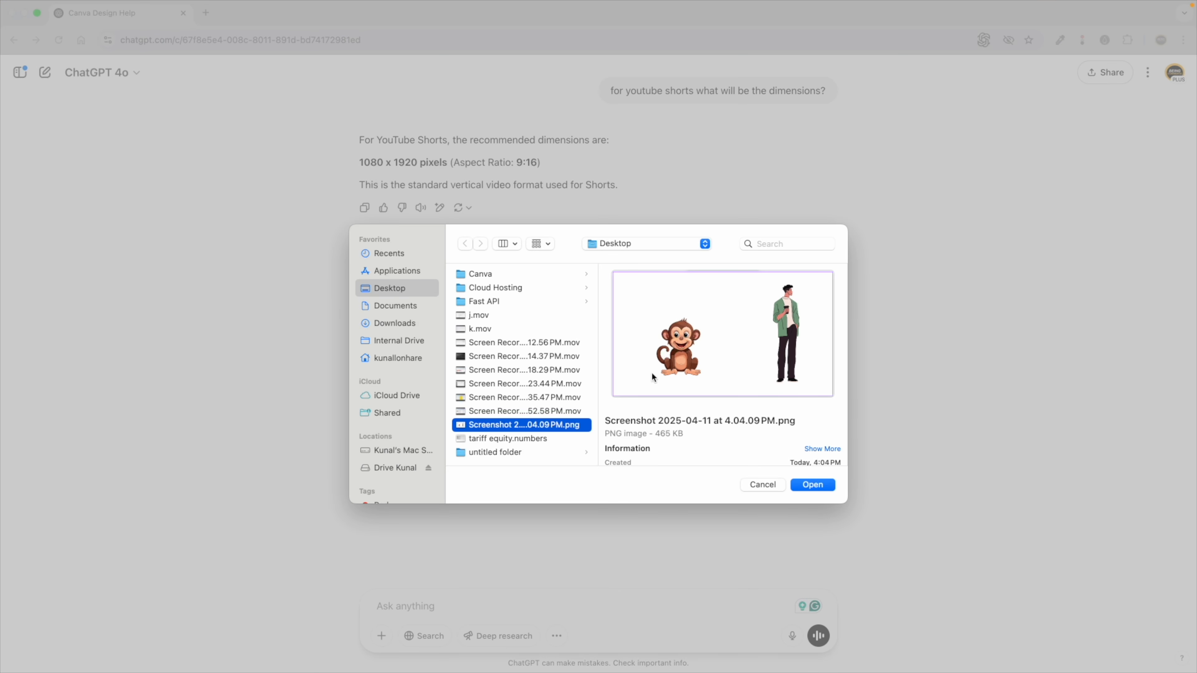
double_click(508, 426)
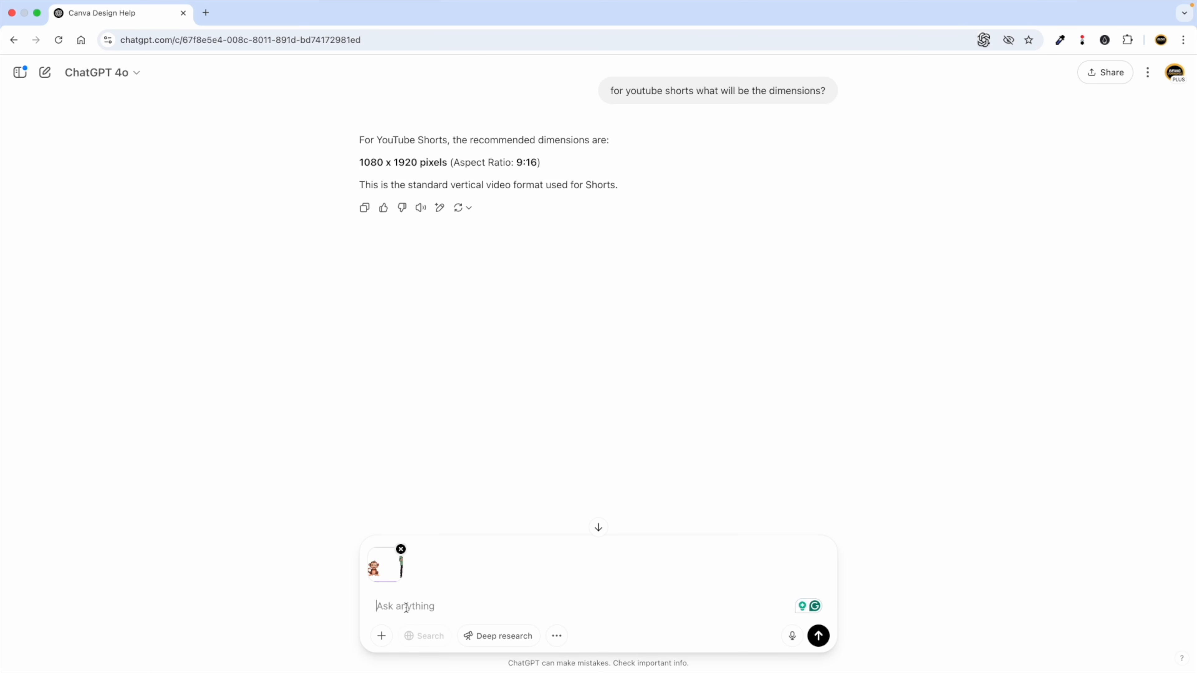
Type 'Hey i want to create something amazing with monkey and man as i shared you screenshot'.
scroll(406, 608, "up", 5)
scroll(406, 608, "down", 2)
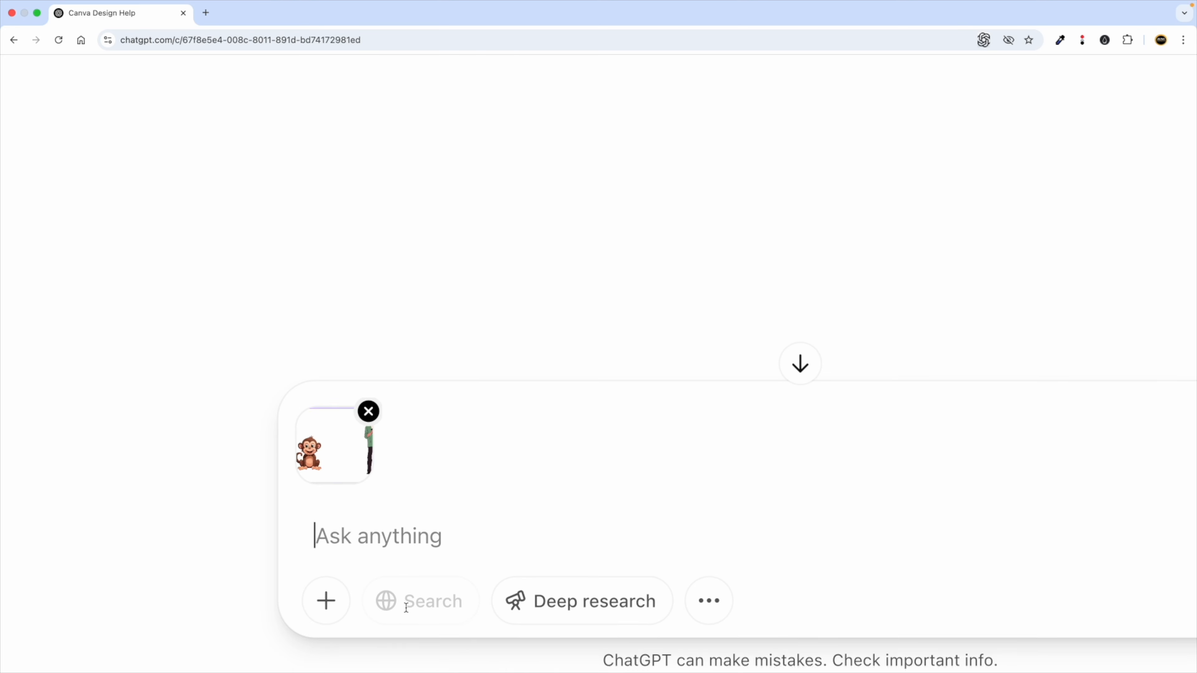
scroll(406, 608, "right", 4)
scroll(406, 607, "left", 2)
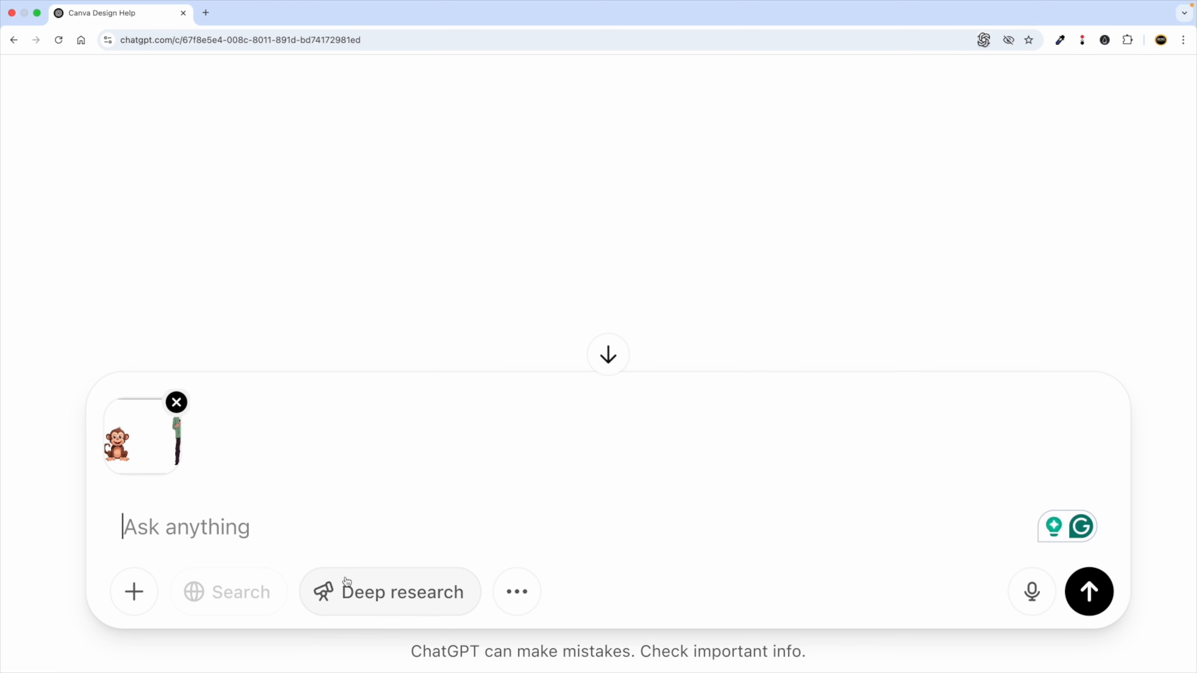
left_click(207, 546)
type("Hey i want t")
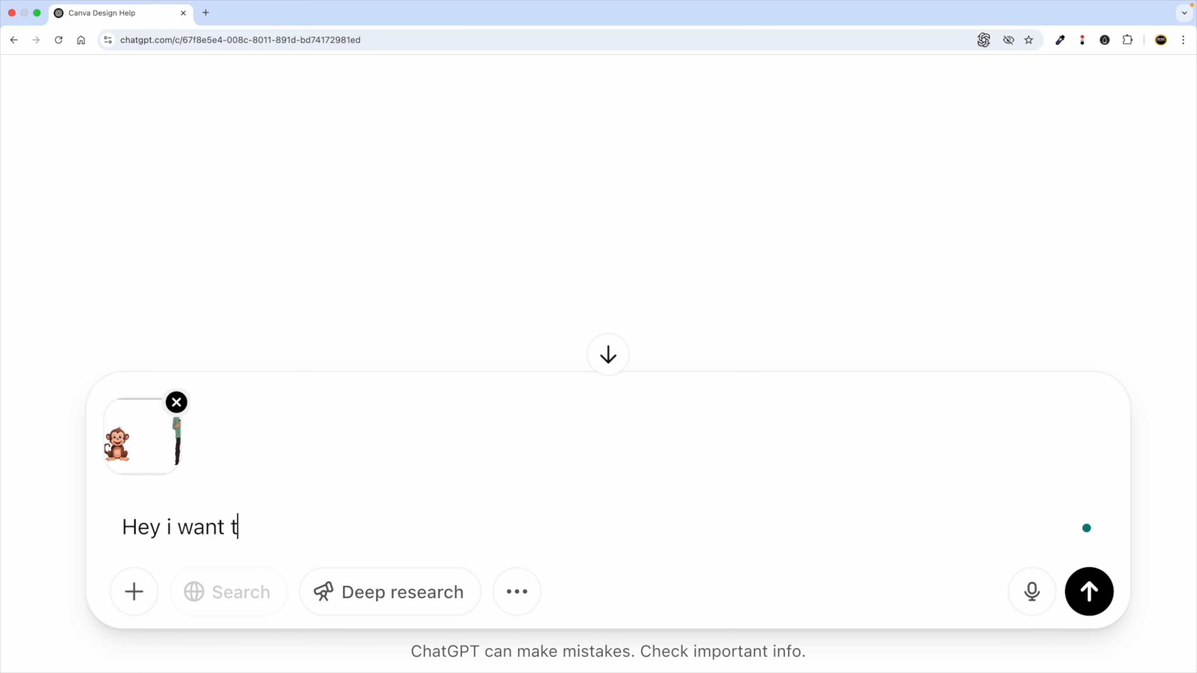
type("o create so")
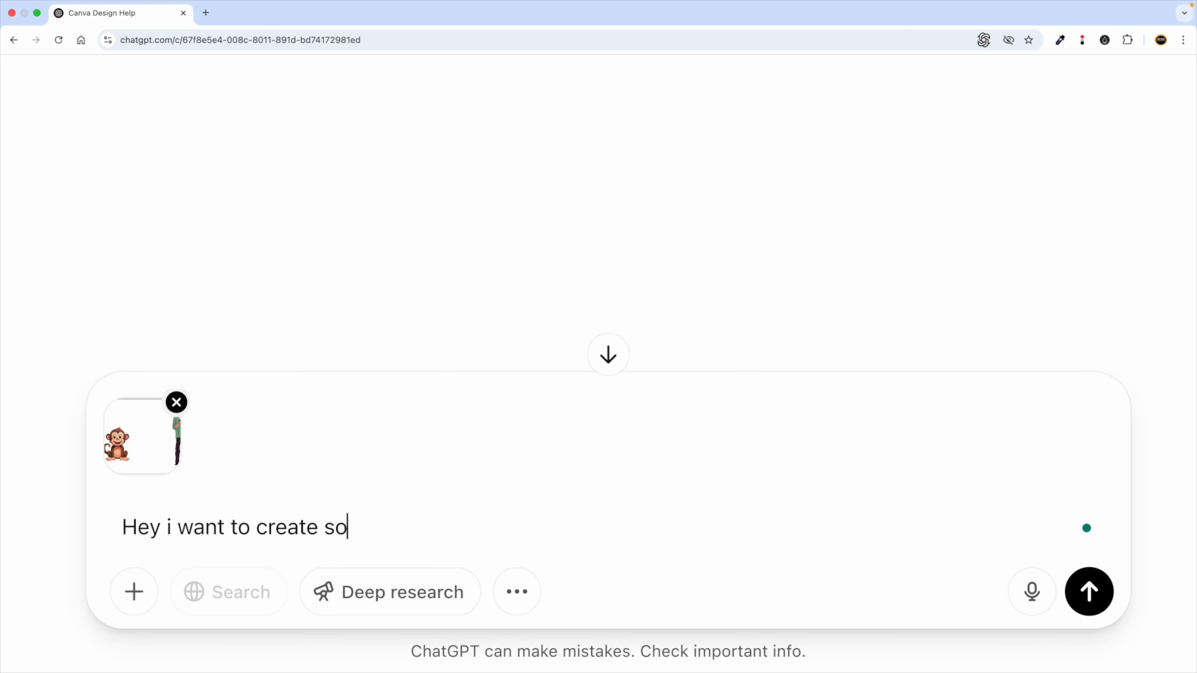
type("mething amazin")
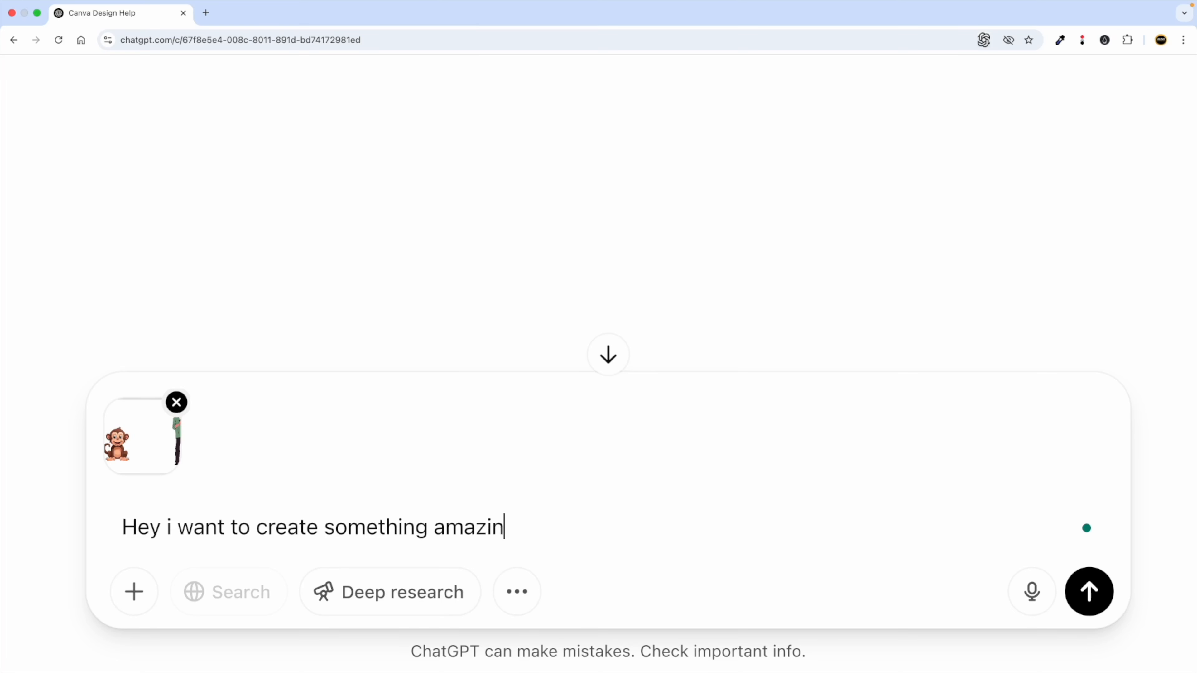
type("g with monkey and")
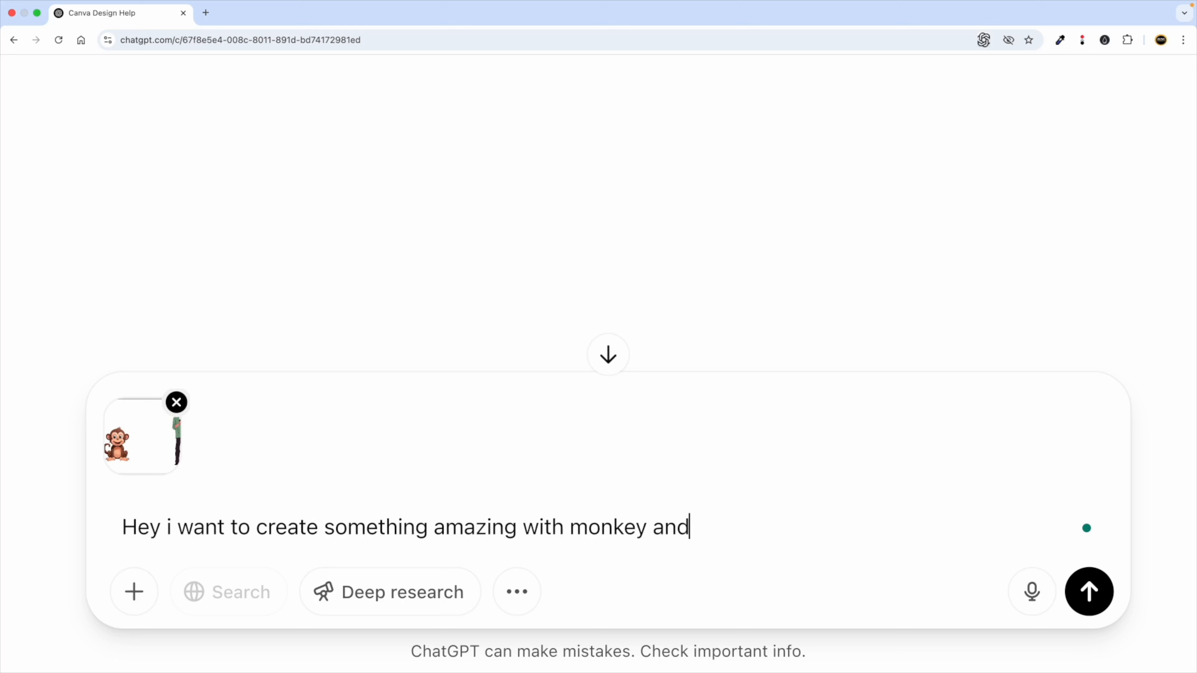
type(" man as i shared")
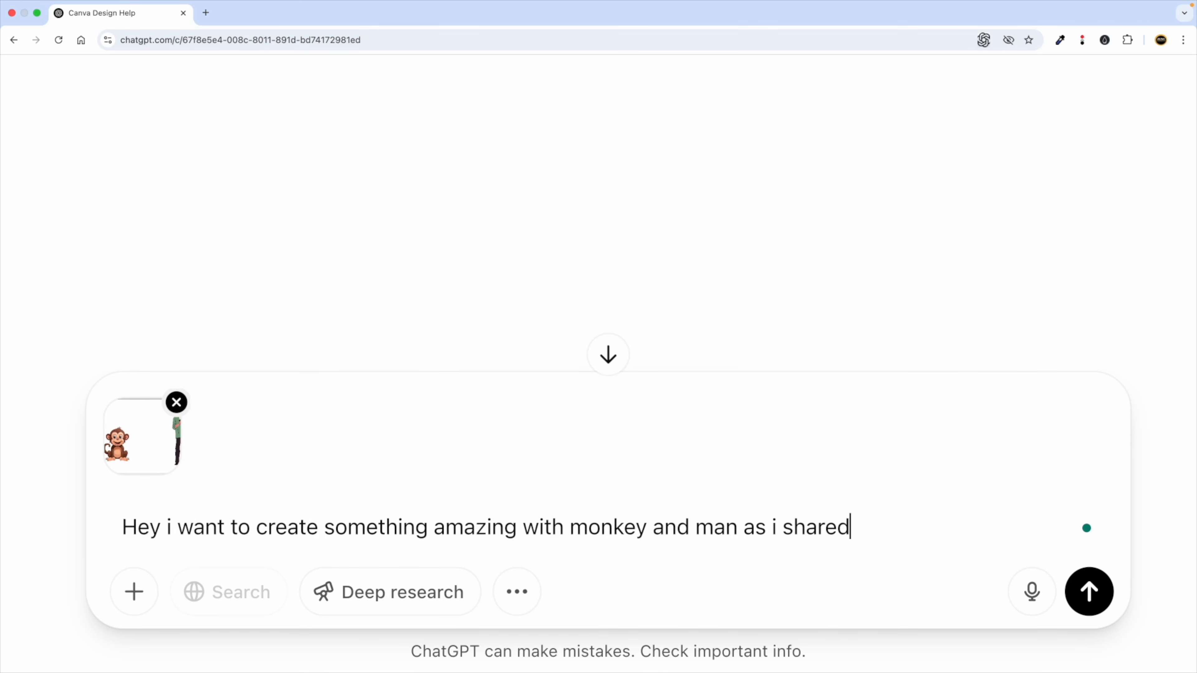
type(" you screenshot")
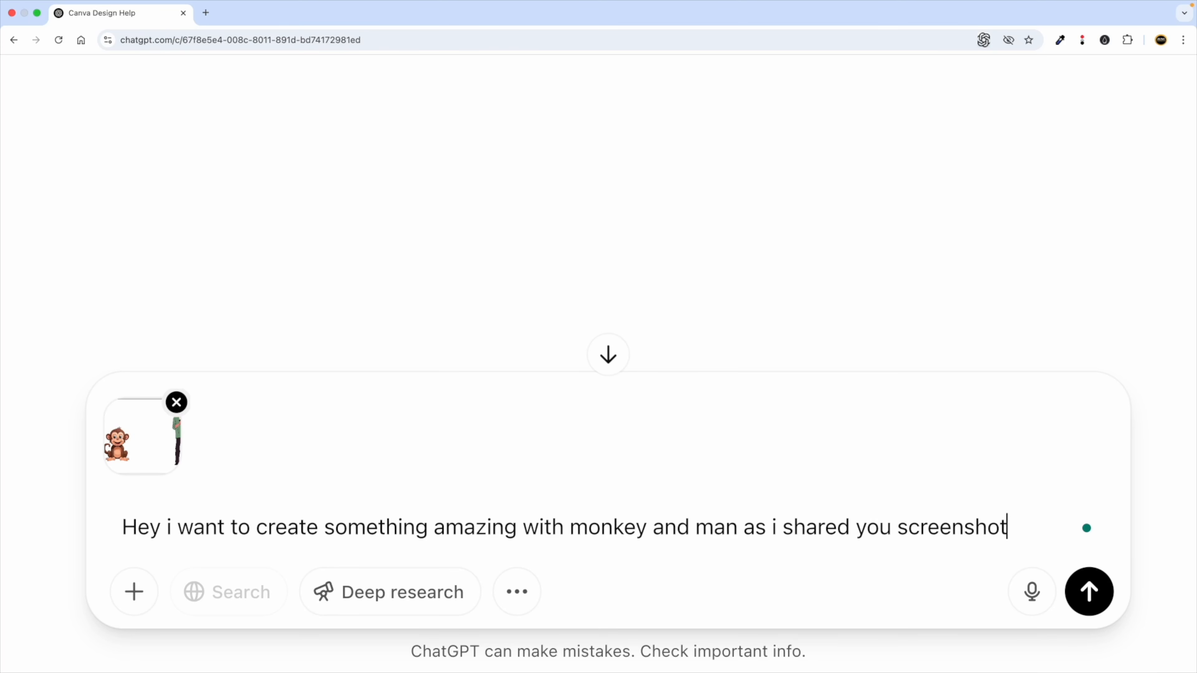
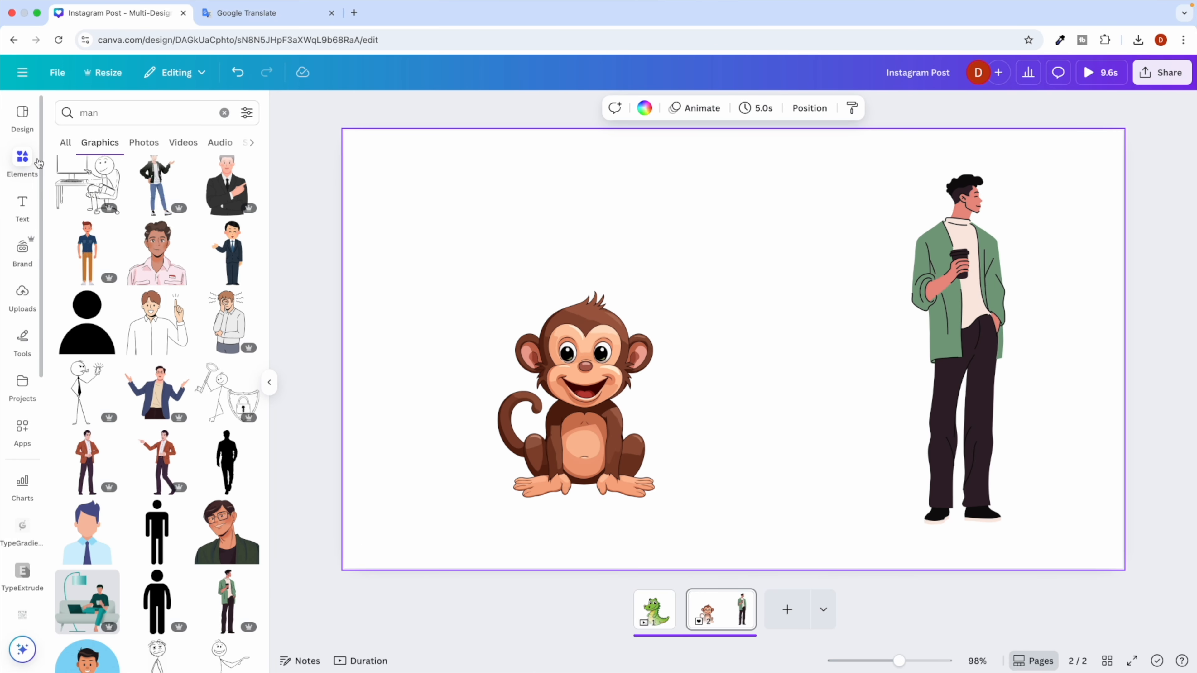
Back in ChatGPT, add 'elements, font and color combination to use,' to the draft prompt.
key("ctrl+Right")
type("elements")
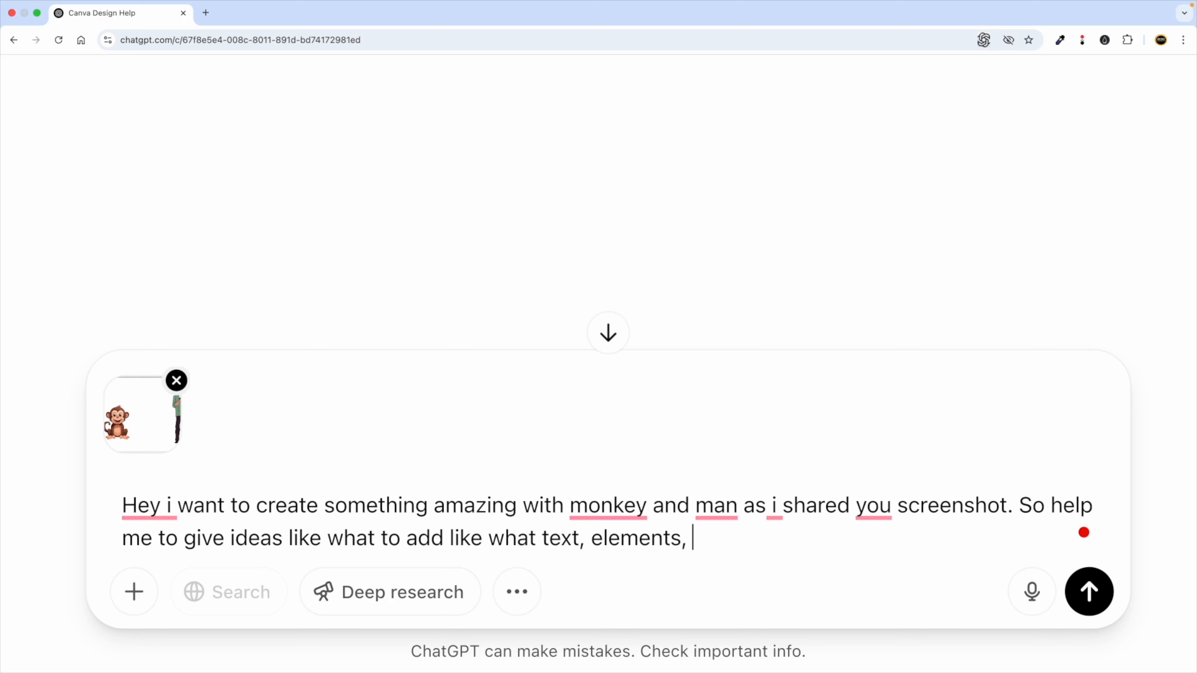
type(", font and c")
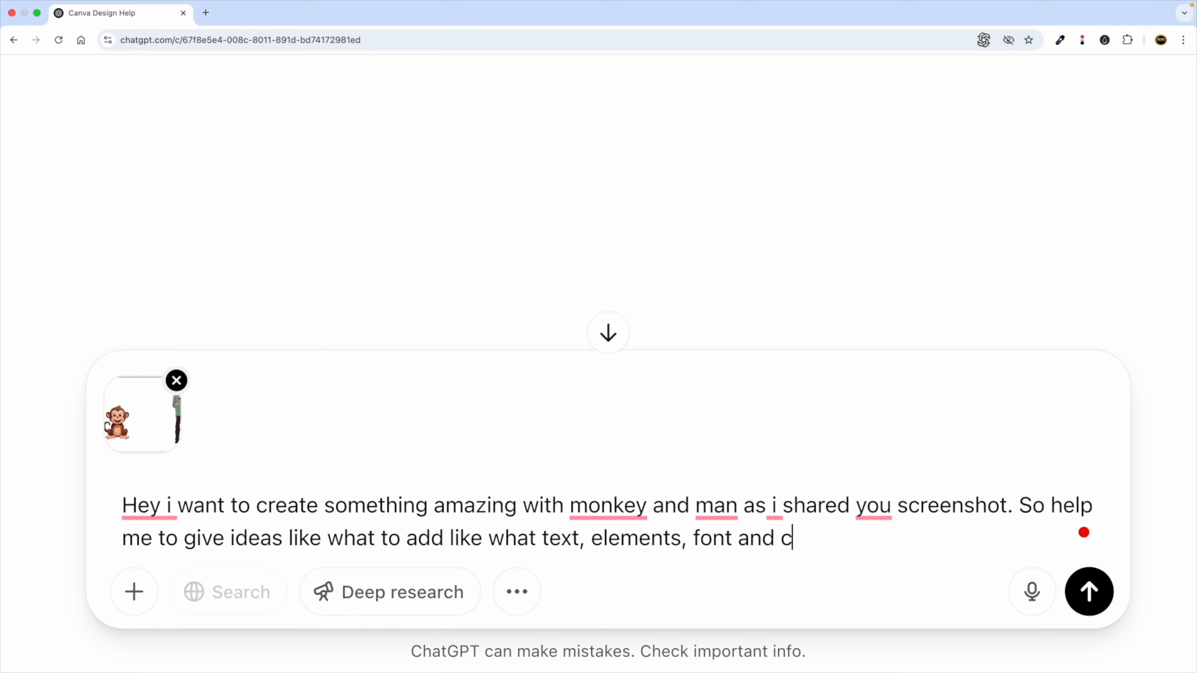
type("olor com")
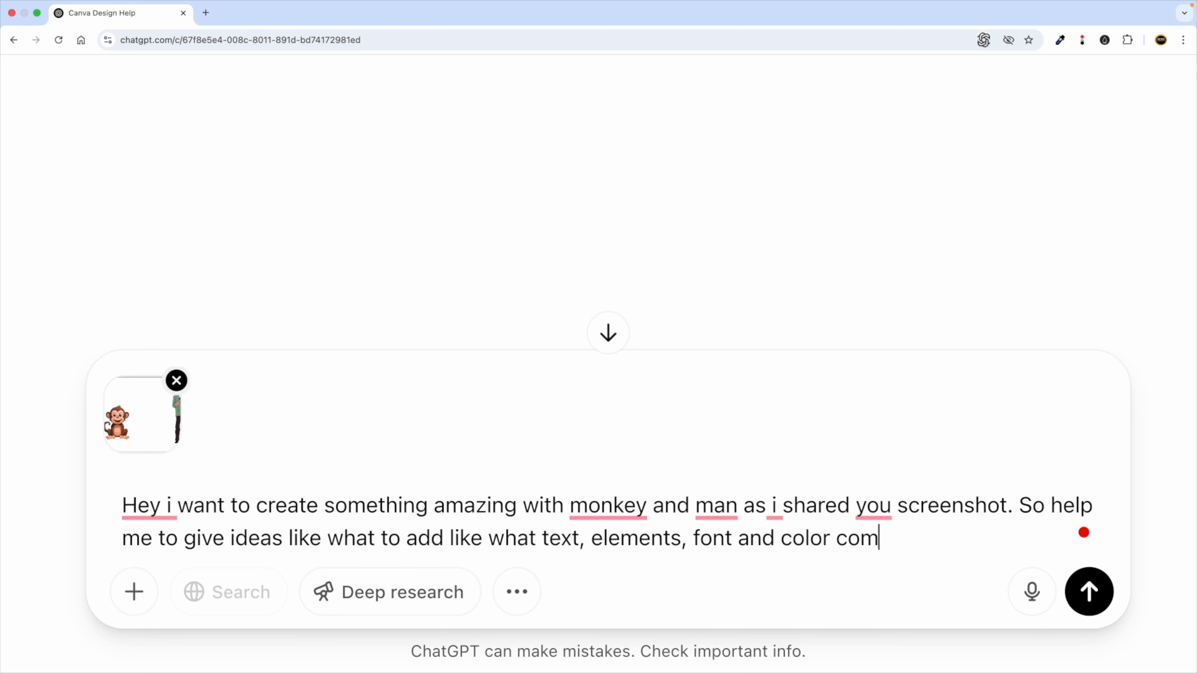
type("bination to ")
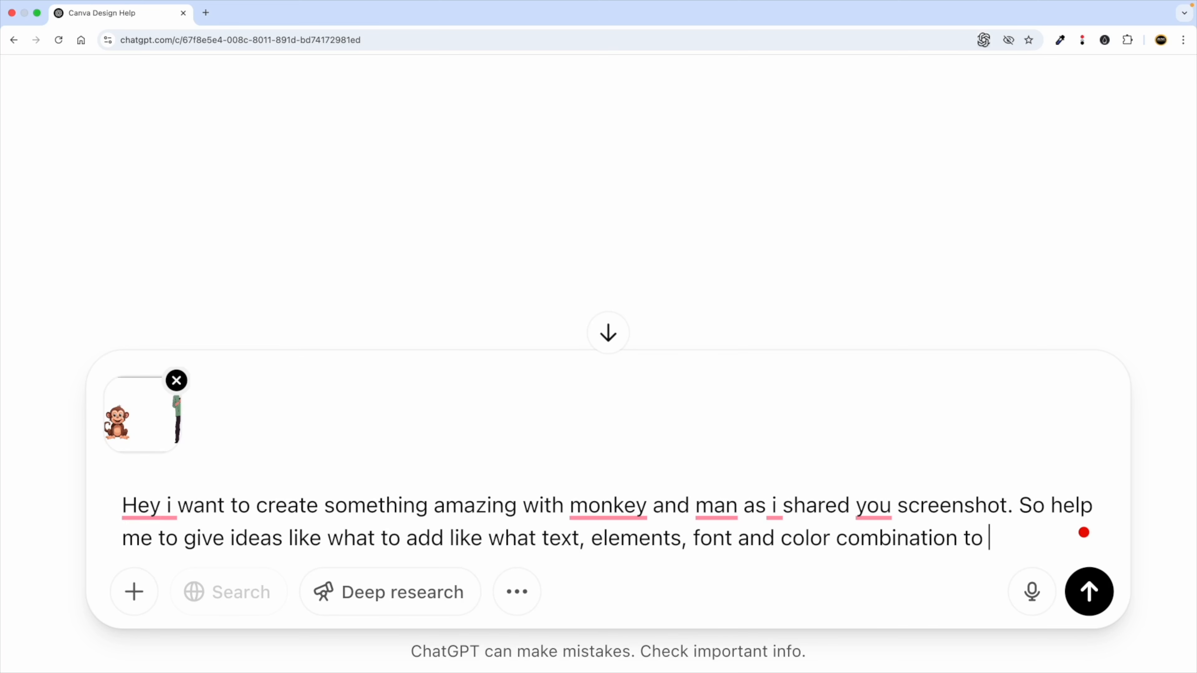
type("use,")
key("ctrl+Left")
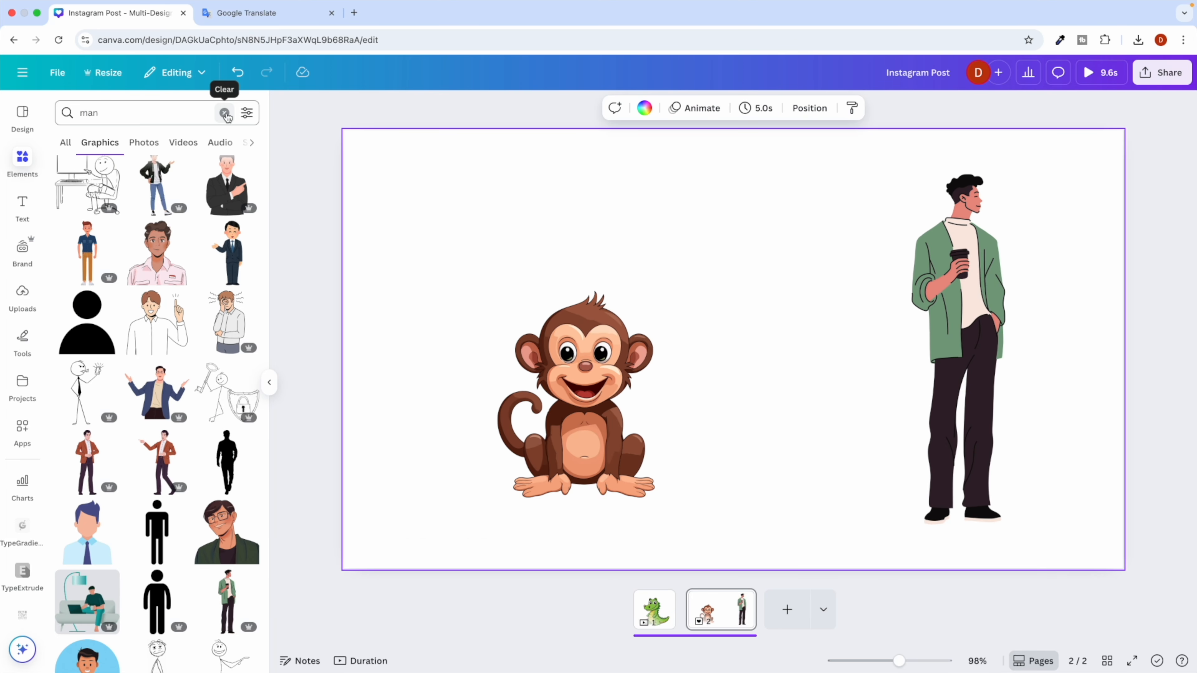
left_click(225, 114)
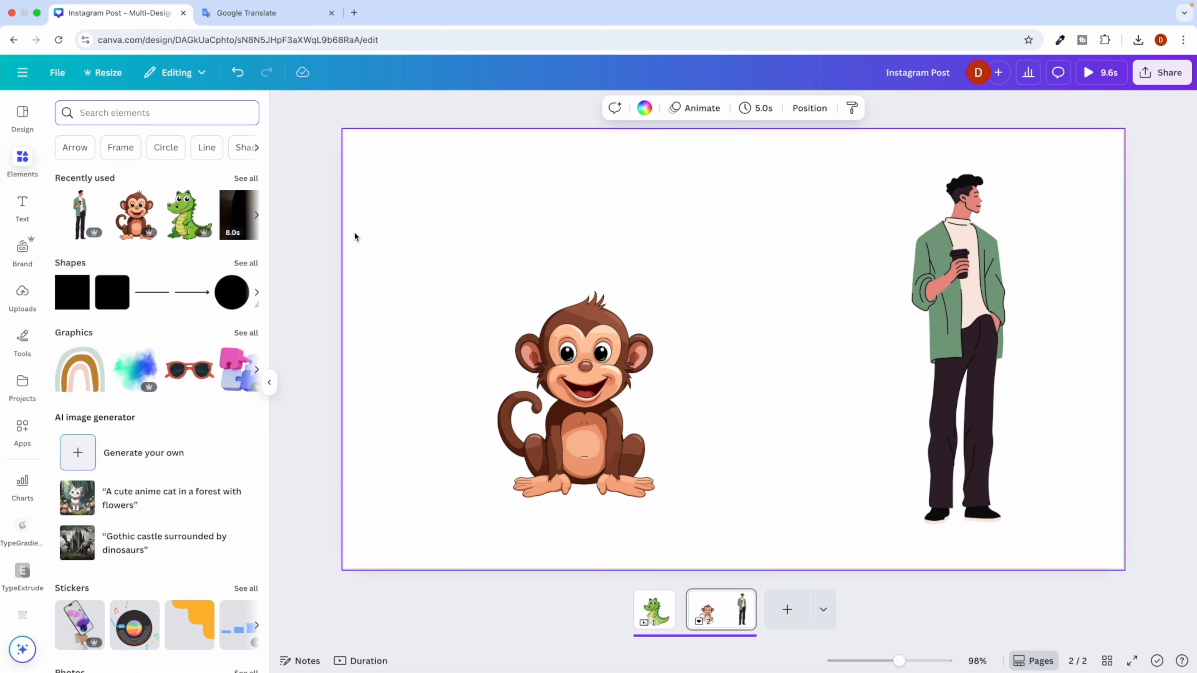
left_click(23, 206)
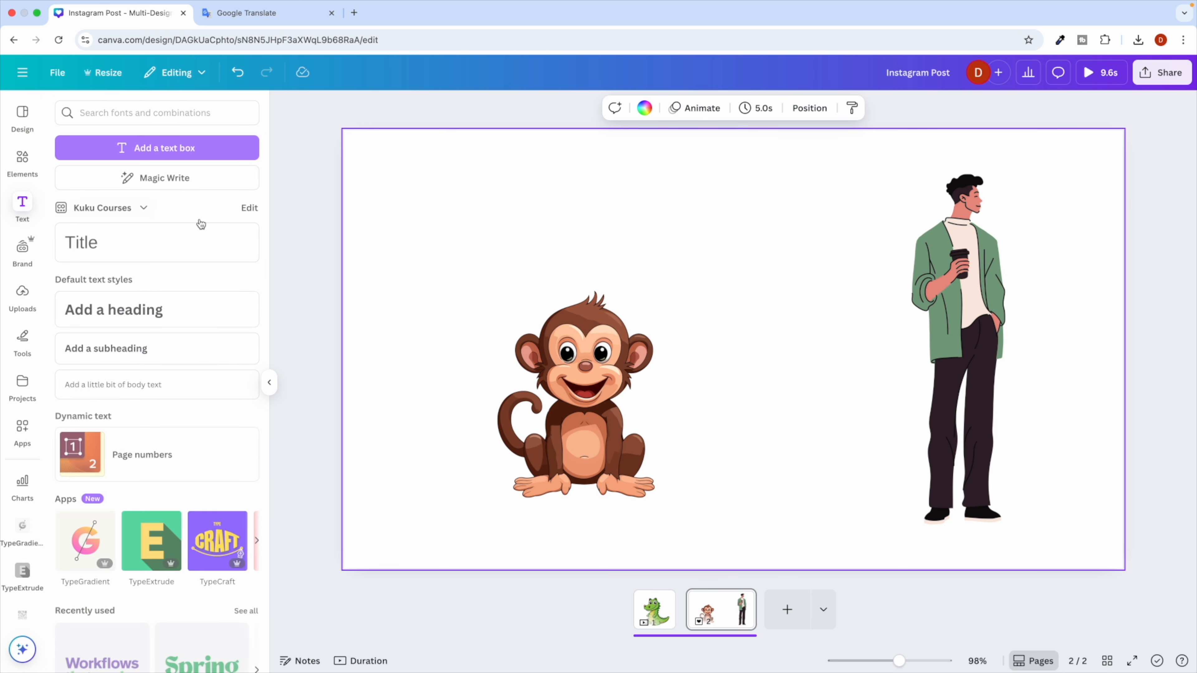
left_click(110, 310)
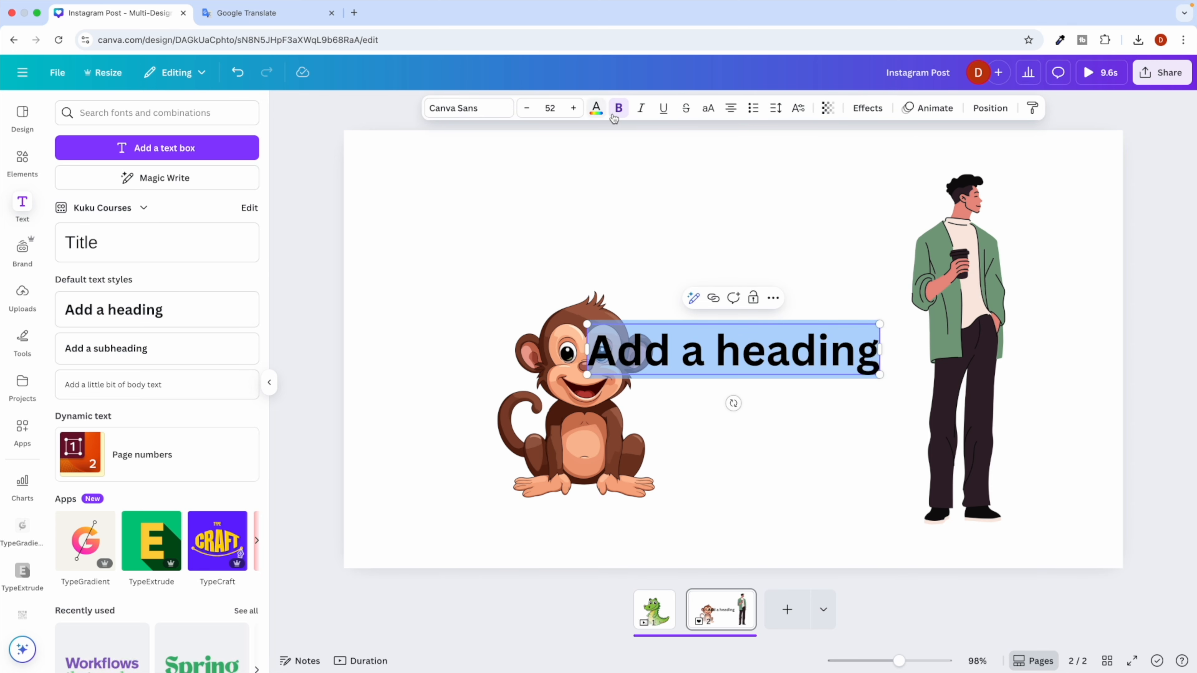
left_click(596, 110)
left_click(681, 302)
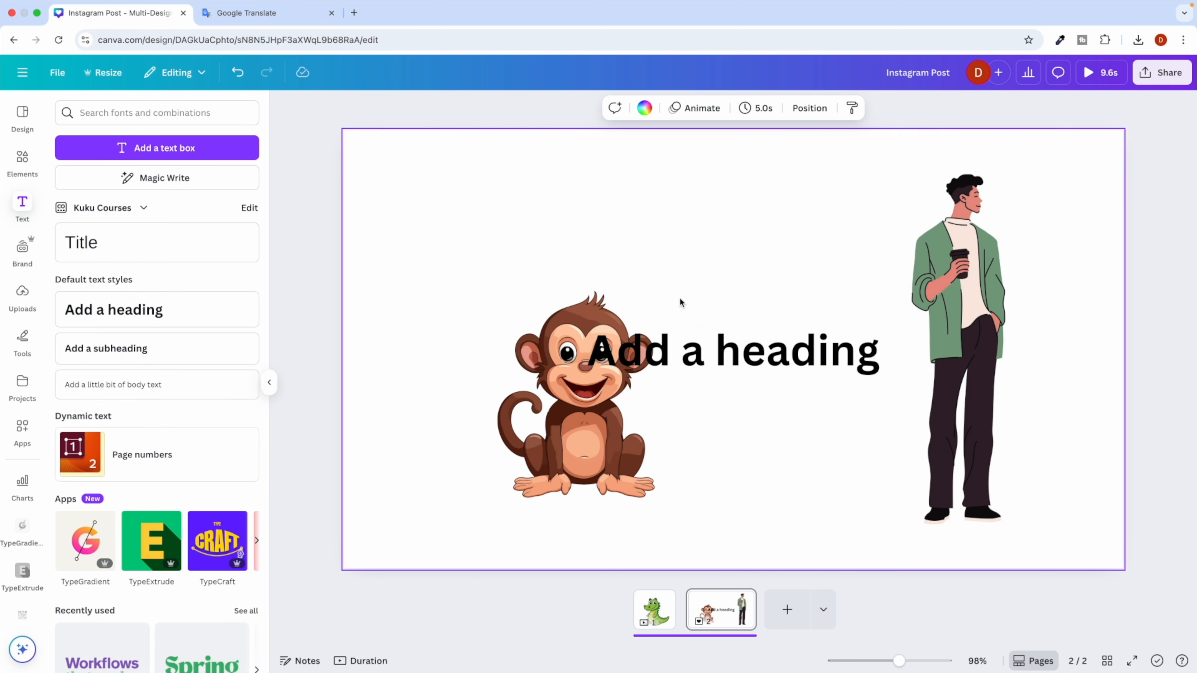
left_click(681, 351)
key("Delete")
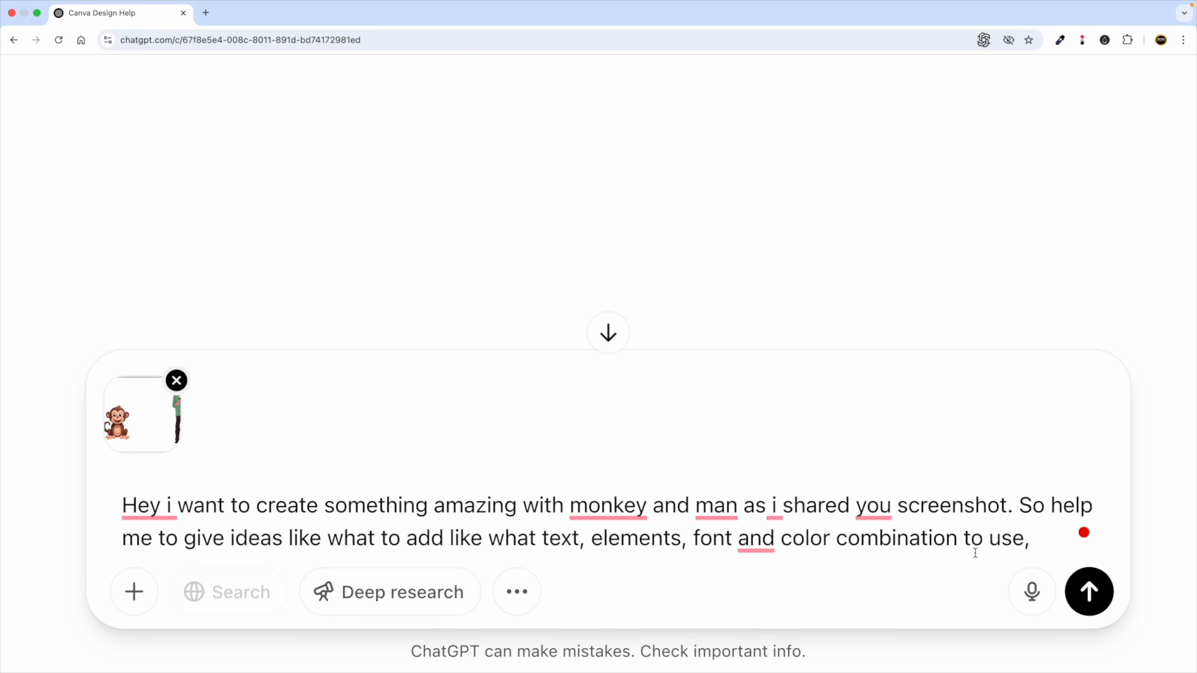
End the prompt with 'etc. So guide me step by step to make this design very amazing.' and send it.
type("etc. So gu")
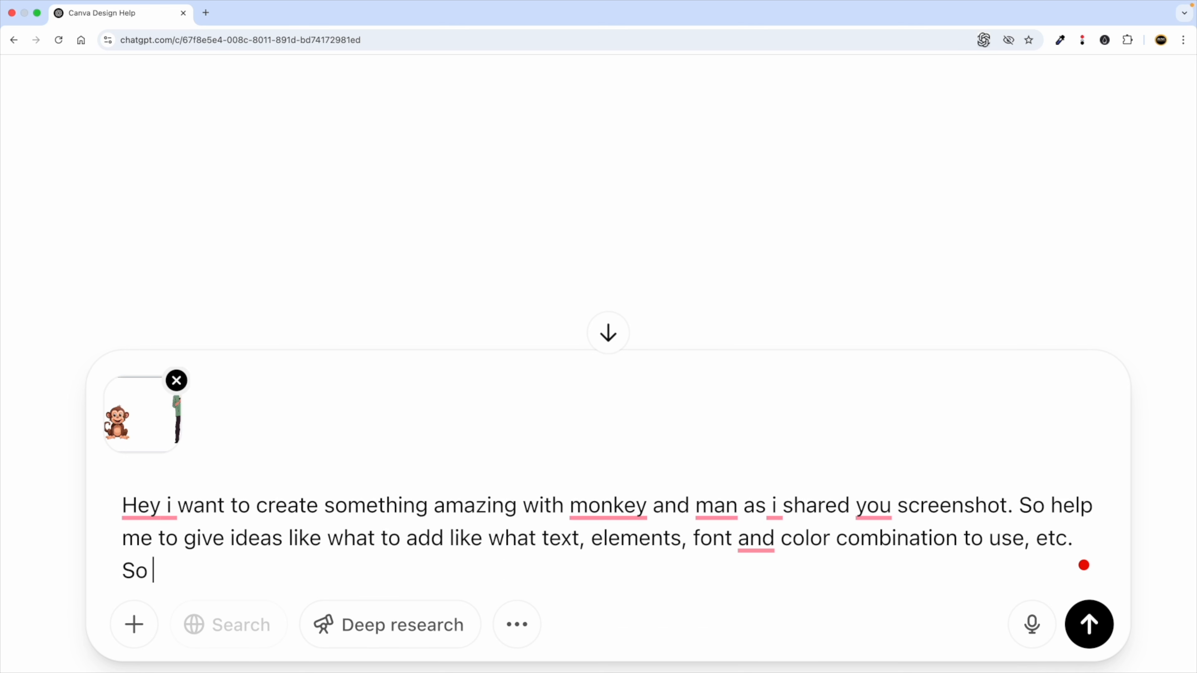
type("ide me")
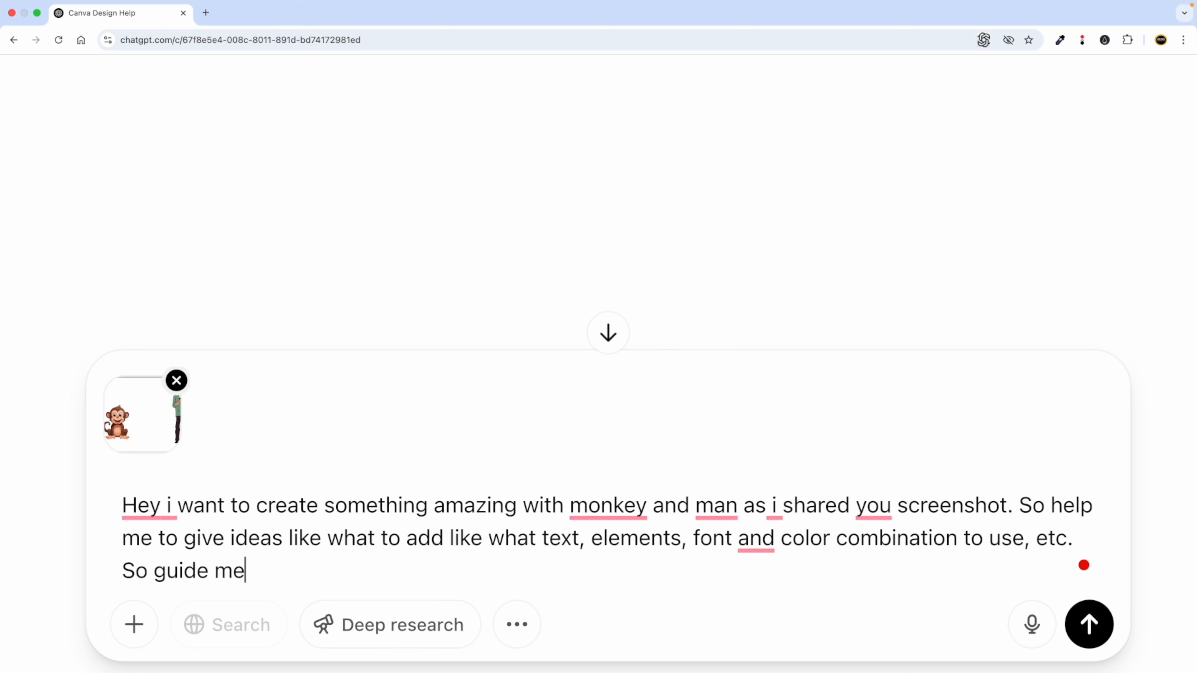
type(" step by st")
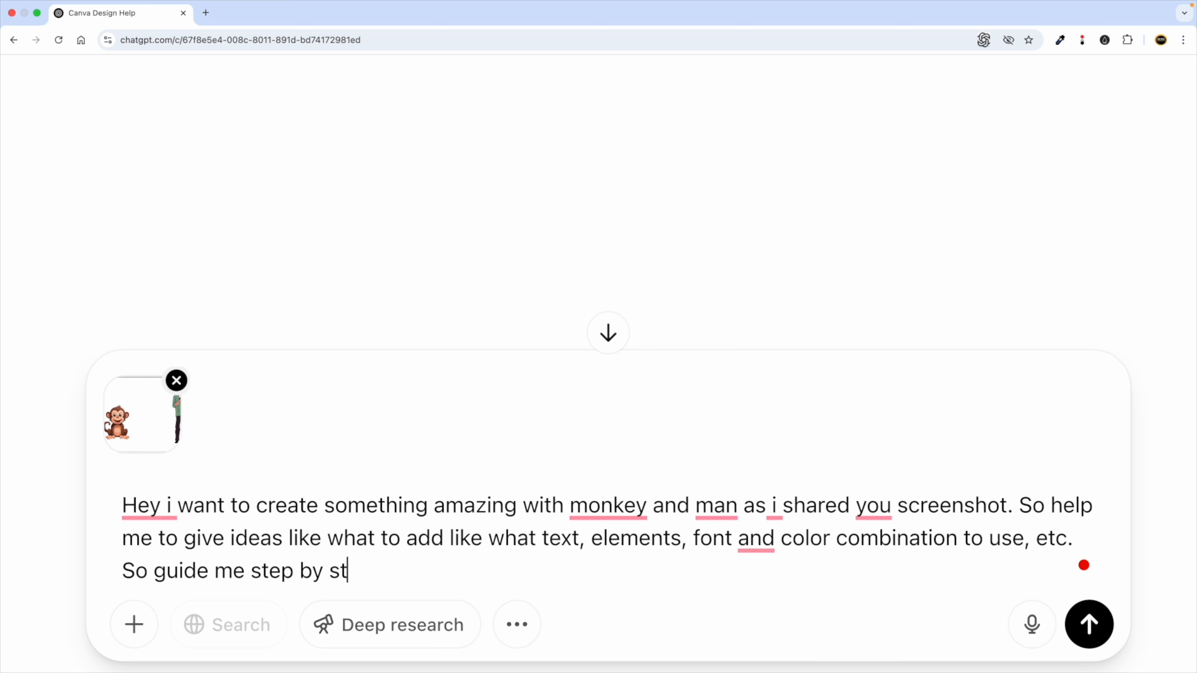
type("ep to make this de")
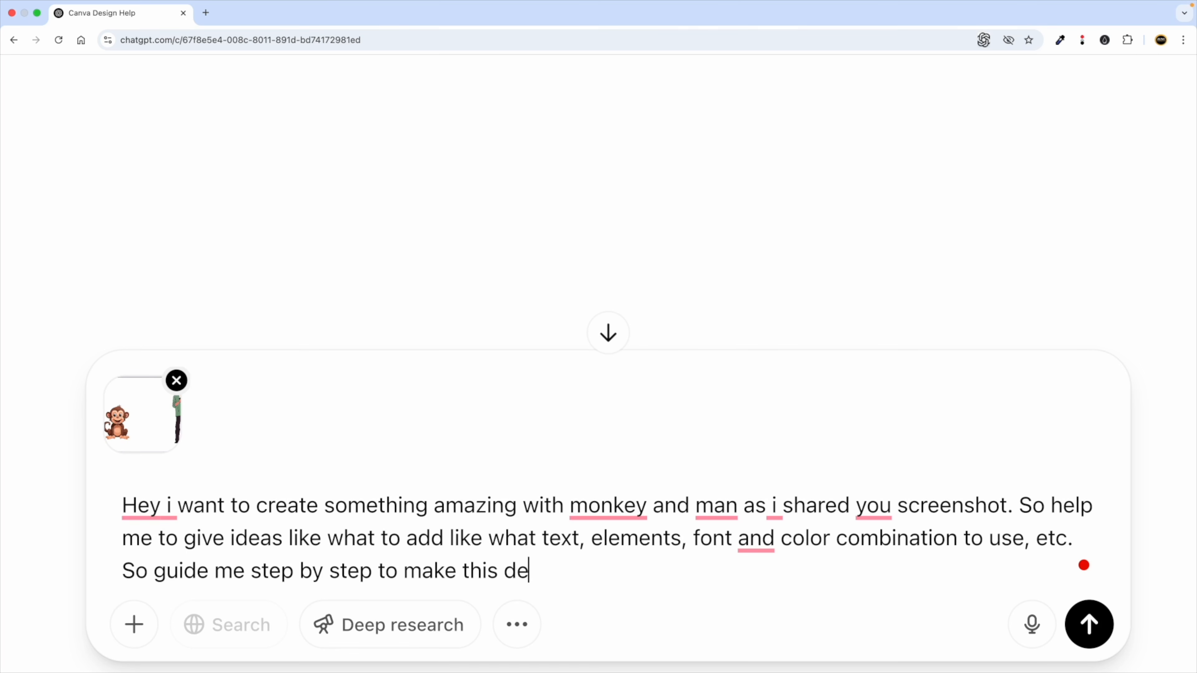
type("sign very ama")
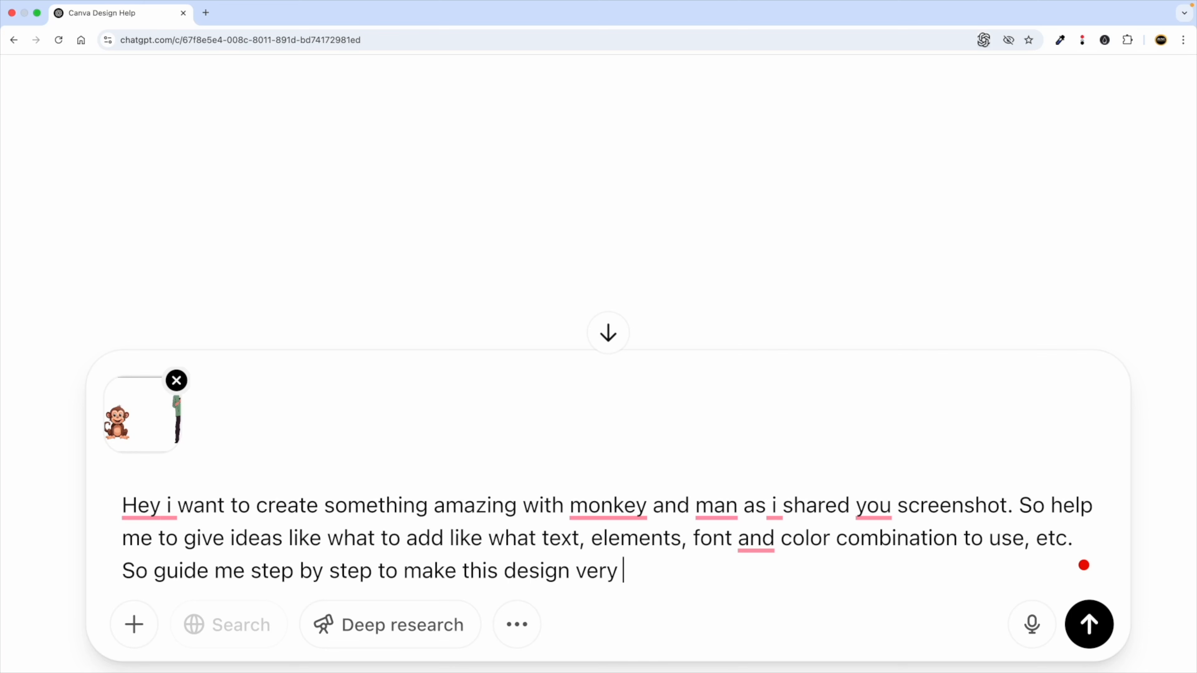
key("BackSpace")
key("BackSpace")
type("mazing.")
scroll(797, 556, "down", 1)
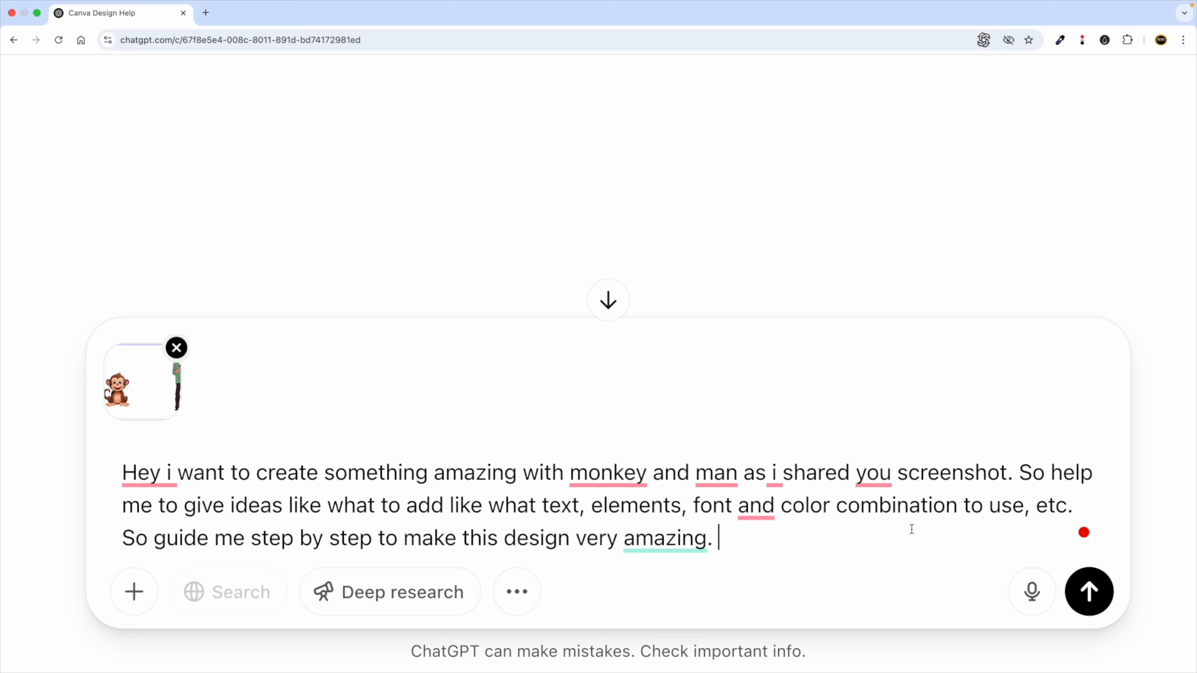
scroll(912, 531, "down", 5)
left_click(819, 637)
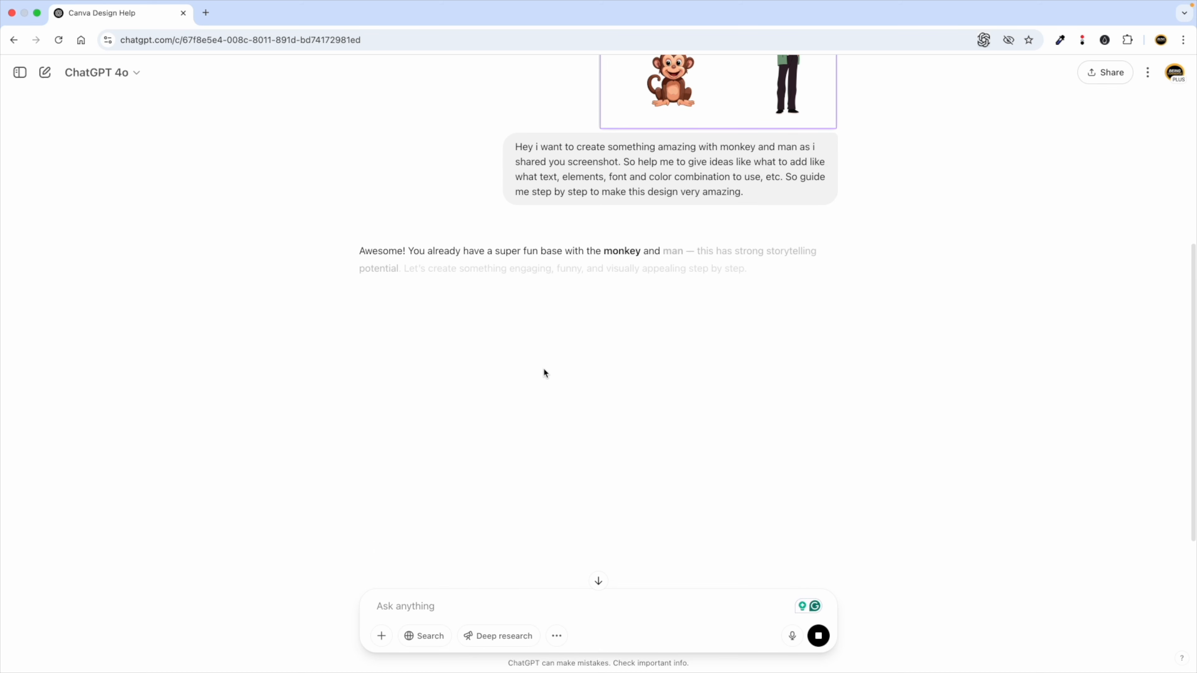
Read through ChatGPT's reply, highlighting the 'Monkey vs Modern Man' concept title along the way.
scroll(409, 340, "down", 1)
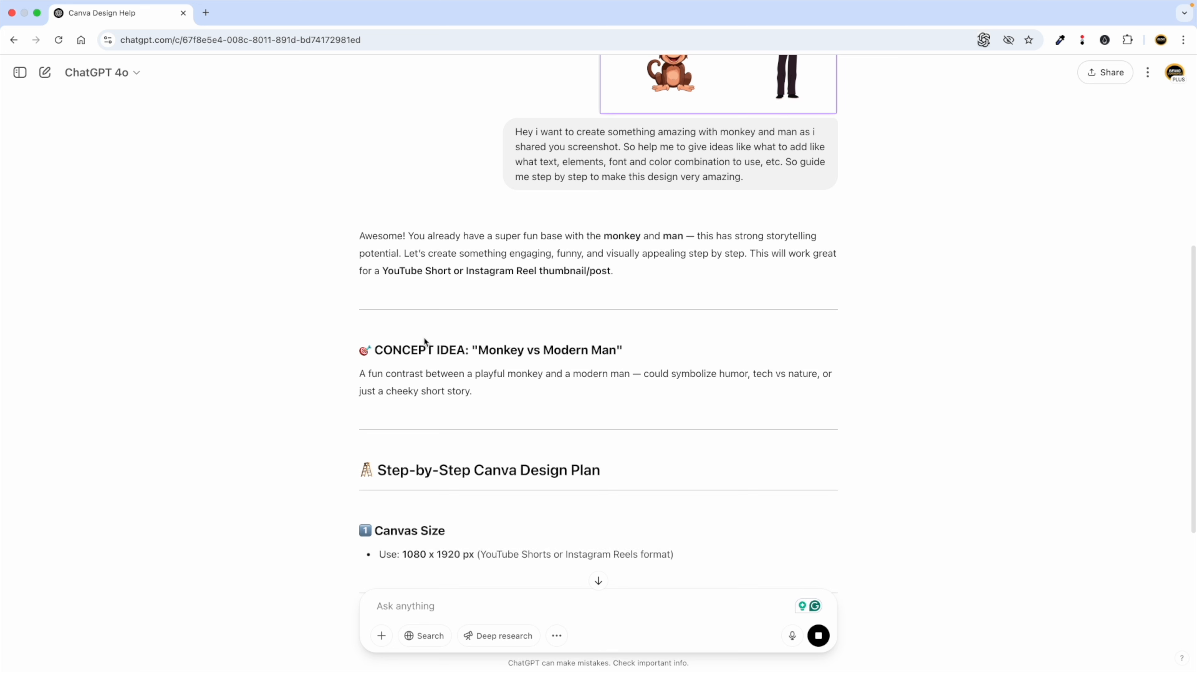
left_click_drag(370, 344, 610, 351)
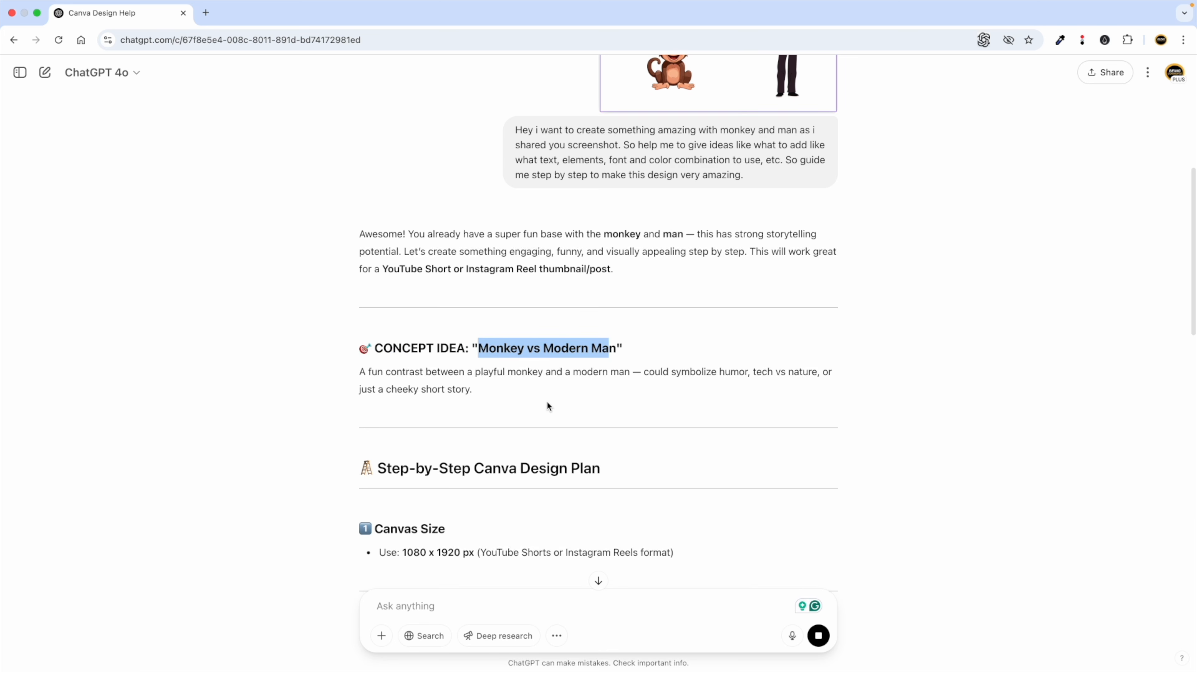
scroll(511, 413, "down", 20)
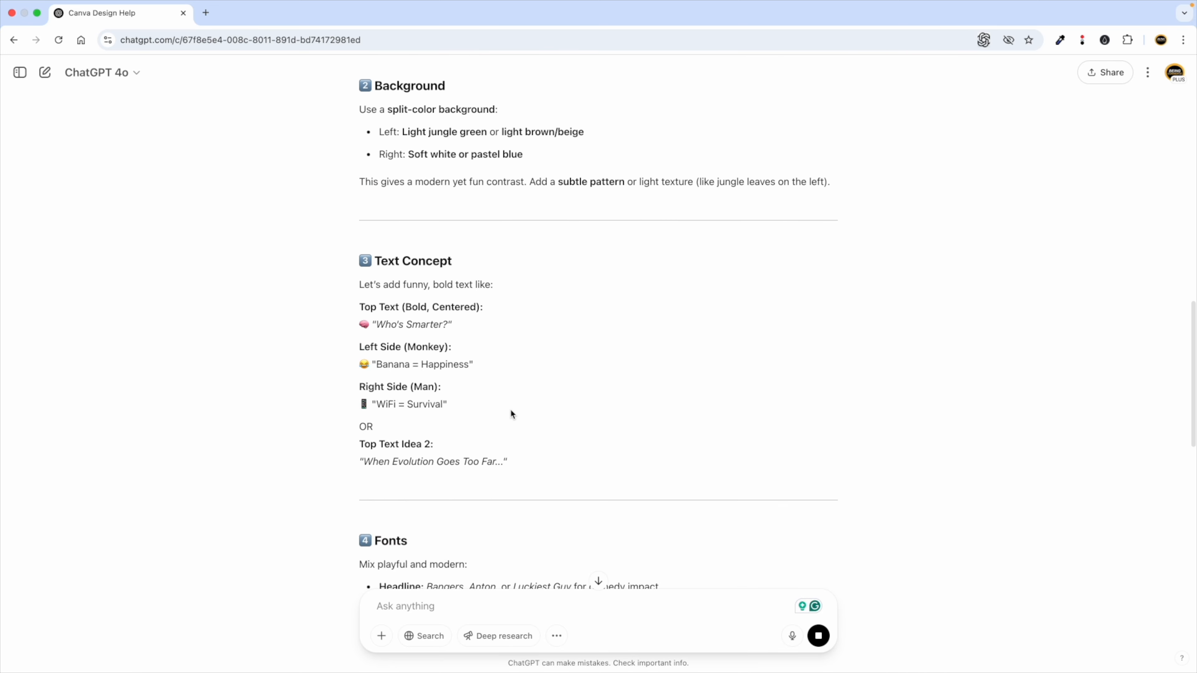
scroll(511, 414, "up", 20)
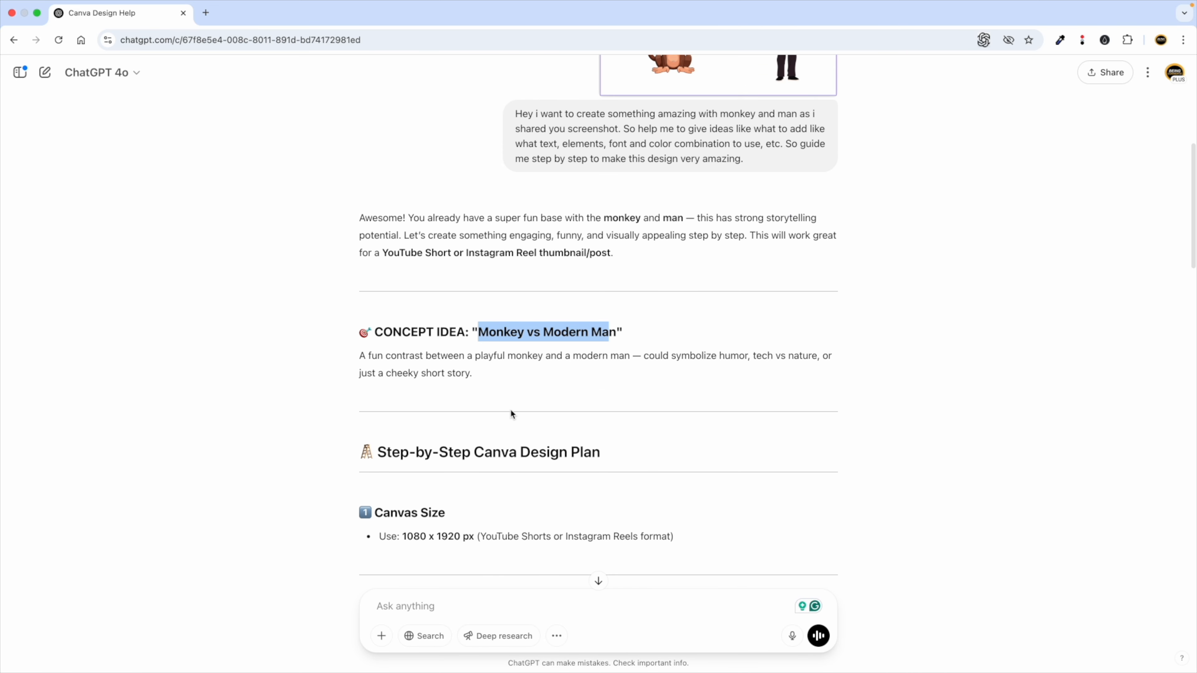
left_click(493, 386)
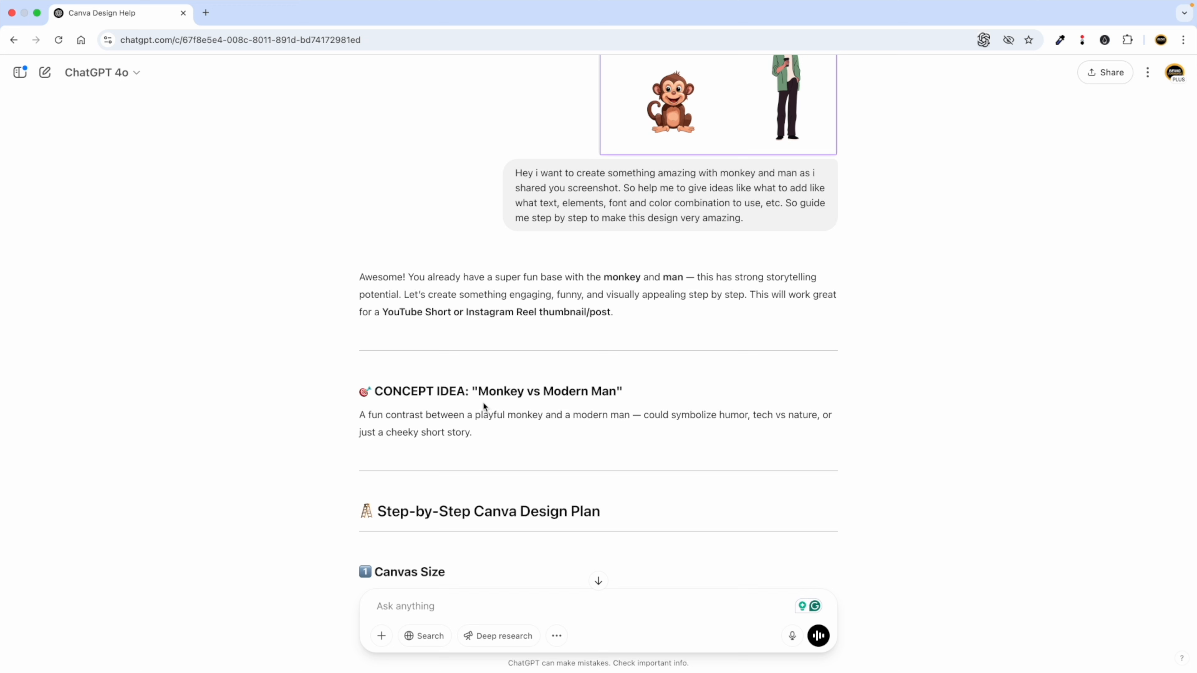
left_click_drag(481, 390, 616, 390)
left_click(475, 426)
scroll(461, 456, "down", 5)
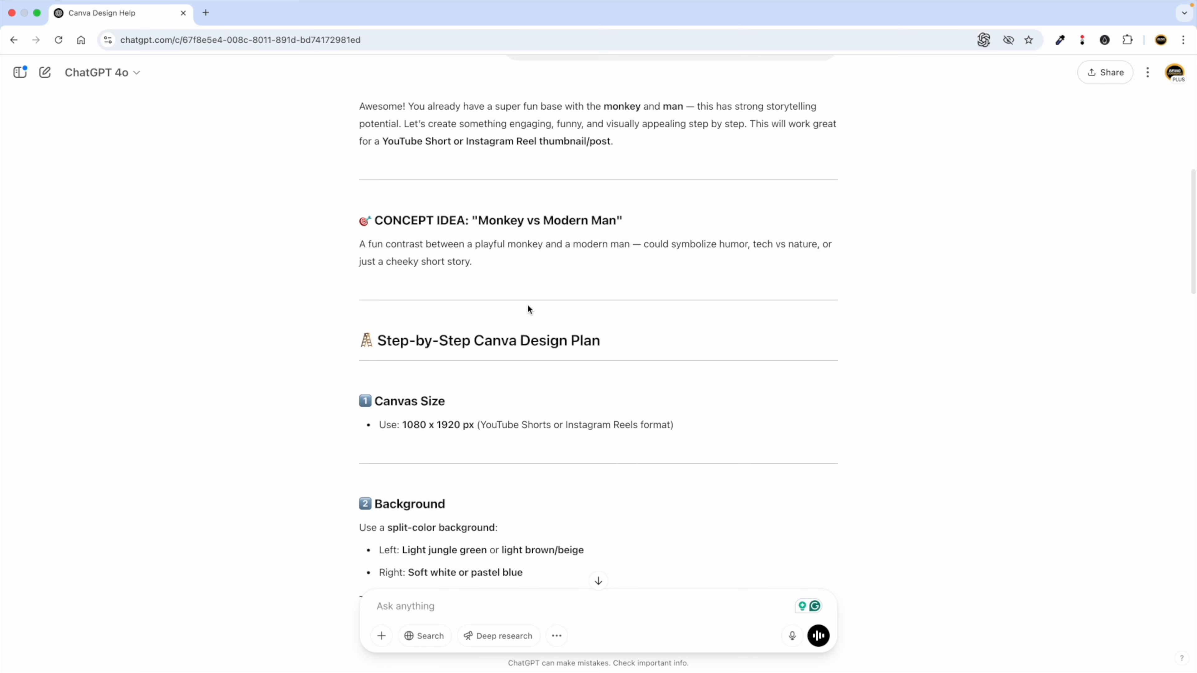
scroll(527, 310, "up", 7)
scroll(697, 243, "up", 5)
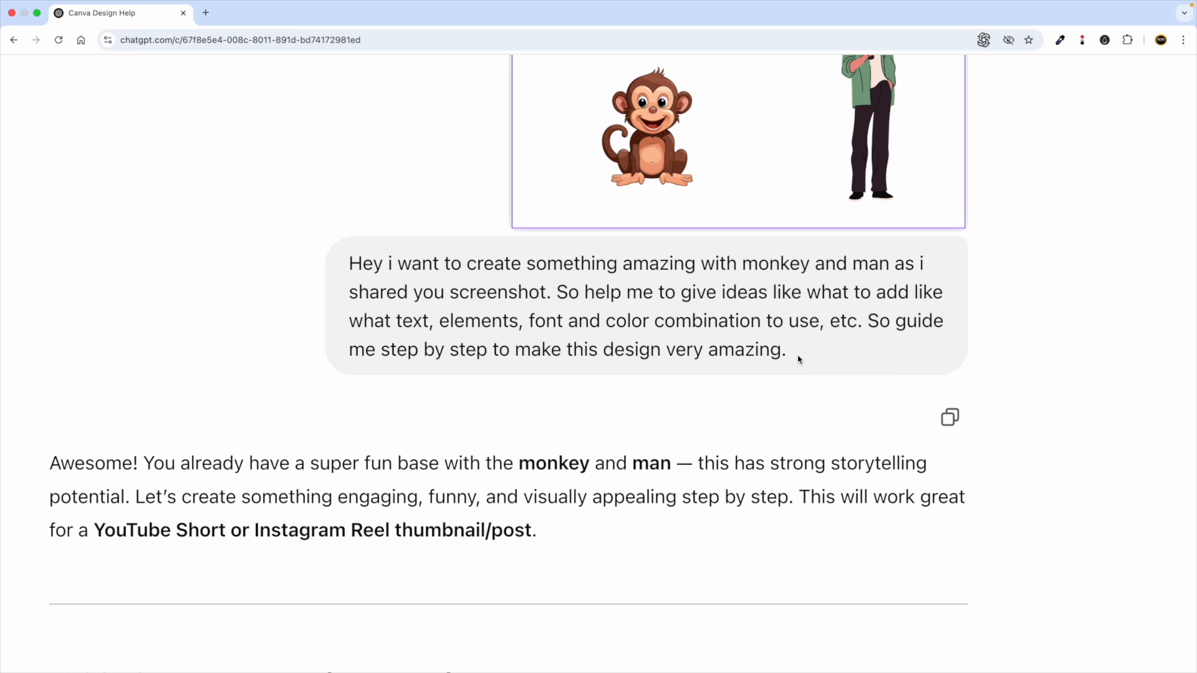
scroll(798, 359, "down", 5)
Reuse the earlier prompt, adding a jungle theme and children as the target audience.
left_click_drag(748, 305, 488, 262)
key("super+c")
left_click(390, 614)
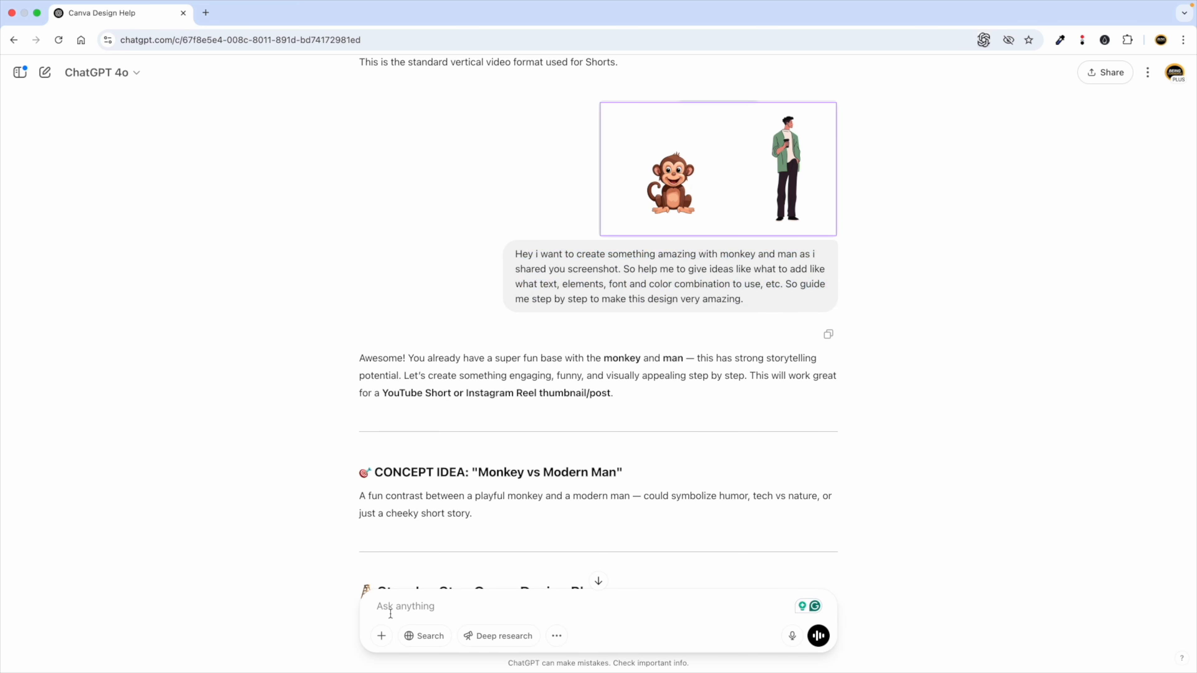
key("super+v")
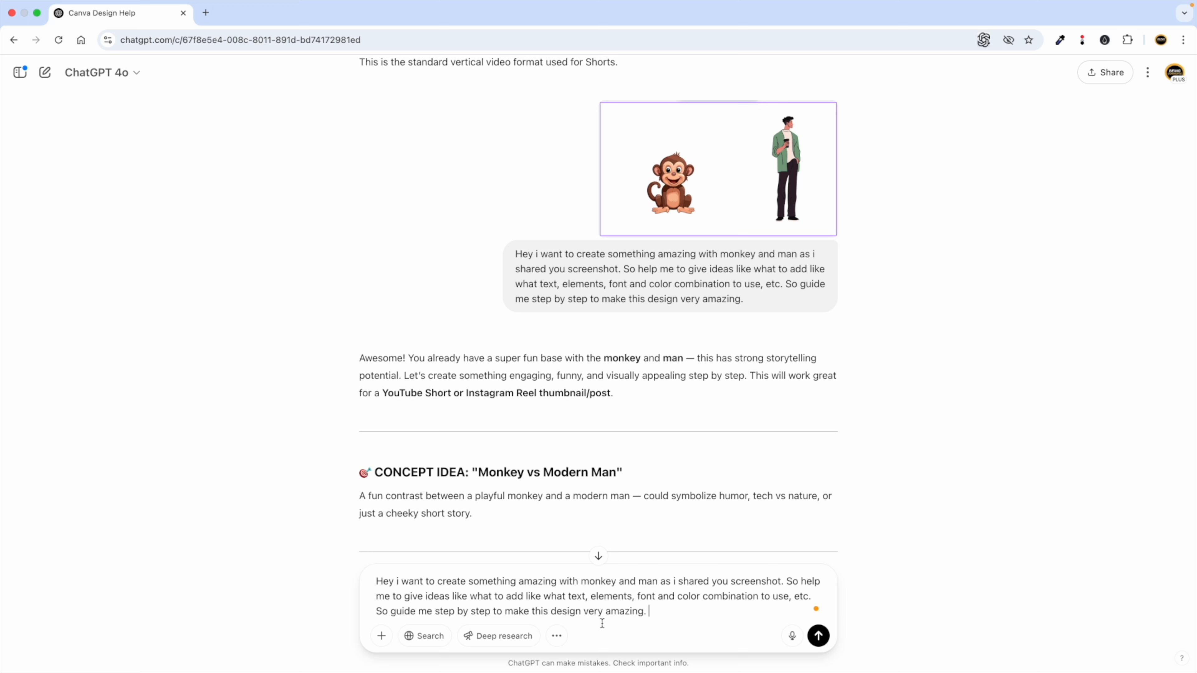
type("I")
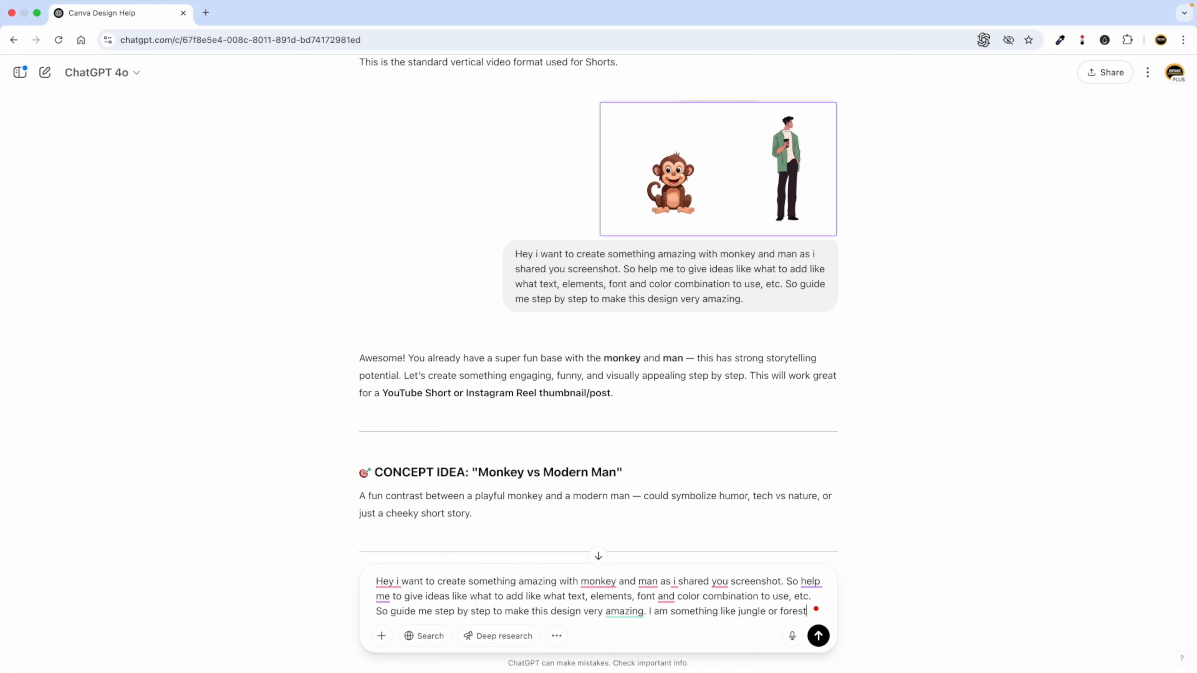
type("heme for")
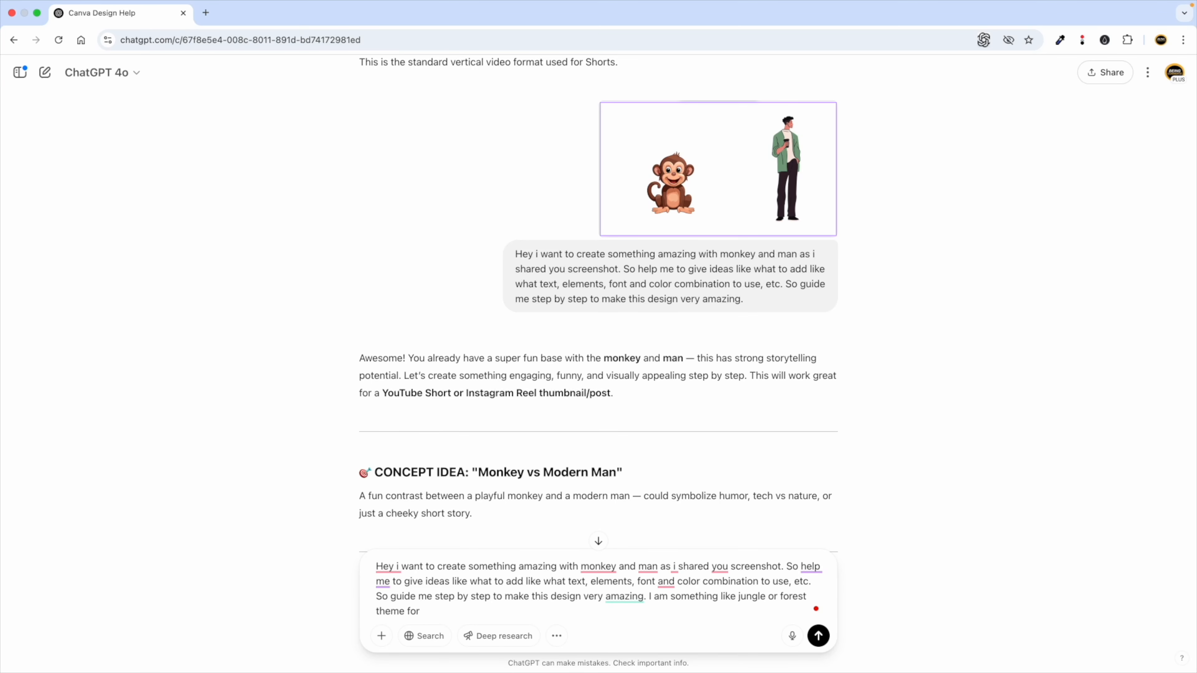
scroll(602, 624, "up", 5)
type("me for childrens.")
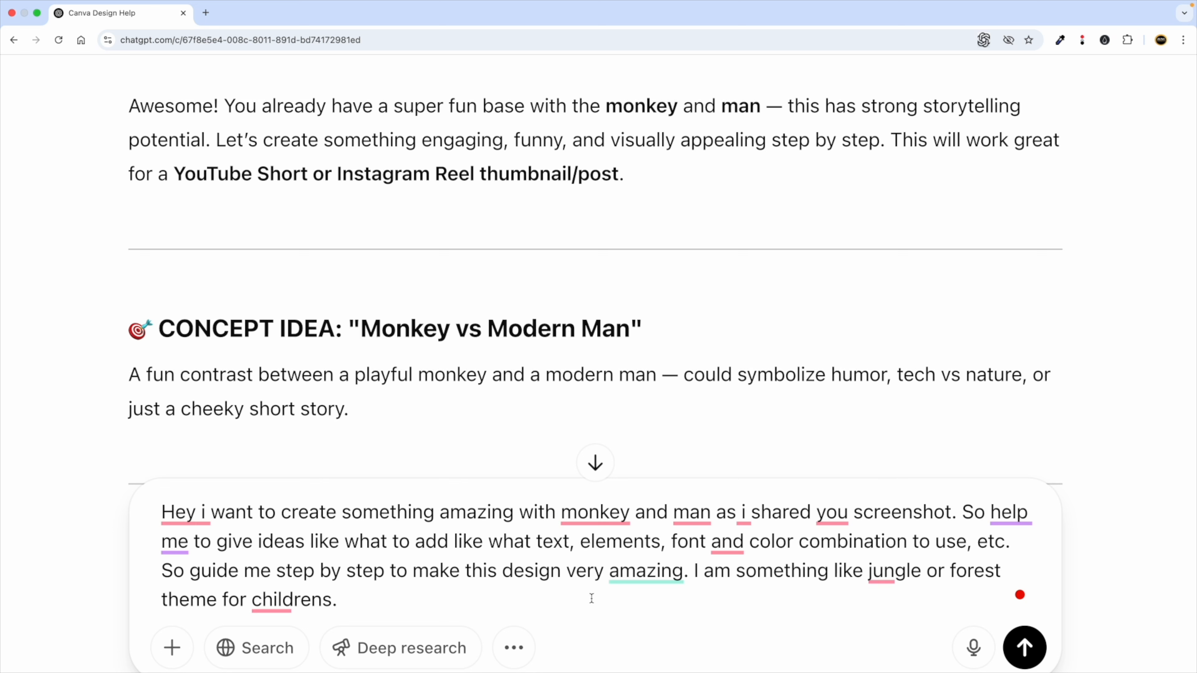
mouse_move(302, 602)
left_click(303, 484)
type("target ")
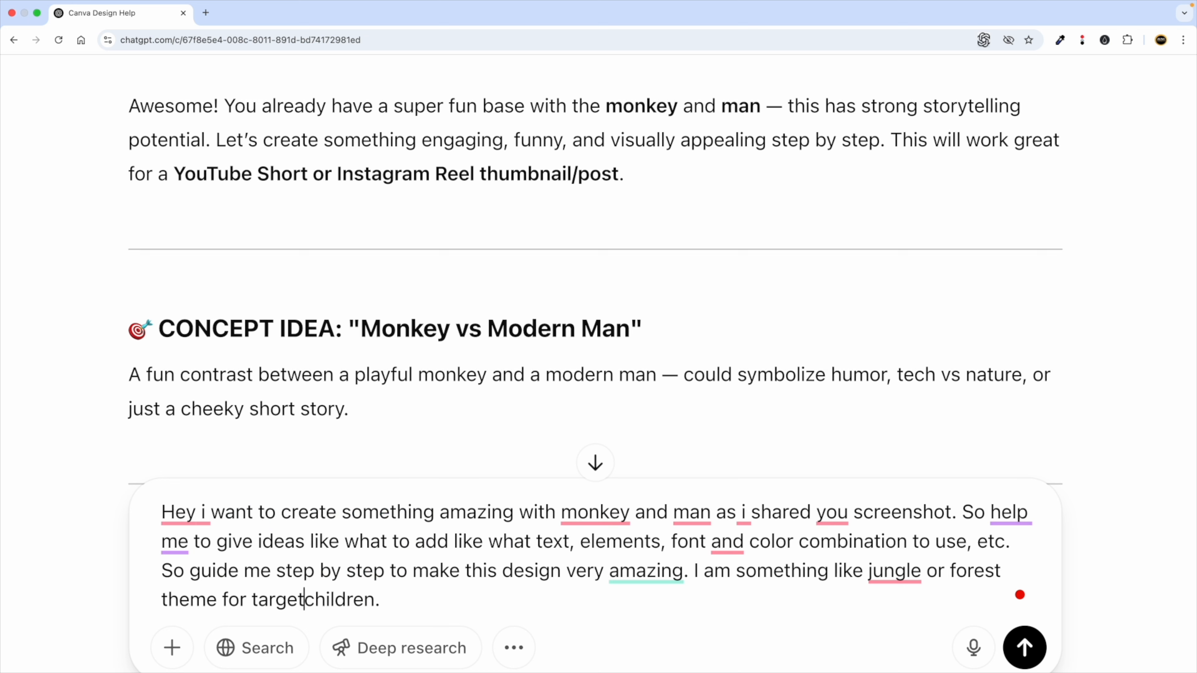
type("audience ")
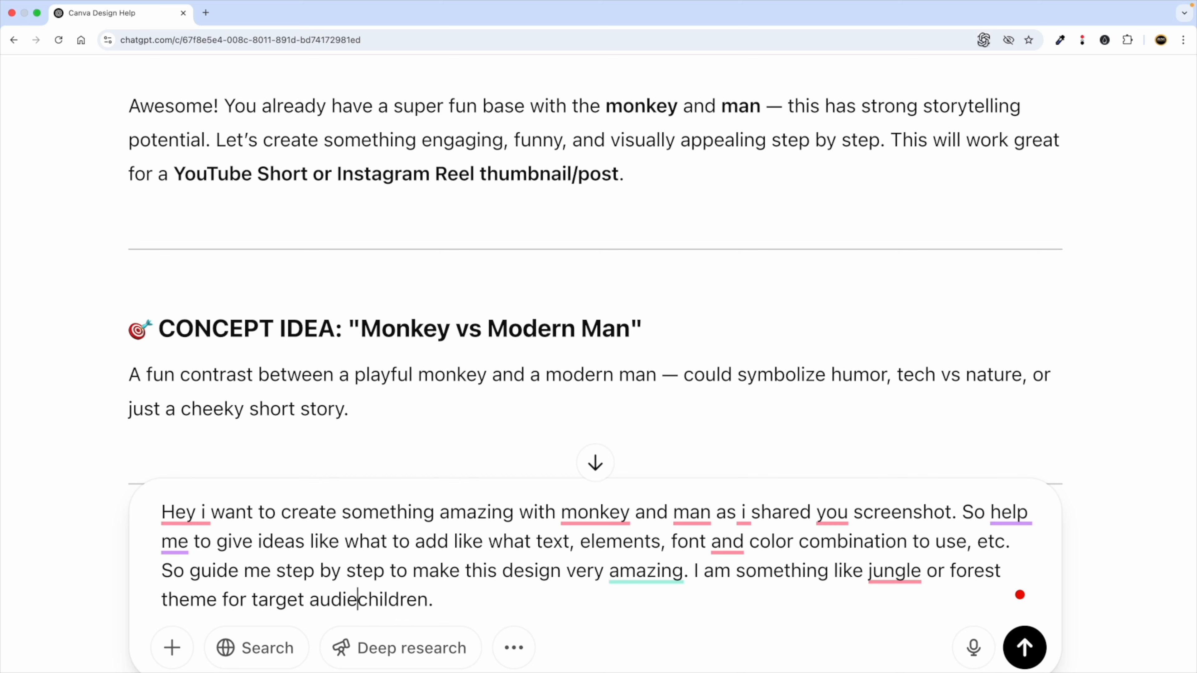
type("=")
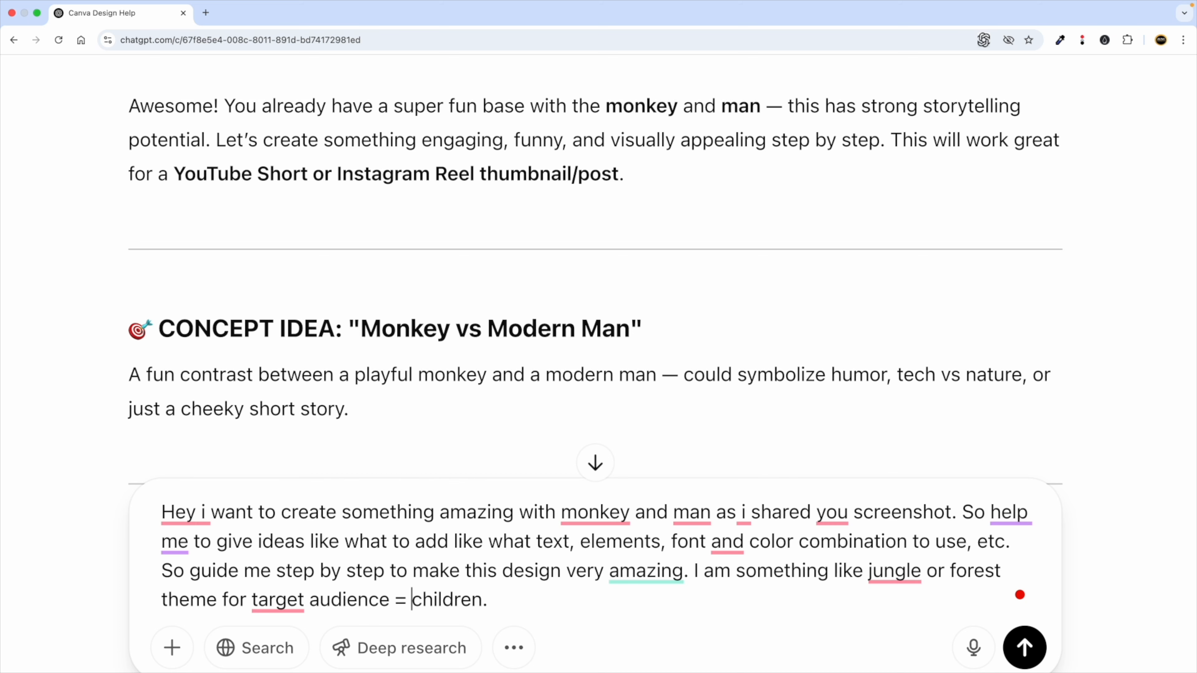
Attach the monkey-and-man screenshot from the computer and send the prompt.
left_click(381, 641)
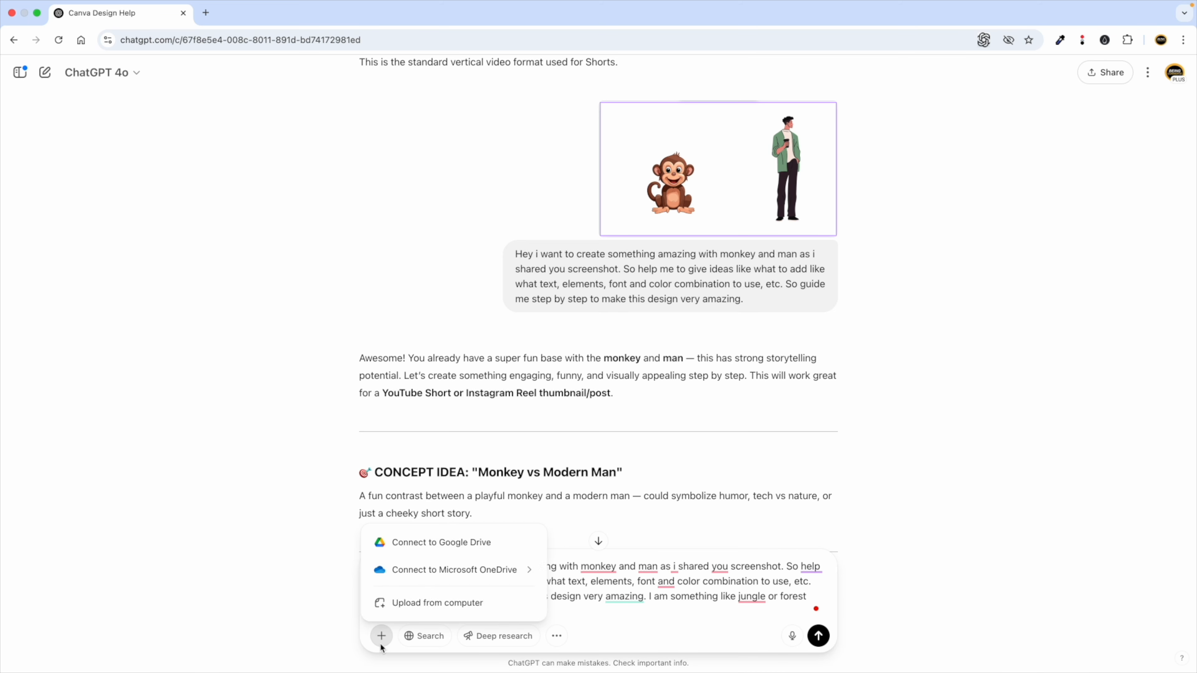
left_click(406, 604)
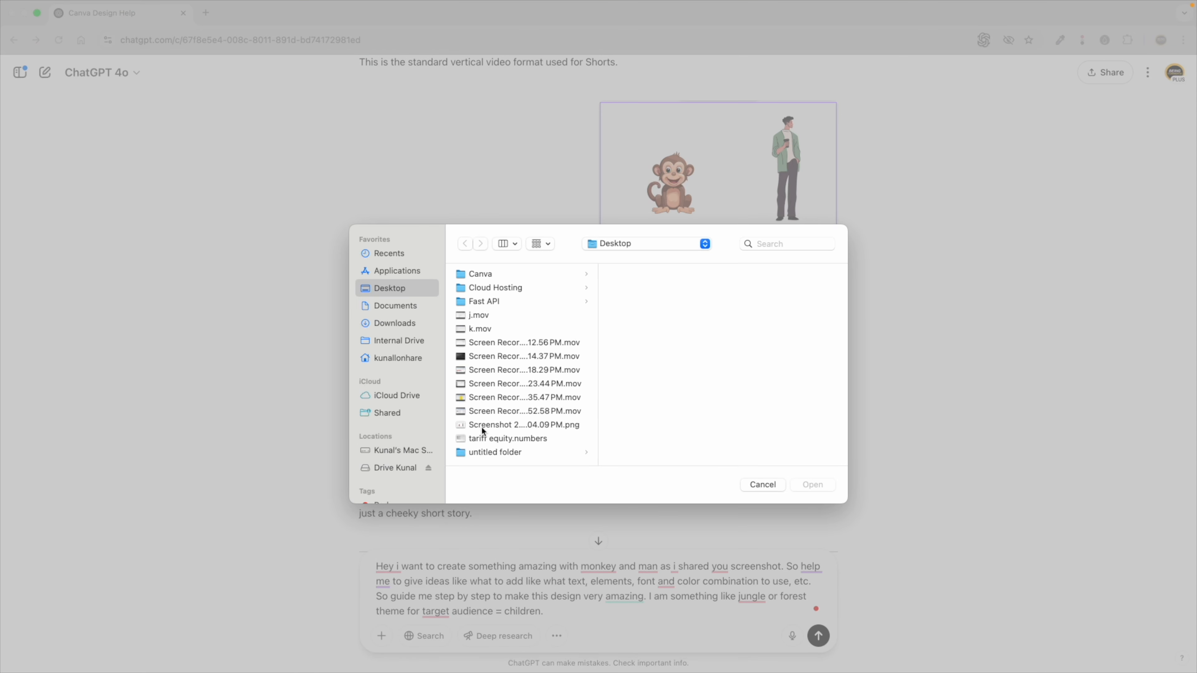
double_click(483, 426)
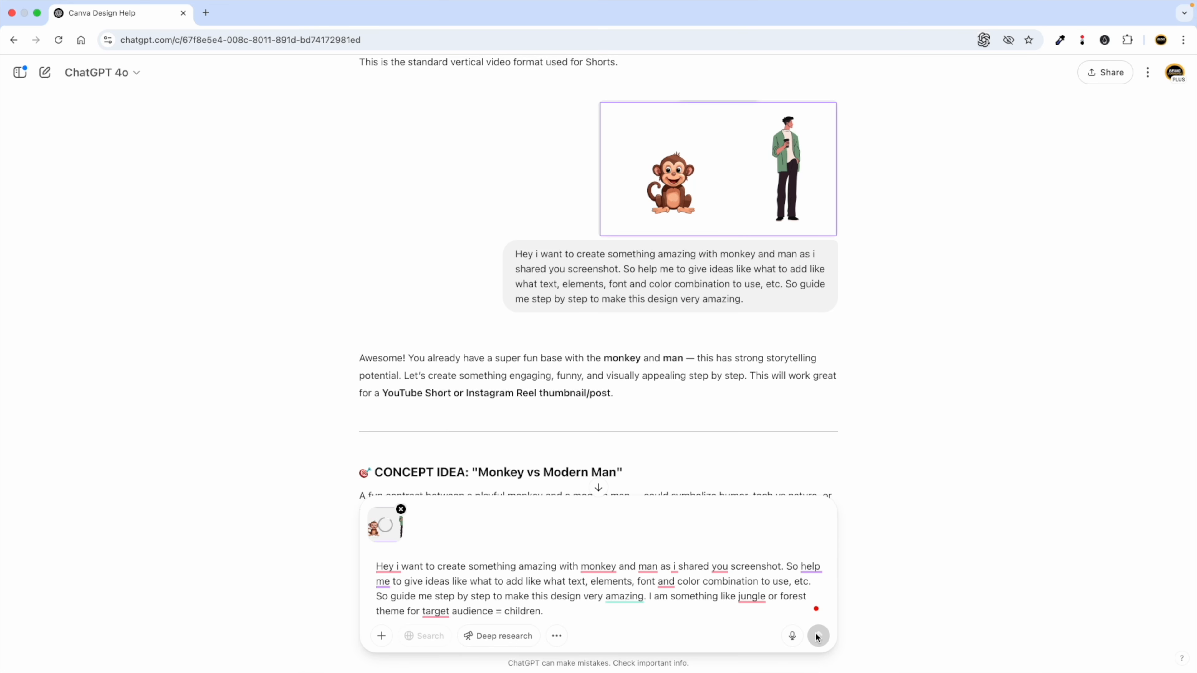
left_click(819, 638)
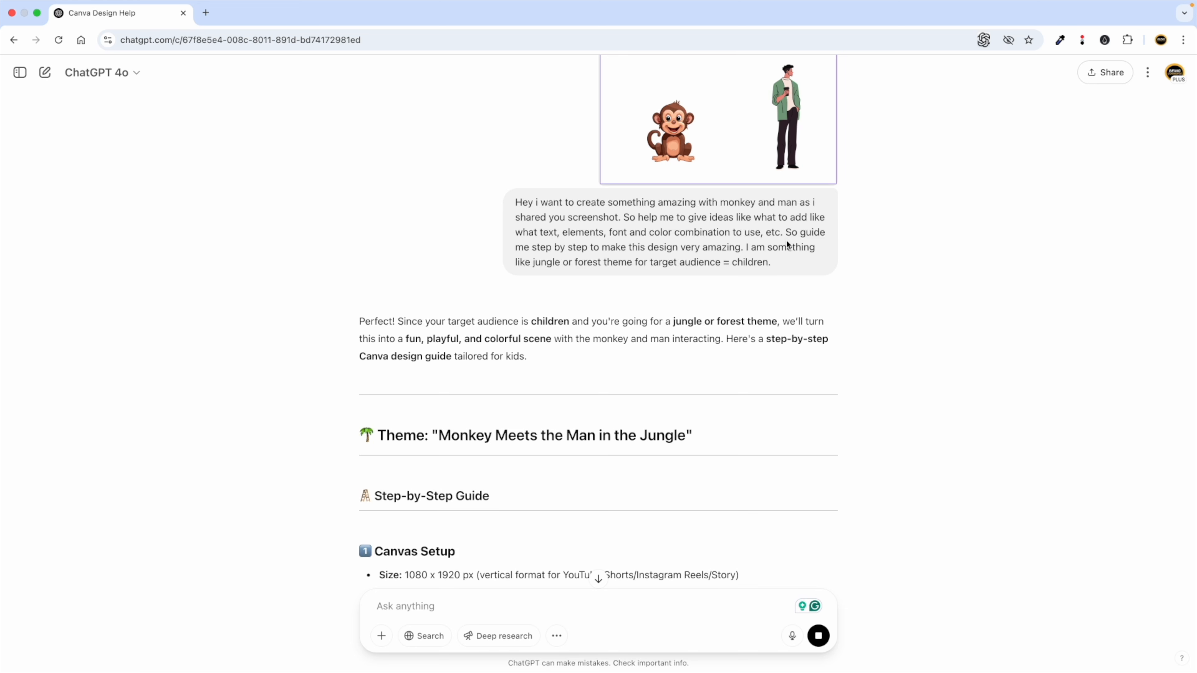
Highlight the theme title 'Monkey Meets the Man in the Jungle' in the reply.
left_click_drag(796, 233, 804, 245)
scroll(539, 384, "down", 2)
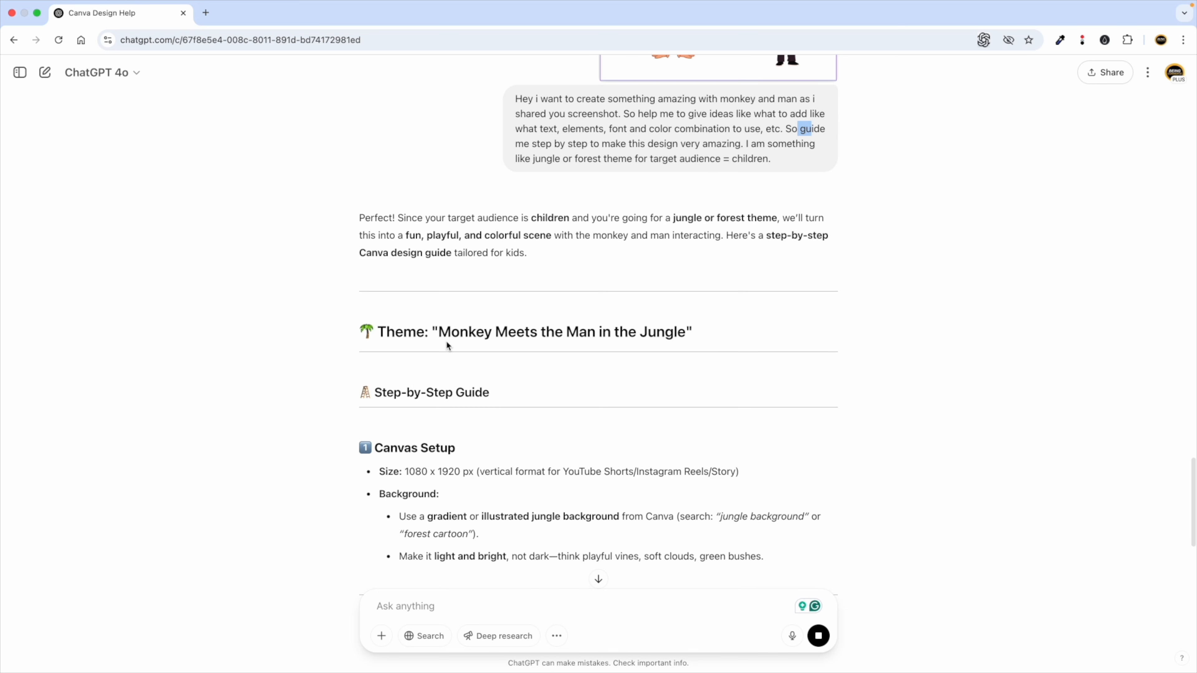
left_click_drag(444, 336, 689, 333)
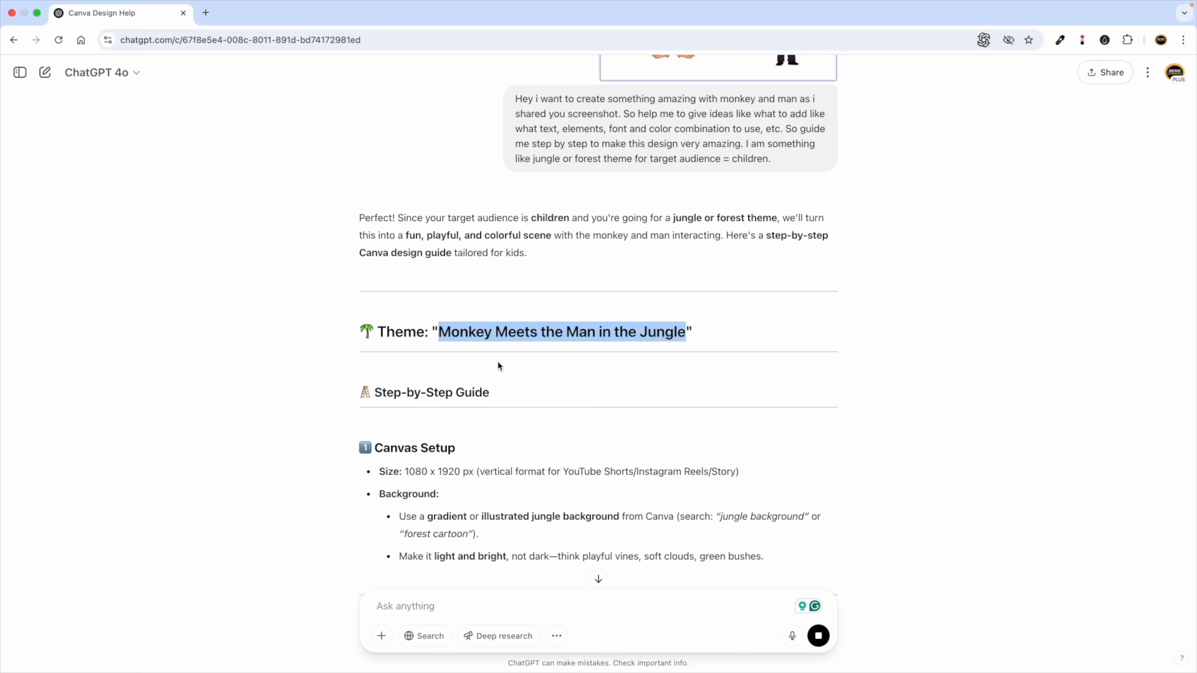
key("ctrl+Left")
key("ctrl+Right")
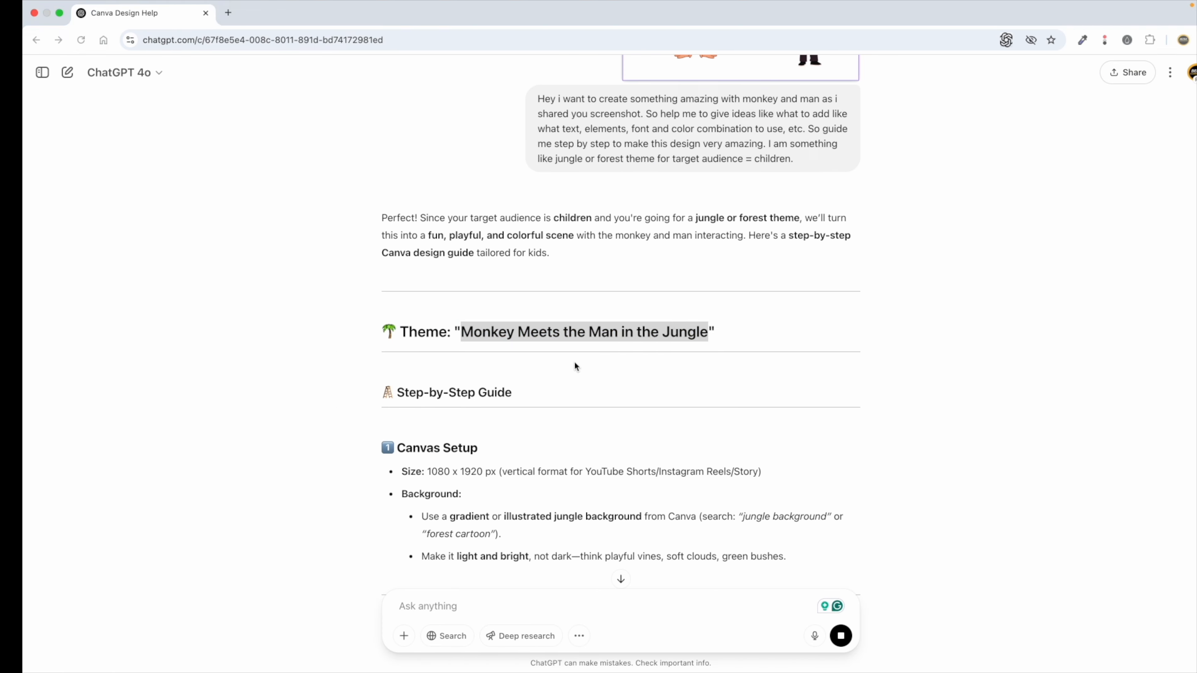
Highlight the suggested illustrated jungle background and its 'jungle background' search term.
scroll(488, 378, "down", 2)
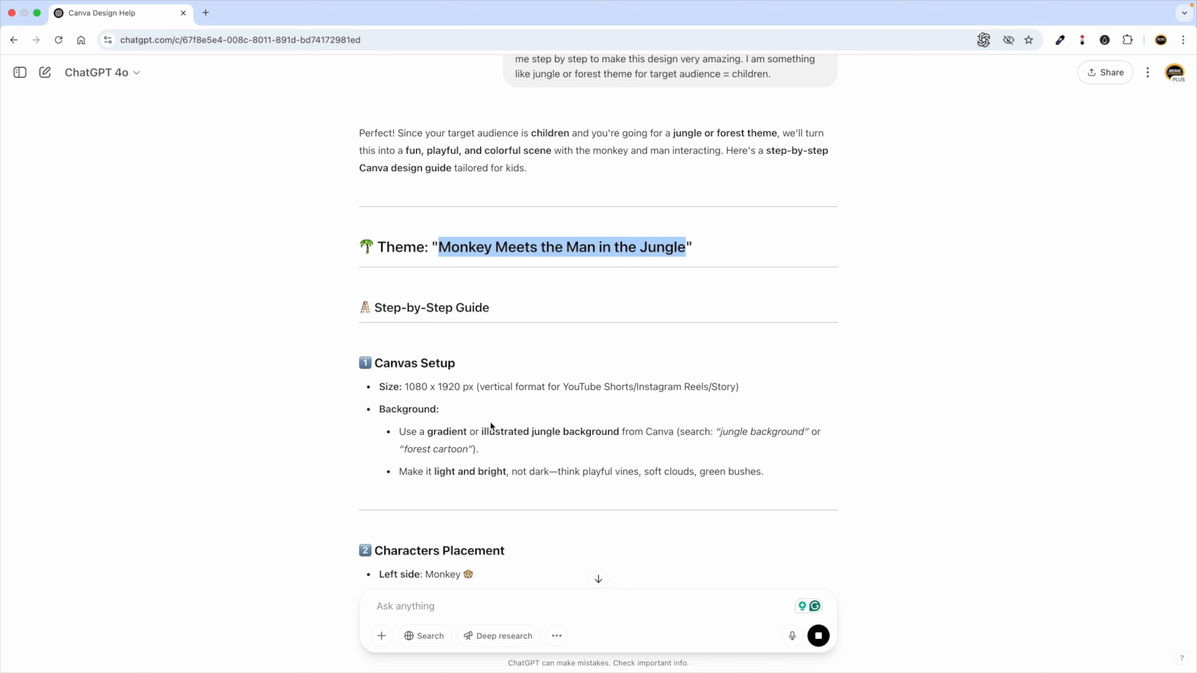
scroll(491, 426, "down", 1)
left_click_drag(427, 372, 624, 373)
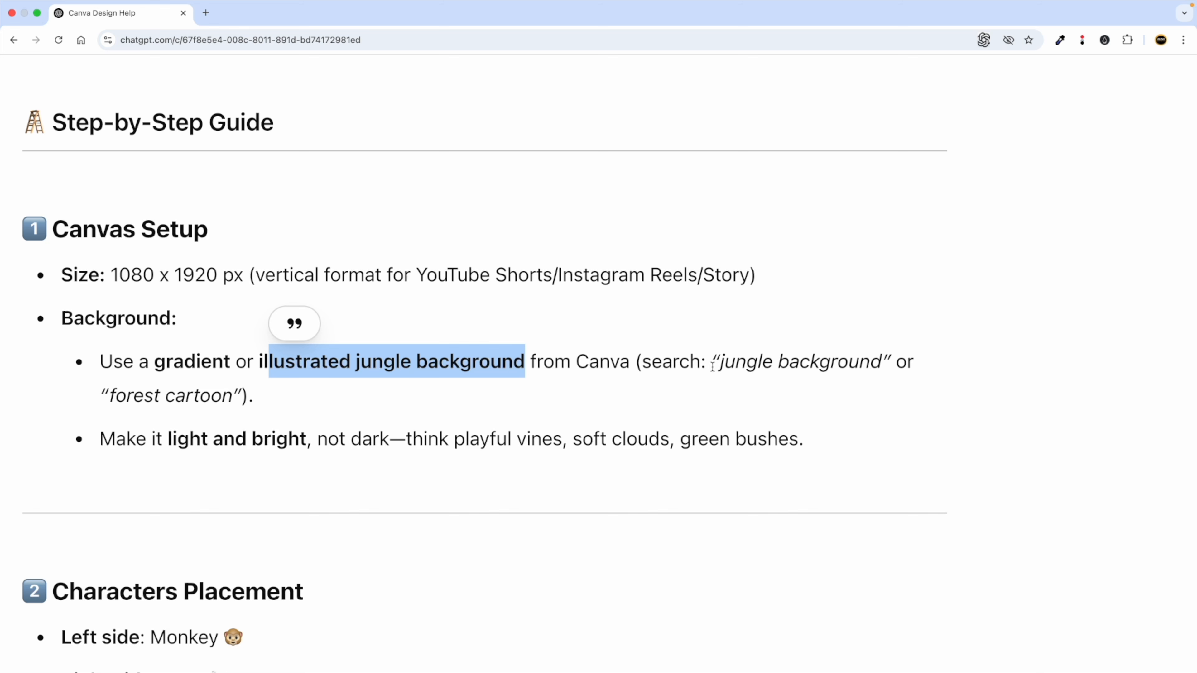
scroll(322, 401, "down", 3)
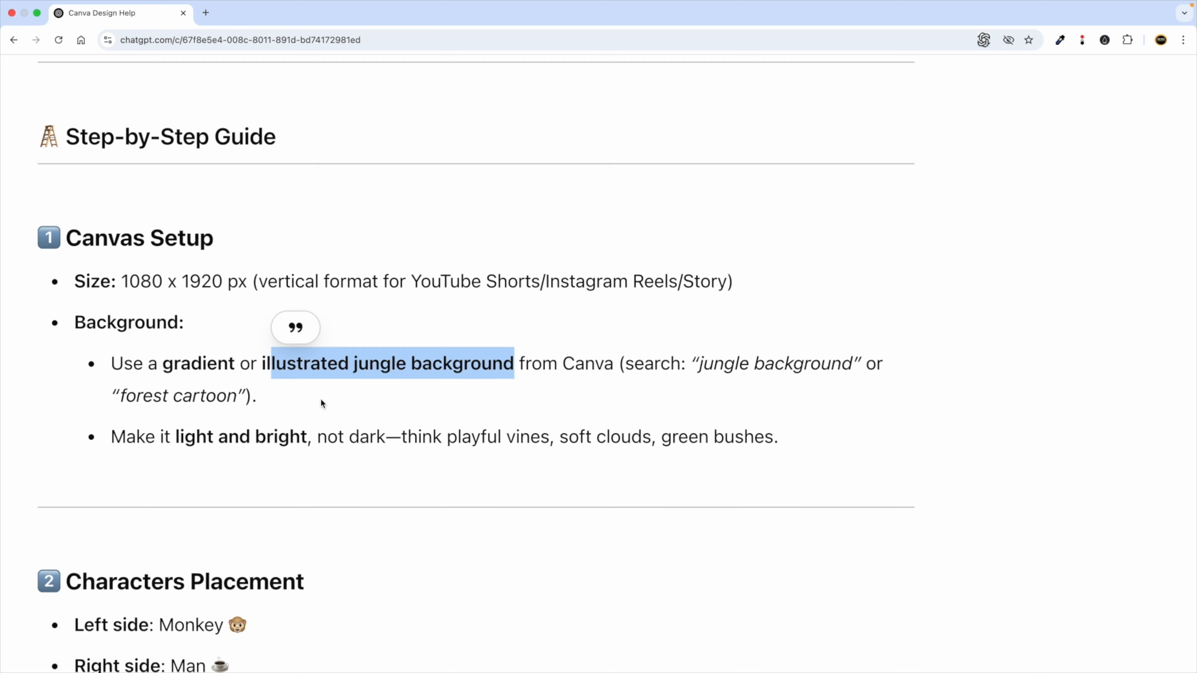
left_click_drag(630, 371, 756, 370)
key("super+c")
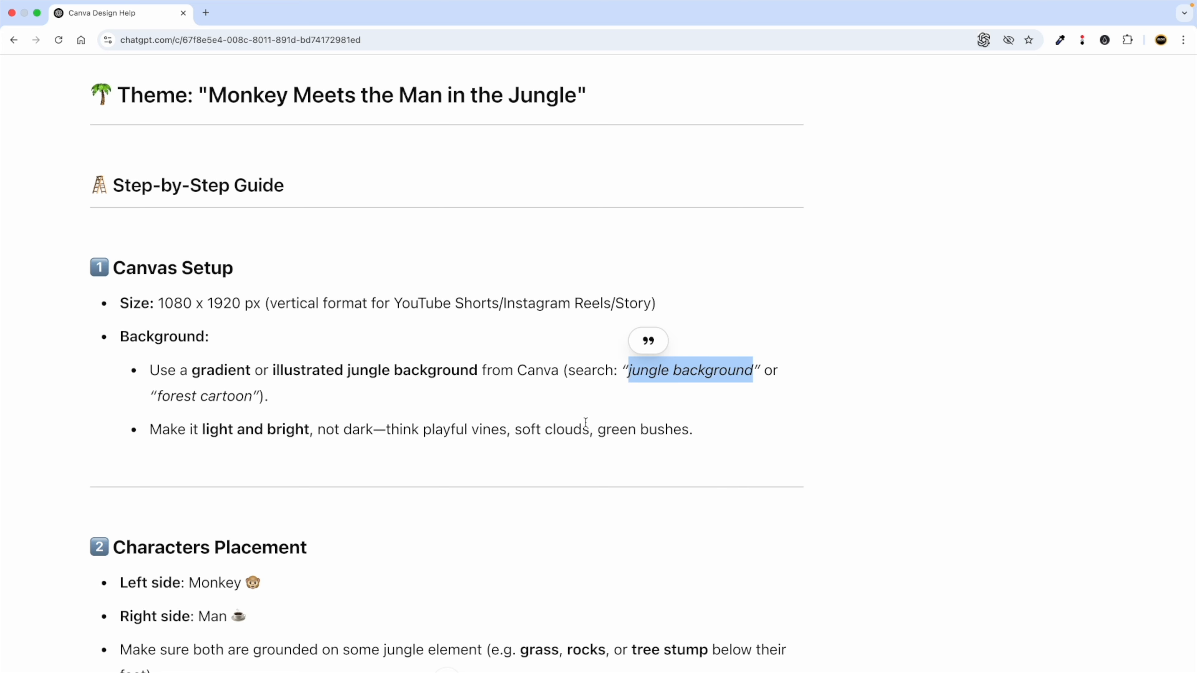
scroll(579, 430, "down", 2)
scroll(580, 429, "up", 2)
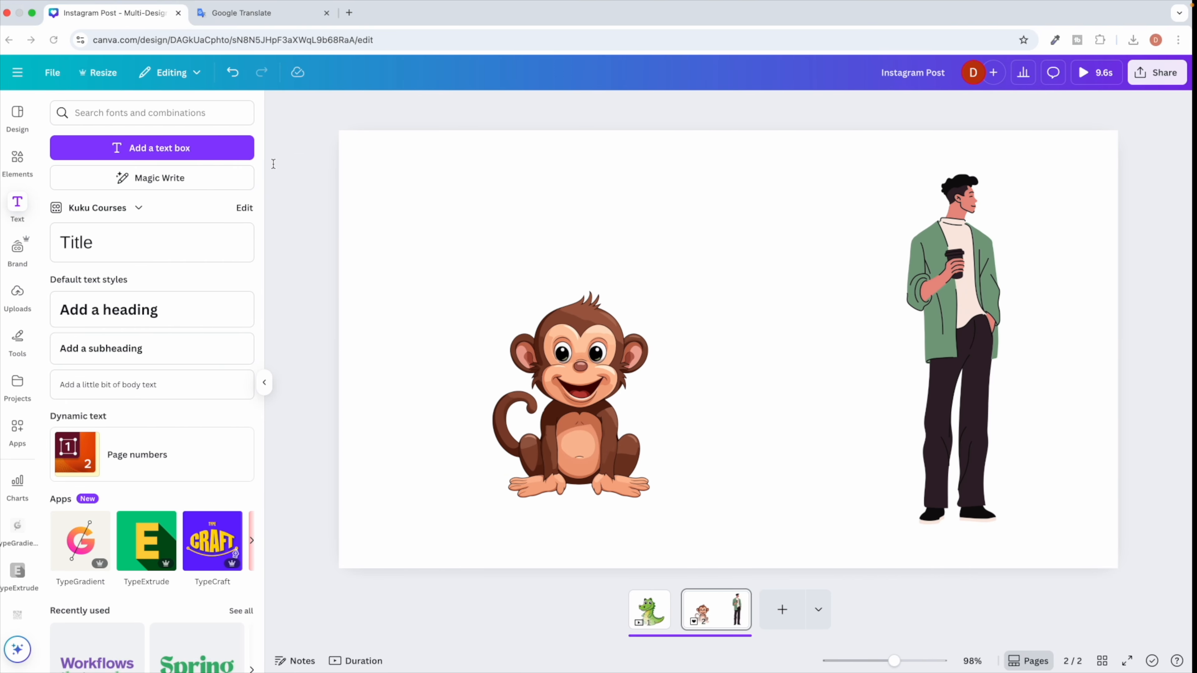
Search Canva Elements for 'jungle background' and show only the Graphics results.
left_click(21, 162)
left_click(87, 110)
key("super+v")
left_click(117, 160)
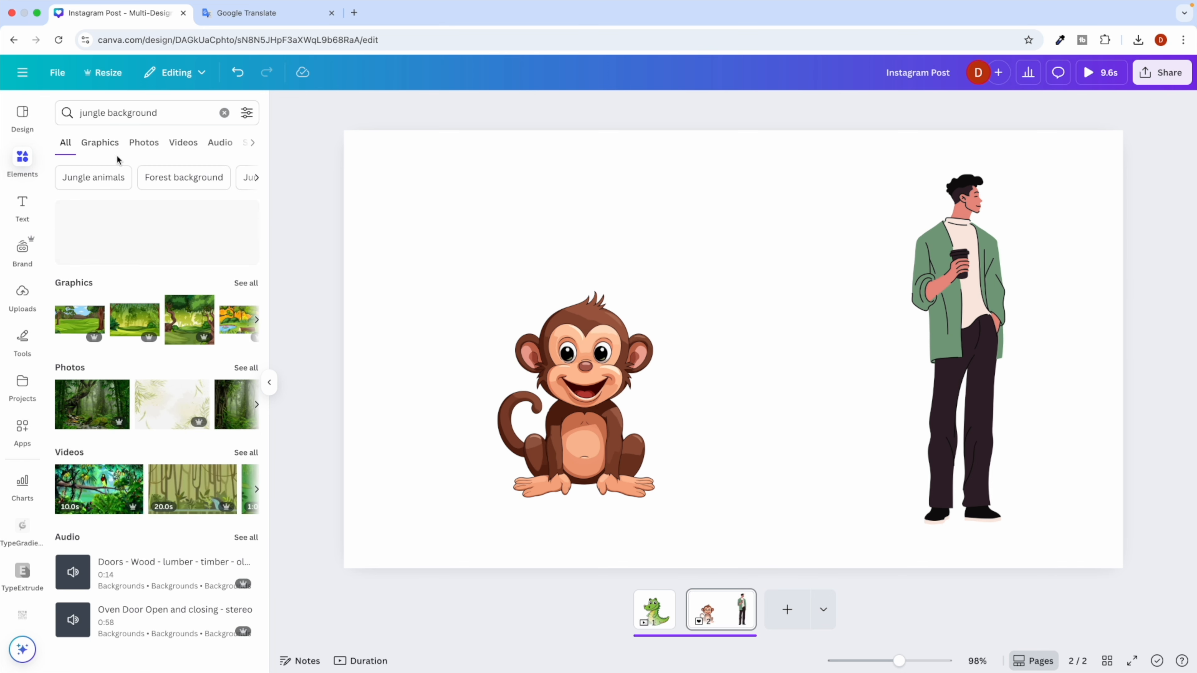
left_click(102, 144)
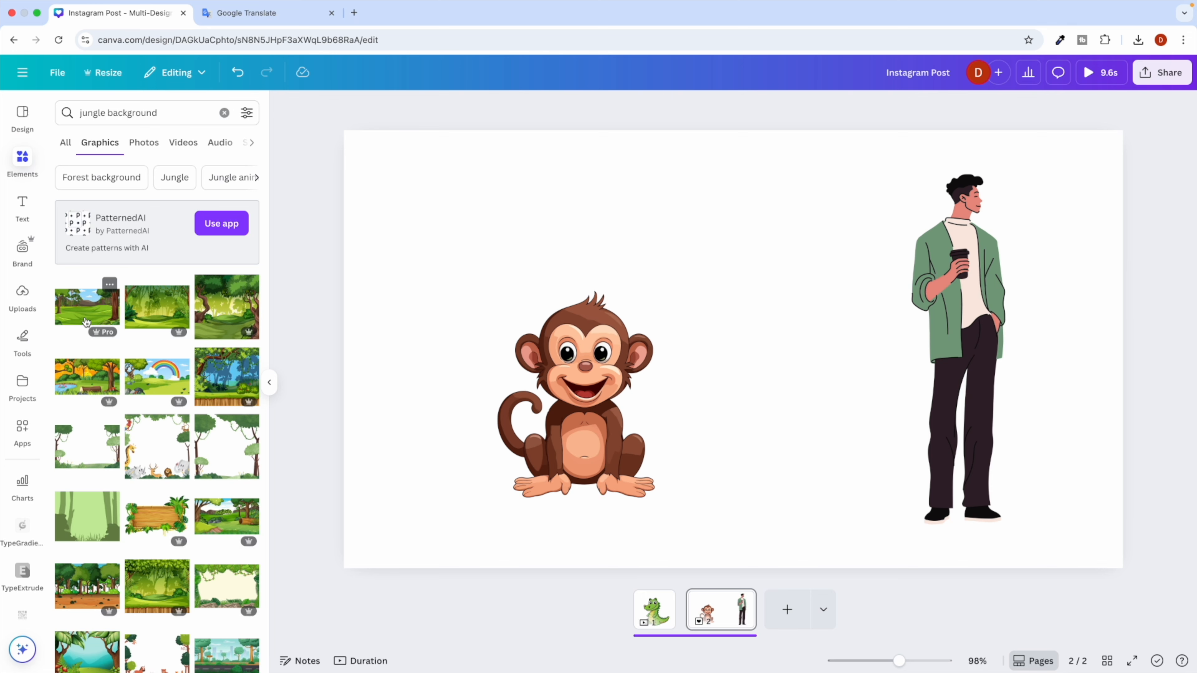
key("ctrl+Right")
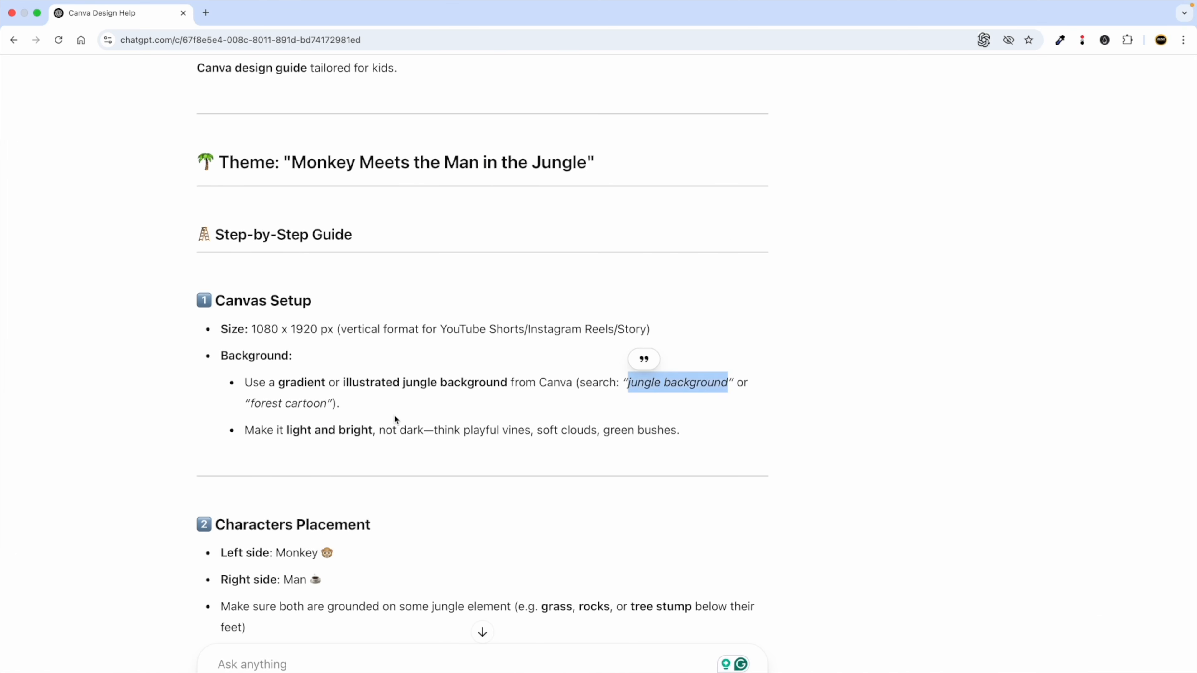
Add the sunny jungle meadow graphic and set it as the page background.
scroll(403, 423, "down", 2)
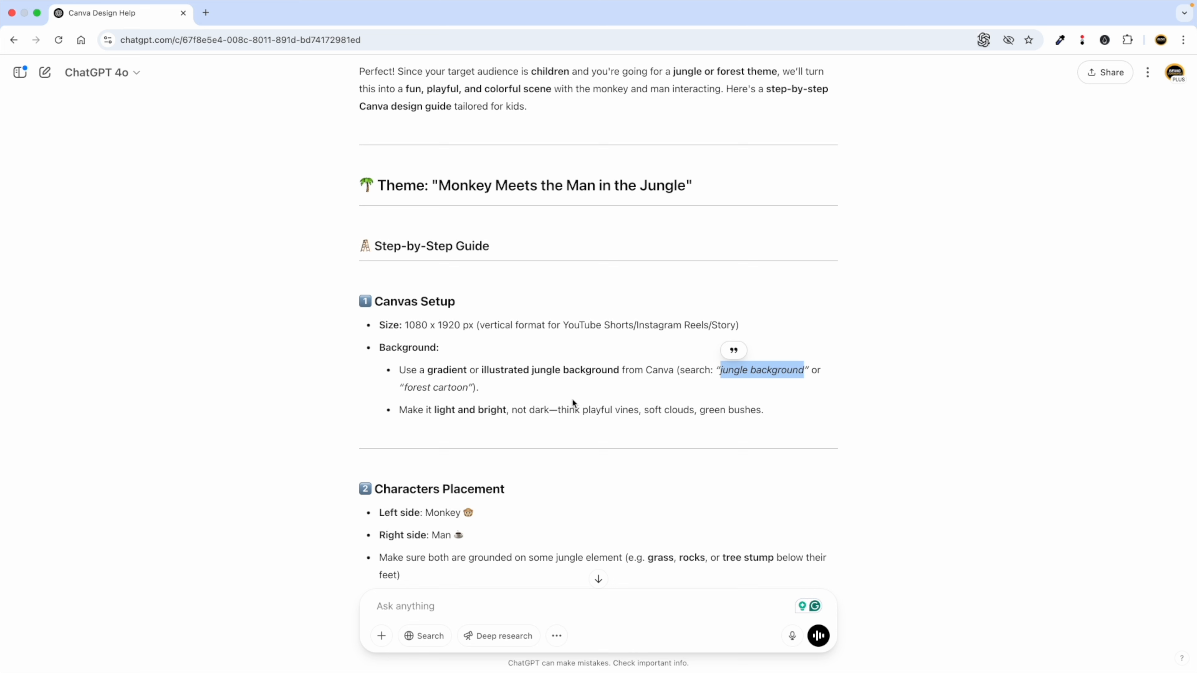
double_click(702, 372)
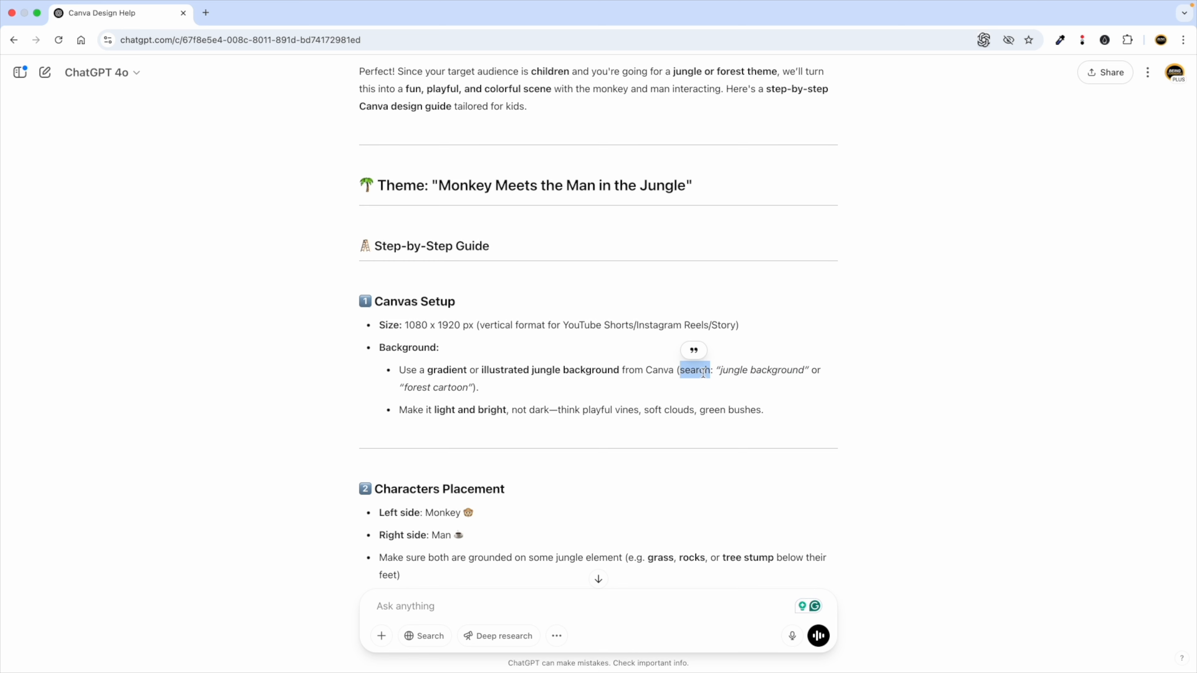
left_click(726, 371)
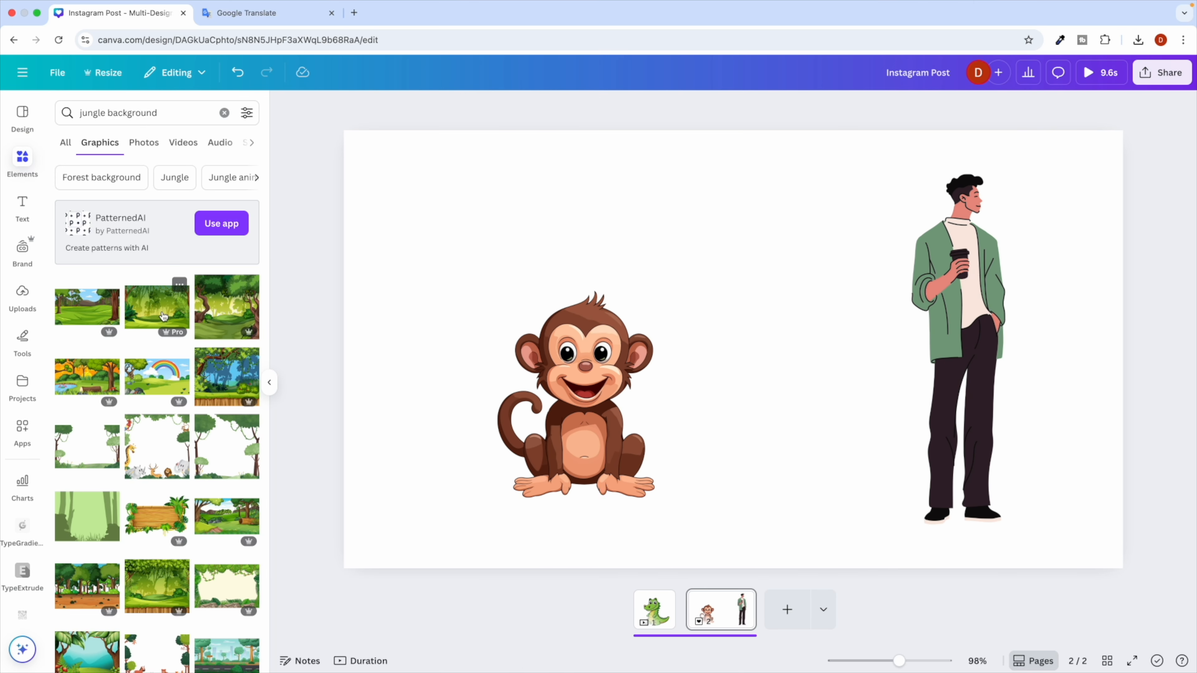
left_click(91, 321)
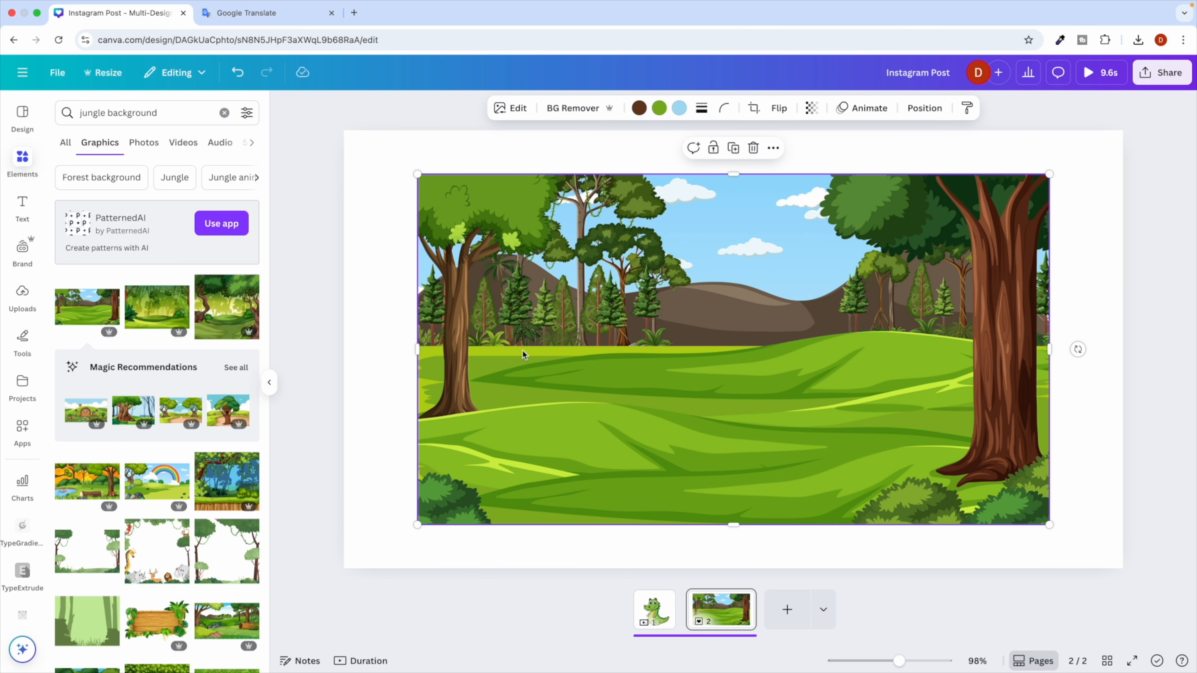
right_click(532, 275)
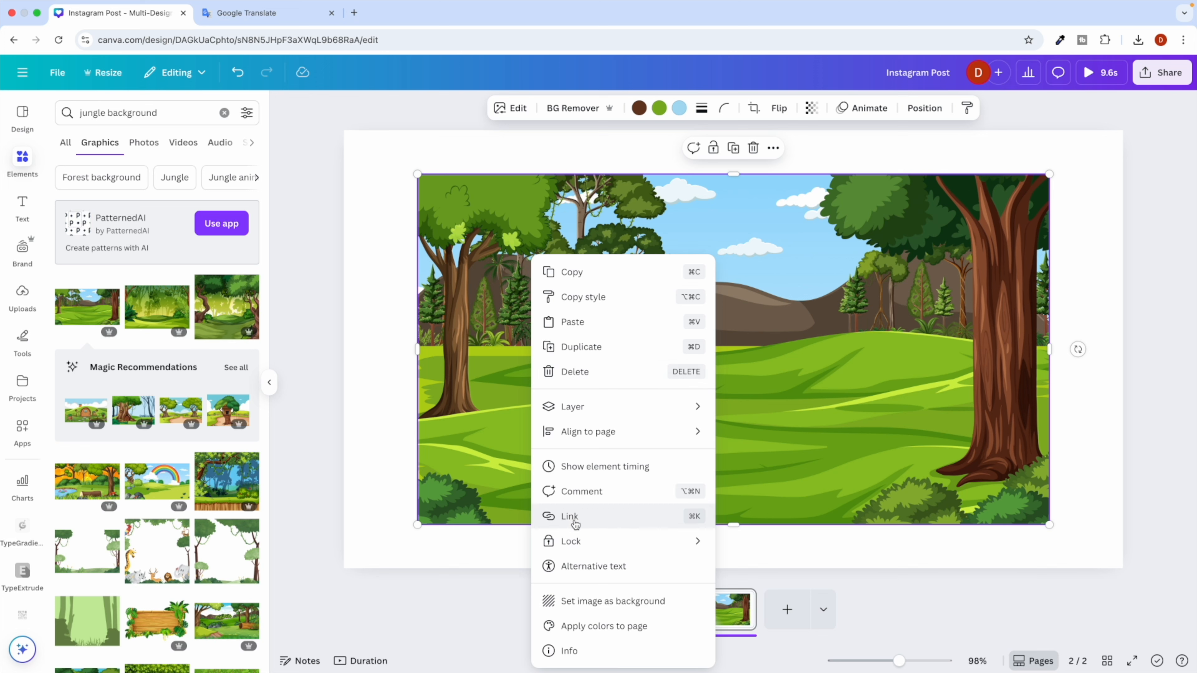
mouse_move(682, 410)
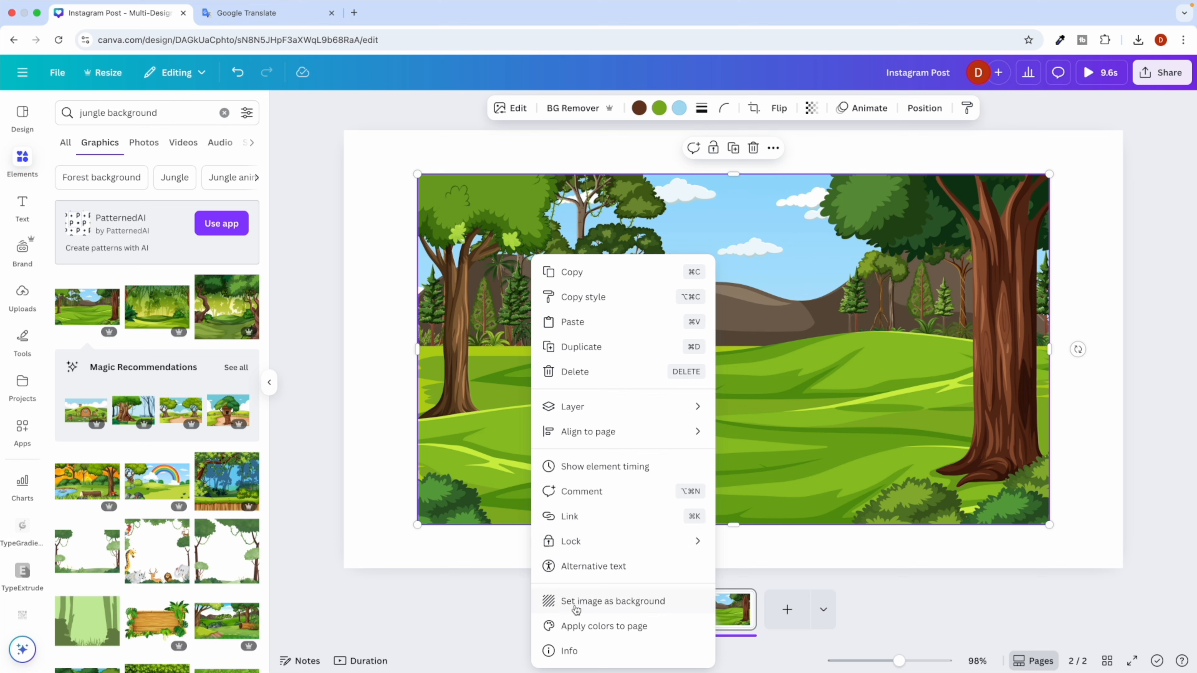
left_click(615, 610)
Move the monkey down onto the grass and the man left toward it.
left_click(632, 391)
left_click_drag(632, 391, 614, 419)
left_click_drag(987, 315, 841, 314)
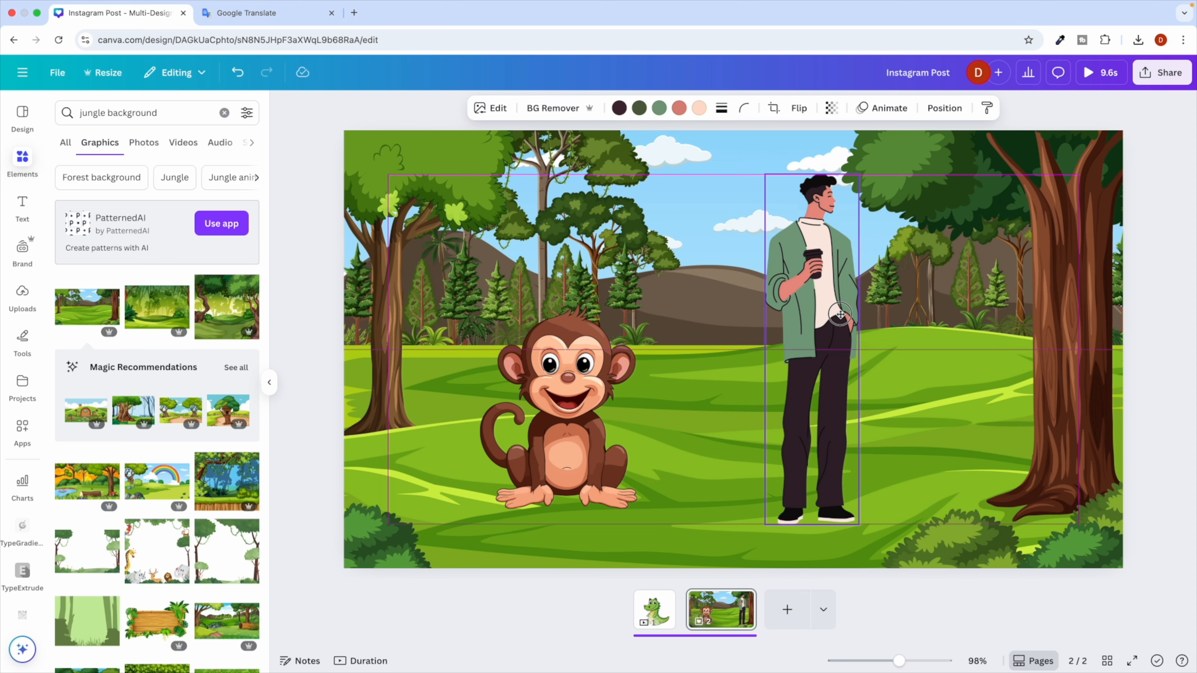
left_click(949, 349)
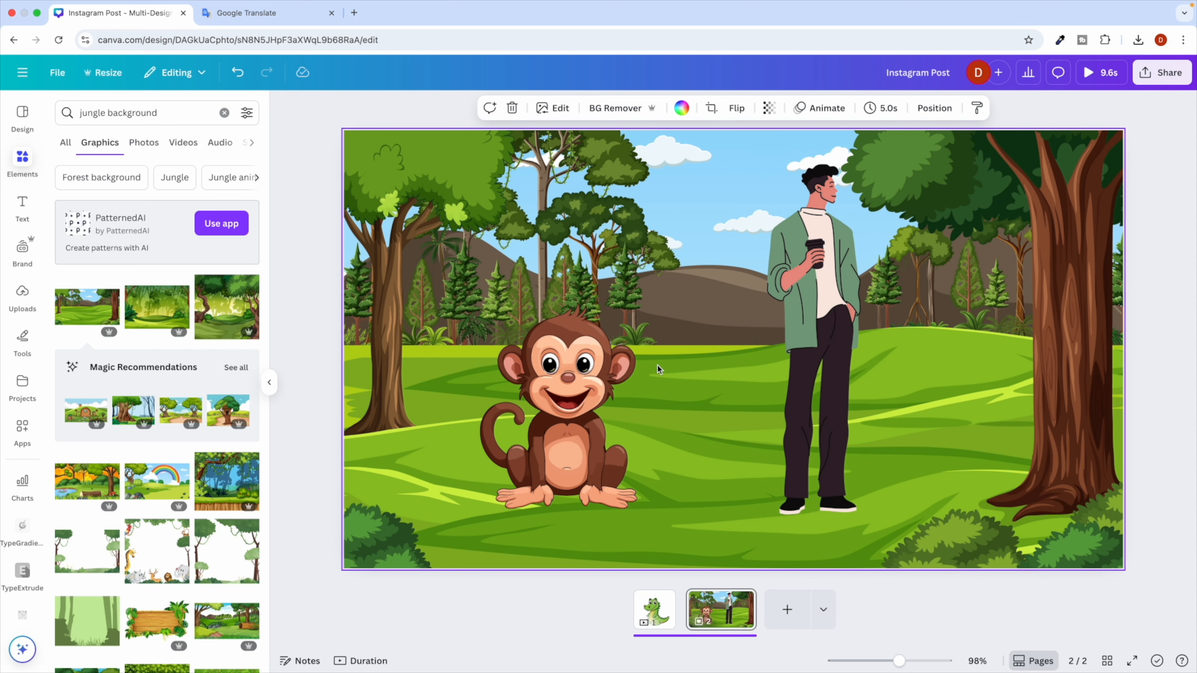
key("ctrl+Right")
scroll(518, 427, "down", 1)
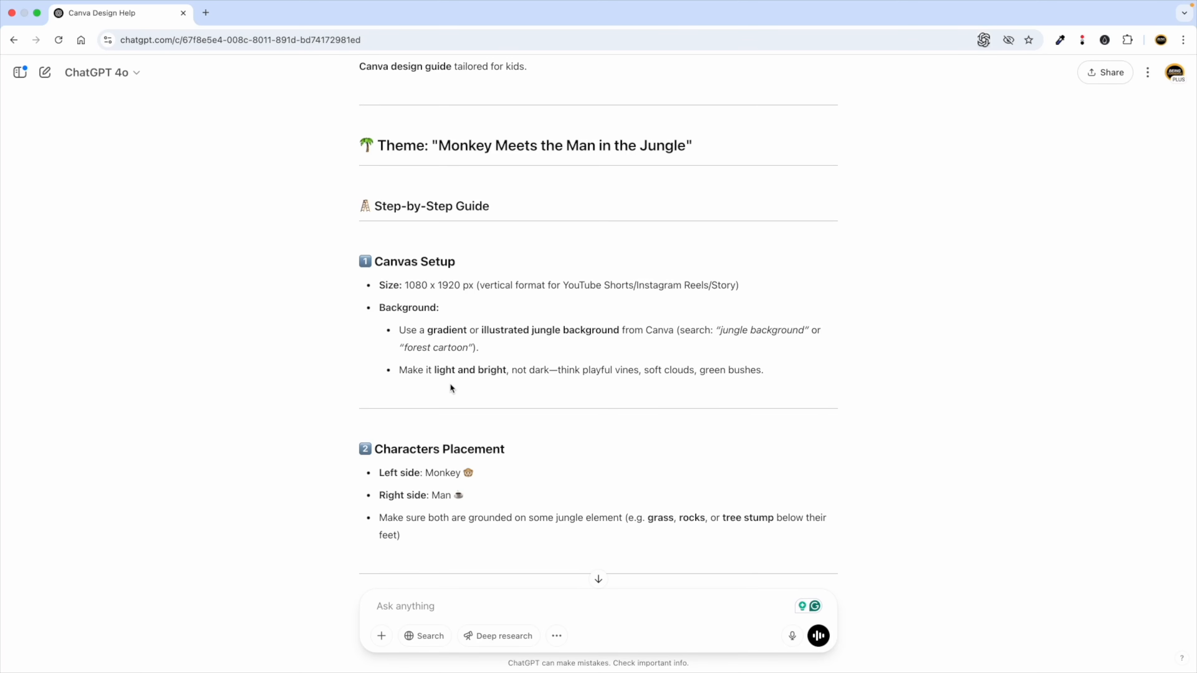
key("ctrl+Left")
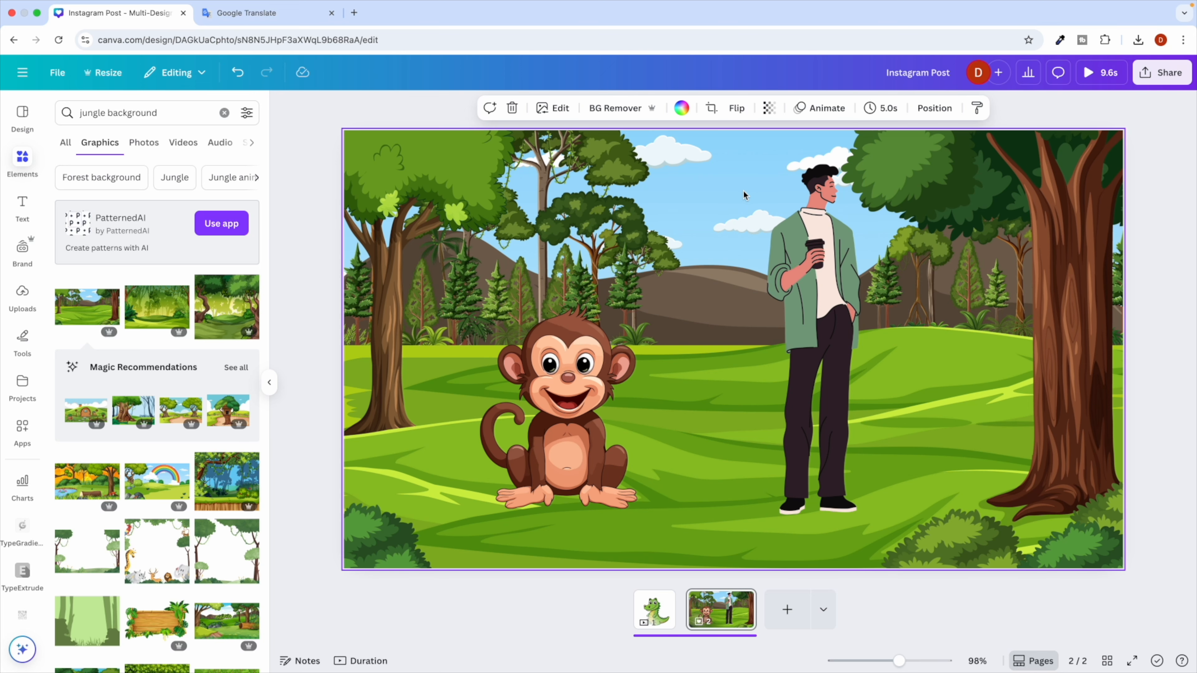
key("ctrl+Right")
scroll(497, 433, "down", 3)
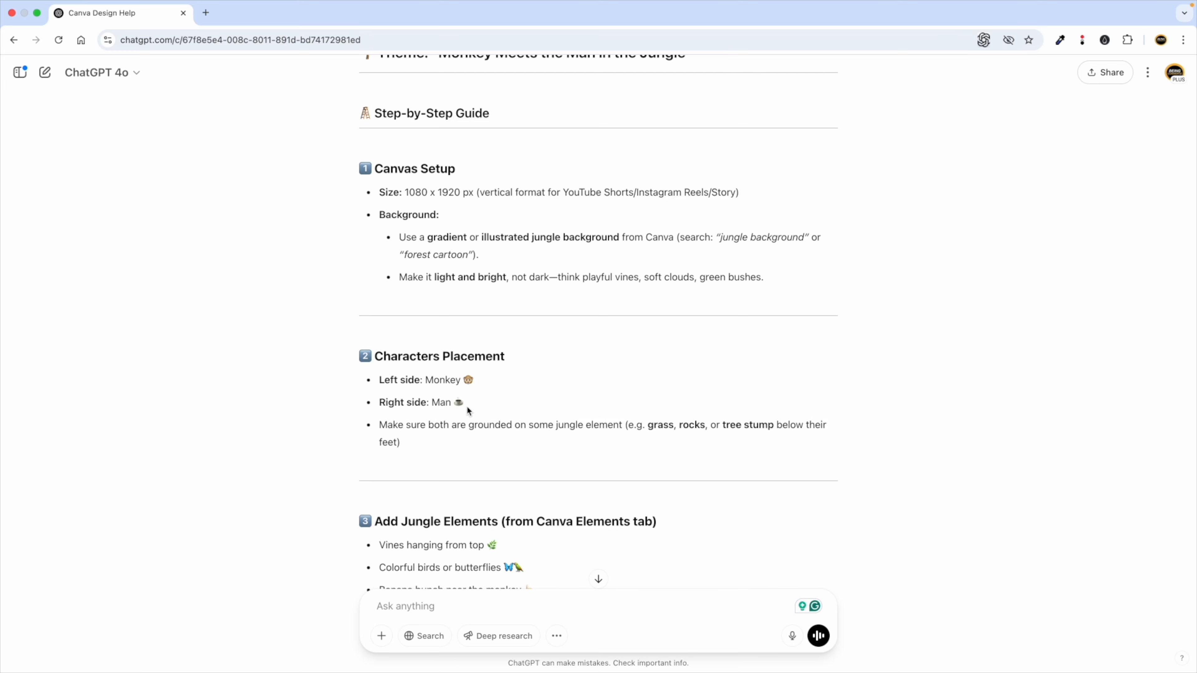
scroll(476, 421, "down", 2)
key("ctrl+Left")
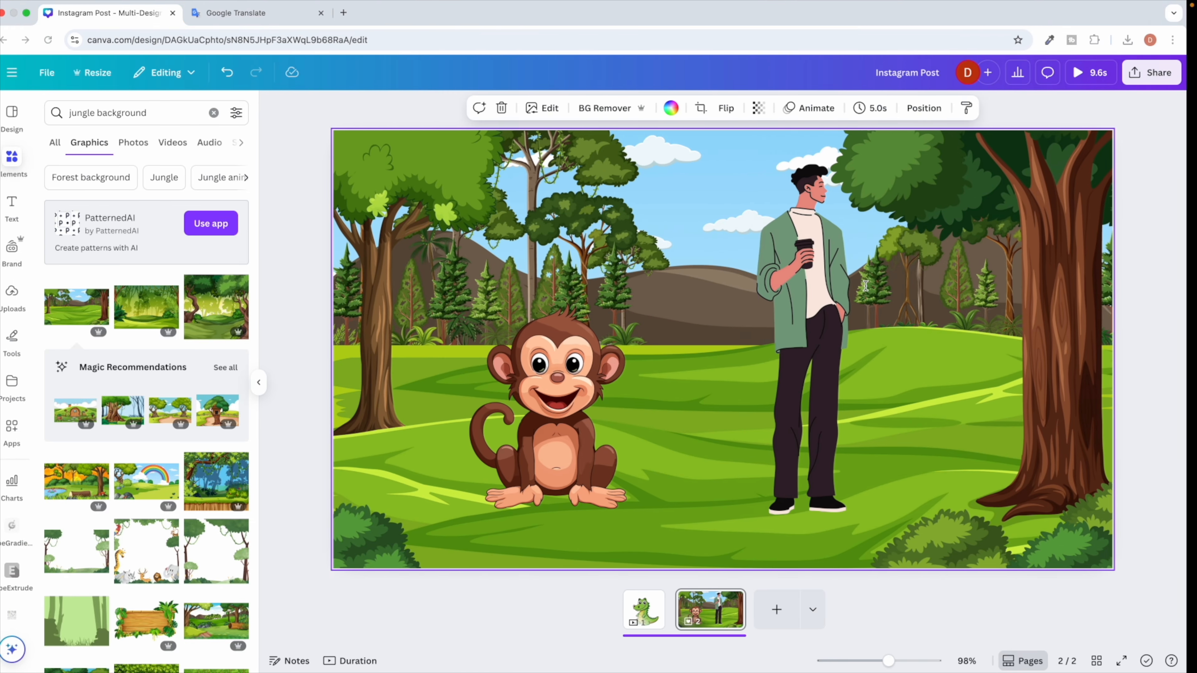
Nudge the monkey a little to the right on the grass.
left_click(822, 314)
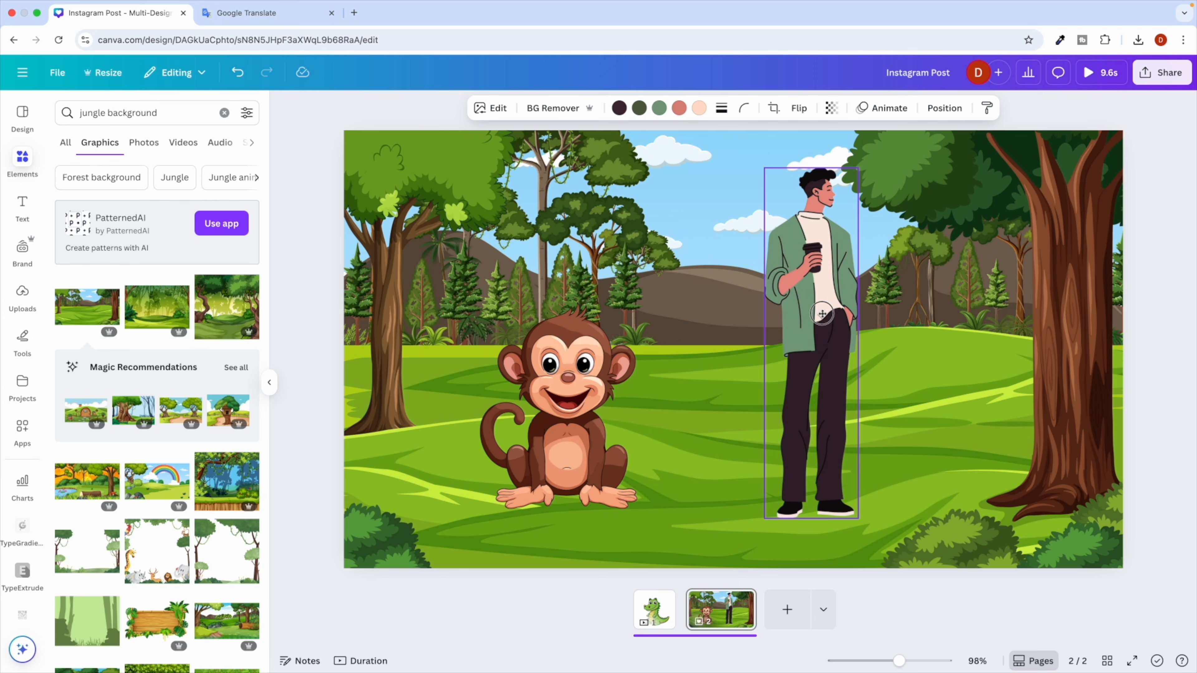
left_click(562, 386)
left_click_drag(562, 386, 582, 387)
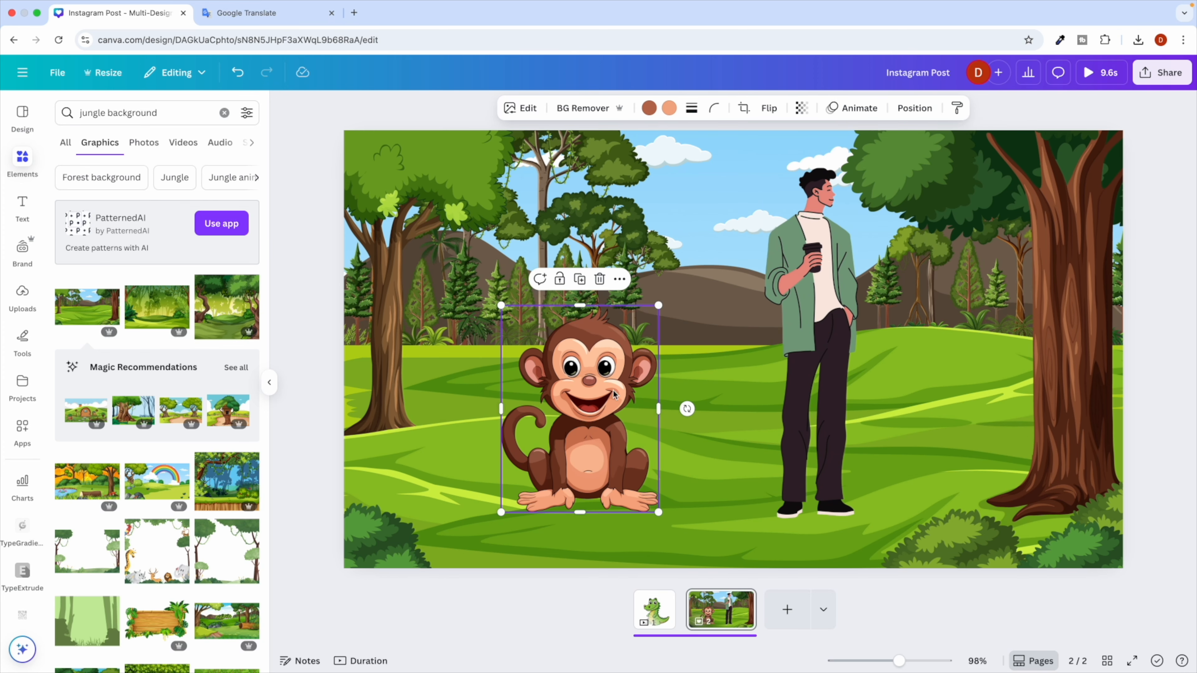
key("ctrl+Right")
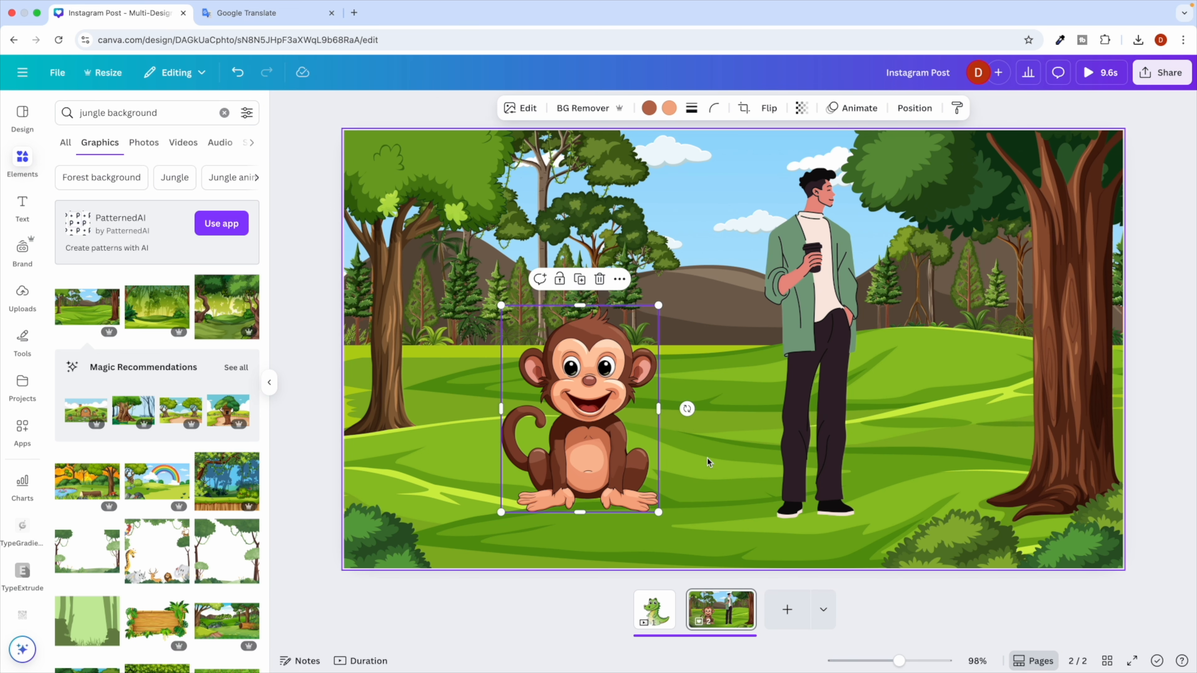
Add a grey rock cluster from a 'rocks' search, shrink it under the man's shoe, and send it backward.
key("ctrl+Right")
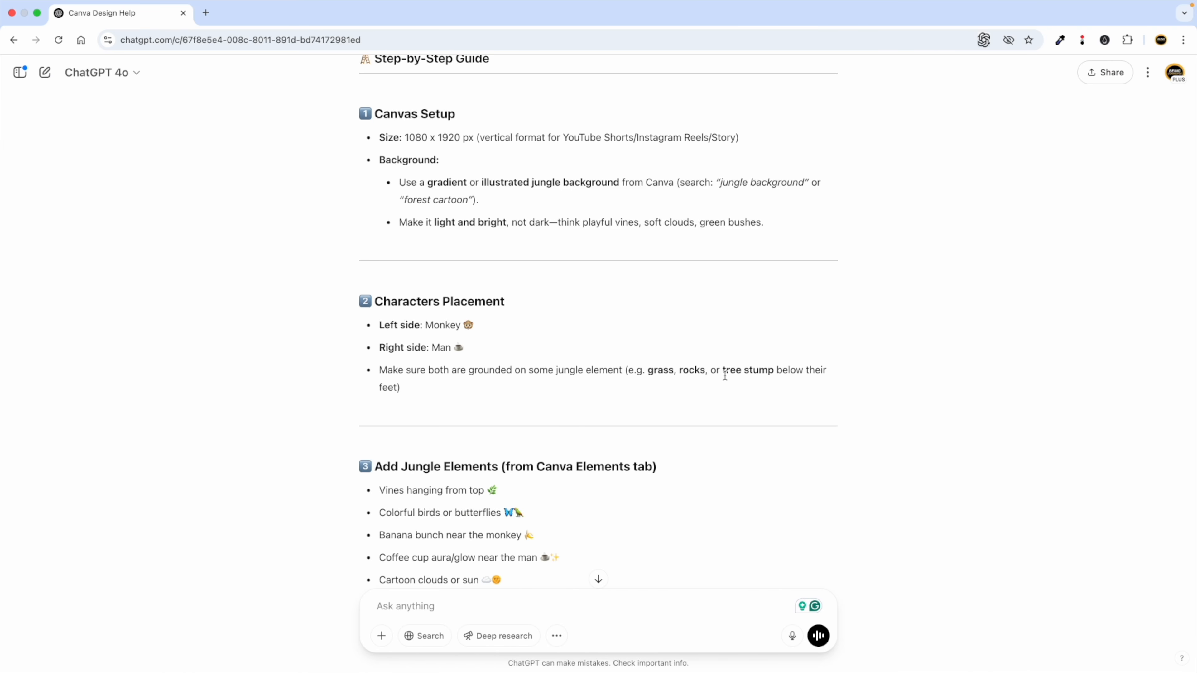
double_click(696, 369)
key("super+c")
key("ctrl+Left")
triple_click(136, 113)
key("super+v")
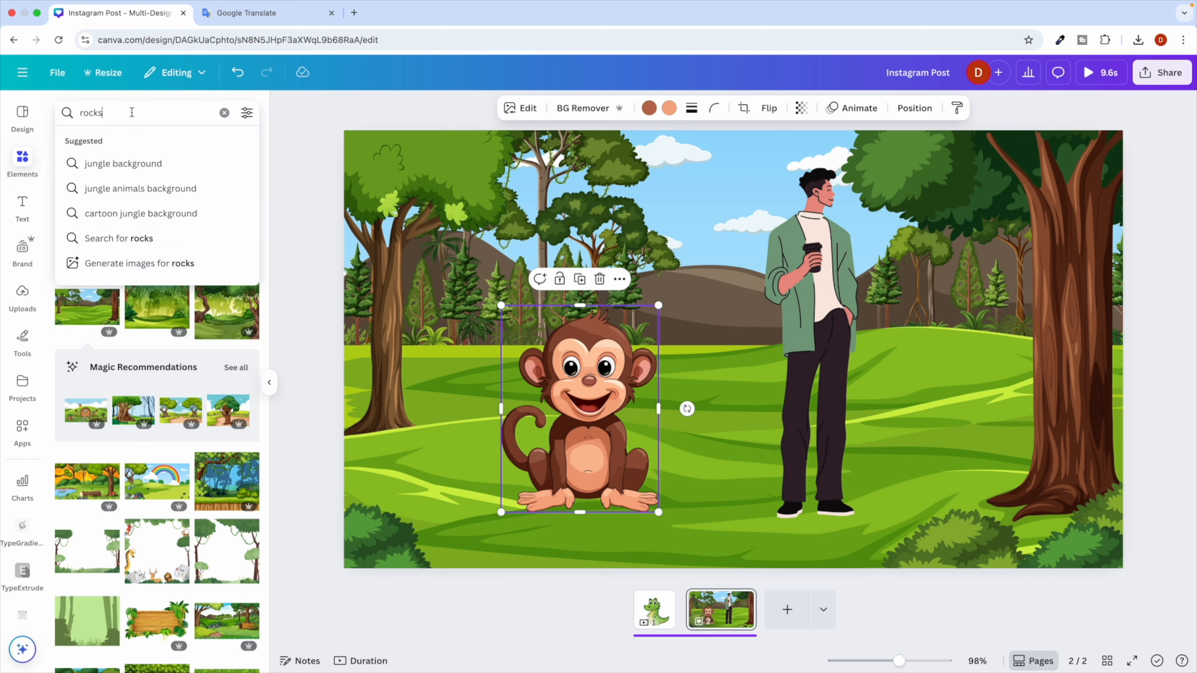
key("Return")
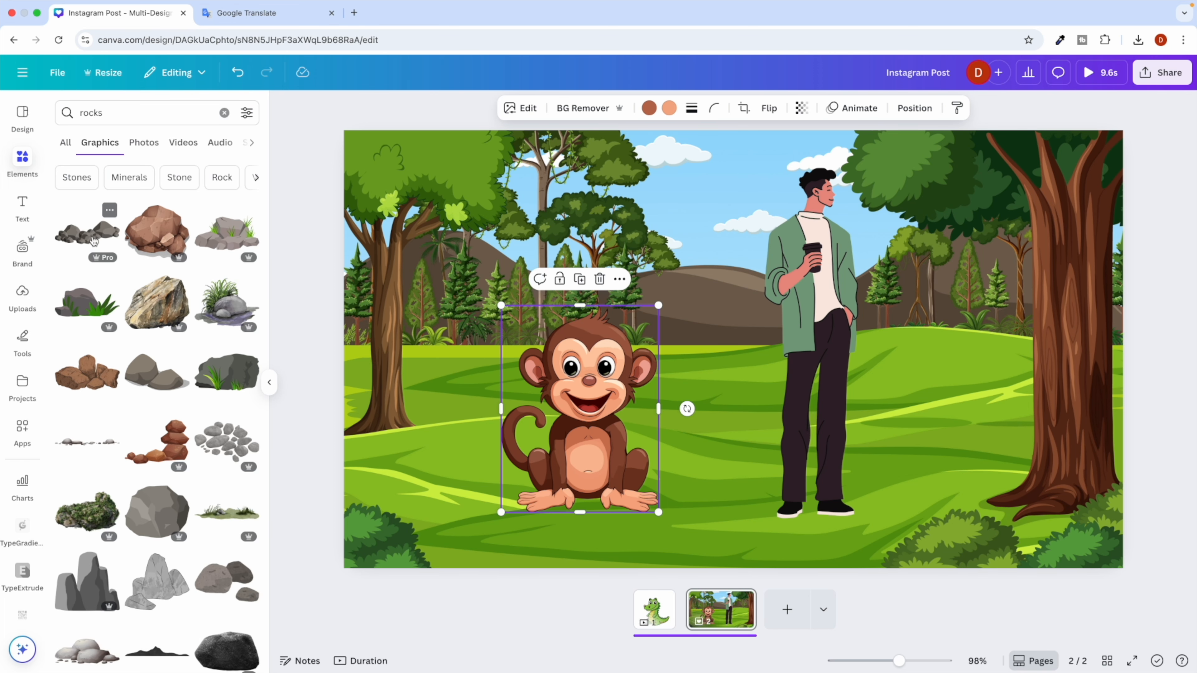
left_click(93, 241)
left_click_drag(890, 292, 870, 521)
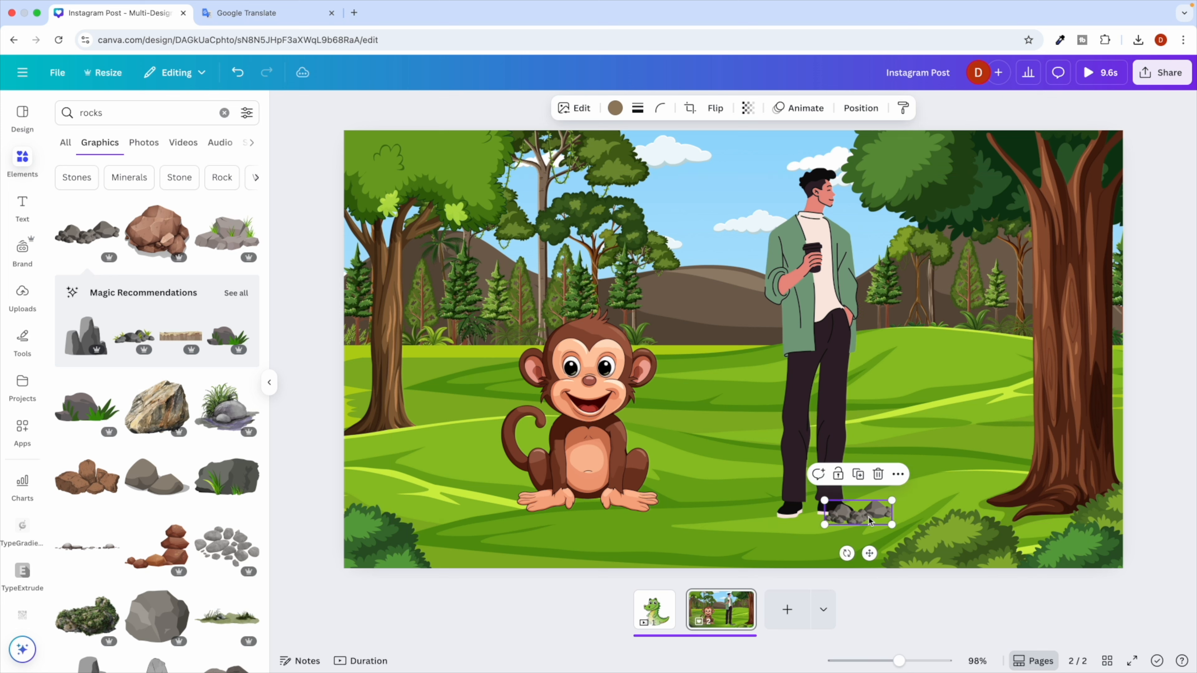
left_click(862, 112)
left_click(188, 173)
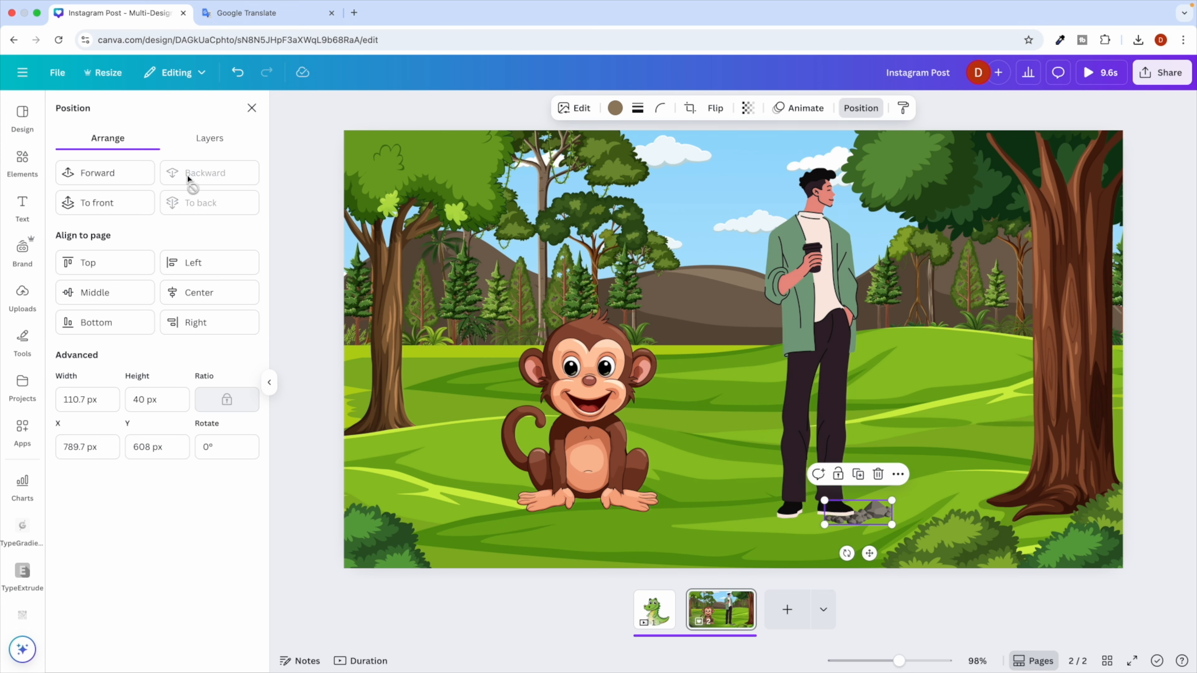
left_click(913, 425)
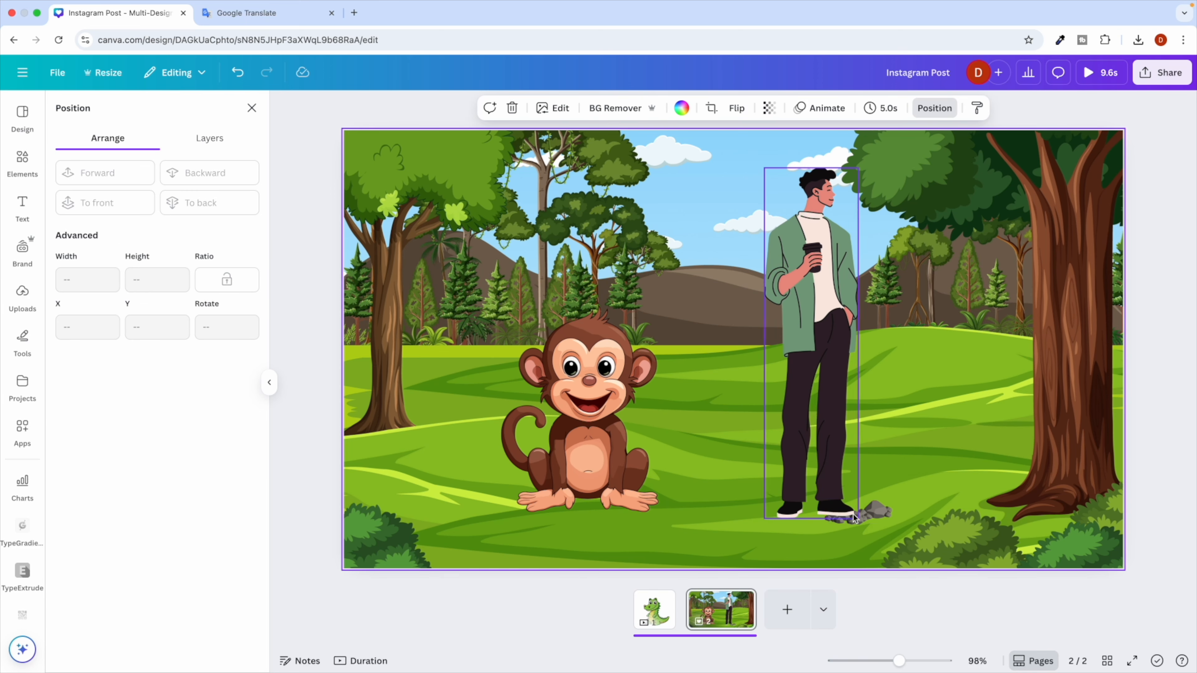
Find and highlight the 'Vines hanging from top' idea in the ChatGPT guide.
key("ctrl+Right")
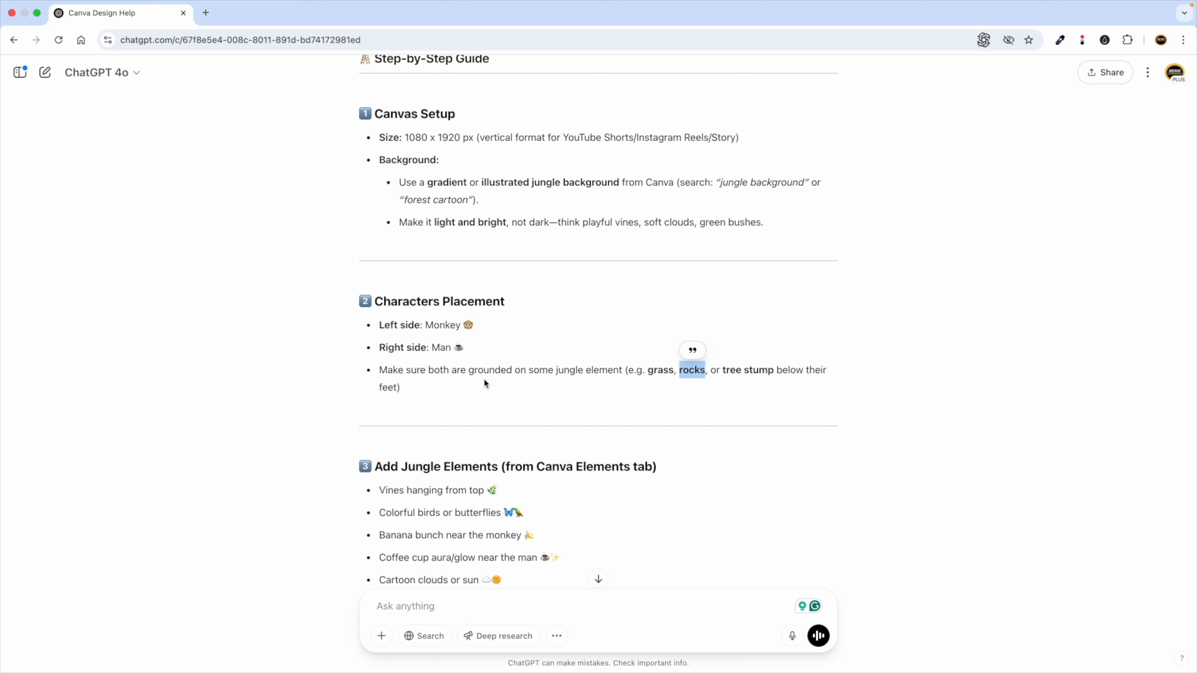
scroll(441, 426, "down", 5)
left_click_drag(400, 349, 567, 349)
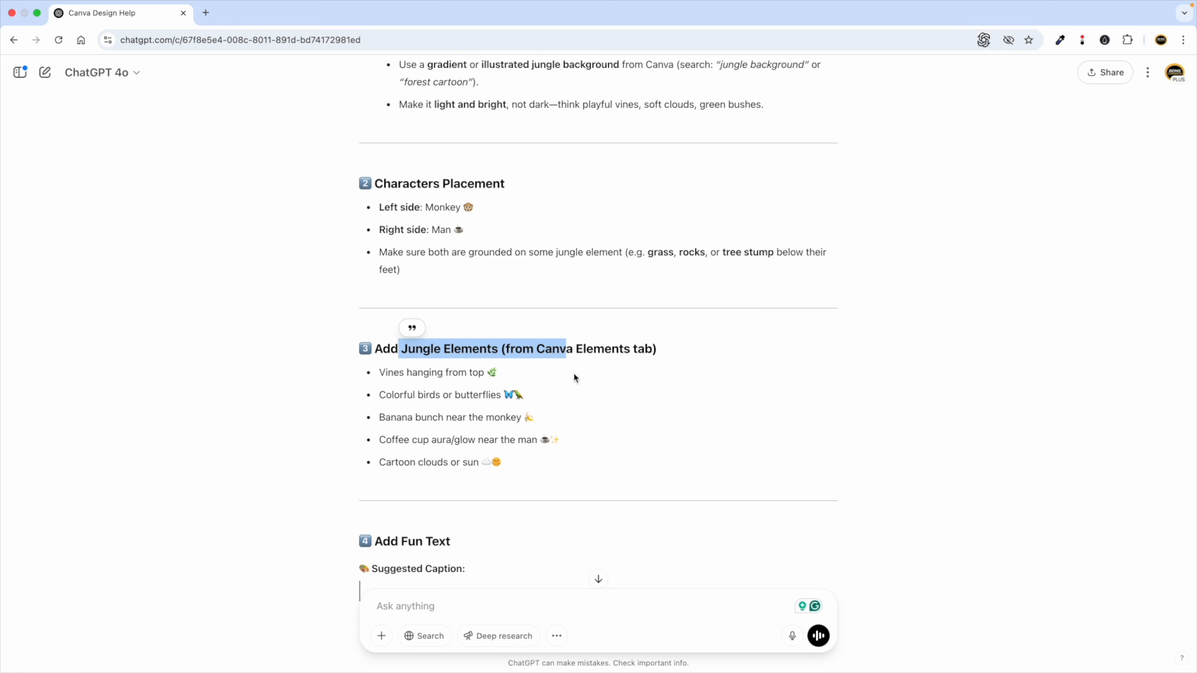
scroll(573, 377, "down", 2)
left_click(402, 340)
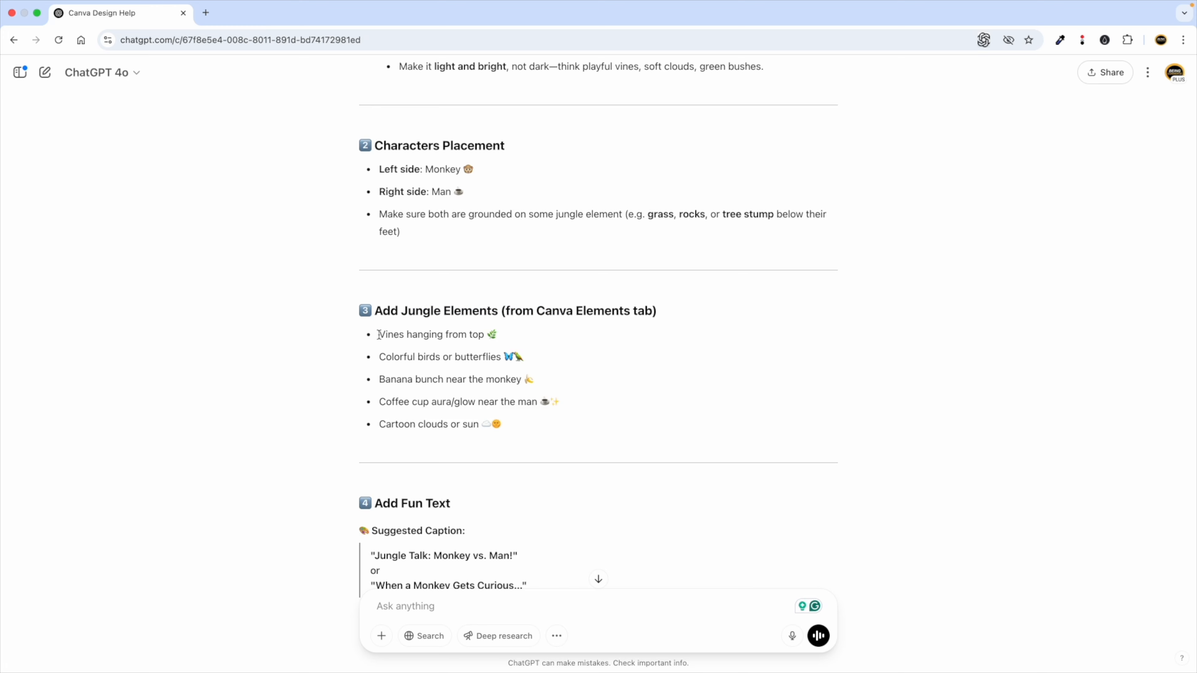
left_click_drag(381, 333, 486, 331)
key("super+c")
Search Elements for 'Vines hanging from top' and filter to Graphics.
key("ctrl+Left")
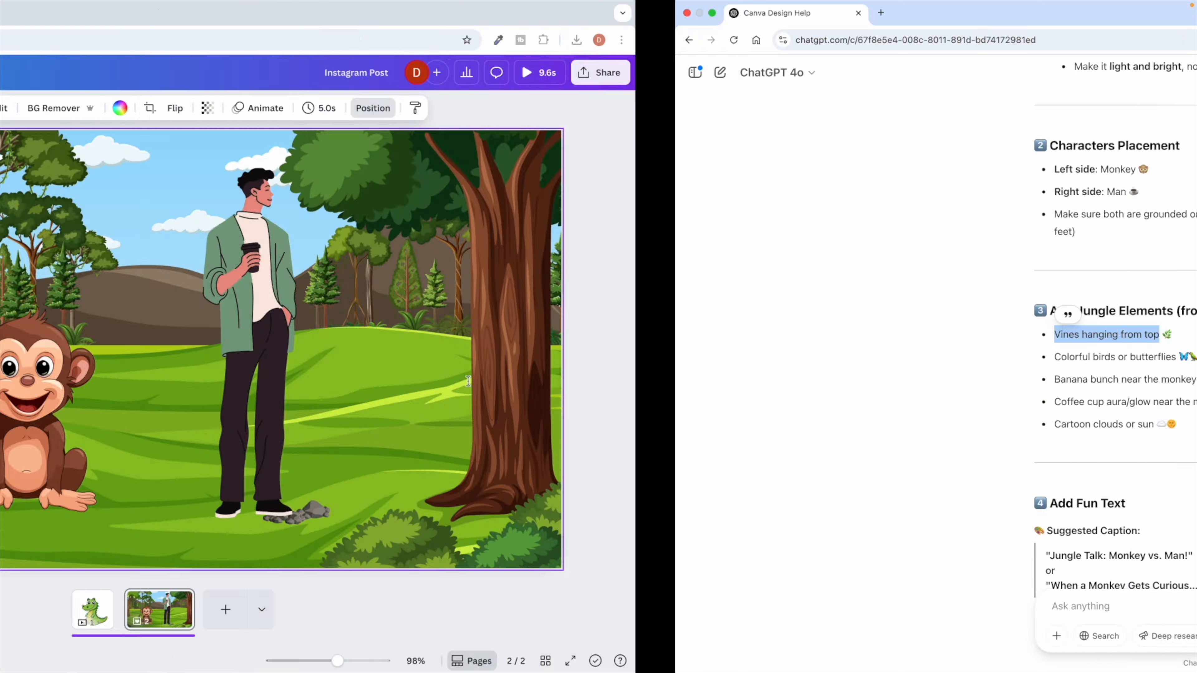
left_click(259, 107)
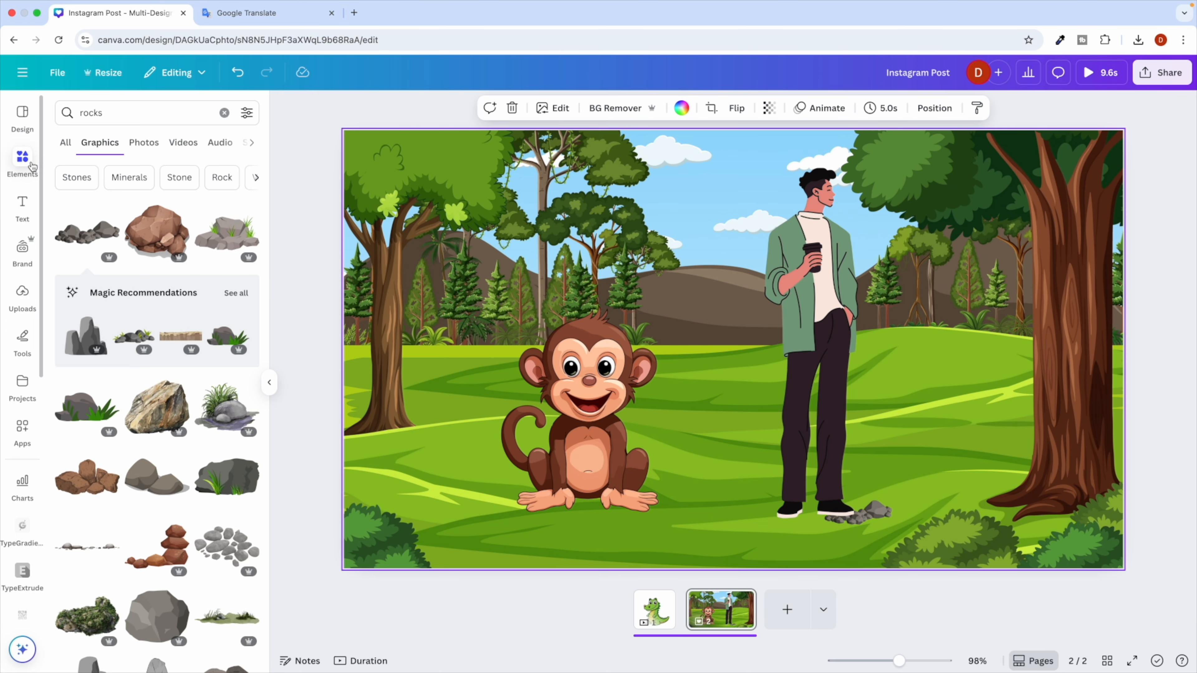
left_click(223, 114)
key("super+v")
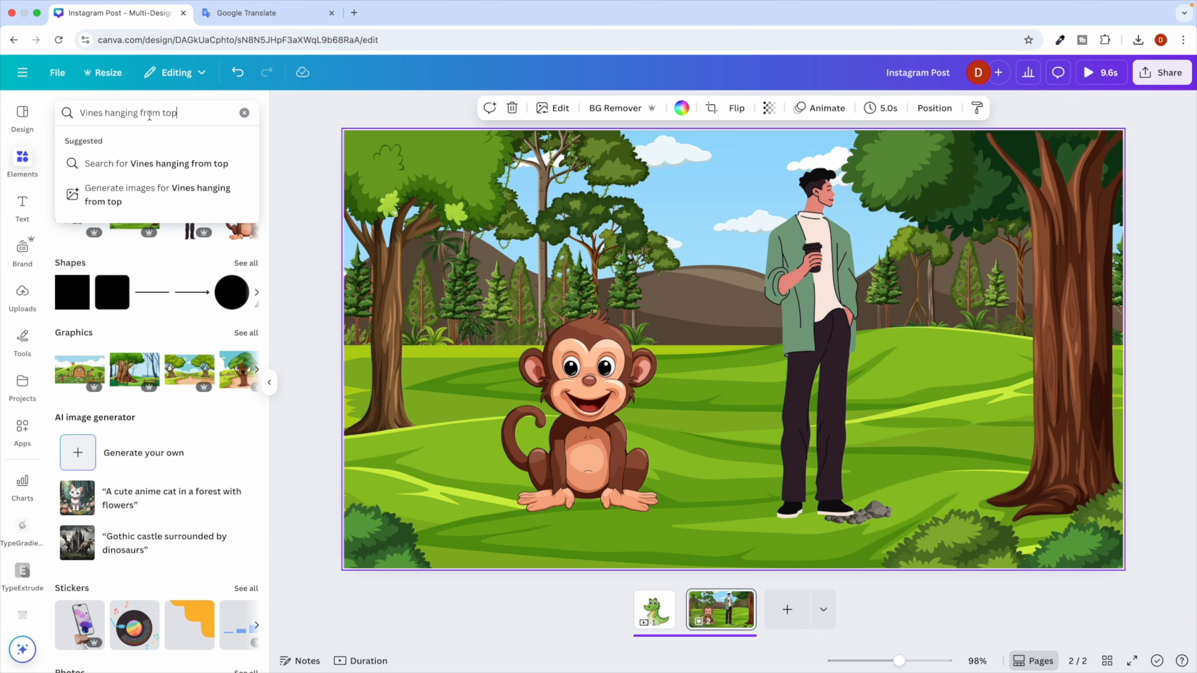
key("Return")
left_click(100, 142)
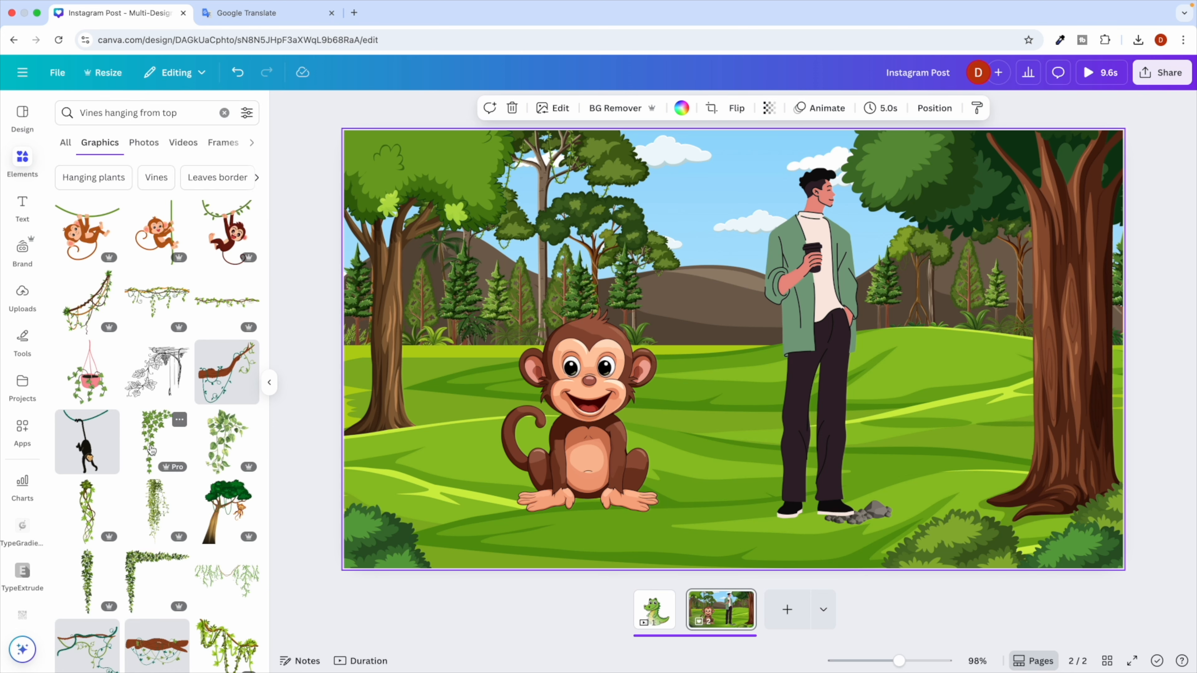
Try two vine graphics and a vine-covered branch over the trees, deleting each.
left_click(162, 506)
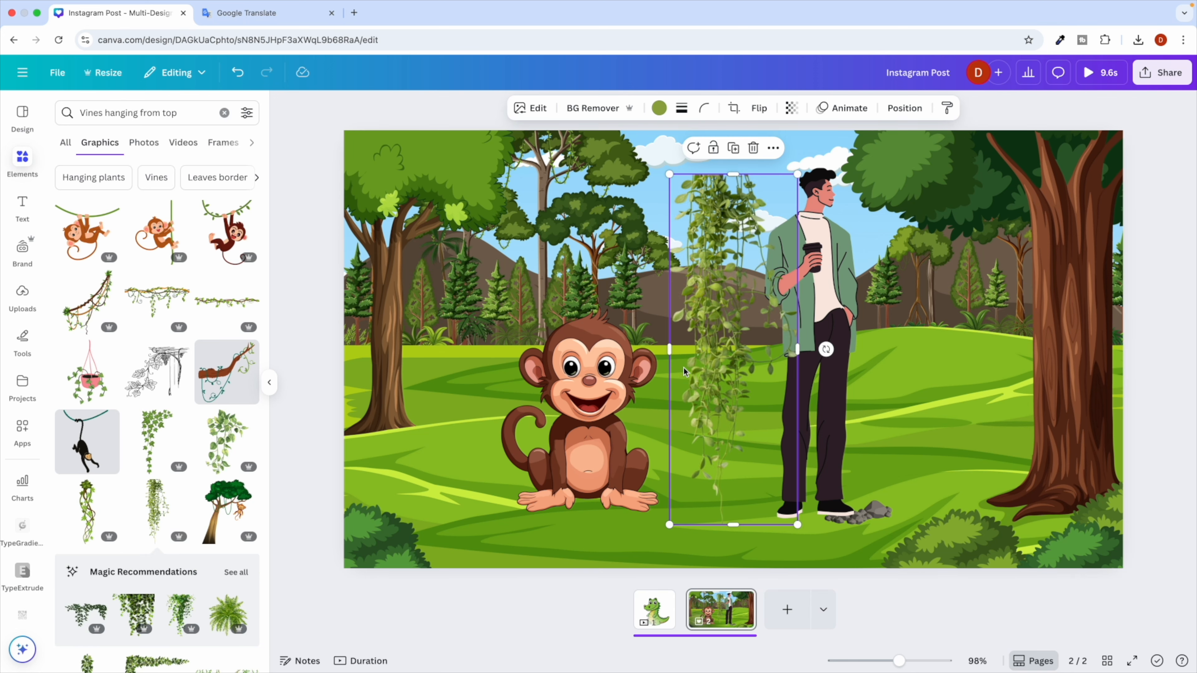
left_click_drag(692, 366, 887, 361)
key("Delete")
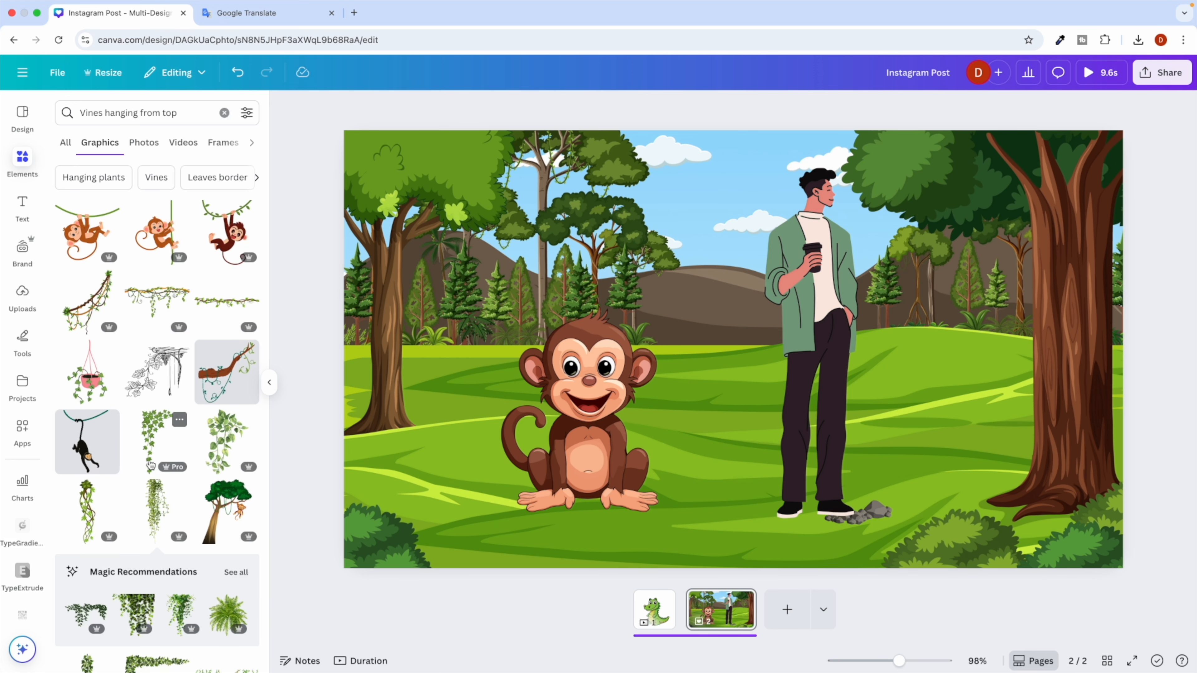
scroll(84, 368, "down", 2)
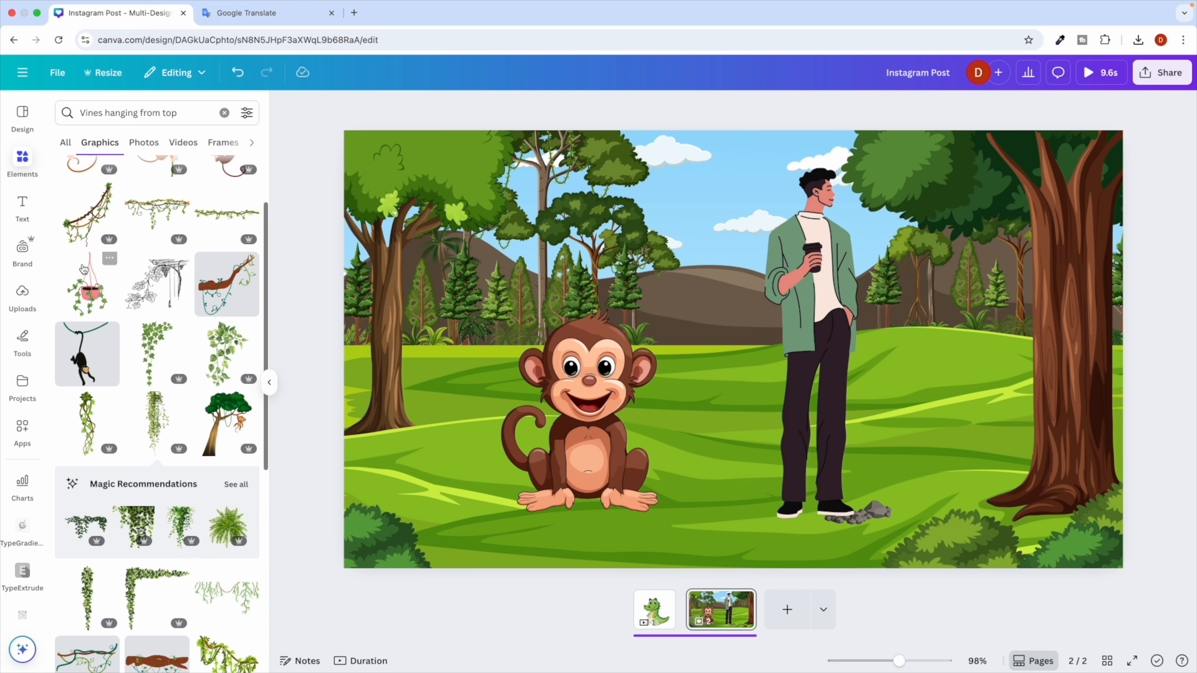
left_click(92, 210)
left_click_drag(772, 309, 512, 260)
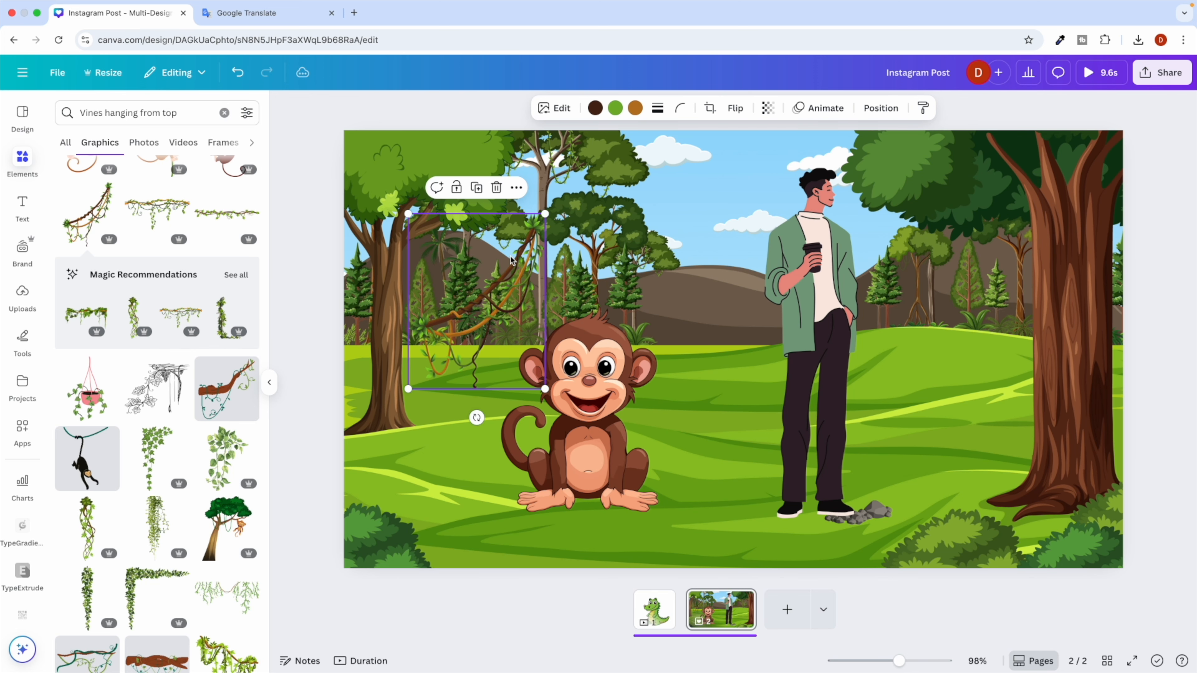
key("Delete")
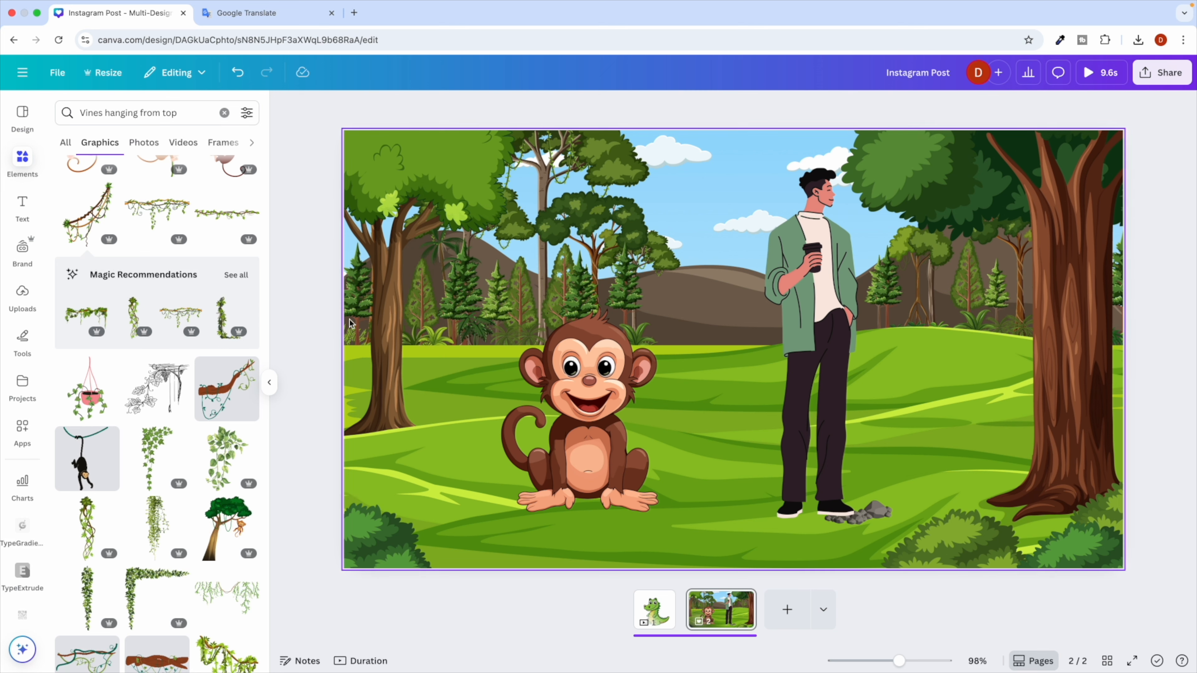
left_click(221, 393)
left_click_drag(771, 305, 549, 316)
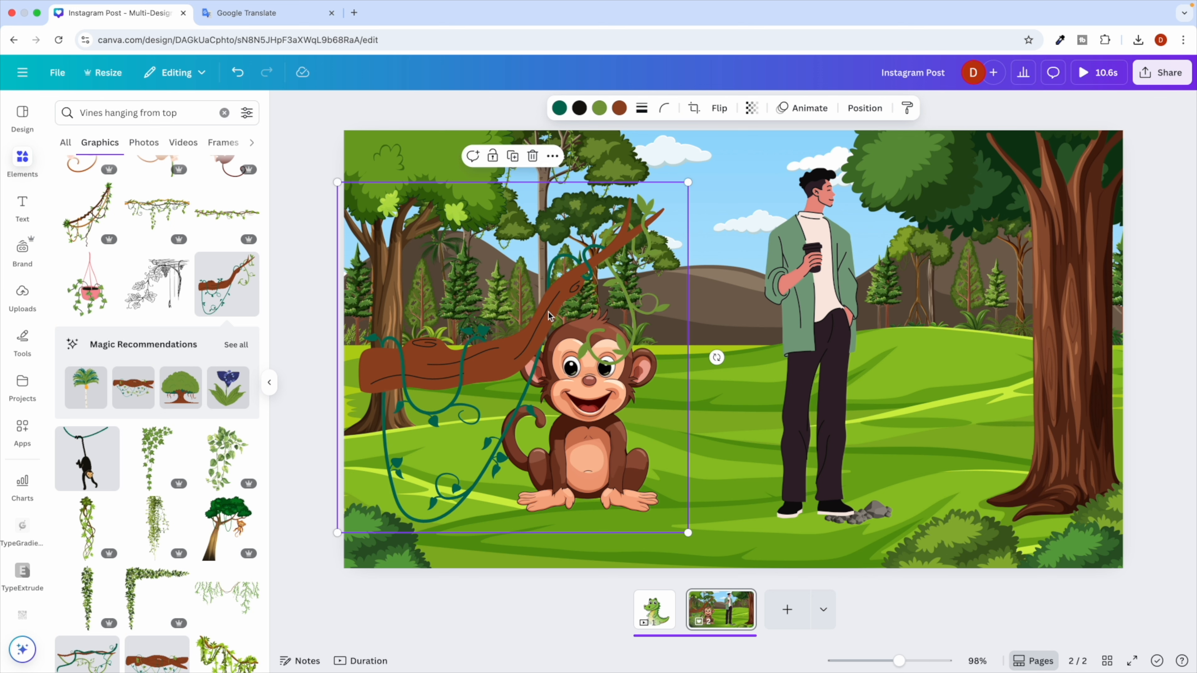
key("Delete")
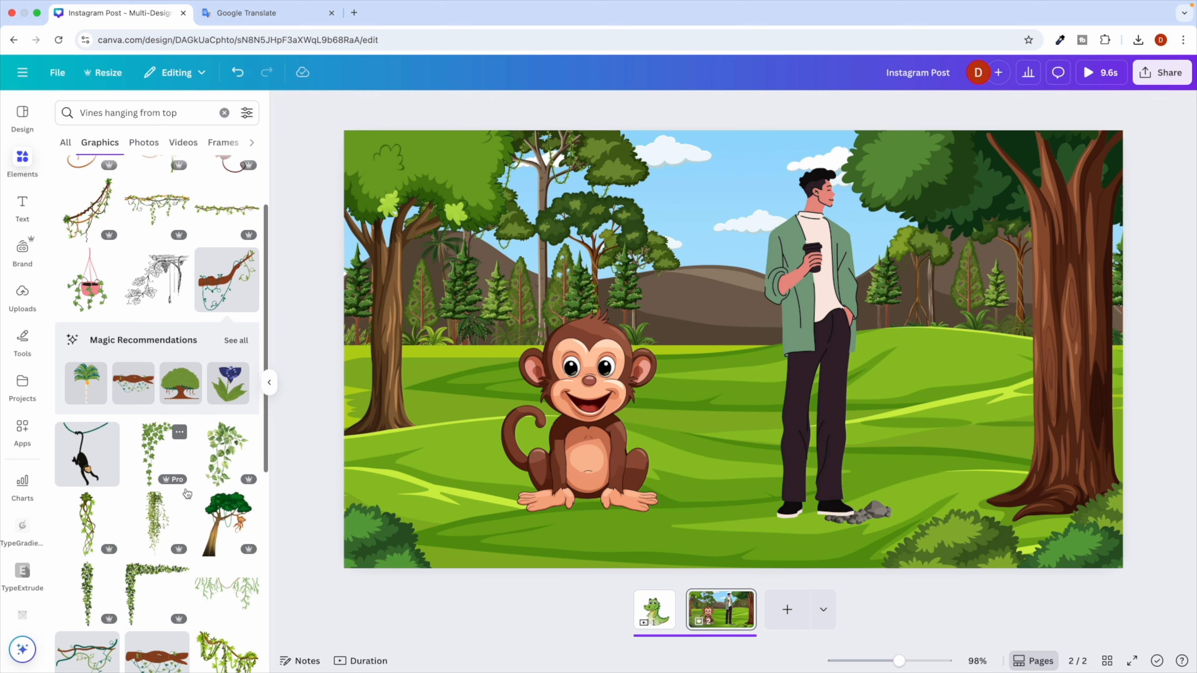
Try a wide hanging-vines graphic, shrunk and placed over the man, then delete it.
scroll(187, 493, "down", 2)
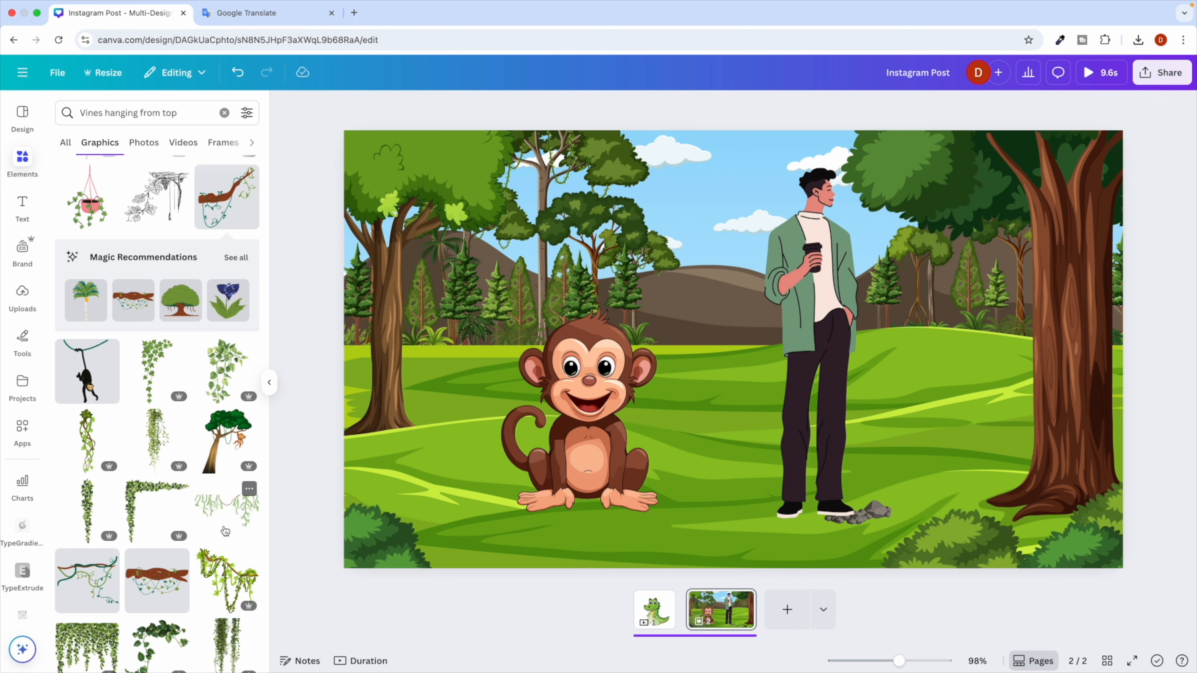
left_click(225, 532)
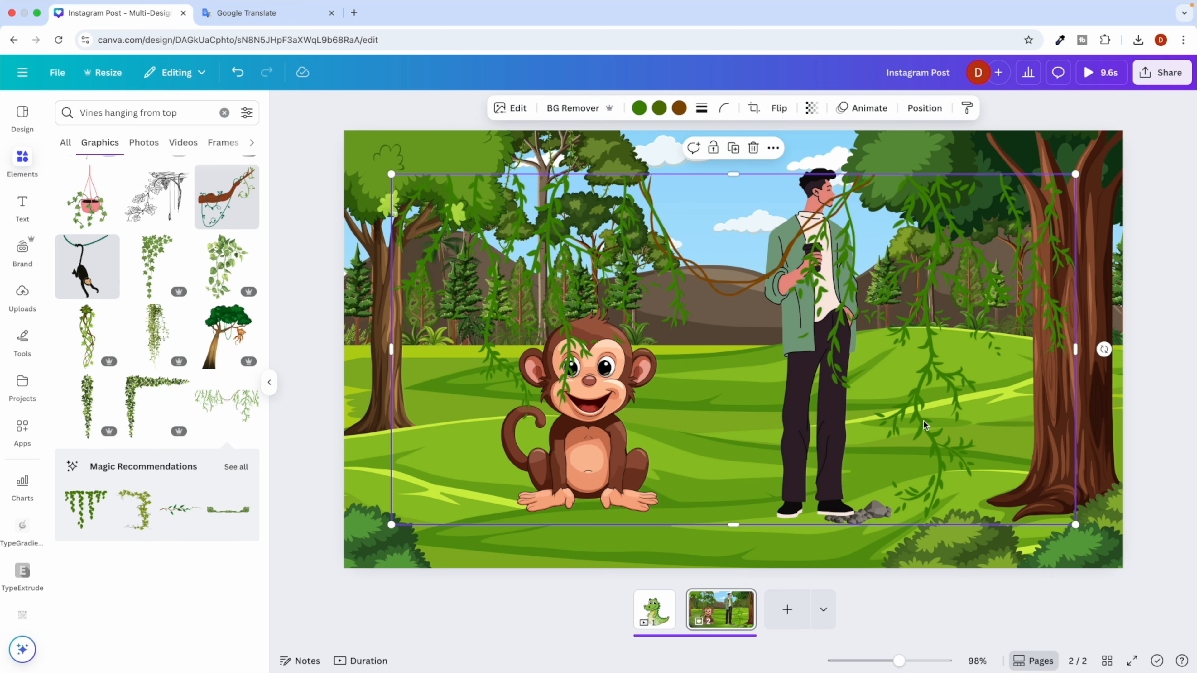
left_click_drag(1074, 524, 764, 364)
left_click_drag(705, 257, 856, 325)
key("Delete")
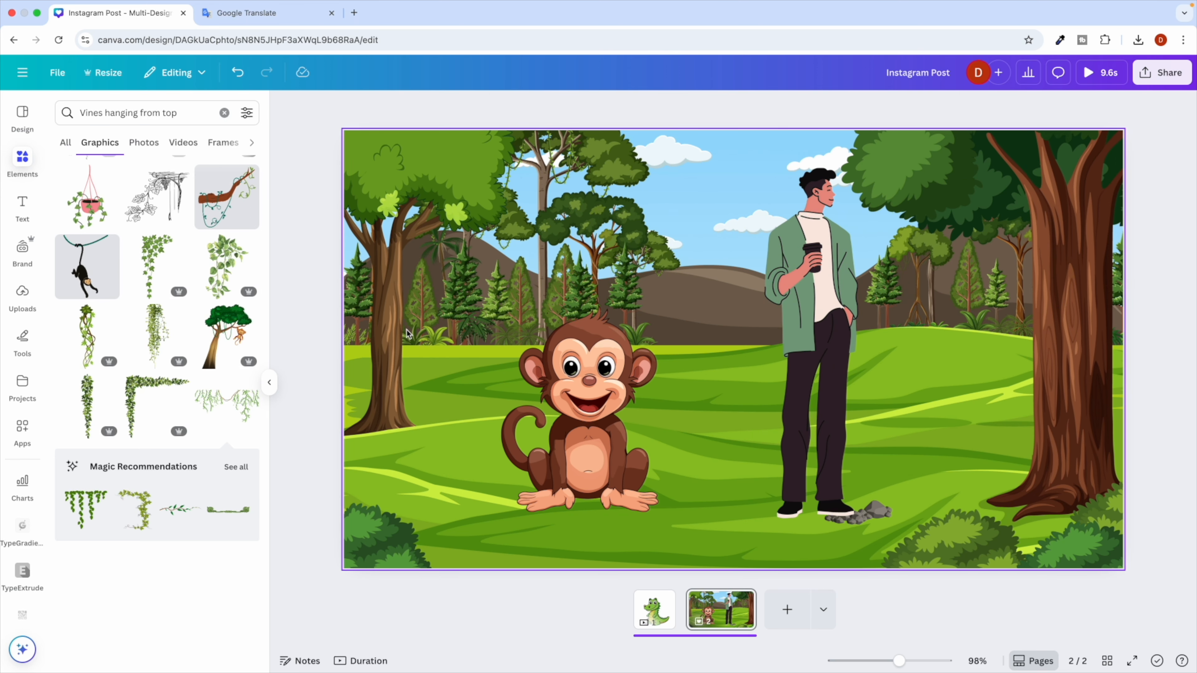
key("ctrl+Right")
Copy the word 'butterflies' from ChatGPT's suggestions.
left_click(371, 362)
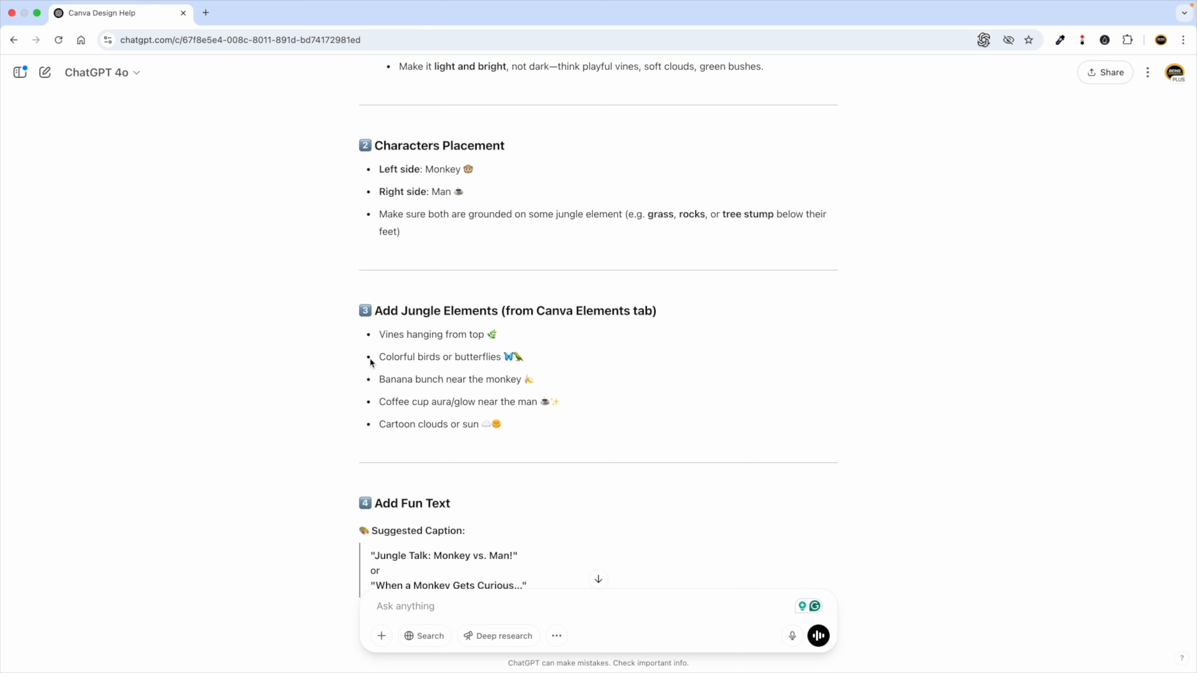
left_click_drag(380, 353, 495, 354)
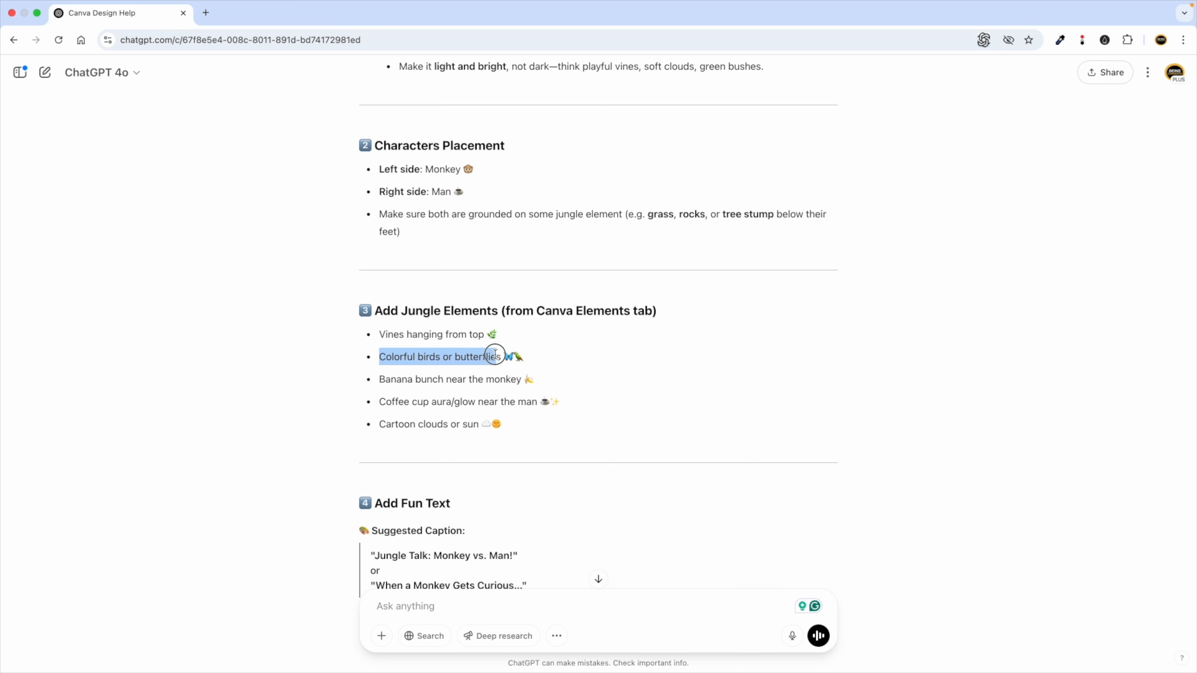
double_click(486, 357)
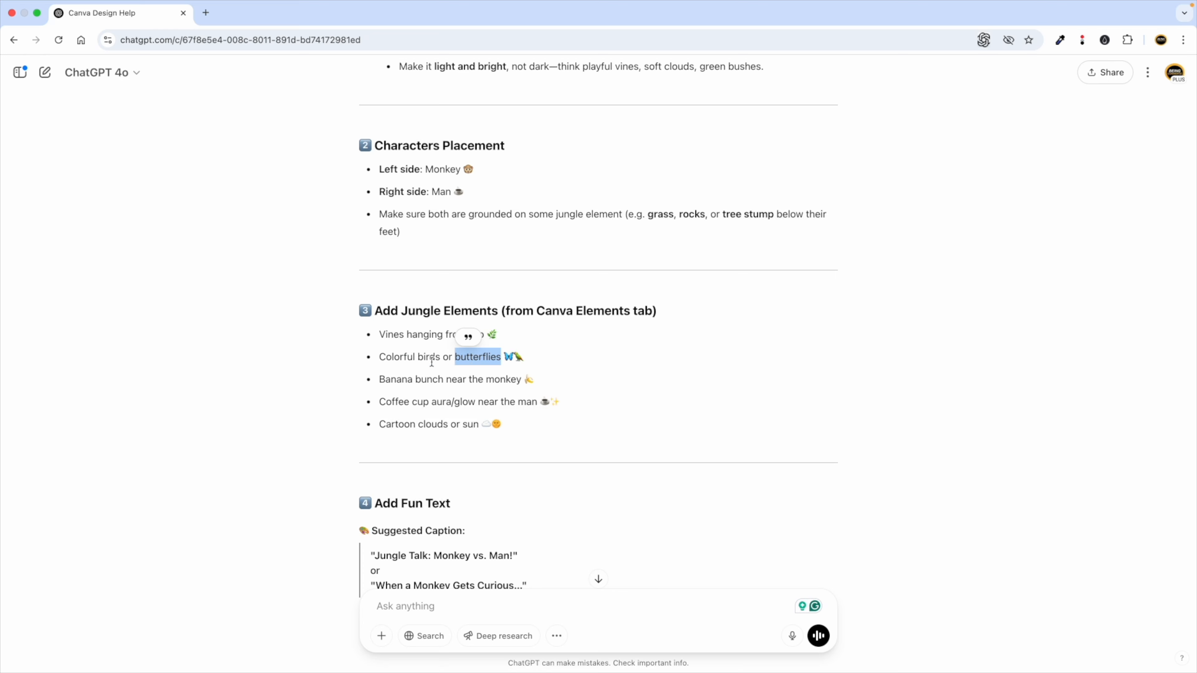
left_click(446, 358)
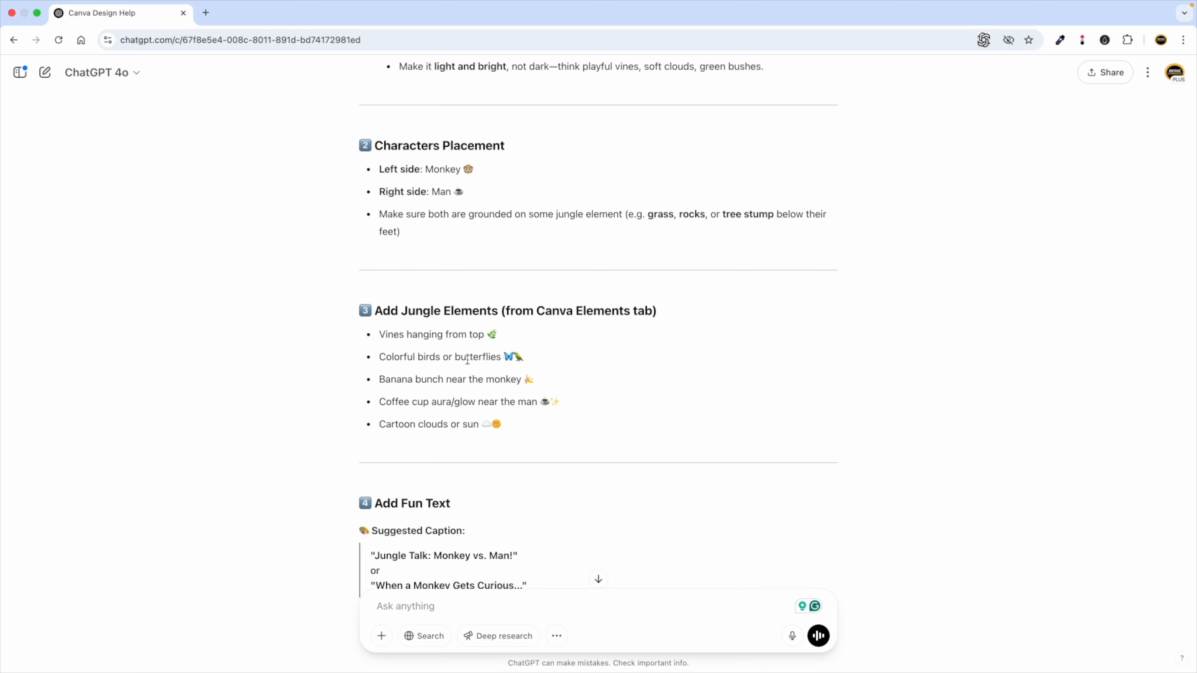
double_click(467, 359)
key("ctrl+c")
key("ctrl+Left")
Search Canva graphics for 'butterflies' and add the colourful butterfly group.
left_click(227, 112)
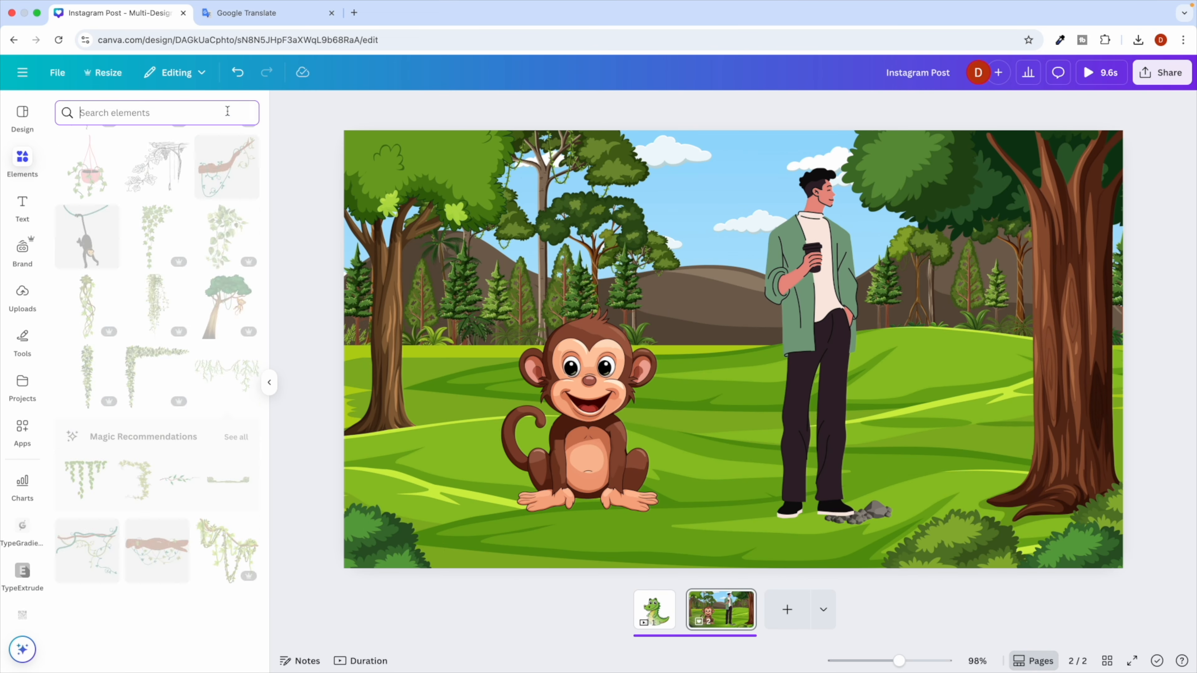
key("ctrl+v")
key("Return")
left_click(100, 142)
scroll(178, 396, "down", 2)
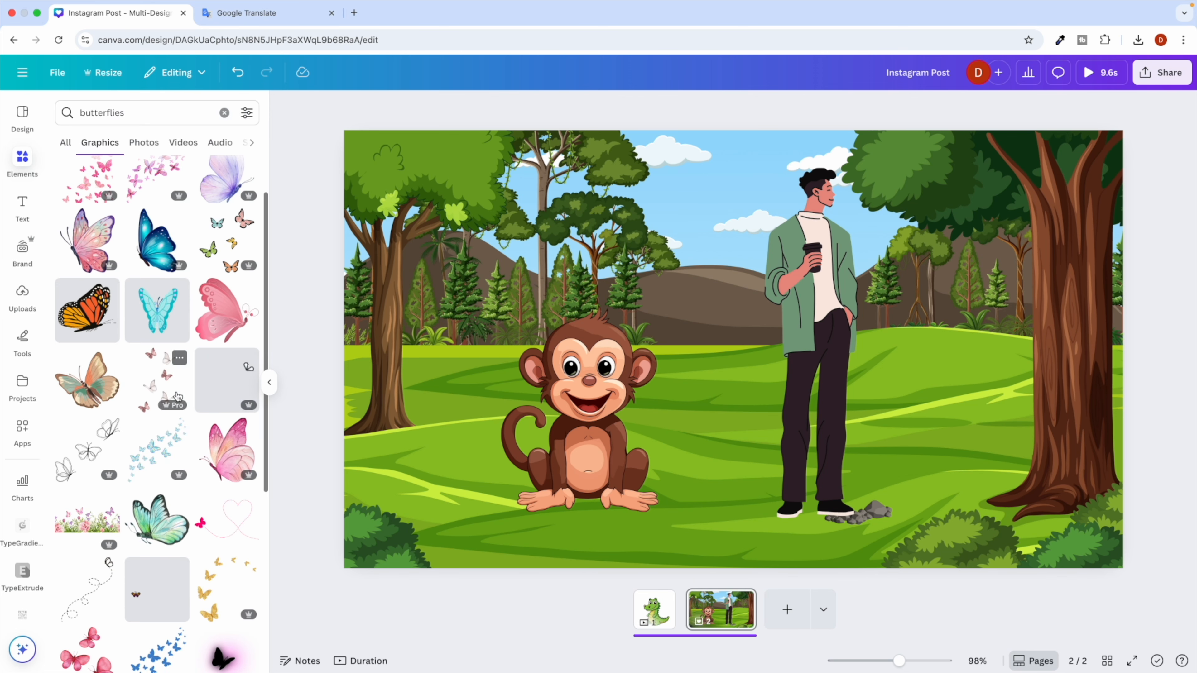
left_click(217, 242)
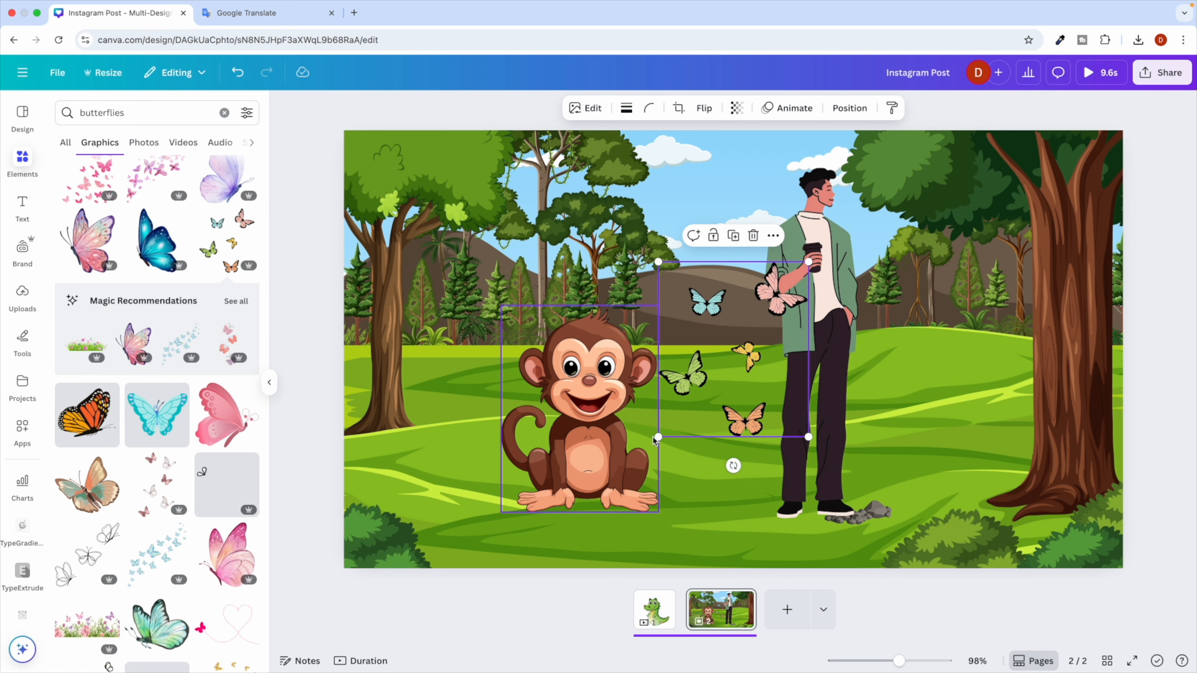
Shrink the butterflies and place them in the sky beside the man's head.
left_click_drag(660, 436, 719, 226)
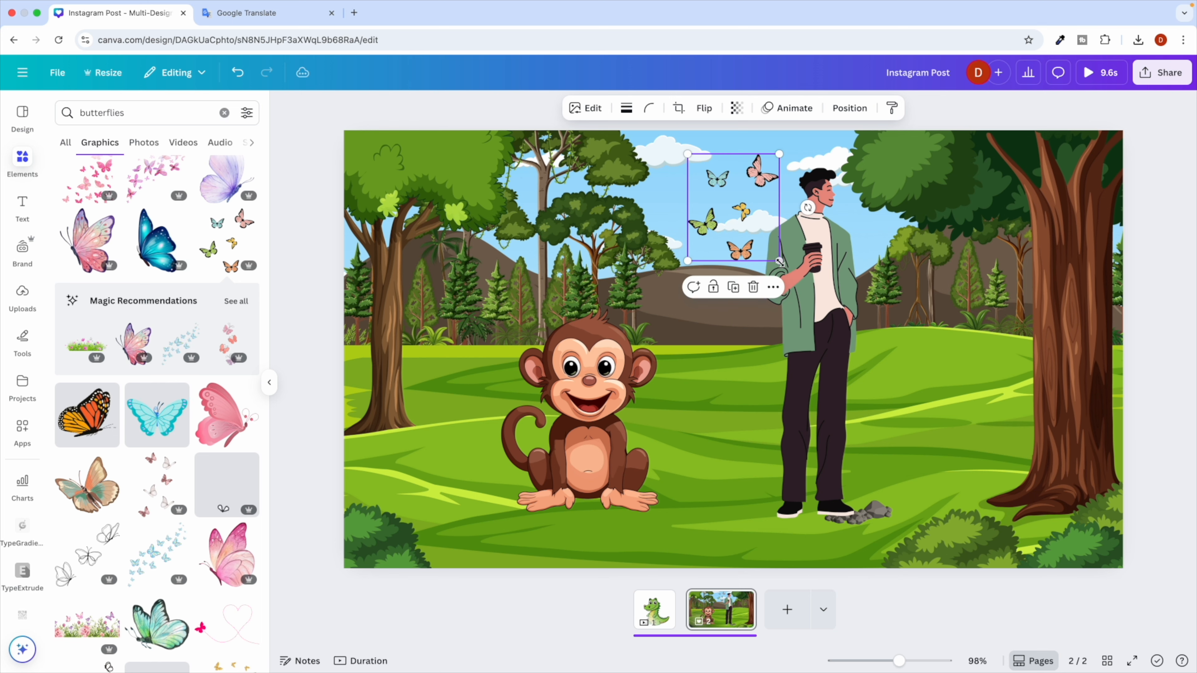
left_click_drag(780, 260, 722, 175)
left_click_drag(739, 170, 739, 170)
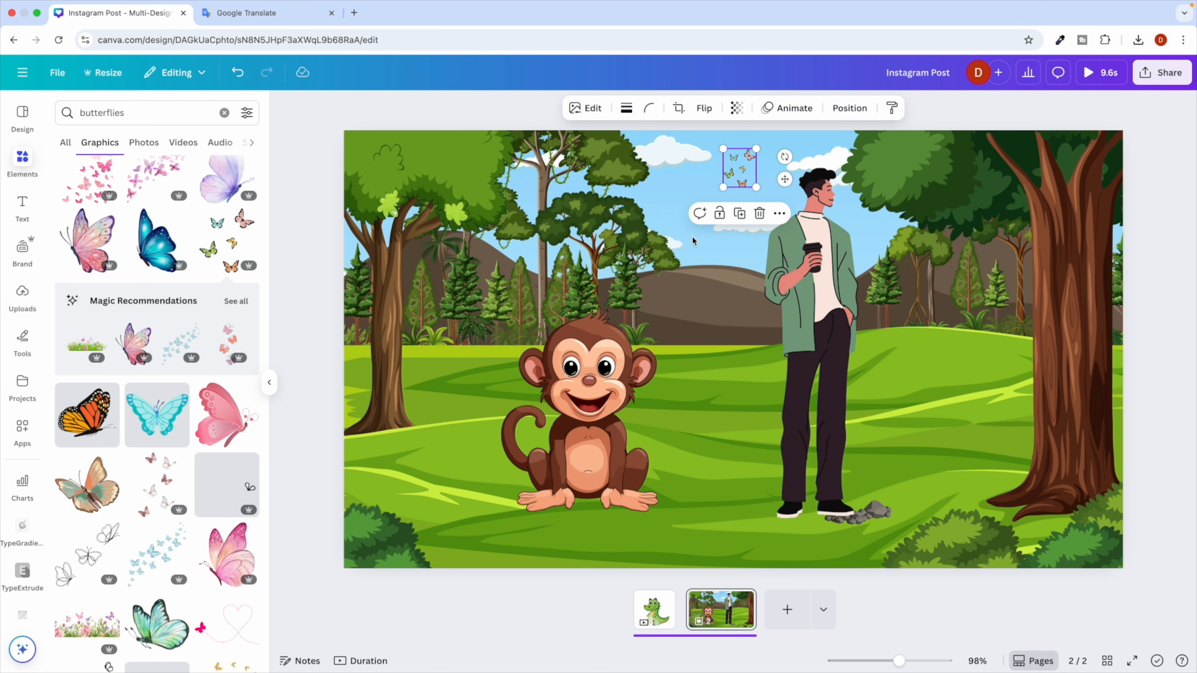
Pick out the 'Banana bunch' idea in ChatGPT's suggestions.
key("ctrl+Right")
left_click_drag(380, 380, 442, 378)
key("super+c")
left_click(448, 383)
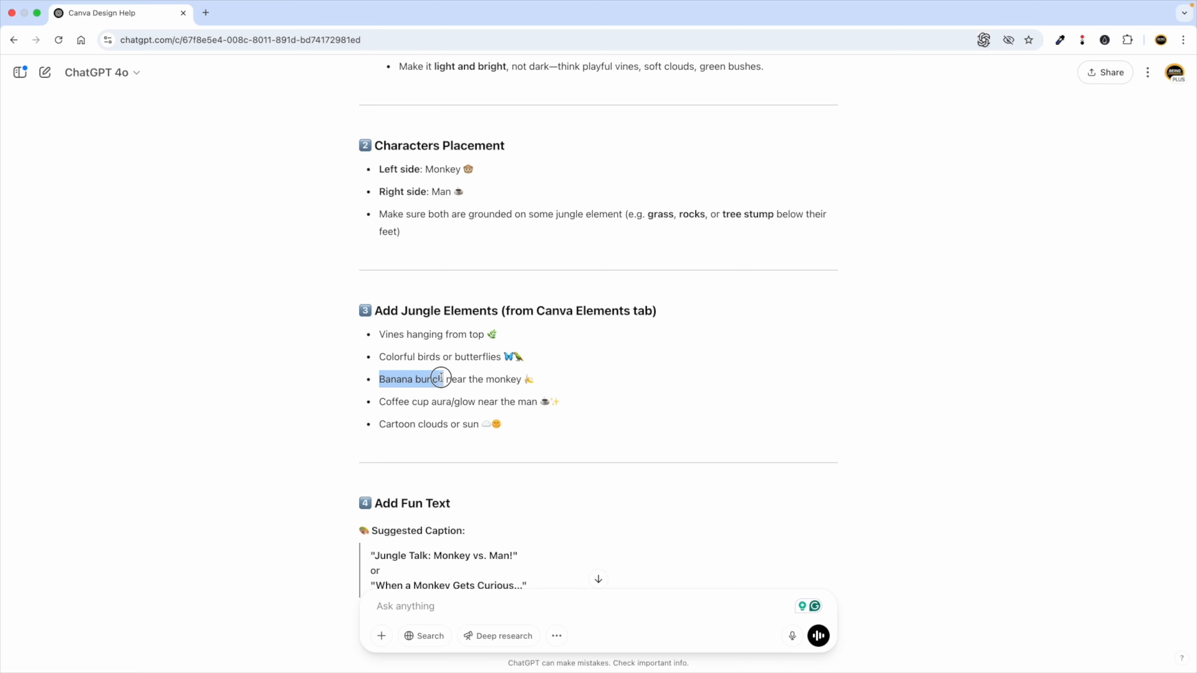
key("ctrl+Left")
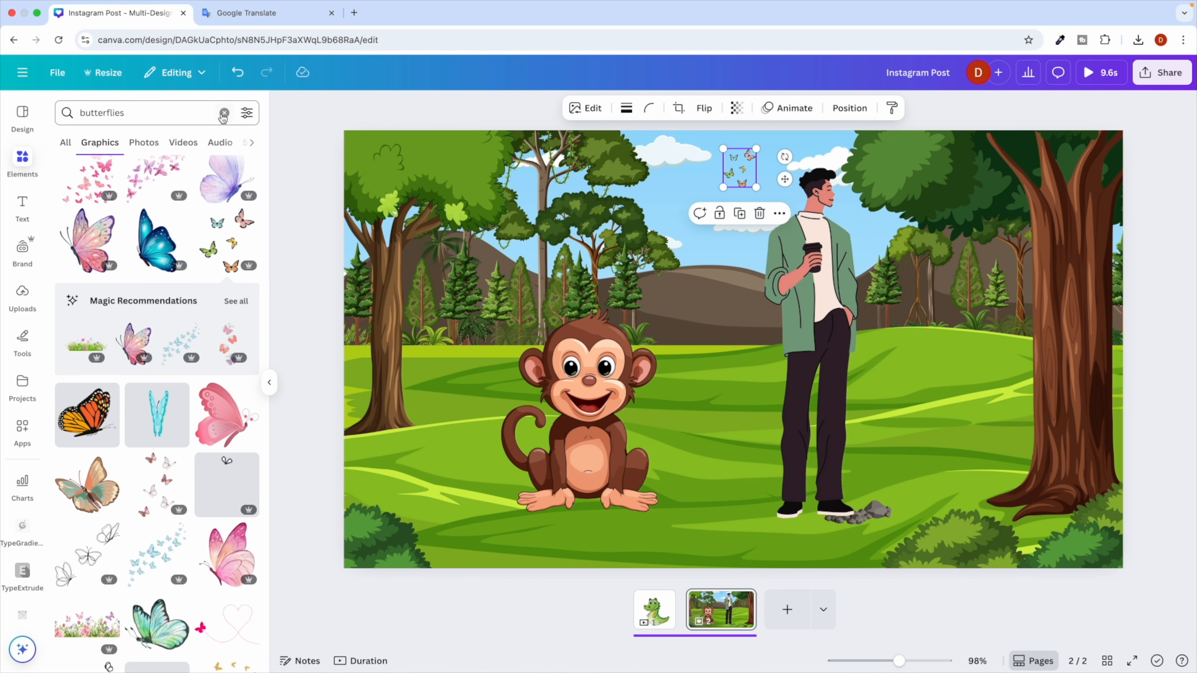
Search graphics for 'Banana bunch', add a yellow banana bunch and resize it beside the monkey.
left_click(224, 113)
key("super+v")
key("Return")
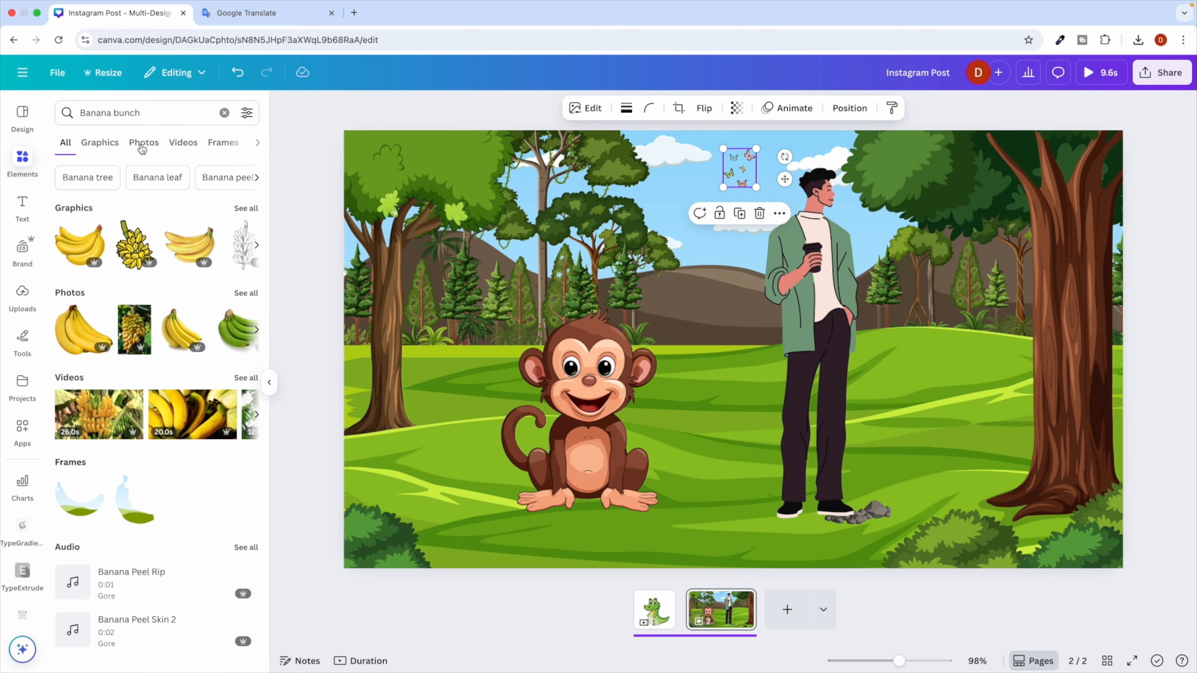
left_click(107, 150)
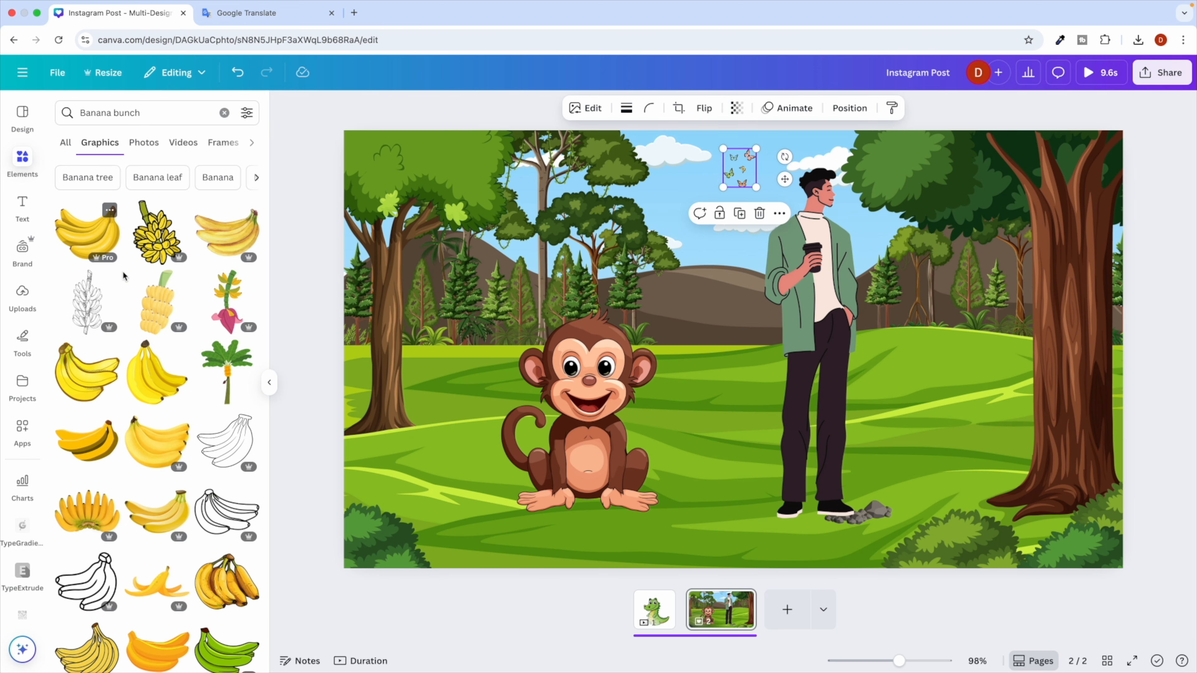
scroll(129, 356, "down", 1)
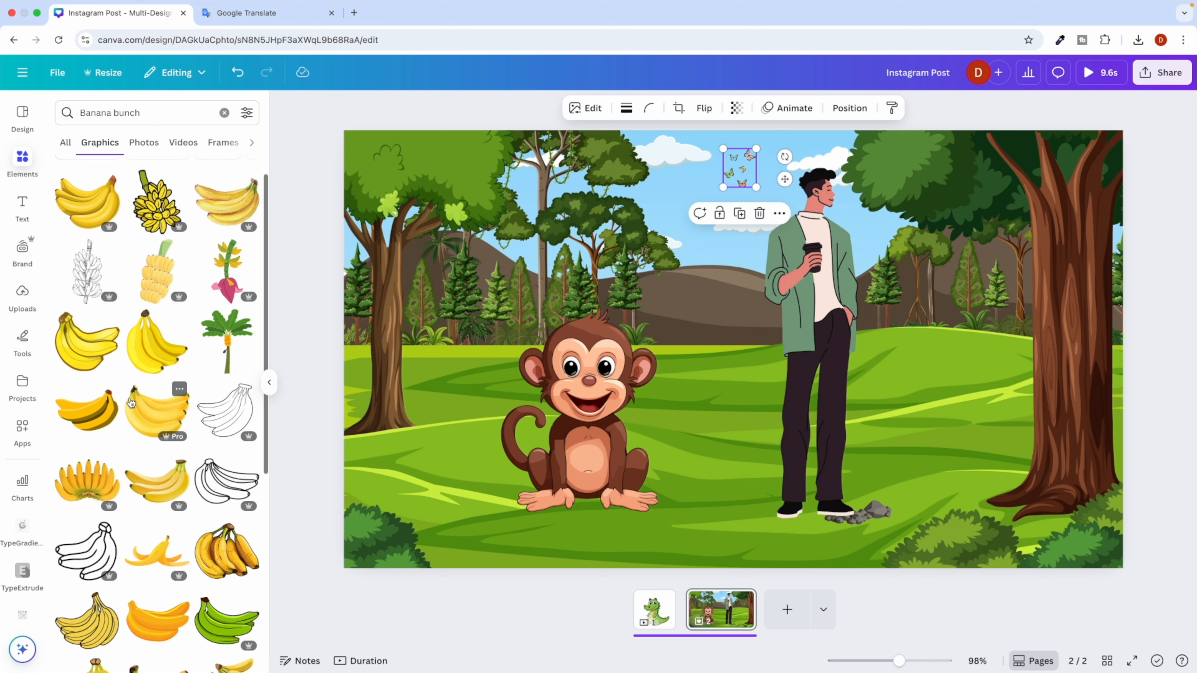
left_click(156, 202)
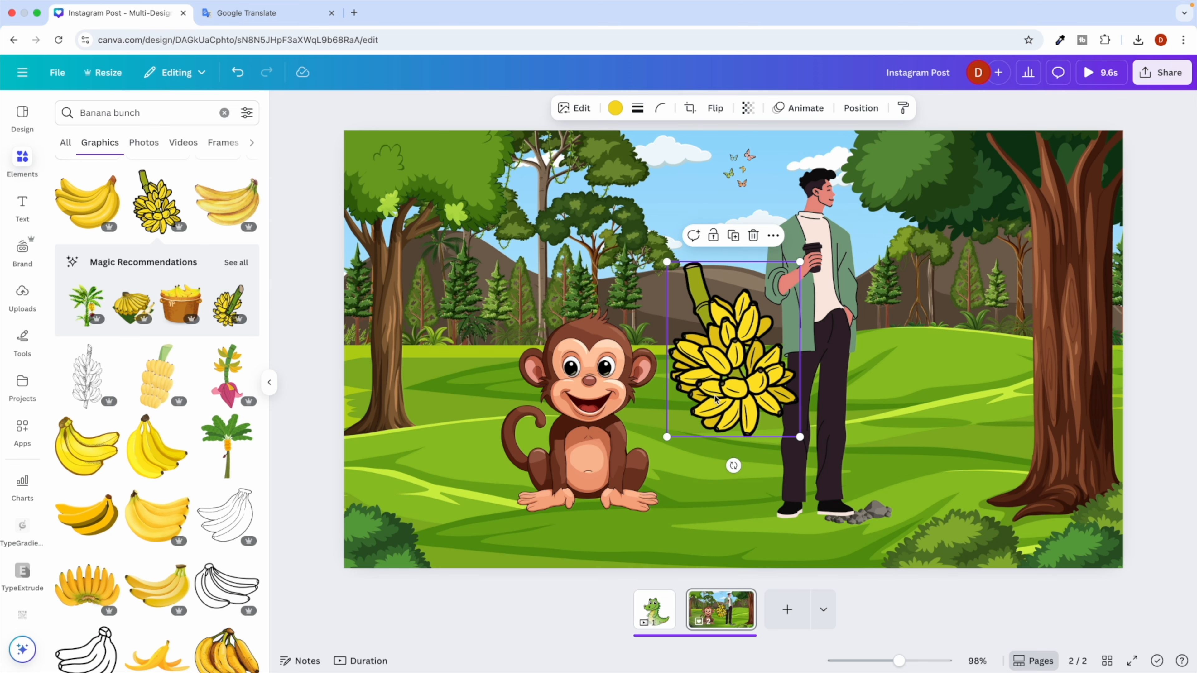
left_click_drag(739, 396, 466, 368)
left_click_drag(527, 410, 442, 437)
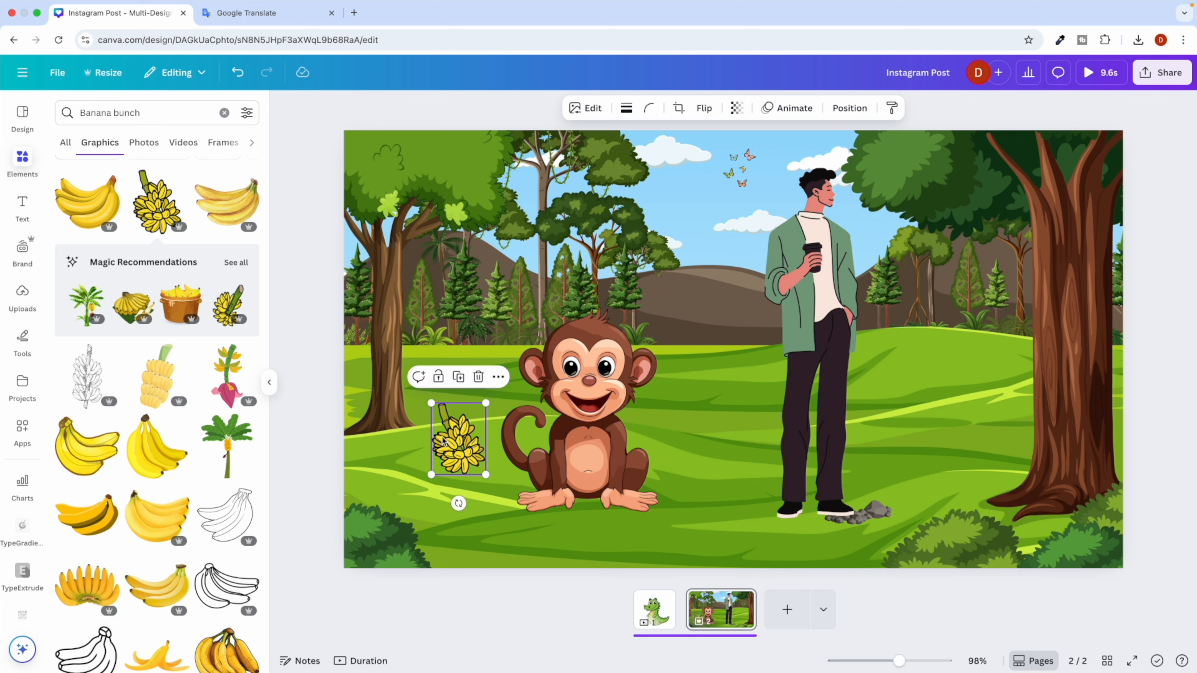
Replace it with a small bananas-on-a-leaf graphic on the grass left of the monkey.
key("Delete")
left_click(137, 308)
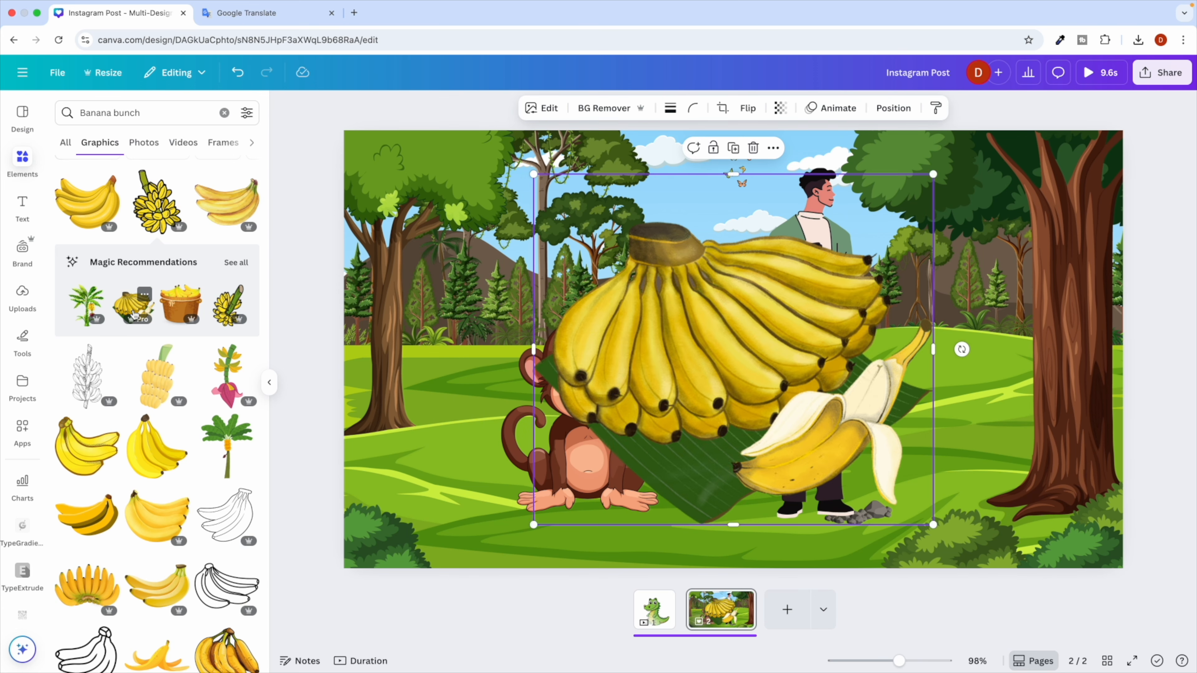
left_click_drag(934, 181, 857, 228)
left_click(925, 228)
key("super+z")
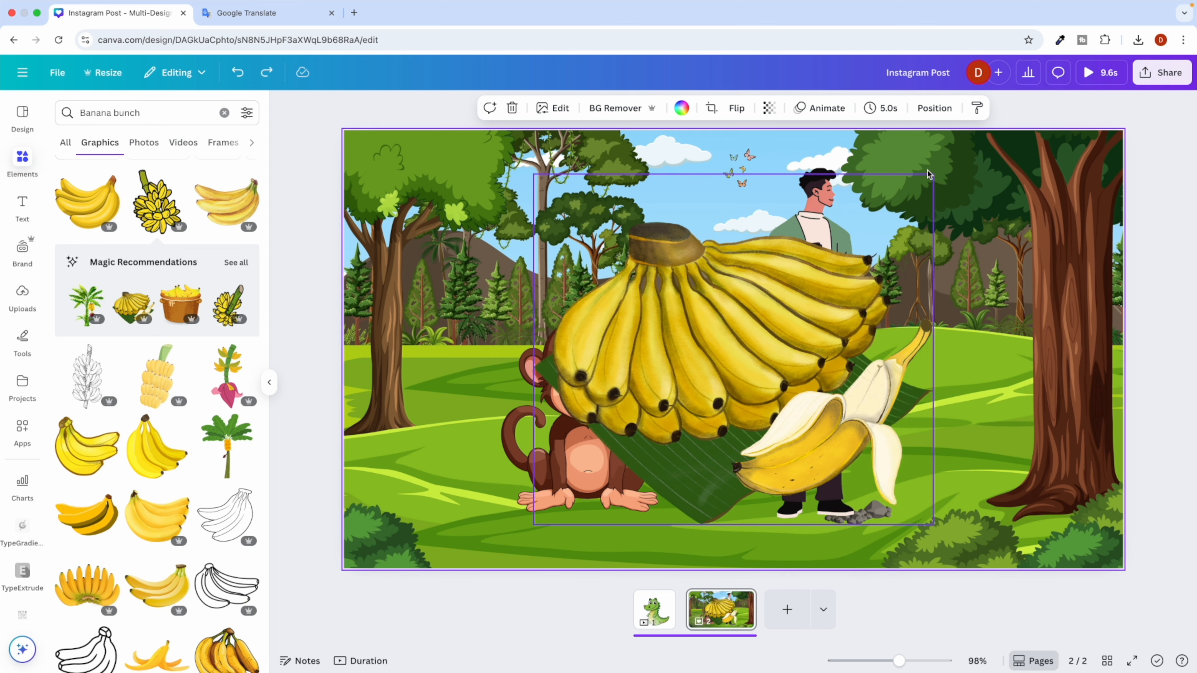
left_click(926, 185)
left_click_drag(933, 175, 621, 447)
left_click_drag(560, 485, 448, 487)
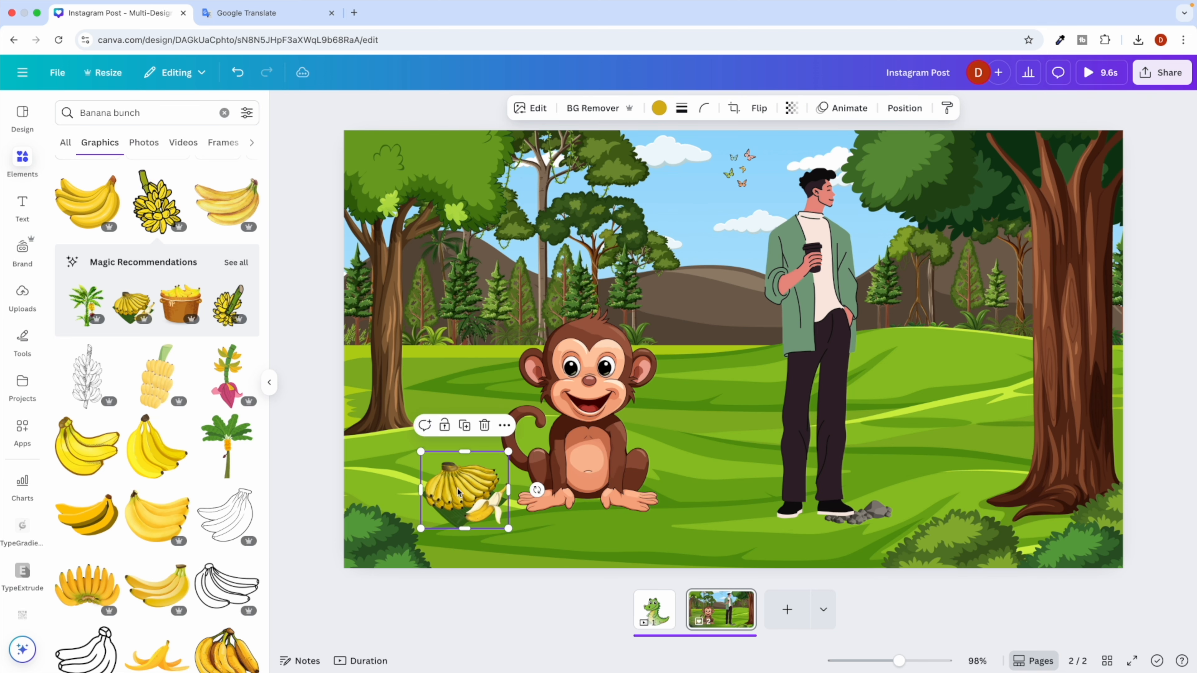
key("ctrl+Right")
Select the words 'Cartoon clouds' in ChatGPT's suggestions.
scroll(423, 438, "down", 1)
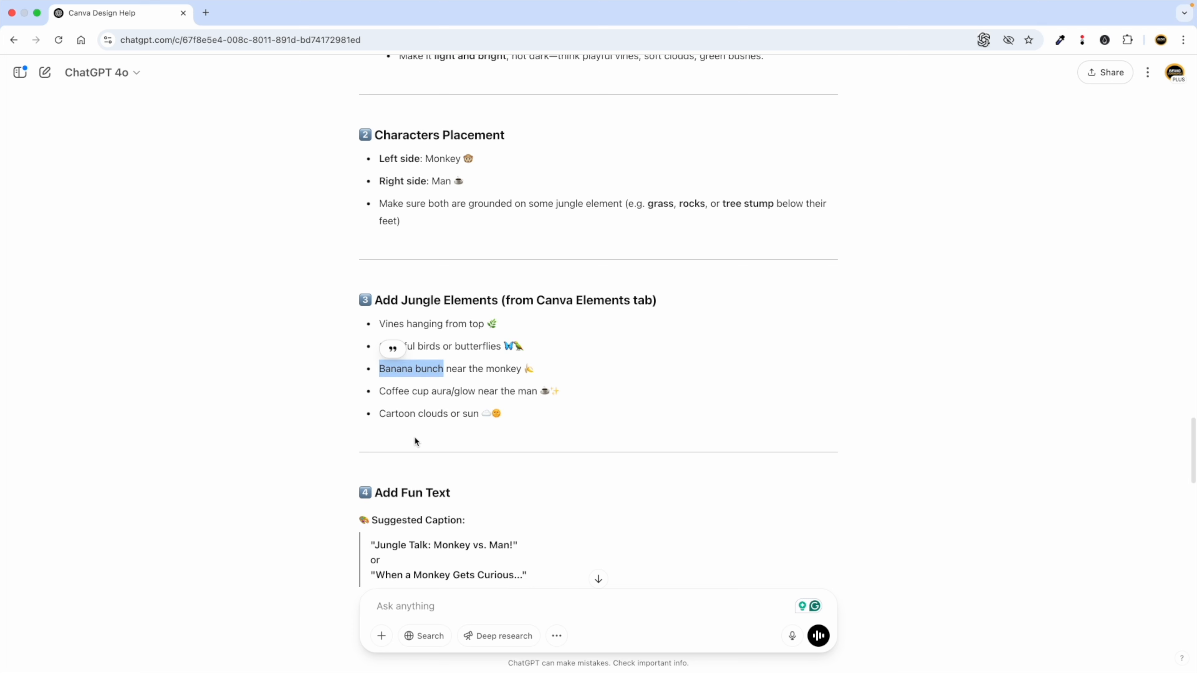
left_click(421, 389)
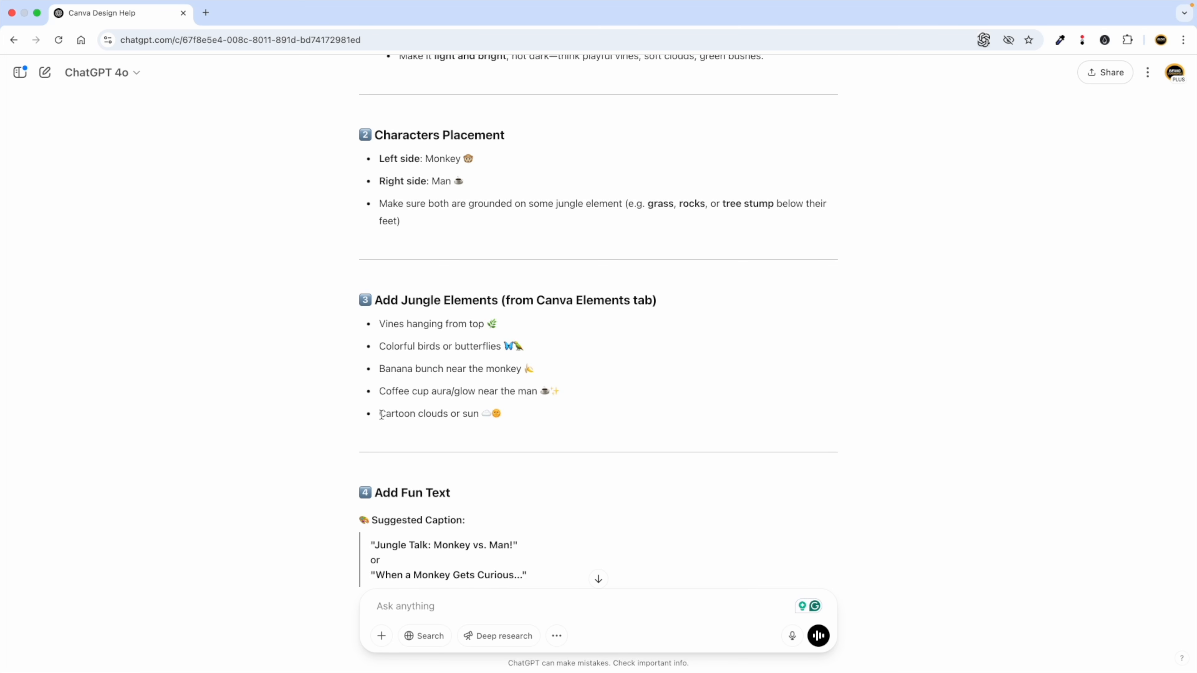
double_click(466, 414)
left_click(382, 415)
left_click_drag(383, 415, 443, 413)
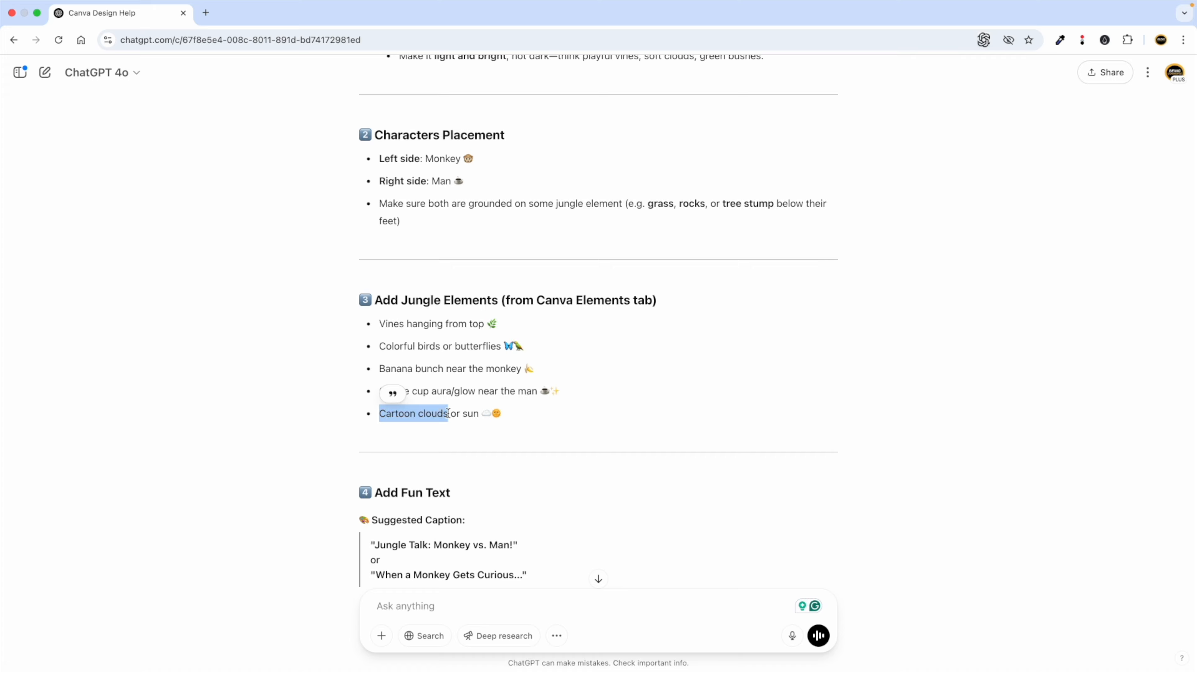
Search Canva elements for 'Cartoon clouds'.
key("ctrl+Left")
left_click(223, 114)
type("Cartoon clouds")
key("Return")
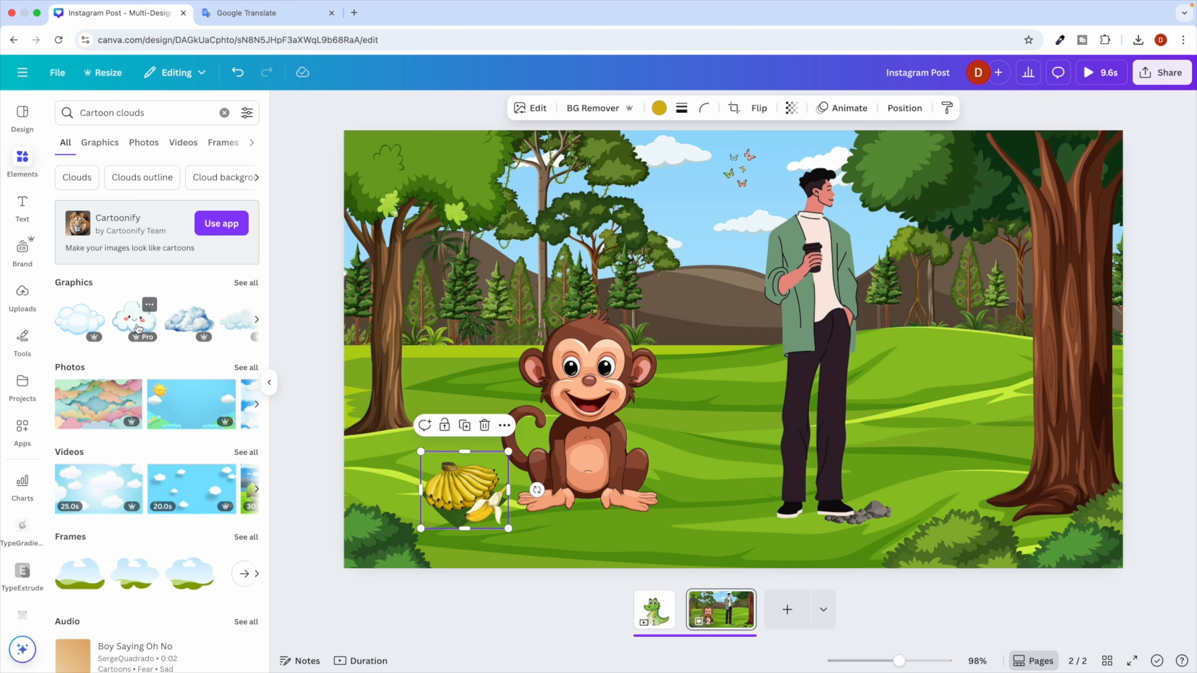
Add a grey cloud from the Photos results and shrink it into the sky.
left_click(94, 148)
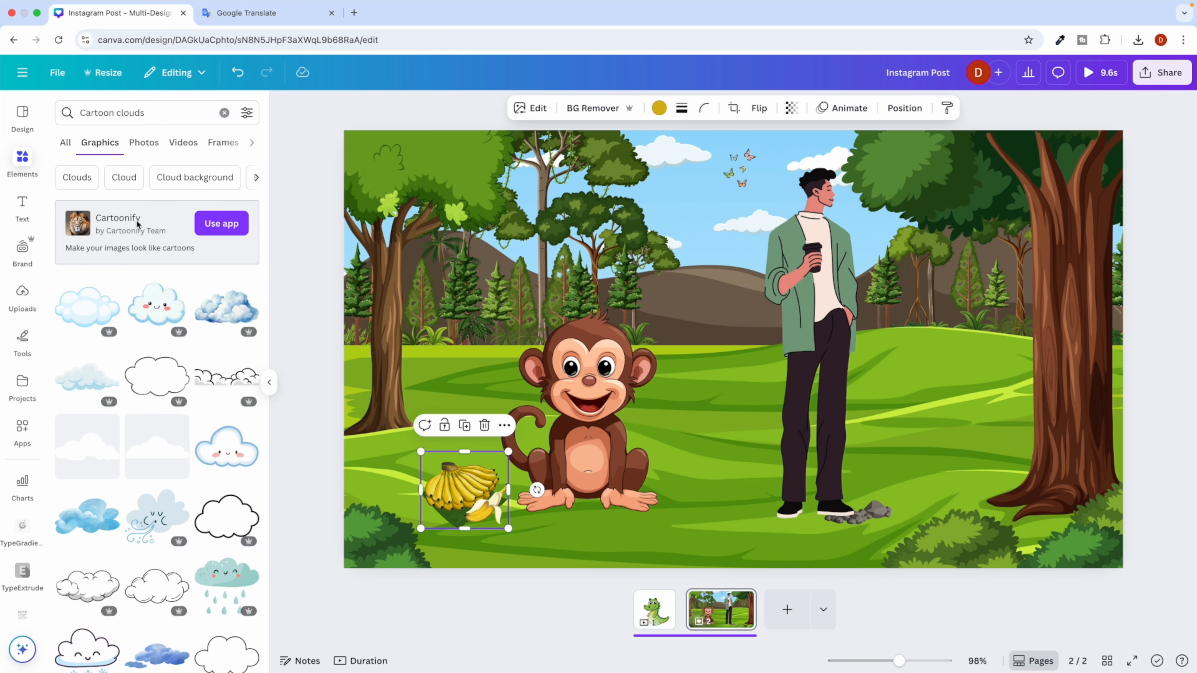
left_click(148, 149)
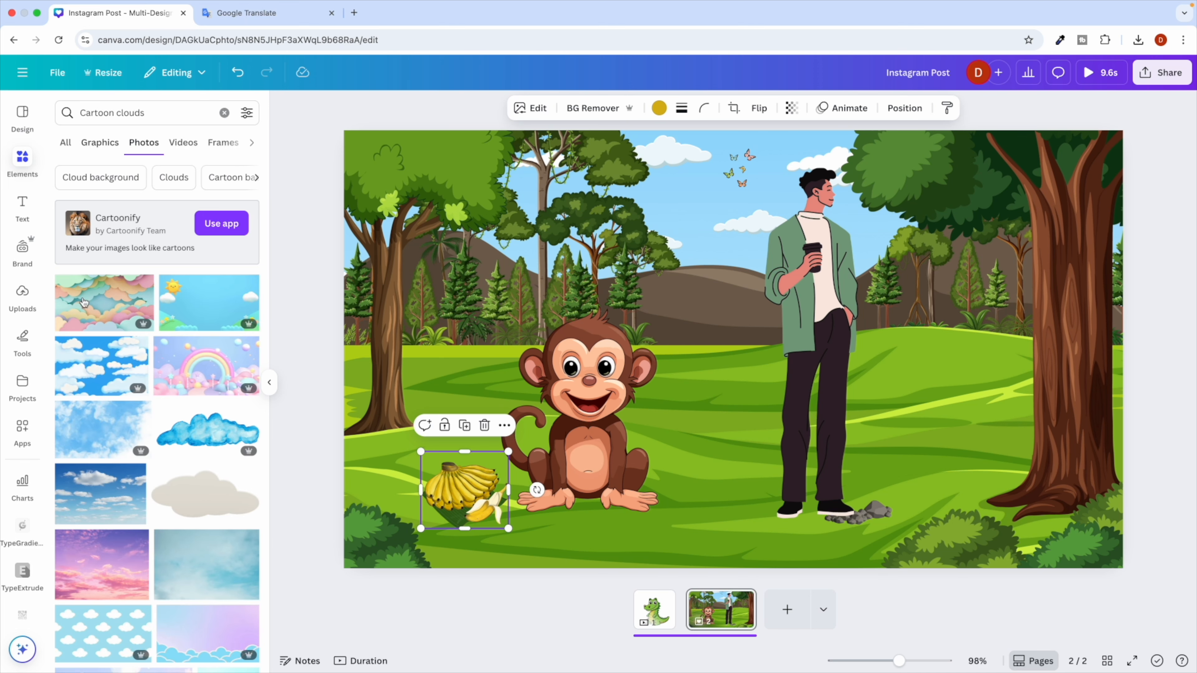
left_click(204, 495)
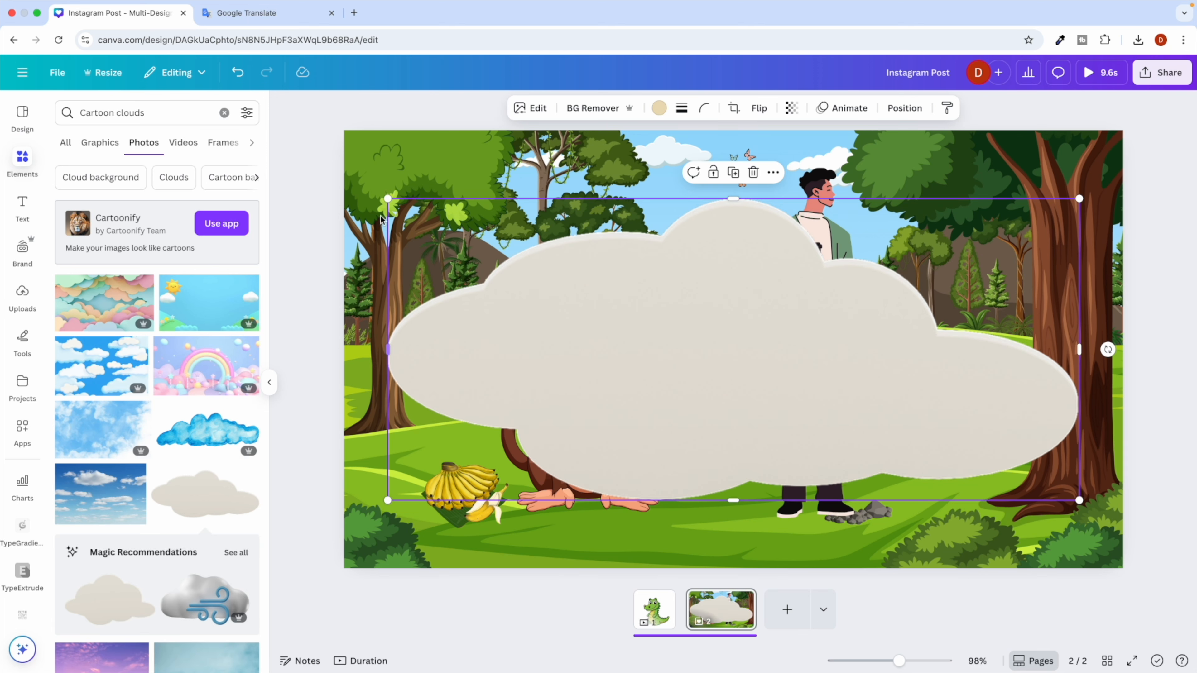
left_click_drag(387, 198, 671, 209)
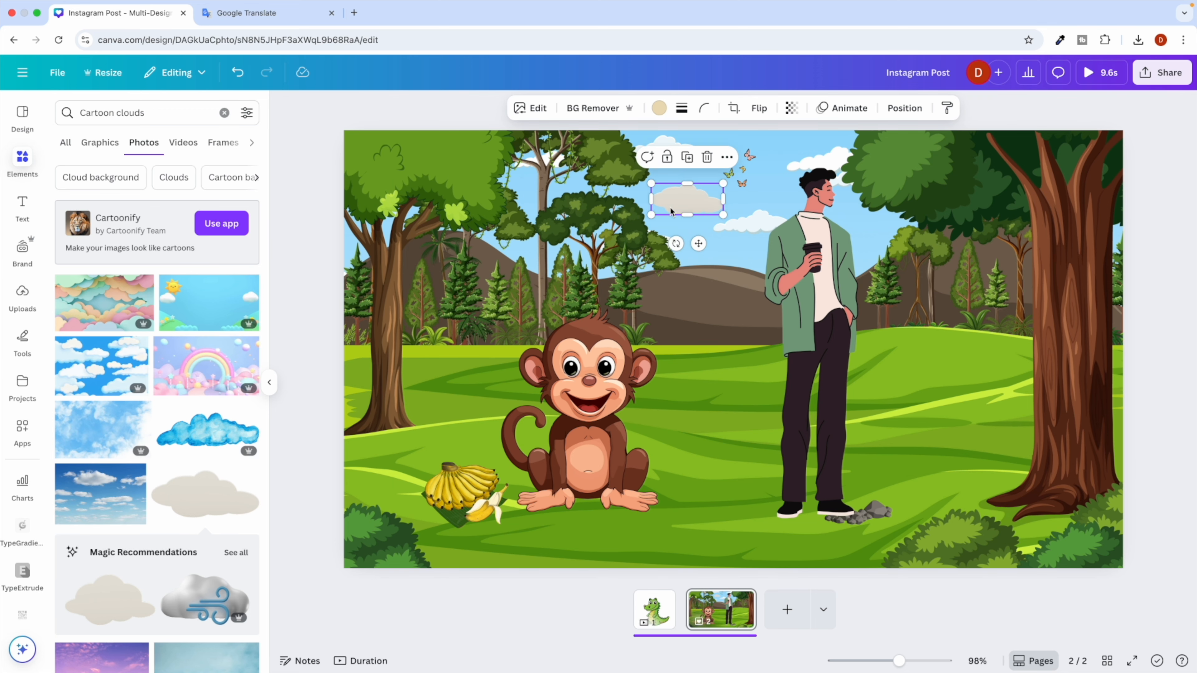
left_click(714, 310)
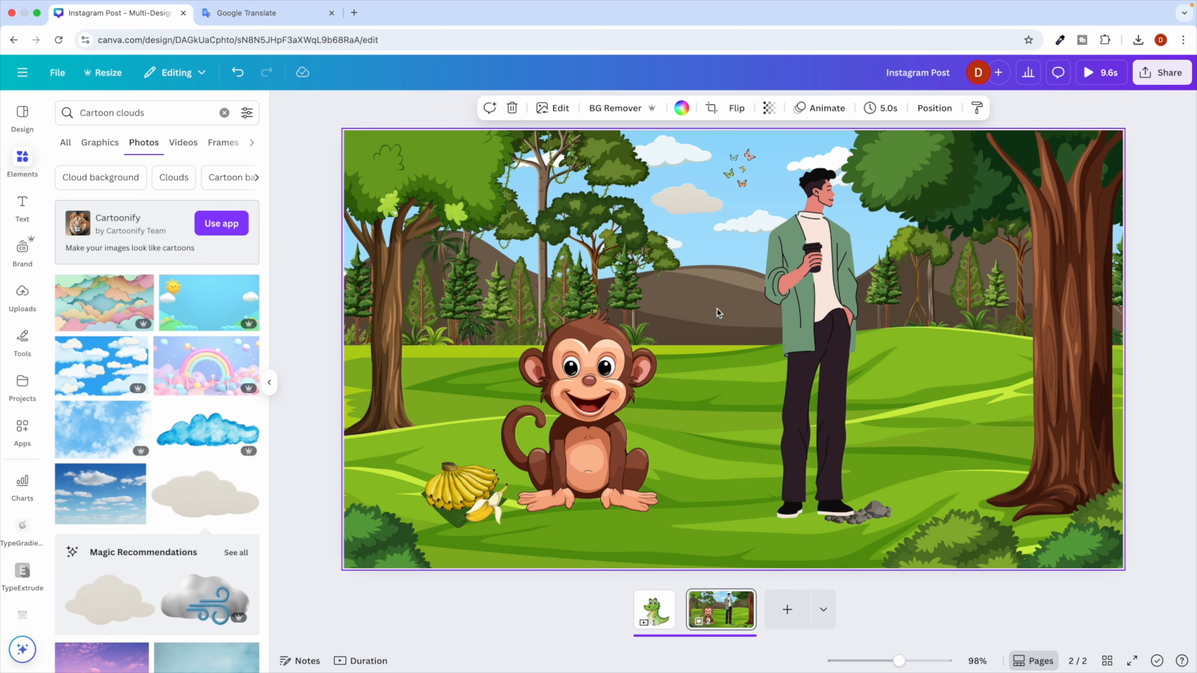
key("super+Tab")
Delete the grey cloud and search Canva elements for 'sun'.
scroll(498, 477, "down", 5)
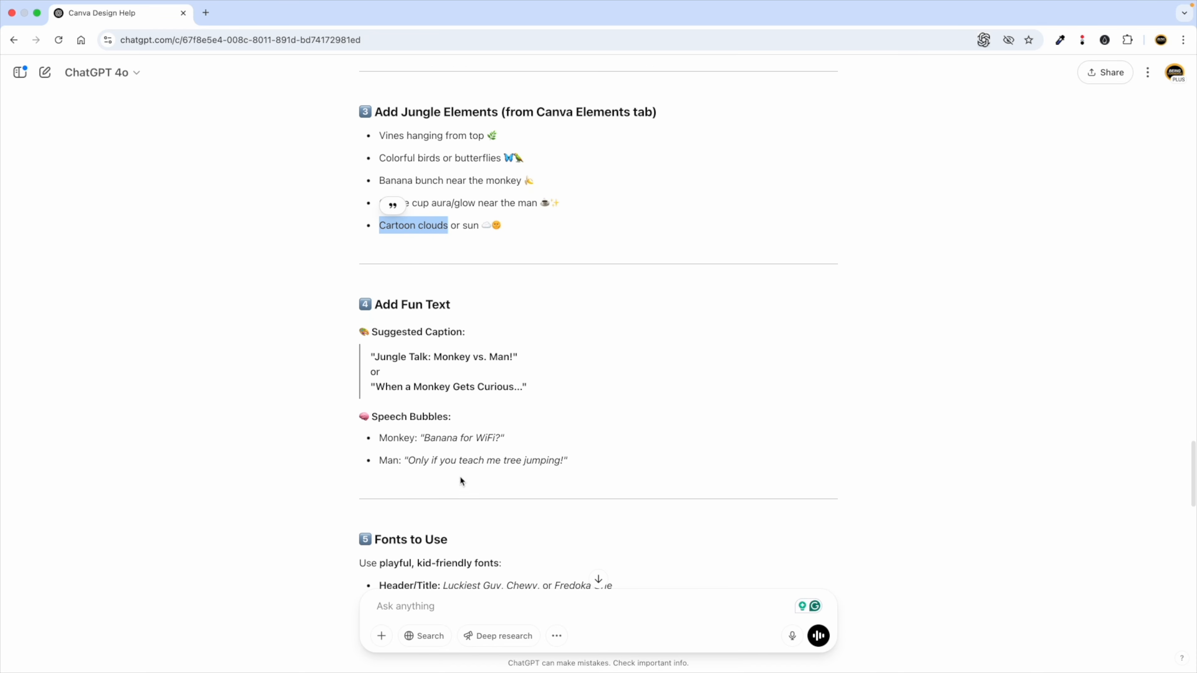
double_click(469, 198)
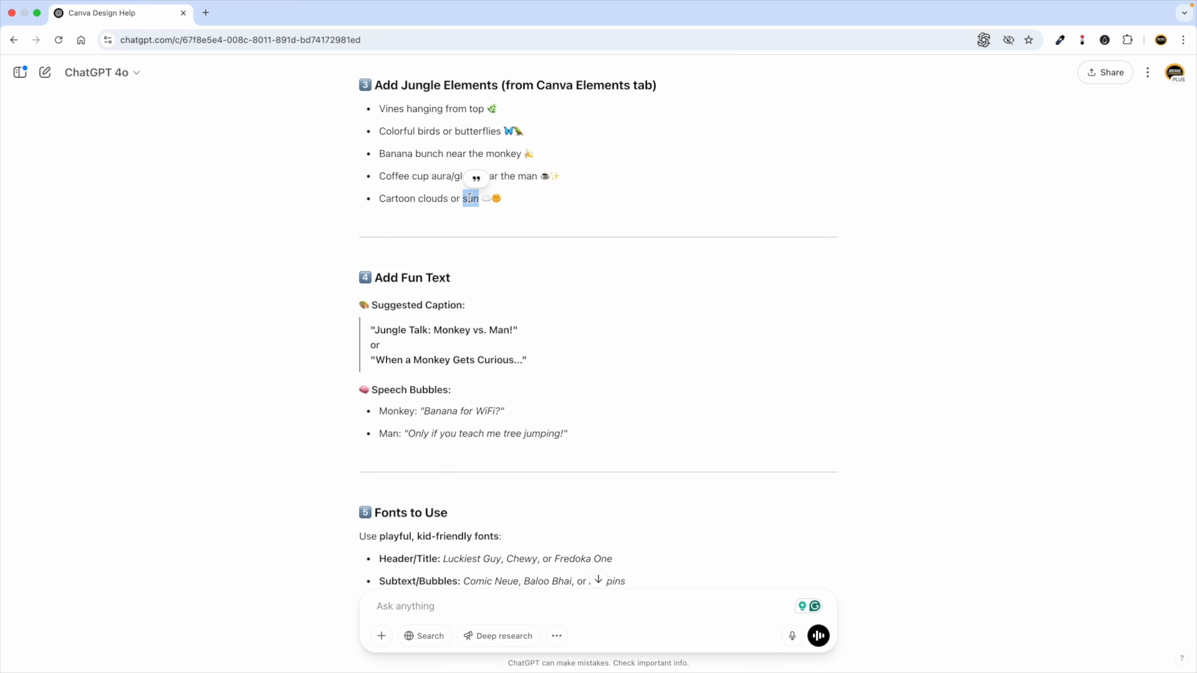
key("ctrl+Left")
left_click(685, 205)
key("Delete")
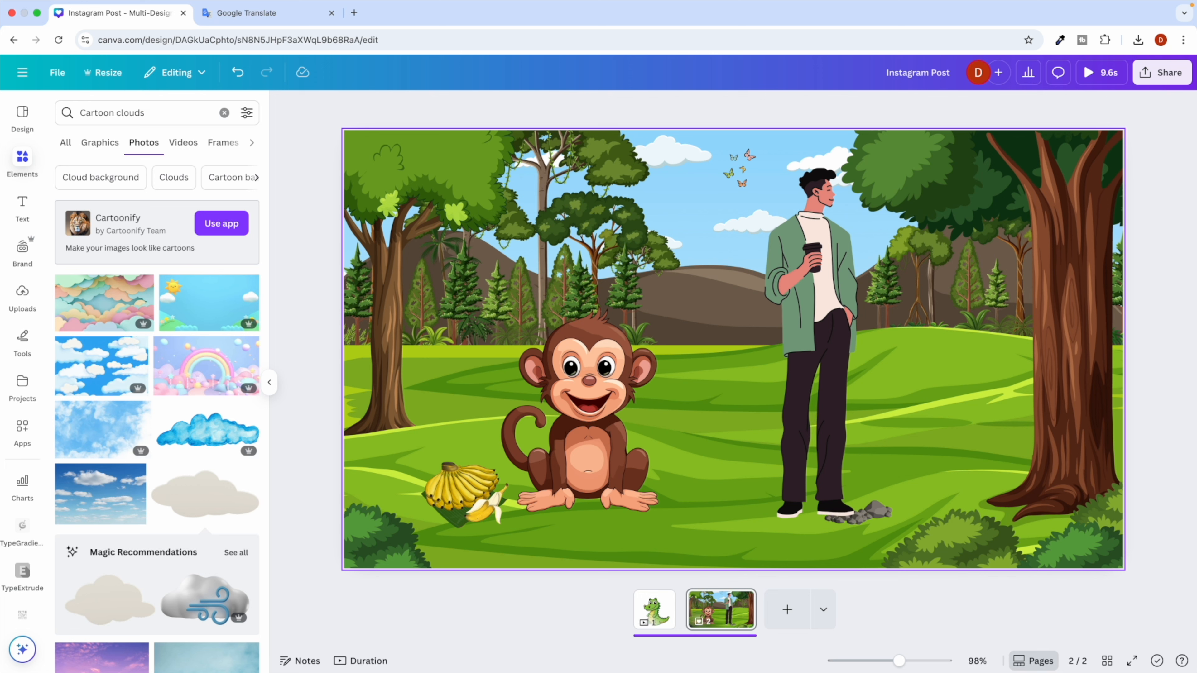
triple_click(140, 114)
type("sun")
key("Return")
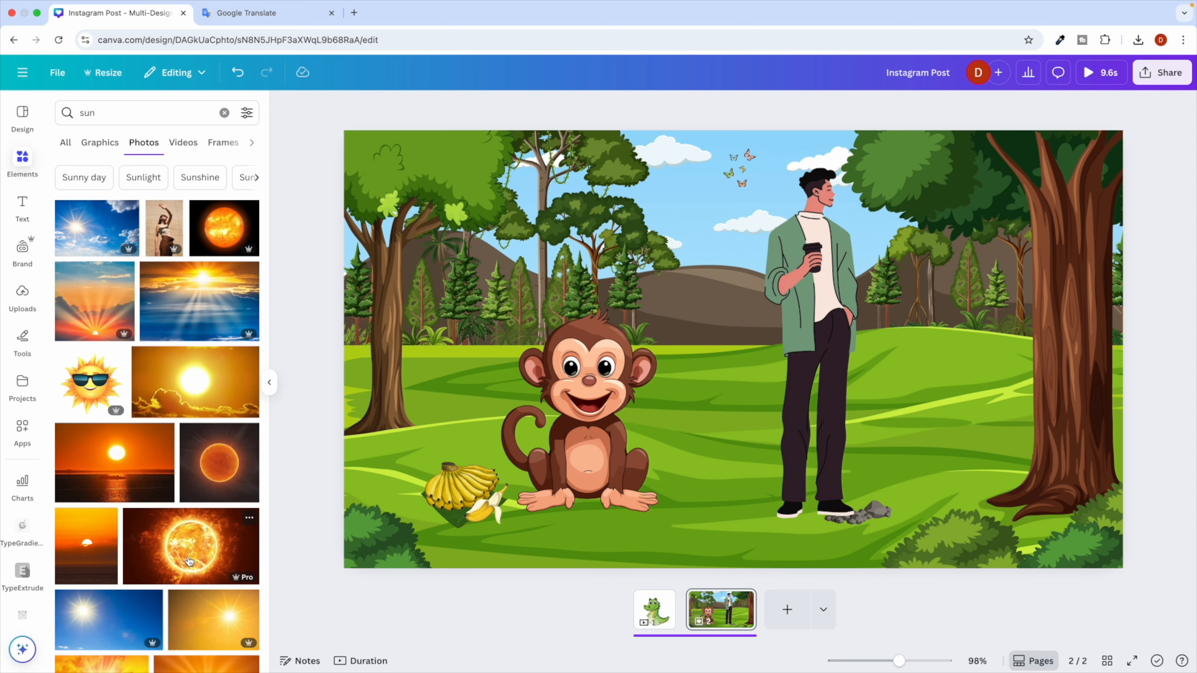
Add a glowing orange sun photo, remove its background and place it small near the butterflies.
left_click(223, 229)
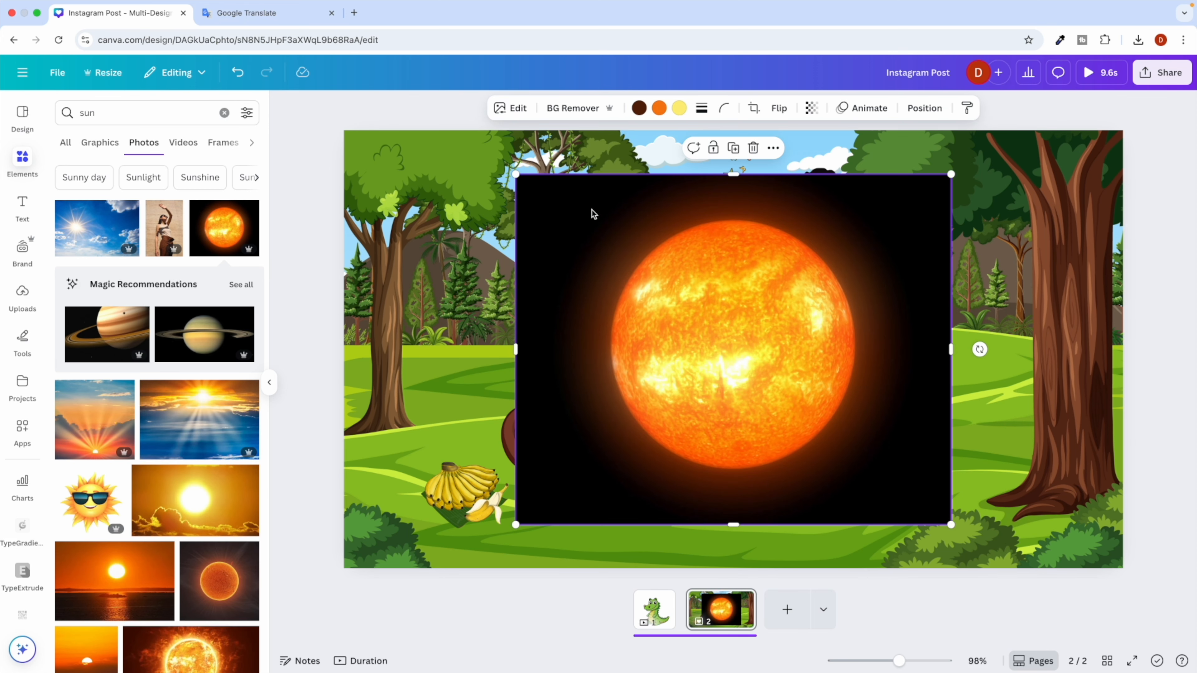
left_click(566, 110)
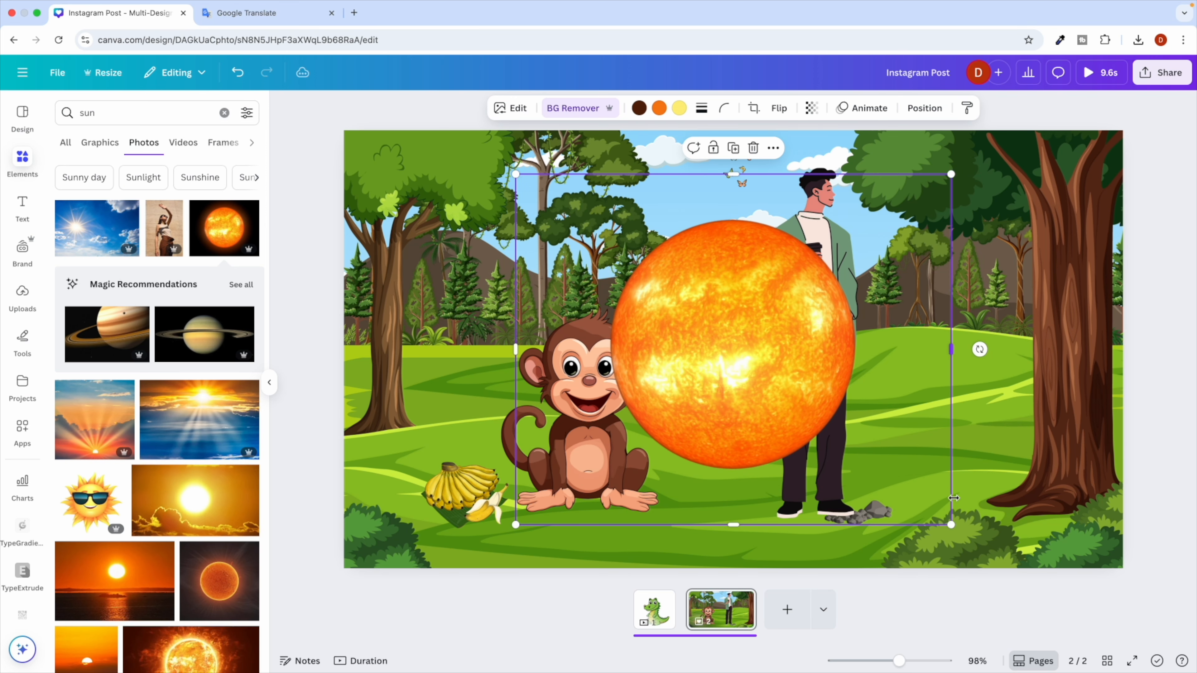
left_click_drag(952, 524, 564, 261)
left_click_drag(559, 208, 691, 206)
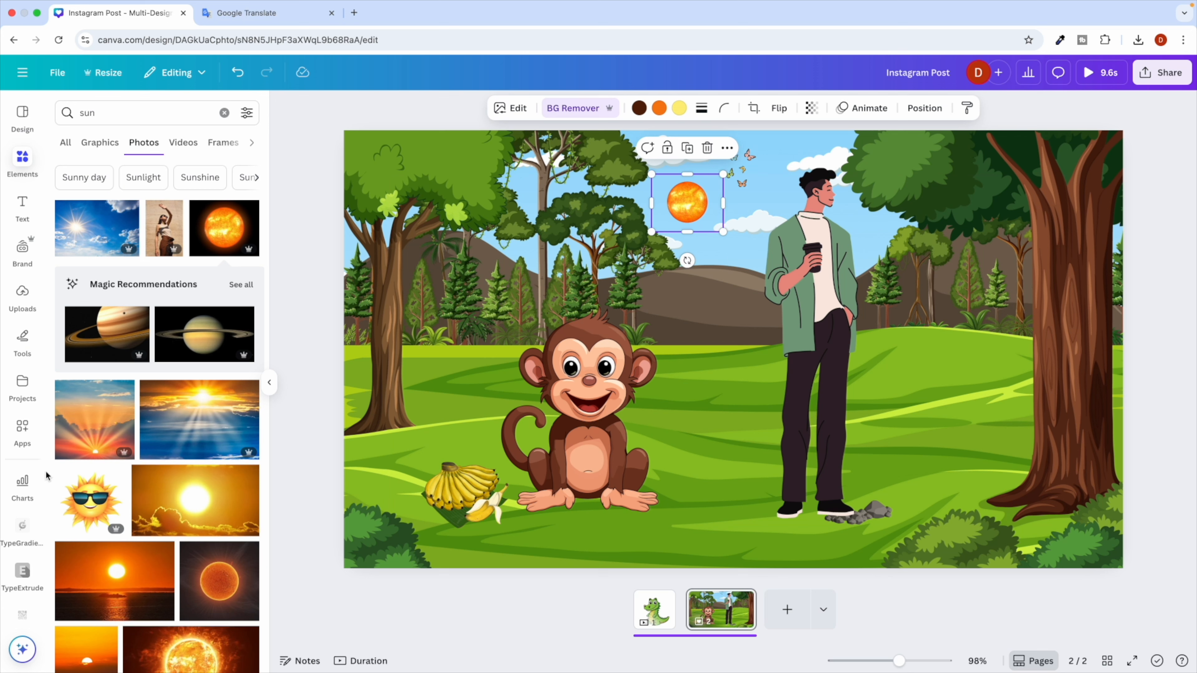
Replace the orange sun with a background-free sunglasses sun in the sky.
left_click(113, 472)
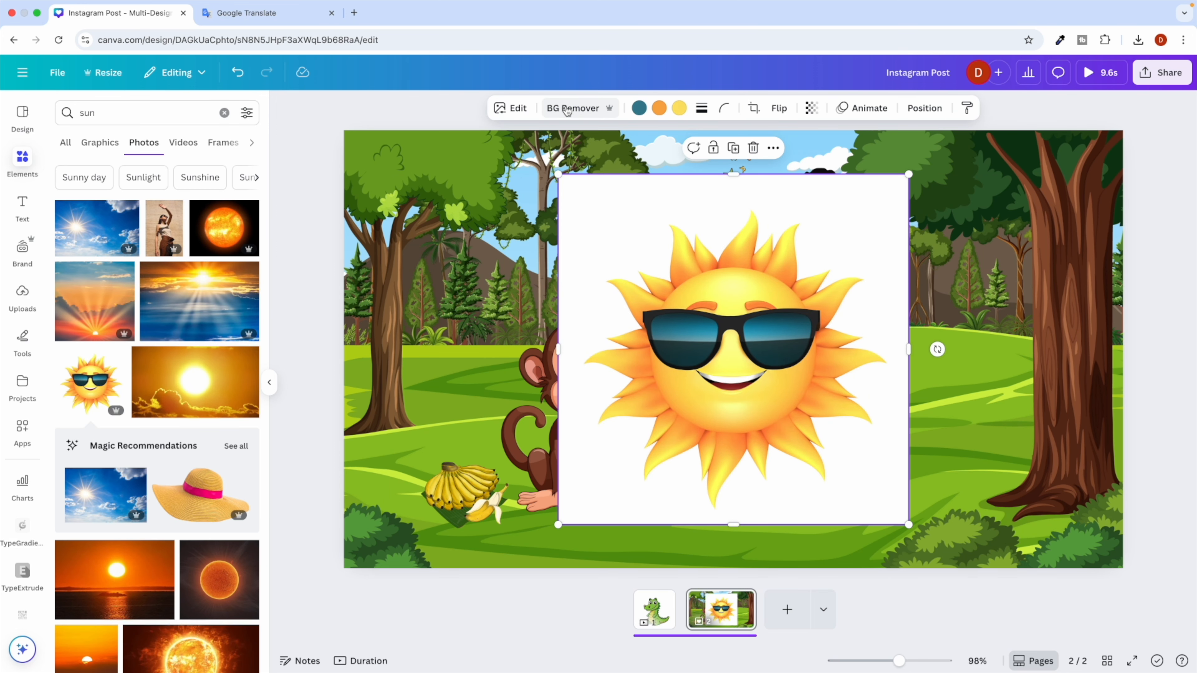
left_click(573, 108)
left_click_drag(561, 179, 739, 356)
left_click(697, 217)
key("Delete")
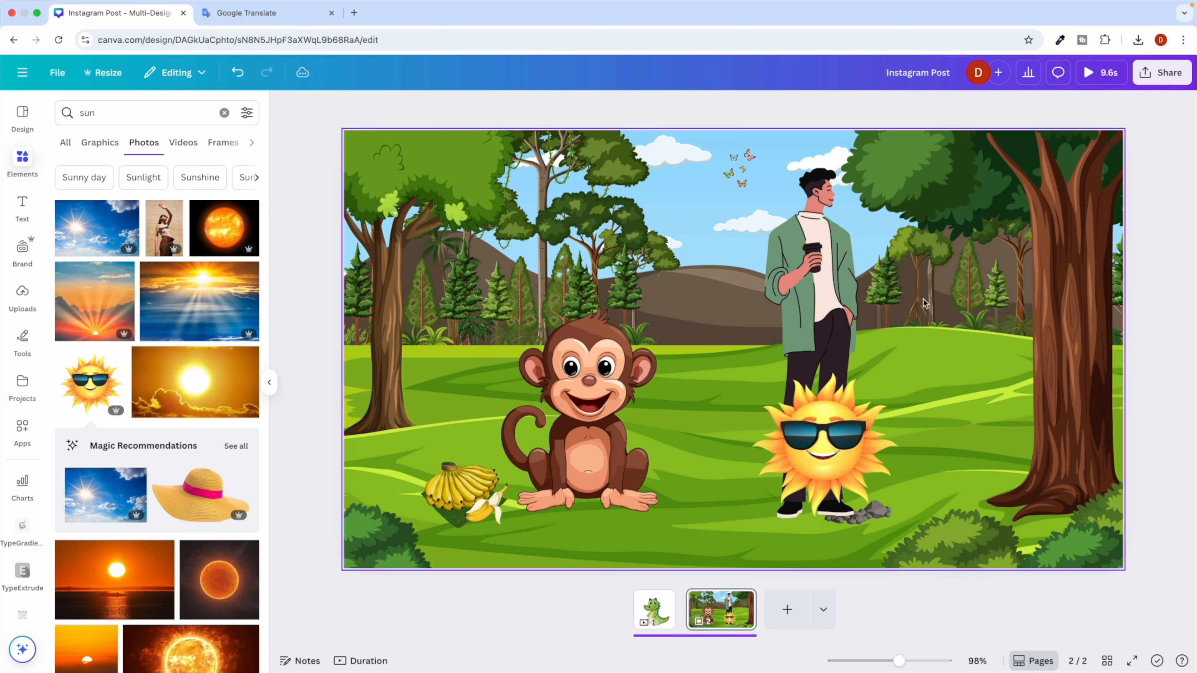
left_click_drag(815, 488, 661, 236)
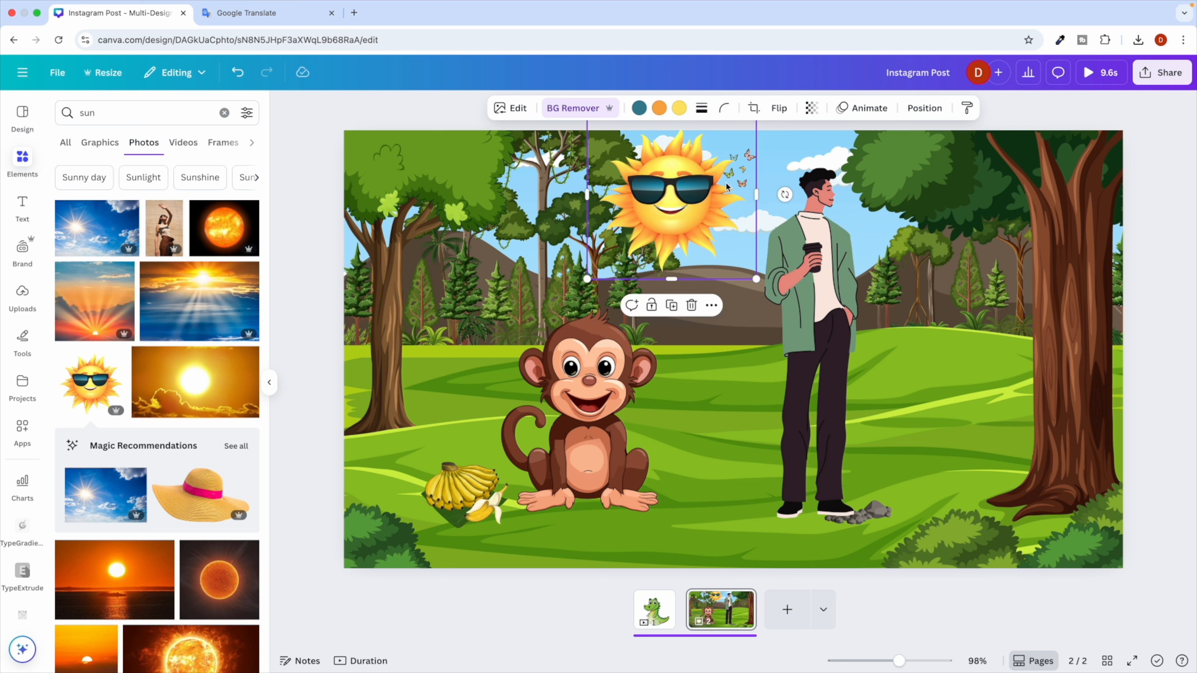
left_click_drag(693, 178, 652, 178)
Move the butterflies beside the right-hand tree and size the sun to 159×159 left of the man's head.
left_click_drag(742, 171, 992, 360)
left_click_drag(635, 247, 711, 247)
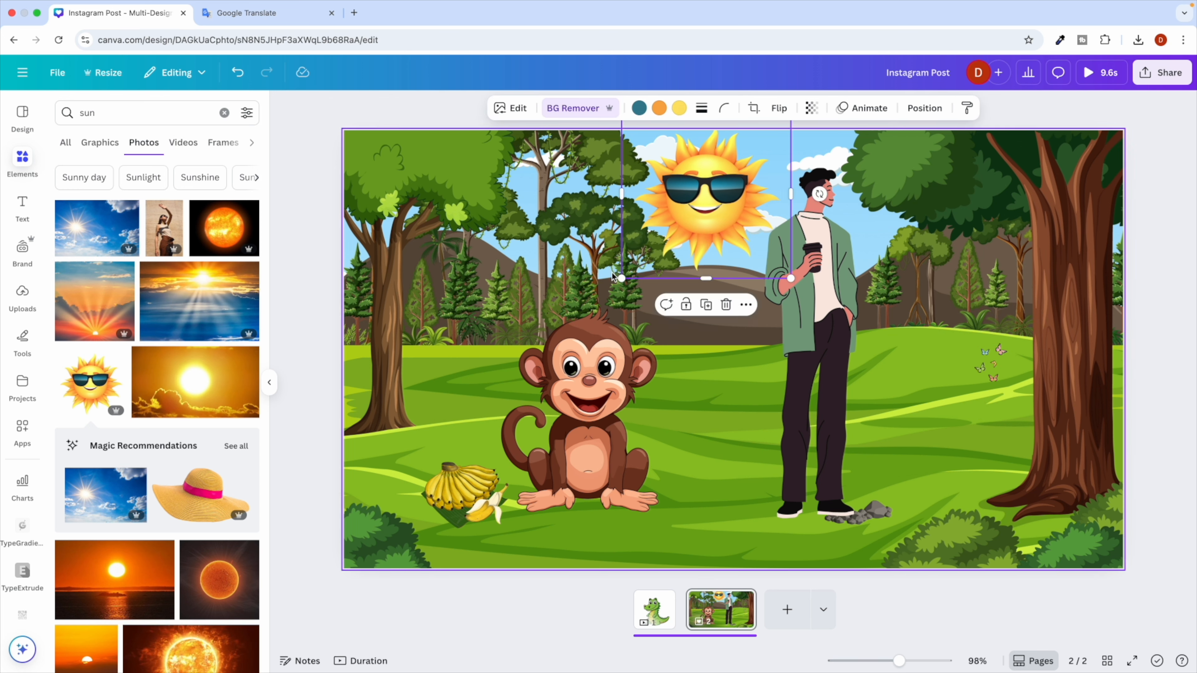
left_click_drag(622, 278, 707, 194)
left_click_drag(760, 154, 735, 181)
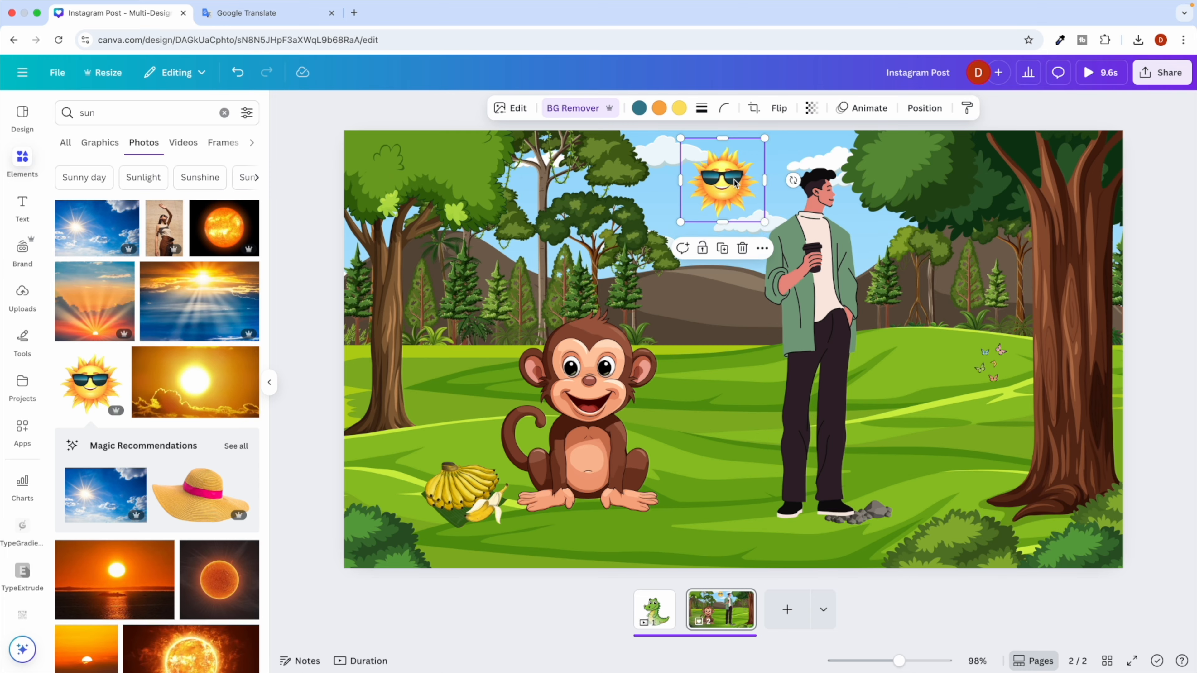
key("ctrl+Right")
Look over the Add Fun Text heading and its suggested captions in ChatGPT.
scroll(390, 455, "down", 1)
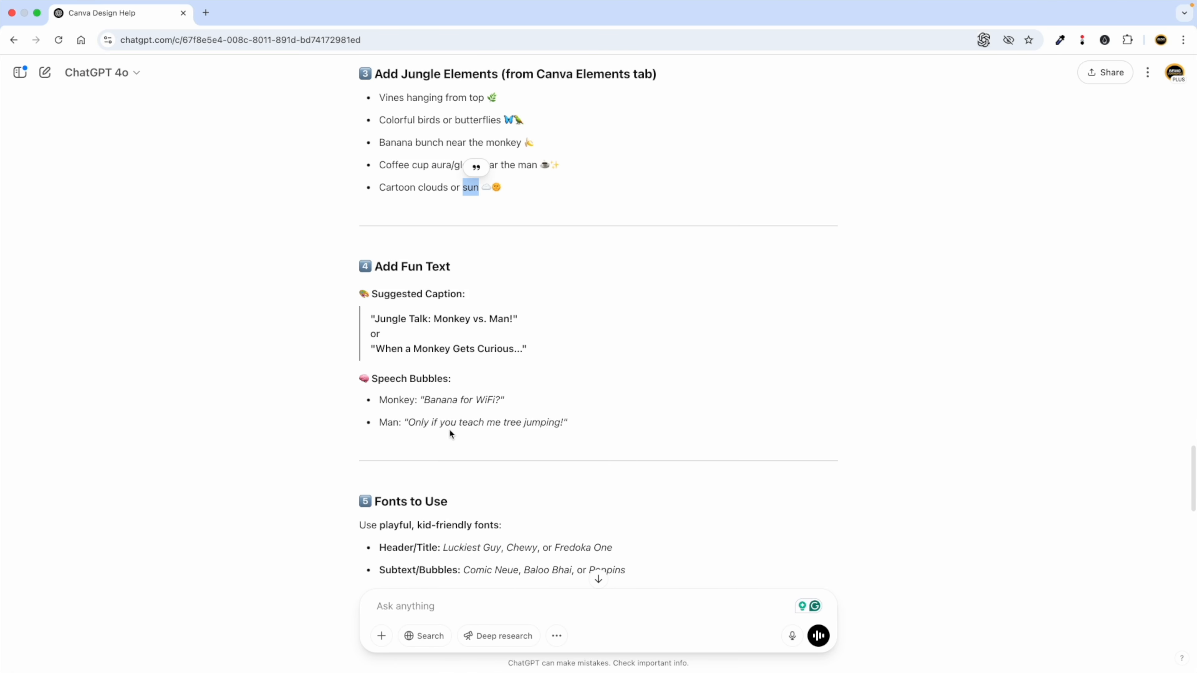
triple_click(399, 267)
left_click(407, 319)
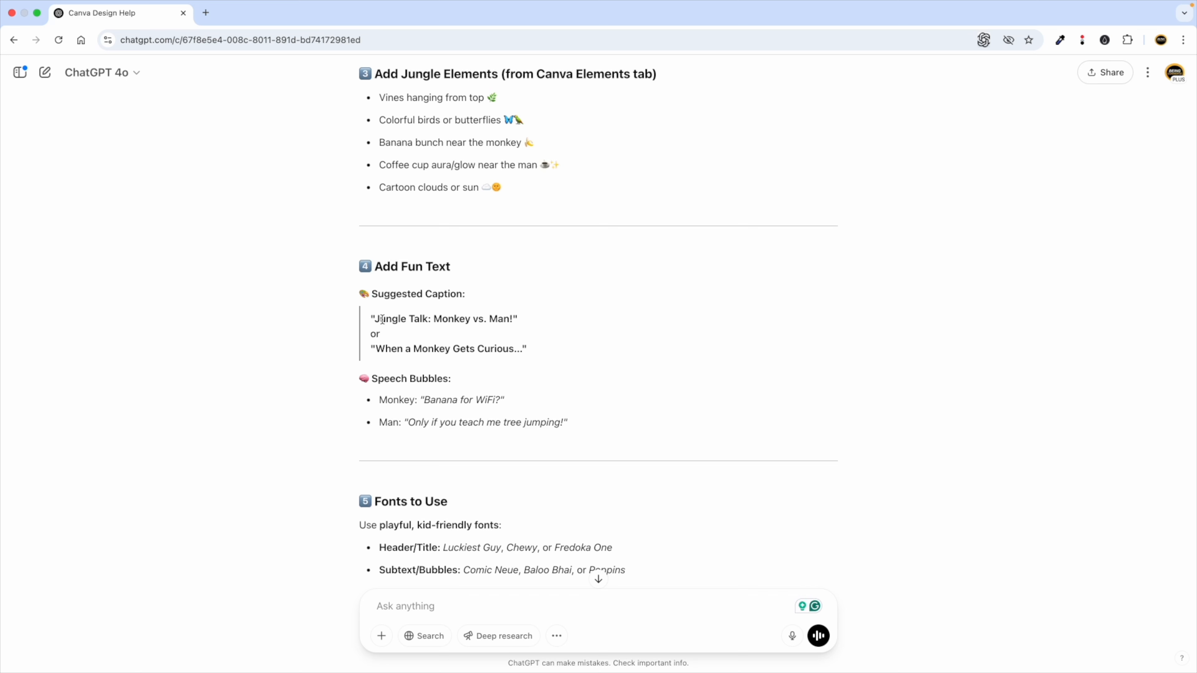
left_click_drag(381, 319, 484, 319)
left_click_drag(383, 350, 515, 349)
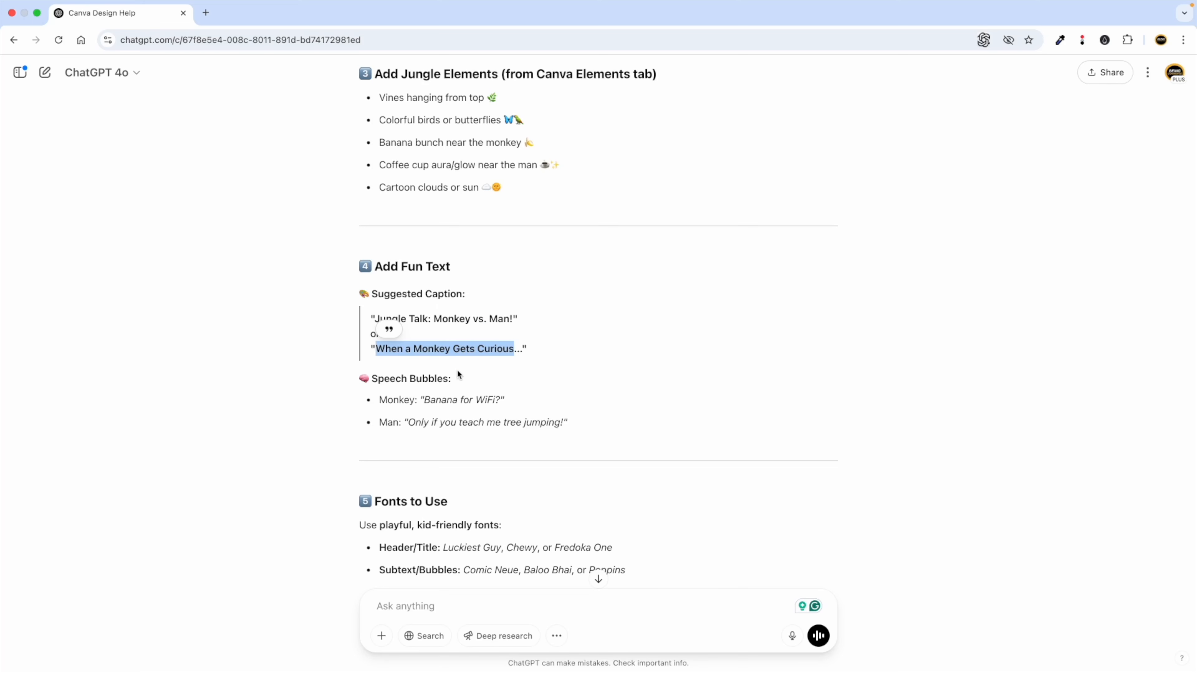
left_click(440, 371)
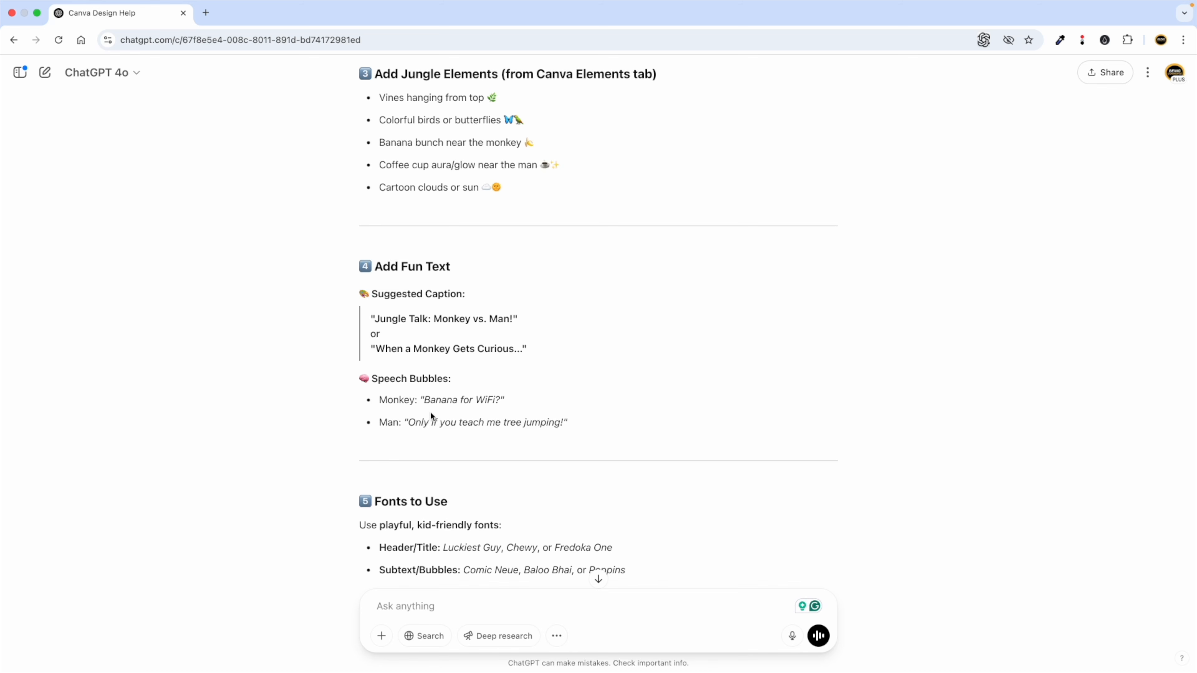
Highlight the theme title 'Monkey Meets the Man in the Jungle'.
scroll(454, 330, "up", 15)
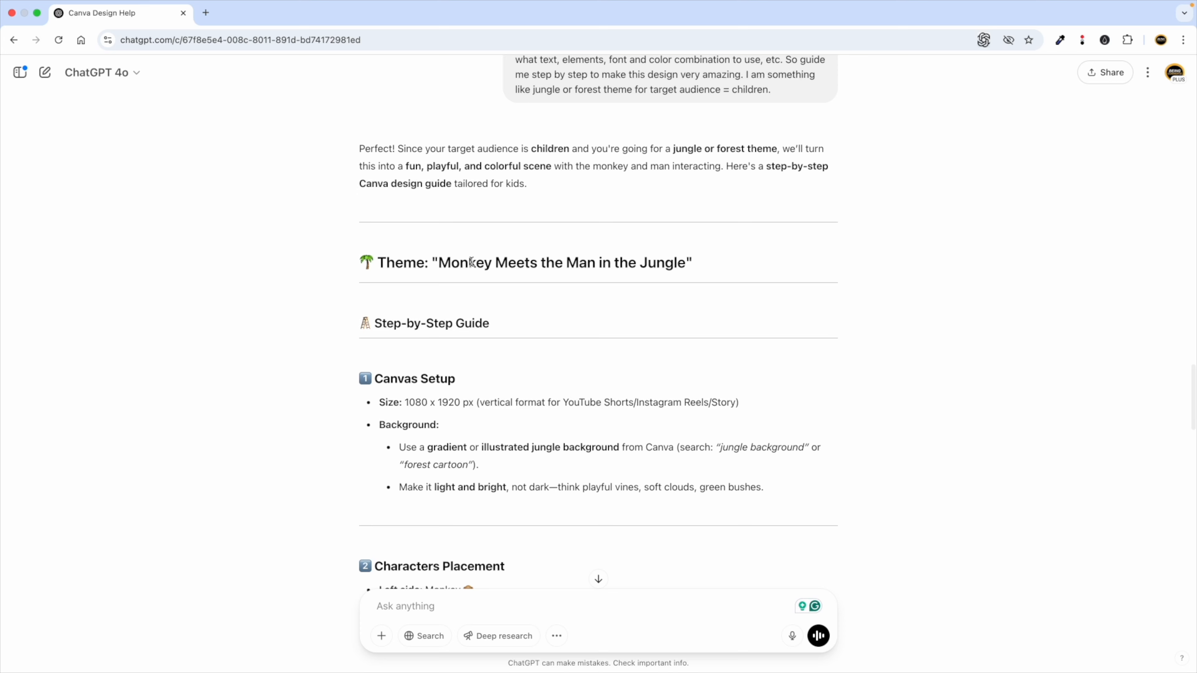
left_click_drag(440, 262, 687, 261)
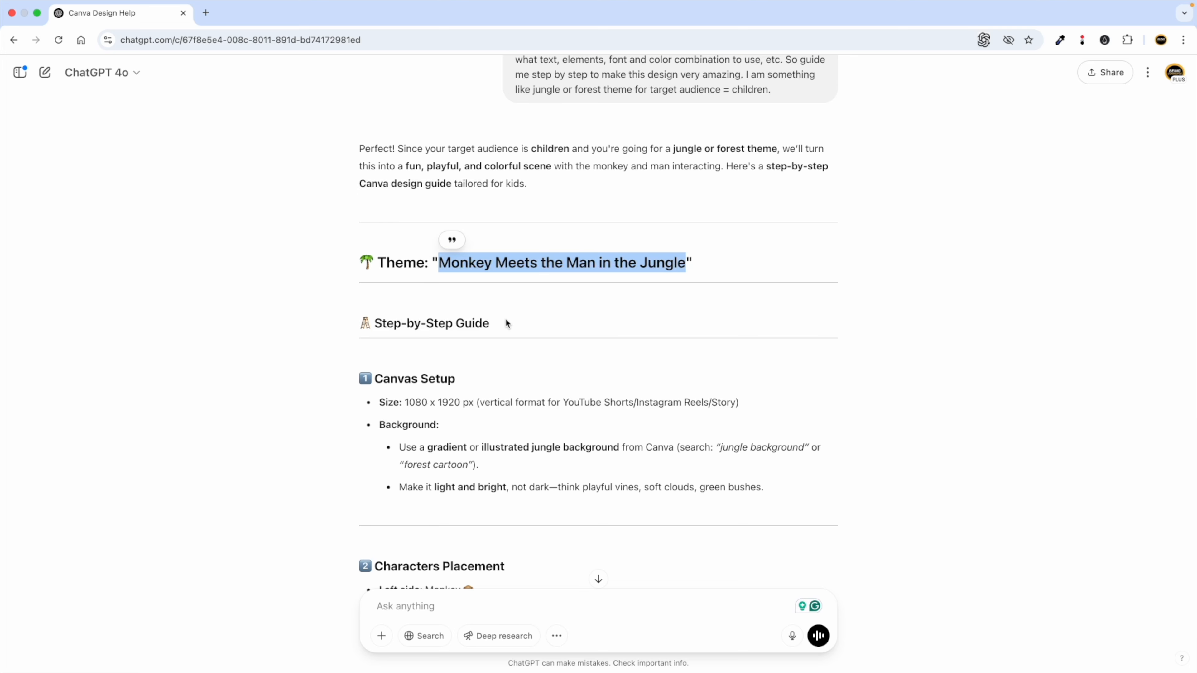
key("ctrl+Left")
Add a heading text box and resize it to fit on one line.
left_click(23, 204)
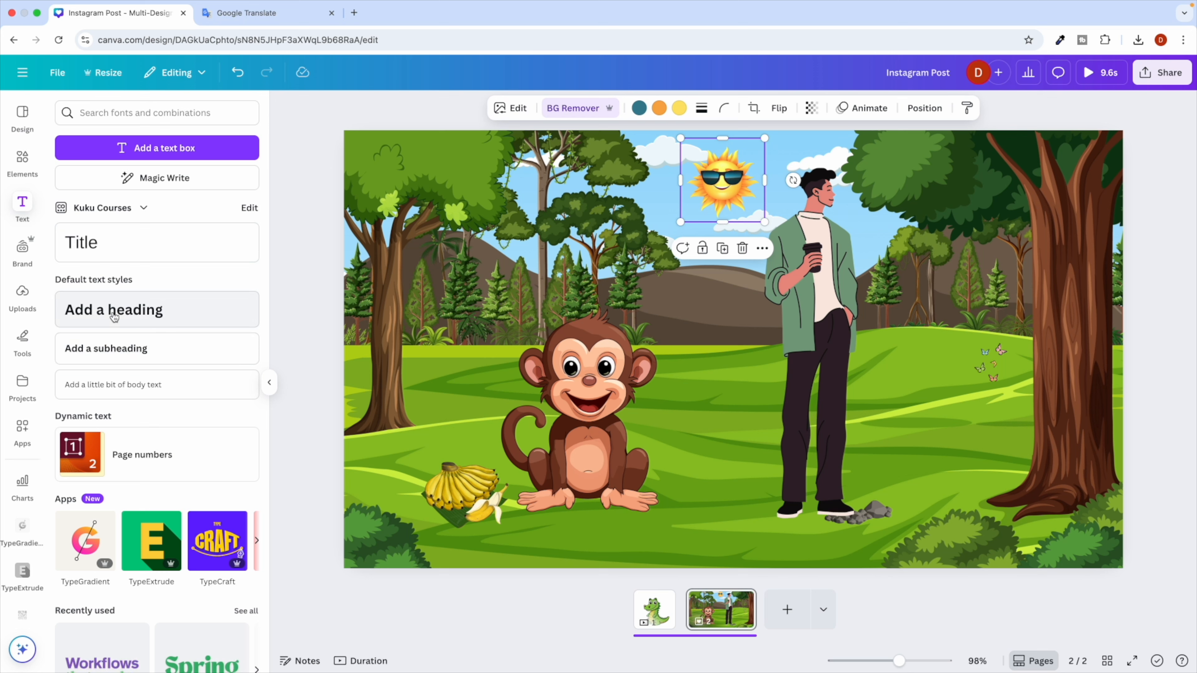
left_click(114, 310)
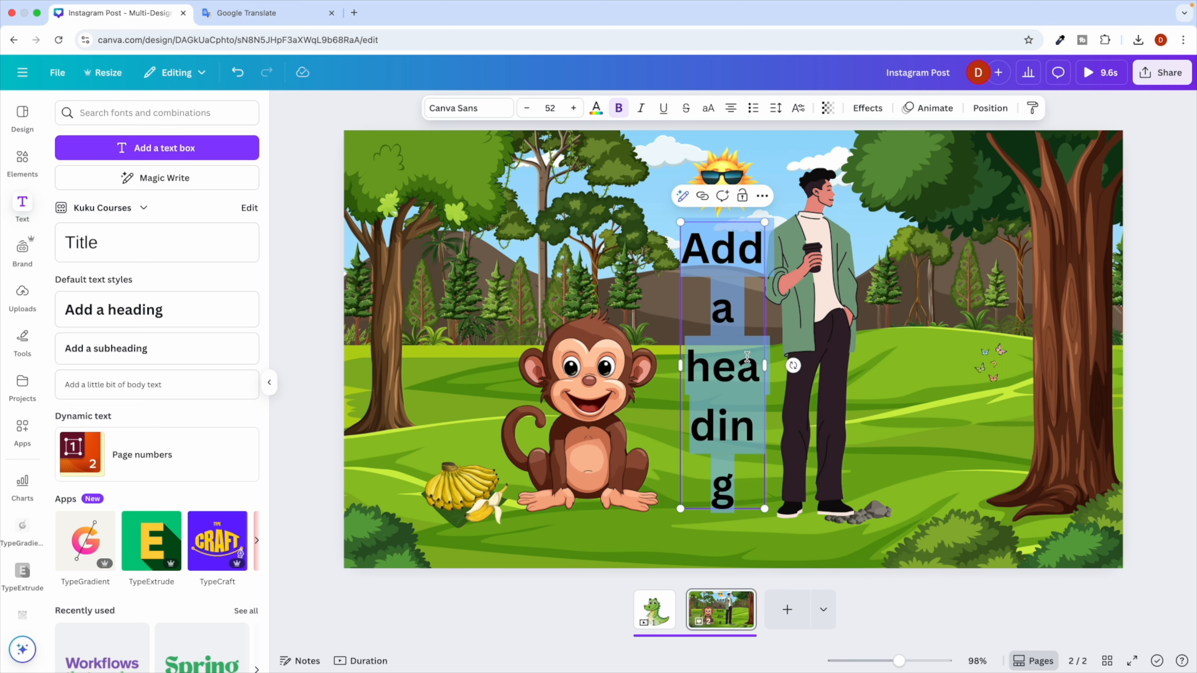
left_click_drag(768, 367, 1071, 367)
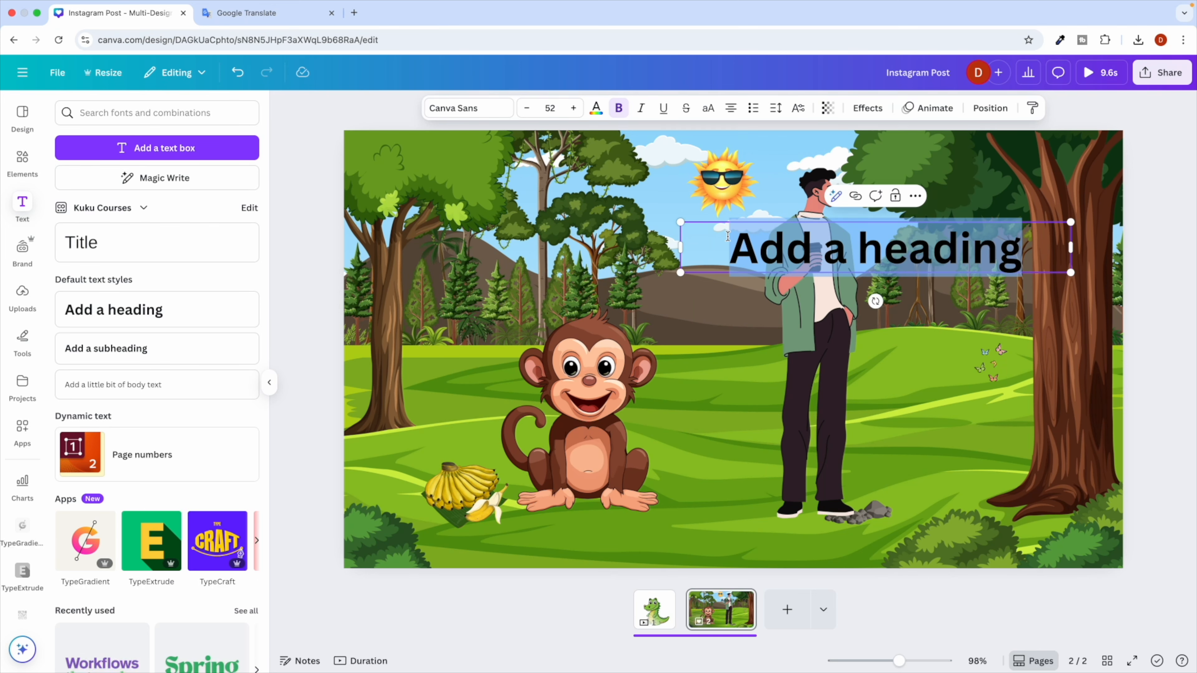
left_click_drag(681, 222, 403, 347)
left_click(940, 315)
Copy the title 'Monkey Meets the Man in the Jungle' again from ChatGPT.
key("ctrl+Right")
left_click(490, 343)
scroll(488, 376, "down", 1)
scroll(488, 379, "down", 1)
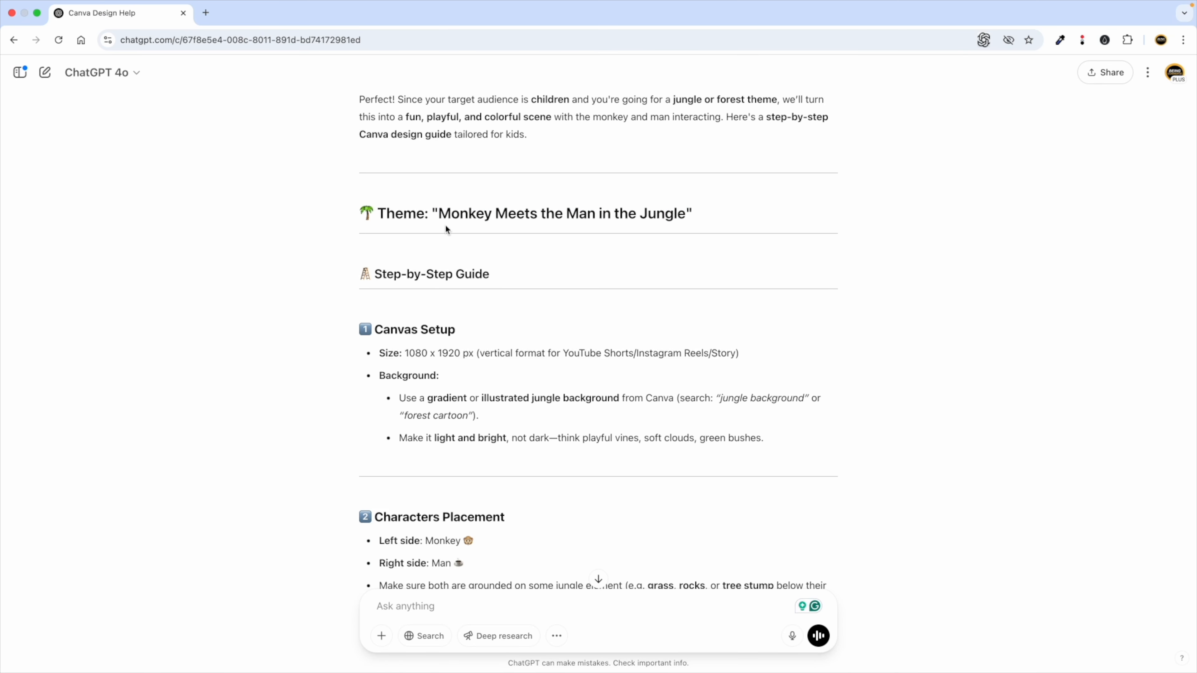
left_click_drag(438, 215, 686, 206)
key("super+c")
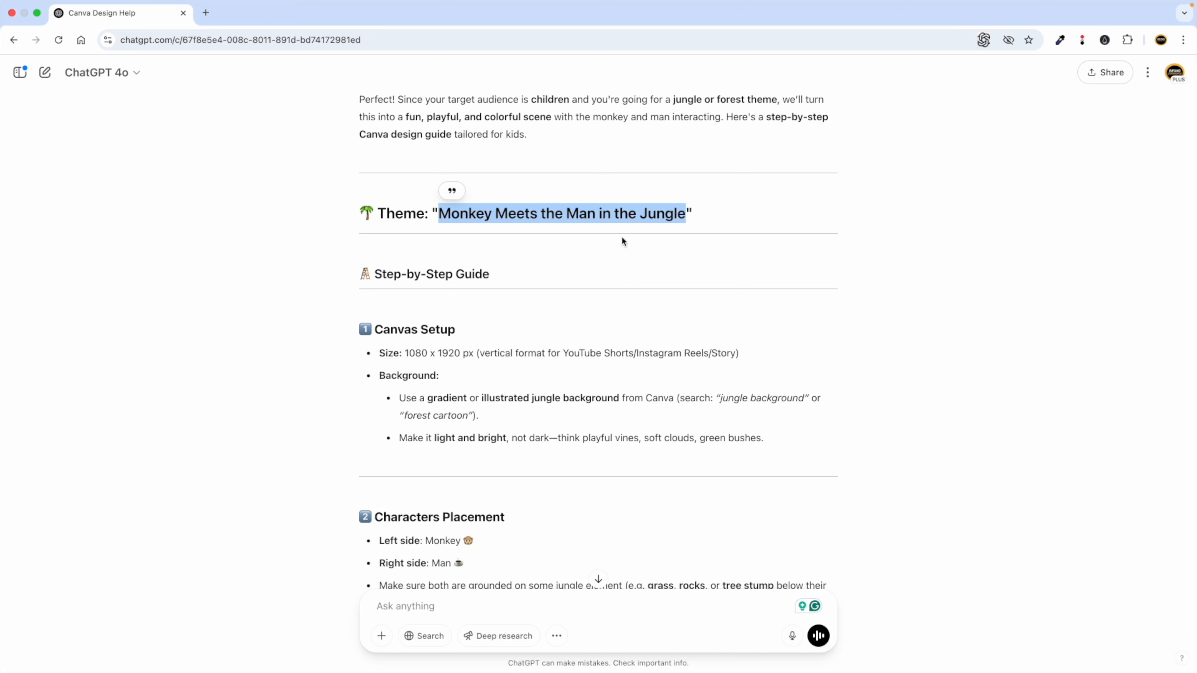
key("ctrl+Left")
Replace the heading with the title, enlarge it to 27.8 and move it lower right by the tree.
double_click(410, 337)
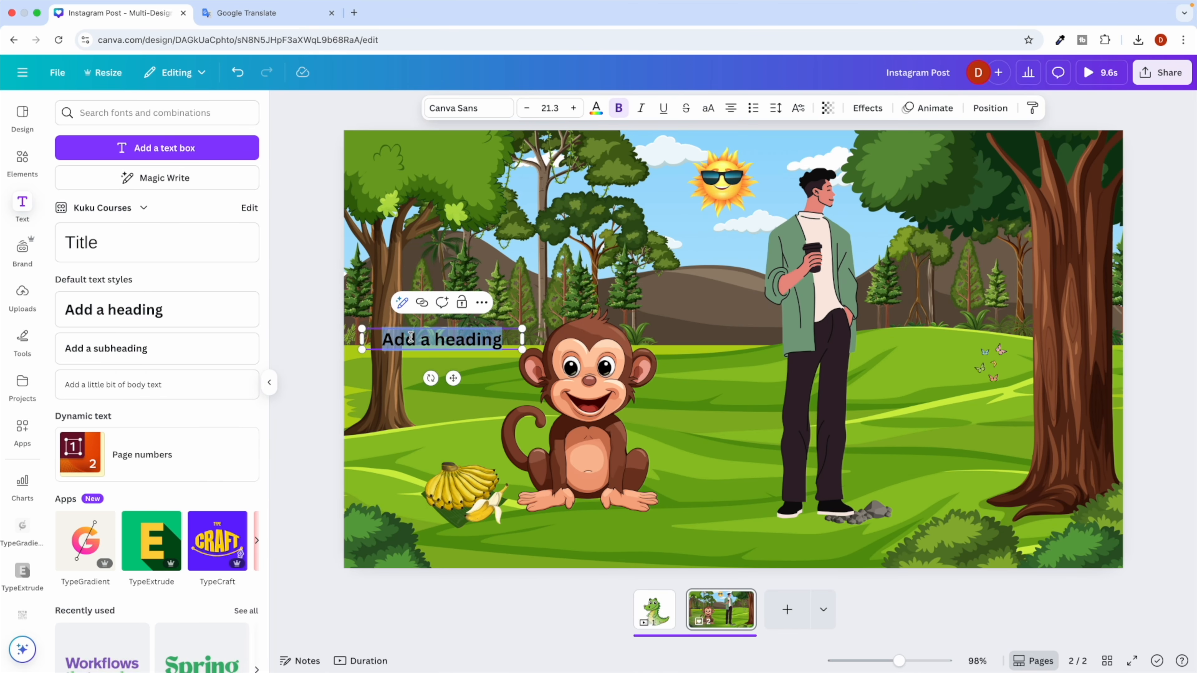
key("super+v")
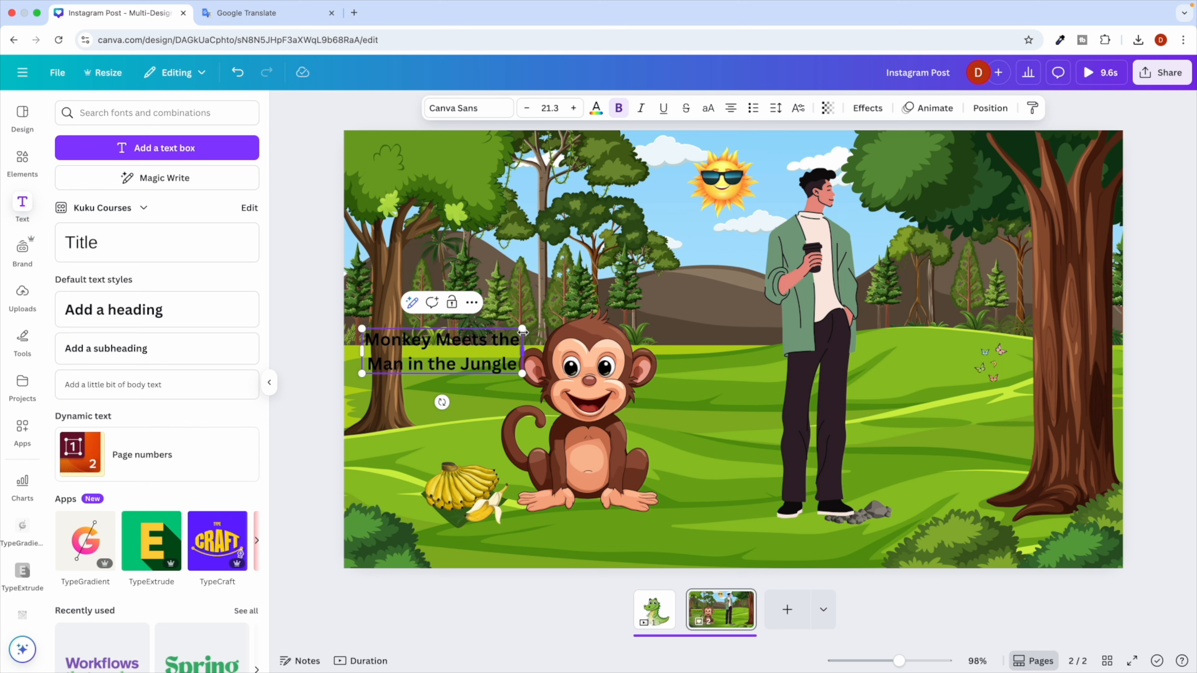
left_click_drag(523, 331, 576, 333)
left_click(739, 347)
left_click_drag(451, 346, 978, 448)
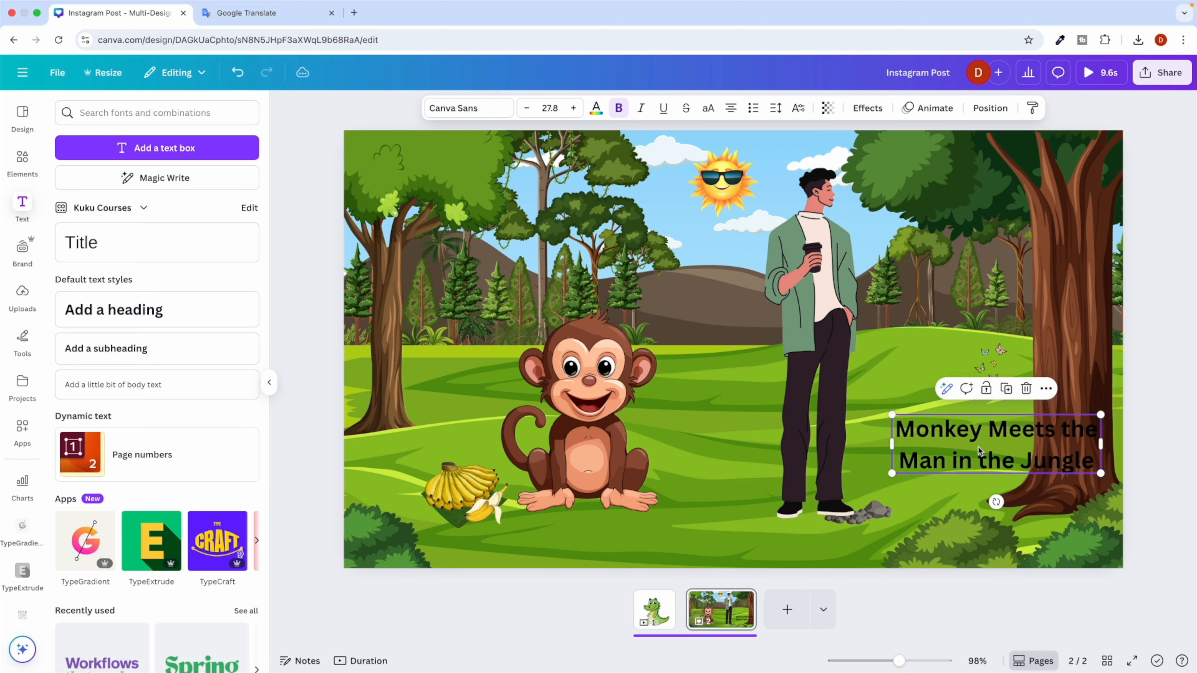
double_click(939, 444)
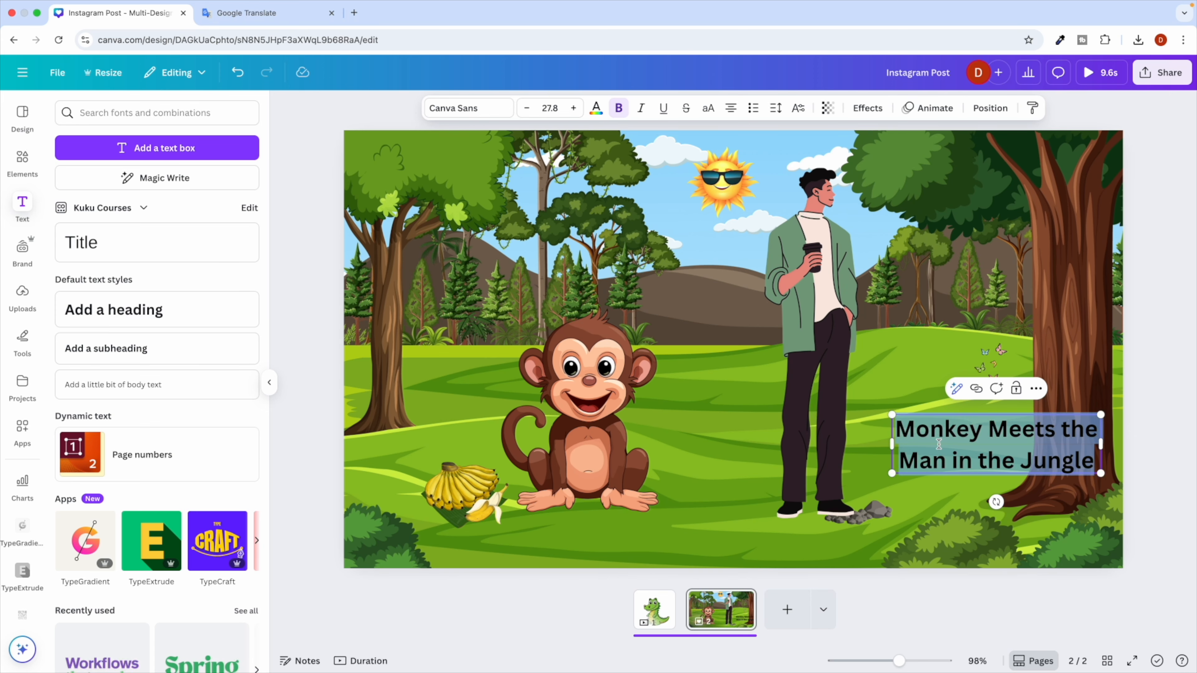
key("ctrl+Right")
Scroll ChatGPT's reply down to the Fonts to Use section with its title font suggestions.
scroll(451, 424, "down", 10)
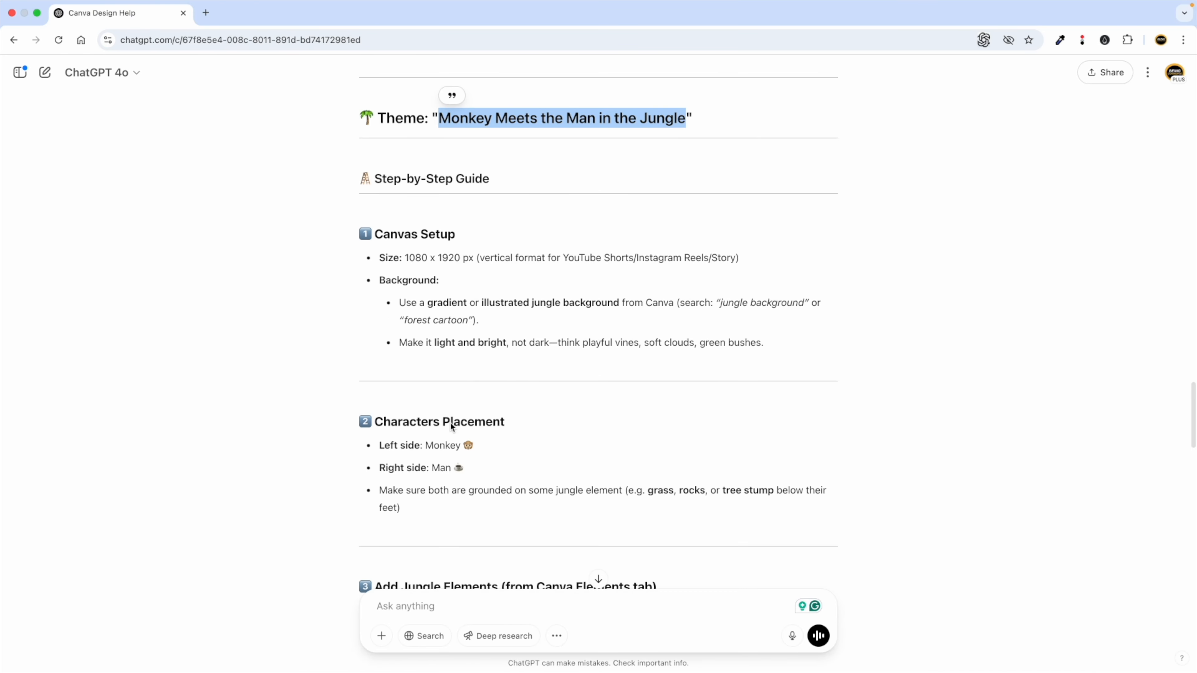
scroll(450, 423, "down", 10)
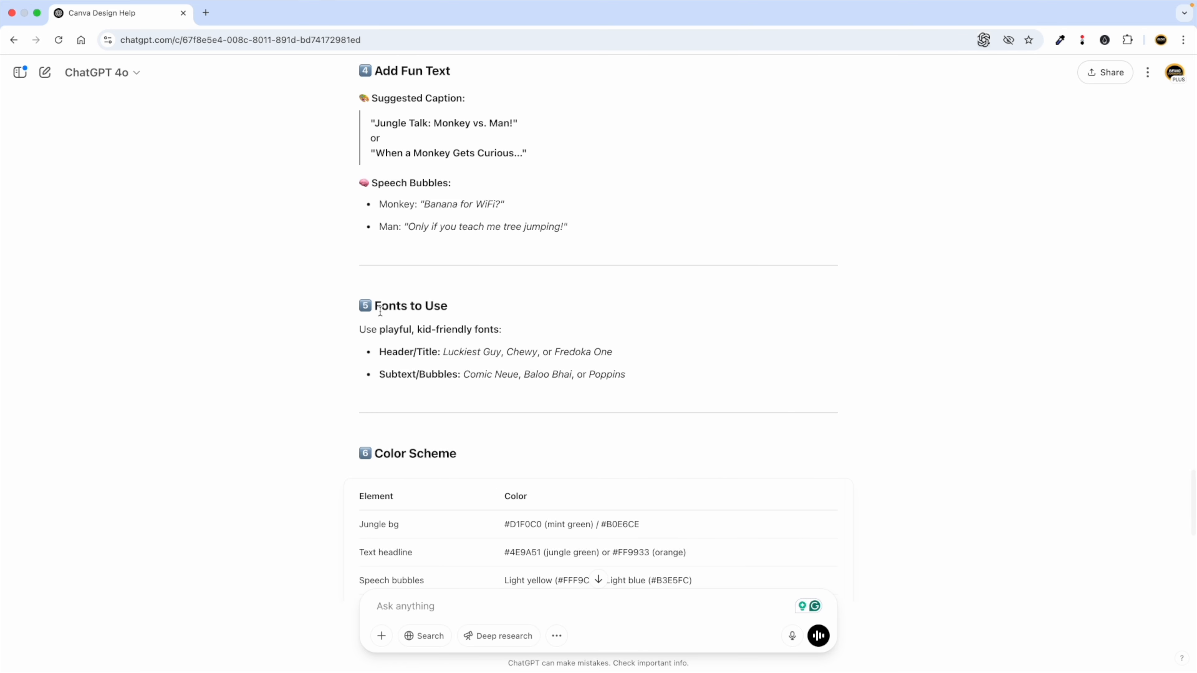
left_click_drag(377, 308, 440, 309)
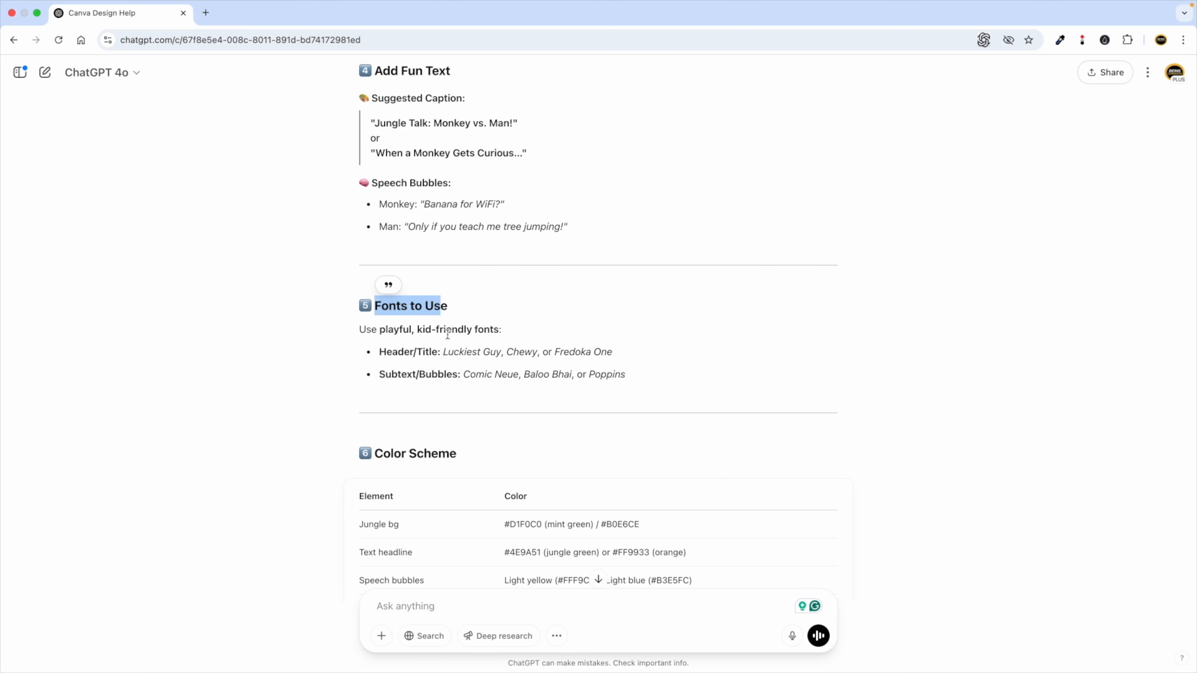
left_click(445, 357)
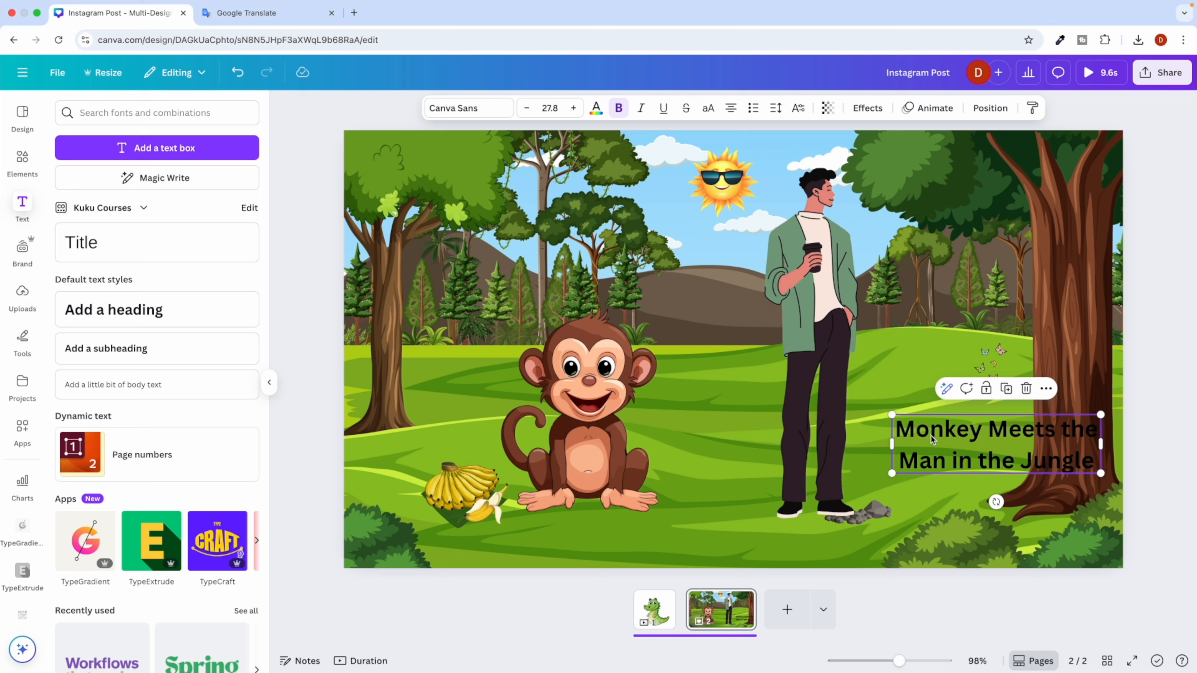
Set the whole title in the Chewy font and nudge the box slightly up and left.
double_click(931, 435)
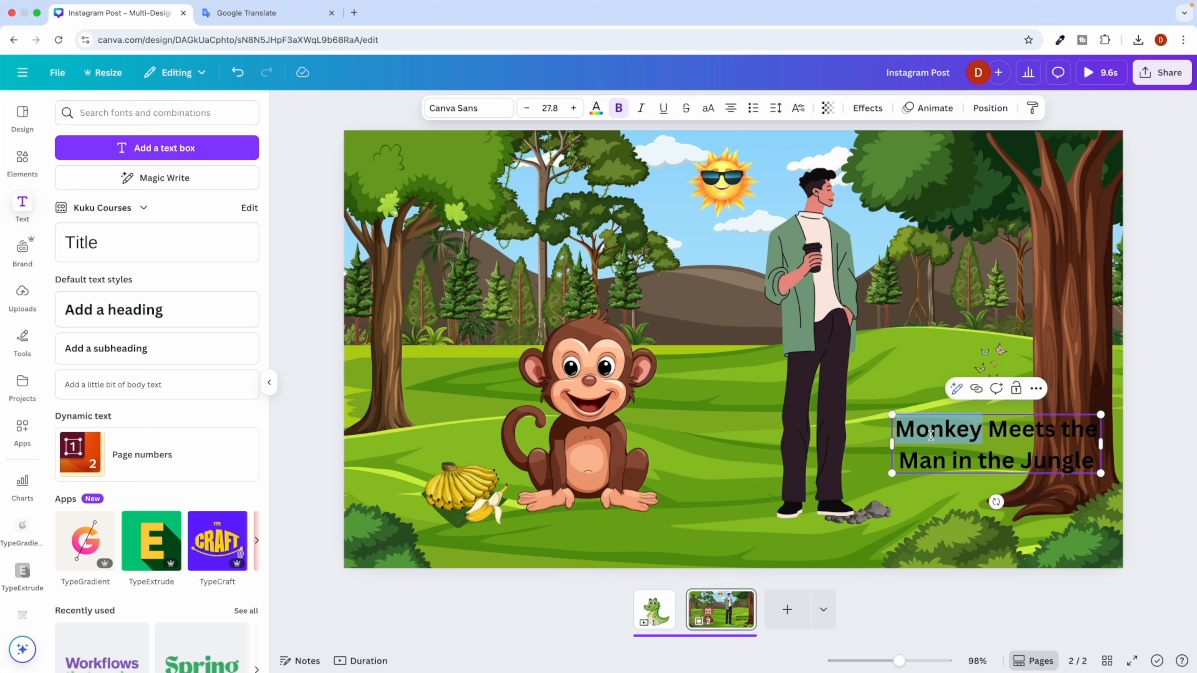
key("ctrl+a")
left_click(439, 108)
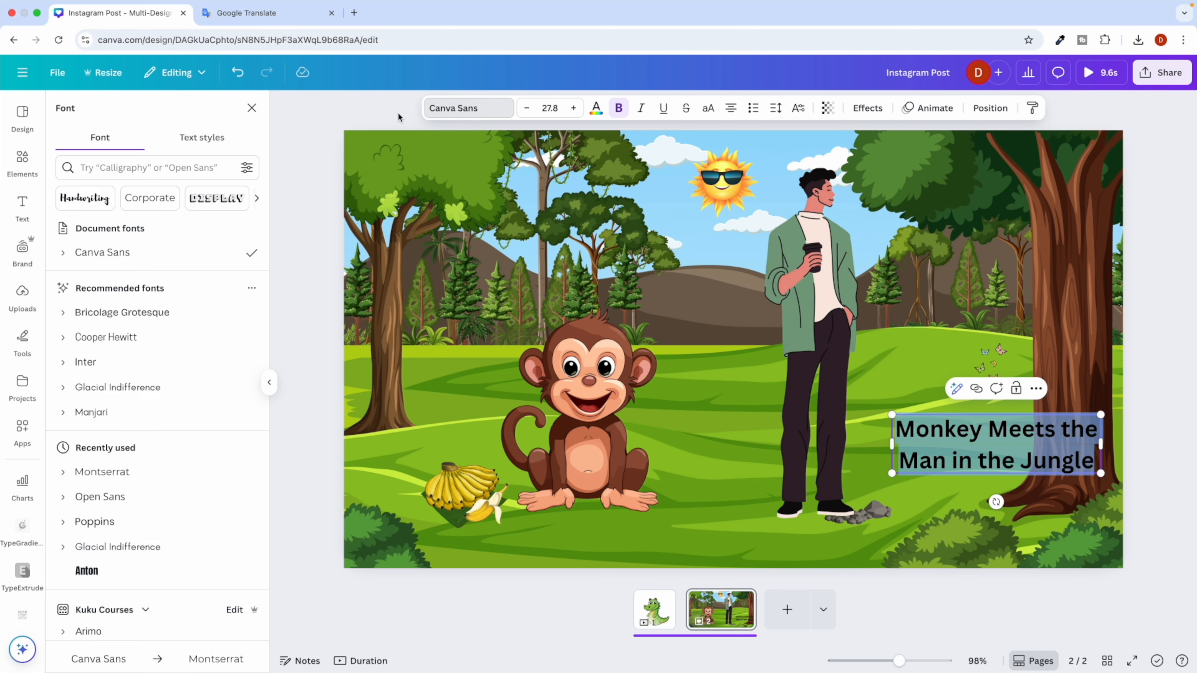
left_click(127, 163)
type("Chewy")
left_click(99, 227)
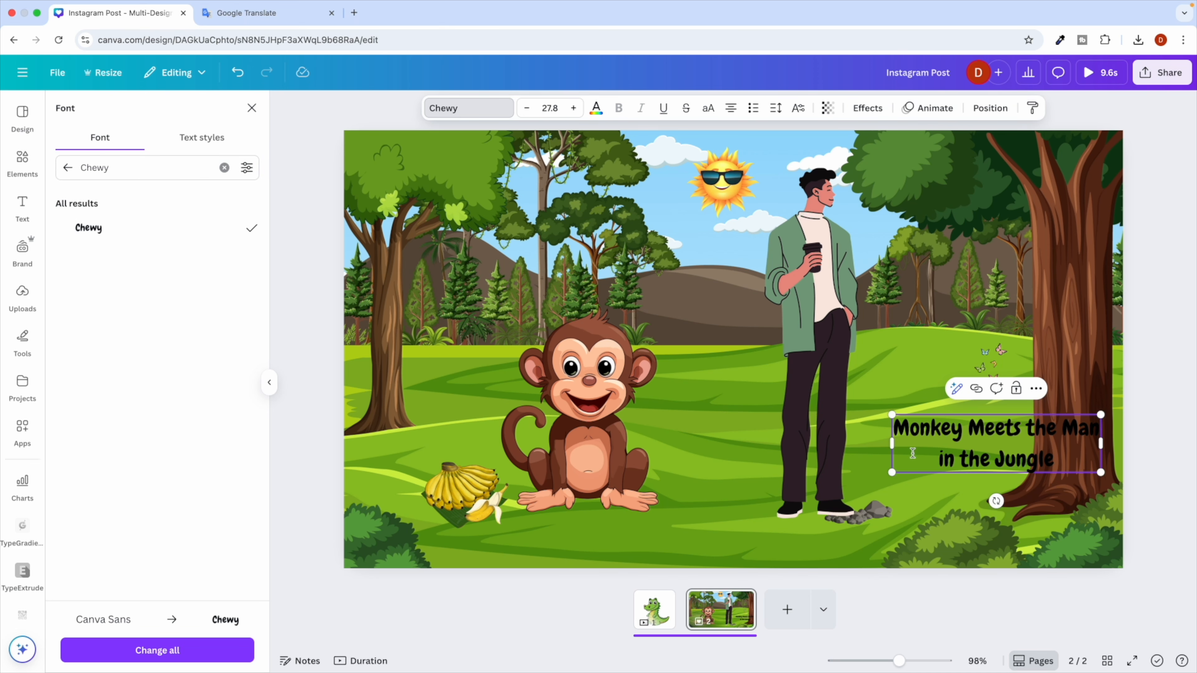
left_click(771, 448)
mouse_move(1020, 442)
left_mouse_down()
mouse_move(905, 371)
mouse_move(599, 423)
mouse_move(548, 373)
mouse_move(575, 325)
mouse_move(924, 380)
mouse_move(1031, 438)
left_mouse_up()
key("ctrl+Right")
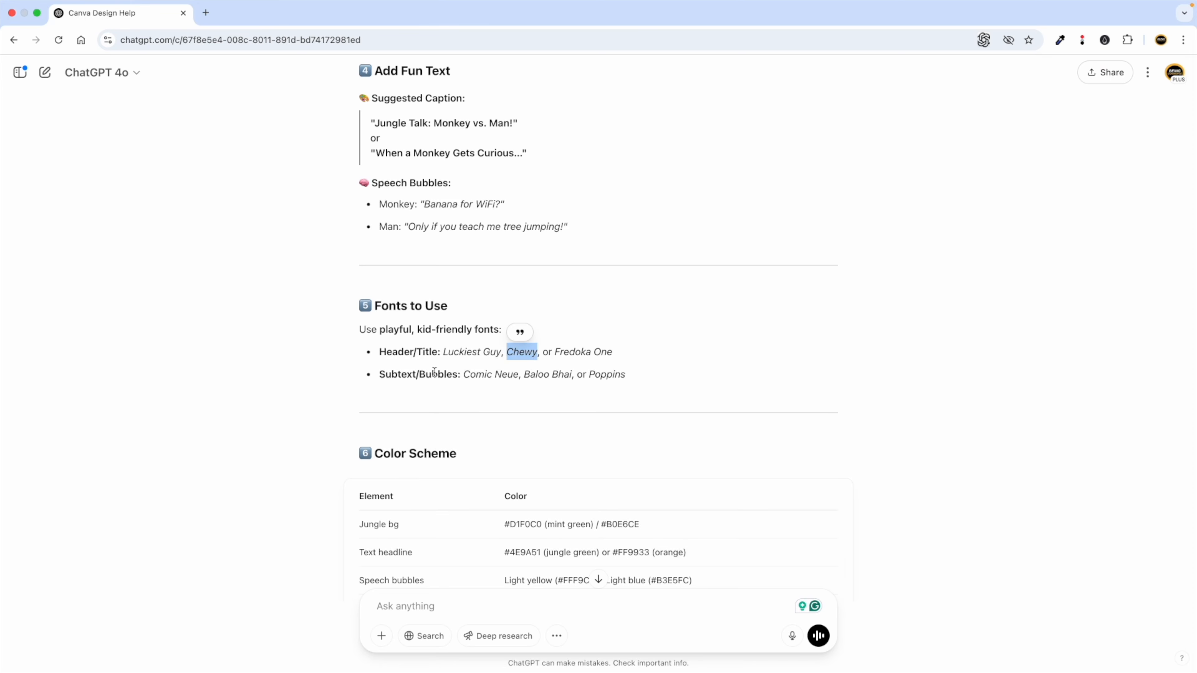
Scroll back and forth through ChatGPT's jungle guide to reread it.
key("ctrl+Left")
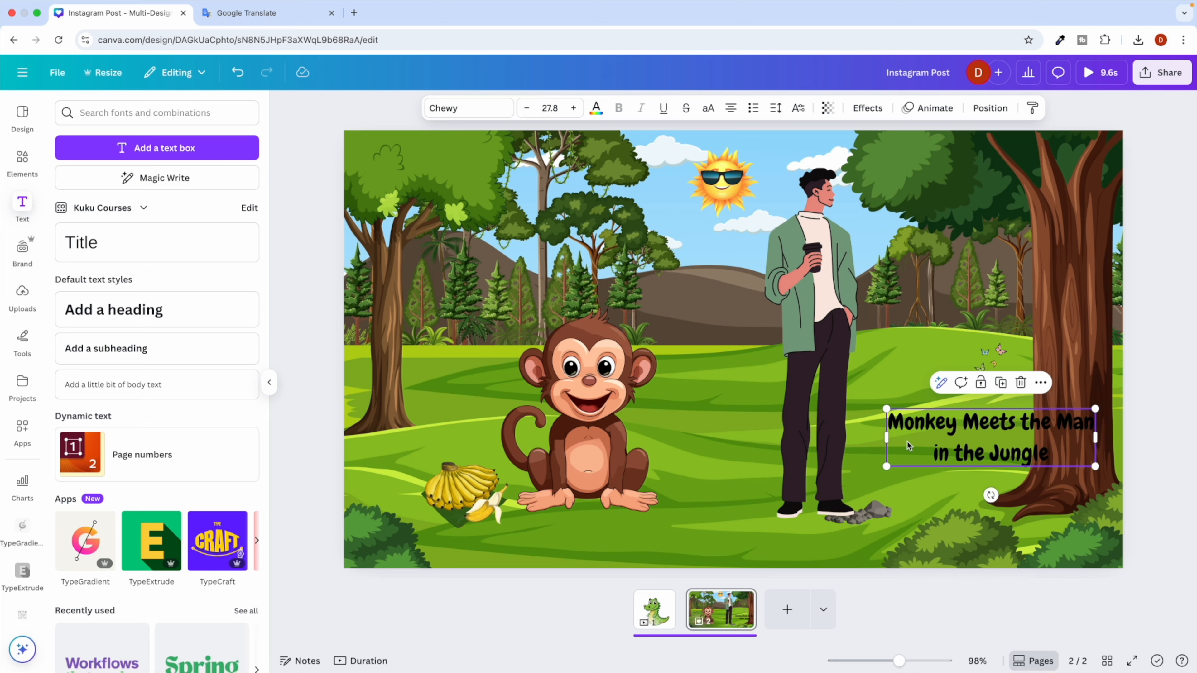
key("ctrl+Right")
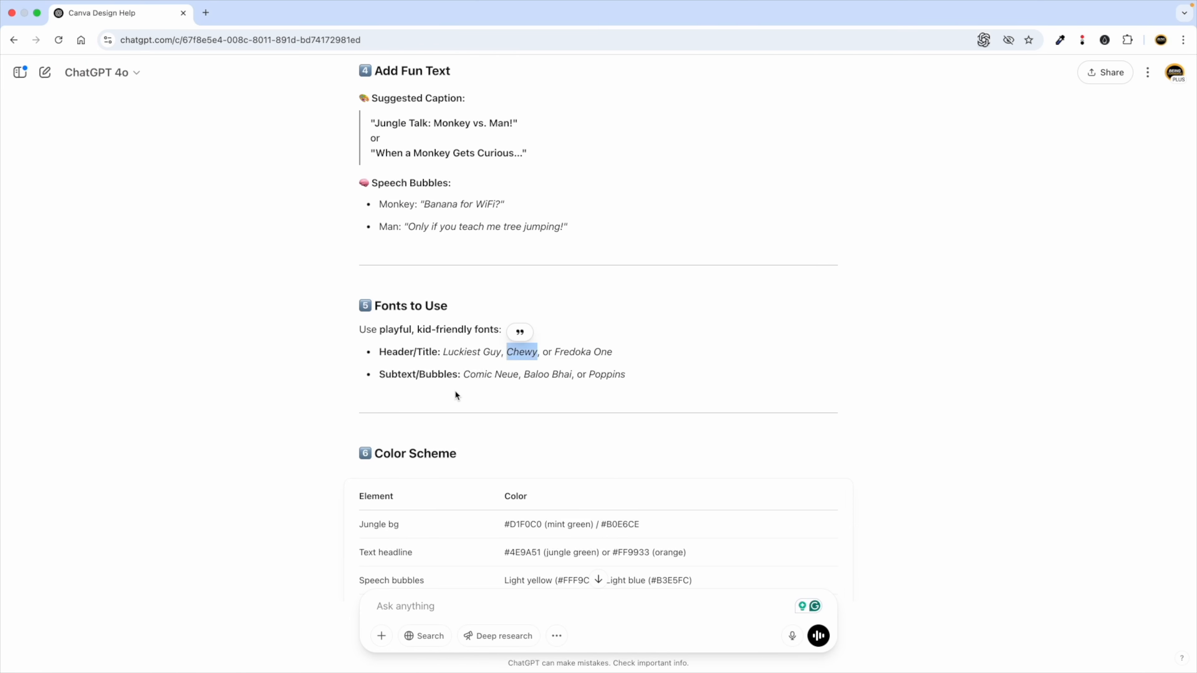
scroll(452, 388, "up", 10)
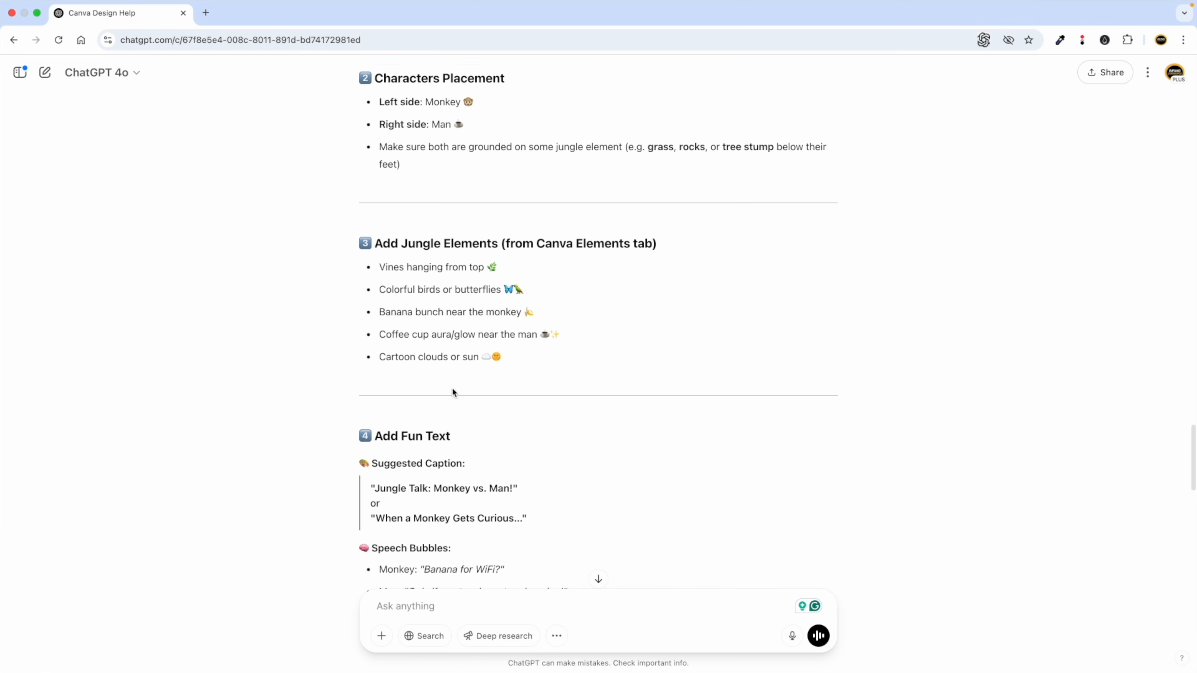
scroll(452, 388, "down", 4)
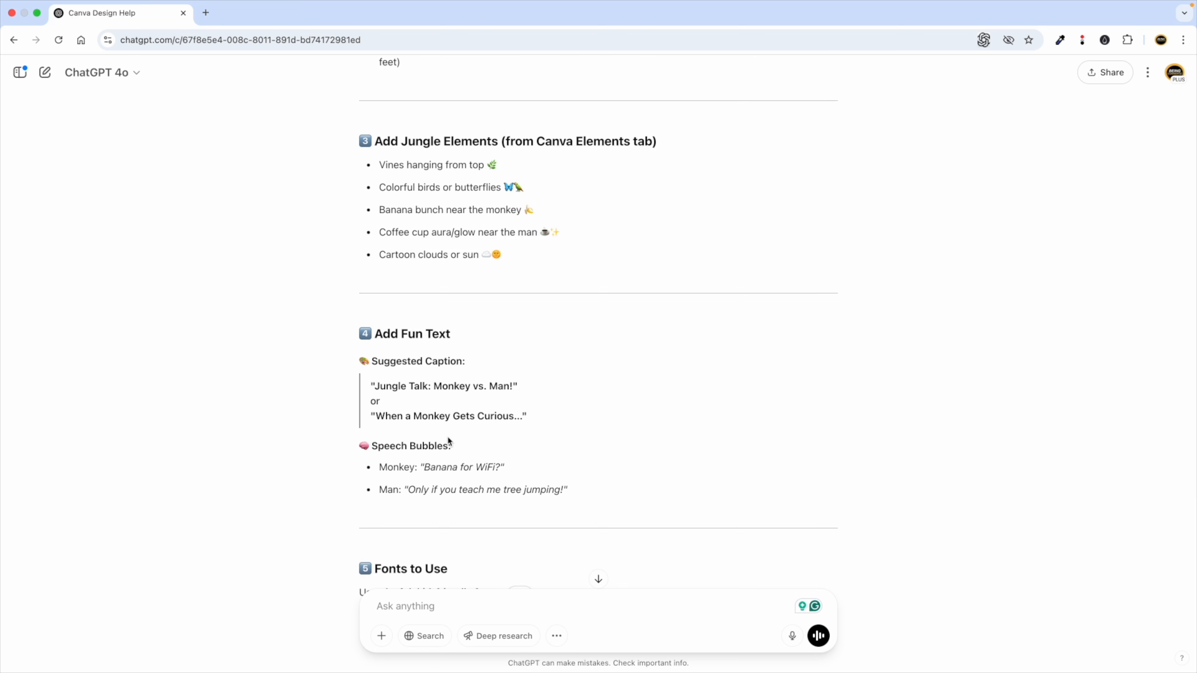
scroll(474, 418, "down", 14)
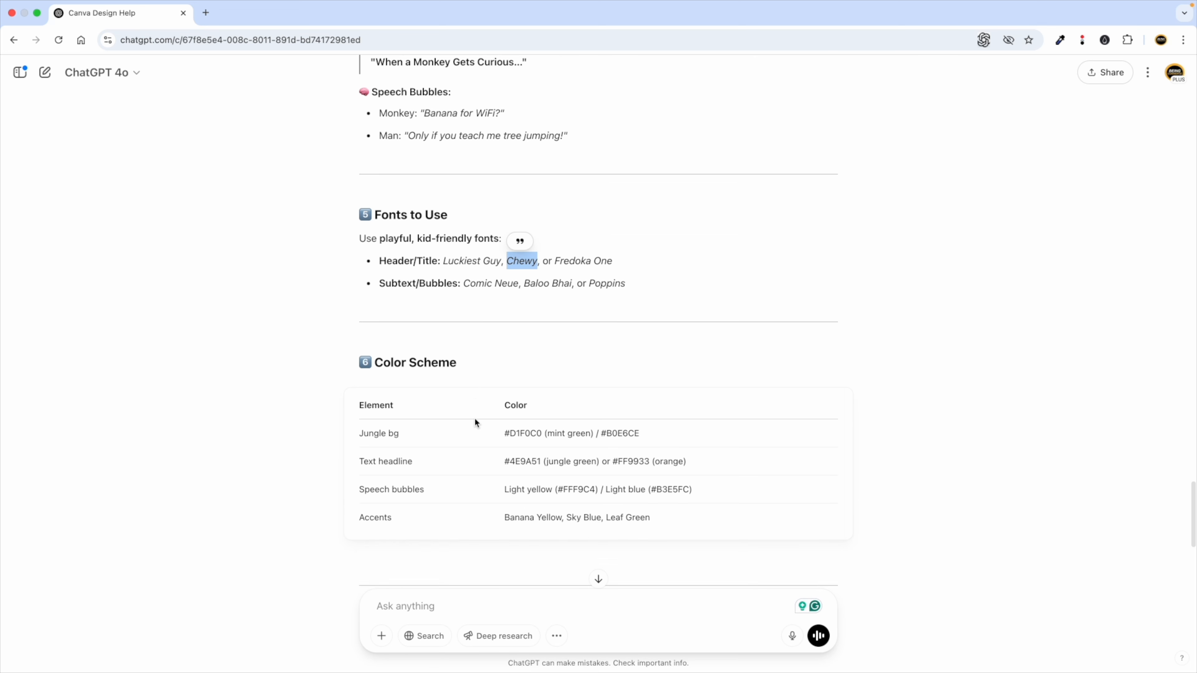
scroll(474, 419, "down", 5)
scroll(474, 417, "up", 1)
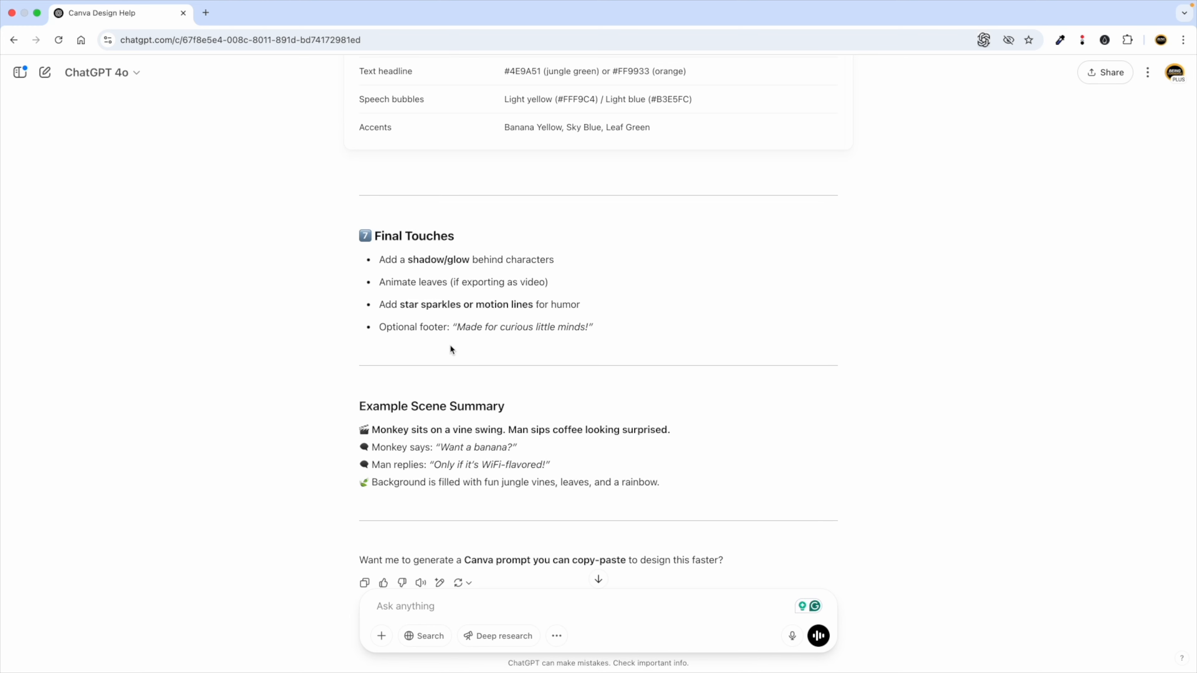
scroll(441, 341, "up", 8)
scroll(442, 344, "up", 10)
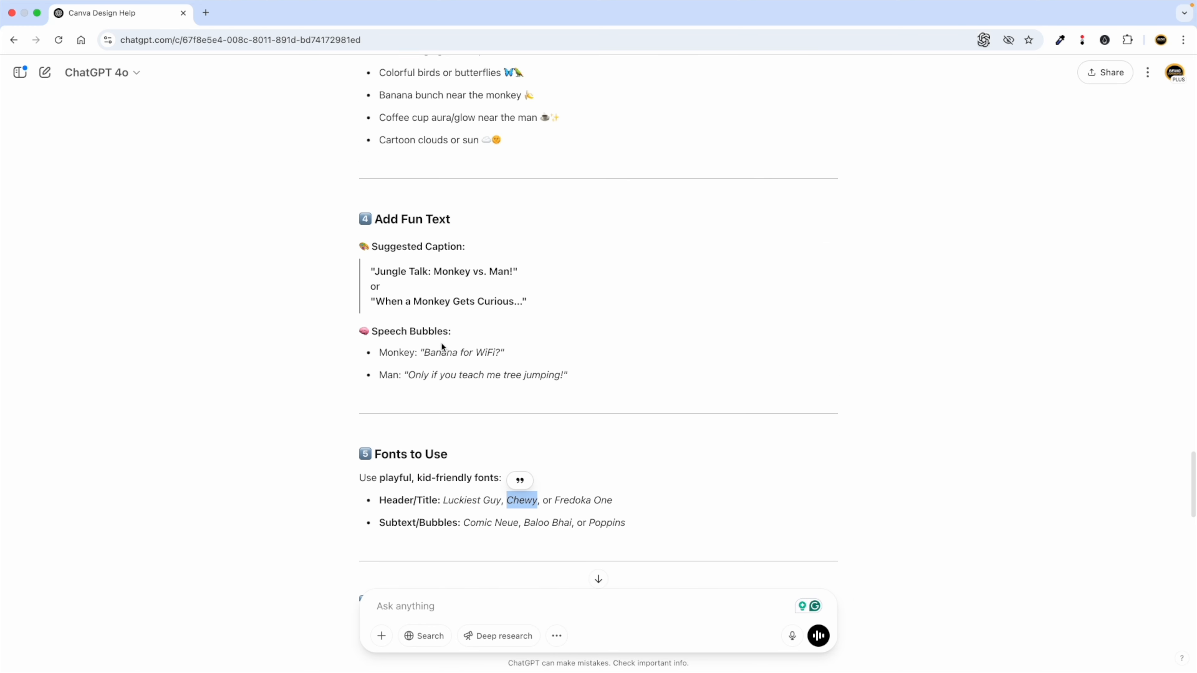
Highlight the speech-bubble lines 'Banana for WiFi?' and 'Only if you teach me tree jumping!'.
left_click(412, 421)
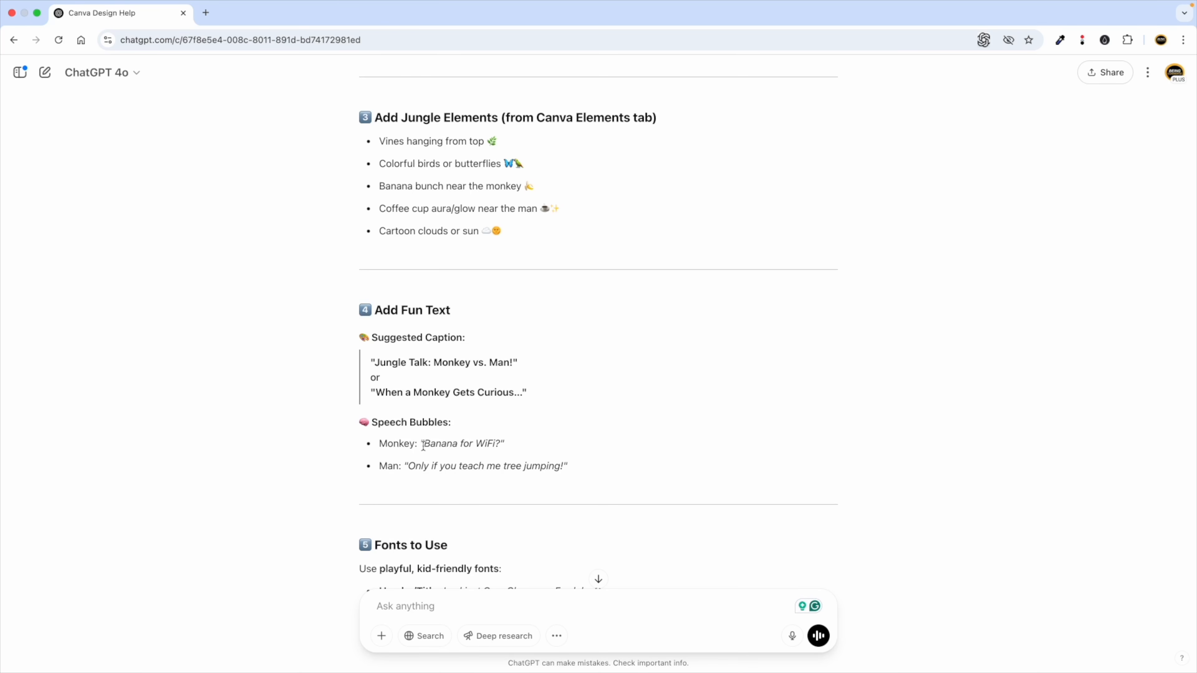
left_click_drag(423, 446, 498, 445)
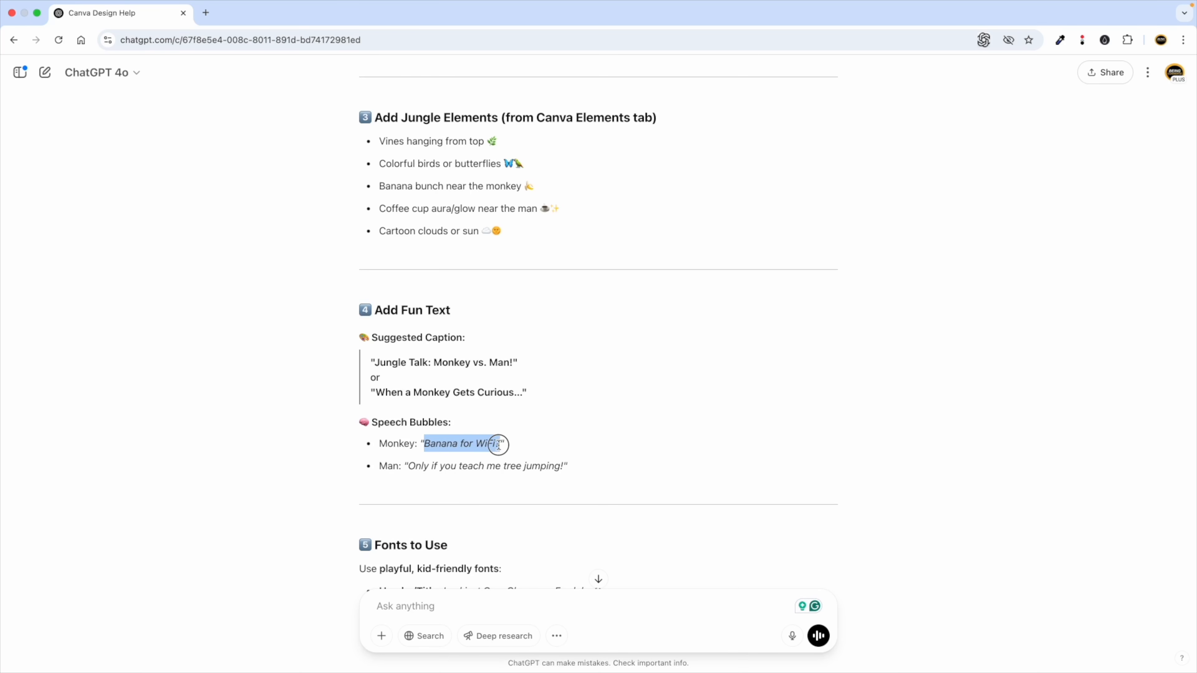
left_click_drag(410, 470, 563, 465)
double_click(391, 422)
key("ctrl+c")
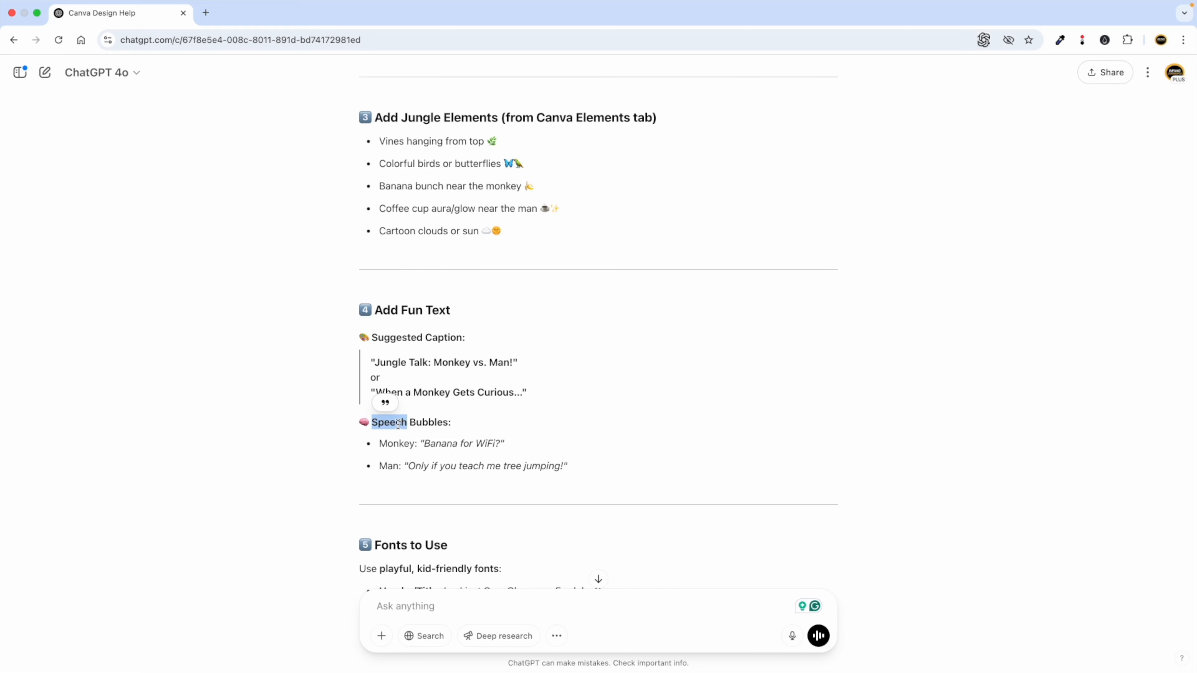
key("ctrl+Left")
Search Elements for 'speech' and add a speech-bubble graphic from the Graphics results.
left_click(14, 158)
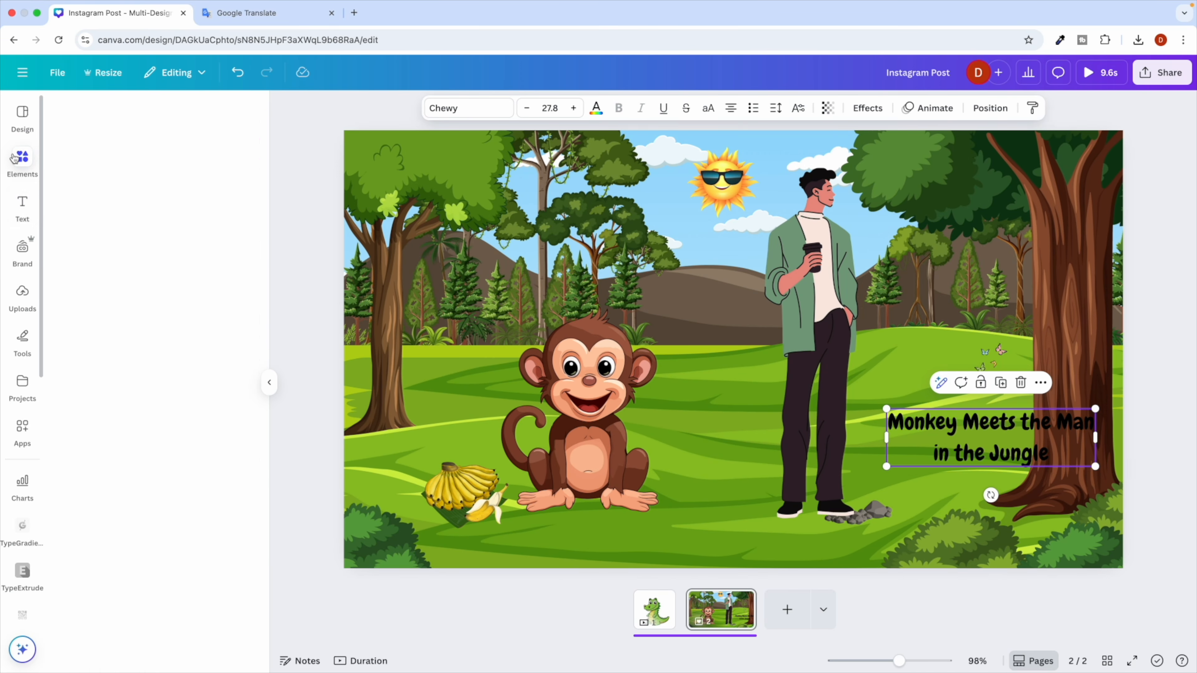
triple_click(91, 118)
key("ctrl+v")
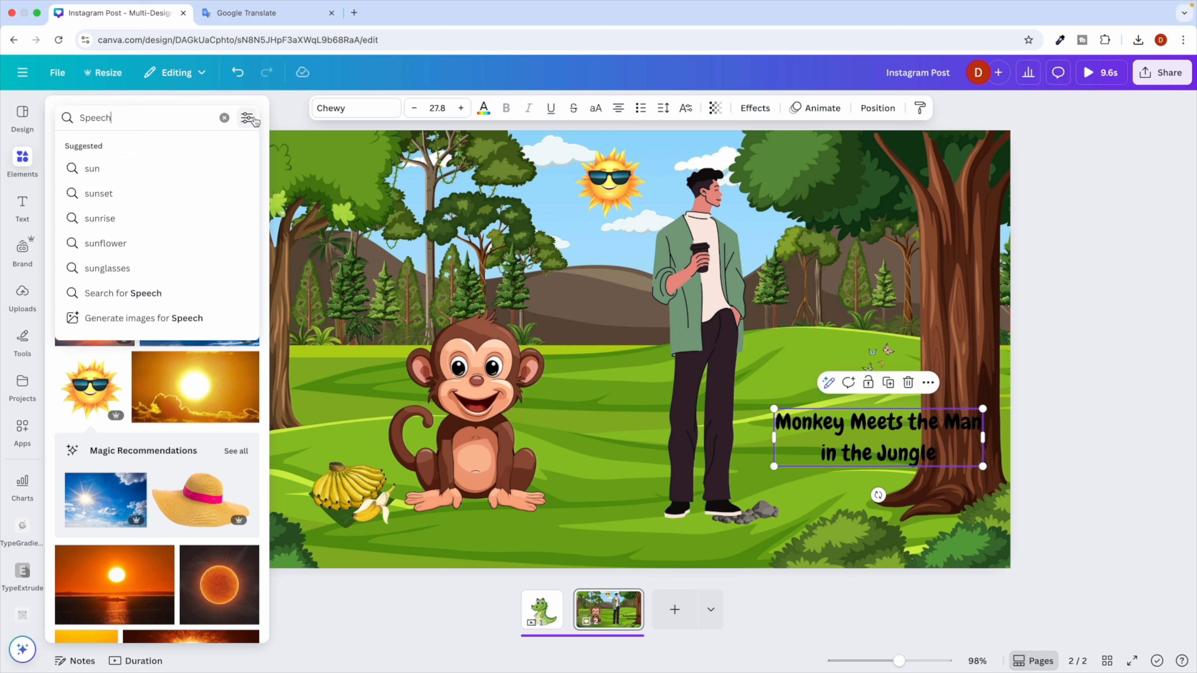
key("Return")
left_click(99, 148)
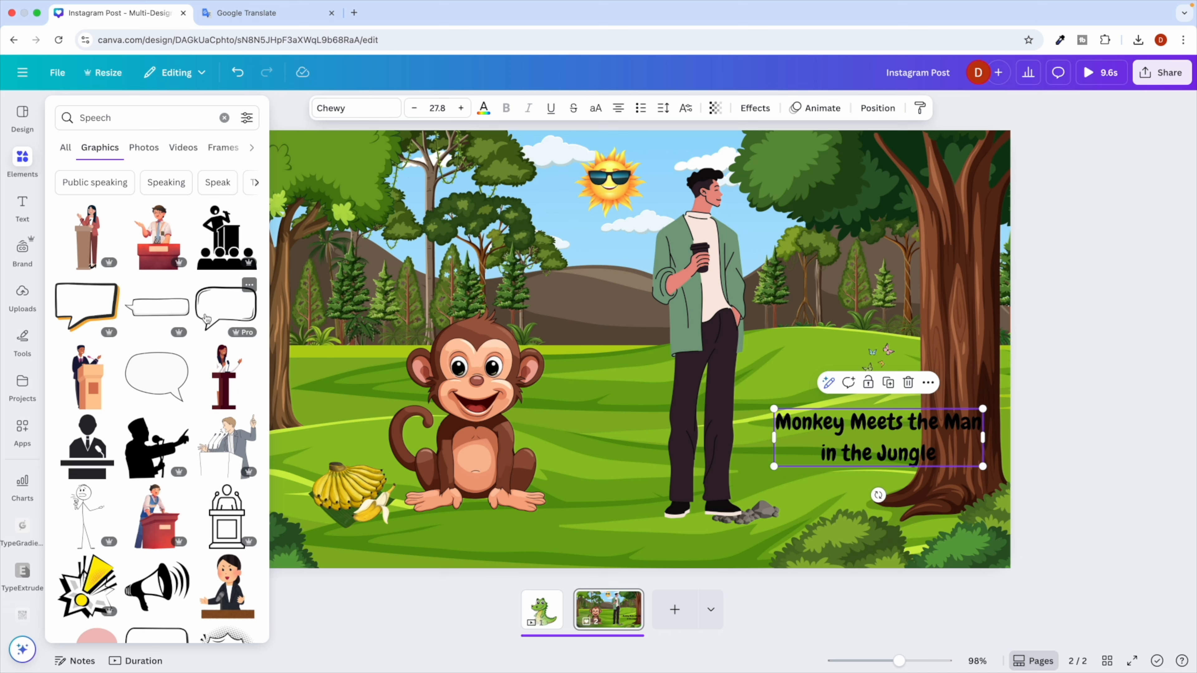
left_click(163, 382)
Place the bubble at the monkey's upper left, shrink it, and make it slightly transparent.
left_click_drag(569, 331, 284, 292)
left_click_drag(221, 222, 357, 282)
left_click(645, 108)
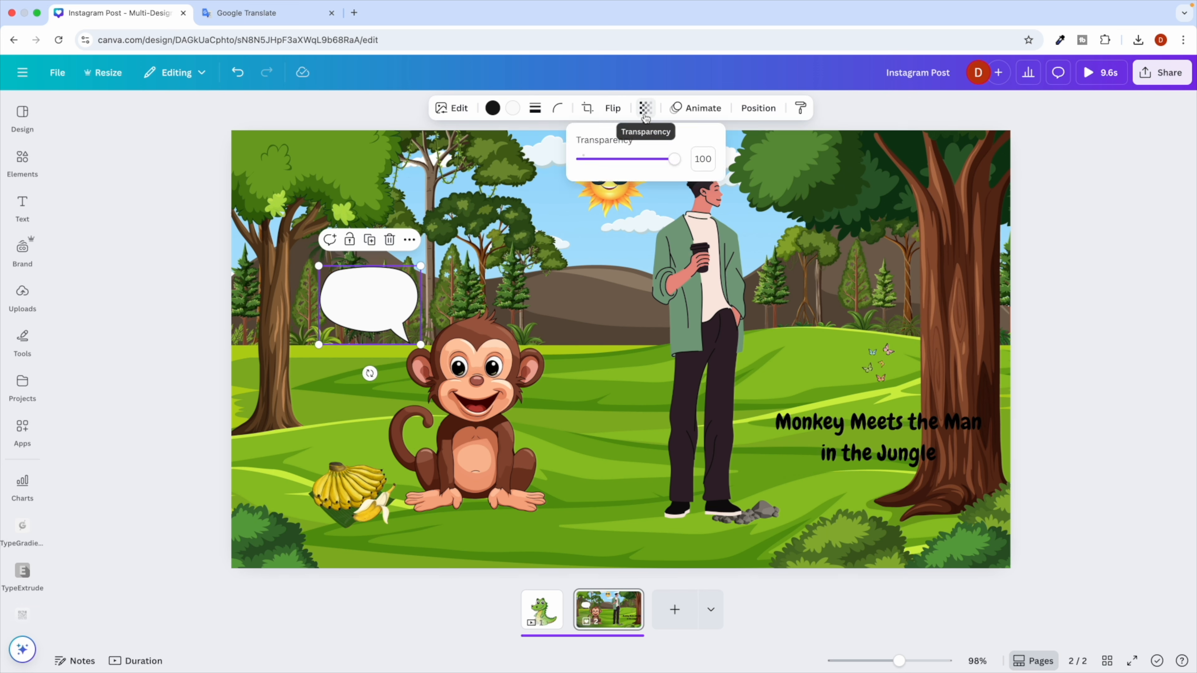
left_click_drag(675, 159, 670, 159)
left_click(581, 242)
key("ctrl+Right")
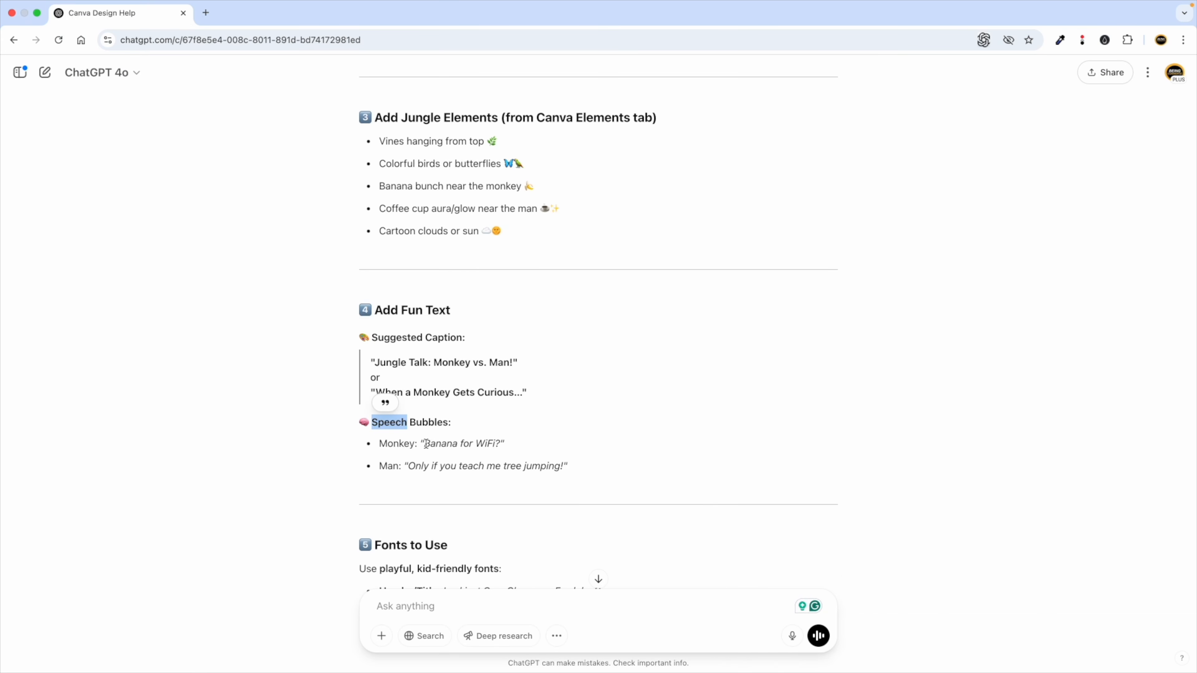
Add a body-text box on the bubble and paste in 'Banana for WiFi?' copied from ChatGPT.
key("ctrl+Left")
left_click(23, 206)
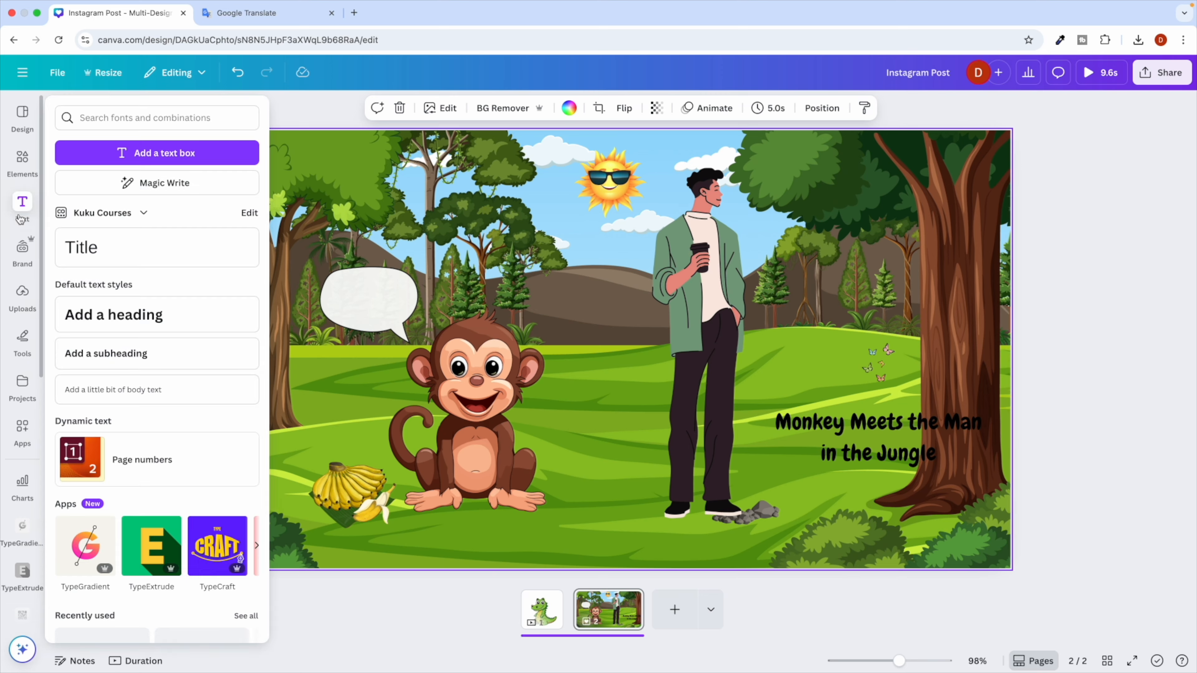
left_click(109, 386)
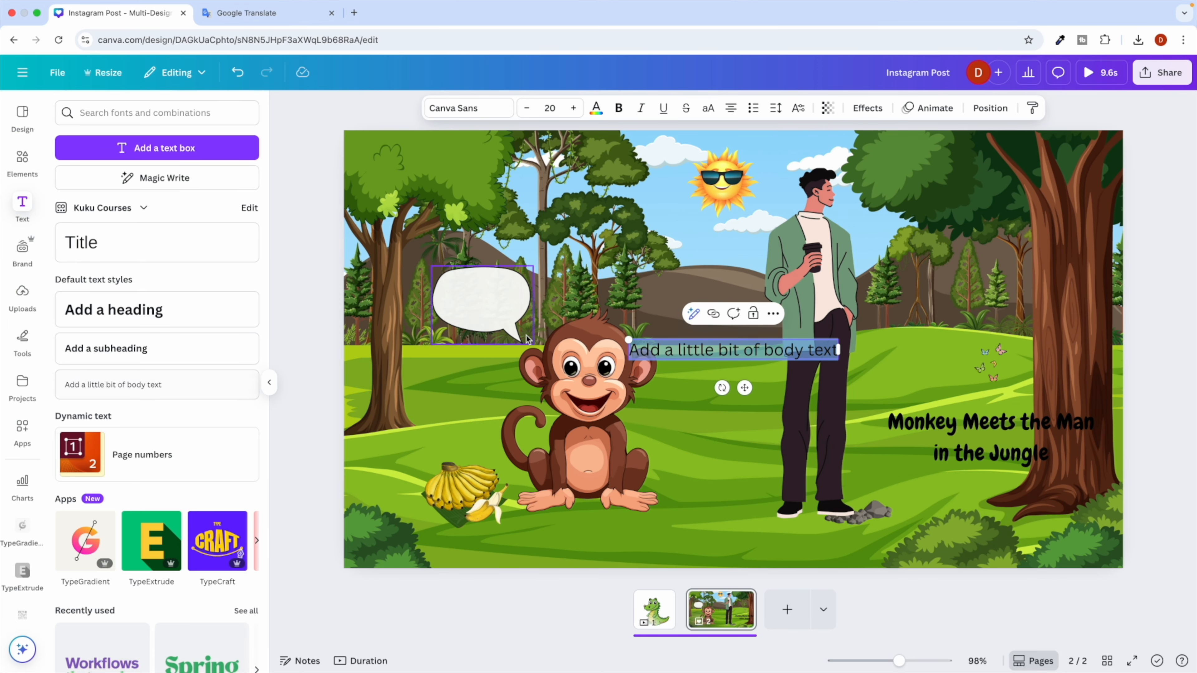
left_click(296, 341)
left_click_drag(688, 355, 501, 310)
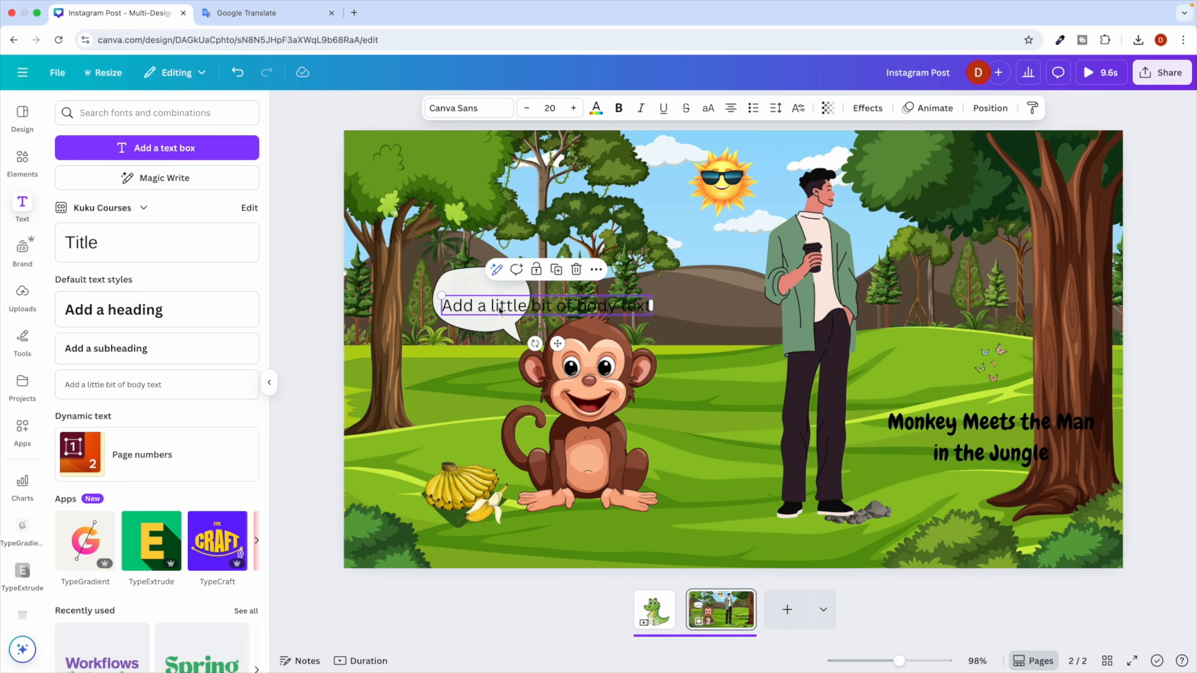
key("ctrl+Right")
left_click_drag(426, 444, 510, 448)
key("ctrl+c")
key("ctrl+Left")
key("ctrl+a")
key("ctrl+v")
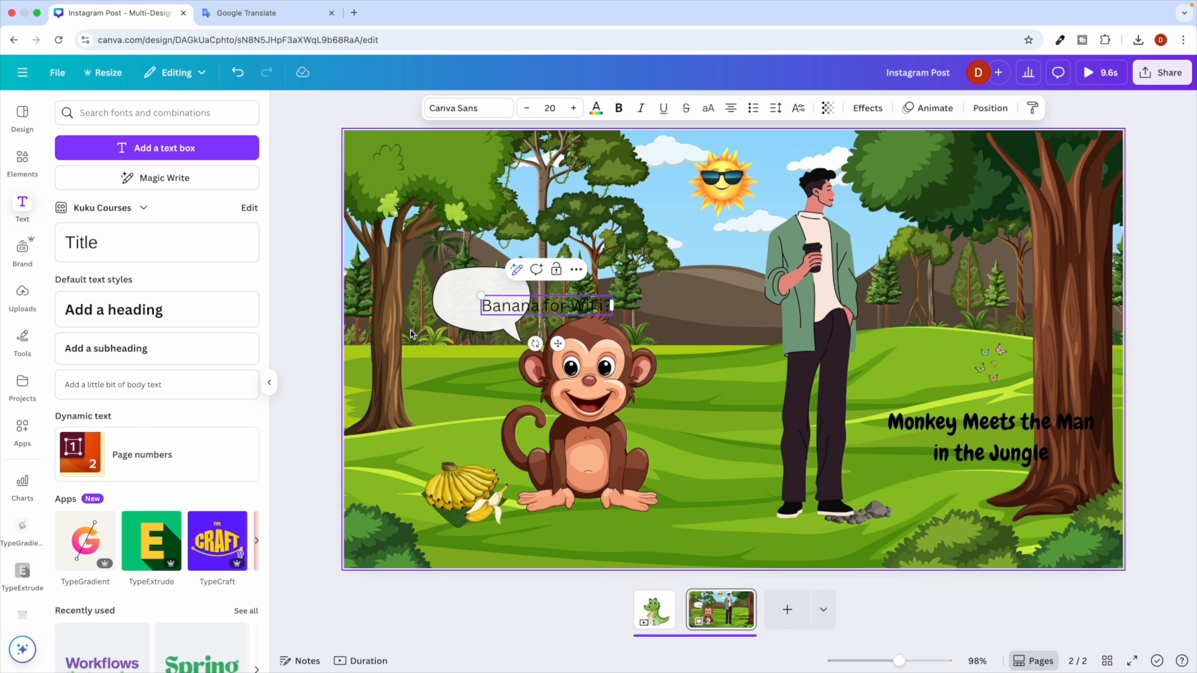
Break the text after 'Banana' onto two lines and centre it inside the speech bubble.
left_click(306, 352)
left_click_drag(526, 304, 488, 286)
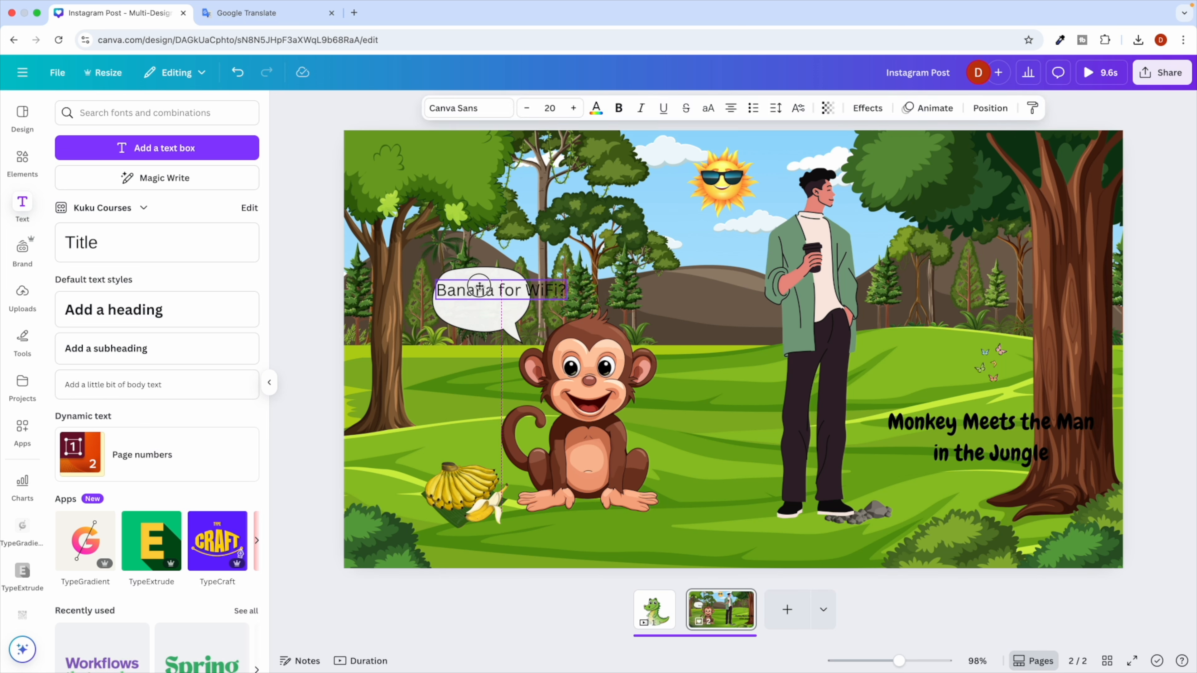
left_click(506, 291)
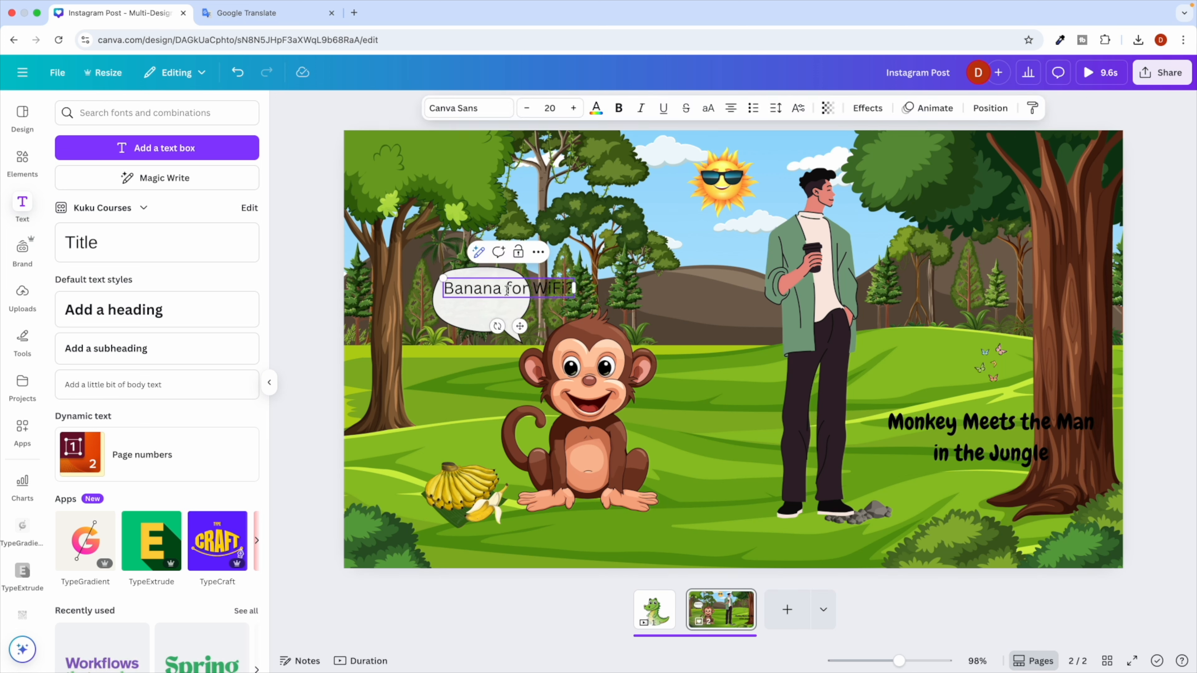
key("Return")
left_click(329, 341)
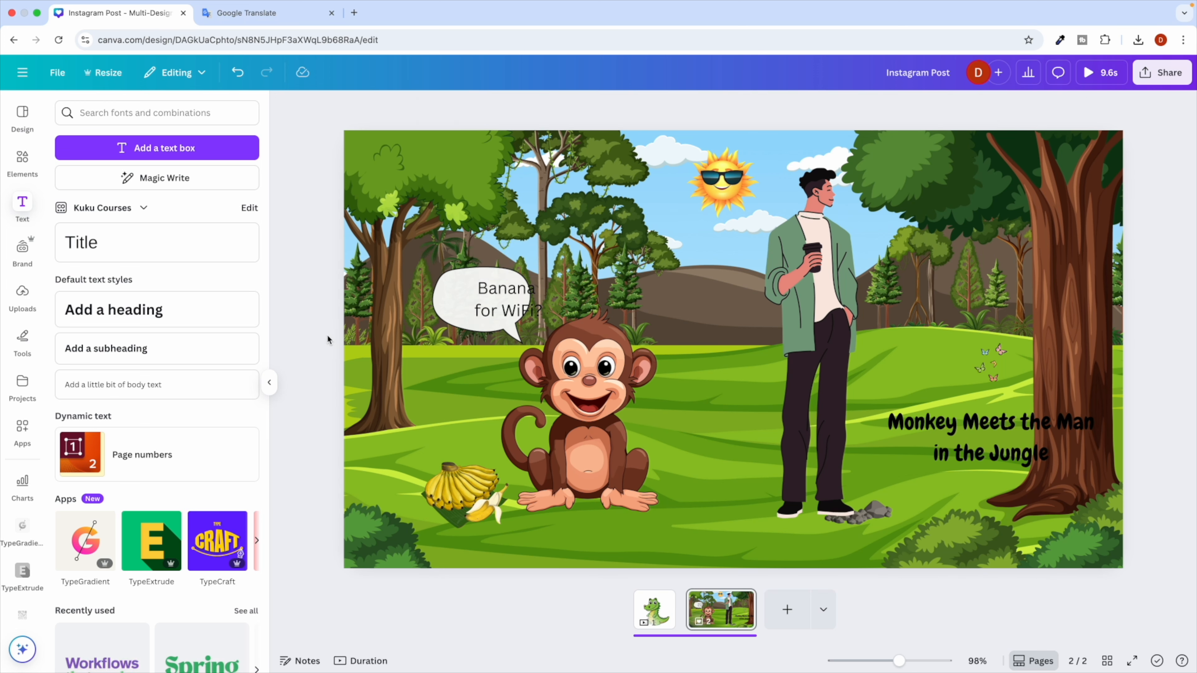
left_click(472, 315)
left_click_drag(488, 302, 464, 299)
key("ctrl+Right")
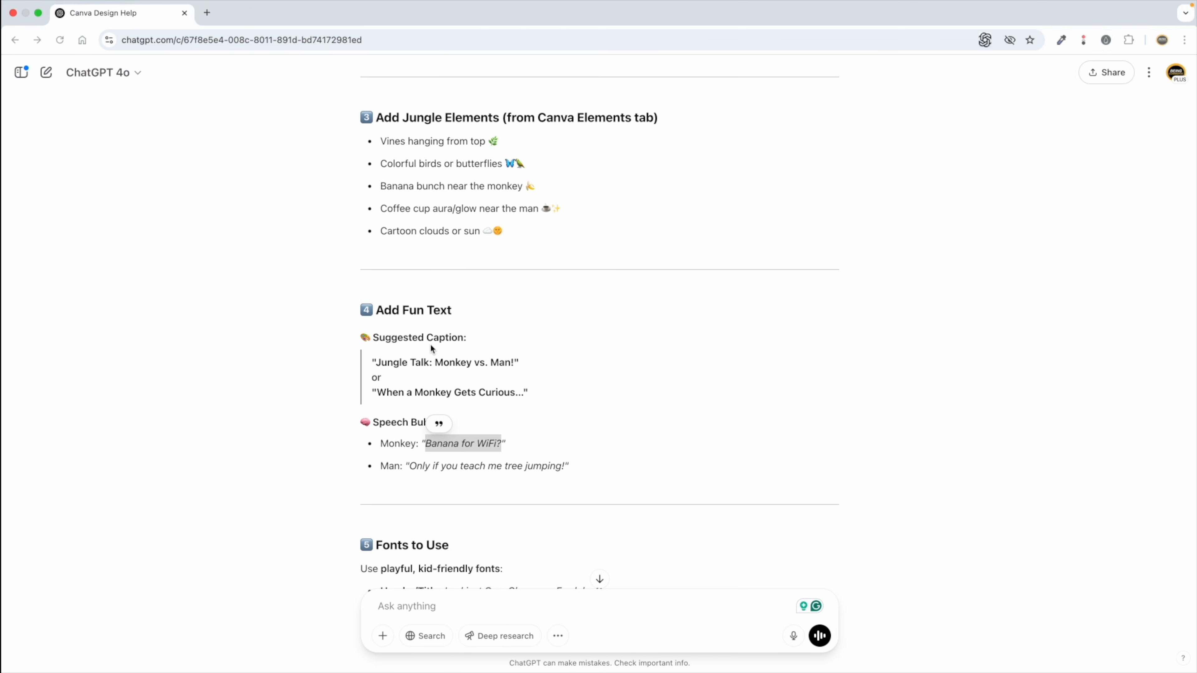
Copy 'Poppins' from the Fonts to Use list in ChatGPT's answer.
scroll(469, 434, "down", 15)
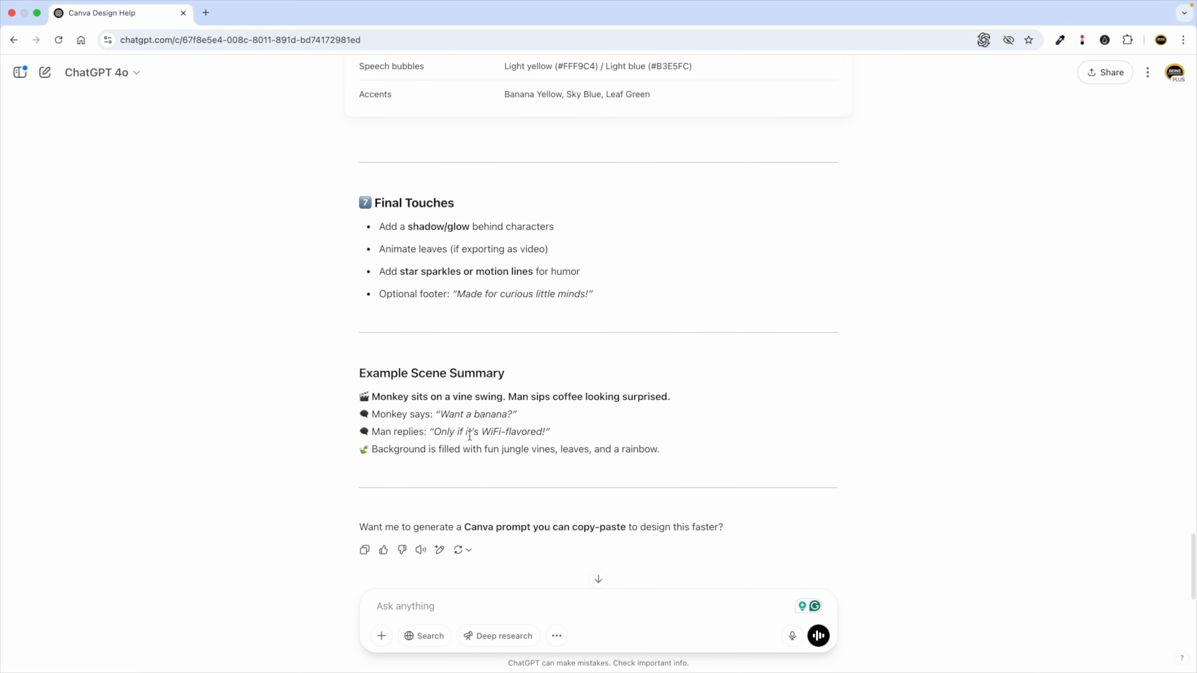
scroll(461, 379, "up", 10)
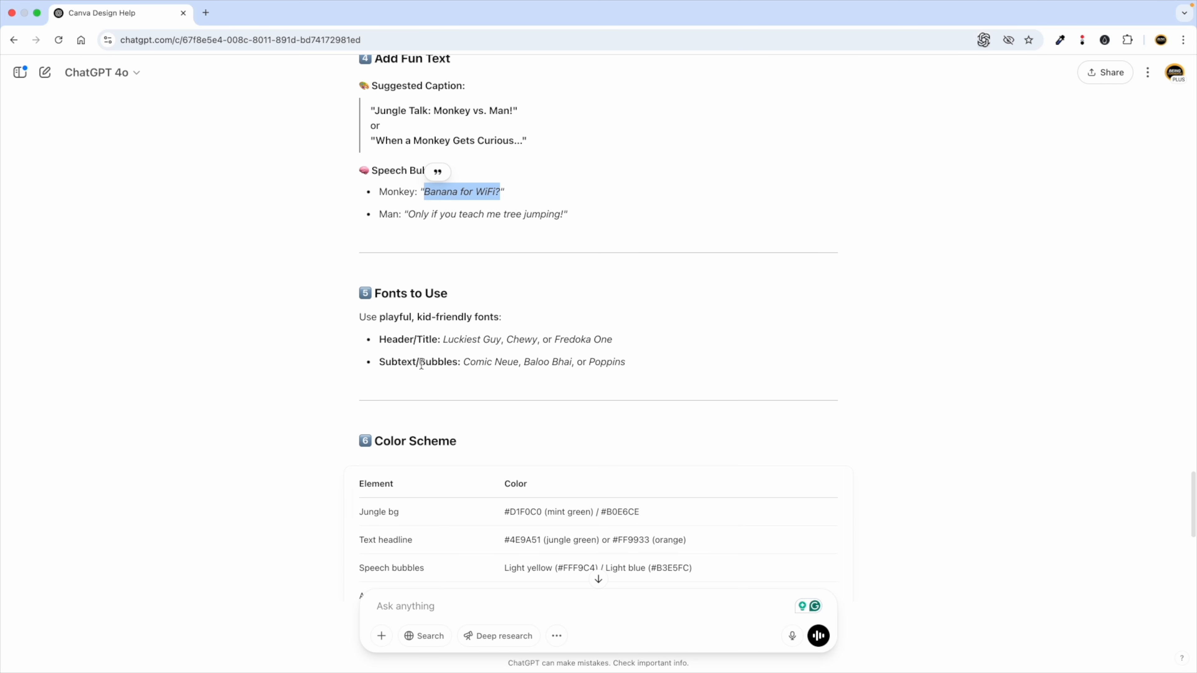
left_click(441, 359)
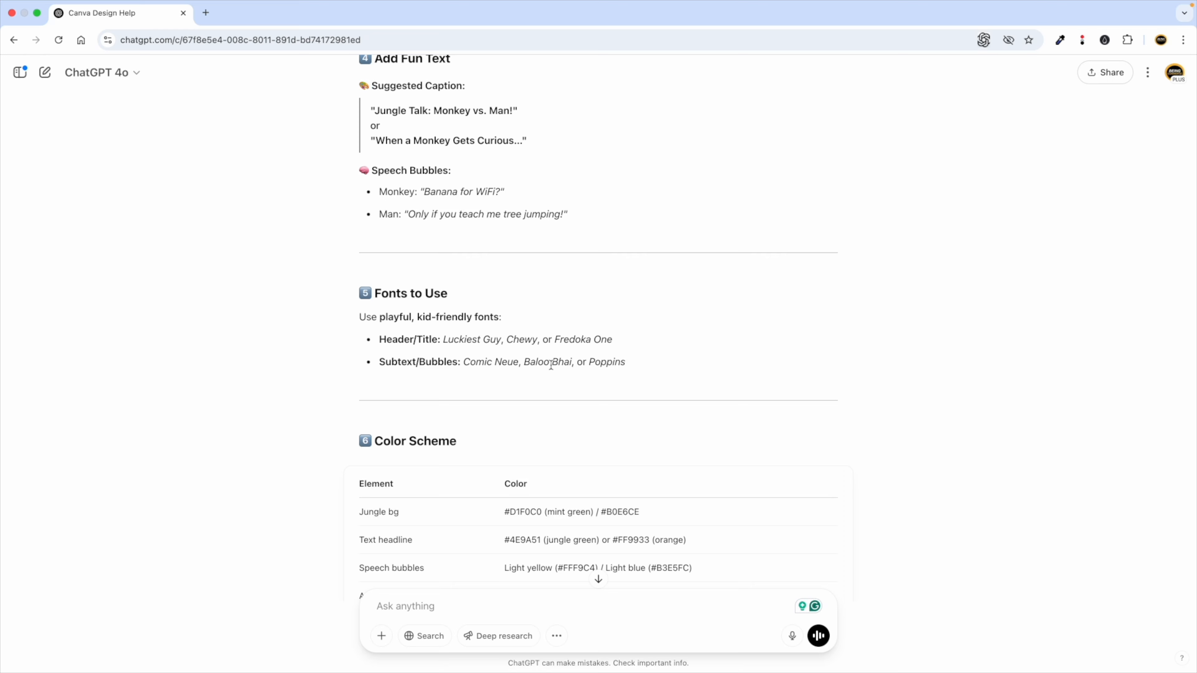
double_click(596, 362)
key("super+c")
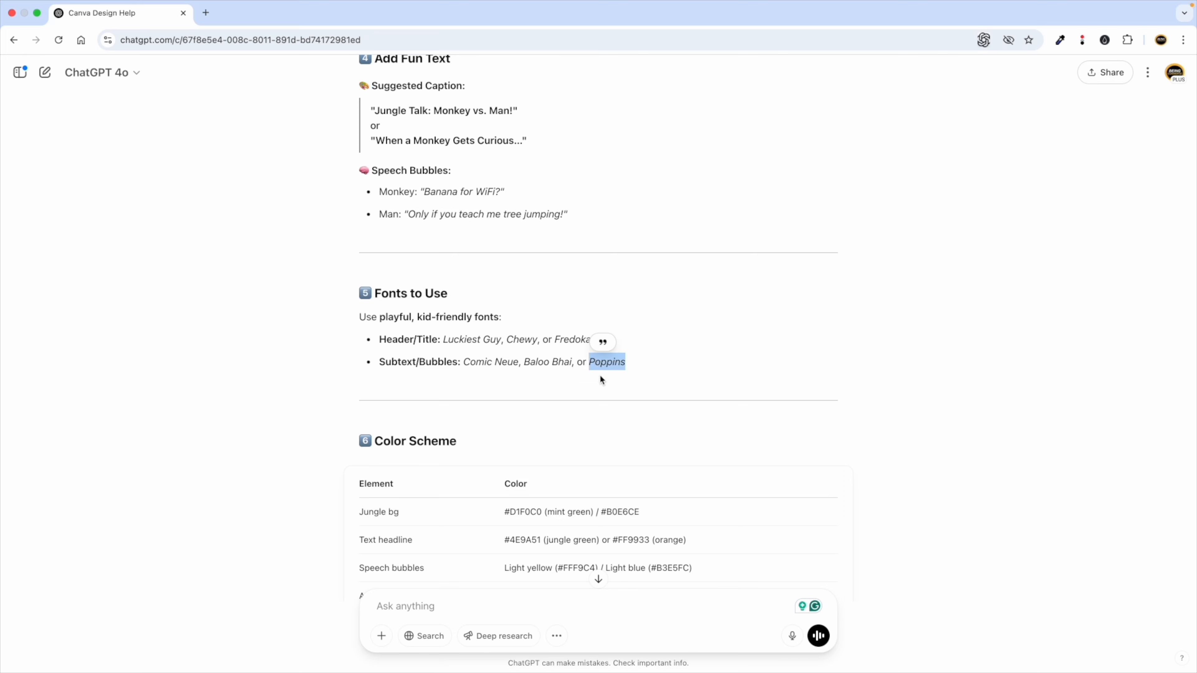
key("ctrl+Left")
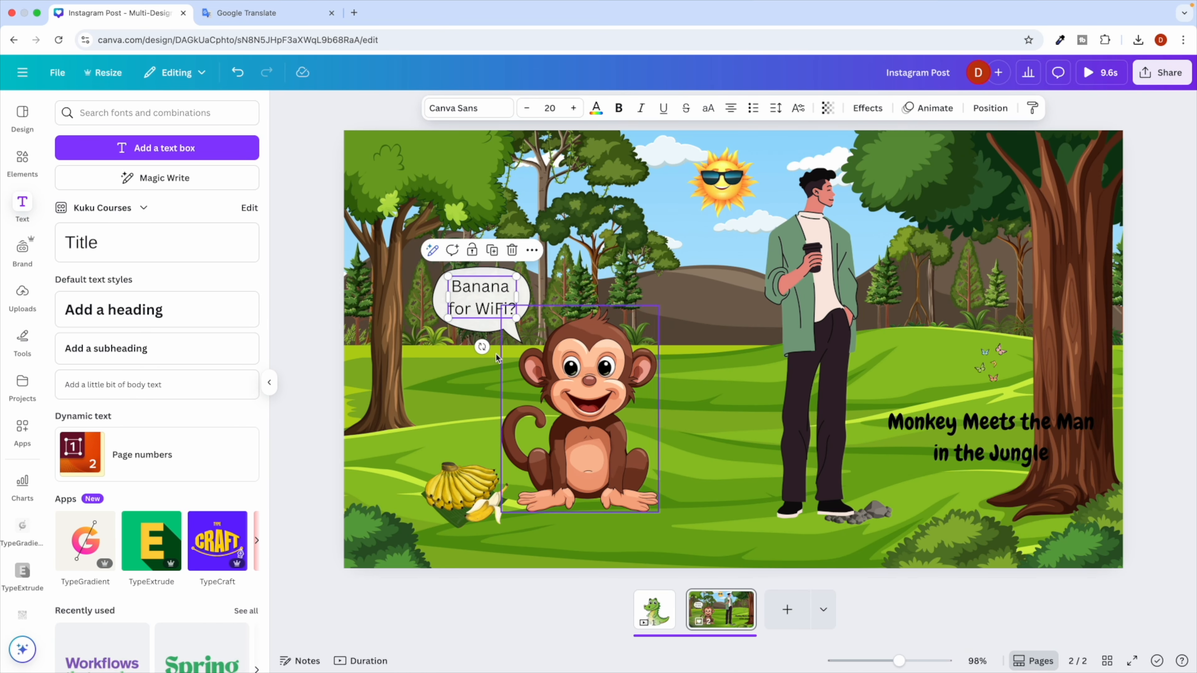
Change the 'Banana for WiFi?' bubble text font from Chewy to Poppins.
double_click(485, 287)
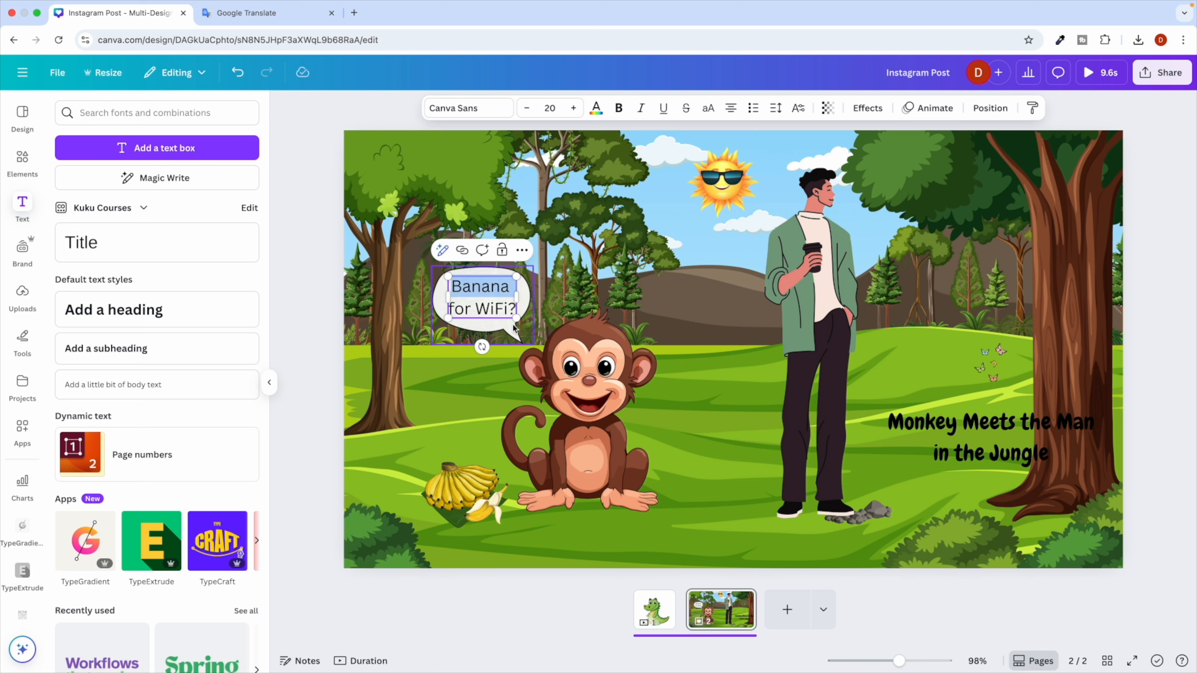
triple_click(479, 304)
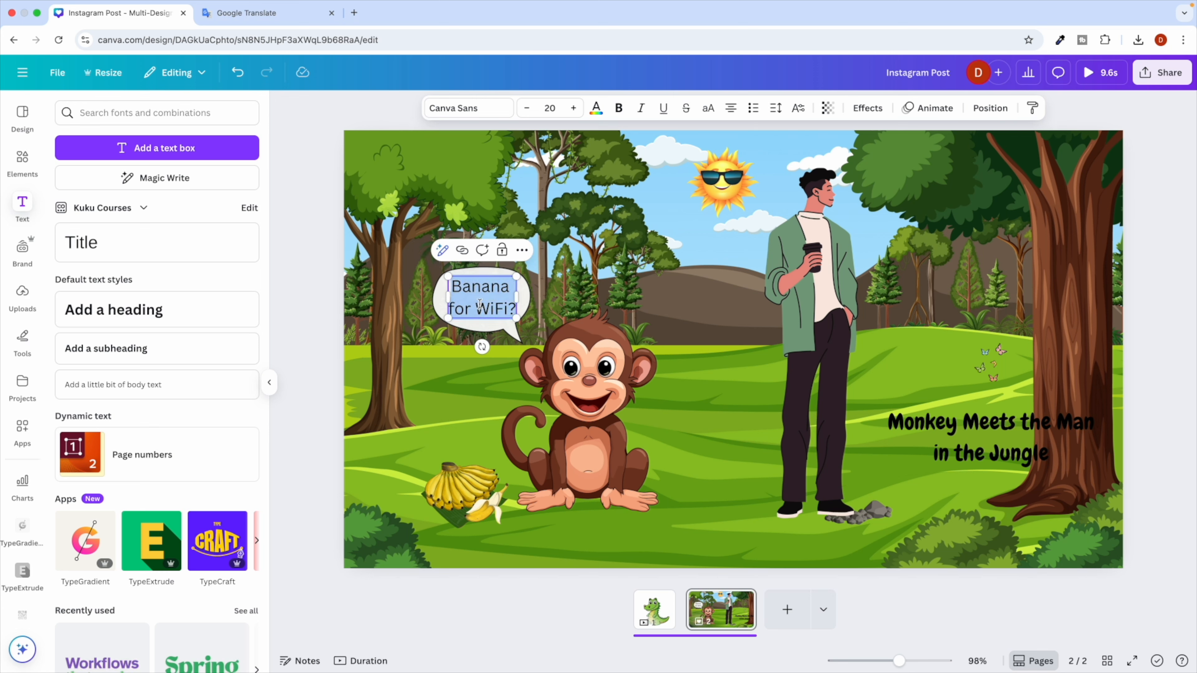
left_click(464, 108)
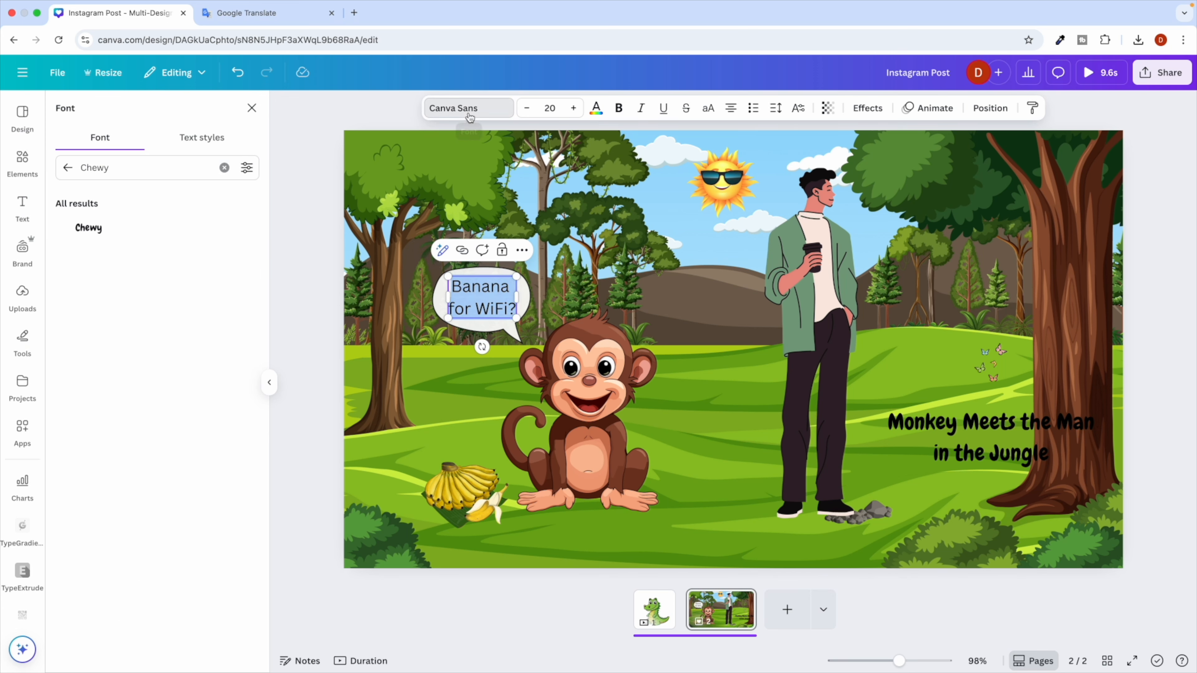
double_click(95, 167)
key("super+v")
left_click(101, 235)
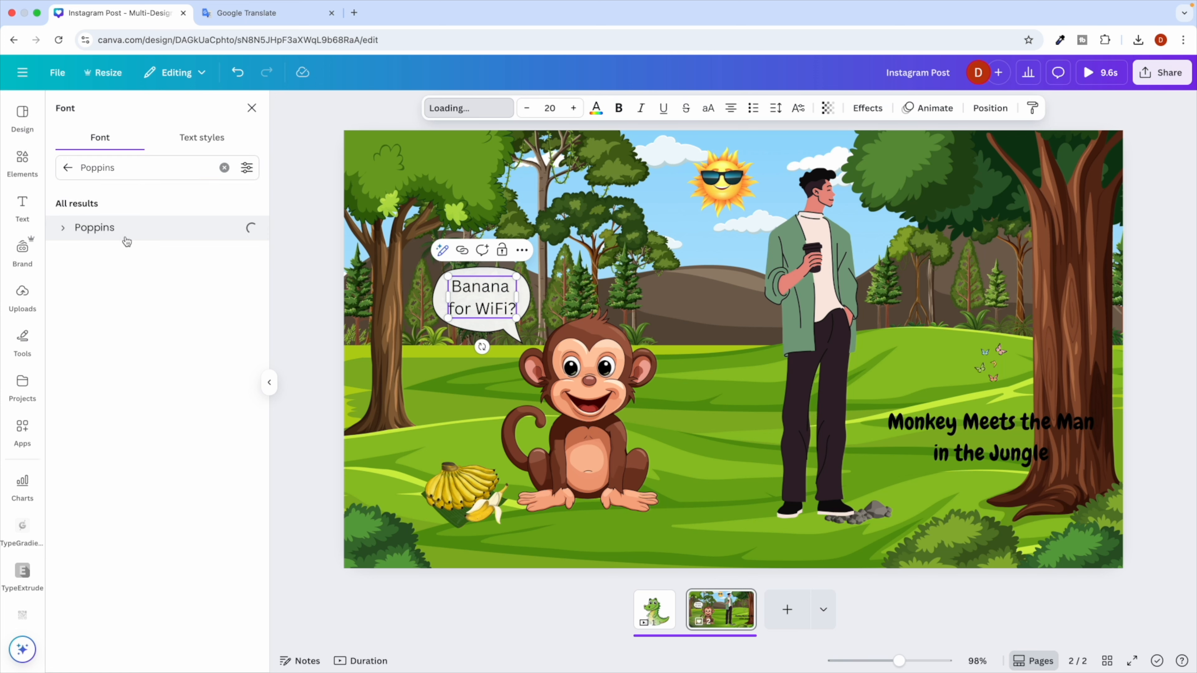
left_click(305, 356)
left_click(329, 292)
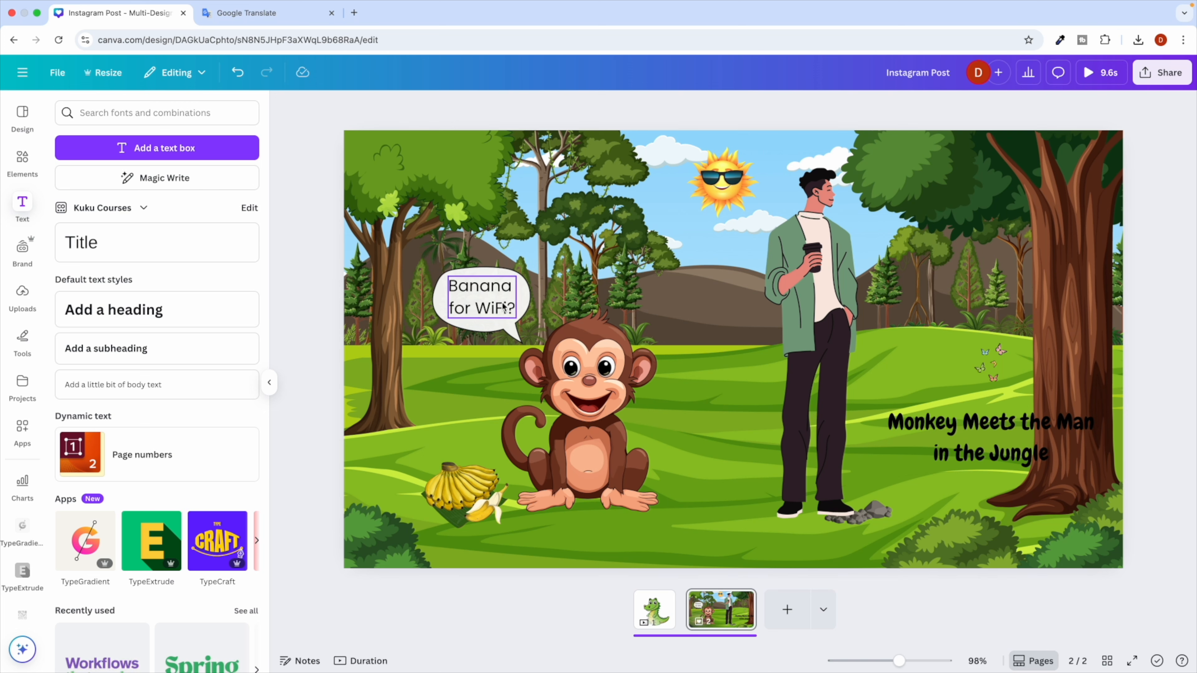
Shrink the man, the monkey and the bananas using their corner handles.
left_click(833, 287)
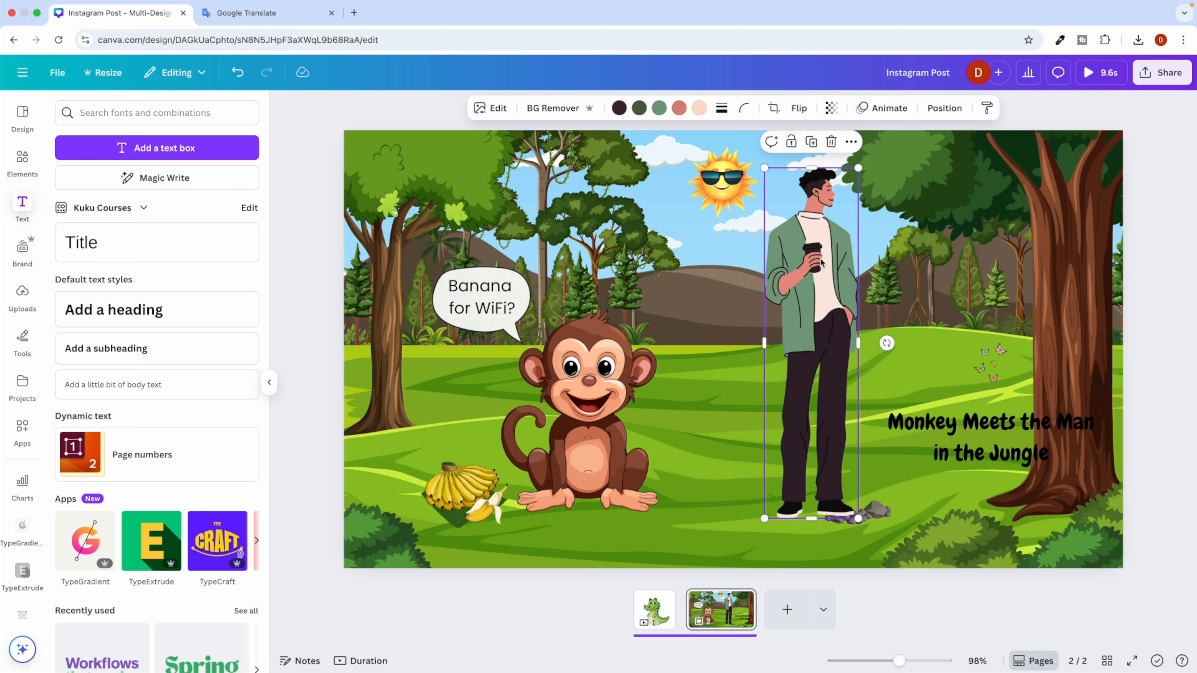
left_click_drag(765, 169, 796, 272)
left_click(577, 373)
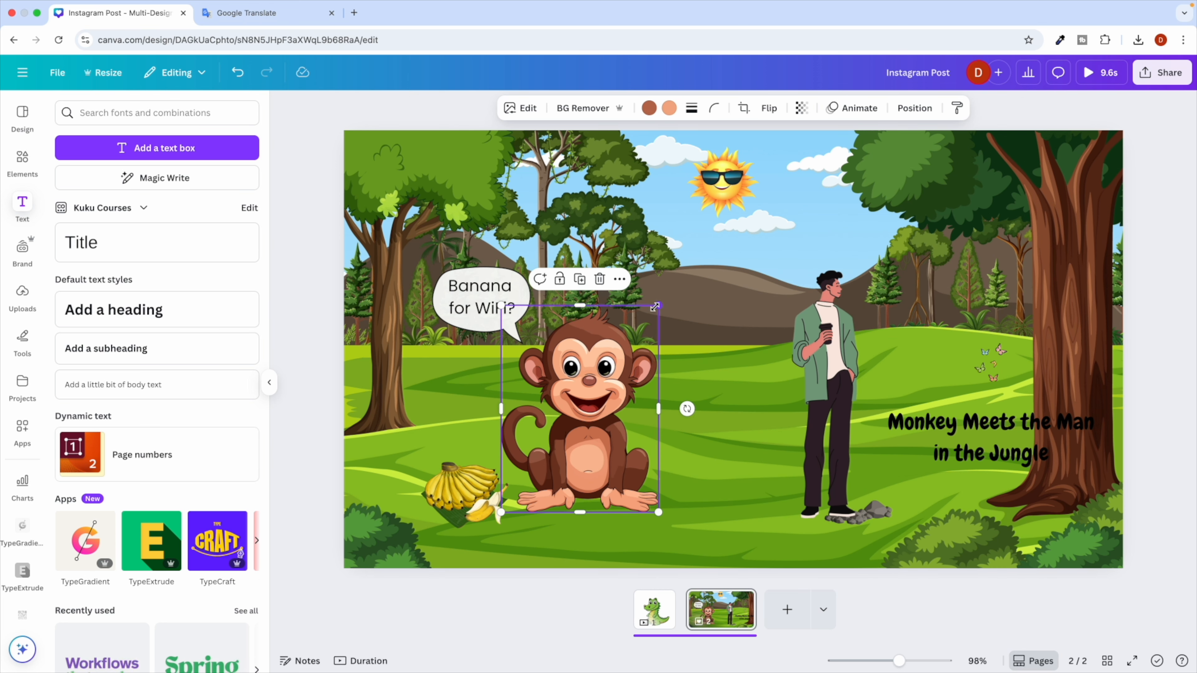
left_click_drag(654, 307, 586, 351)
left_click(456, 468)
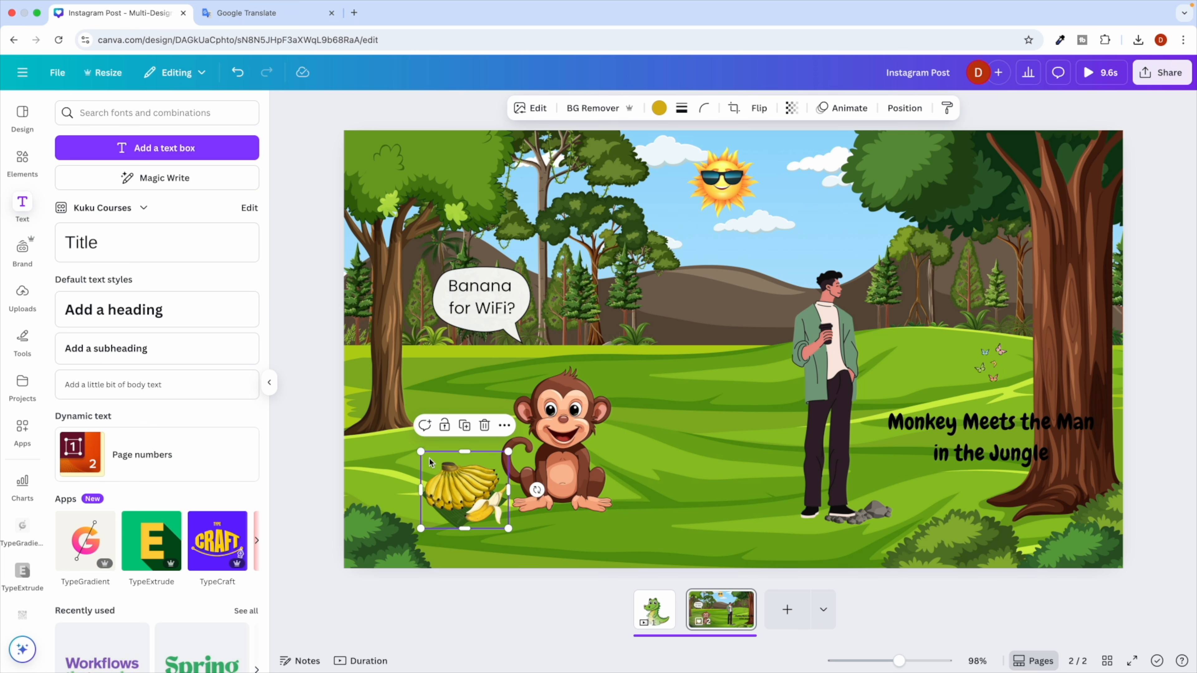
left_click_drag(422, 453, 476, 488)
left_click(486, 396)
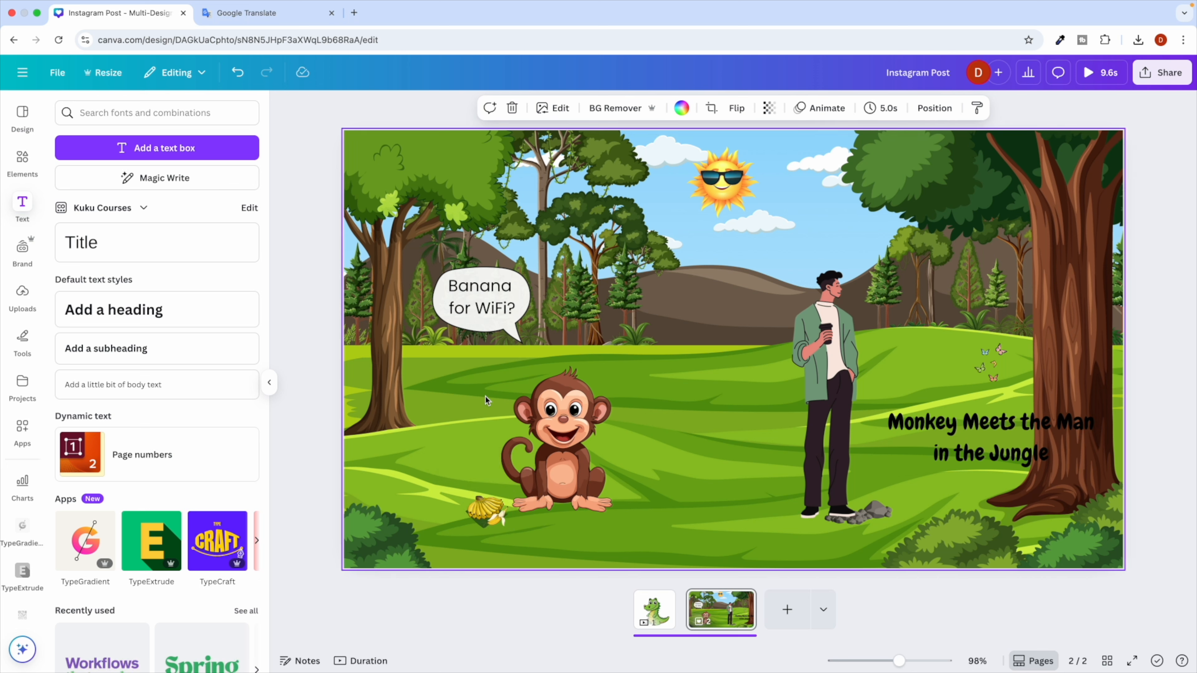
Group the speech bubble with its text and move the group down beside the monkey's head.
left_click(467, 305)
left_click(471, 338)
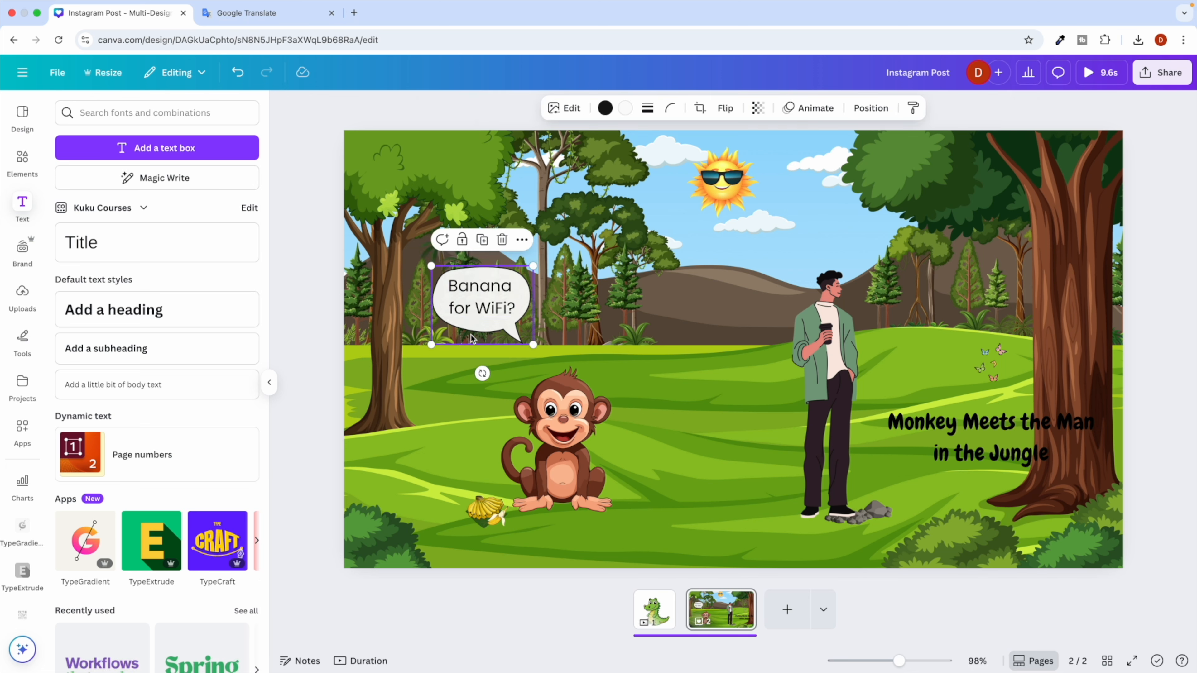
left_click(454, 337)
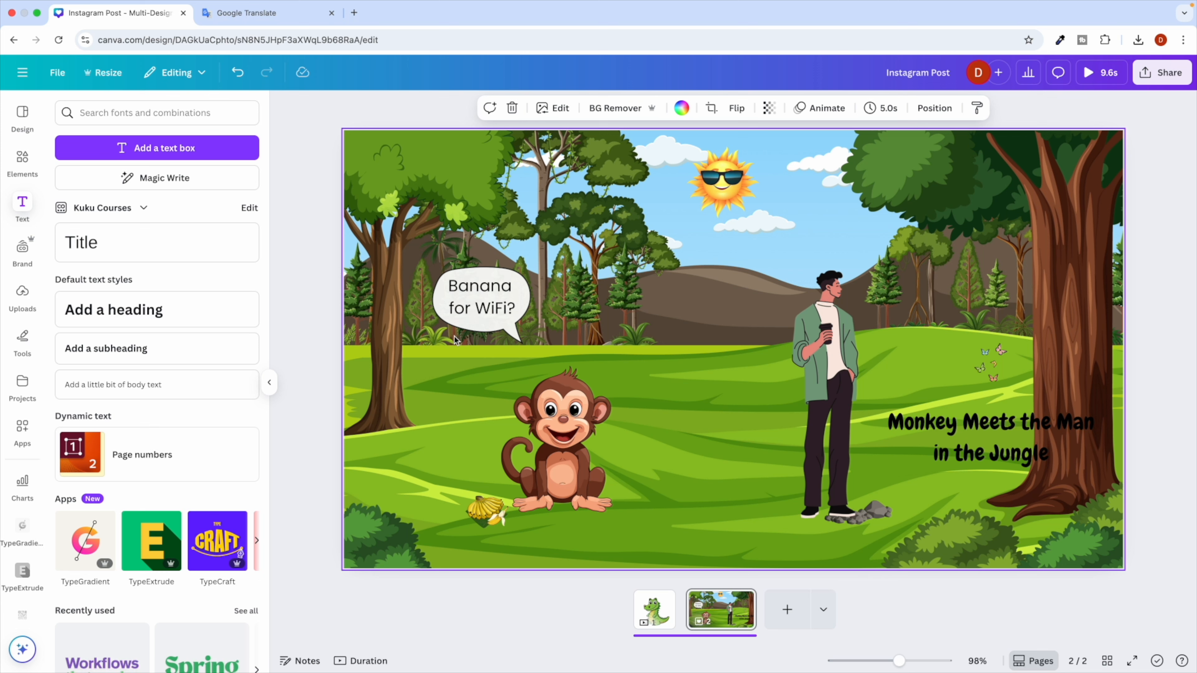
left_click_drag(451, 366, 513, 307)
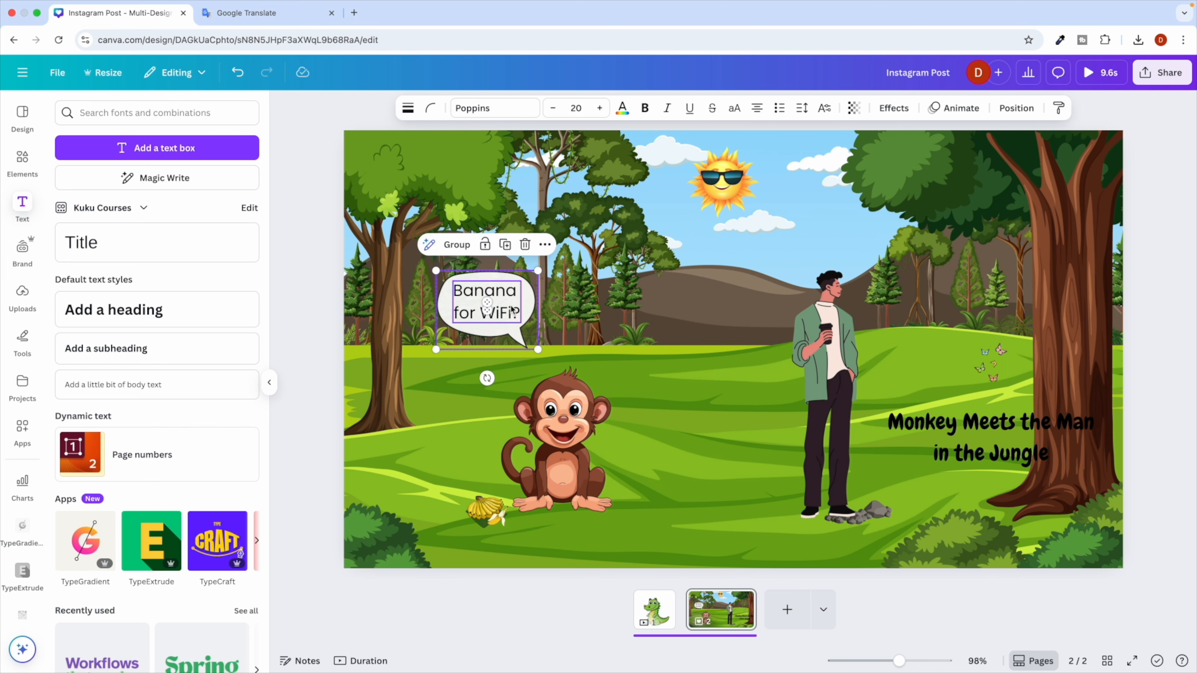
left_click(433, 382)
left_click(474, 296)
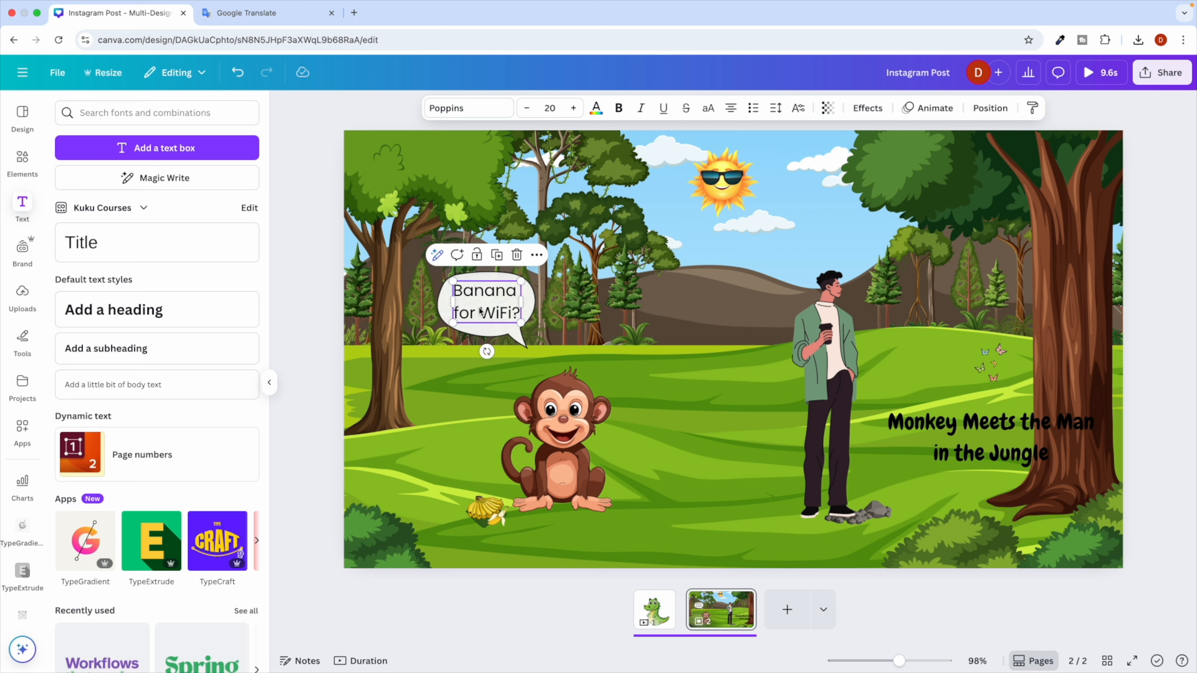
left_click(467, 338)
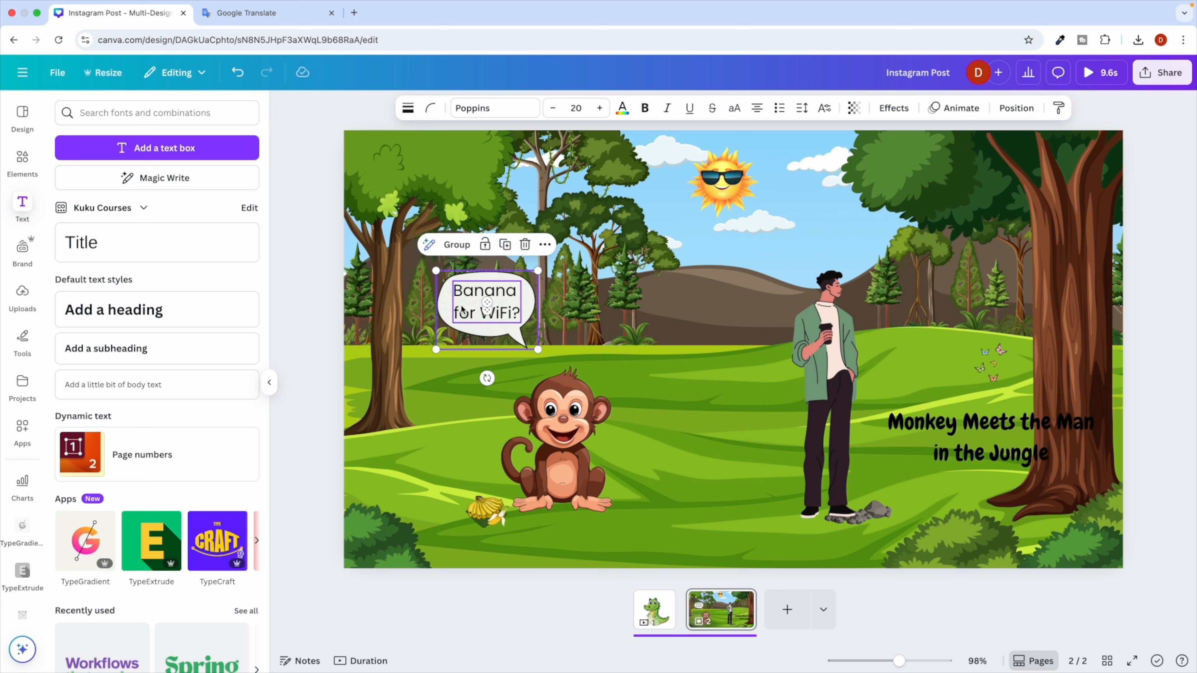
left_click(460, 248)
left_click_drag(471, 306, 455, 355)
left_click(681, 341)
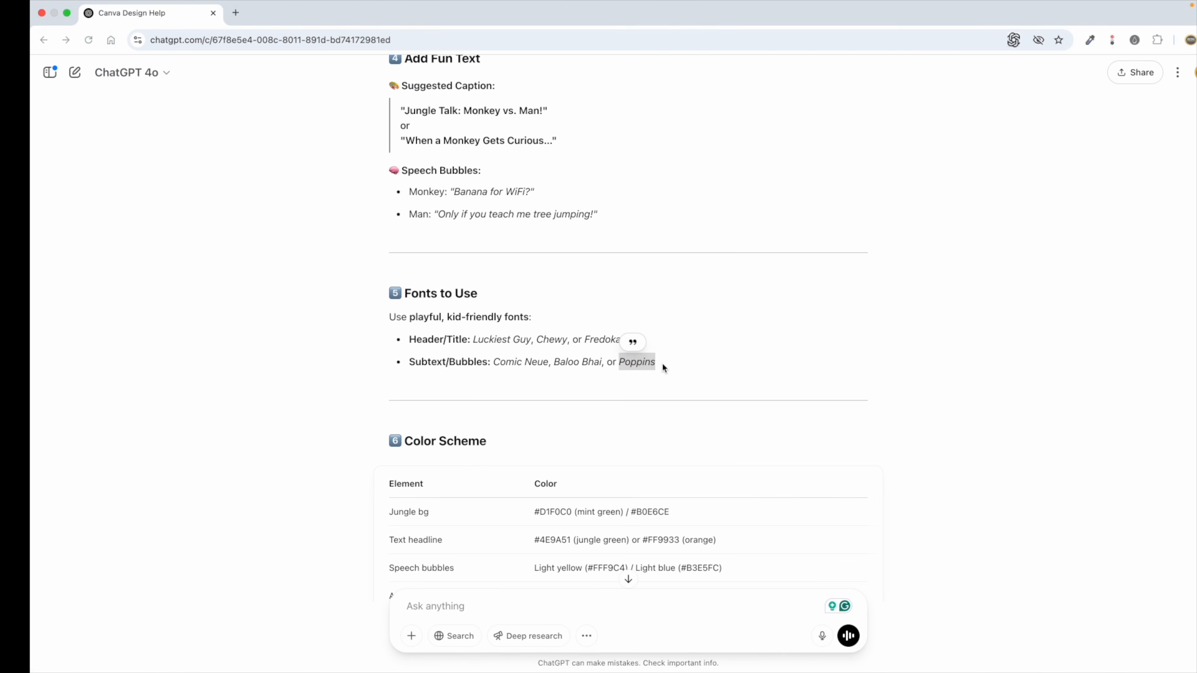
scroll(492, 353, "up", 5)
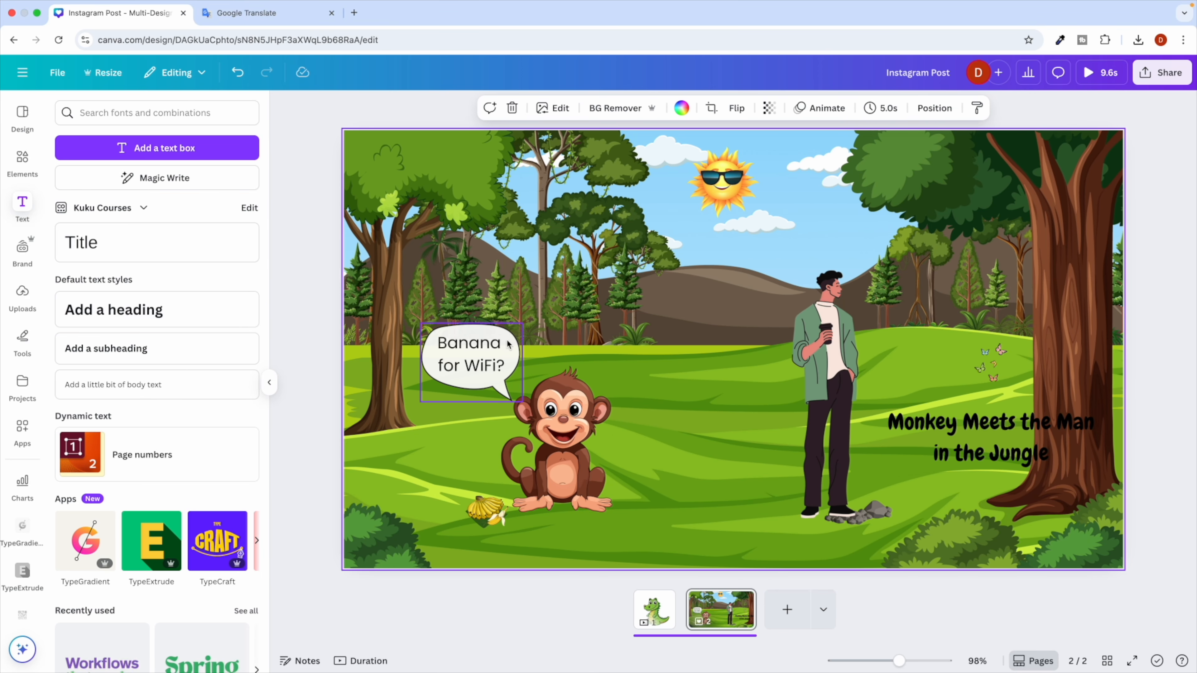
Add a second, semi-transparent speech bubble sized to sit above the man's head.
left_click(28, 158)
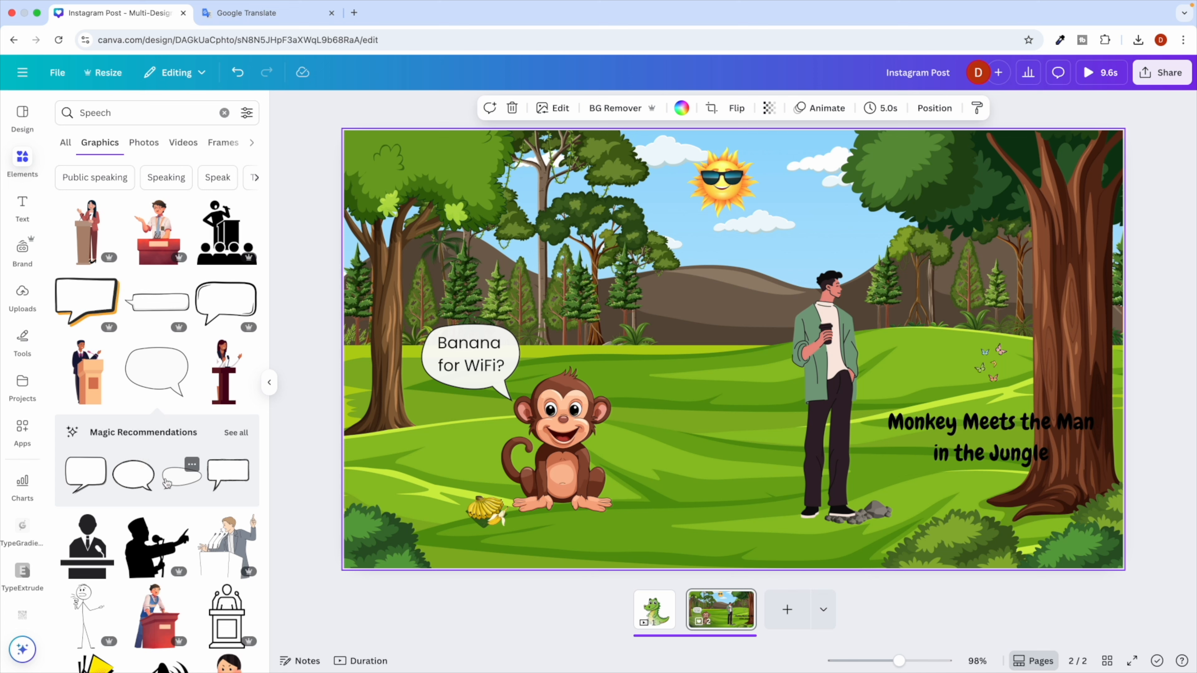
left_click(184, 487)
left_click_drag(708, 371, 922, 226)
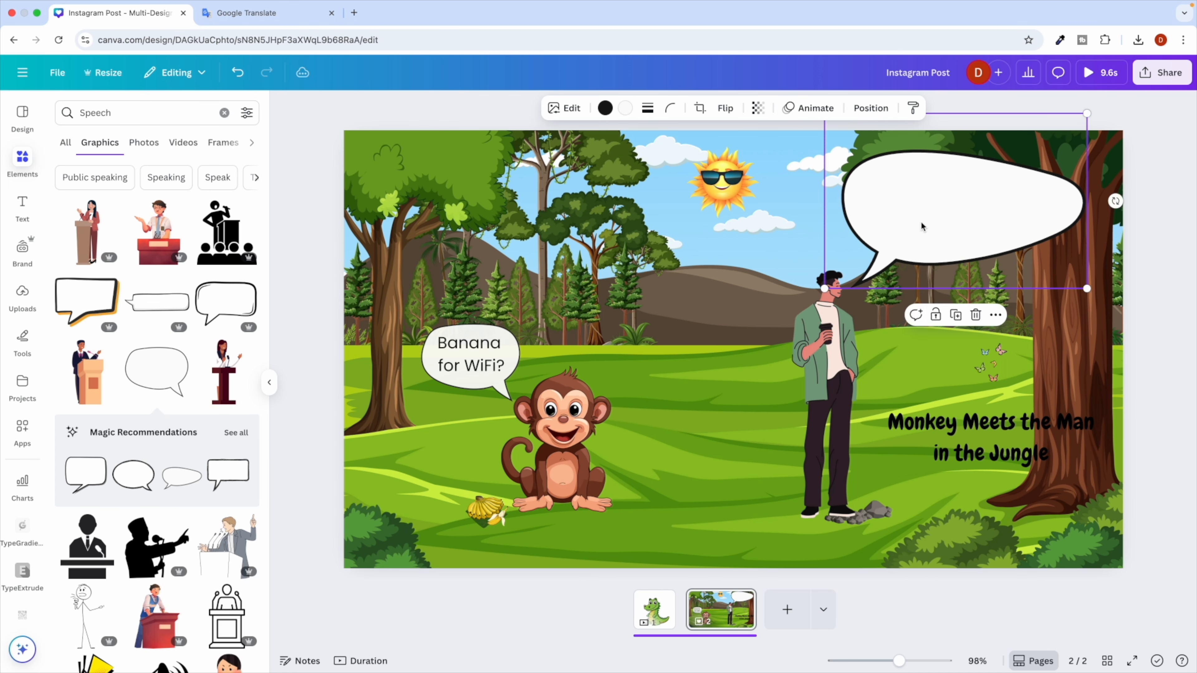
left_click_drag(1090, 113, 947, 211)
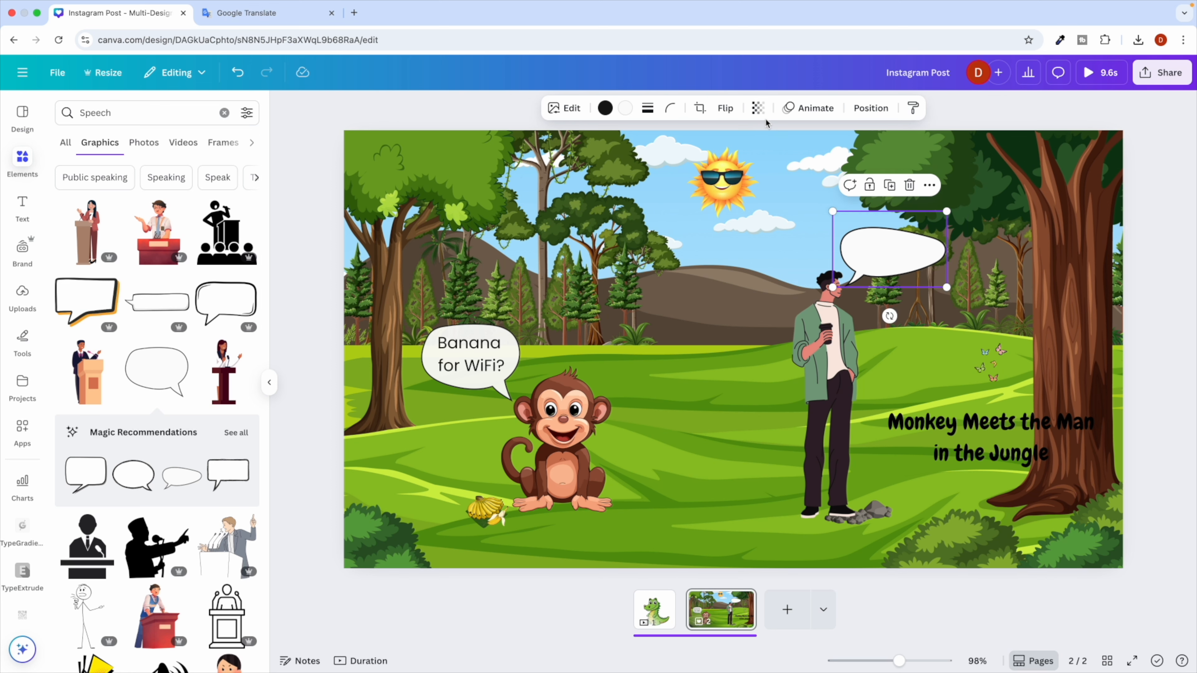
left_click(757, 115)
mouse_move(786, 160)
left_mouse_down()
mouse_move(754, 159)
mouse_move(764, 159)
left_mouse_up()
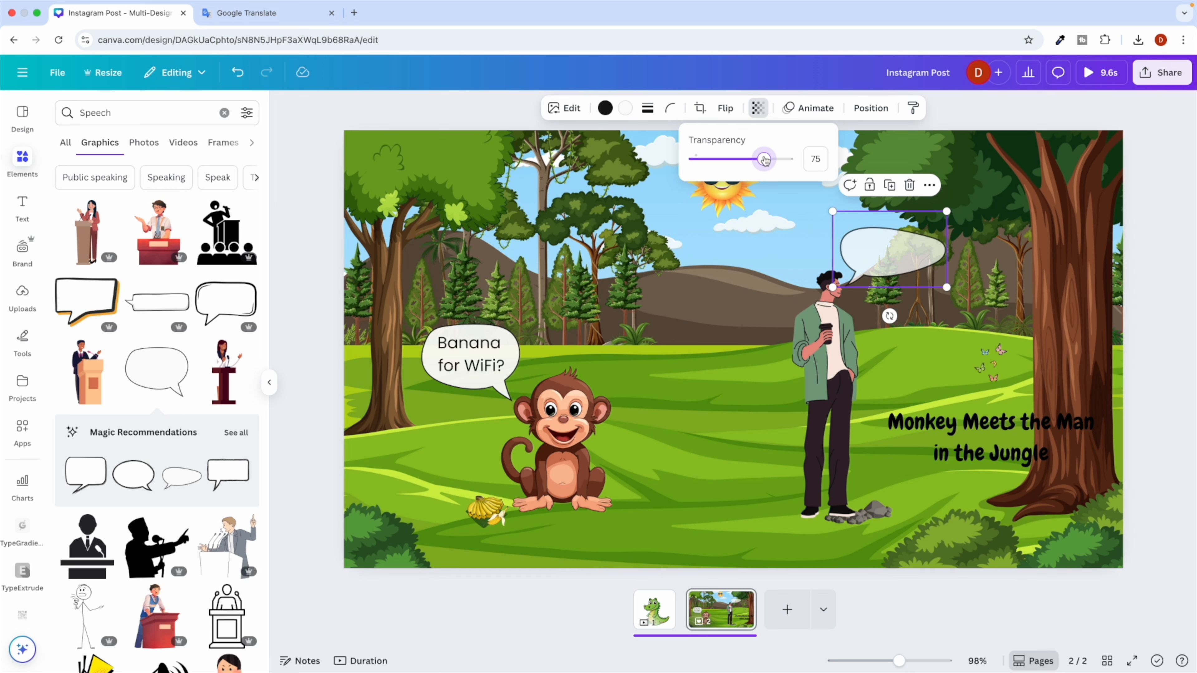
left_click(697, 254)
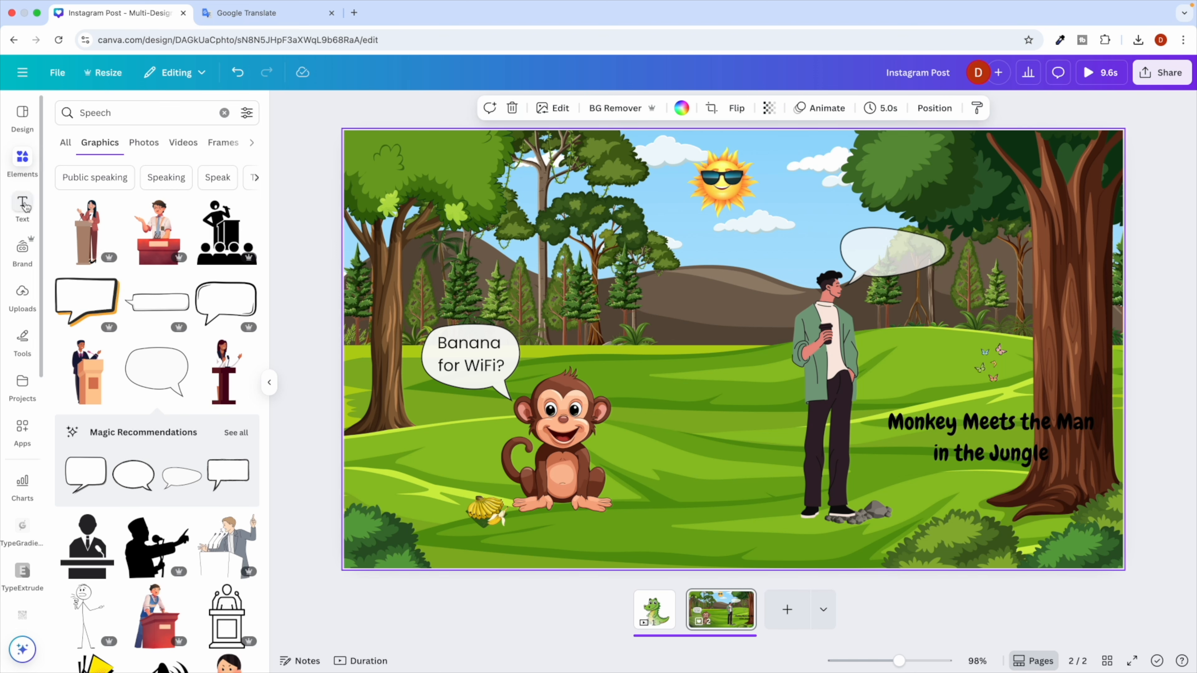
Ungroup the monkey's bubble and copy its 'Banana for WiFi?' text into the man's bubble.
left_click(465, 344)
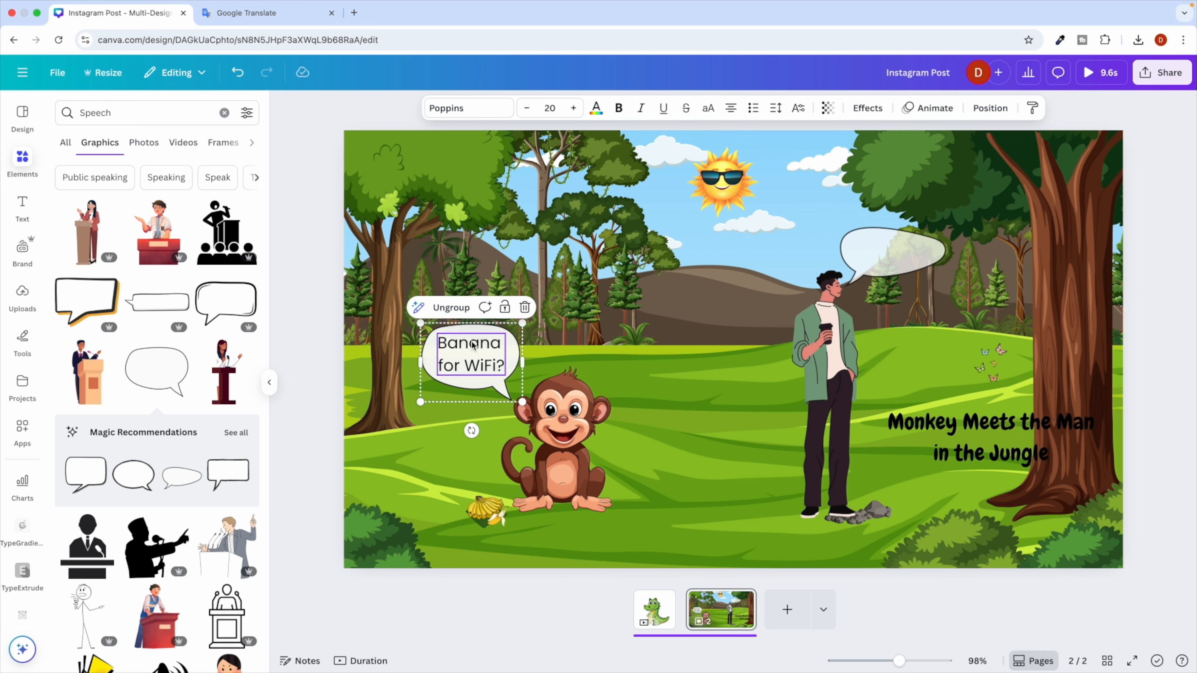
left_click(452, 307)
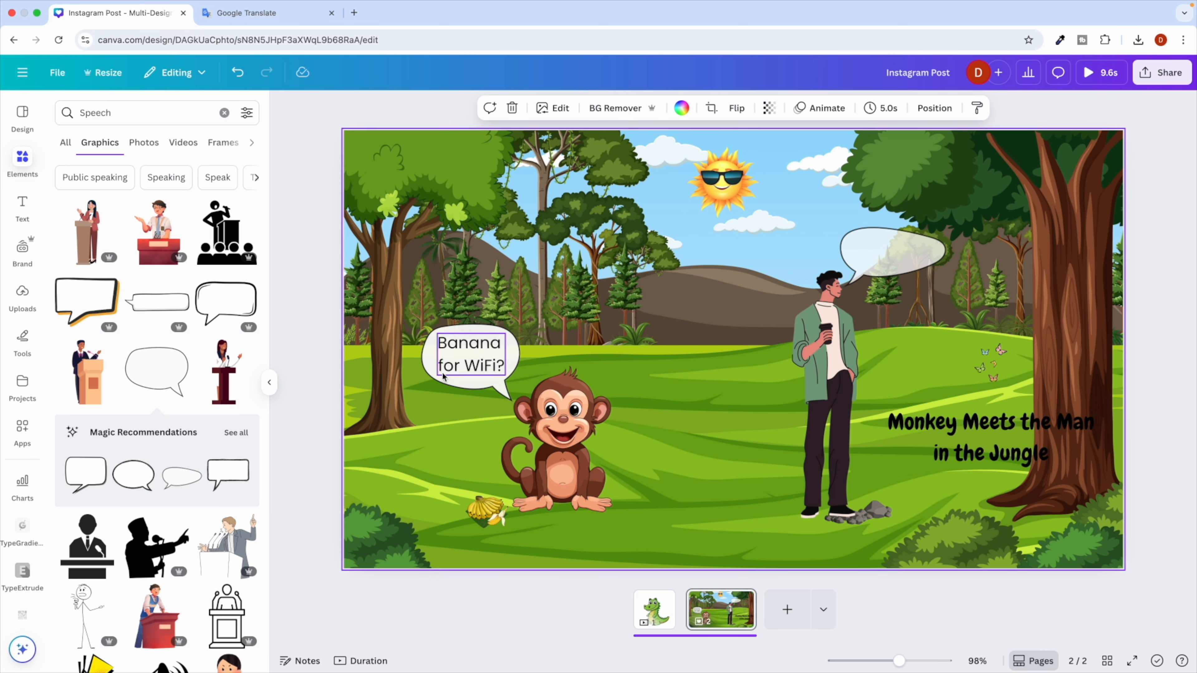
left_click(474, 349)
left_click_drag(473, 349, 875, 246)
Copy 'Only if you teach me tree jumping!' from ChatGPT and select the man's bubble text.
key("ctrl+Right")
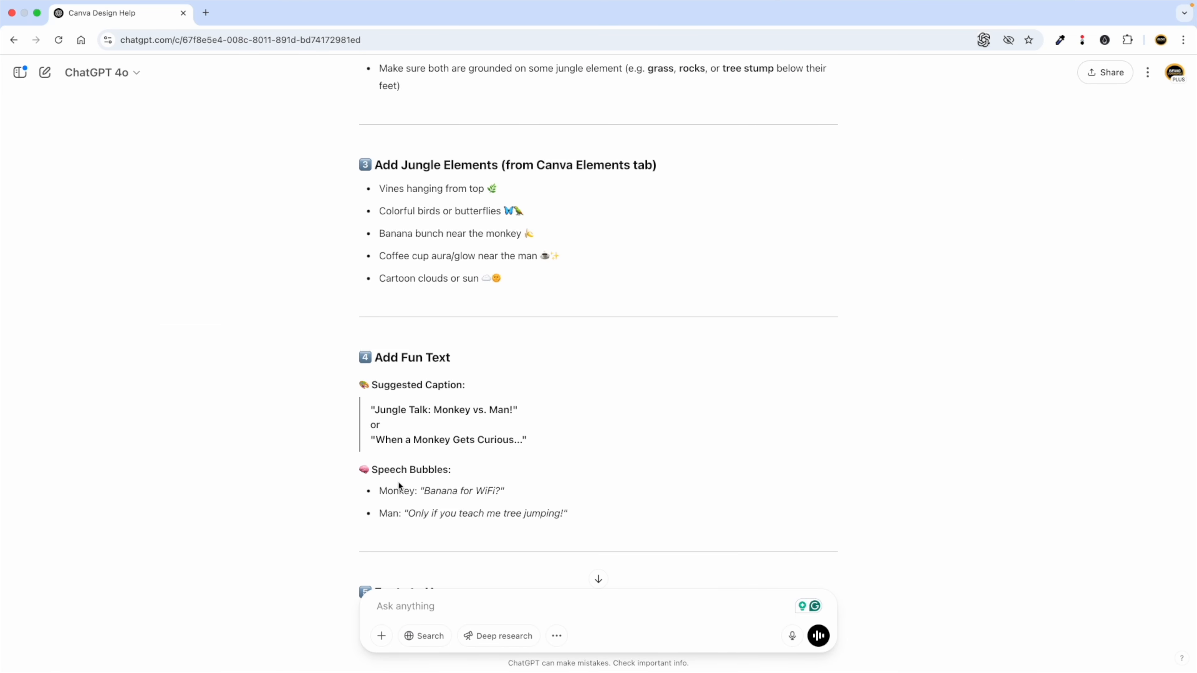
left_click_drag(409, 515, 568, 511)
key("super+c")
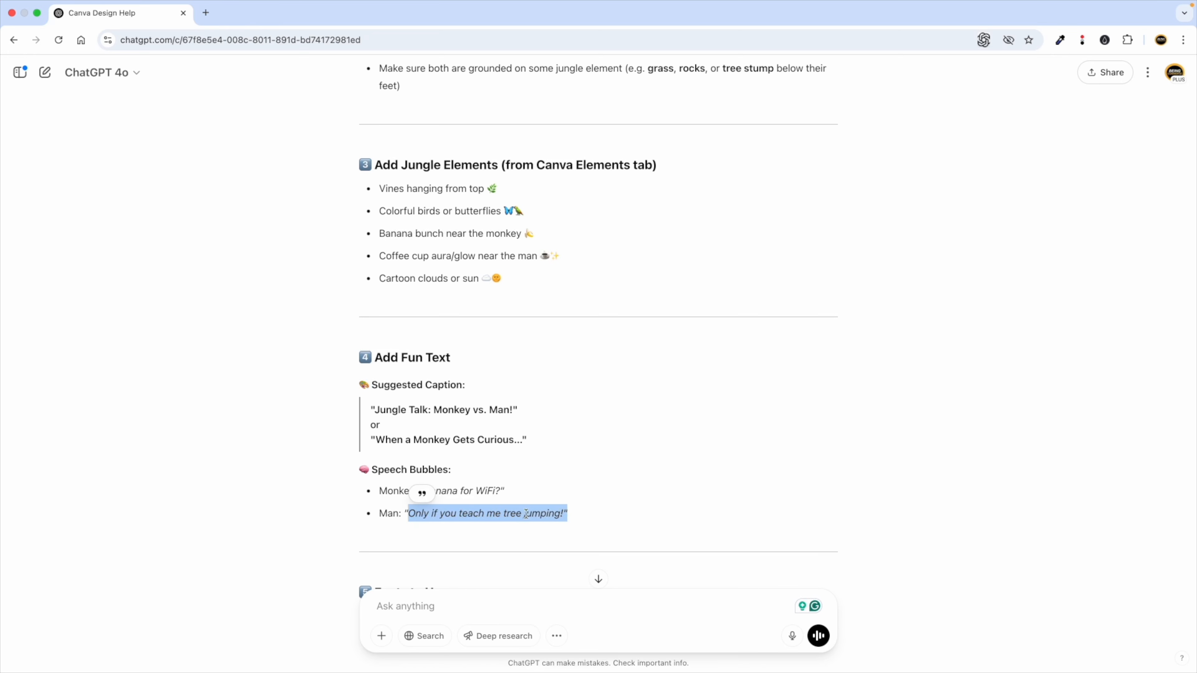
key("ctrl+Left")
triple_click(904, 242)
Paste 'Only if you teach me tree jumping!' on two lines and enlarge the man's bubble to fit.
key("super+v")
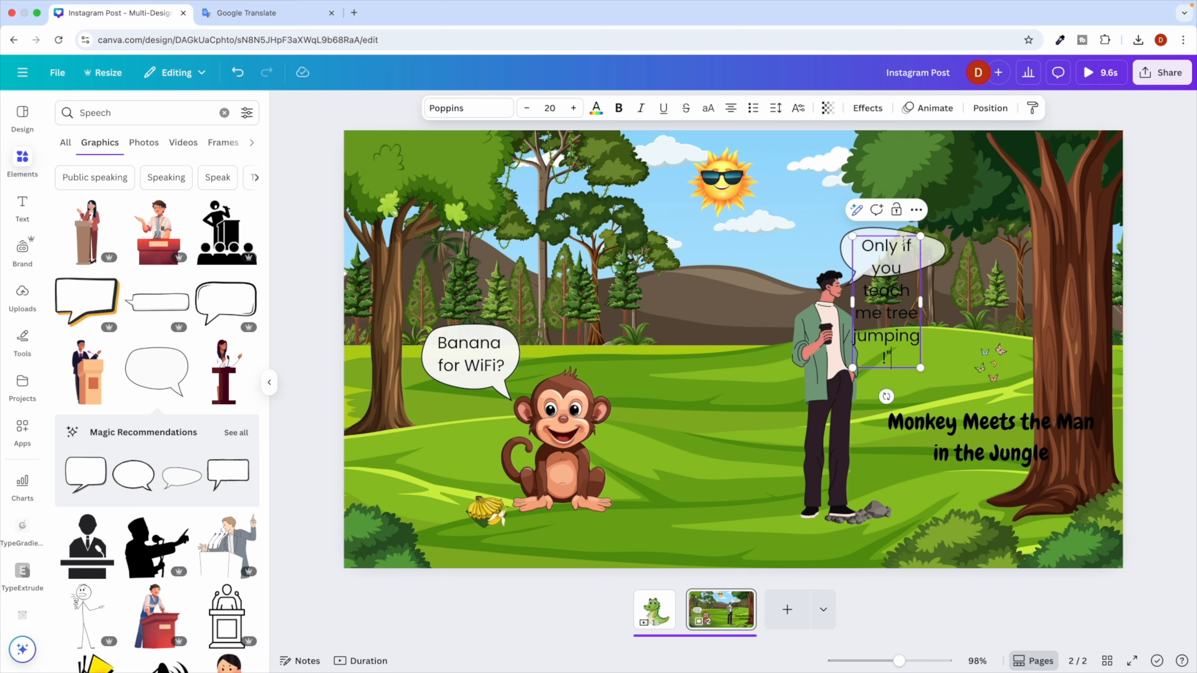
left_click_drag(922, 300, 999, 302)
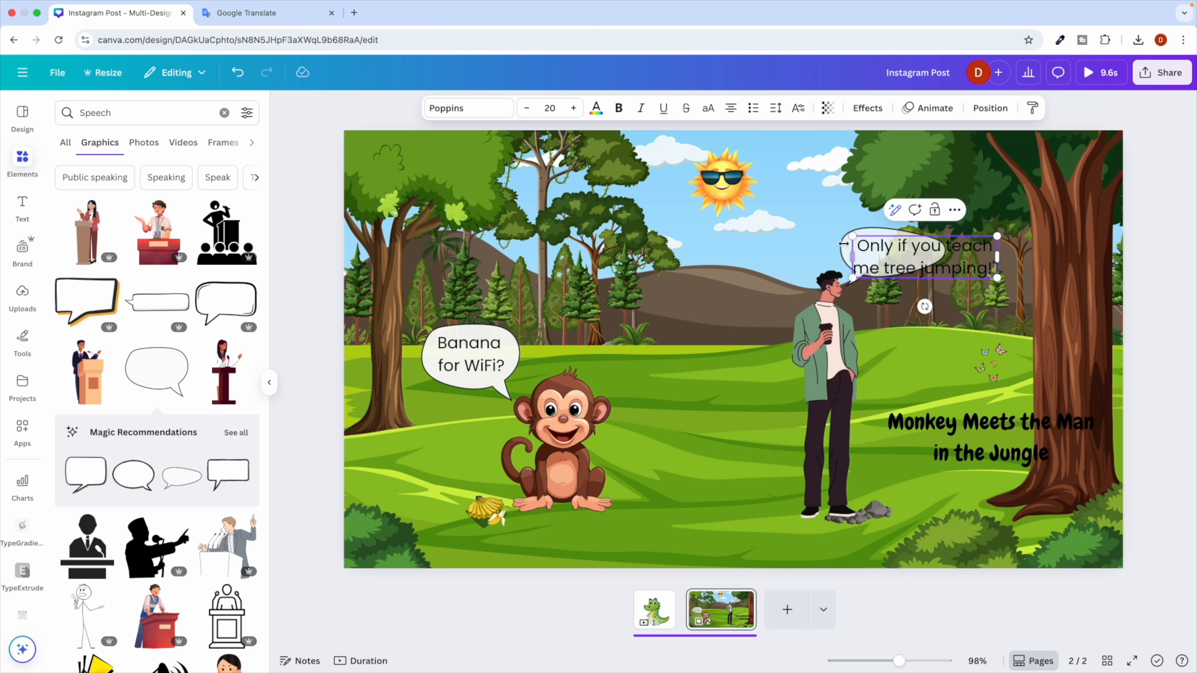
left_click(844, 247)
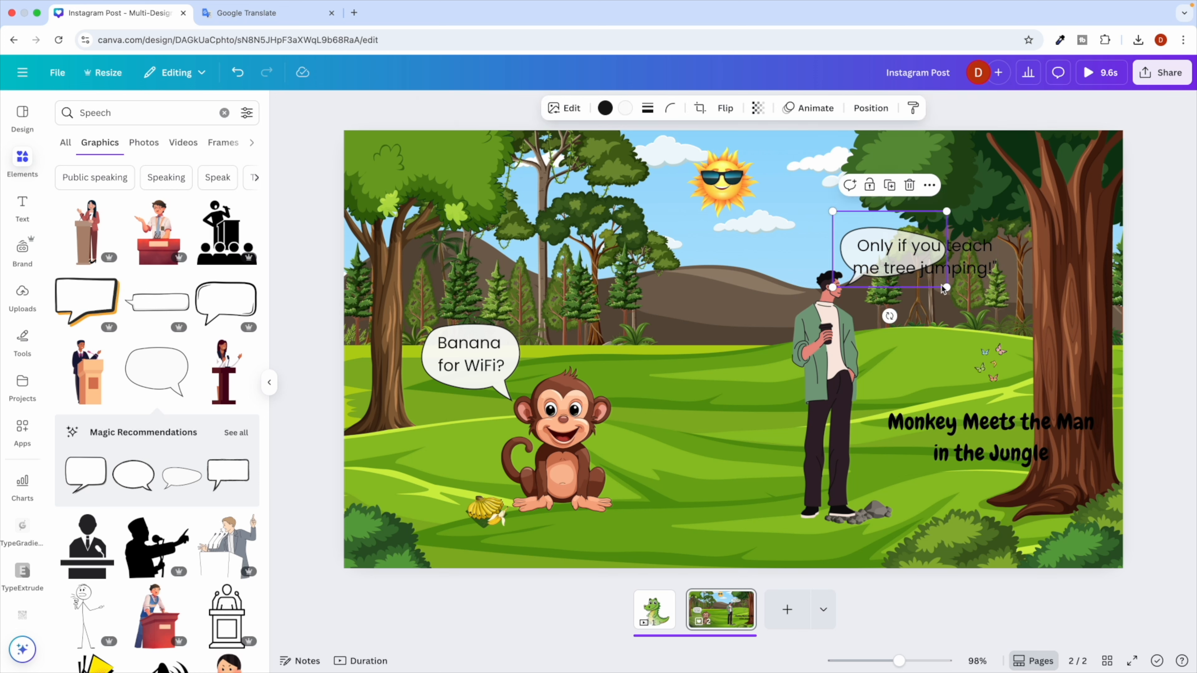
left_click_drag(945, 286, 1000, 324)
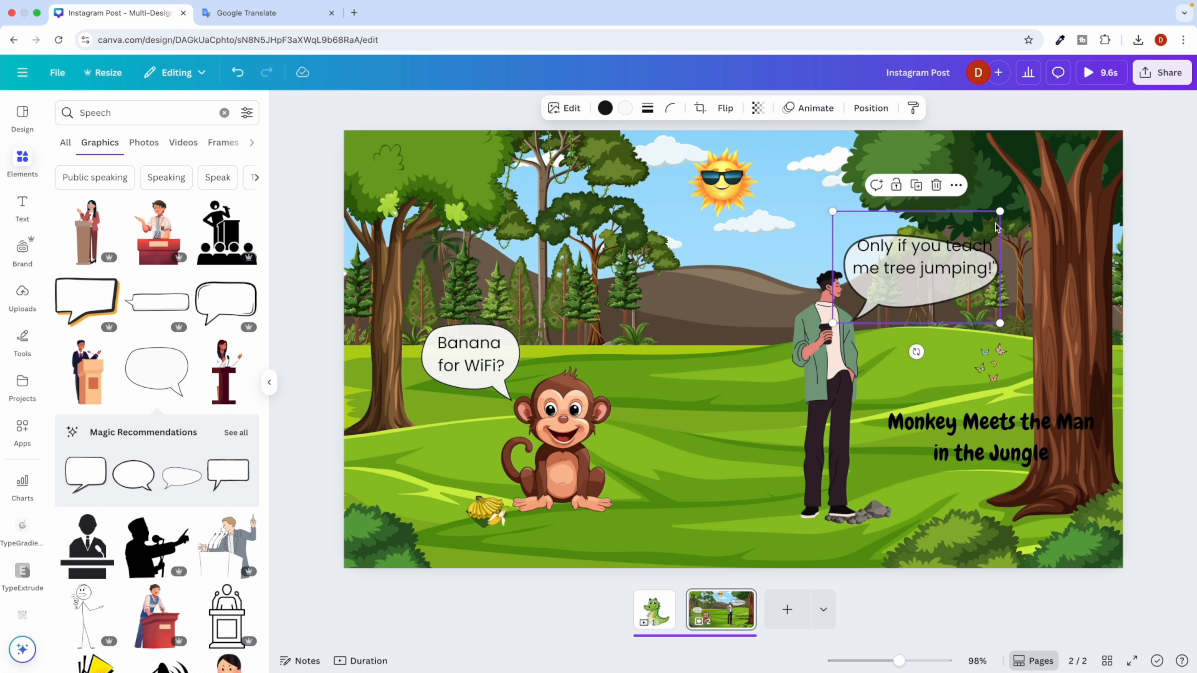
left_click_drag(999, 212, 1032, 190)
left_click_drag(833, 188, 829, 188)
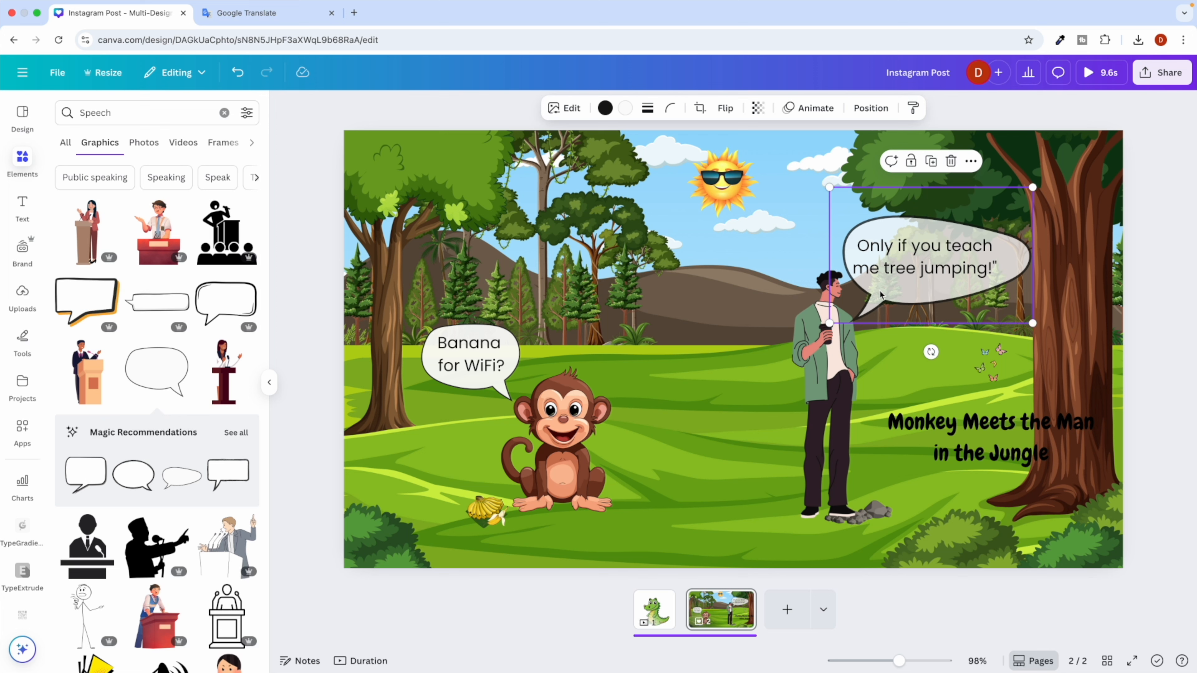
Move the man and the rocks at his feet lower on the grass.
left_click(764, 277)
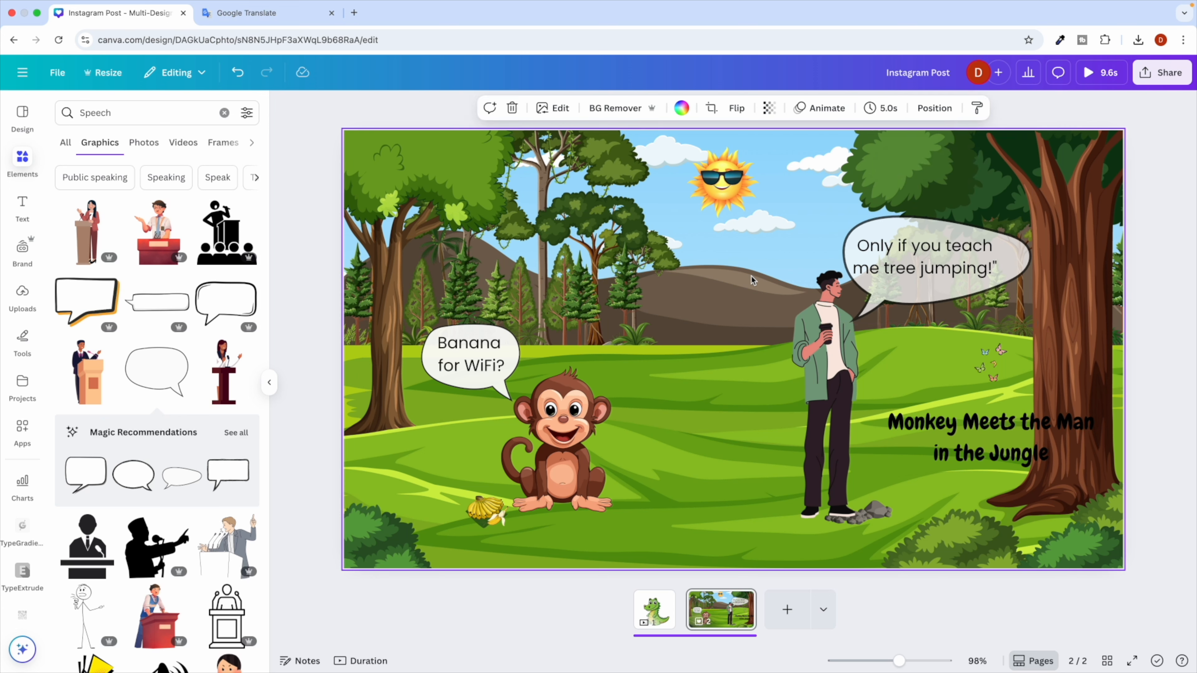
left_click(809, 362)
left_click_drag(809, 362, 802, 392)
left_click(869, 513)
left_click_drag(869, 513, 865, 546)
left_click_drag(753, 290, 783, 539)
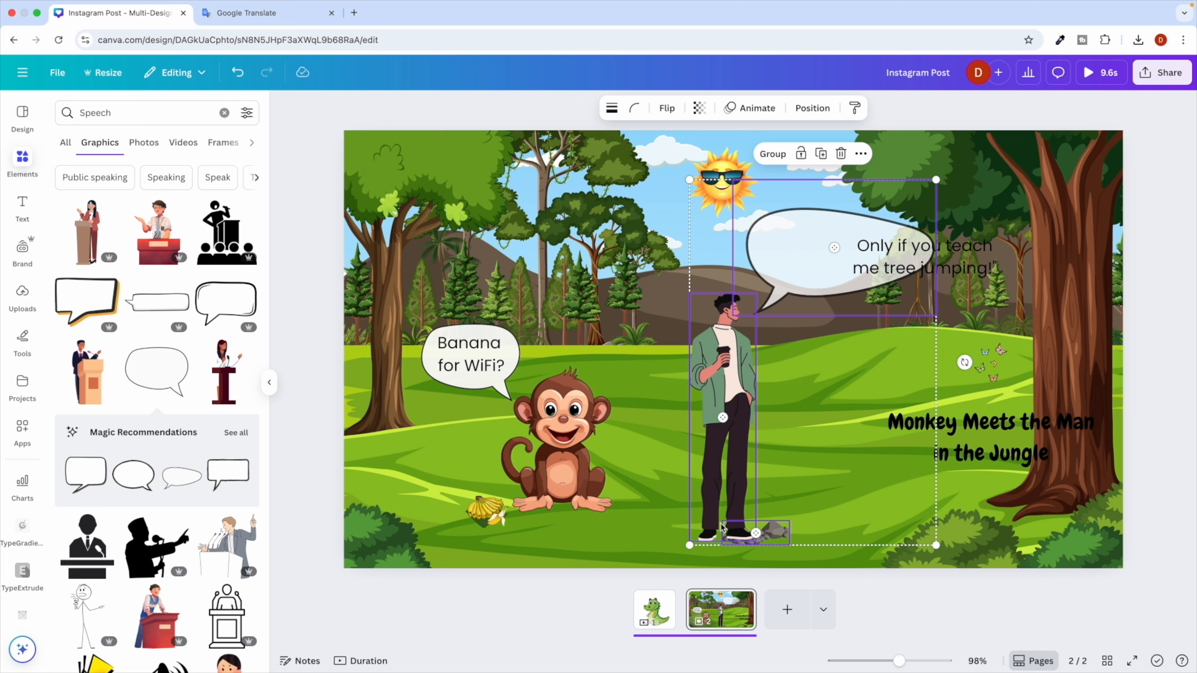
left_click(662, 507)
Move the man's line into his bubble and shrink the bubble and text together.
left_click_drag(914, 271, 830, 261)
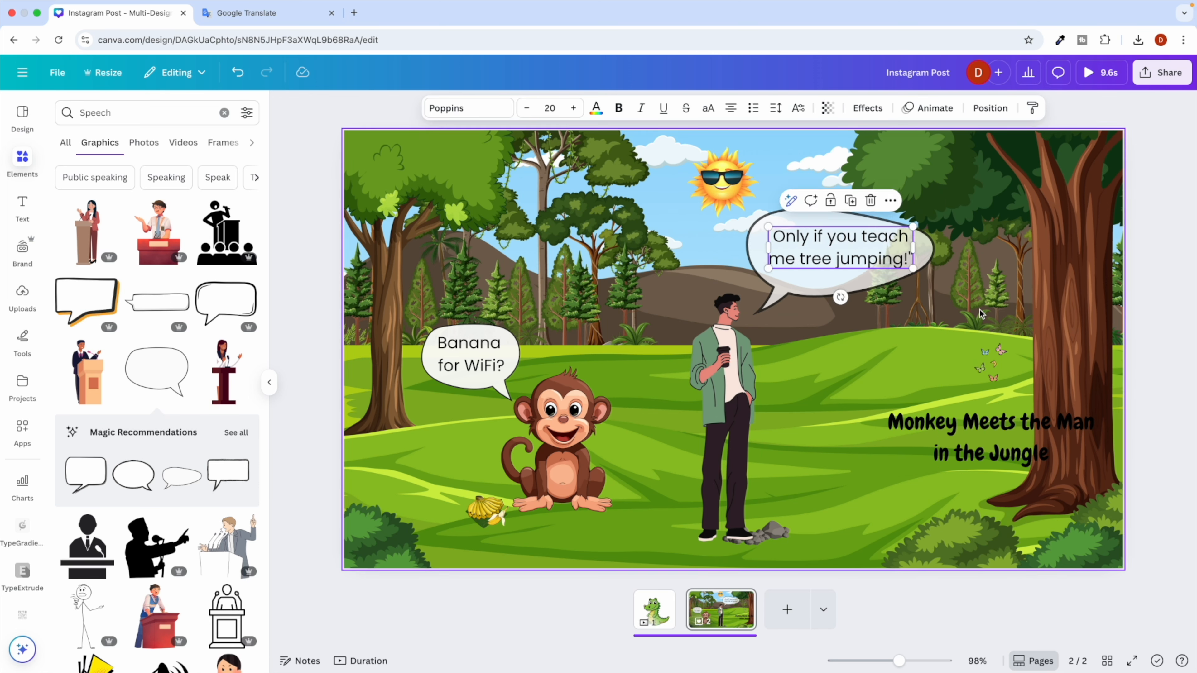
left_click(938, 307)
left_click(907, 230)
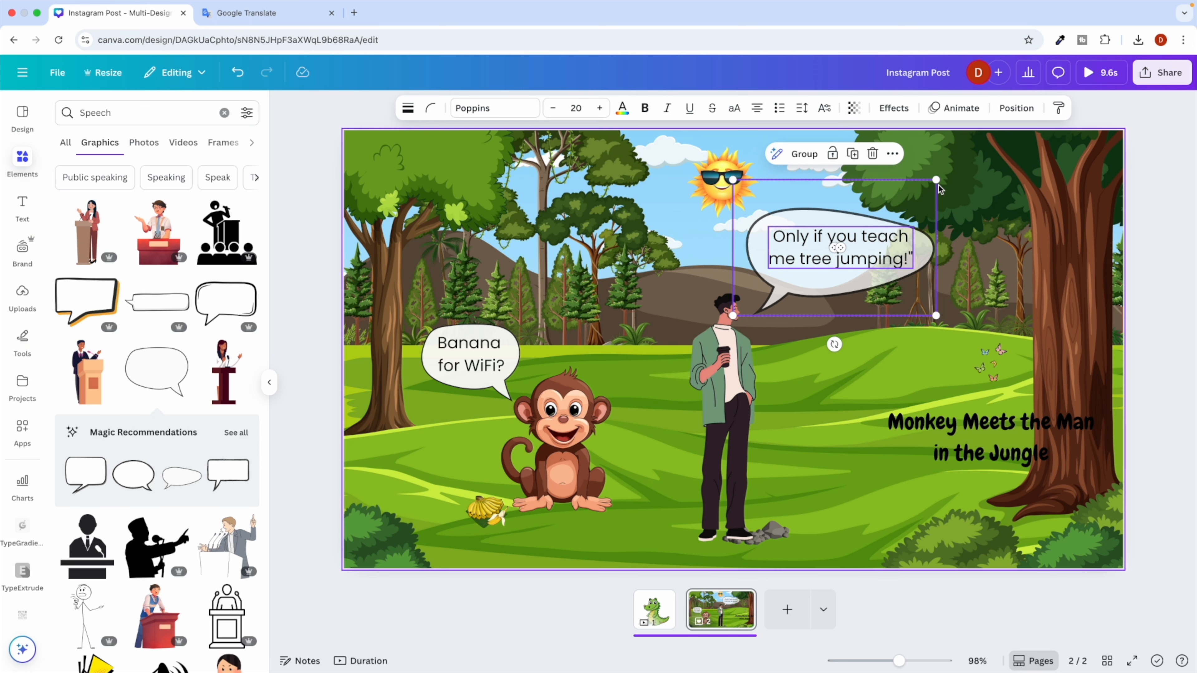
left_click_drag(936, 180, 851, 213)
left_click(952, 310)
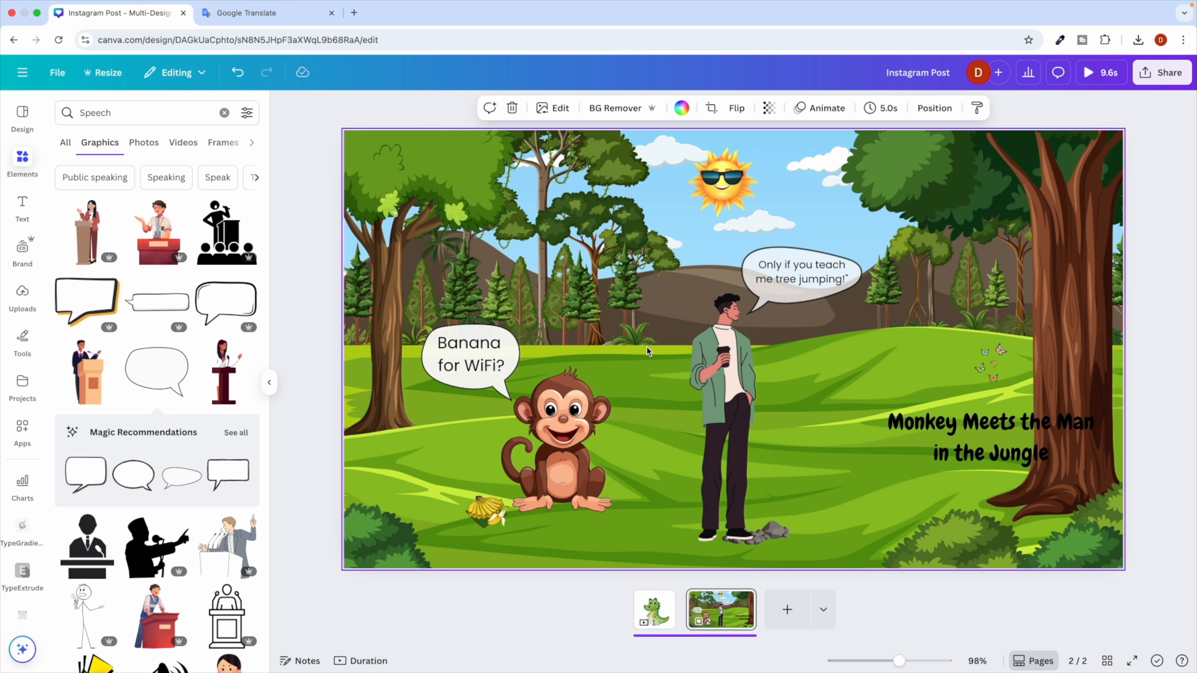
Make the man's bubble text bold, keep it on two lines, and widen the bubble to fit.
left_click(767, 277)
left_click(767, 279)
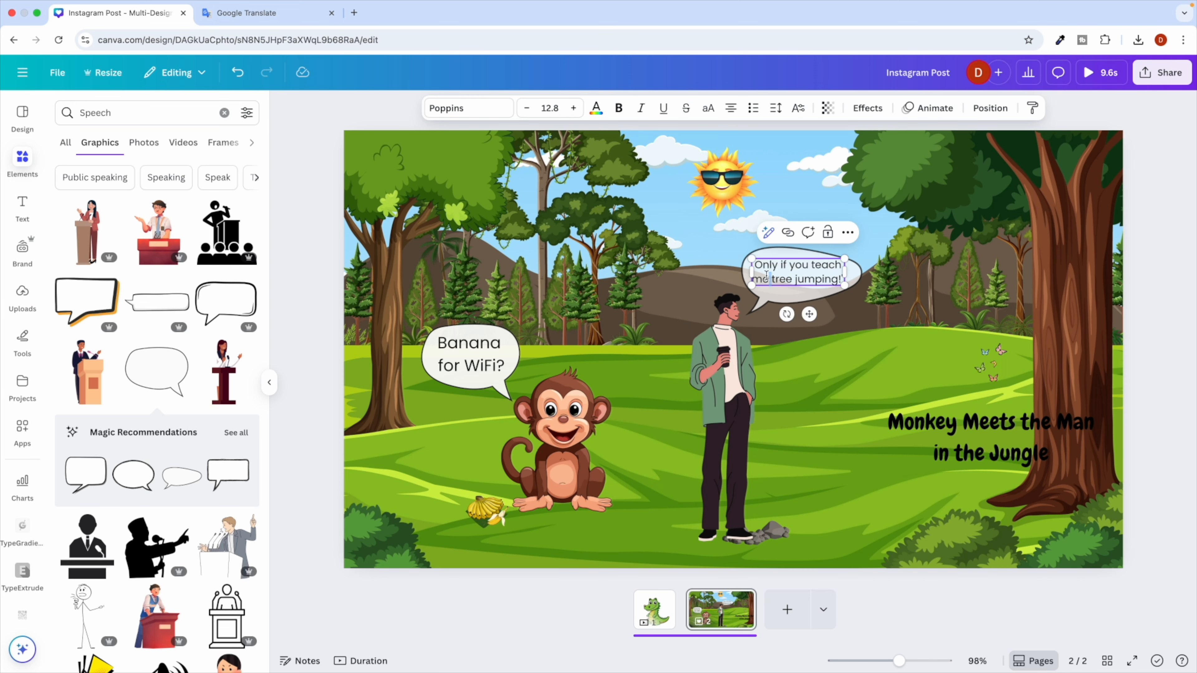
left_click(618, 109)
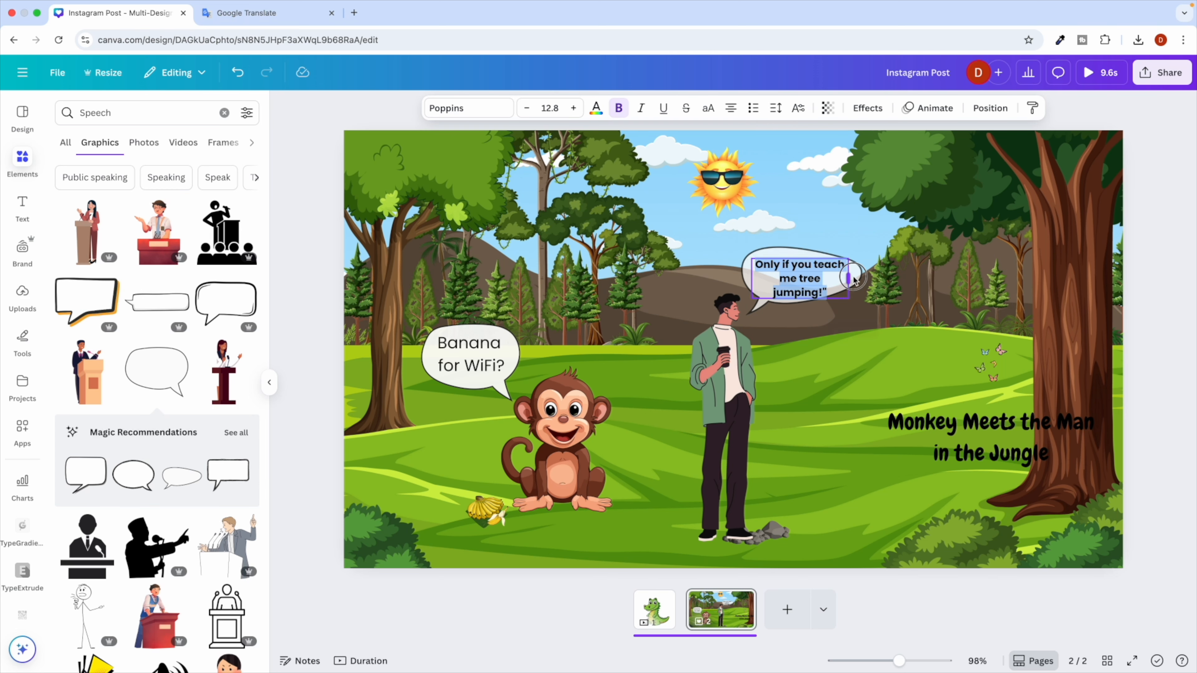
left_click_drag(854, 279, 857, 281)
left_click(859, 270)
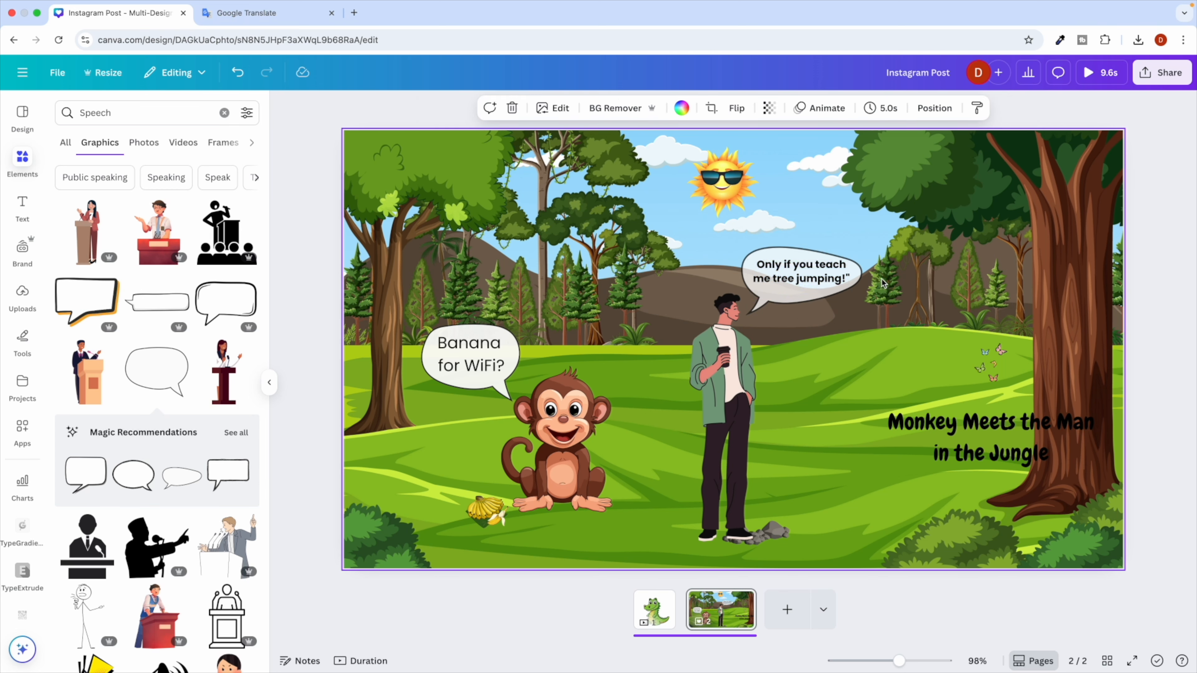
left_click_drag(863, 228, 875, 228)
Pick the #FF9933 orange headline colour from ChatGPT's Color Scheme table, then highlight the Canva title.
left_click(945, 306)
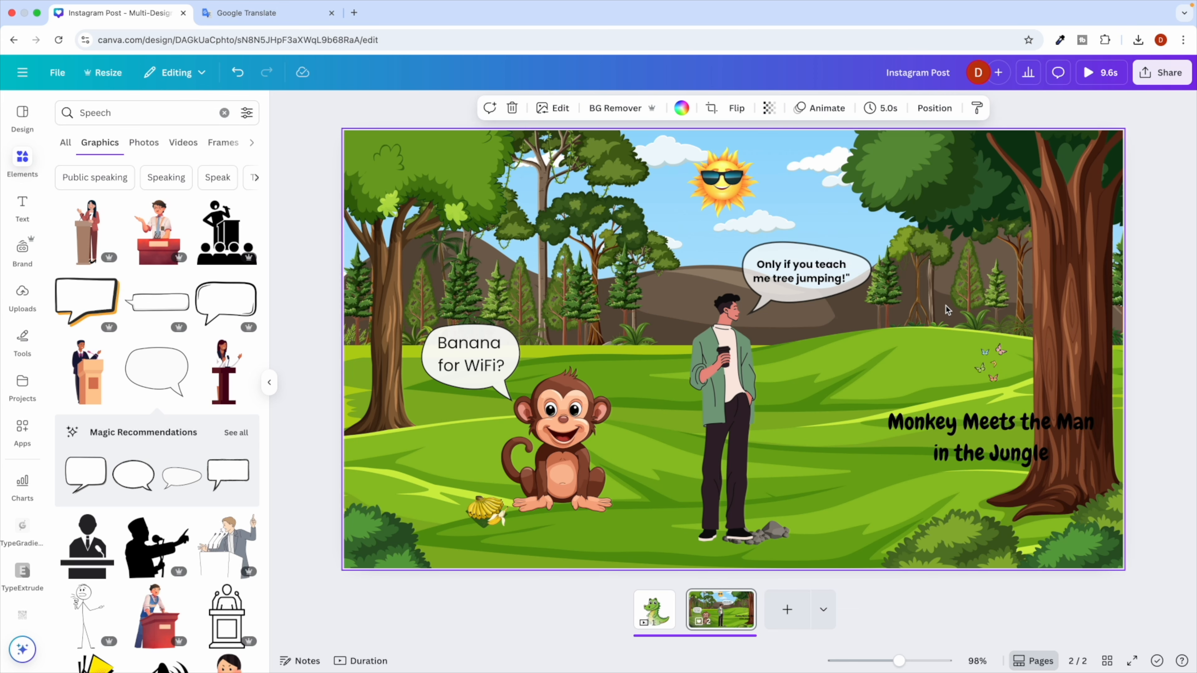
key("ctrl+Right")
scroll(446, 507, "down", 5)
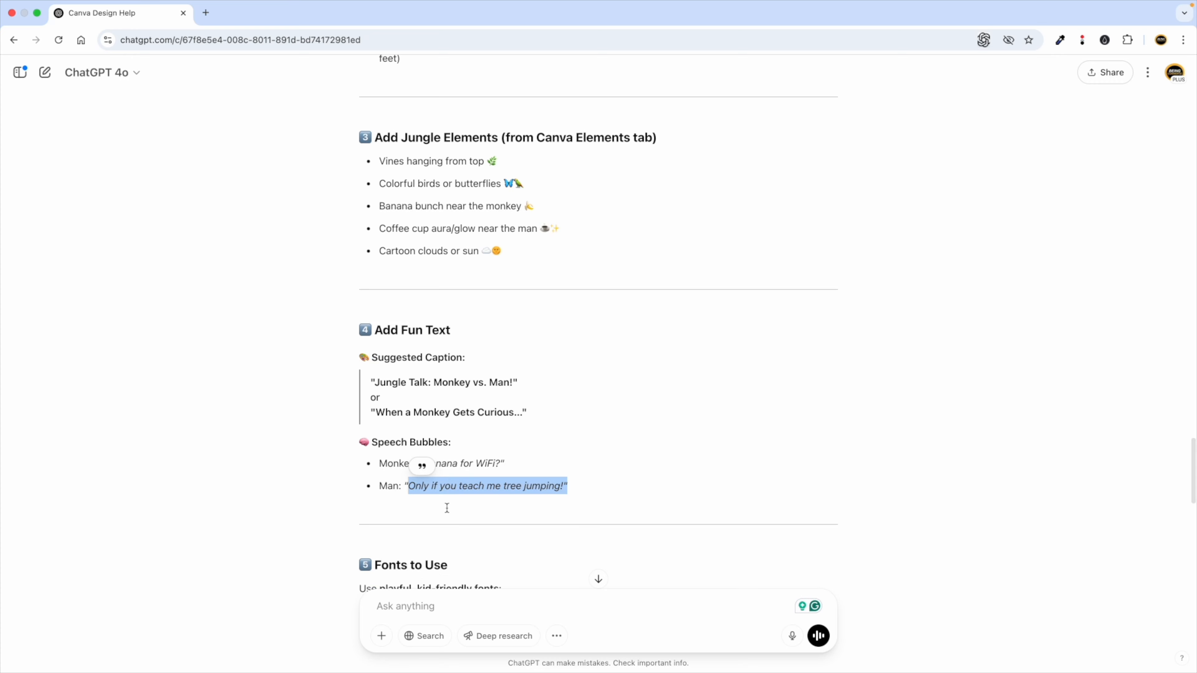
scroll(473, 431, "down", 3)
scroll(438, 401, "down", 2)
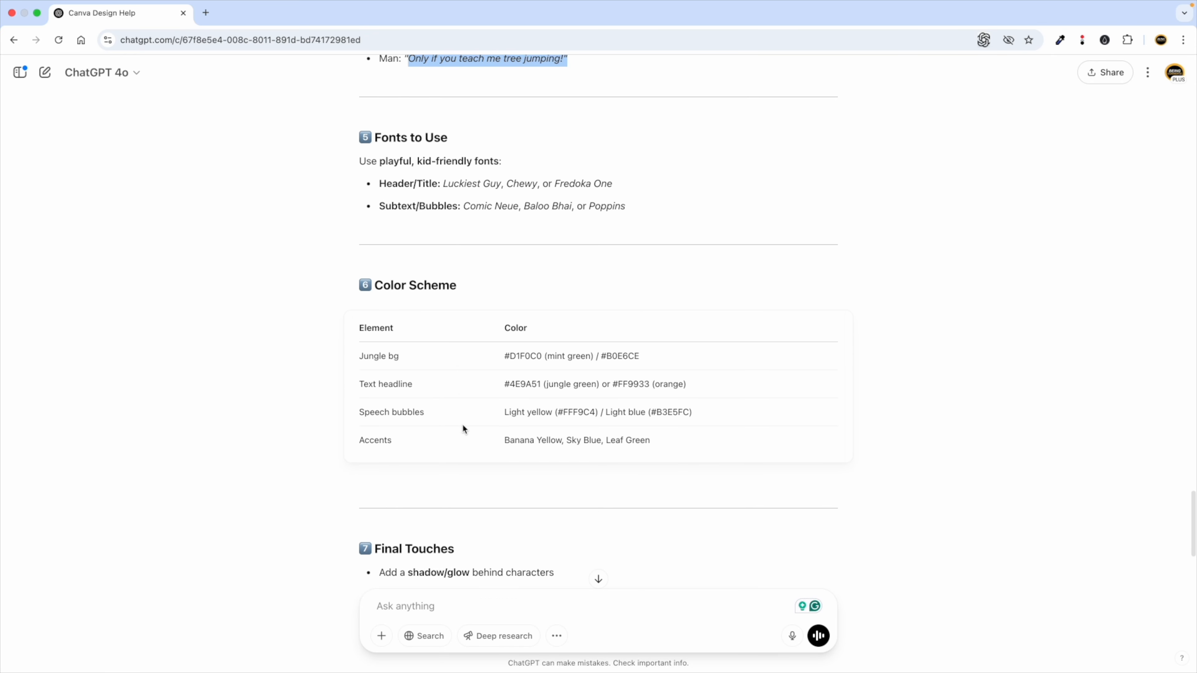
scroll(409, 429, "down", 1)
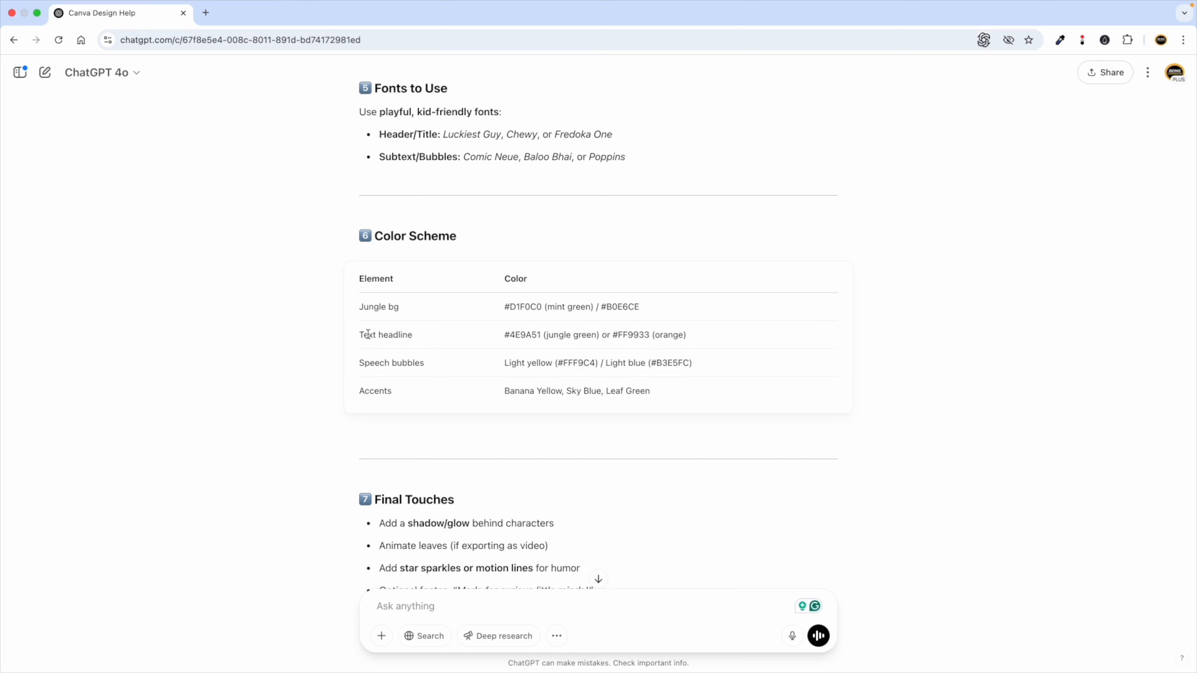
left_click_drag(364, 336, 417, 337)
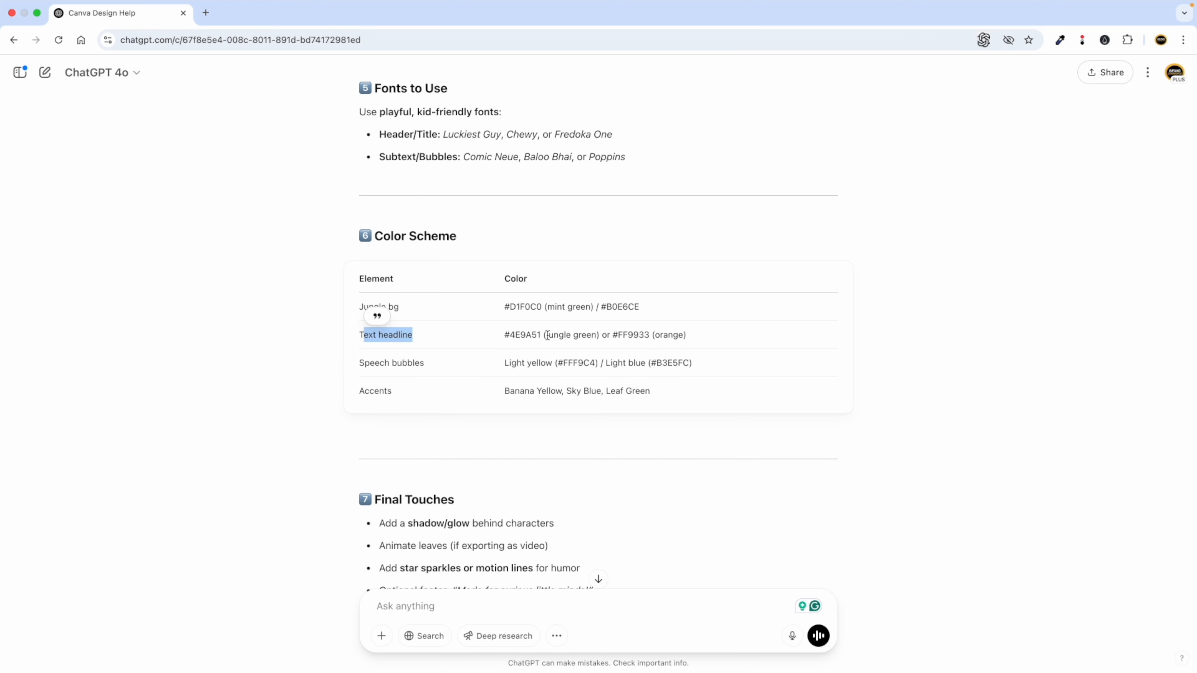
double_click(557, 333)
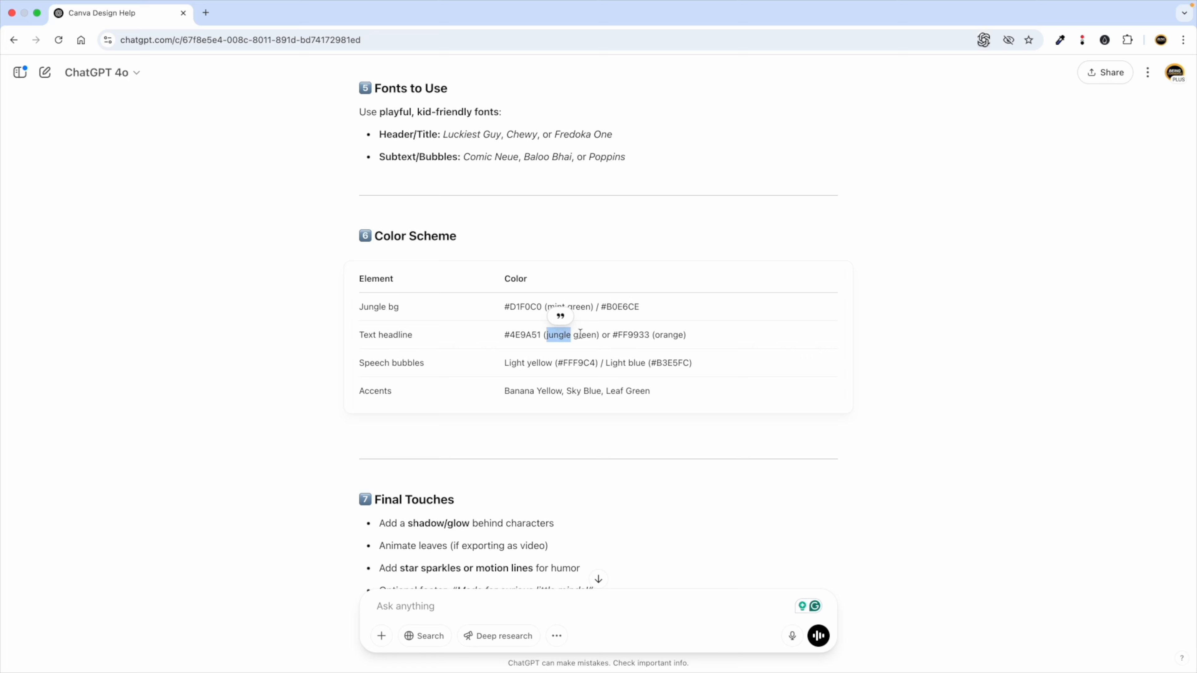
left_click(665, 333)
double_click(662, 335)
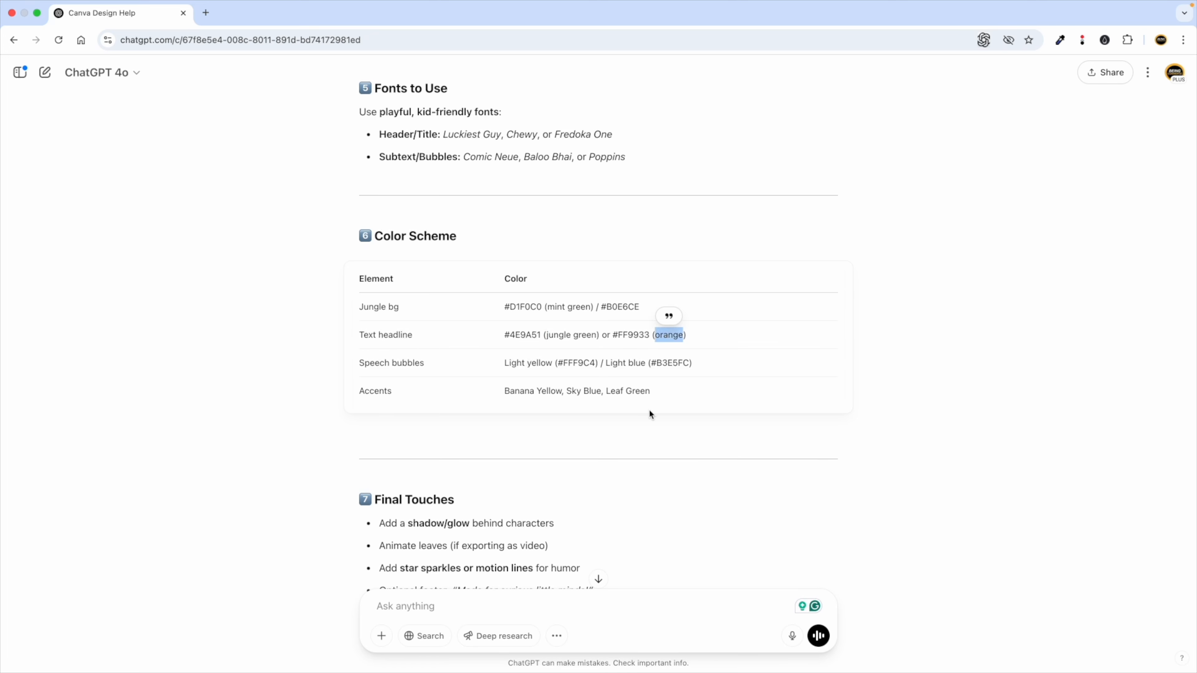
key("ctrl+Left")
double_click(926, 434)
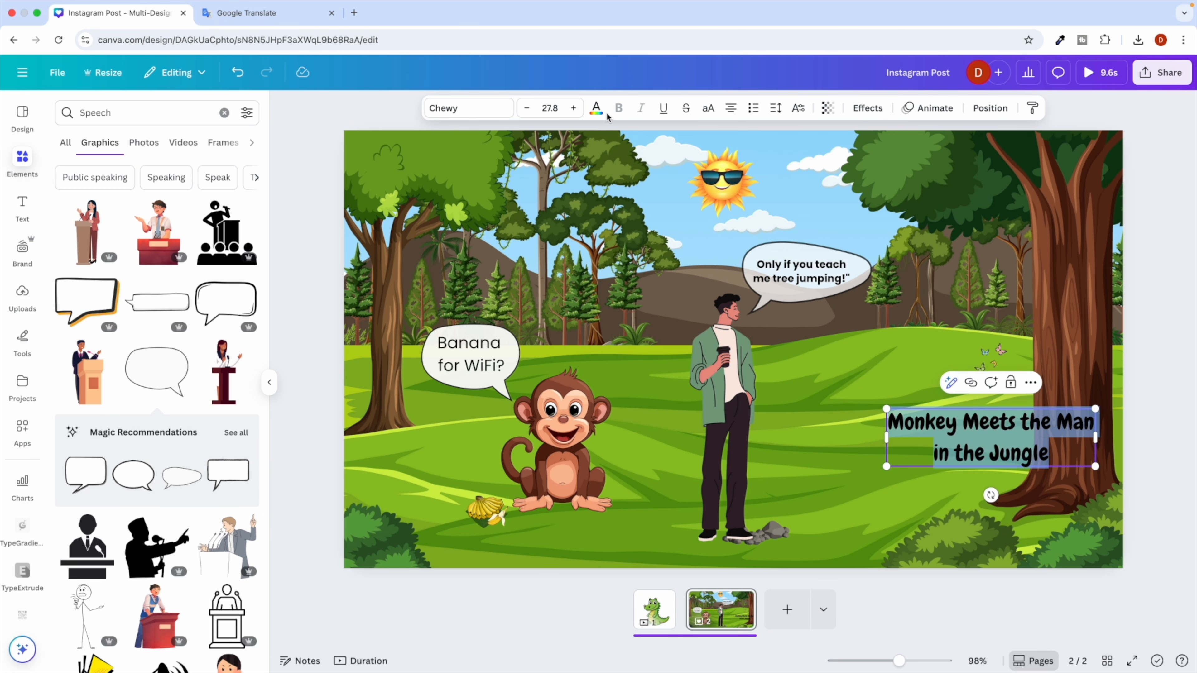
Recolor the jungle title orange with hex FF9933 copied from ChatGPT's suggestion.
left_click(596, 108)
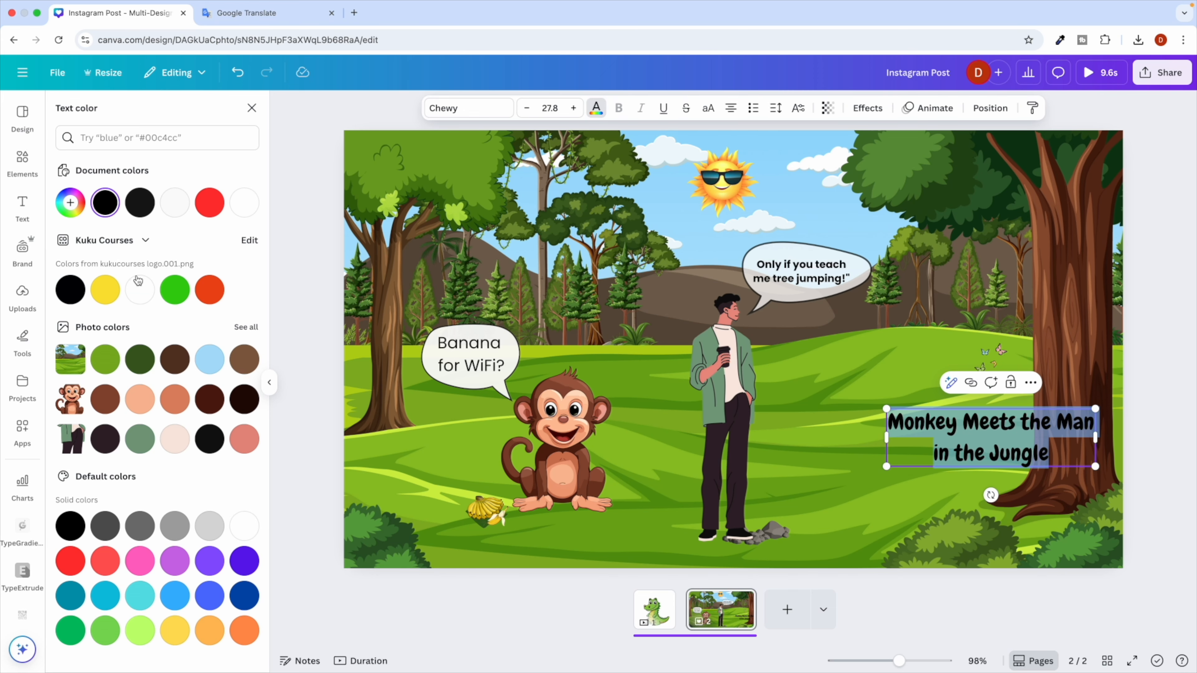
key("ctrl+Right")
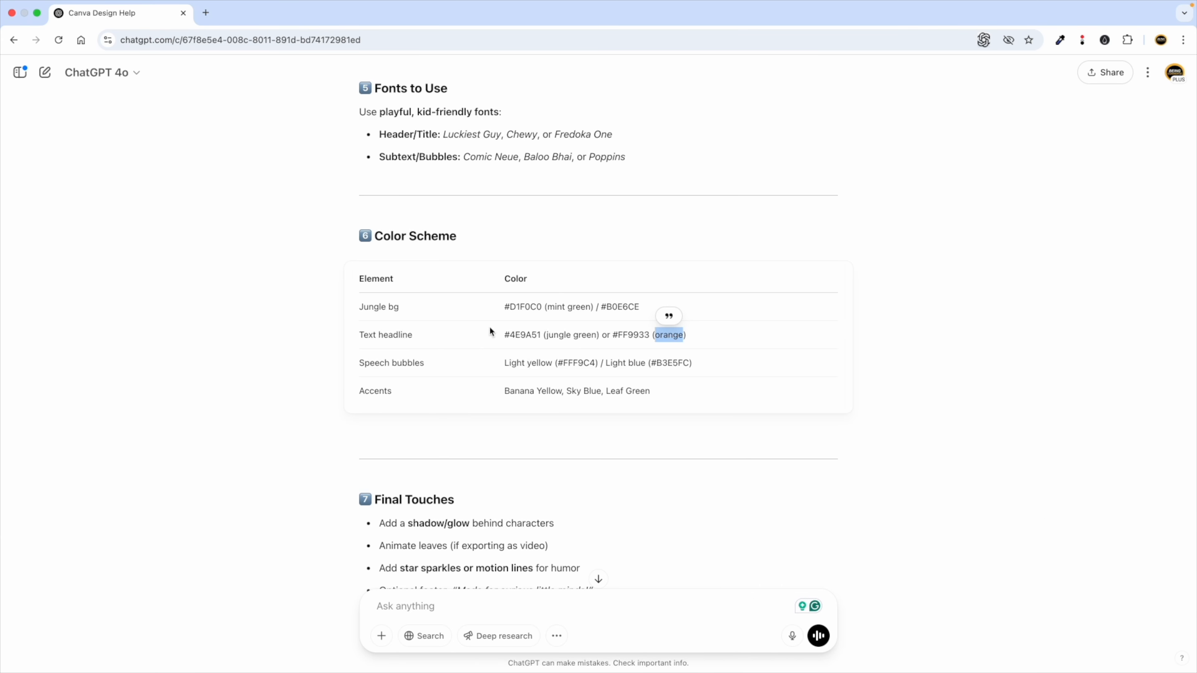
scroll(519, 335, "up", 3)
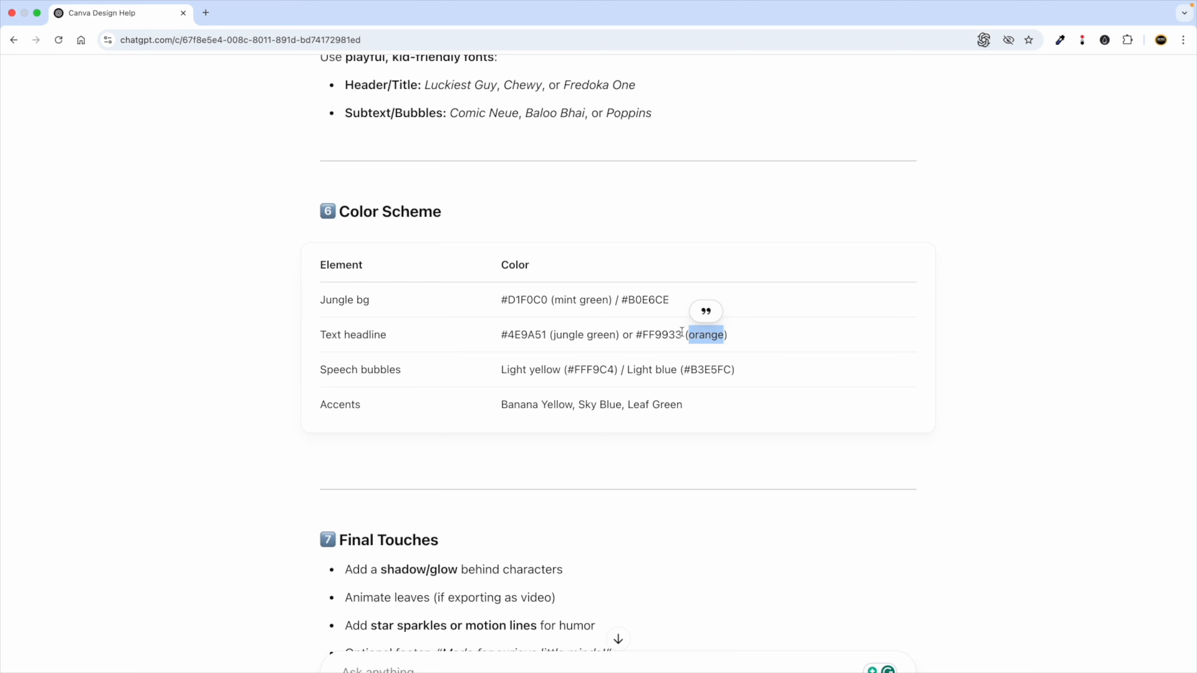
double_click(659, 335)
key("ctrl+c")
key("ctrl+Left")
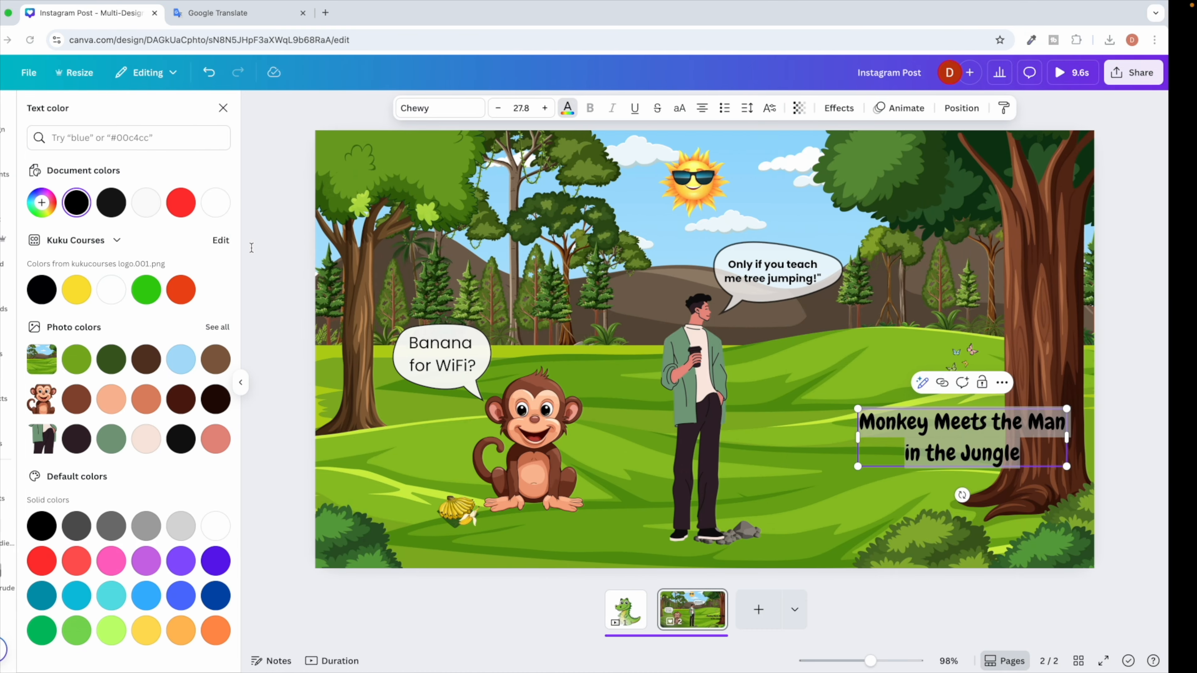
left_click(79, 213)
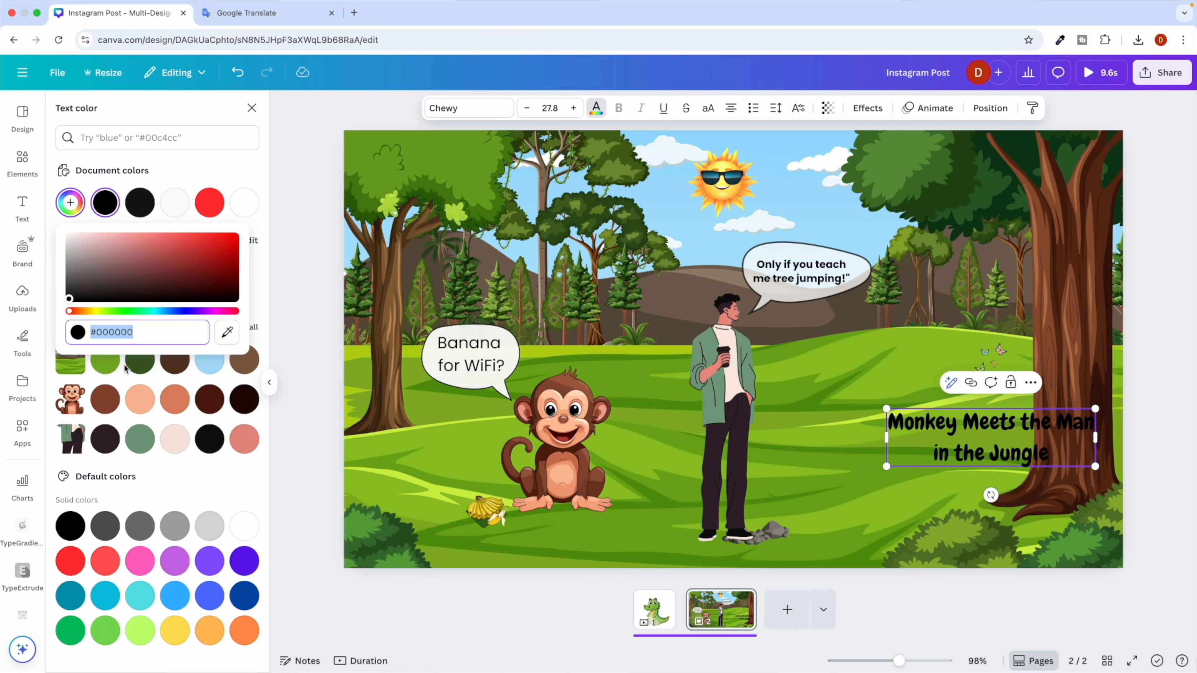
key("ctrl+v")
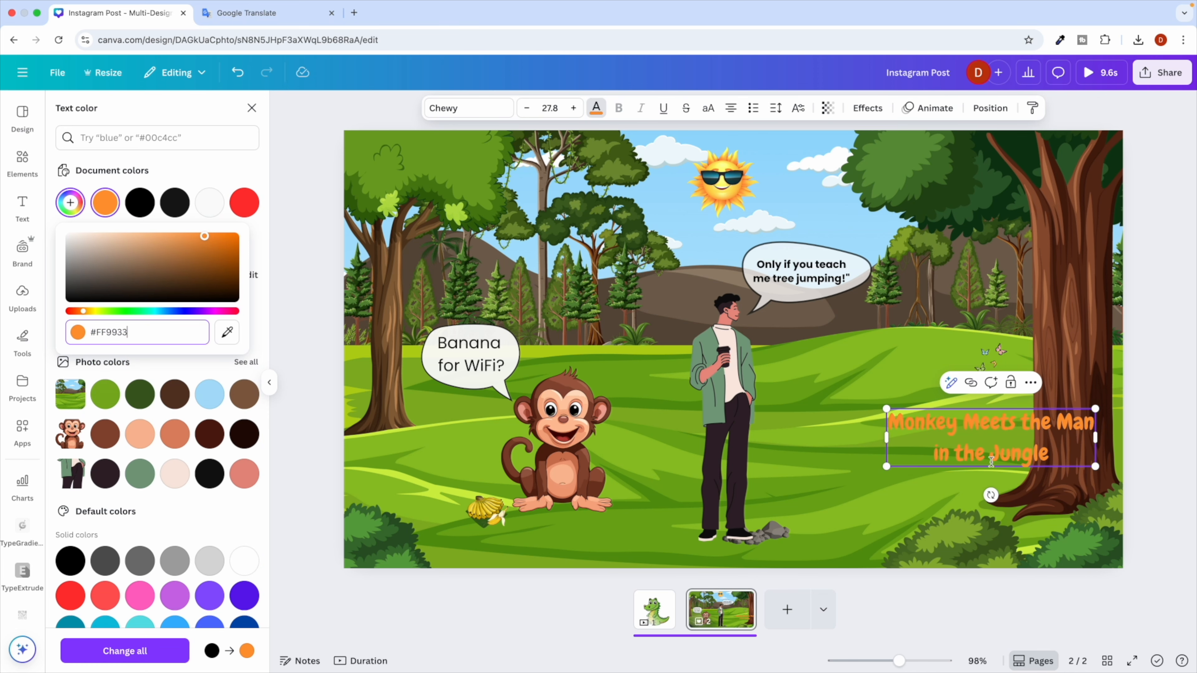
left_click(895, 406)
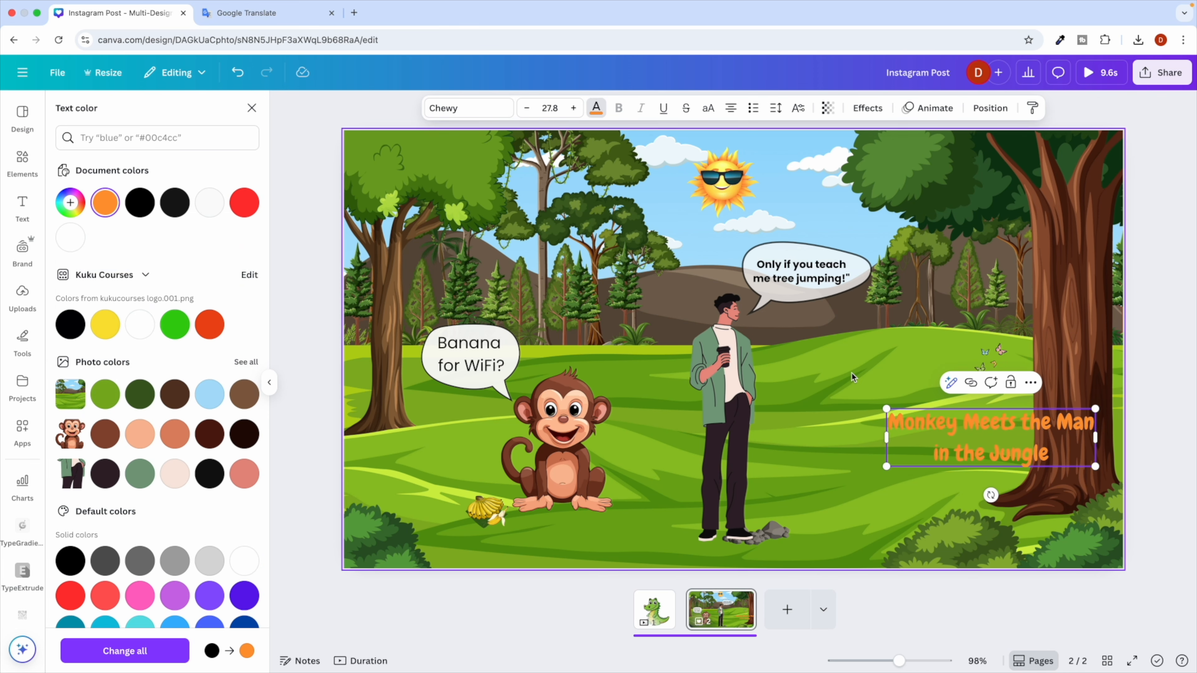
left_click(852, 374)
left_click(964, 429)
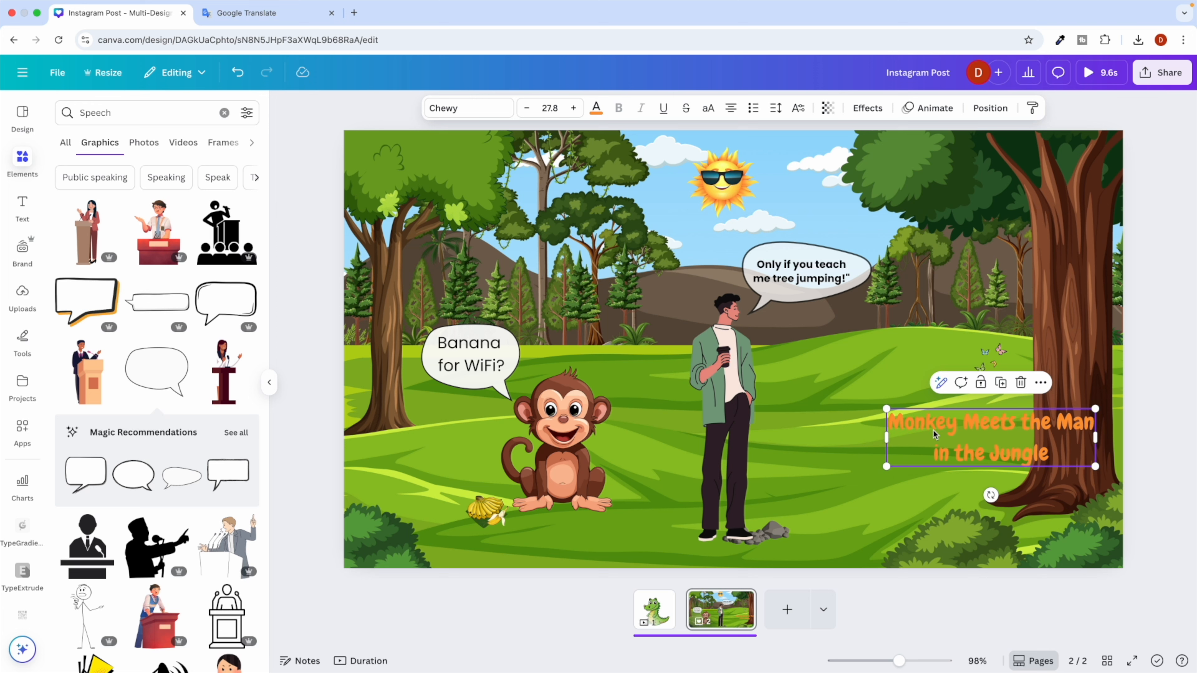
Give the title a black drop shadow and move it left.
left_click(867, 108)
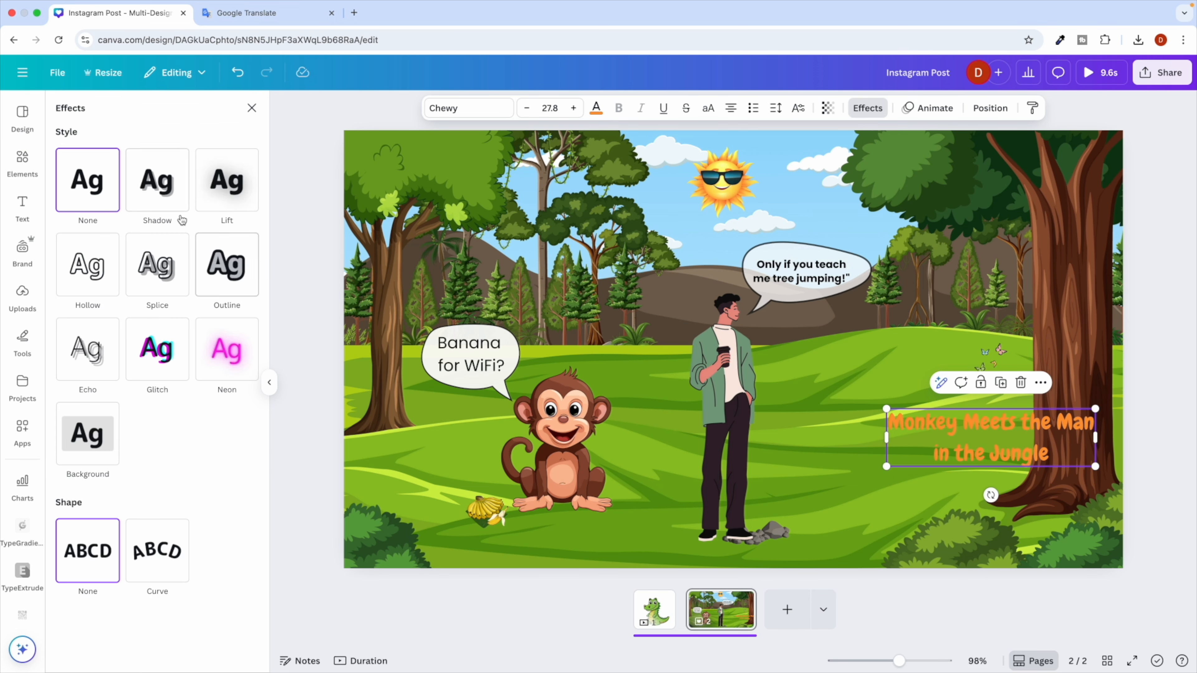
left_click(168, 200)
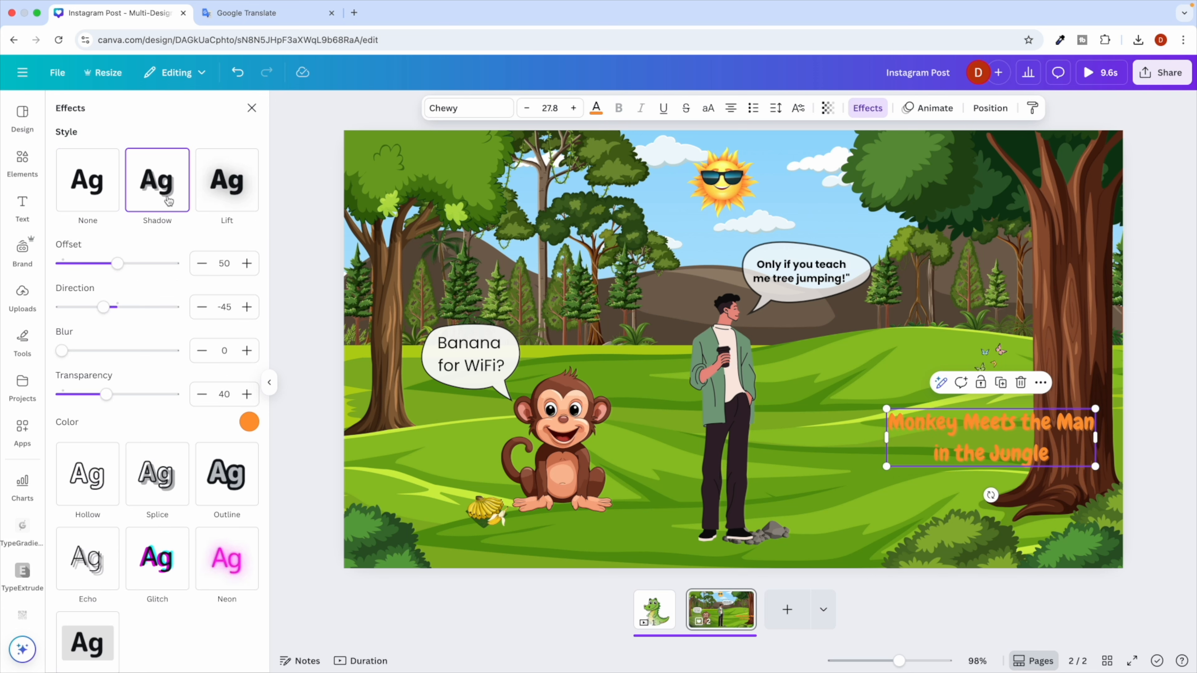
left_click(249, 422)
left_click(87, 291)
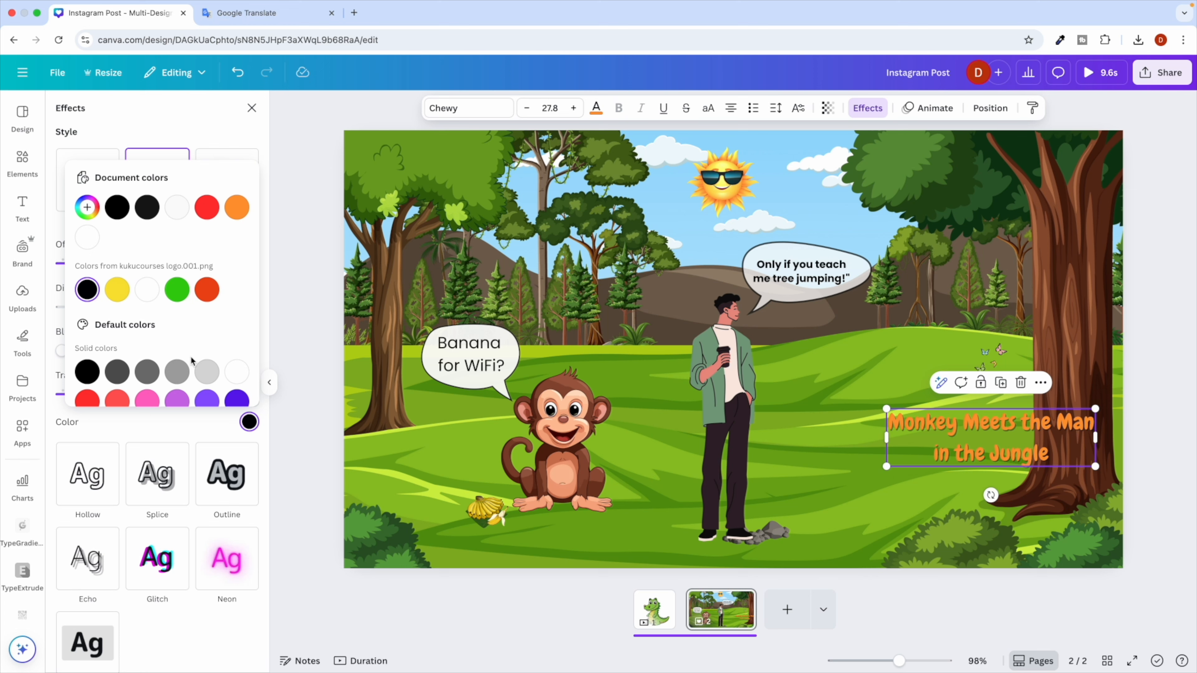
left_click(273, 466)
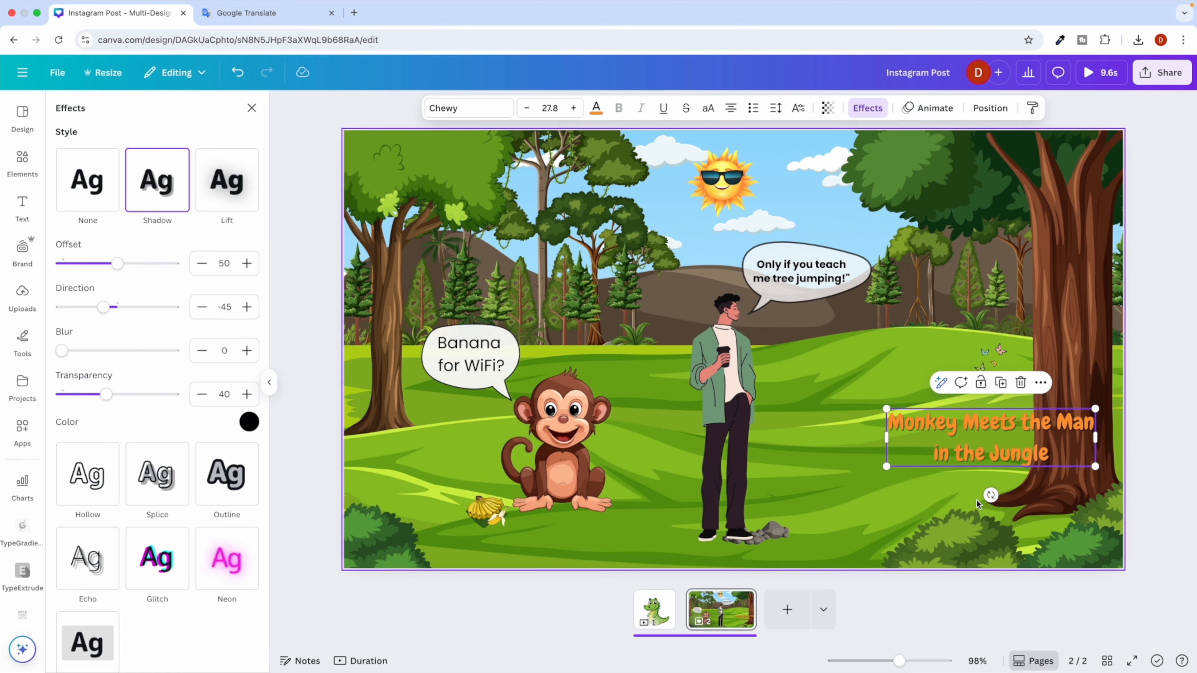
left_click_drag(962, 437, 888, 432)
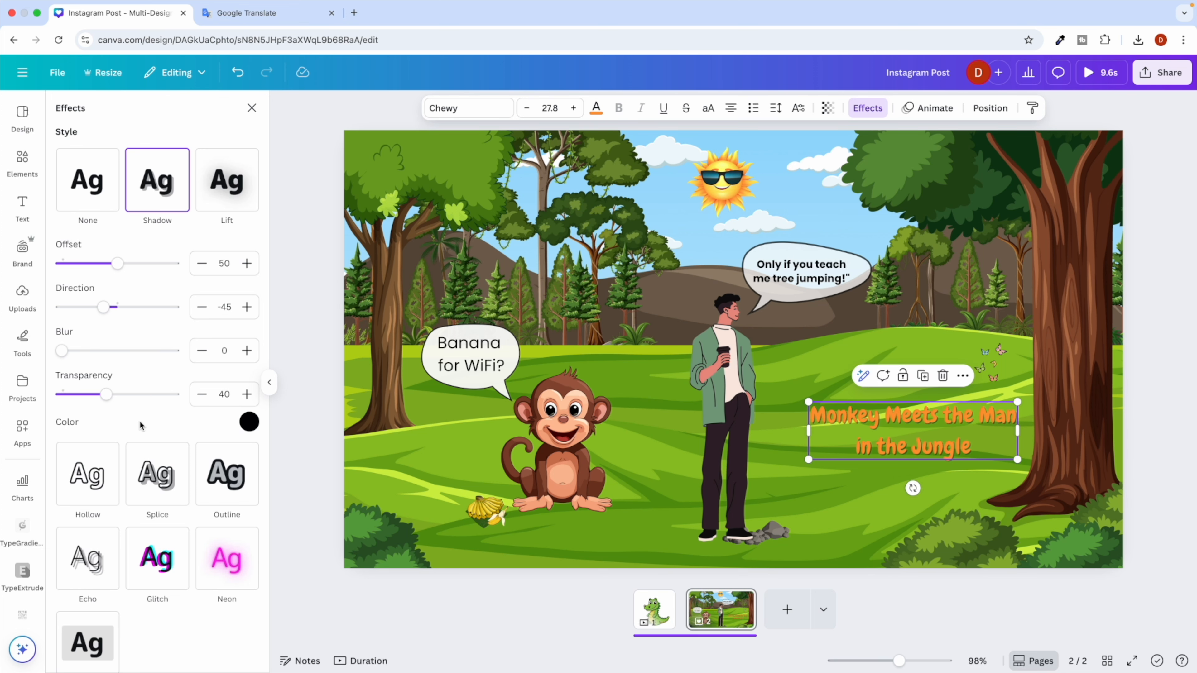
Change the title effect to a black outline with thickness 172.
left_click(231, 470)
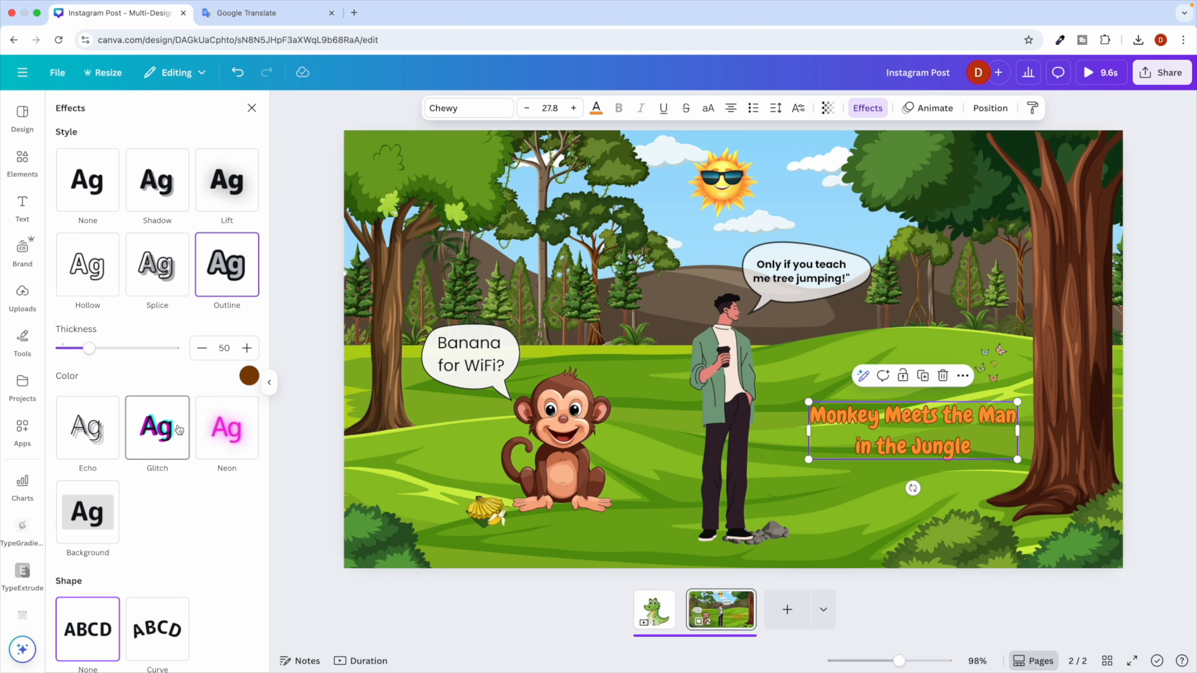
left_click(249, 376)
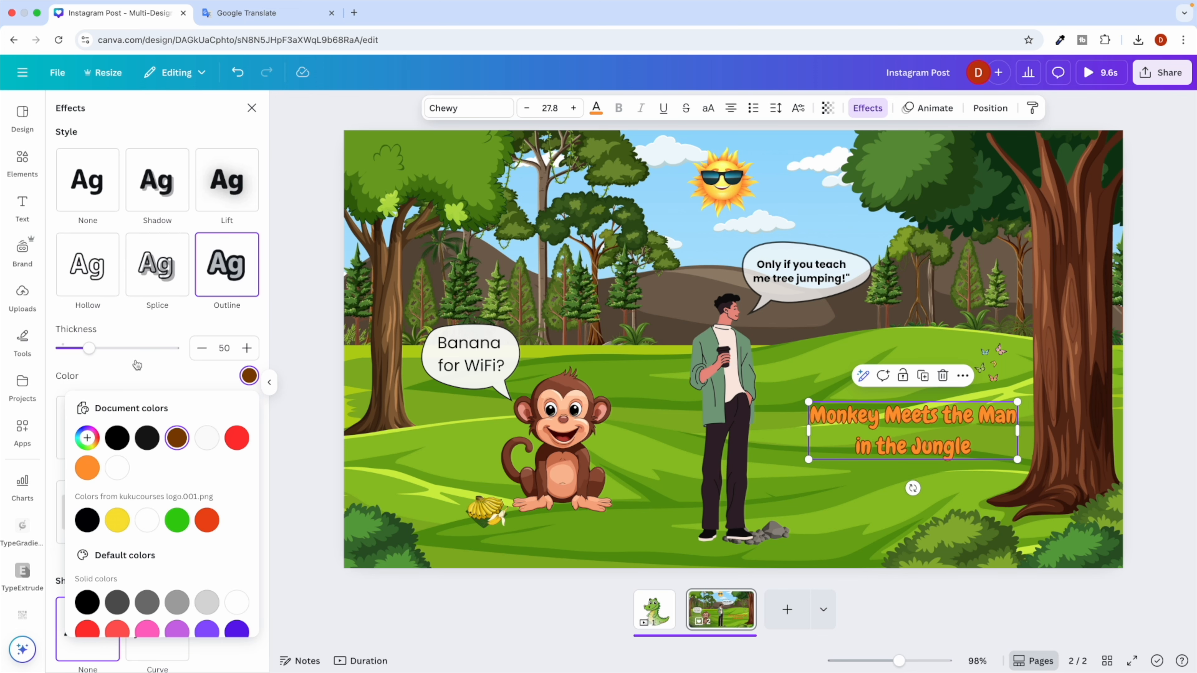
left_click(118, 437)
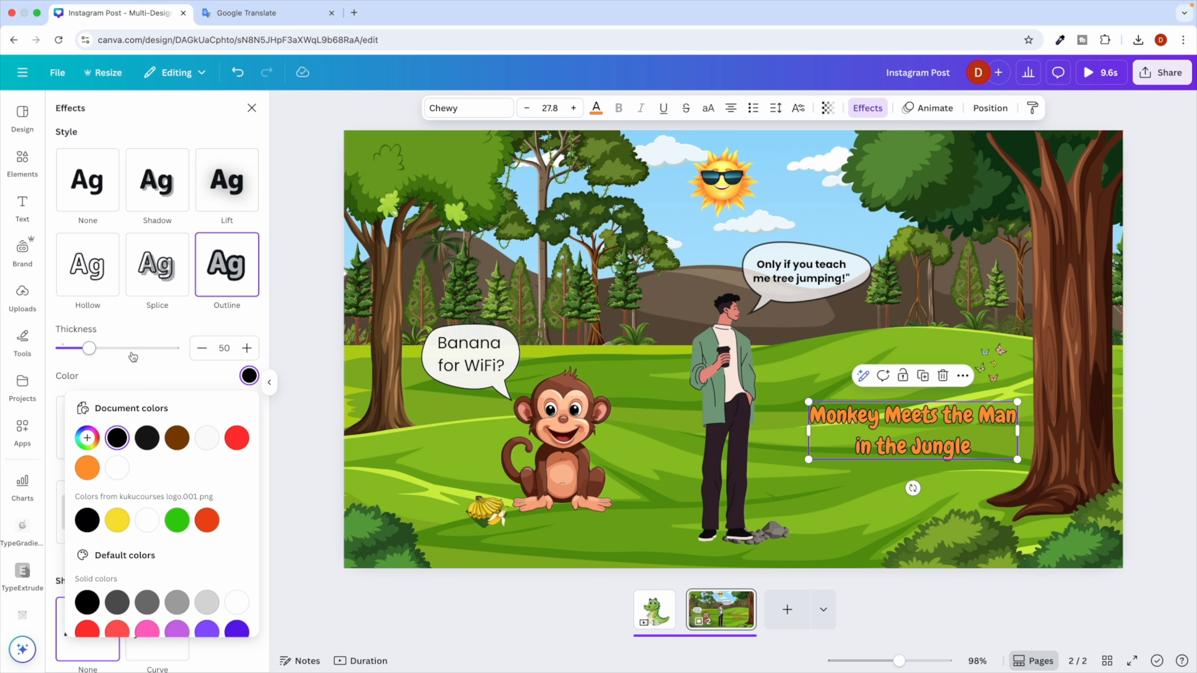
left_click_drag(93, 353, 159, 353)
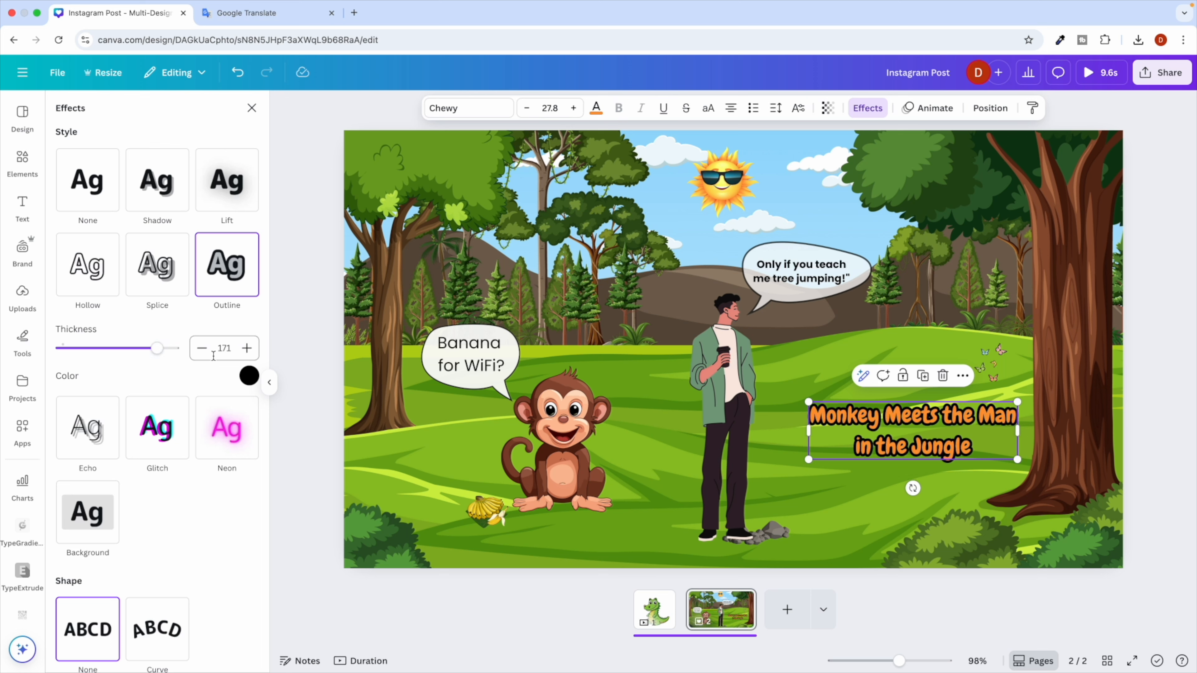
left_click(247, 349)
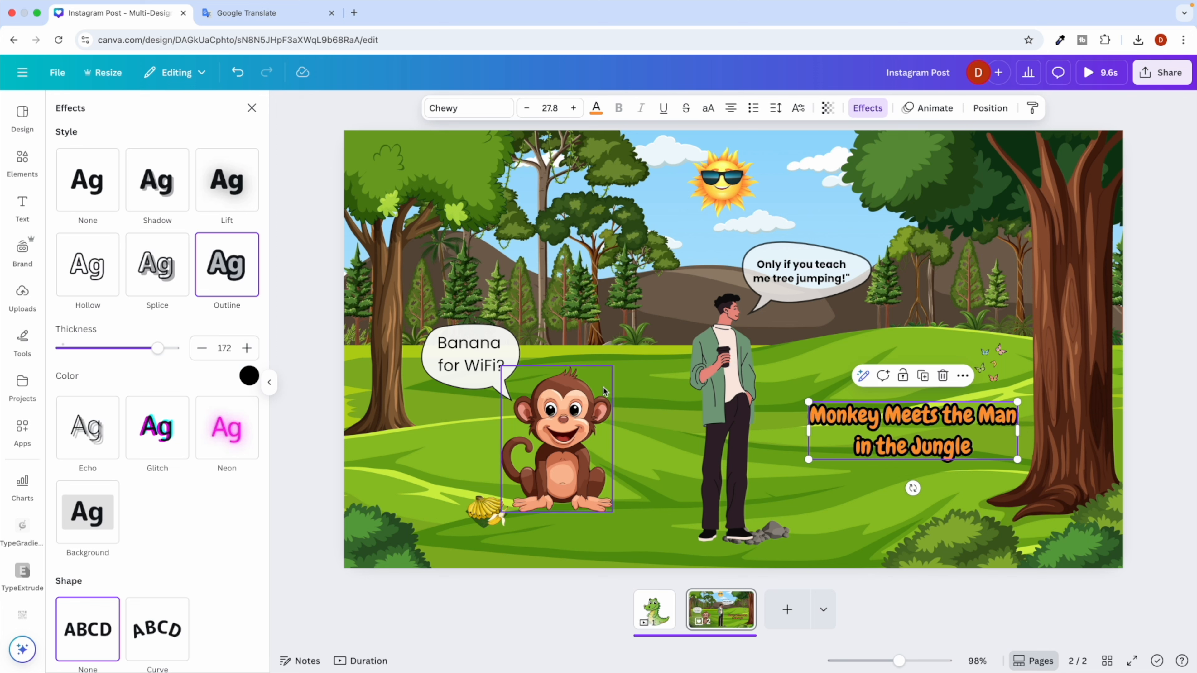
left_click(837, 376)
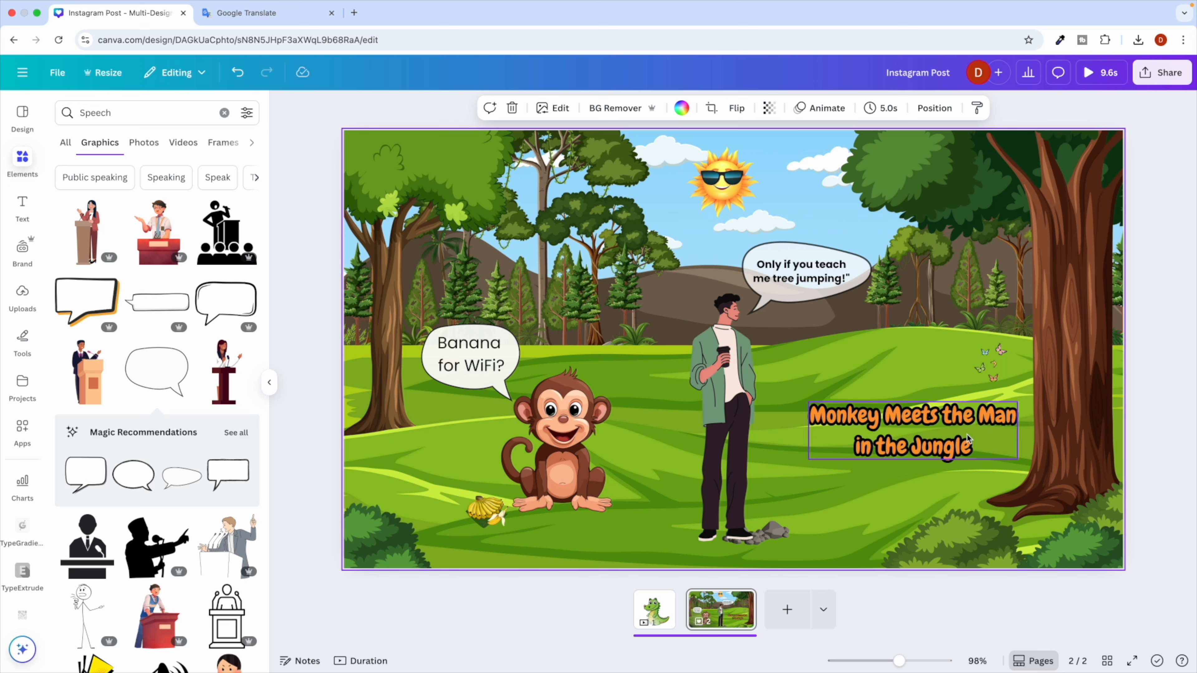
Underline the words Monkey and Man in the title.
left_click(848, 419)
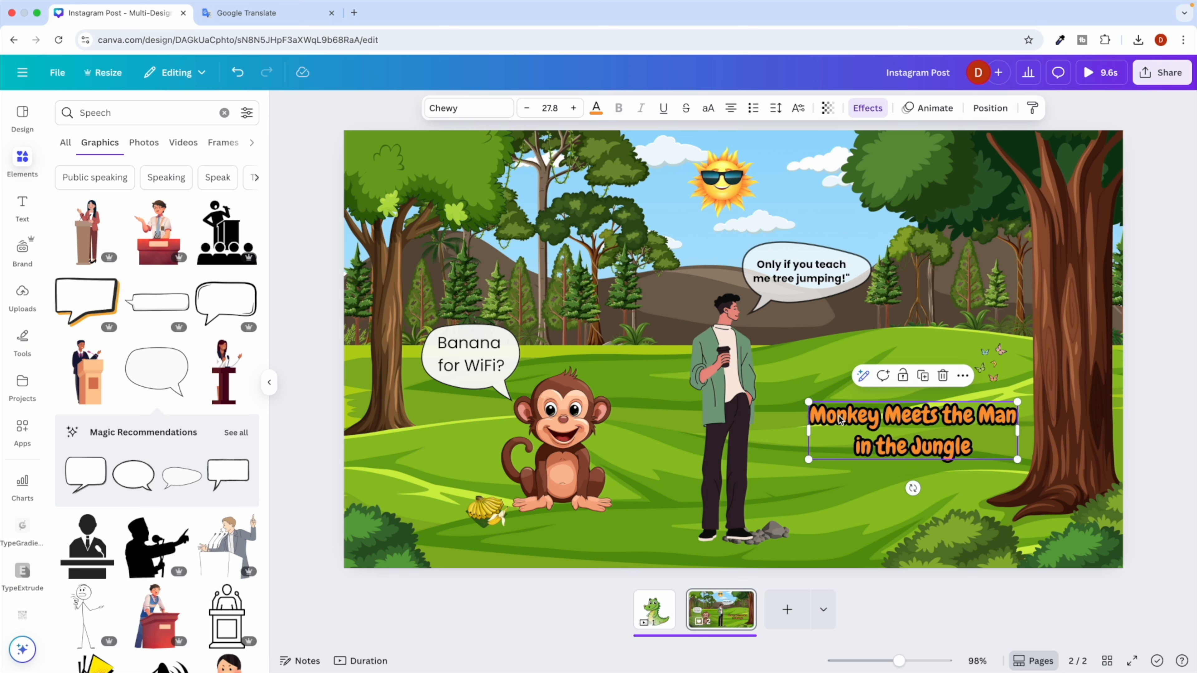
double_click(826, 415)
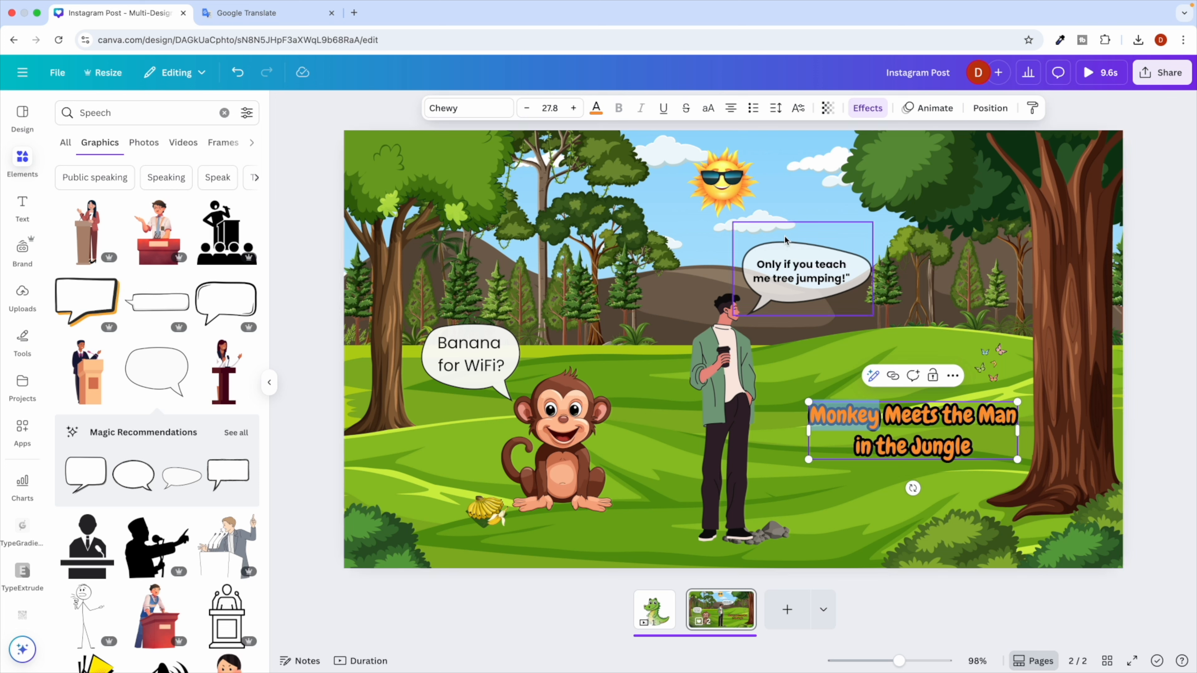
left_click(664, 109)
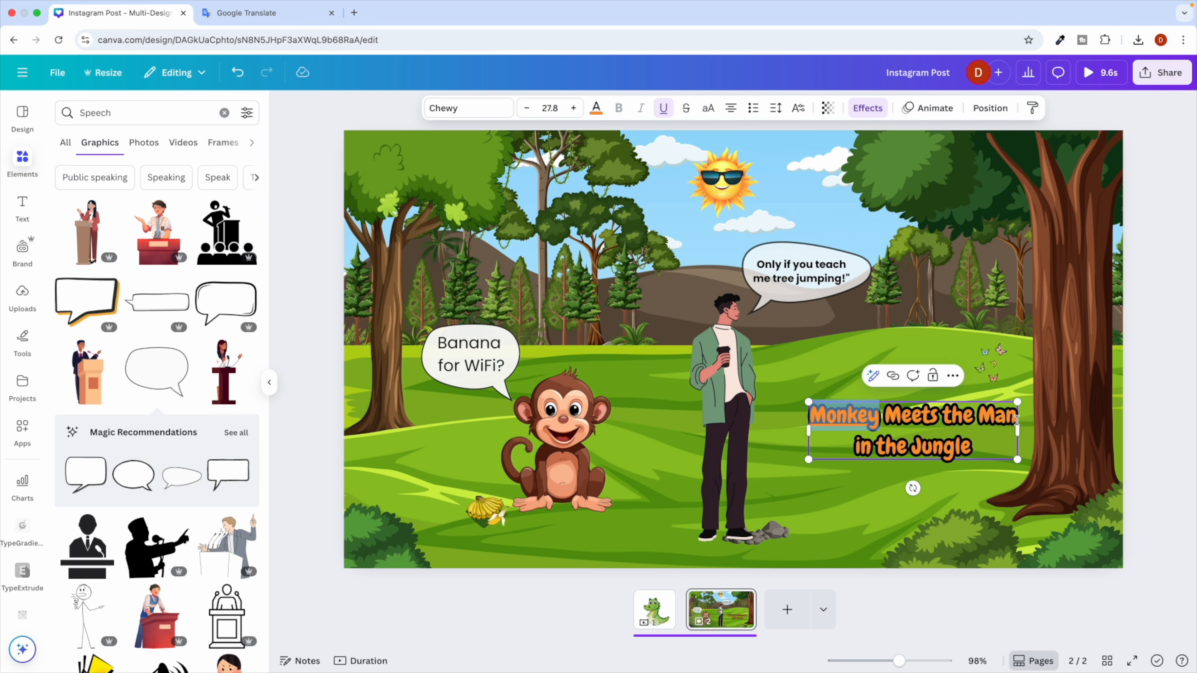
double_click(984, 408)
left_click(663, 108)
left_click(830, 493)
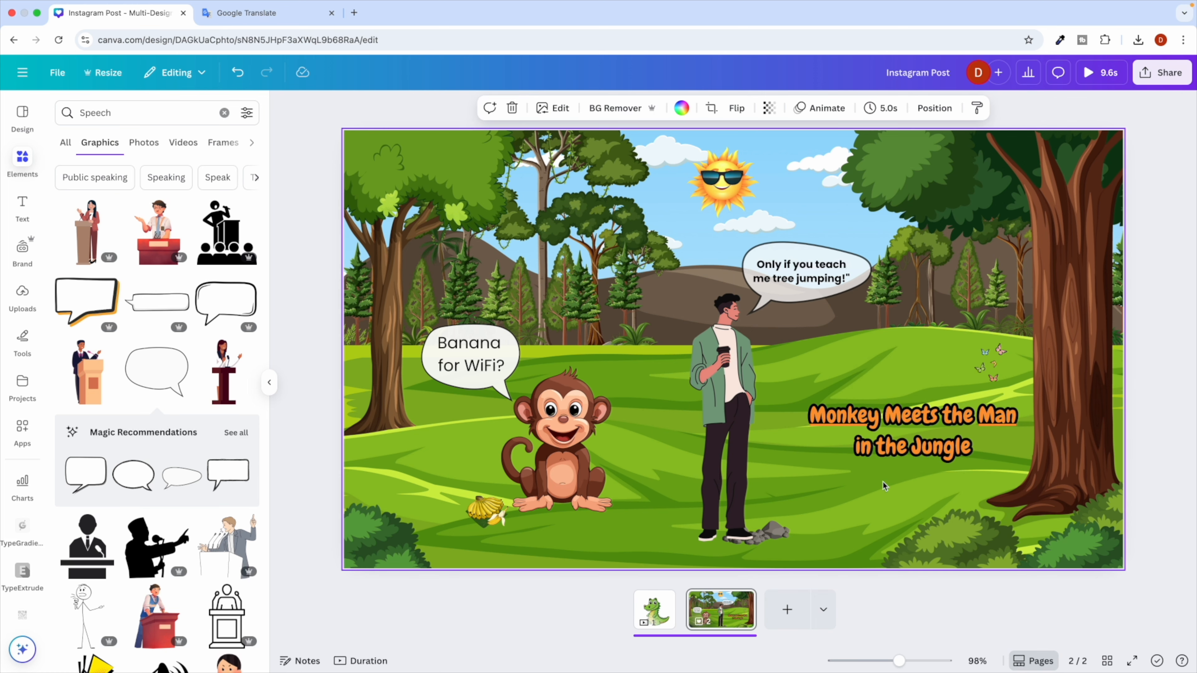
key("ctrl+Right")
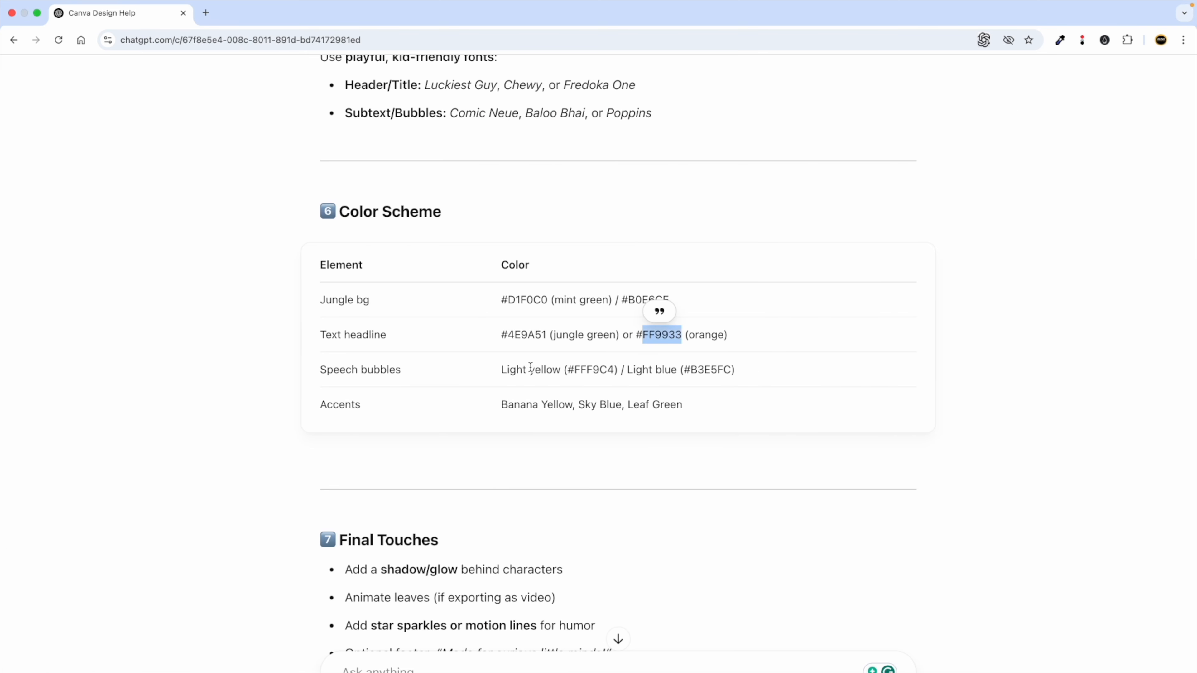
scroll(468, 480, "down", 5)
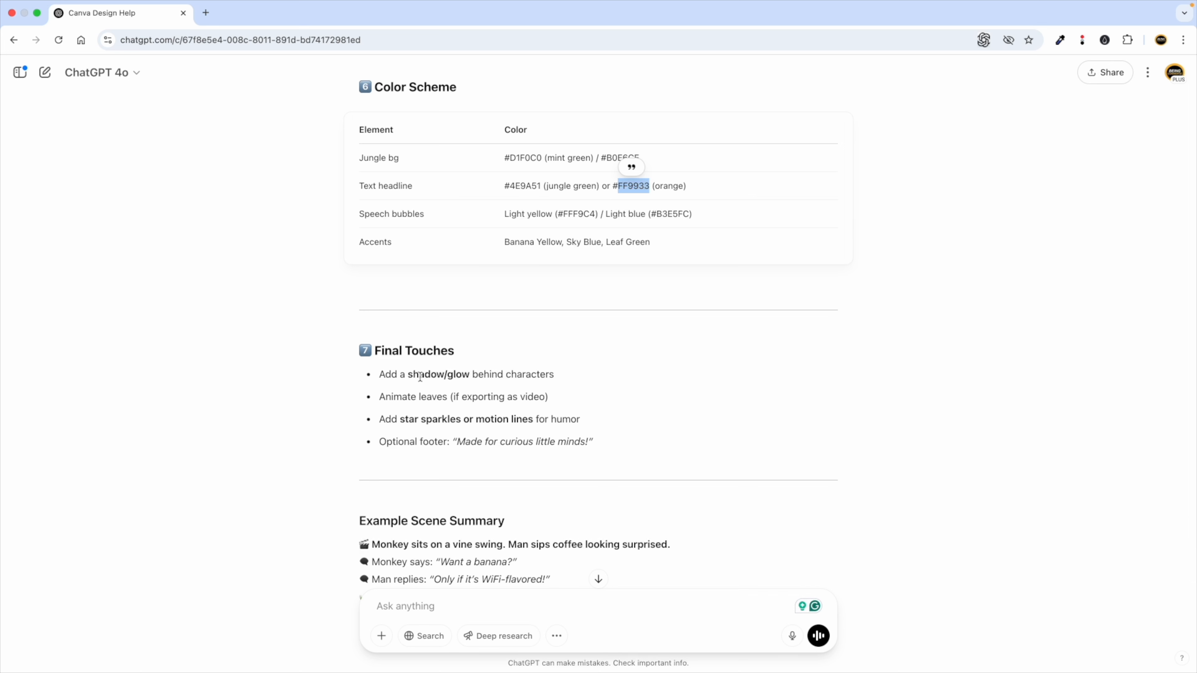
double_click(457, 376)
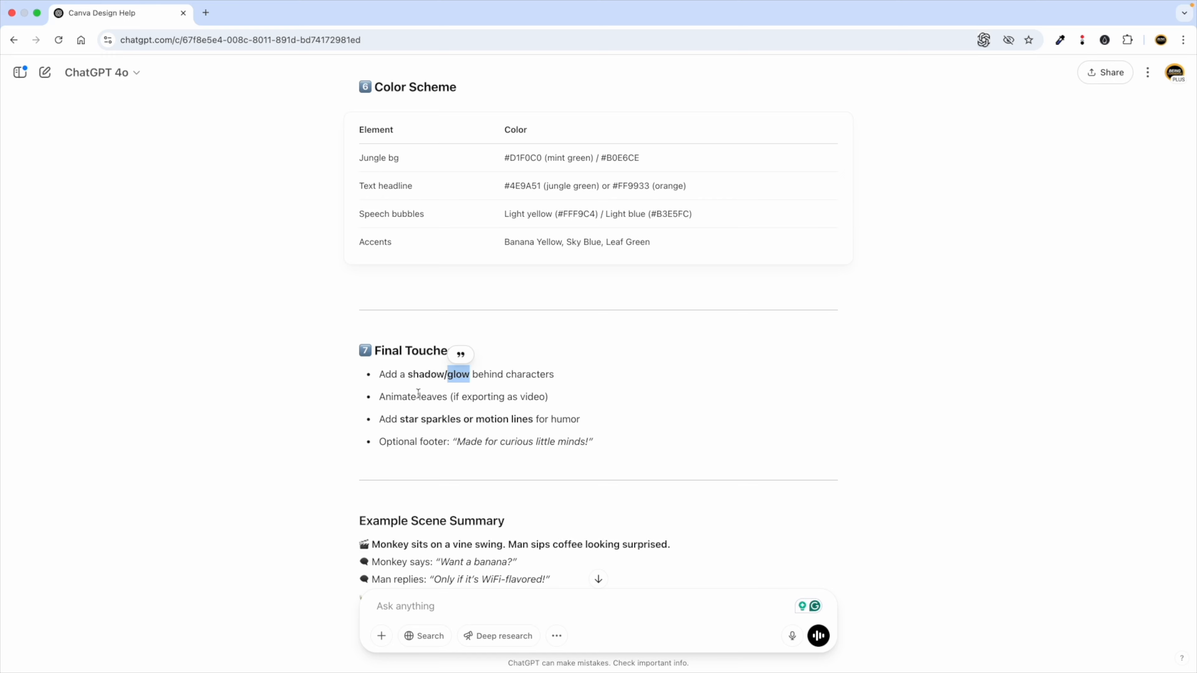
key("ctrl+Left")
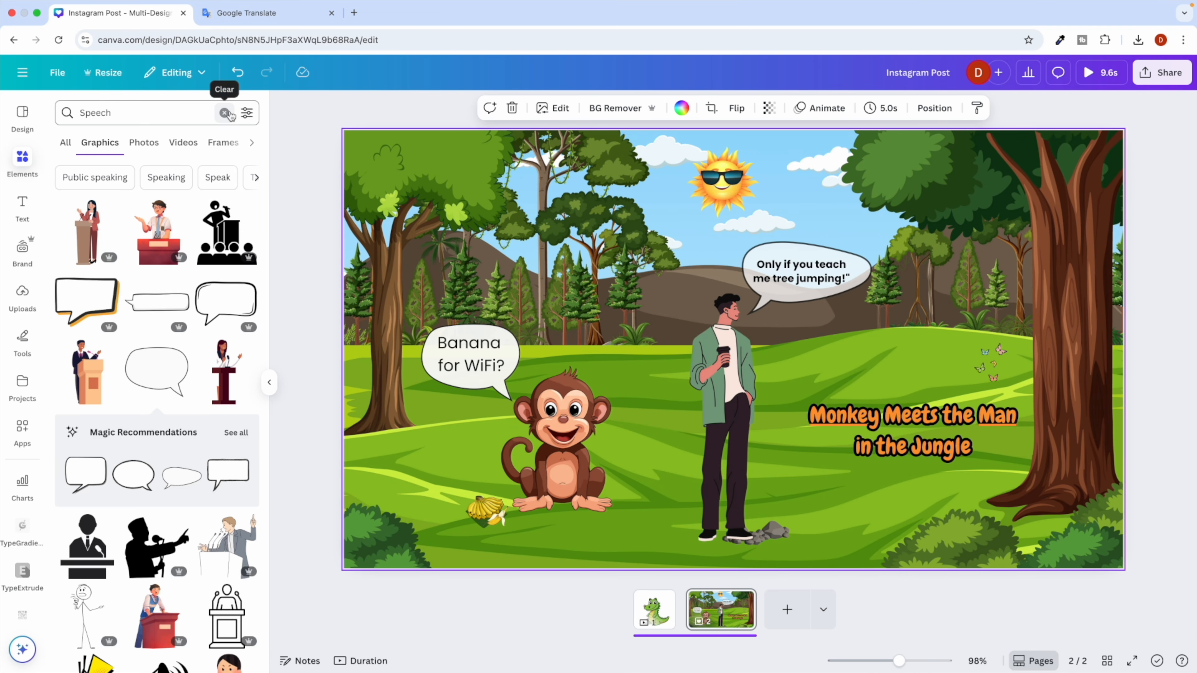
Add a white glow graphic from a 'glow' search, shrink it to about 233 by 210, and place it on the monkey's face.
left_click(228, 114)
type("glow")
key("Return")
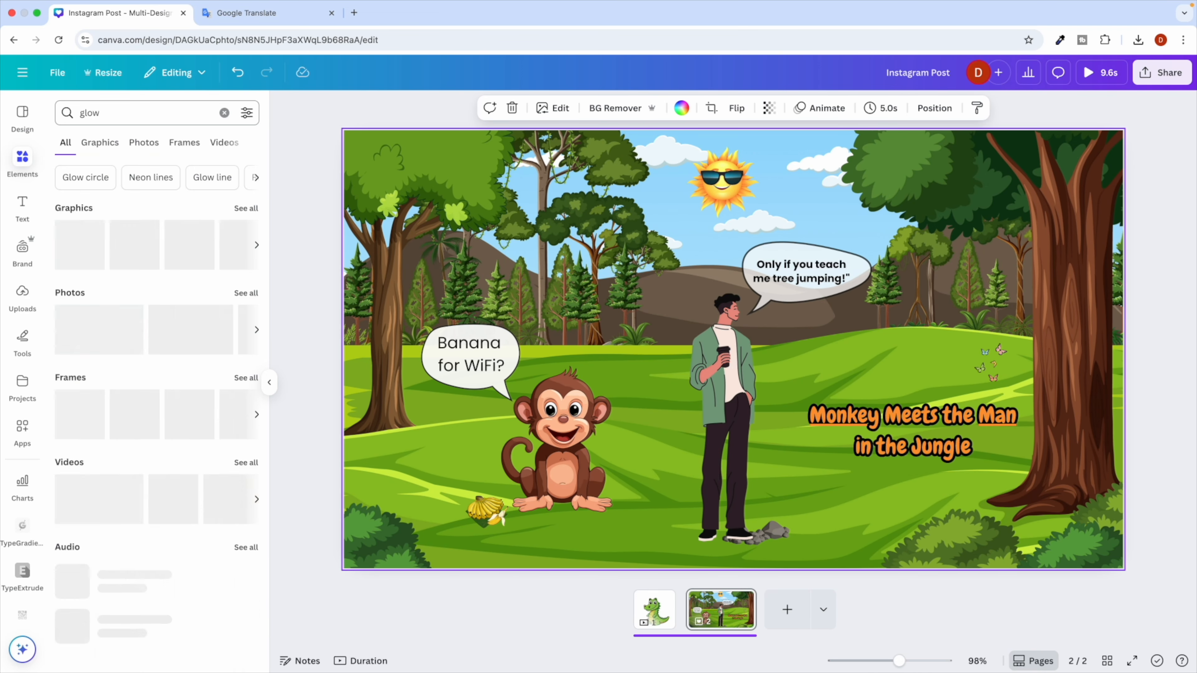
left_click(98, 144)
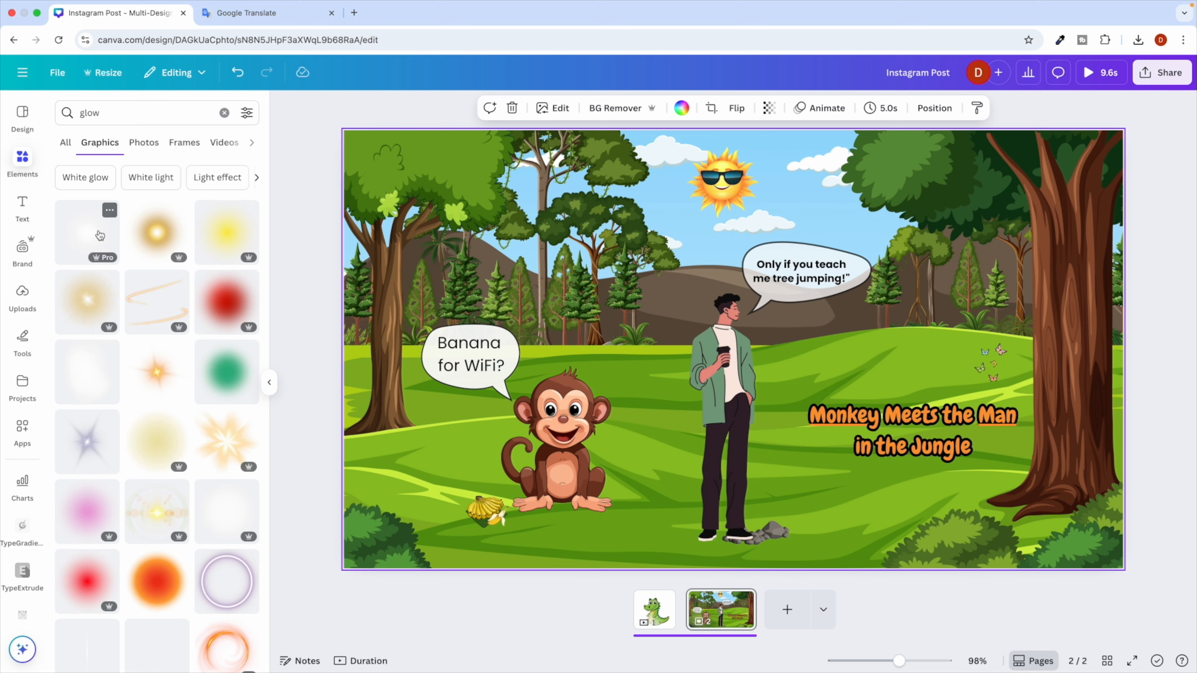
left_click(87, 235)
left_click_drag(728, 366, 722, 330)
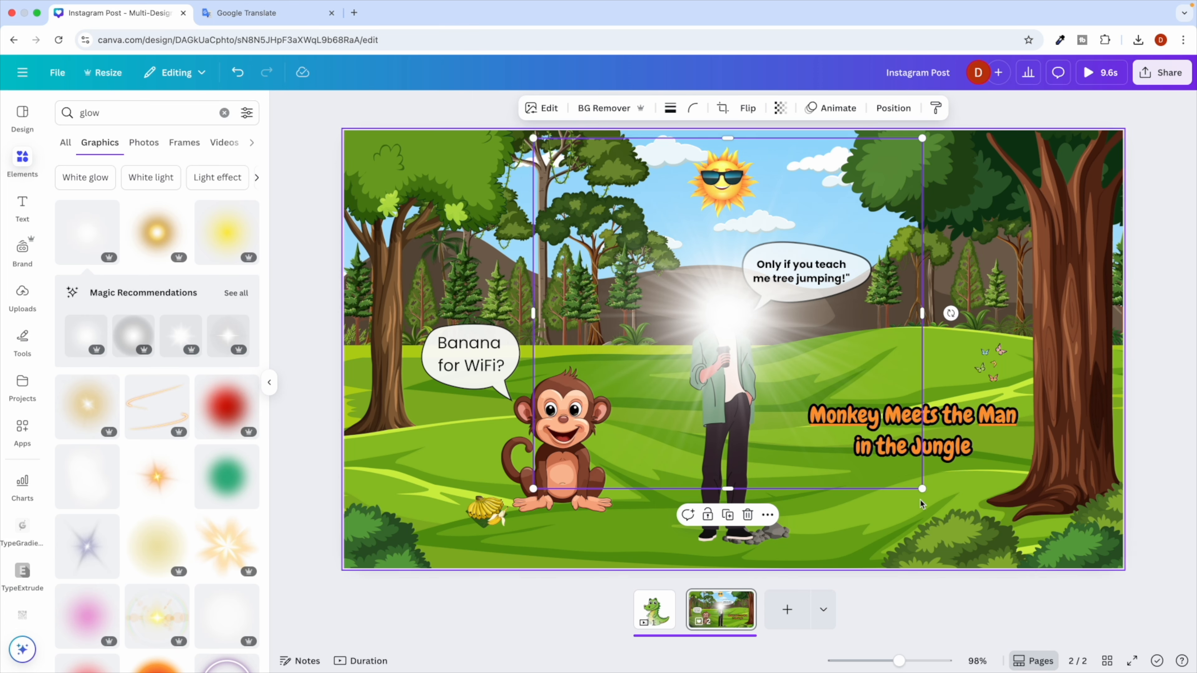
left_click_drag(923, 489, 650, 293)
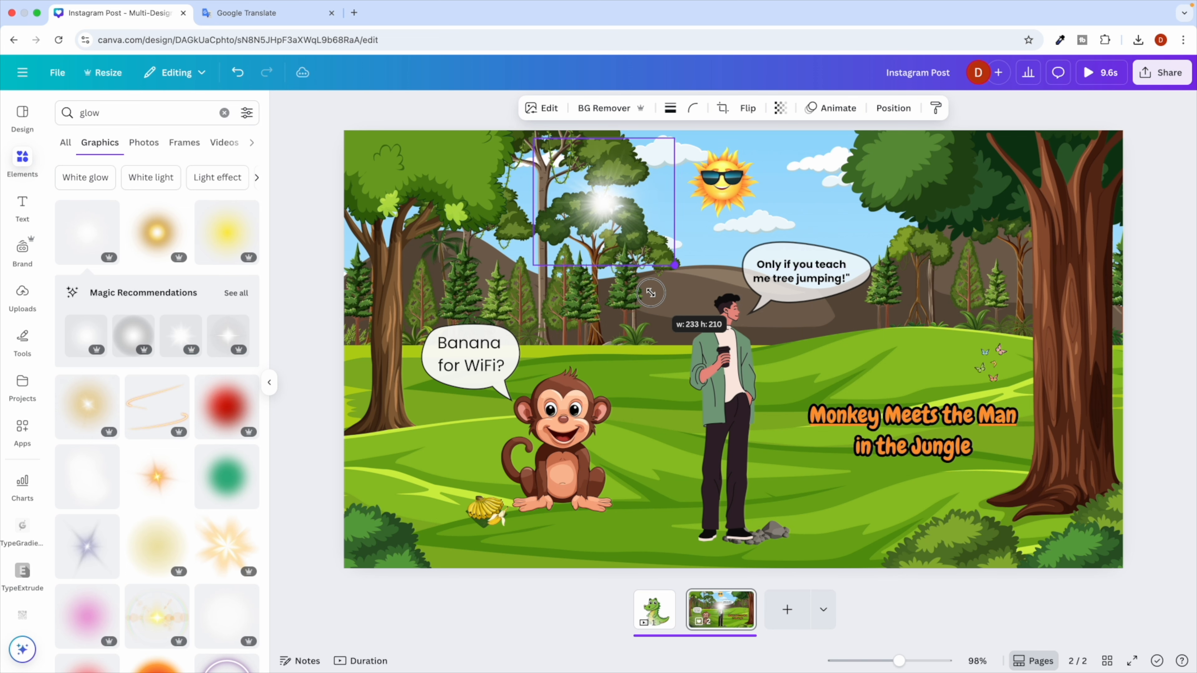
left_click_drag(581, 208, 550, 406)
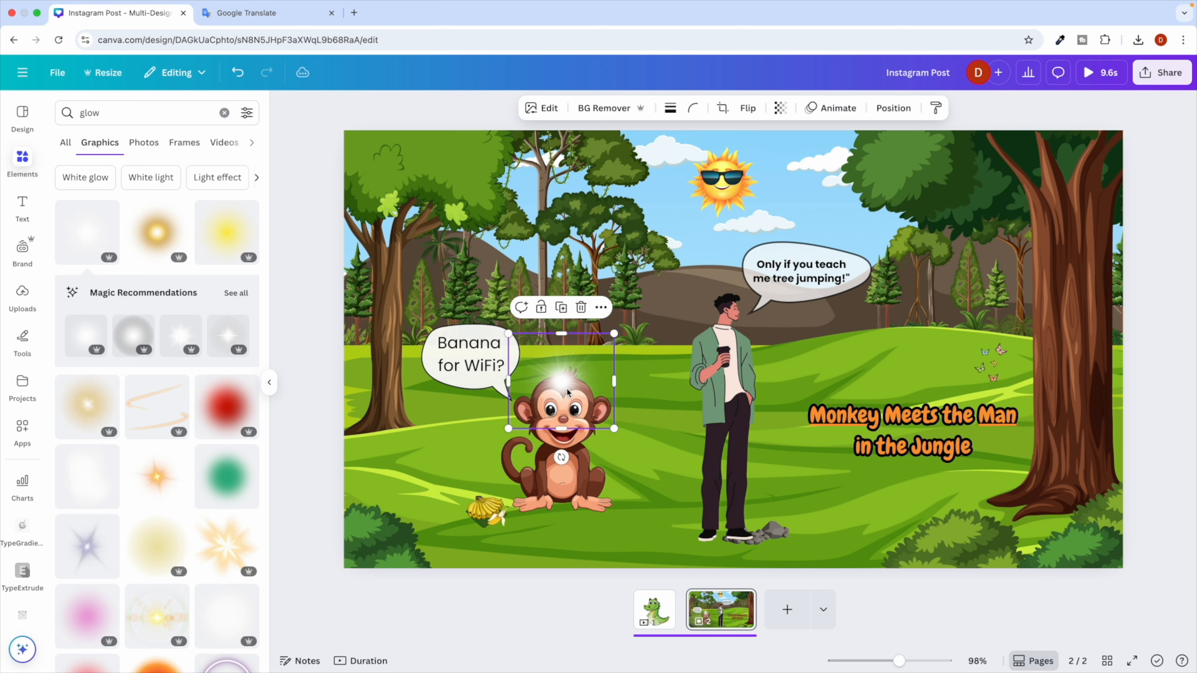
Send the glow two layers backward behind the monkey and nudge it slightly lower.
right_click(568, 392)
mouse_move(712, 407)
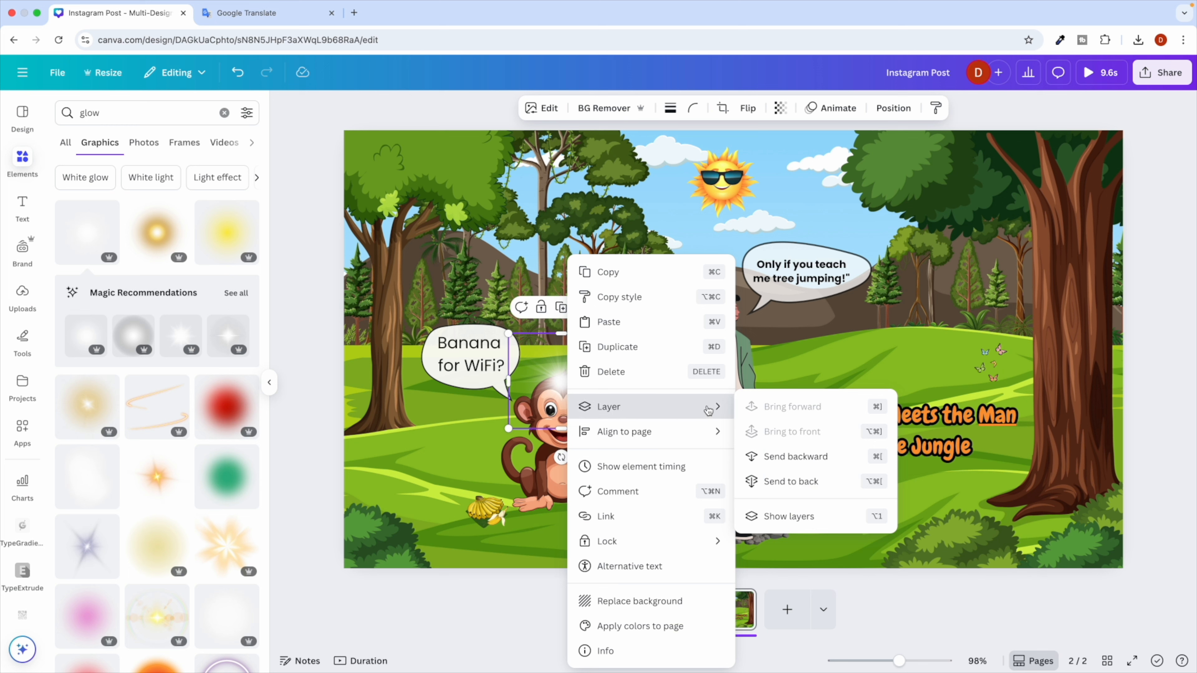
left_click(785, 452)
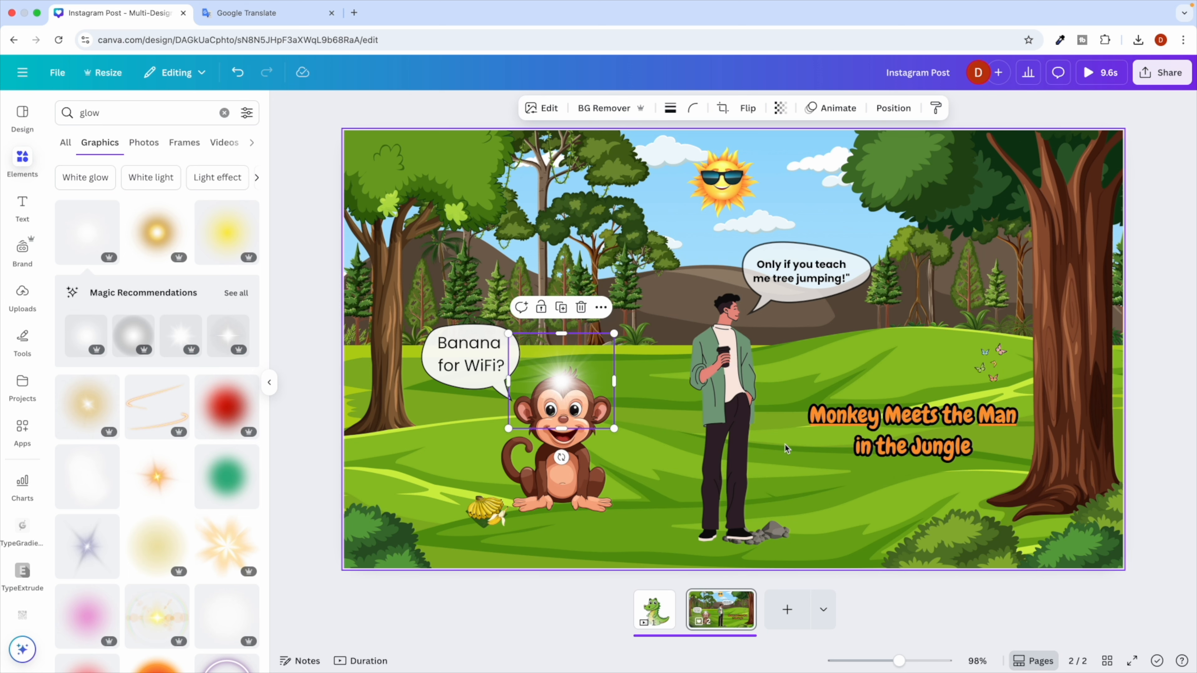
right_click(559, 389)
mouse_move(707, 407)
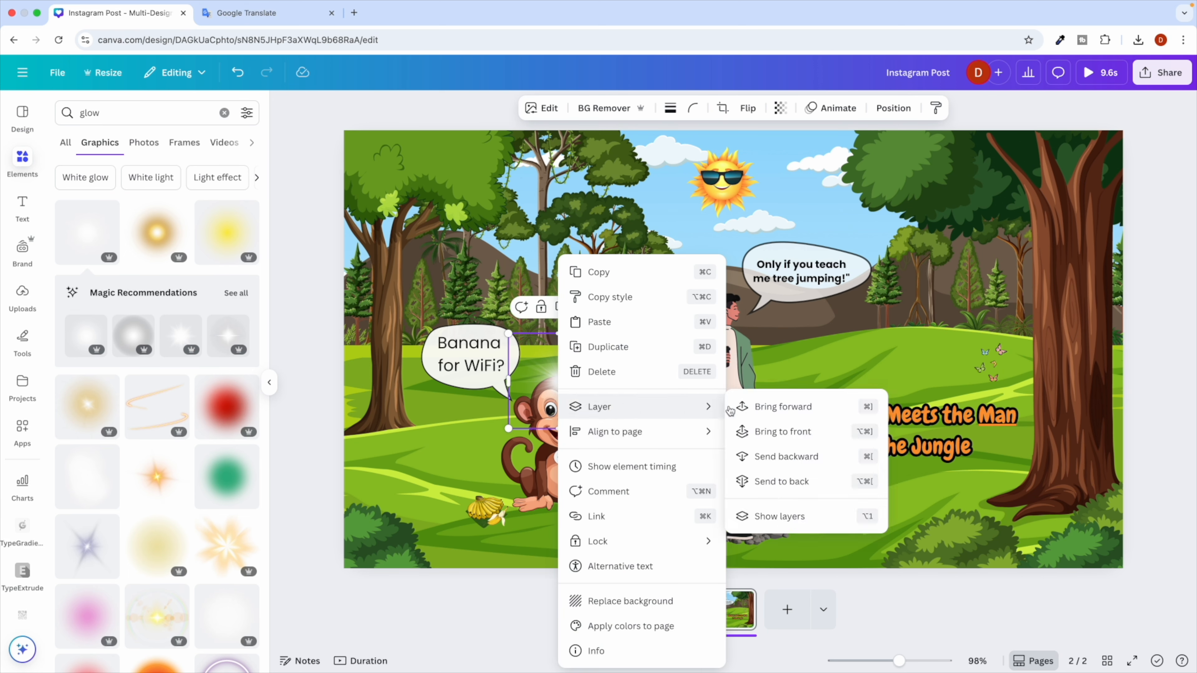
left_click(784, 456)
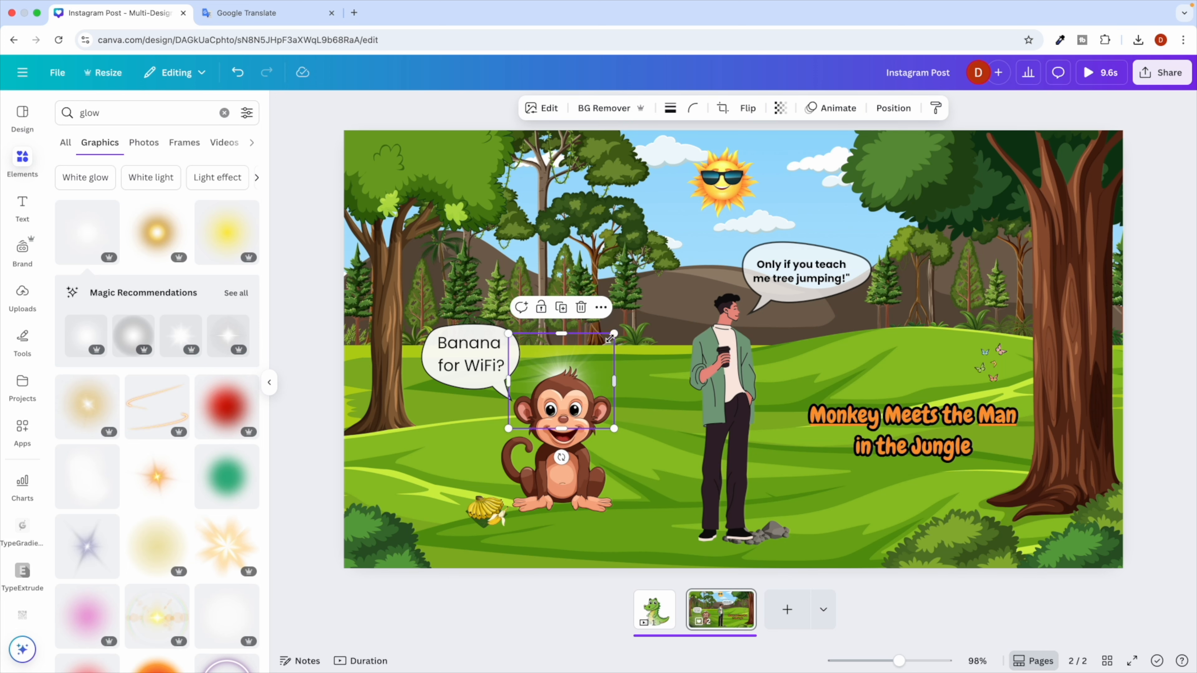
left_click_drag(606, 356, 606, 358)
Copy the word 'shadow' from ChatGPT's tips and select the glow search term.
key("ctrl+Right")
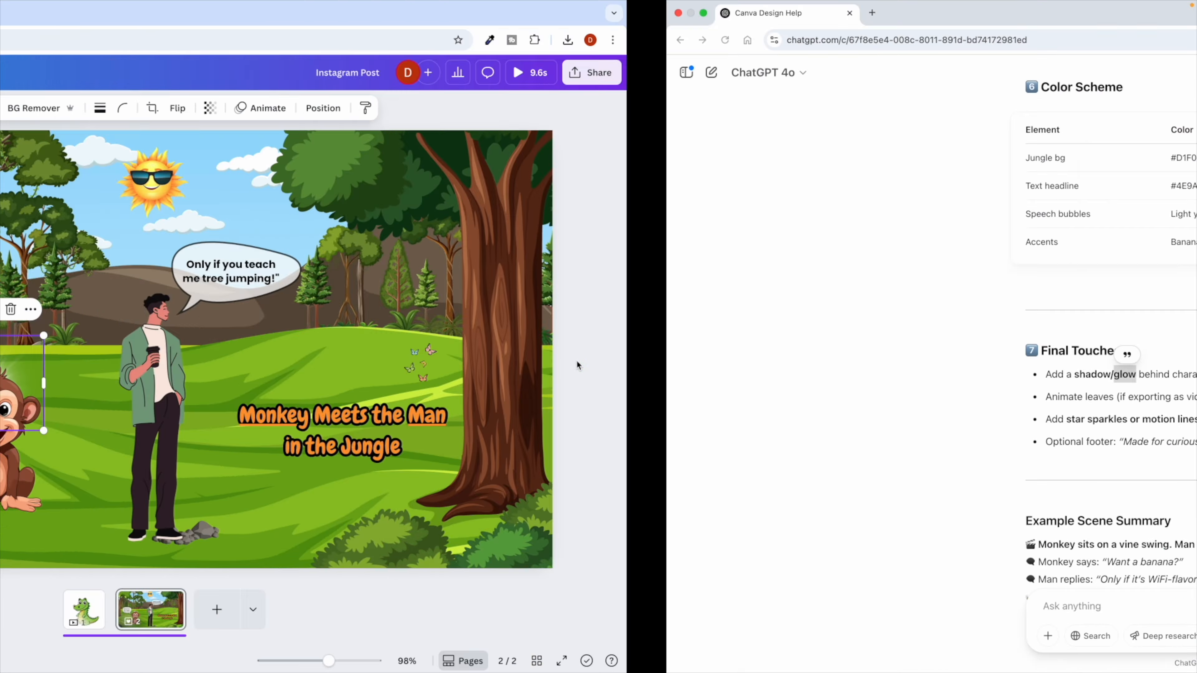
double_click(421, 375)
key("super+c")
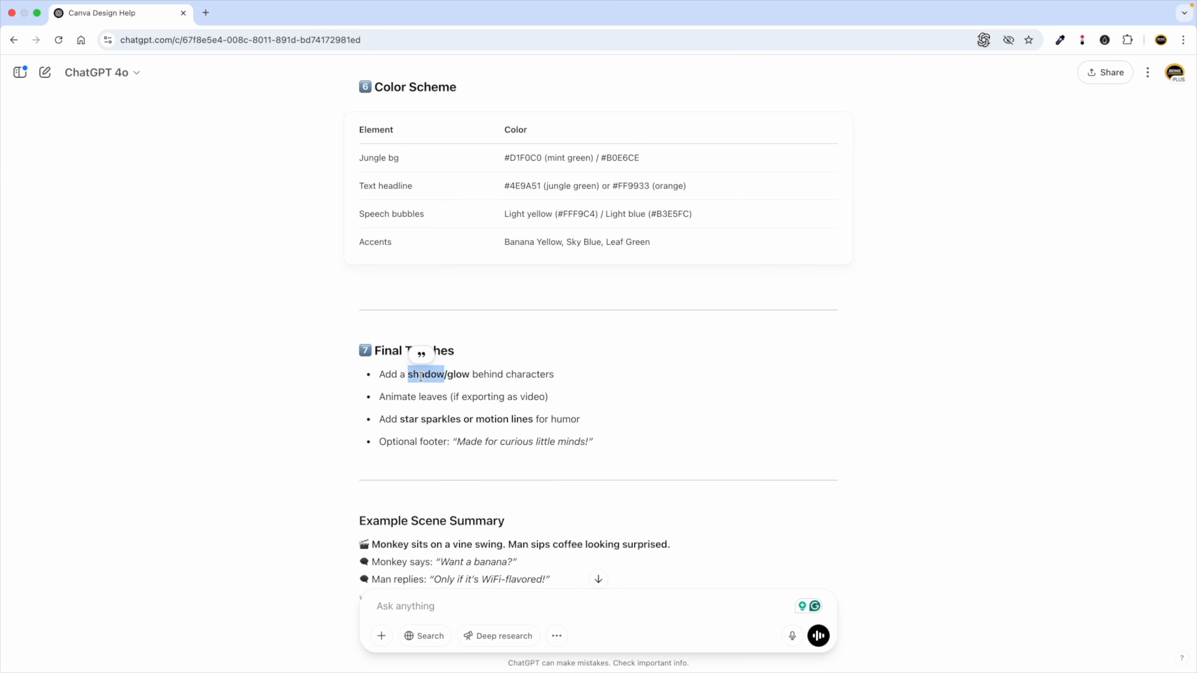
key("ctrl+Left")
double_click(84, 113)
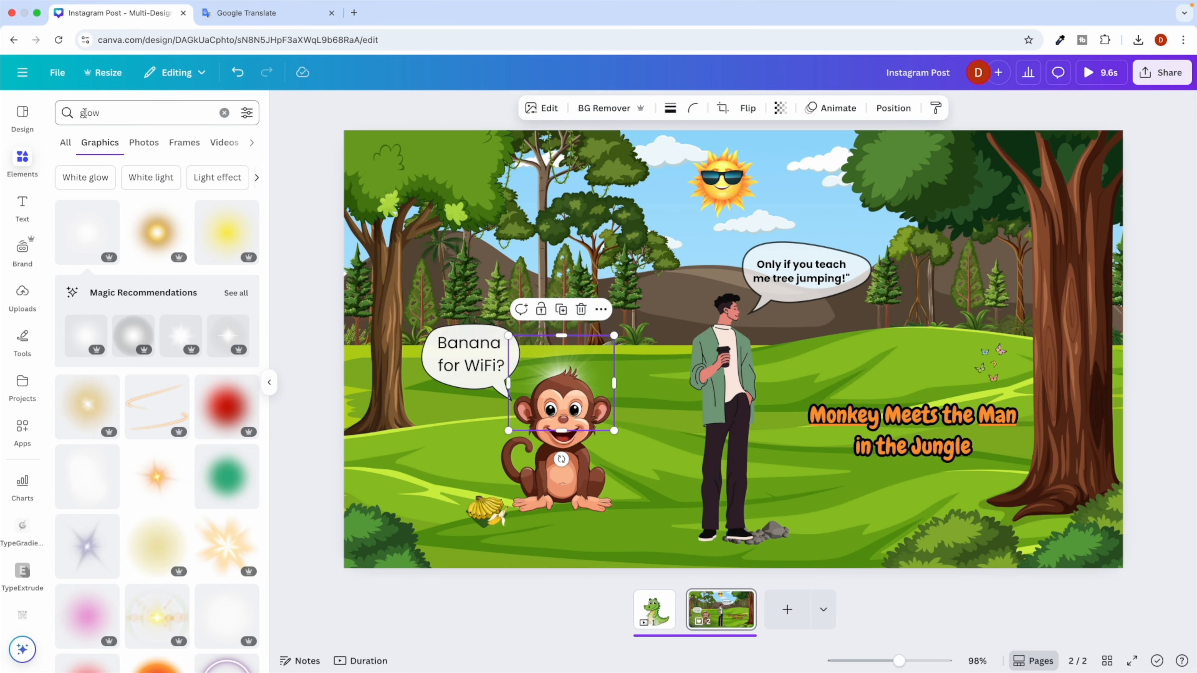
Search elements for 'shadow', try a first shadow graphic, then delete it.
key("super+v")
key("Return")
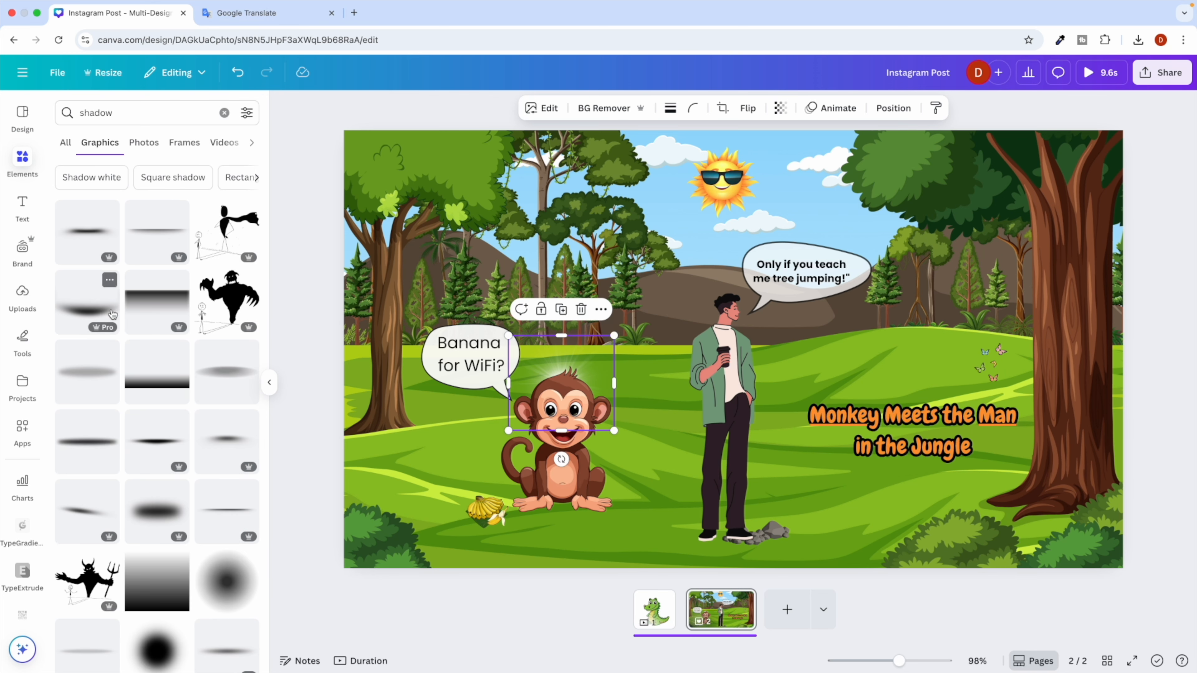
left_click(143, 244)
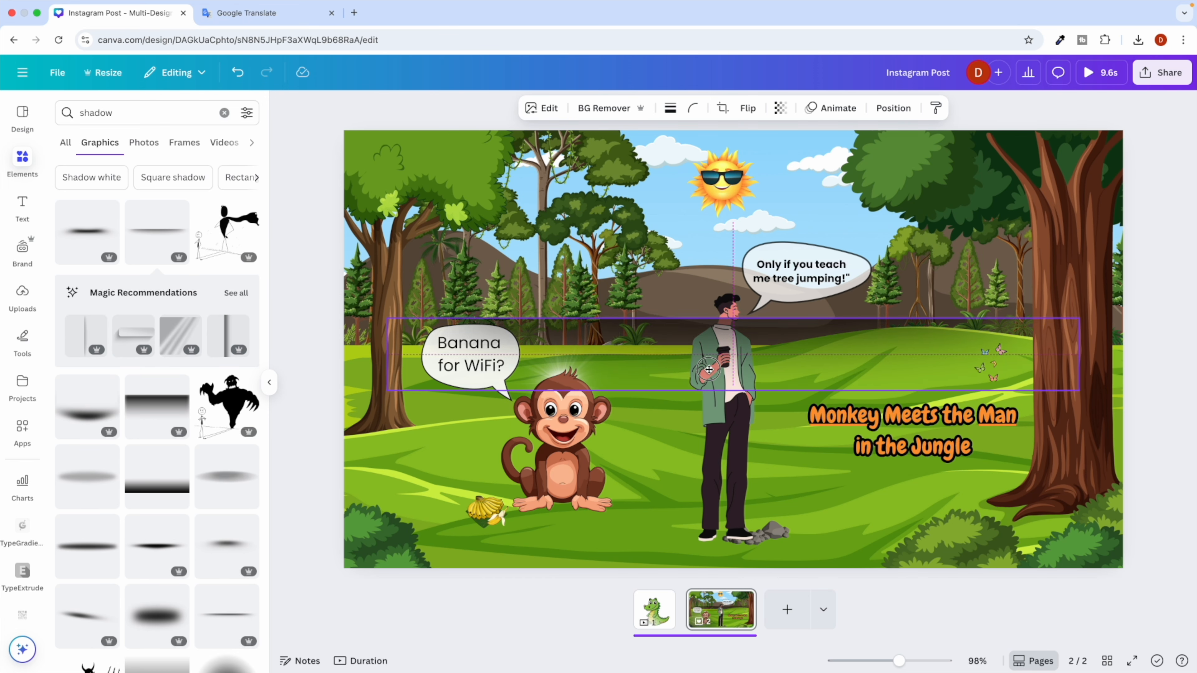
left_click_drag(709, 340, 658, 474)
left_click_drag(324, 447, 687, 548)
left_click(889, 515)
key("Delete")
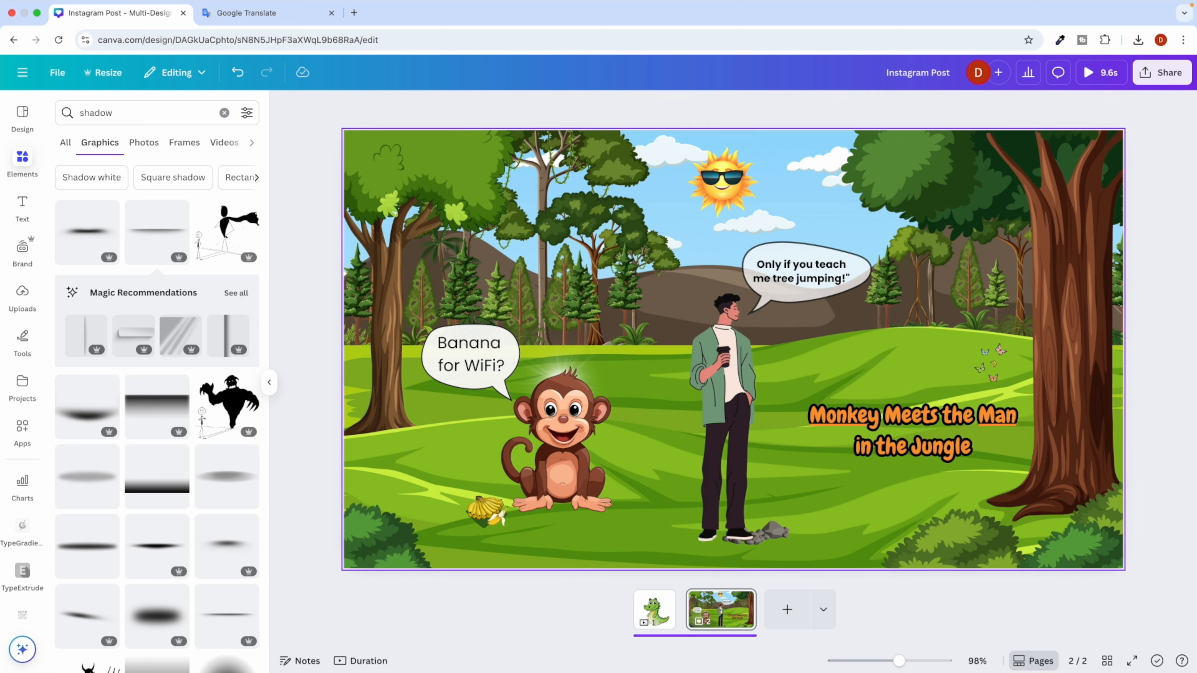
Add a wider shadow graphic, shrink it under the man's feet, and send it behind him.
left_click(227, 547)
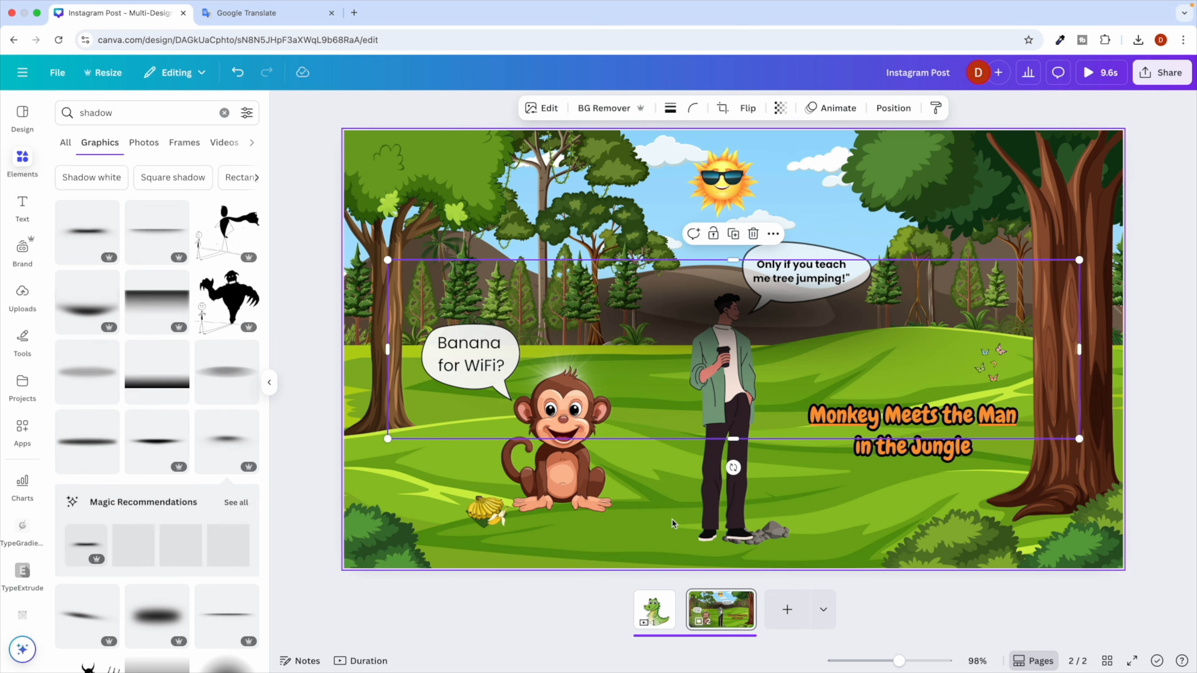
left_click_drag(388, 261, 923, 399)
left_click_drag(1037, 421, 731, 545)
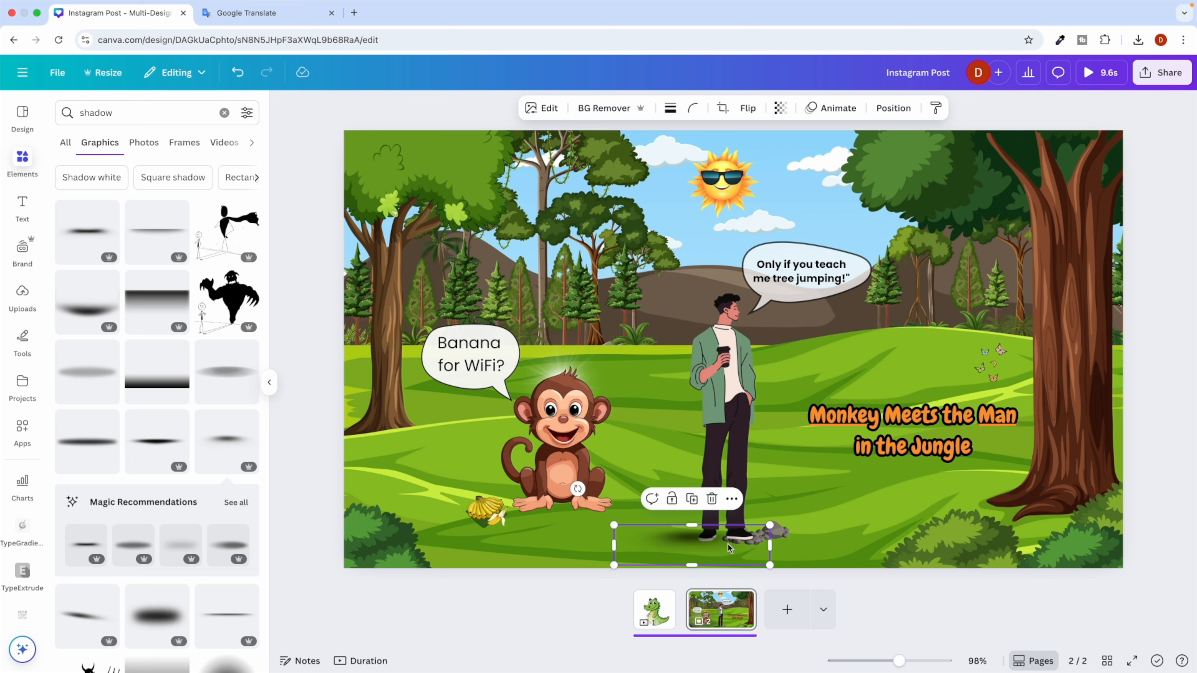
right_click(706, 541)
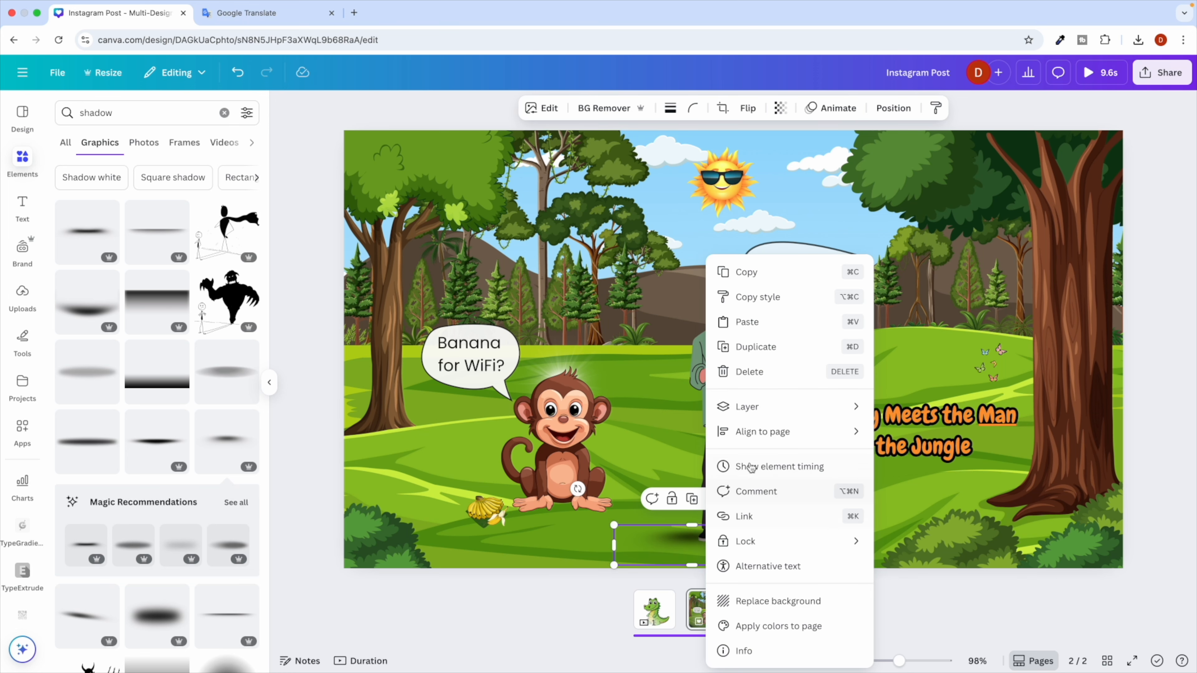
mouse_move(728, 406)
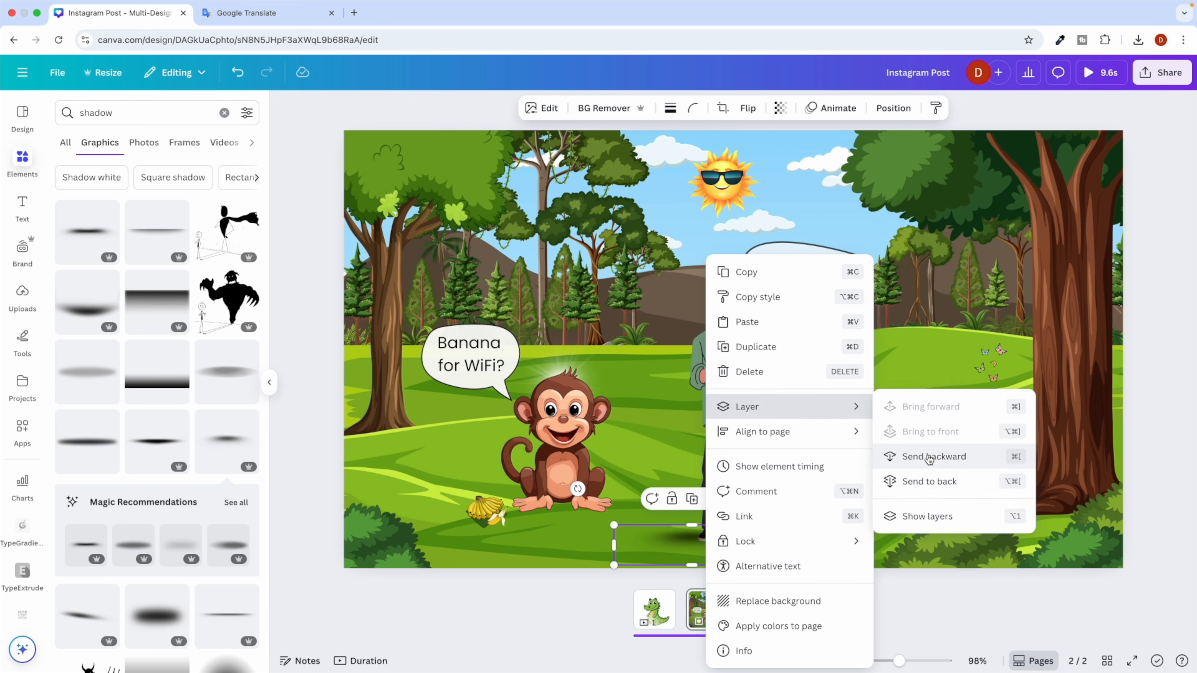
left_click(930, 456)
left_click(657, 439)
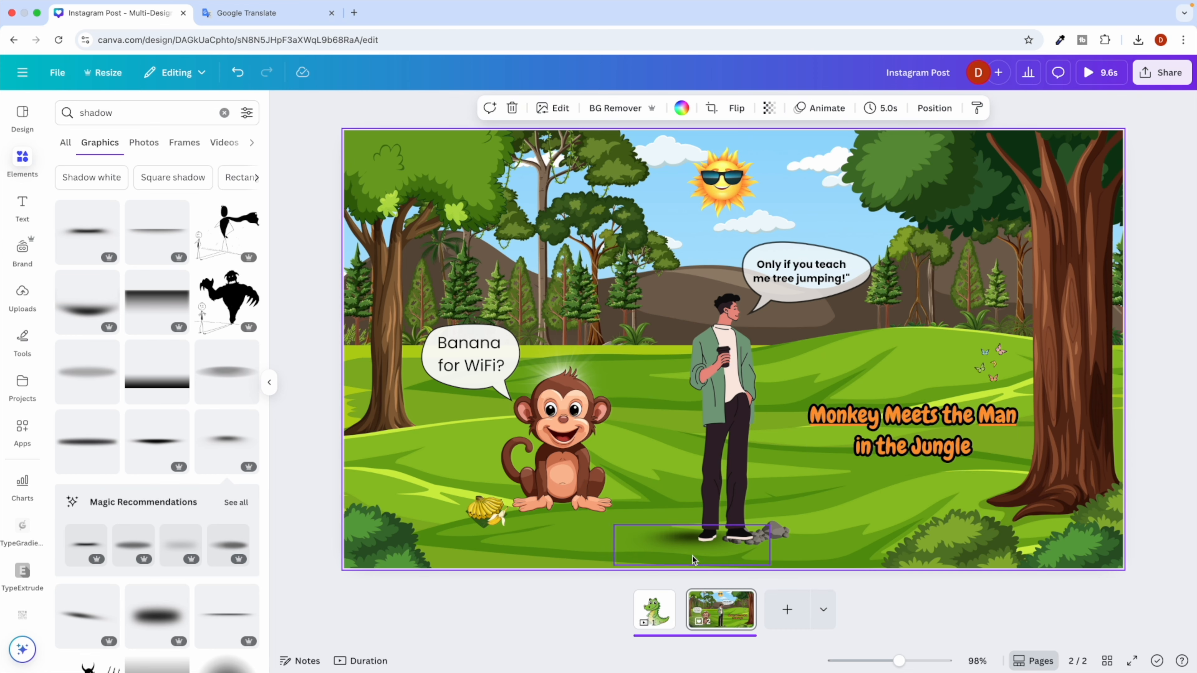
In ChatGPT's tips, scroll down and highlight the word 'leaves'.
key("super+Tab")
scroll(472, 454, "down", 2)
left_click_drag(420, 346, 448, 345)
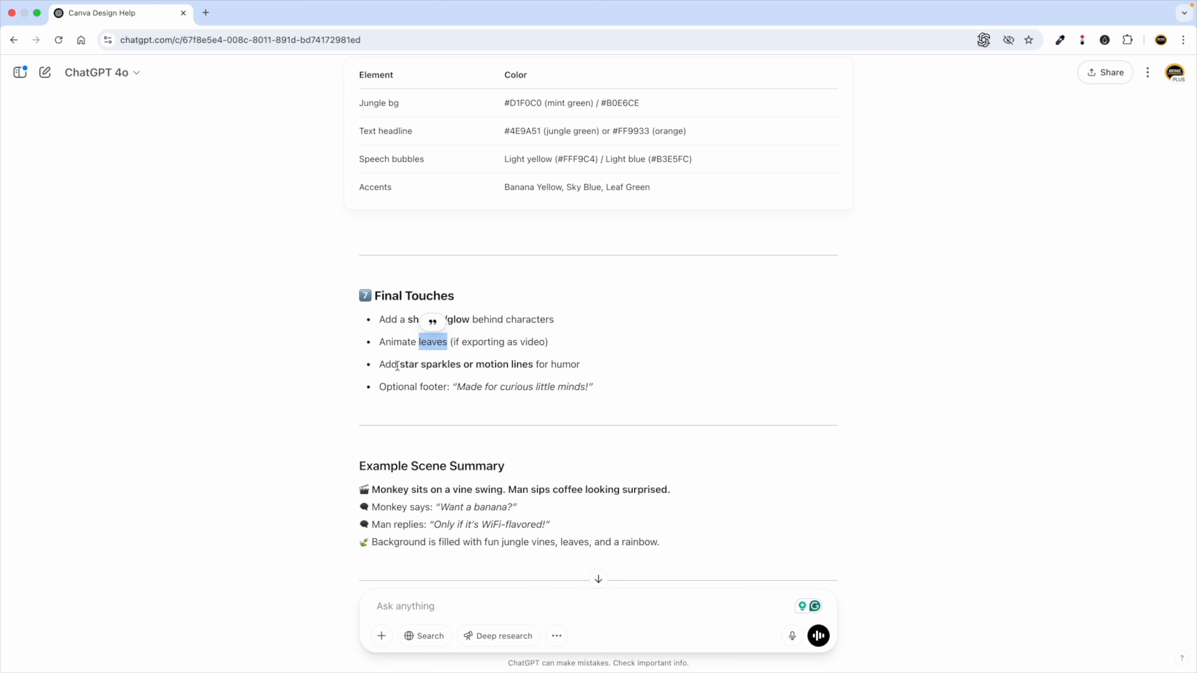
Highlight the star sparkles tip in ChatGPT's reply, then return to Canva.
left_click(403, 367)
left_click_drag(402, 368, 504, 365)
left_click(525, 368)
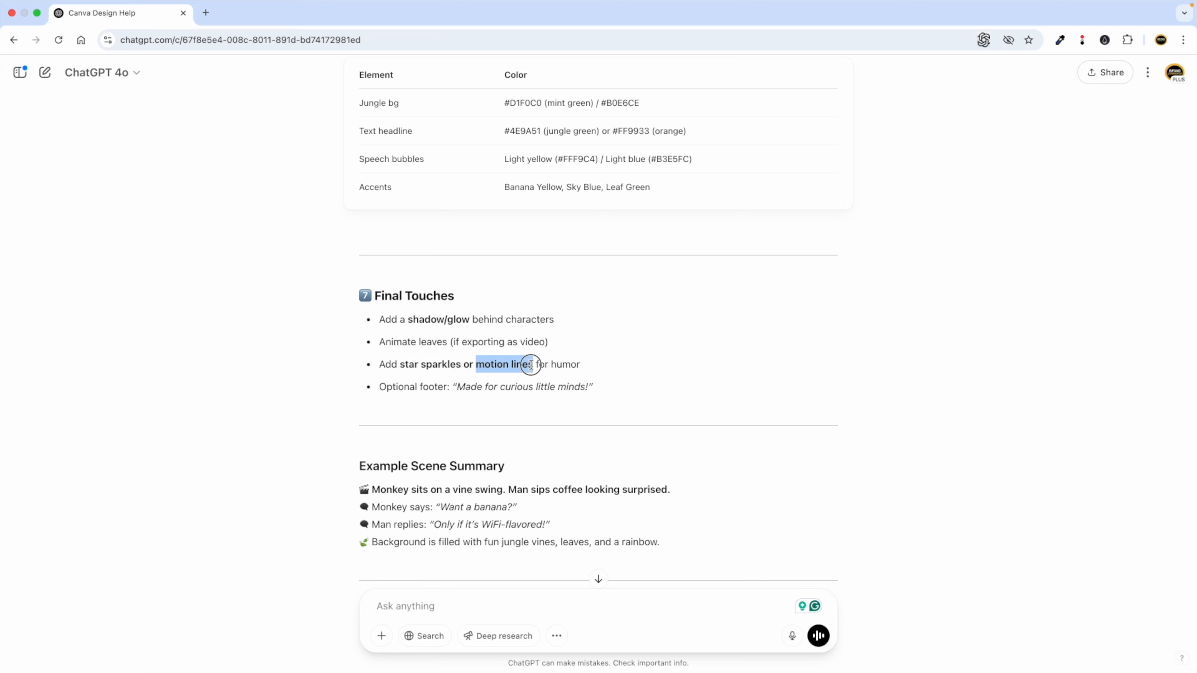
key("ctrl+Left")
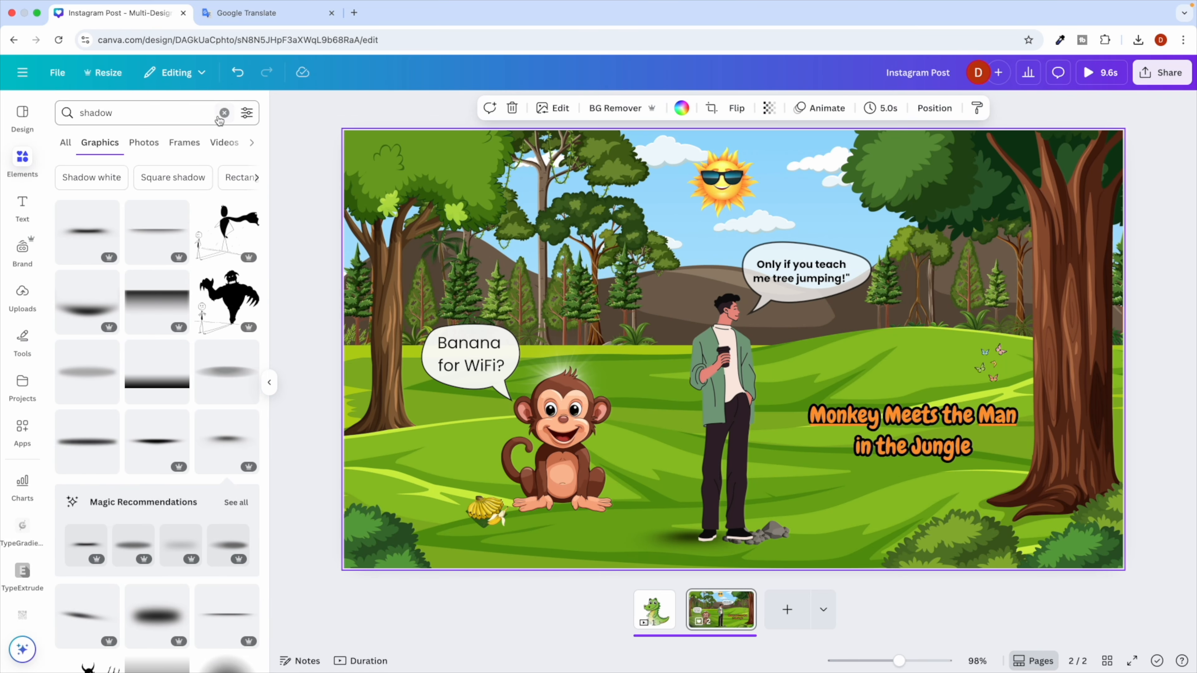
Search elements for 'motion lines', try a diagonal graphic, then delete it.
left_click(221, 116)
type("motion lines")
key("Return")
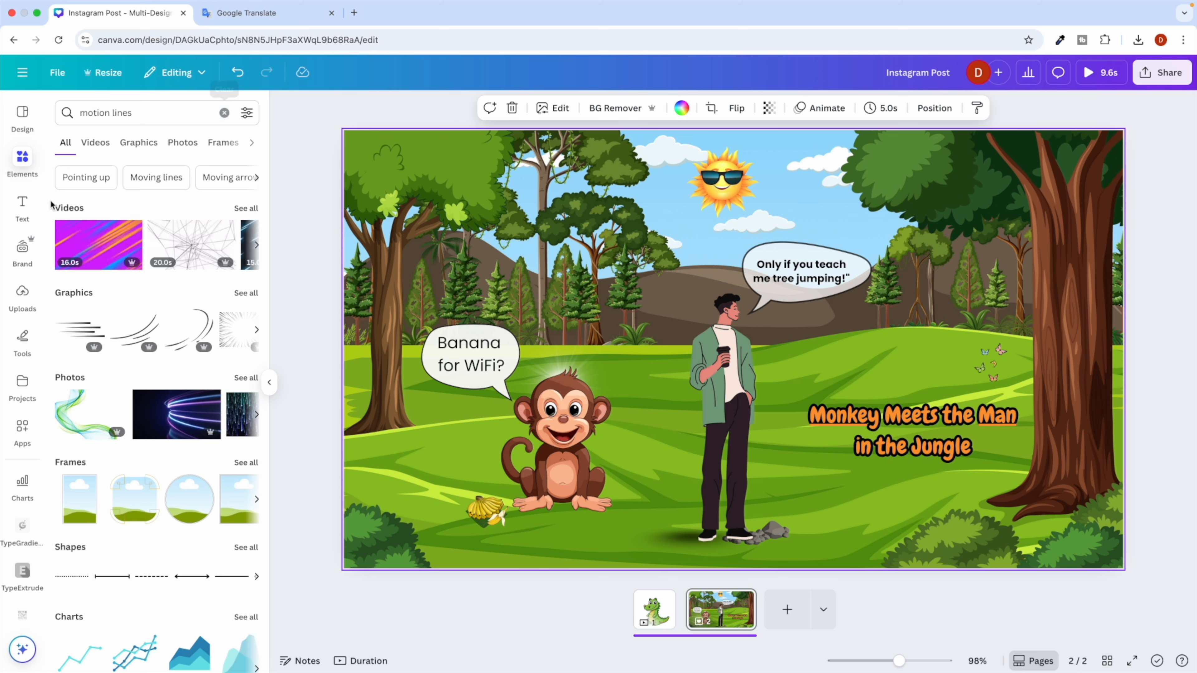
left_click(95, 142)
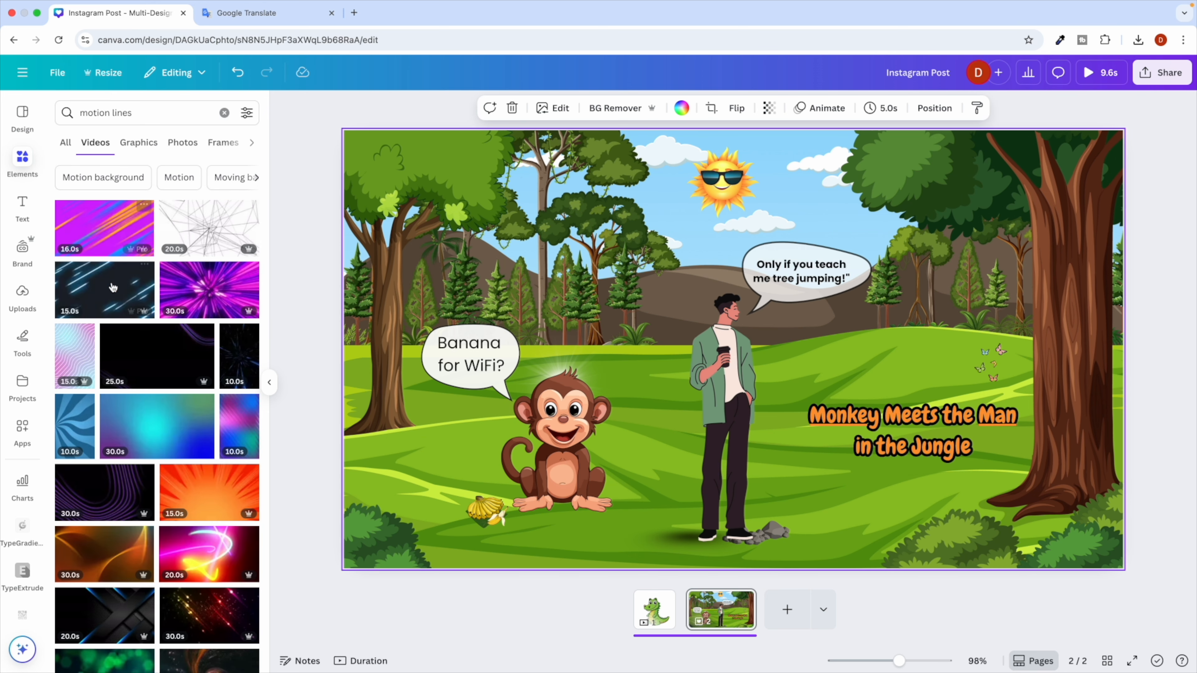
scroll(151, 302, "down", 4)
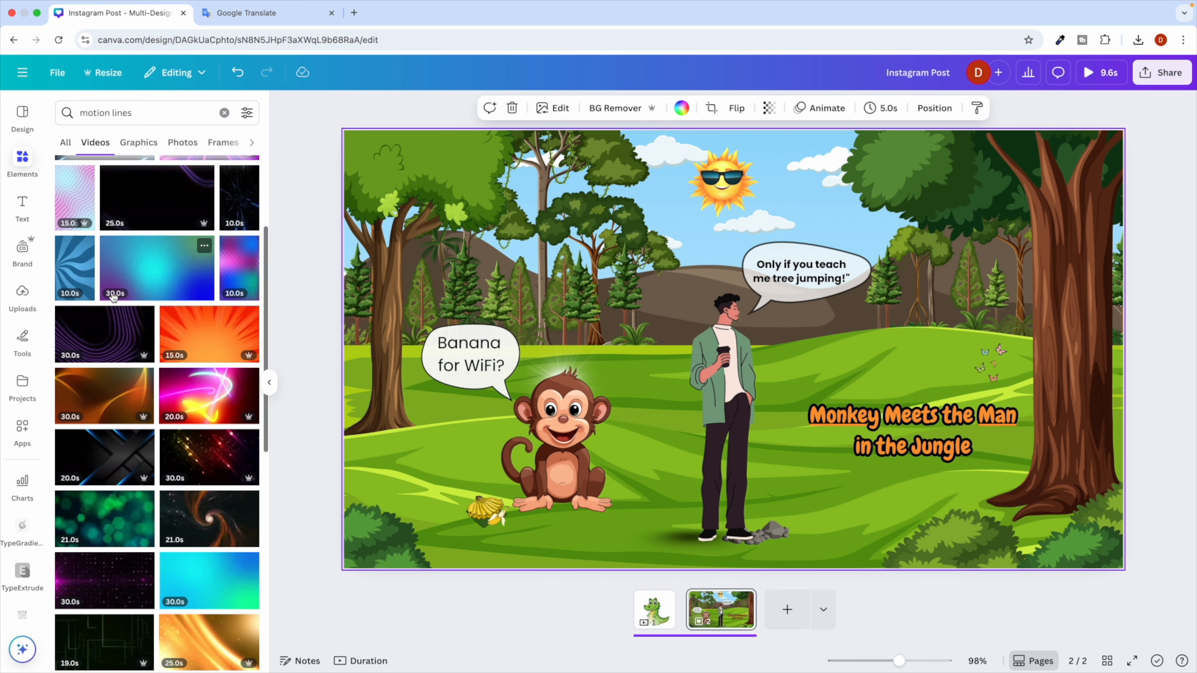
left_click(137, 143)
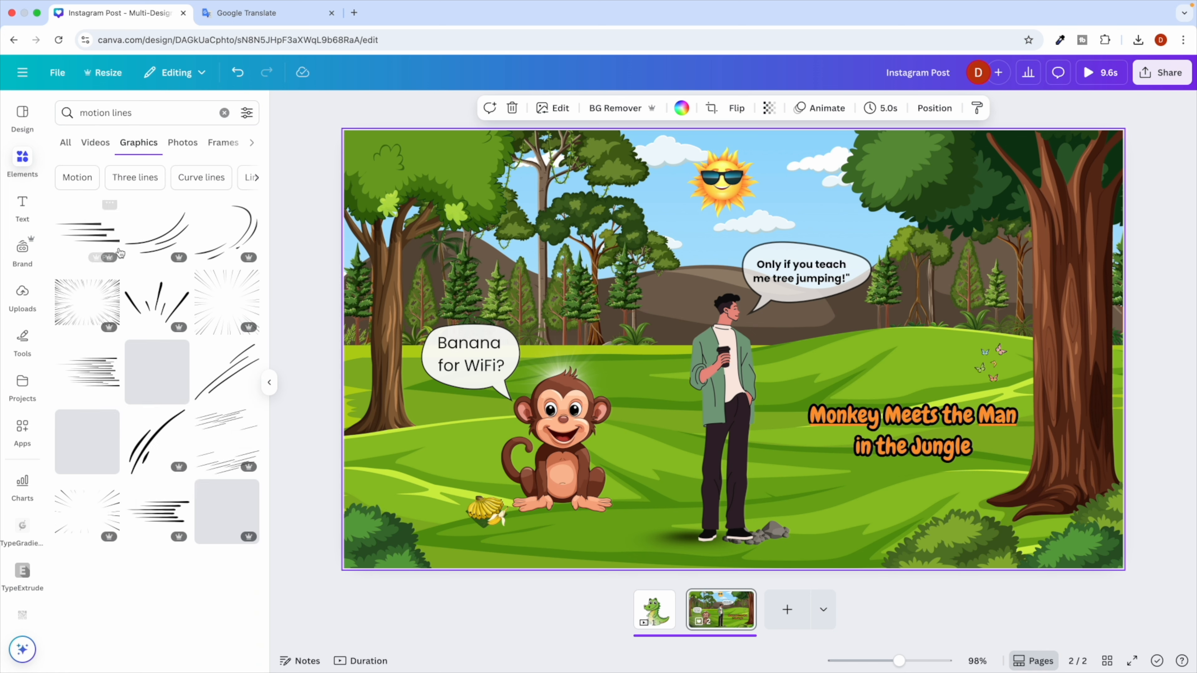
left_click(227, 454)
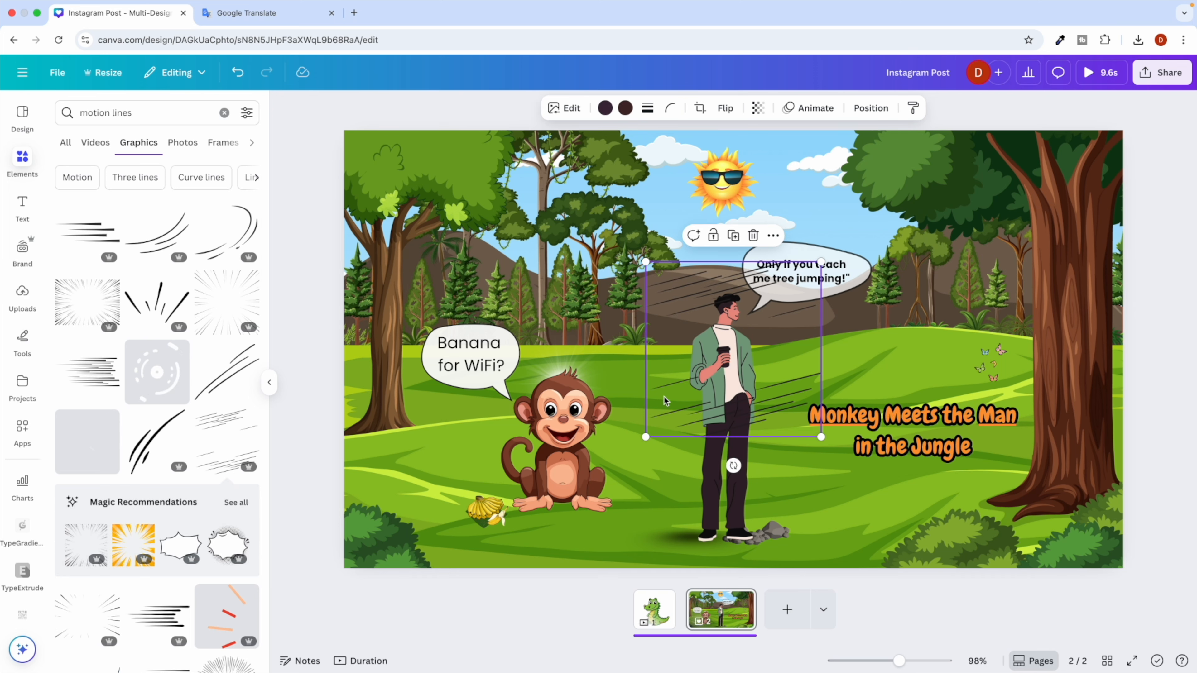
left_click_drag(649, 436, 936, 357)
key("Delete")
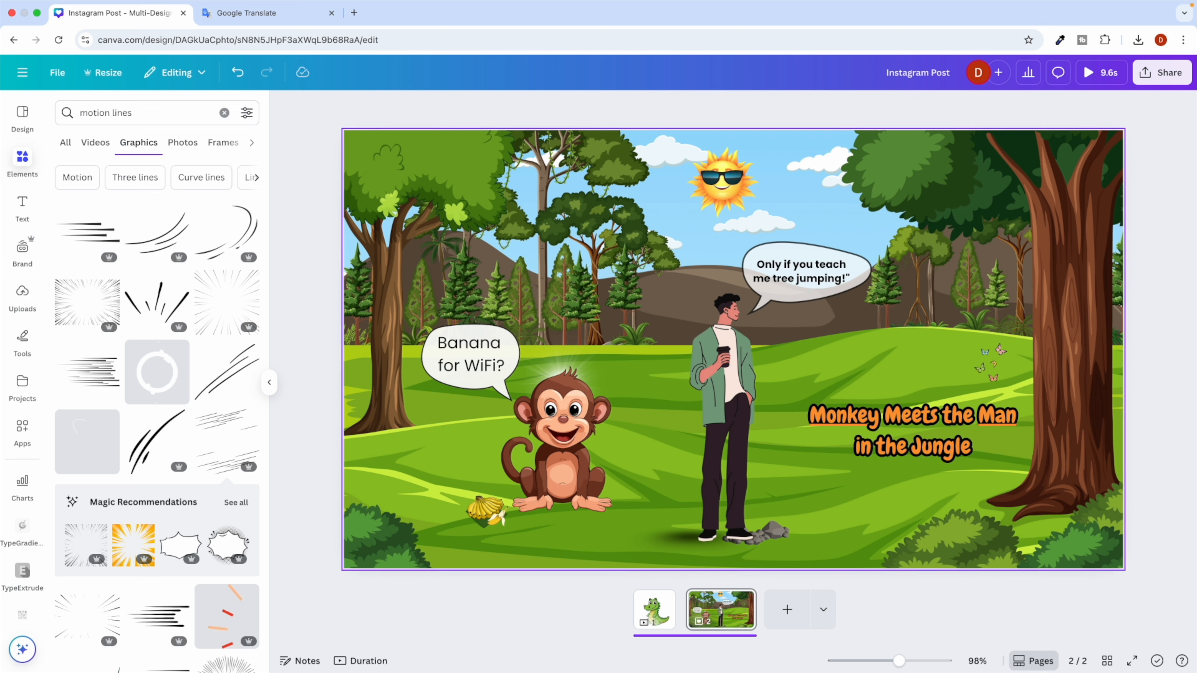
Add curved motion lines beside the man, shrink them, set transparency 27, and rotate 31°.
left_click(153, 453)
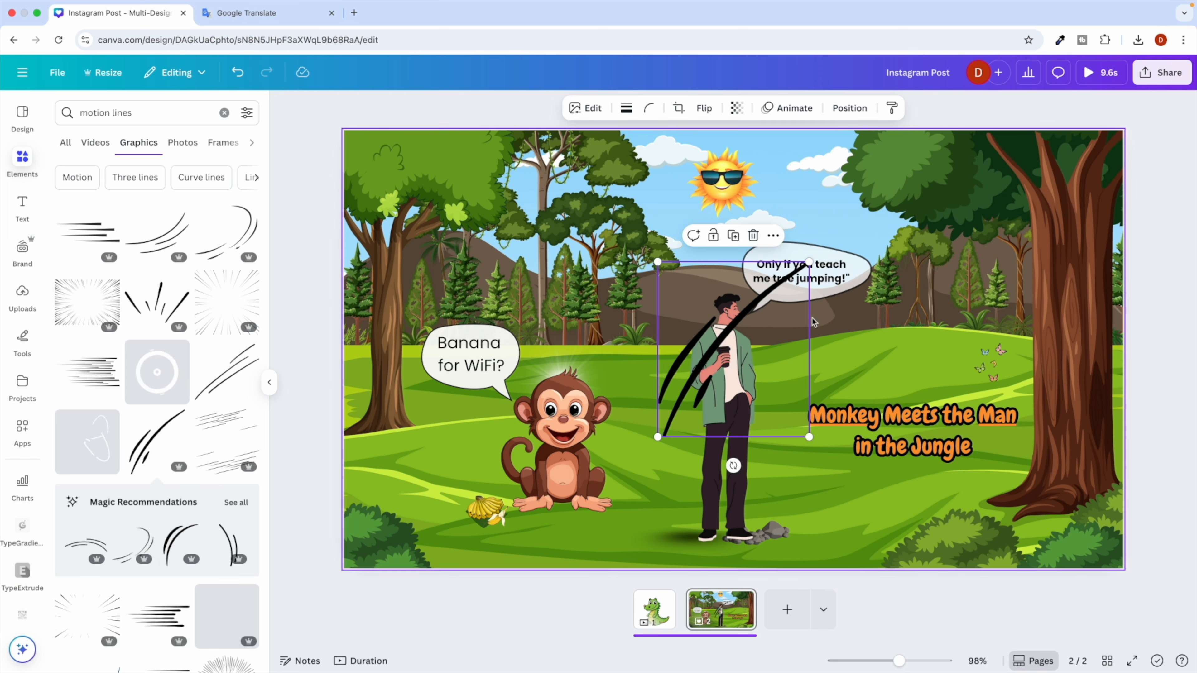
left_click_drag(801, 254, 681, 302)
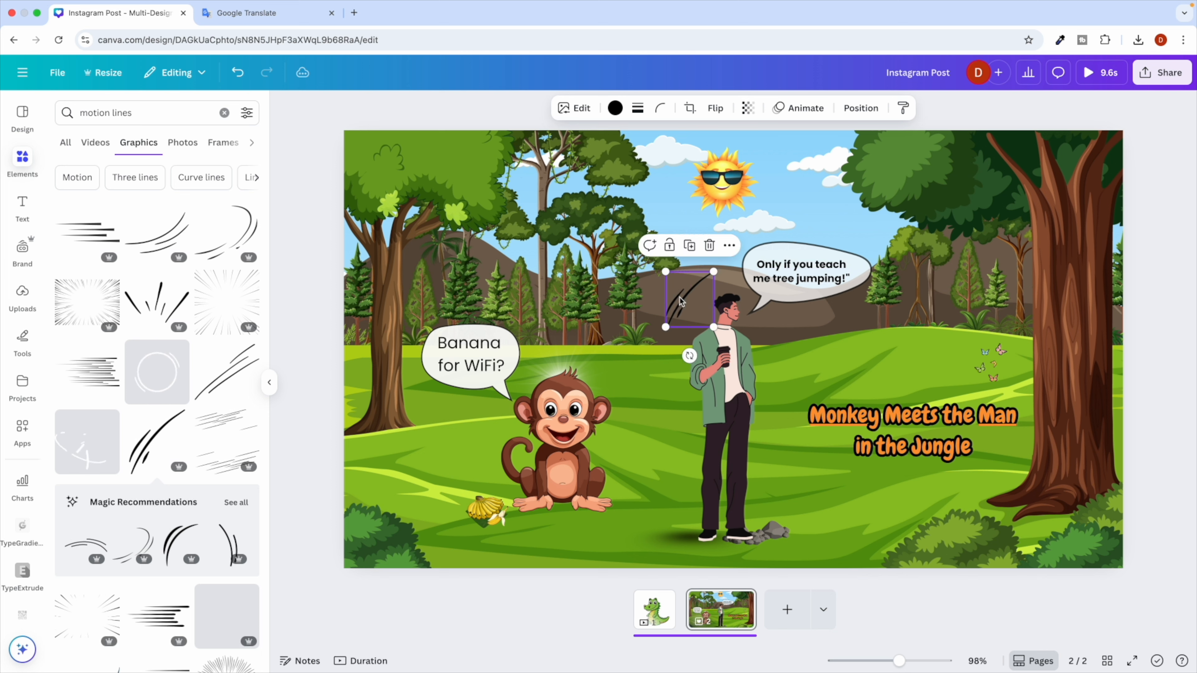
left_click(748, 108)
left_click_drag(777, 162, 710, 166)
left_click(595, 336)
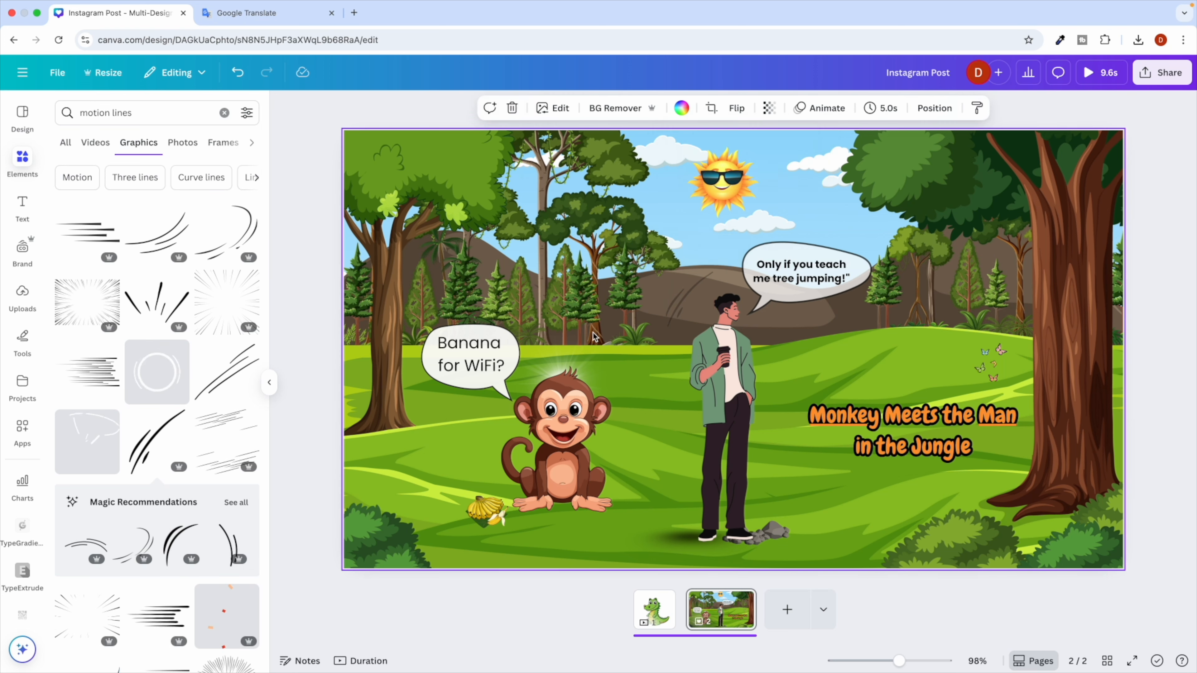
left_click(670, 302)
left_click_drag(686, 337, 883, 339)
left_click(779, 362)
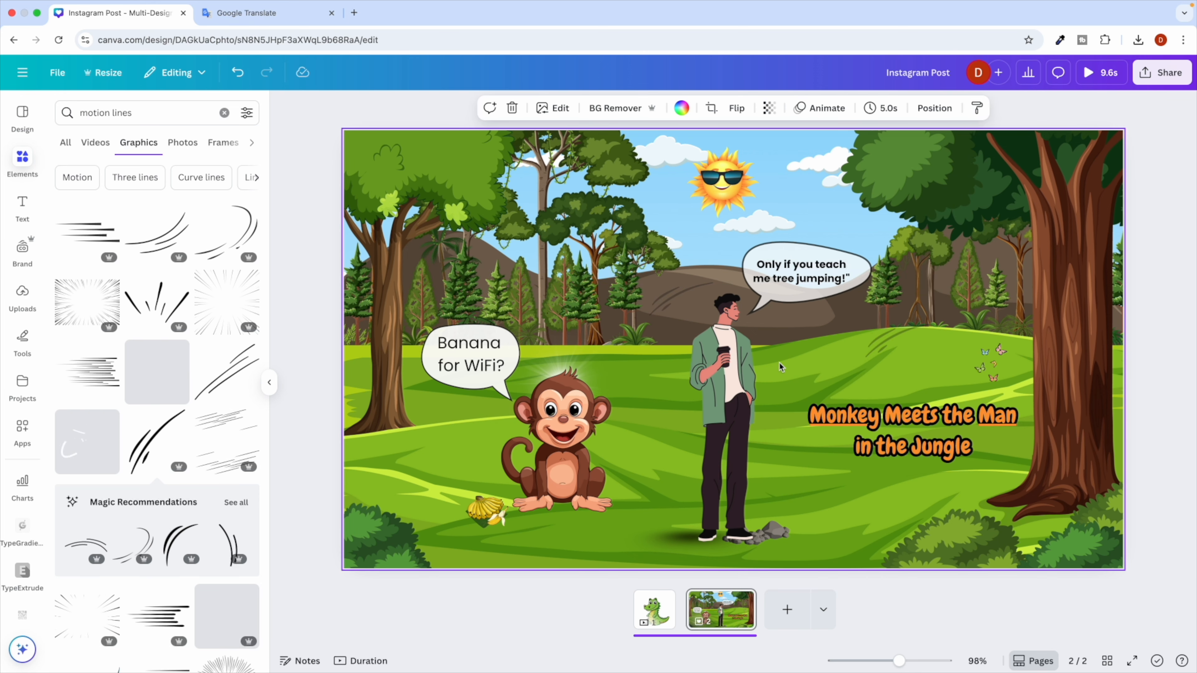
key("ctrl+Right")
scroll(510, 464, "down", 1)
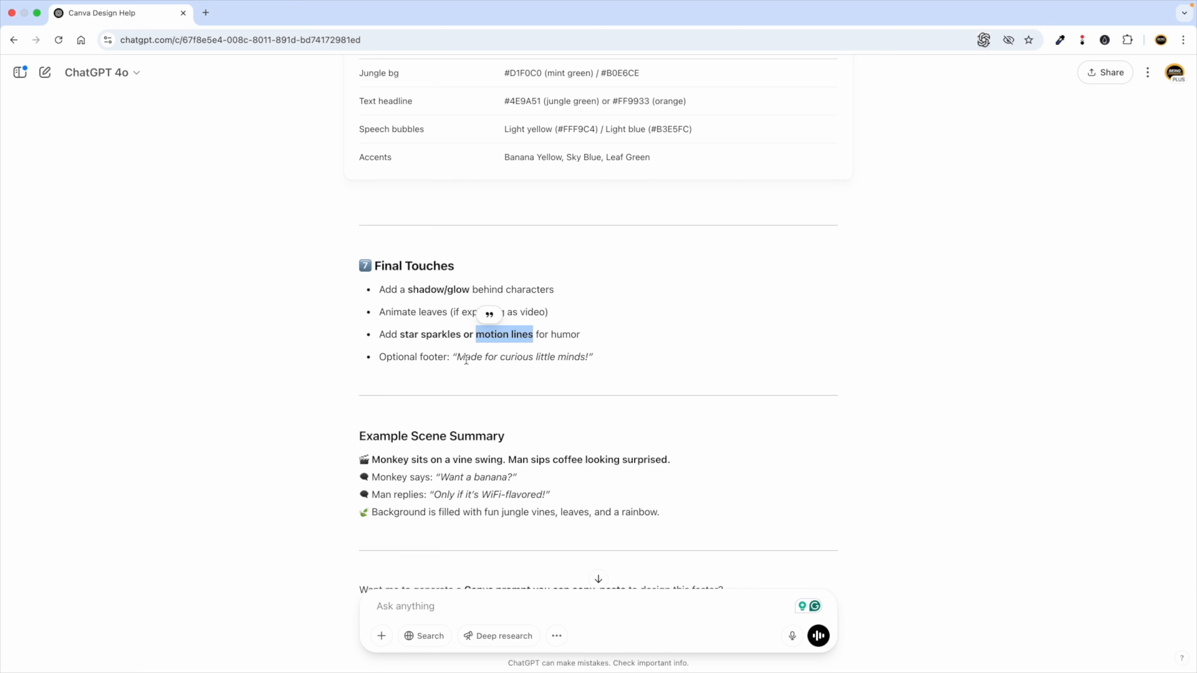
scroll(497, 383, "down", 2)
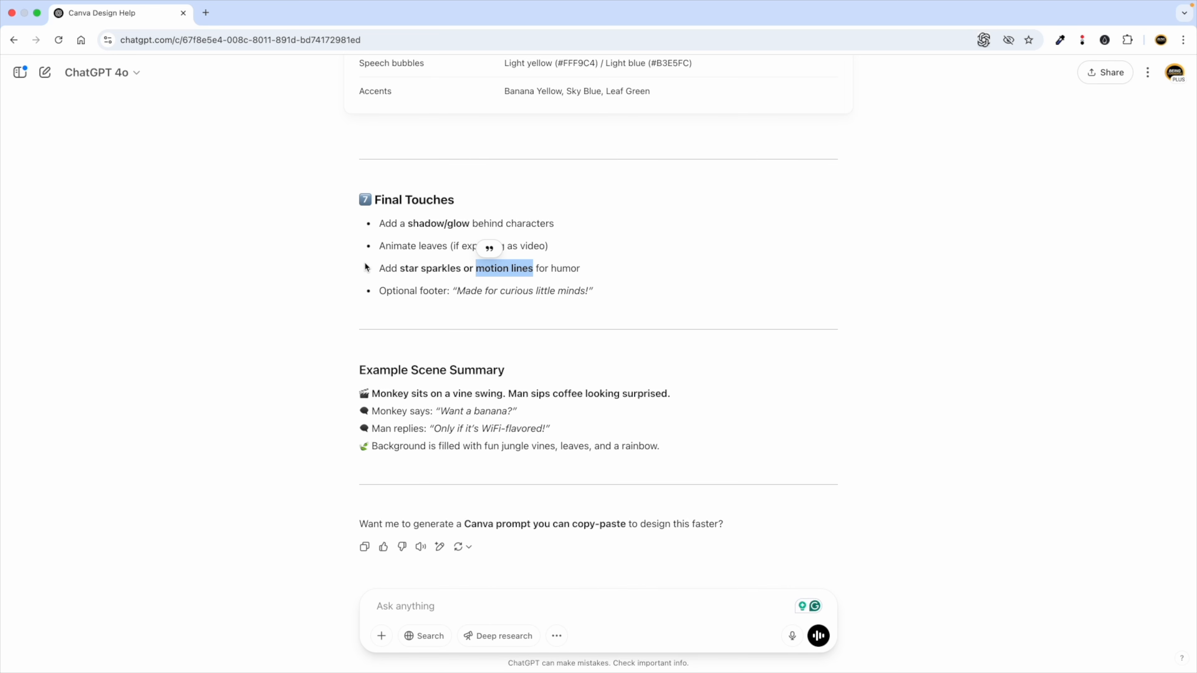
scroll(330, 302, "up", 5)
scroll(445, 304, "up", 5)
scroll(444, 307, "up", 5)
key("ctrl+Left")
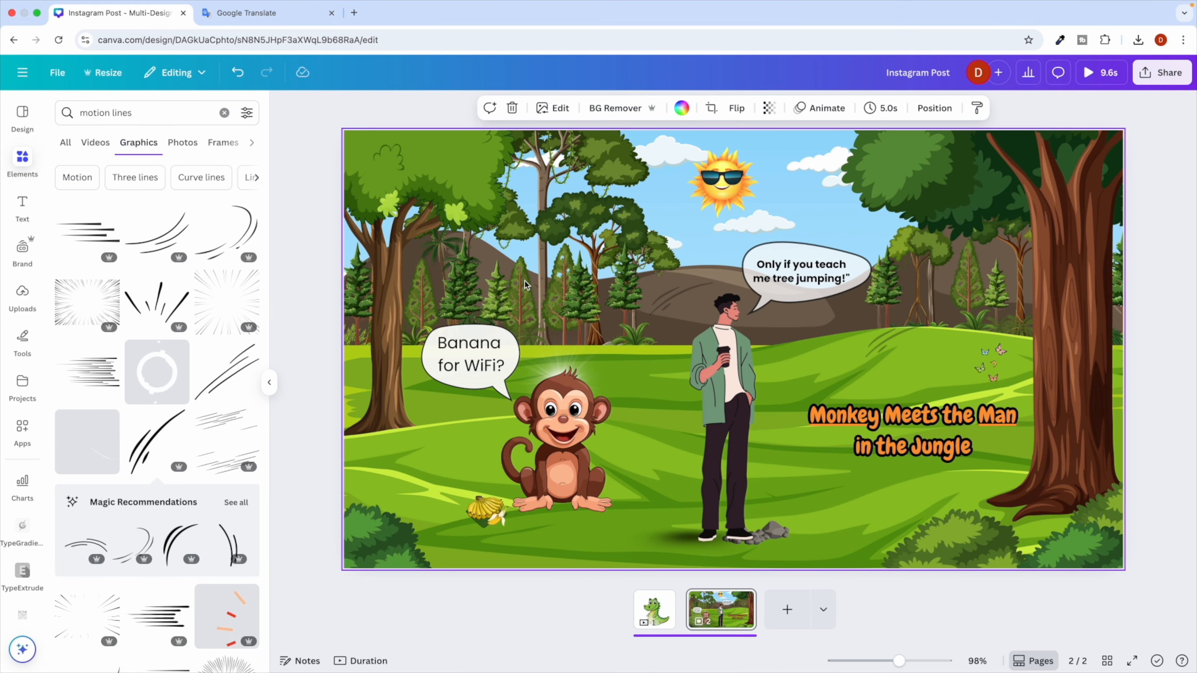
key("ctrl+Right")
scroll(533, 295, "down", 10)
scroll(534, 295, "down", 6)
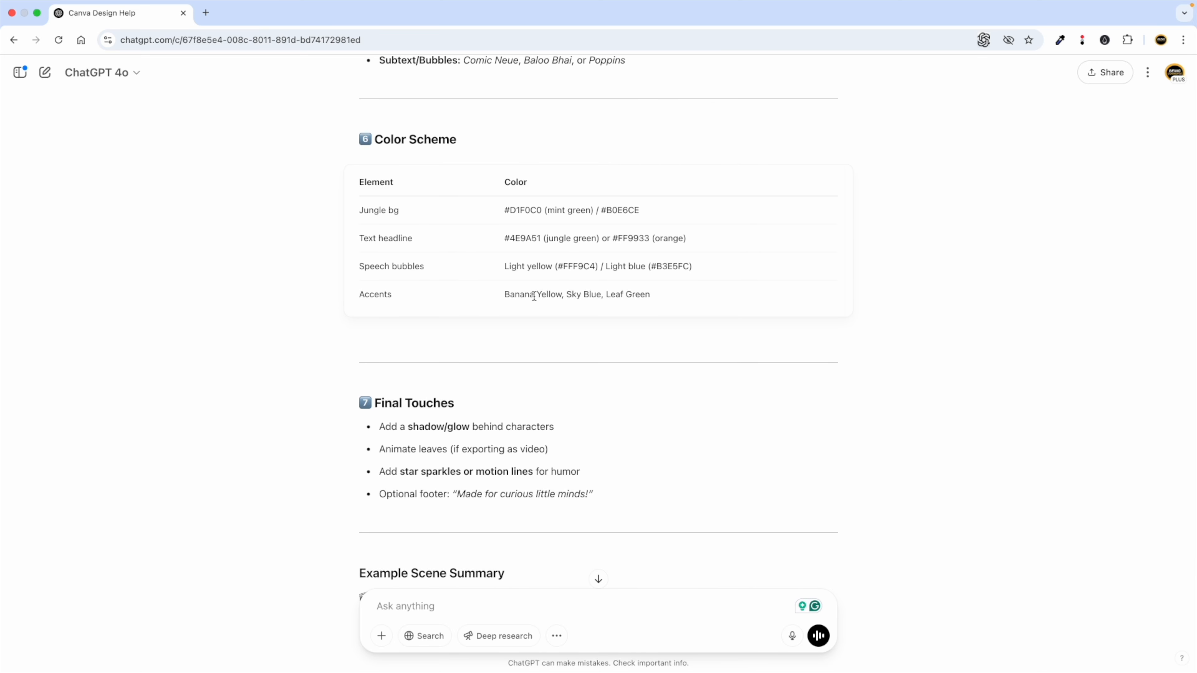
key("ctrl+Left")
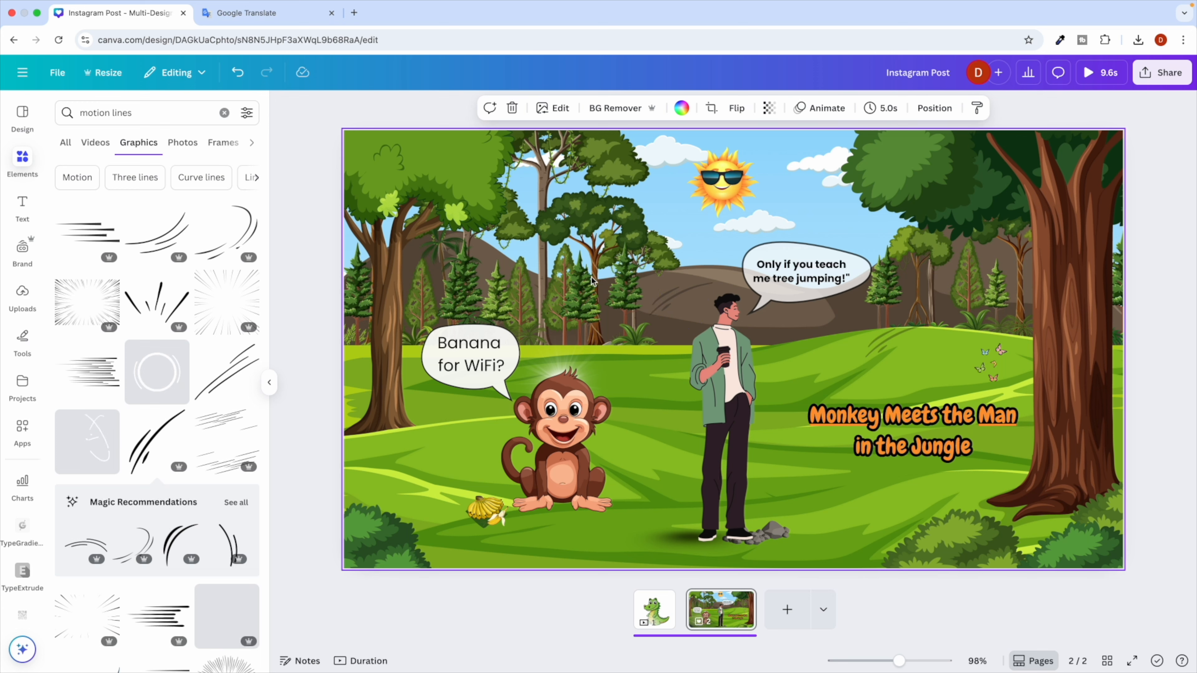
Start downloading the whole design as a PNG.
left_click(1162, 72)
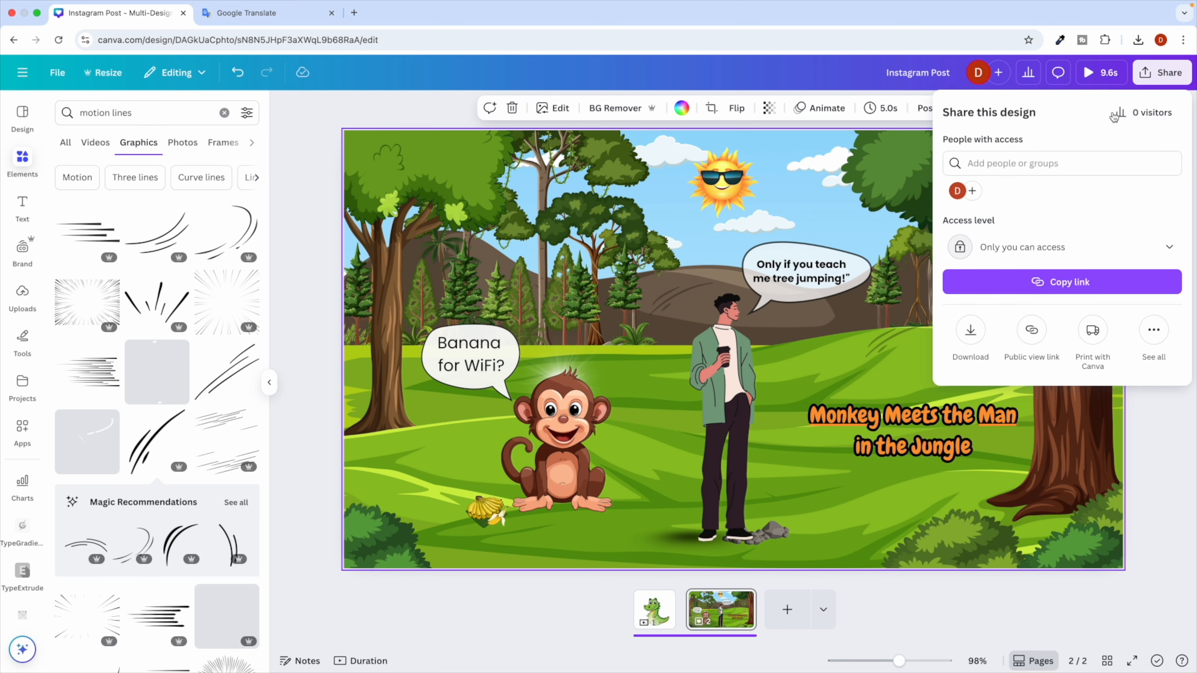
left_click(968, 339)
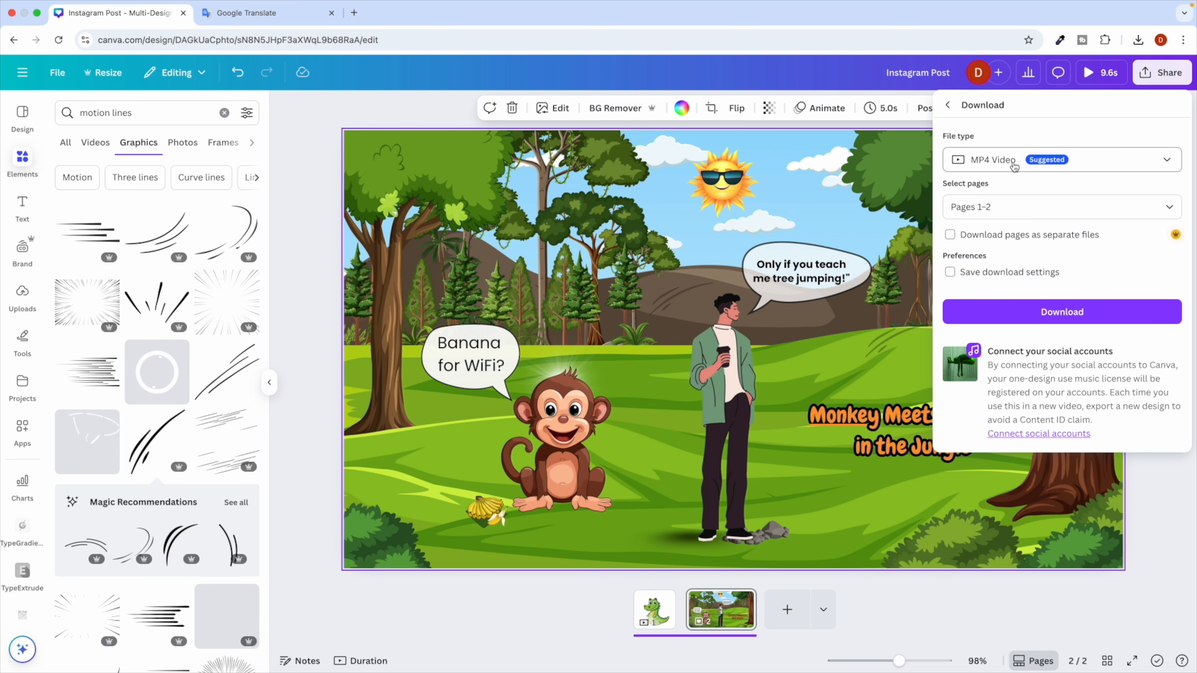
left_click(1013, 162)
left_click(1000, 239)
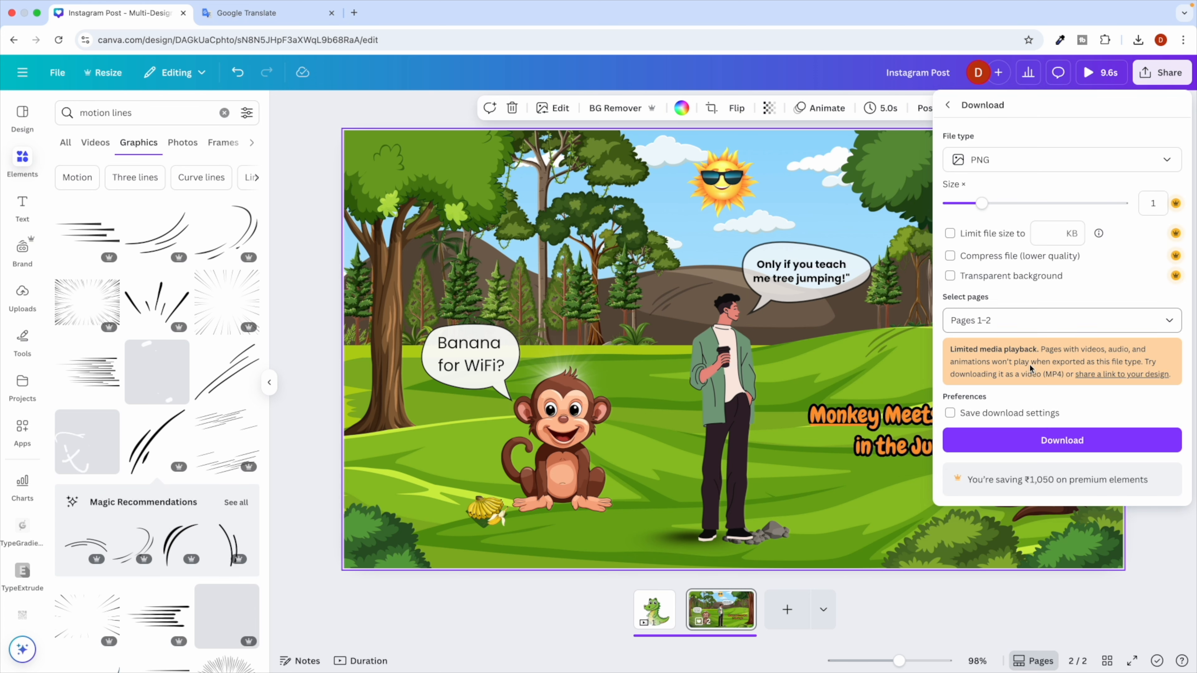
left_click(1049, 448)
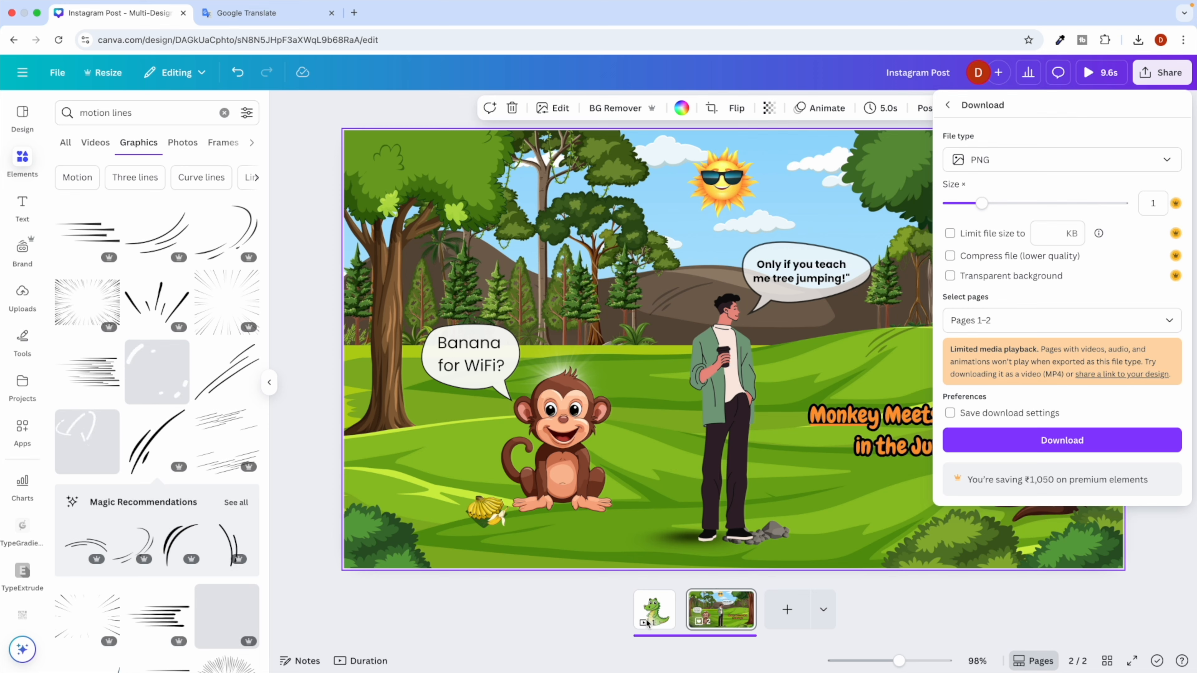
Check page 1 with the crocodile, then return to page 2's jungle scene.
left_click(659, 613)
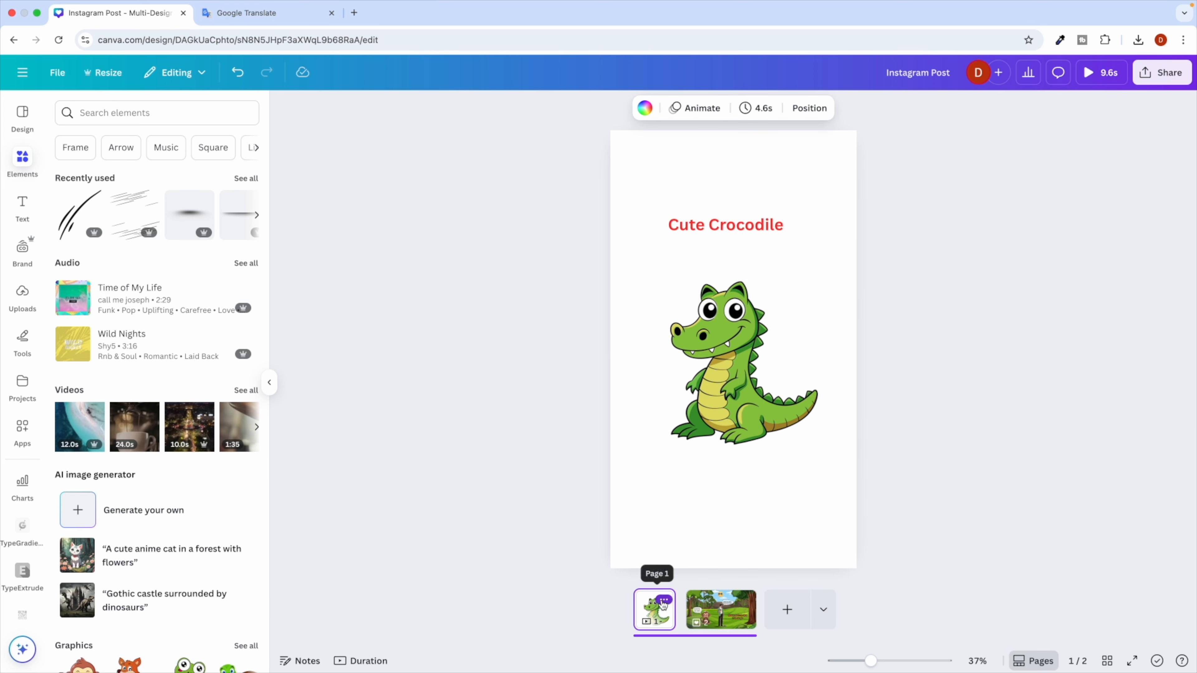
left_click(664, 601)
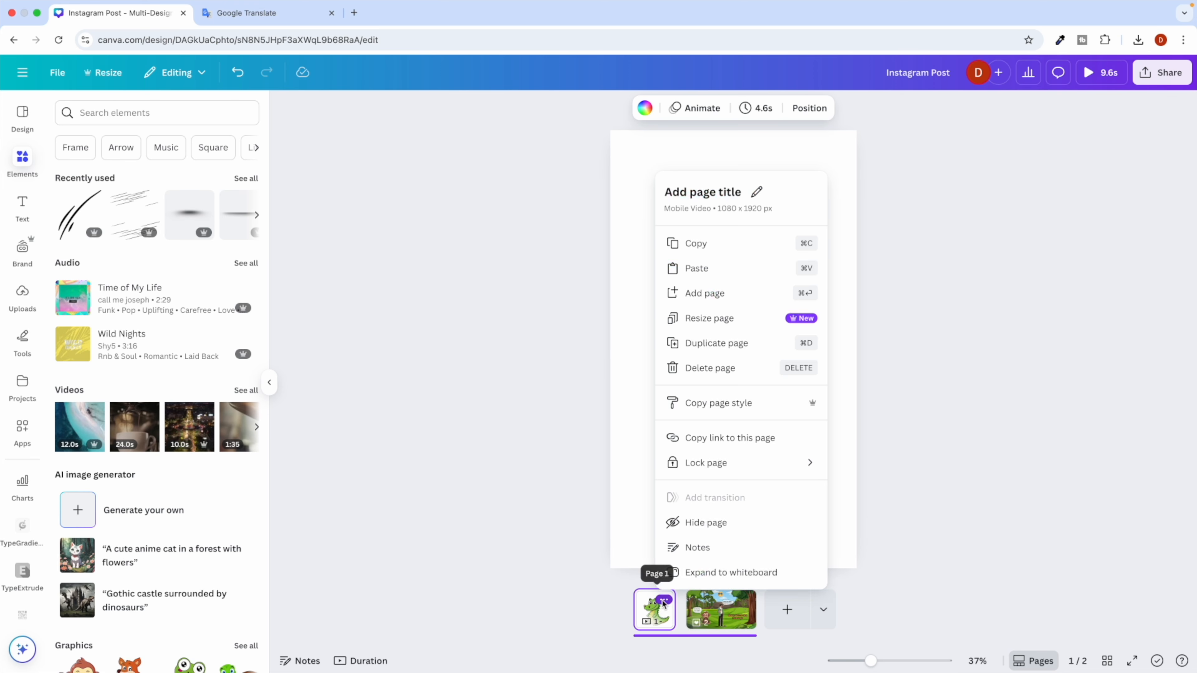
left_click(634, 460)
left_click(723, 612)
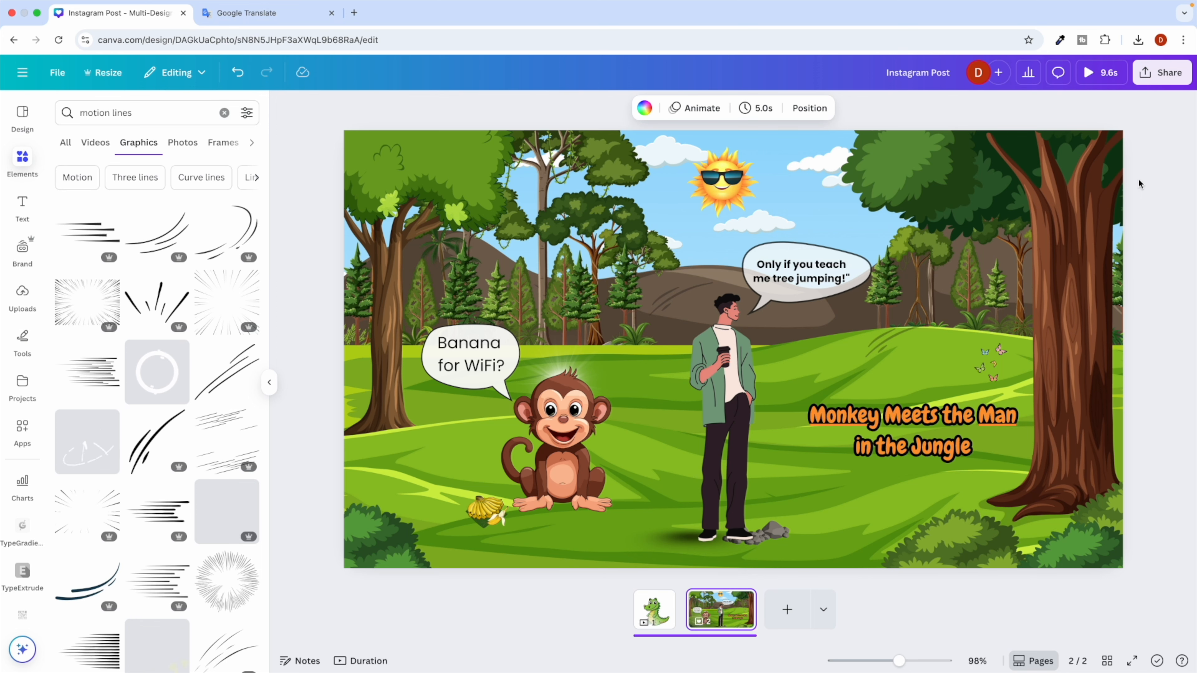
Download only page 2 as a PNG image.
left_click(1162, 72)
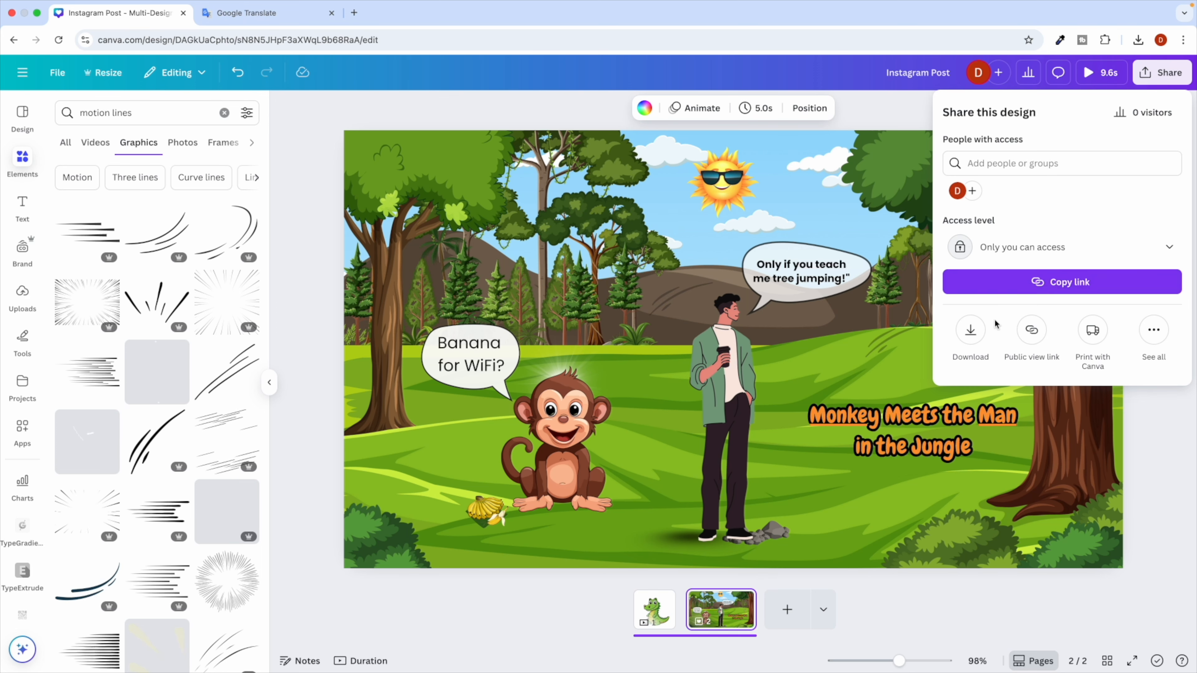
left_click(970, 330)
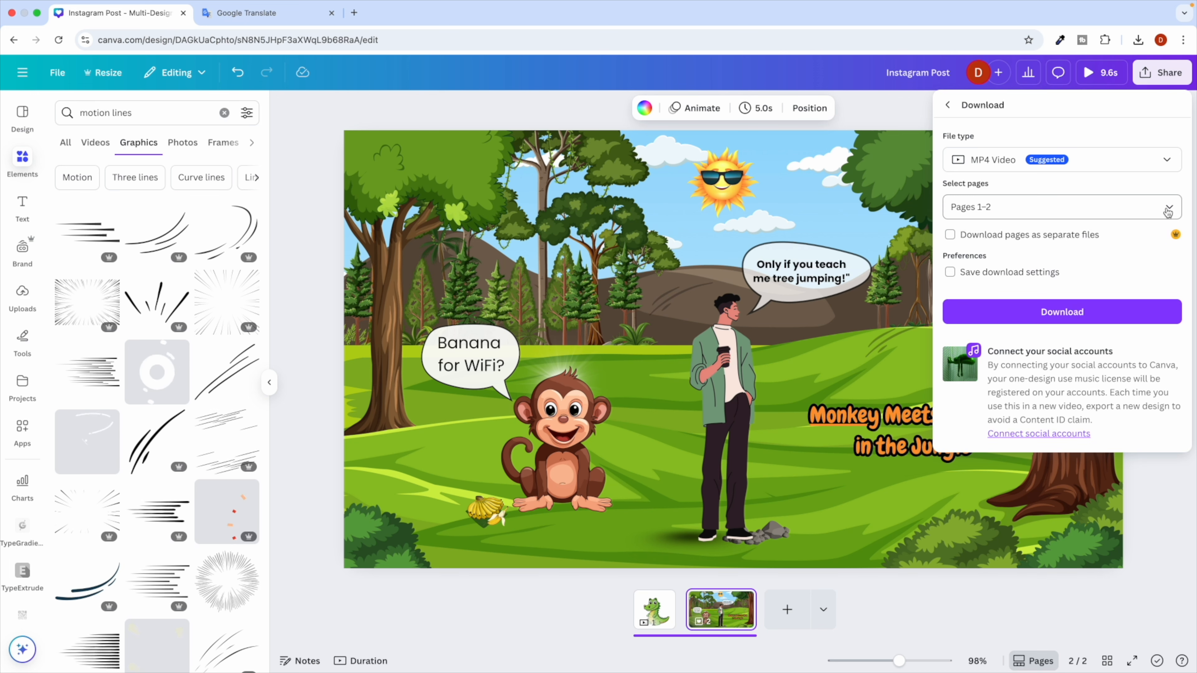
left_click(1158, 211)
left_click(960, 357)
left_click(1030, 393)
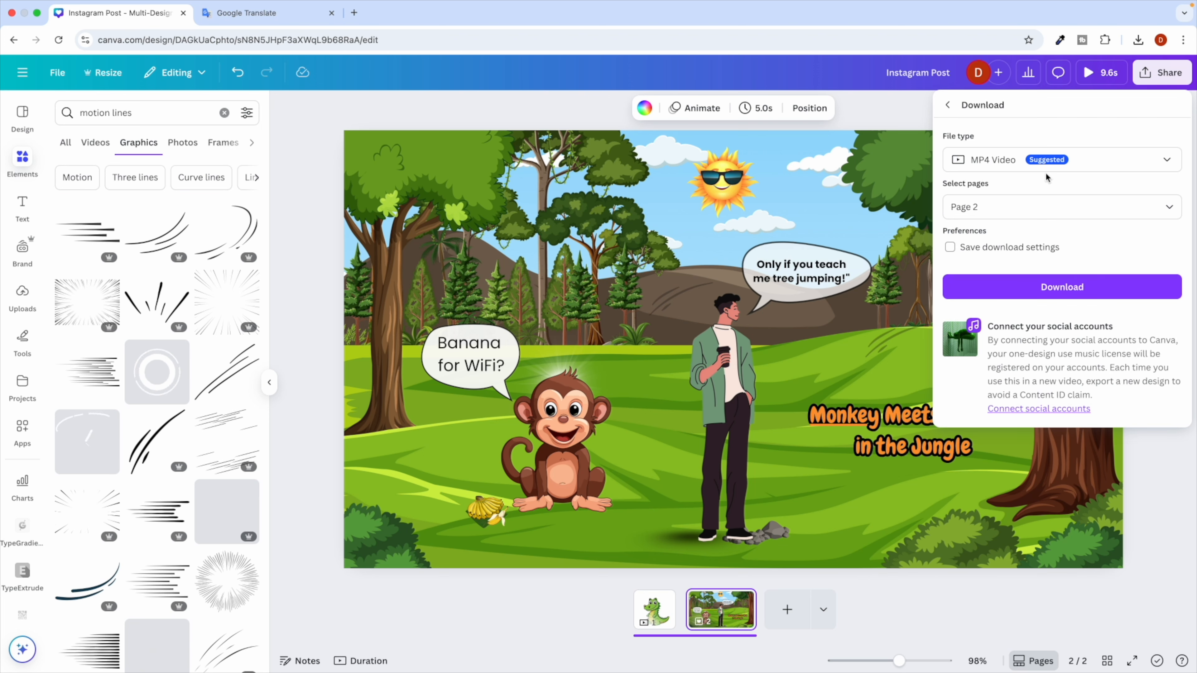
left_click(1049, 163)
left_click(989, 235)
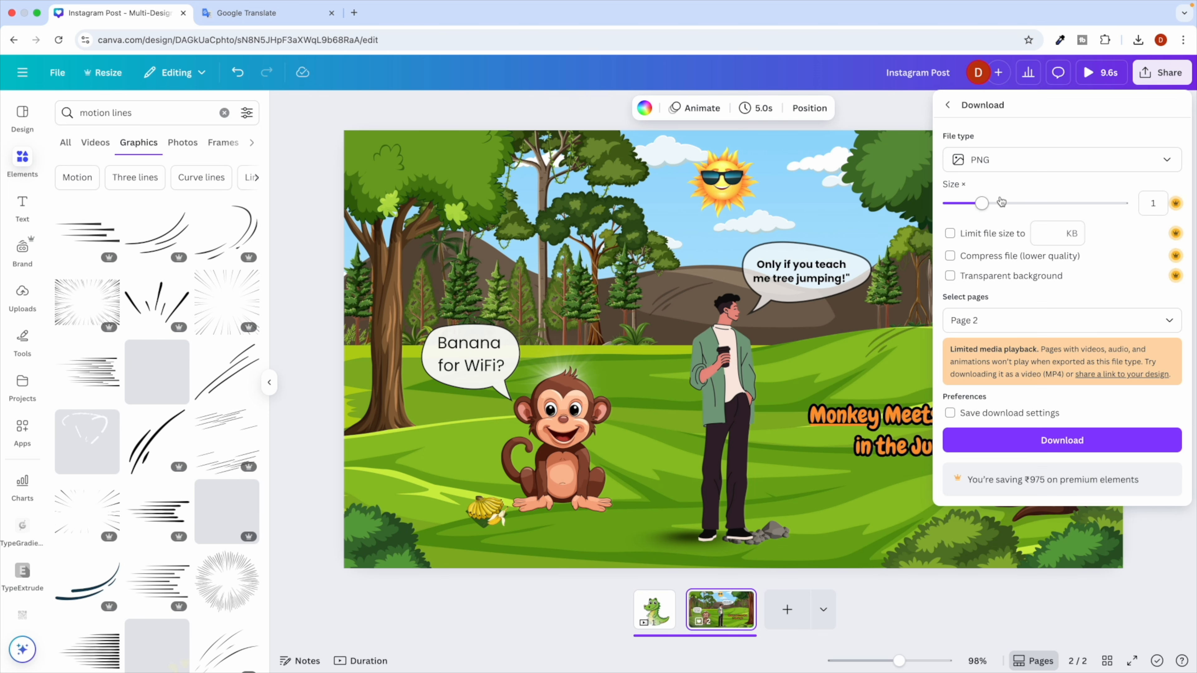
left_click(1052, 448)
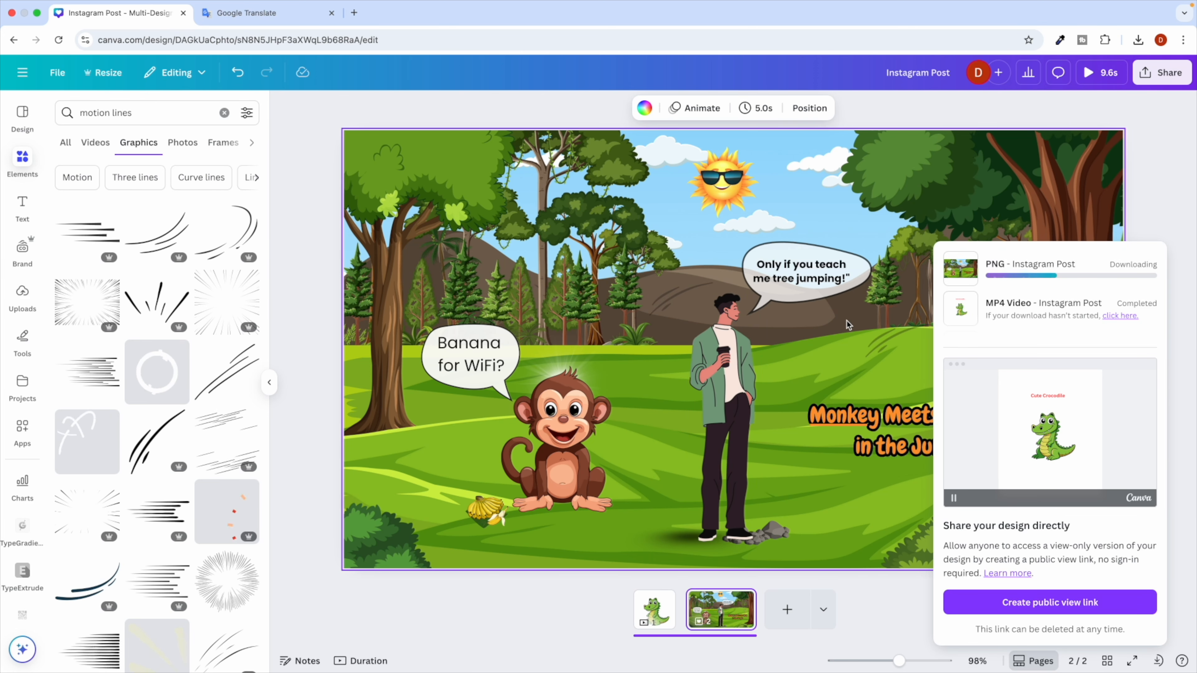
mouse_move(978, 272)
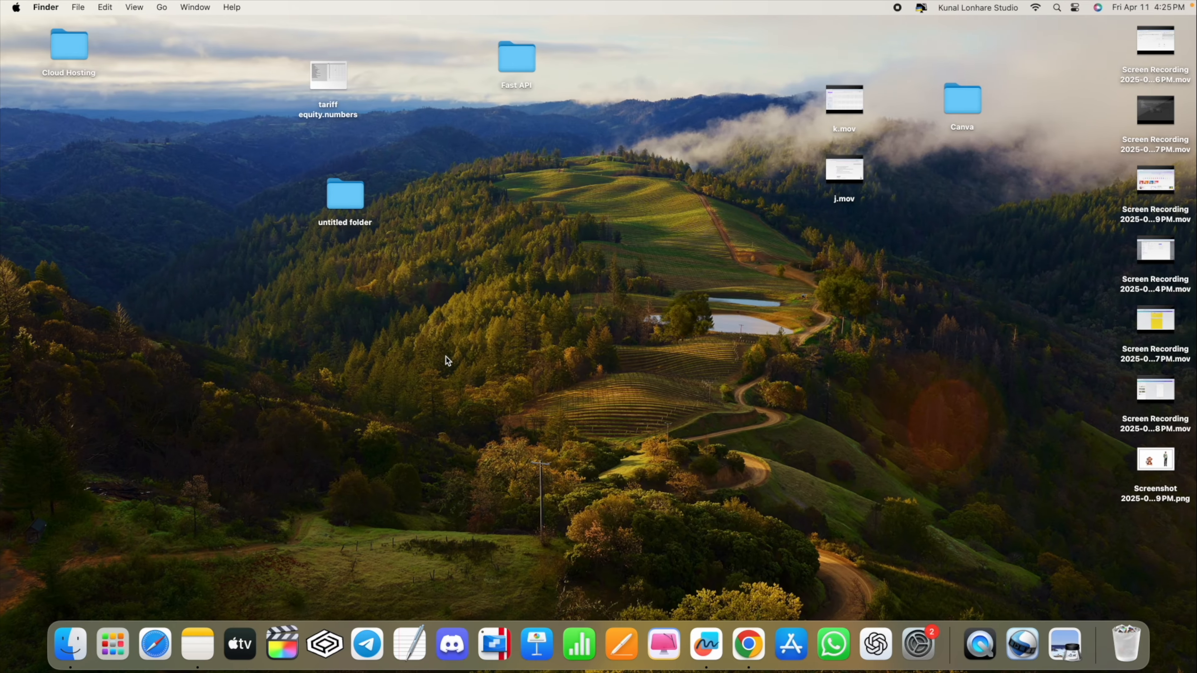
Open Instagram Post.png from the Downloads folder in Preview, then return to the full-screen browser.
left_click(70, 642)
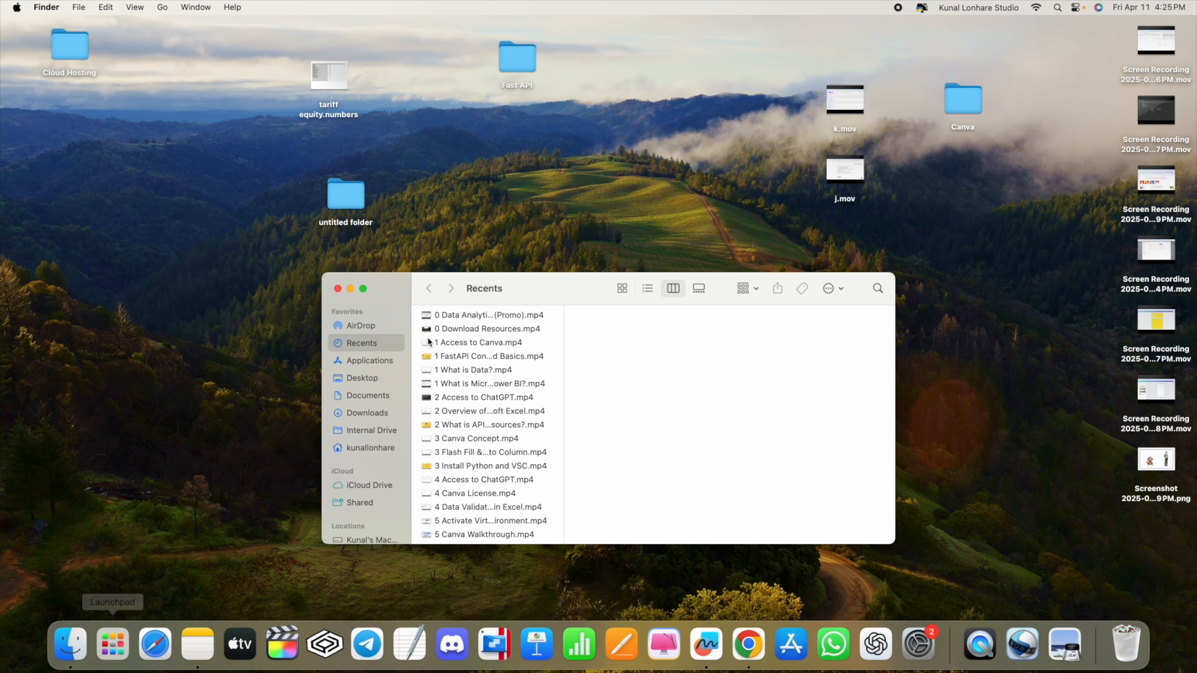
left_click(368, 413)
left_click(469, 316)
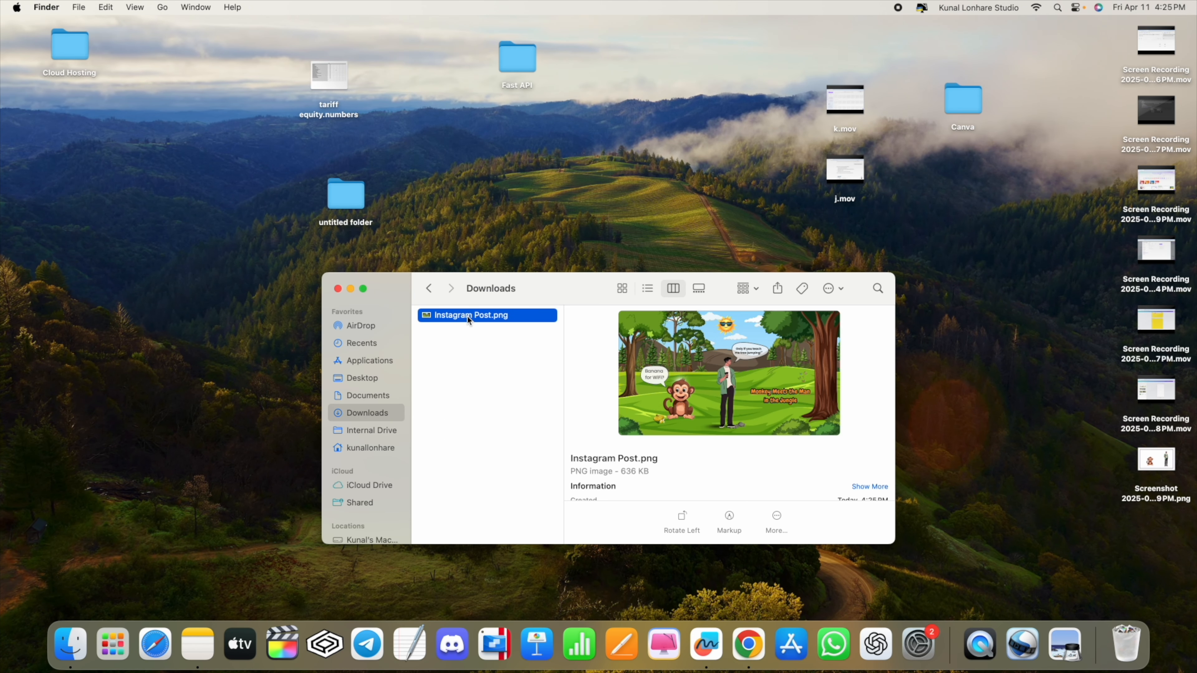
key("Return")
double_click(455, 321)
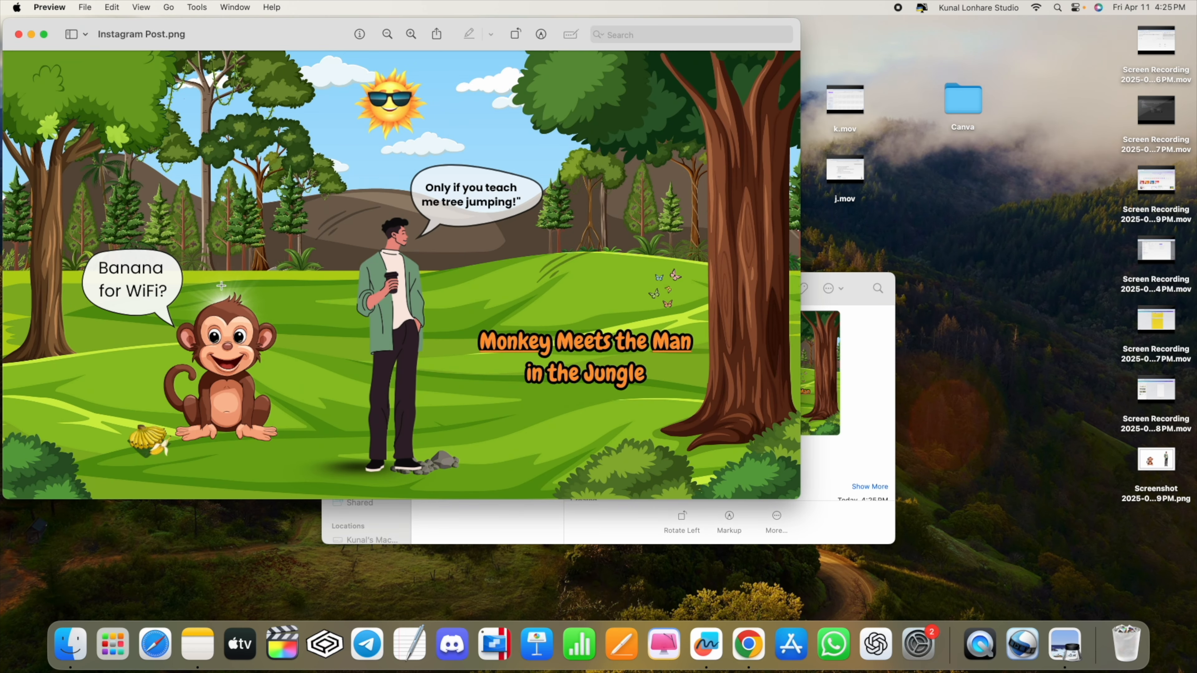
key("ctrl+Right")
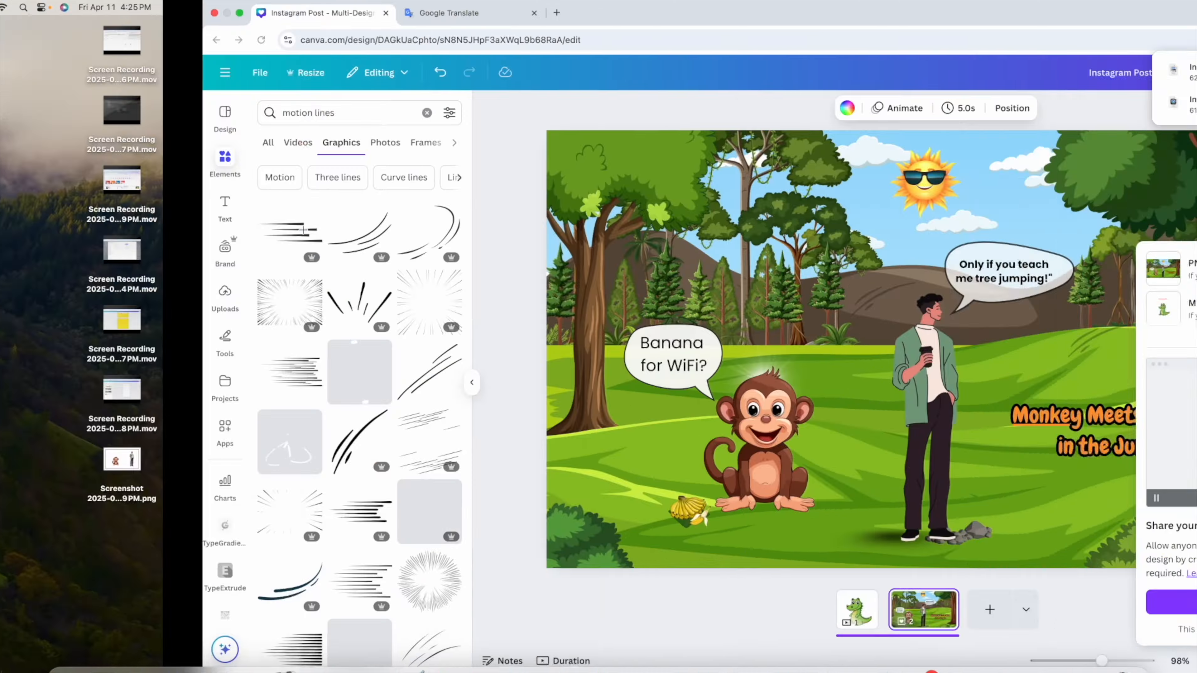
Attach Instagram Post.png from Downloads in ChatGPT and ask to make it look more cartoon-like.
key("ctrl+Right")
scroll(353, 475, "down", 5)
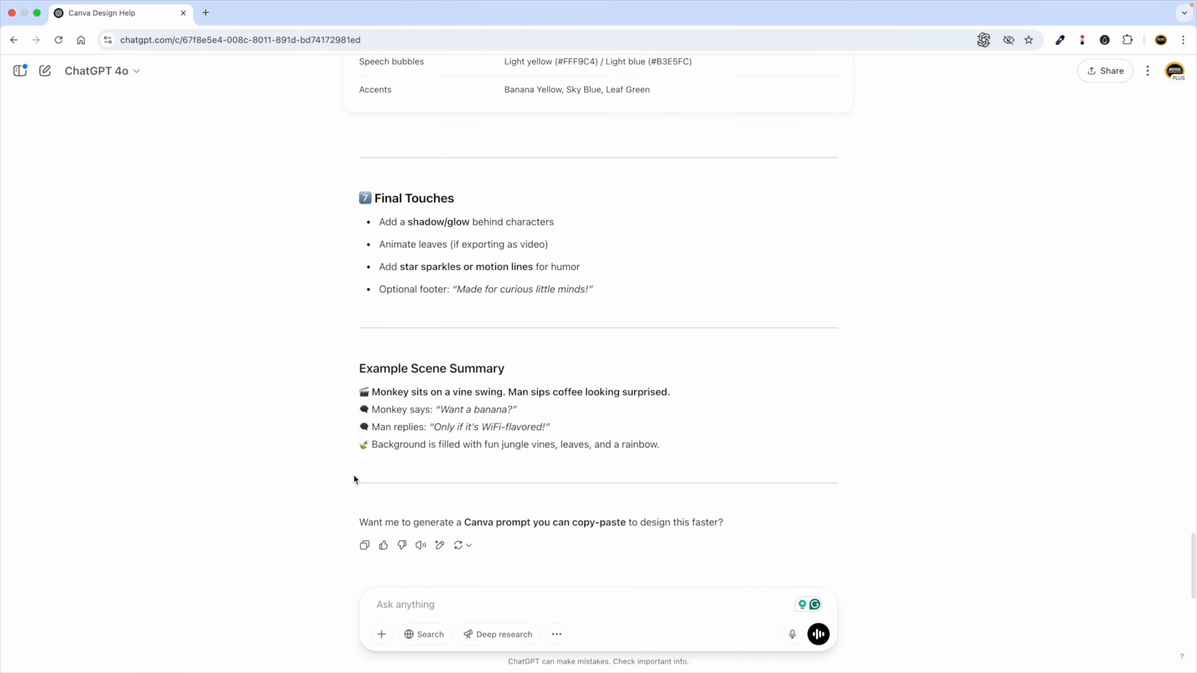
left_click(382, 637)
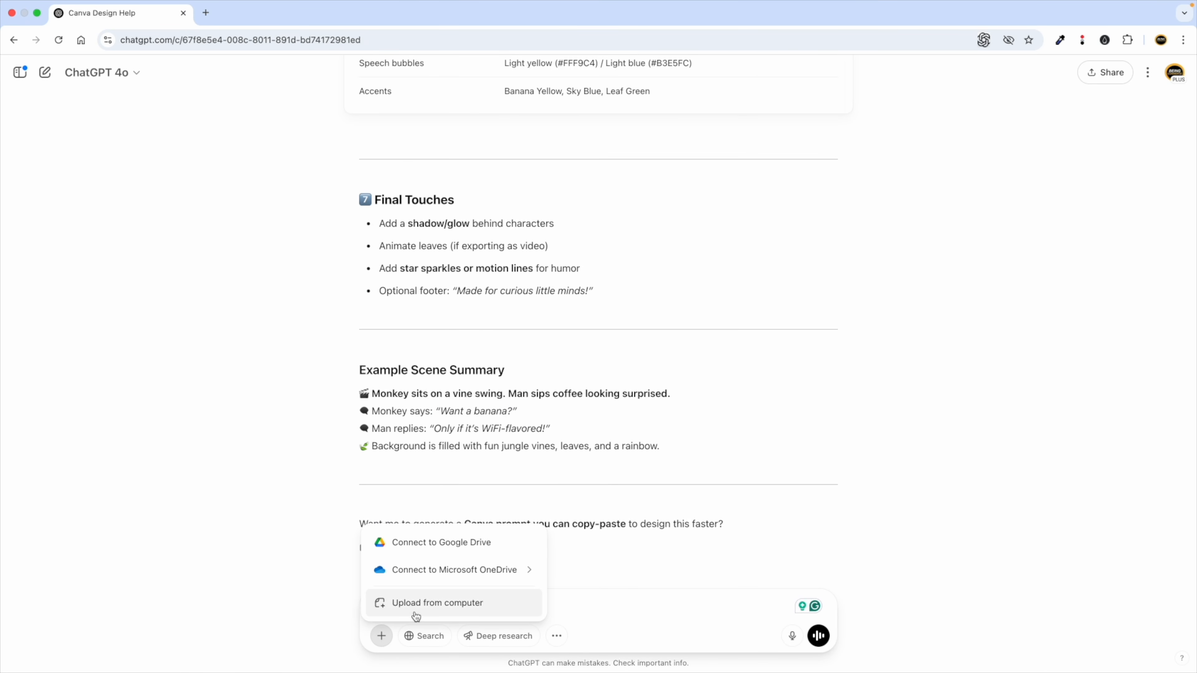
left_click(414, 614)
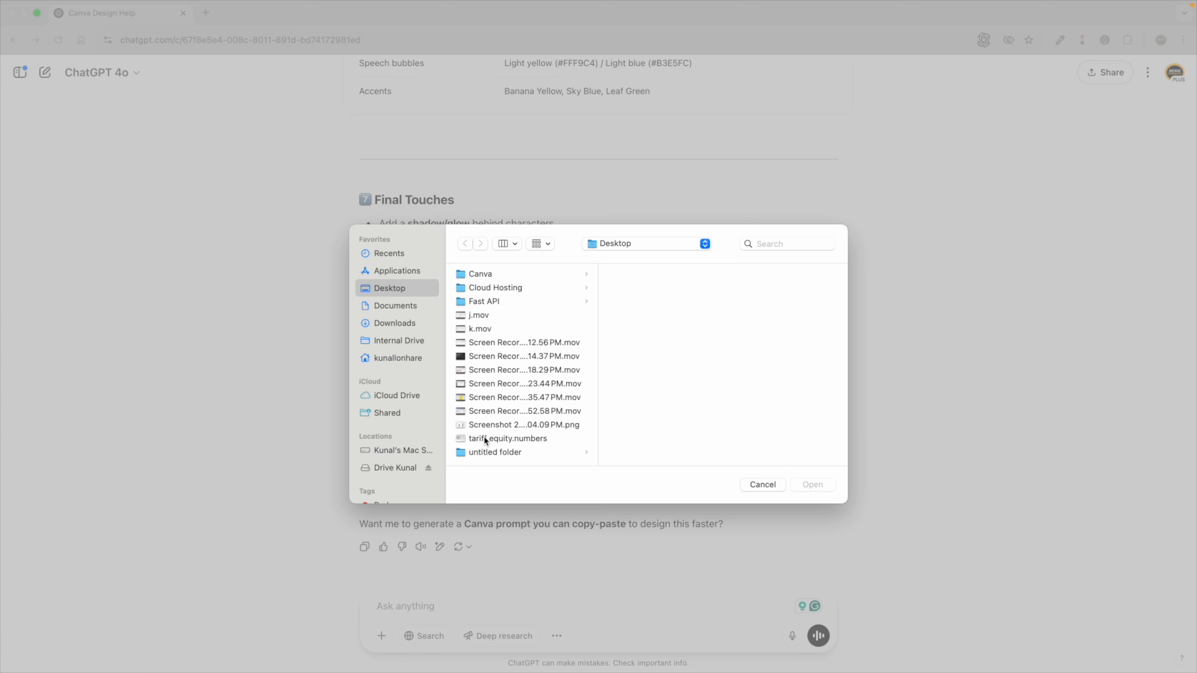
left_click(482, 426)
left_click(396, 324)
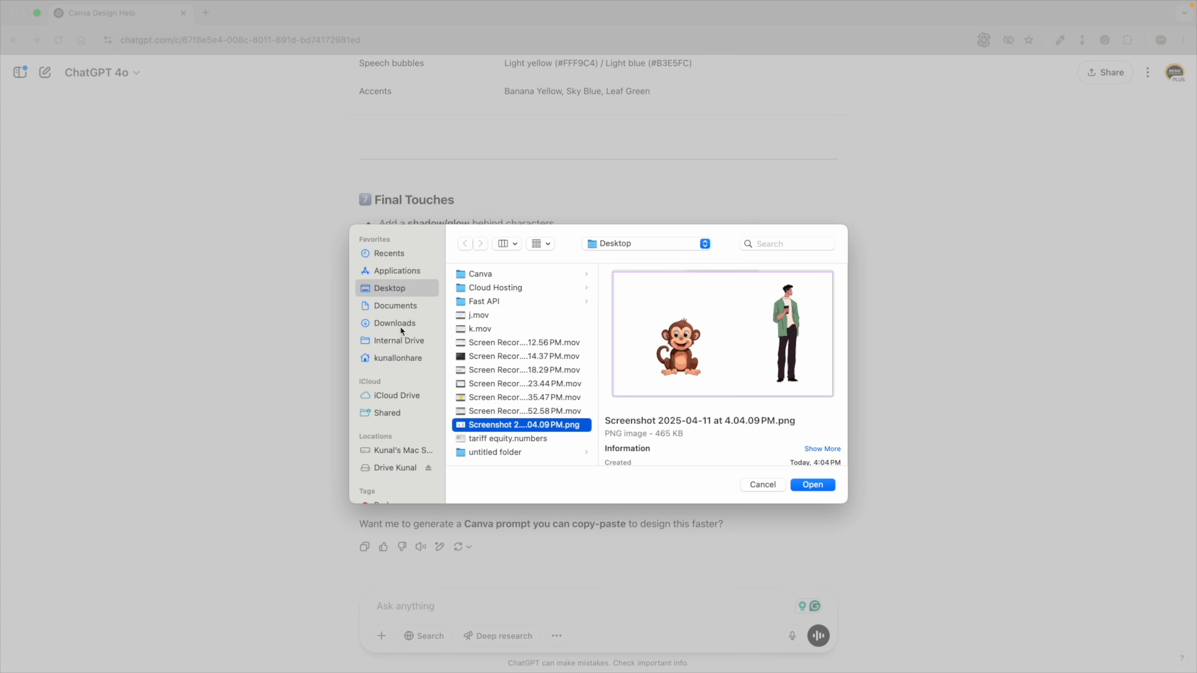
left_click(474, 278)
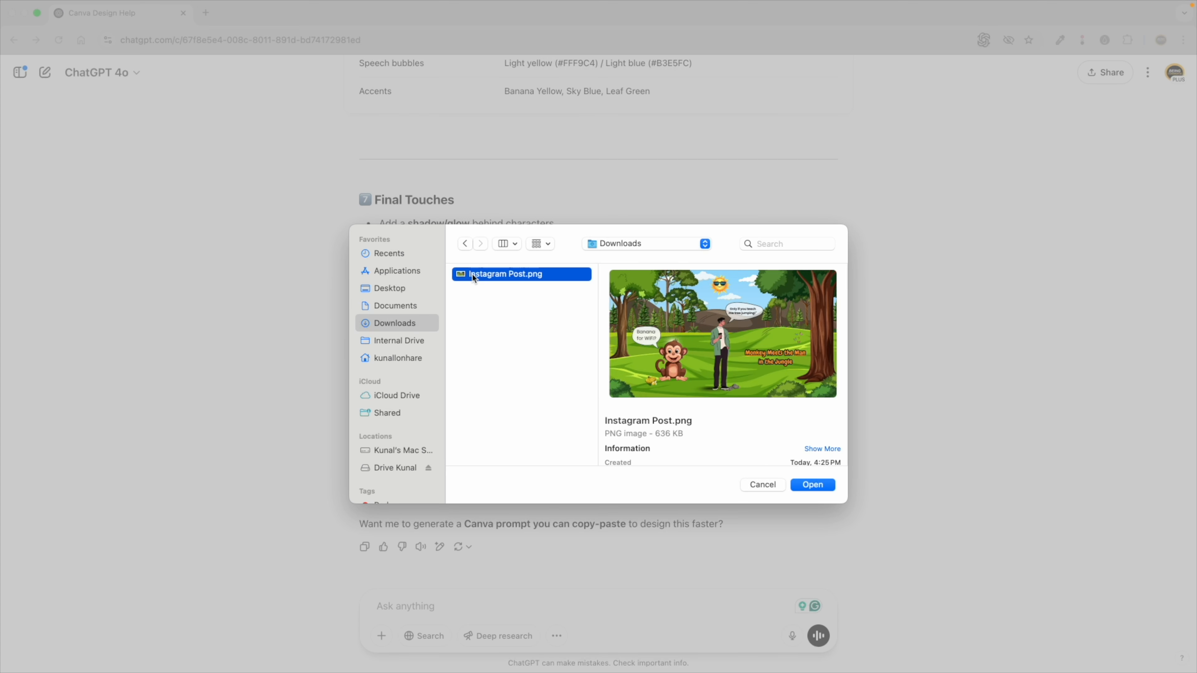
double_click(494, 276)
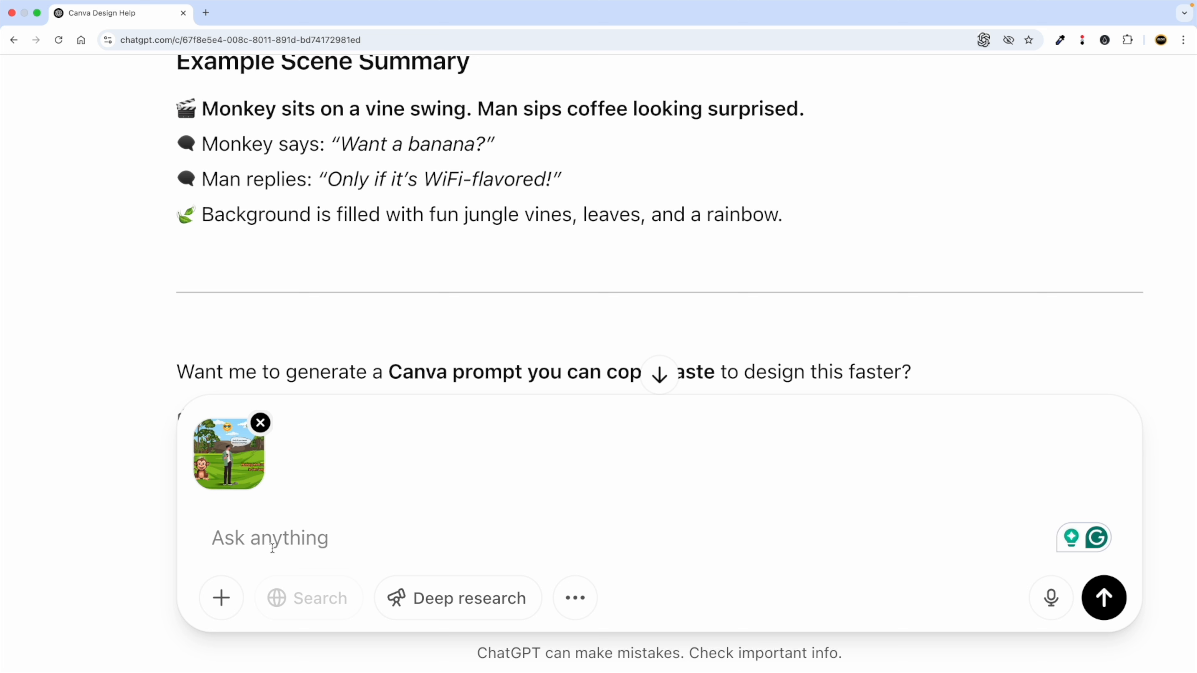
type("can y")
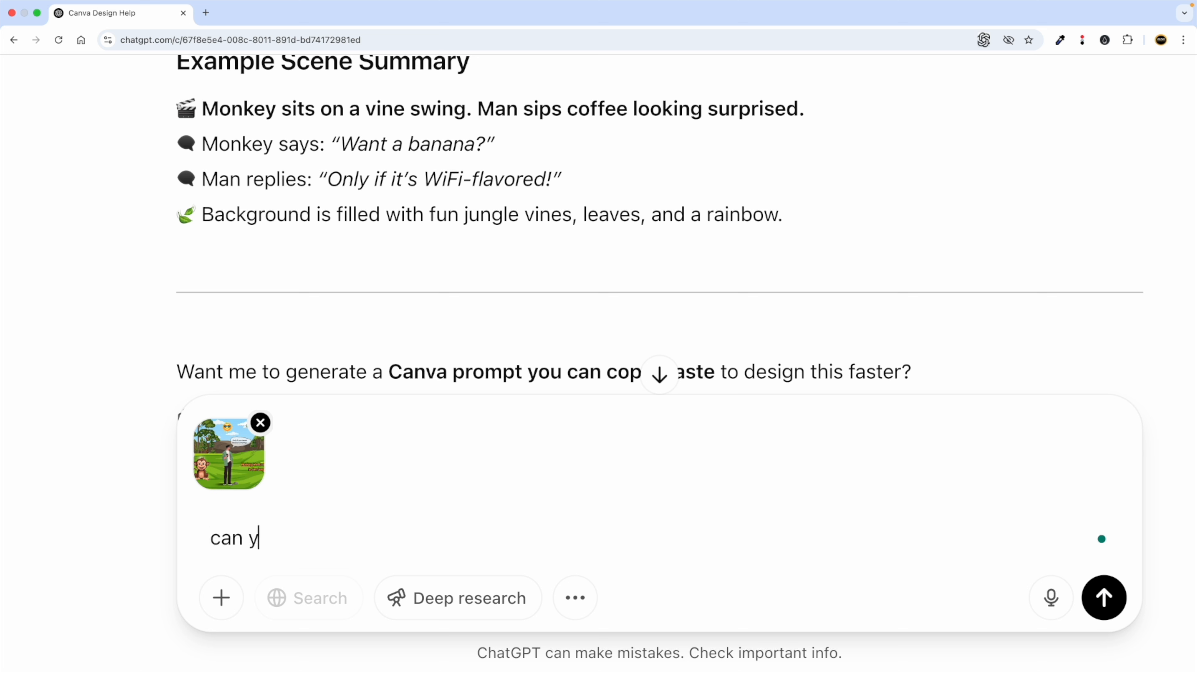
type("ou generate ")
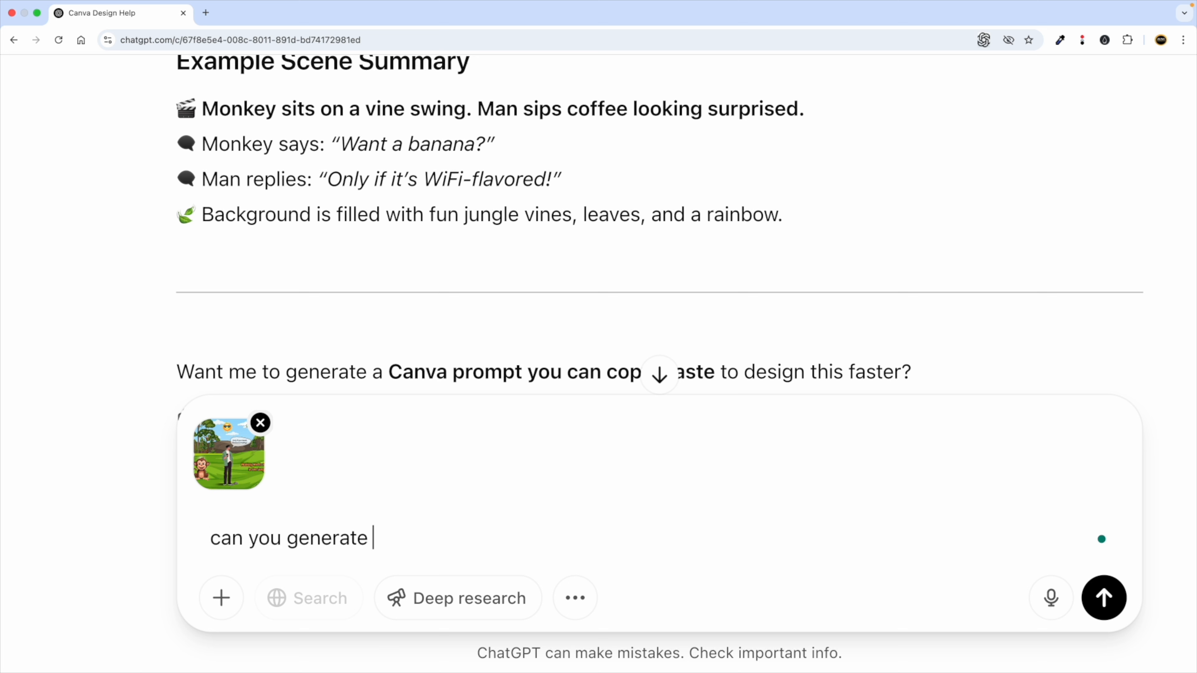
type("this image")
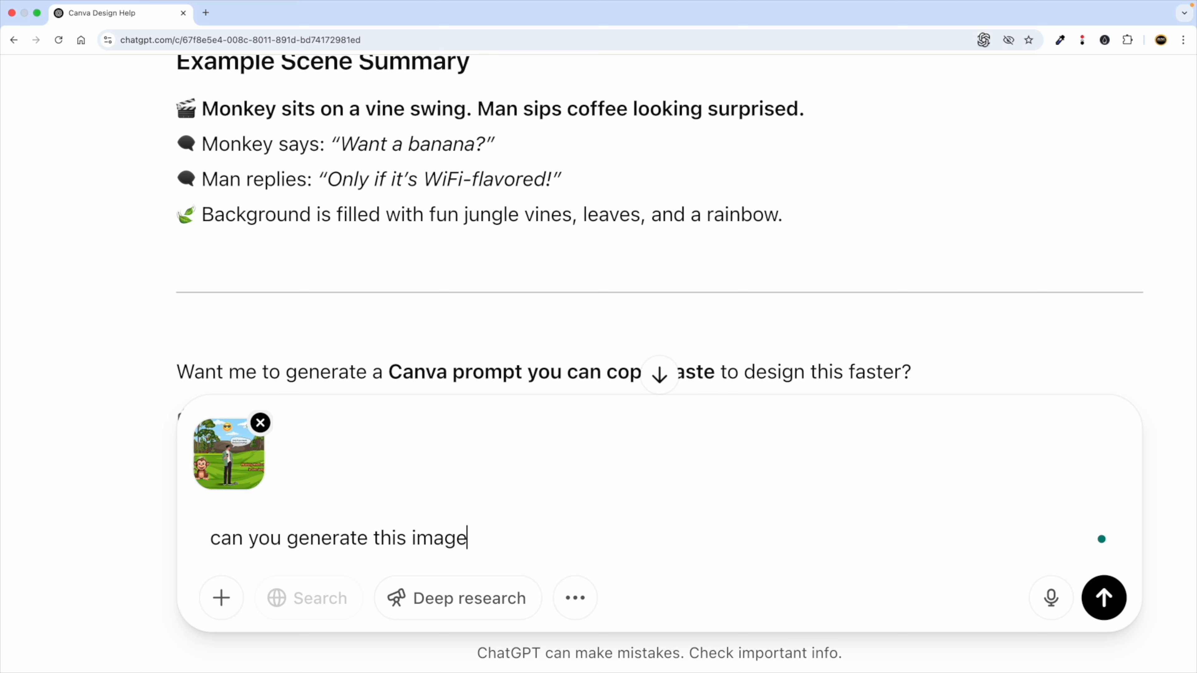
type(" s")
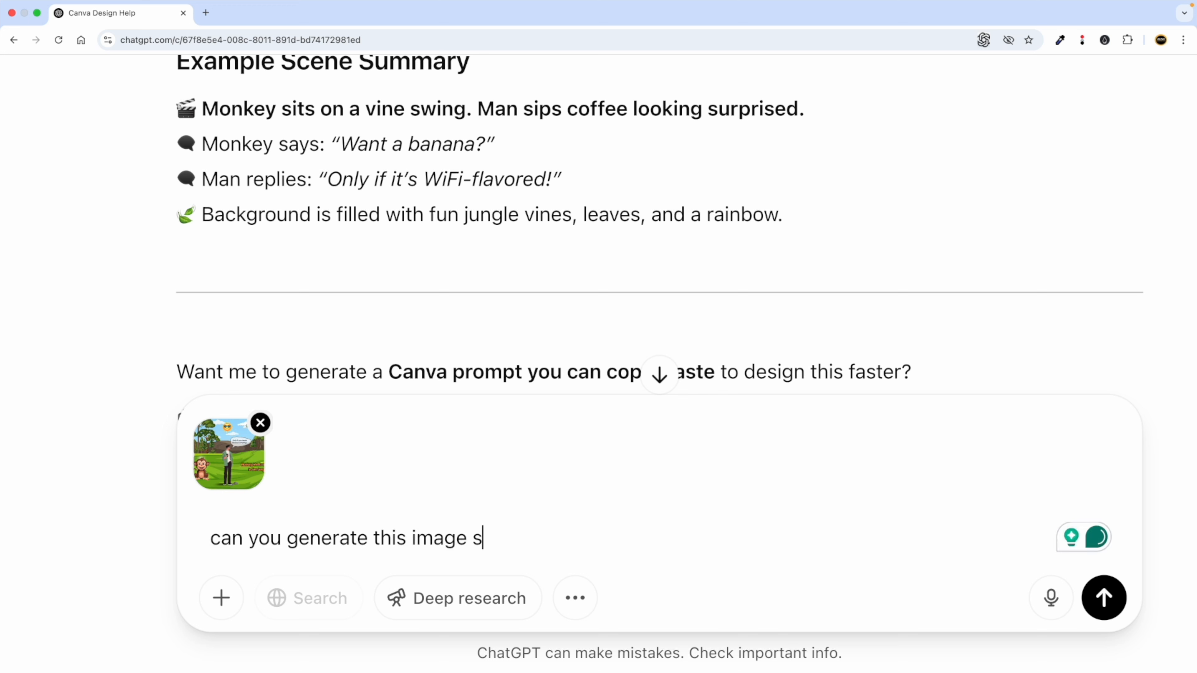
type("o that it looks more like cart")
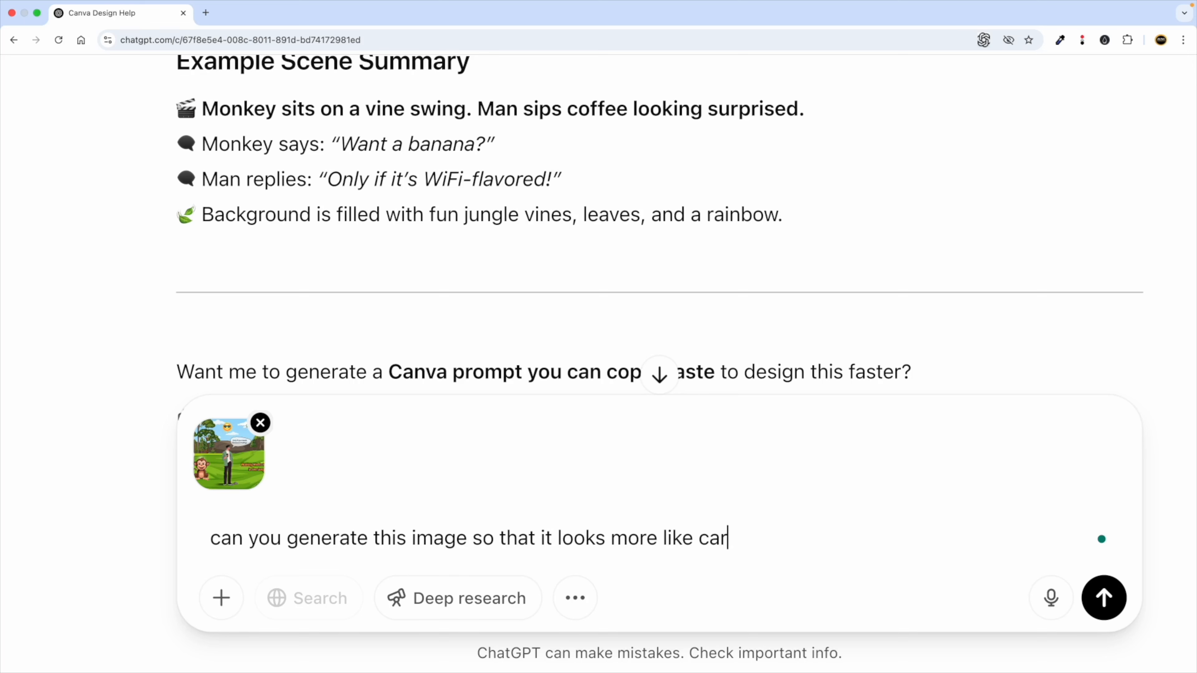
type("oon.")
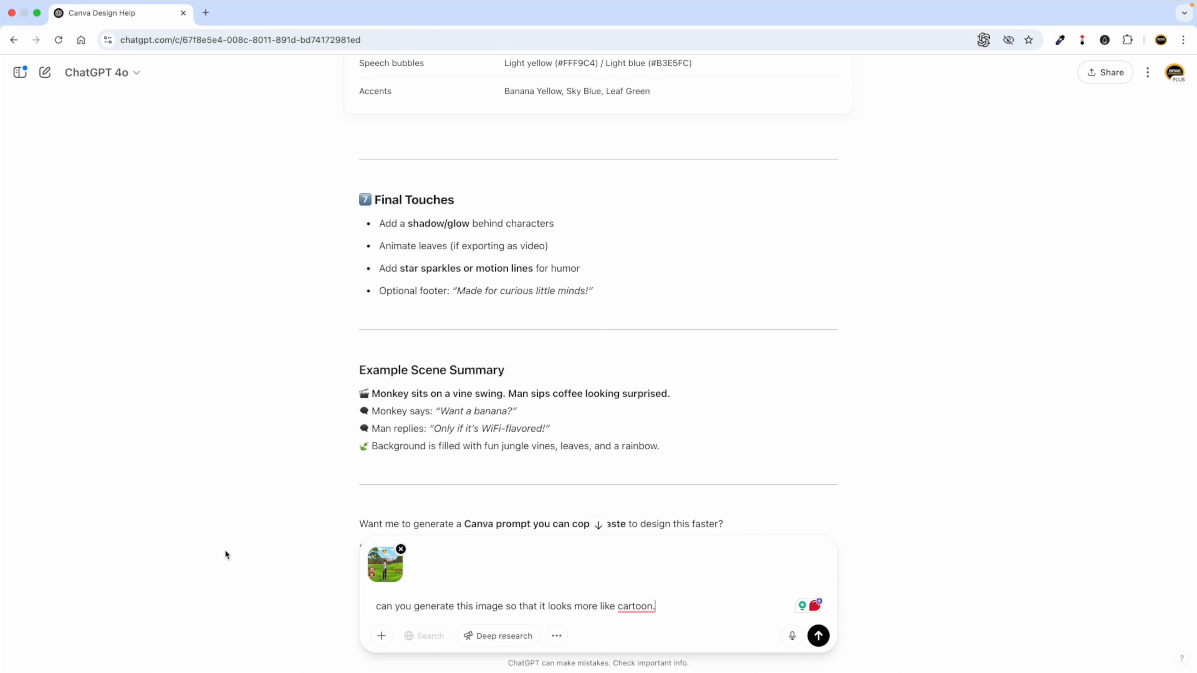
Send the cartoon request and review the cartoon-style jungle scene ChatGPT generates.
left_click(818, 636)
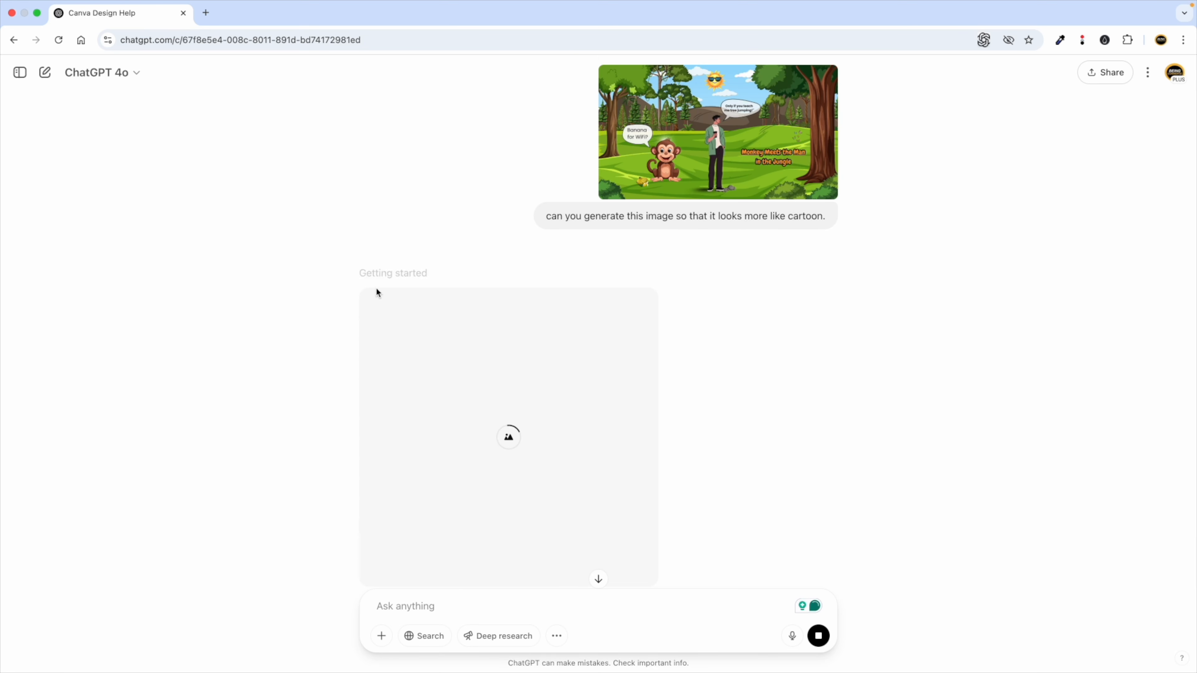
scroll(387, 302, "down", 1)
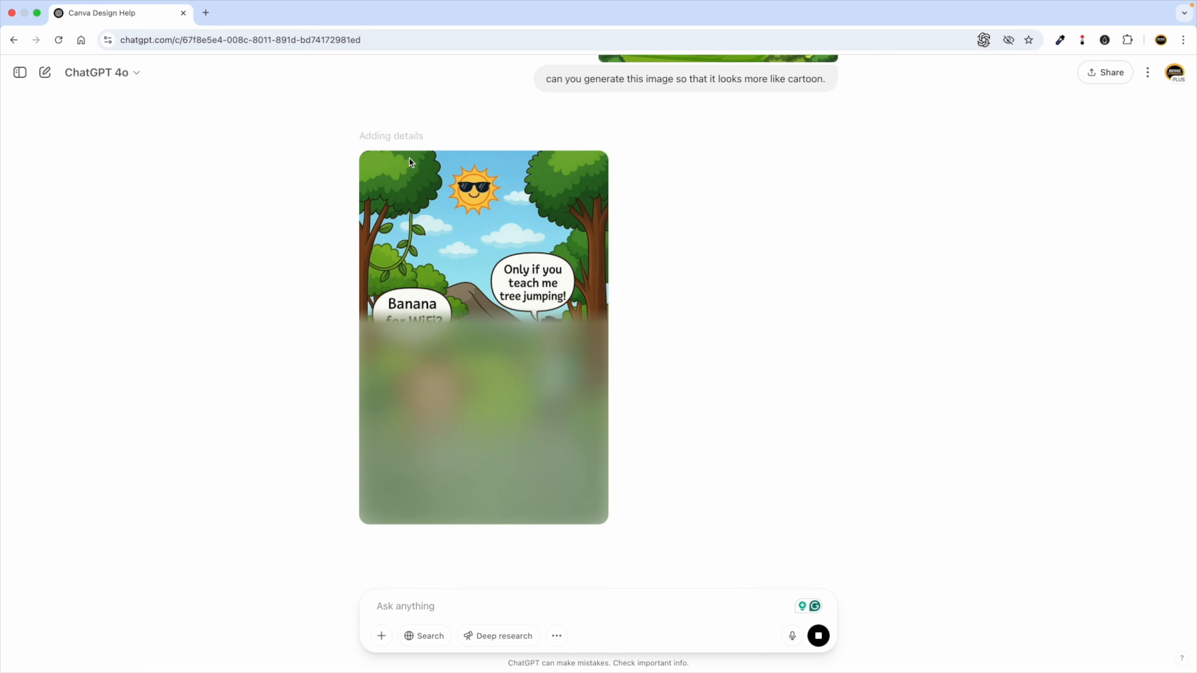
scroll(688, 255, "up", 5)
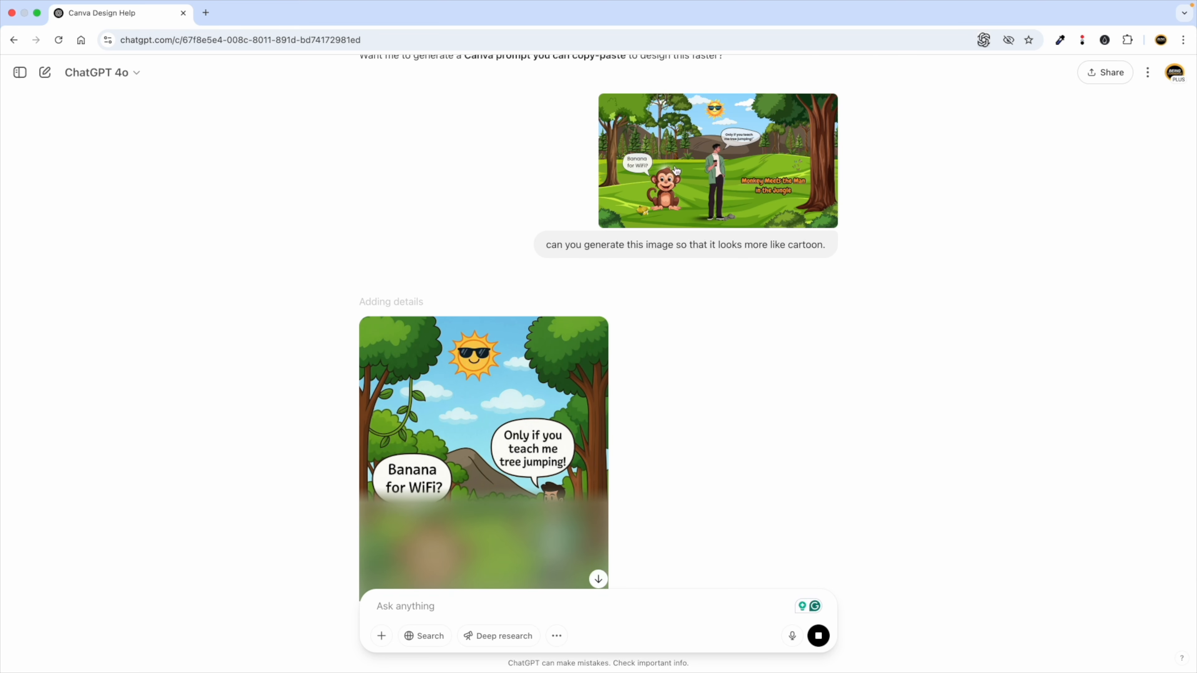
scroll(613, 170, "down", 2)
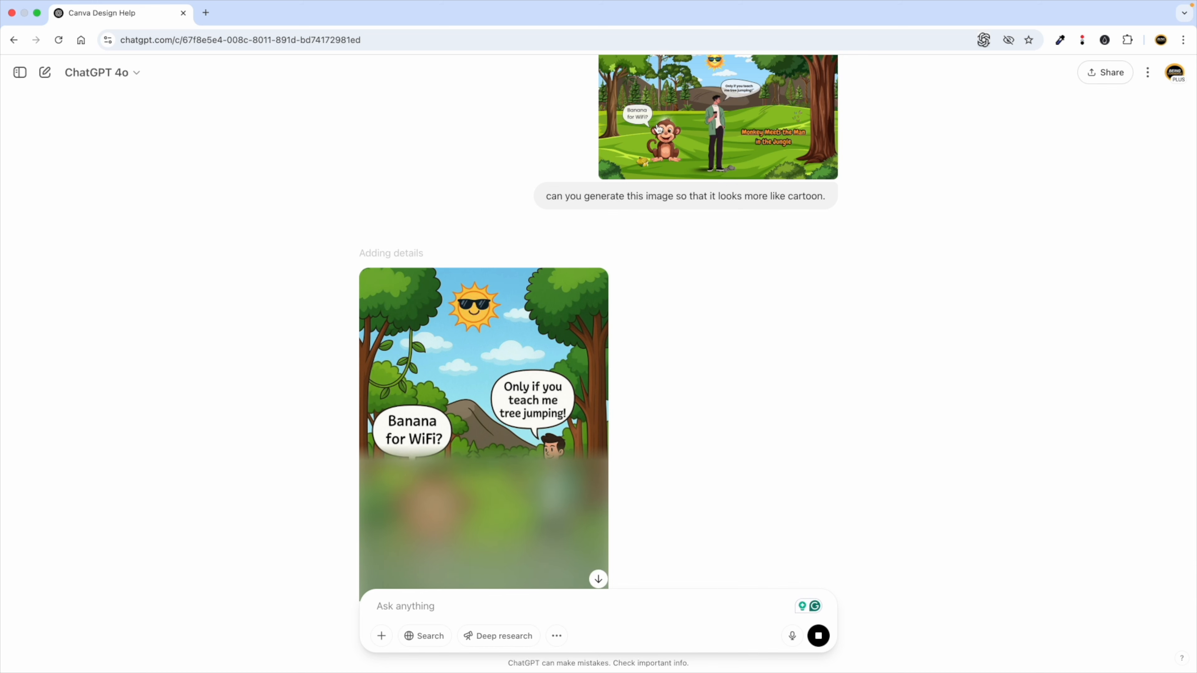
scroll(541, 165, "down", 2)
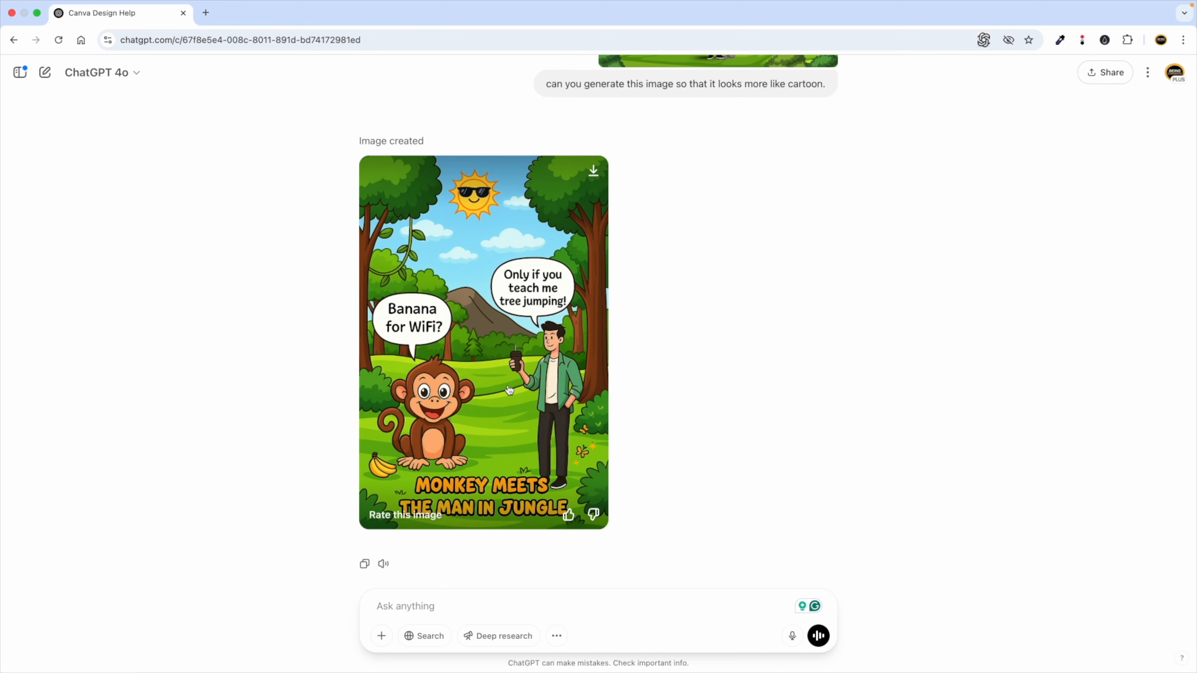
key("ctrl+Left")
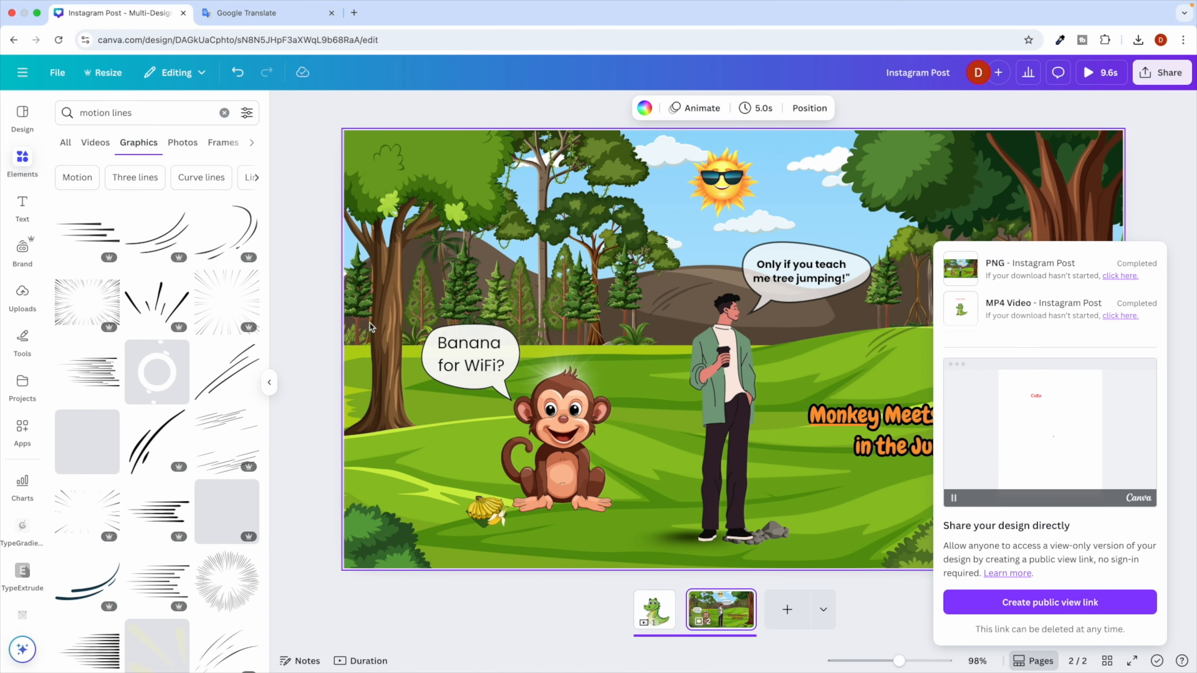
Go to the Canva home page, reload it, and dismiss the Pro expiry notice.
key("ctrl+Right")
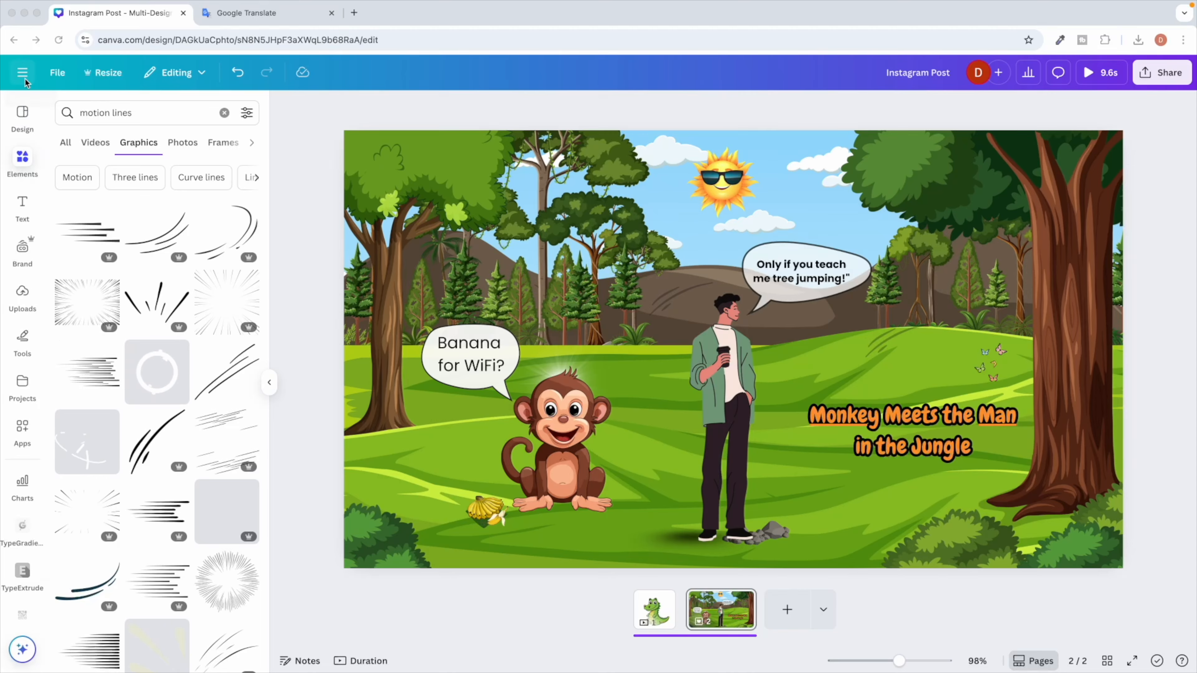
left_click(24, 77)
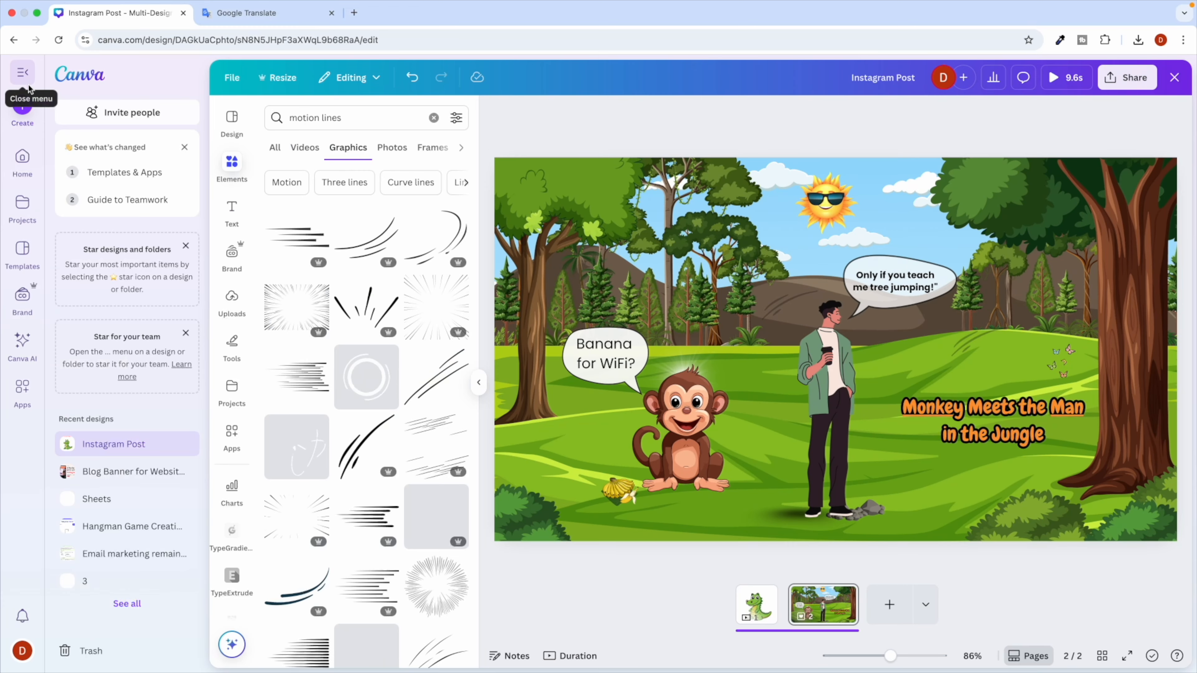
left_click(22, 157)
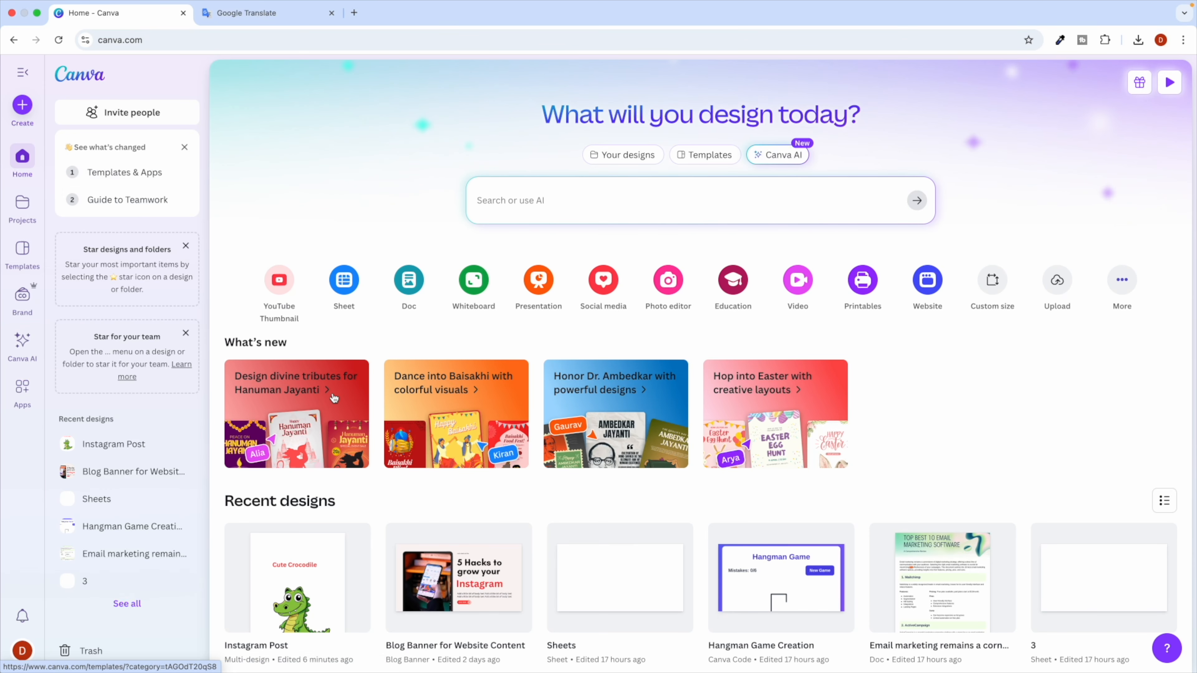
scroll(334, 425, "down", 4)
scroll(335, 424, "down", 1)
left_click(59, 41)
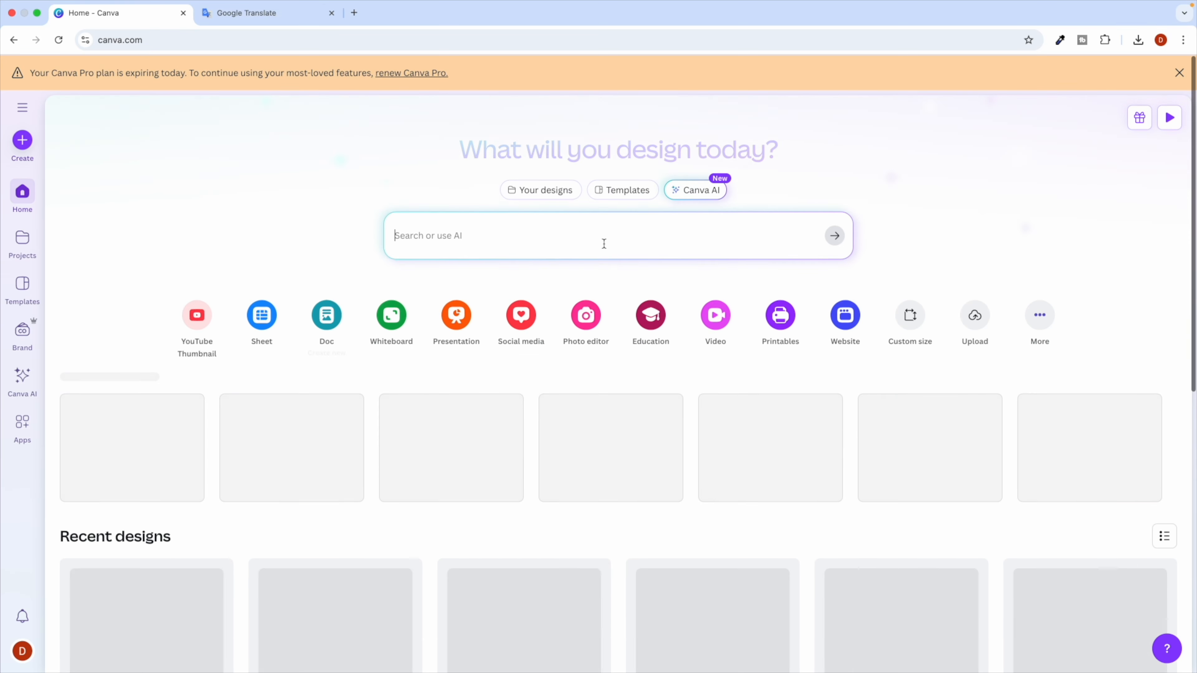
left_click(1176, 78)
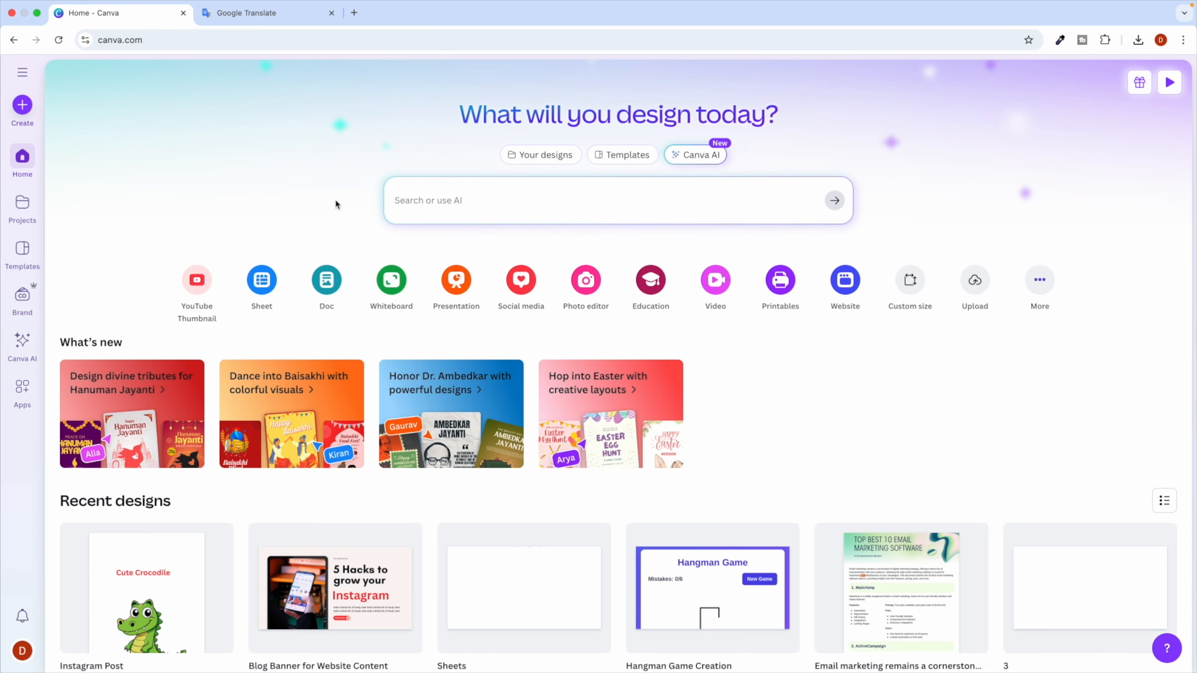
Peek at the Instagram Post design, return home, and start a new Canva AI chat.
scroll(325, 283, "down", 4)
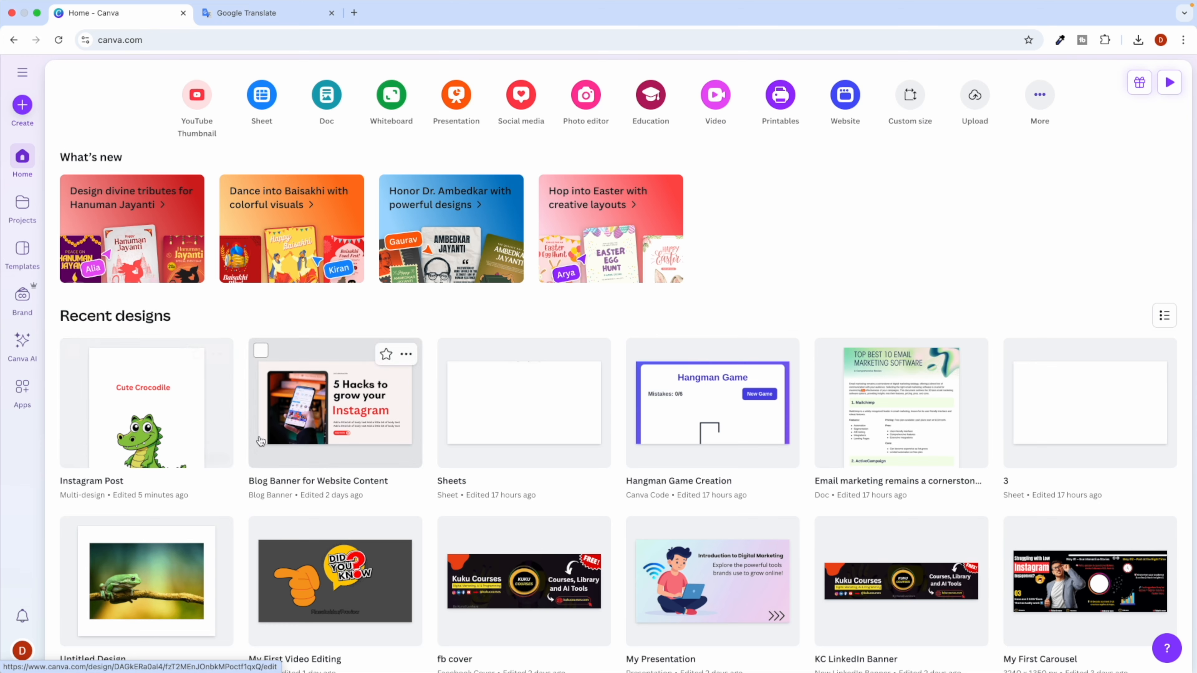
scroll(261, 441, "up", 3)
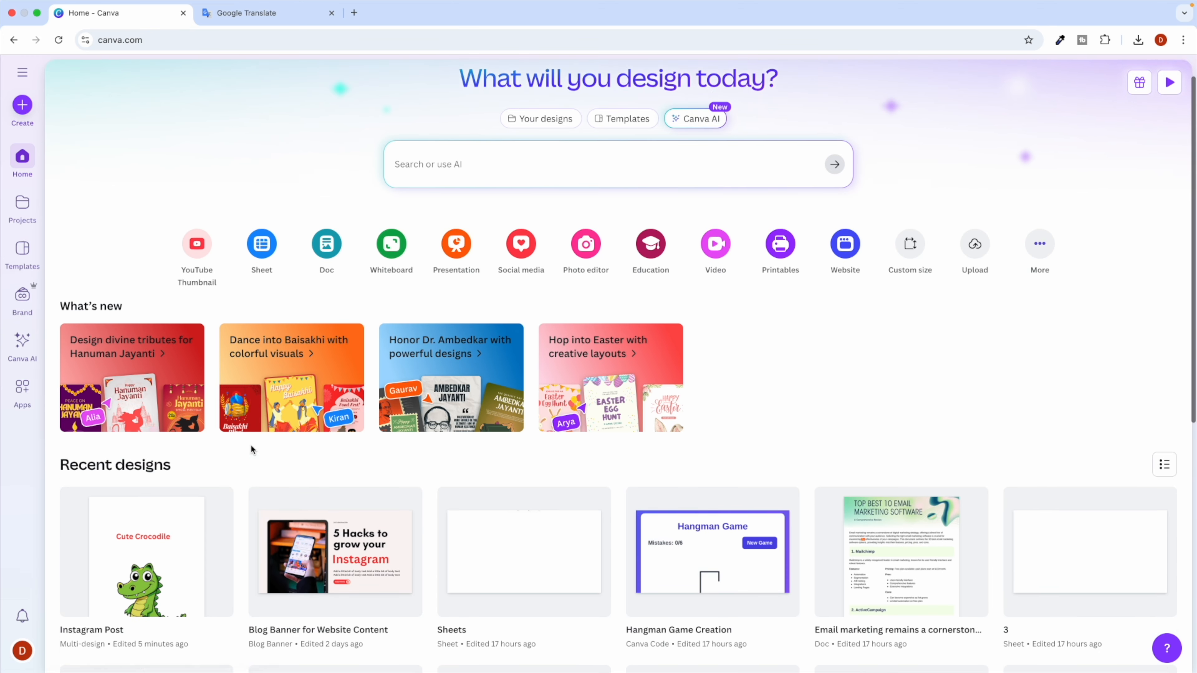
scroll(187, 518, "down", 2)
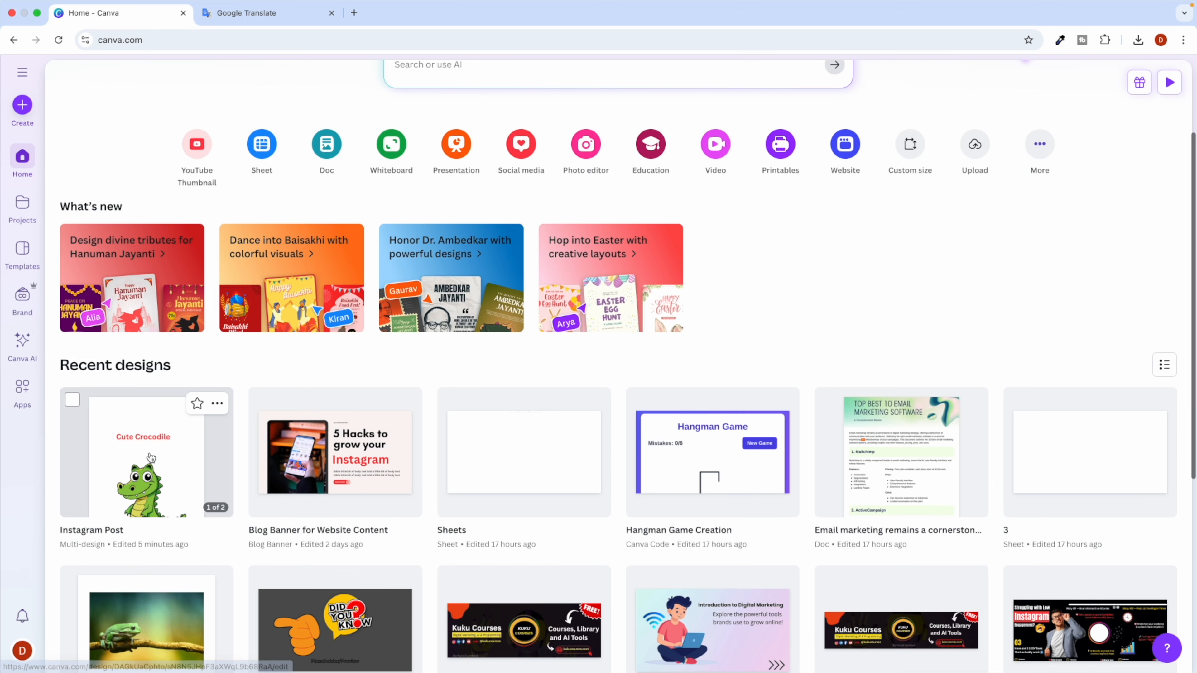
left_click(133, 452)
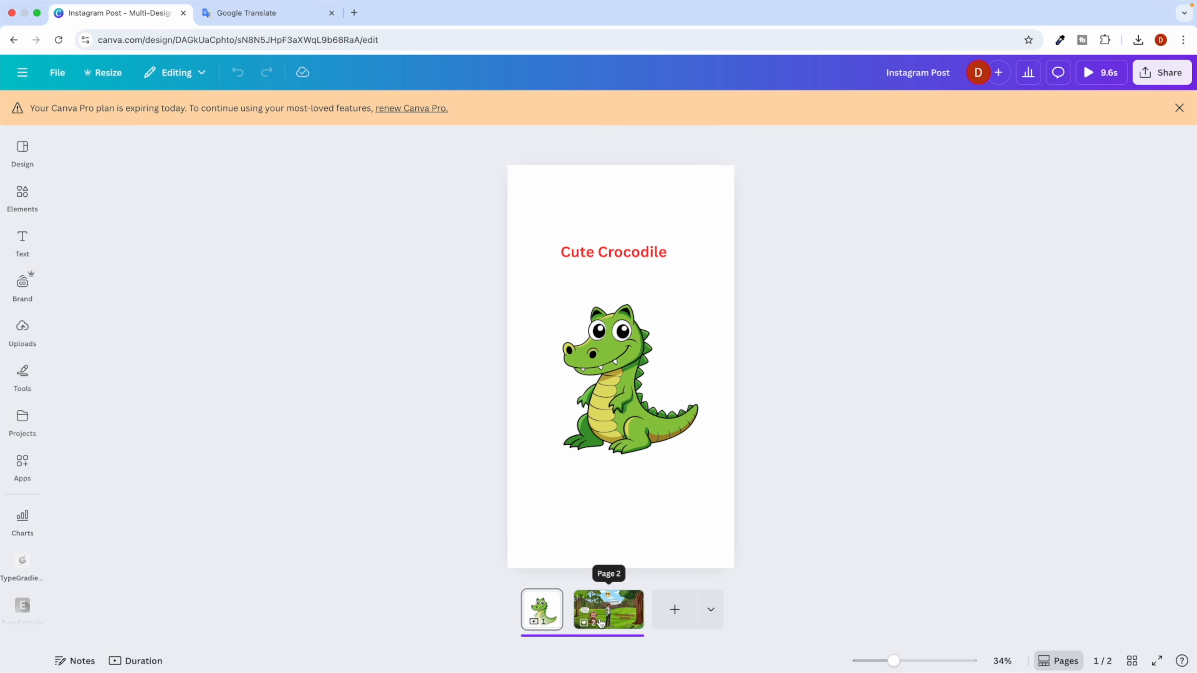
left_click(22, 71)
left_click(22, 158)
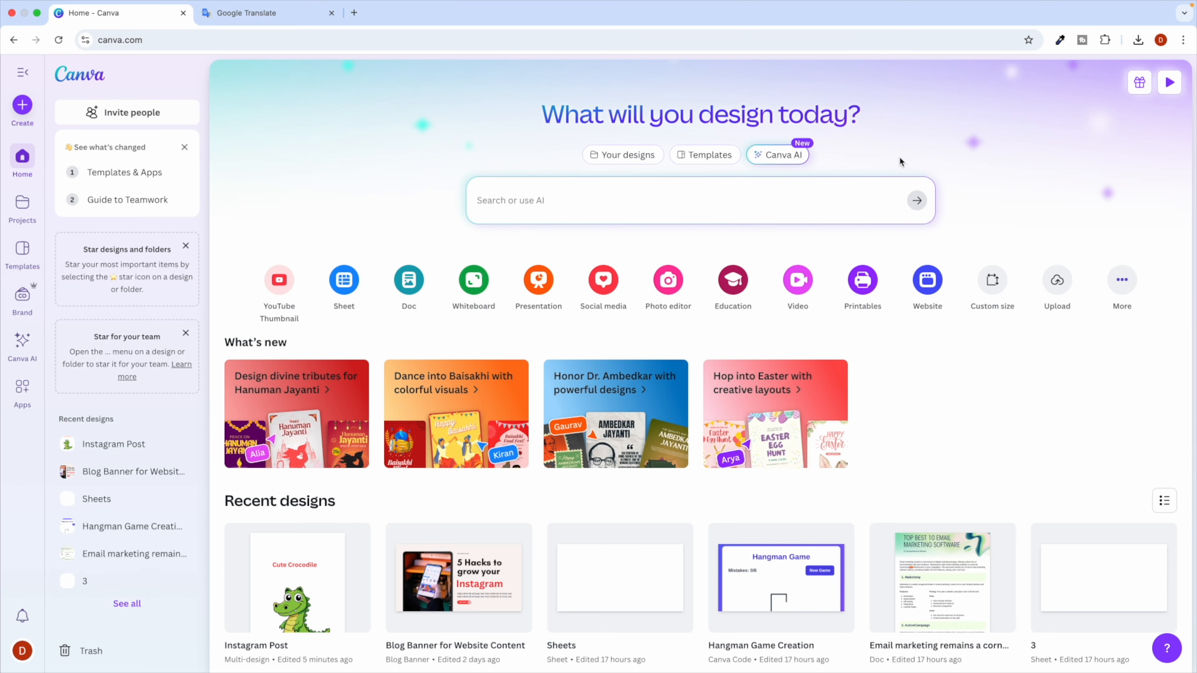
left_click(778, 155)
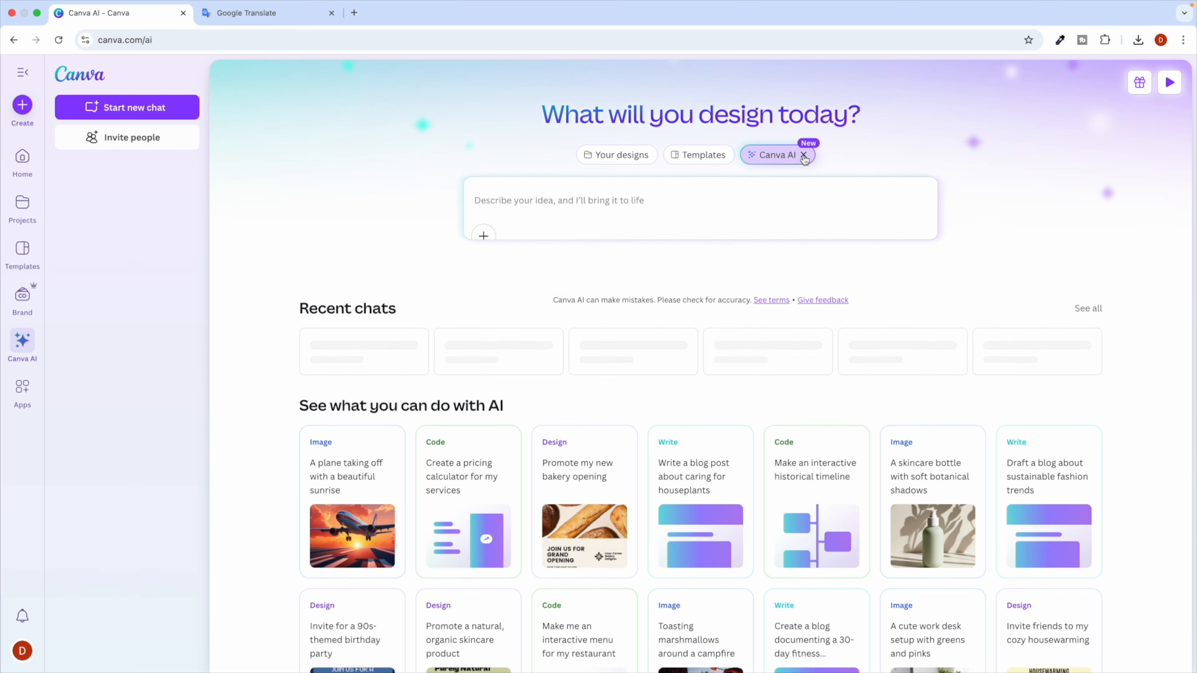
left_click(24, 352)
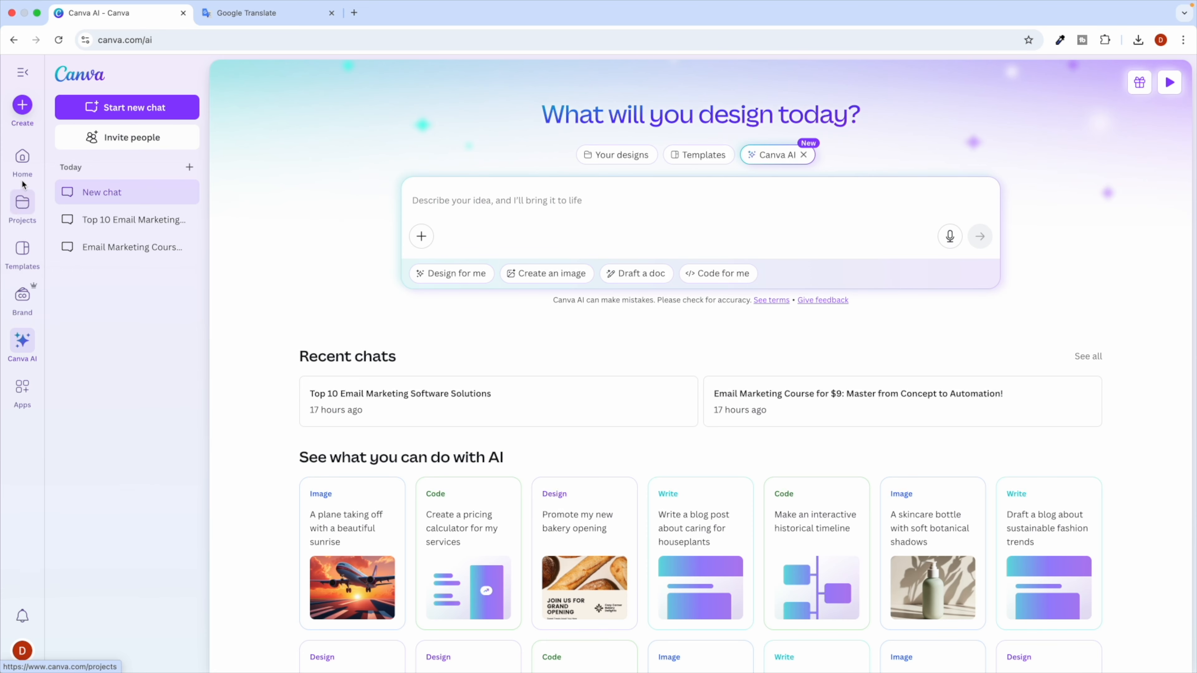
left_click(22, 159)
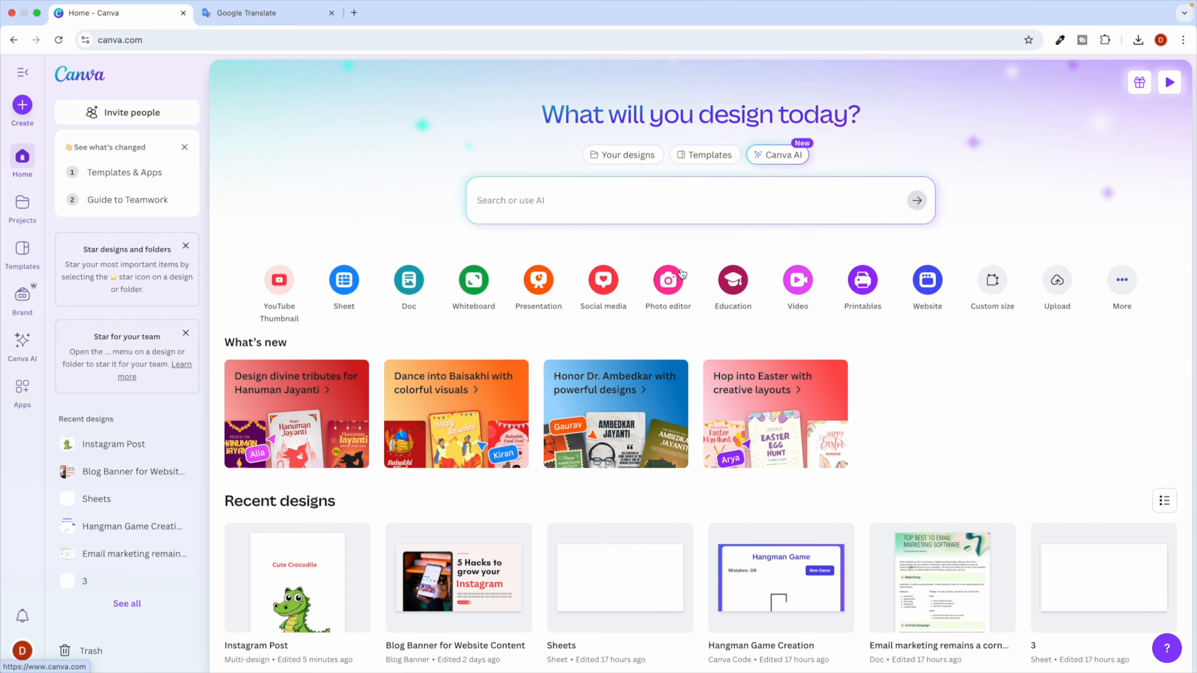
left_click(792, 159)
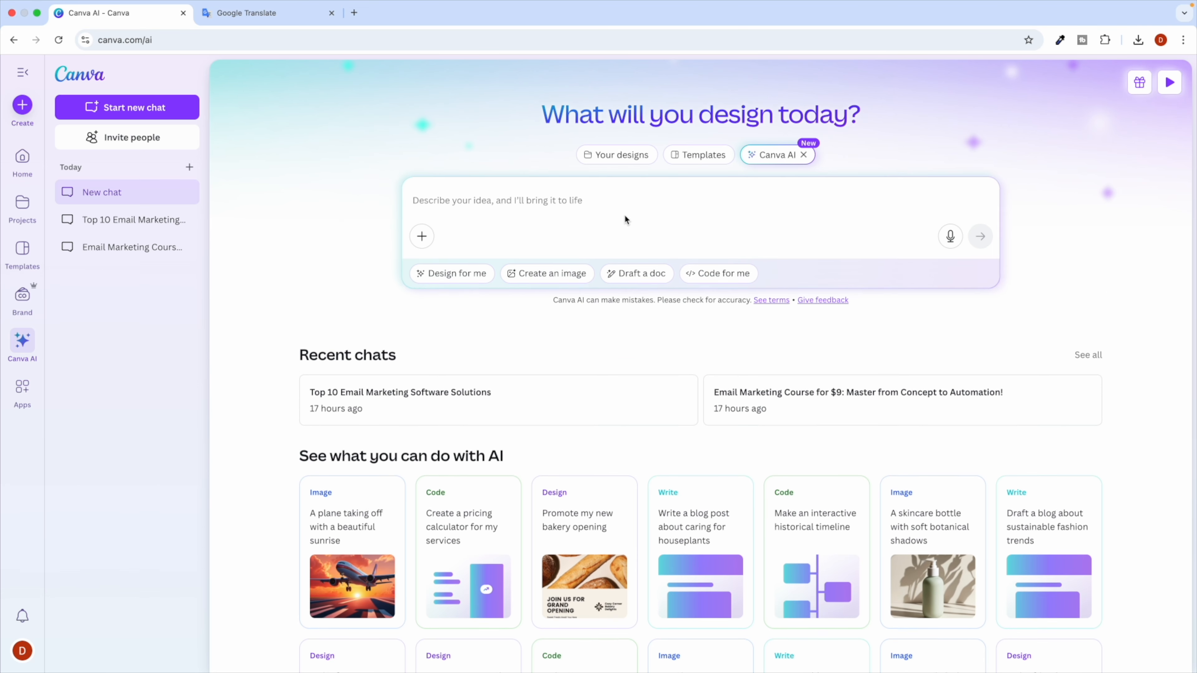
scroll(505, 204, "up", 5)
scroll(505, 204, "right", 4)
scroll(505, 204, "right", 2)
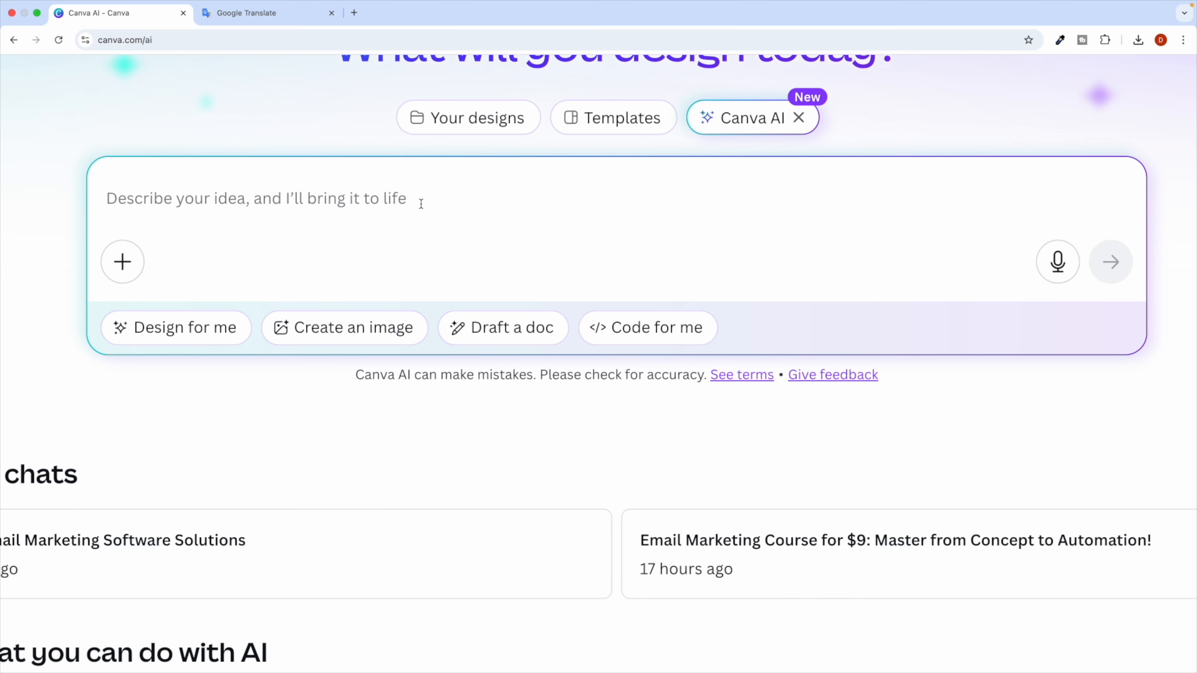
scroll(421, 204, "right", 1)
scroll(419, 204, "up", 2)
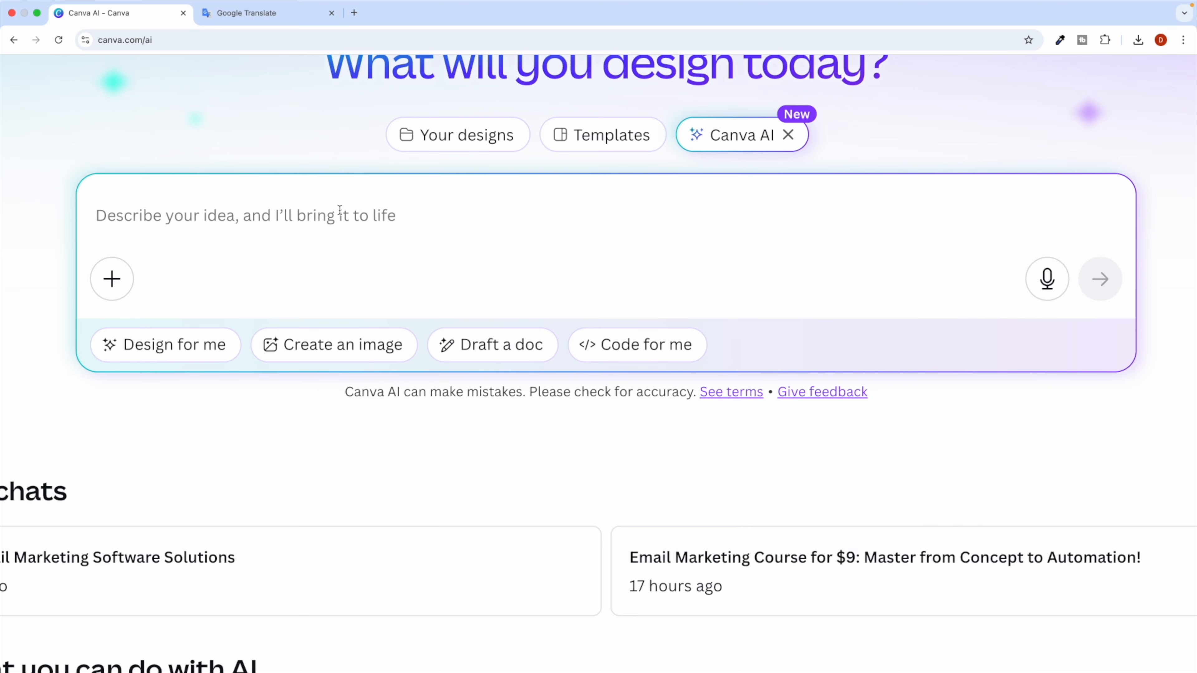
scroll(337, 214, "up", 1)
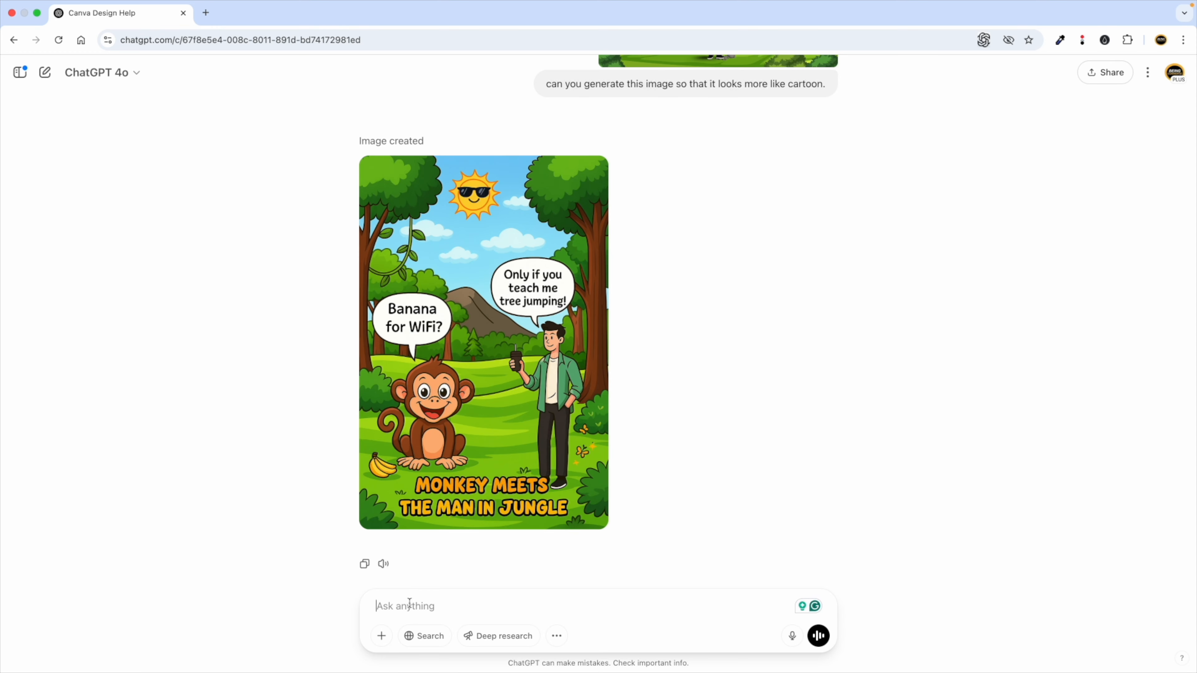
Begin a ChatGPT message asking for a powerful prompt, clearing stray text from Canva AI's box.
scroll(410, 603, "up", 5)
scroll(409, 603, "down", 1)
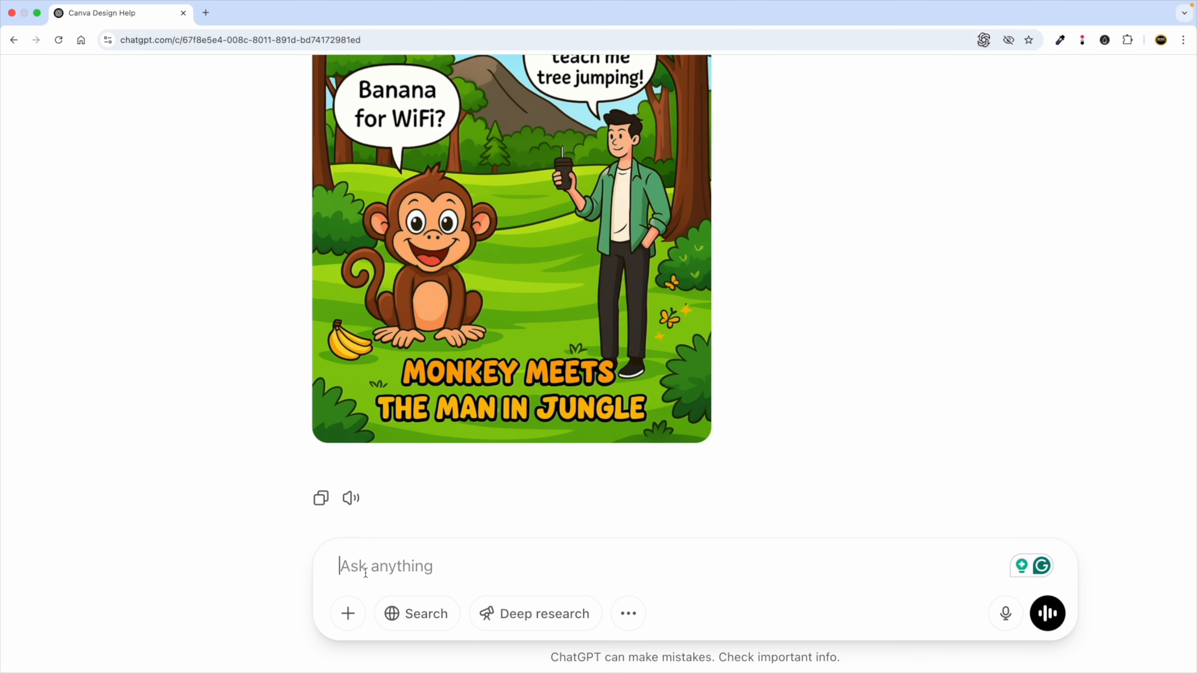
type("hey generate me powe")
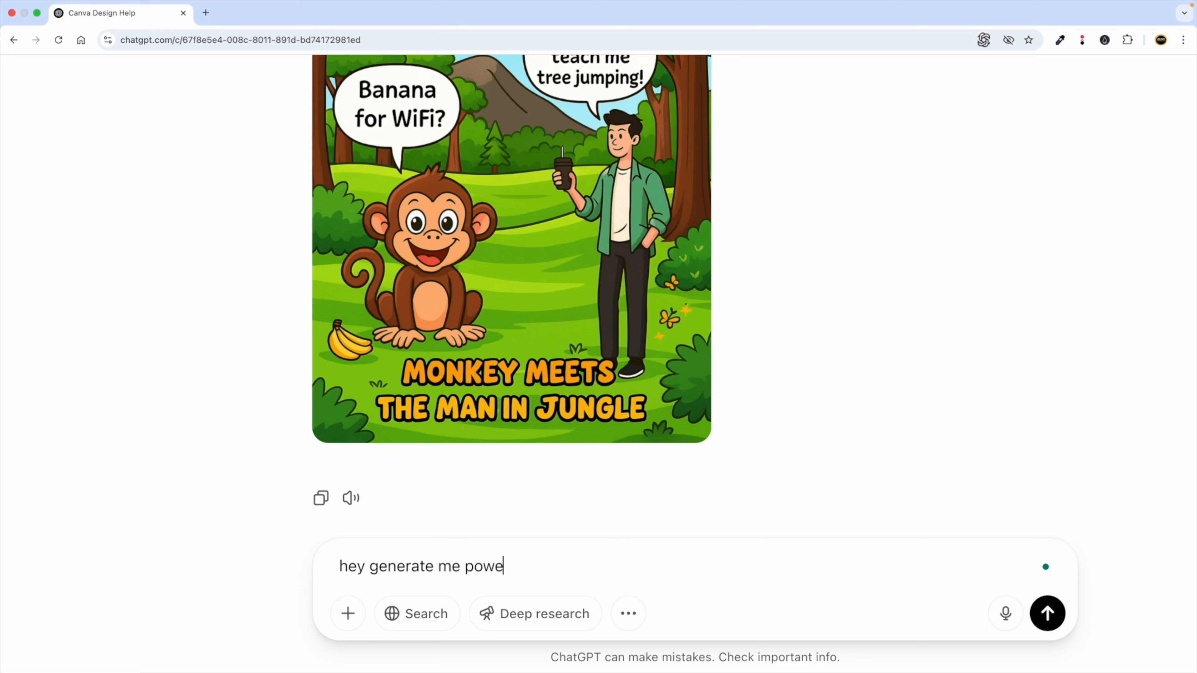
type("rful A")
type("rompt")
double_click(575, 566)
key("ctrl+Left")
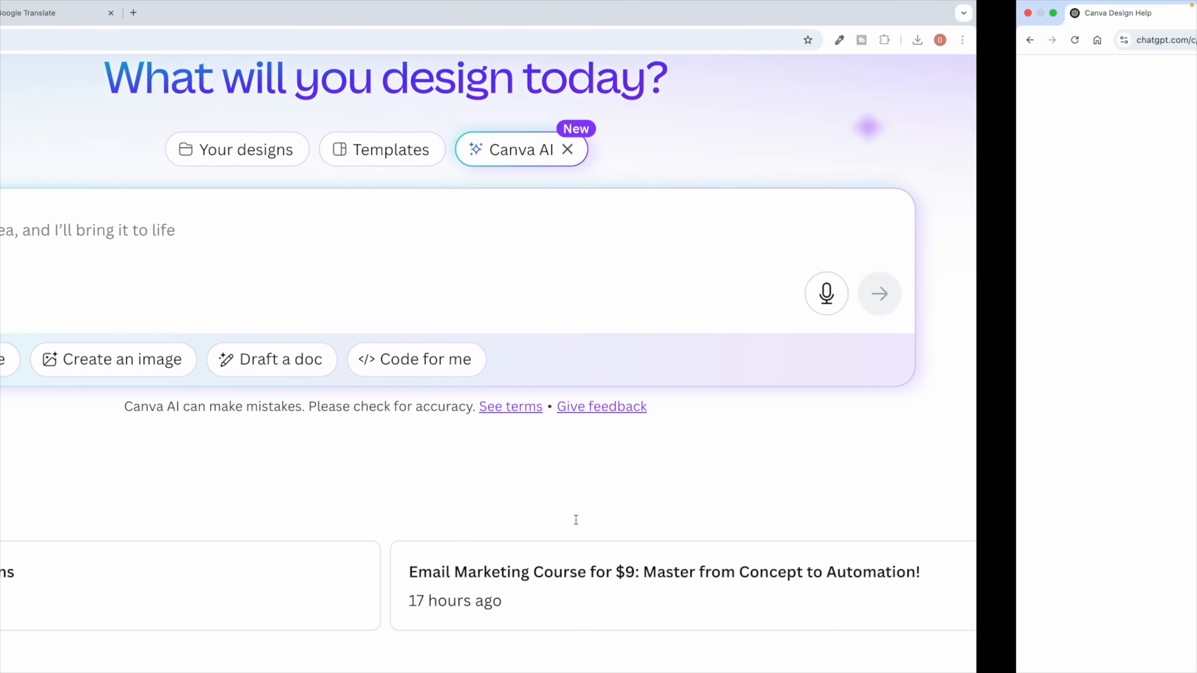
type("sdfd")
key("super+a")
key("BackSpace")
key("ctrl+Right")
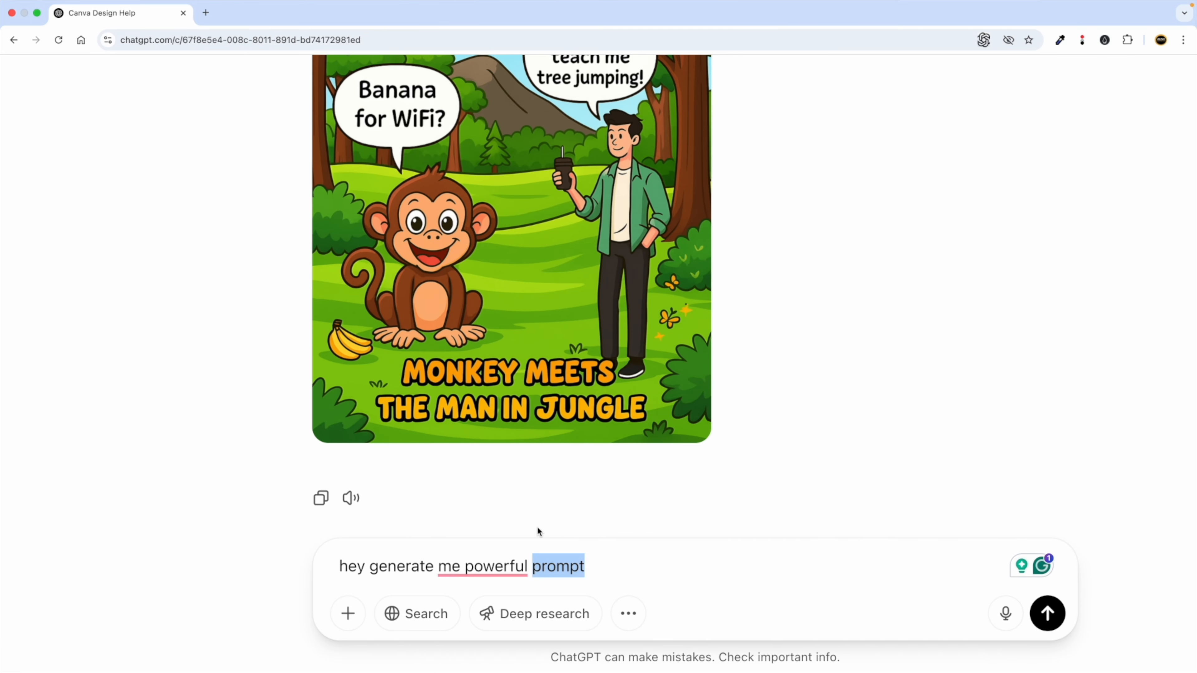
Accept Grammarly's 'a powerful' correction in the ChatGPT message.
left_click(605, 572)
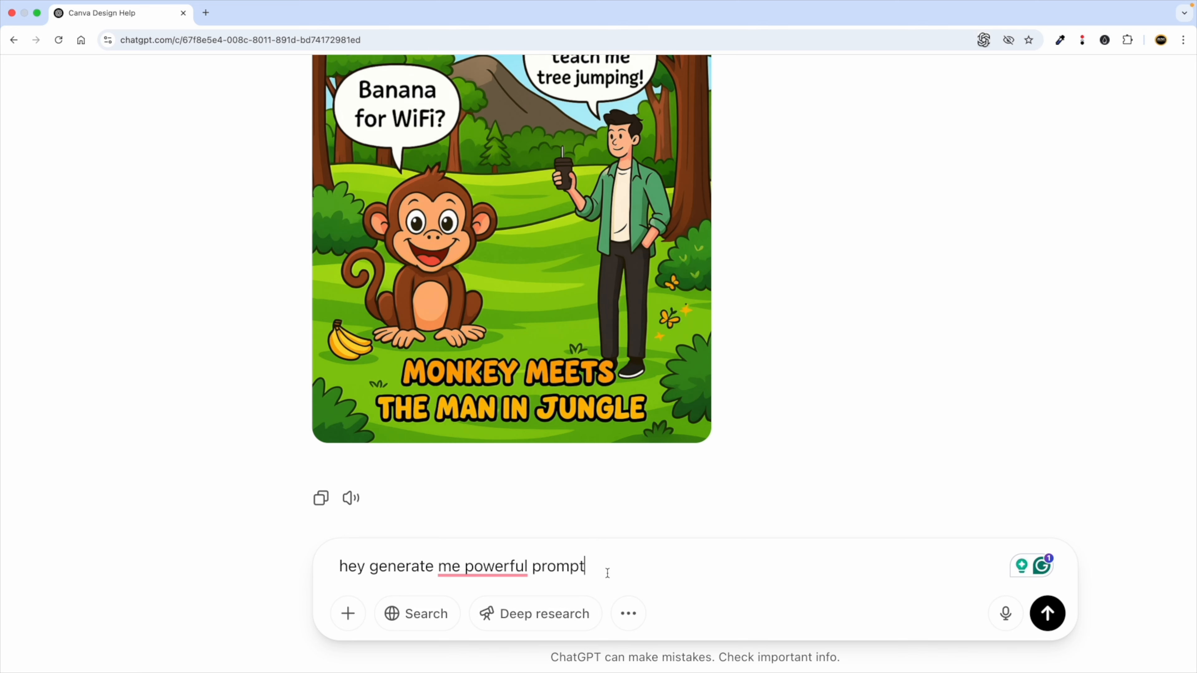
double_click(566, 566)
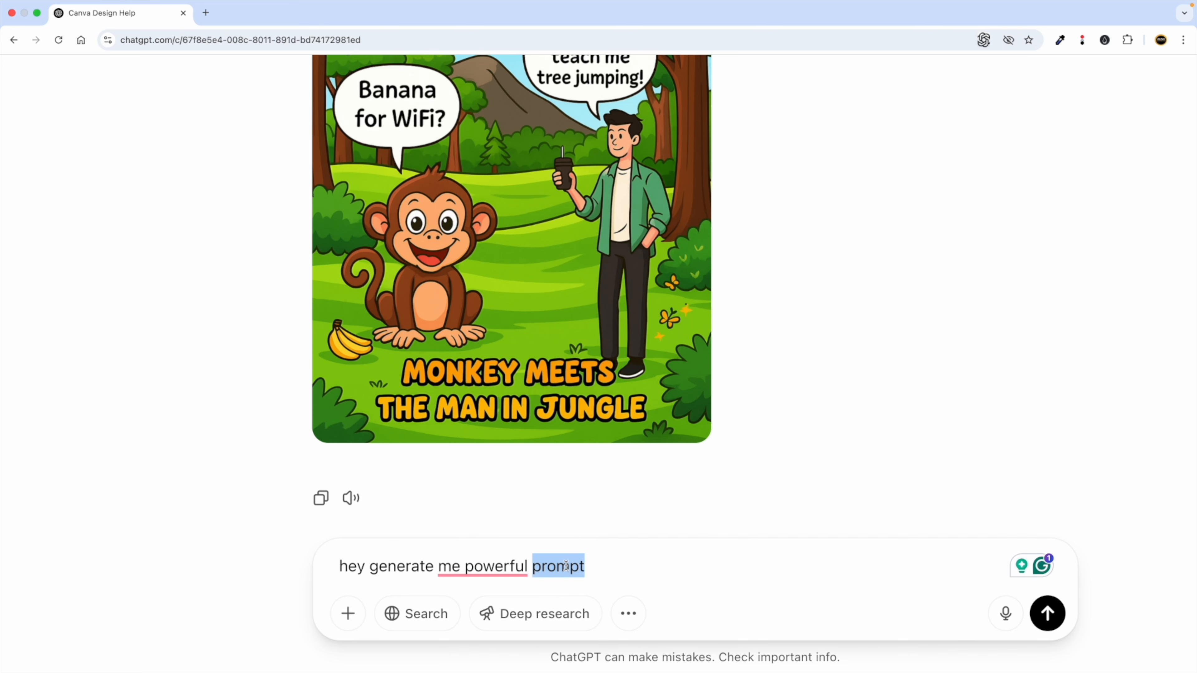
left_click(601, 570)
key("ctrl+Left")
left_click(343, 248)
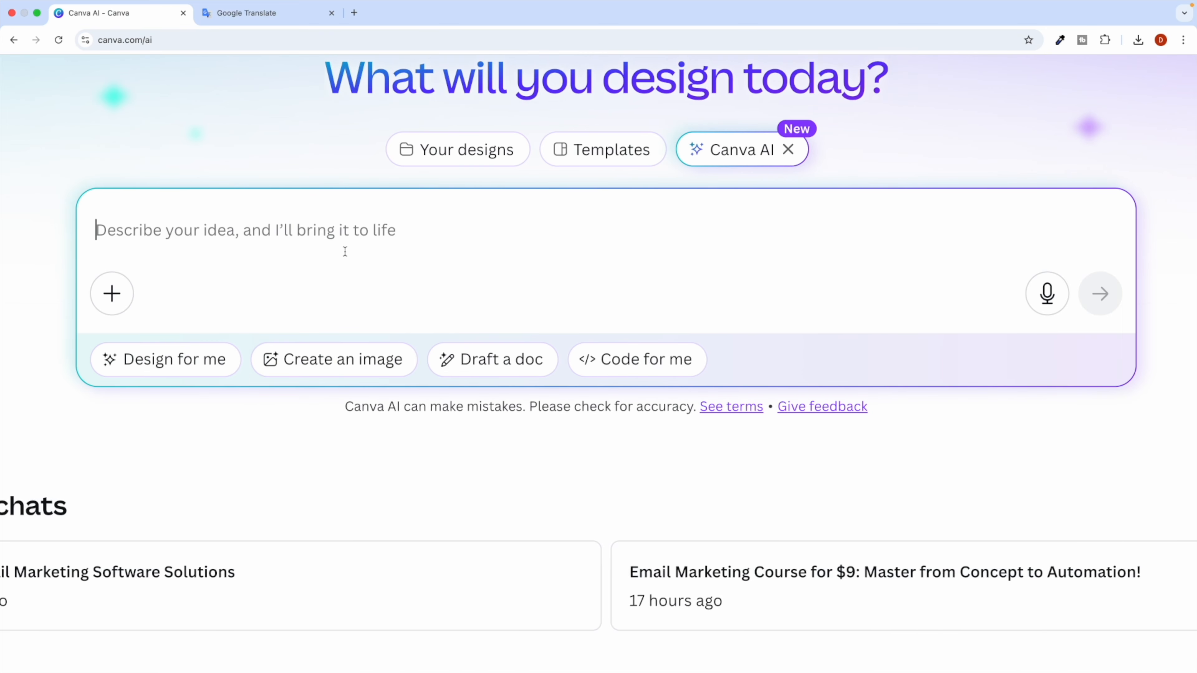
key("ctrl+Right")
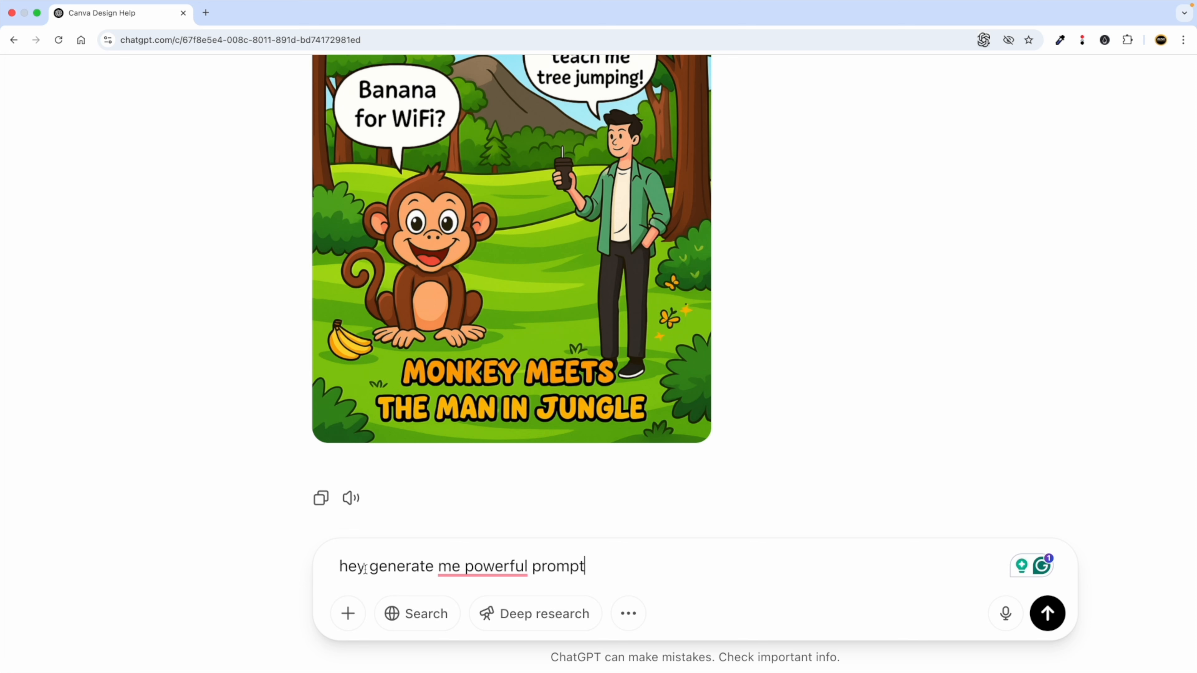
left_click(443, 566)
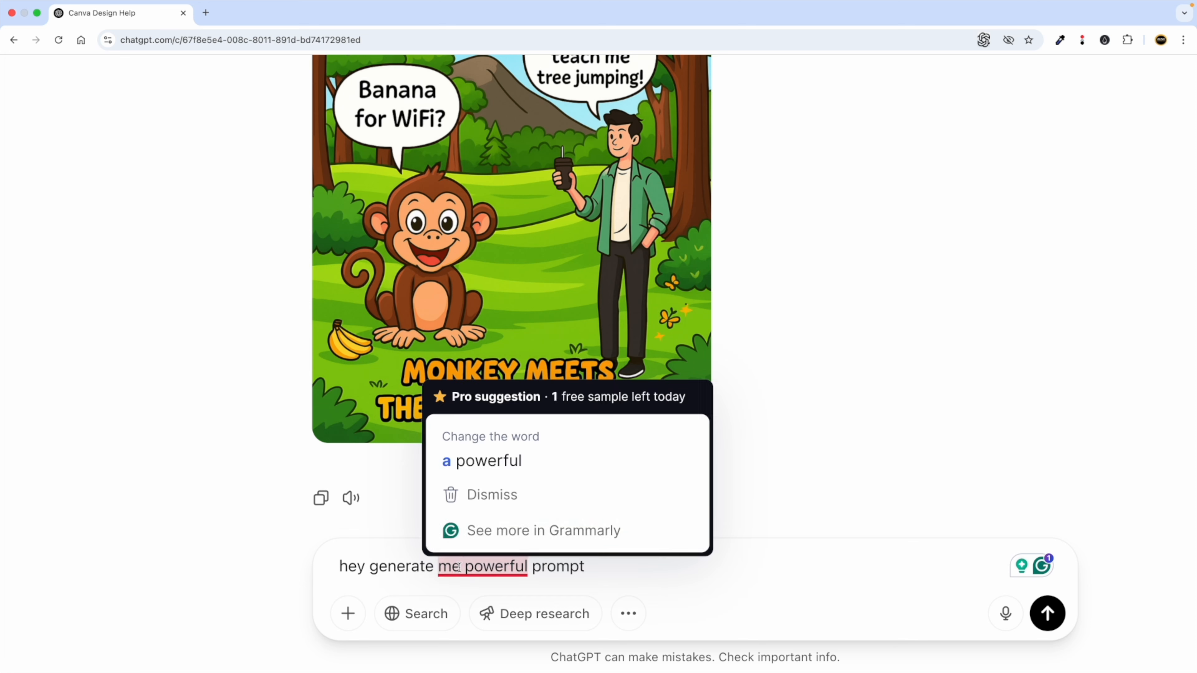
left_click(481, 474)
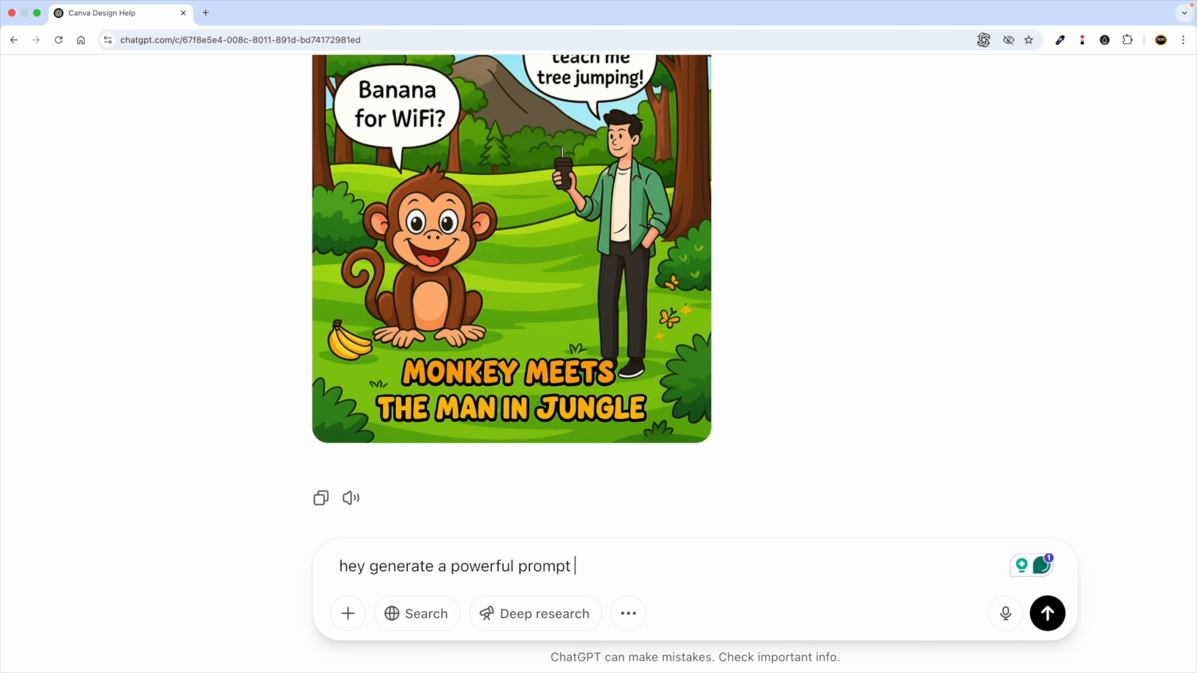
Finish the request: a Facebook ads prompt for a $10 lifetime deal on Digital Marketing, AI, Programming courses.
type("fo")
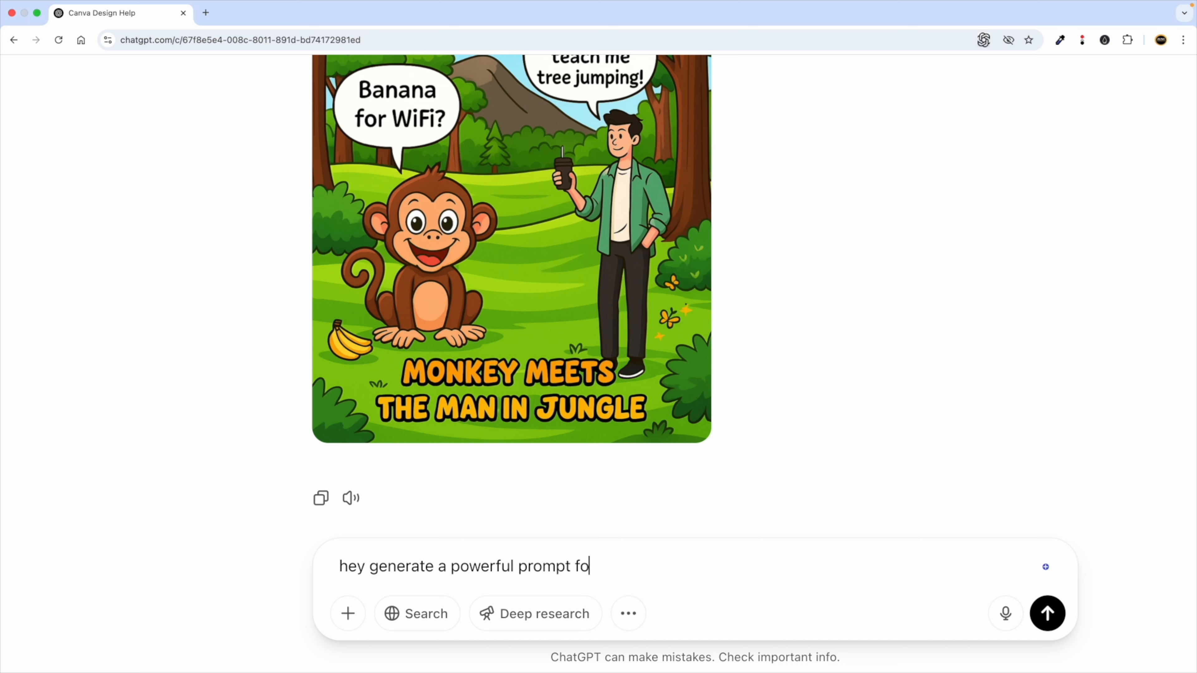
type("r facebook ads where i want to se")
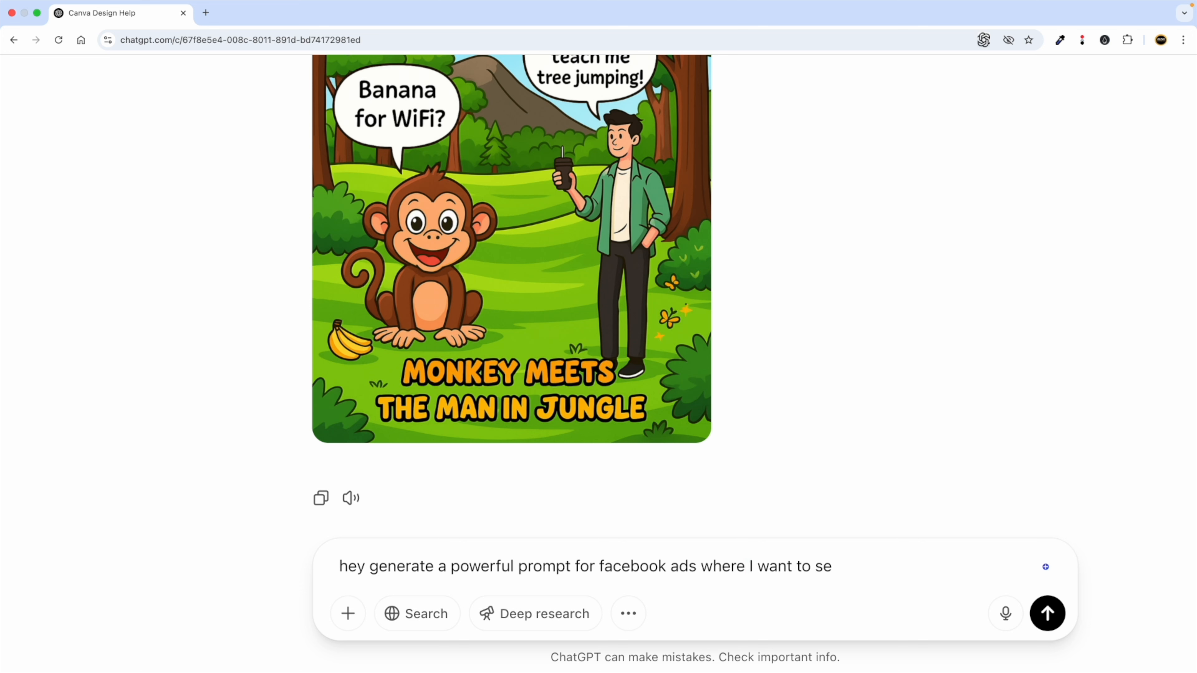
type("e l my lifetime deal")
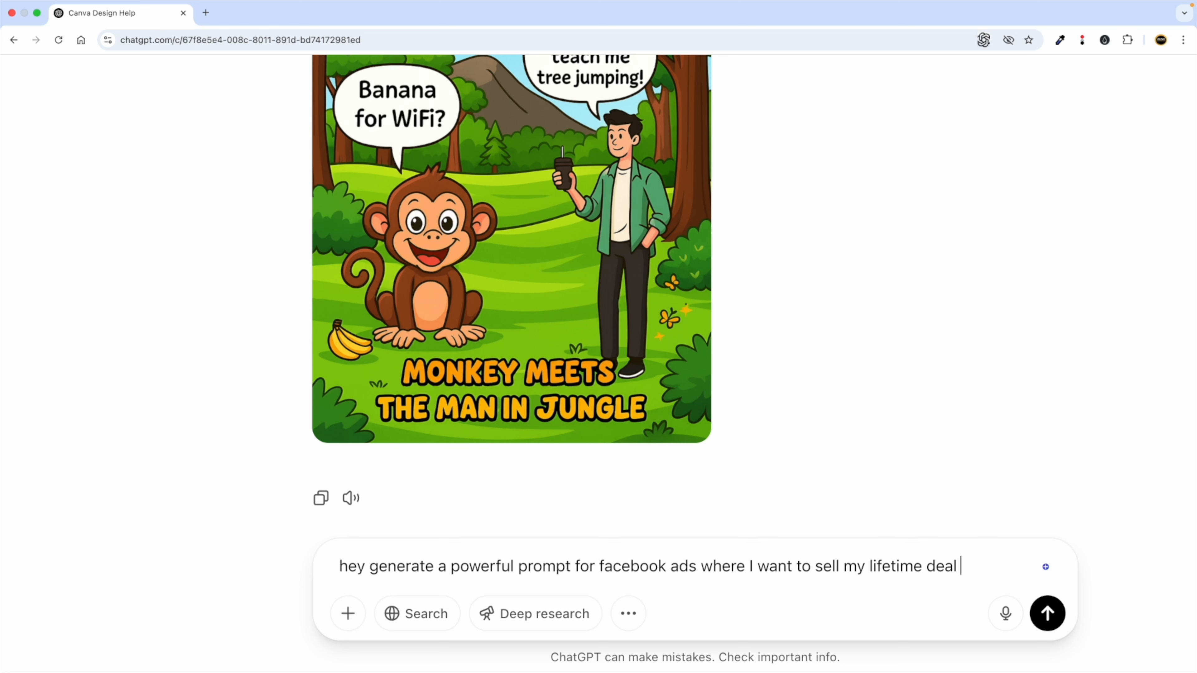
type(" for all my course")
type("s r")
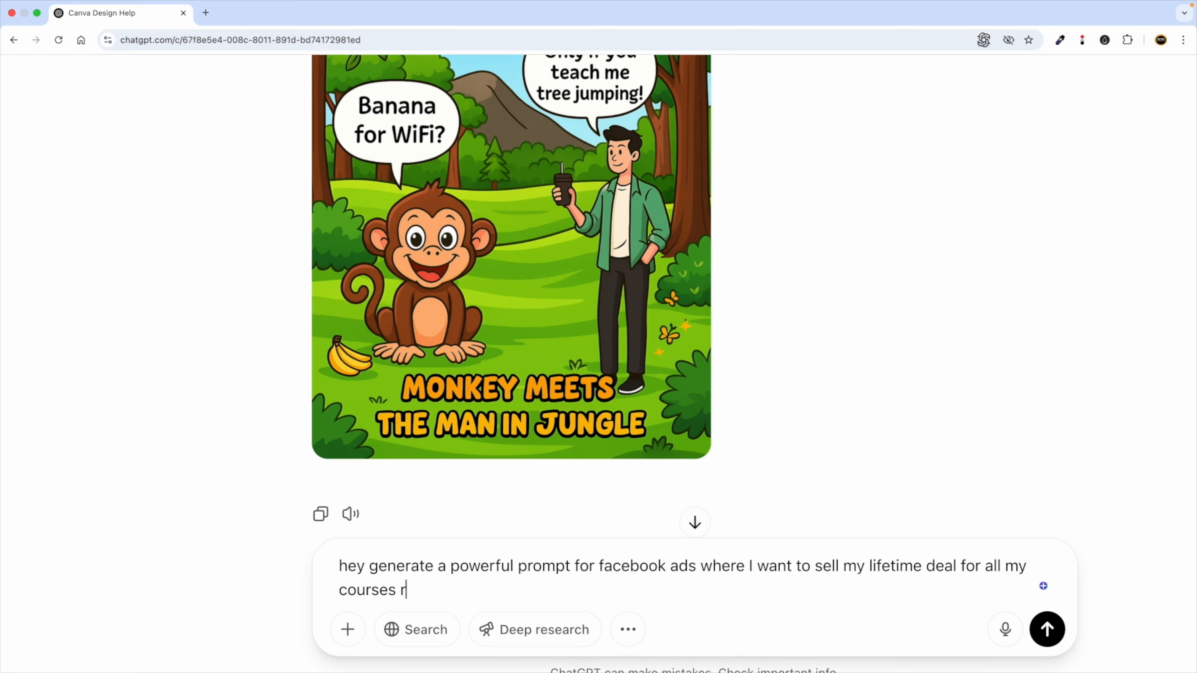
type("elated to Digital Marketing, A")
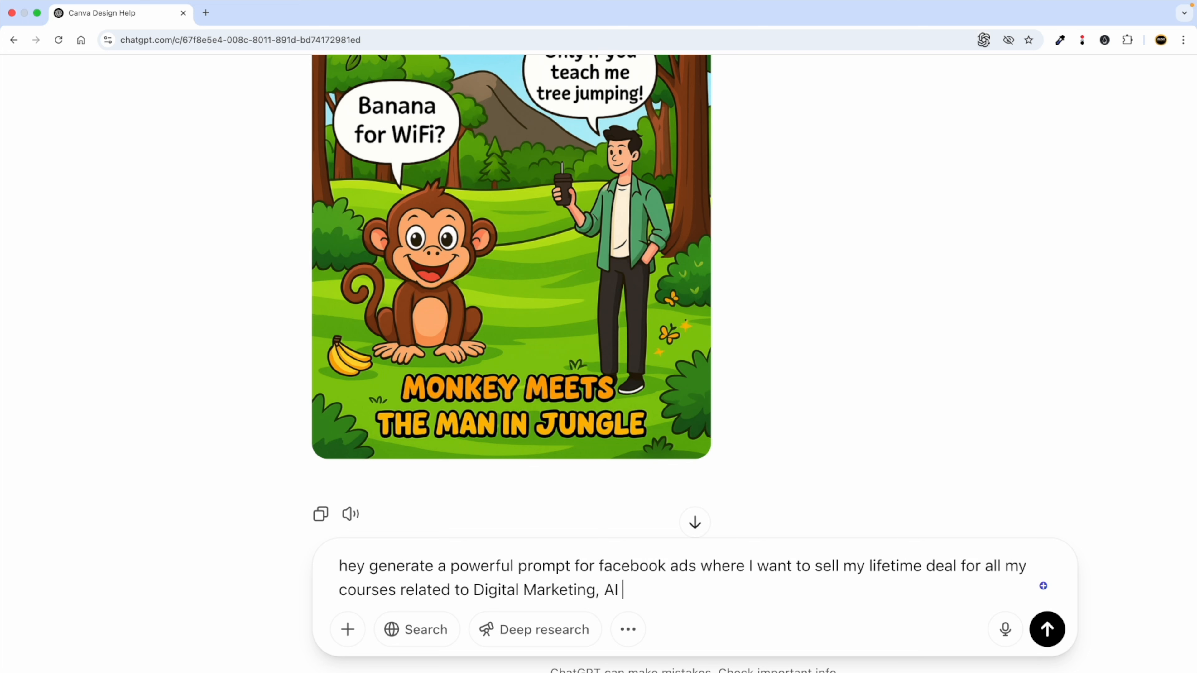
type("I, Programmin")
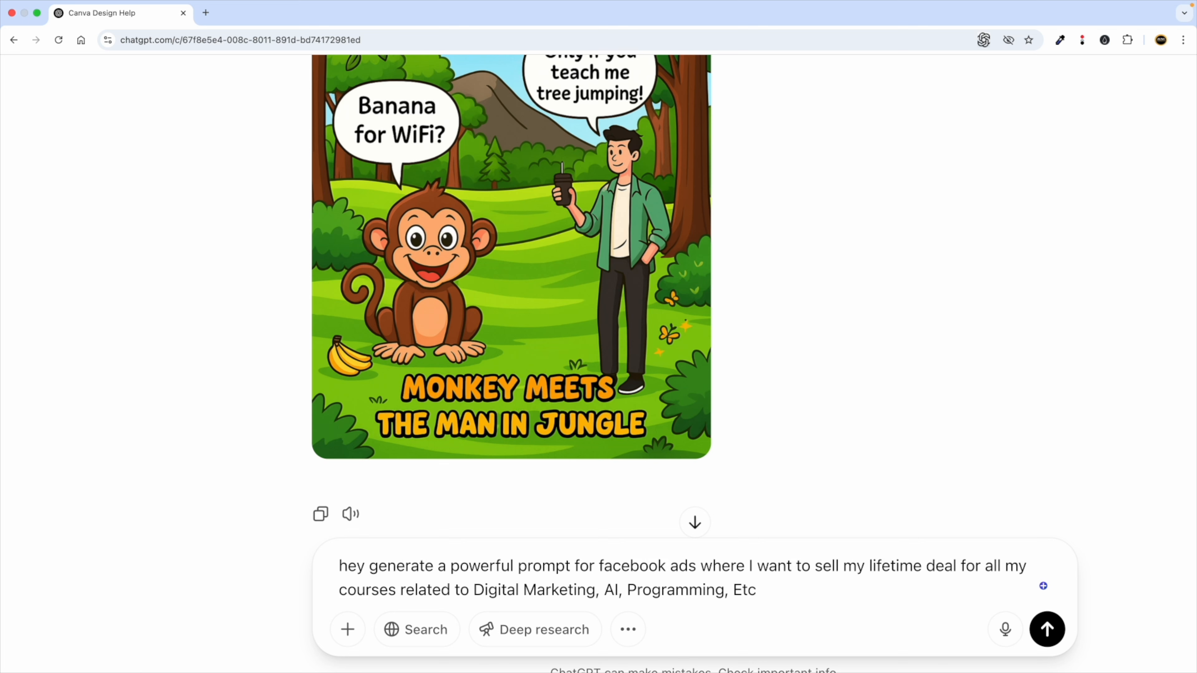
type("g, Etc for ")
type("special ")
type("pric")
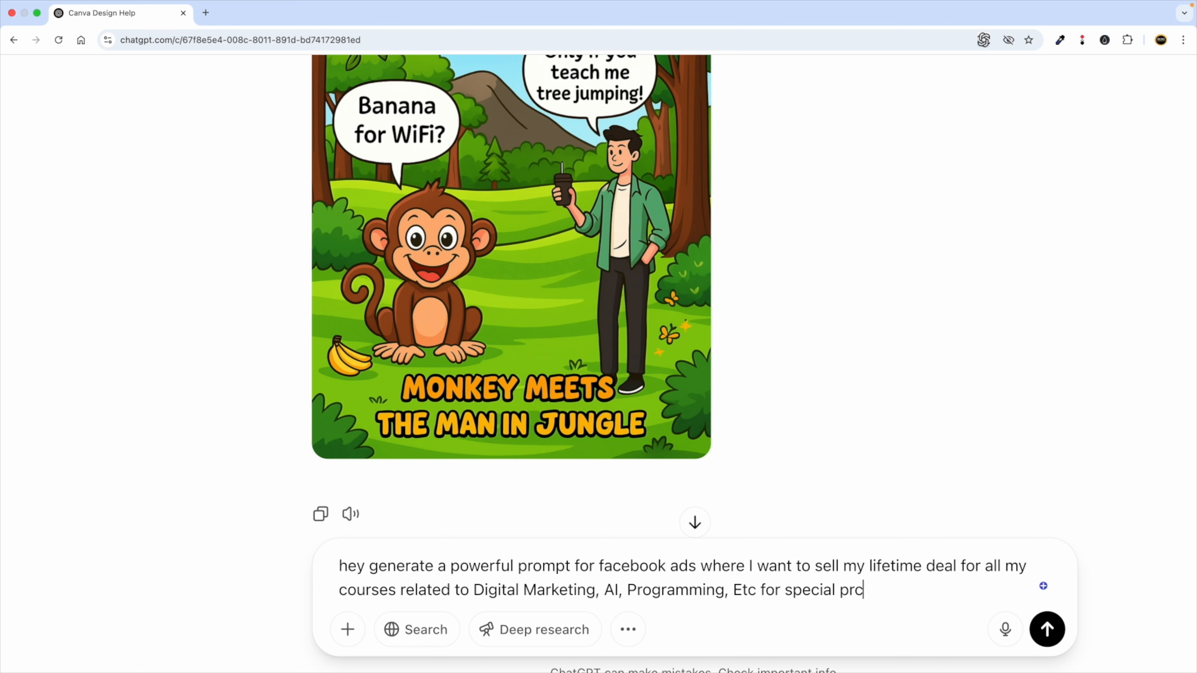
type("e of $10.")
key("ctrl+Left")
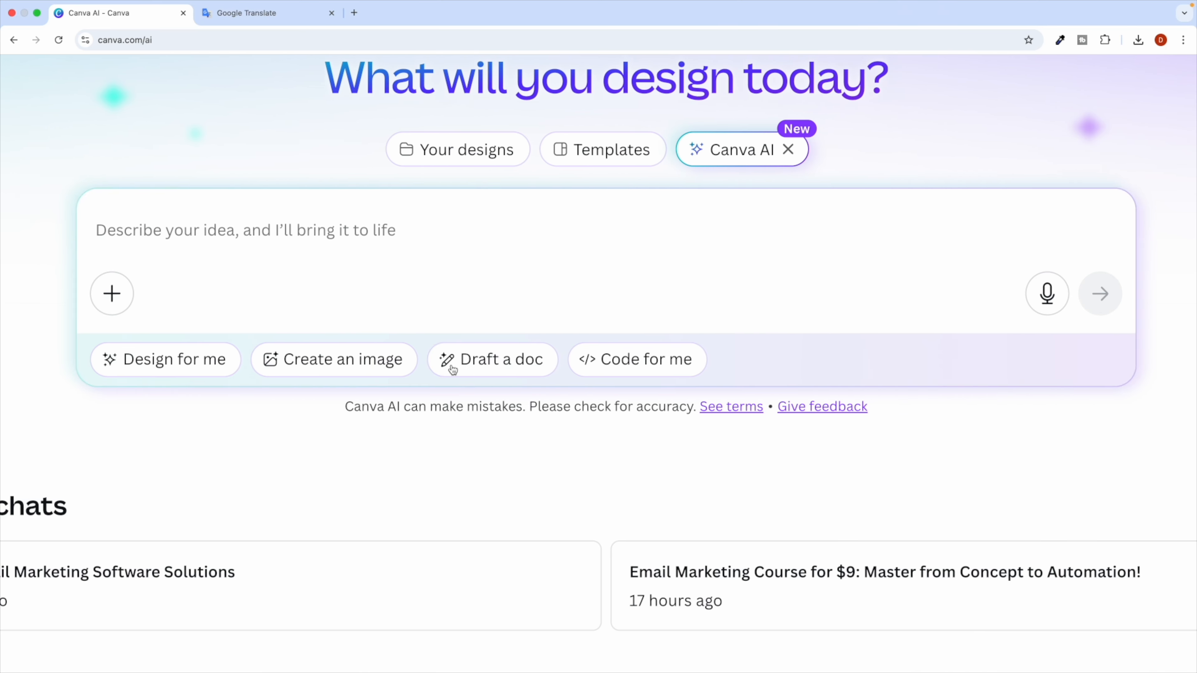
Open kukucourses.com in a new browser tab.
left_click(359, 14)
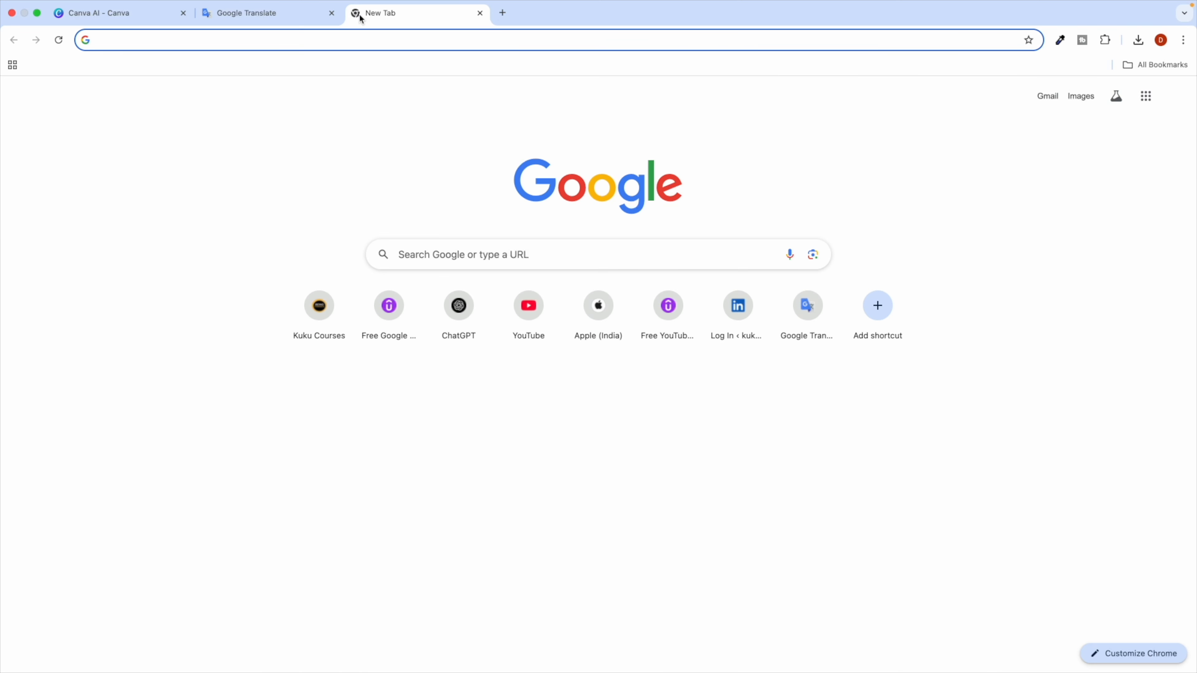
type("k")
key("Down")
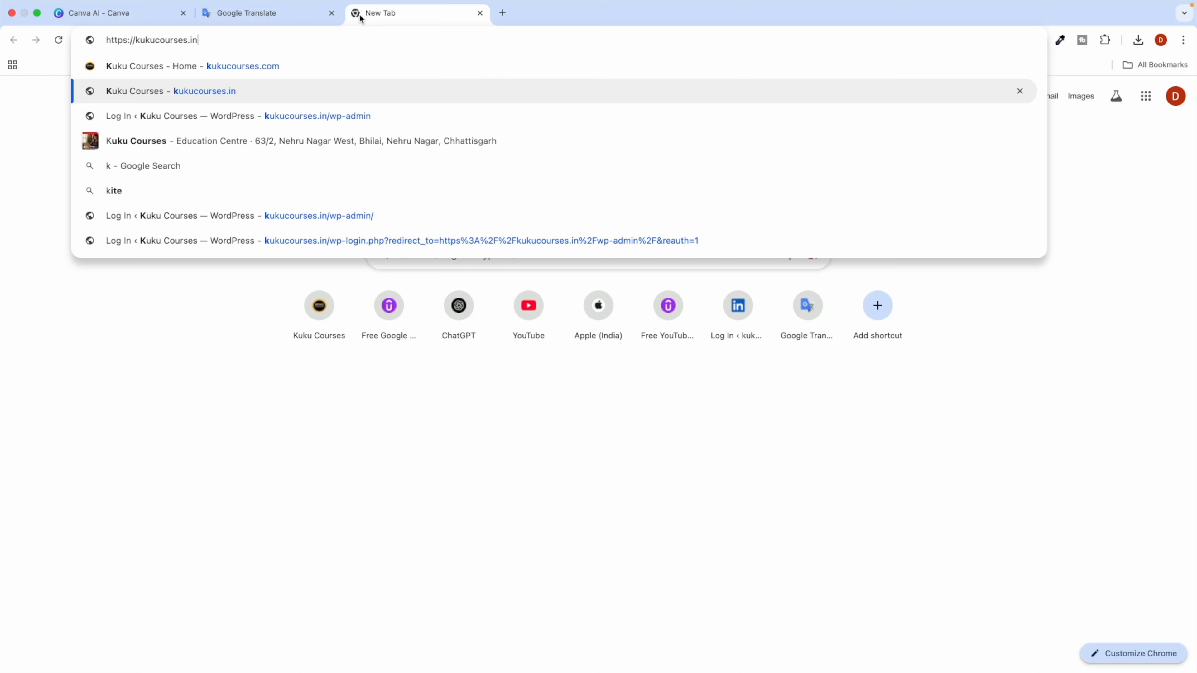
key("Up")
key("Return")
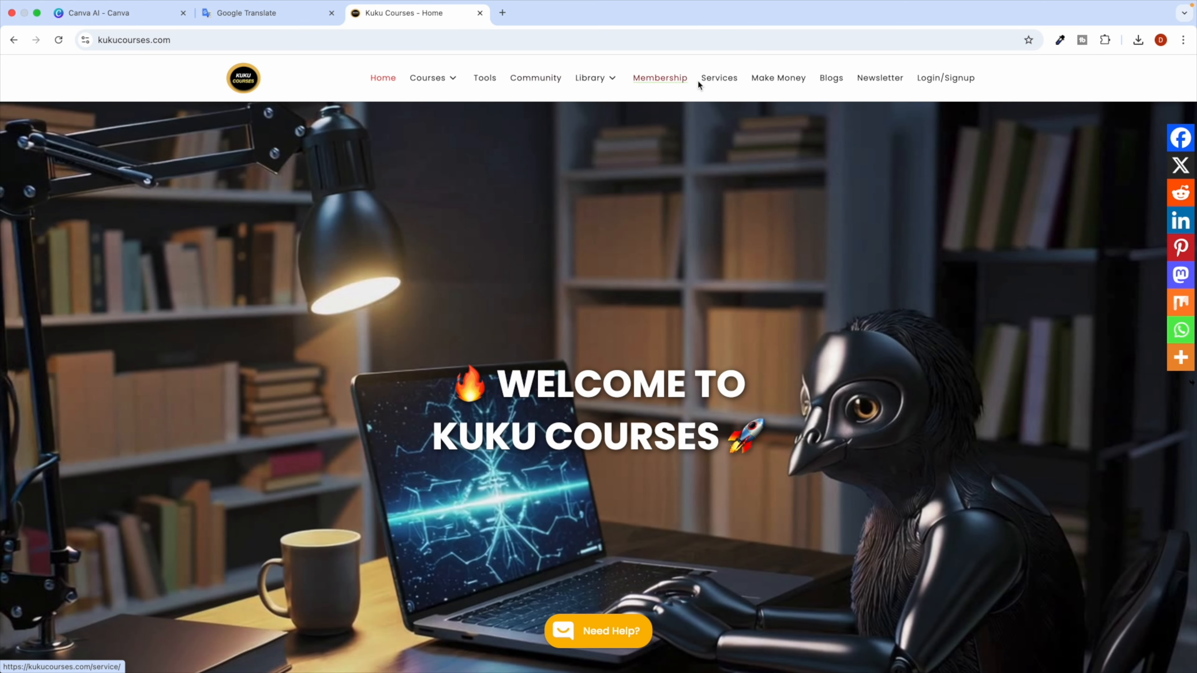
Review the Lifetime Membership plan, then open the Courses archive of 127 courses.
left_click(671, 81)
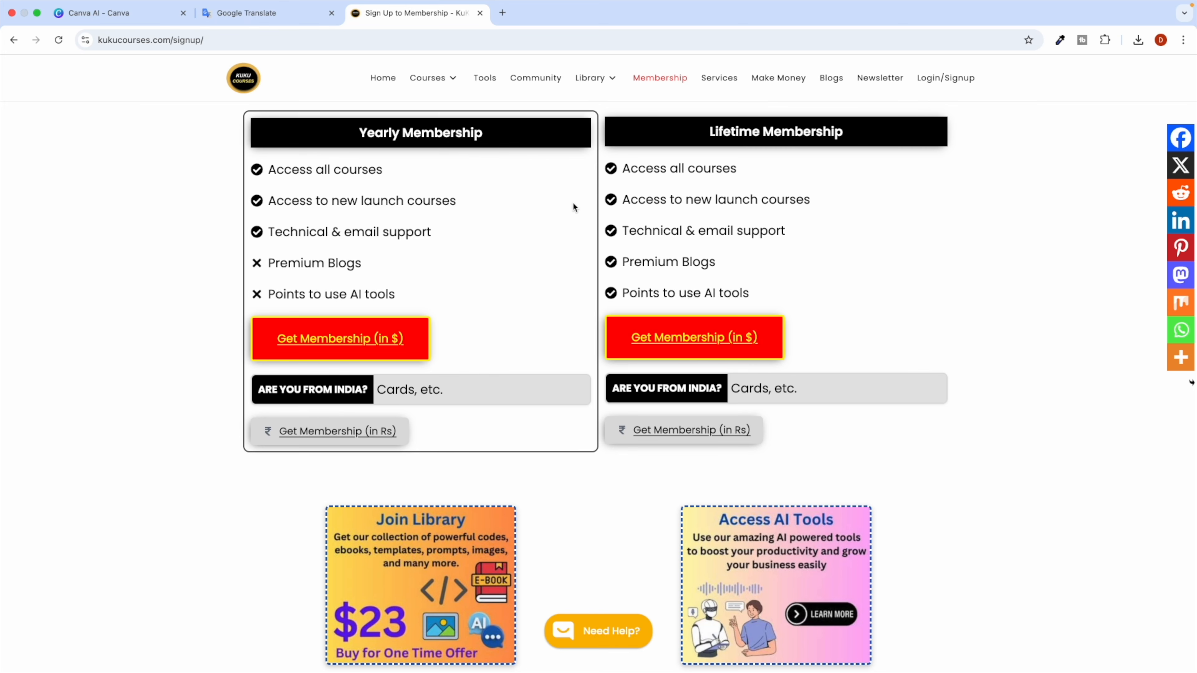
double_click(730, 135)
triple_click(730, 136)
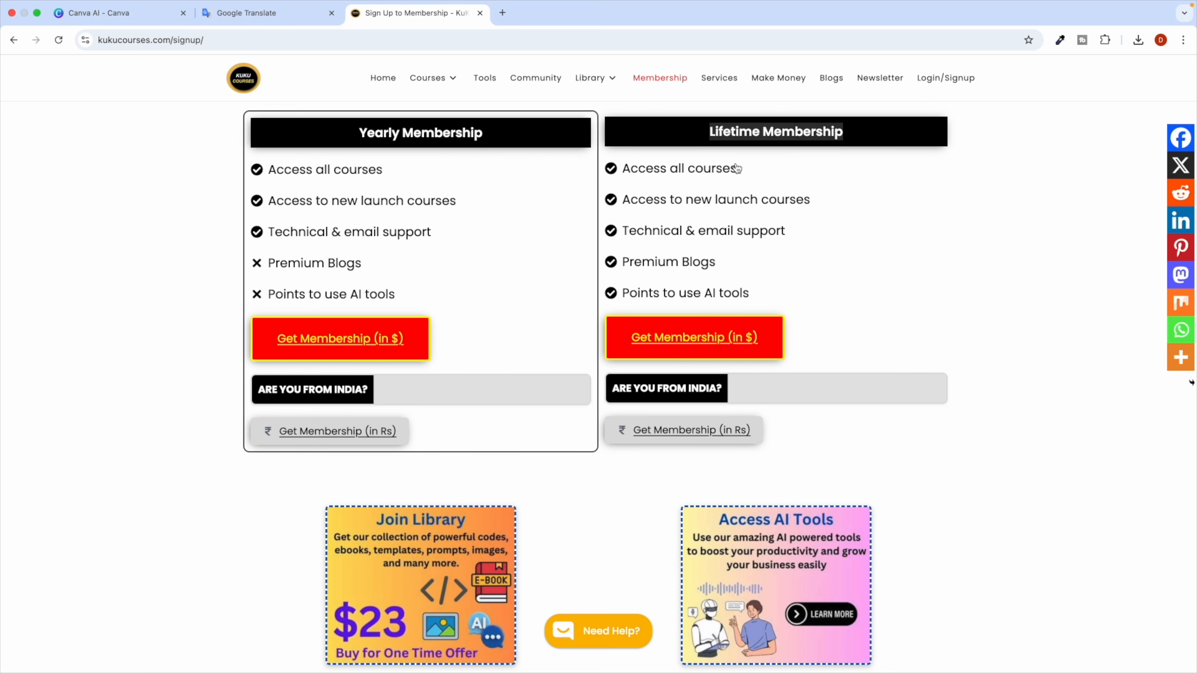
key("ctrl+Right")
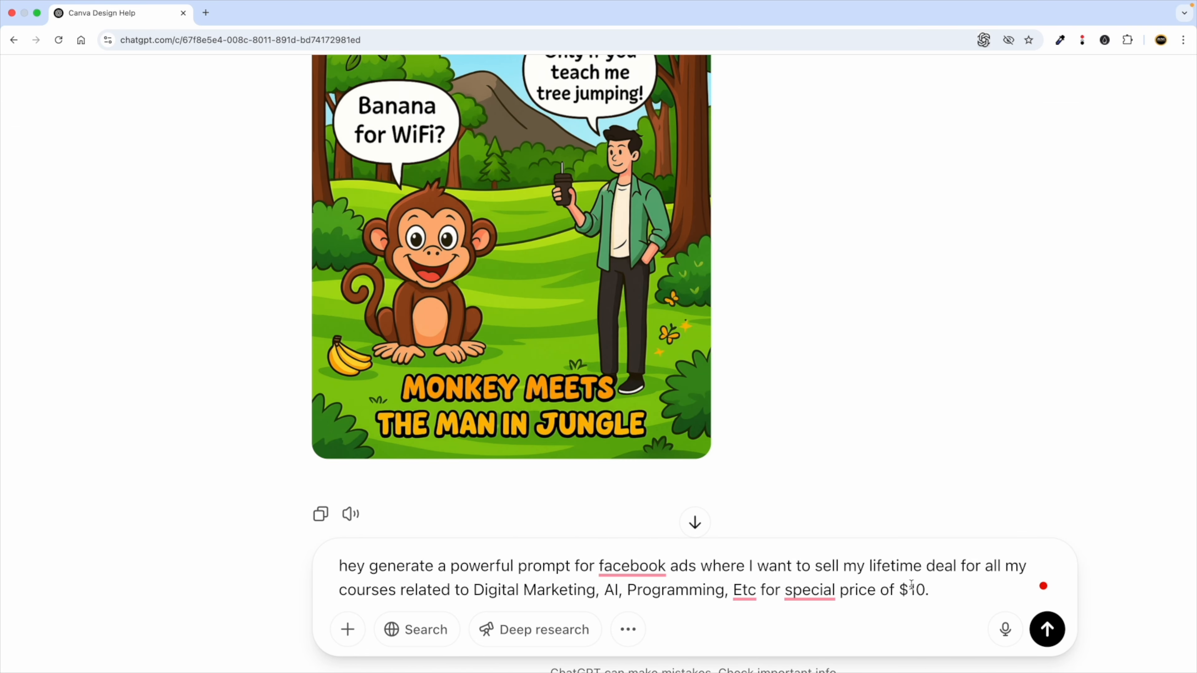
key("ctrl+Left")
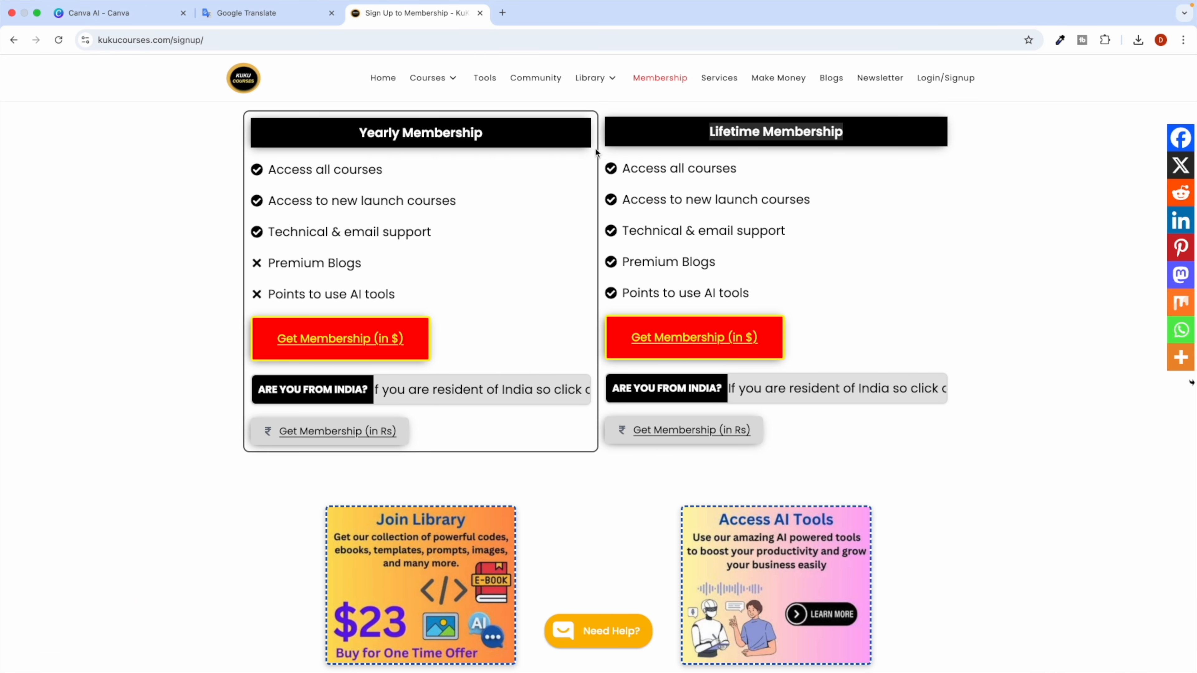
left_click(433, 79)
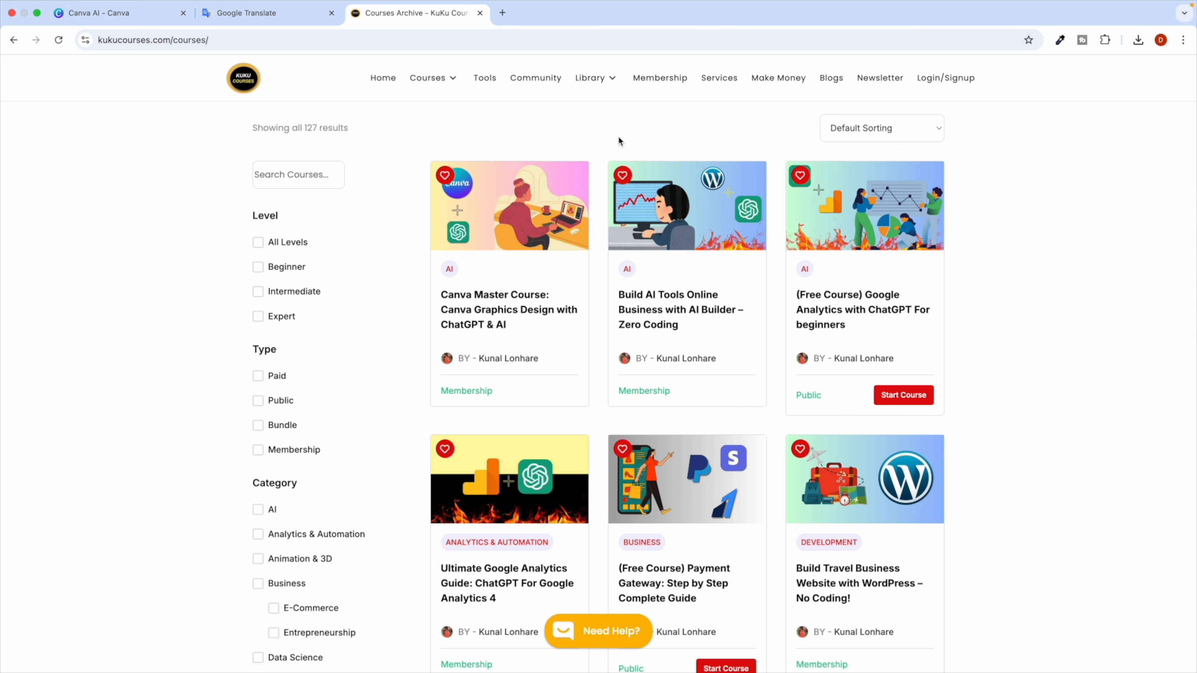
Open the Canva Master Course: Canva Graphics Design with ChatGPT & AI page.
scroll(457, 298, "up", 5)
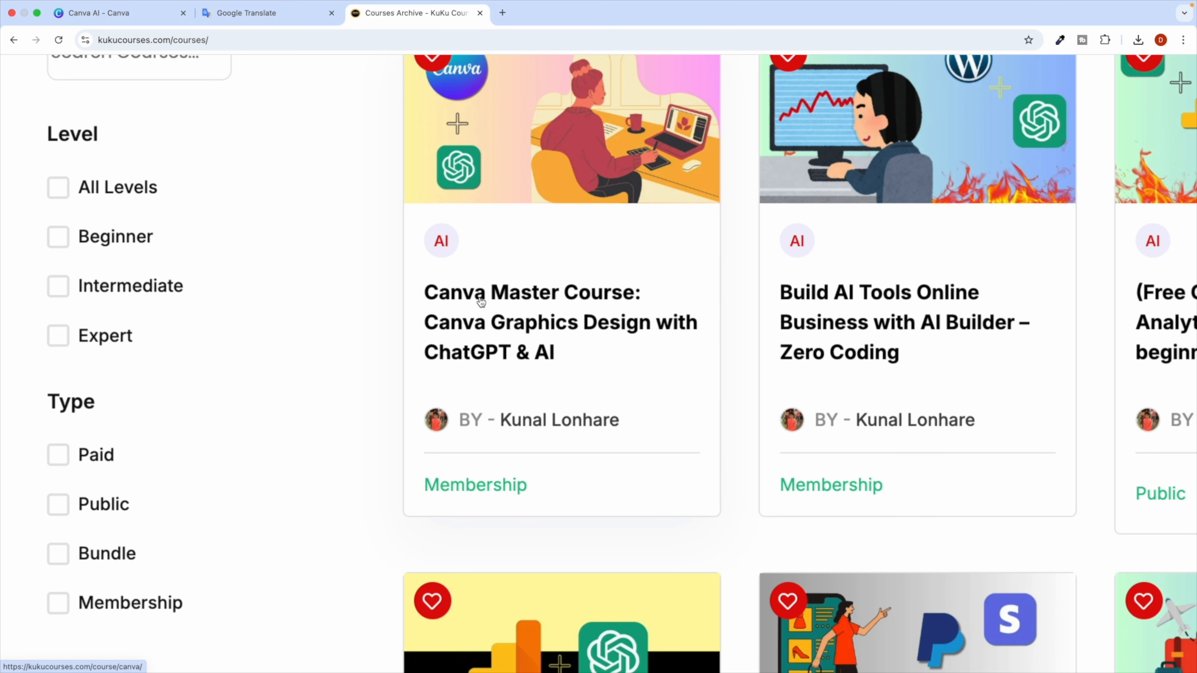
scroll(480, 302, "down", 2)
scroll(617, 297, "down", 3)
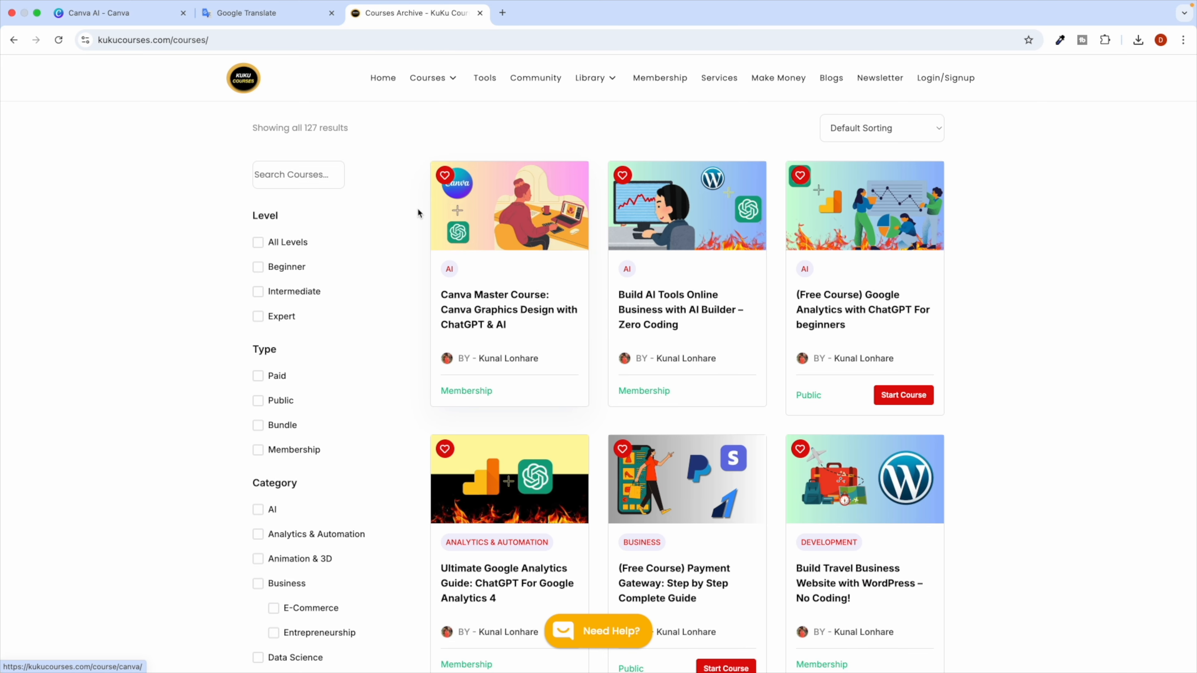
left_click(285, 179)
type("x")
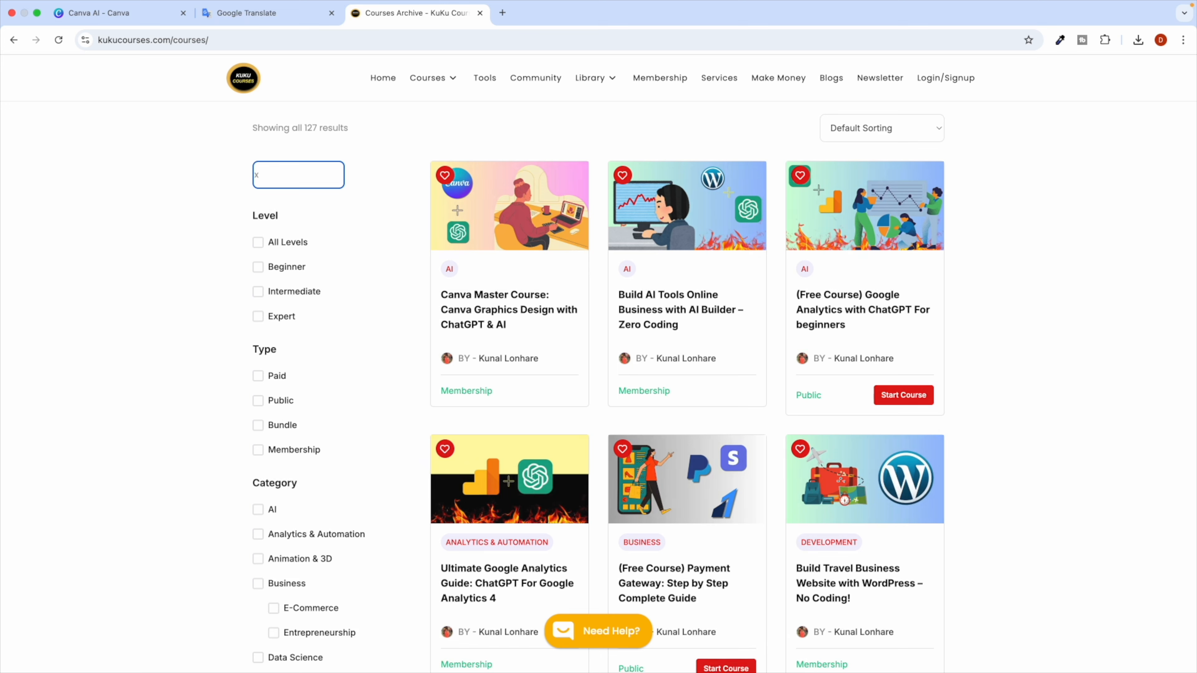
key("BackSpace")
type("canva")
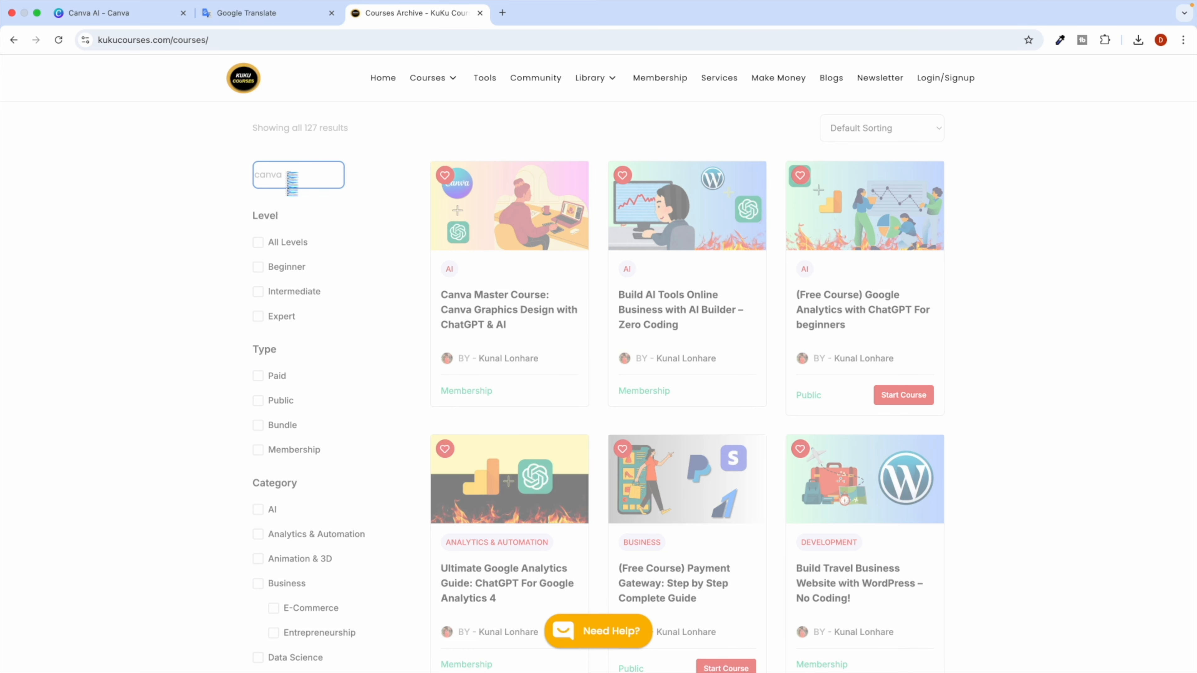
scroll(287, 175, "up", 5)
scroll(287, 175, "down", 5)
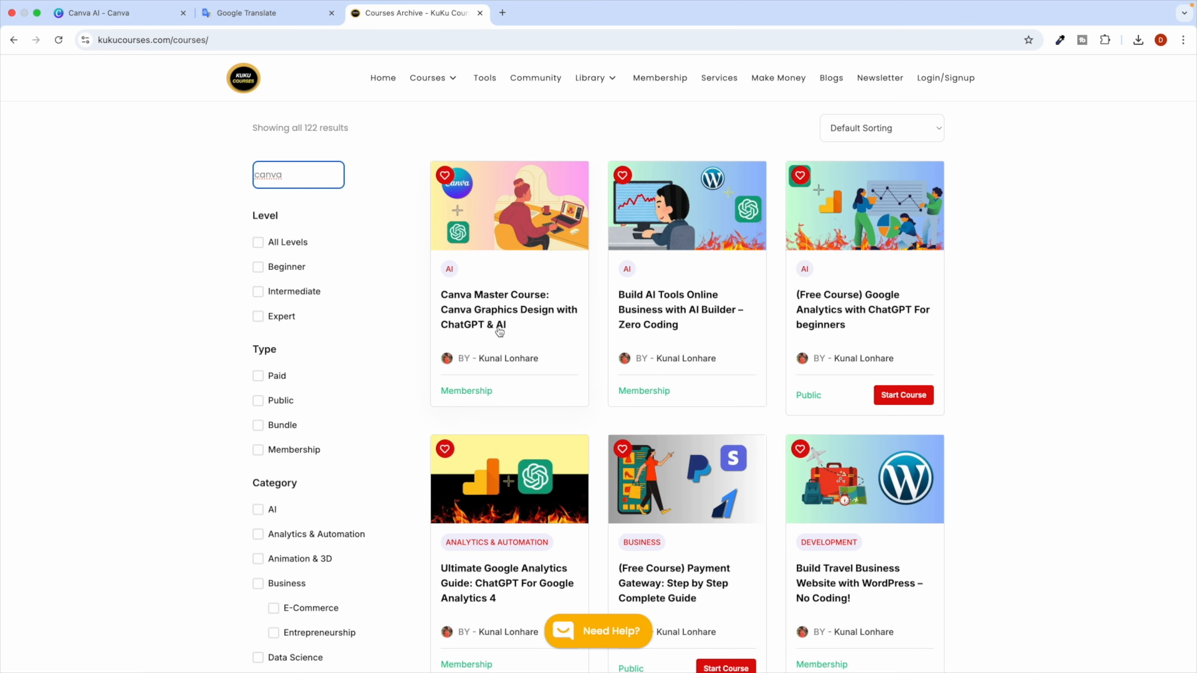
left_click(493, 309)
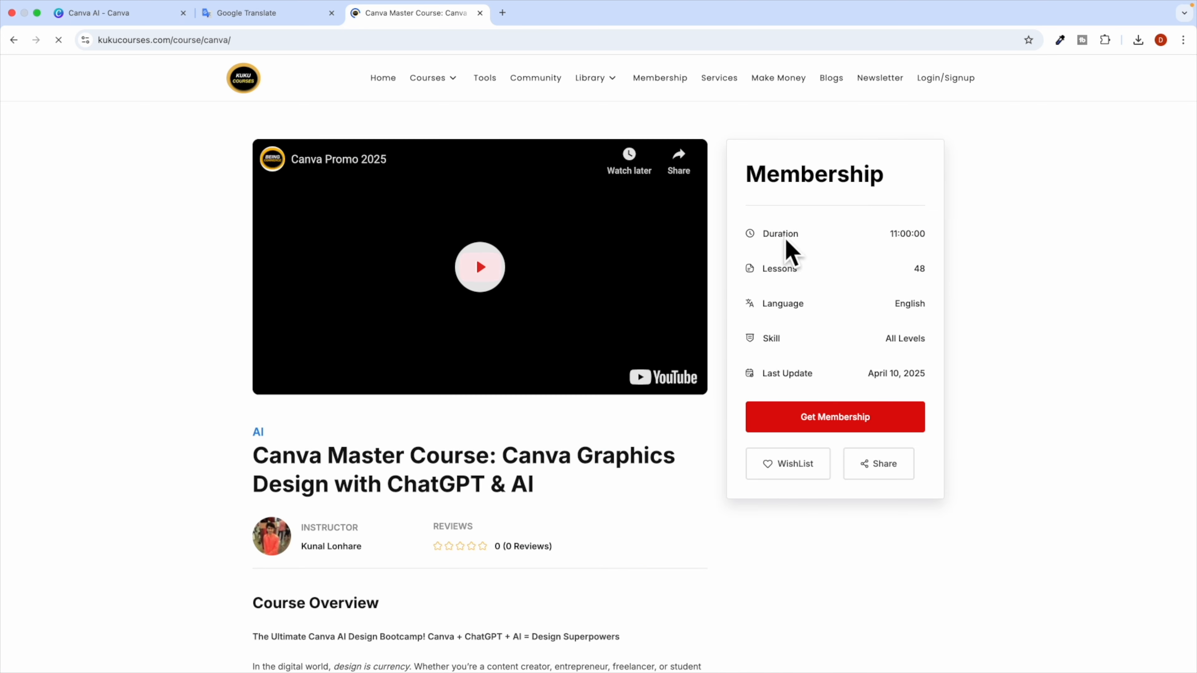
Note the 11:00:00 duration and expand the Design Principles & Graphic Design Basics lessons.
left_click_drag(887, 234, 913, 234)
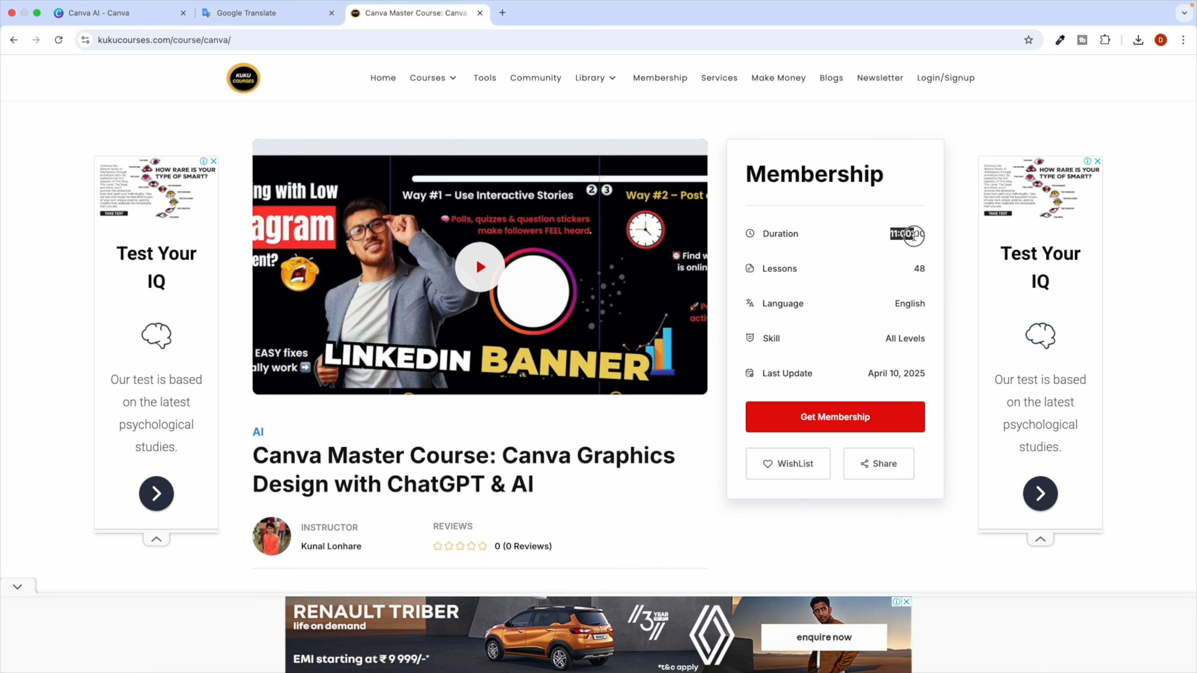
scroll(487, 480, "down", 15)
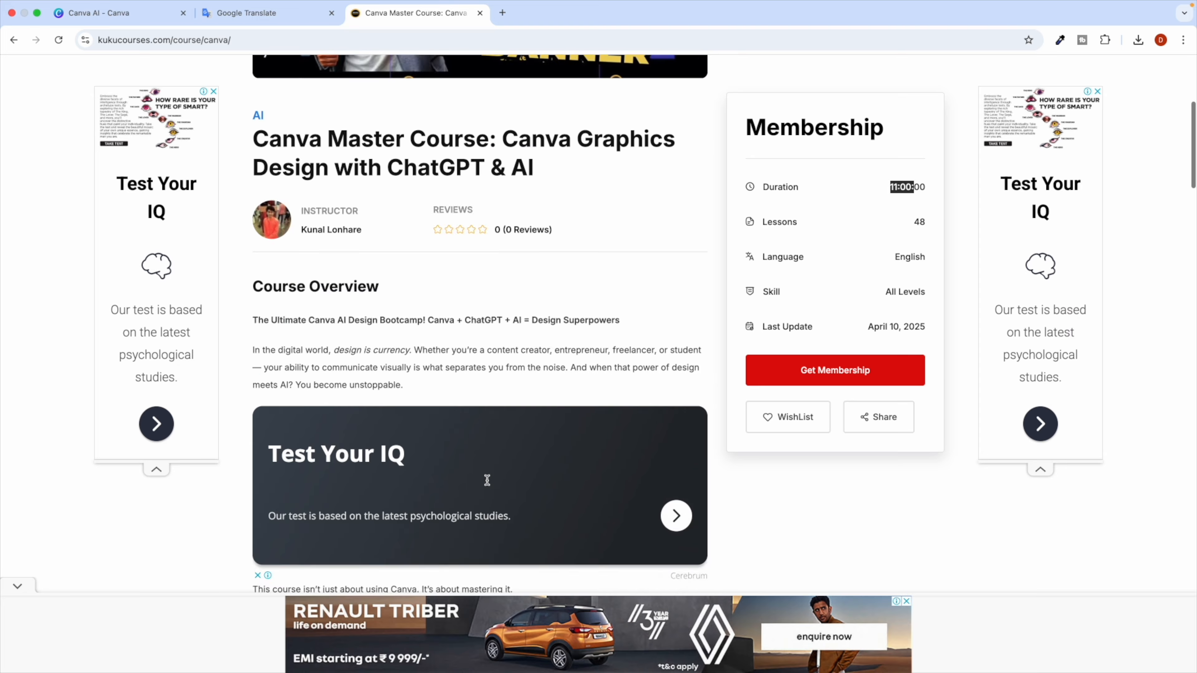
scroll(487, 480, "down", 15)
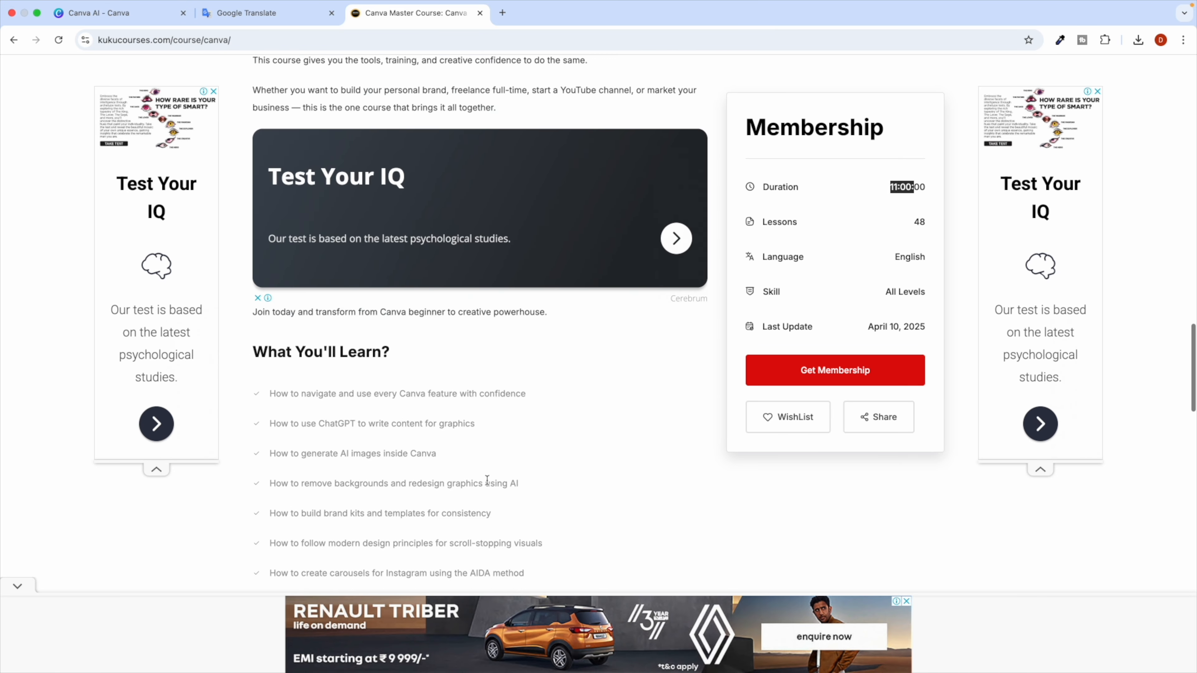
scroll(487, 476, "down", 10)
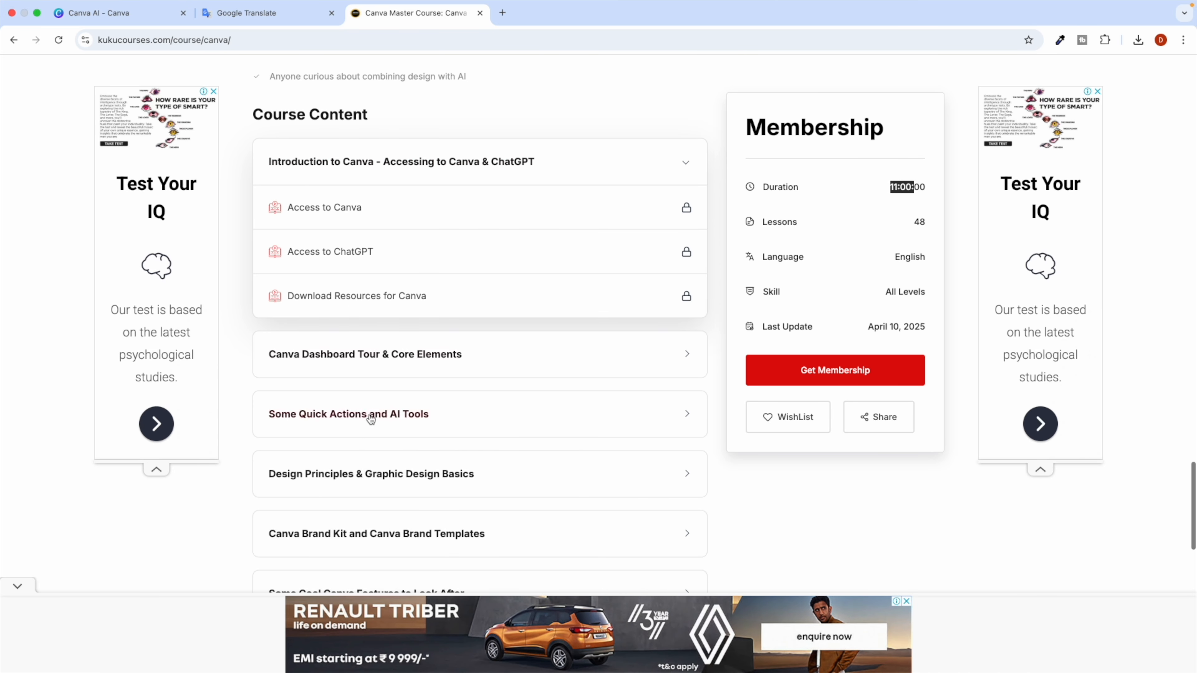
left_click(383, 242)
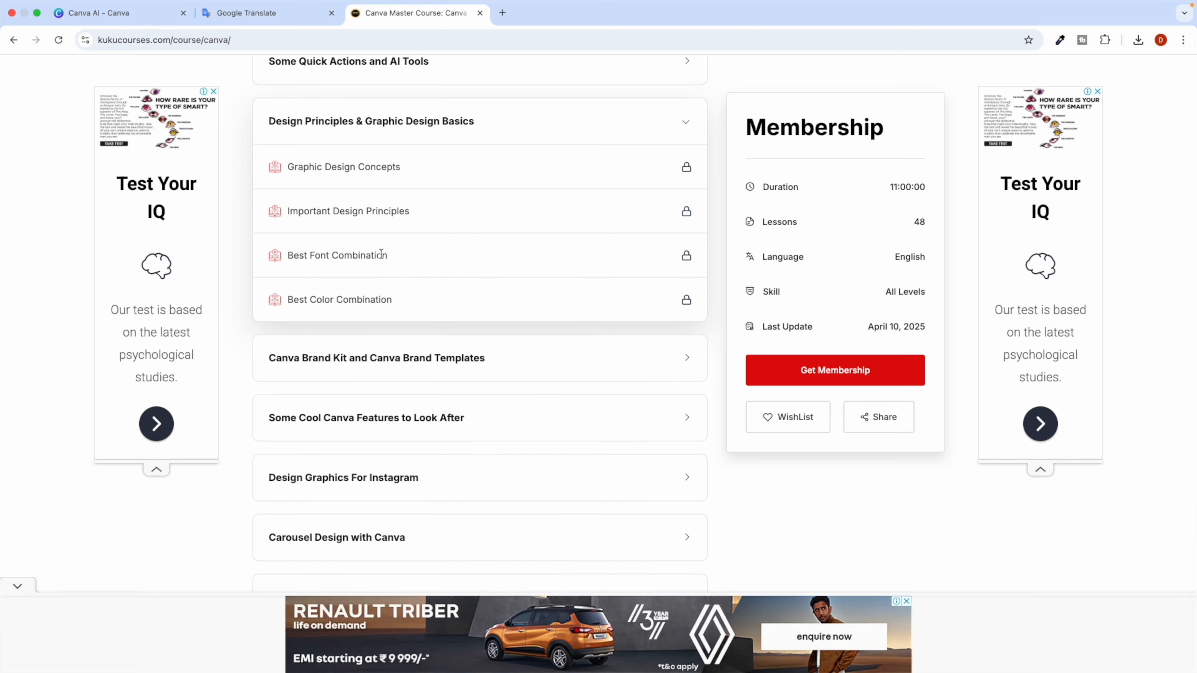
scroll(695, 344, "up", 12)
scroll(660, 325, "up", 15)
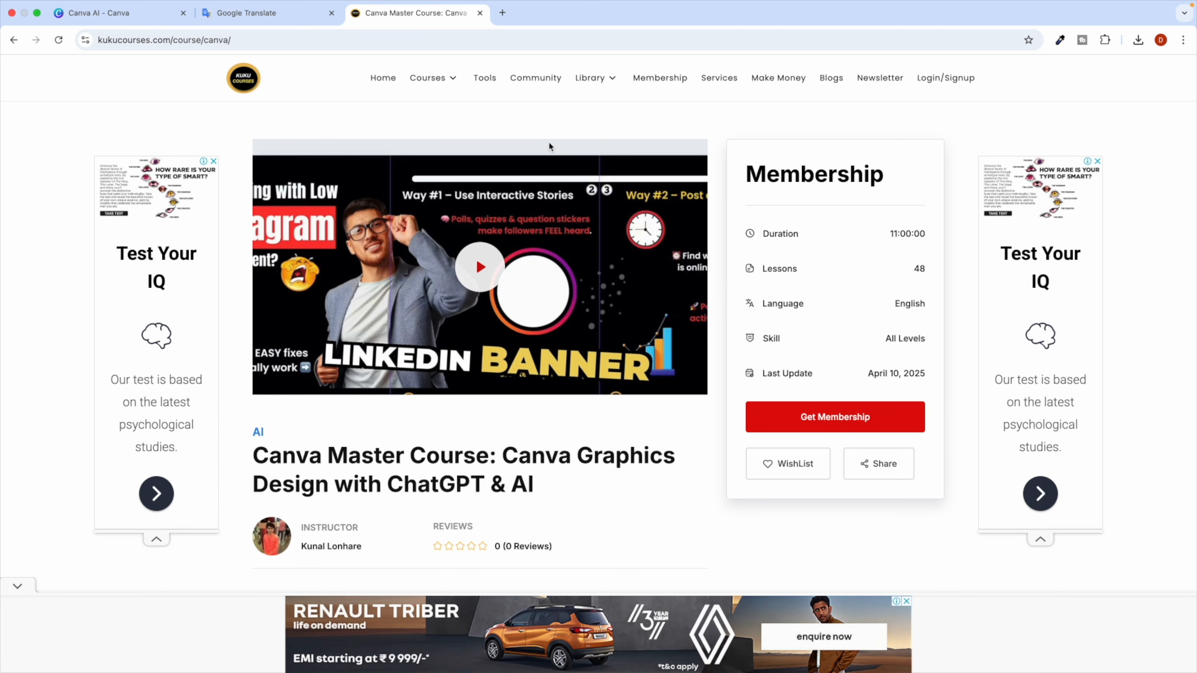
Return to the course catalogue, close the full-page ad, and go to page 2 of results.
left_click(436, 80)
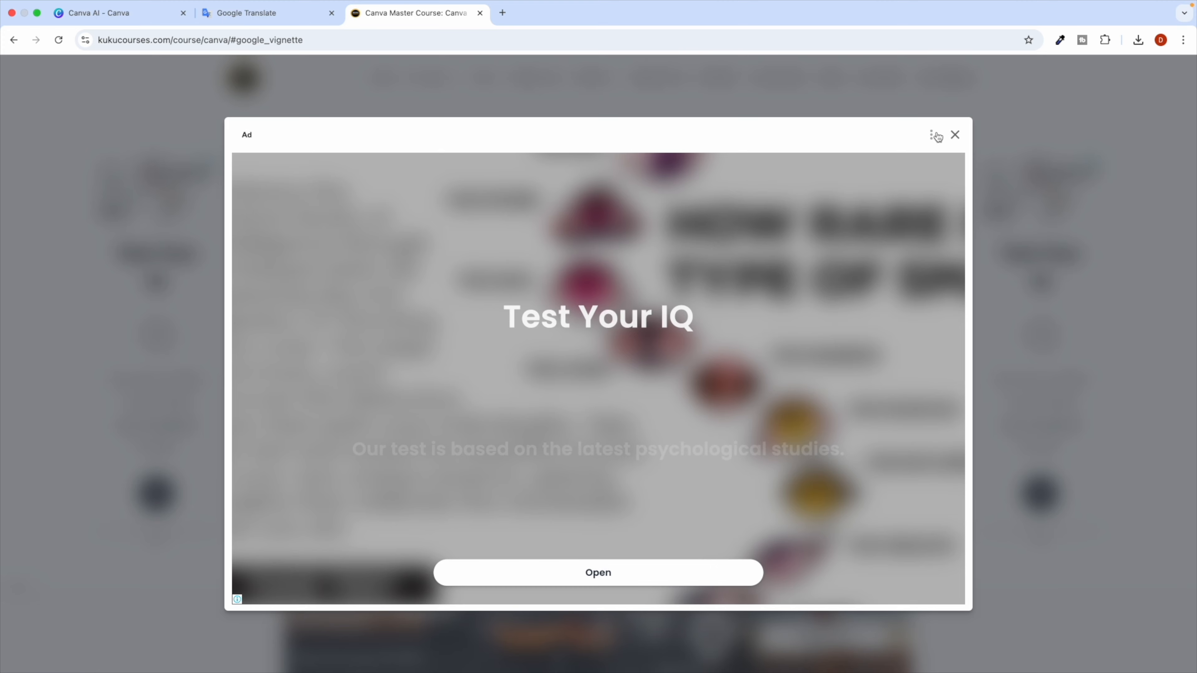
left_click(955, 135)
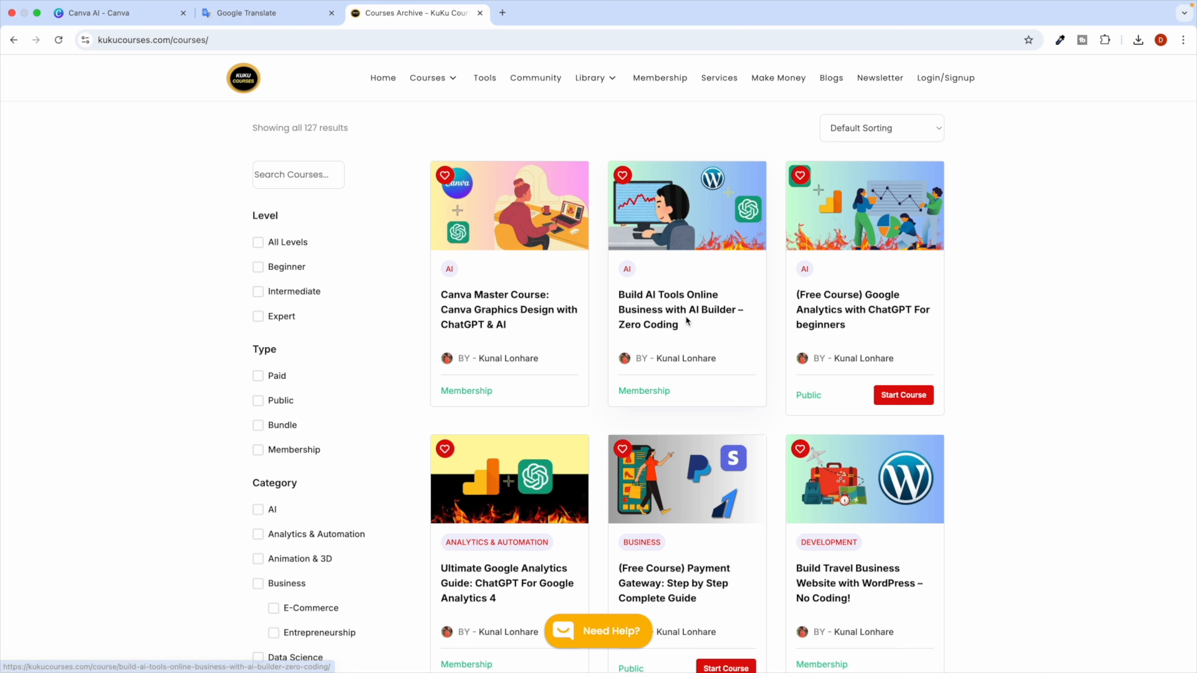
scroll(673, 412, "down", 5)
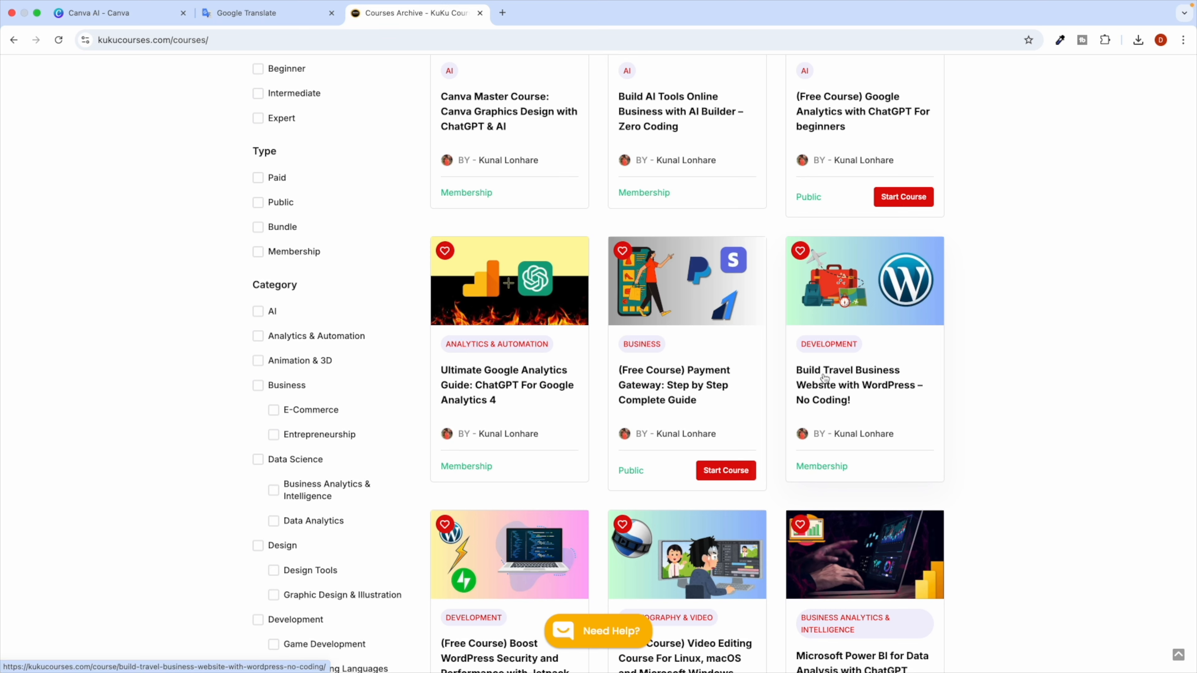
scroll(842, 400, "down", 6)
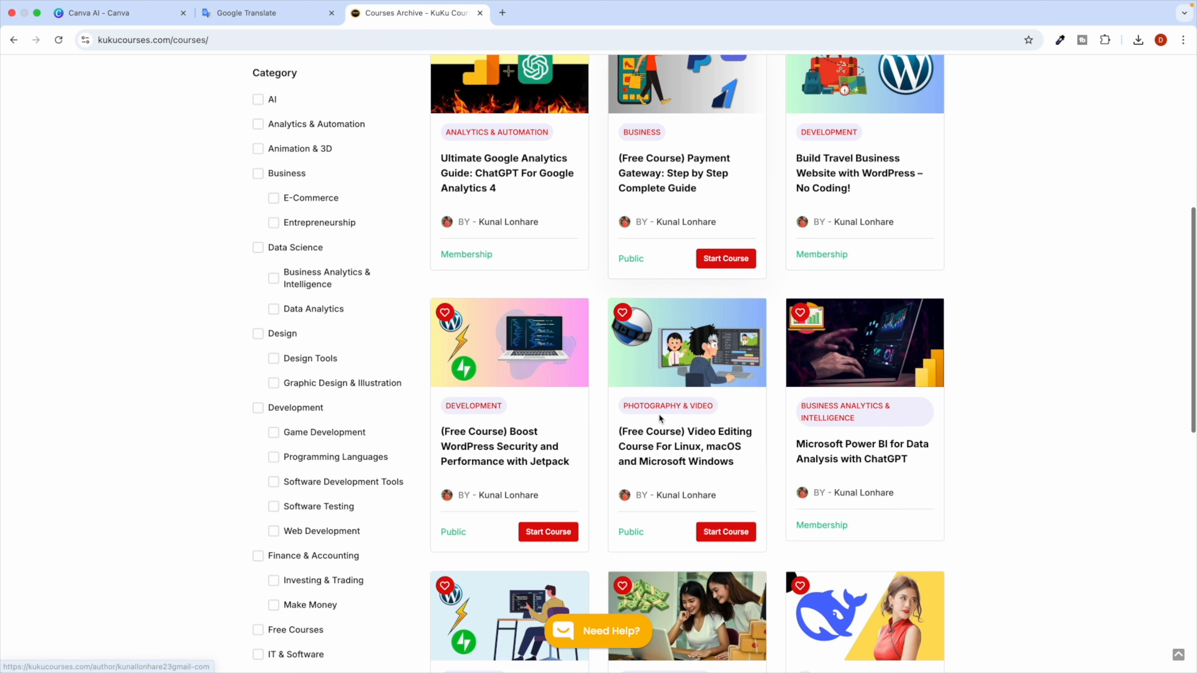
scroll(707, 378, "down", 2)
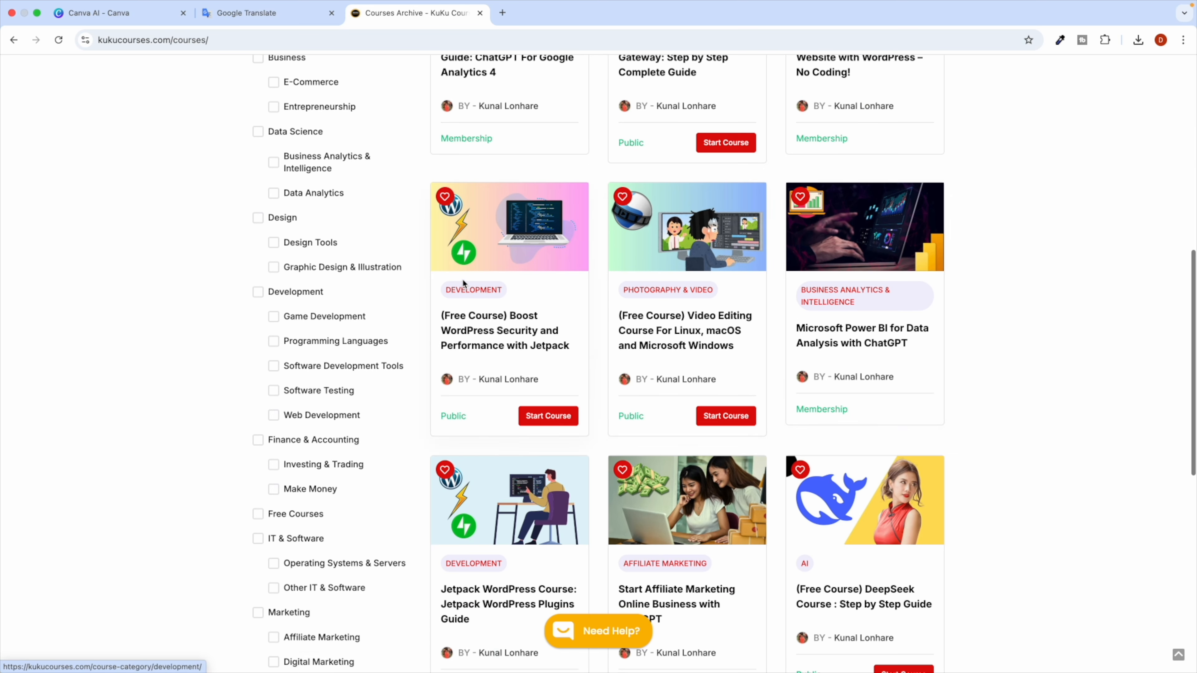
scroll(424, 264, "up", 7)
scroll(364, 383, "down", 12)
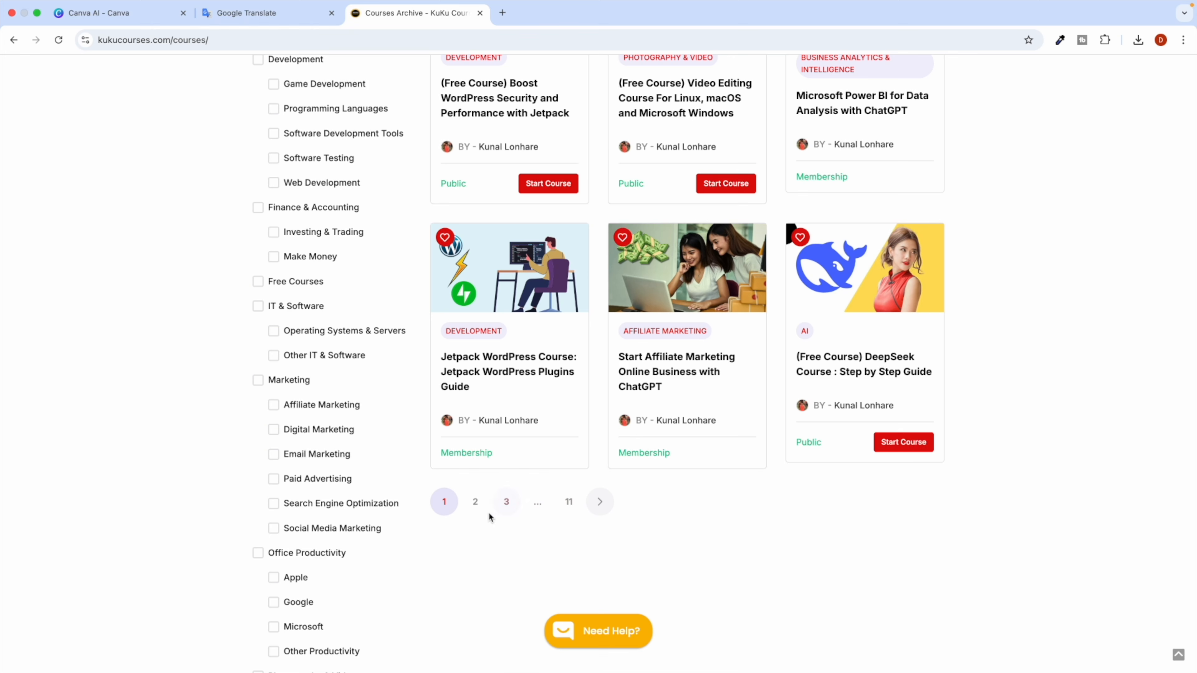
left_click(476, 503)
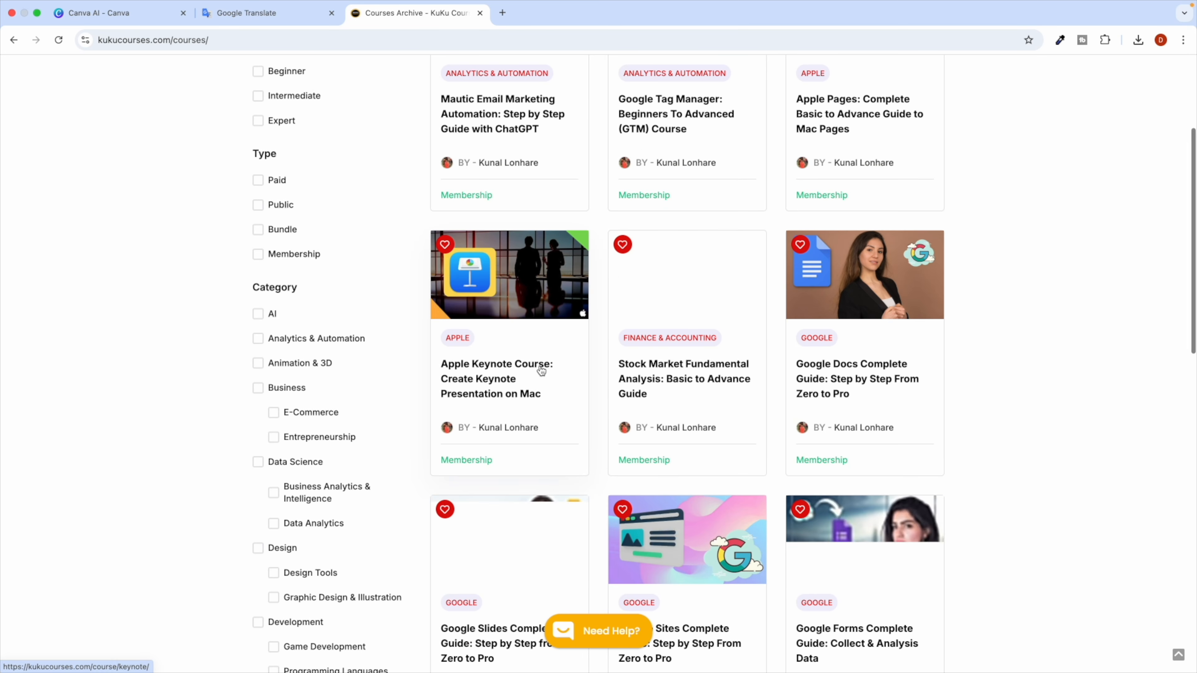
scroll(495, 375, "up", 4)
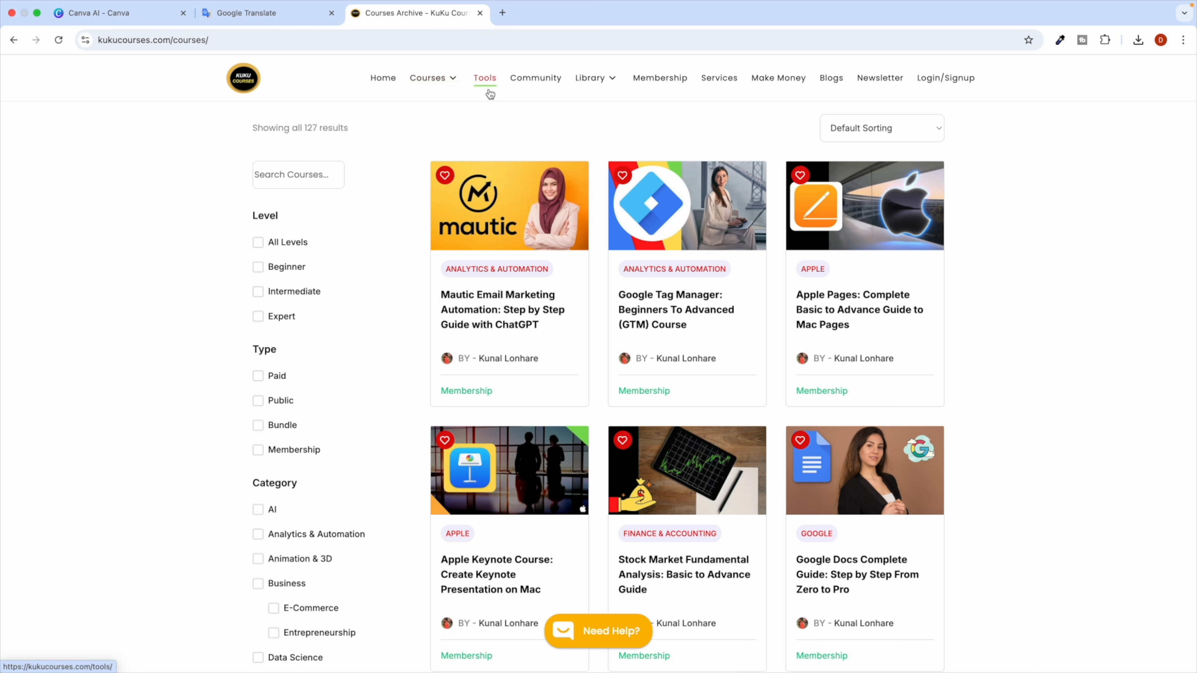
Filter to the 48 Public courses, browse them, then untick Public to restore all 127.
left_click(262, 405)
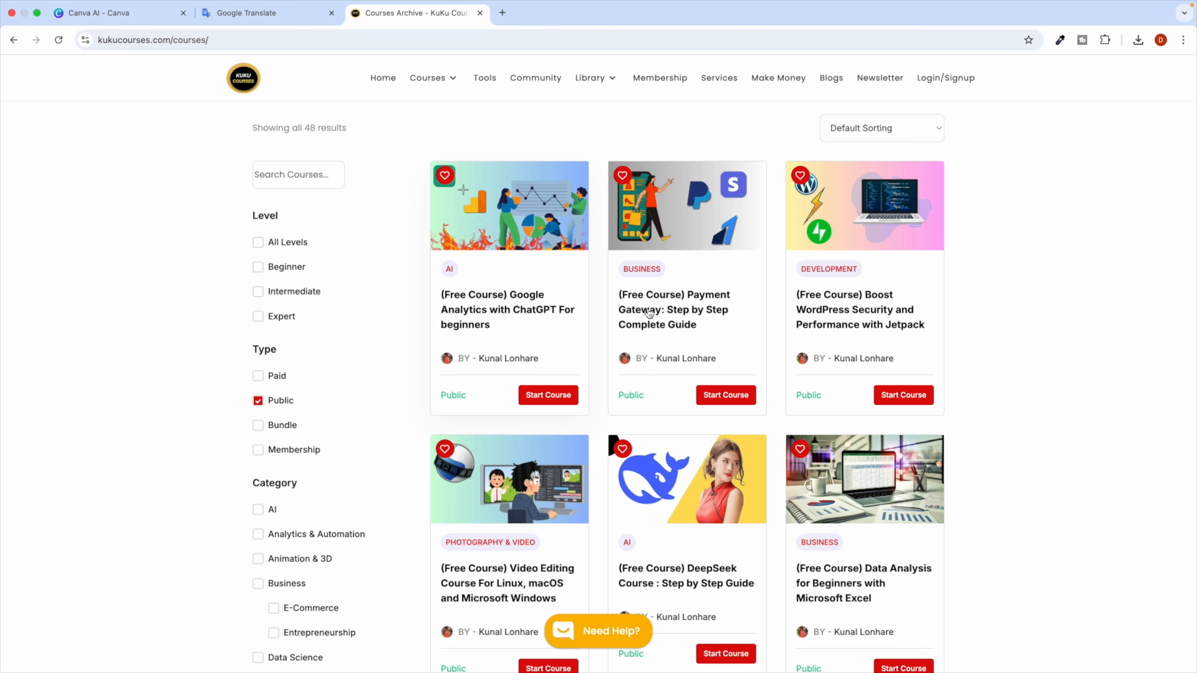
scroll(519, 334, "down", 5)
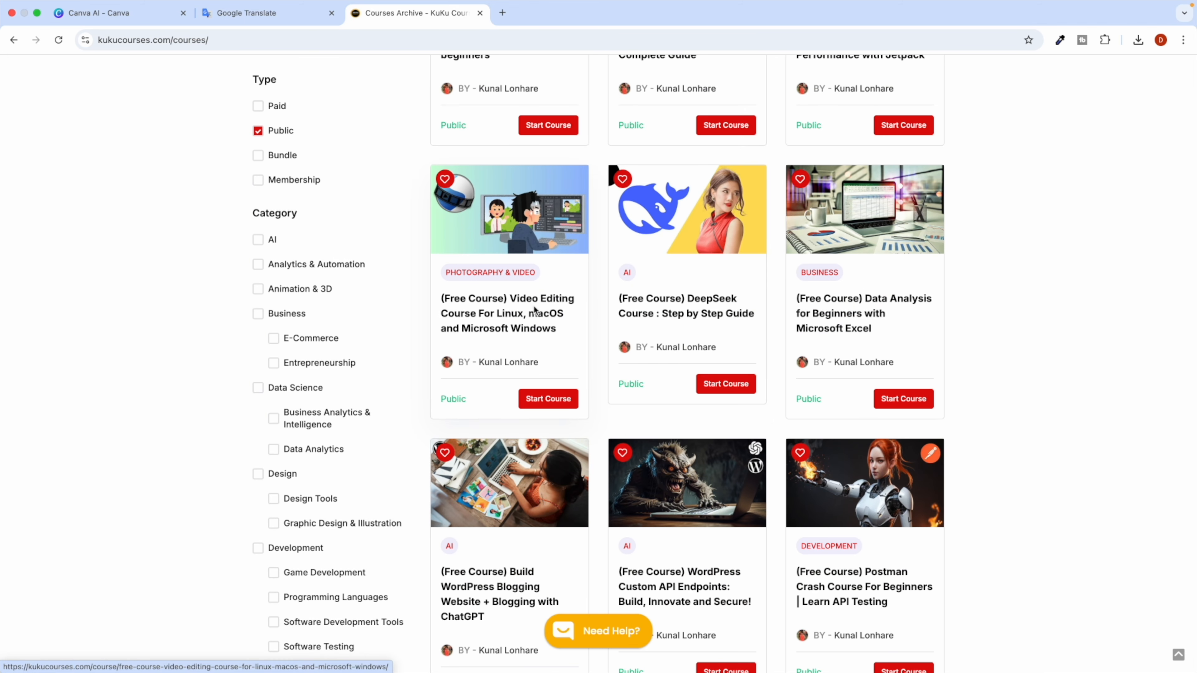
scroll(519, 334, "down", 4)
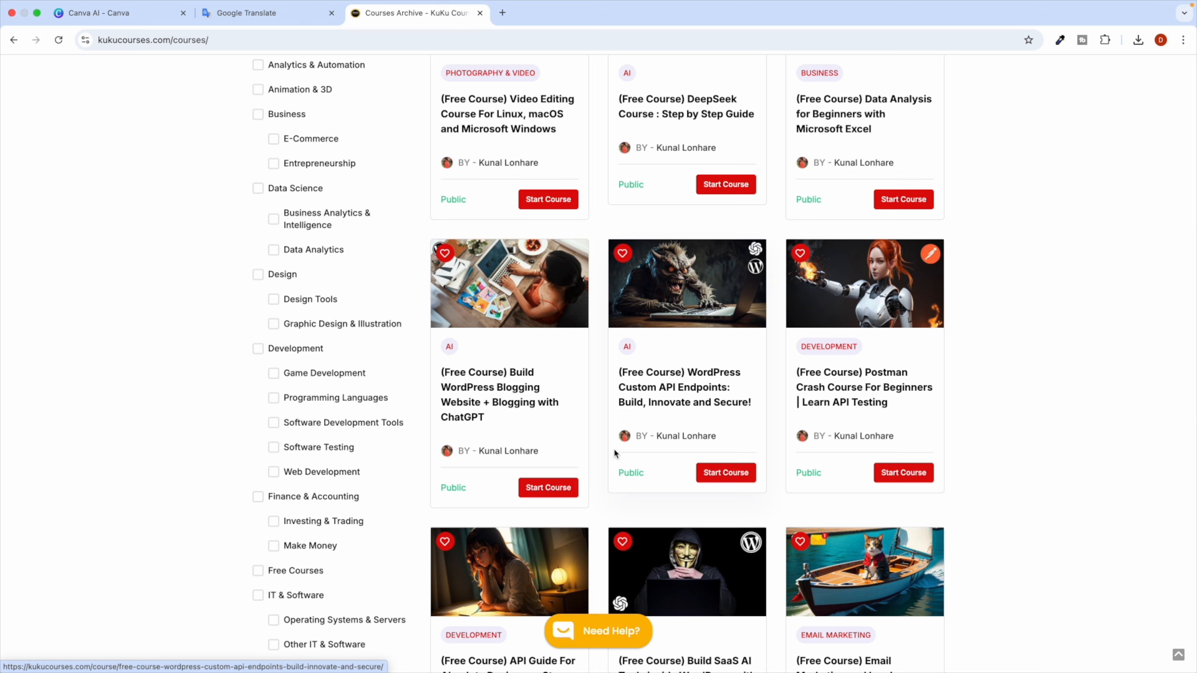
scroll(613, 449, "down", 3)
scroll(556, 367, "down", 2)
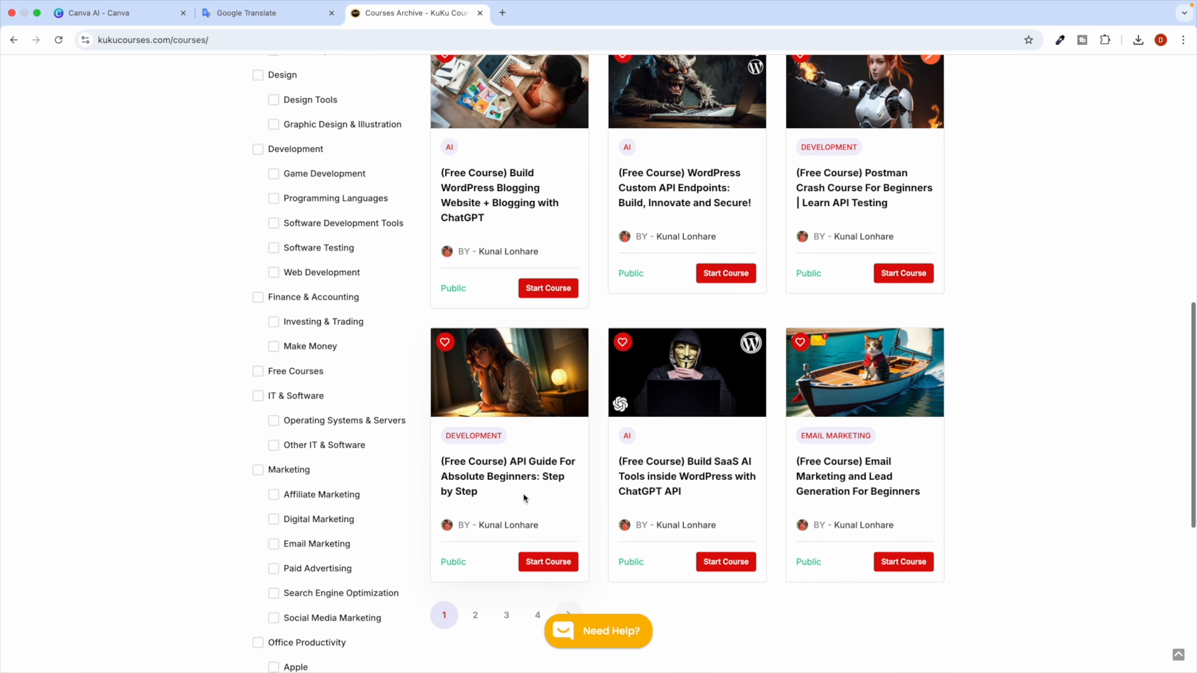
scroll(709, 427, "up", 15)
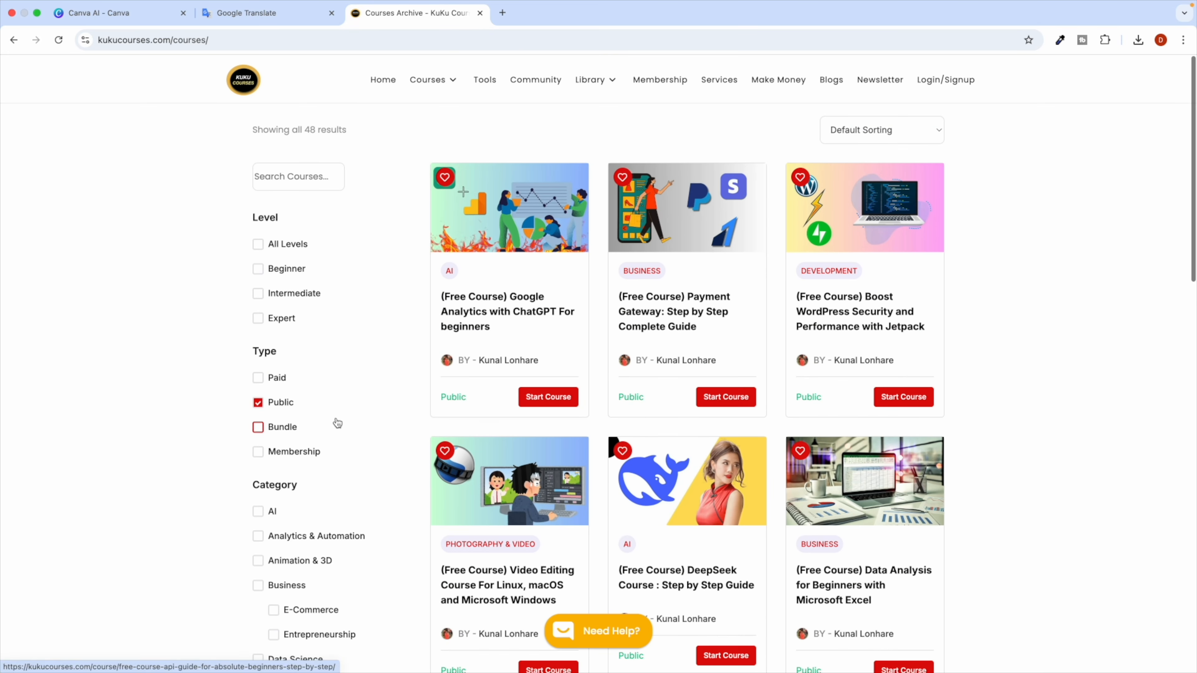
left_click(257, 405)
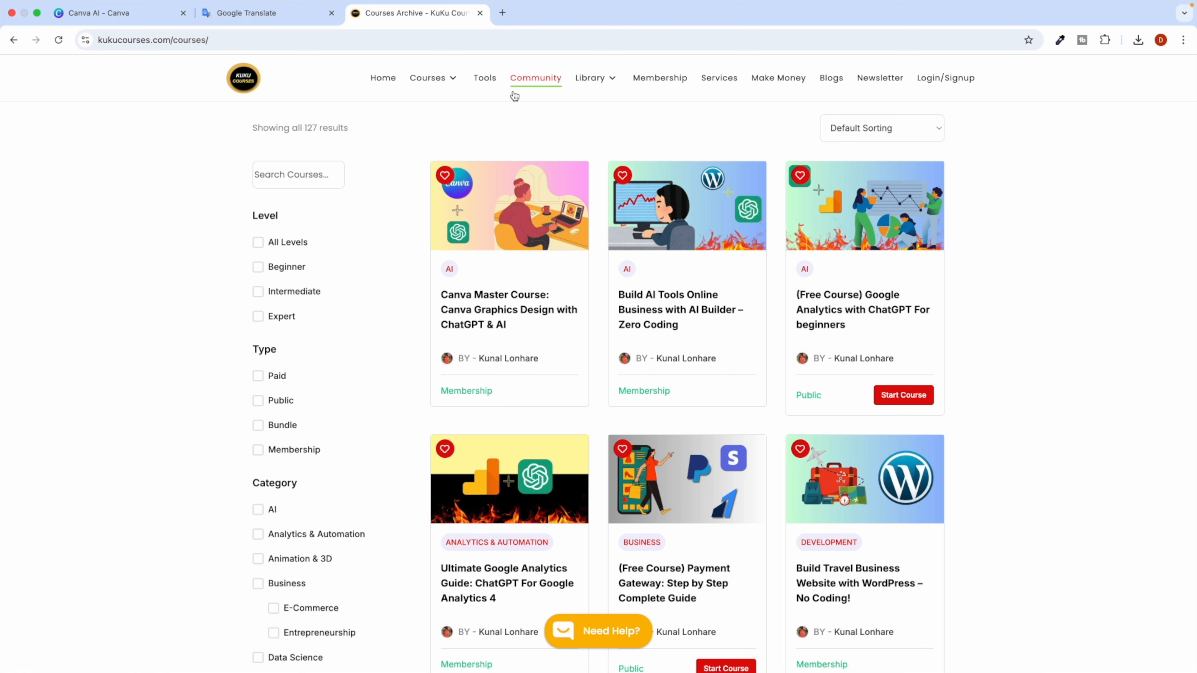
Open the site's AI tools page and go to the Canva AI Tool Generator.
left_click(487, 85)
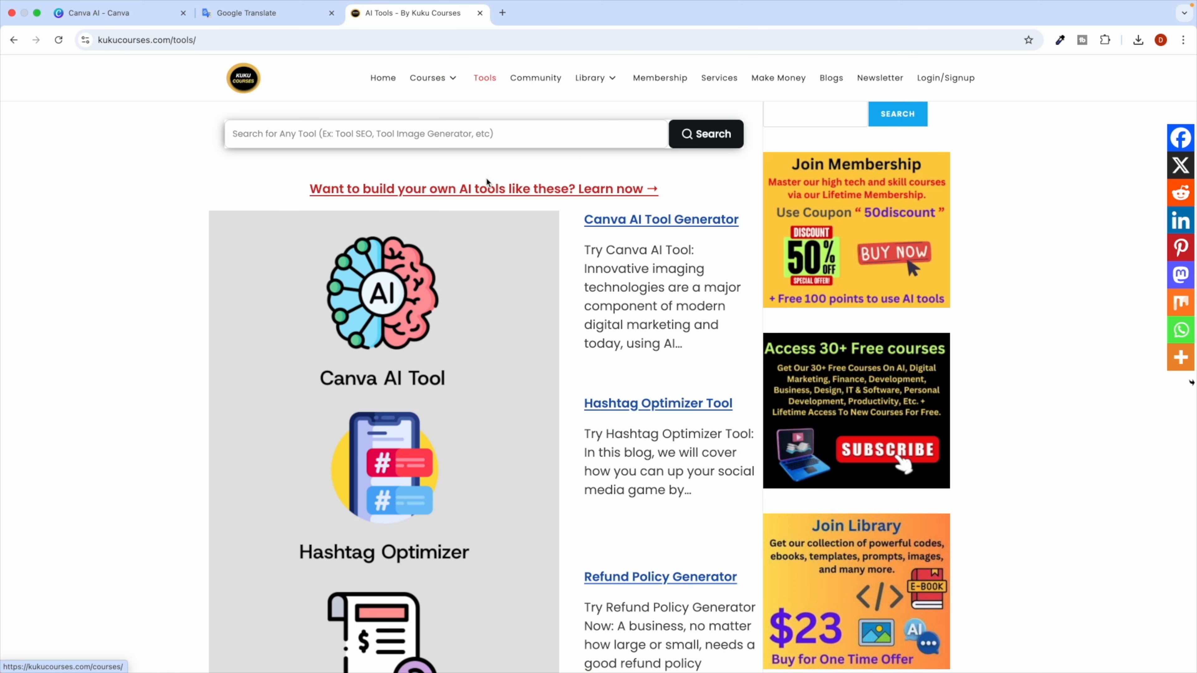
scroll(406, 309, "down", 3)
scroll(406, 309, "down", 5)
scroll(502, 350, "up", 8)
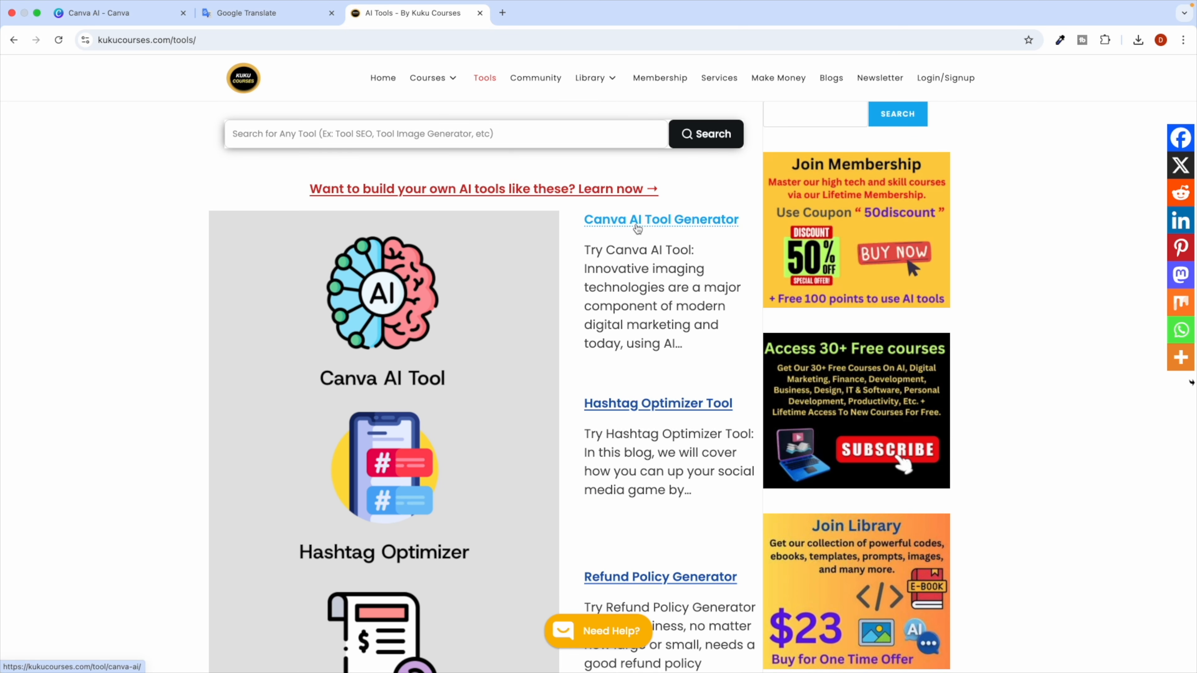
left_click(608, 224)
scroll(432, 401, "down", 3)
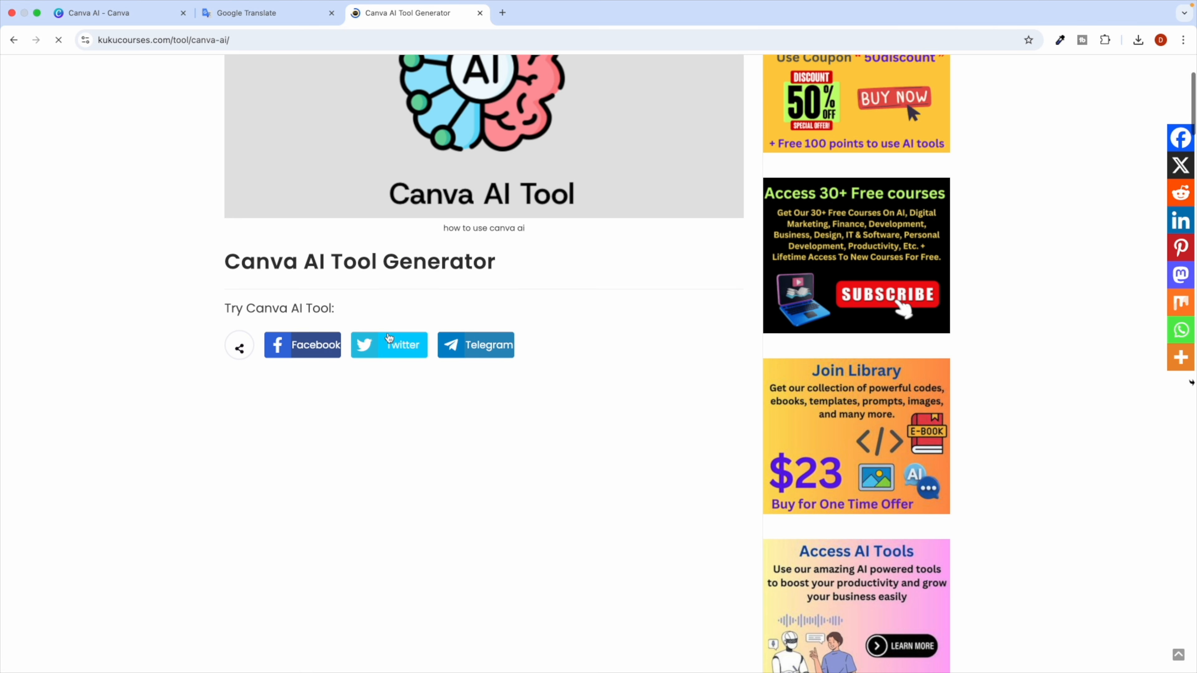
Read the Canva AI Tool heading and description, then reach the empty form and Generate button.
double_click(350, 263)
triple_click(350, 264)
left_click(363, 388)
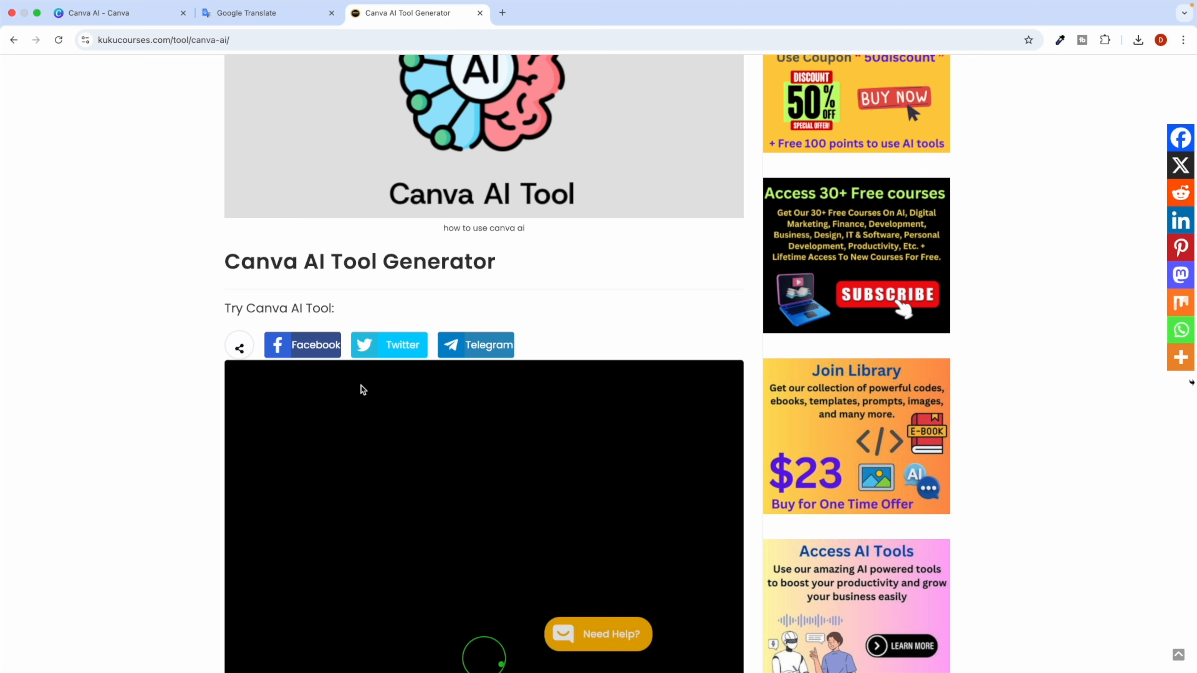
scroll(365, 401, "down", 4)
scroll(369, 424, "down", 2)
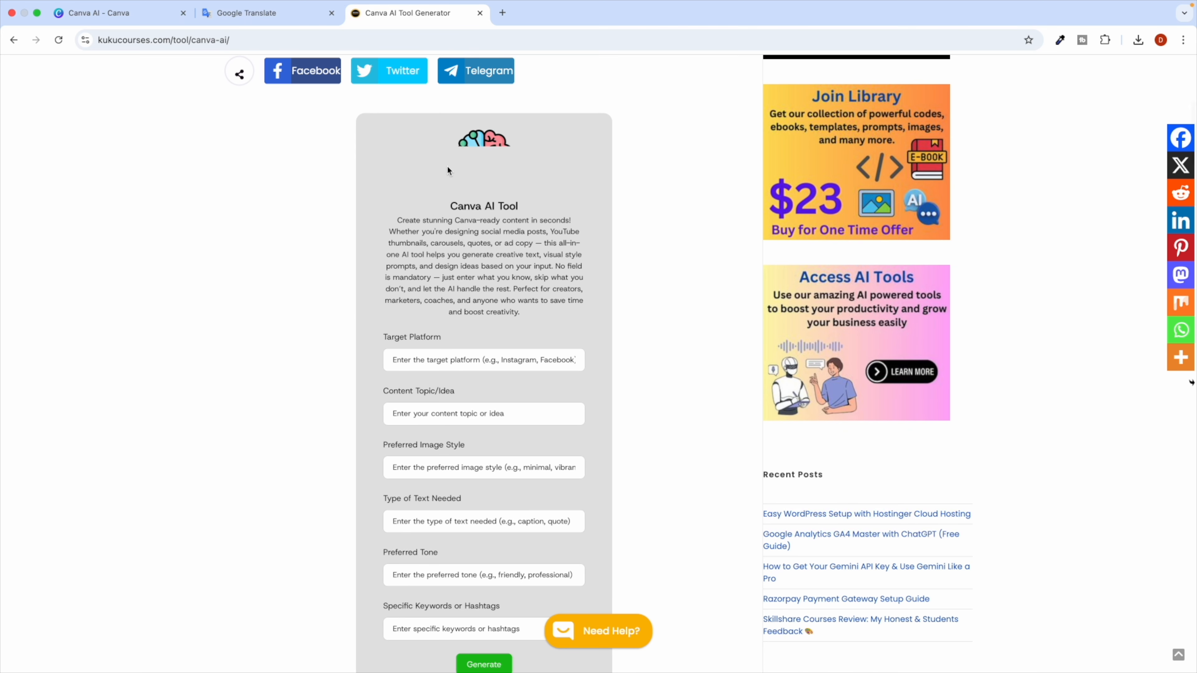
left_click_drag(421, 218, 539, 310)
scroll(525, 289, "up", 5)
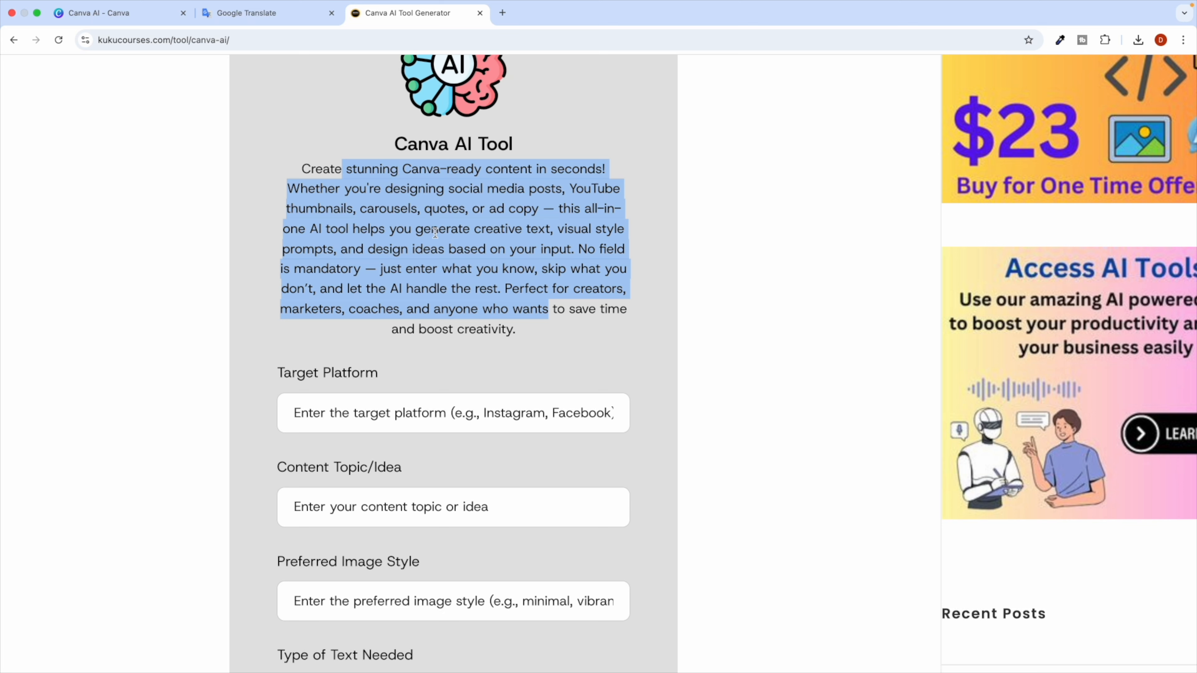
double_click(527, 234)
double_click(585, 231)
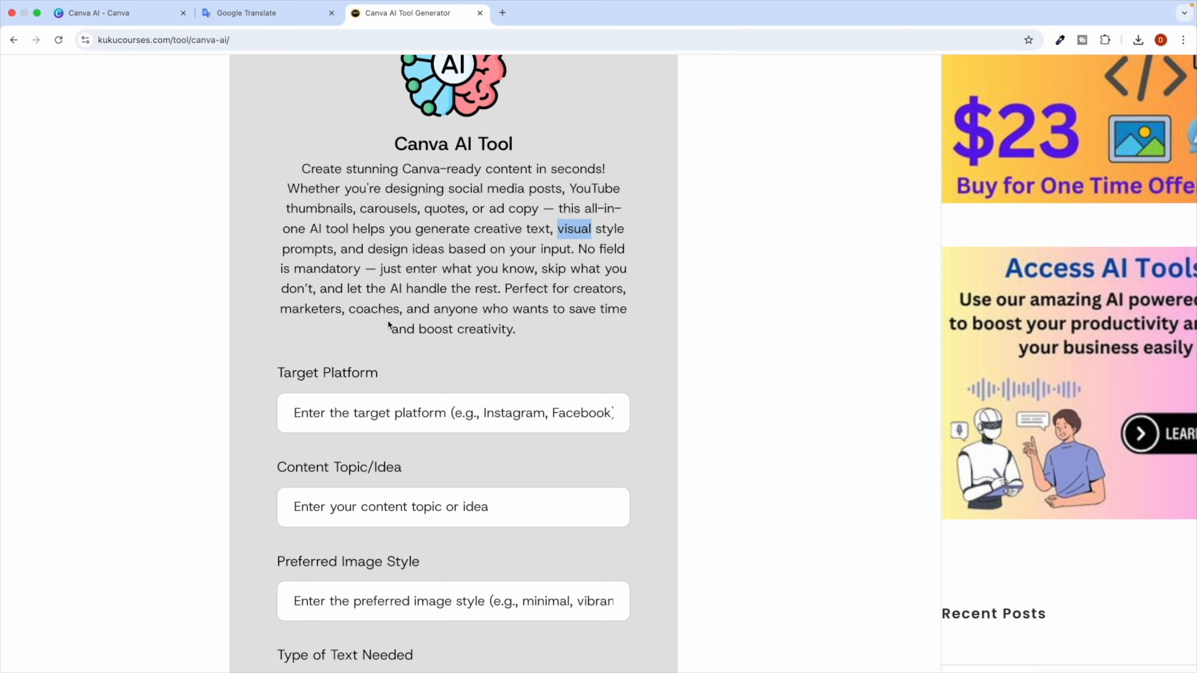
scroll(387, 325, "down", 2)
scroll(449, 422, "down", 2)
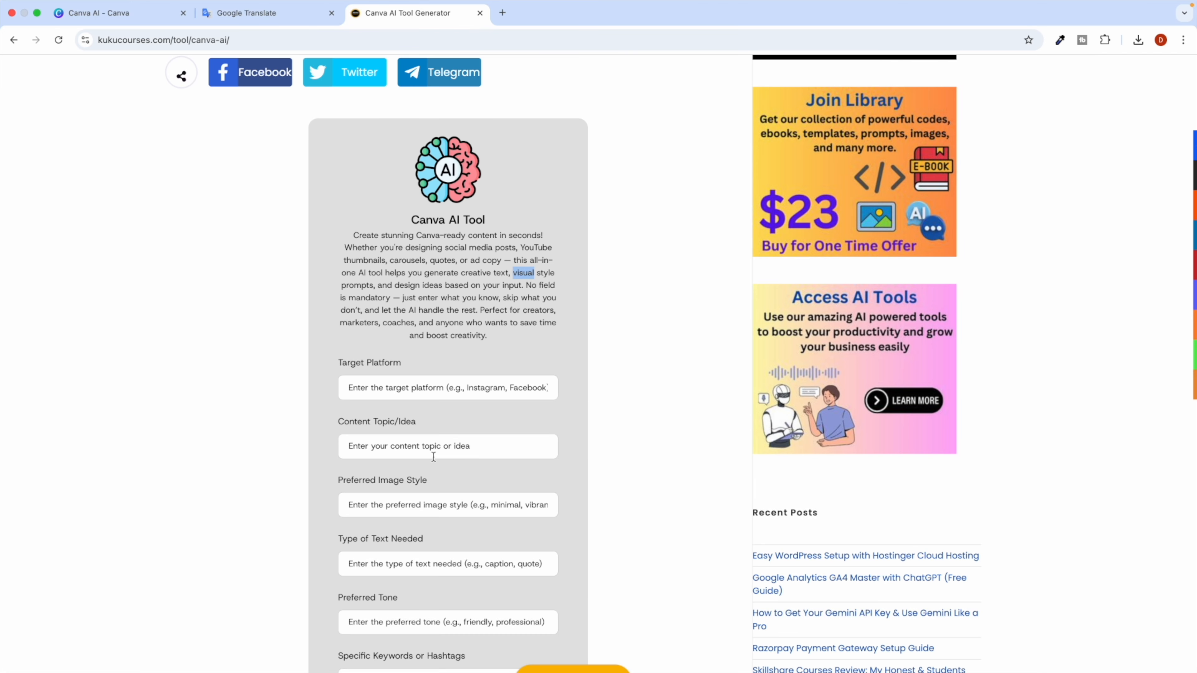
scroll(422, 448, "down", 3)
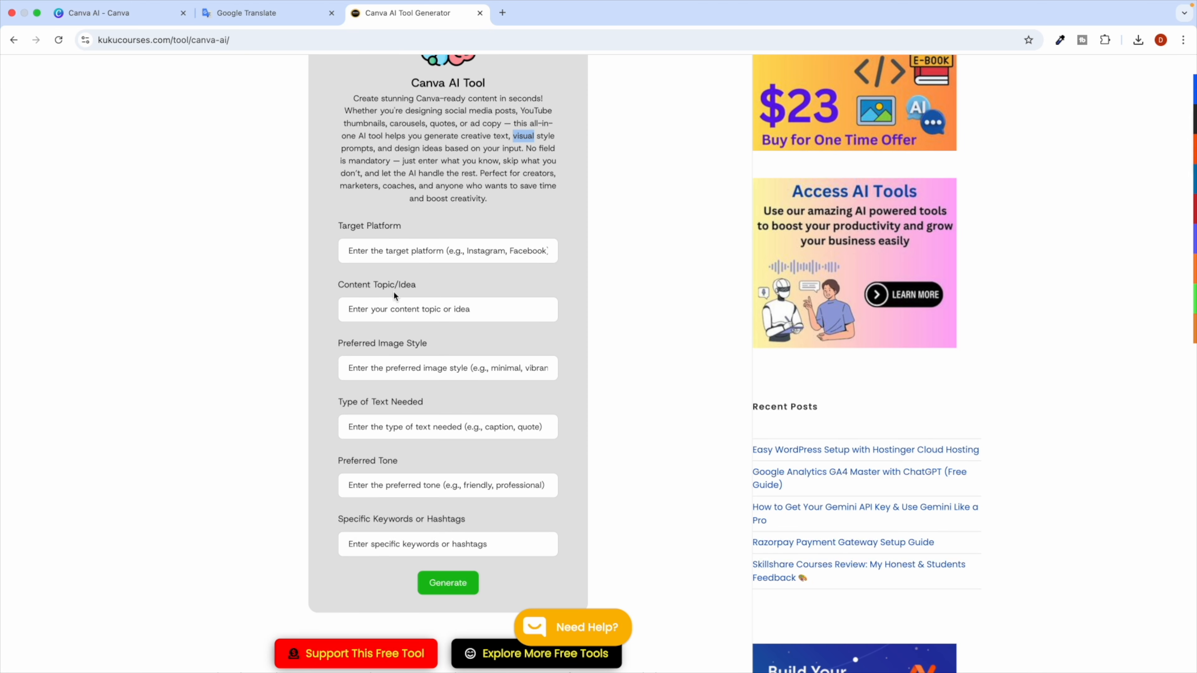
Enter instagram as the platform and 'ChatGPT for Canva' as the content topic.
left_click(375, 256)
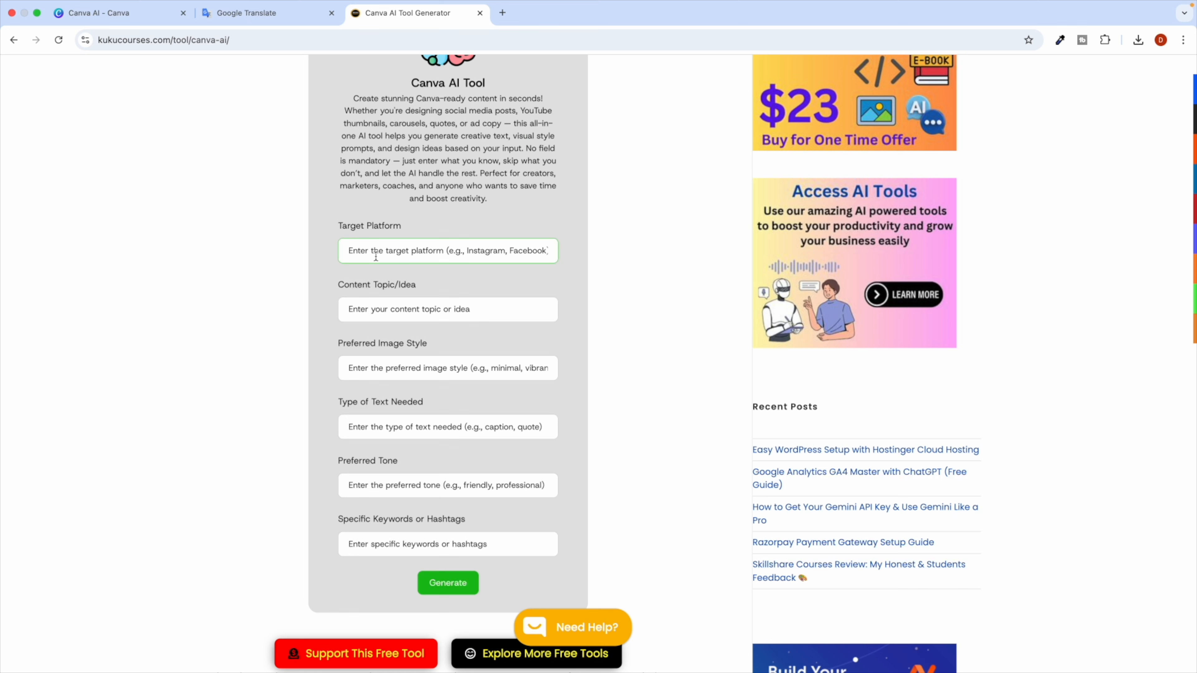
type("I")
key("BackSpace")
type("I")
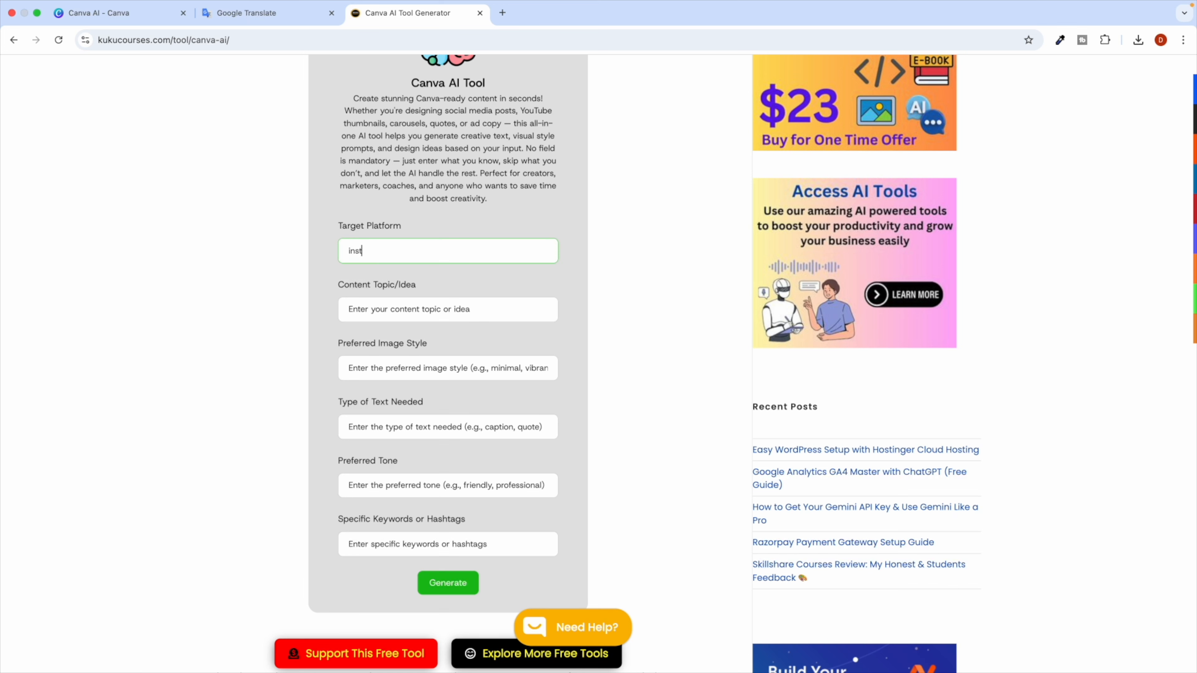
left_click(374, 314)
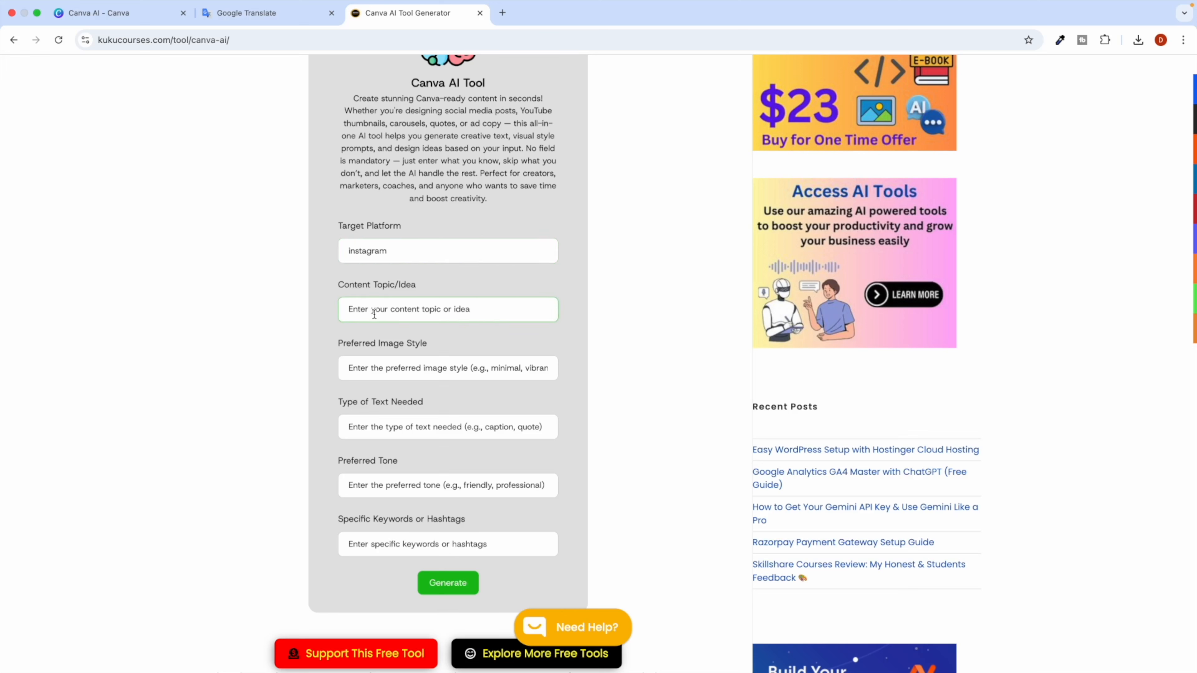
type("ChatGPT for Canva")
Leave the image style blank and enter caption as the content type.
left_click(406, 373)
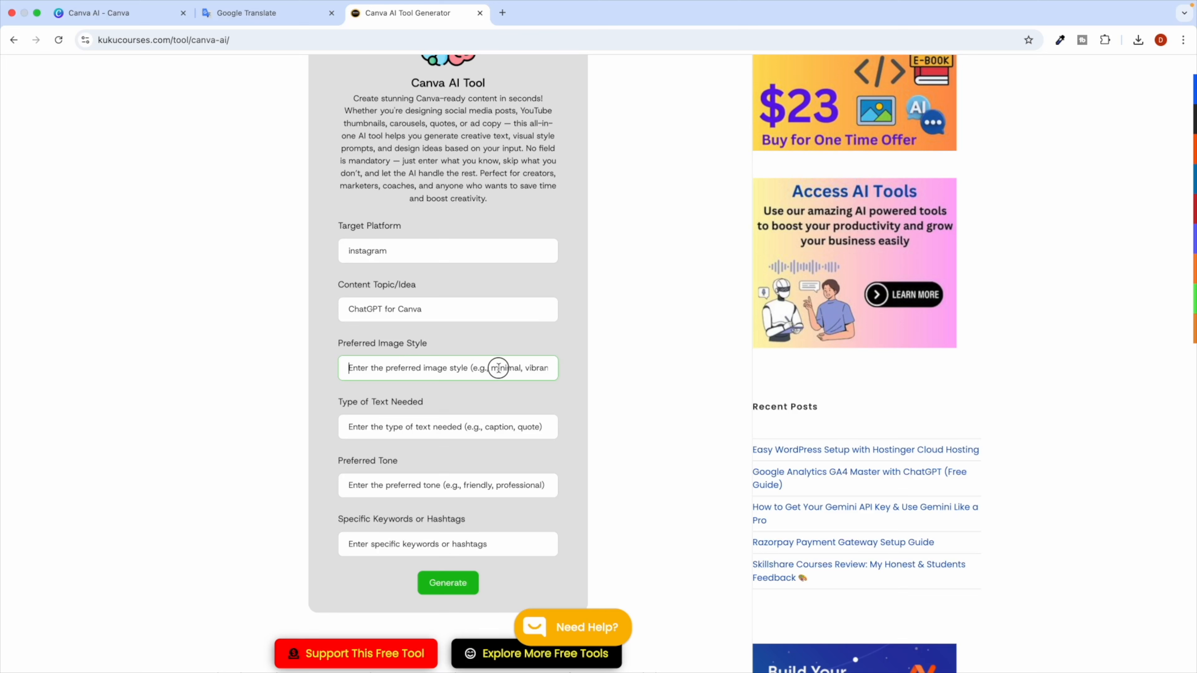
type("mi")
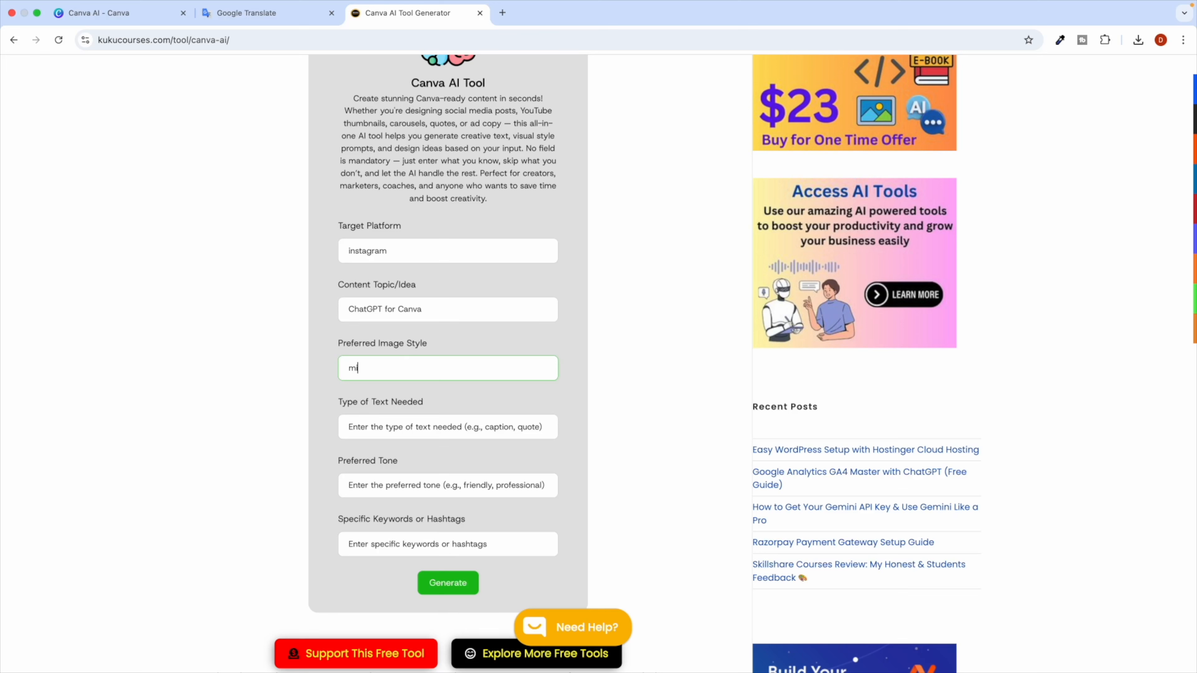
key("BackSpace")
key("BackSpace")
key("BackSpace")
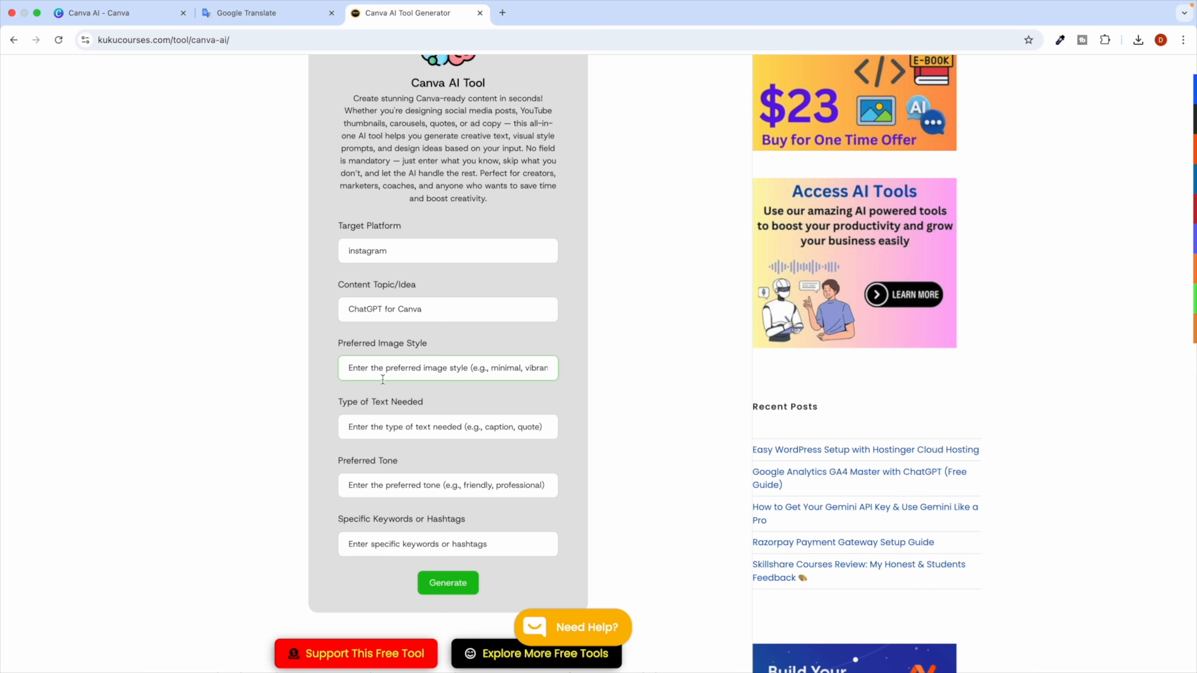
scroll(426, 417, "down", 2)
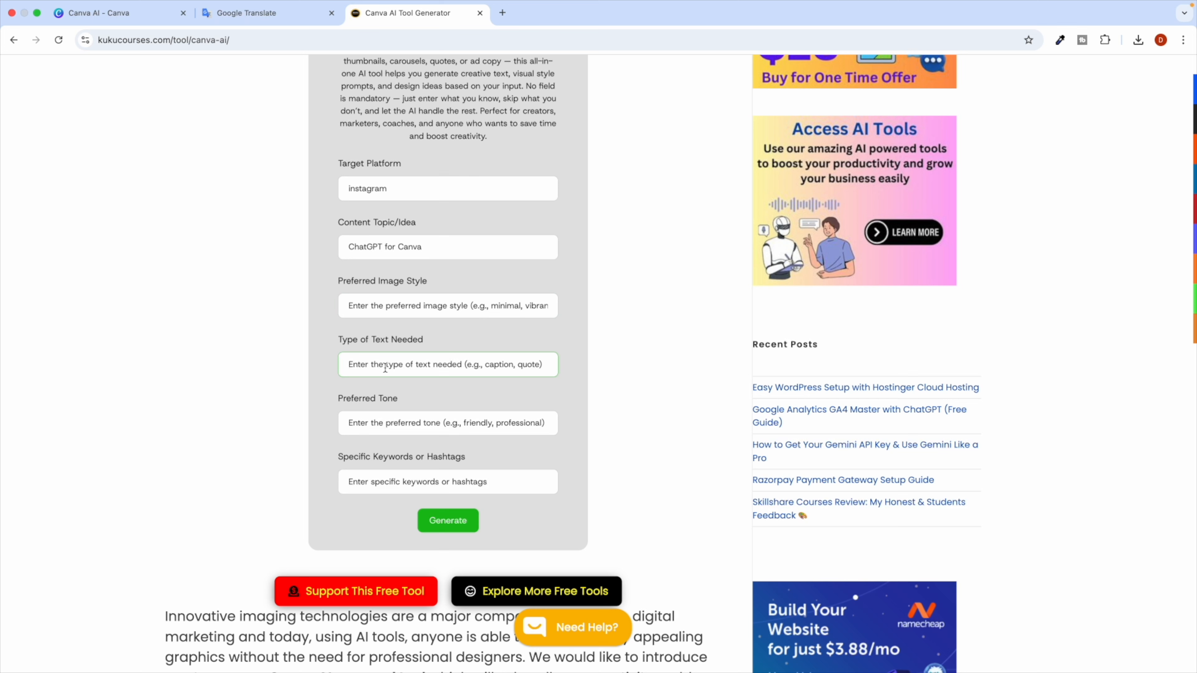
type("caption")
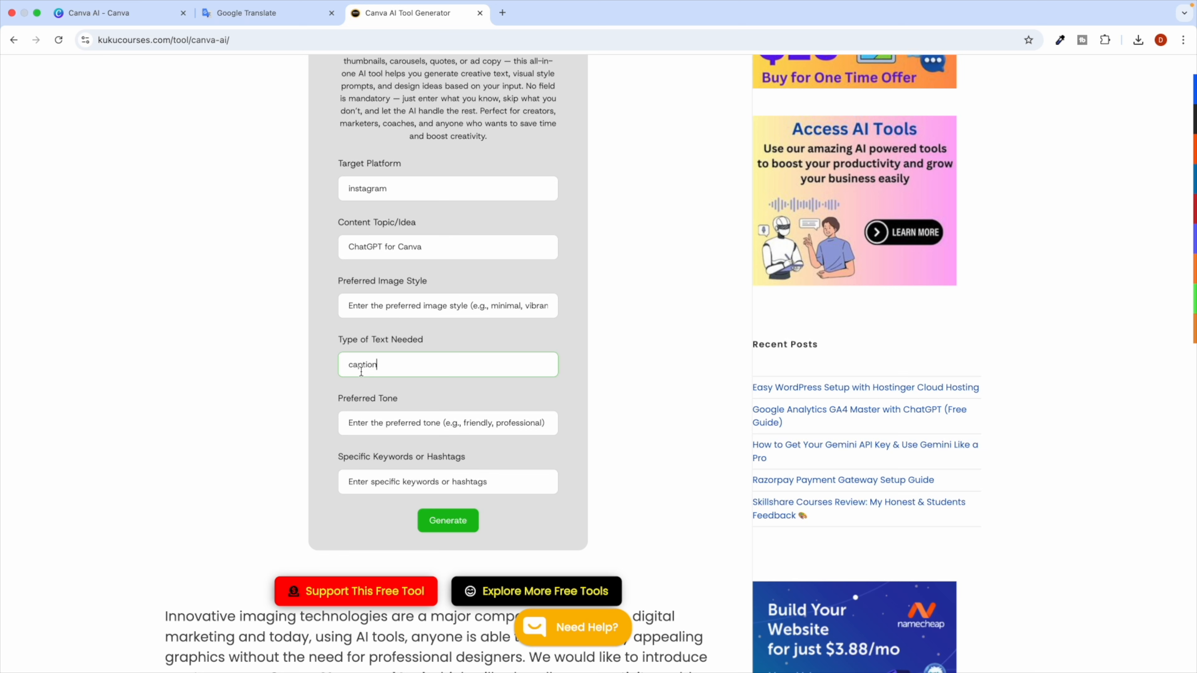
scroll(394, 414, "down", 3)
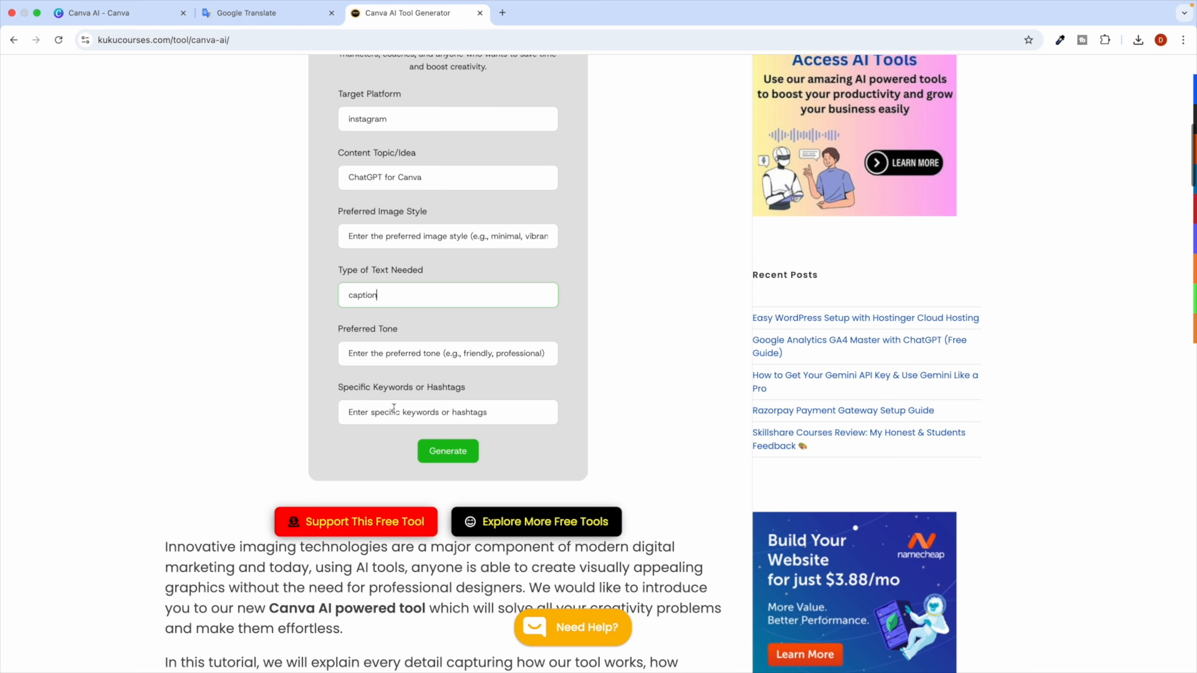
Set the tone to professional and clear the #canva keyword, leaving hashtags empty.
left_click(370, 357)
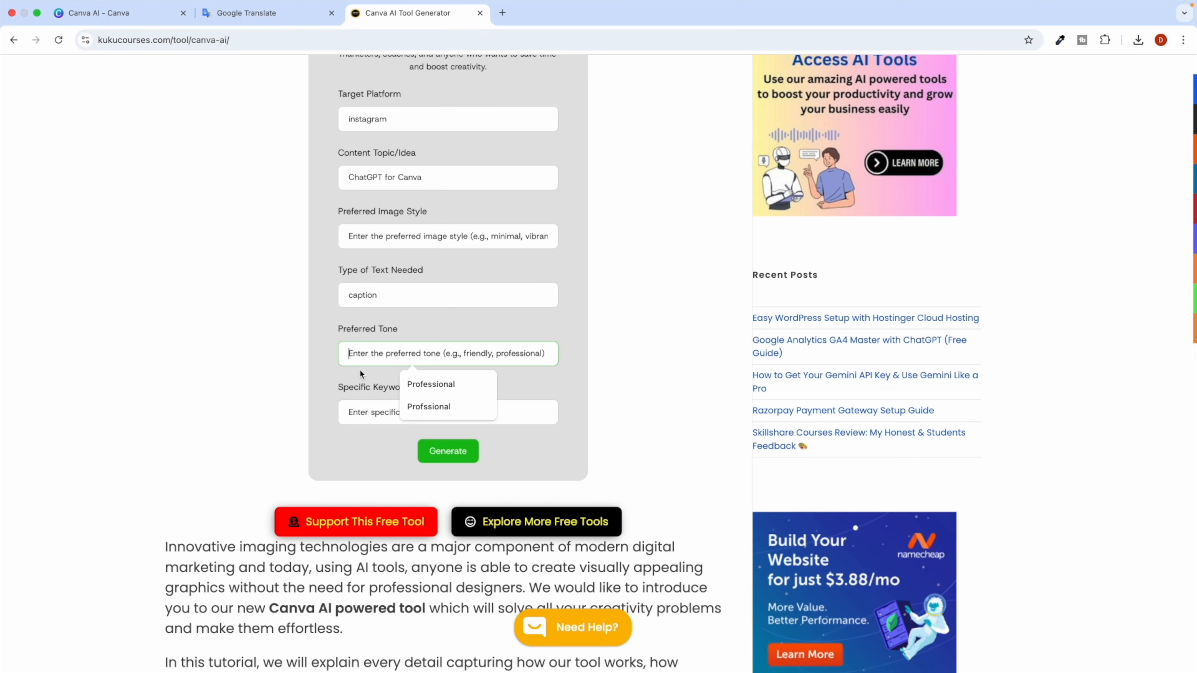
left_click(387, 370)
left_click(387, 359)
type("professional")
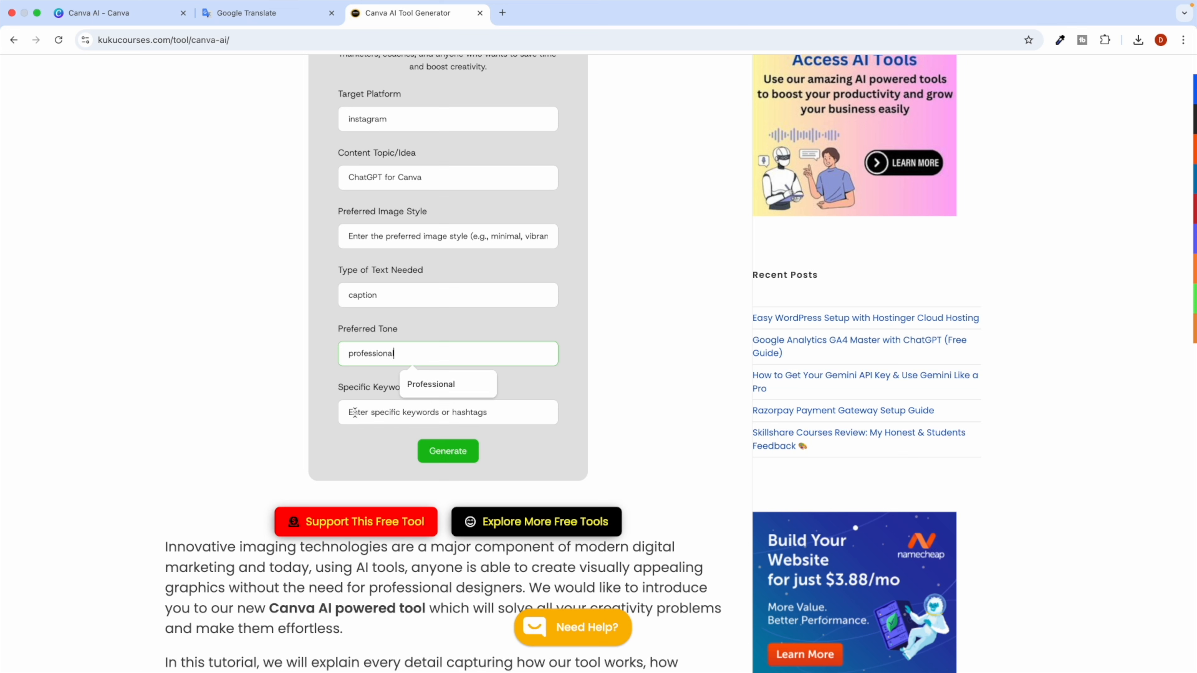
left_click(355, 412)
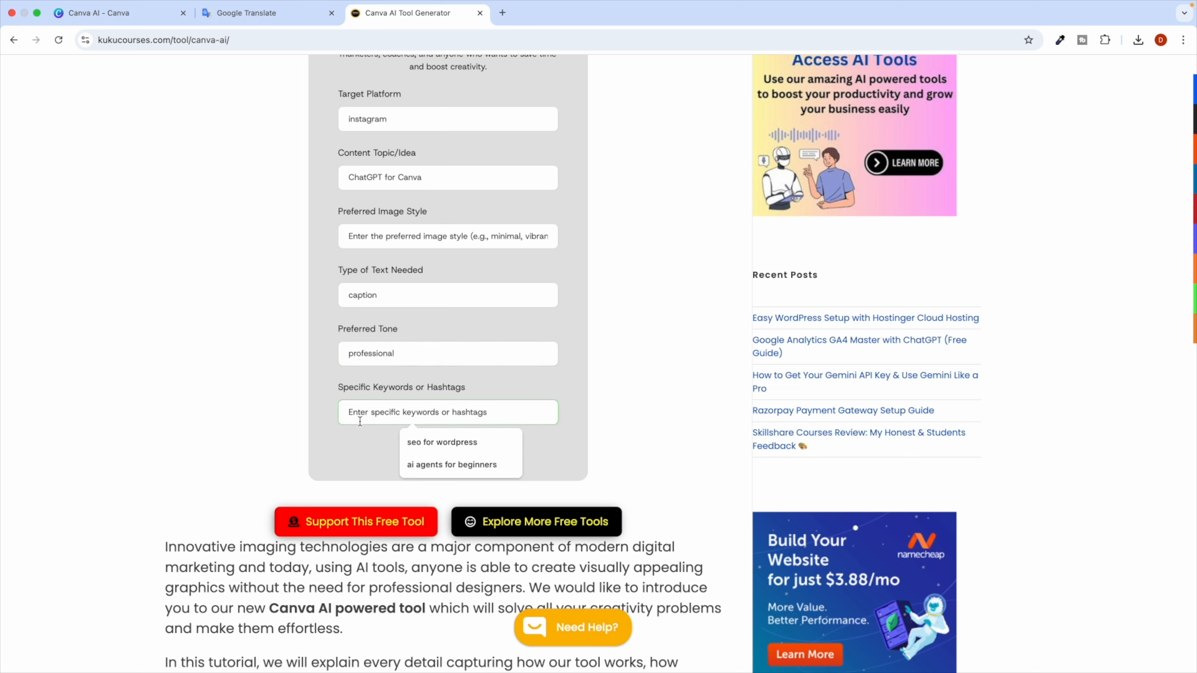
type("#canva")
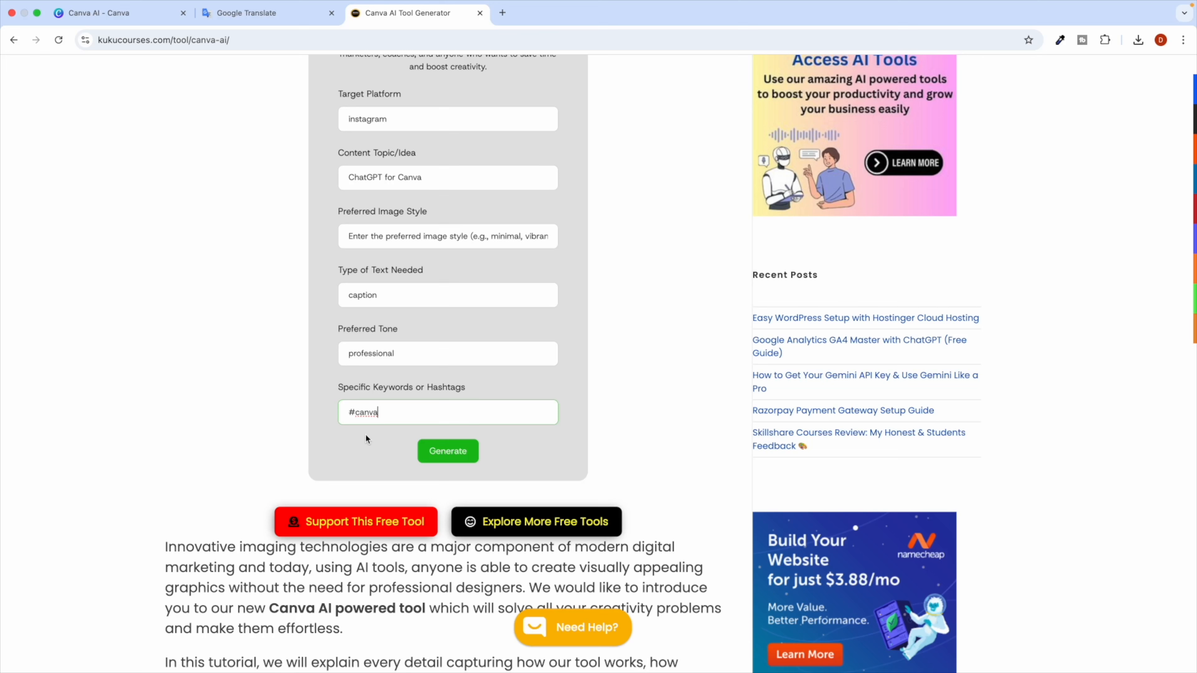
triple_click(376, 415)
key("BackSpace")
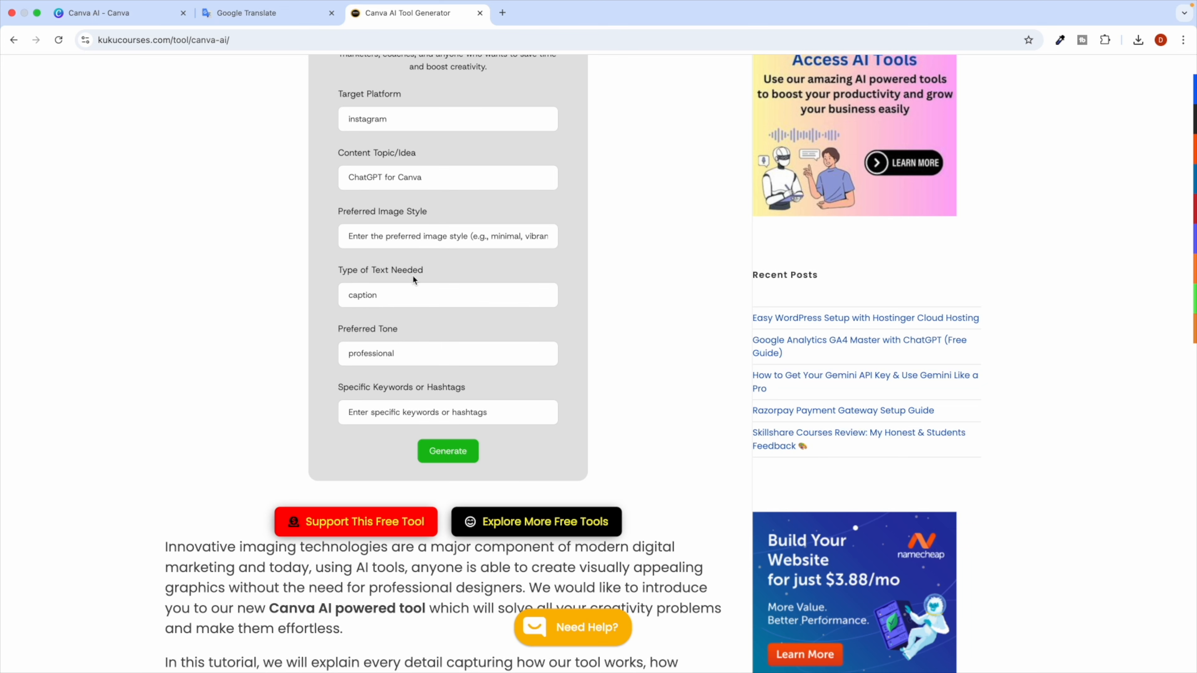
scroll(361, 460, "down", 5)
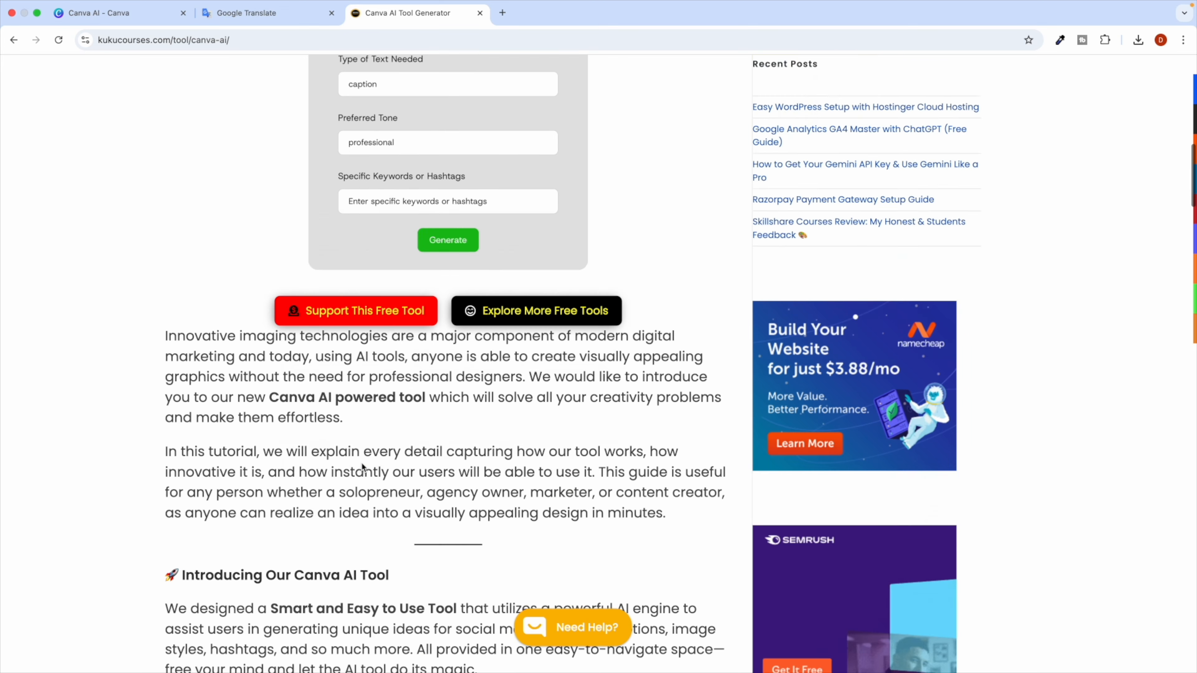
scroll(362, 465, "down", 20)
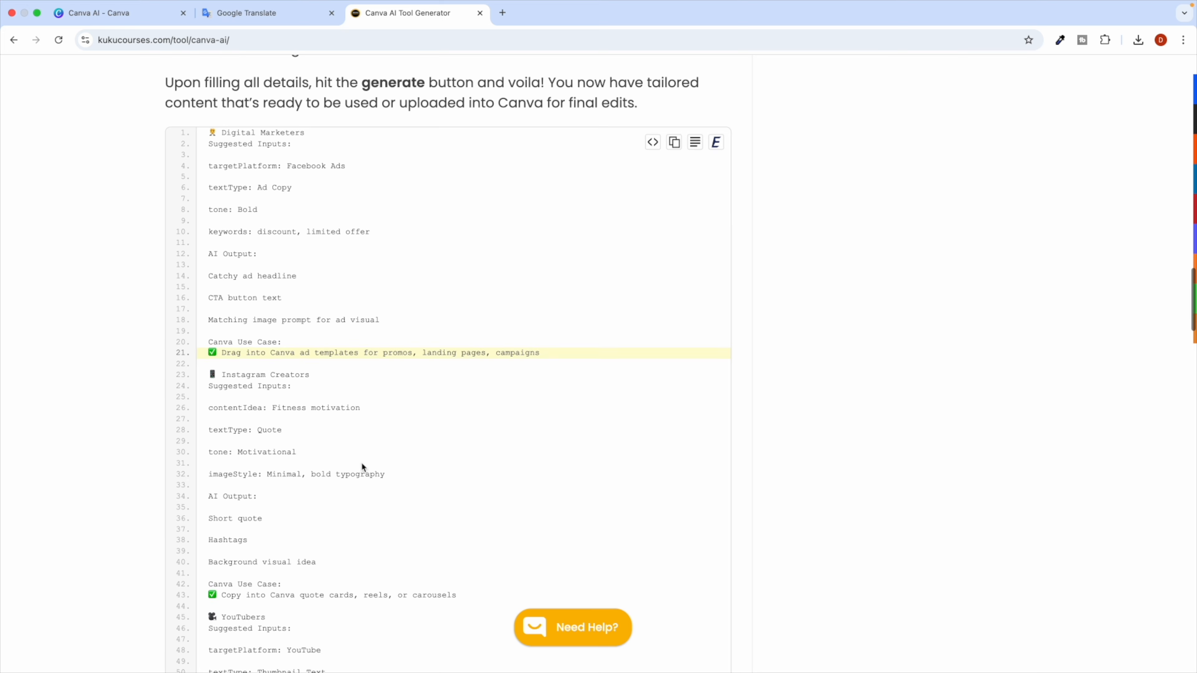
scroll(361, 462, "down", 1)
left_click_drag(220, 104, 339, 138)
left_click(251, 126)
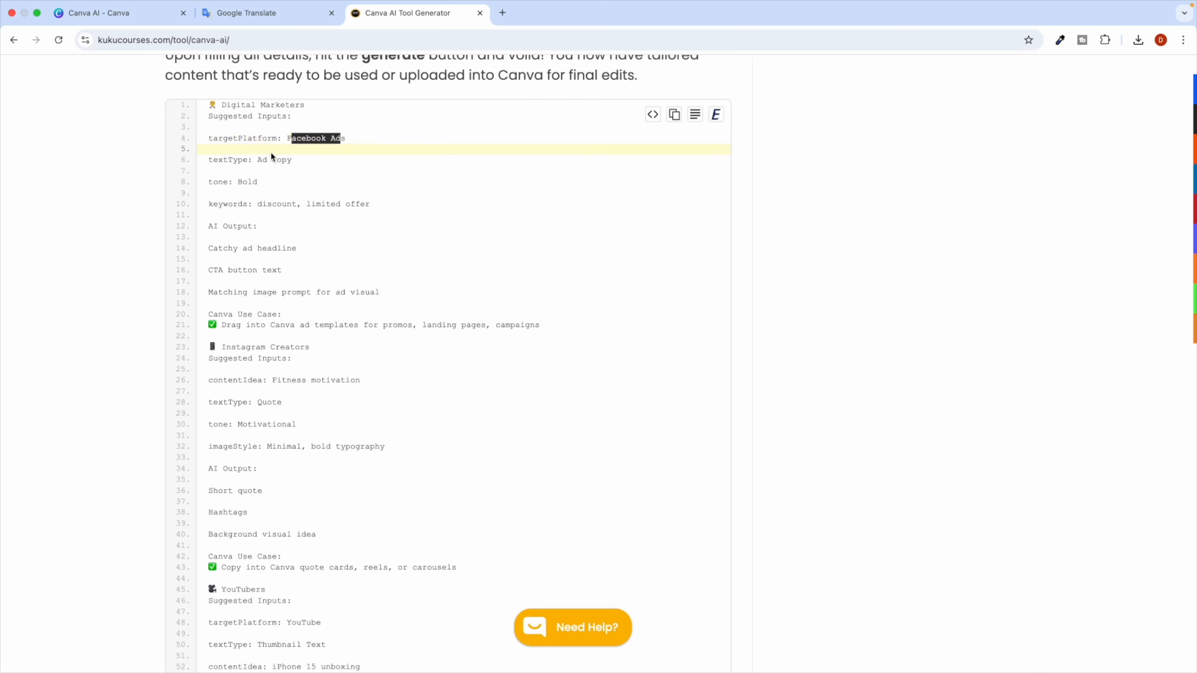
left_click_drag(243, 159, 201, 160)
left_click_drag(292, 161, 238, 160)
double_click(247, 182)
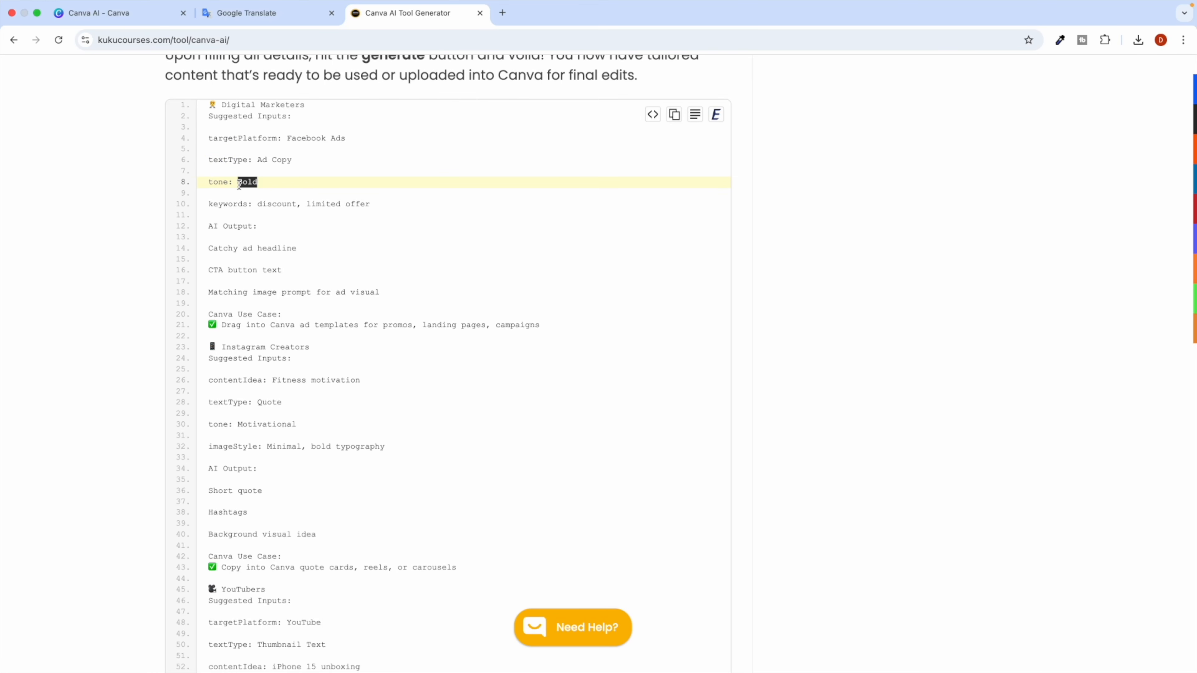
scroll(244, 186, "up", 20)
scroll(243, 186, "up", 10)
scroll(381, 437, "down", 4)
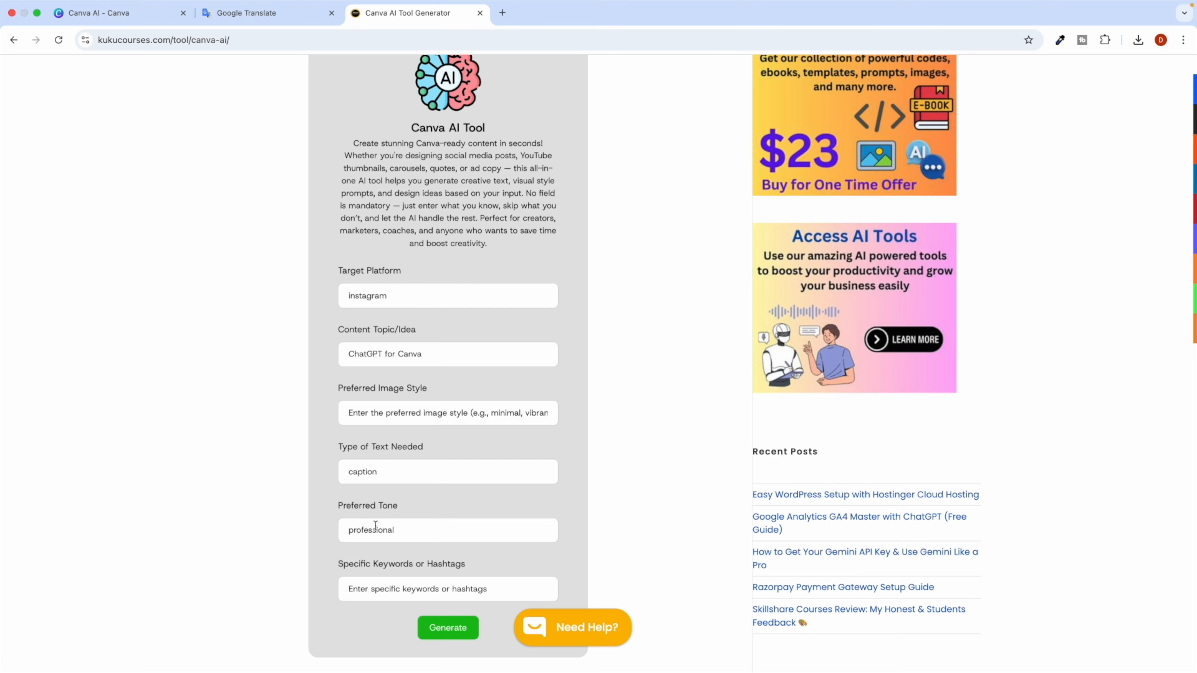
scroll(376, 528, "down", 20)
scroll(376, 531, "down", 12)
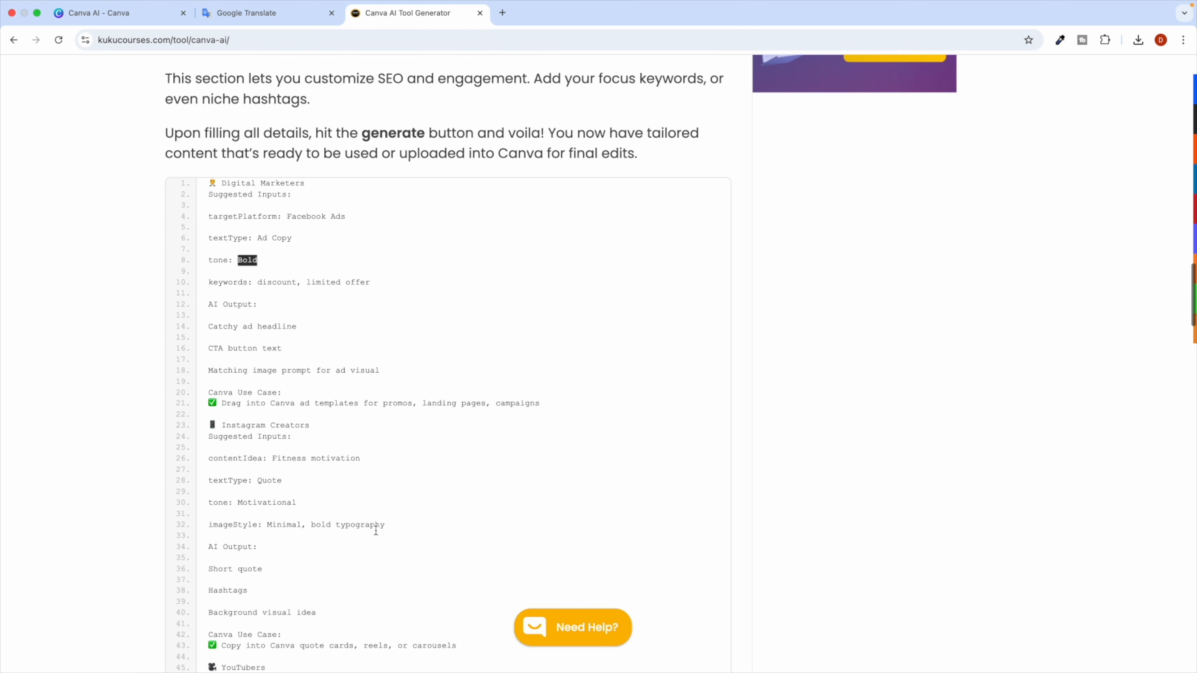
left_click_drag(257, 160, 356, 161)
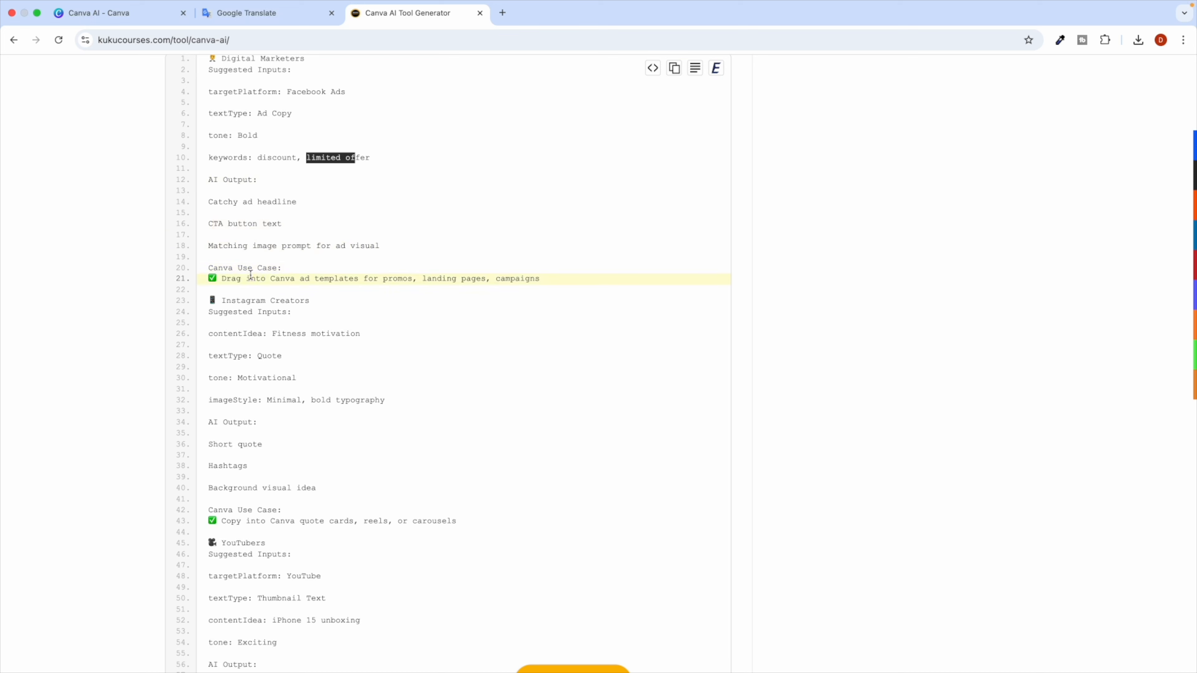
mouse_move(226, 296)
left_mouse_down()
mouse_move(312, 297)
mouse_move(208, 298)
left_mouse_up()
scroll(262, 466, "down", 2)
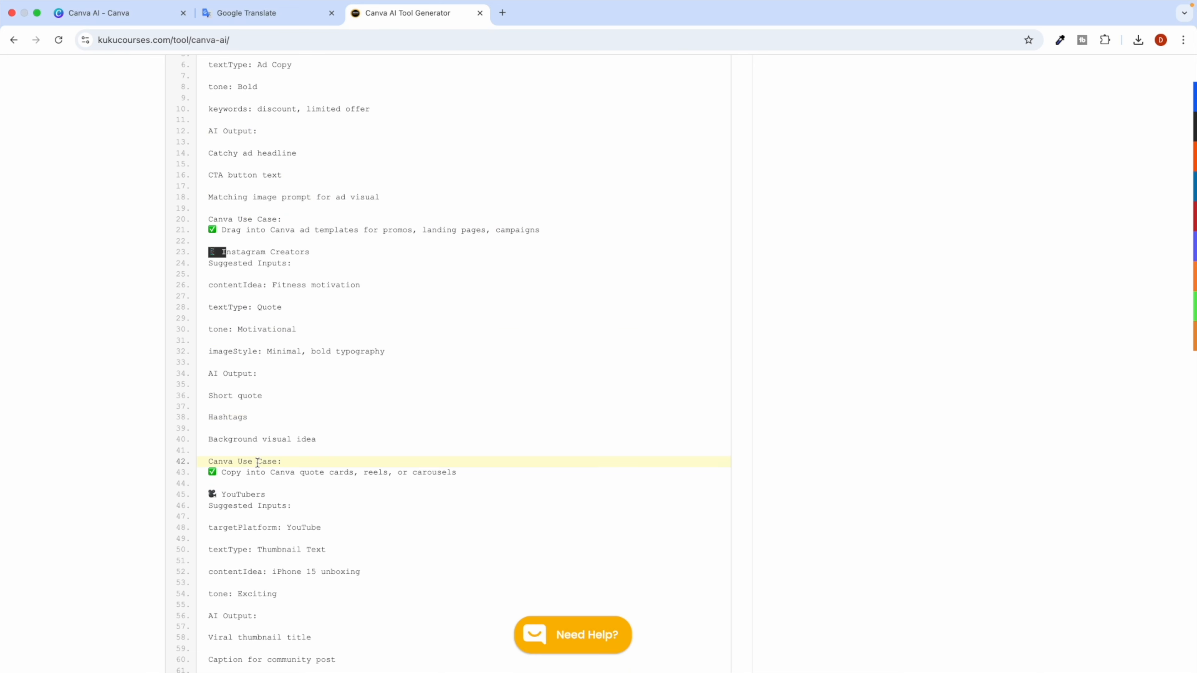
left_click(247, 439)
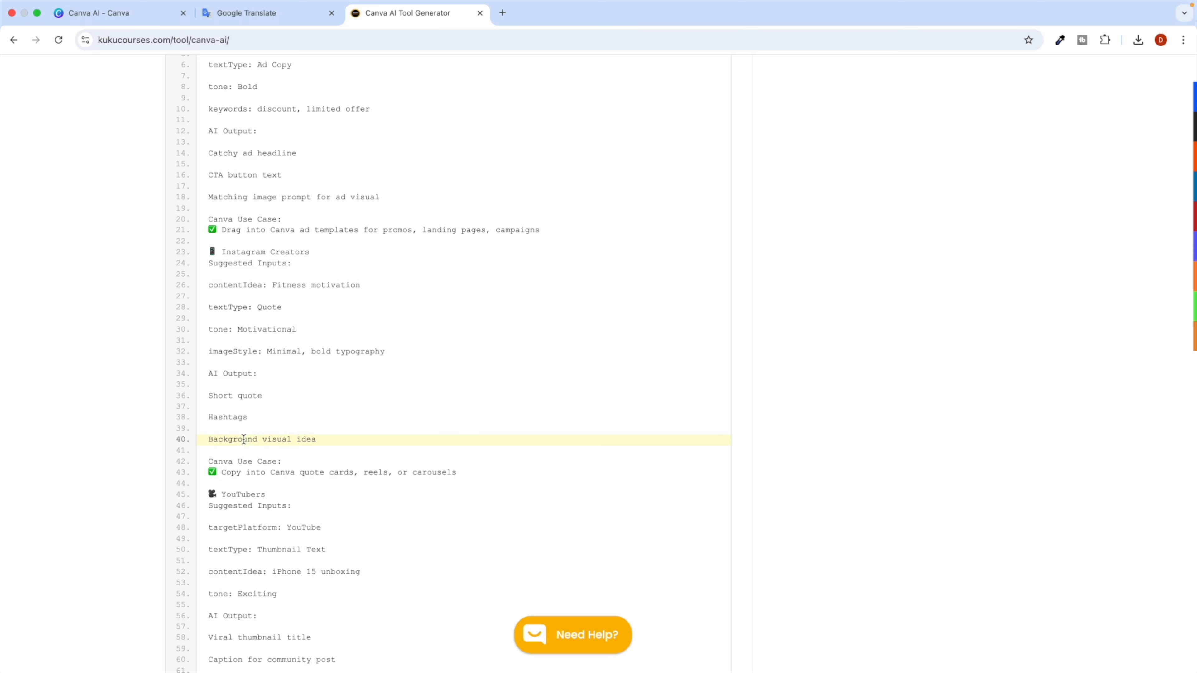
double_click(234, 416)
triple_click(238, 439)
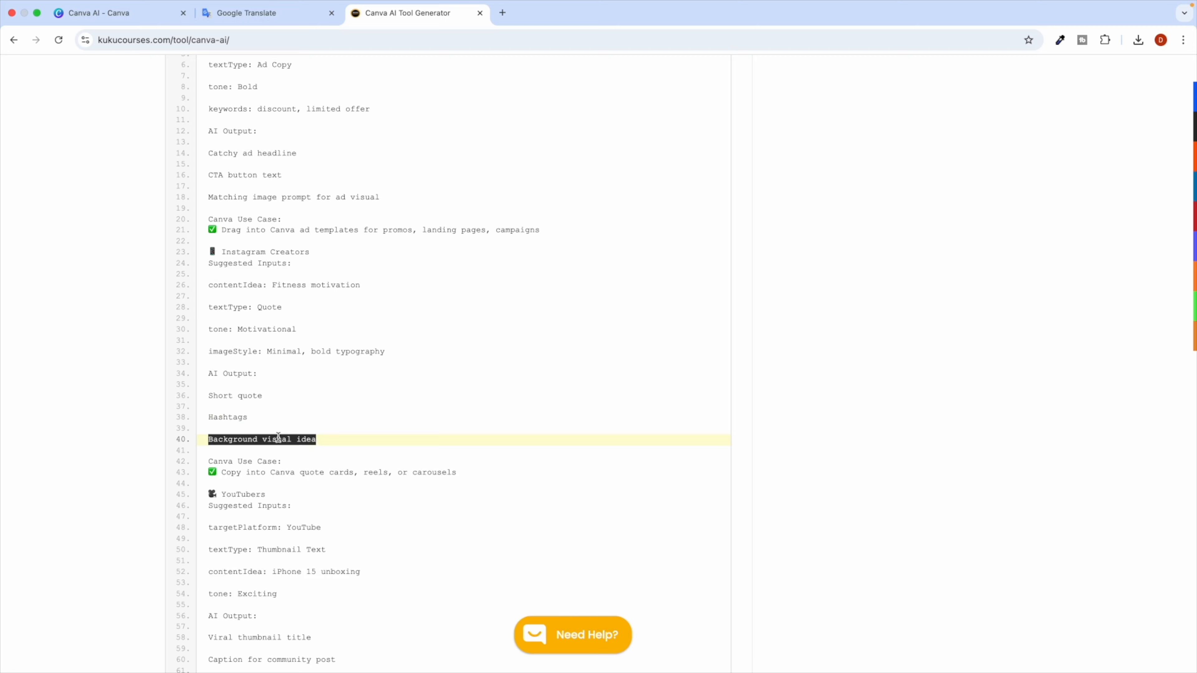
scroll(264, 427, "down", 2)
scroll(318, 439, "down", 12)
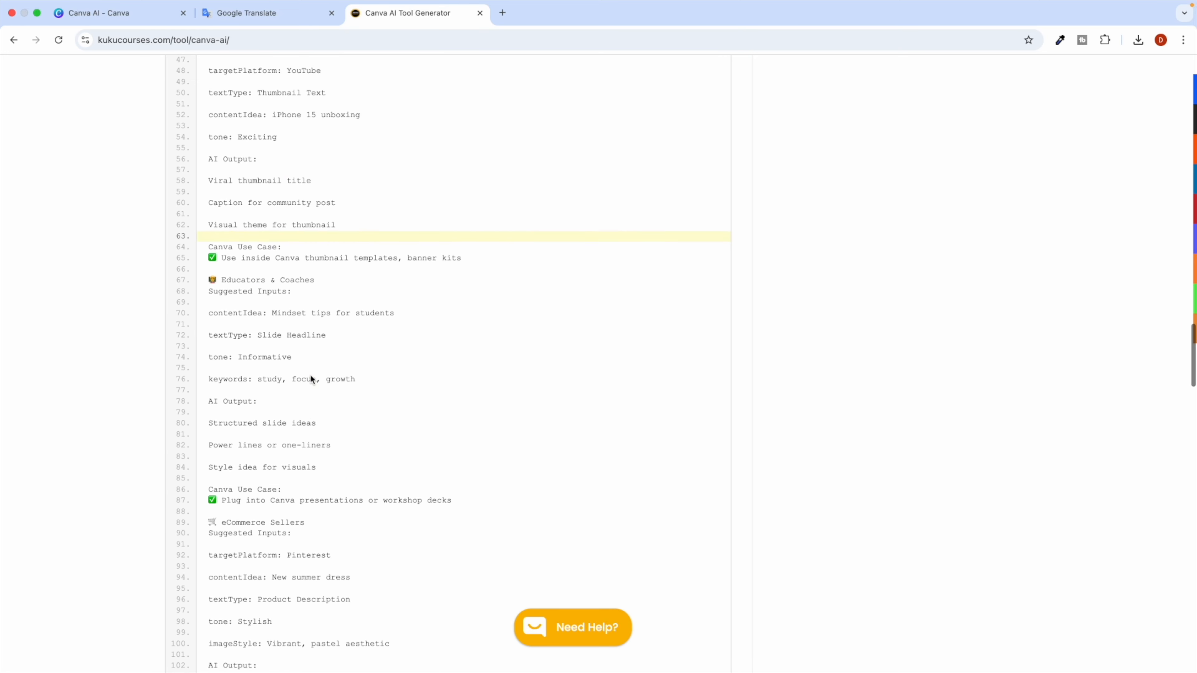
scroll(347, 322, "up", 20)
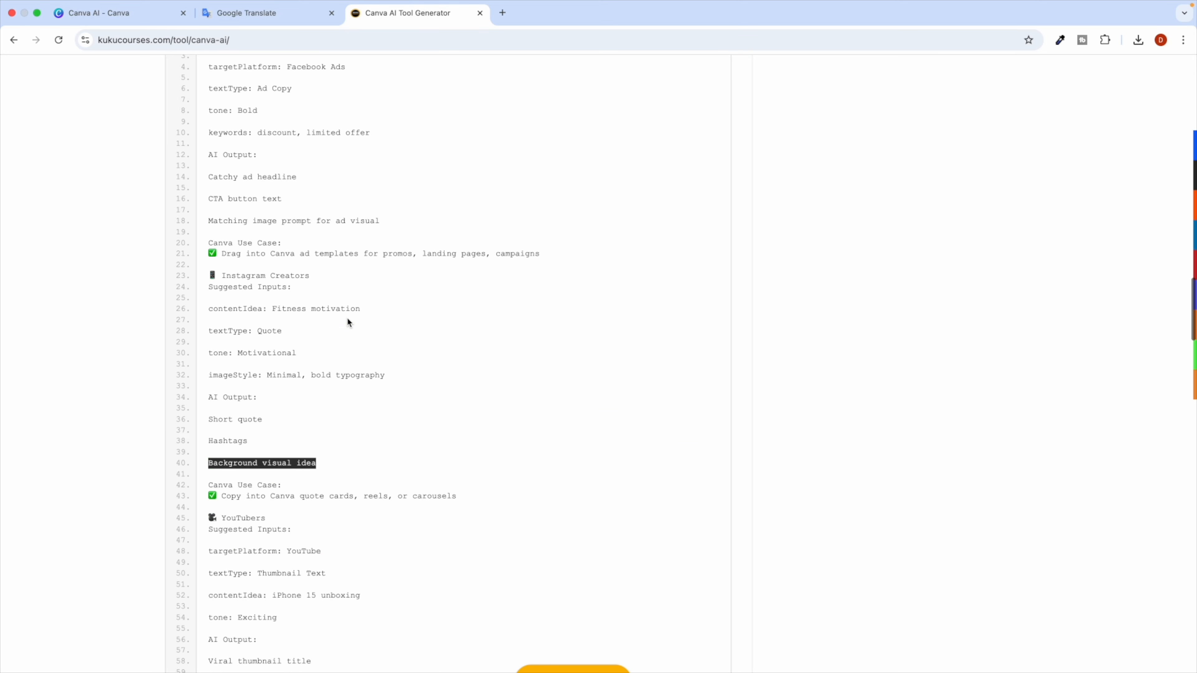
scroll(411, 338, "down", 6)
scroll(411, 338, "down", 2)
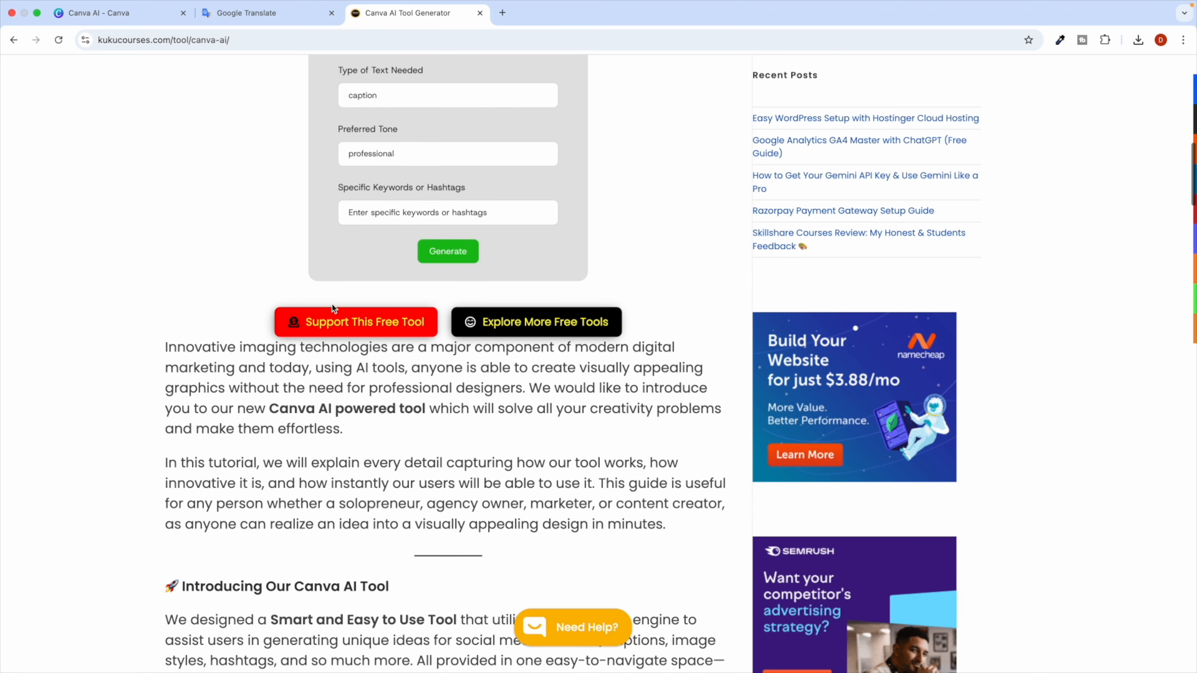
Generate the Instagram content idea from the filled-in Canva AI form.
scroll(396, 327, "up", 5)
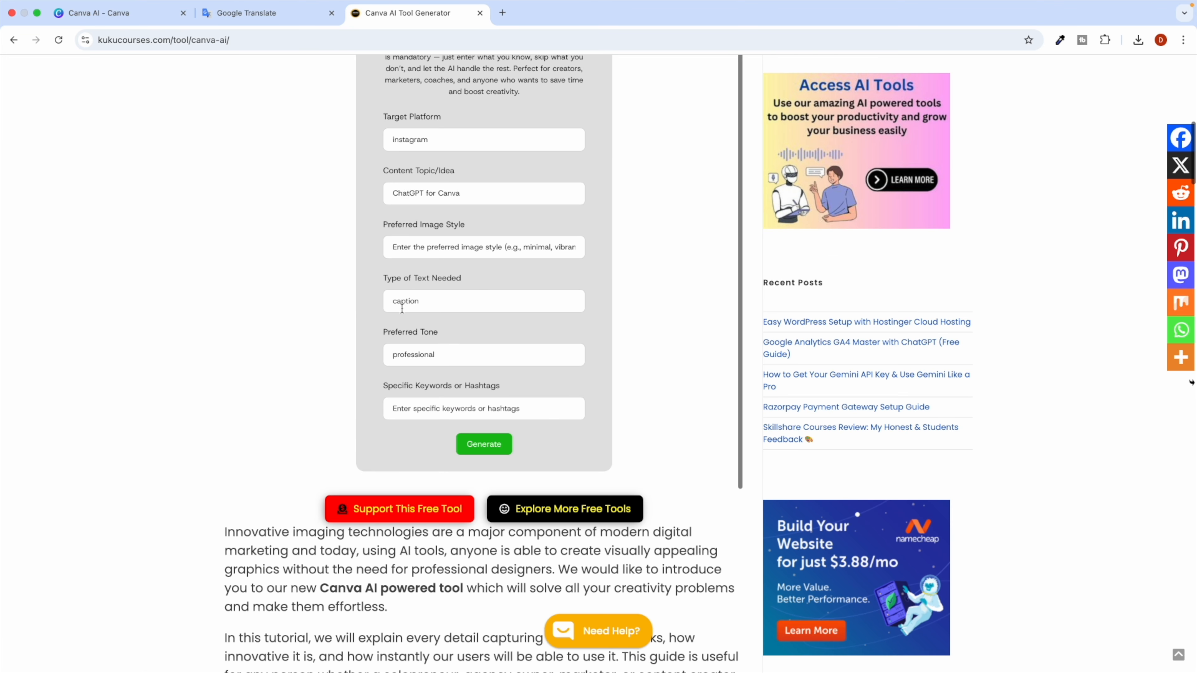
left_click(470, 442)
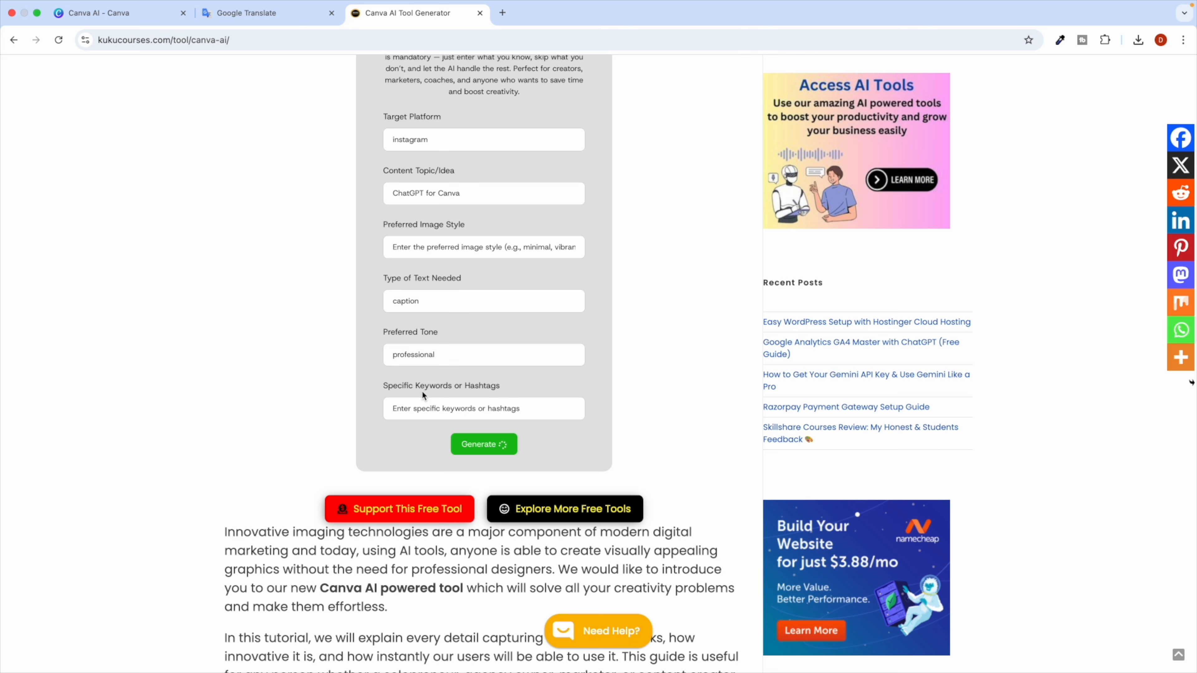
scroll(423, 392, "up", 1)
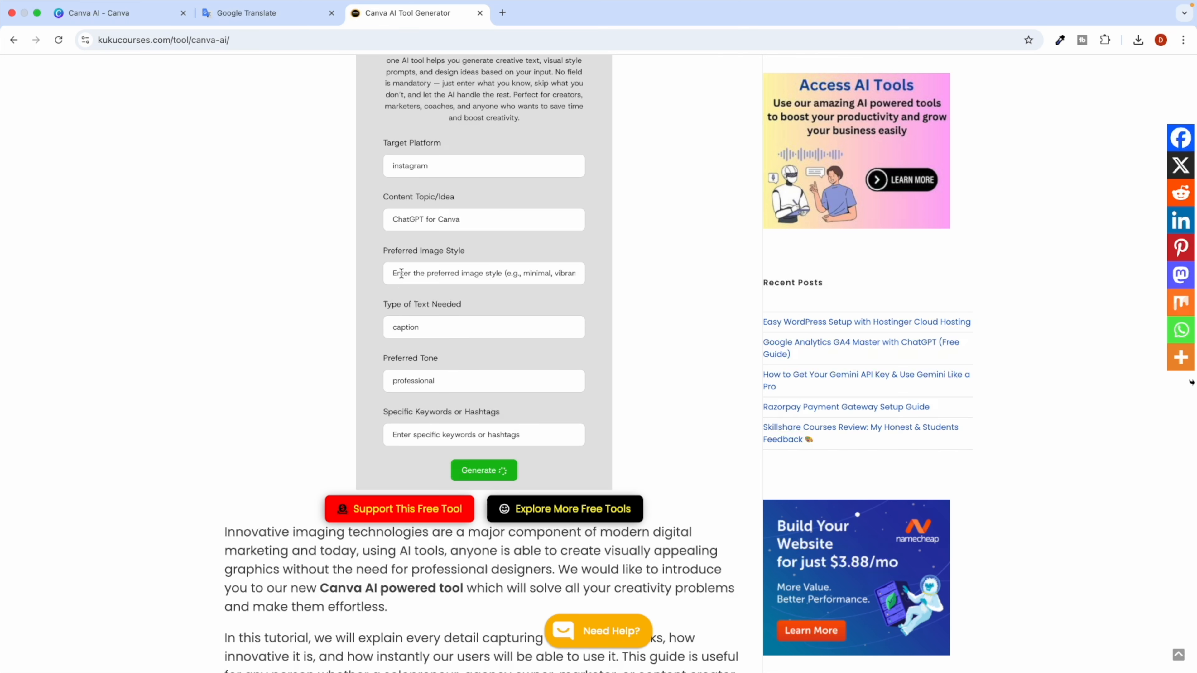
scroll(406, 258, "up", 2)
scroll(406, 263, "up", 5)
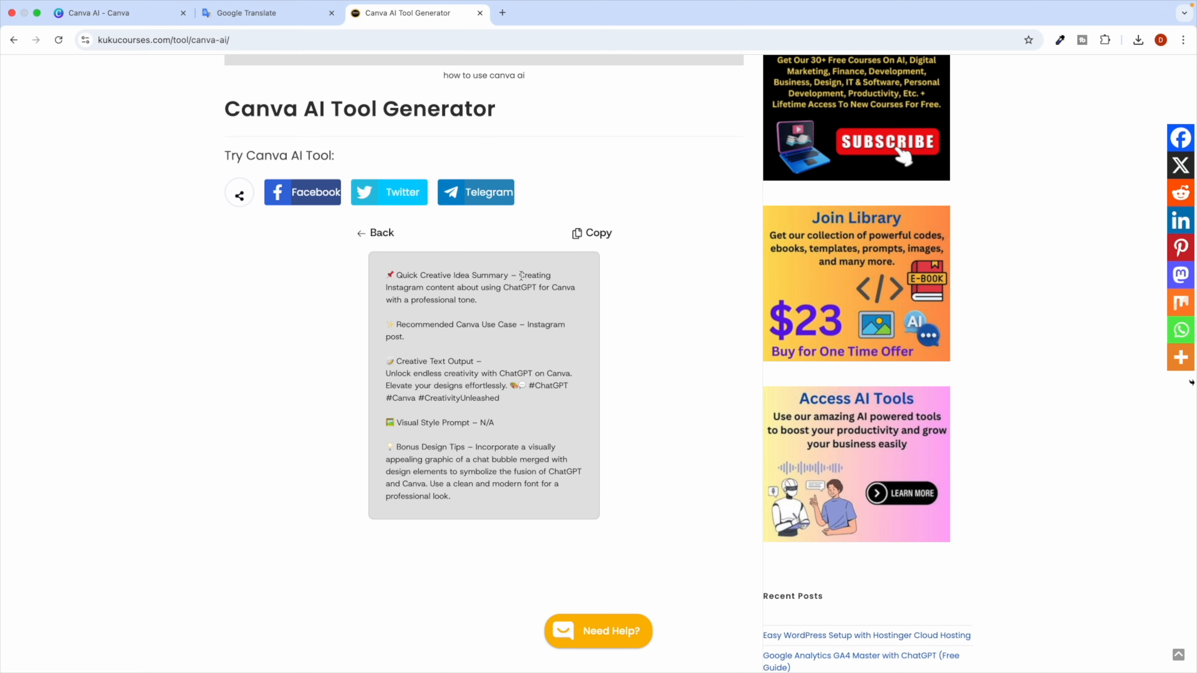
Review the generated idea summary, Canva use case and caption with hashtags.
left_click_drag(419, 278, 504, 298)
left_click(507, 279)
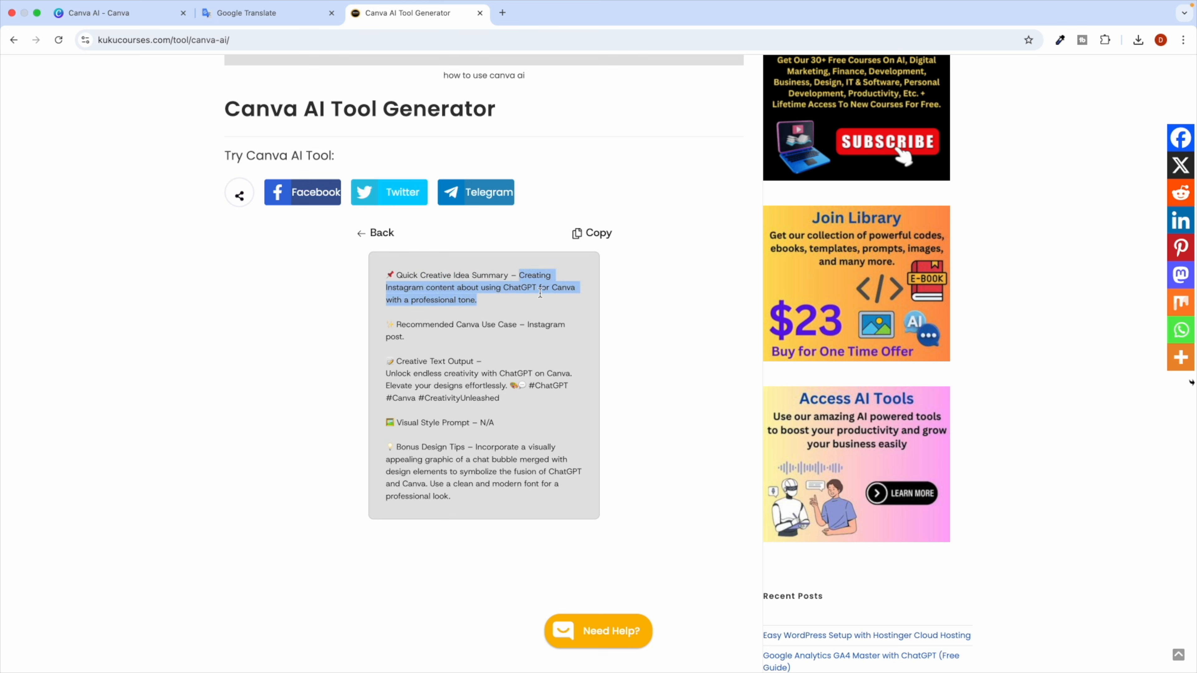
left_click(480, 310)
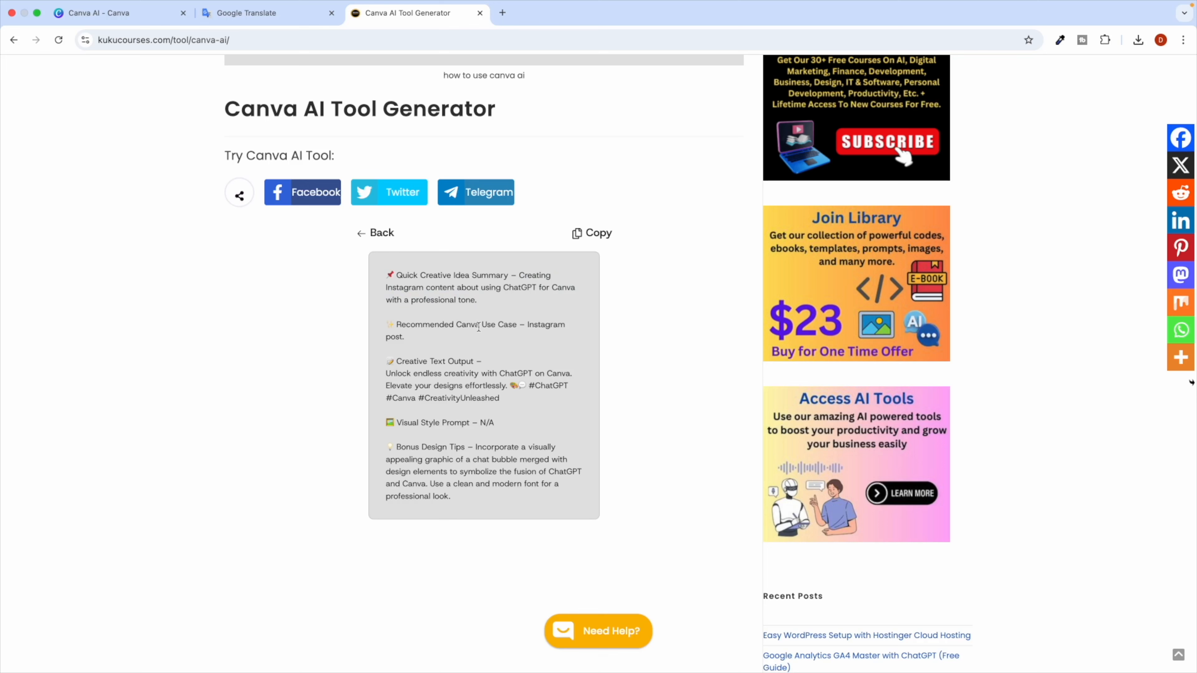
left_click_drag(415, 328, 509, 329)
left_click(524, 329)
left_click_drag(422, 374, 515, 417)
left_click(512, 420)
Review the style prompt and design tips, then select the #ChatGPT #Canva #CreativityUnleashed hashtags.
left_click_drag(405, 421, 459, 423)
left_click(464, 446)
left_click_drag(399, 447, 455, 497)
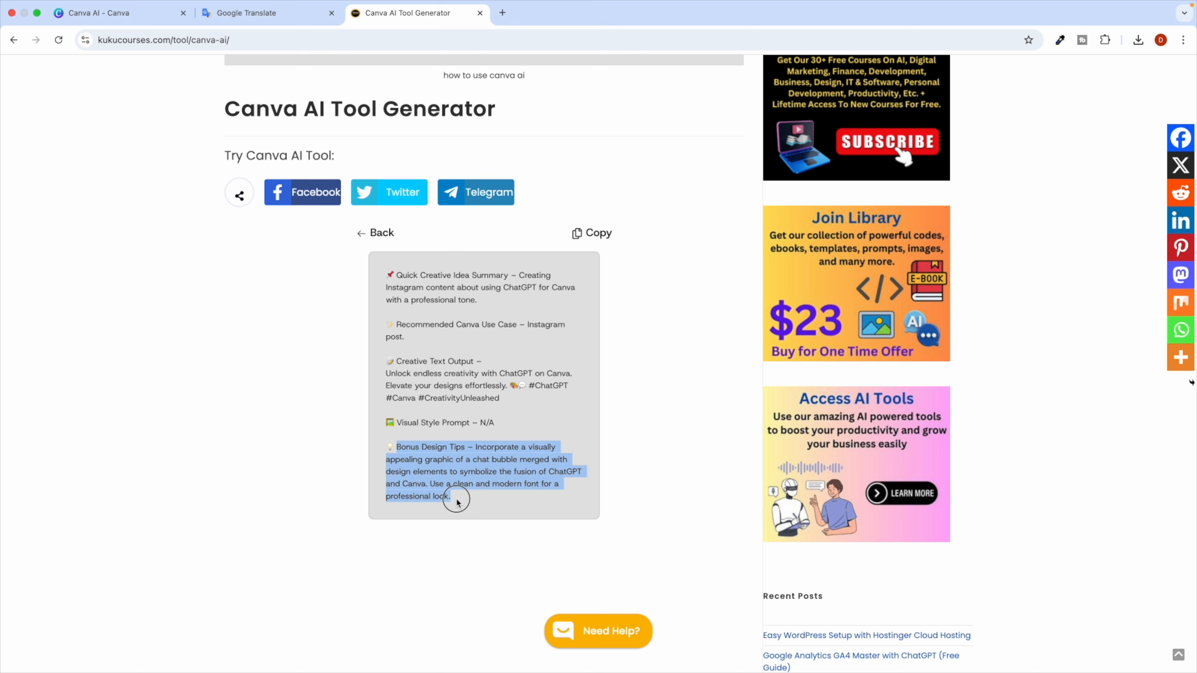
left_click(456, 439)
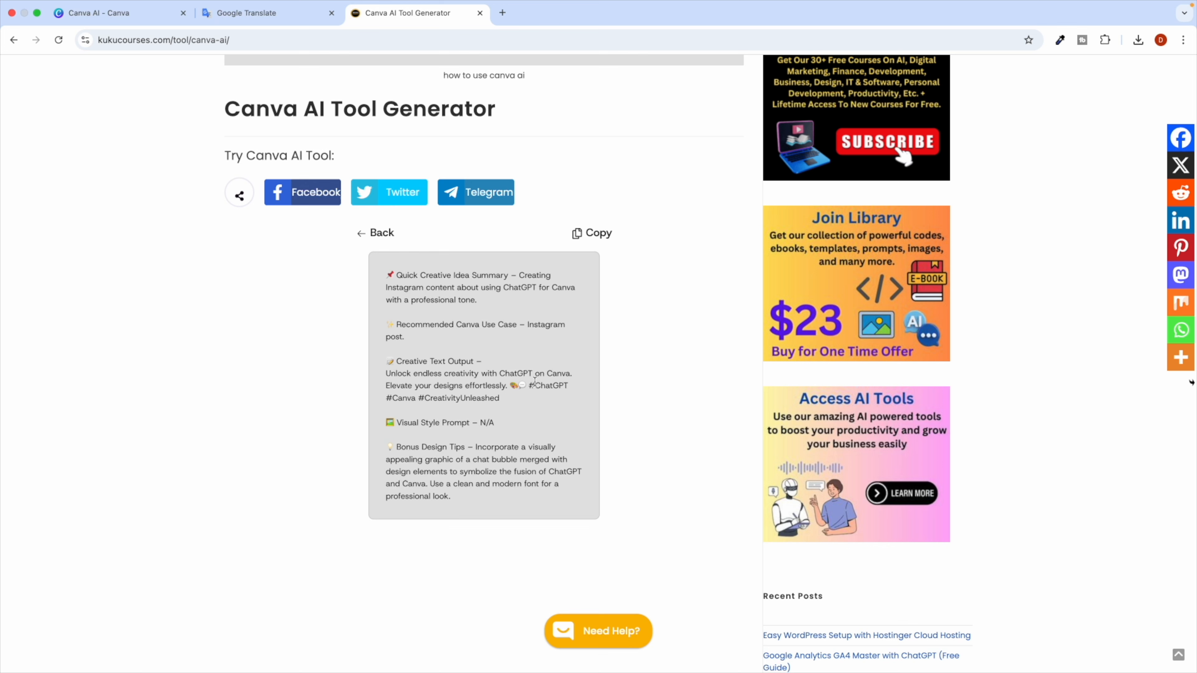
left_click_drag(528, 386, 533, 406)
key("super+c")
scroll(529, 396, "up", 6)
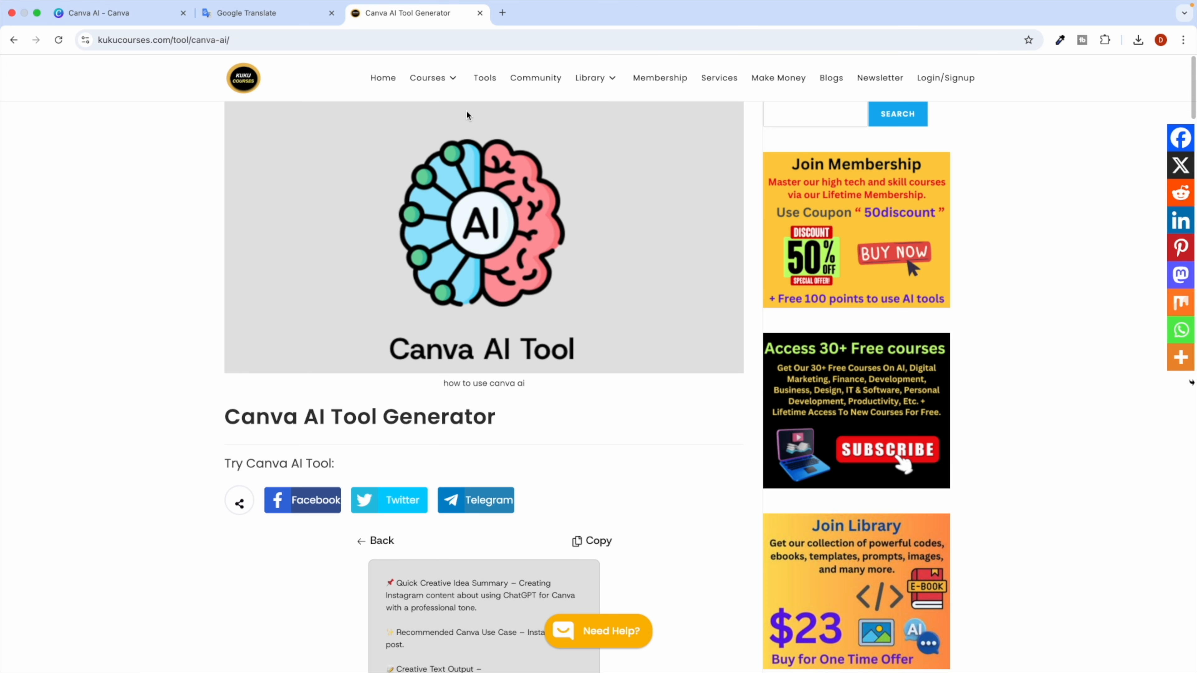
Search the site's tools for 'tool hashtag' and open the Hashtag Optimizer Tool.
left_click(485, 80)
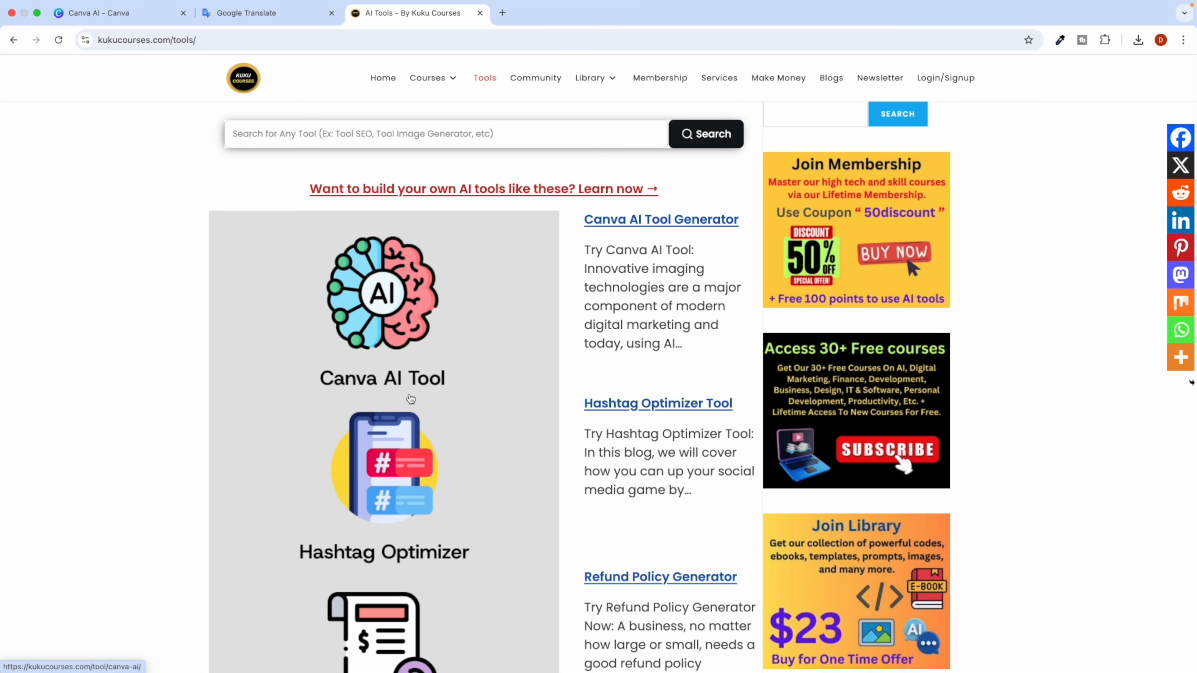
scroll(410, 398, "down", 5)
scroll(410, 398, "down", 20)
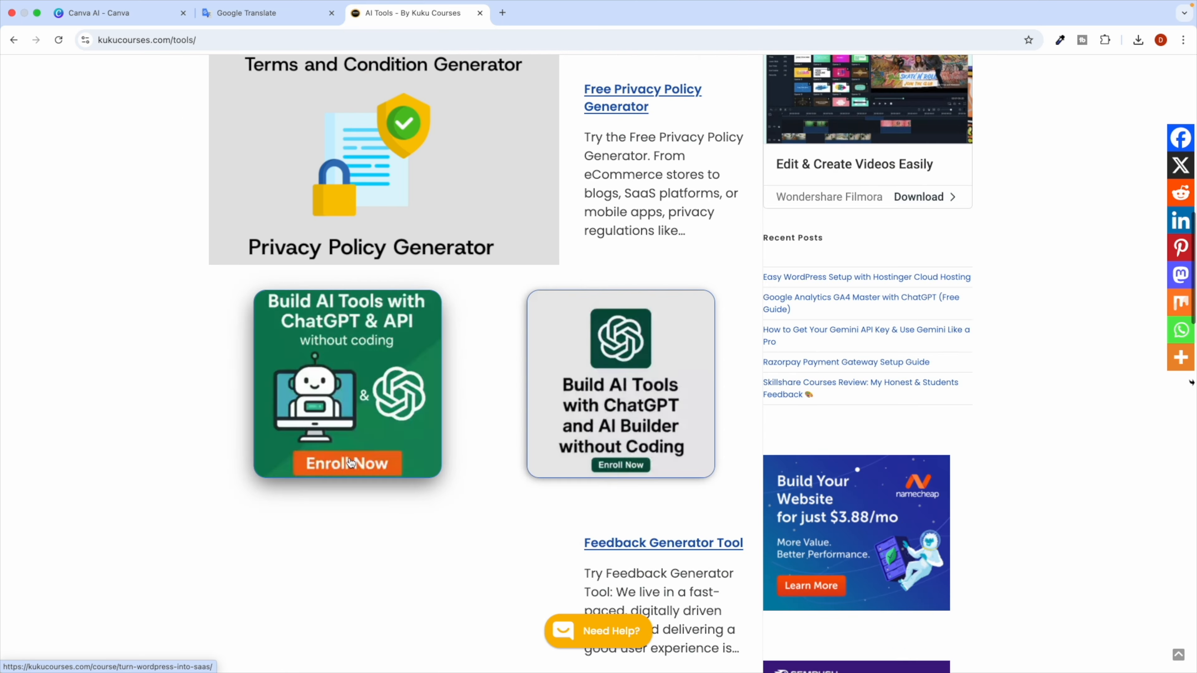
scroll(352, 463, "down", 5)
scroll(340, 330, "up", 20)
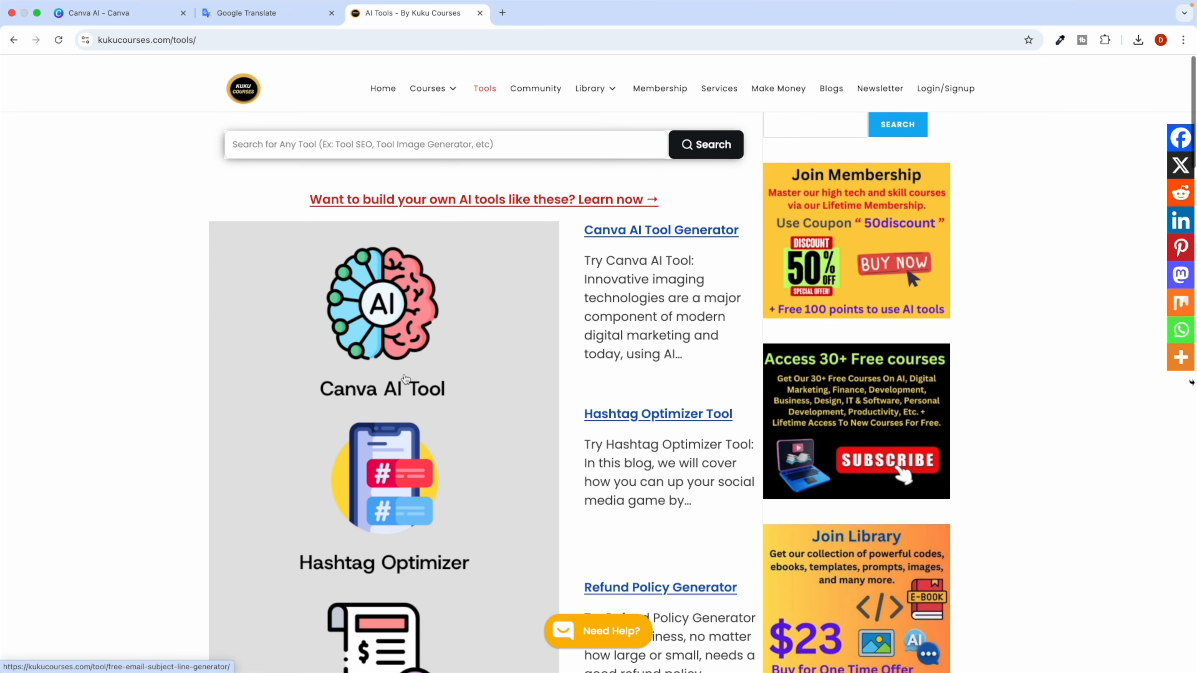
left_click(274, 138)
type("tool hashtag")
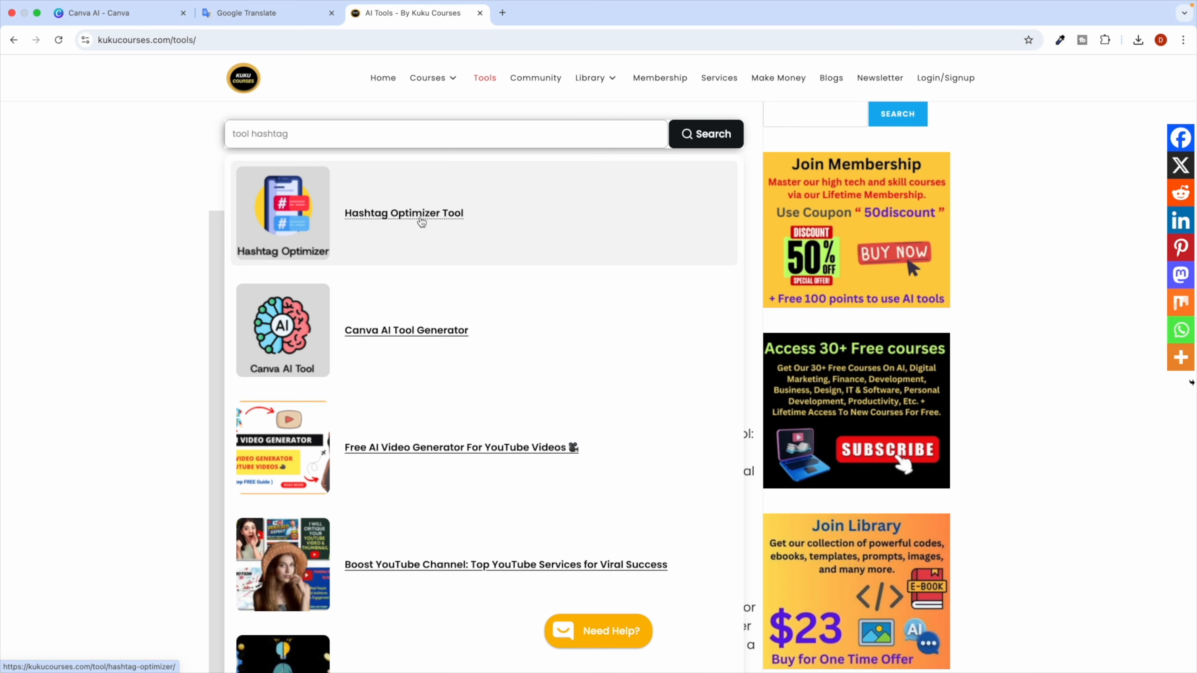
left_click(406, 215)
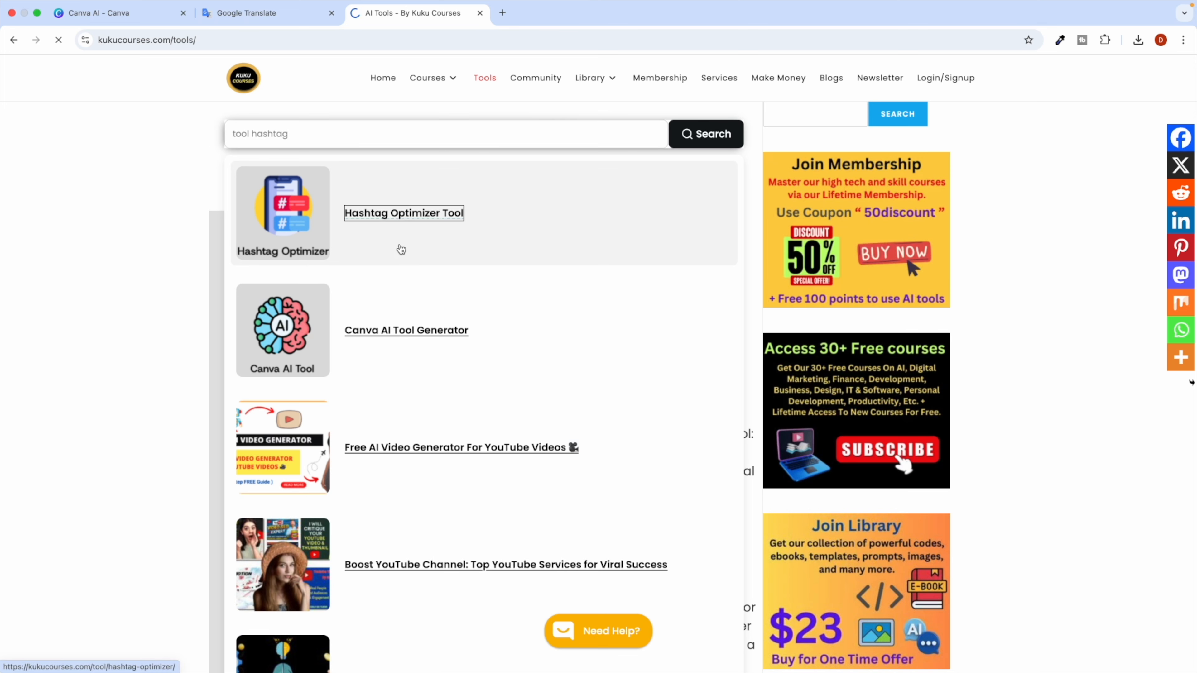
Paste the #ChatGPT #Canva #CreativityUnleashed hashtags into the current hashtags field.
scroll(423, 447, "down", 2)
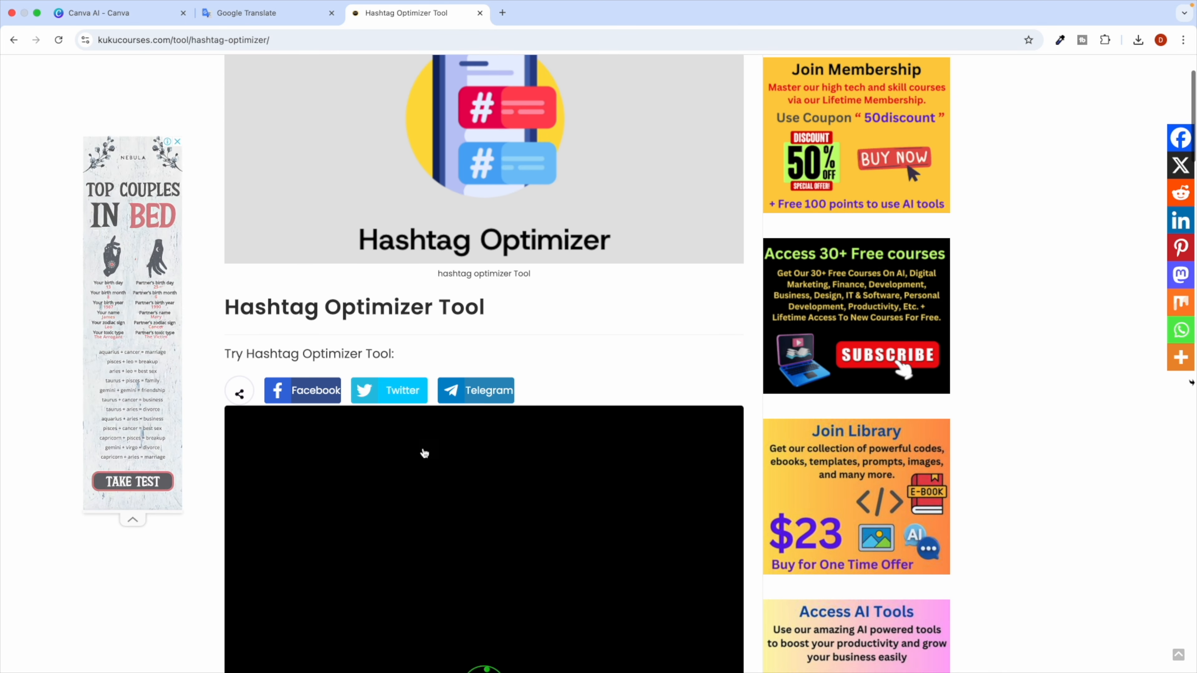
scroll(423, 452, "down", 5)
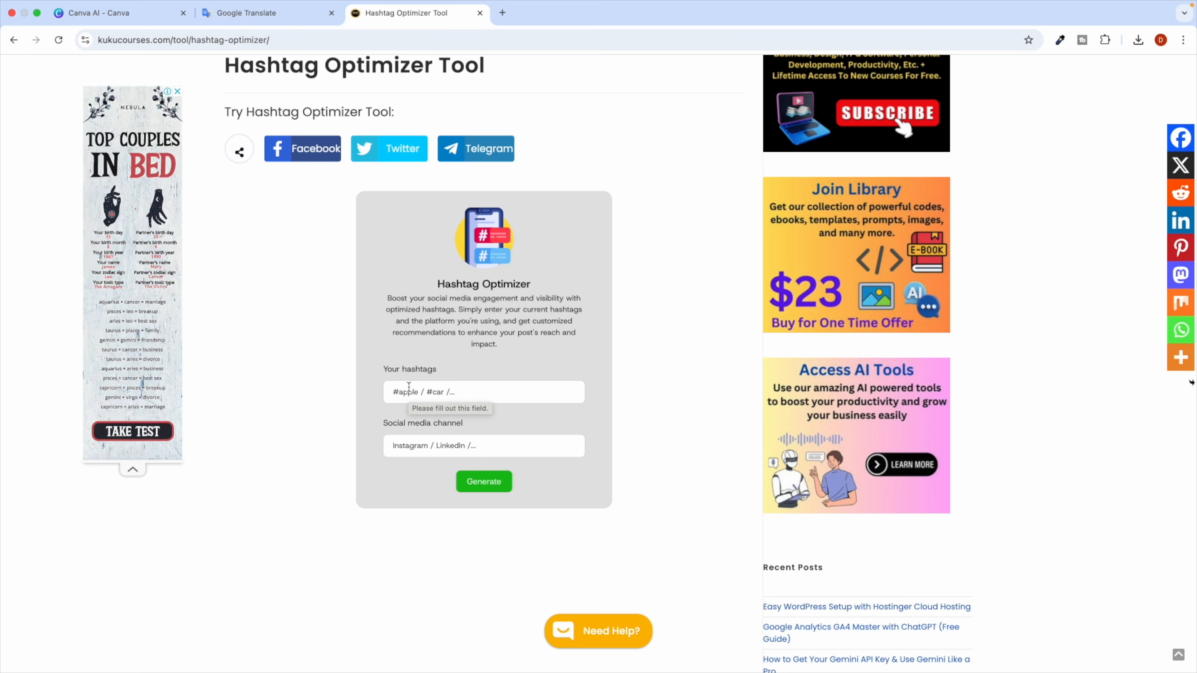
scroll(409, 387, "up", 1)
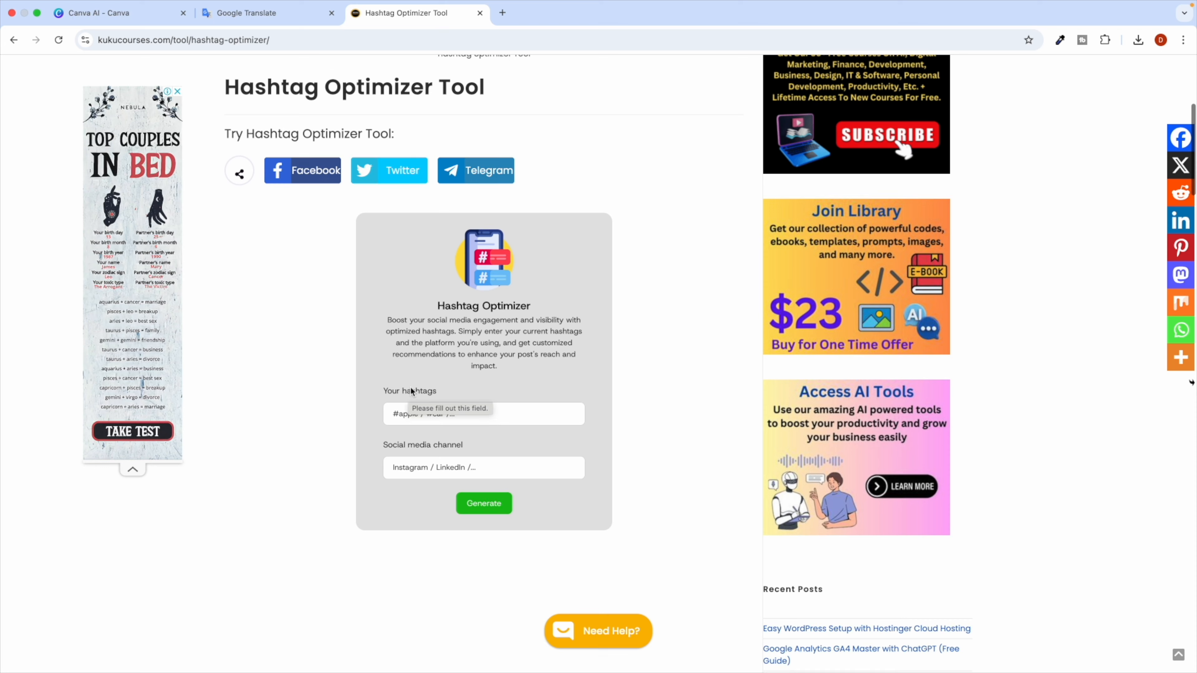
left_click(418, 411)
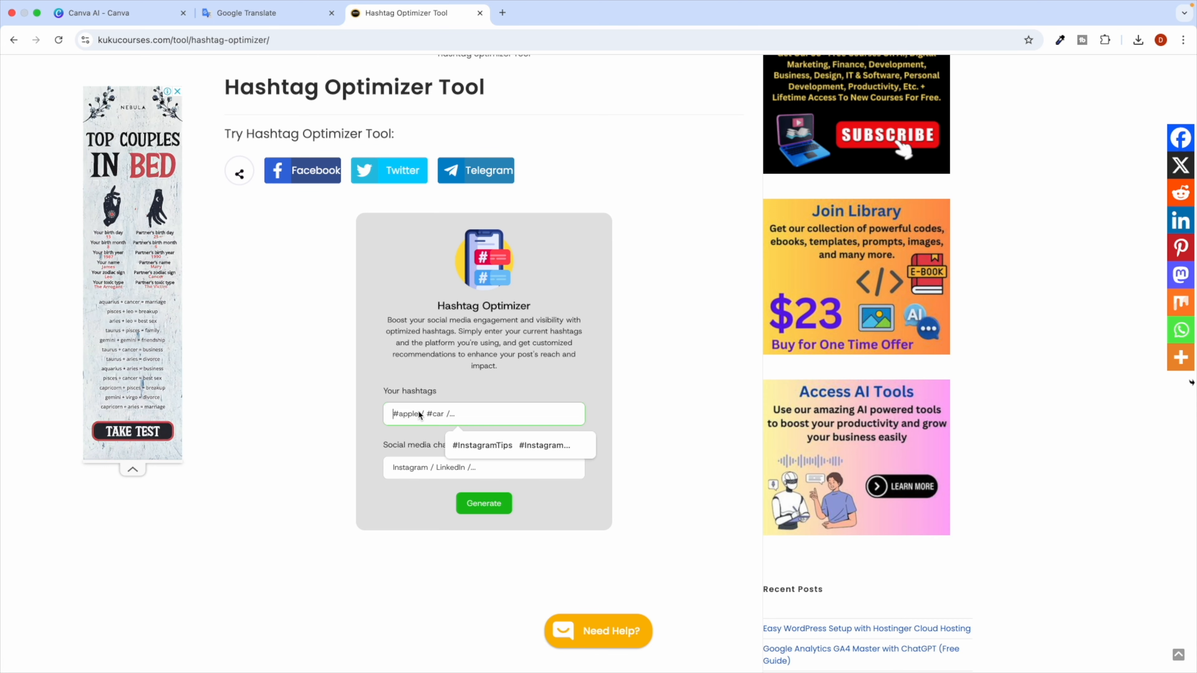
key("super+v")
scroll(427, 415, "up", 5)
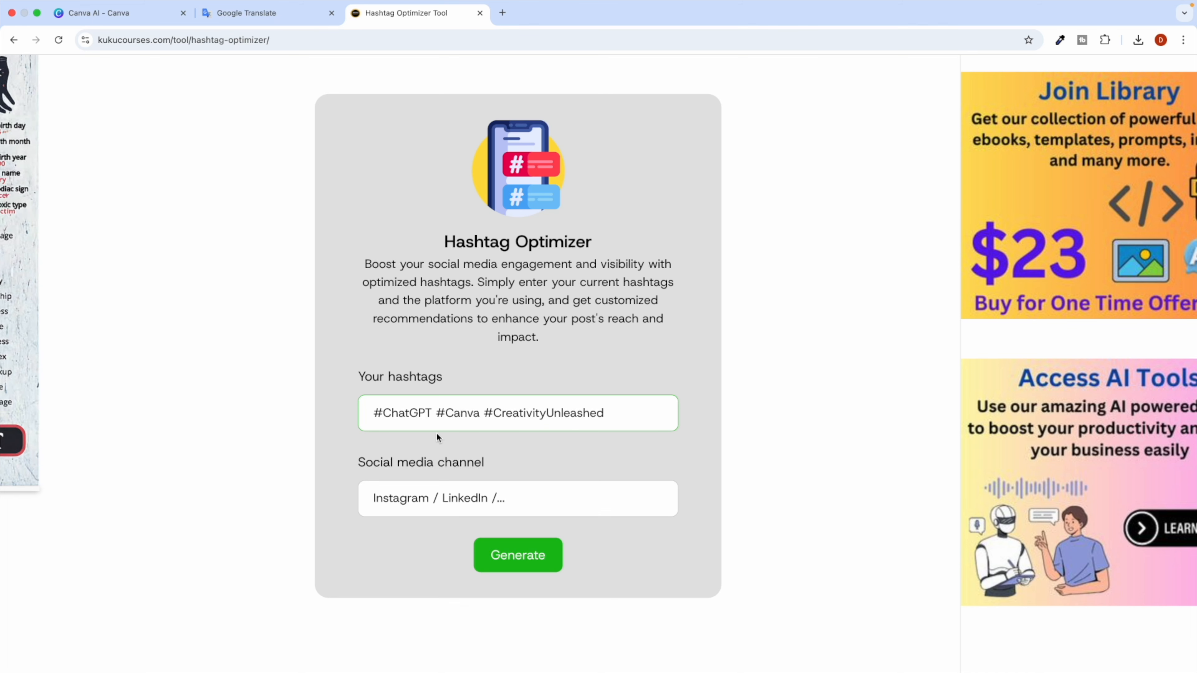
Set the channel to Instagram and generate suggestions like #CanvaDesign and #AIContentCreation.
left_click(408, 505)
left_click(446, 522)
scroll(404, 347, "down", 5)
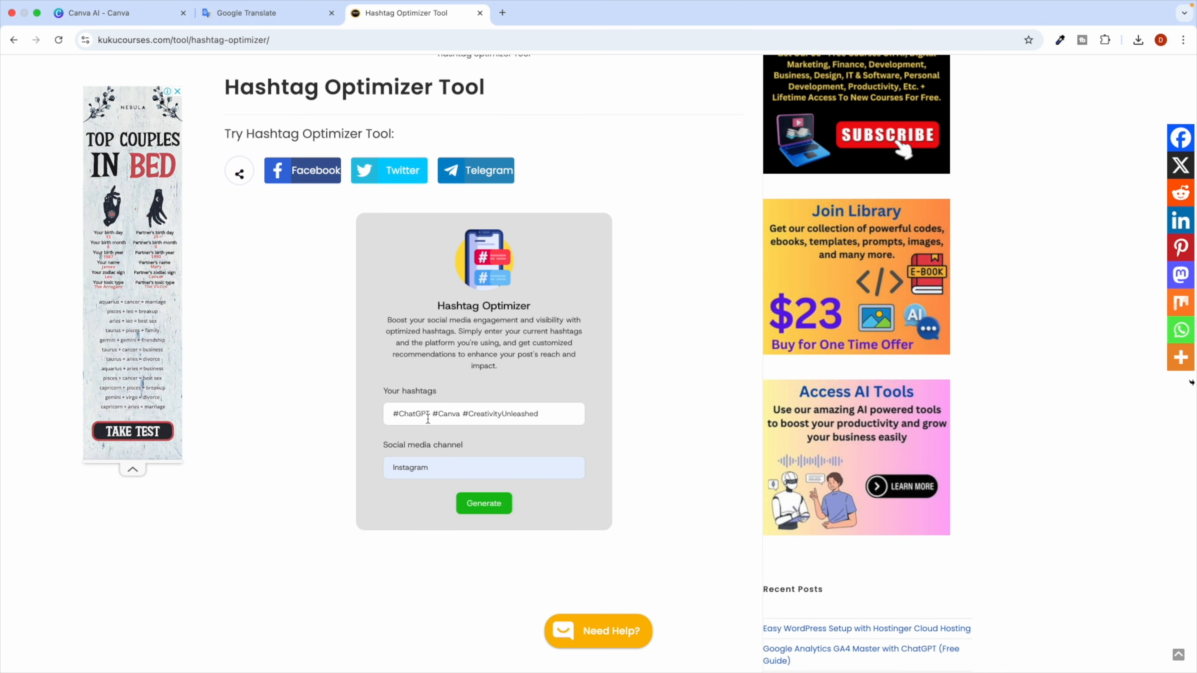
left_click(476, 509)
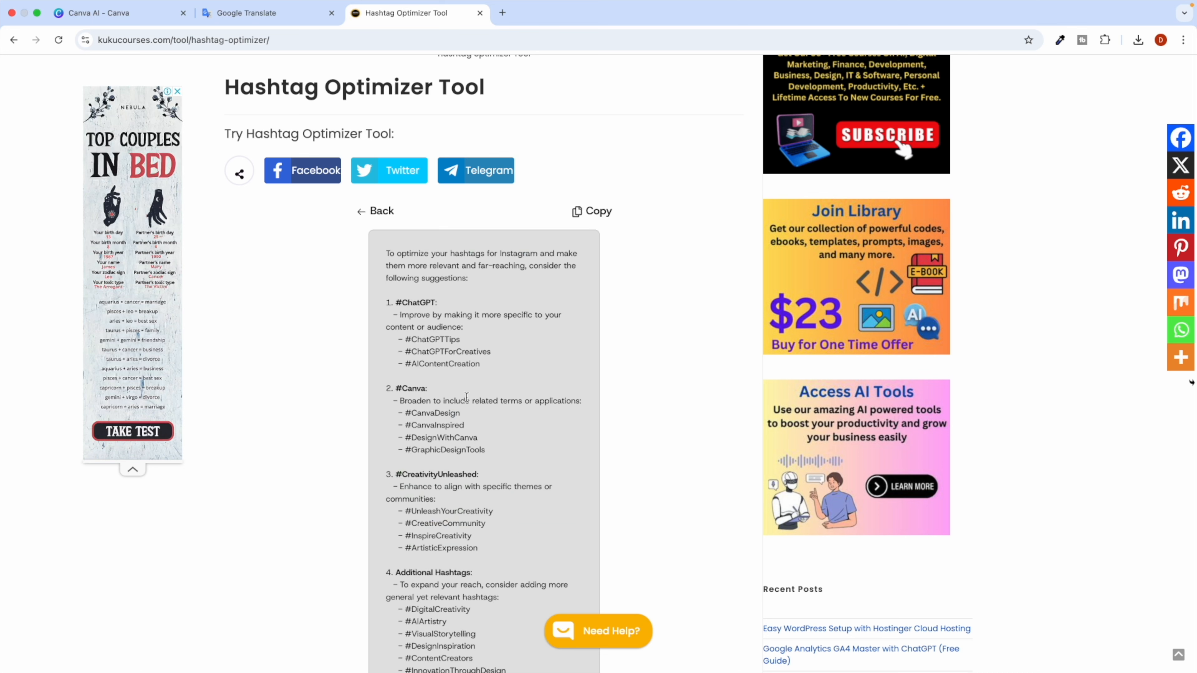
scroll(461, 387, "down", 1)
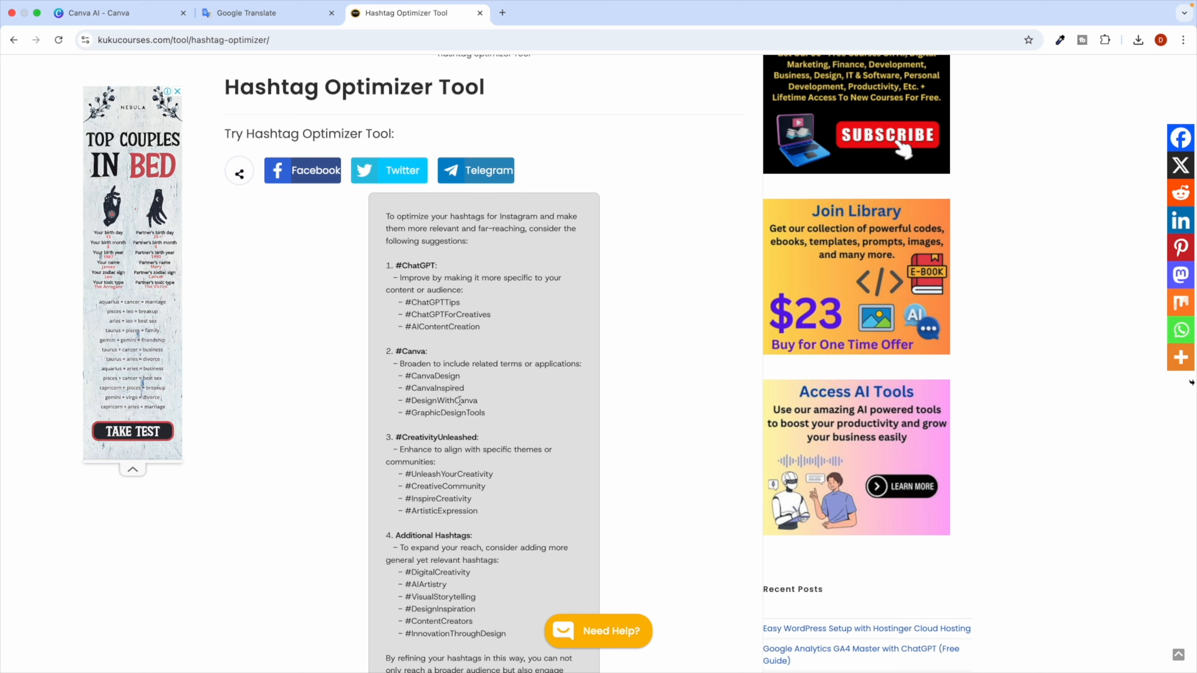
scroll(459, 400, "down", 4)
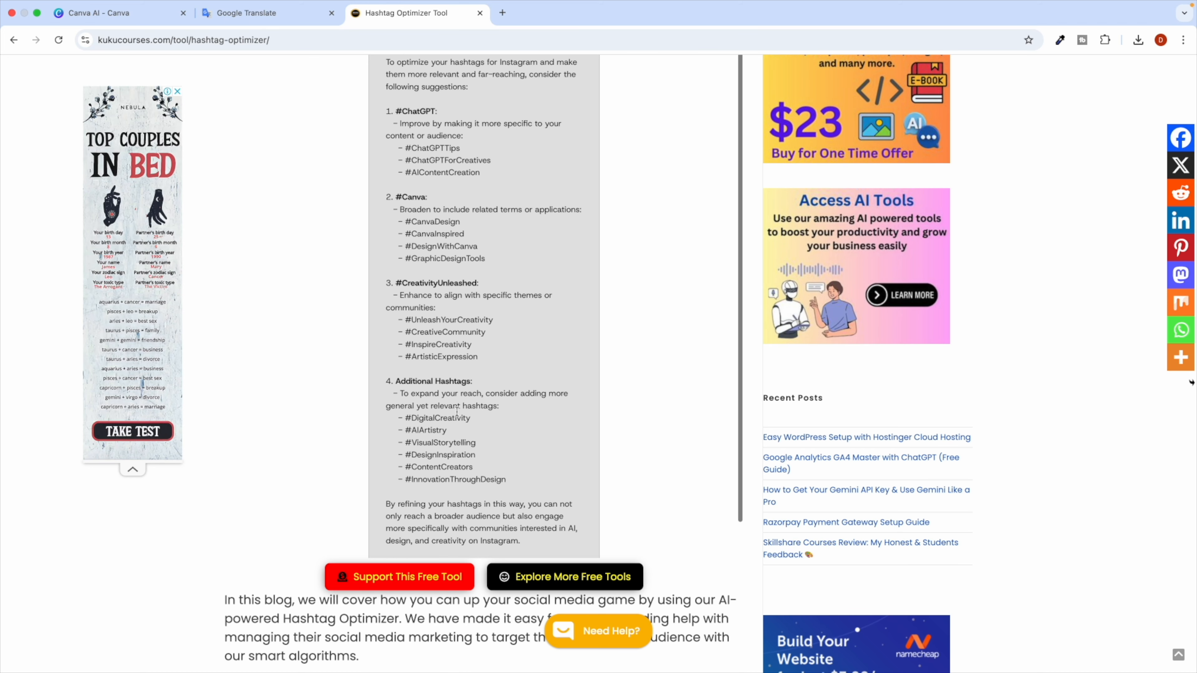
scroll(457, 410, "up", 12)
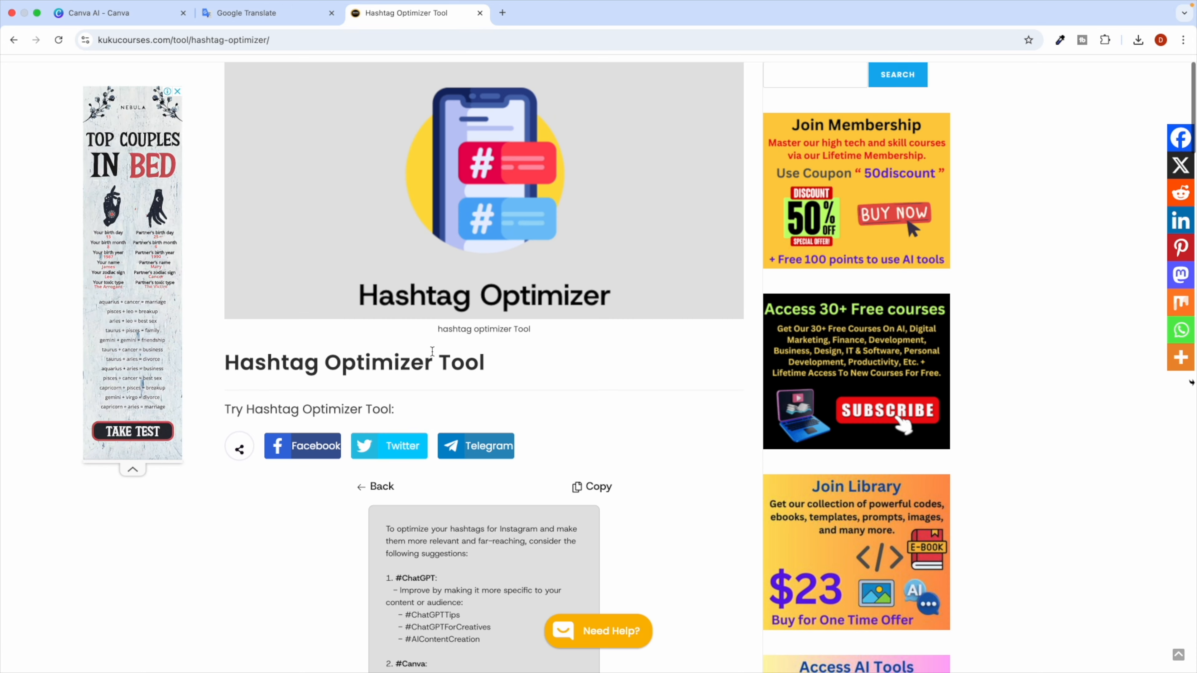
scroll(432, 351, "up", 2)
Visit the KuKu Courses home page and browse the full course catalogue.
mouse_move(591, 80)
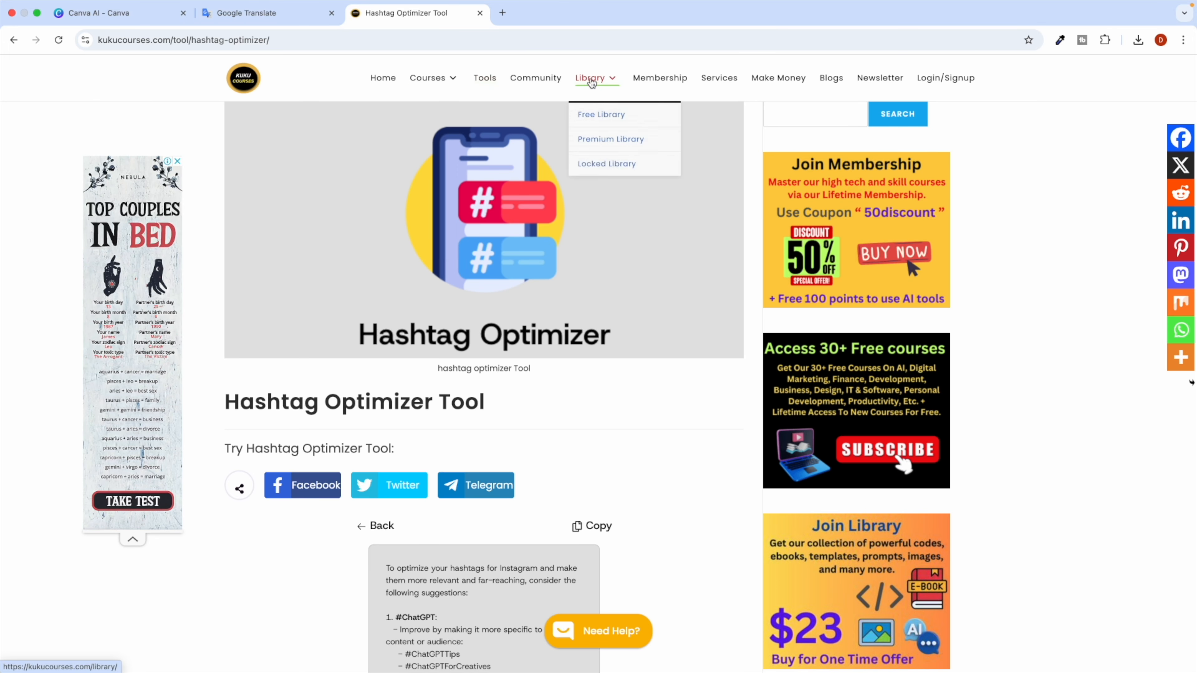
left_click(384, 79)
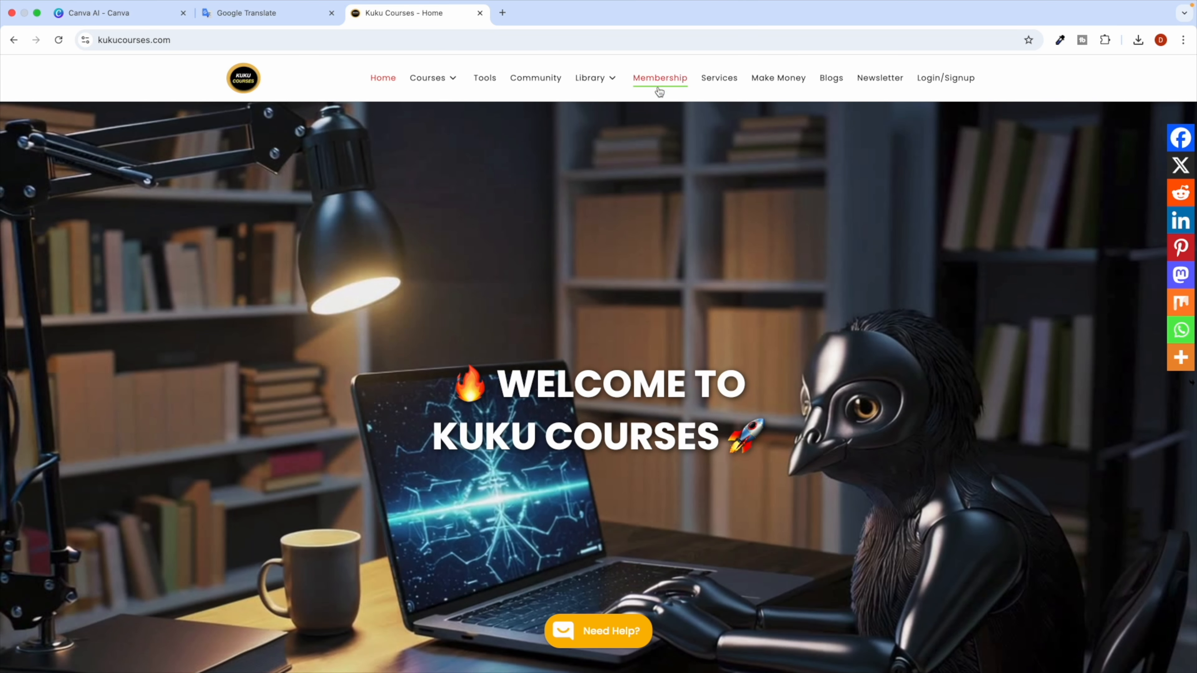
left_click(649, 102)
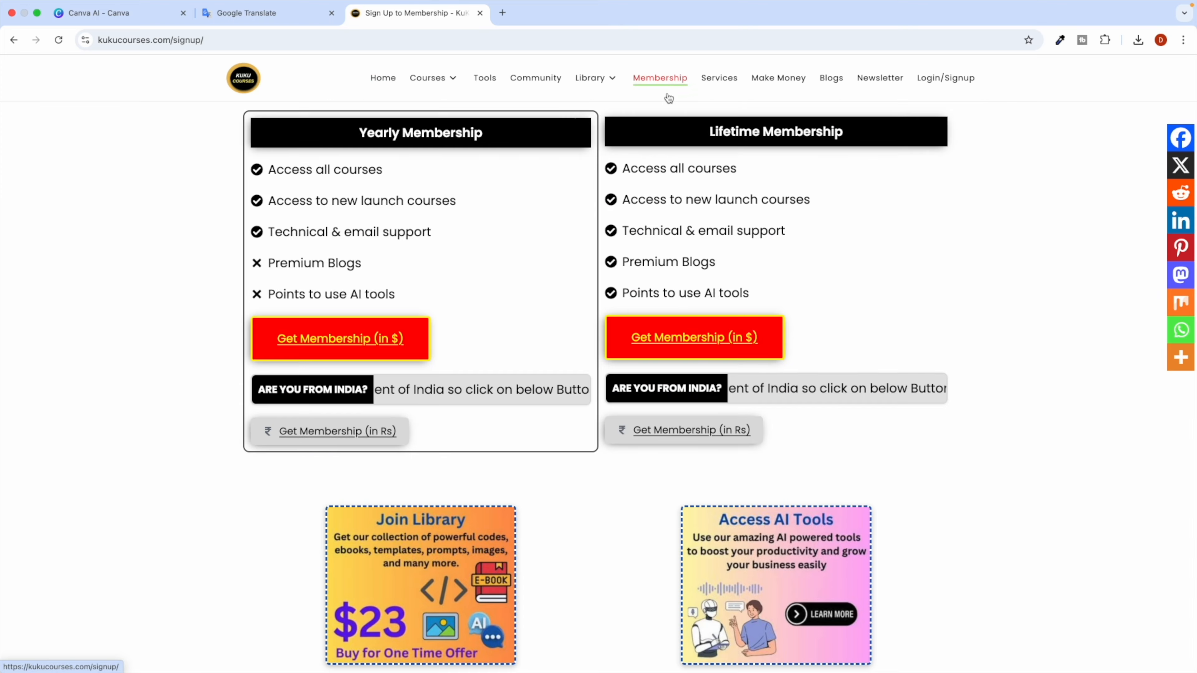
left_click(432, 78)
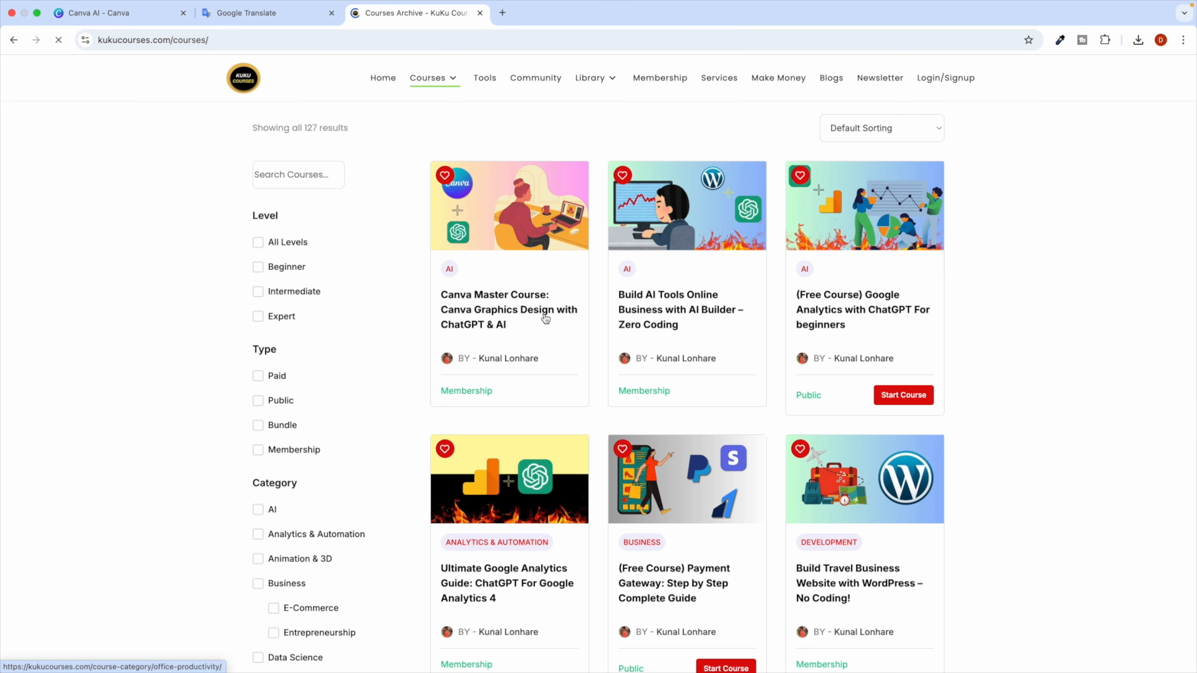
scroll(543, 401, "down", 3)
scroll(543, 401, "up", 3)
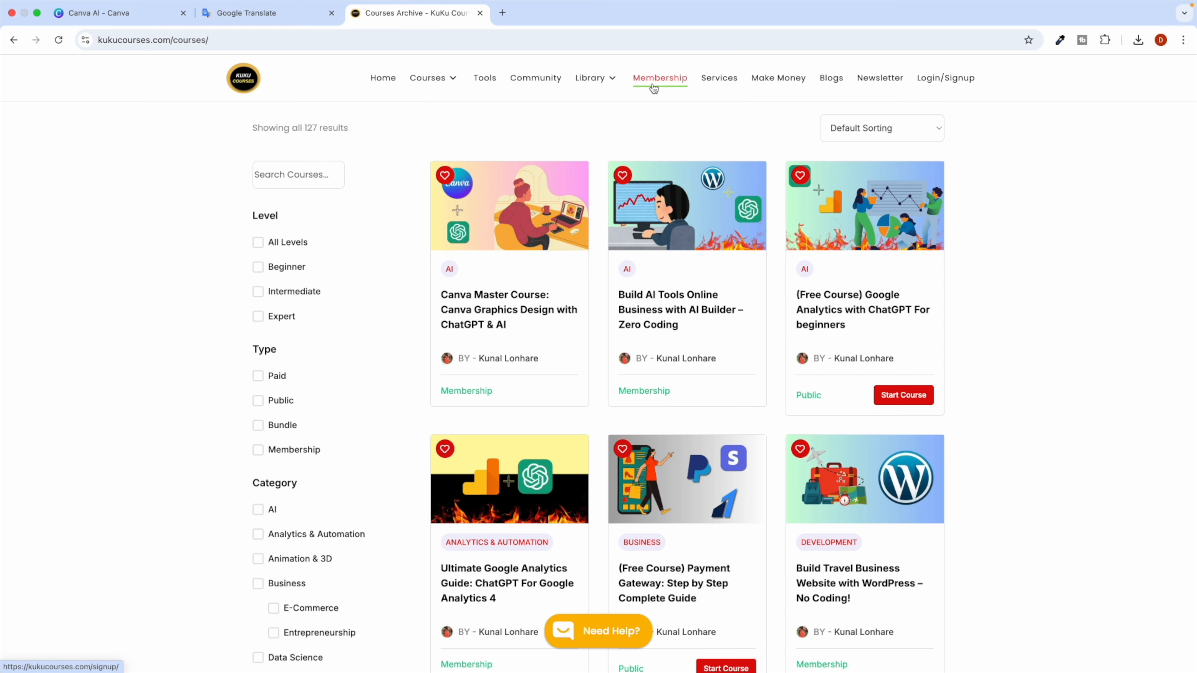
Review the Yearly and Lifetime membership plans, then return to the home page.
left_click(658, 77)
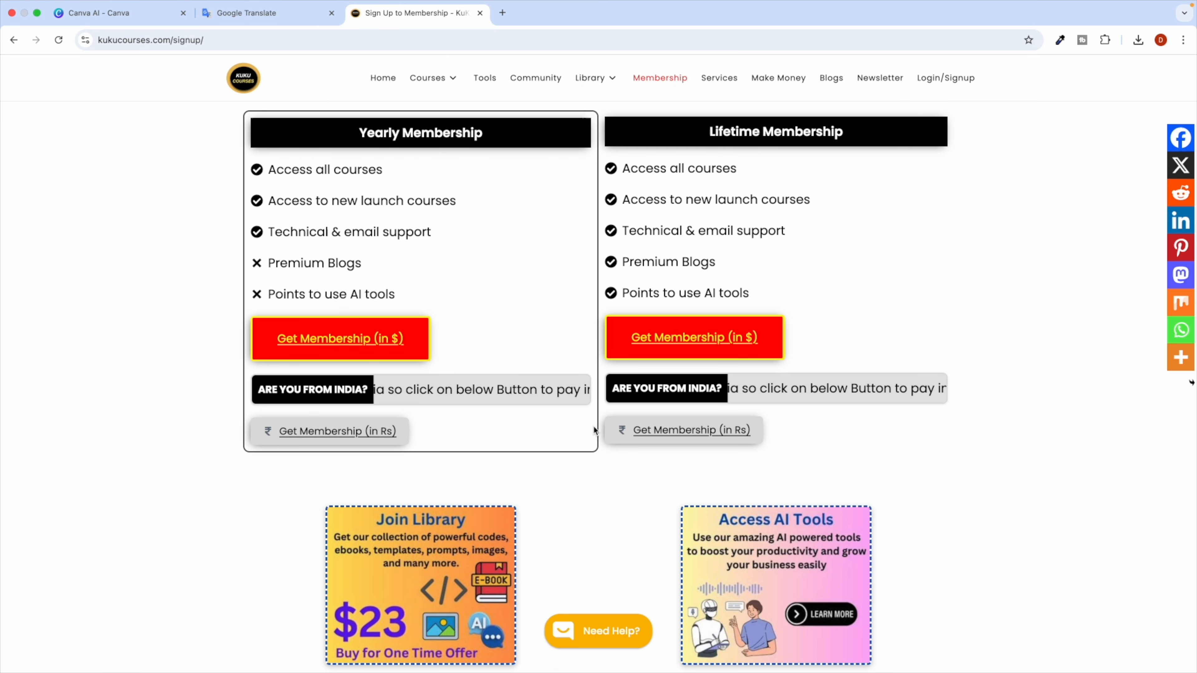
scroll(507, 321, "down", 10)
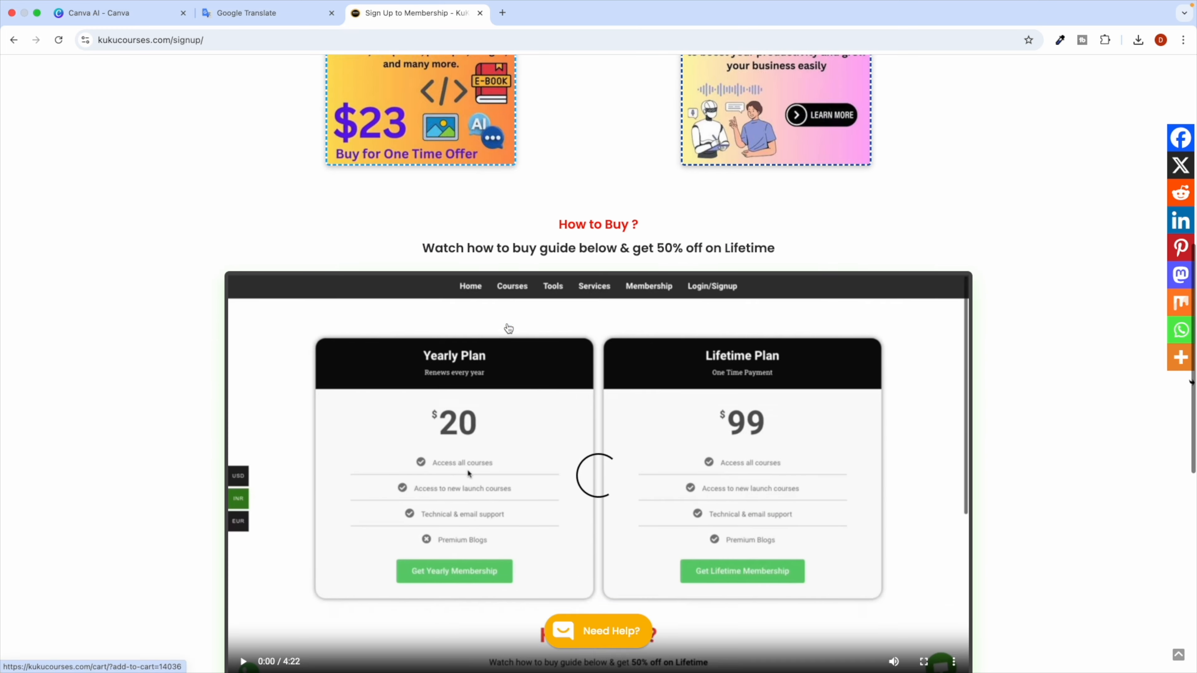
scroll(576, 392, "up", 10)
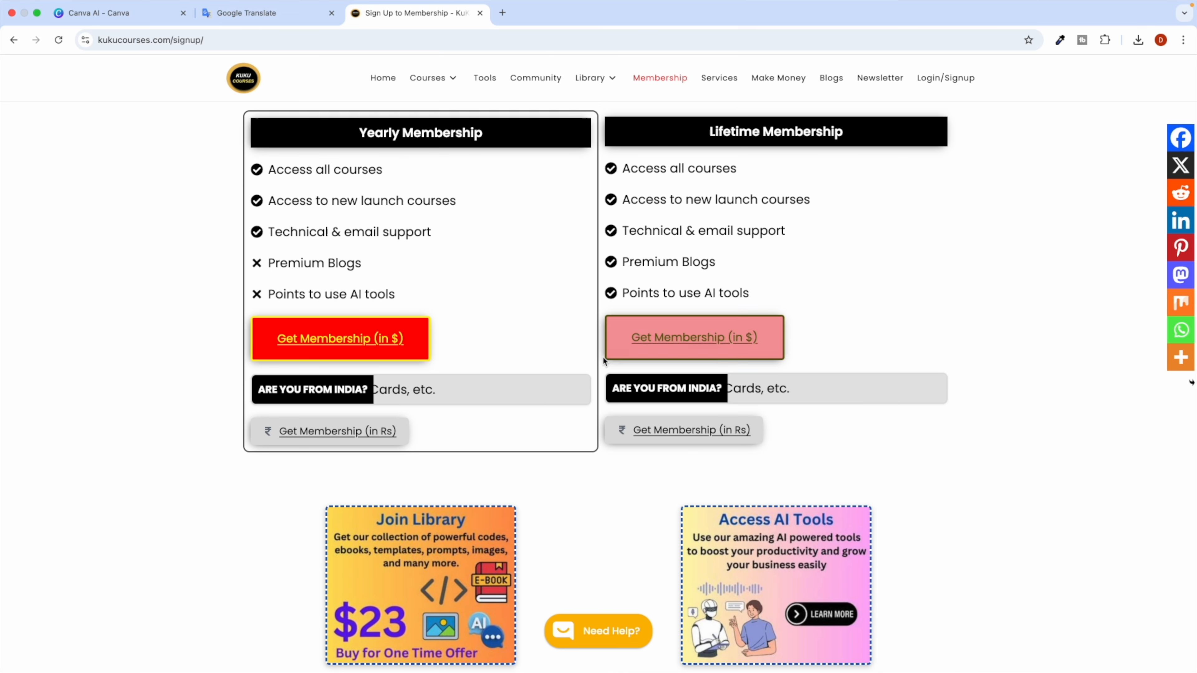
scroll(596, 410, "down", 5)
scroll(594, 409, "down", 5)
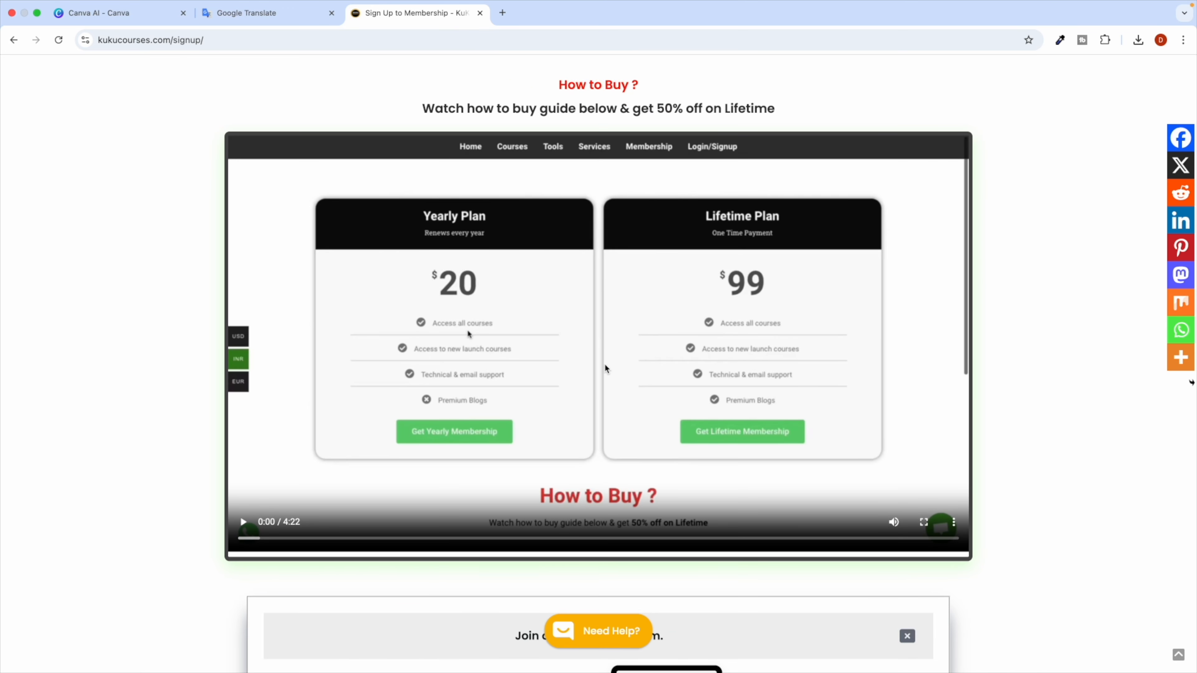
scroll(584, 264, "up", 1)
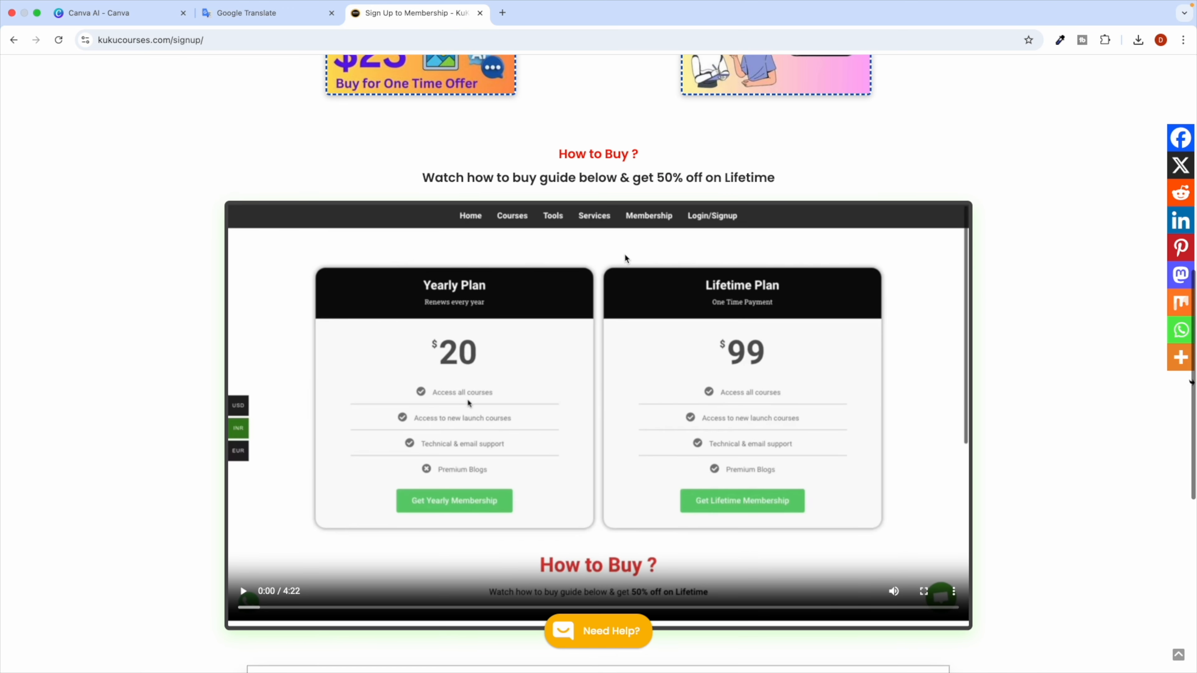
left_click_drag(662, 178, 735, 179)
scroll(688, 207, "up", 10)
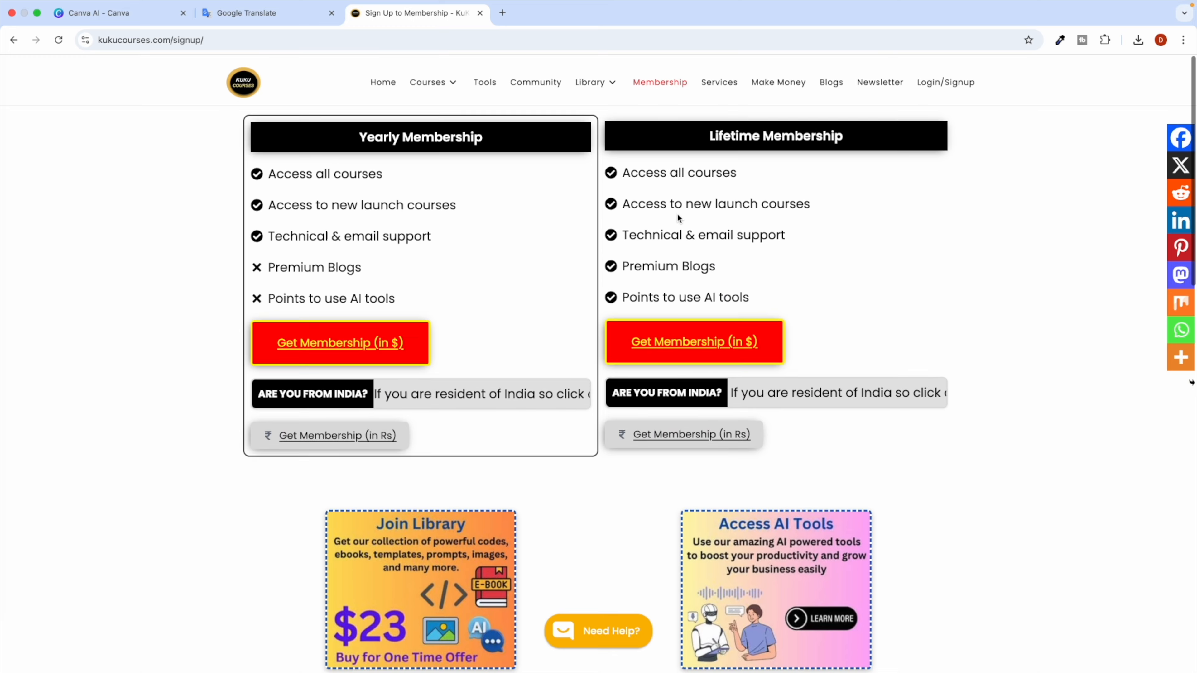
scroll(700, 230, "down", 10)
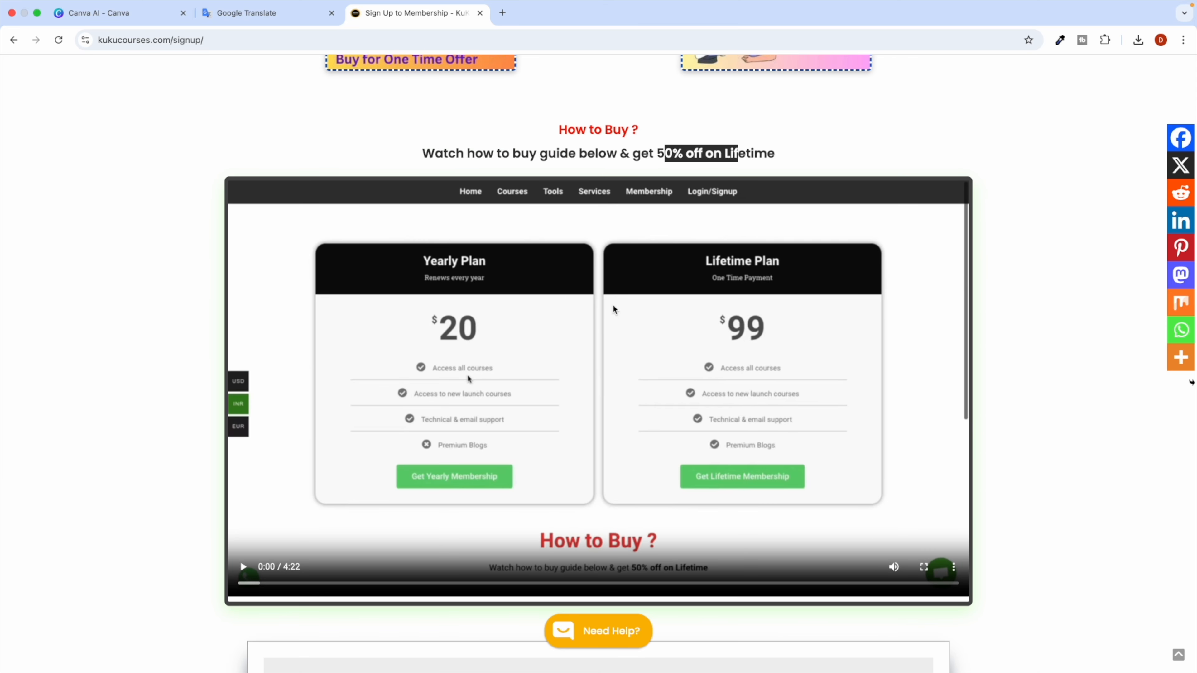
scroll(572, 270, "up", 10)
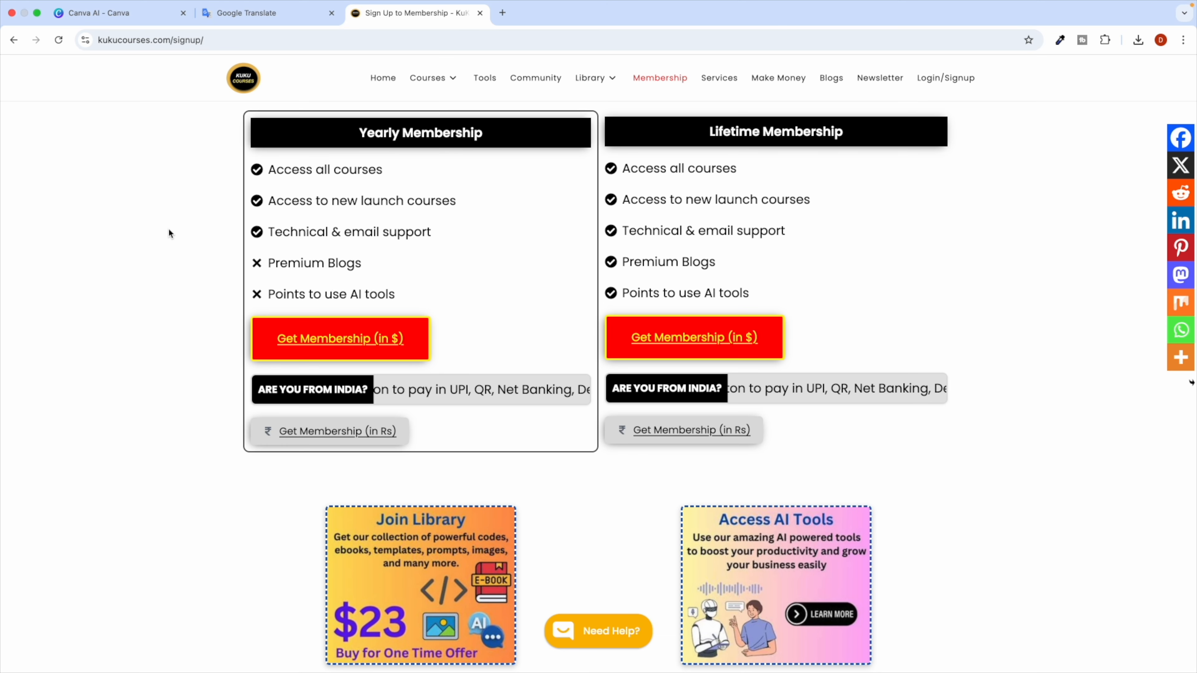
scroll(574, 334, "down", 7)
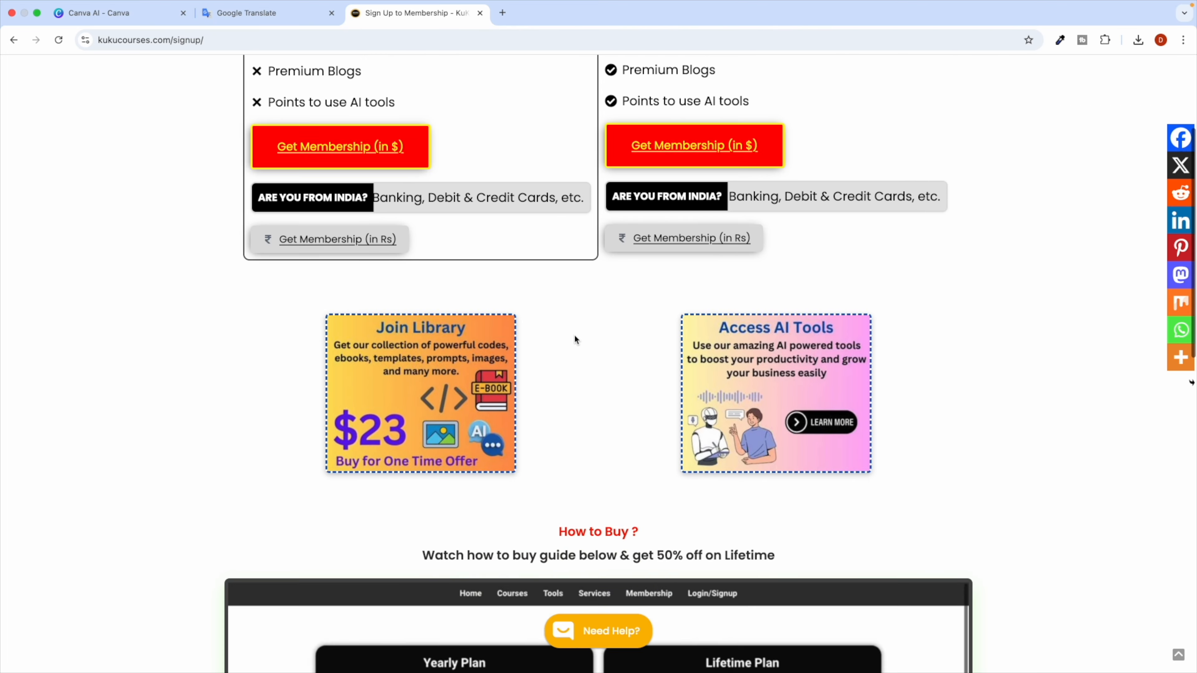
scroll(615, 333, "down", 2)
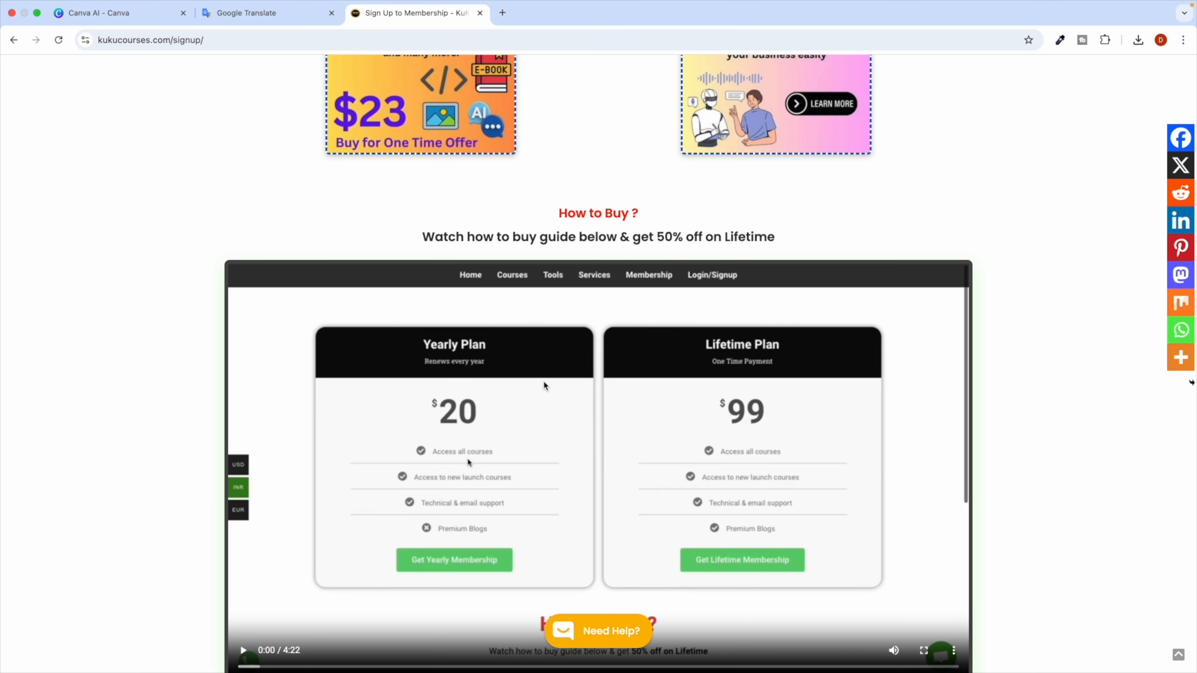
scroll(556, 347, "up", 9)
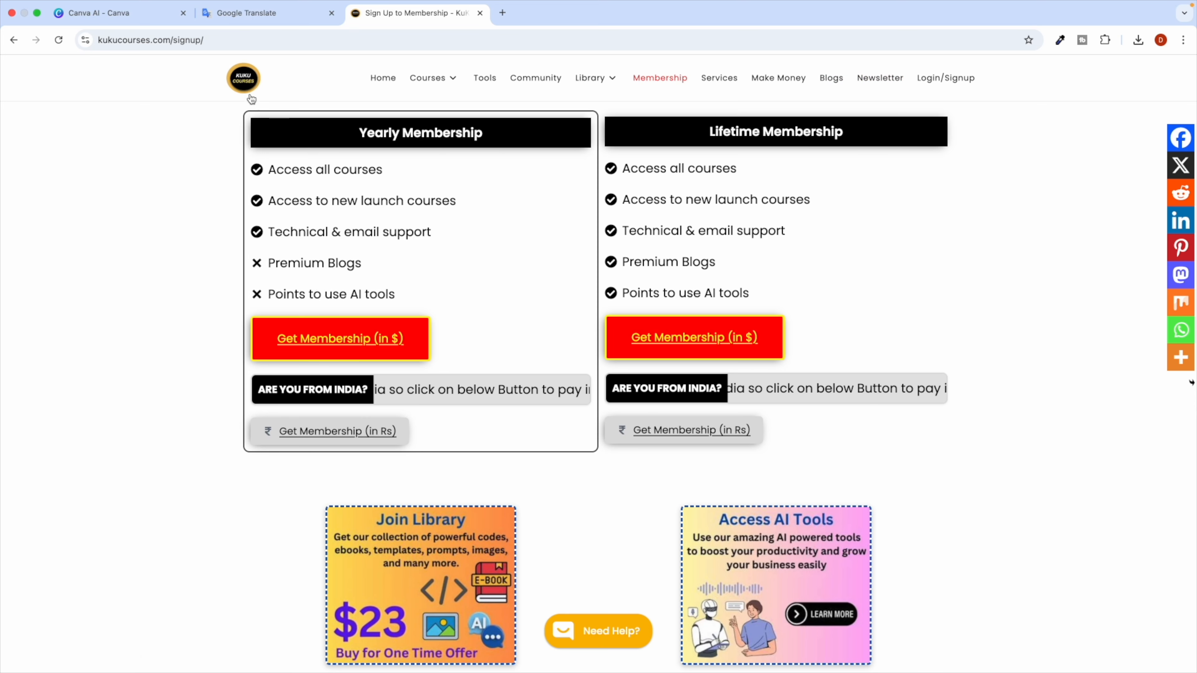
left_click(244, 85)
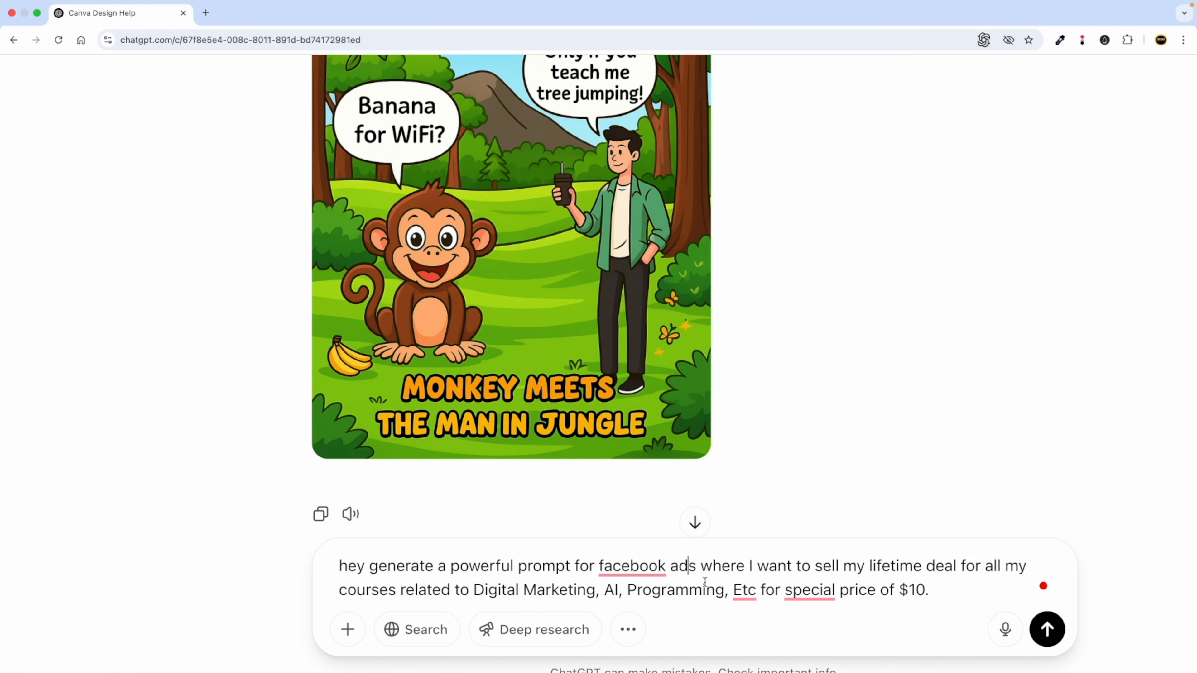
Send the Facebook ad prompt for the $10 lifetime course deal to ChatGPT.
left_click(956, 587)
left_click(1047, 630)
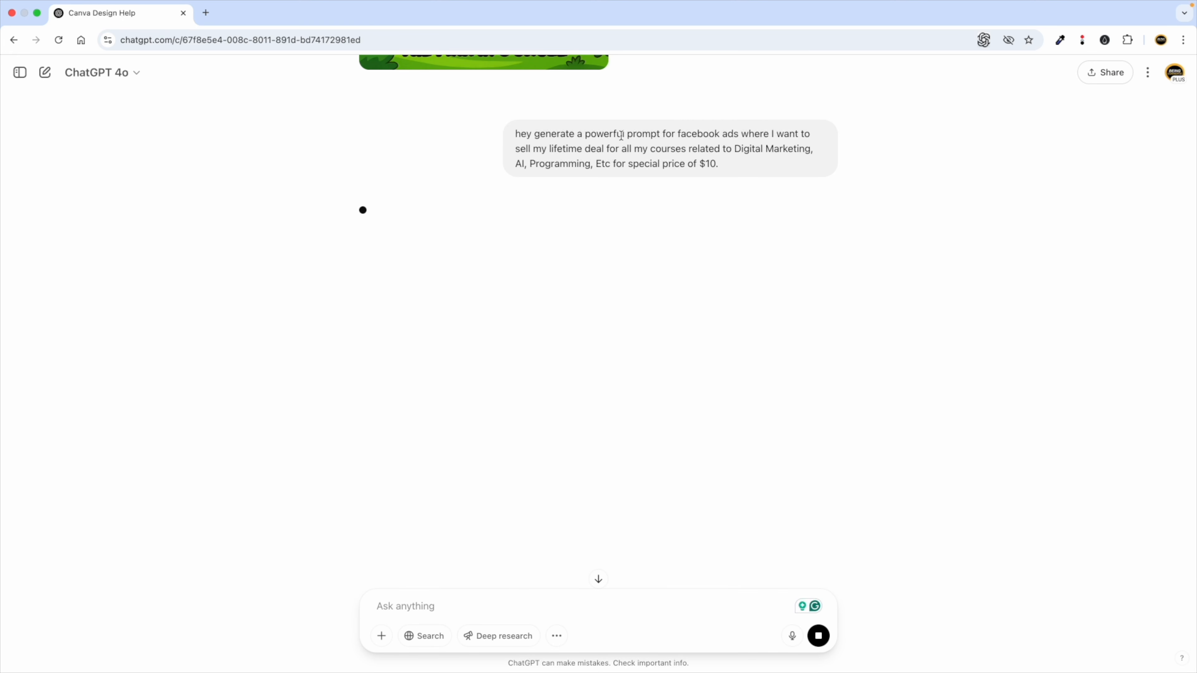
double_click(628, 135)
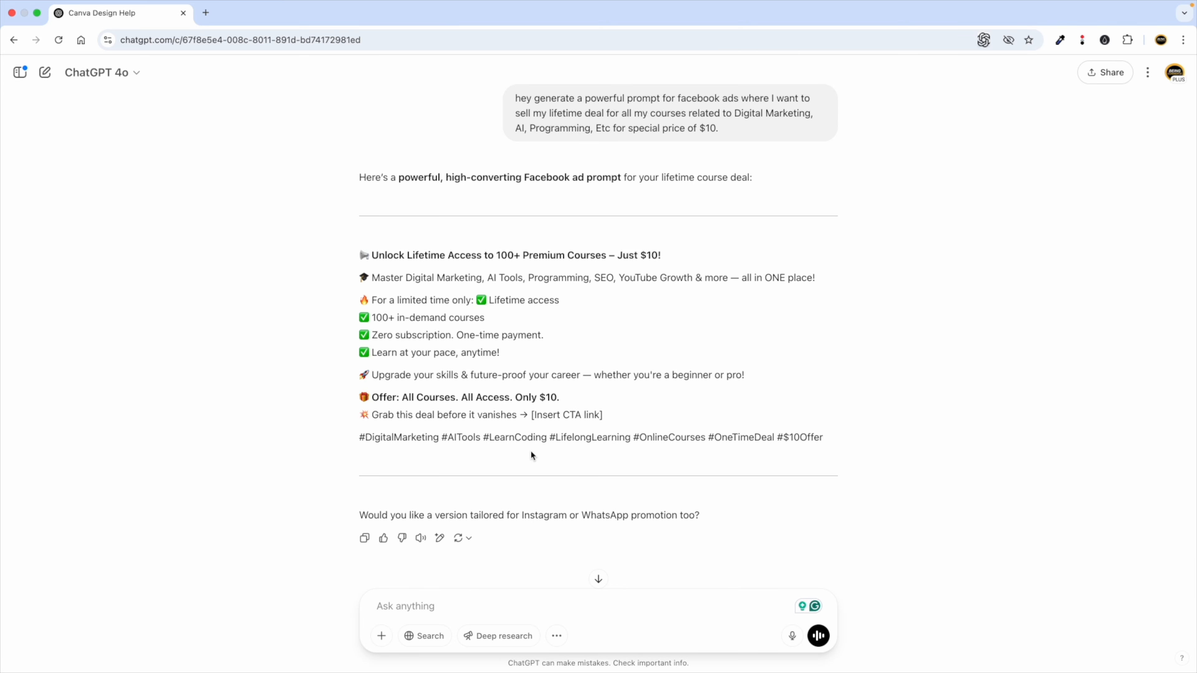
scroll(531, 450, "down", 2)
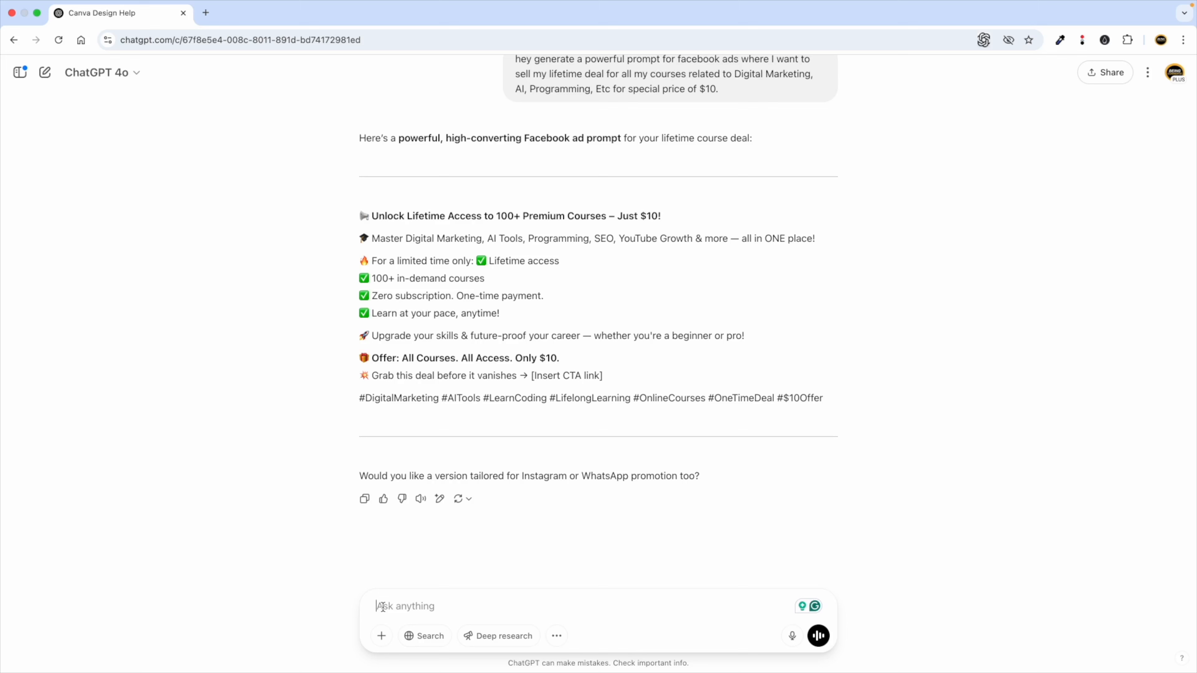
Draft a follow-up asking for a simpler prompt and select the generated ad text.
type("hey can you convert this i")
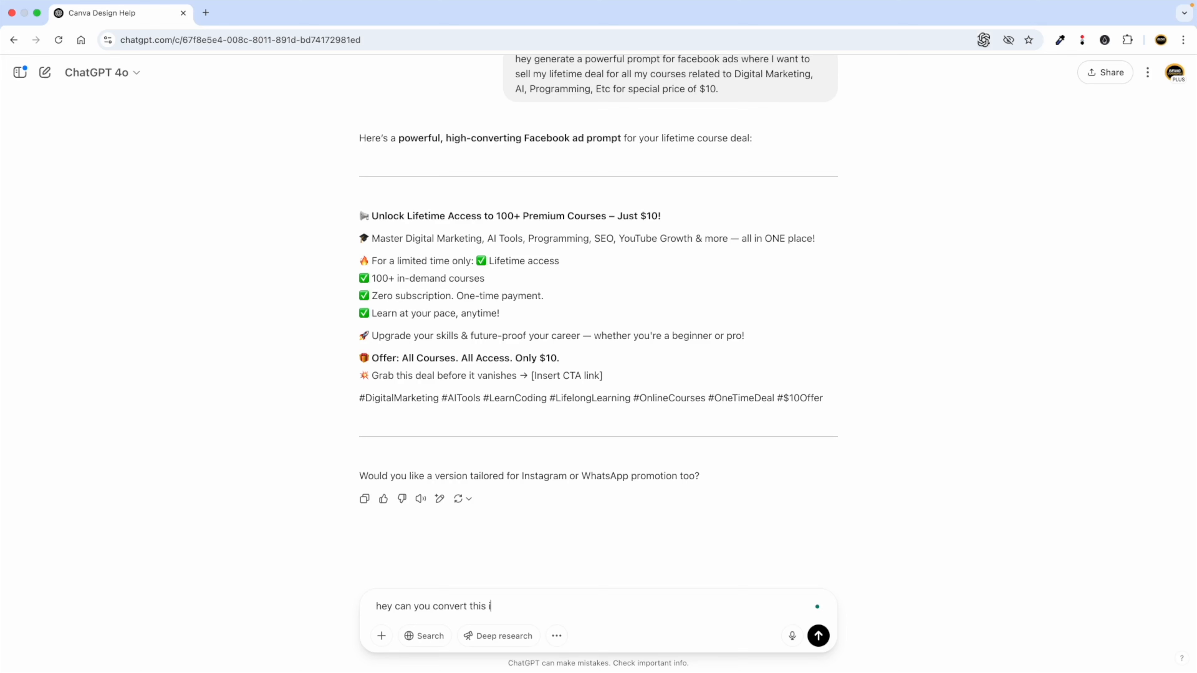
type("rompt")
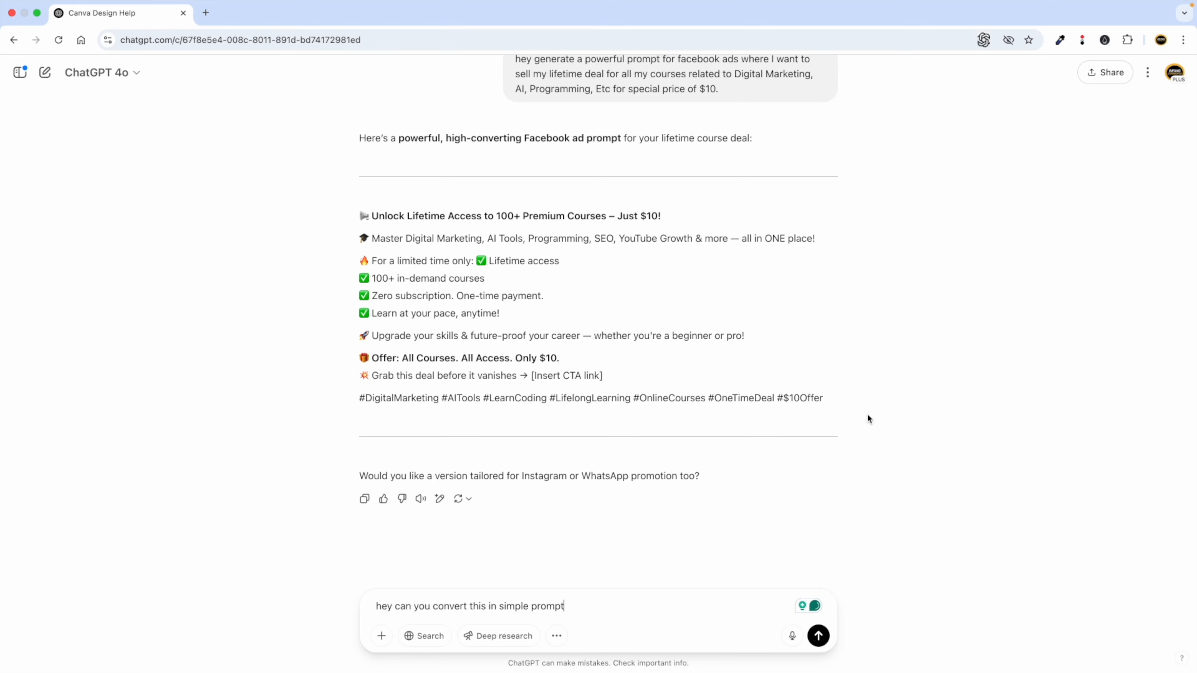
left_click_drag(821, 398, 356, 215)
Paste the $10 lifetime-deal ad copy into a new Canva AI chat and send it.
key("ctrl+Left")
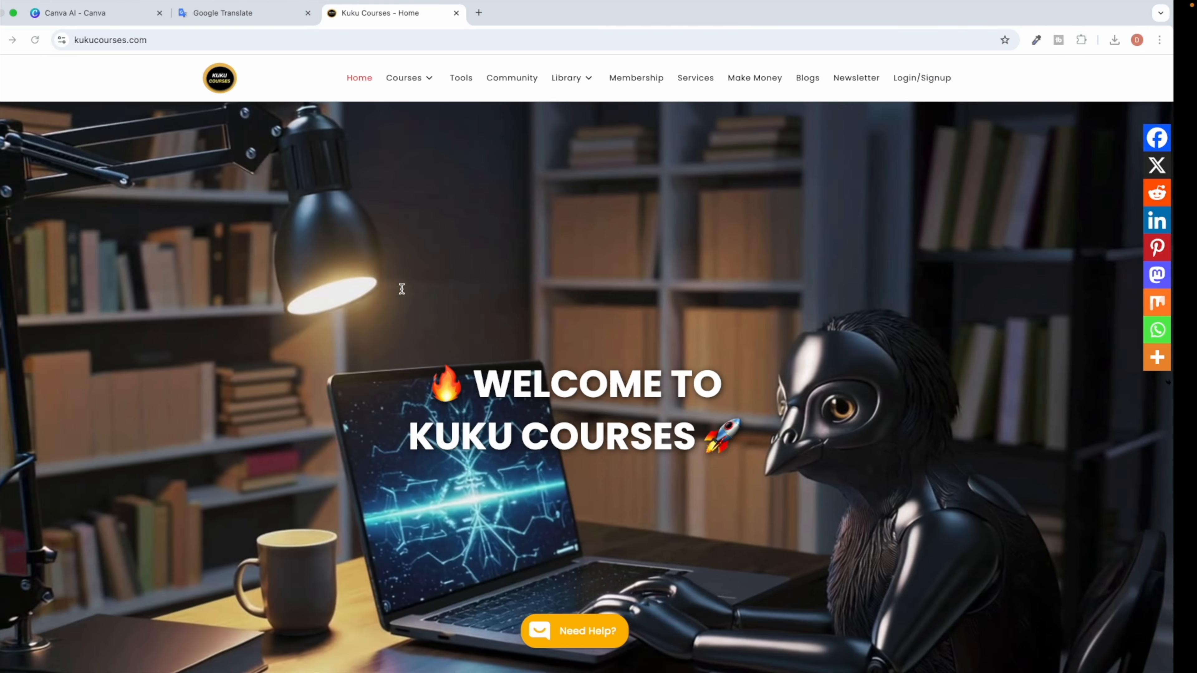
left_click(117, 14)
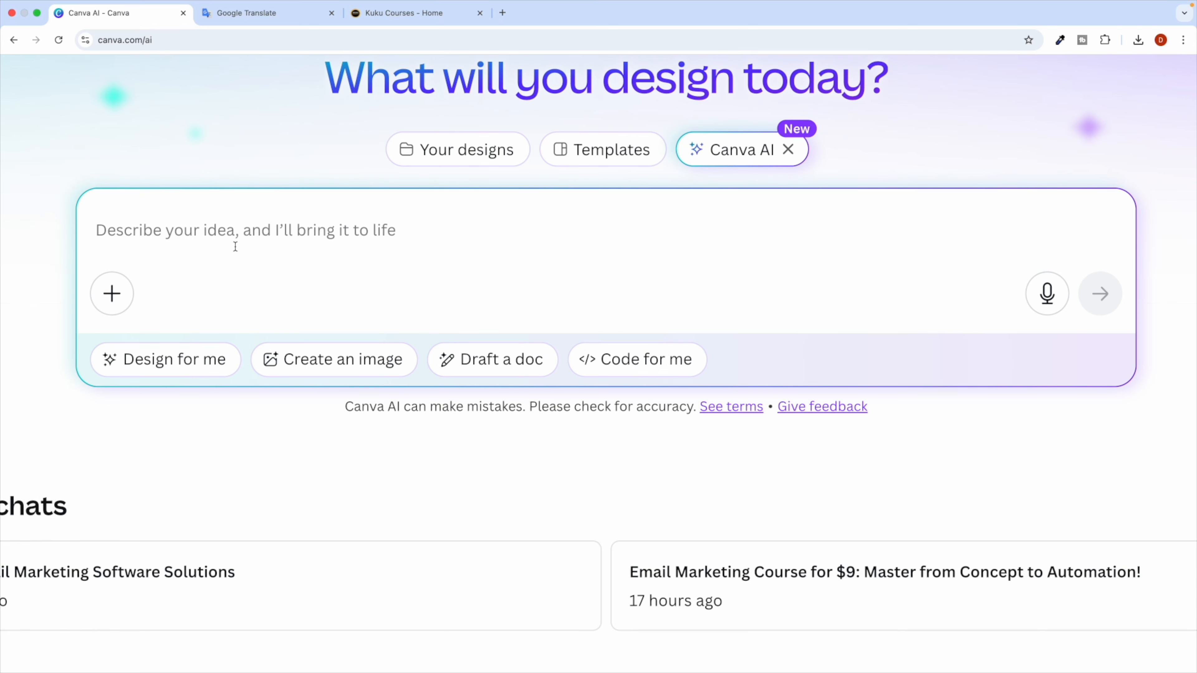
key("super+v")
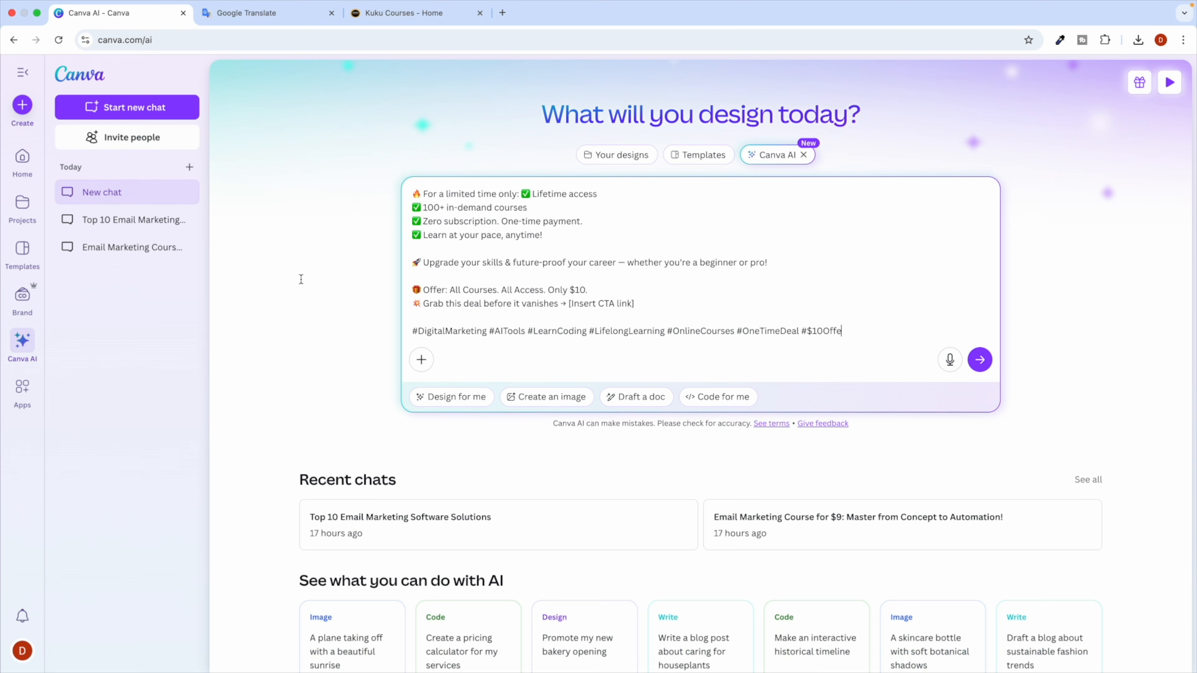
left_click(980, 359)
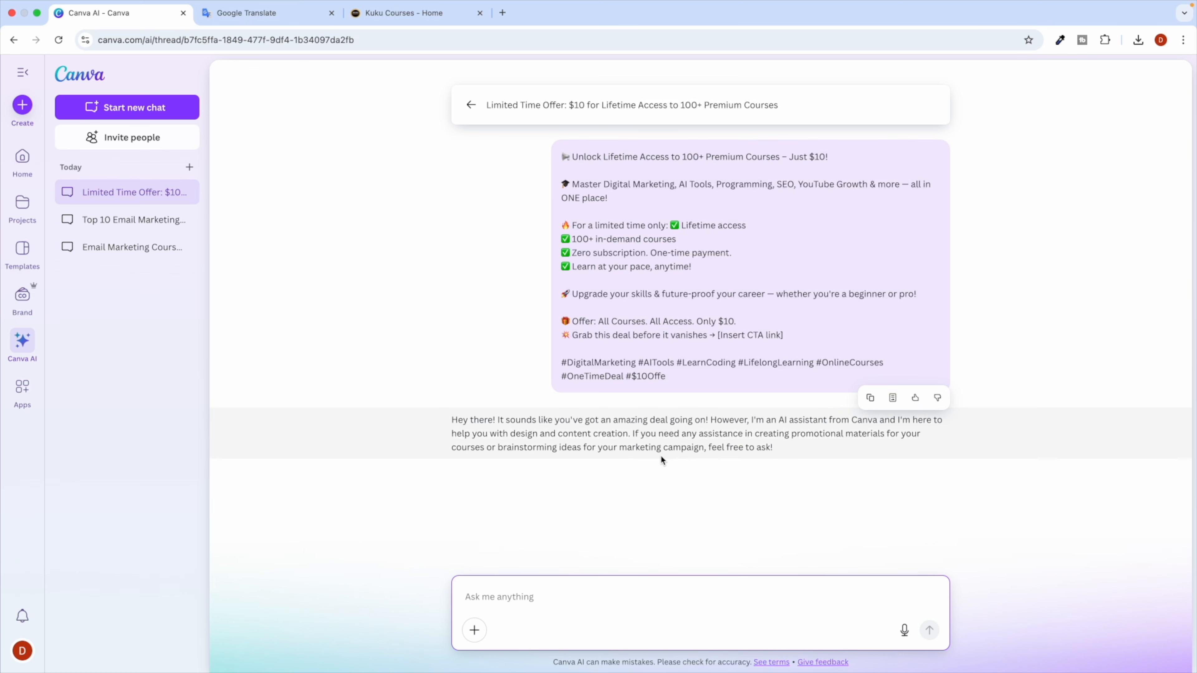
Reply 'yes generate for me' so Canva AI creates the promotional graphics.
left_click(470, 593)
type("yes generate for me")
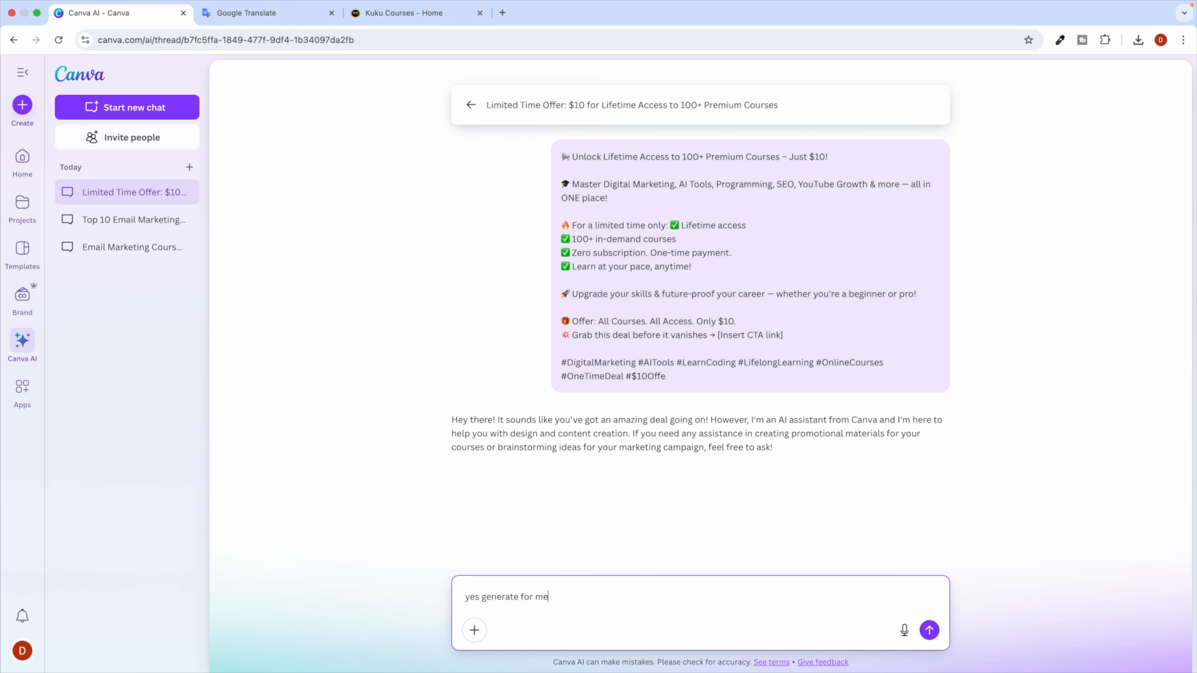
key("Return")
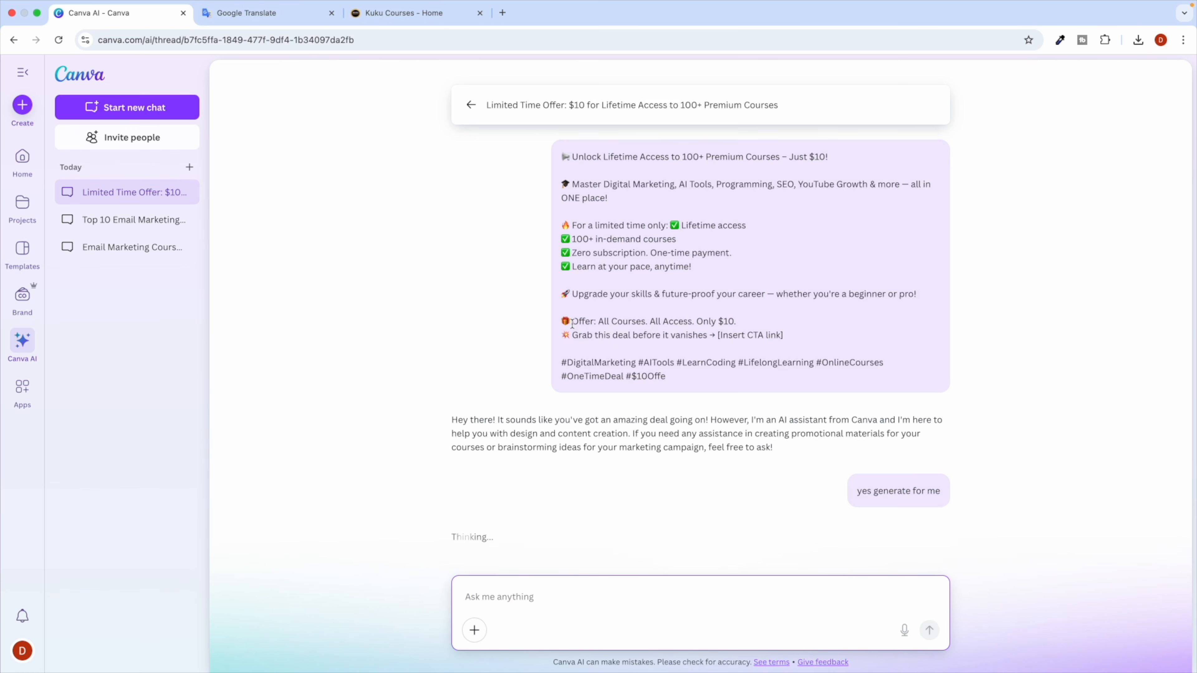
left_click_drag(604, 341, 681, 340)
left_click(694, 344)
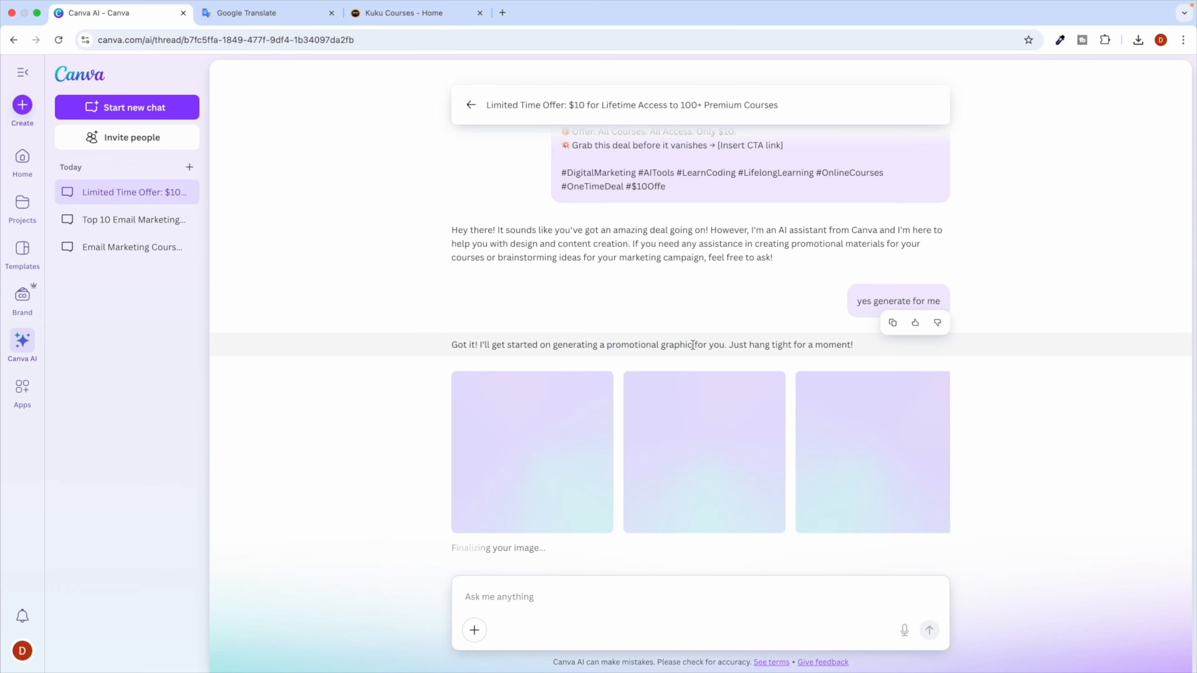
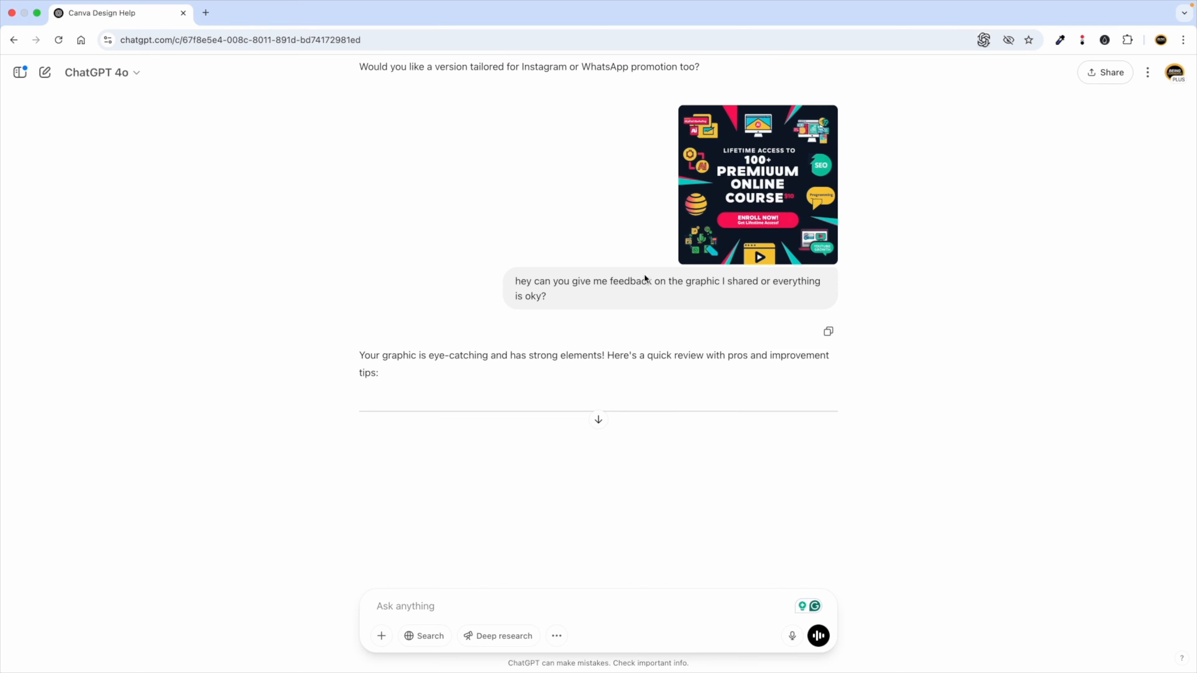
Attach the downloaded course graphic jpg and send 'Hey generate image with optimizing current image i shared.'.
scroll(510, 381, "down", 15)
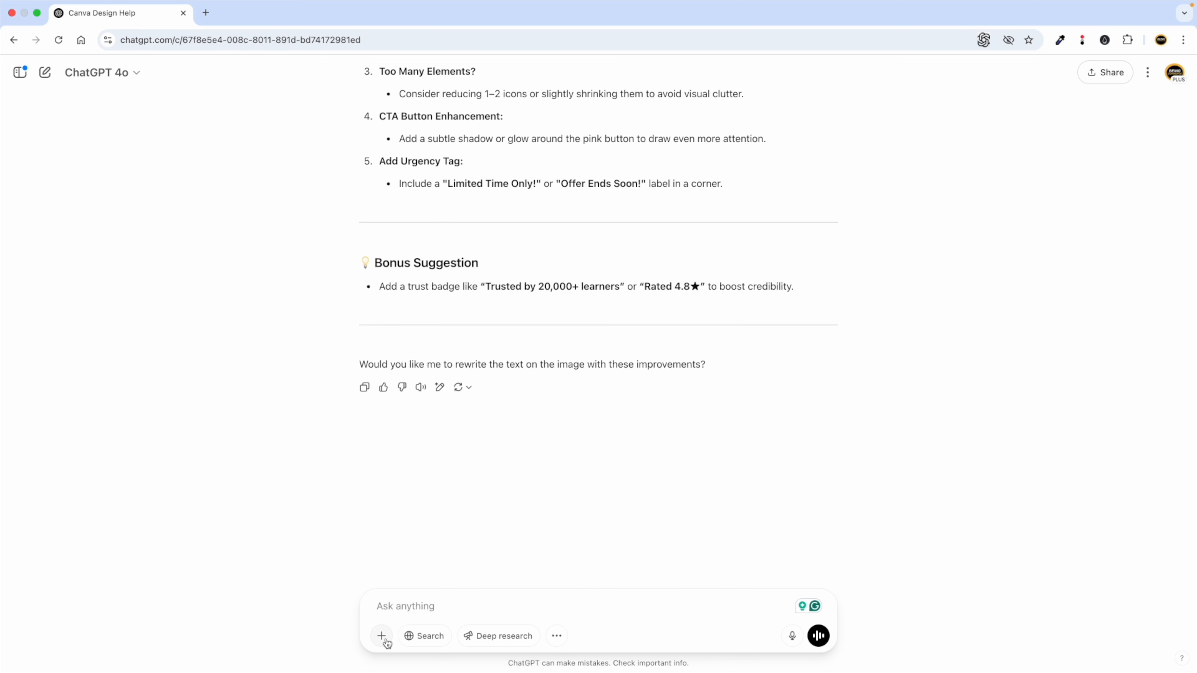
left_click(382, 636)
left_click(408, 604)
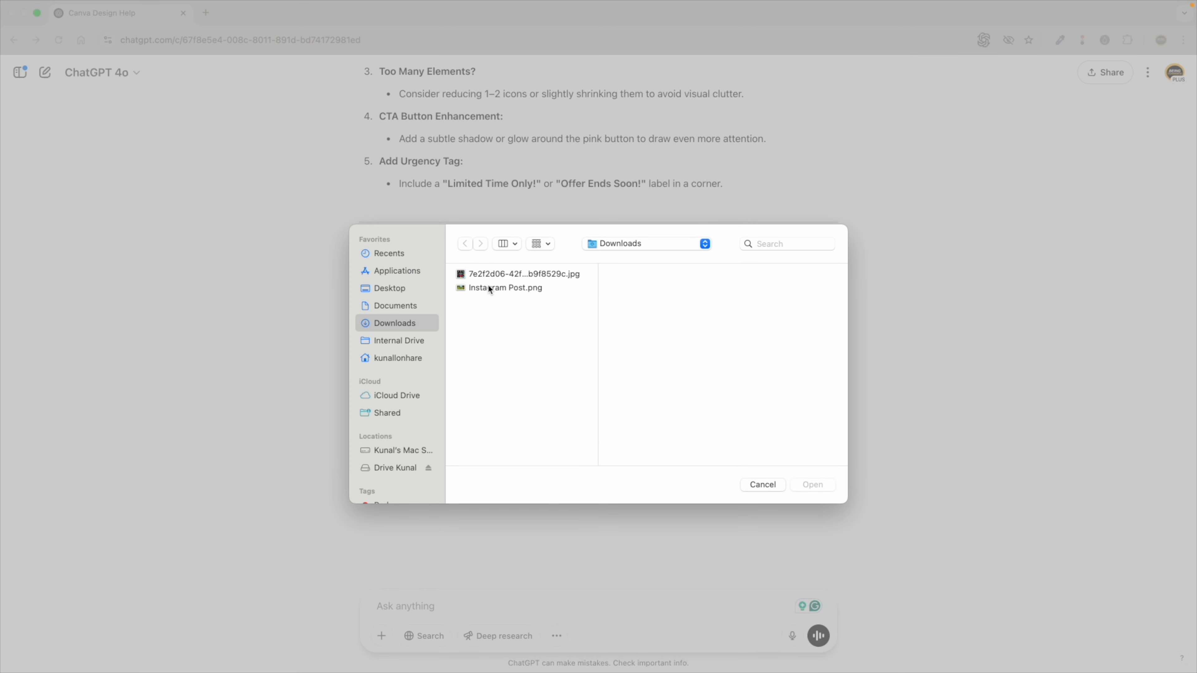
double_click(489, 268)
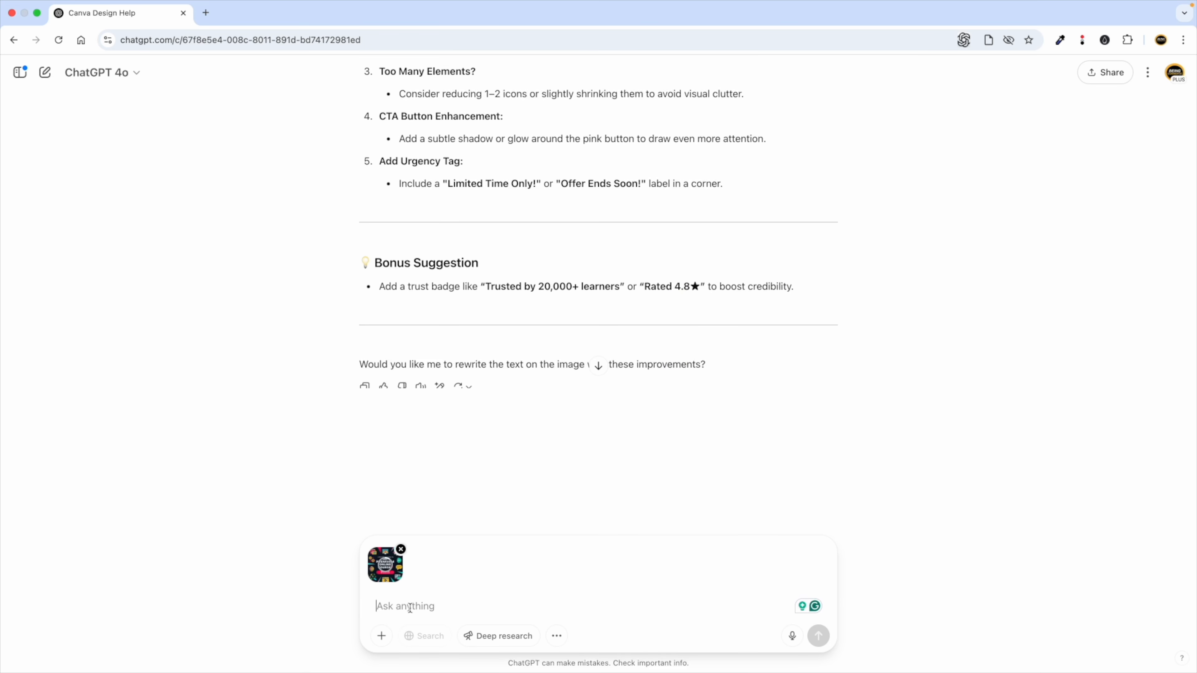
type("Hey generate image with")
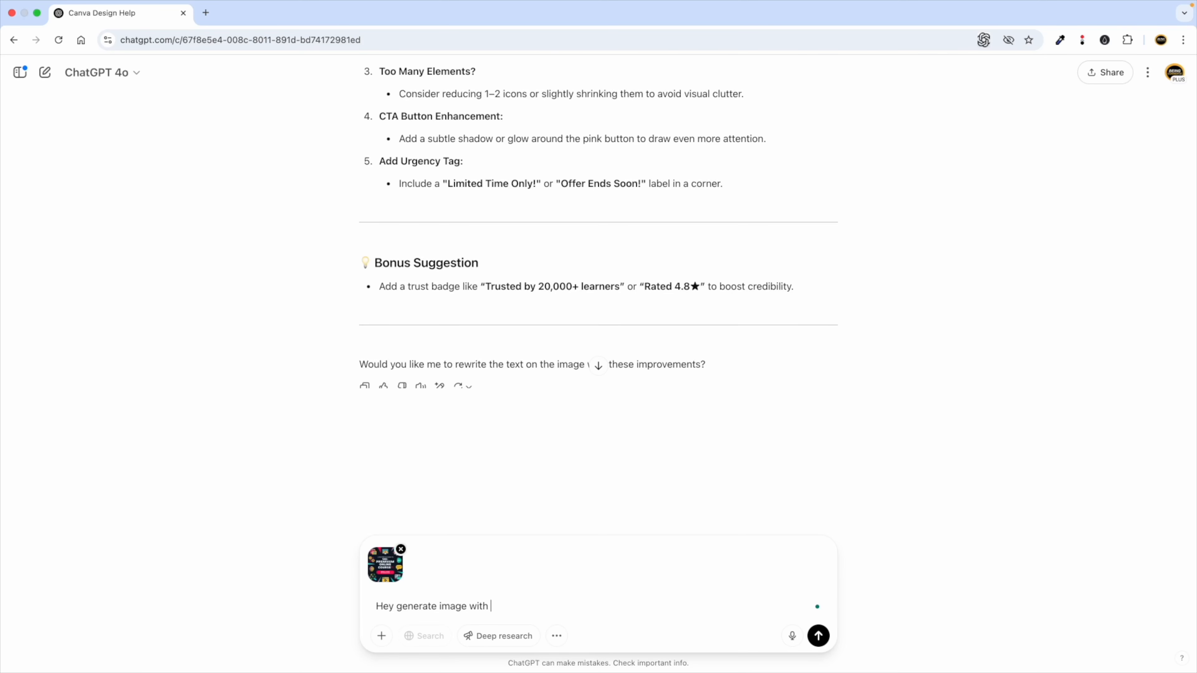
type("optimizing current image i shared.")
key("Return")
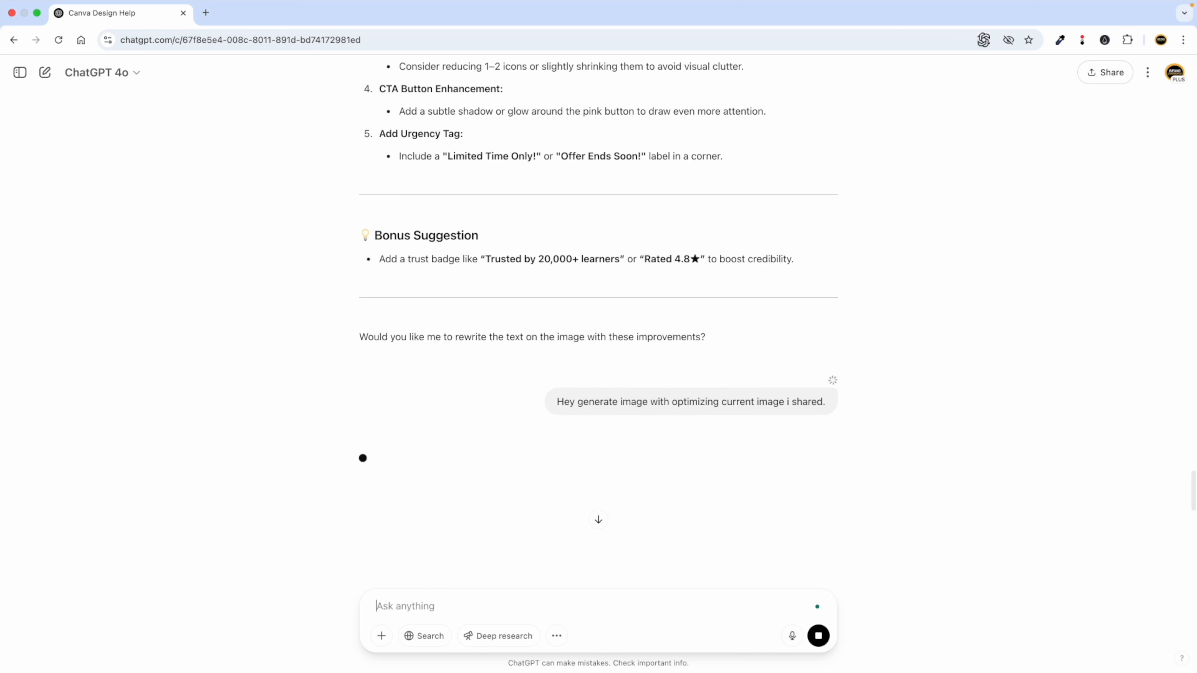
Review the optimized course graphic, highlighting the typo, headline spacing and icon-reduction suggestions.
scroll(467, 419, "up", 2)
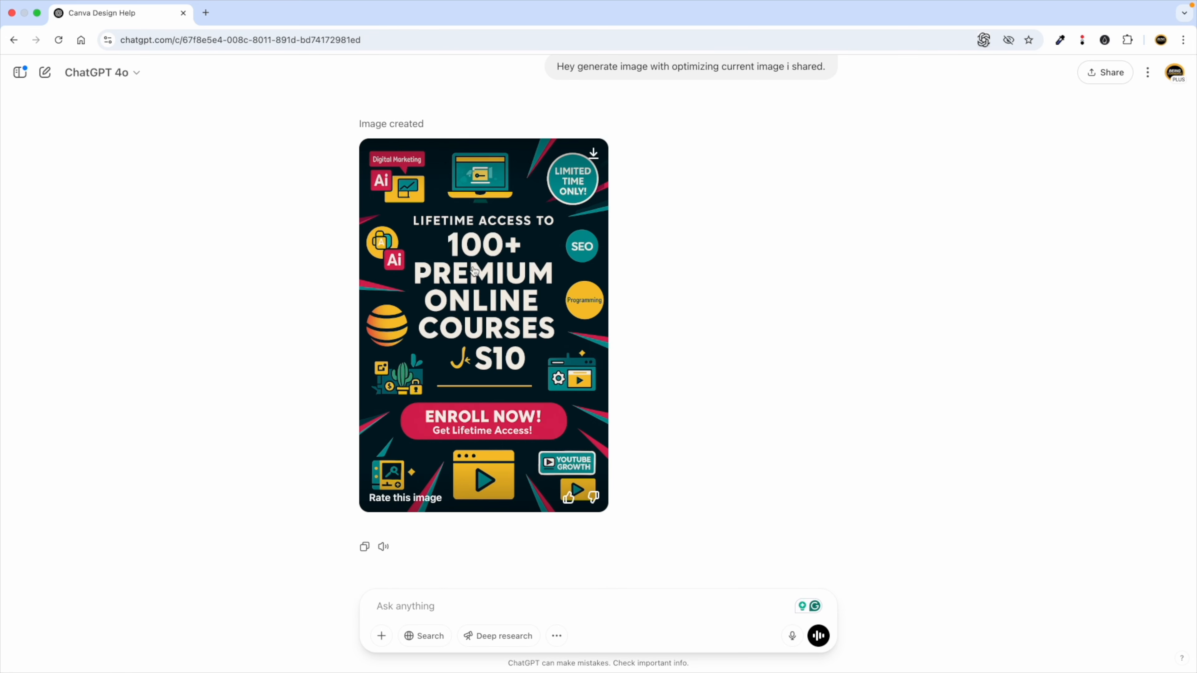
scroll(572, 226, "up", 8)
scroll(444, 257, "up", 9)
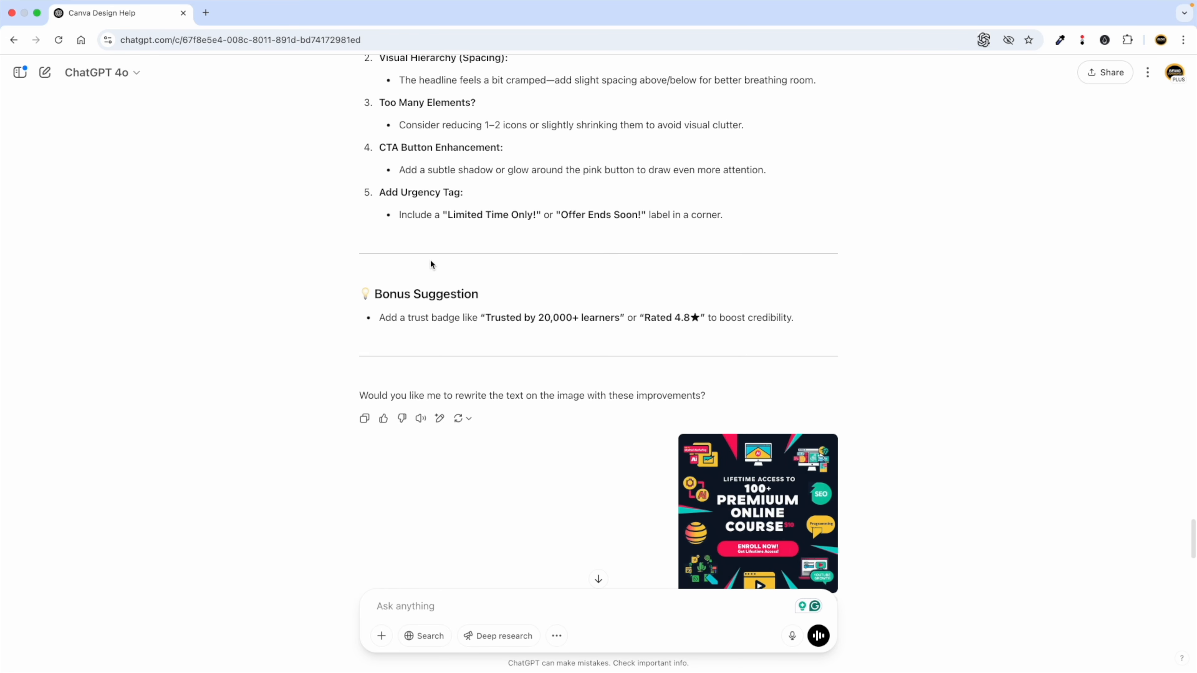
left_click_drag(402, 268, 471, 288)
left_click_drag(400, 333, 510, 333)
left_click_drag(436, 378, 557, 378)
scroll(514, 384, "down", 15)
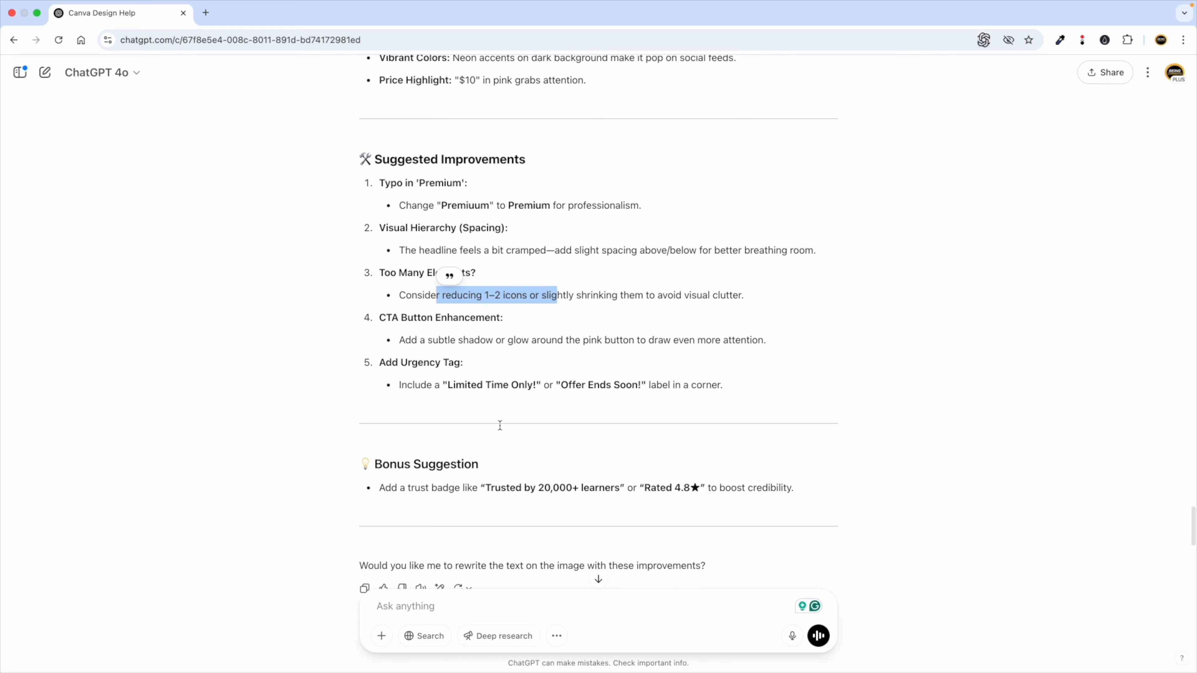
scroll(622, 311, "up", 8)
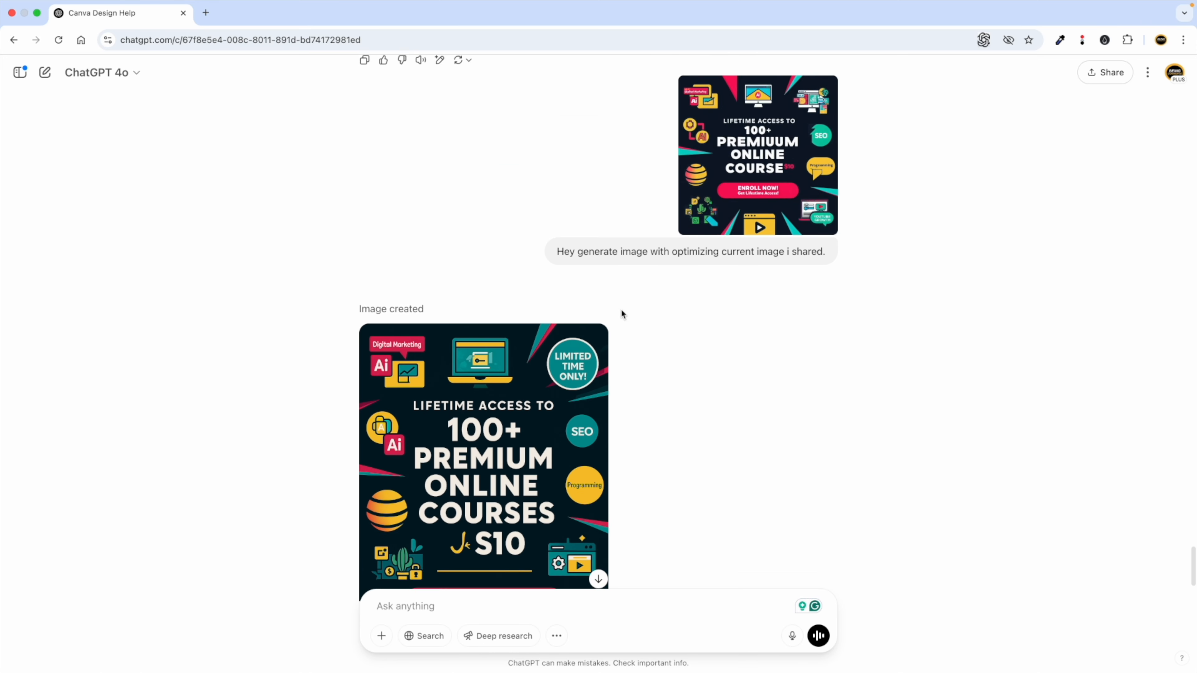
scroll(461, 183, "down", 8)
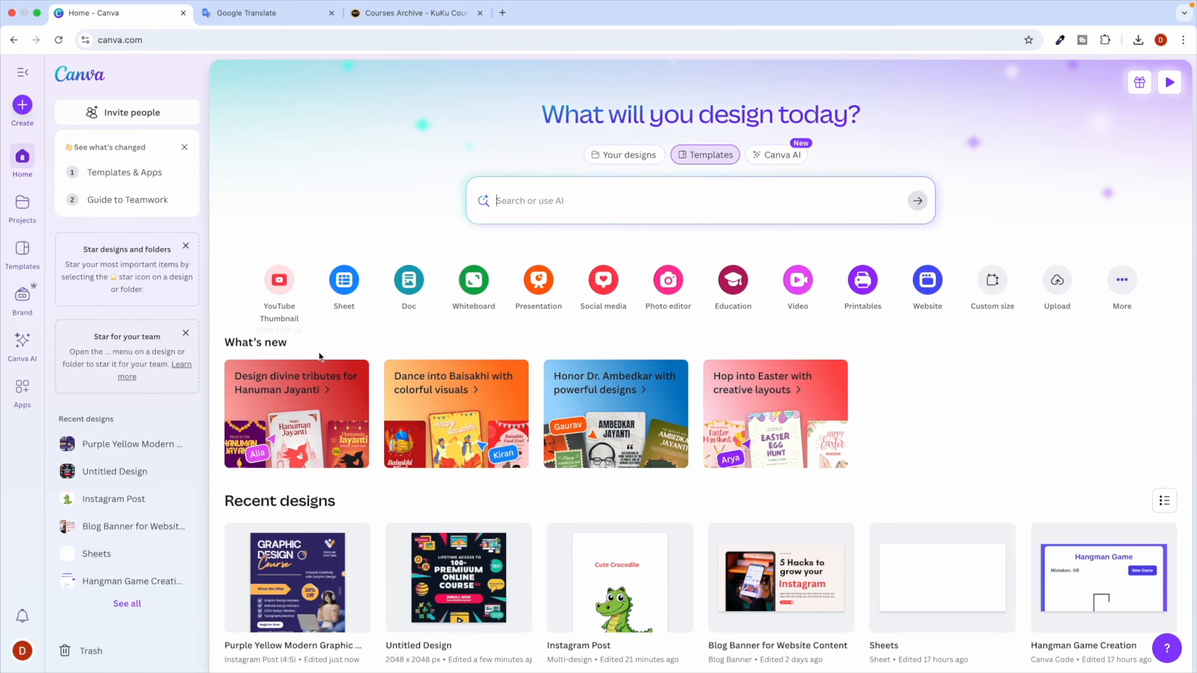
Open the Instagram Post design from Recent designs and delete the crocodile page.
scroll(326, 359, "down", 5)
left_click(594, 460)
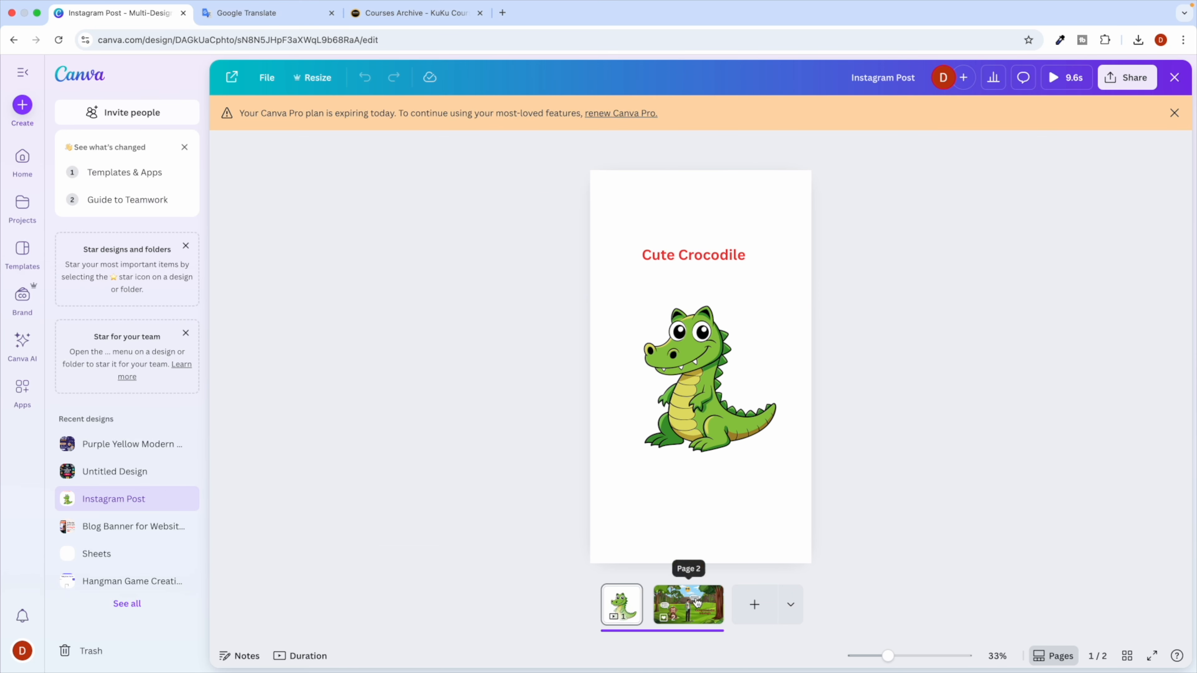
left_click(688, 604)
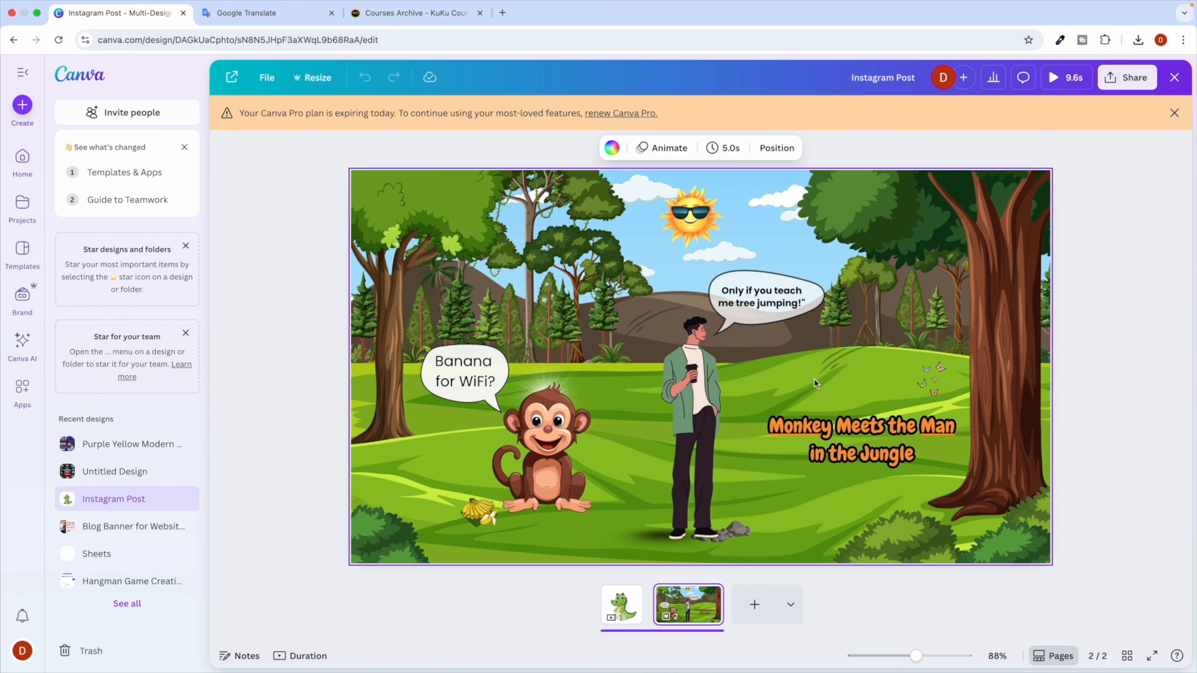
left_click(621, 604)
left_click(695, 255)
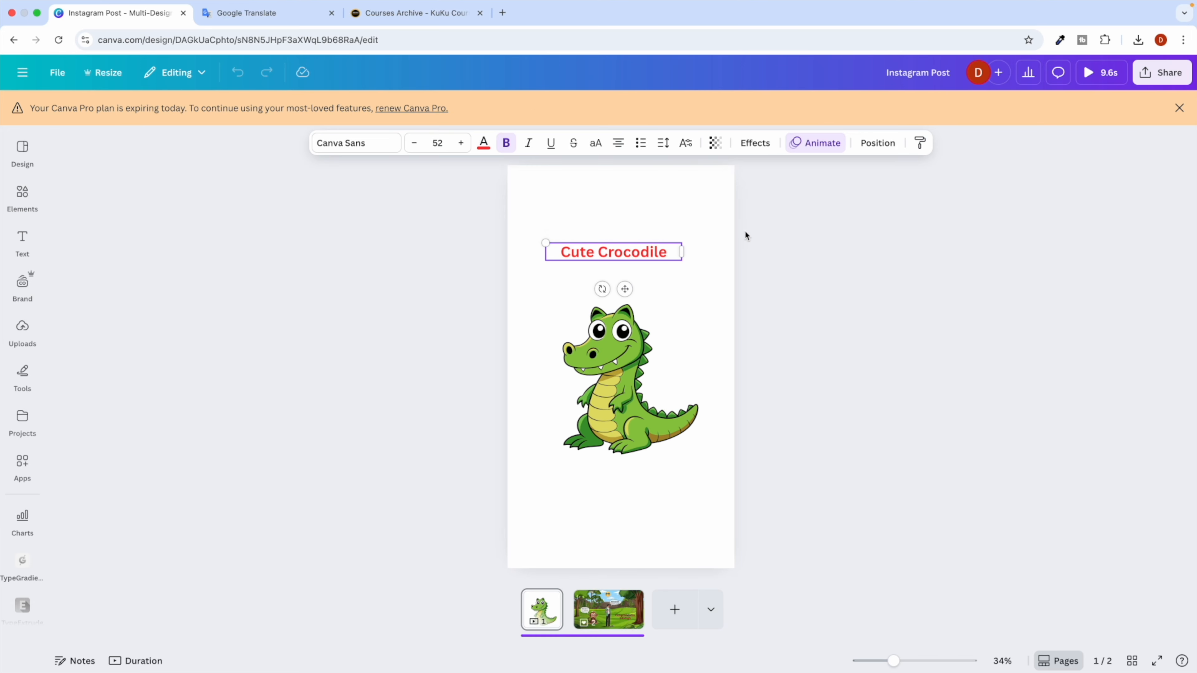
right_click(547, 613)
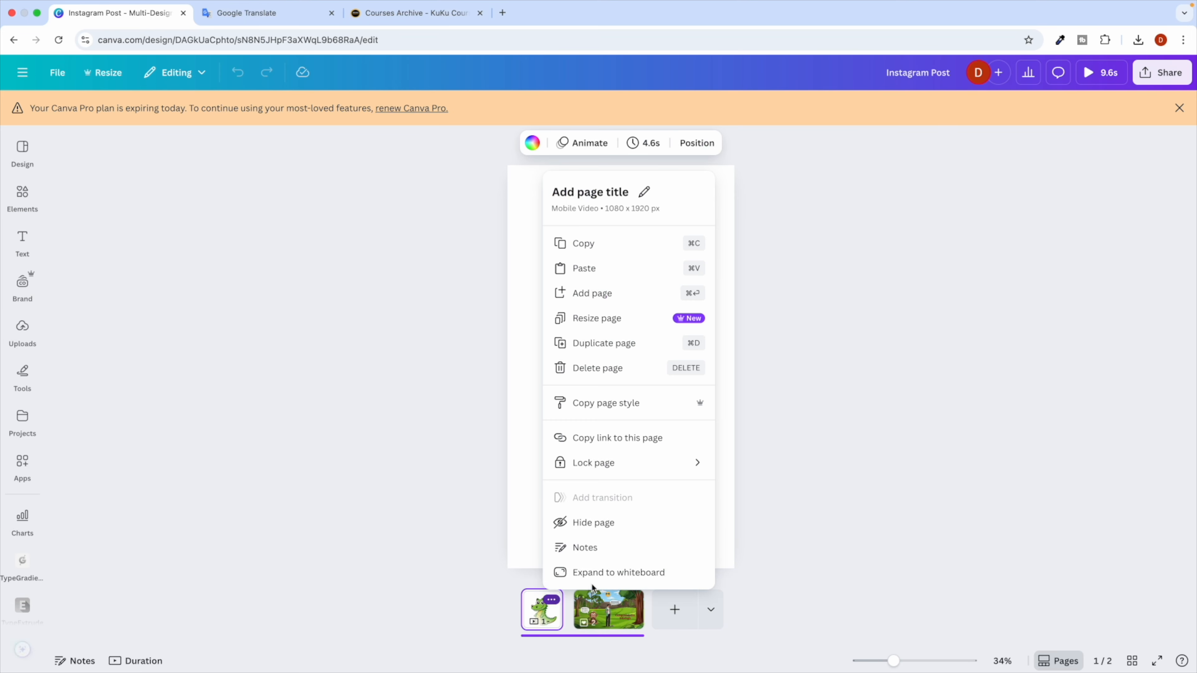
left_click(604, 376)
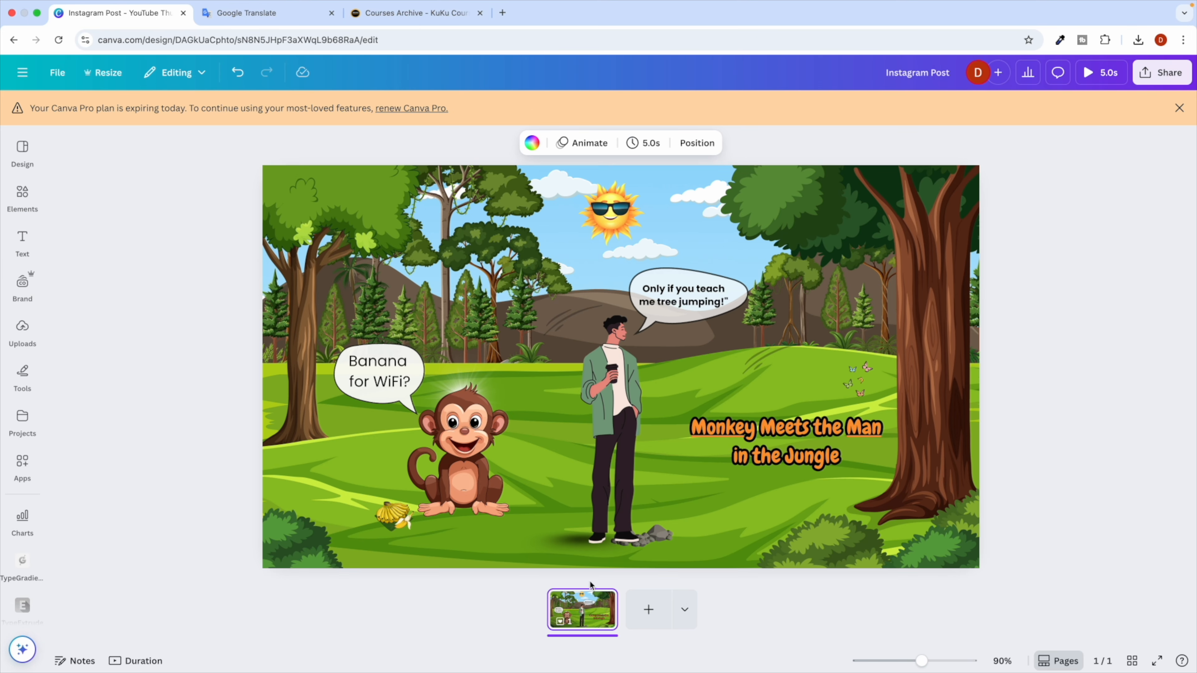
Dismiss the Pro expiry notice, toggle the page thumbnails, and select the jungle background image.
left_click(1059, 661)
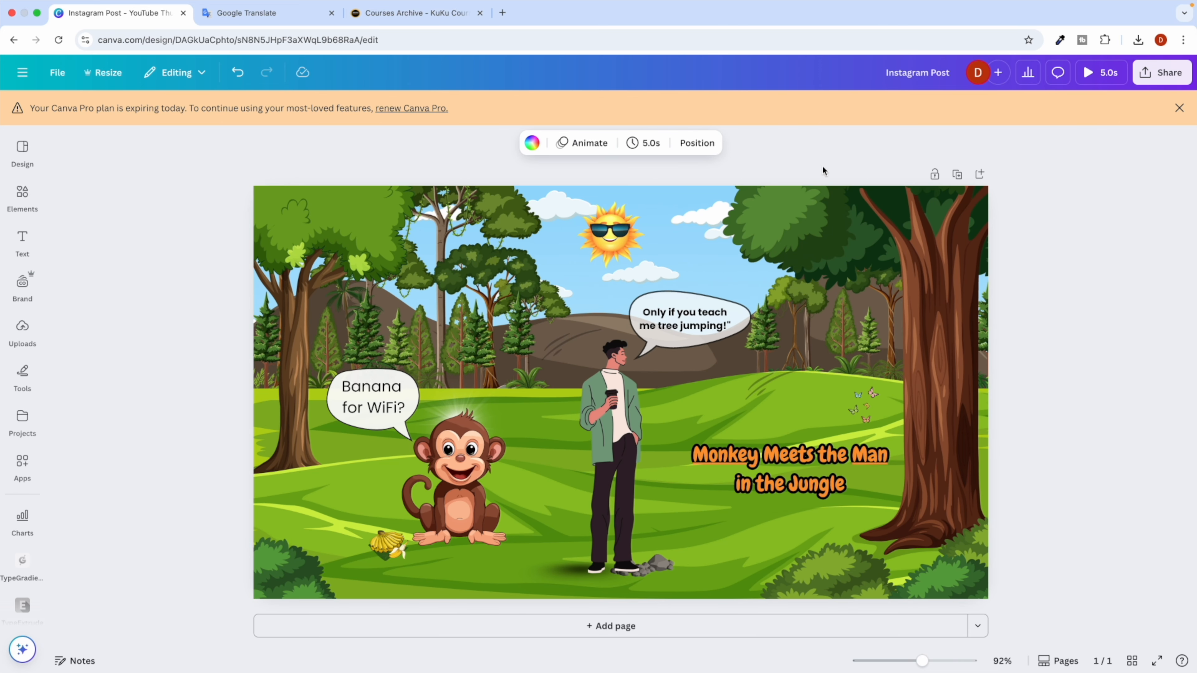
left_click(1180, 107)
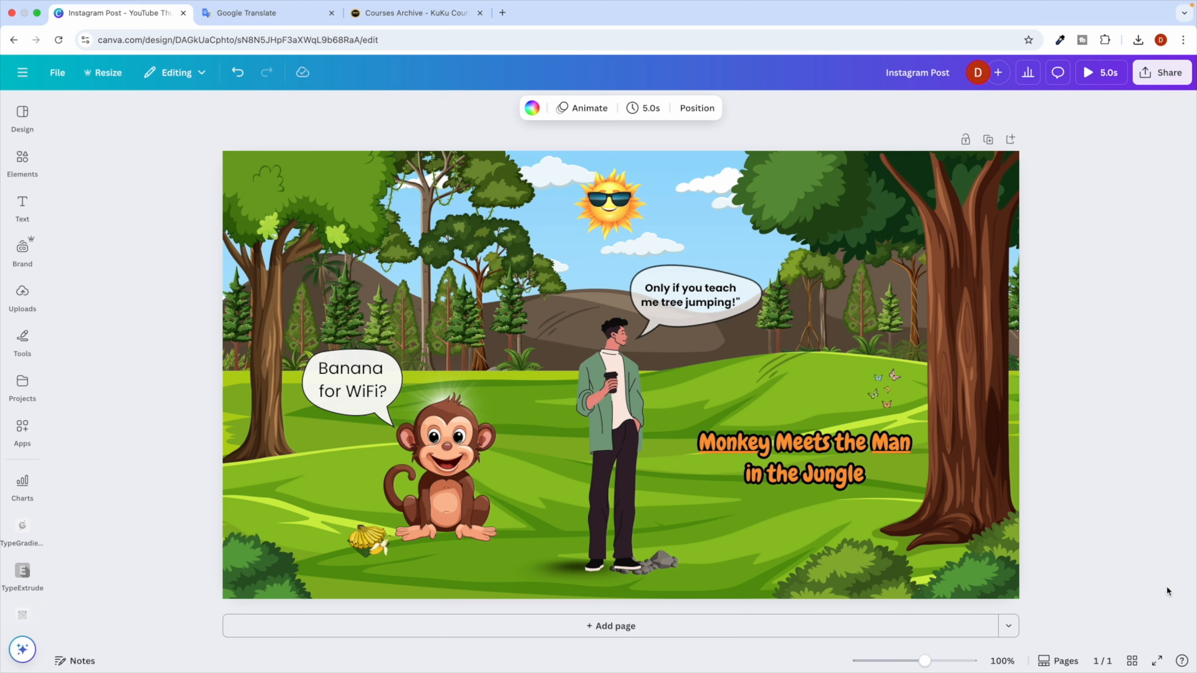
left_click(1064, 666)
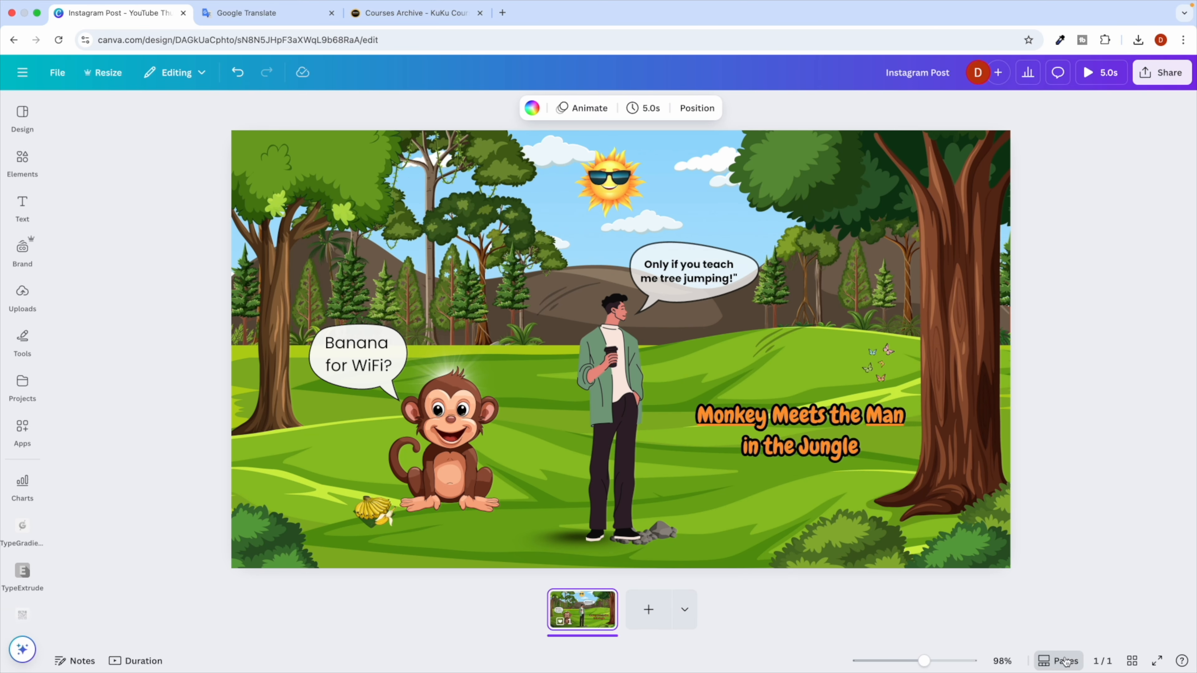
left_click(1047, 657)
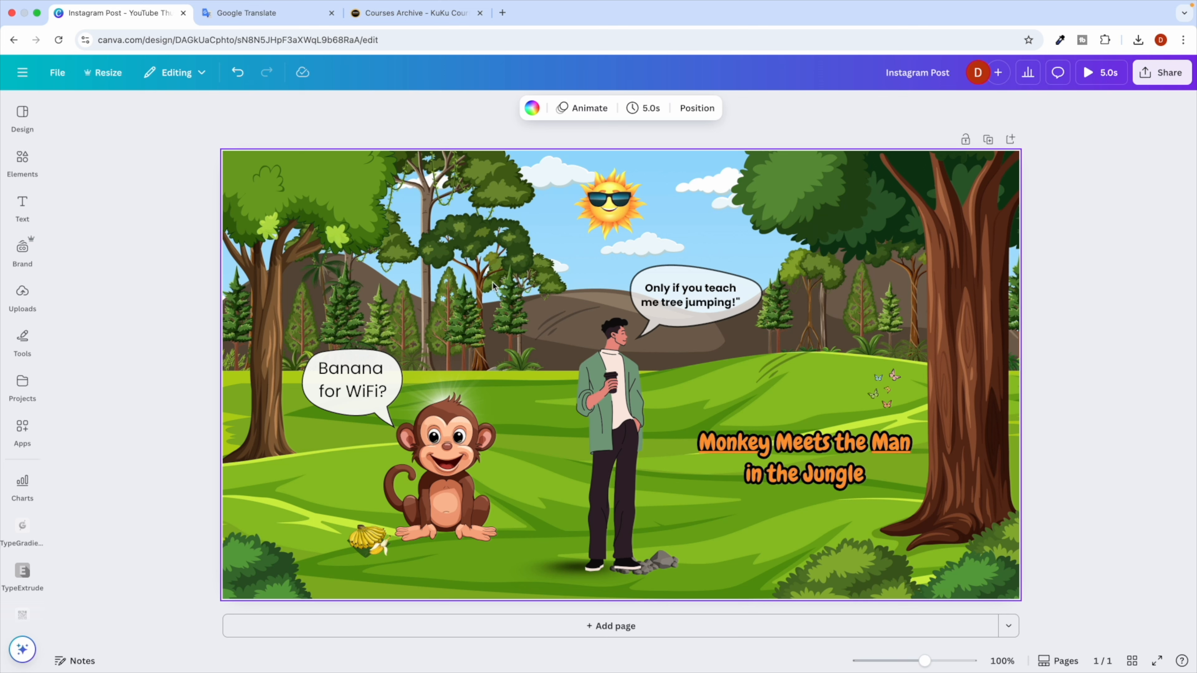
left_click(807, 252)
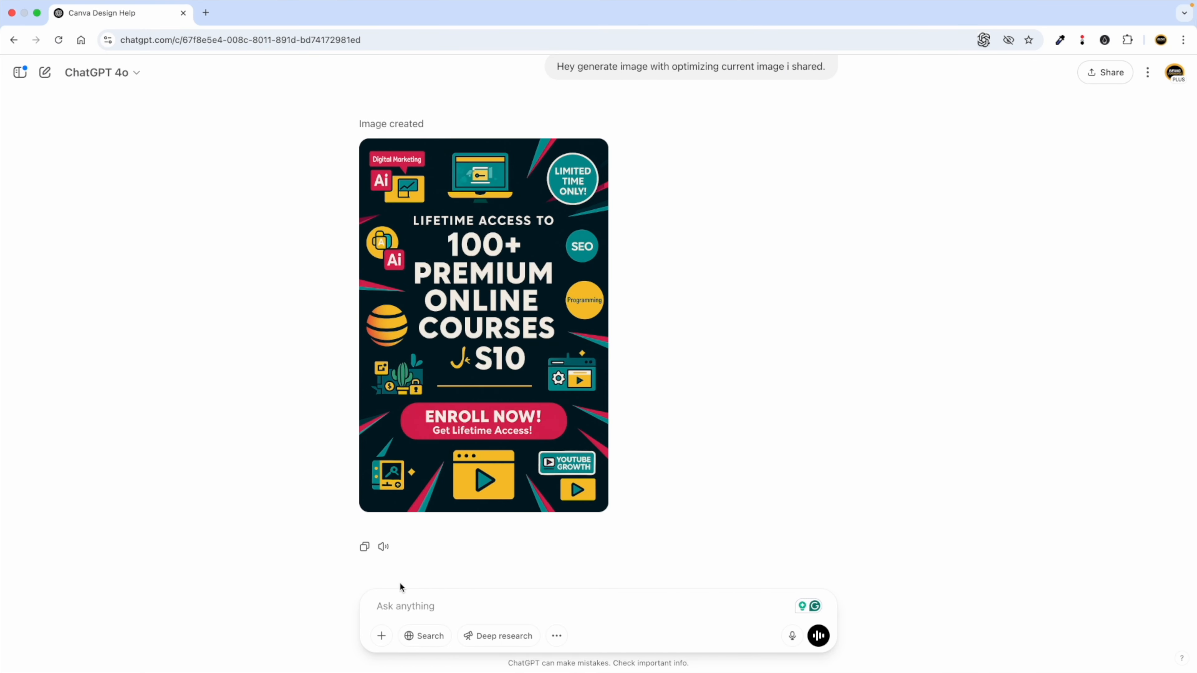
Ask ChatGPT for Quora post dimensions and select the recommended 1200 width in its reply.
type("hey tel")
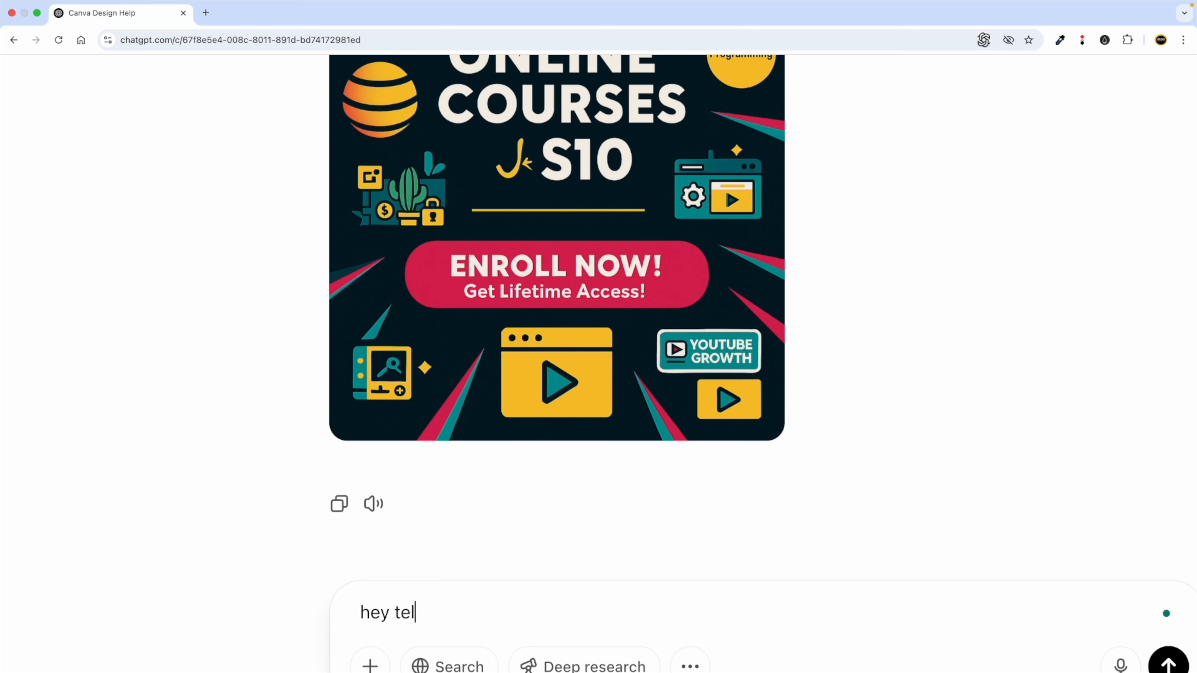
type("l me the dimensions for")
scroll(488, 566, "right", 4)
scroll(488, 567, "down", 1)
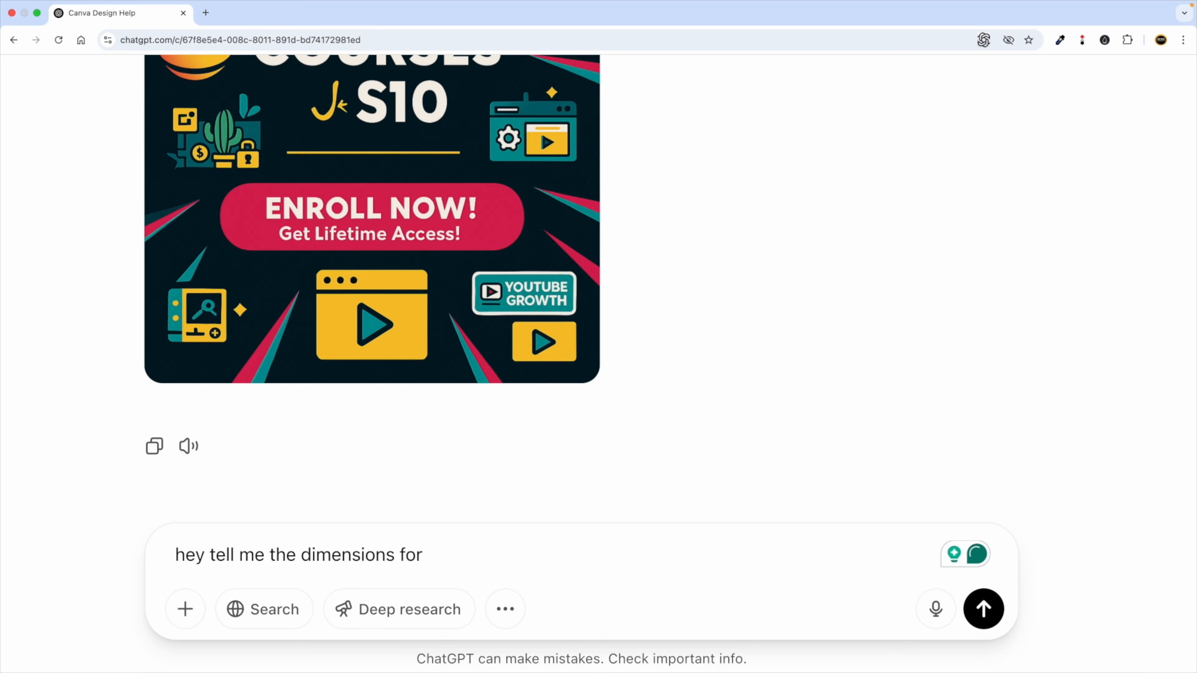
type("linedin")
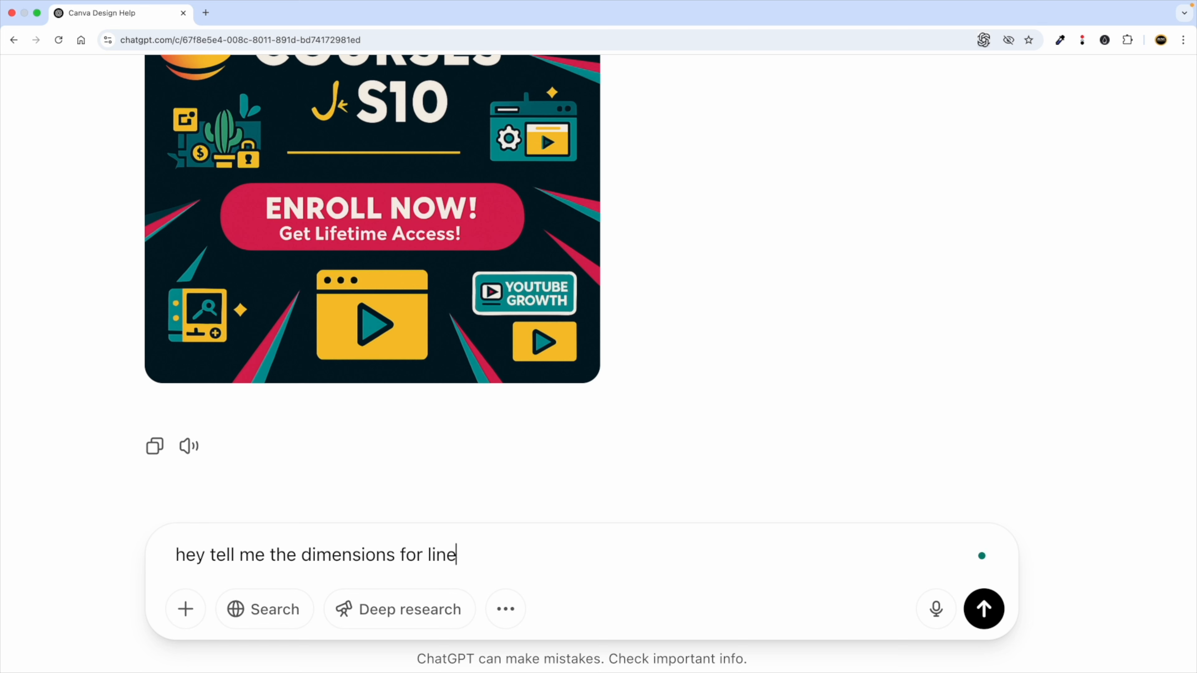
key("BackSpace")
key("BackSpace")
key("BackSpace")
key("BackSpace")
key("BackSpace")
type("quora")
key("BackSpace")
key("BackSpace")
key("BackSpace")
key("BackSpace")
type("quora post")
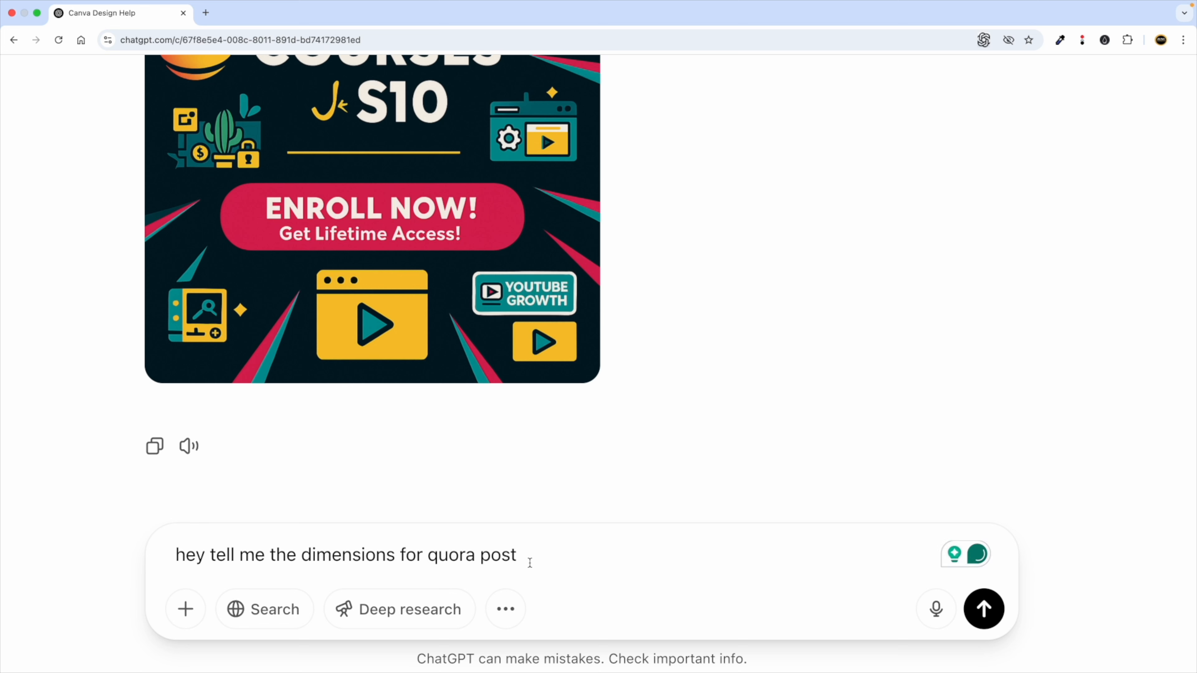
type(".")
key("Return")
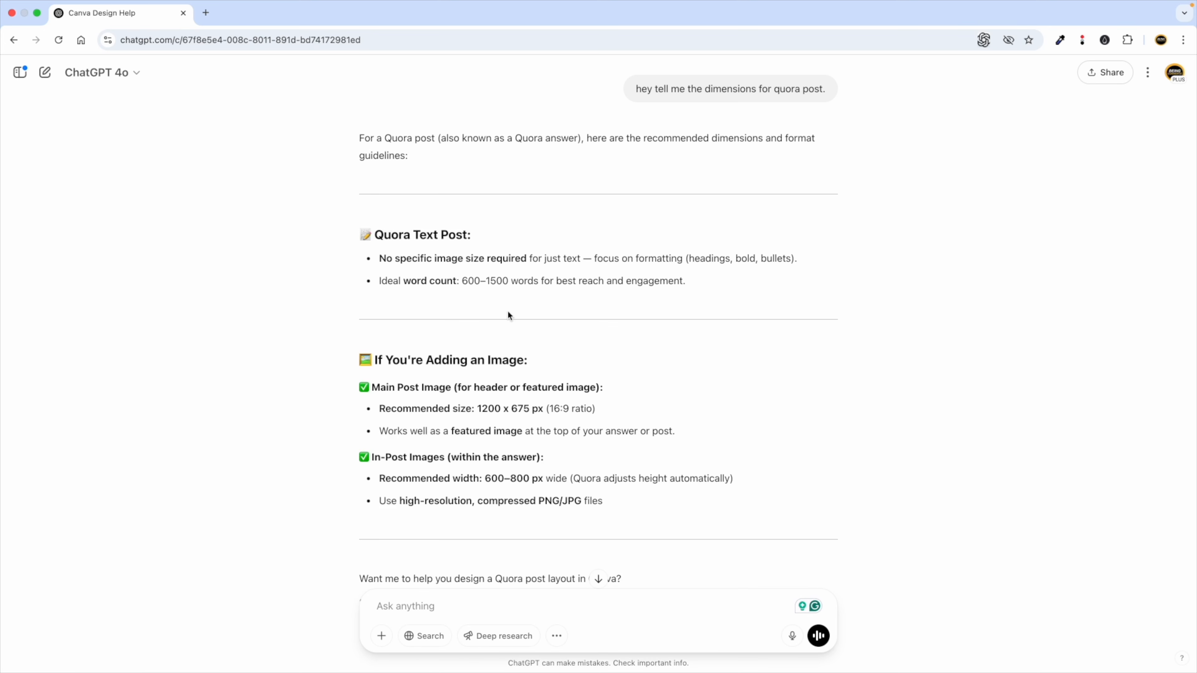
scroll(501, 343, "down", 2)
double_click(487, 354)
key("super+c")
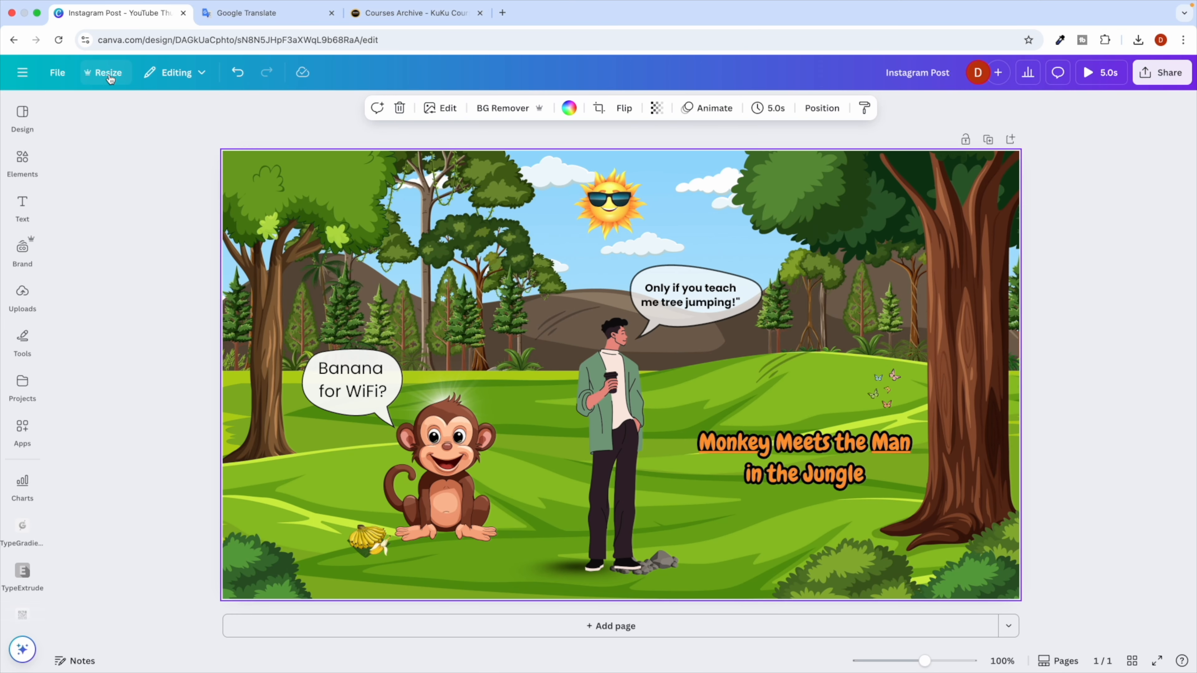
Bring up Resize's custom size fields, after briefly searching 'quora'.
left_click(109, 73)
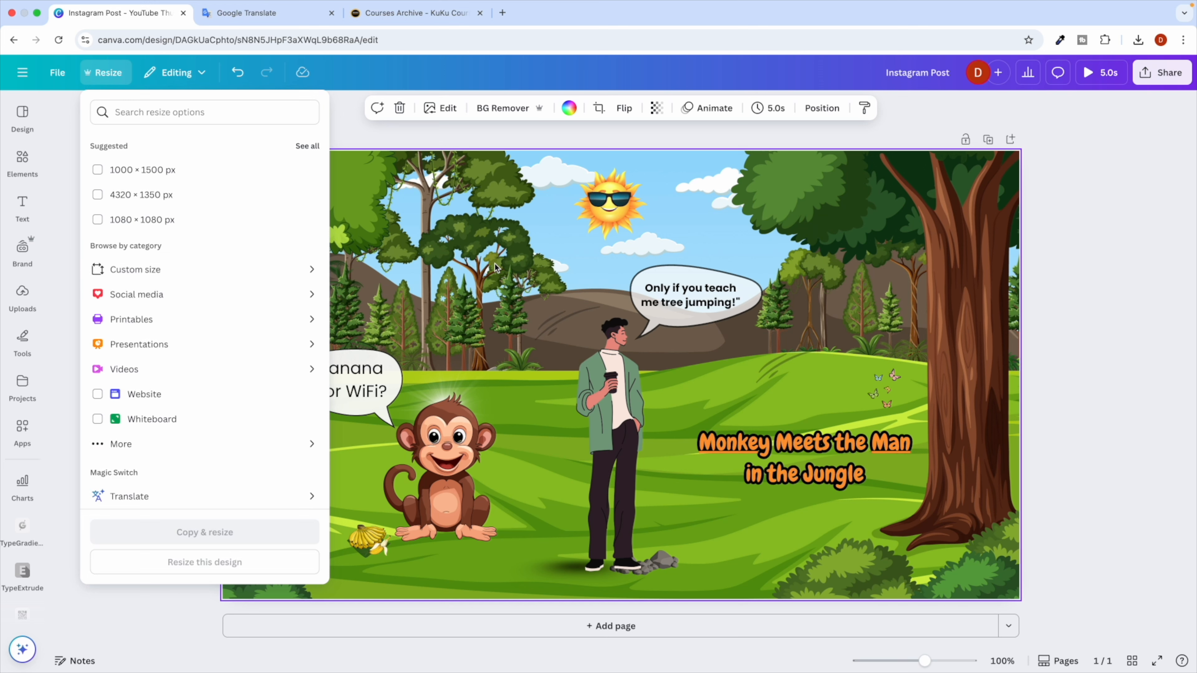
left_click(168, 276)
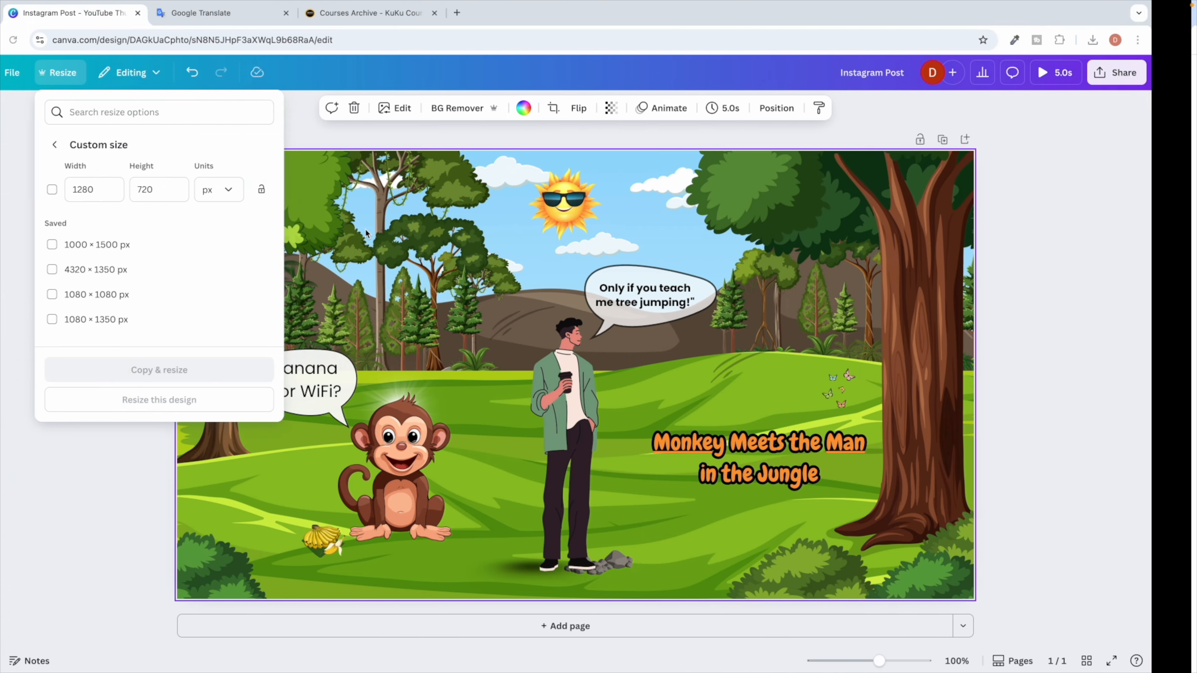
left_click(134, 121)
type("quora")
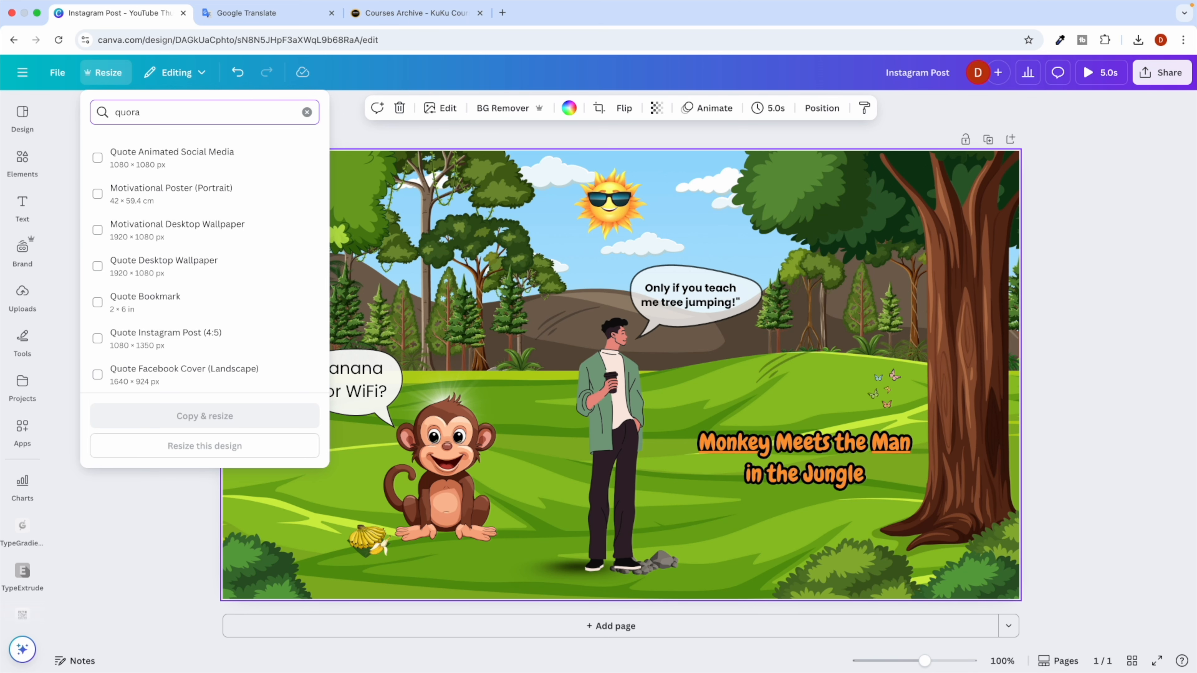
double_click(143, 111)
key("BackSpace")
left_click(138, 271)
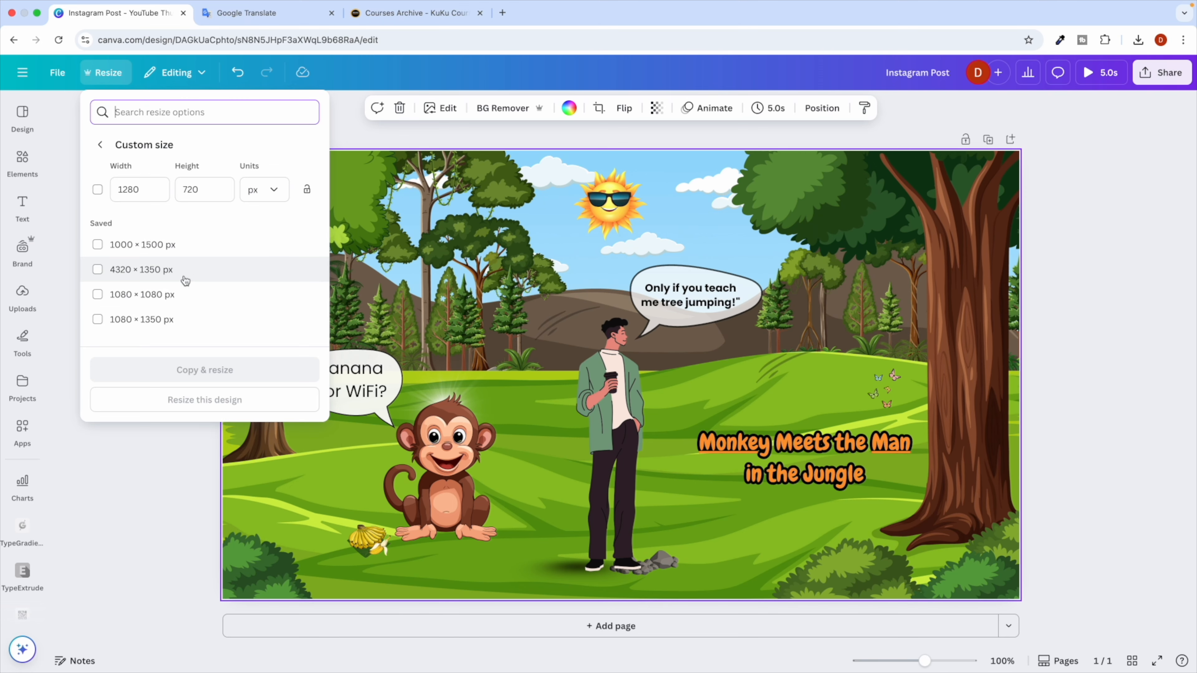
key("ctrl+Right")
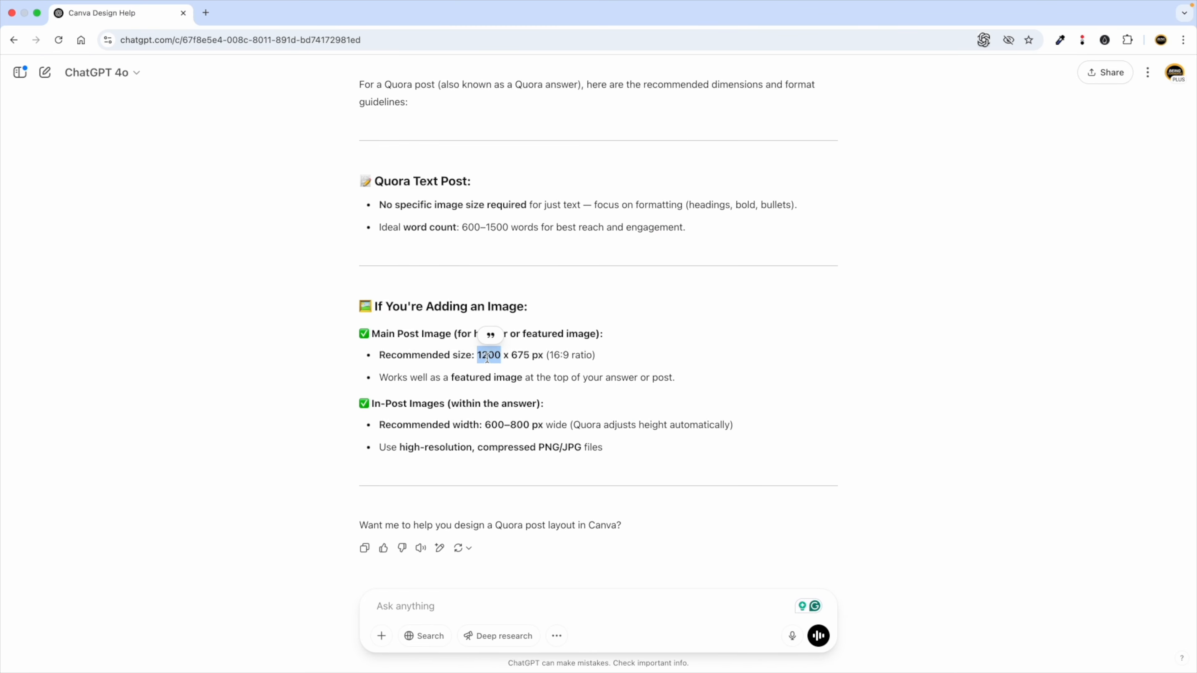
key("ctrl+Left")
Paste ChatGPT's values into the custom size: width 1200, height 675 px.
double_click(129, 189)
key("super+v")
key("ctrl+Right")
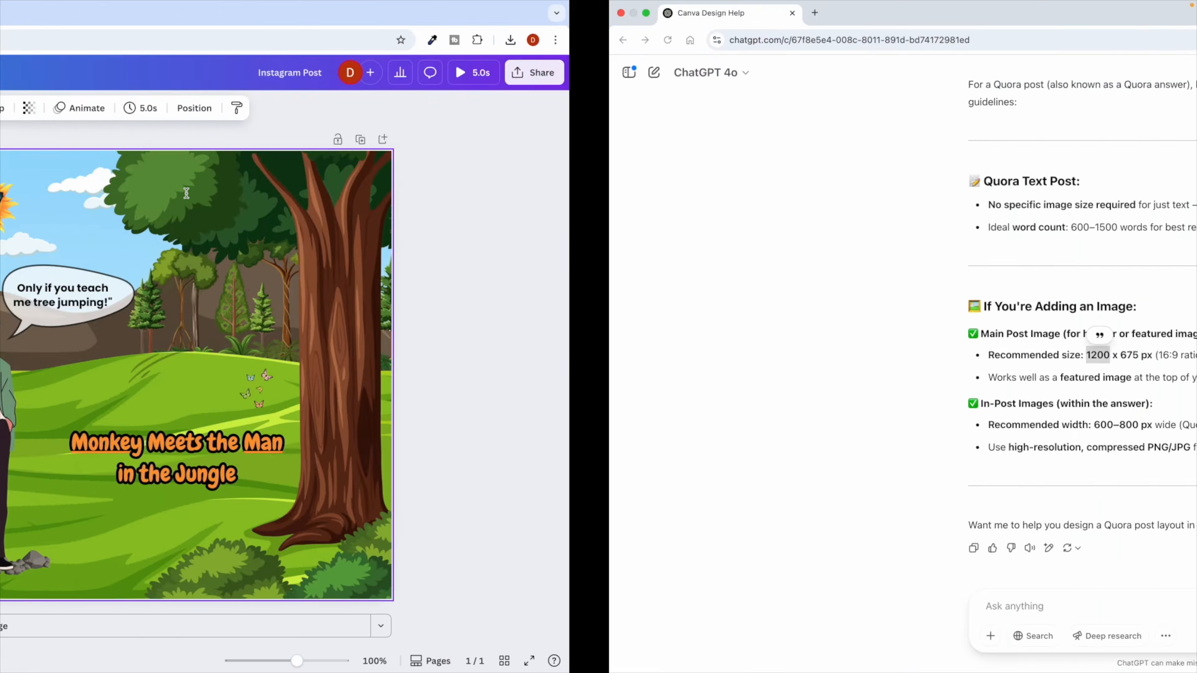
double_click(523, 355)
key("super+c")
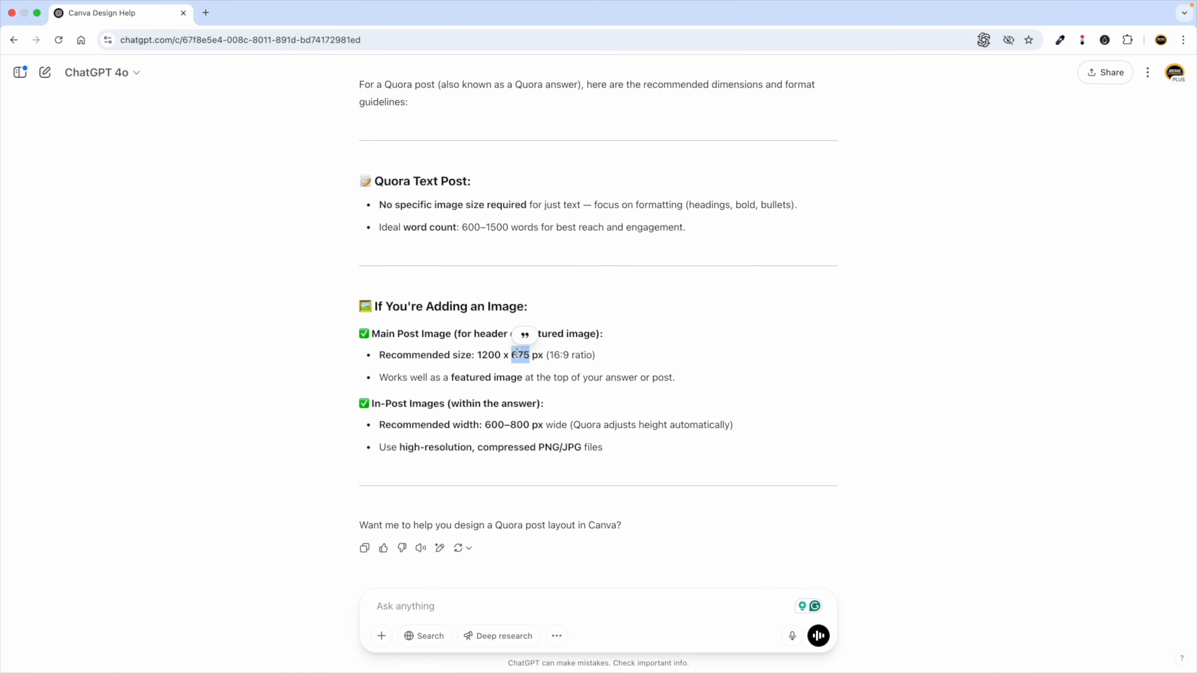
key("ctrl+Left")
double_click(220, 193)
key("super+v")
Create a 1200 × 675 px copy of the design and open it.
left_click(98, 190)
left_click(98, 190)
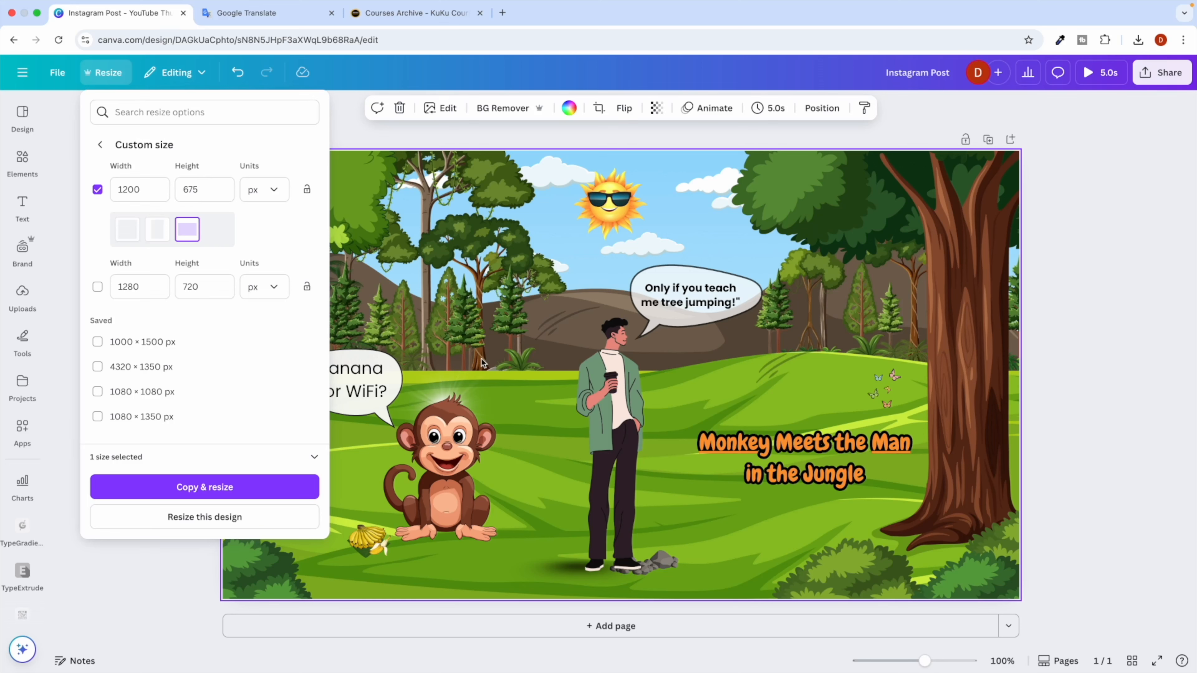
left_click(198, 489)
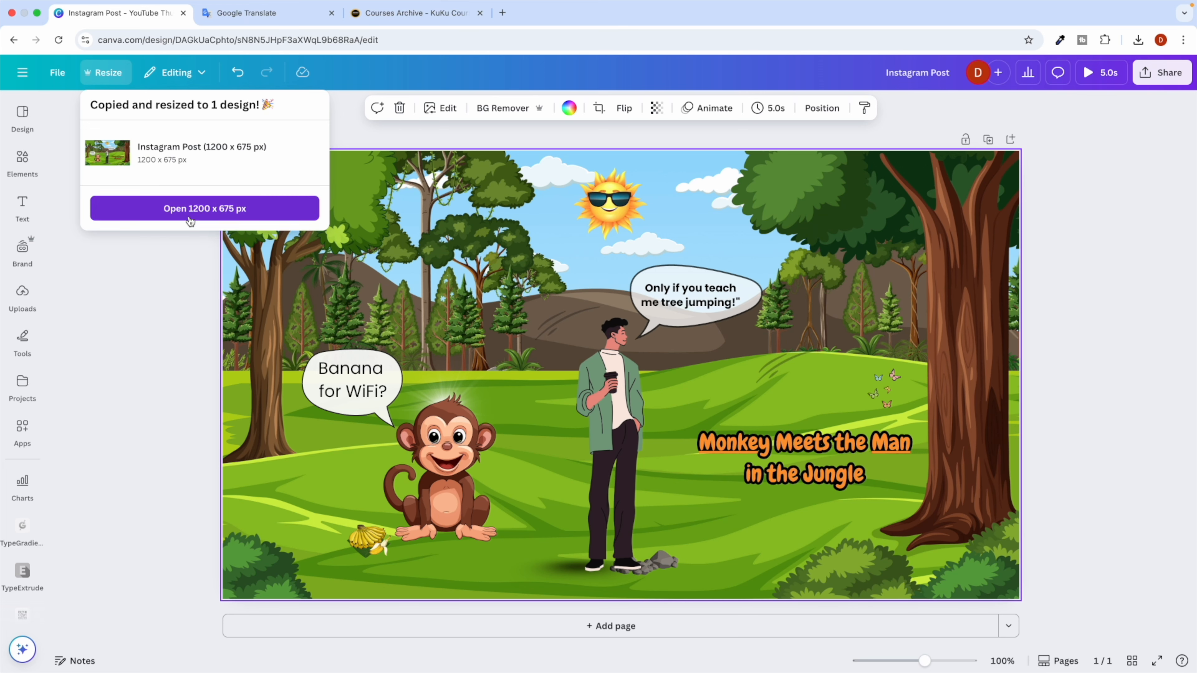
left_click(199, 210)
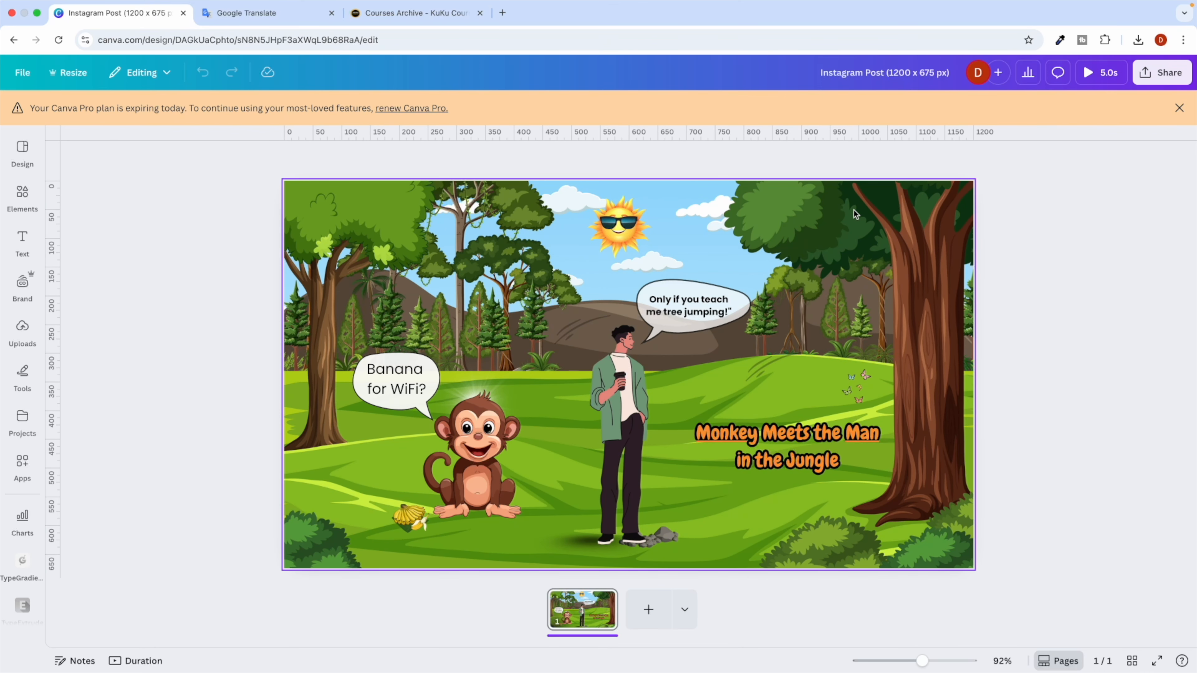
Close the Pro notice, select then deselect the scene elements, and show Resize's custom size fields.
left_click(1180, 108)
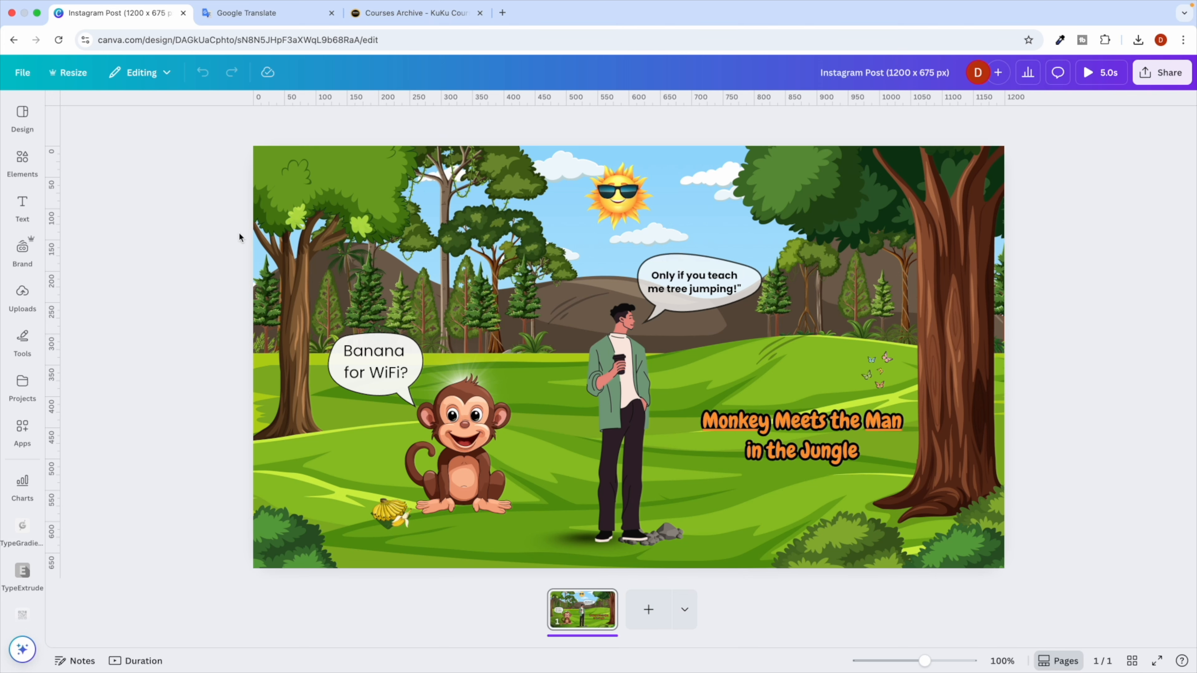
left_click_drag(226, 211, 863, 472)
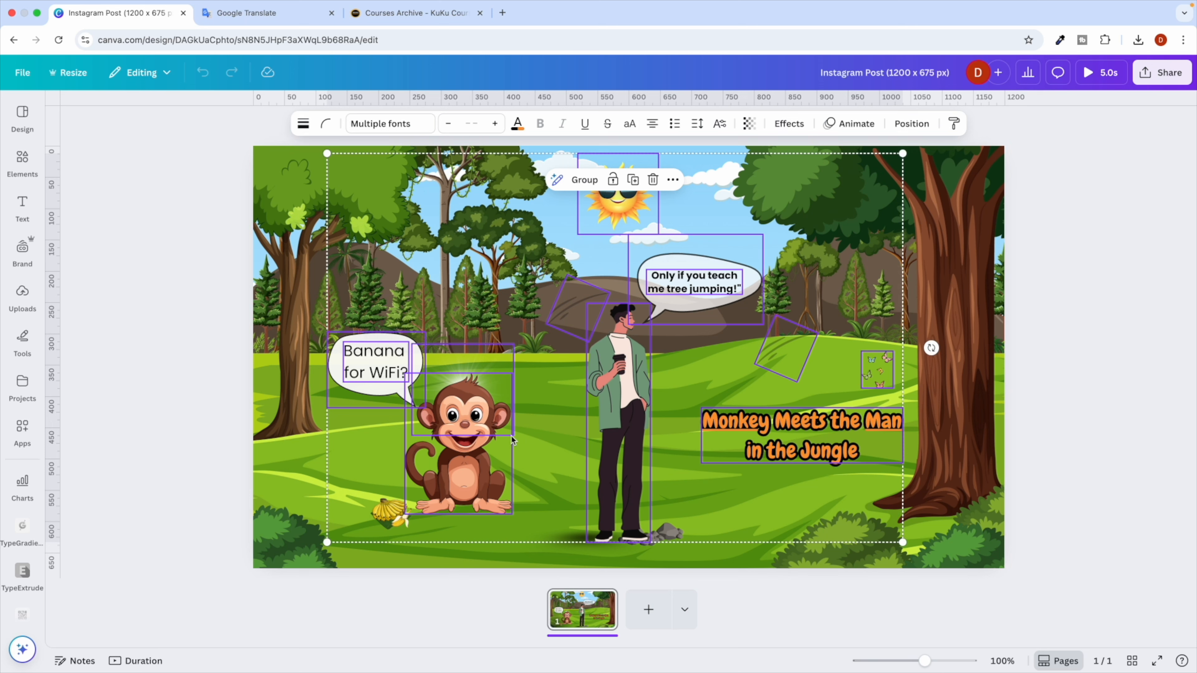
left_click(161, 293)
left_click(72, 74)
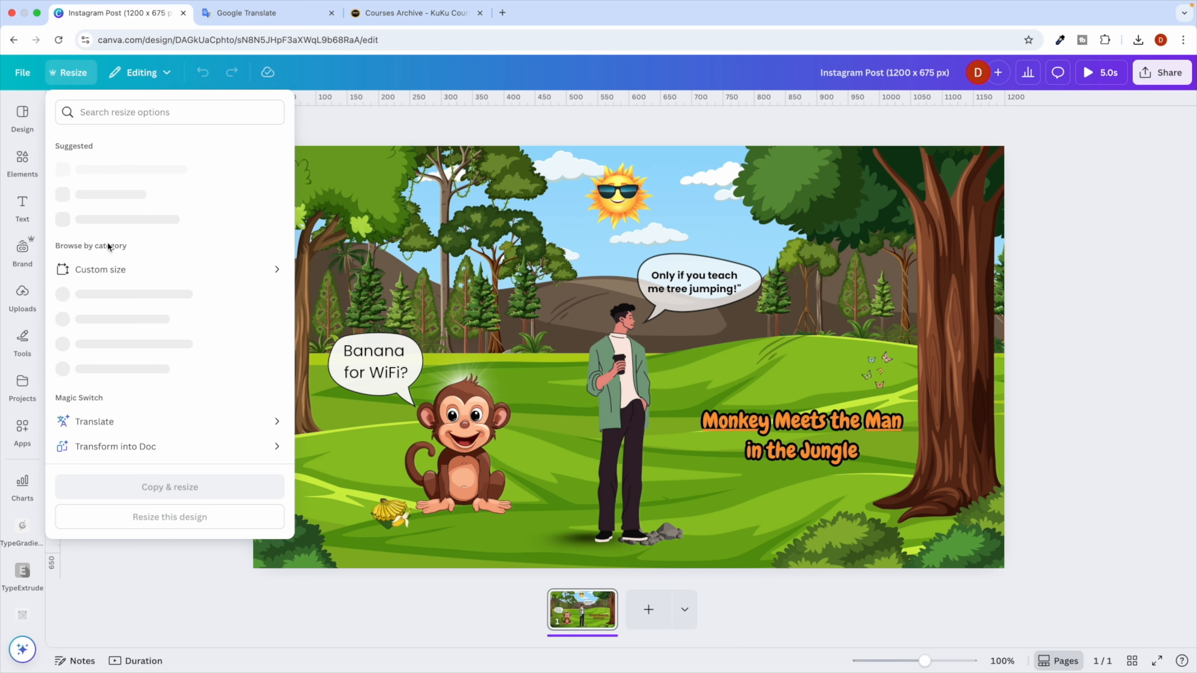
left_click(158, 271)
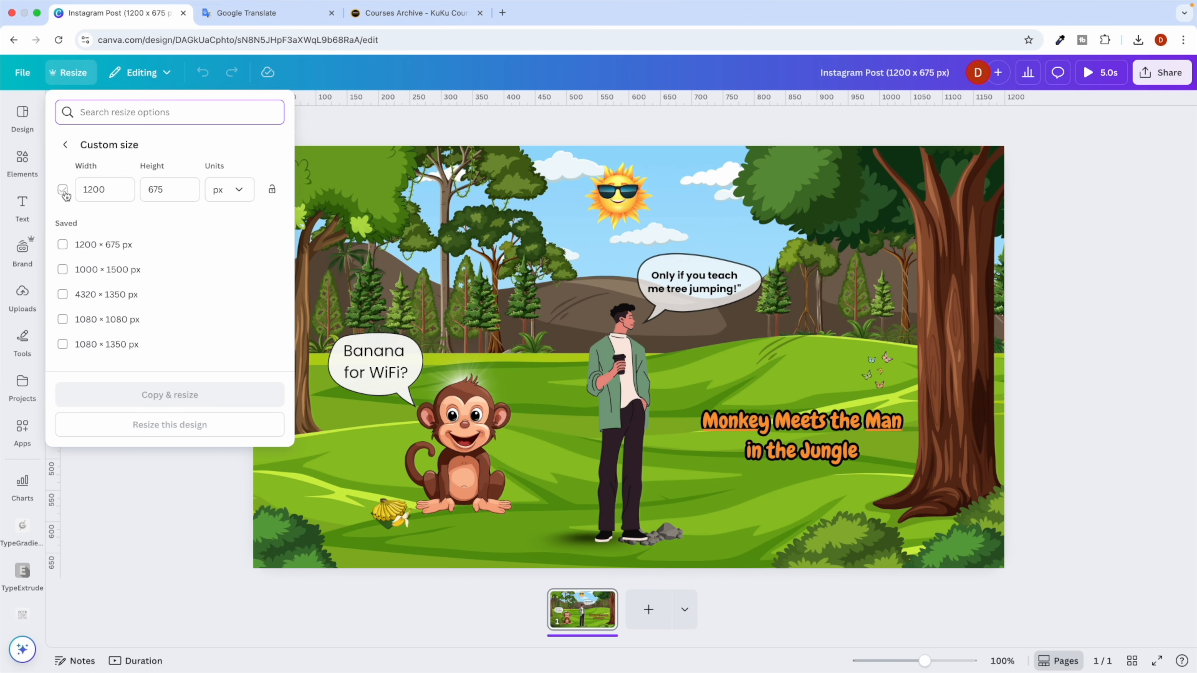
Tick the 1200 × 675 custom size, use Copy & resize, and open the new copy.
left_click(63, 190)
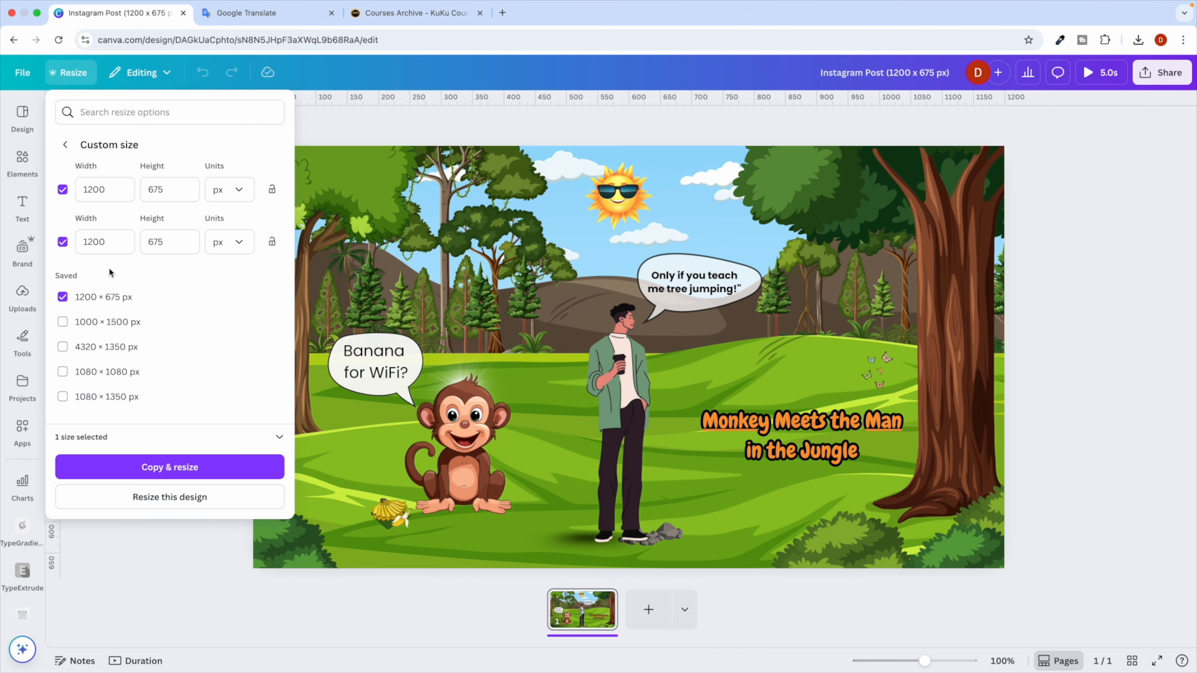
left_click(63, 243)
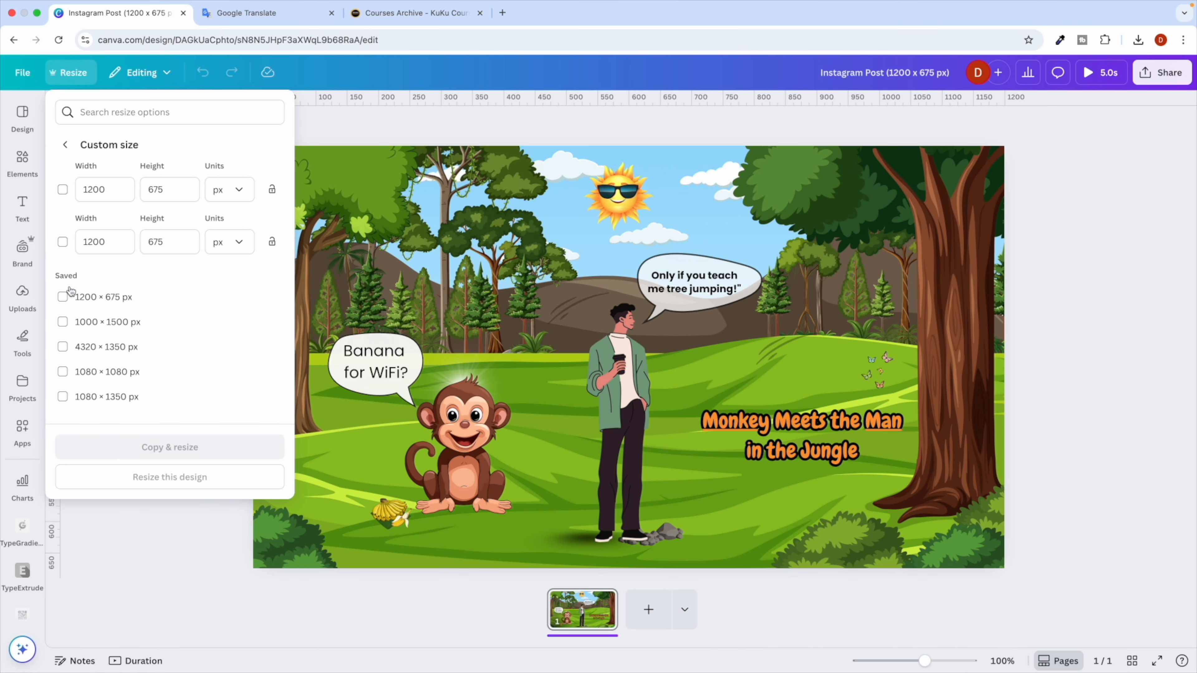
left_click(62, 189)
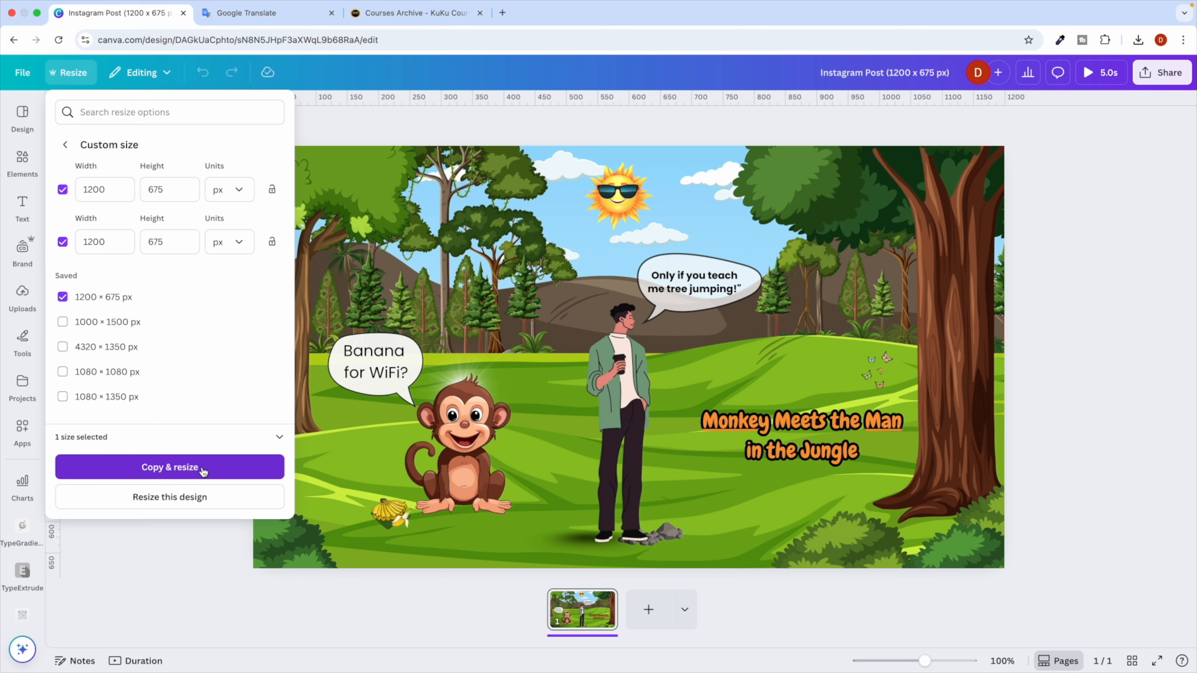
left_click(185, 470)
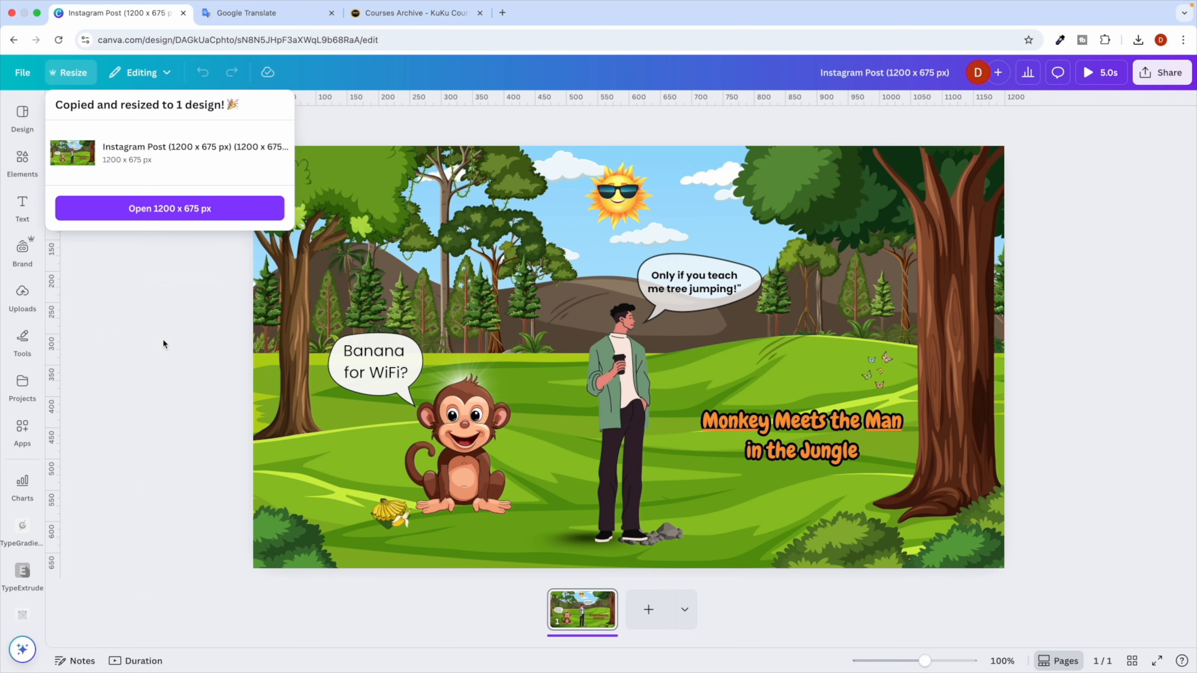
left_click(161, 208)
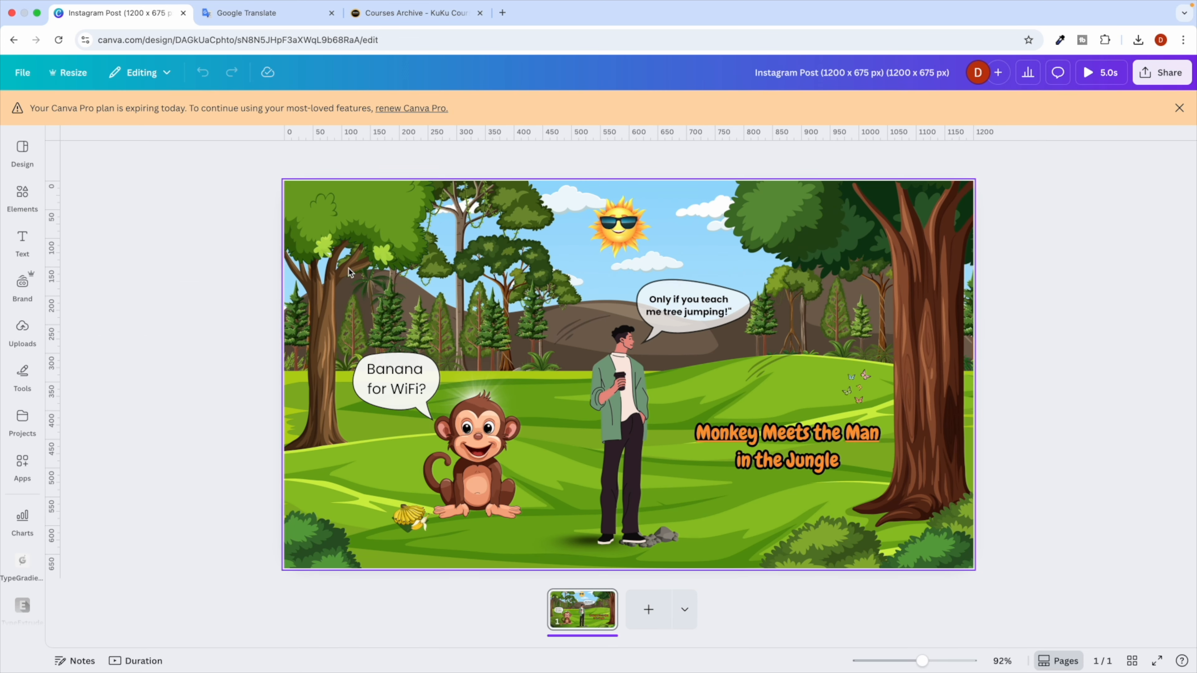
Dismiss the Pro expiry notice and toggle the templates panel and file options list.
left_click(1179, 108)
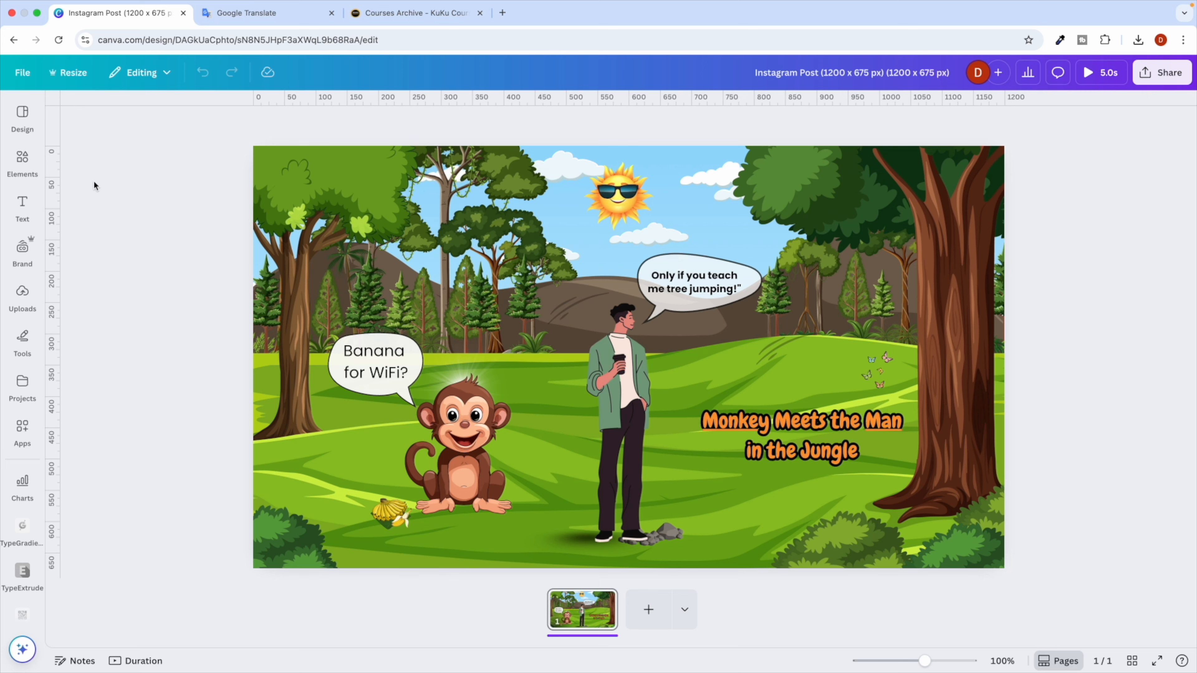
left_click(23, 117)
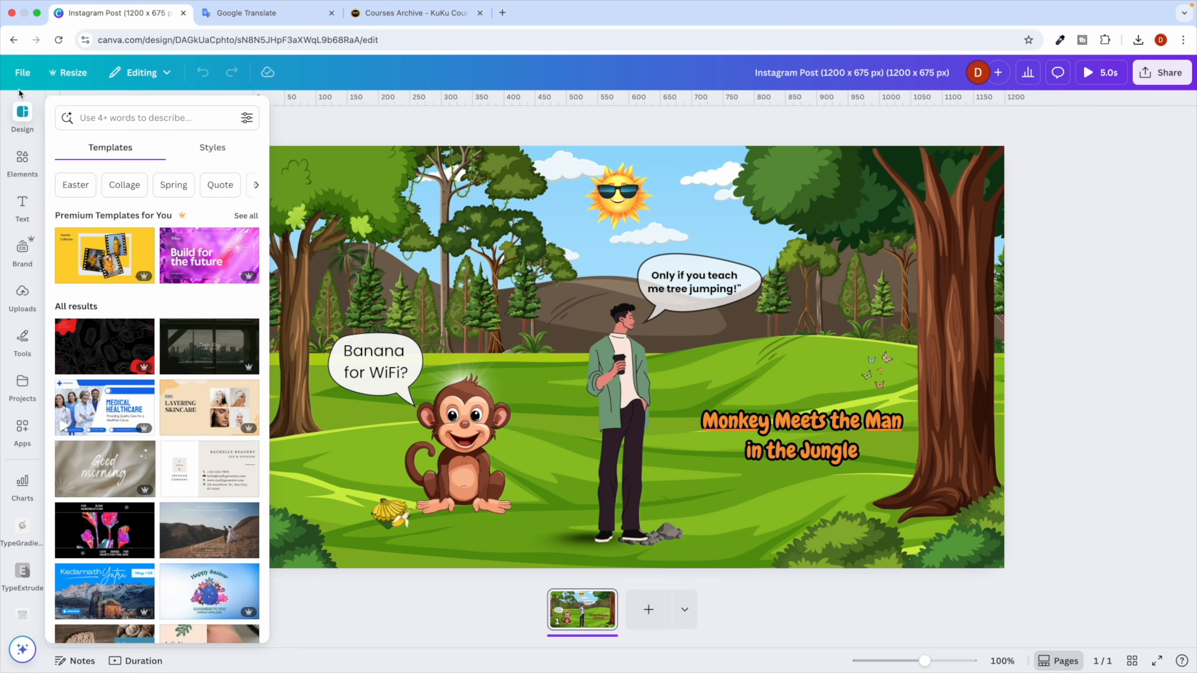
left_click(23, 117)
left_click(23, 72)
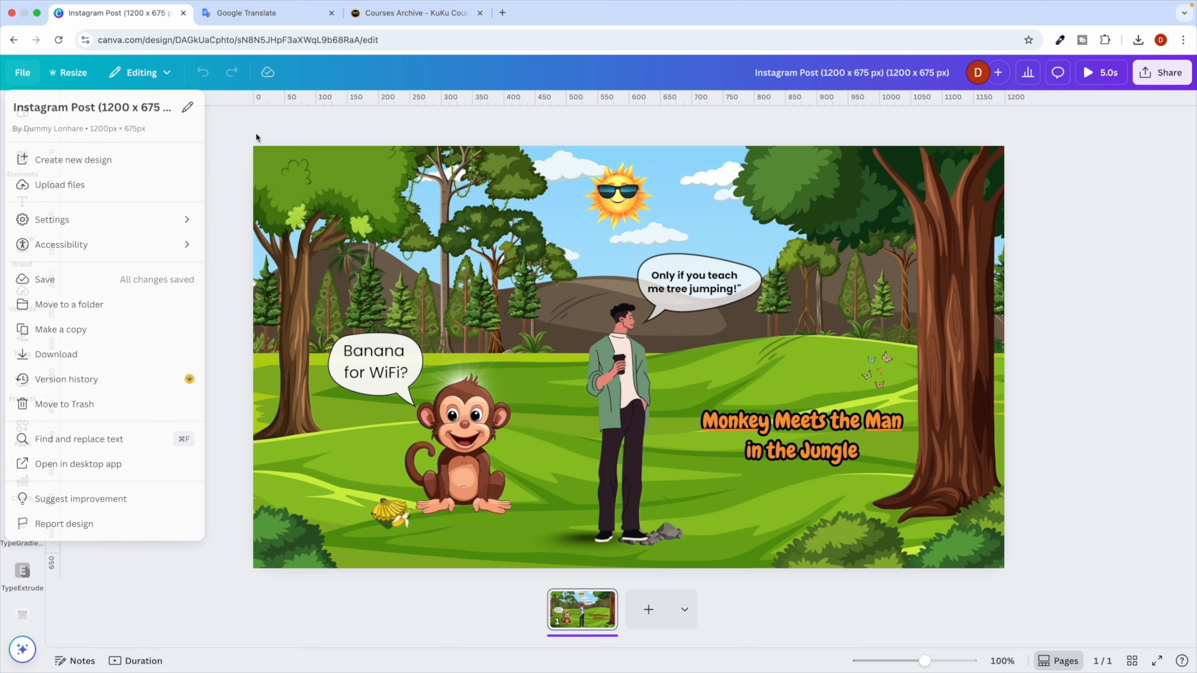
Load the Canva home page in a new first-position tab, scroll Recent designs, then return to the editor.
left_click(503, 12)
type("ca")
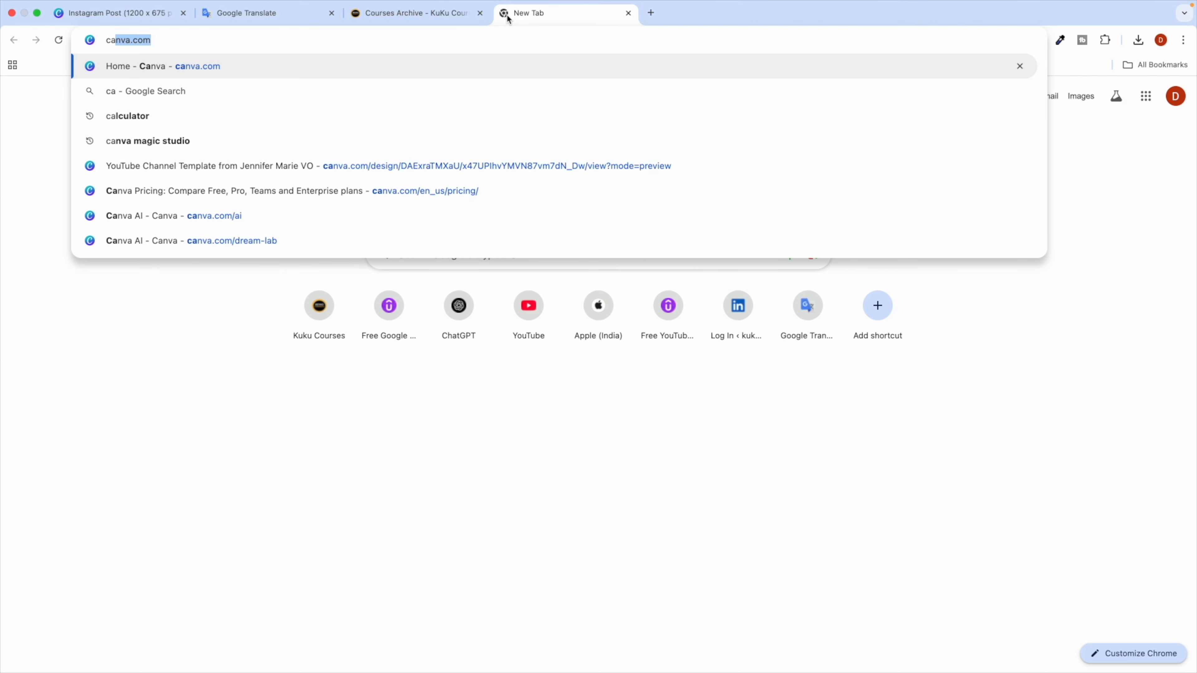
key("Return")
left_click_drag(527, 22, 131, 23)
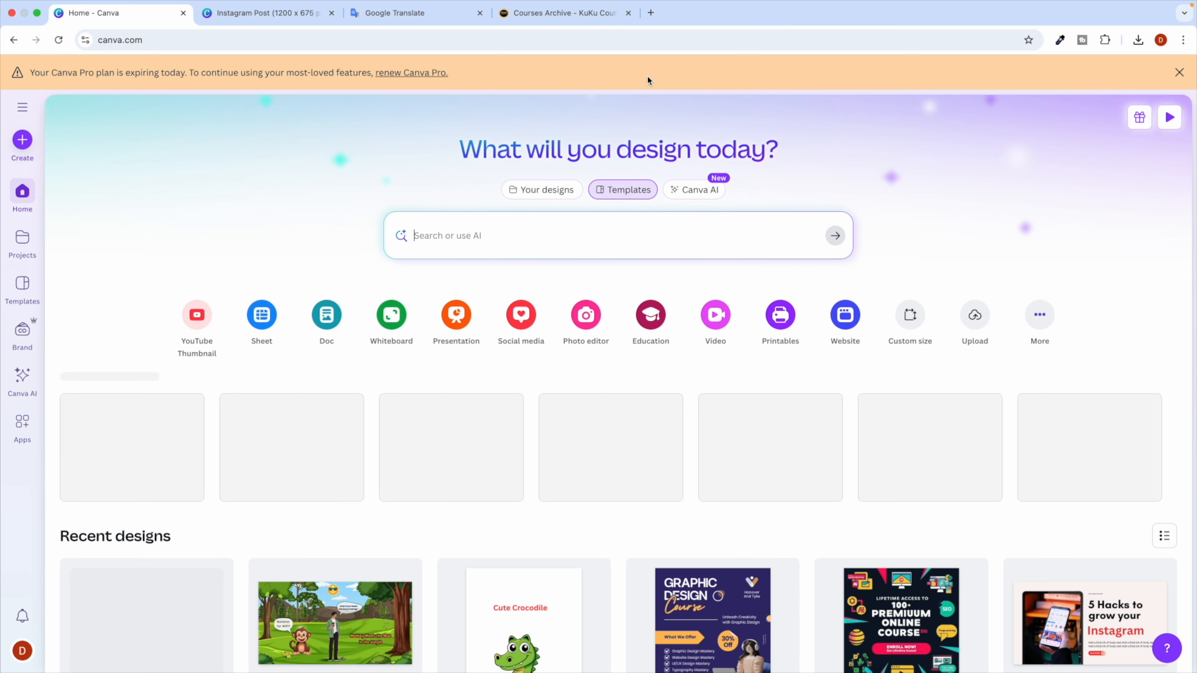
scroll(285, 460, "down", 3)
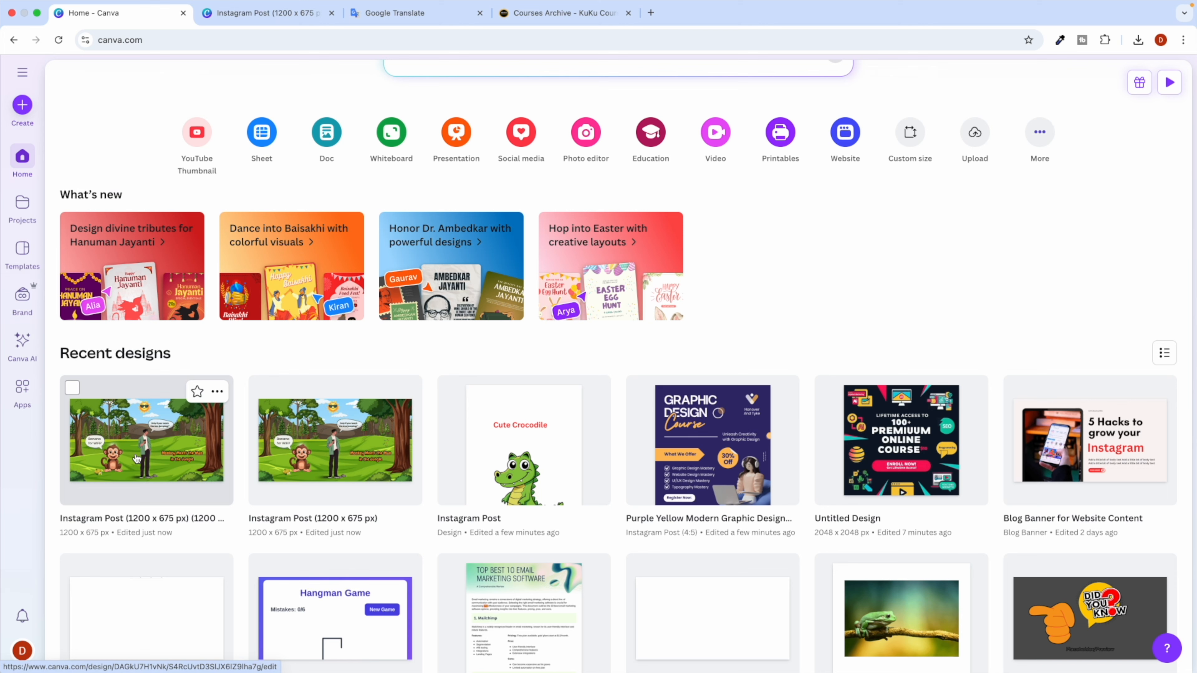
left_click(254, 14)
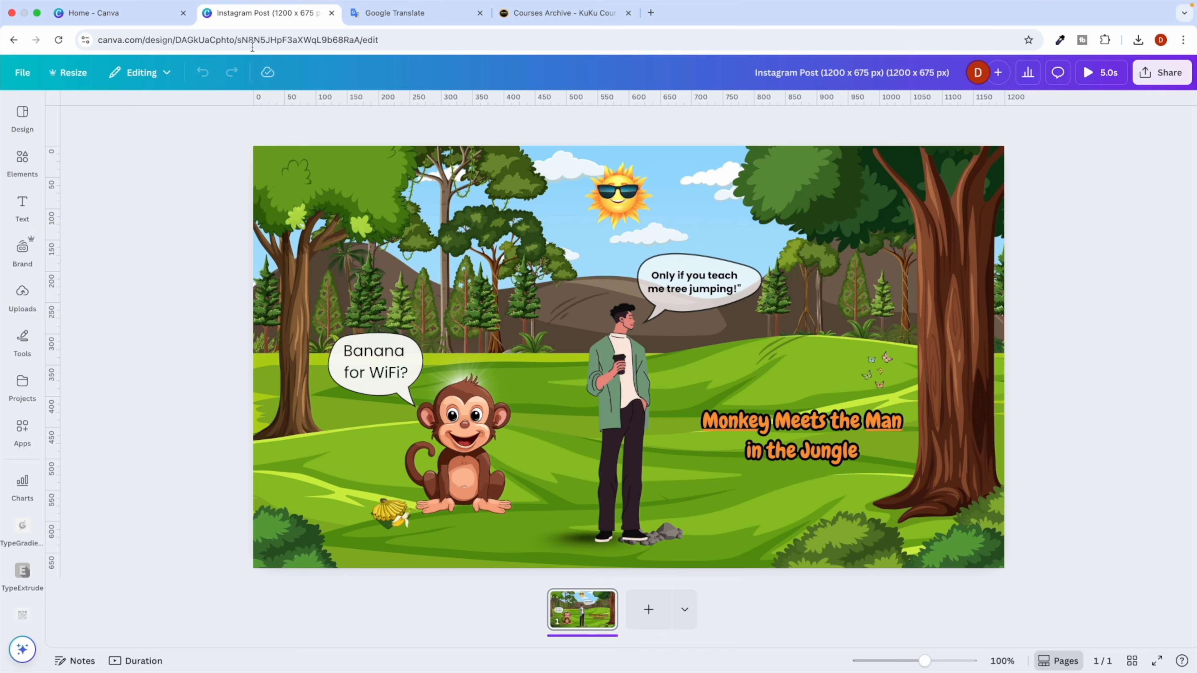
key("ctrl+Right")
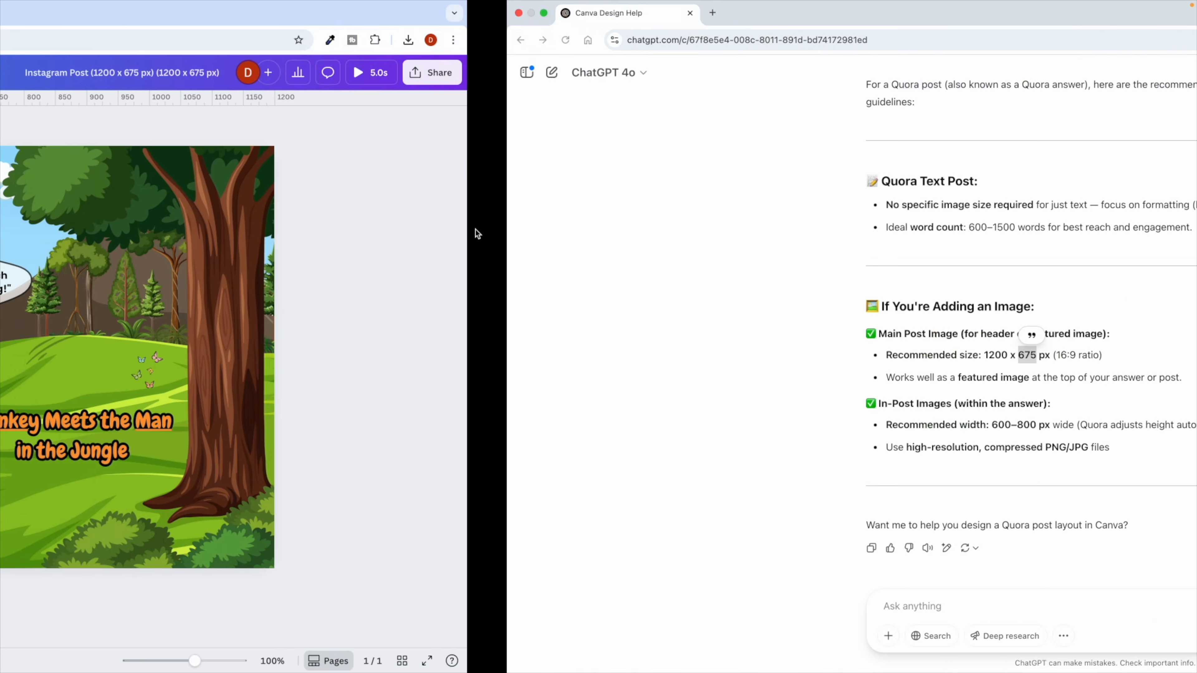
Ask ChatGPT 'now tell me linkedin dima' and read its 1200 x 1350 px image-post recommendation.
left_click(410, 608)
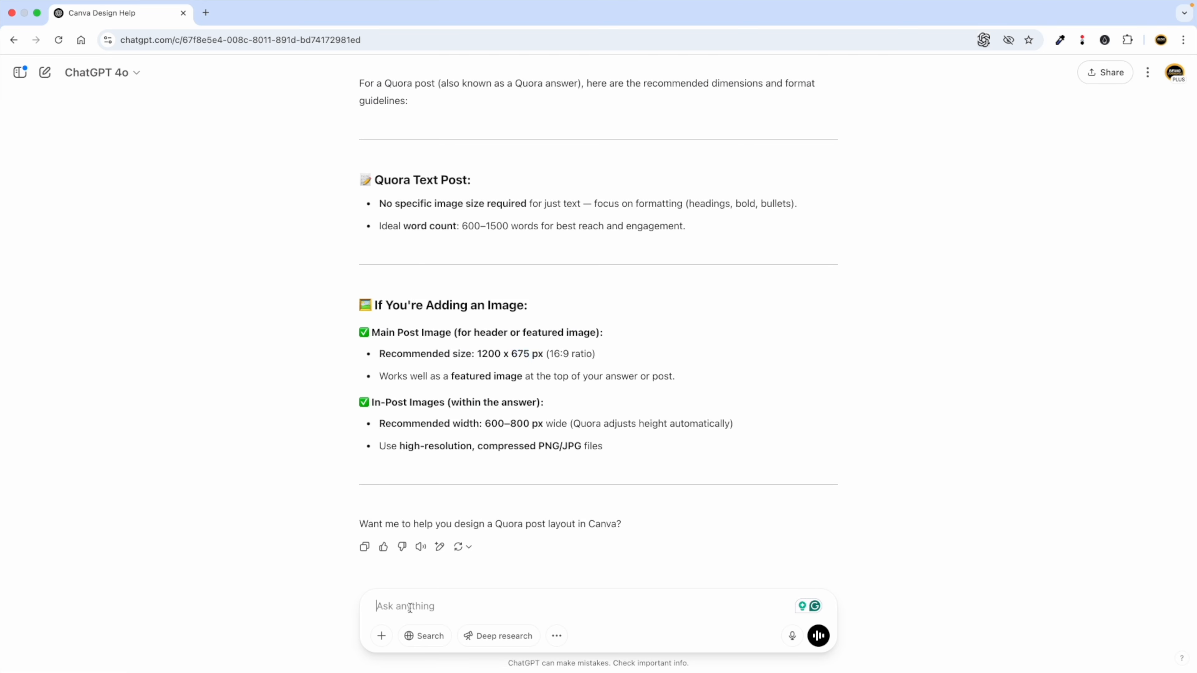
type("now tell me l")
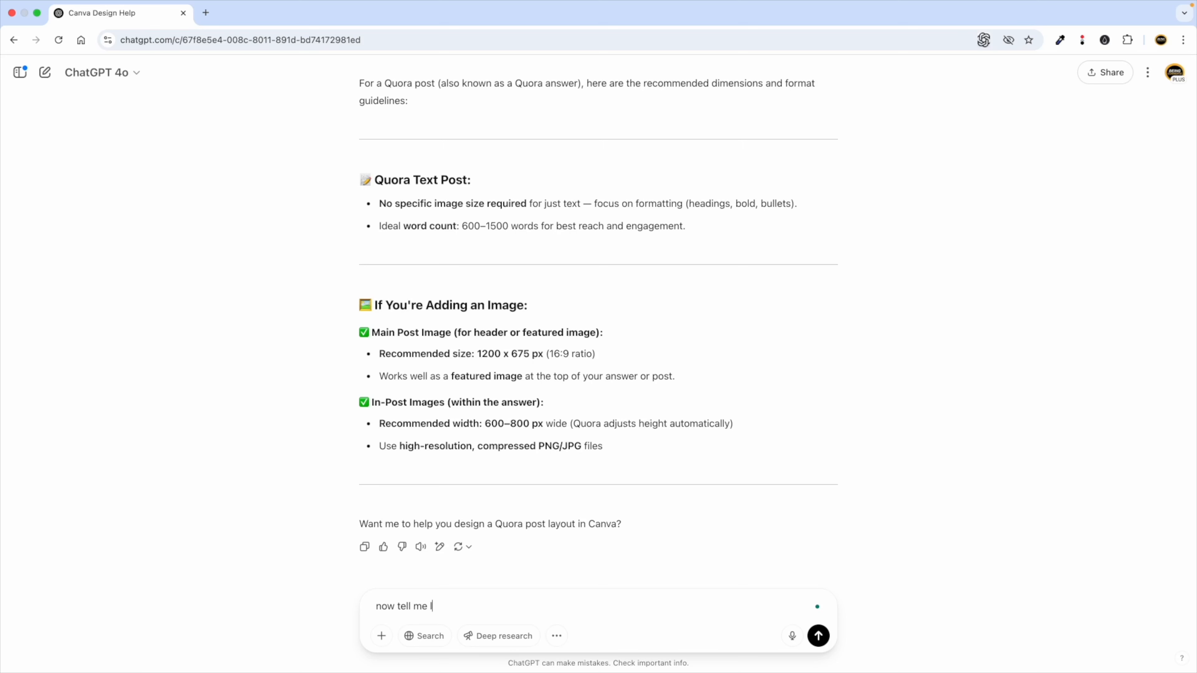
type("inkedin dimanesion")
key("Return")
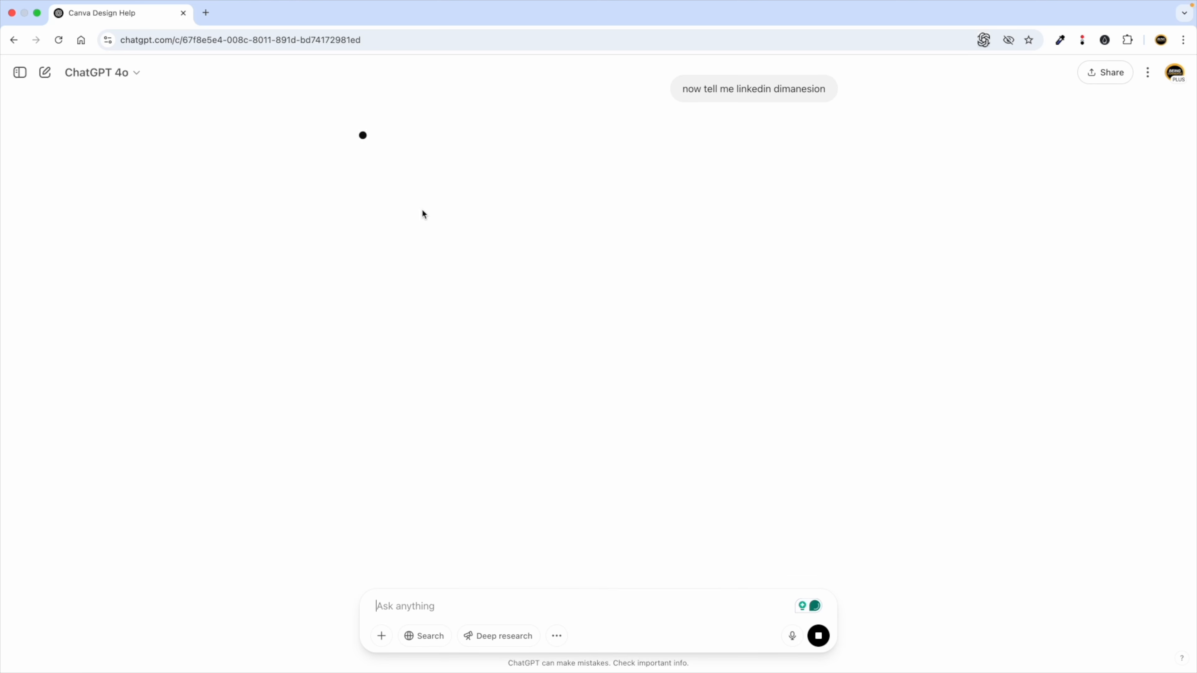
key("ctrl+Left")
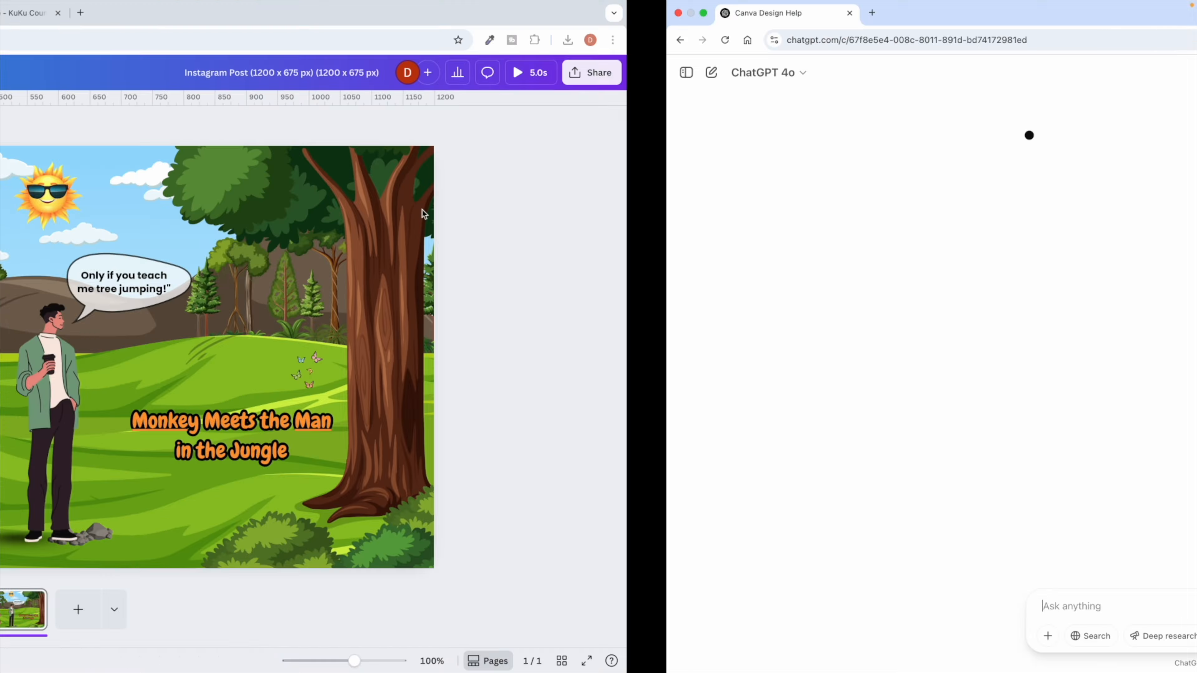
key("ctrl+Right")
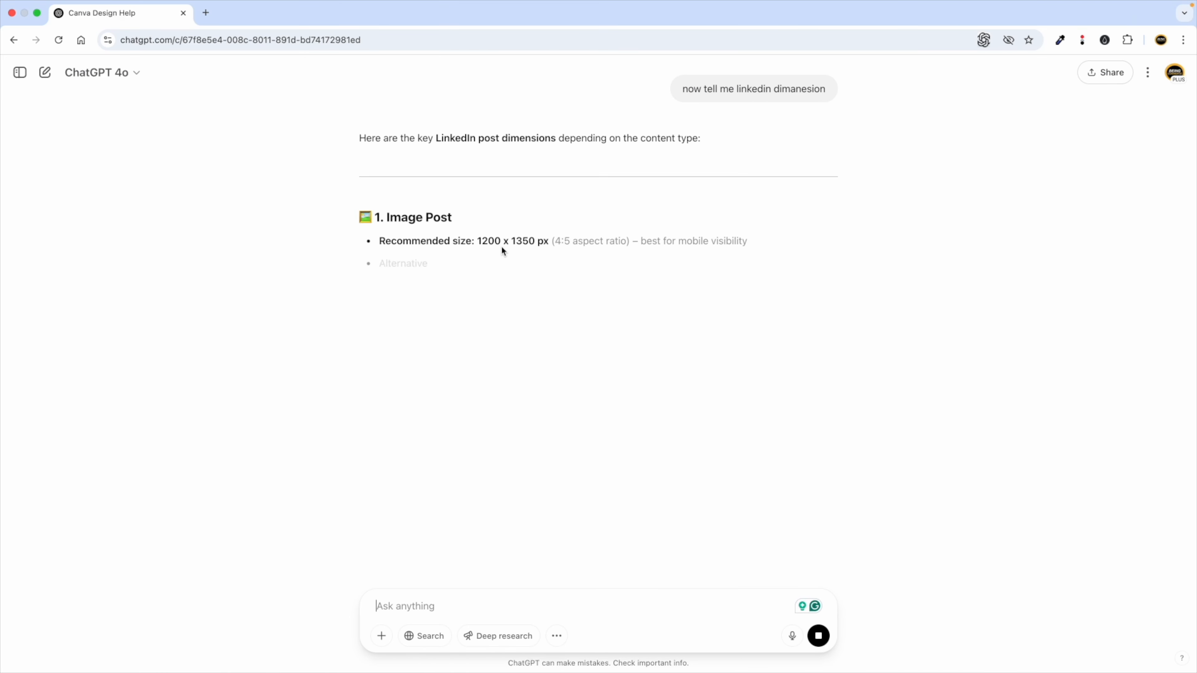
key("ctrl+Left")
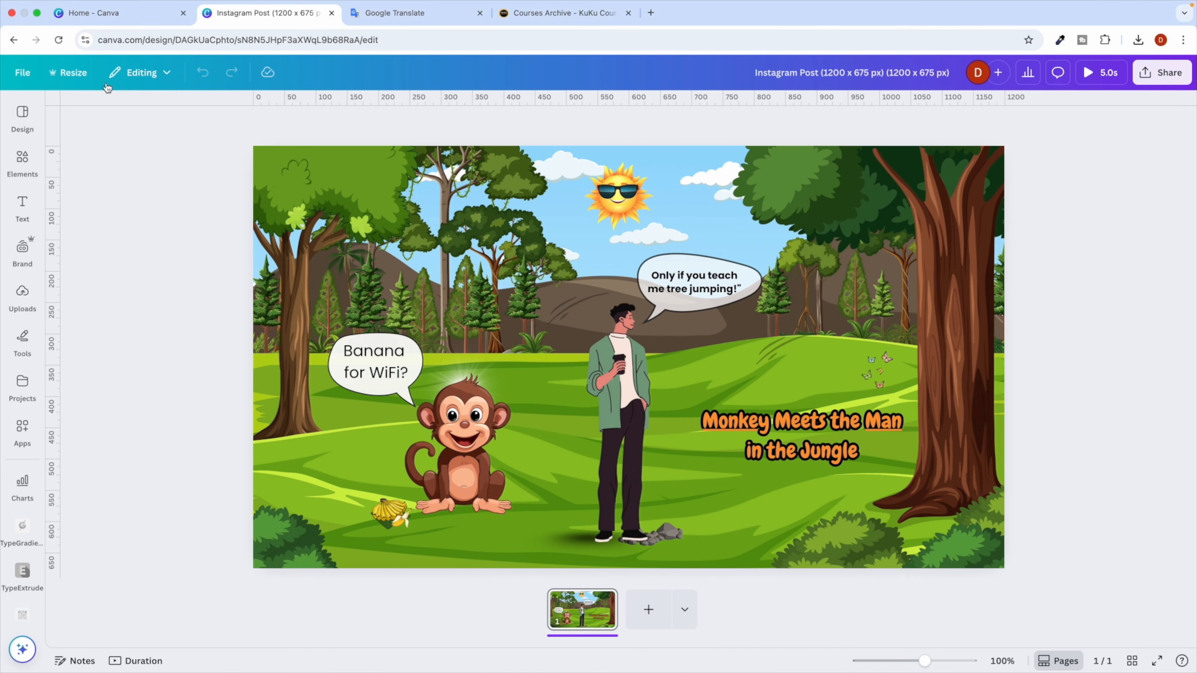
Make a copy using the LinkedIn Post resize preset, found by searching 'linked', and open it.
left_click(73, 73)
left_click(169, 270)
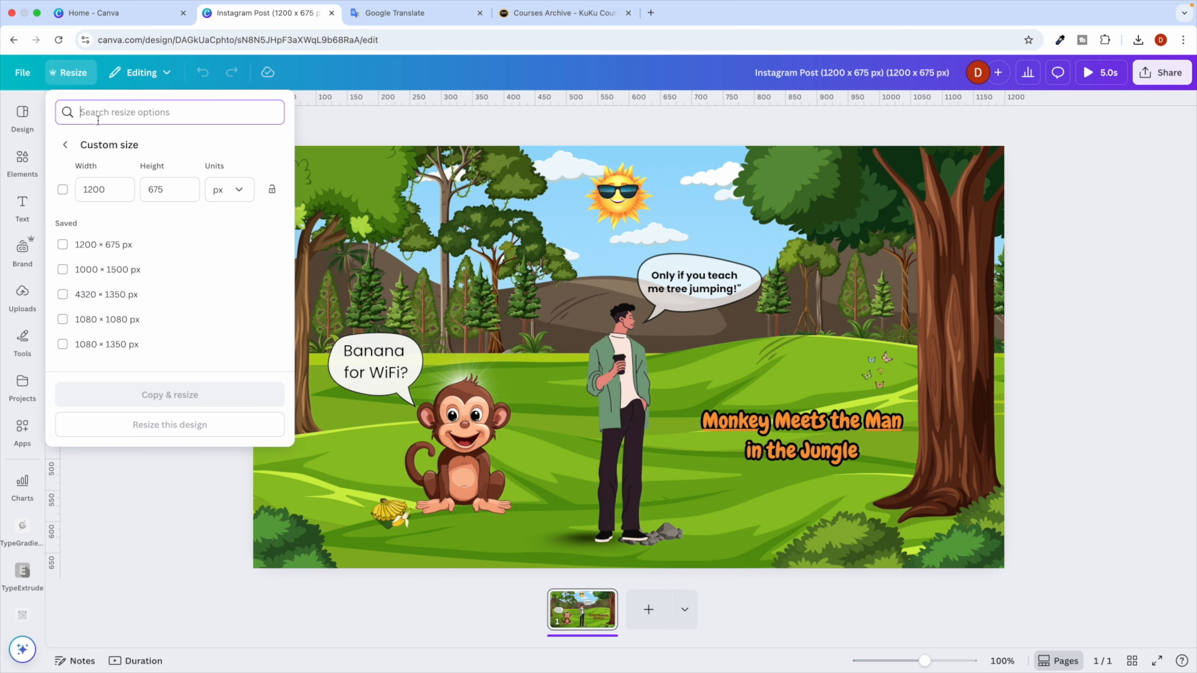
type("linked")
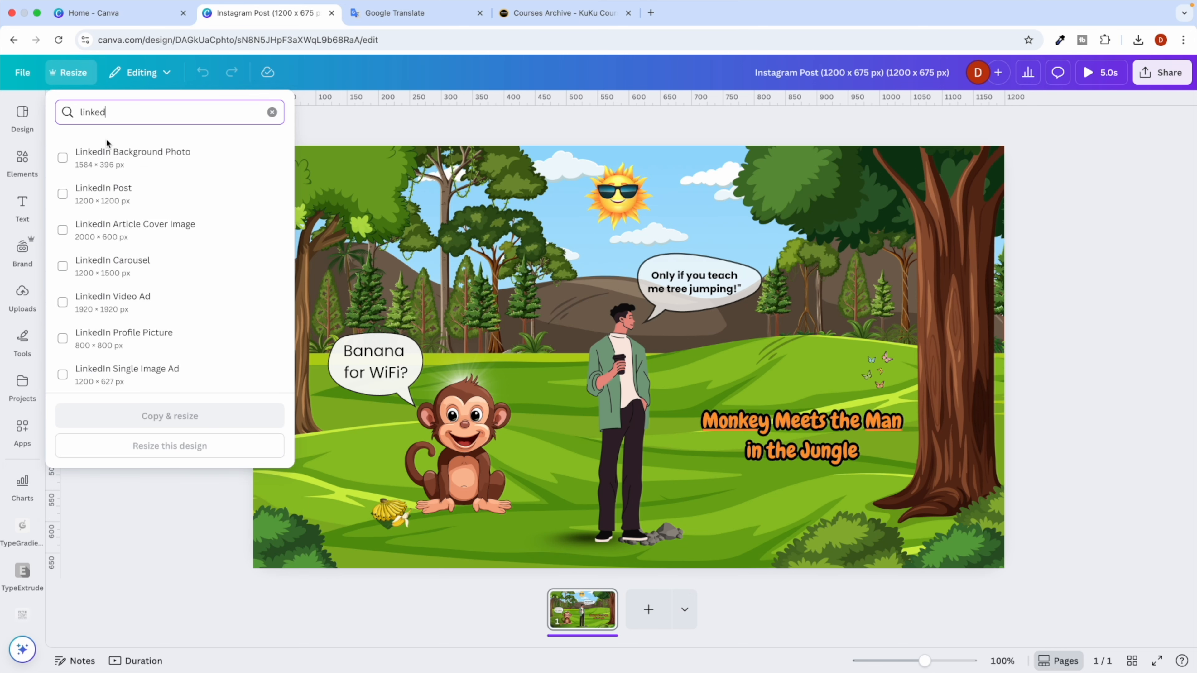
left_click(123, 193)
left_click(155, 442)
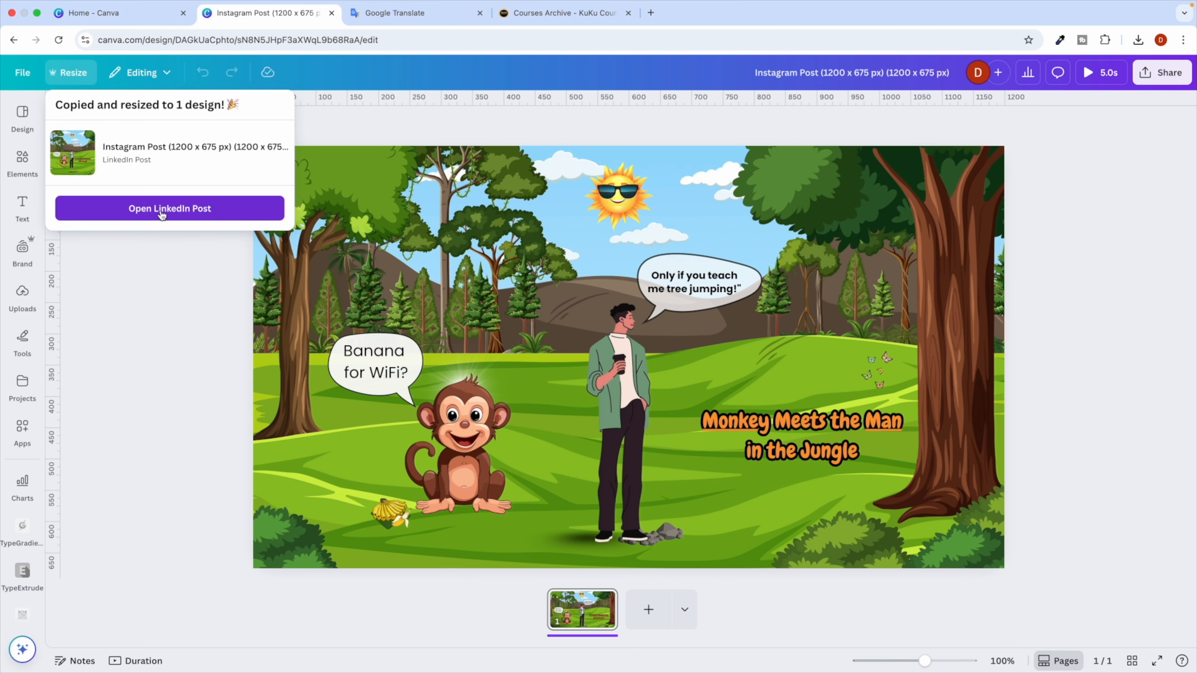
left_click(162, 215)
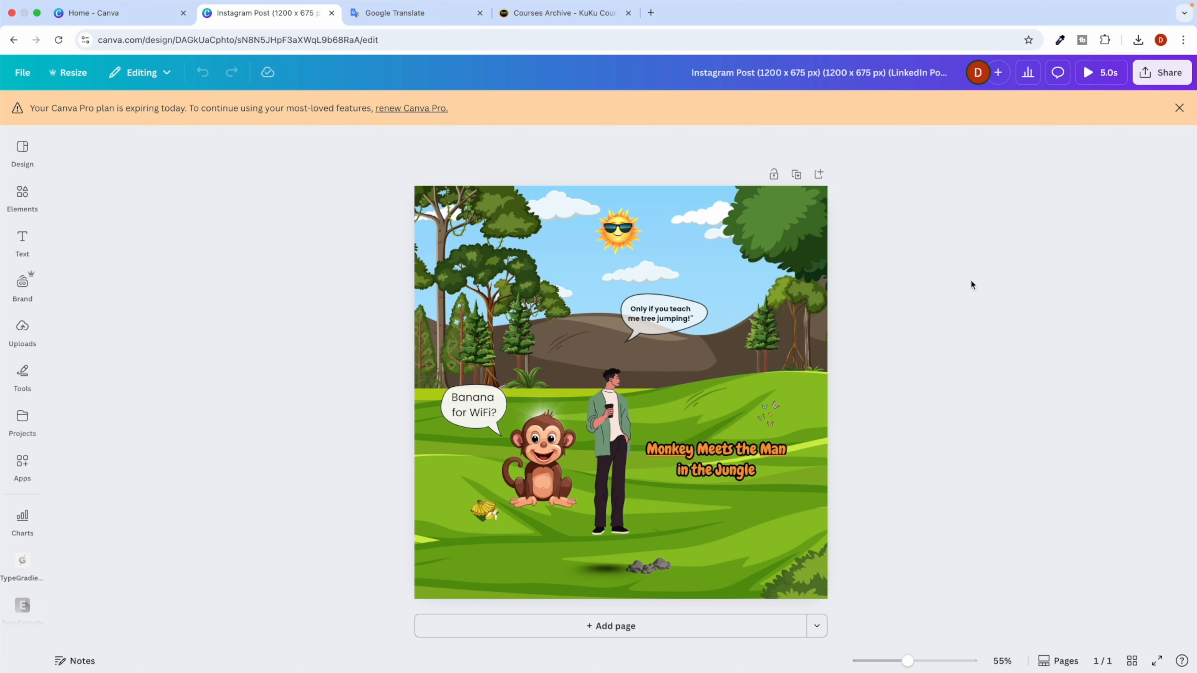
Move the man's speech bubble slightly lower and enlarge it.
left_click(1178, 109)
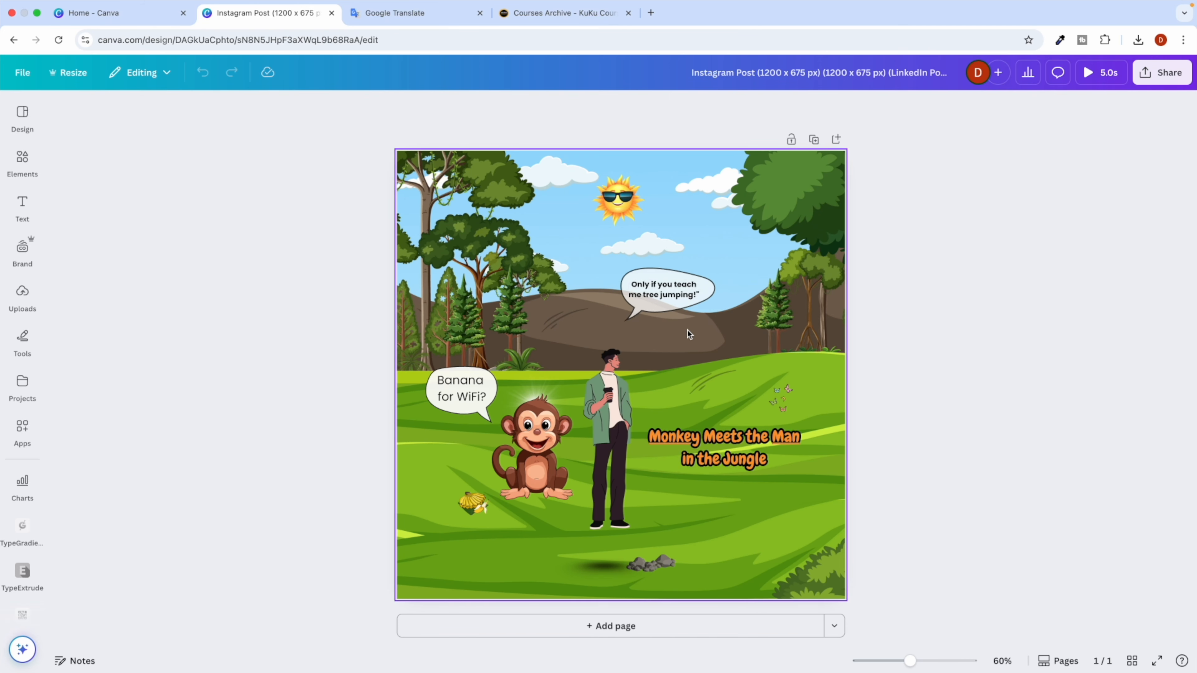
left_click_drag(654, 282, 658, 310)
left_click_drag(721, 287, 752, 265)
left_click(919, 398)
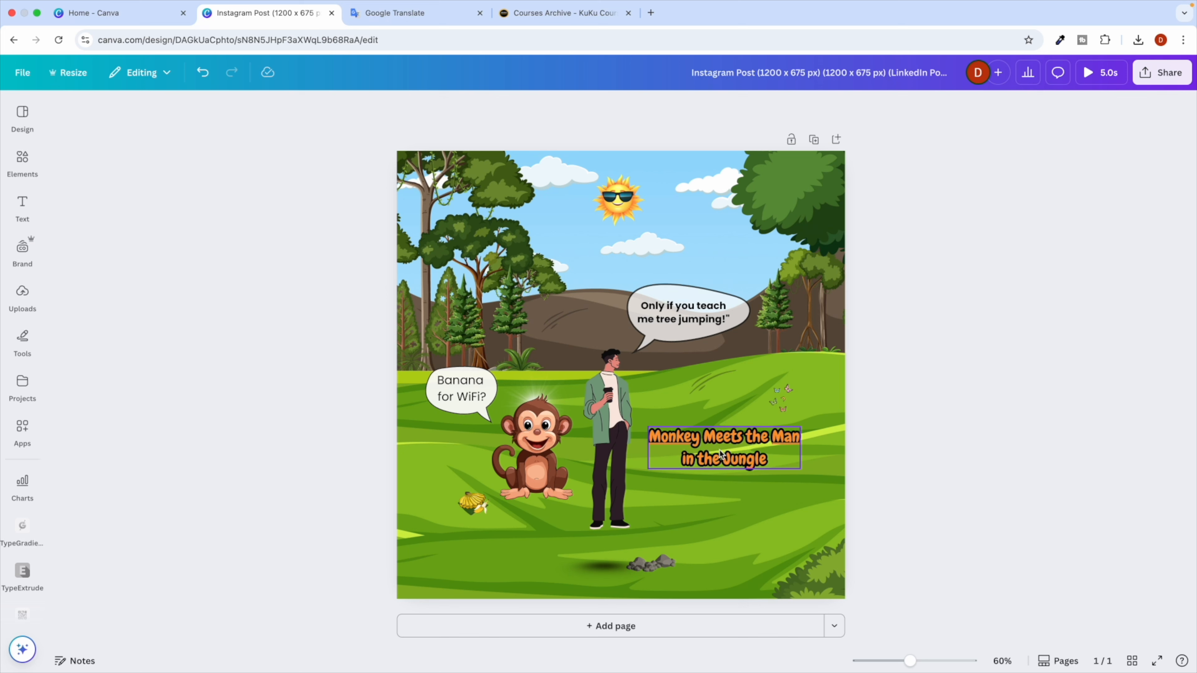
Enlarge the 'Monkey Meets the Man in the Jungle' title, raise the butterflies, and return home.
left_click(796, 462)
left_click_drag(800, 469, 829, 498)
left_click(923, 450)
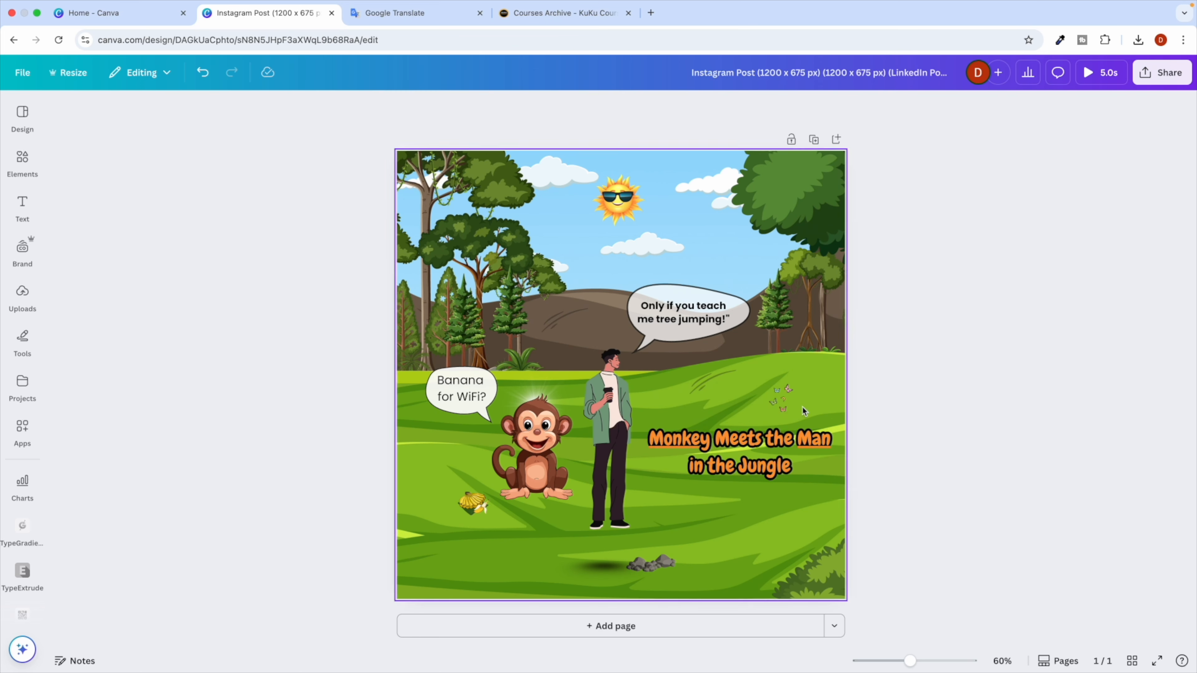
left_click_drag(786, 401, 801, 387)
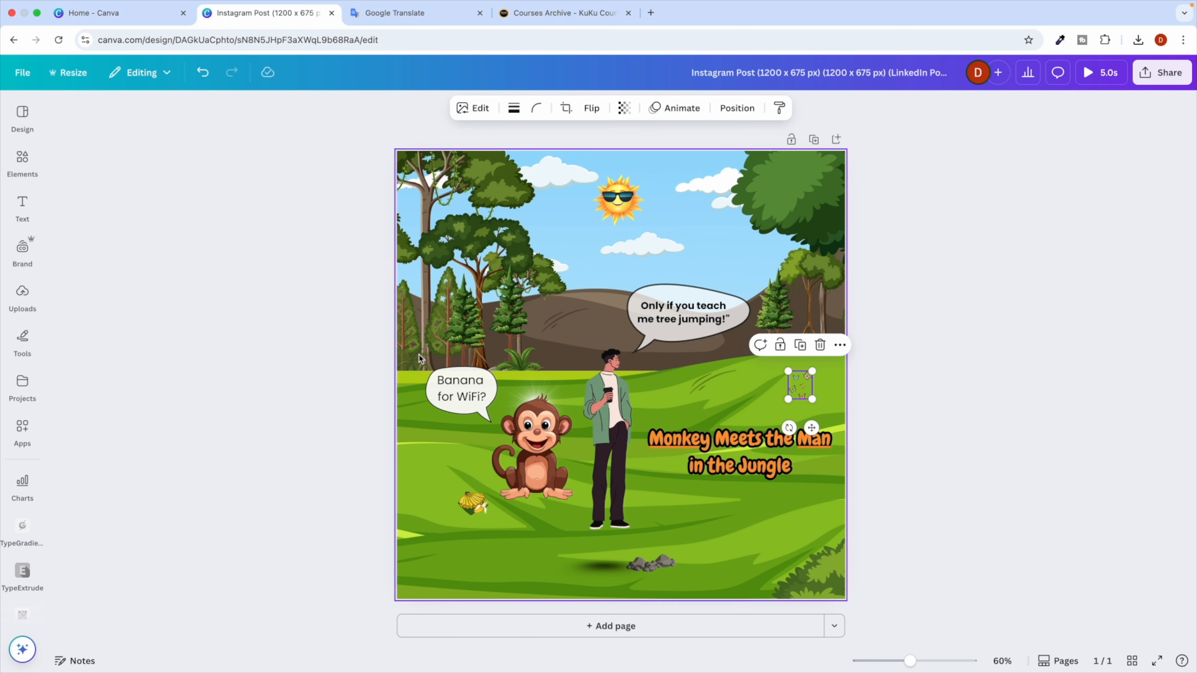
left_click(316, 354)
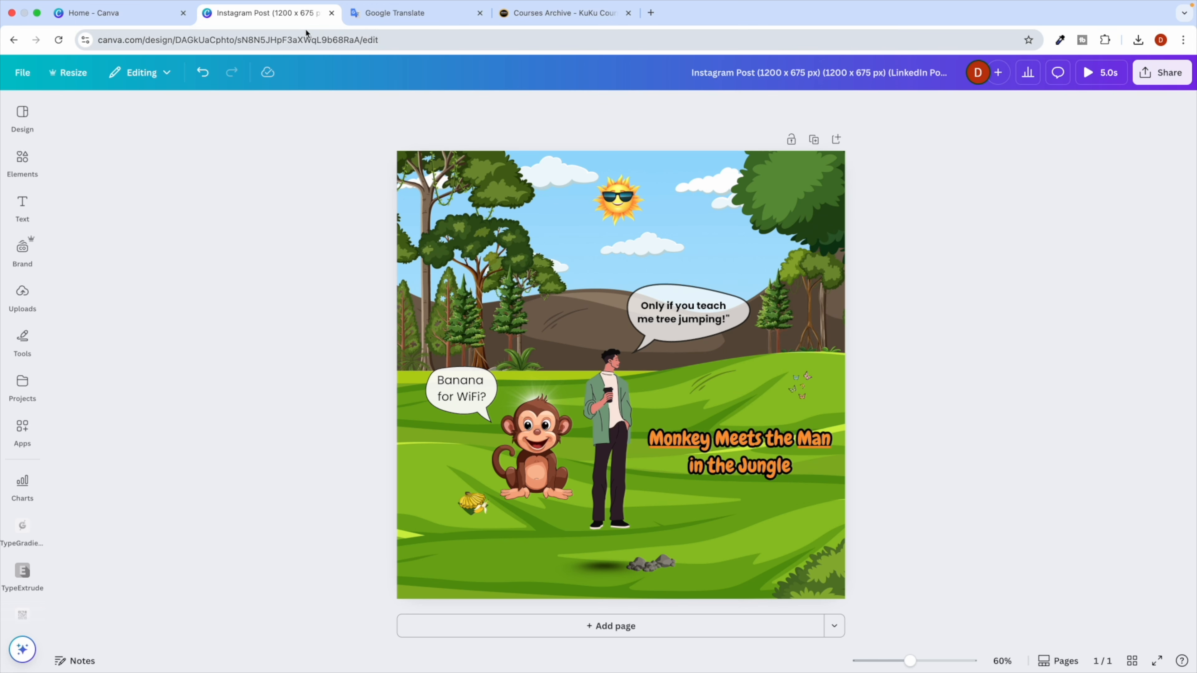
left_click(118, 15)
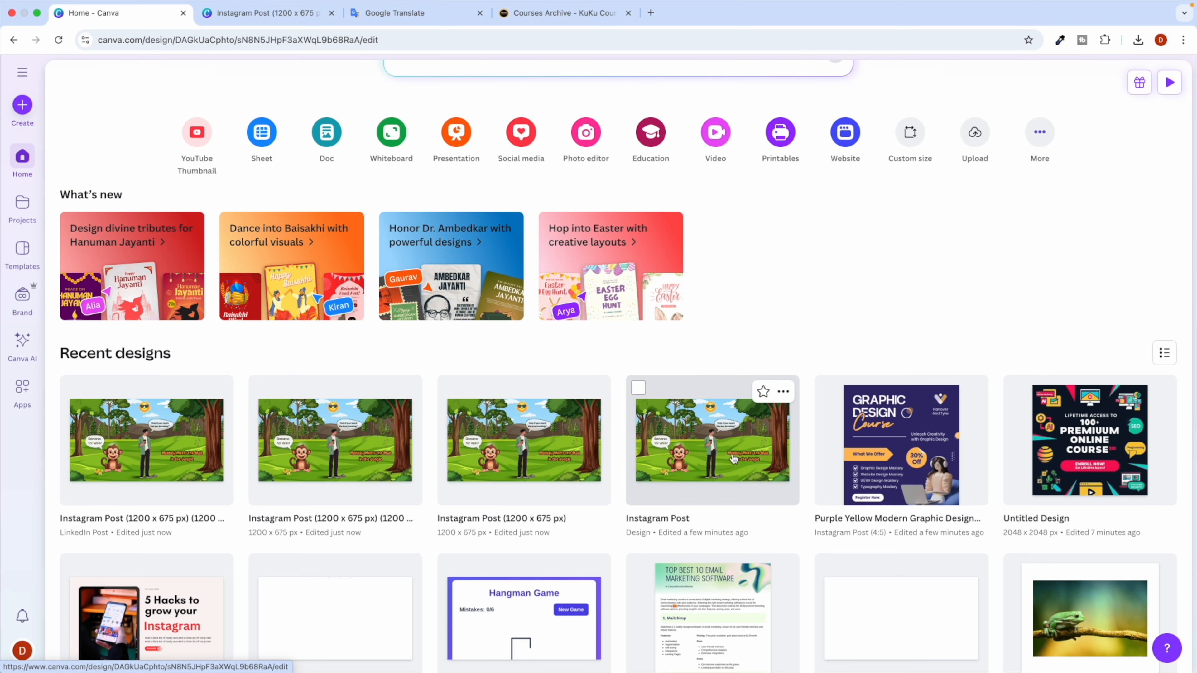
Reopen the square jungle copy and rename the design to 'Linkedin Post'.
left_click(712, 453)
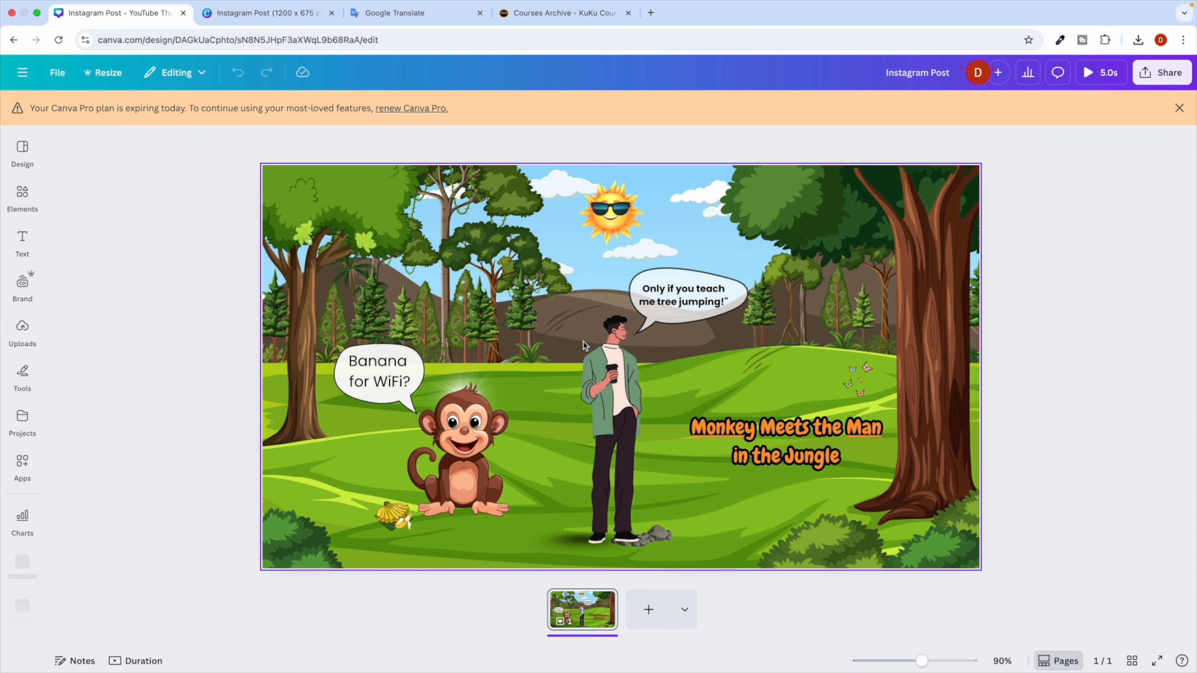
left_click(1180, 108)
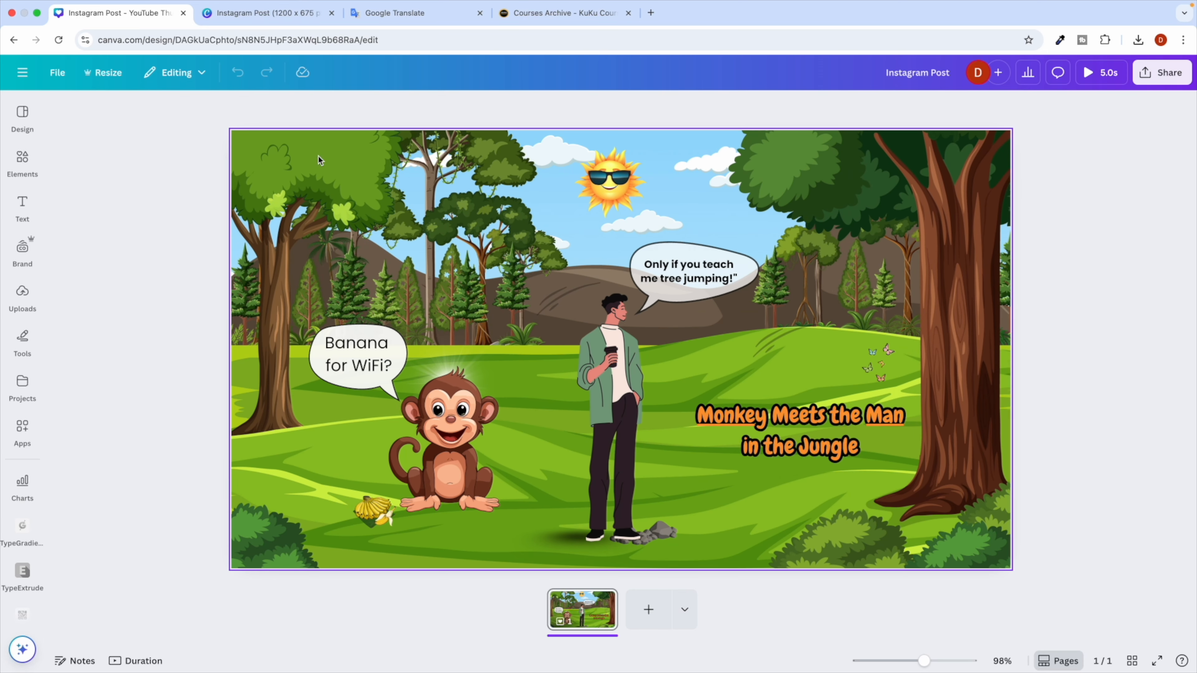
left_click(278, 13)
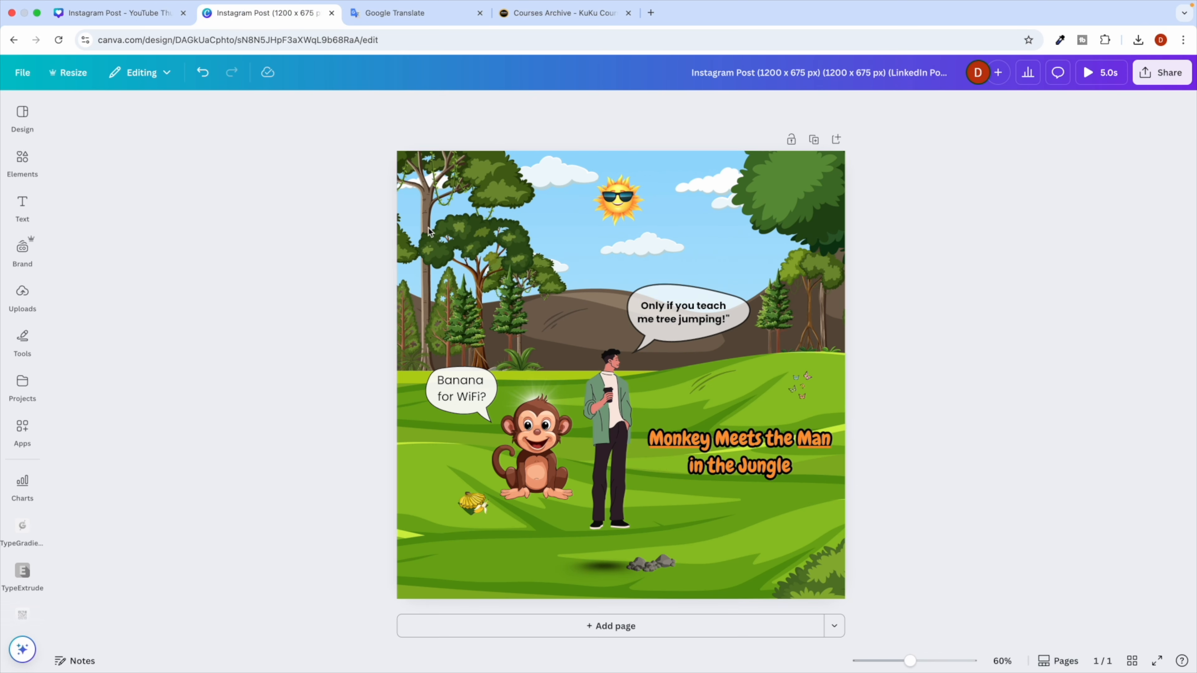
left_click(739, 77)
type("Lin")
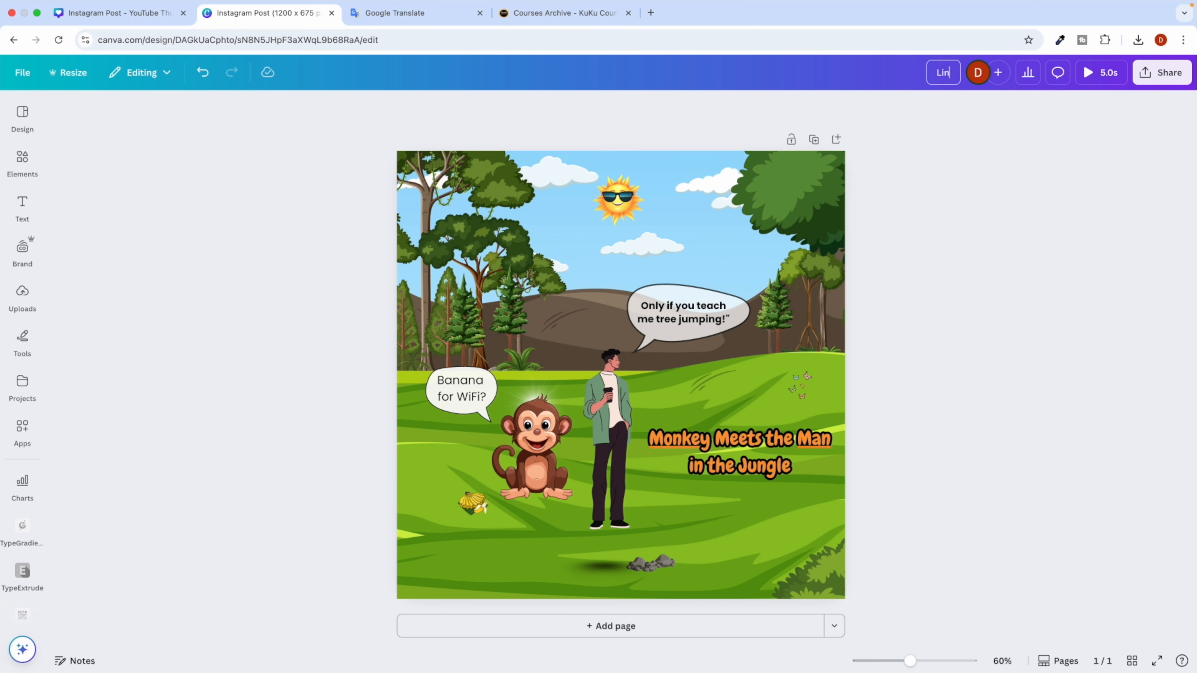
type("kedin Post")
left_click(335, 221)
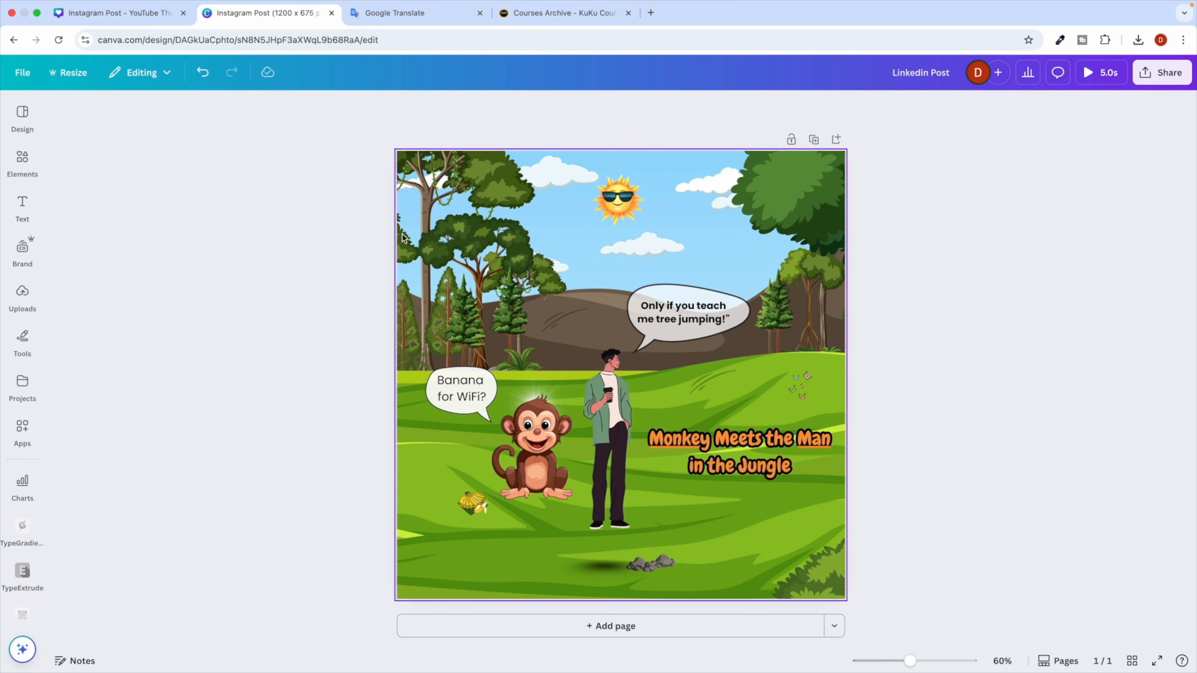
left_click(67, 73)
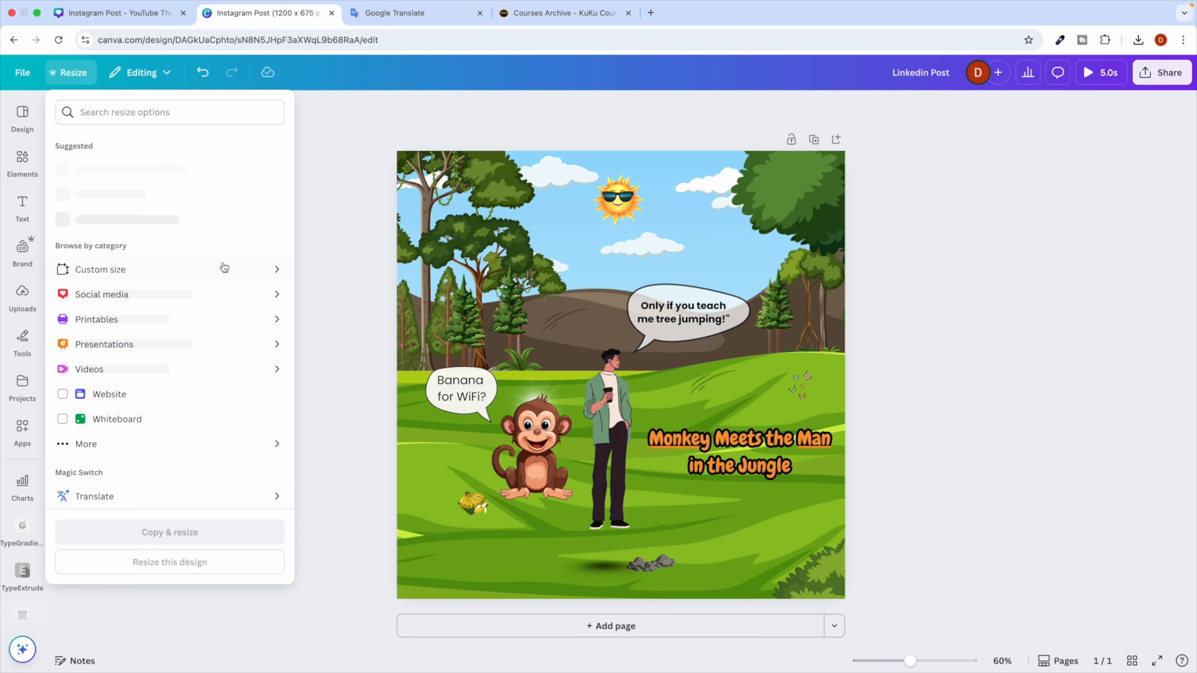
Close the Resize panel and open template search from the Canva home page.
left_click(338, 241)
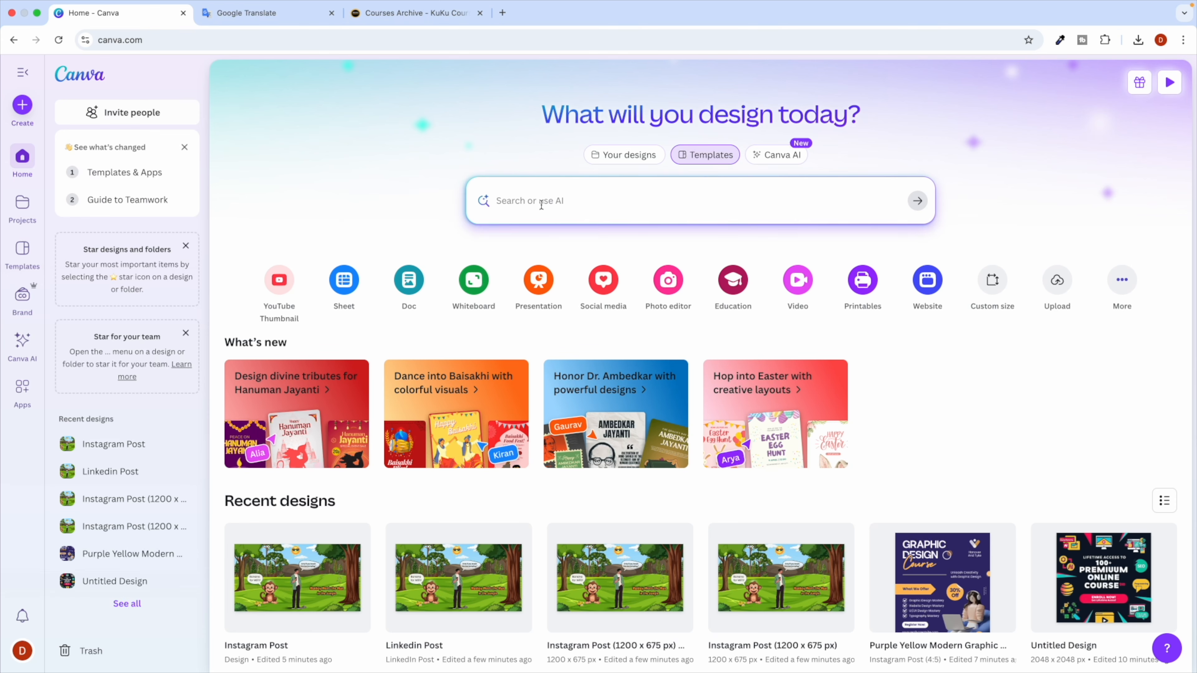
left_click(529, 206)
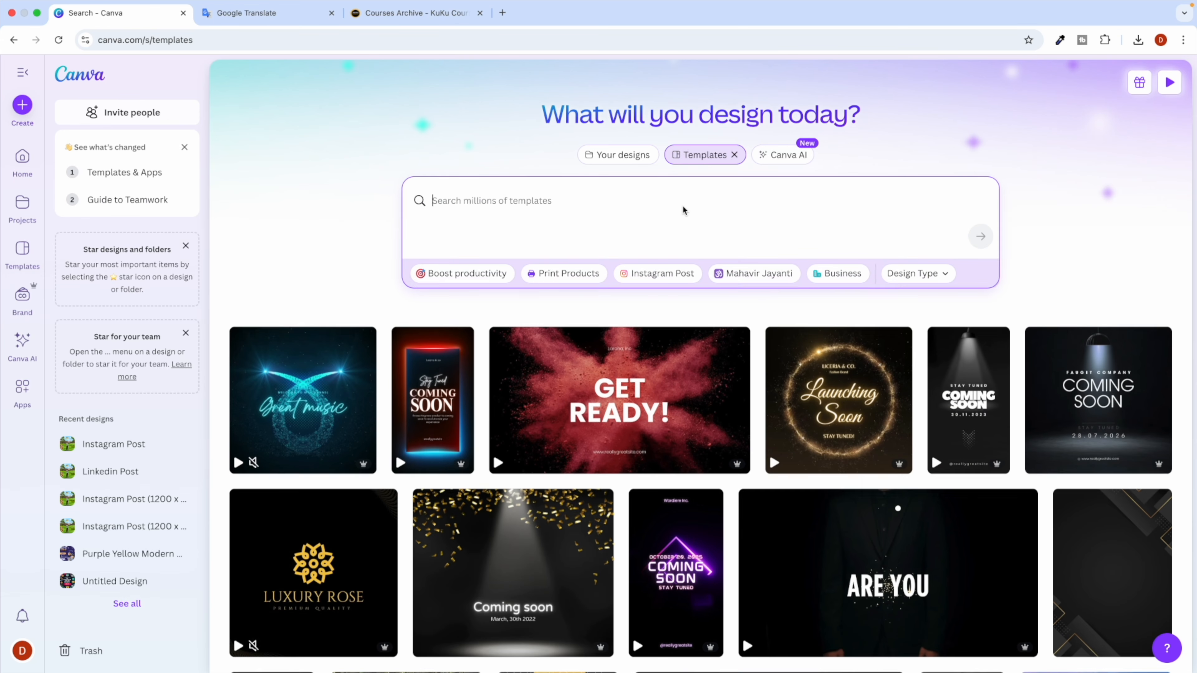
scroll(689, 163, "up", 5)
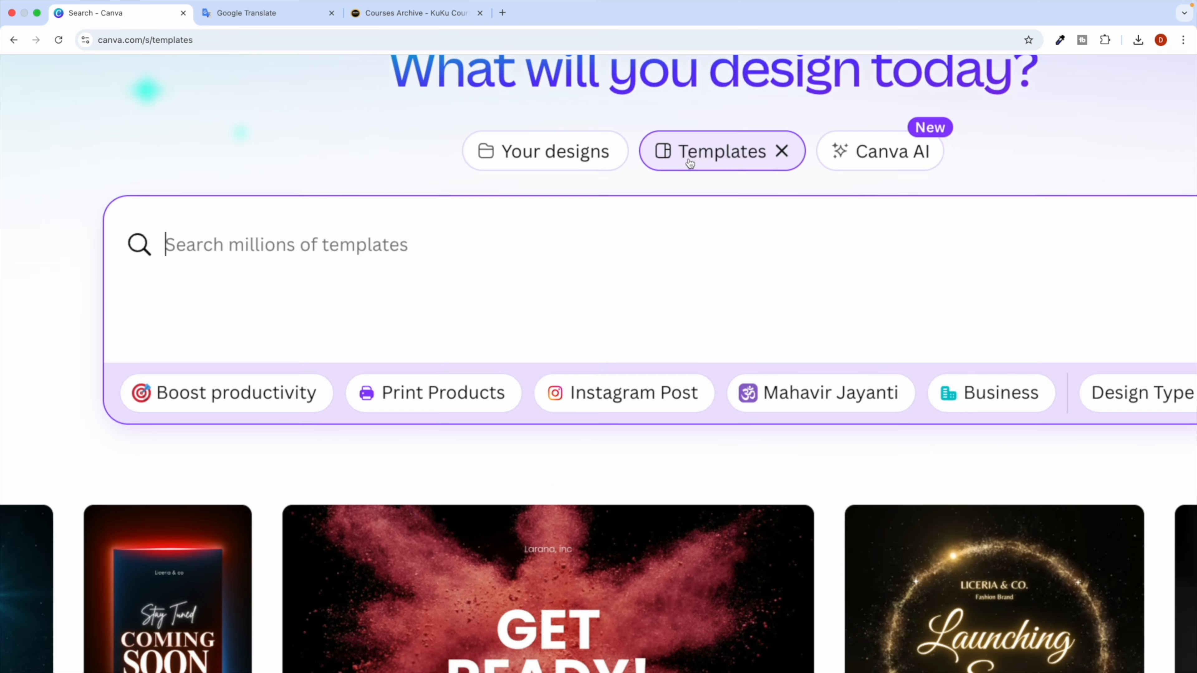
scroll(748, 161, "down", 5)
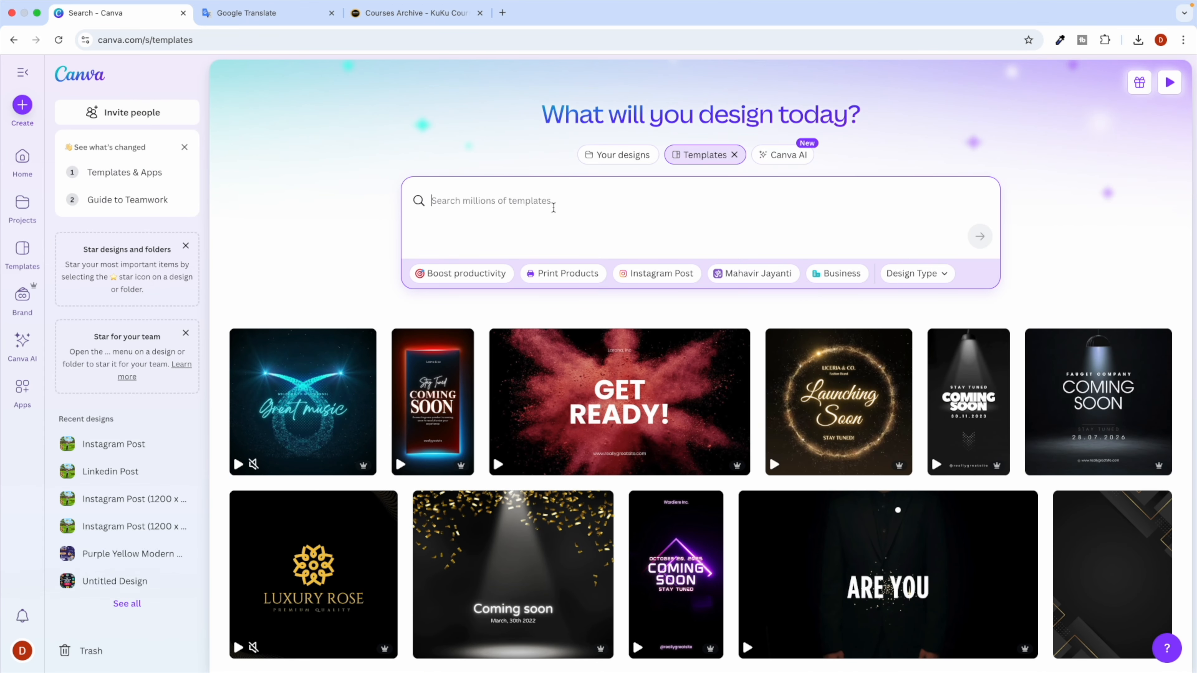
Filter the template results to the Social media design type.
scroll(502, 227, "down", 5)
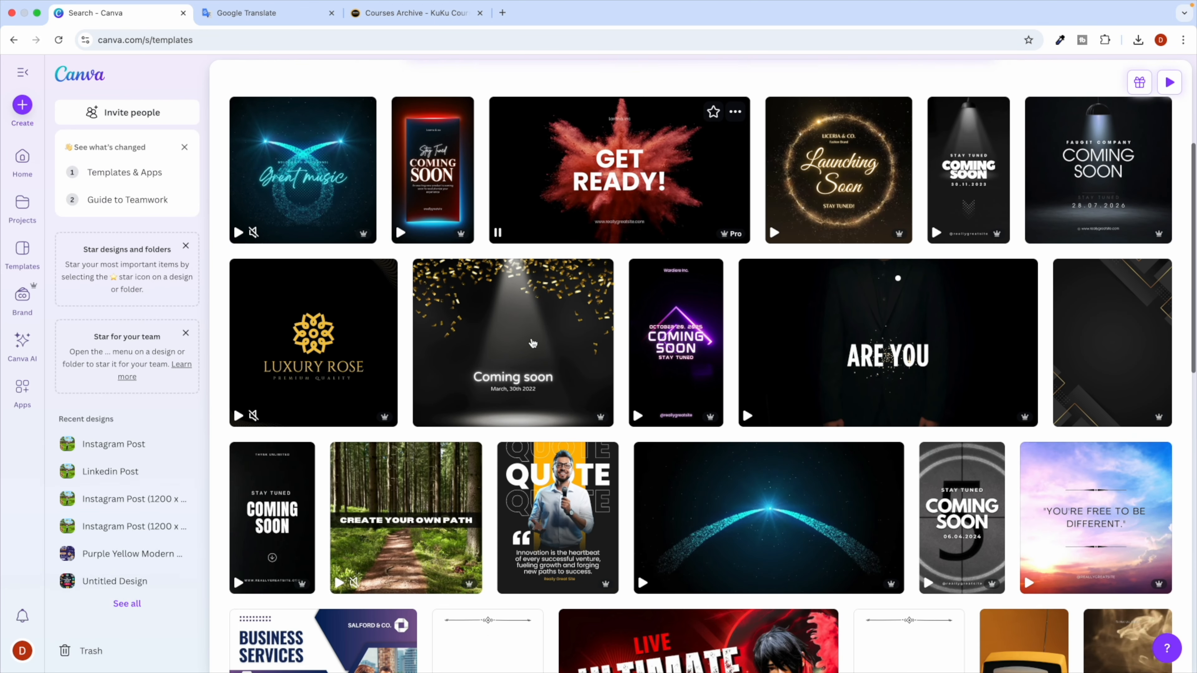
scroll(533, 343, "down", 5)
scroll(518, 330, "up", 10)
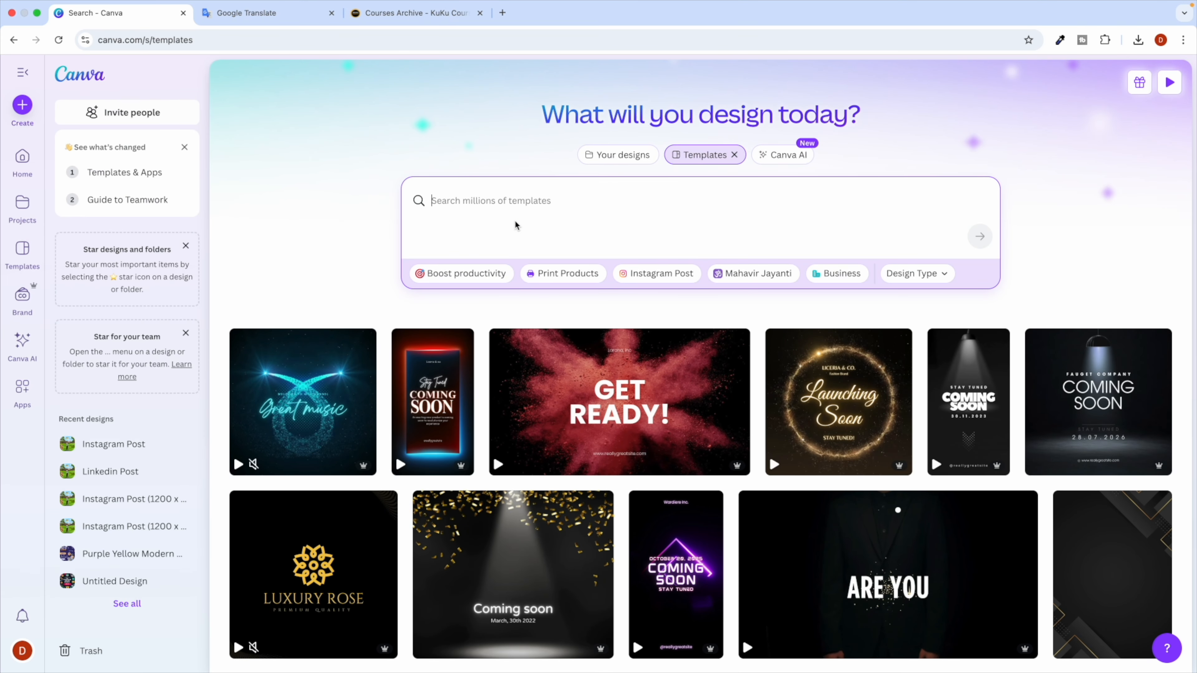
left_click(910, 275)
scroll(917, 428, "down", 3)
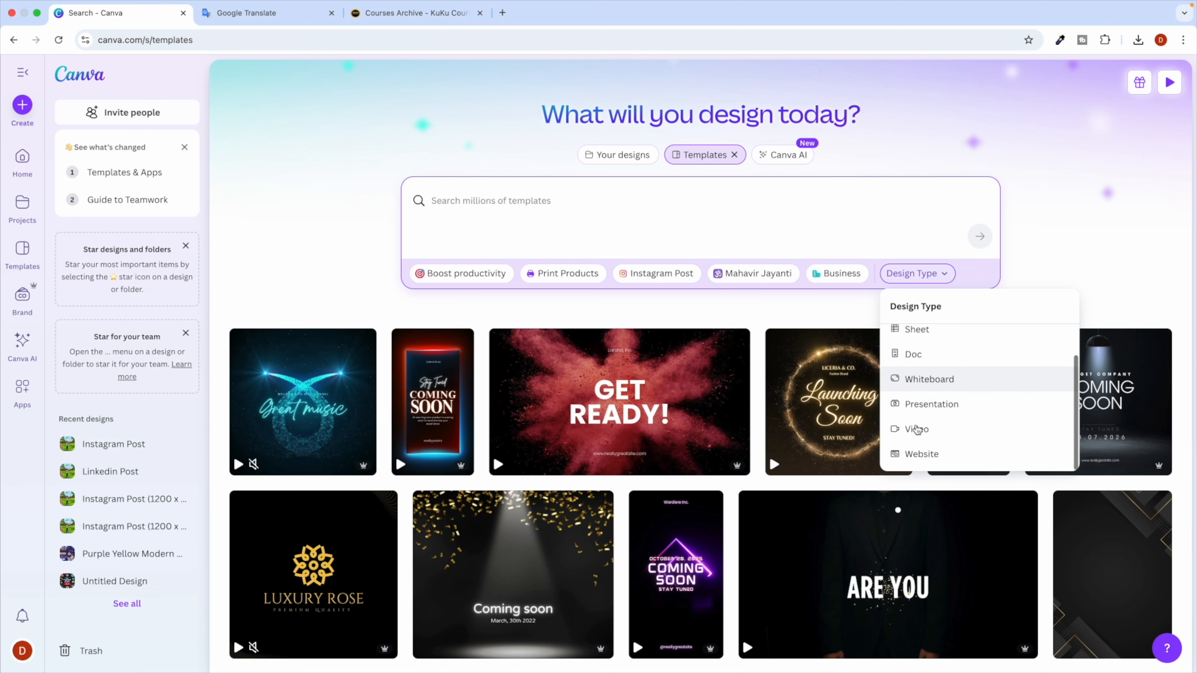
scroll(929, 369, "up", 3)
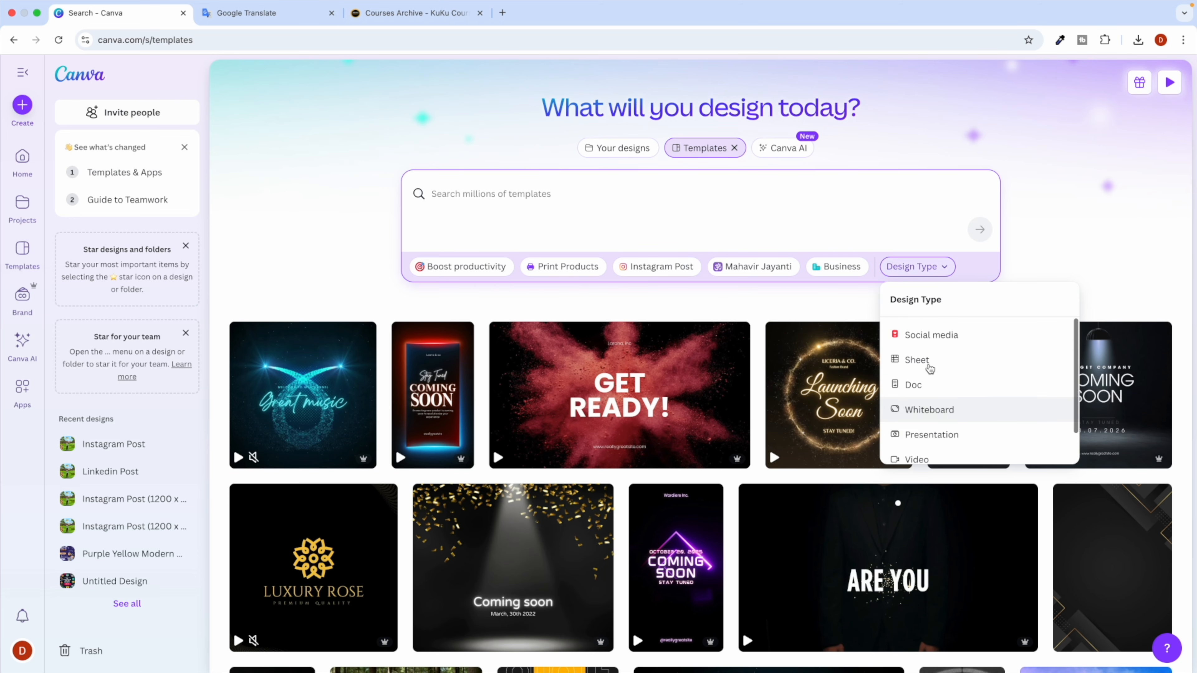
left_click(921, 338)
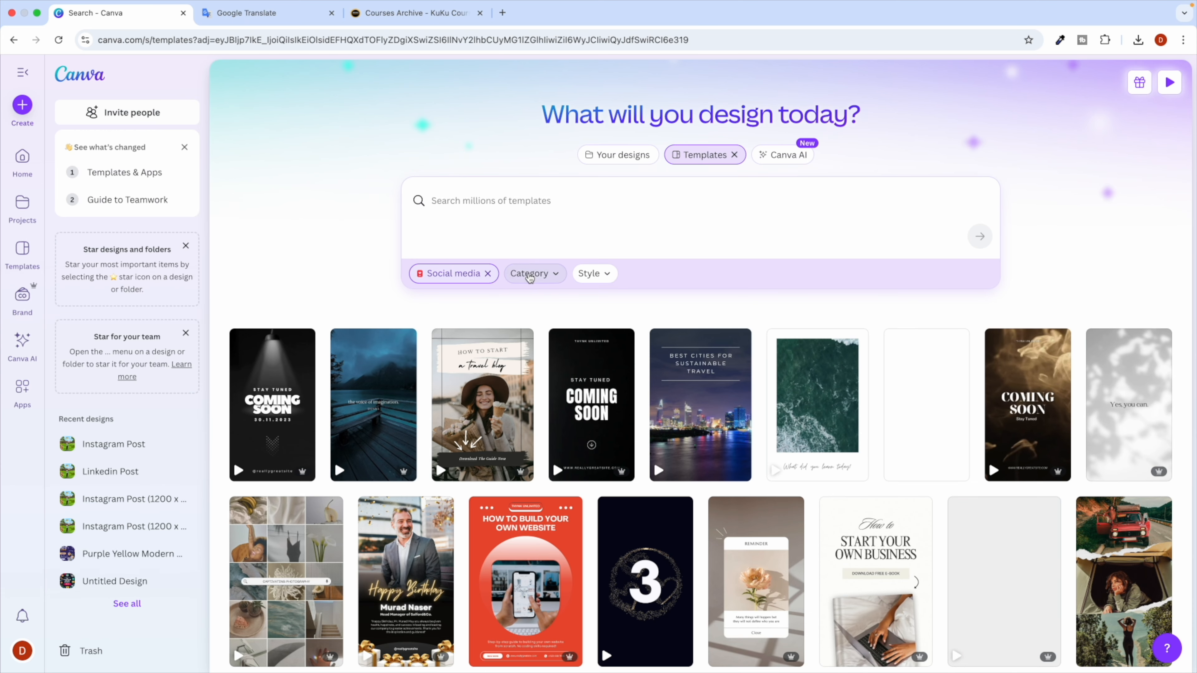
Narrow the category to LinkedIn Post by searching the category list for 'lin'.
left_click(540, 275)
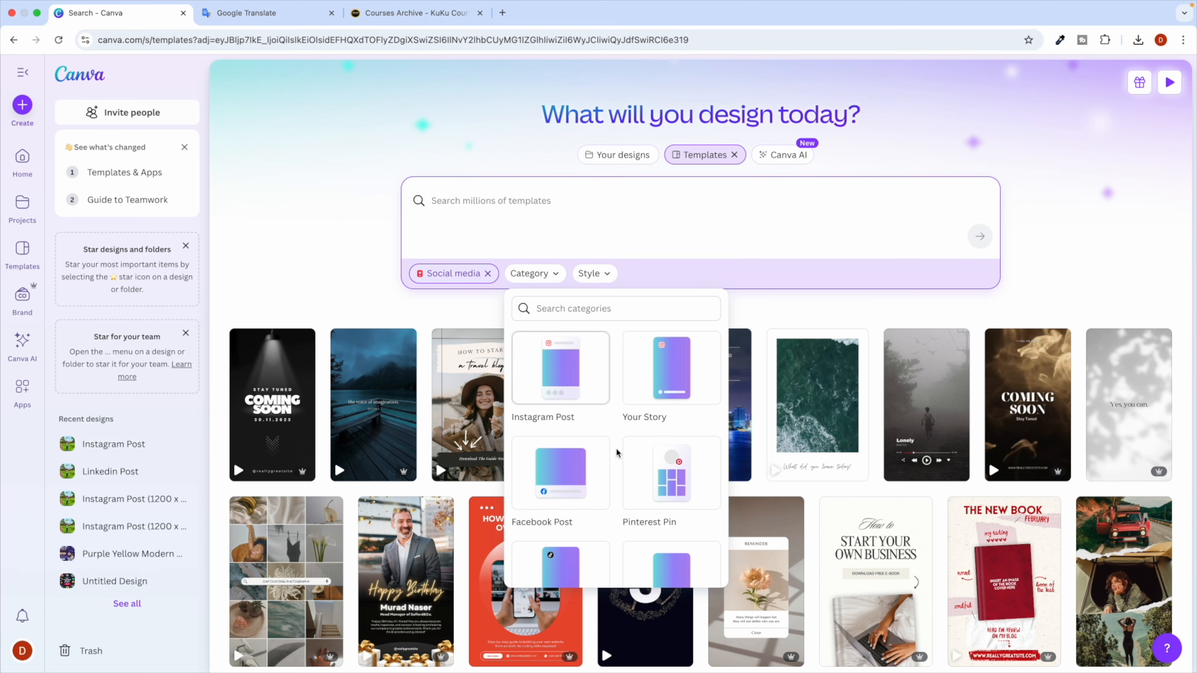
scroll(615, 447, "down", 3)
scroll(607, 410, "up", 5)
left_click(547, 309)
type("link")
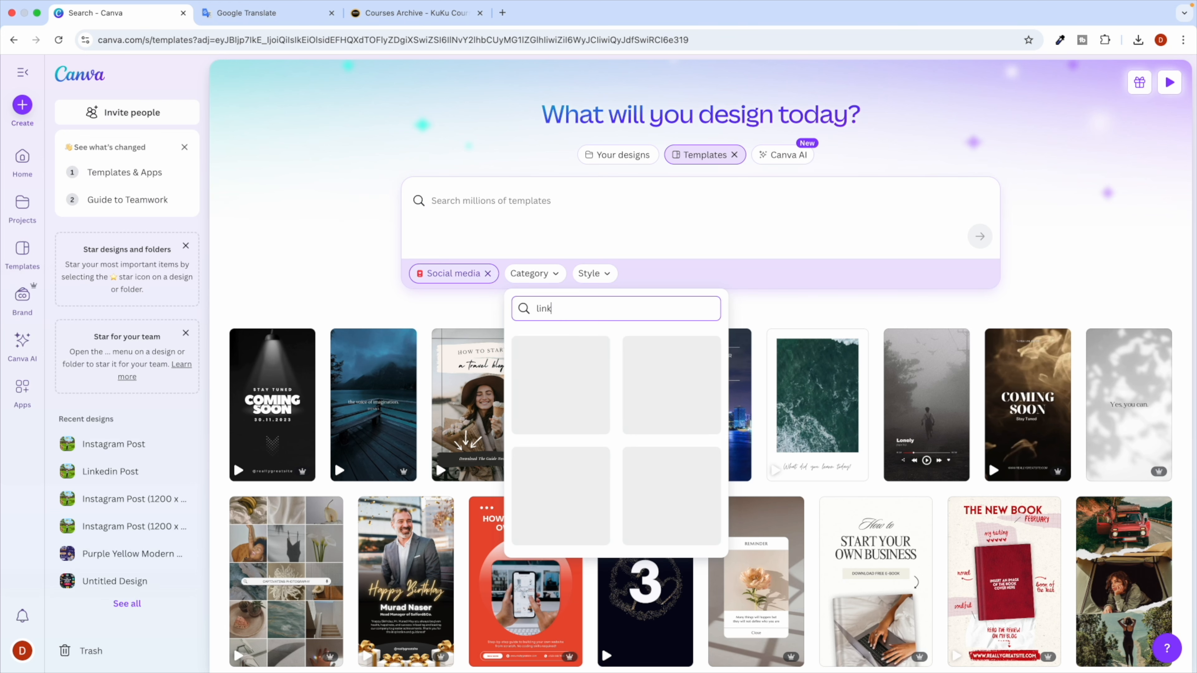
scroll(612, 447, "down", 3)
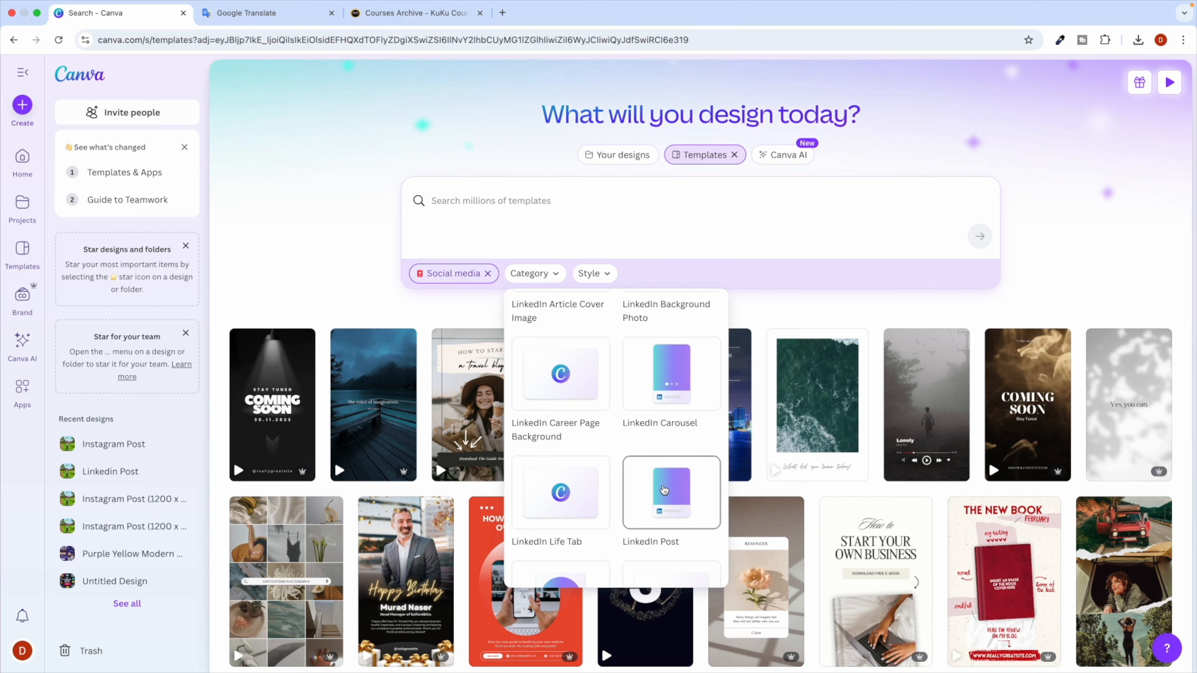
left_click(664, 491)
left_click(623, 275)
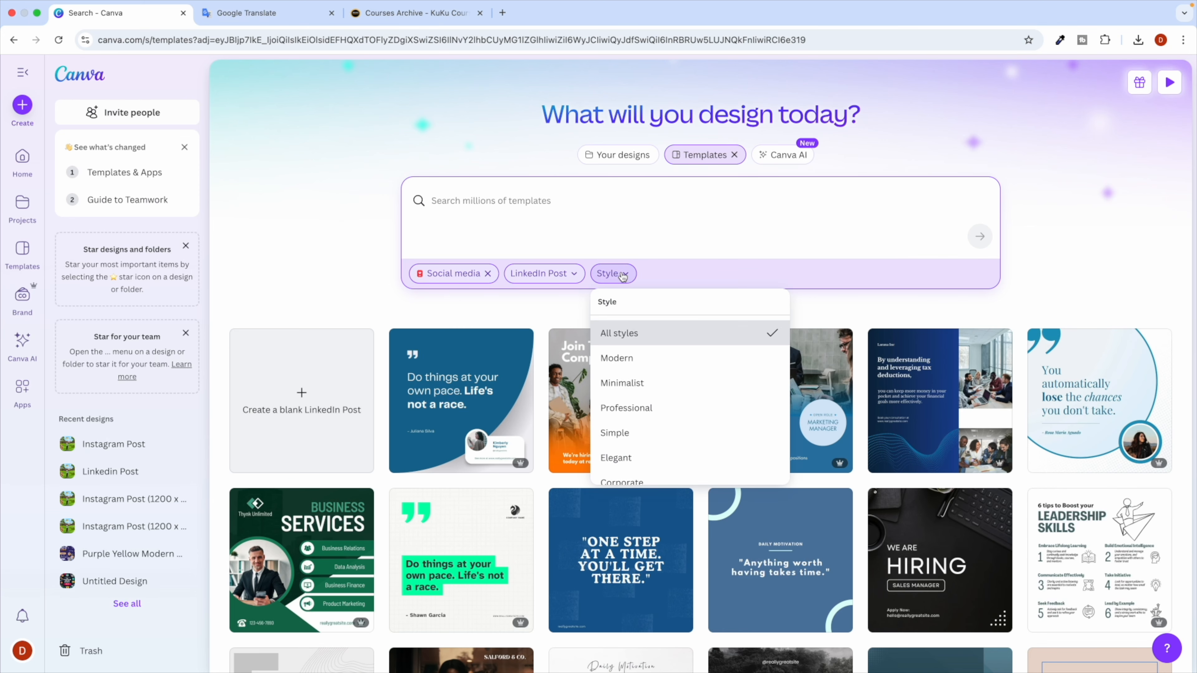
left_click(641, 336)
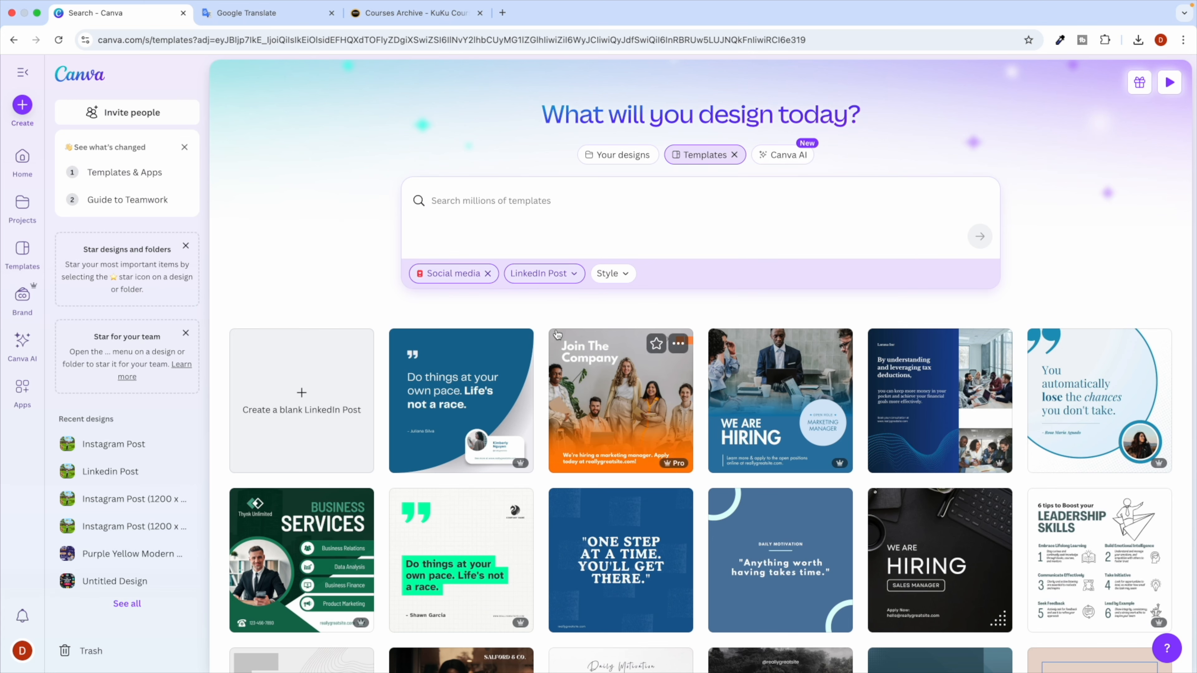
left_click(457, 205)
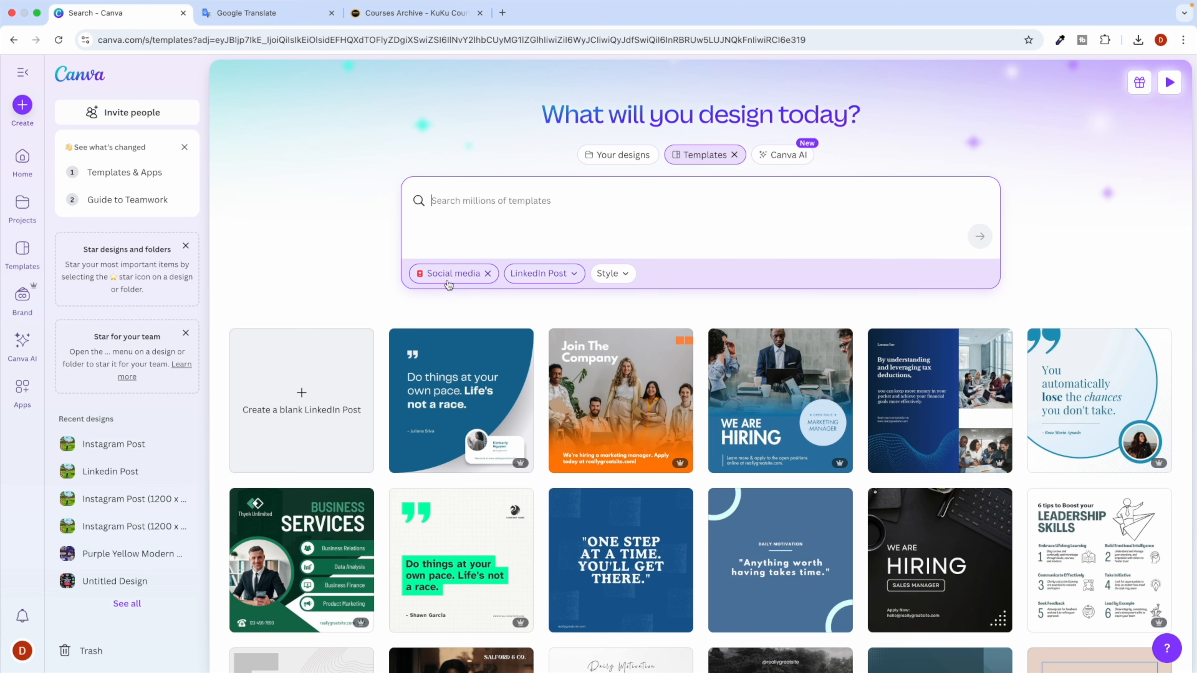
scroll(563, 298, "down", 6)
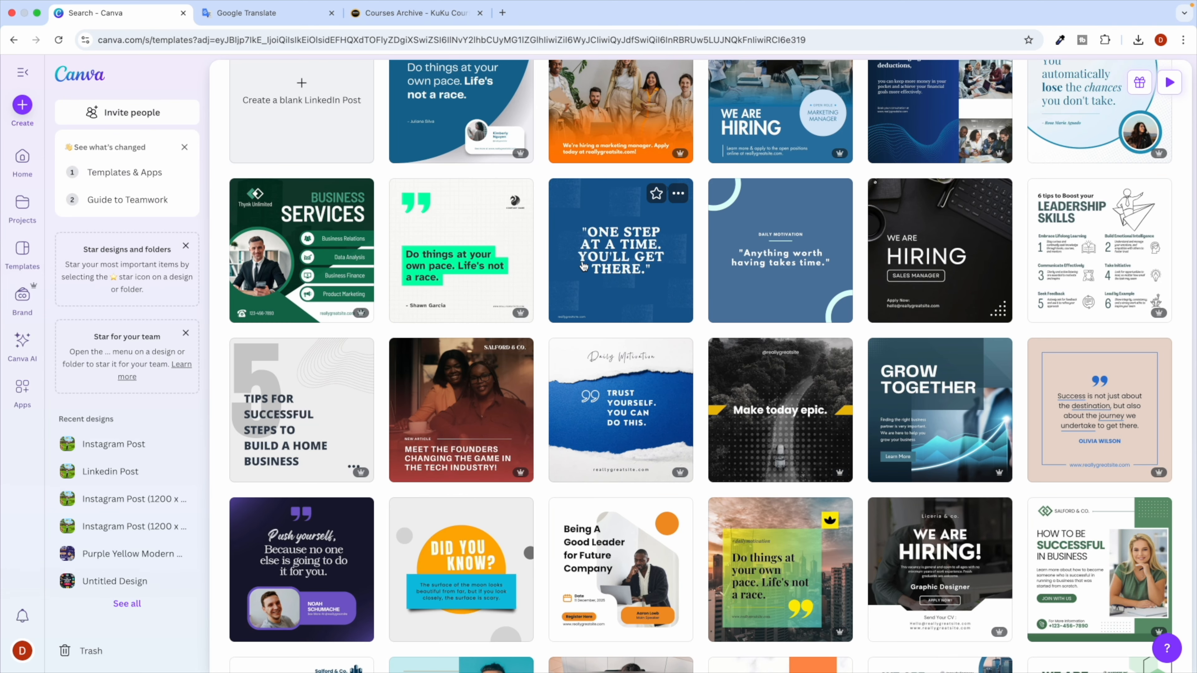
scroll(631, 244, "up", 6)
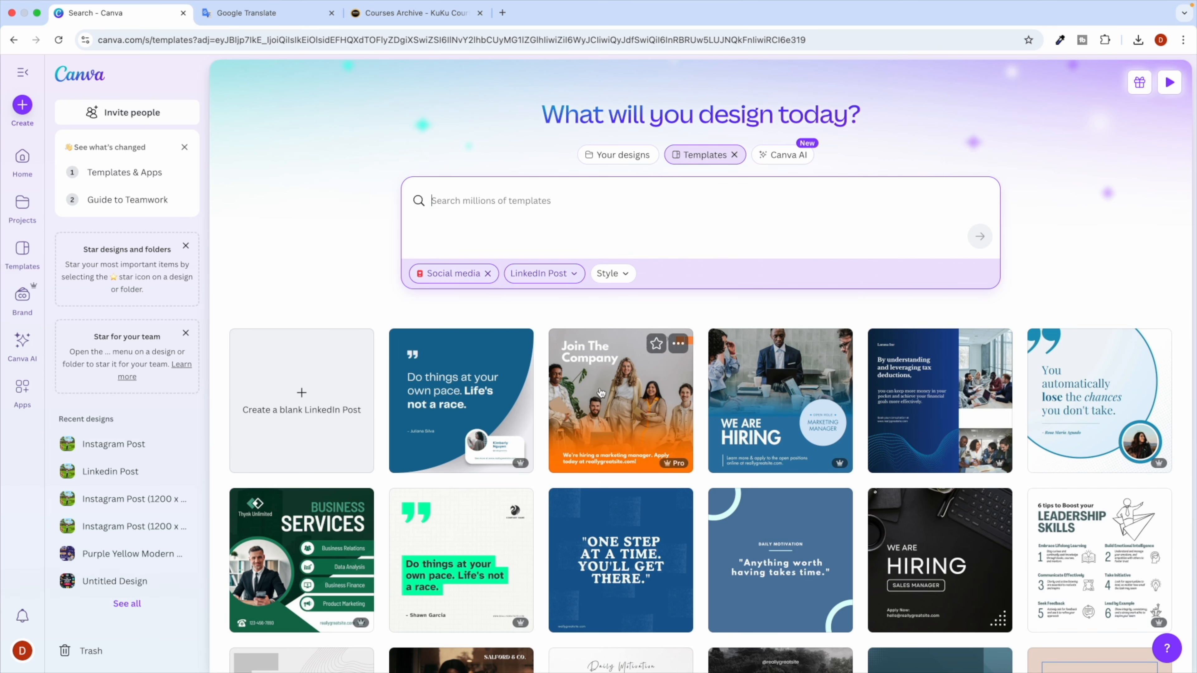
scroll(749, 348, "down", 4)
scroll(749, 347, "down", 4)
scroll(560, 400, "up", 8)
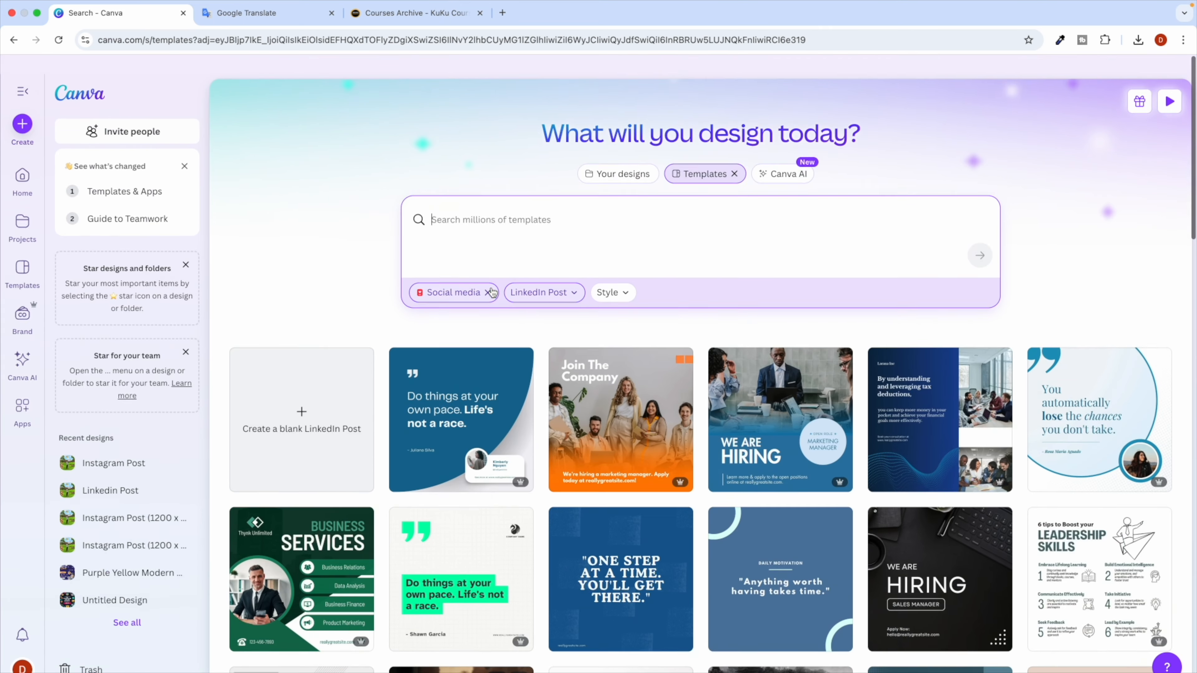
left_click(465, 209)
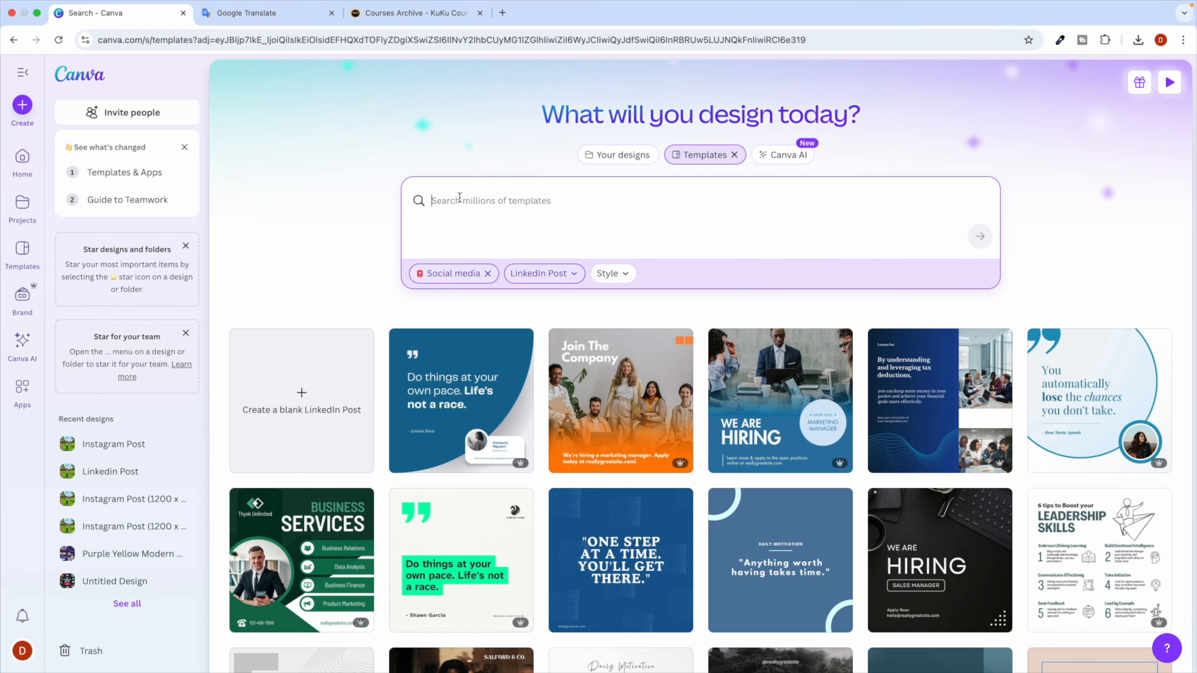
Search templates for 'linkedin post for seo job' to list SEO hiring designs.
type("linkedin post for job")
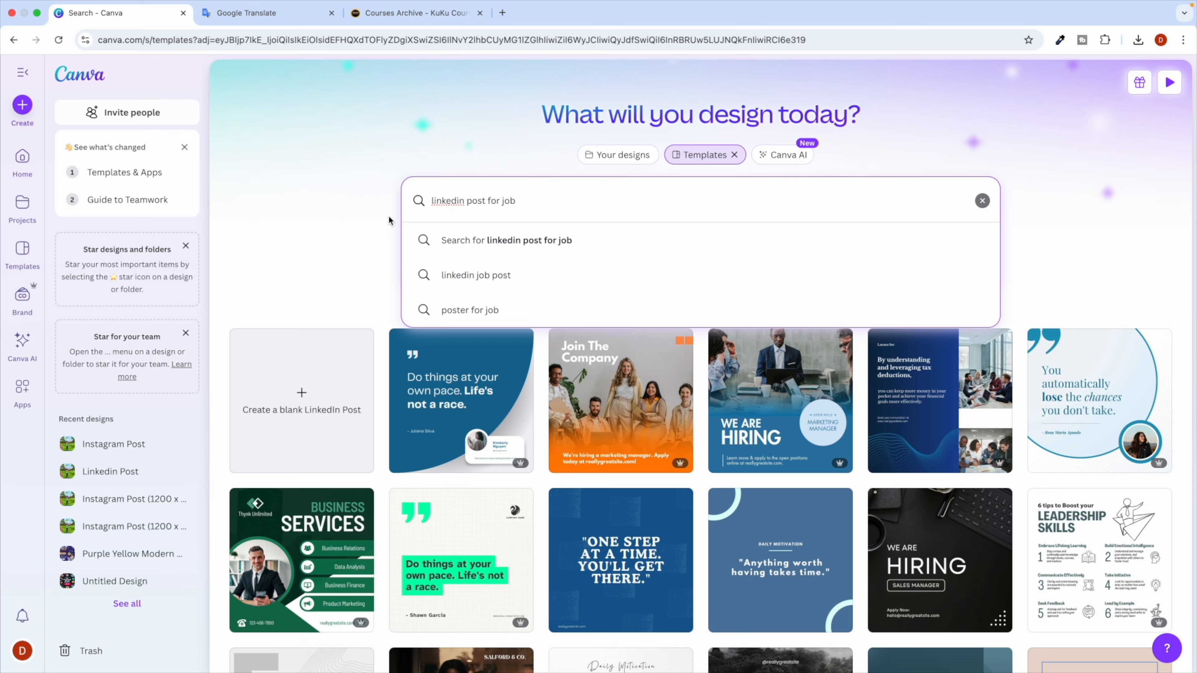
left_click(539, 251)
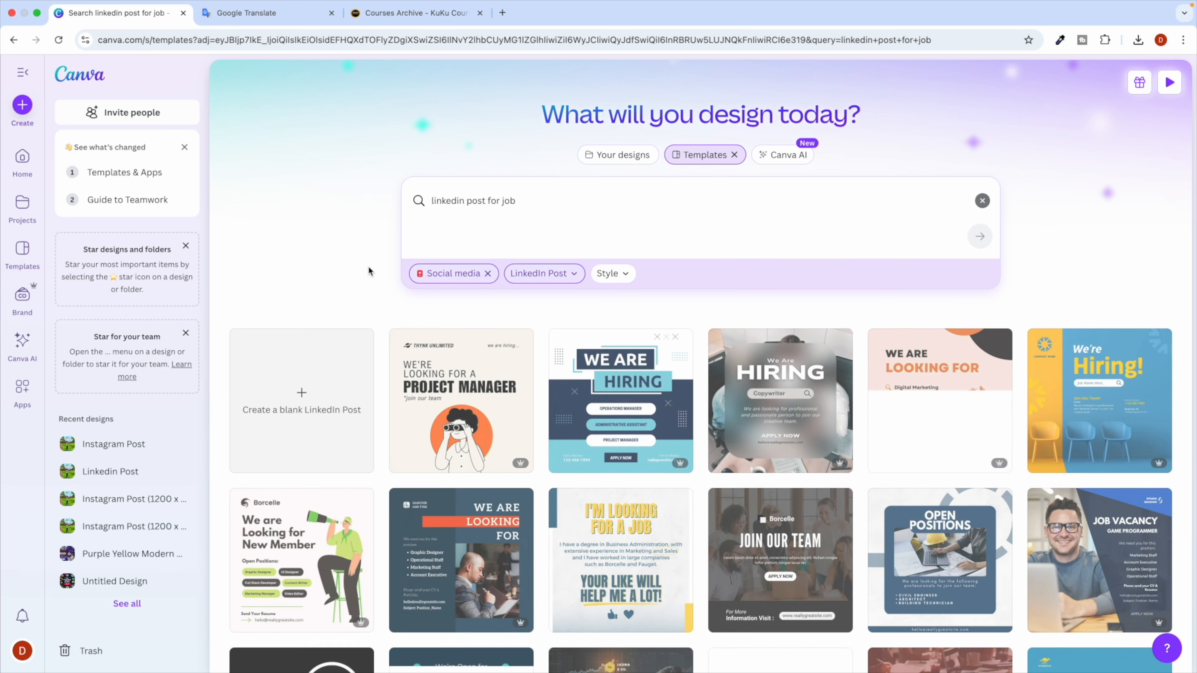
scroll(362, 296, "down", 2)
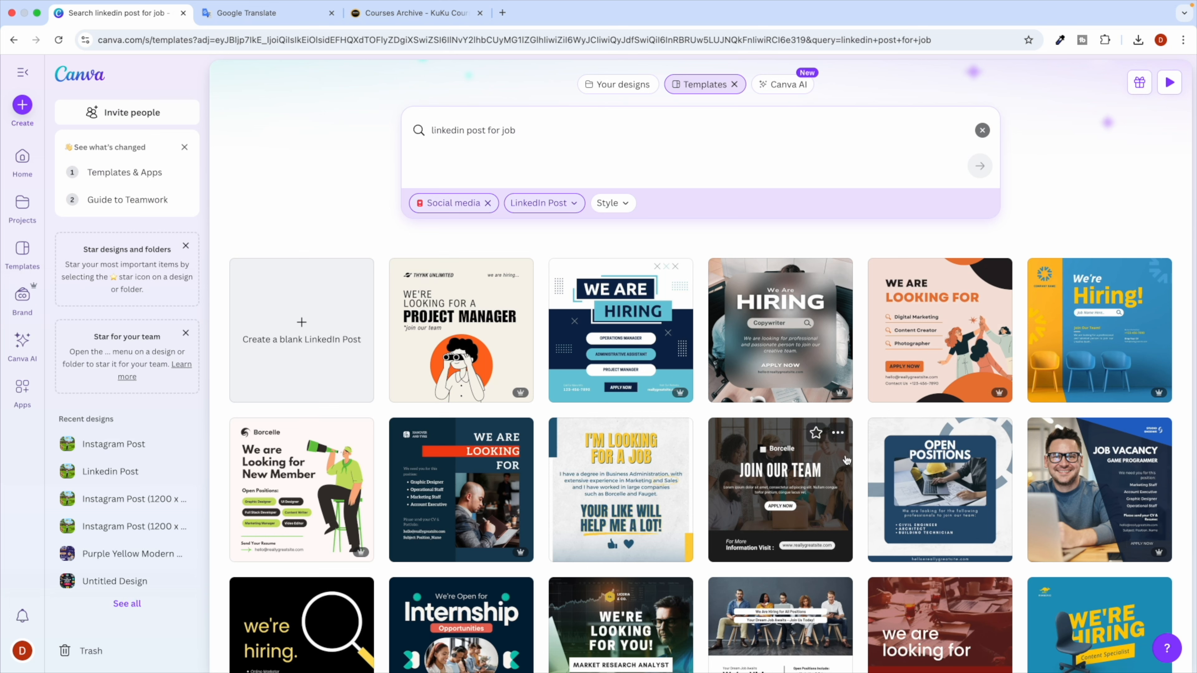
left_click(537, 136)
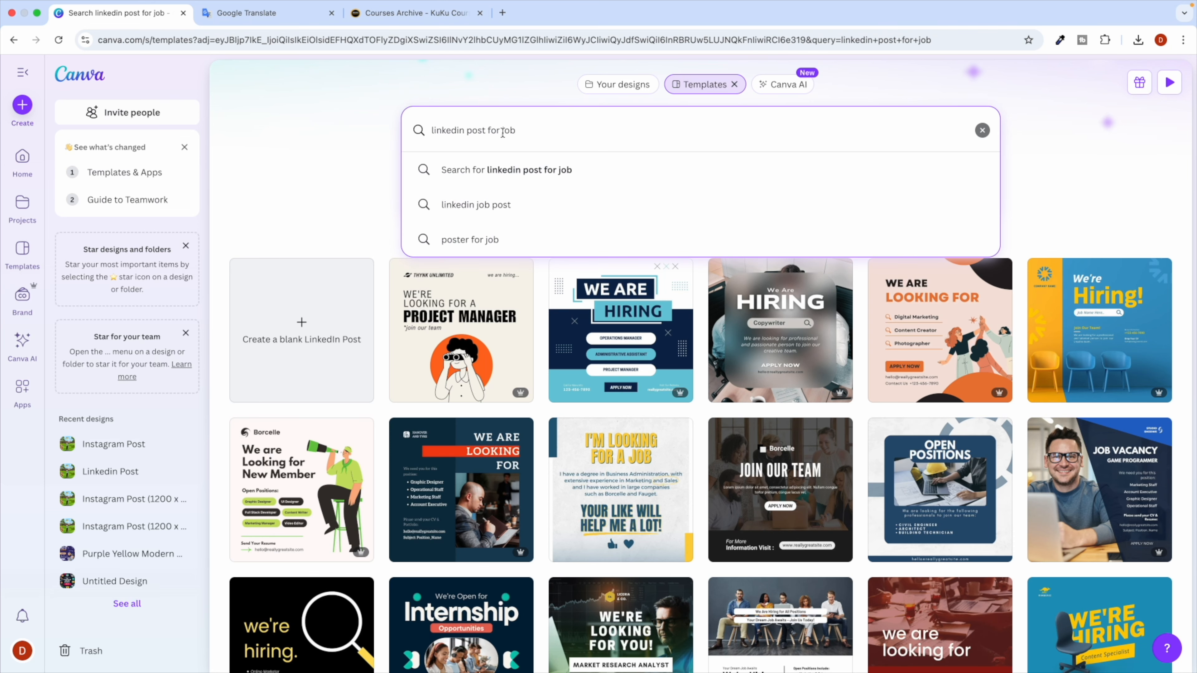
type("seo")
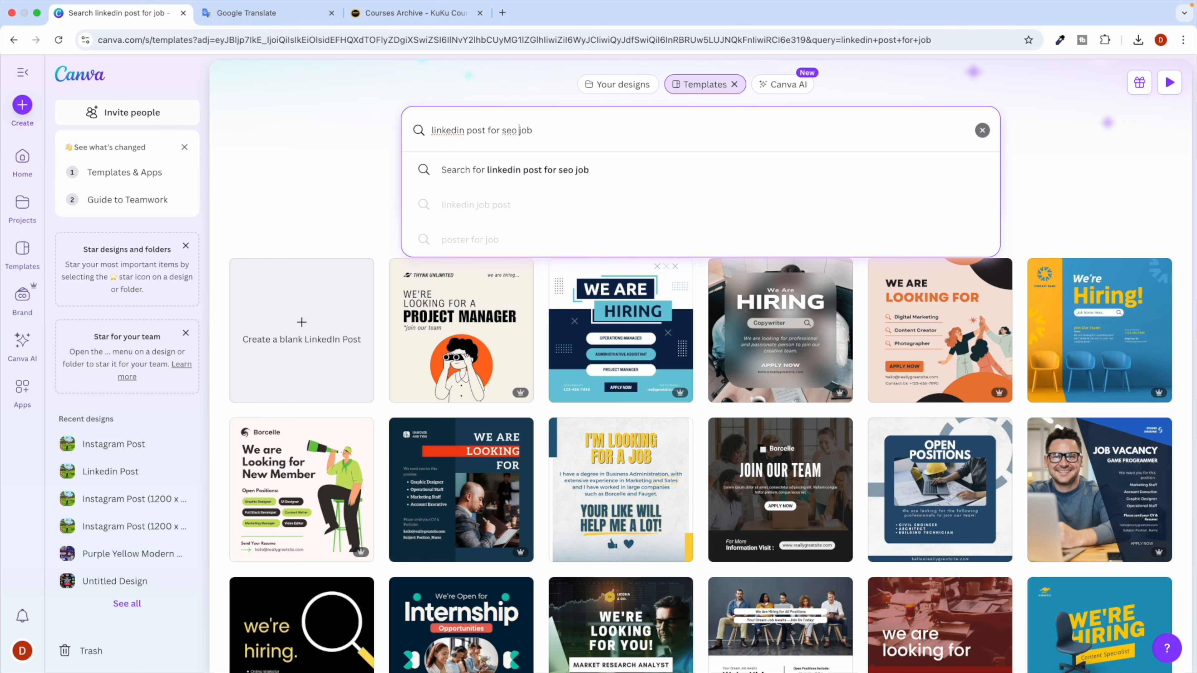
key("Return")
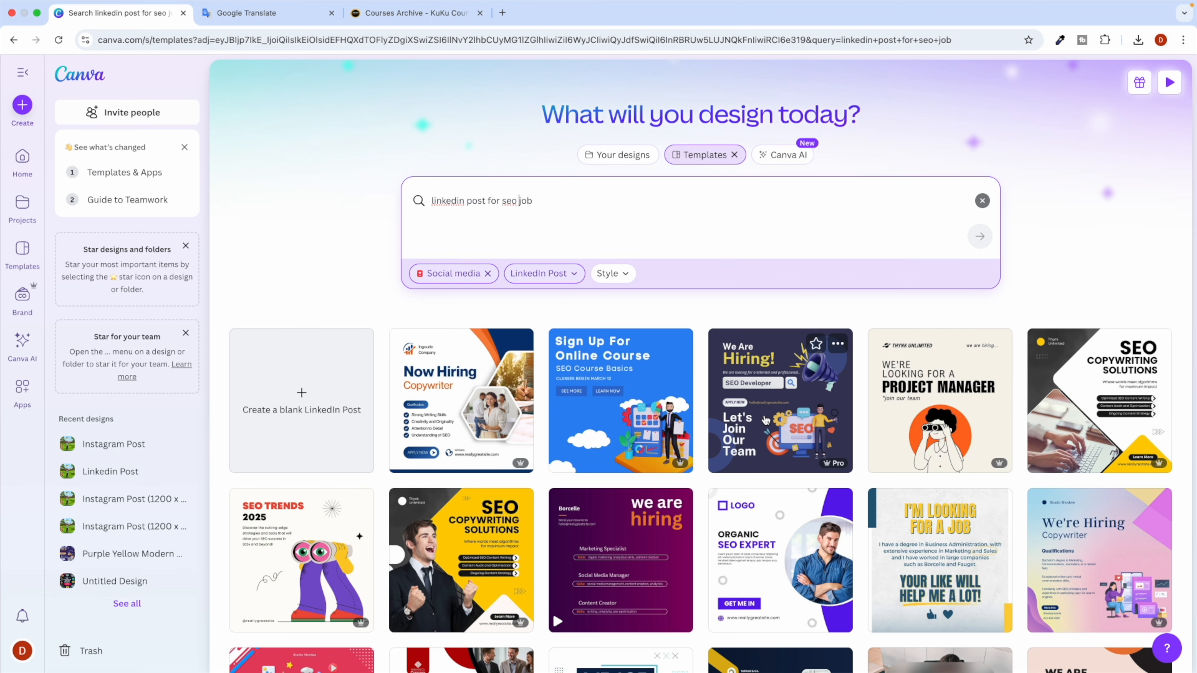
scroll(766, 420, "down", 1)
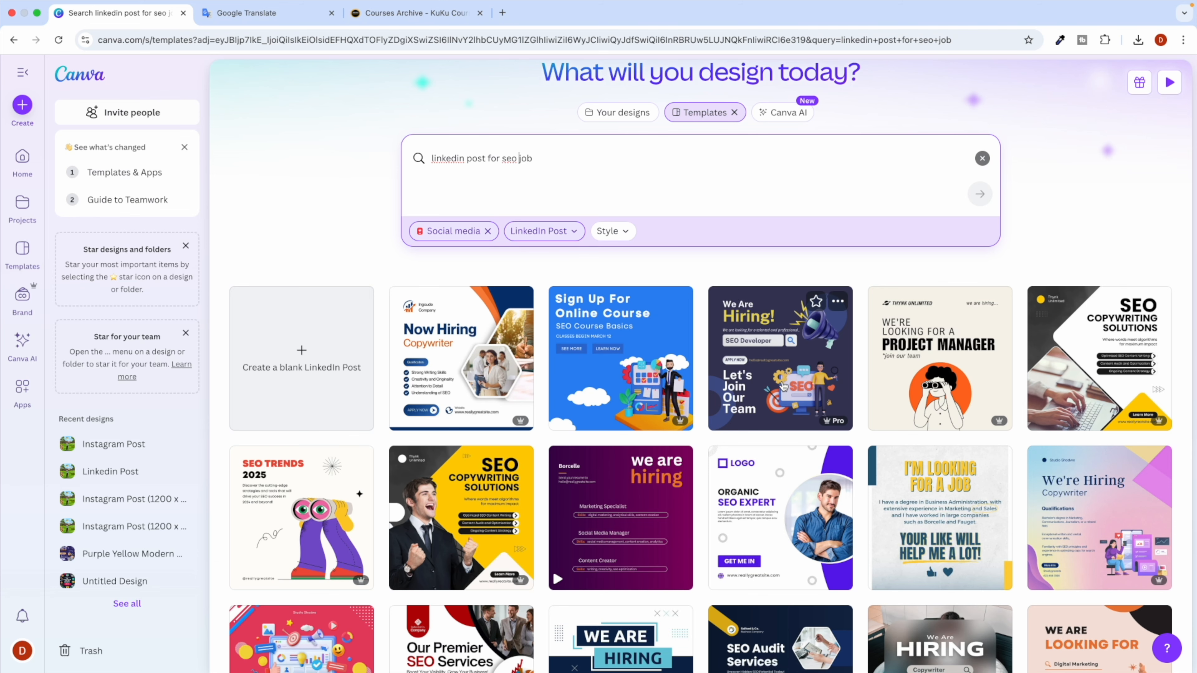
Open the We Are Hiring SEO Developer template via 'Customize this template' in a new tab.
left_click(763, 361)
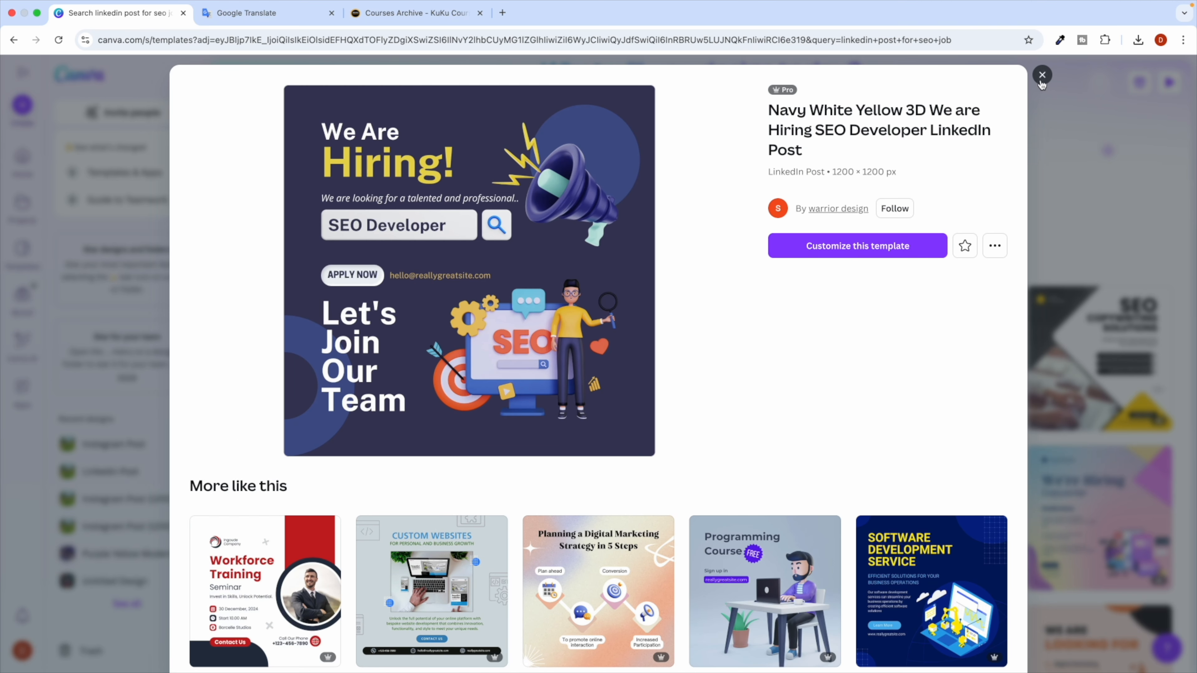
left_click(860, 255)
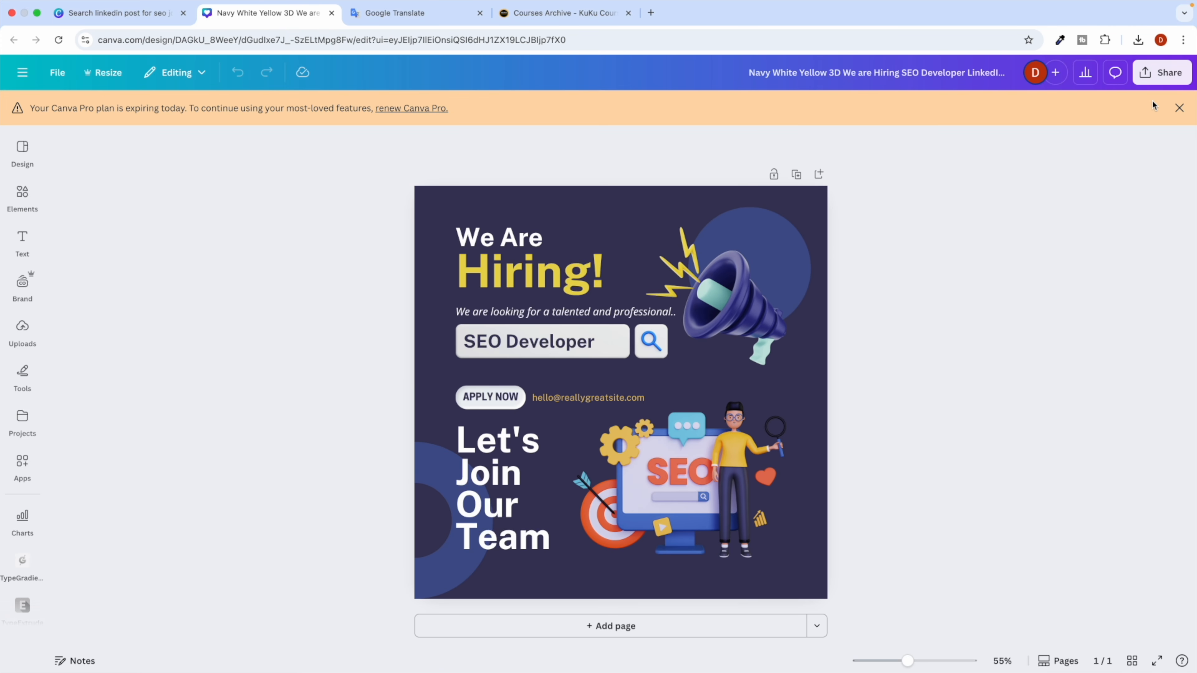
left_click(1180, 108)
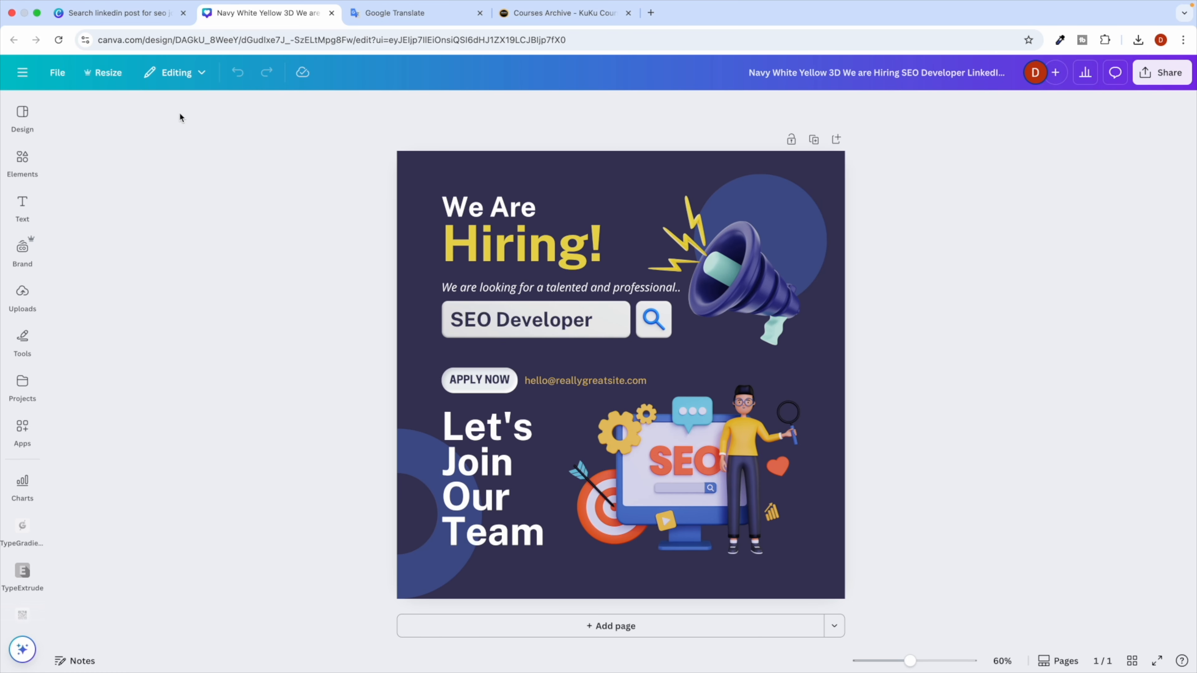
left_click(117, 13)
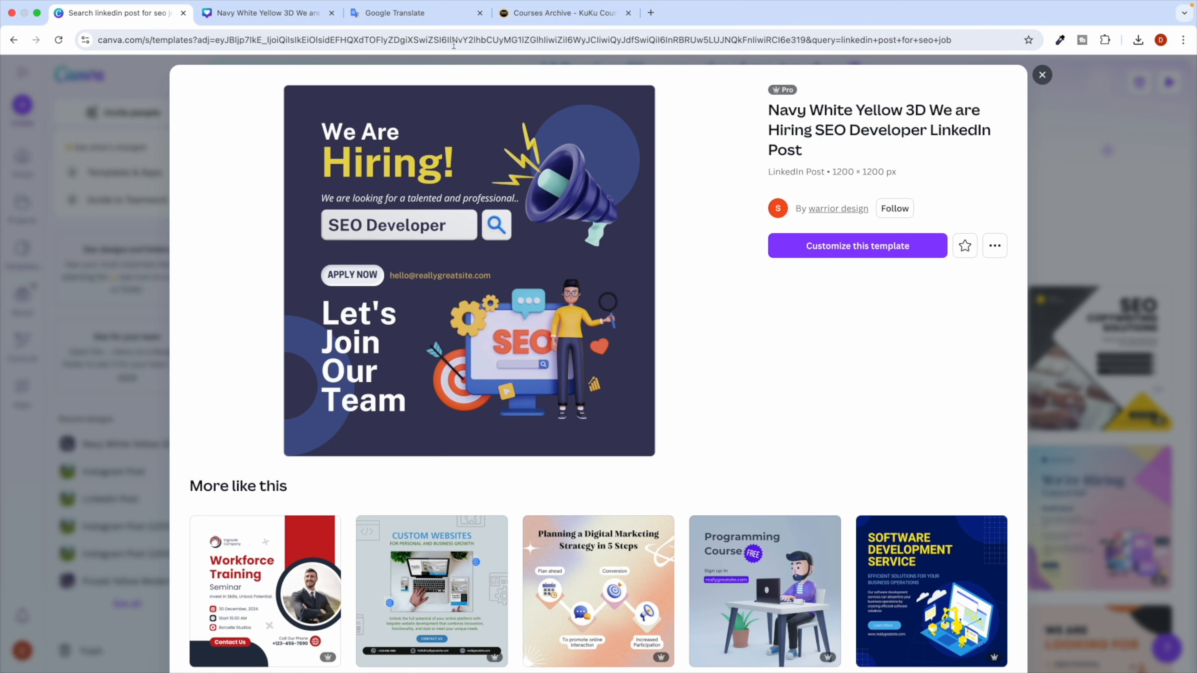
left_click(287, 13)
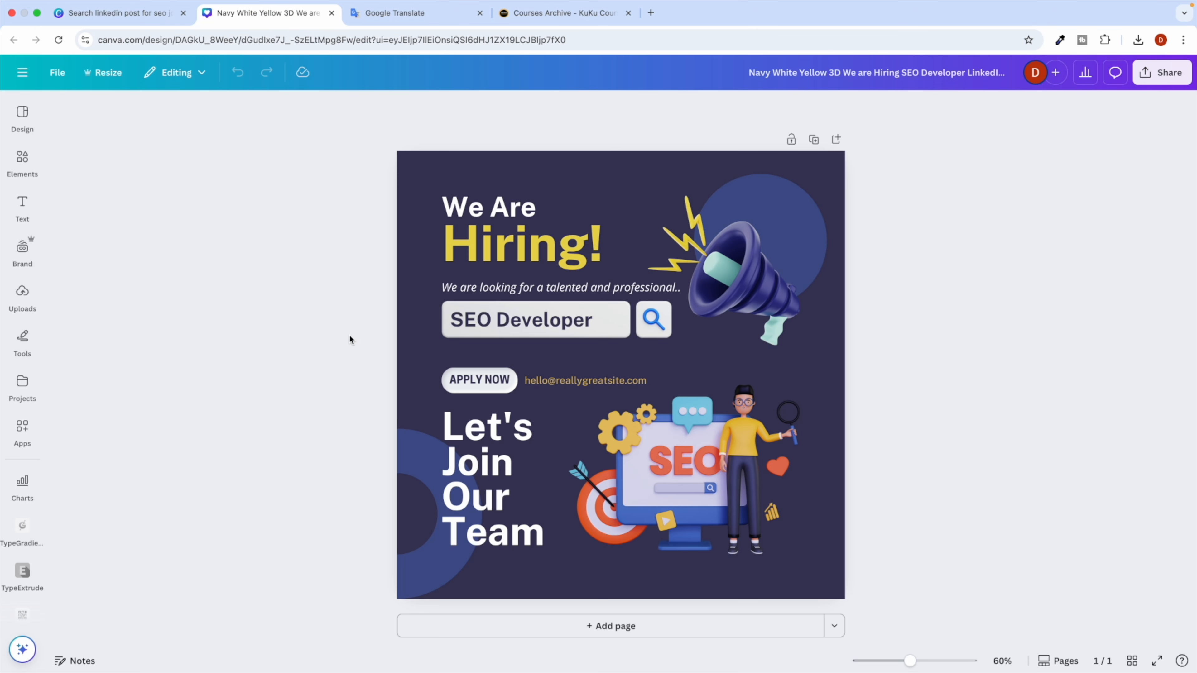
Screenshot the hiring design and attach the screenshot from the Desktop to a ChatGPT message.
key("super+shift+4")
left_click_drag(390, 138, 853, 602)
key("ctrl+Right")
scroll(469, 529, "down", 7)
left_click(382, 635)
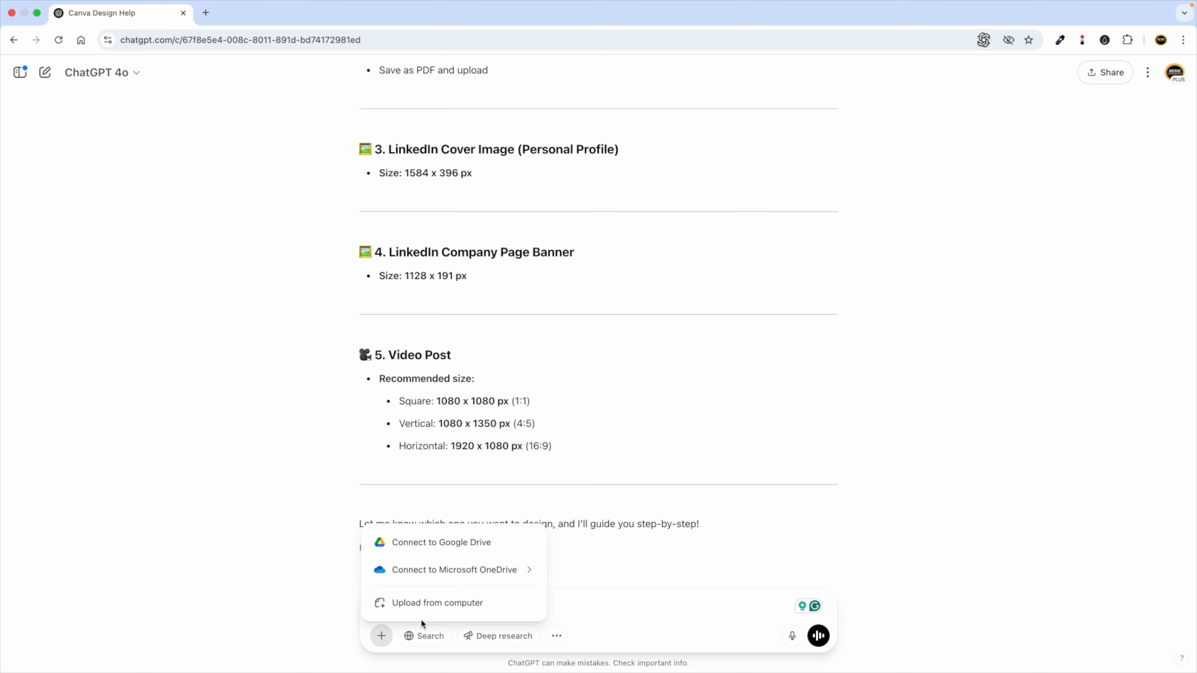
left_click(423, 604)
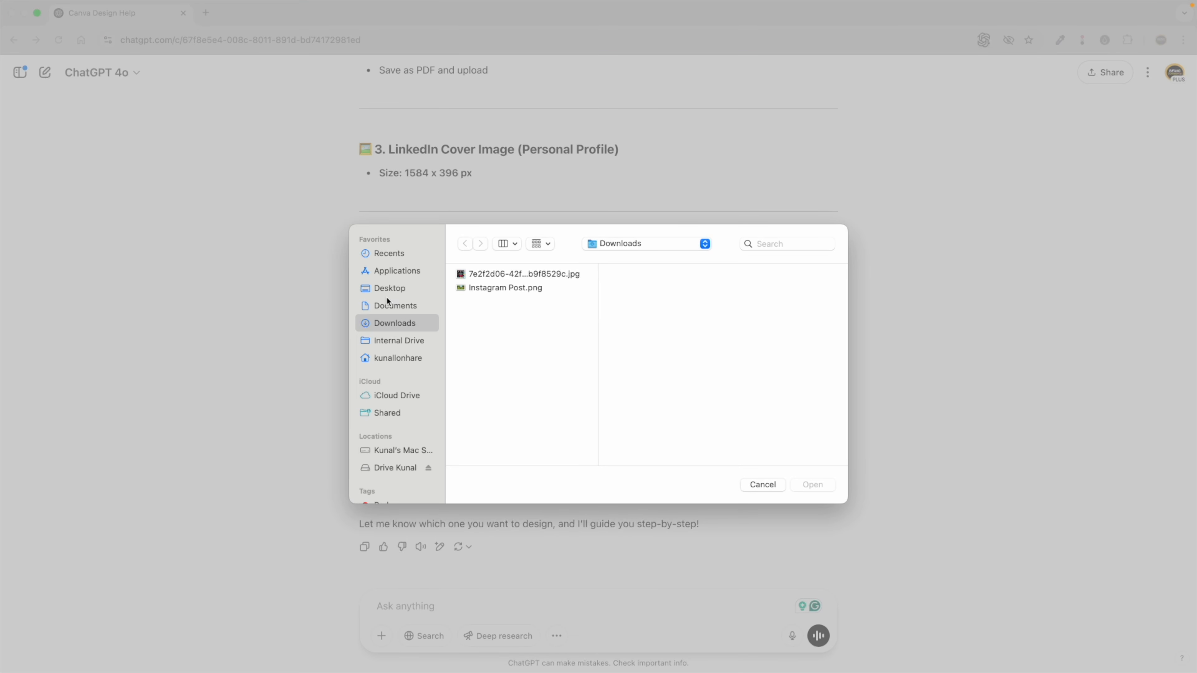
left_click(385, 288)
scroll(490, 415, "down", 5)
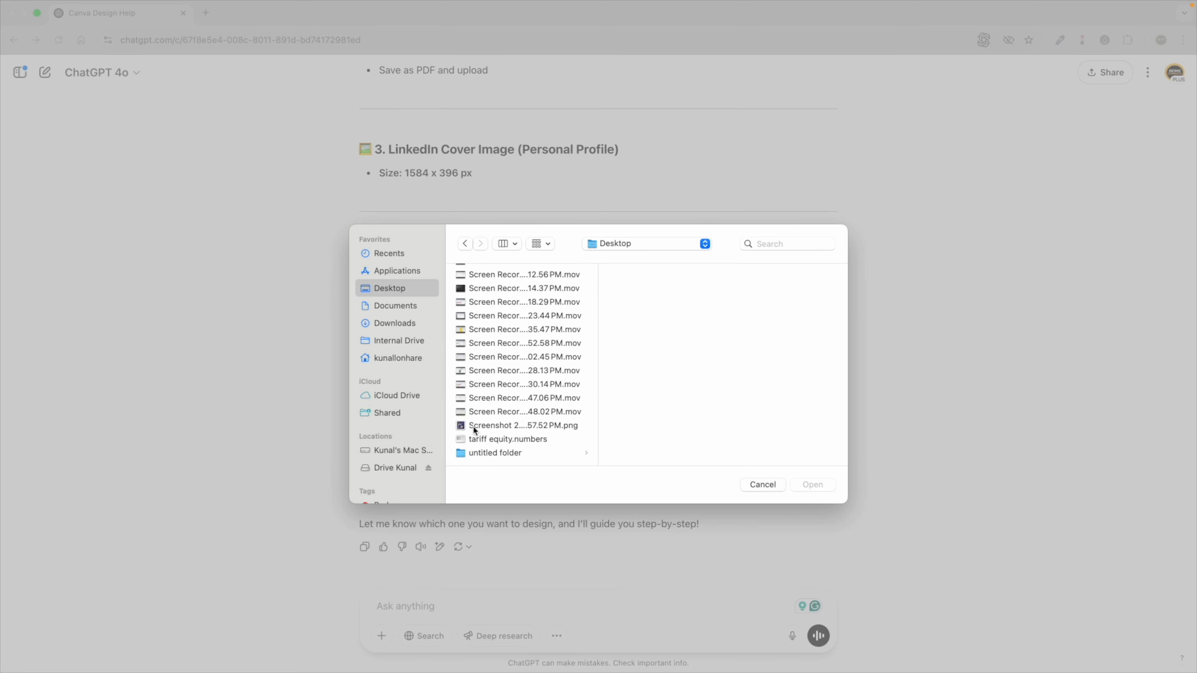
left_click(475, 426)
left_click(806, 488)
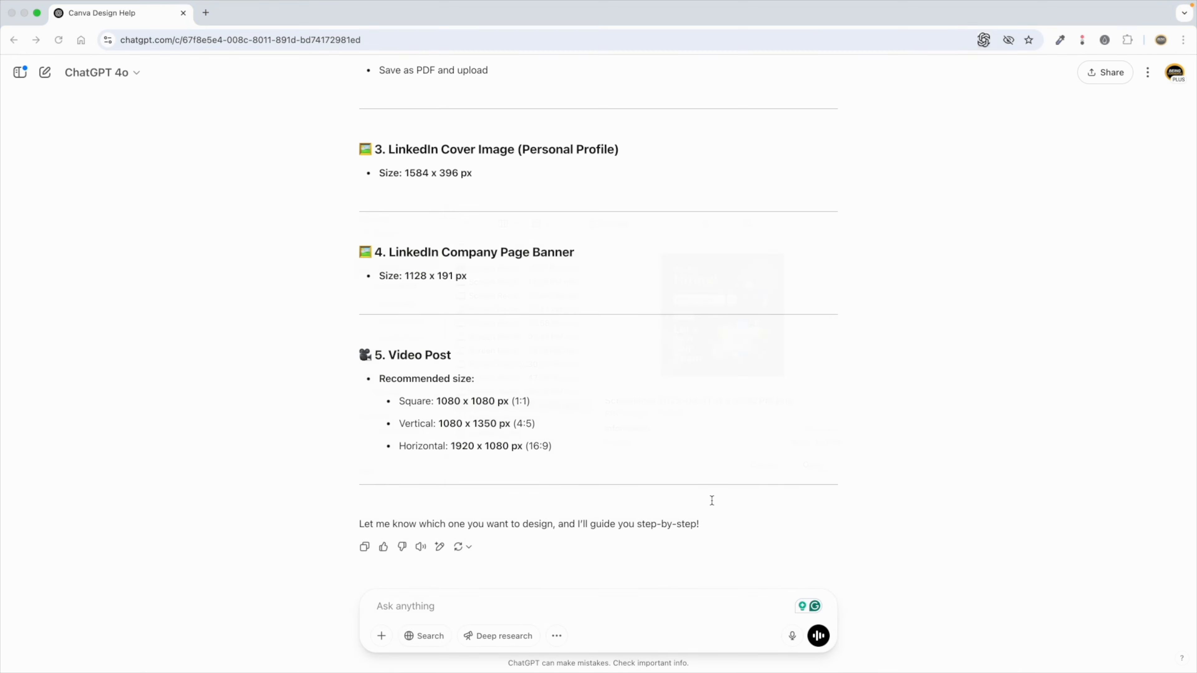
Type a prompt asking to convert the shared image into a LinkedIn post for SEO job hiring.
scroll(501, 593, "up", 5)
scroll(502, 593, "down", 2)
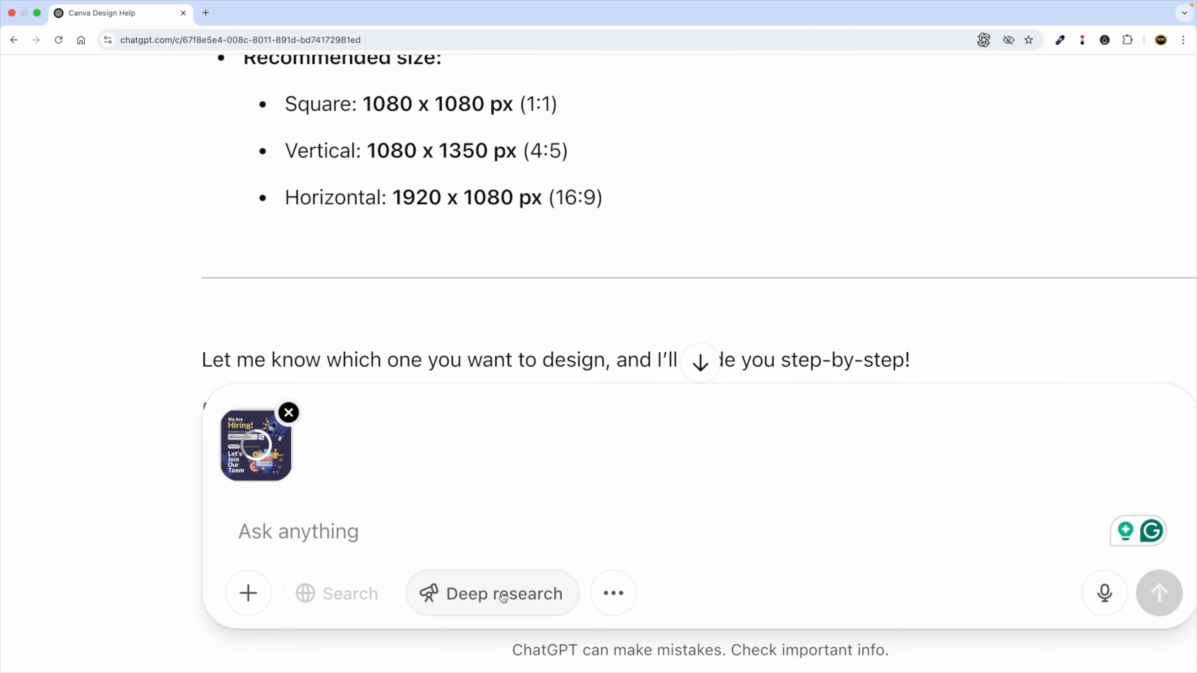
scroll(502, 593, "right", 3)
type("H")
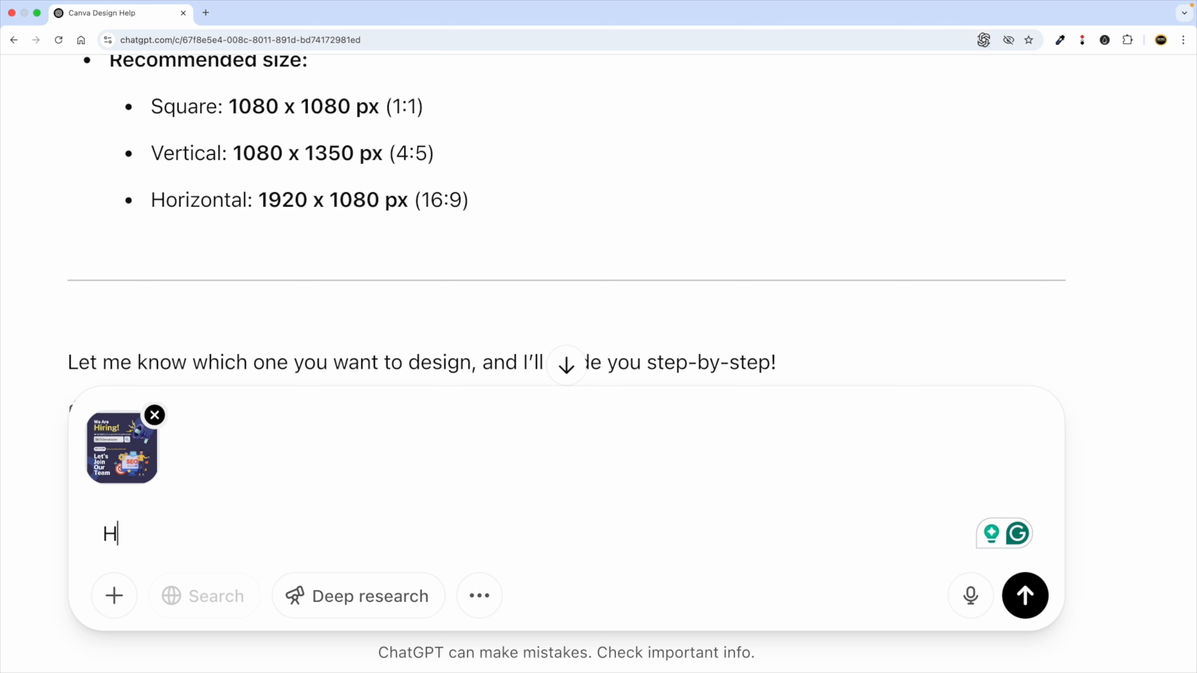
type("ey i want")
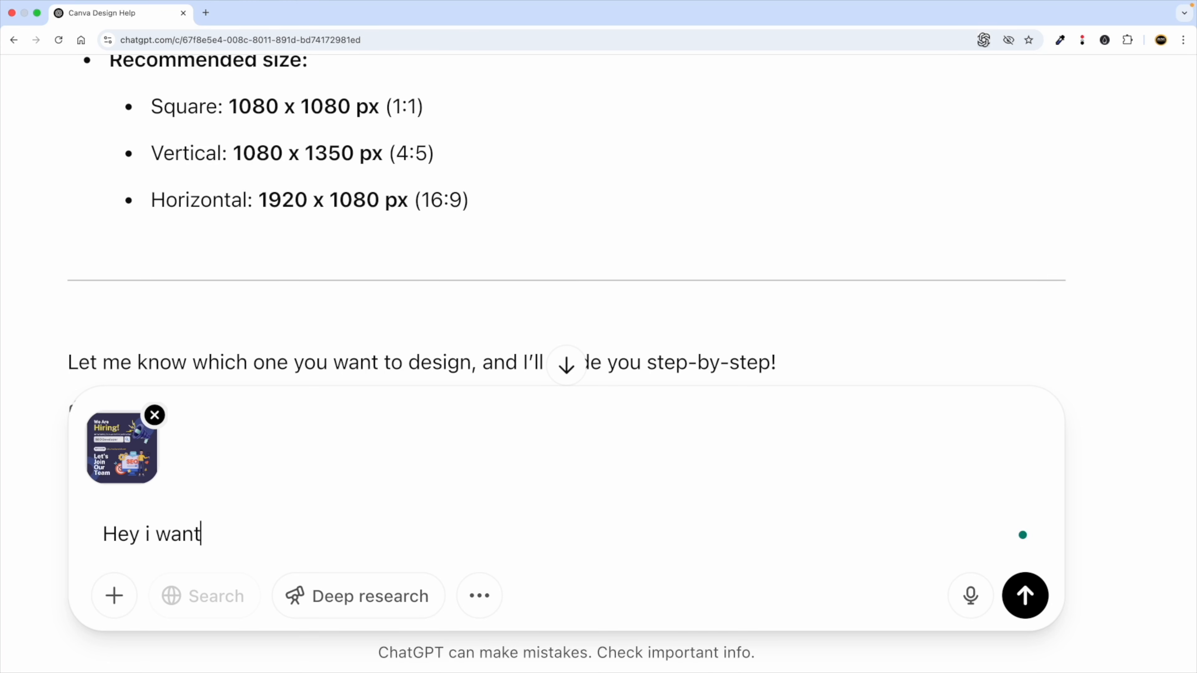
type(" to convert the imag")
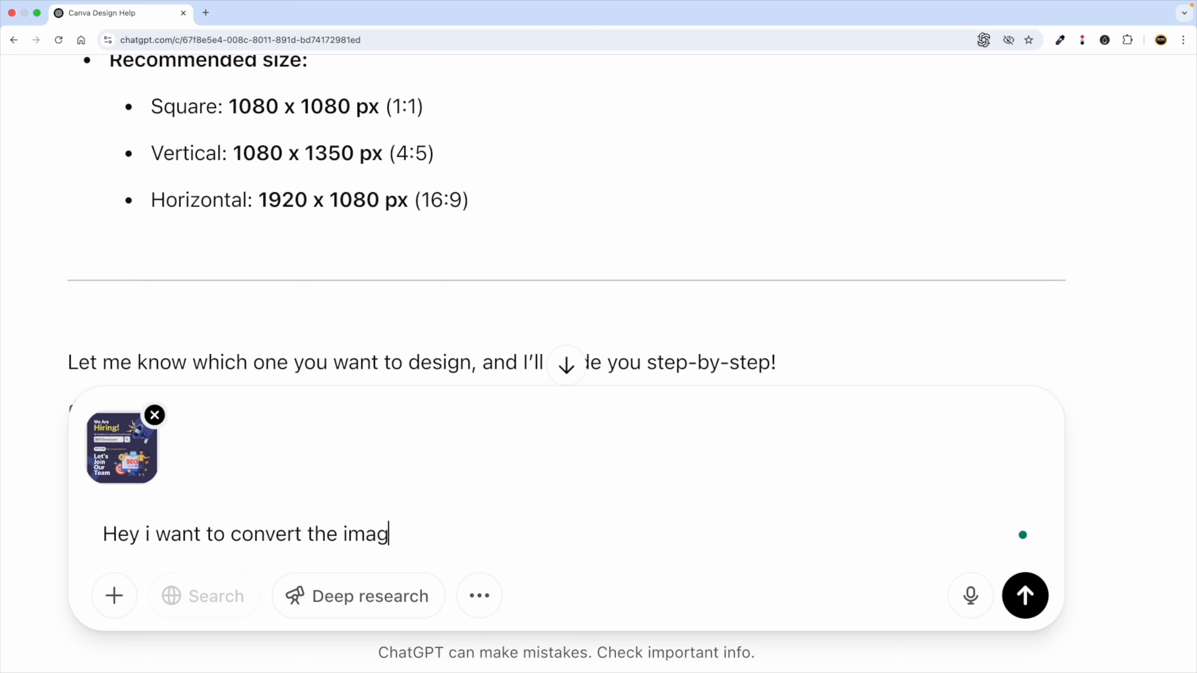
type("e I shared t")
type(" for my")
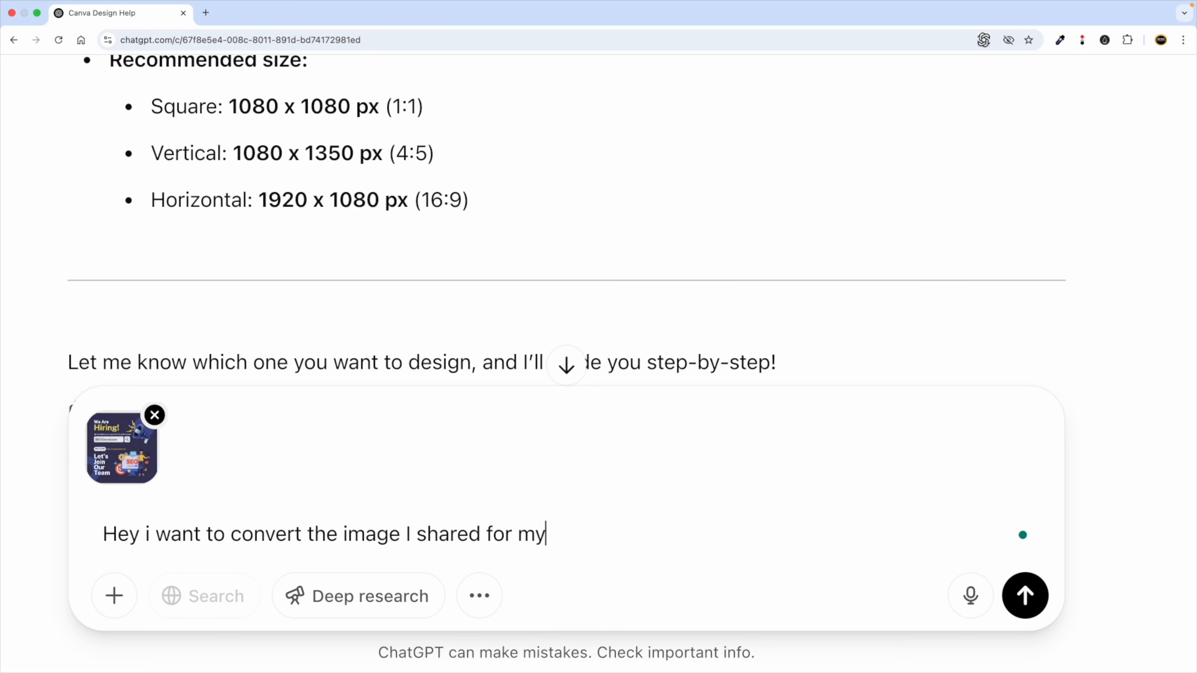
type("linkedin post for seo job hiring.")
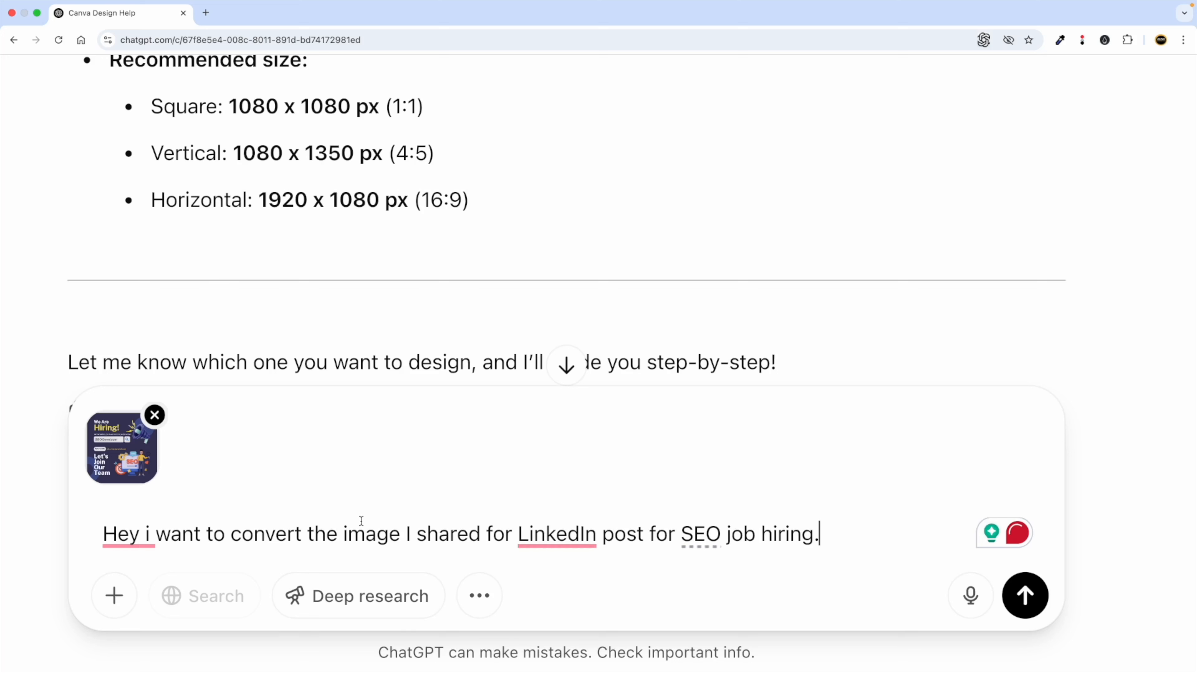
double_click(366, 535)
double_click(469, 535)
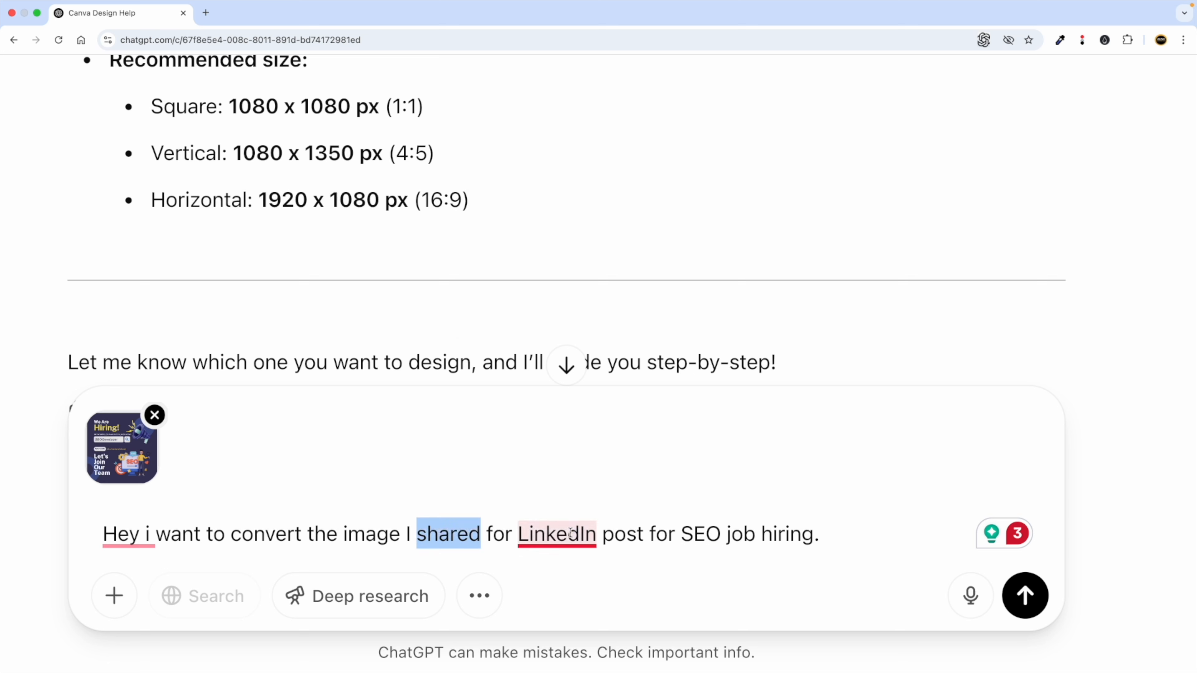
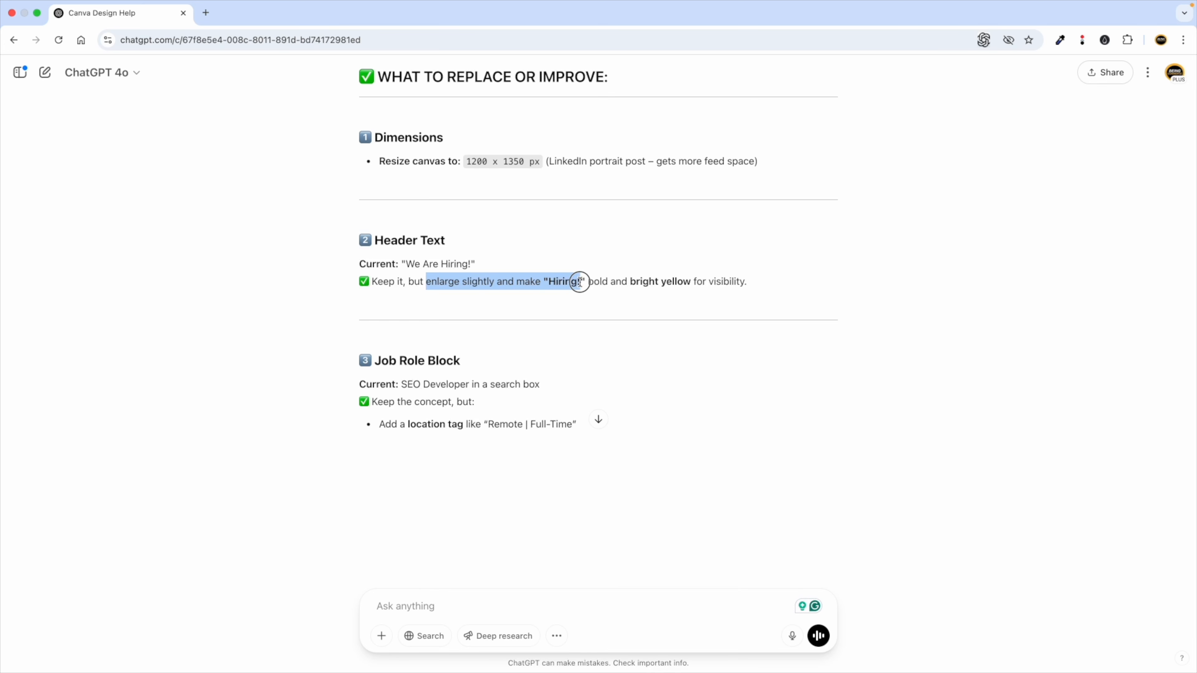
Note ChatGPT's bright-yellow advice and nudge the 'We Are' heading slightly higher.
left_click(617, 283)
left_click_drag(653, 283, 686, 283)
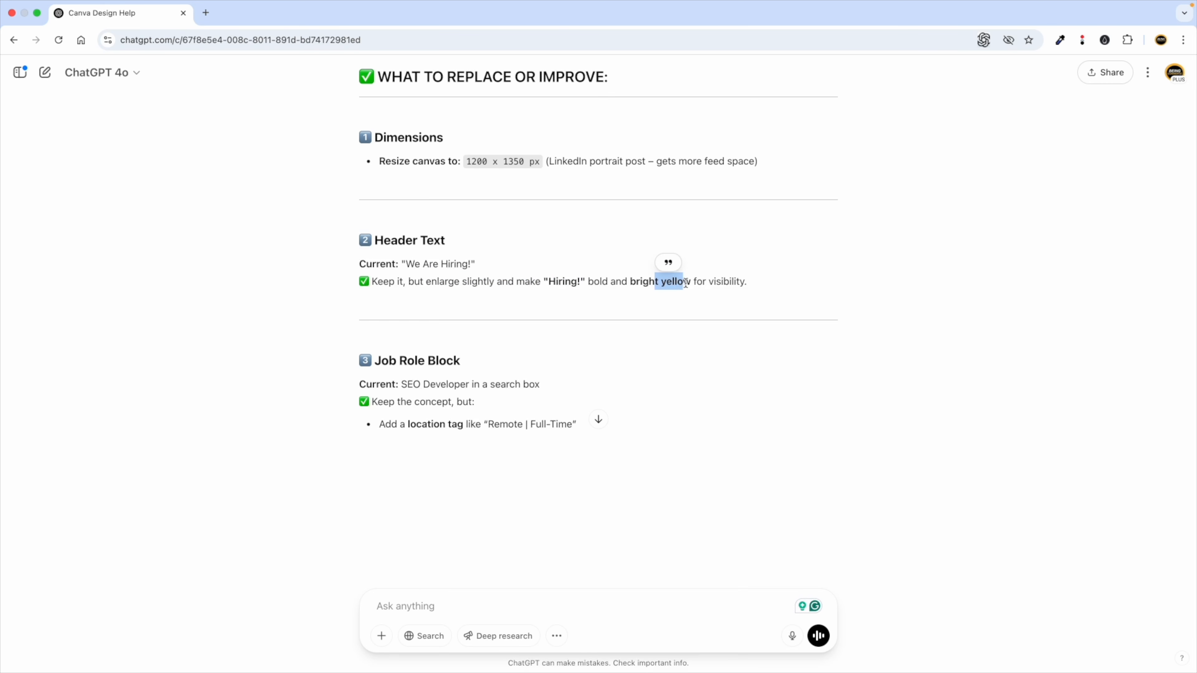
key("ctrl+Left")
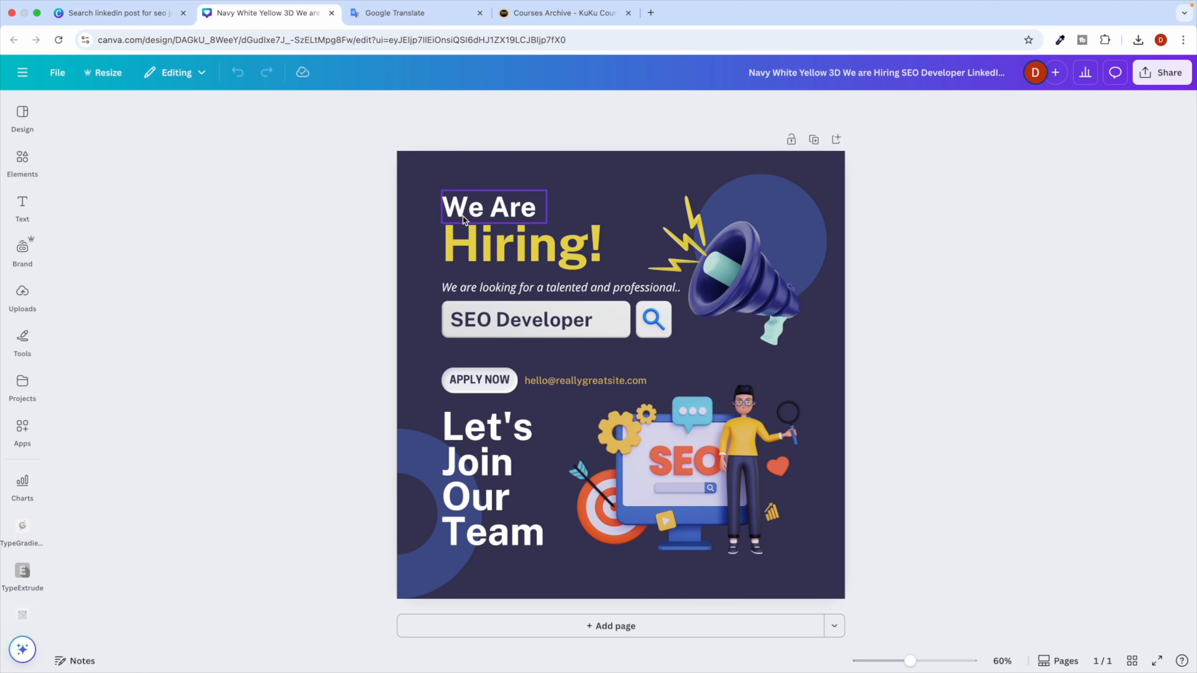
mouse_move(455, 210)
left_mouse_down()
mouse_move(455, 193)
mouse_move(437, 212)
left_mouse_up()
Recolour the 'Hiring!' heading with the bright Kuku Courses yellow swatch.
left_click(448, 222)
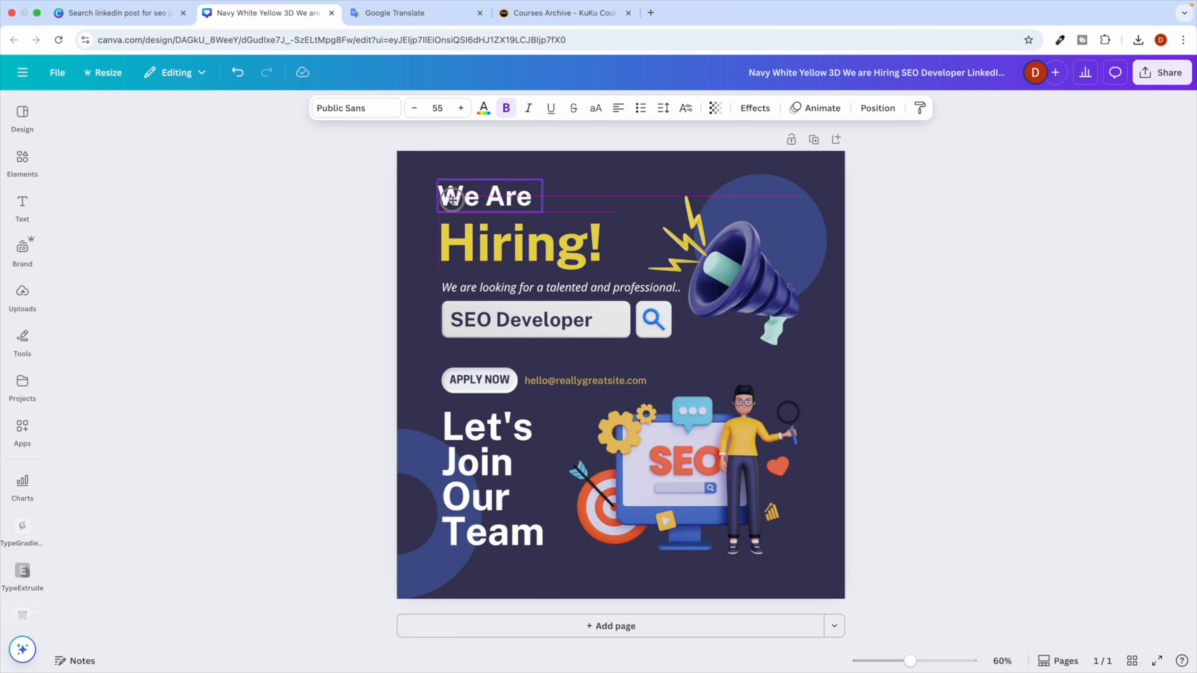
double_click(459, 235)
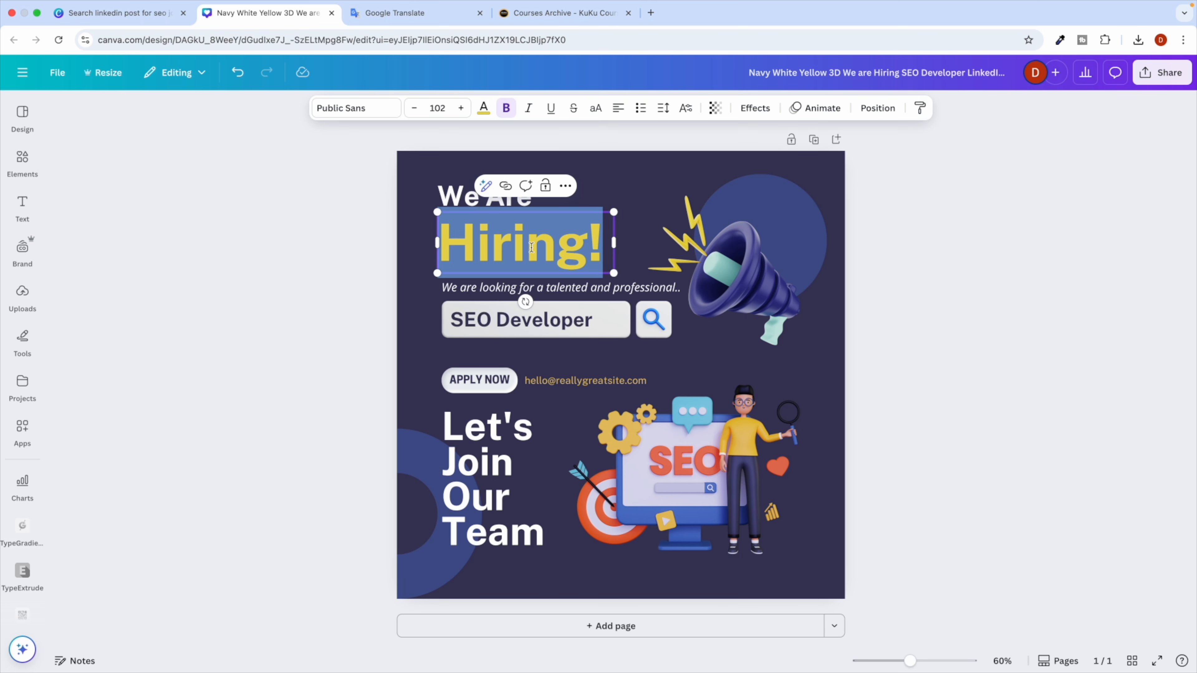
left_click(484, 107)
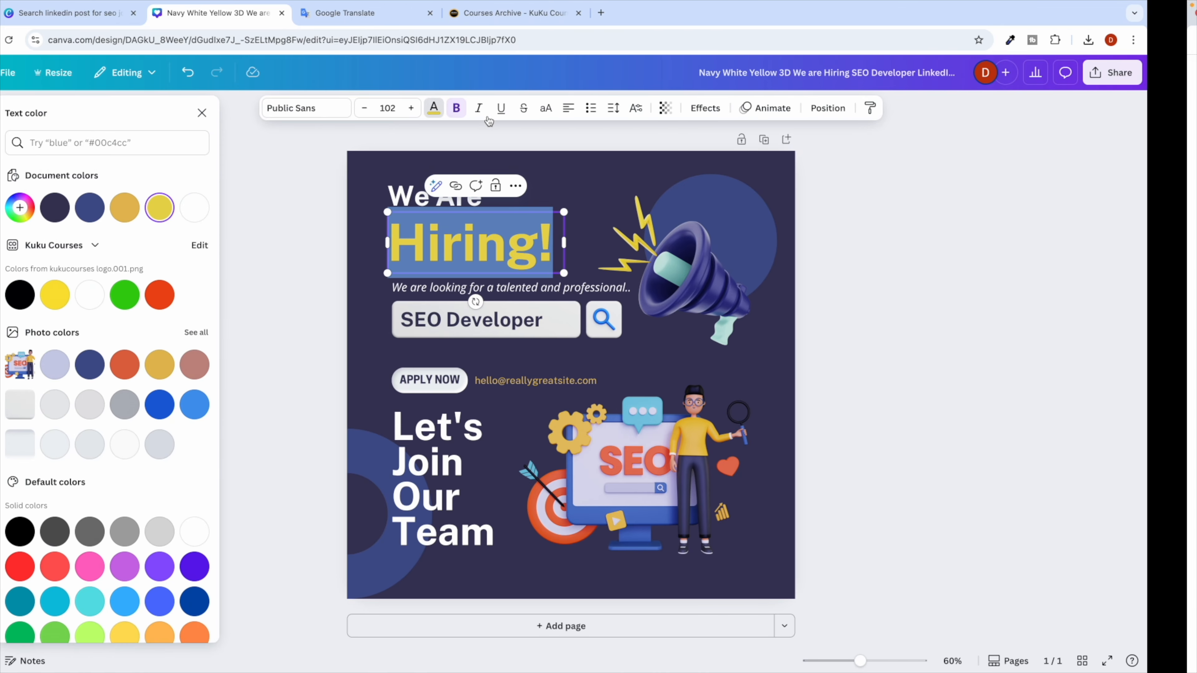
left_click(108, 296)
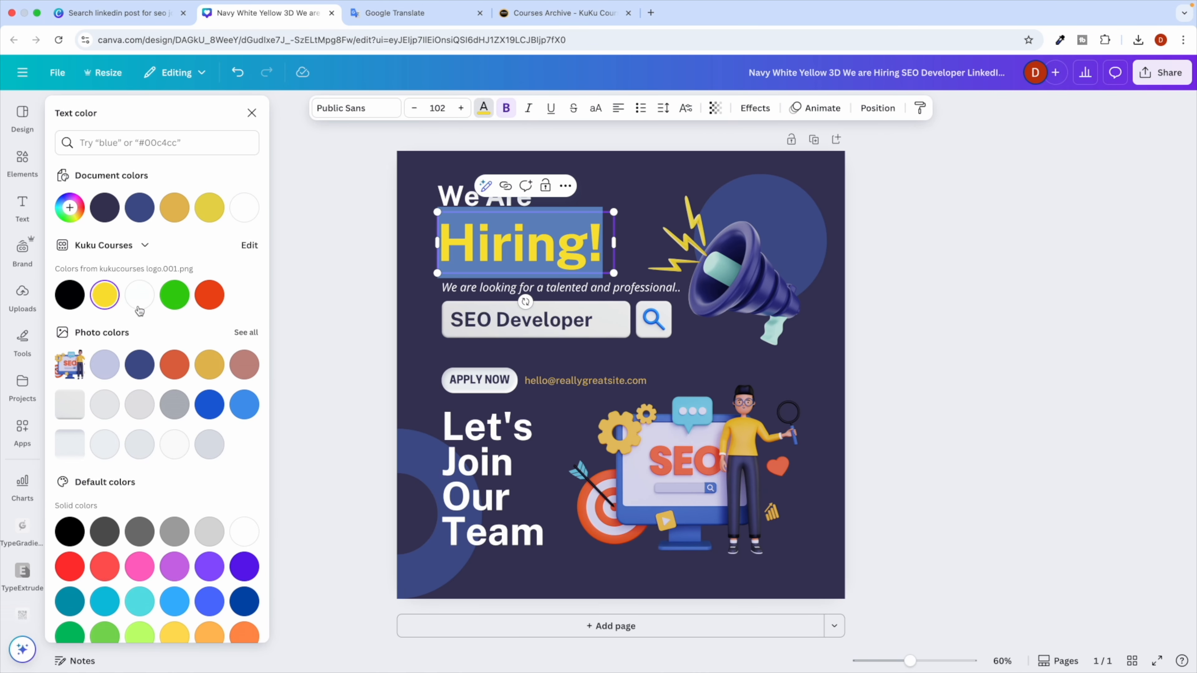
left_click(307, 321)
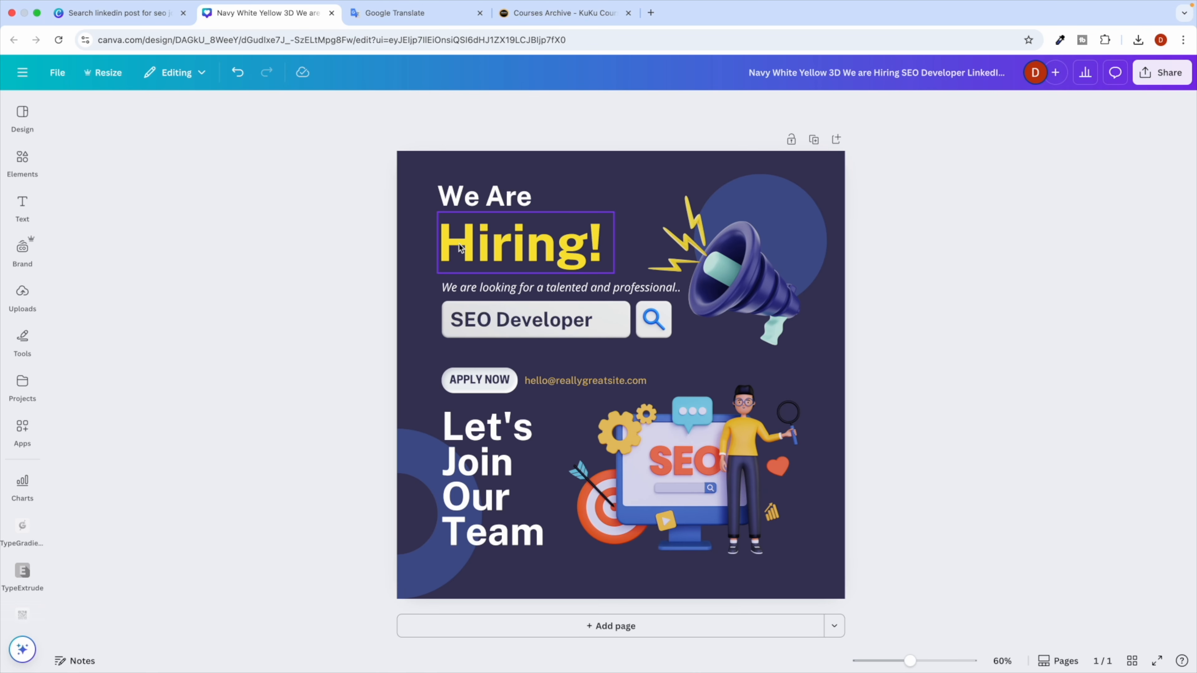
key("ctrl+Right")
left_click_drag(654, 279, 631, 282)
key("ctrl+Left")
key("ctrl+Right")
scroll(420, 309, "down", 2)
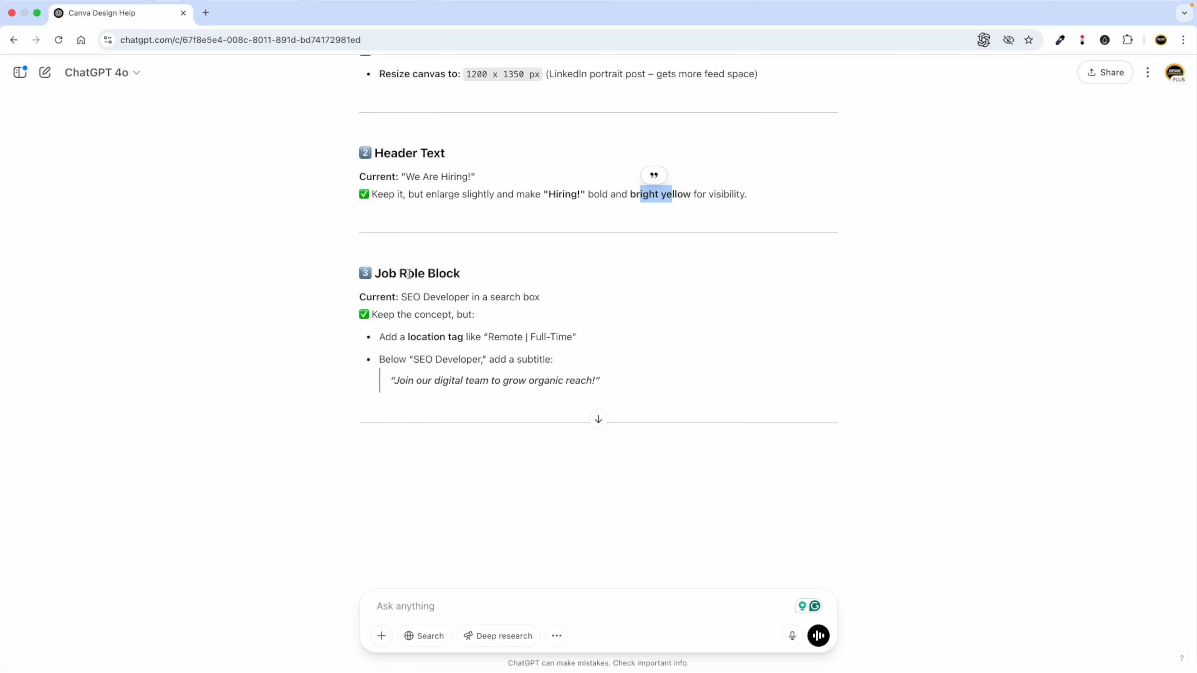
scroll(424, 294, "down", 1)
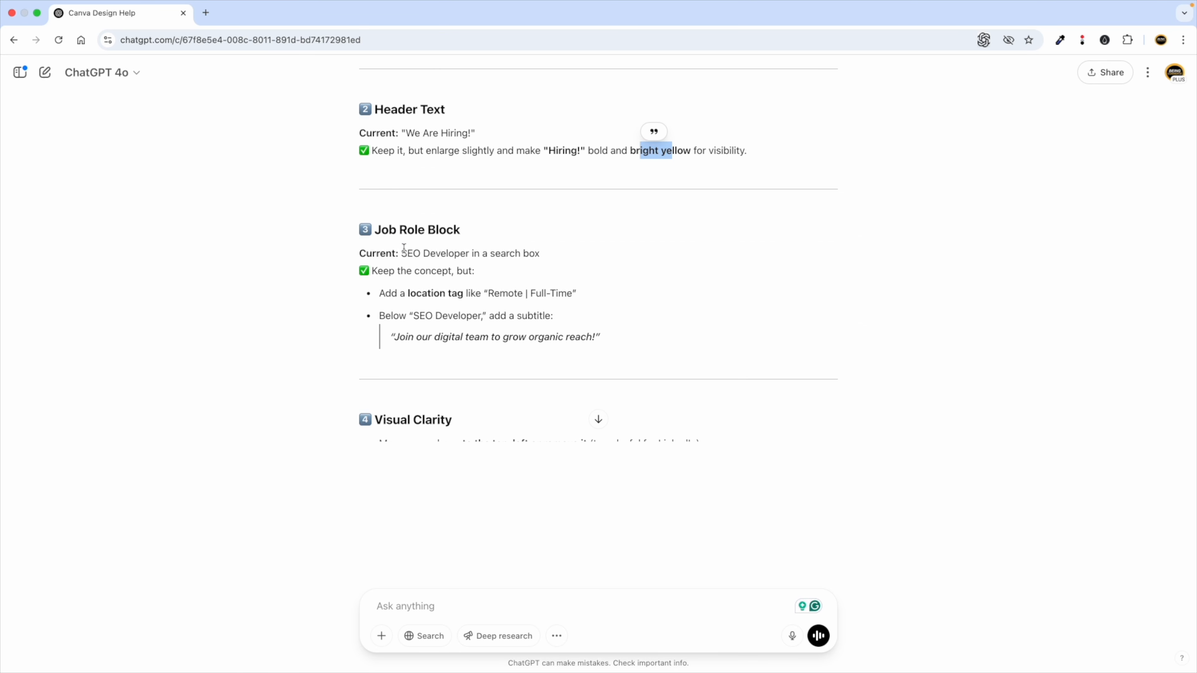
left_click_drag(403, 253, 543, 257)
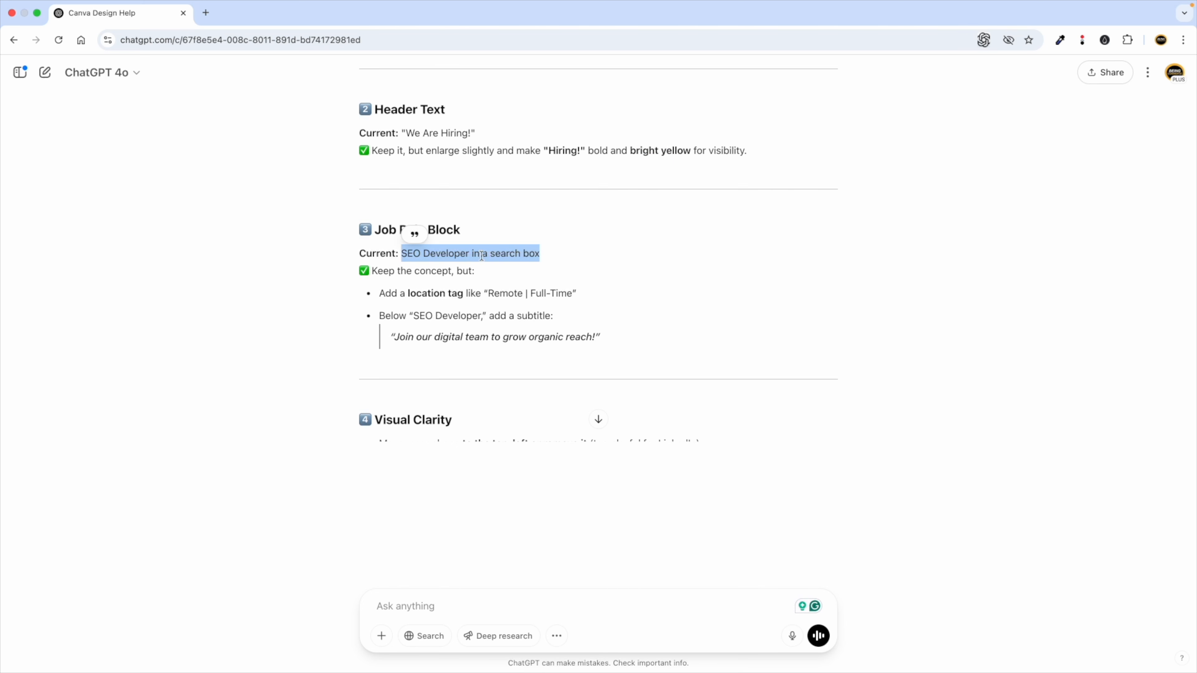
right_click(453, 253)
left_click(469, 283)
key("ctrl+Left")
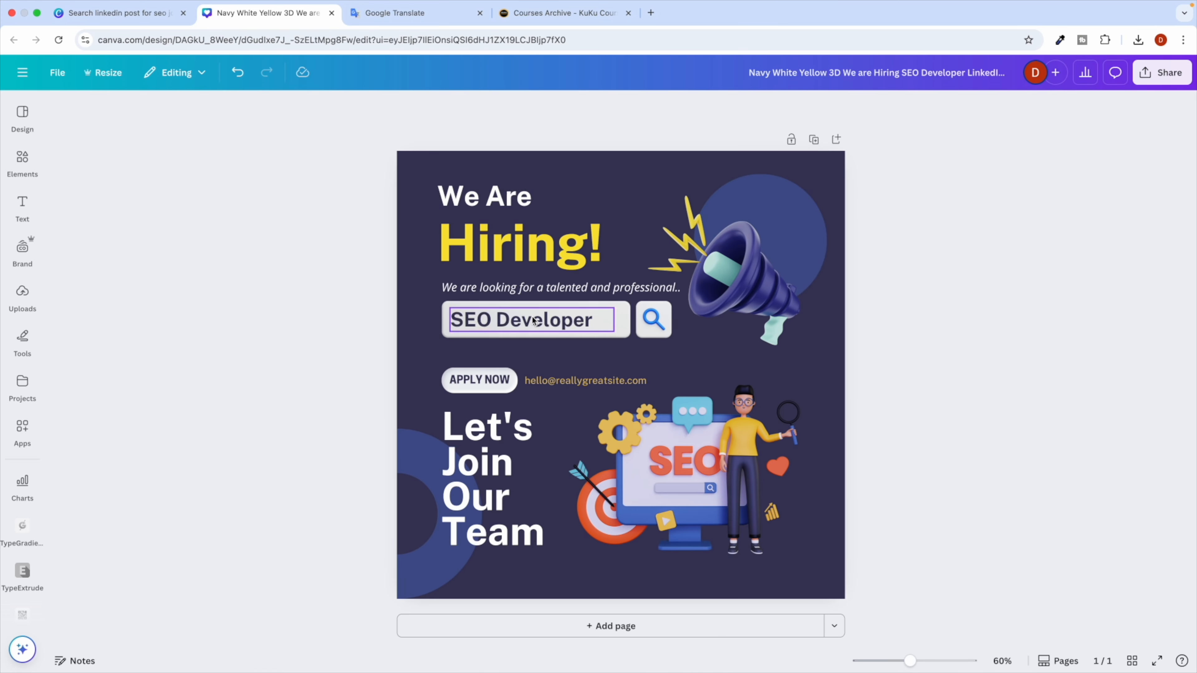
key("ctrl+Right")
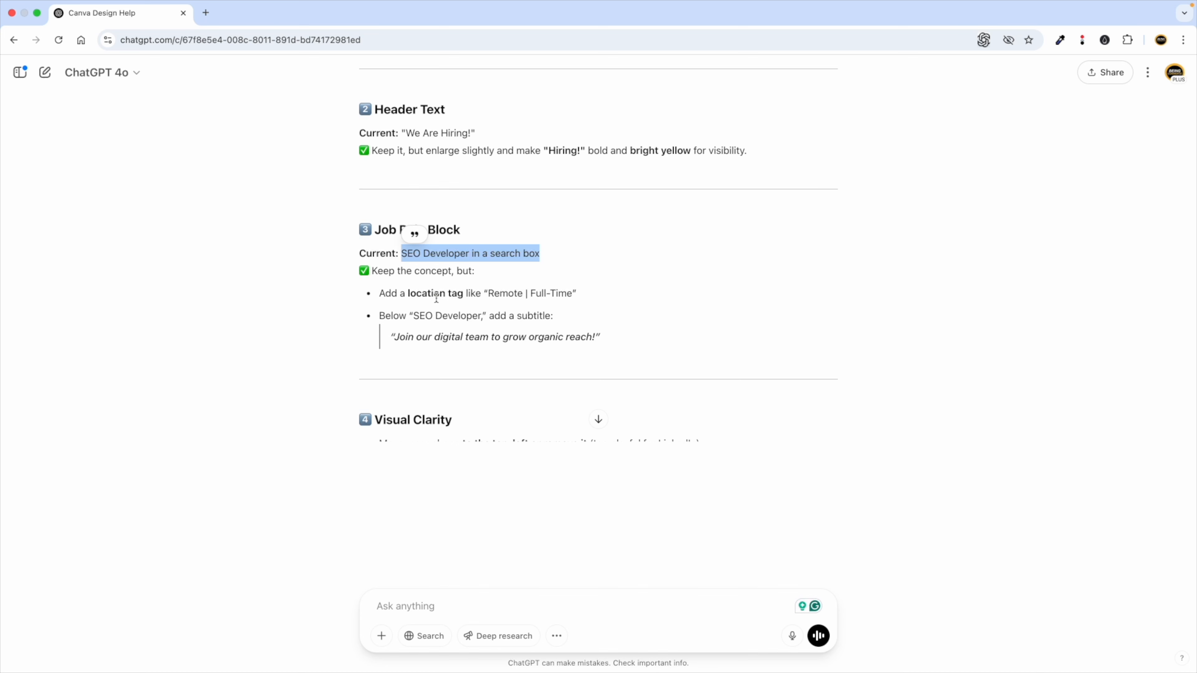
scroll(436, 297, "down", 2)
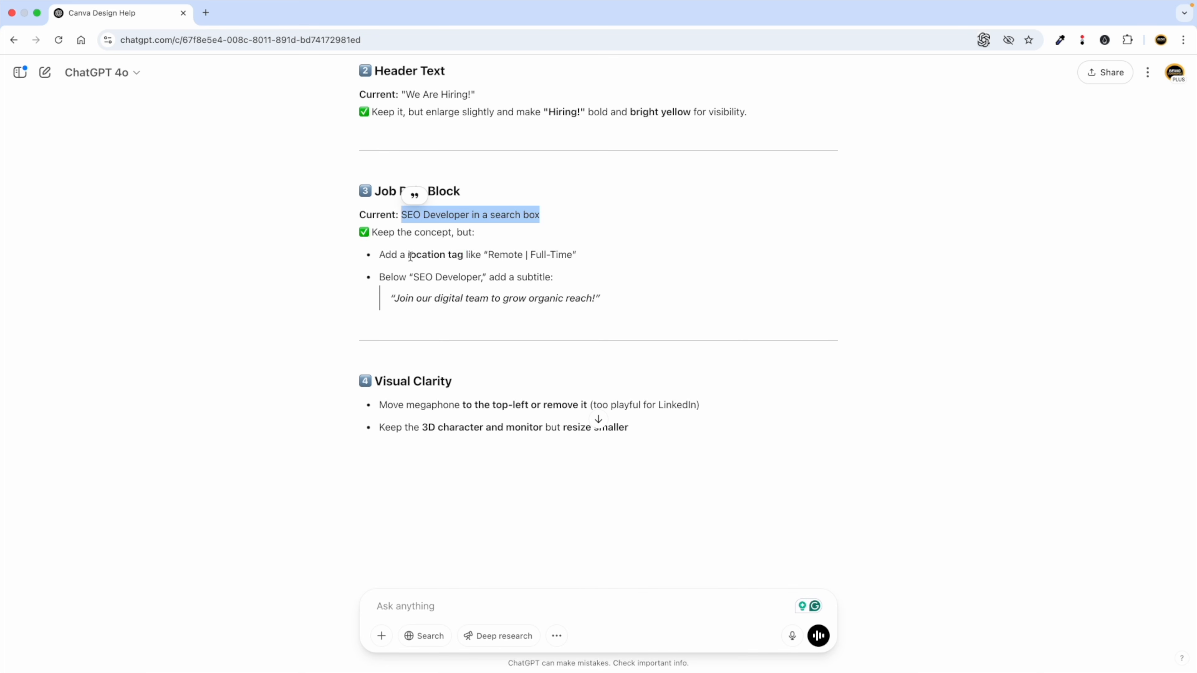
left_click_drag(412, 256, 464, 256)
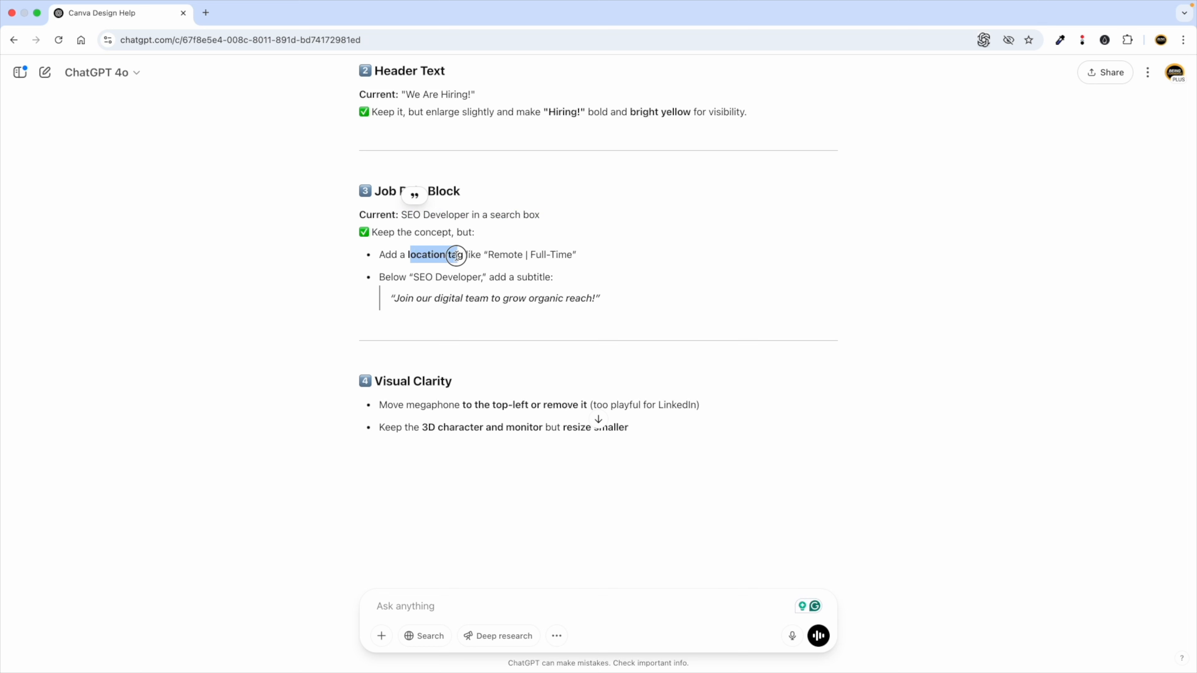
left_click(493, 256)
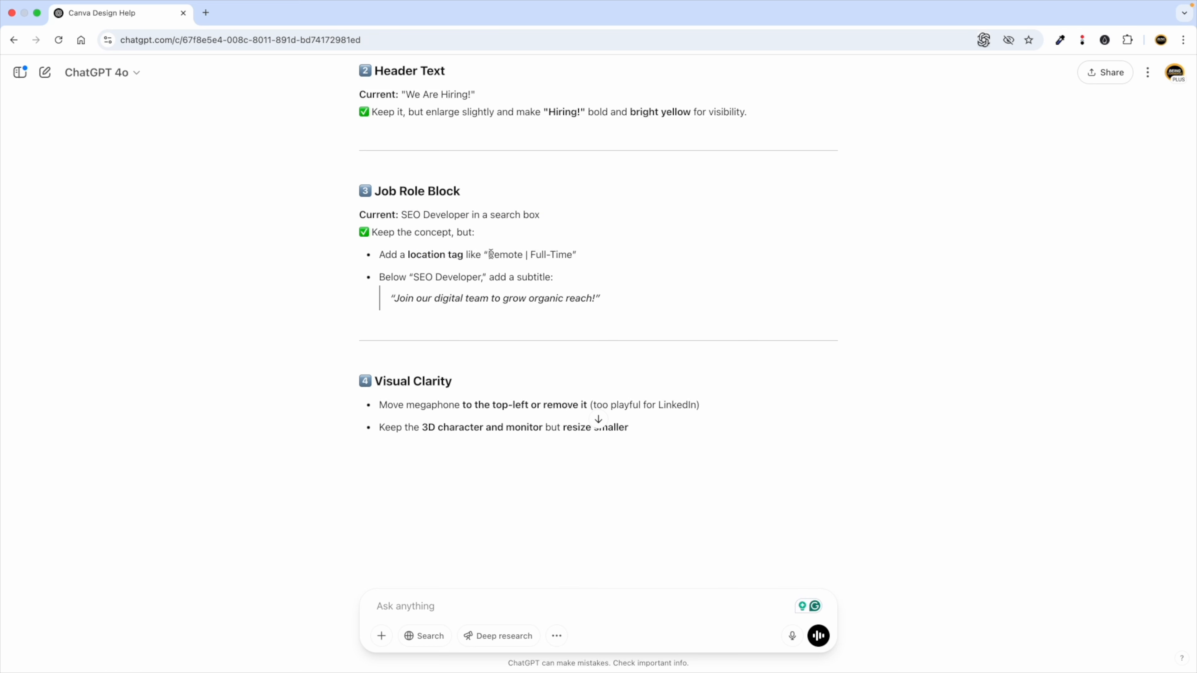
double_click(510, 255)
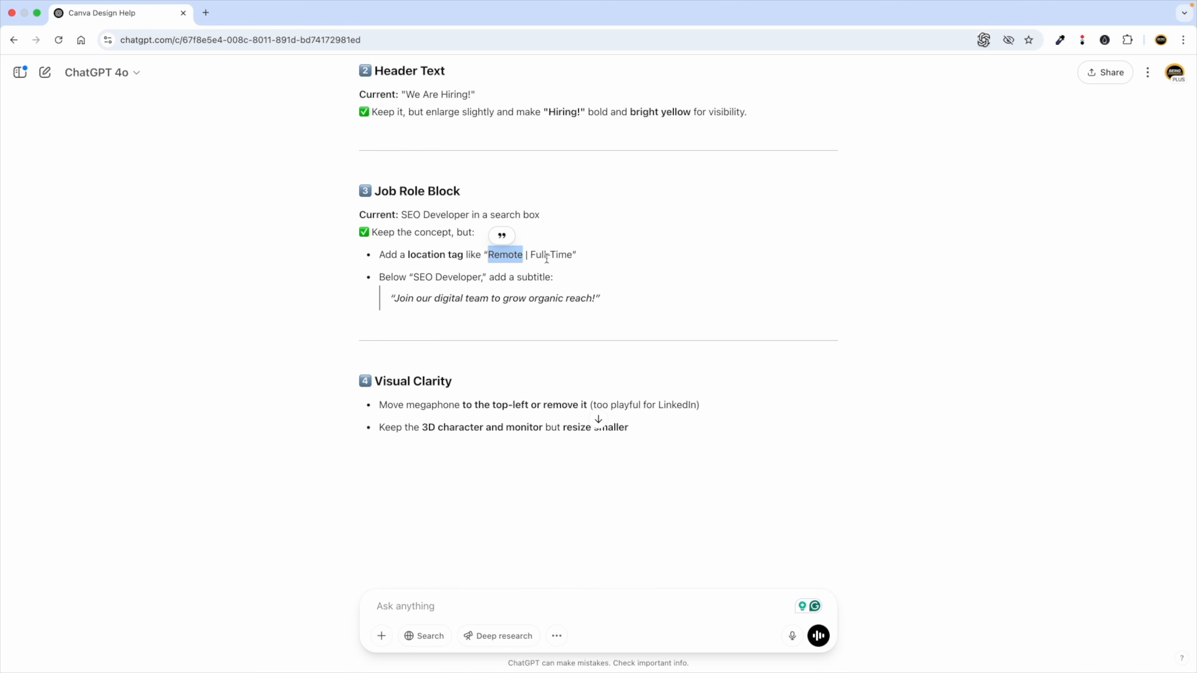
key("ctrl+Left")
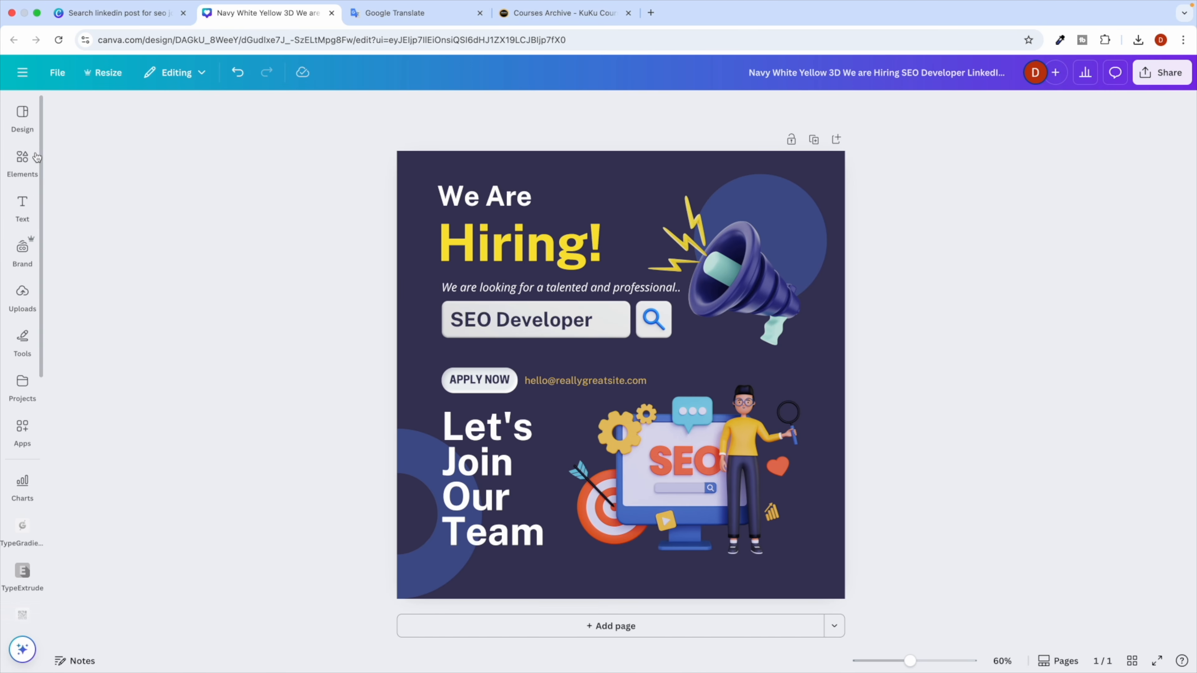
Search Elements graphics for 'full time', then try out and remove the red 24 graphic.
left_click(36, 157)
left_click(96, 115)
type("full time")
key("Return")
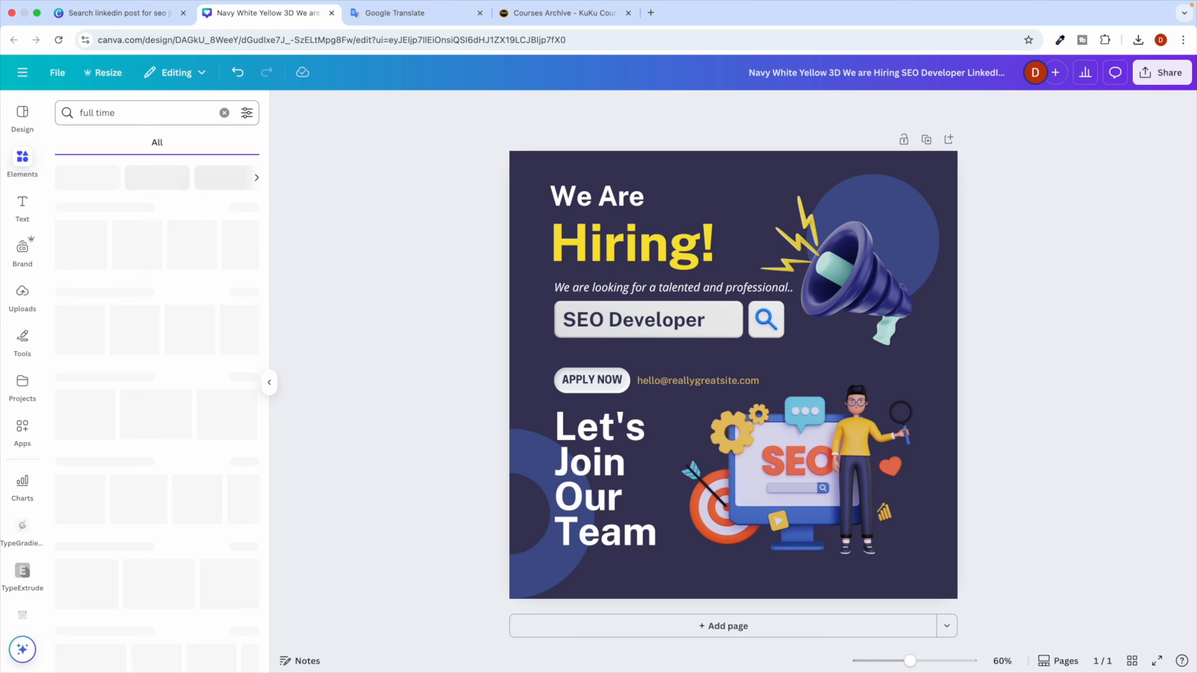
left_click(100, 143)
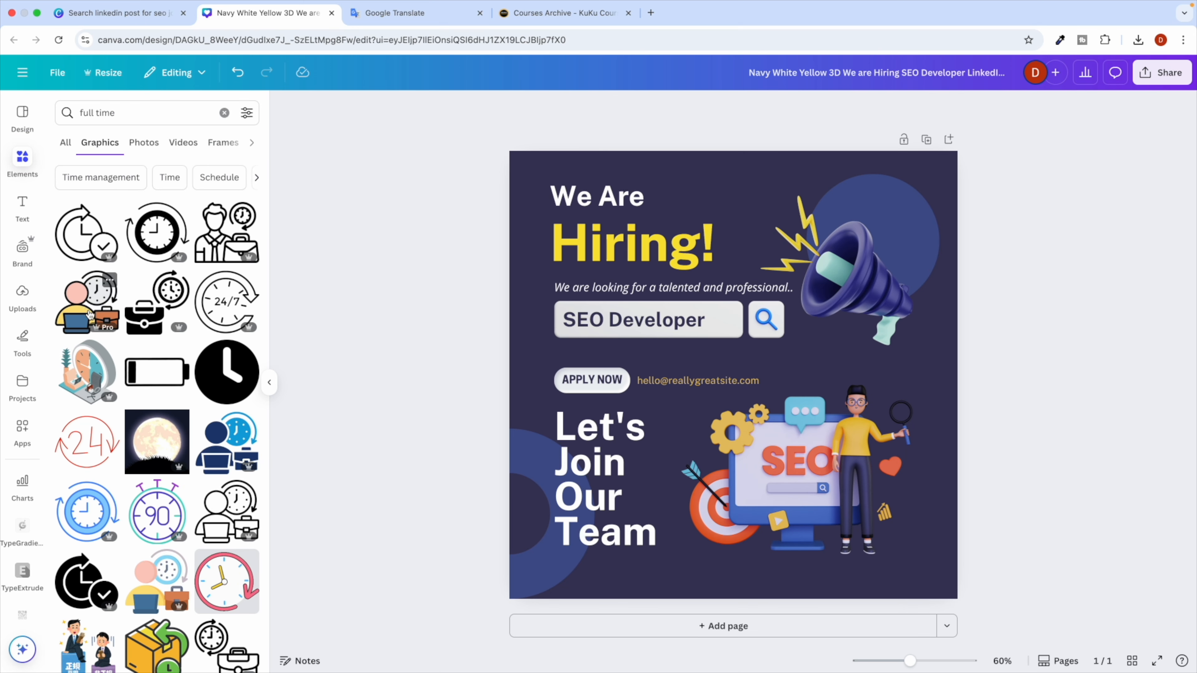
left_click(86, 442)
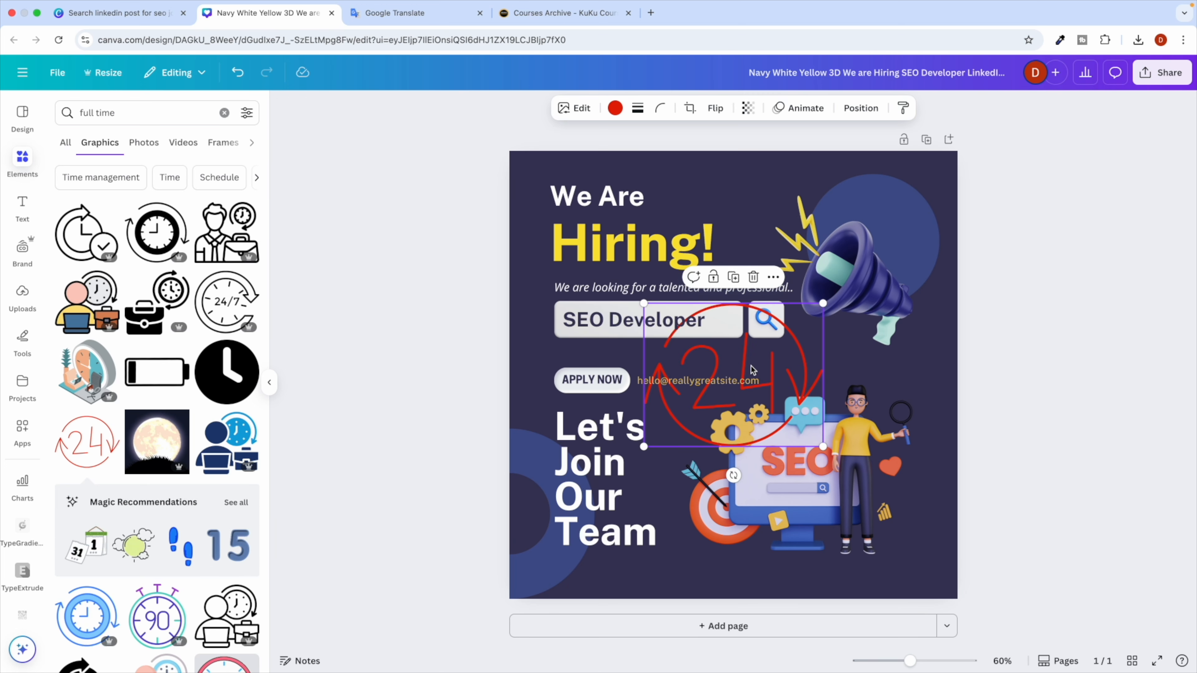
left_click_drag(823, 303, 552, 327)
key("Escape")
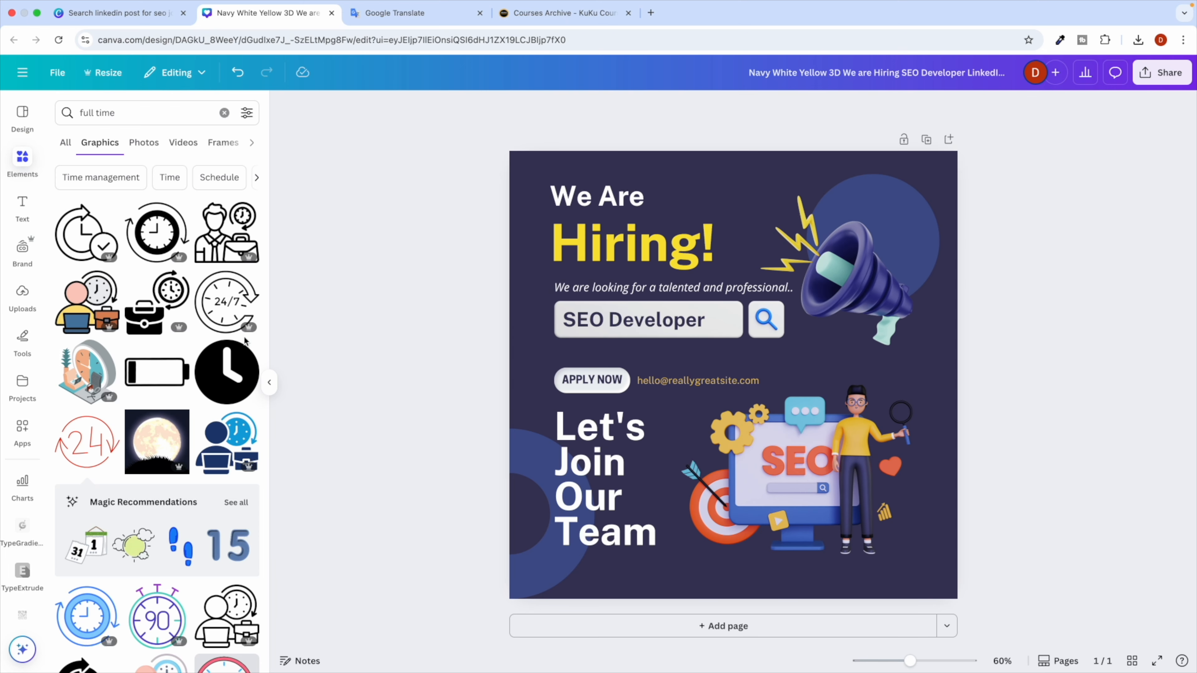
scroll(177, 434, "down", 3)
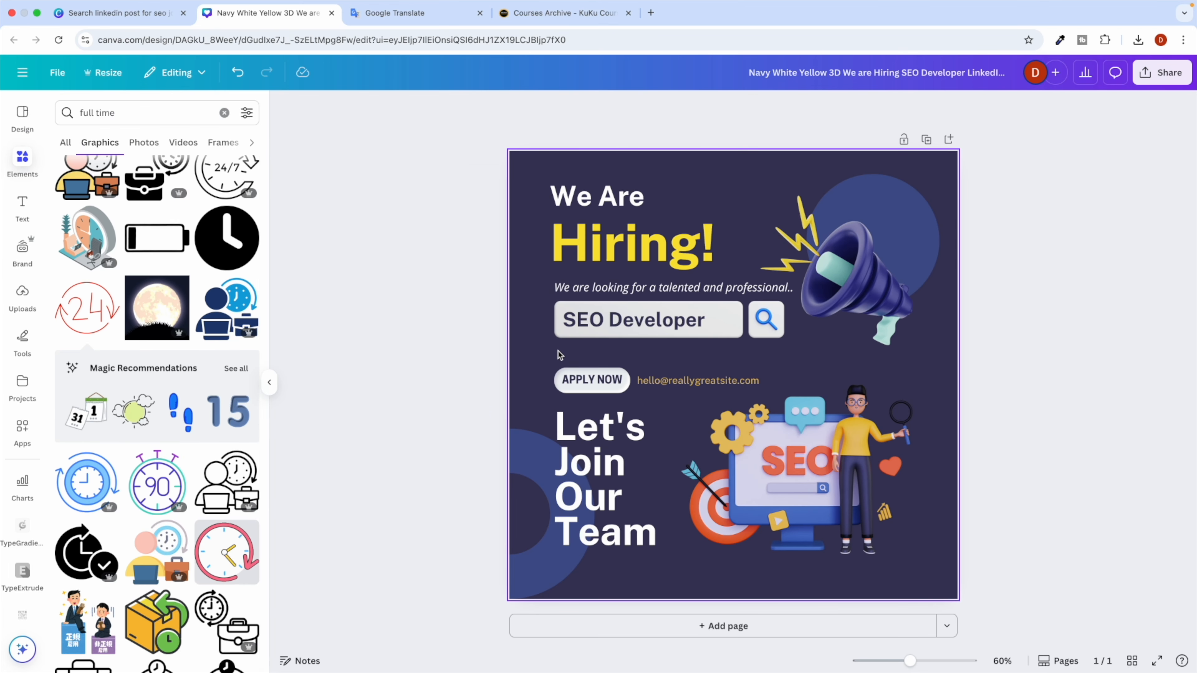
Highlight ChatGPT's suggested subtitle line to use in the design.
key("ctrl+Right")
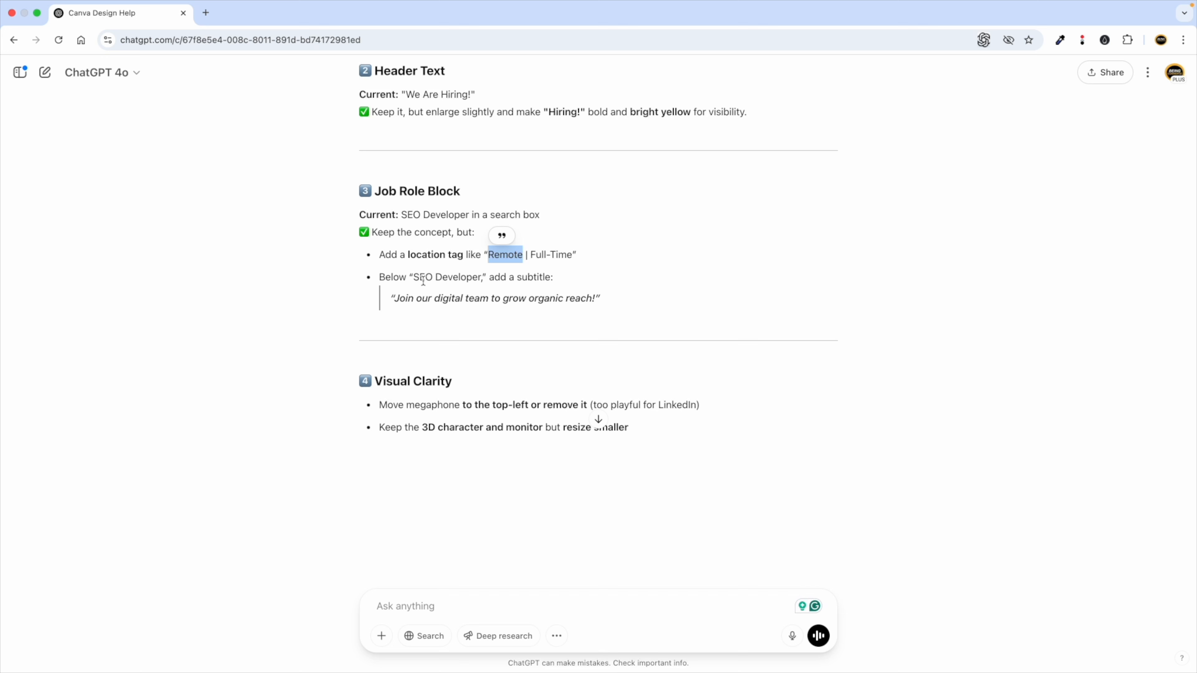
left_click(444, 298)
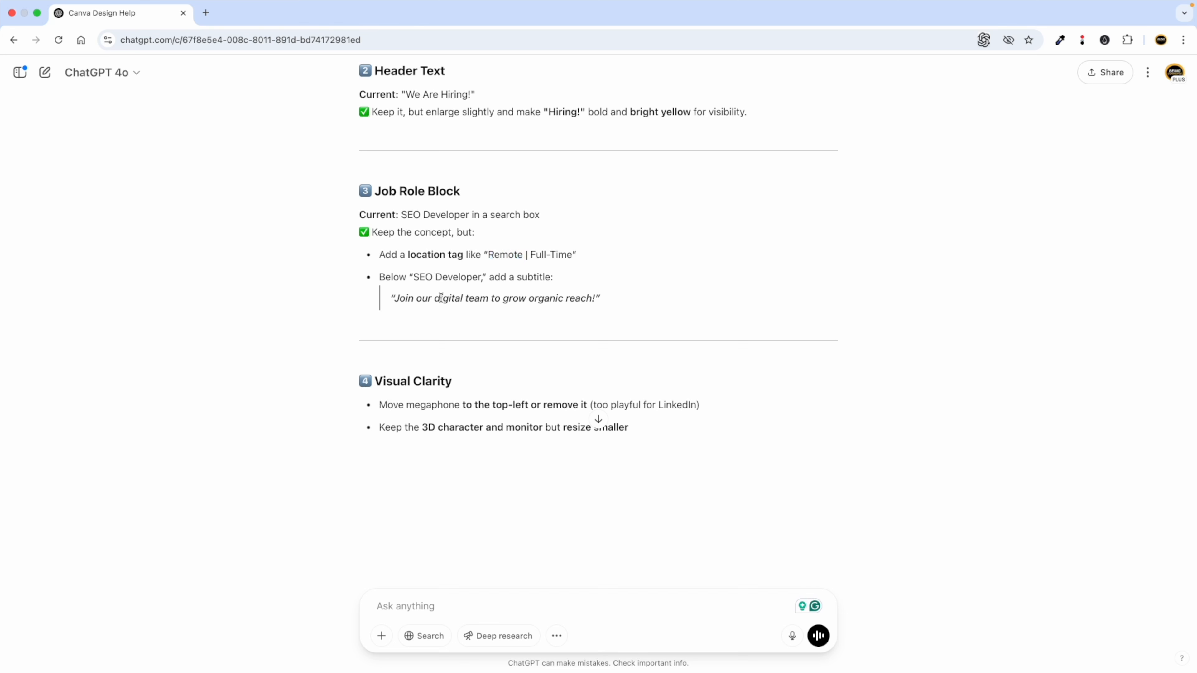
left_click_drag(395, 300, 595, 295)
key("super+c")
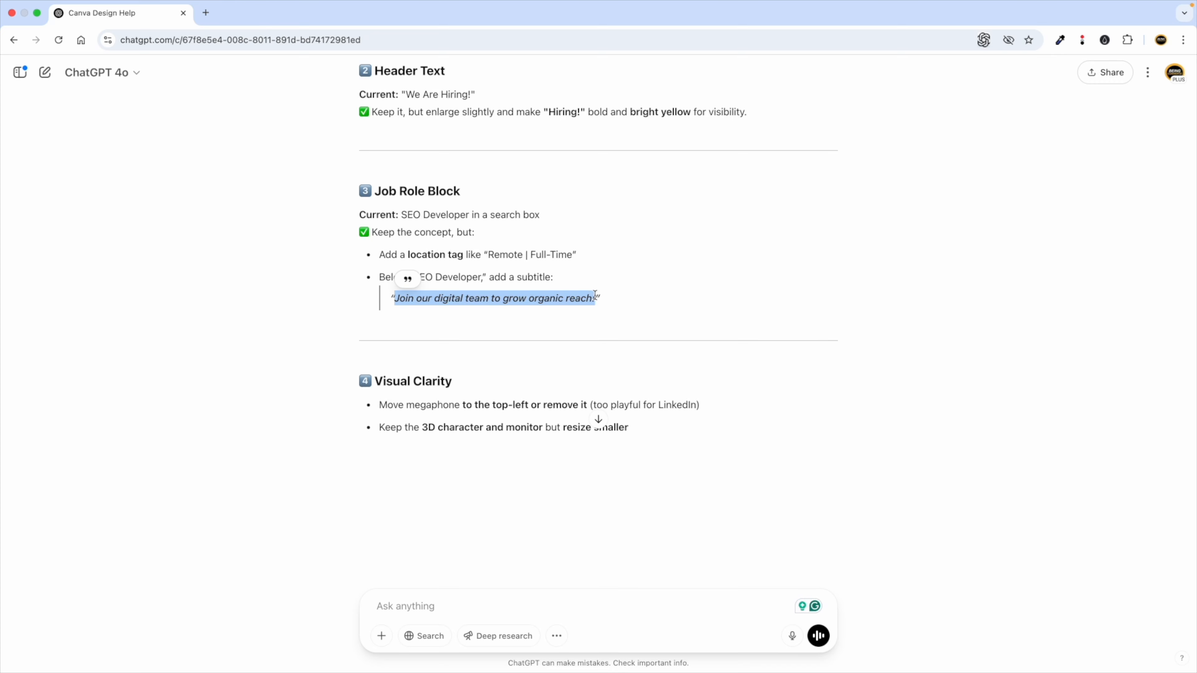
key("ctrl+Left")
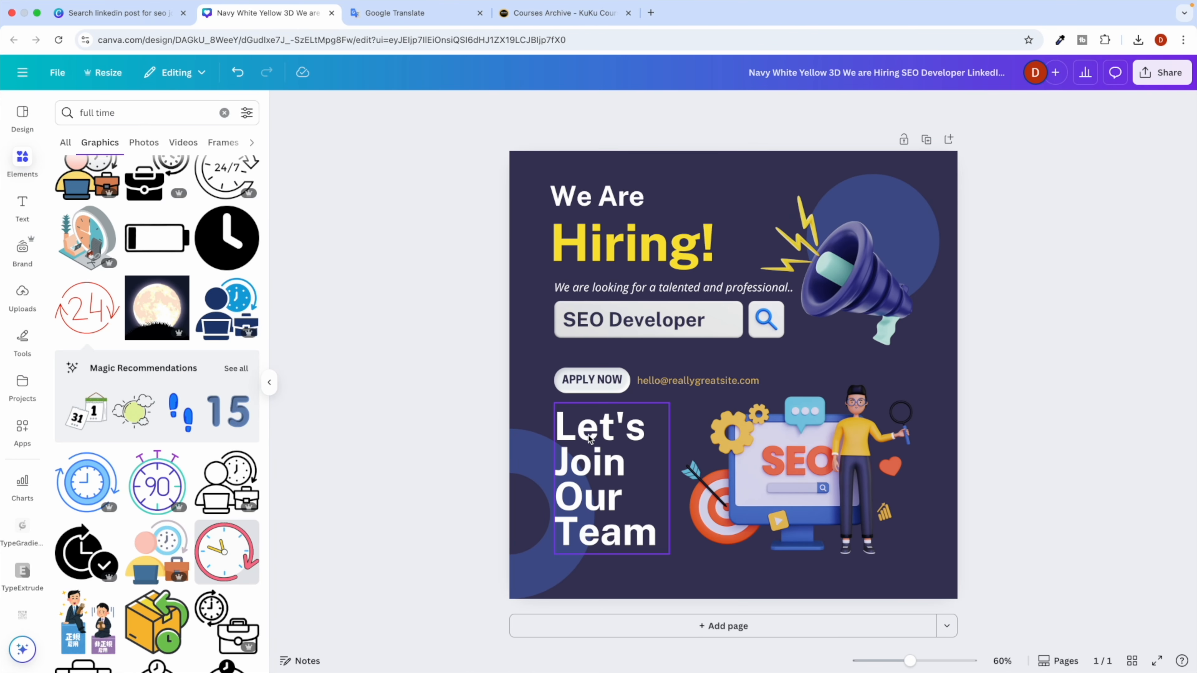
key("ctrl+Right")
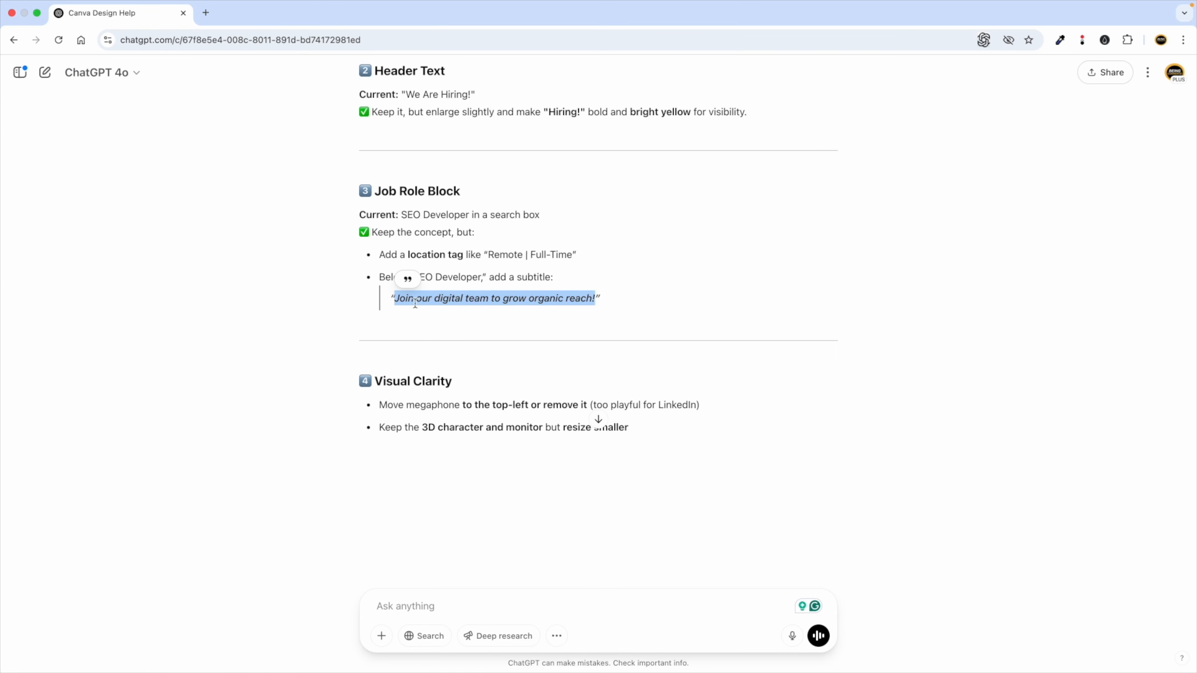
key("ctrl+Left")
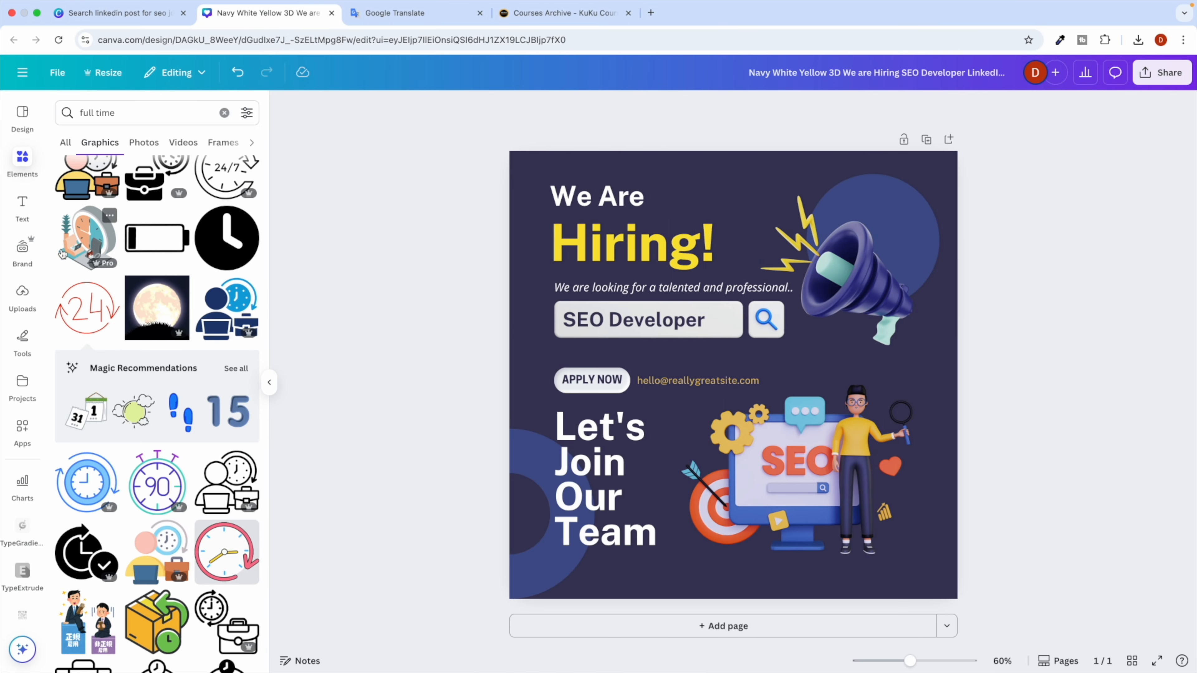
Add a subheading box containing 'Join our digital team to grow organic reach!'.
left_click(22, 203)
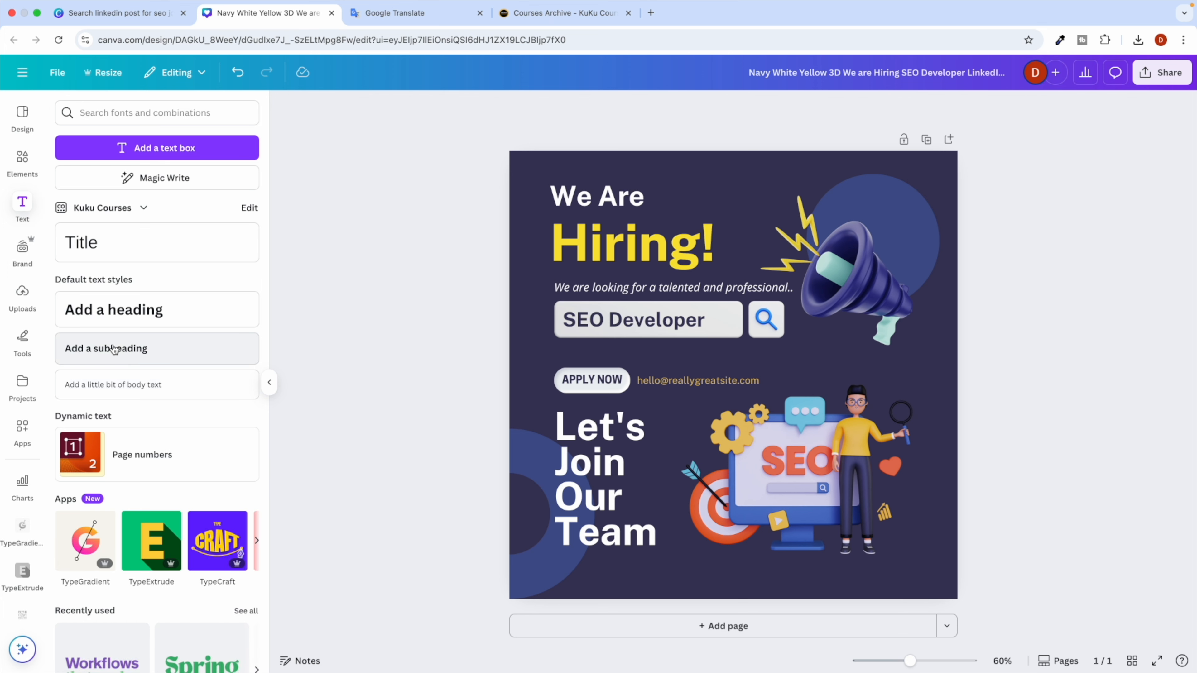
left_click(111, 358)
left_click(415, 401)
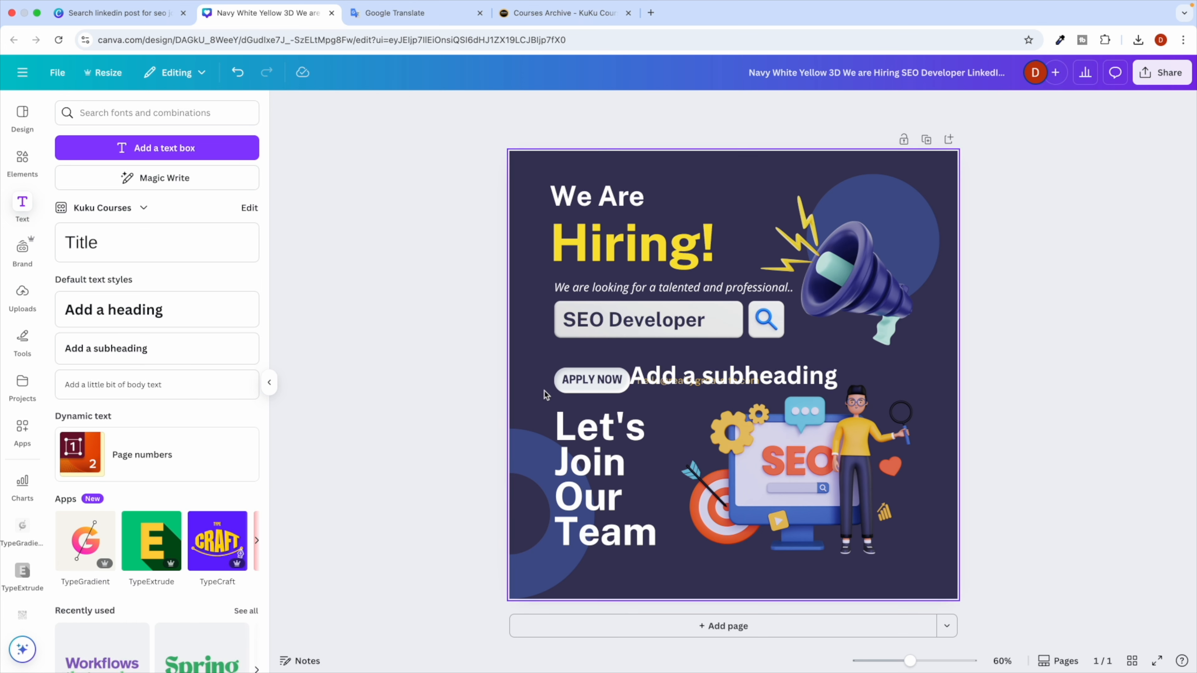
left_click_drag(720, 380, 655, 360)
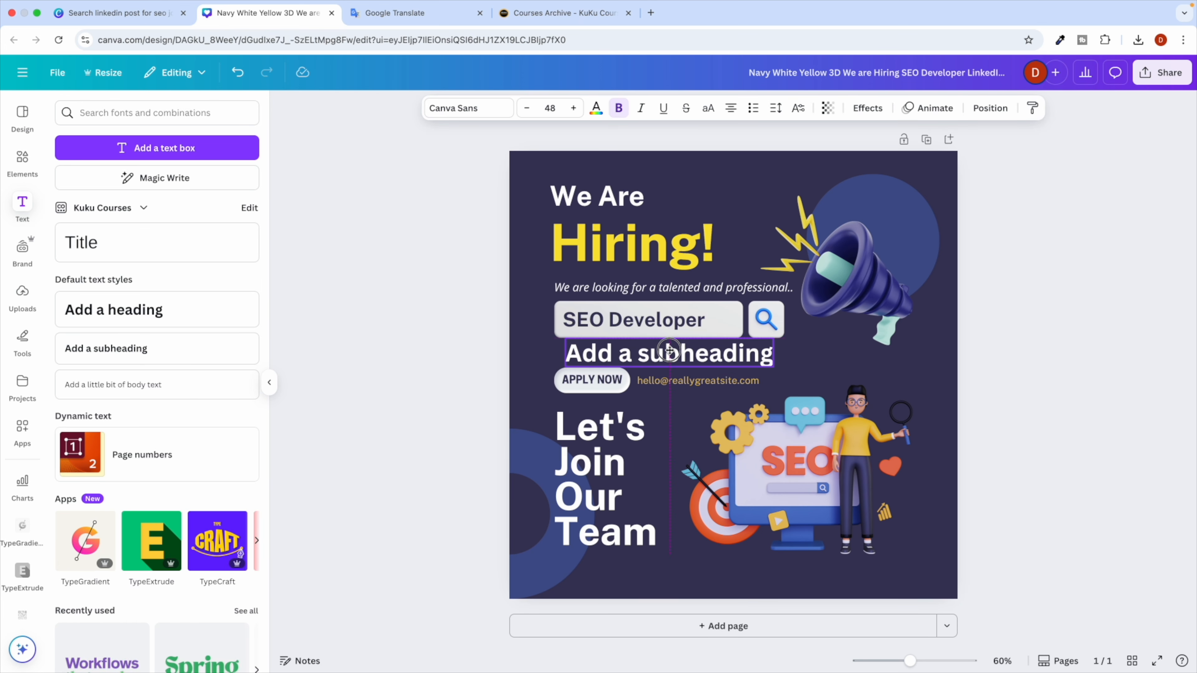
double_click(655, 360)
key("super+v")
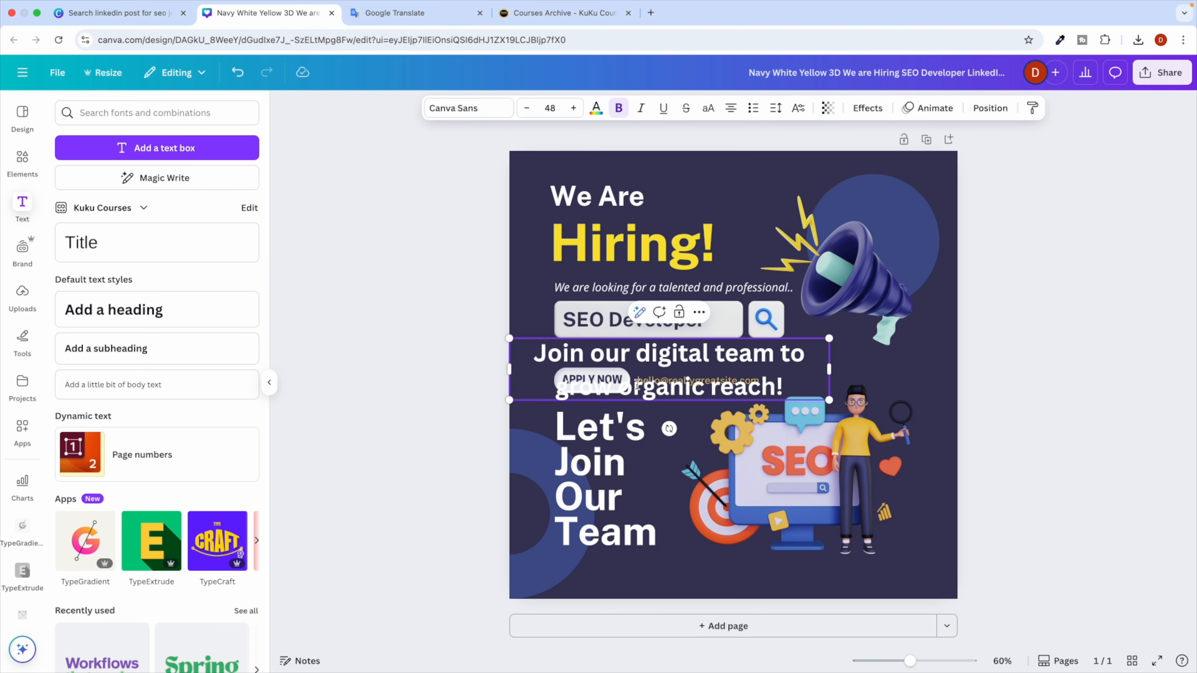
left_click_drag(831, 367, 745, 386)
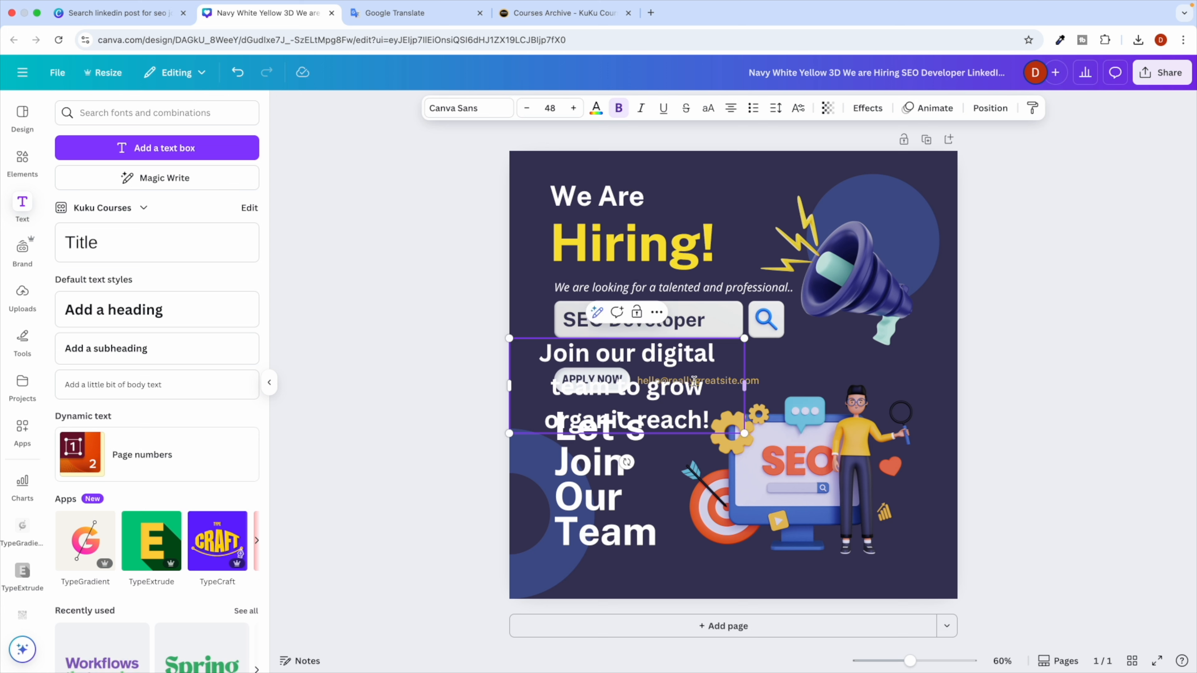
left_click(402, 444)
Shift the APPLY NOW, email and Let's Join Our Team group and the SEO illustration down.
left_click_drag(646, 376, 449, 311)
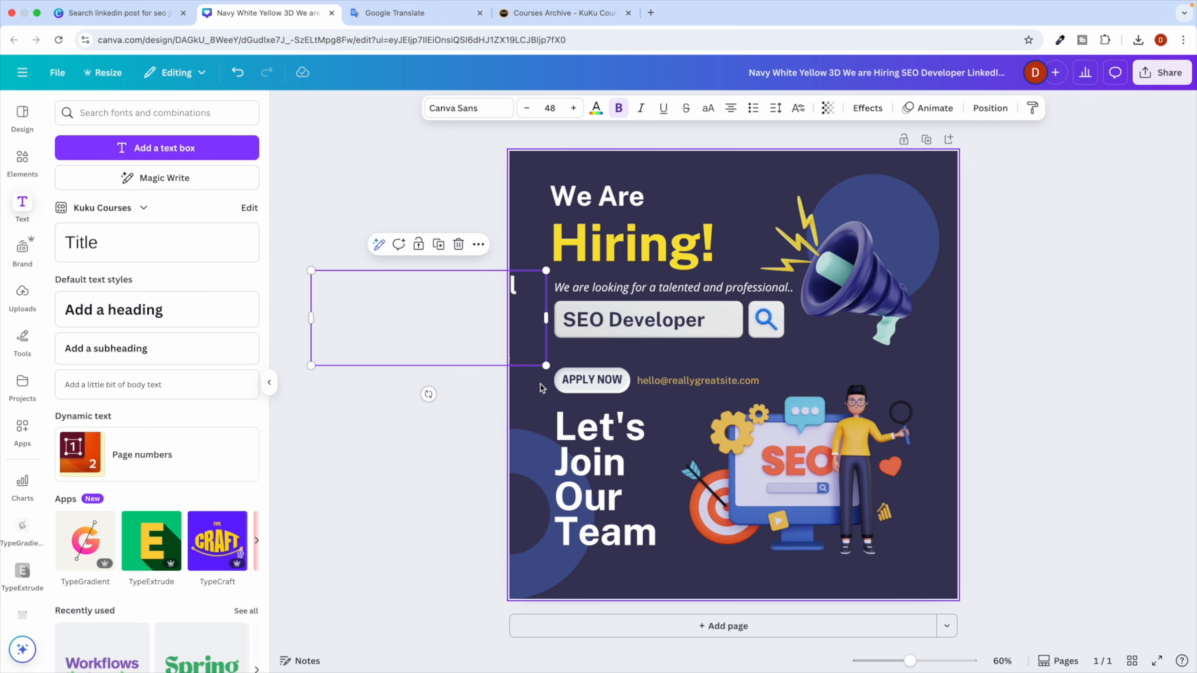
left_click_drag(617, 487, 664, 477)
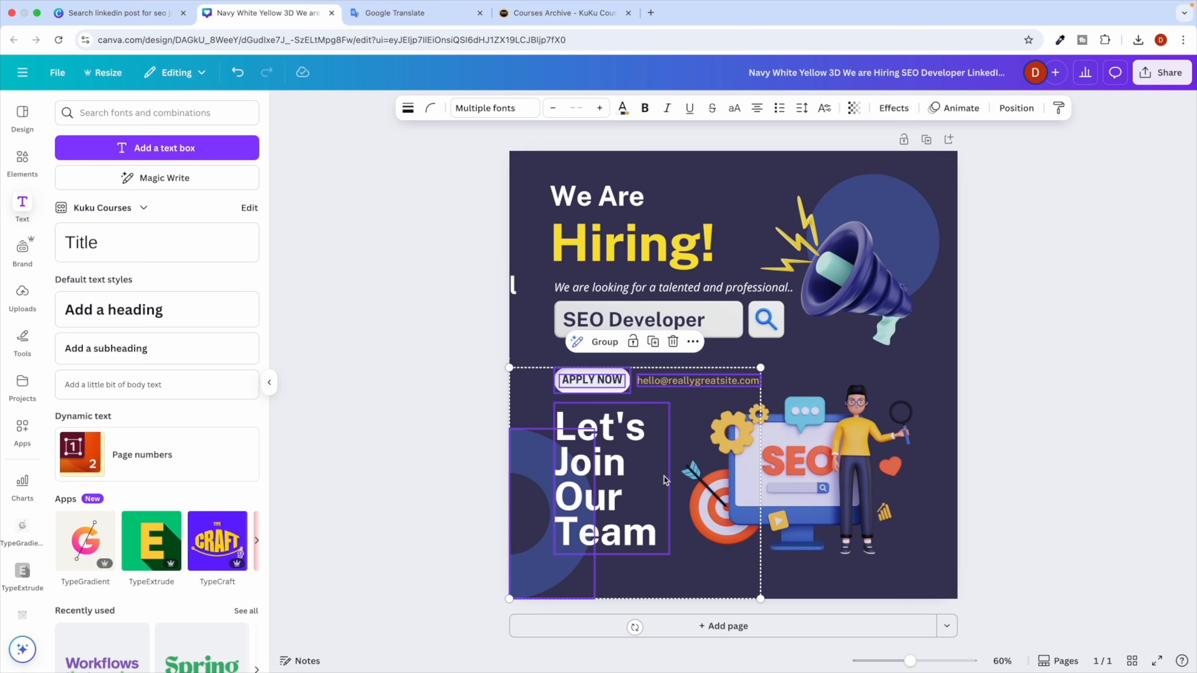
left_click_drag(635, 435, 628, 467)
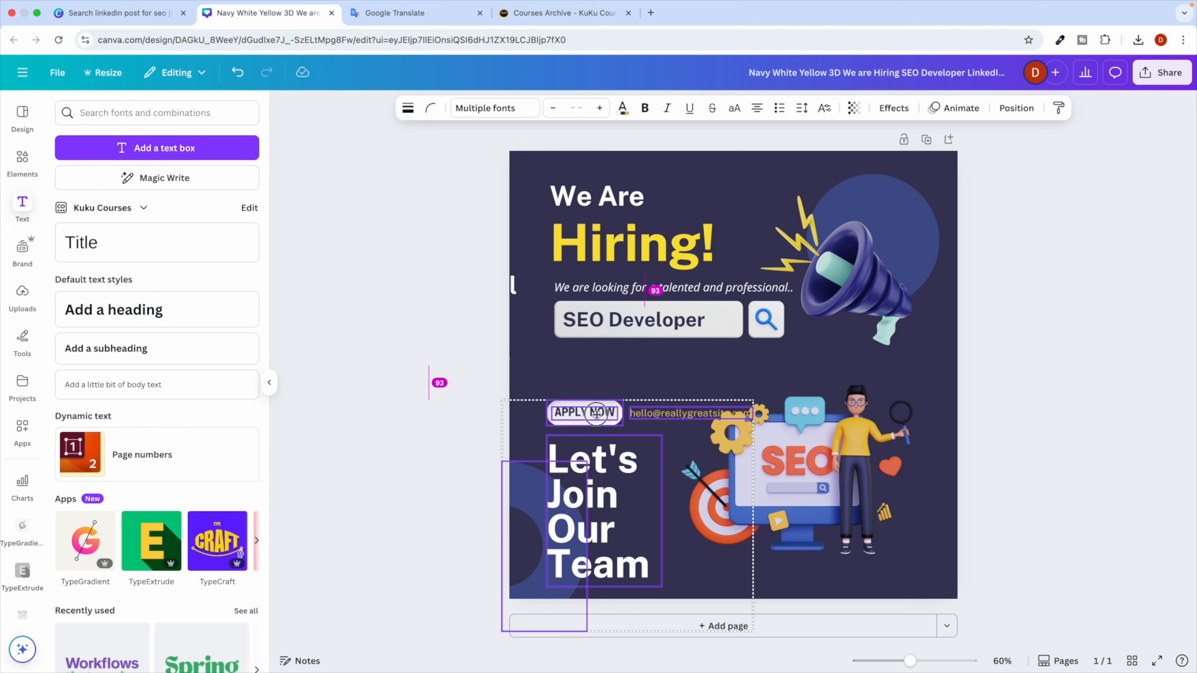
left_click_drag(805, 441, 847, 469)
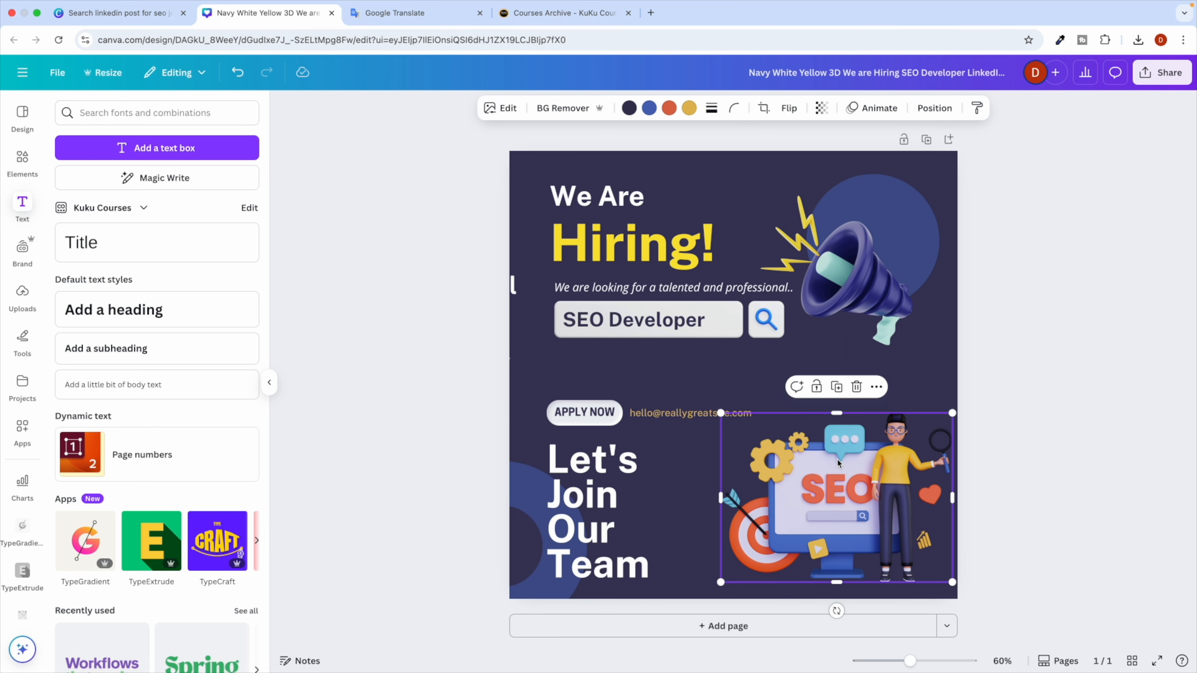
Size the subtitle to 34 and left-align it just below SEO Developer.
left_click_drag(512, 292, 858, 393)
left_click_drag(858, 342, 761, 363)
left_click_drag(585, 393, 590, 370)
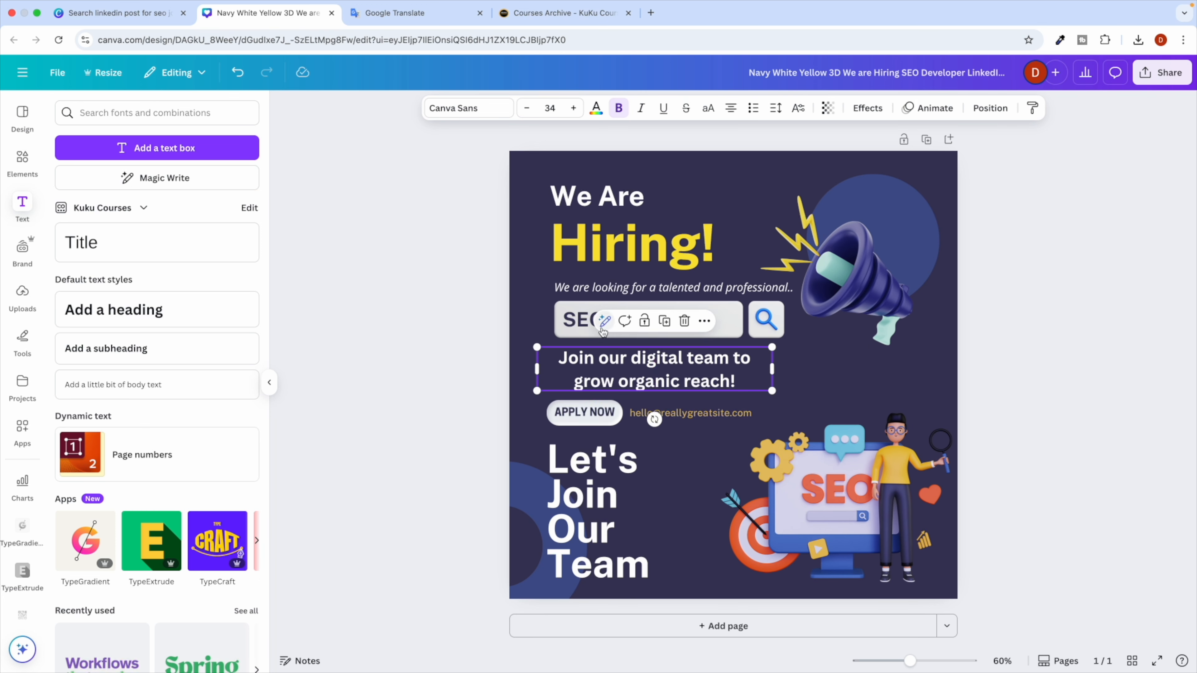
left_click(730, 108)
left_click(377, 395)
left_click_drag(556, 375, 573, 373)
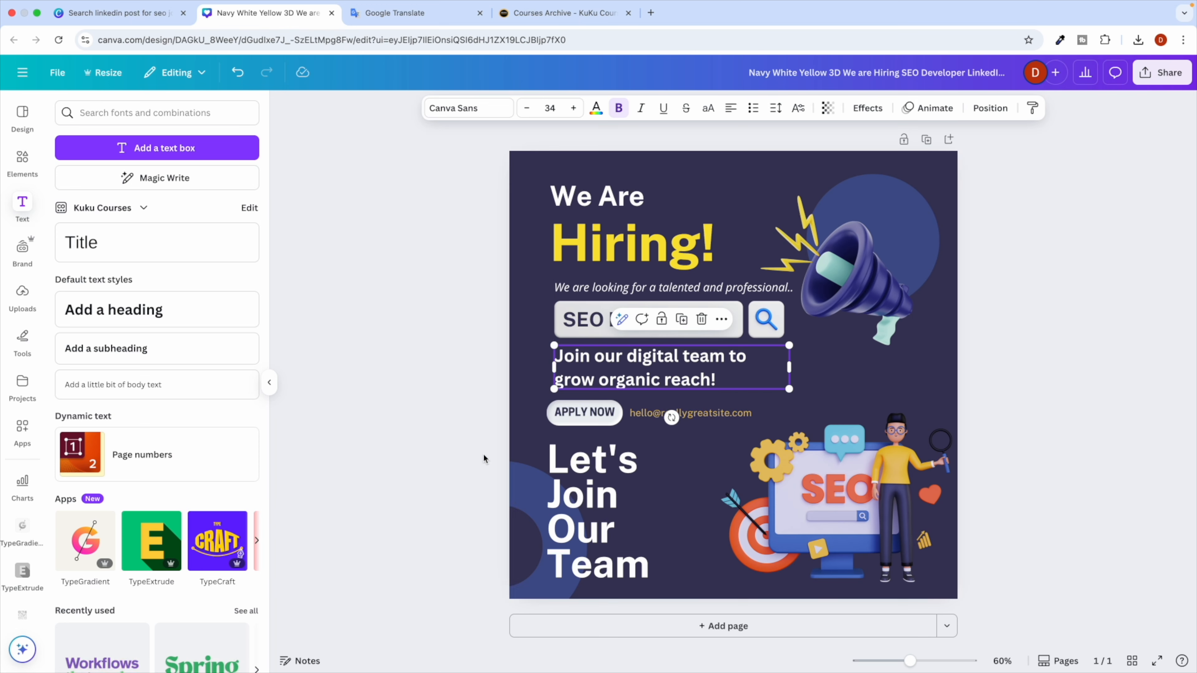
left_click(443, 473)
key("ctrl+Right")
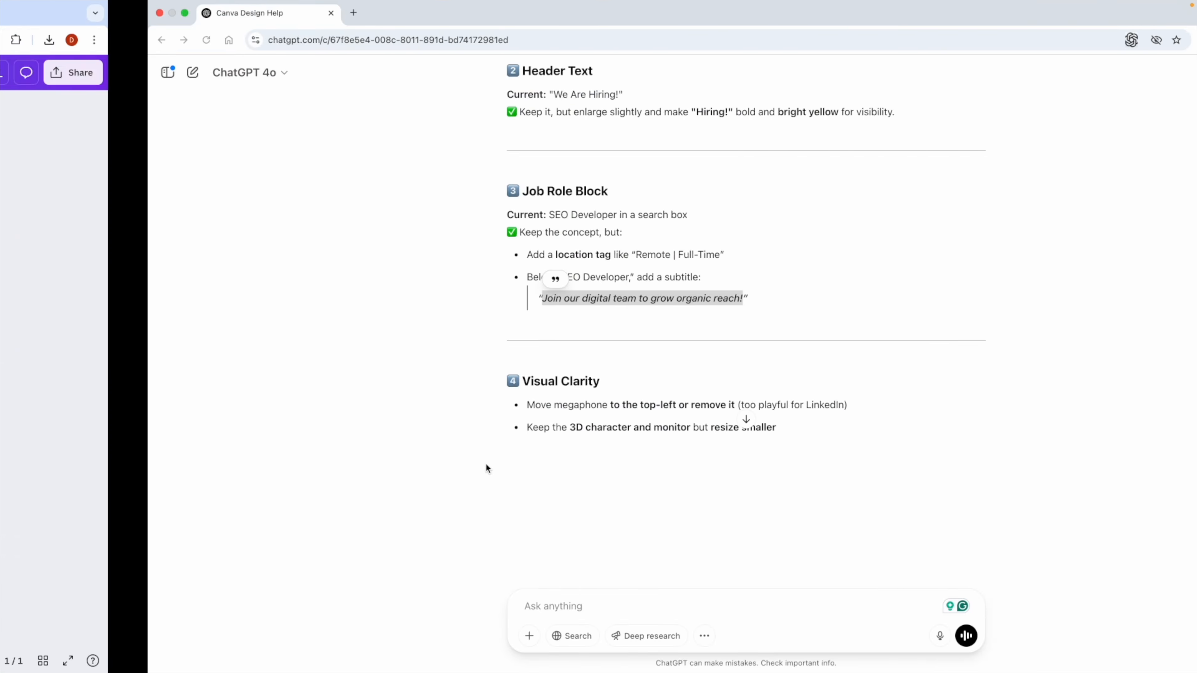
Review ChatGPT's Visual Clarity advice about the megaphone placement.
scroll(424, 405, "down", 3)
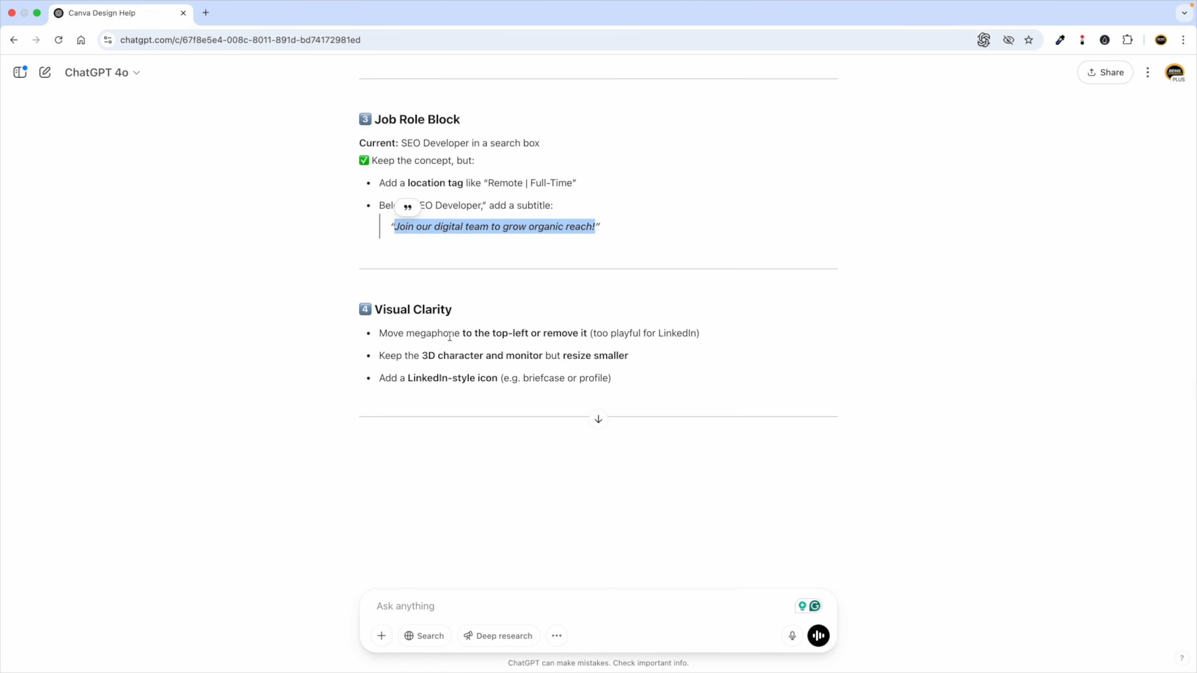
scroll(446, 299, "down", 2)
left_click(57, 40)
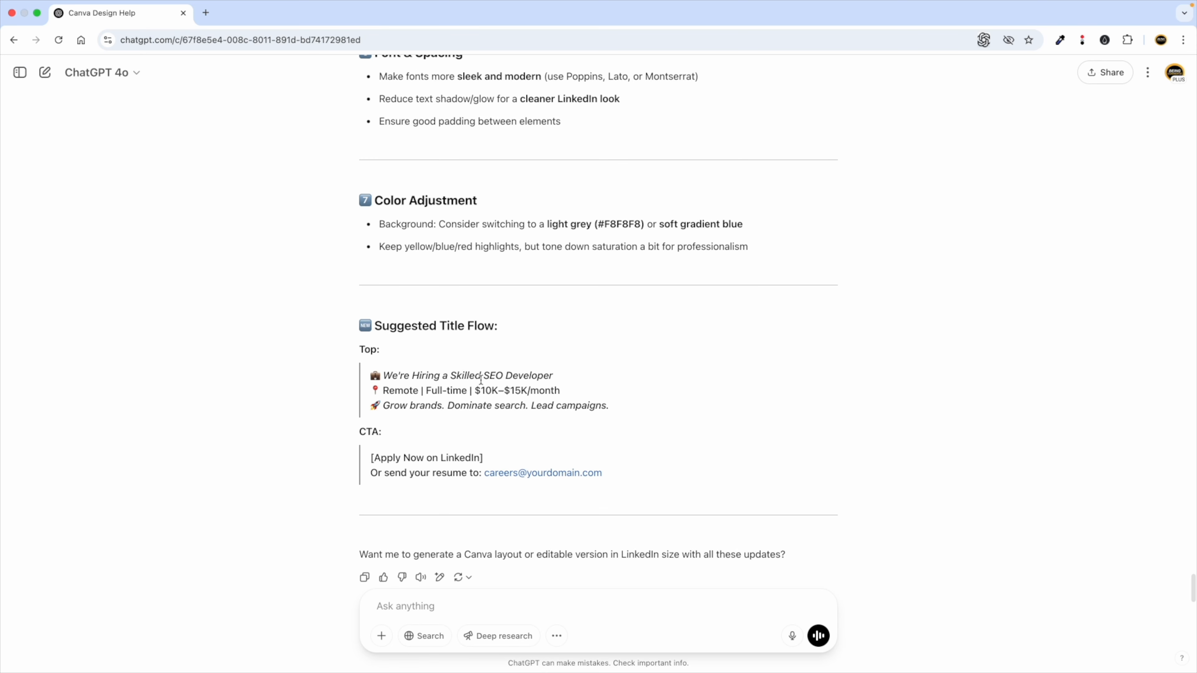
scroll(439, 358, "up", 6)
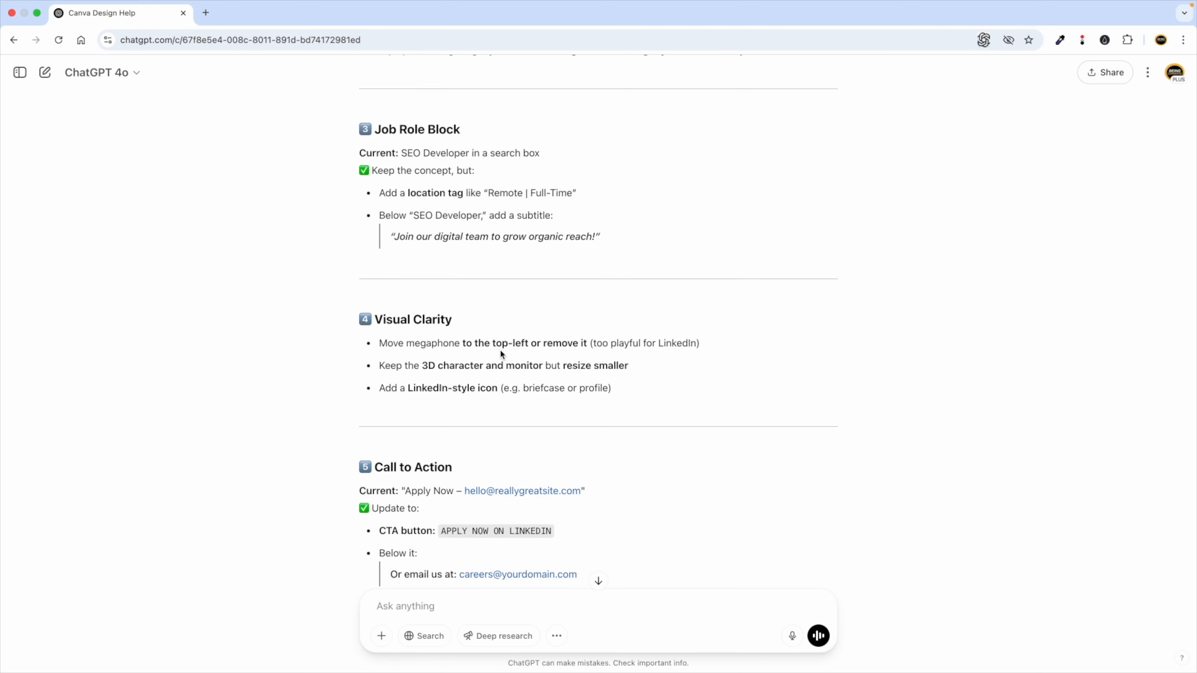
double_click(494, 343)
Delete the megaphone graphic from the Canva post.
key("ctrl+Left")
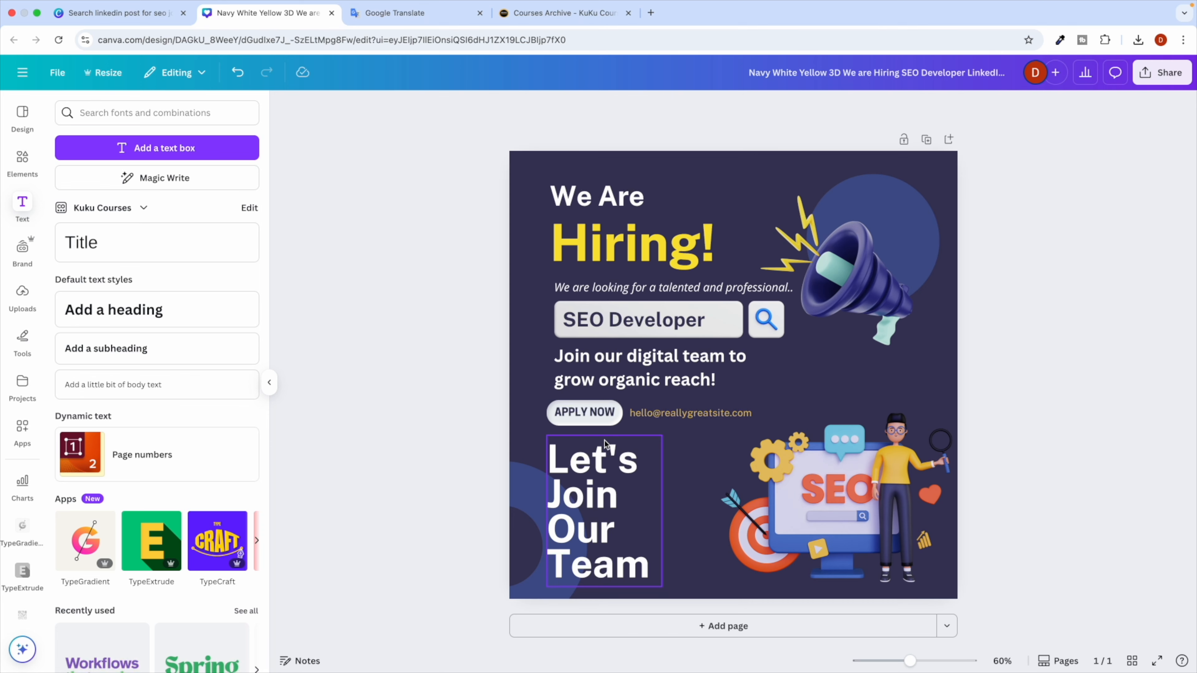
left_click(845, 291)
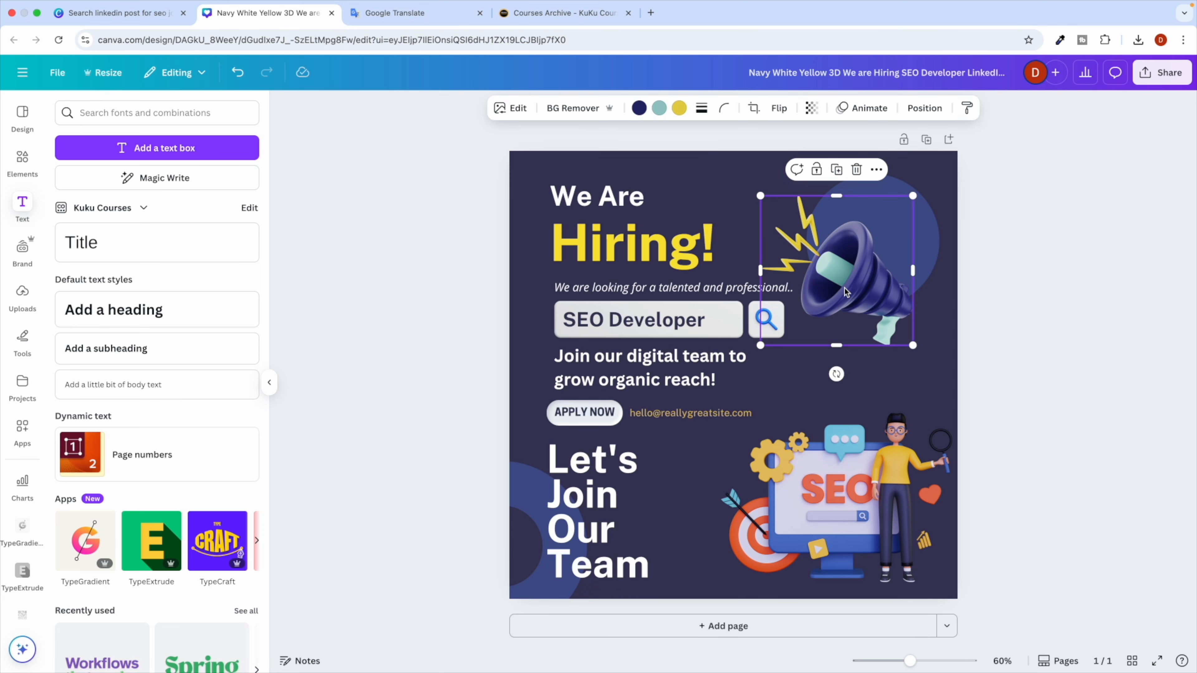
key("Delete")
key("ctrl+Right")
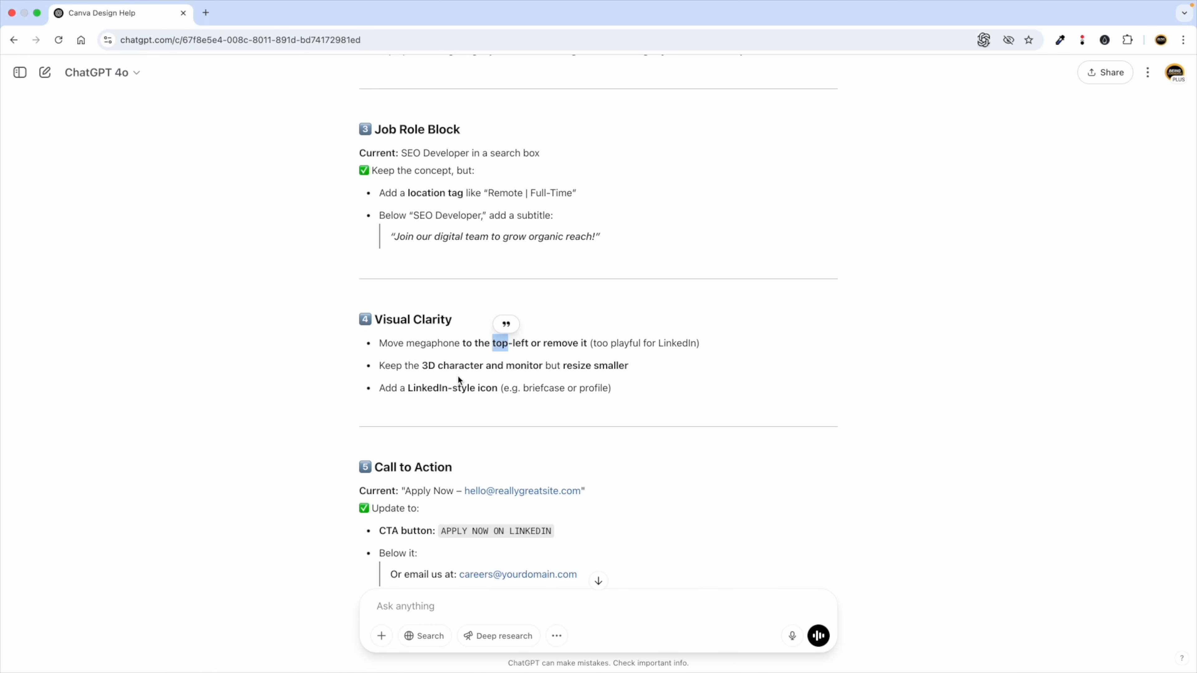
left_click_drag(427, 368, 539, 365)
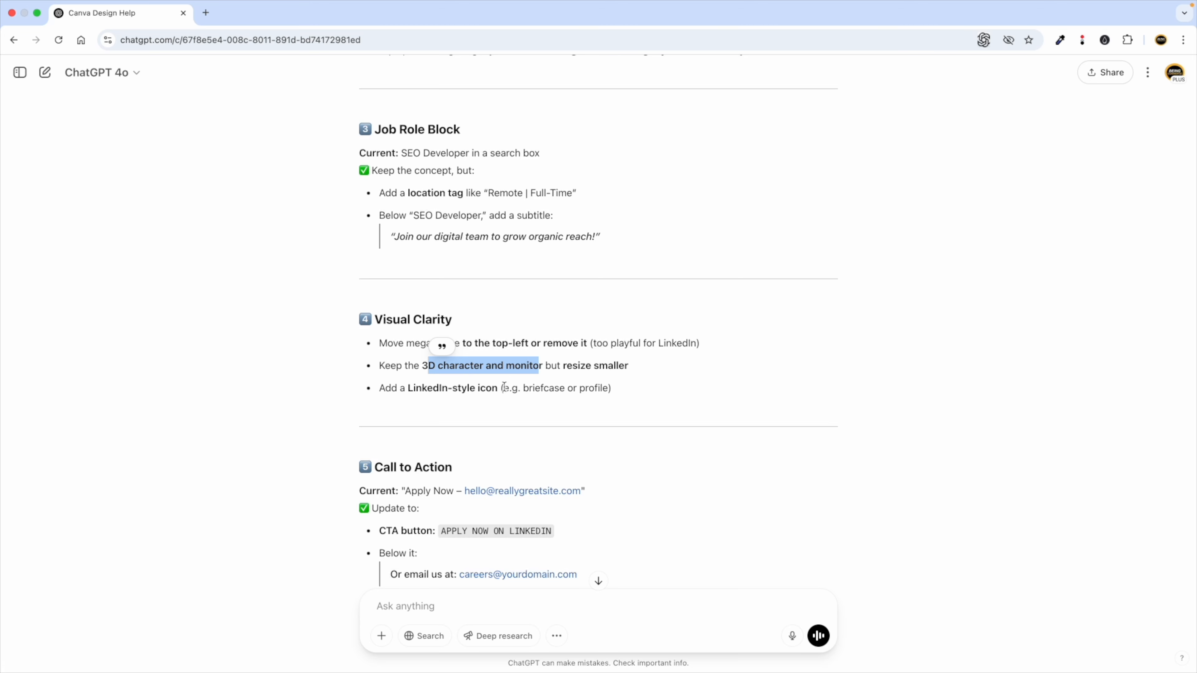
Shrink the SEO character-and-monitor illustration and nudge it up-left.
key("ctrl+Left")
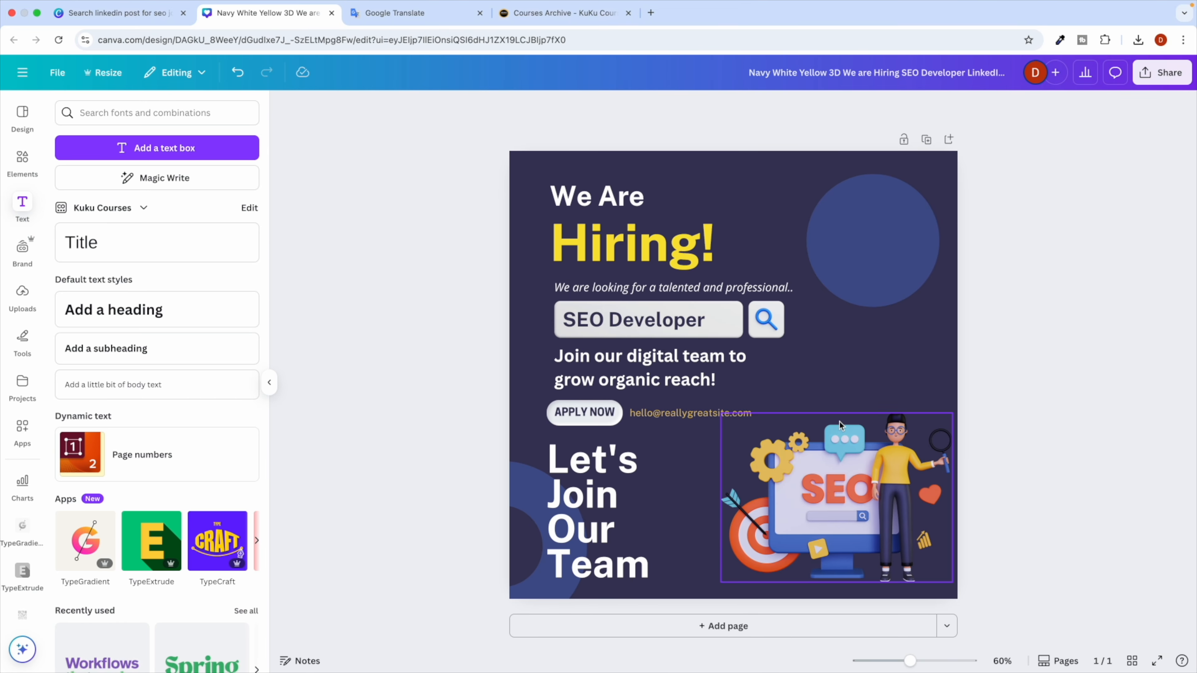
left_click(785, 428)
left_click_drag(721, 413, 764, 445)
left_click_drag(853, 491, 847, 486)
Copy the word 'briefcase' from ChatGPT's suggestions for an Elements search.
key("ctrl+Right")
scroll(429, 415, "down", 1)
left_click(486, 358)
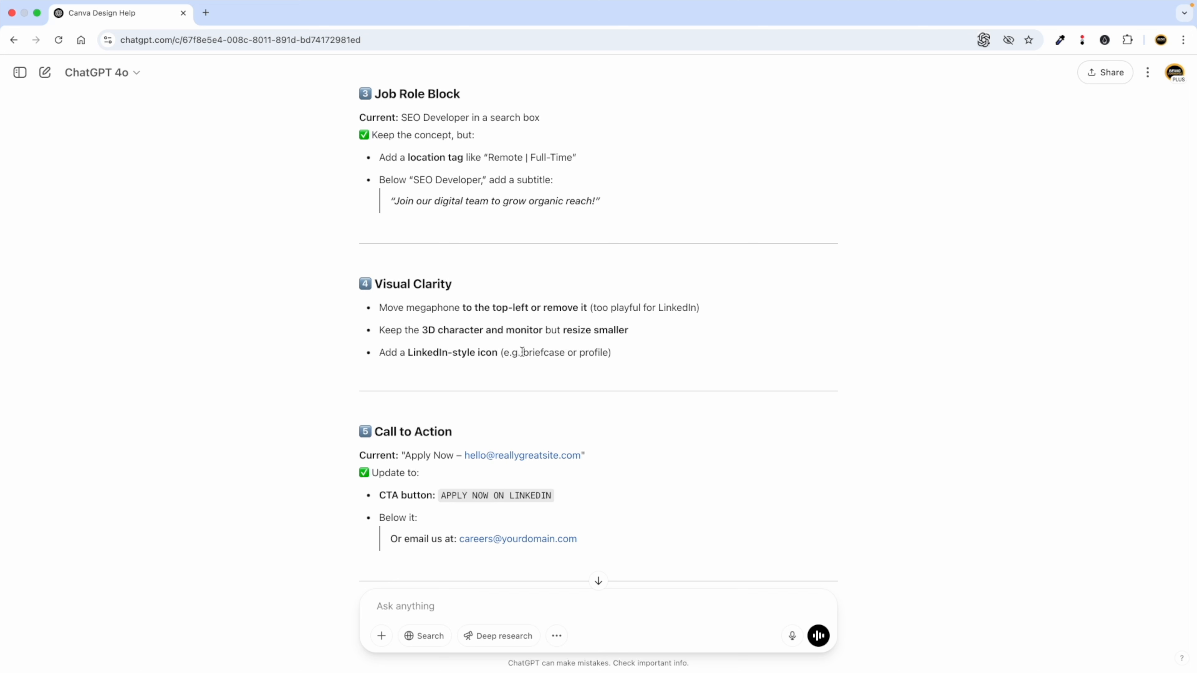
left_click_drag(522, 352, 565, 352)
key("super+c")
key("ctrl+Left")
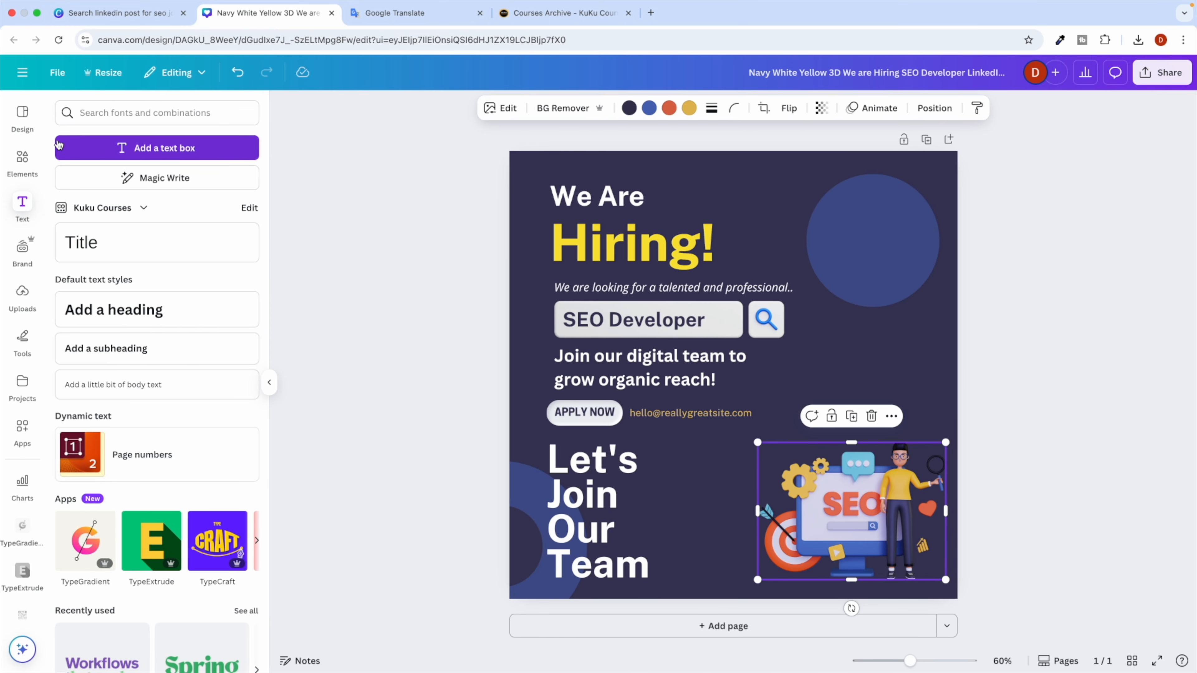
left_click(26, 162)
Add an orange briefcase graphic and fit it inside the top-right blue circle.
triple_click(92, 111)
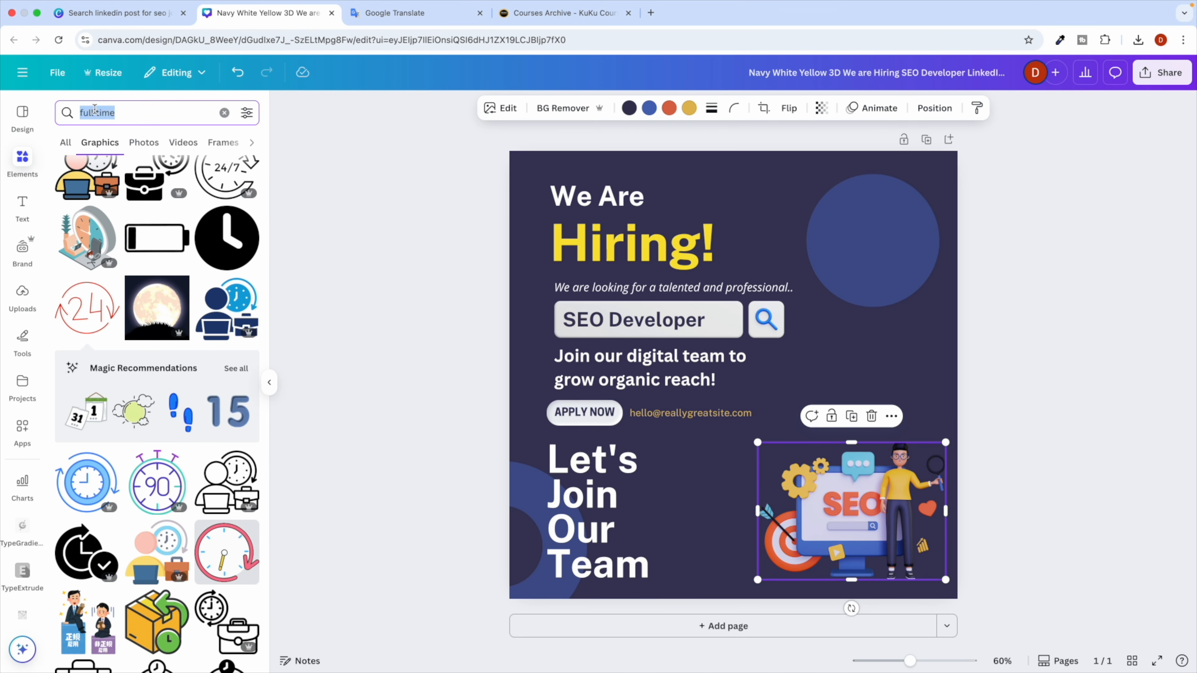
key("super+v")
key("Return")
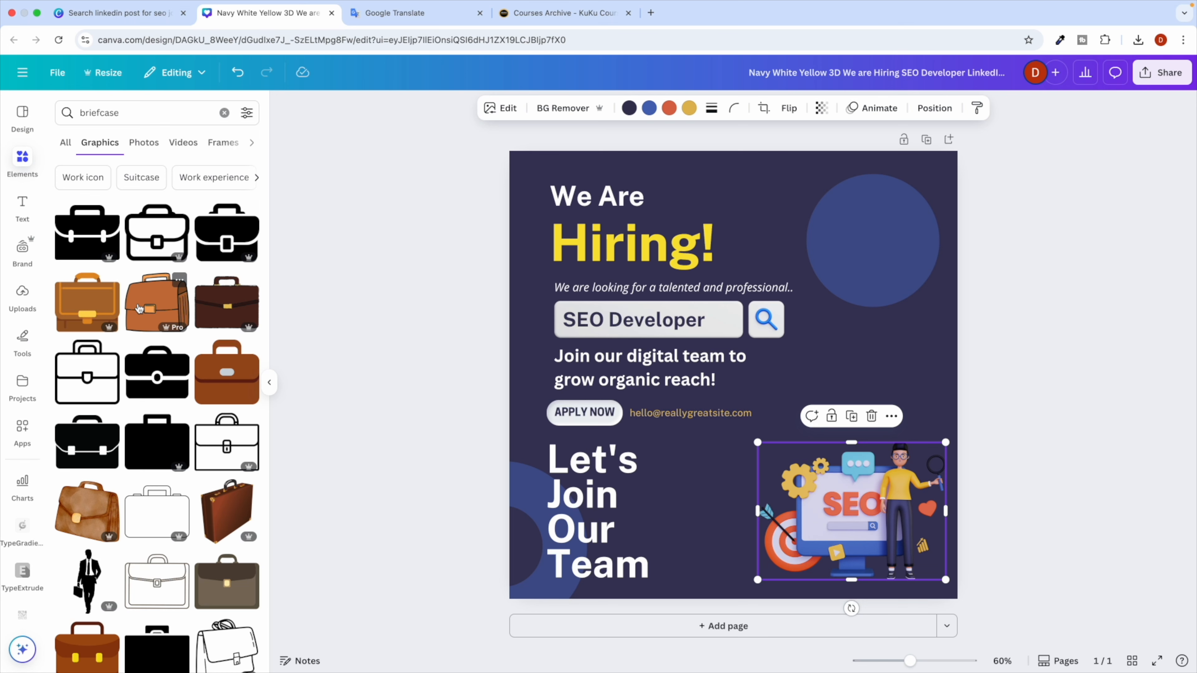
left_click(139, 309)
left_click_drag(735, 448, 853, 346)
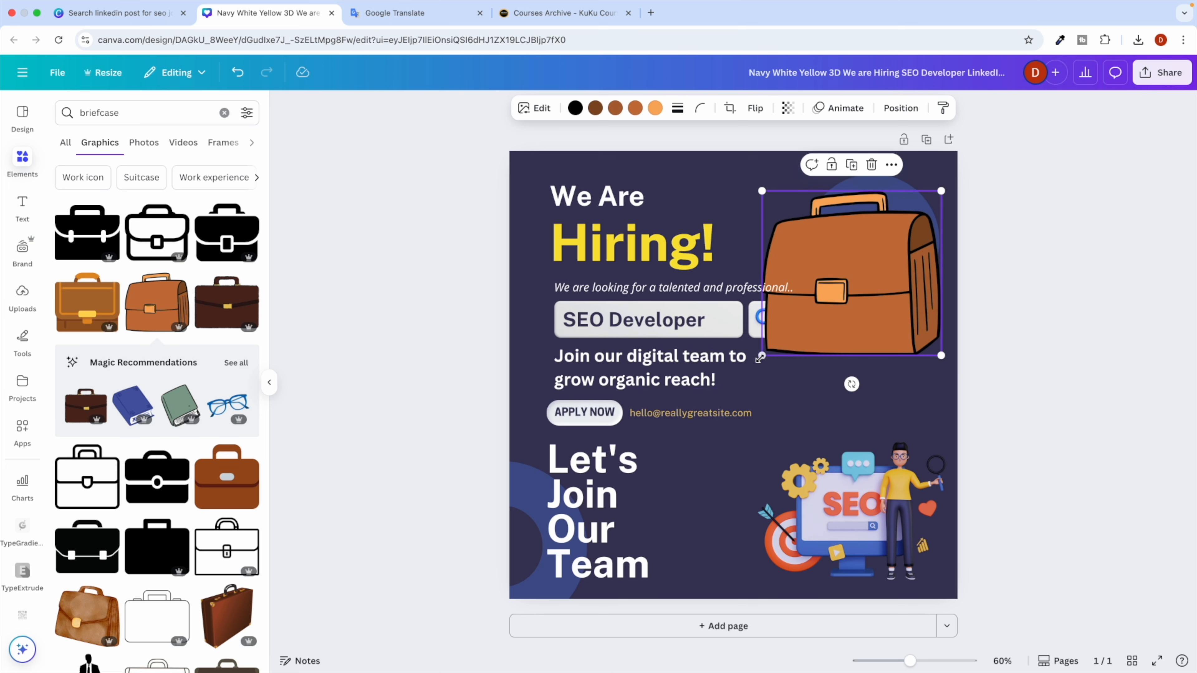
left_click_drag(762, 356, 869, 278)
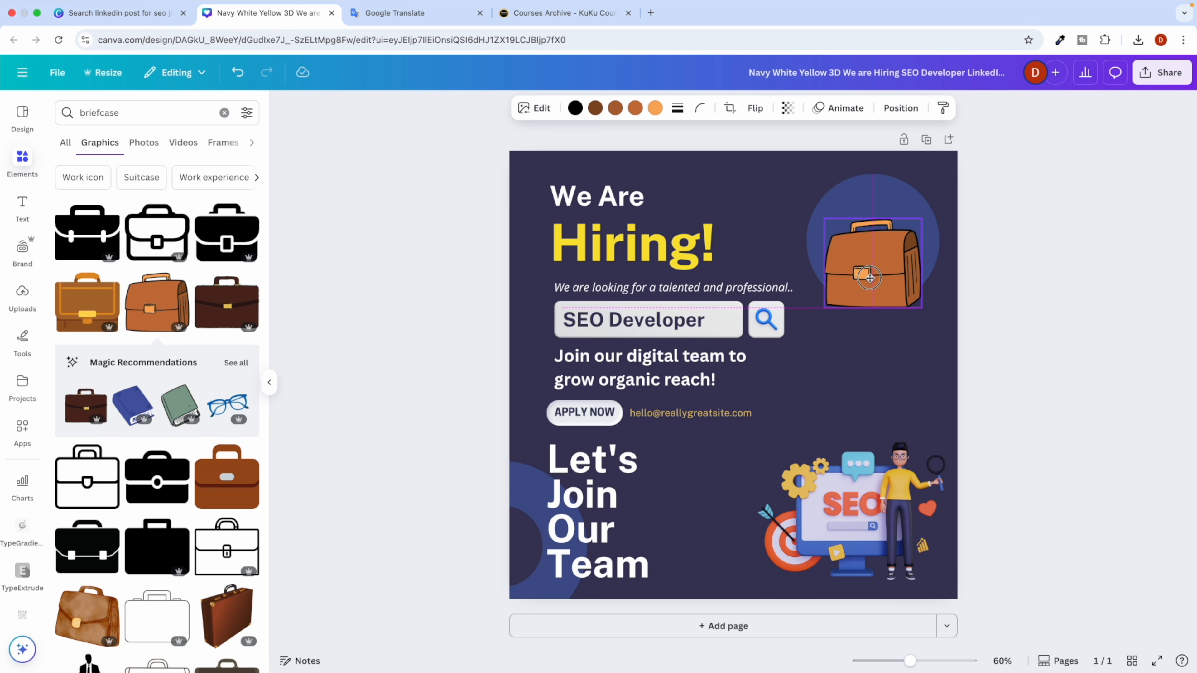
Add a fist-holding-cash graphic from a 'money' search, placed above the briefcase.
triple_click(93, 113)
type("money")
key("Return")
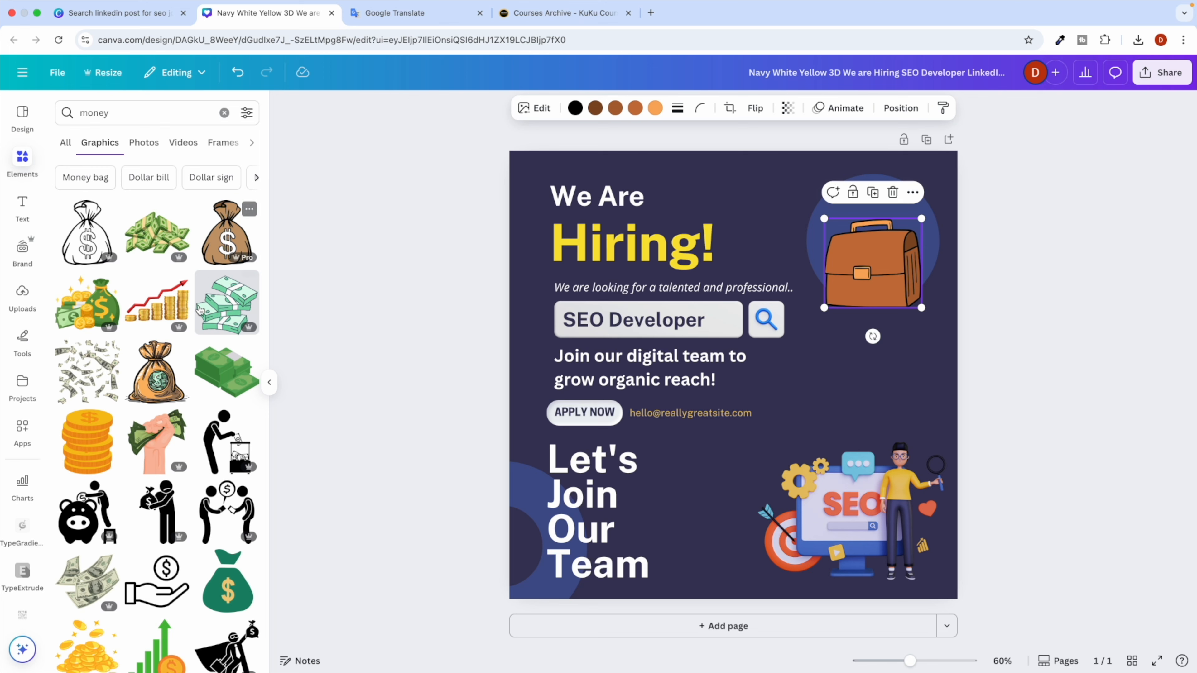
left_click(157, 441)
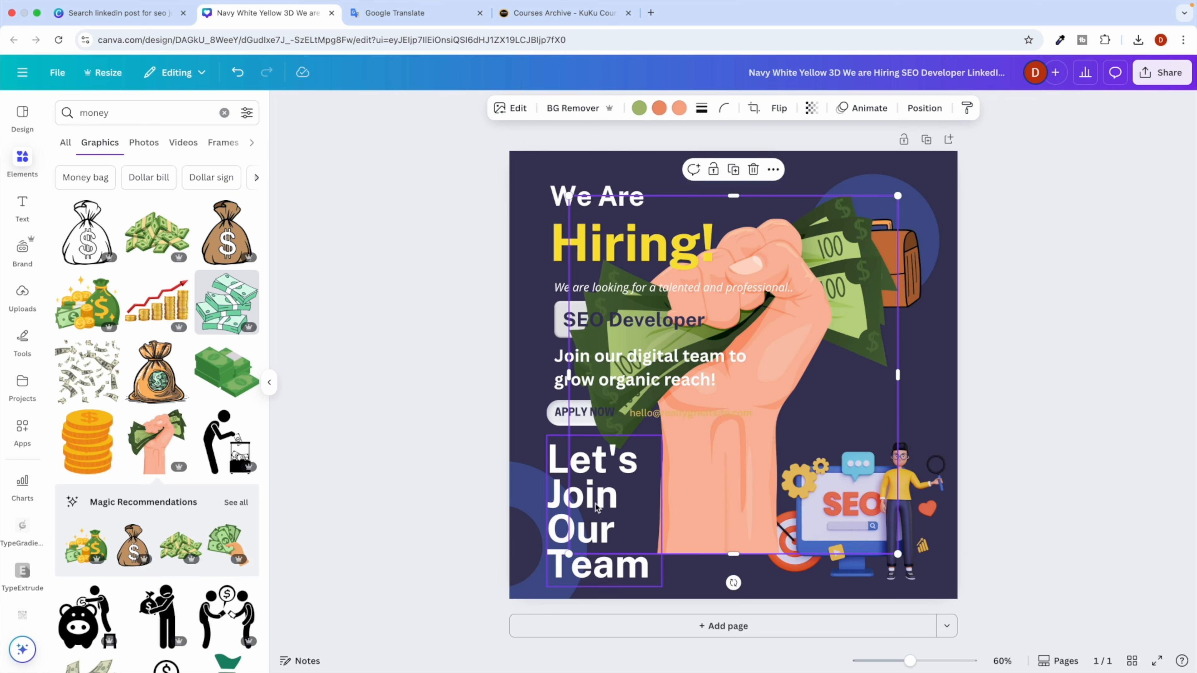
left_click_drag(569, 554, 851, 350)
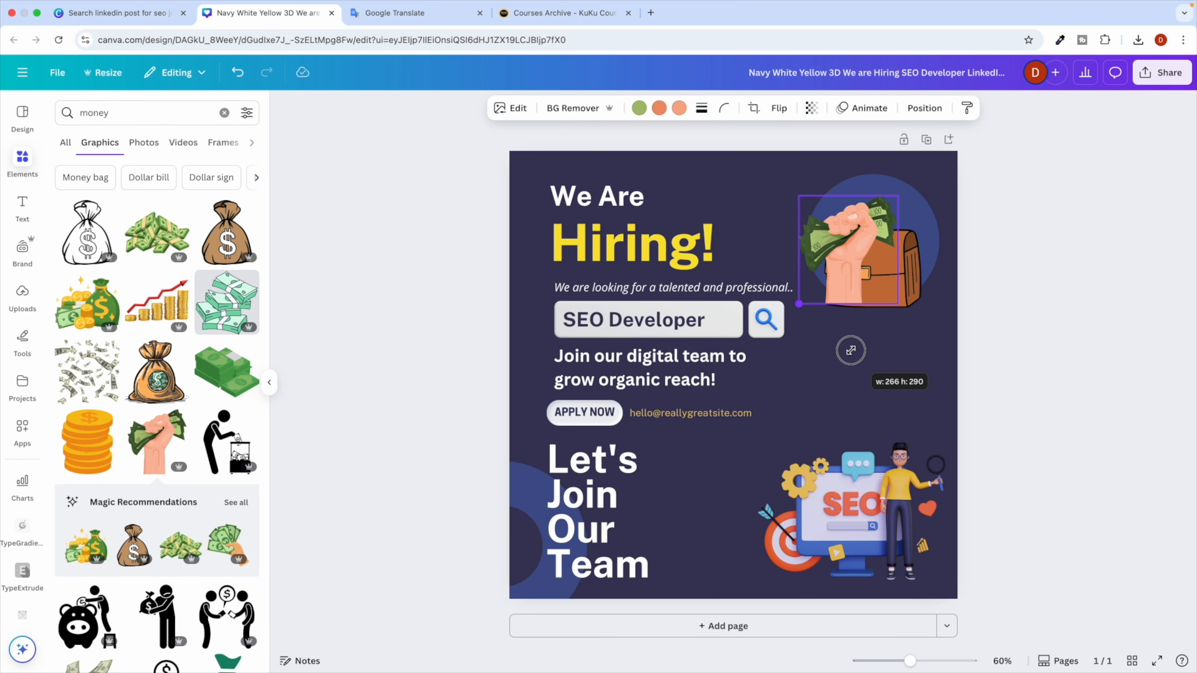
left_click_drag(859, 277, 866, 246)
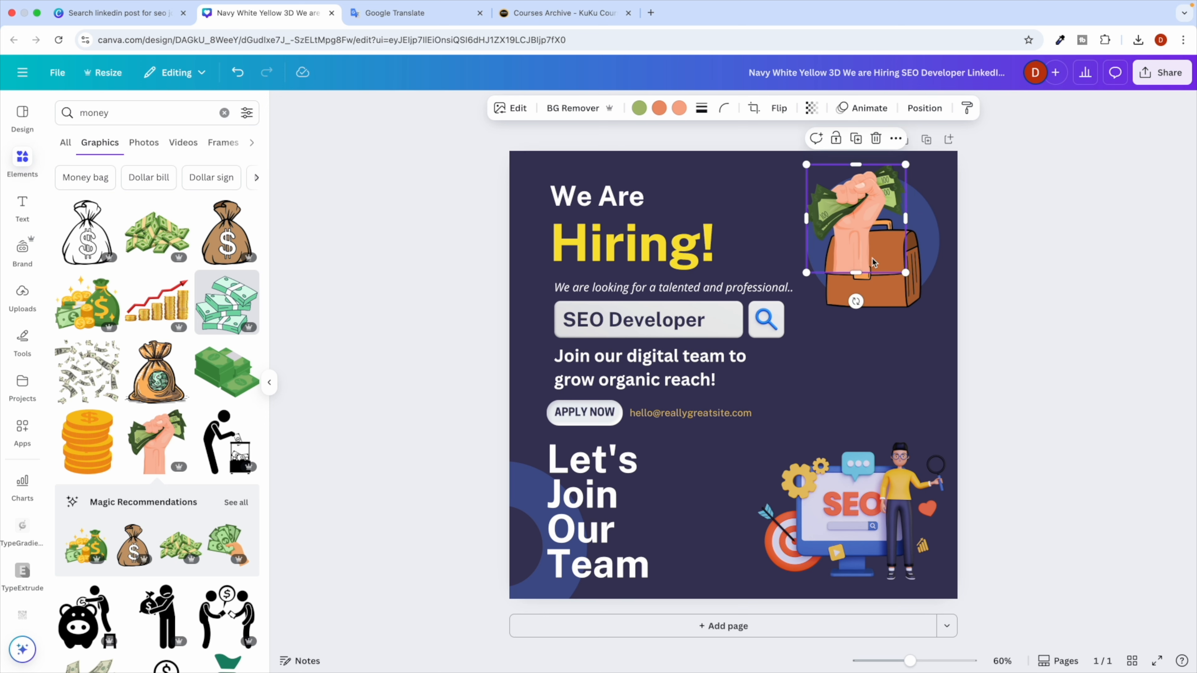
Bring the briefcase forward in front of the fist's arm.
left_click(881, 287)
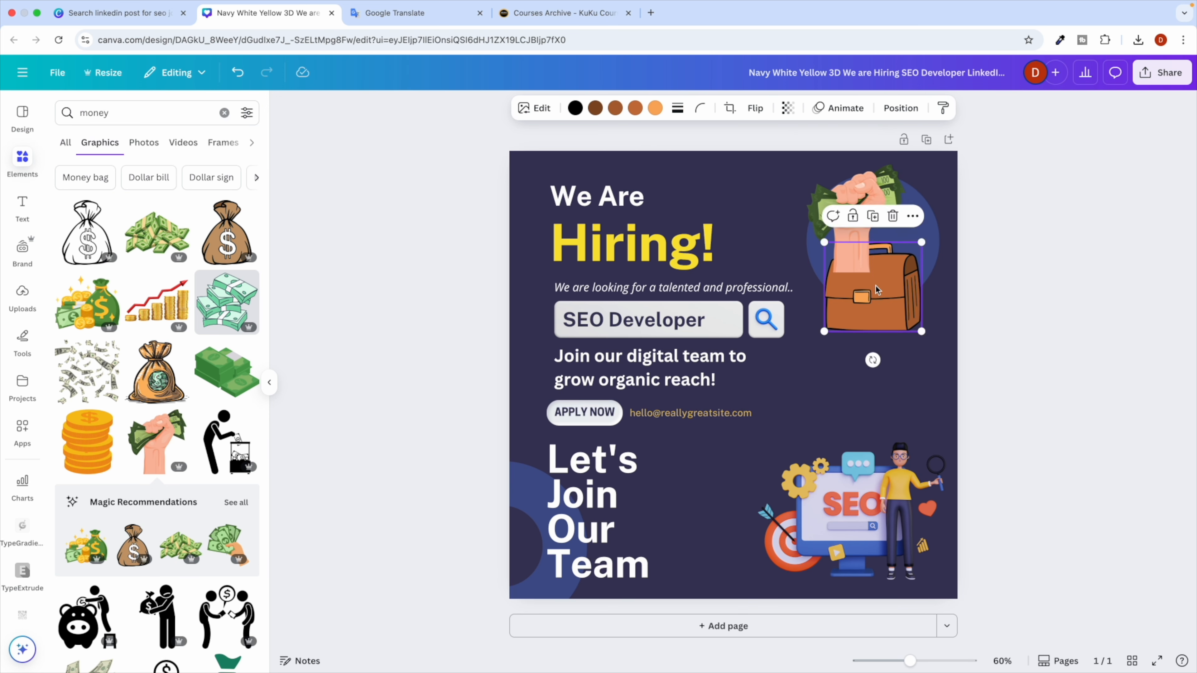
left_click(900, 107)
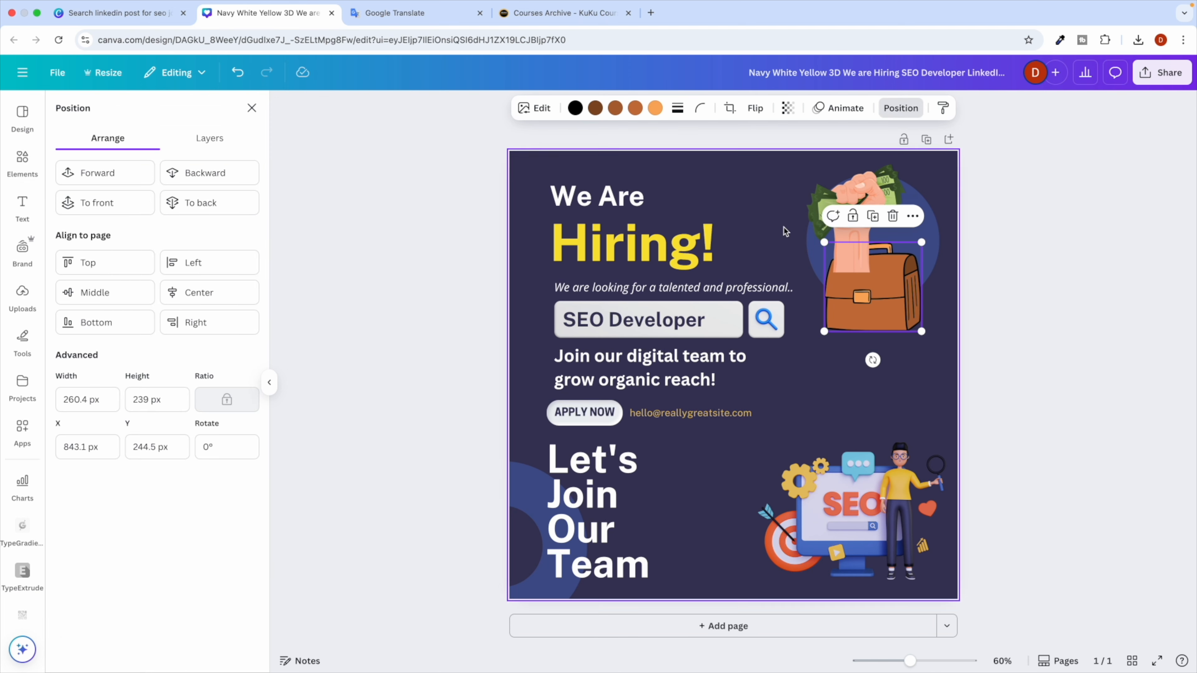
left_click(100, 178)
left_click(1014, 283)
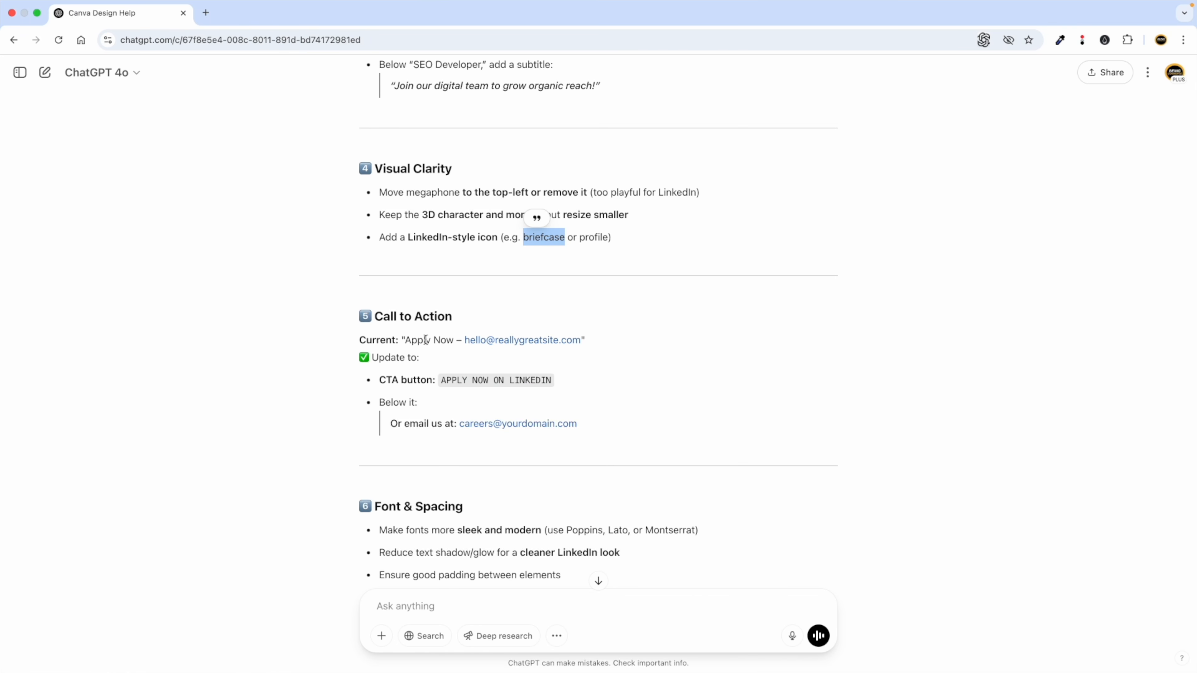
Move the email text right and widen the APPLY NOW button.
left_click_drag(443, 380, 503, 380)
left_click(458, 381)
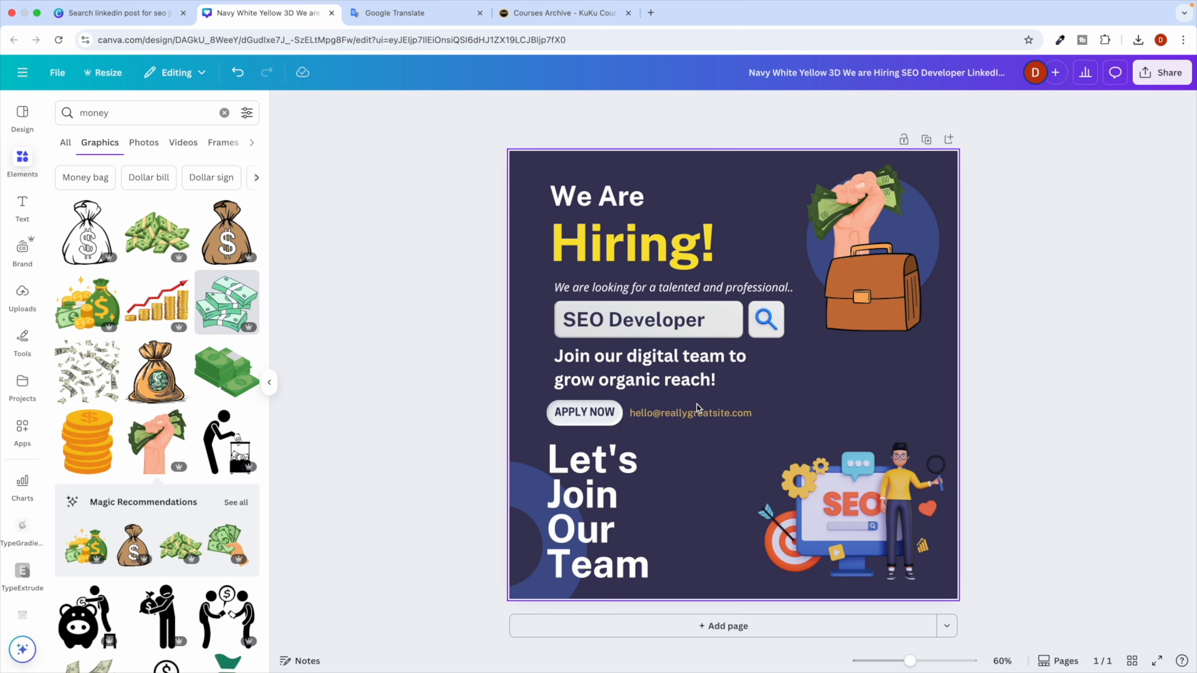
left_click_drag(725, 413, 859, 409)
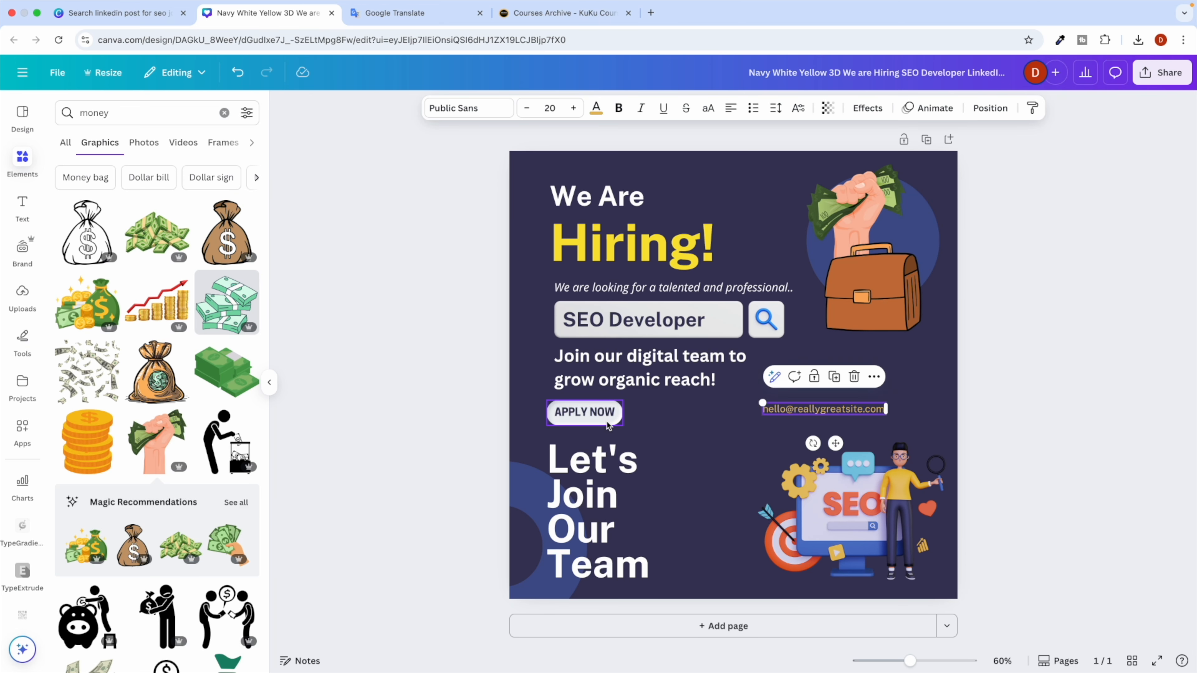
left_click(618, 416)
left_click_drag(627, 415, 691, 415)
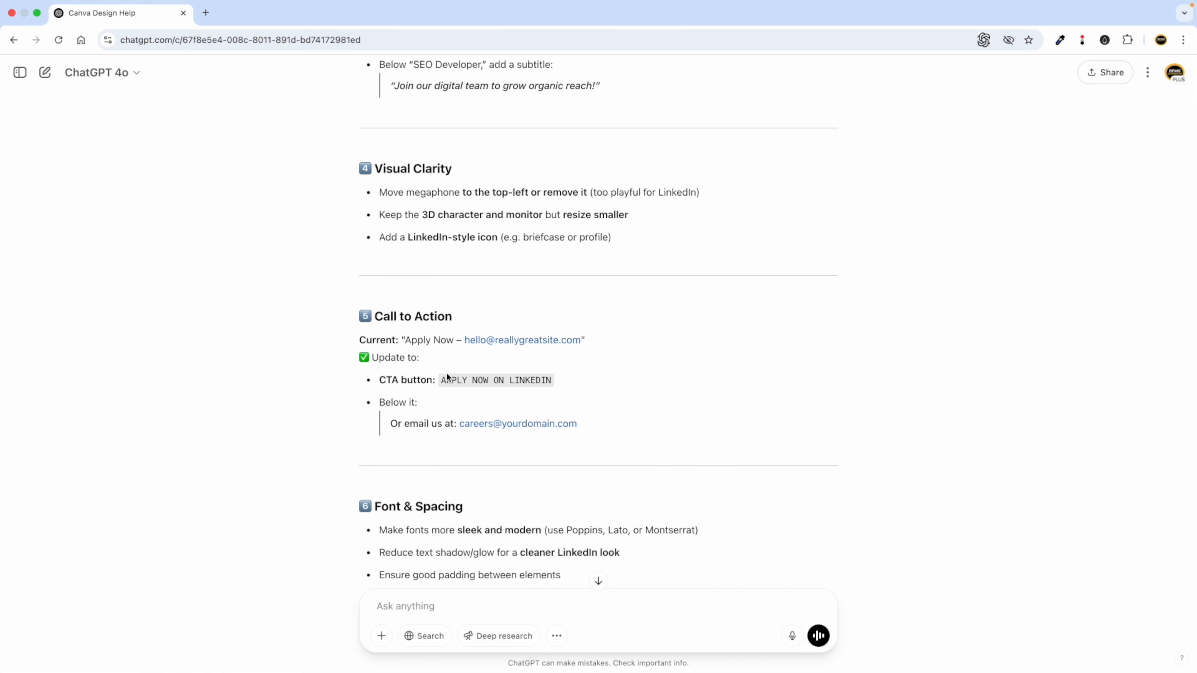
Change the button label to 'APPLY NOW ON LINKEDIN' on a single line.
left_click_drag(443, 377, 562, 377)
key("ctrl+c")
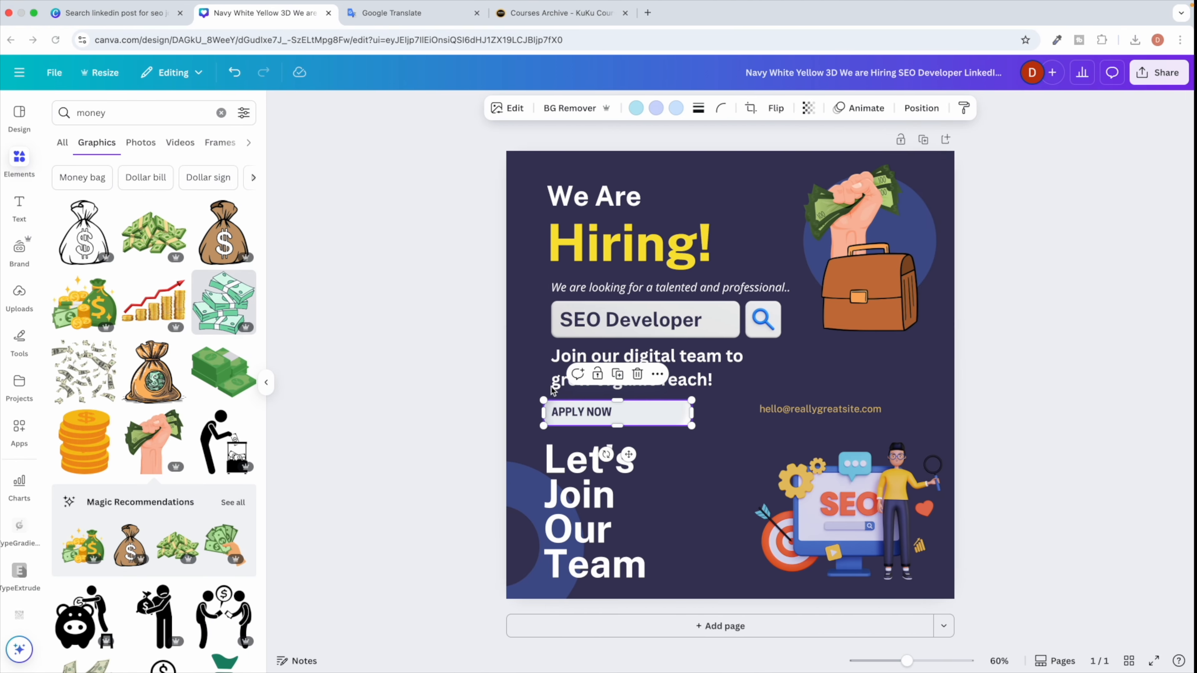
double_click(589, 412)
key("ctrl+a")
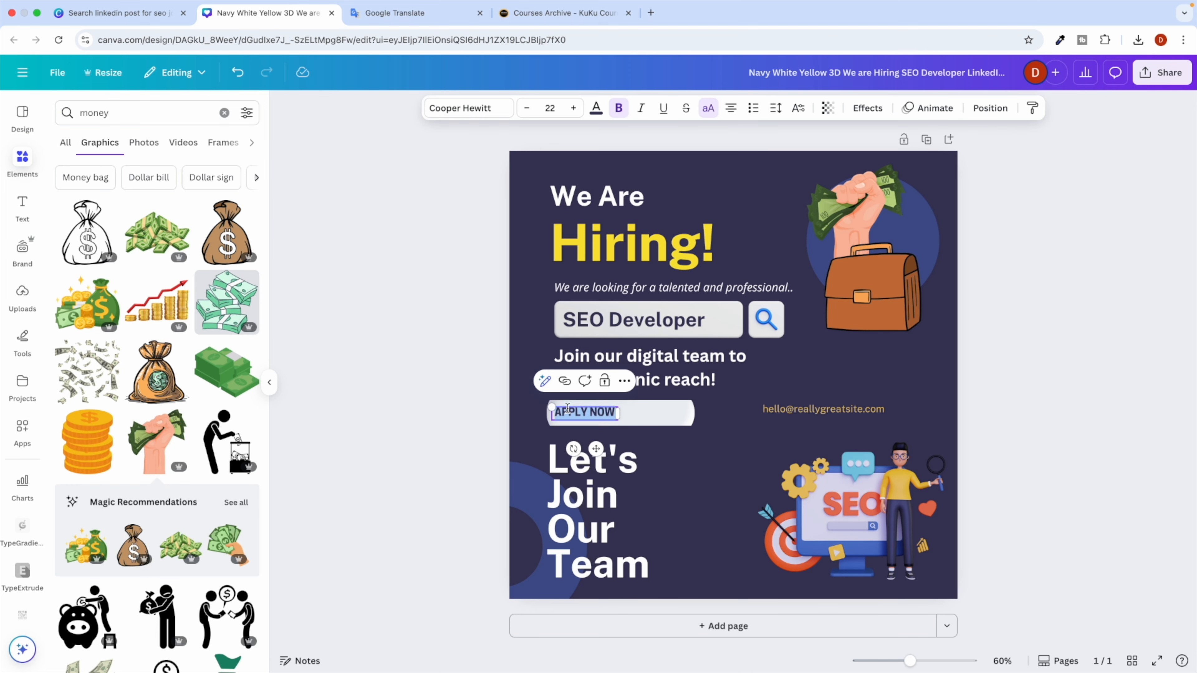
key("ctrl+v")
left_click_drag(618, 421, 691, 420)
left_click(478, 447)
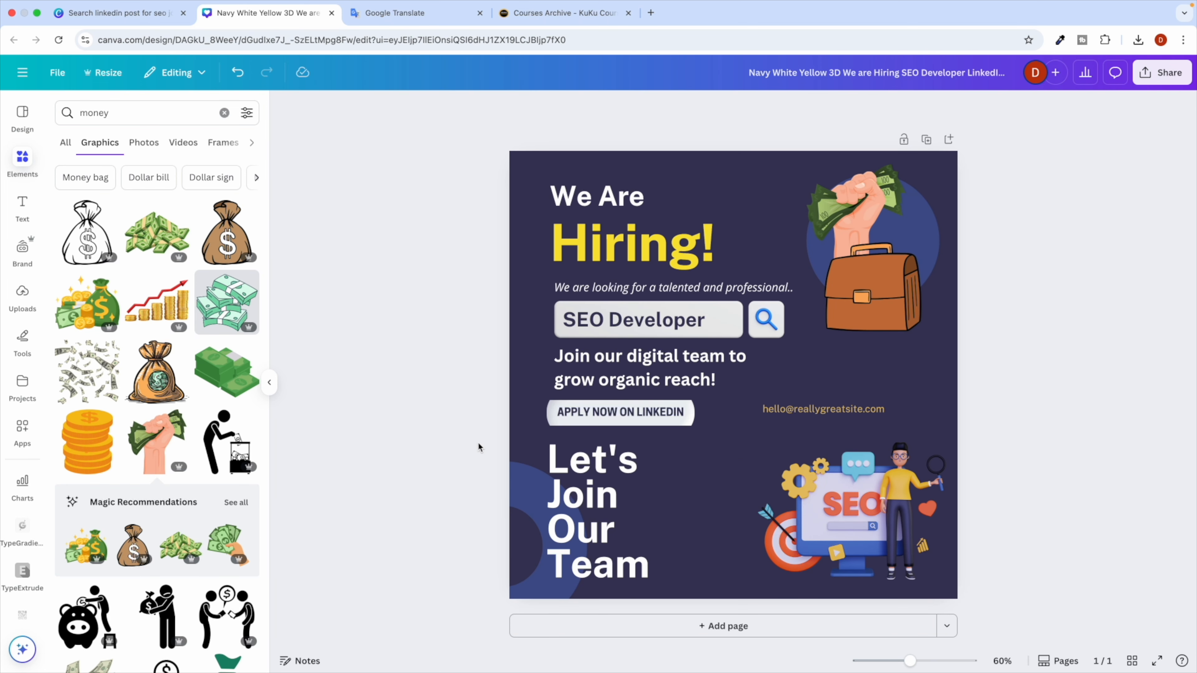
Replace the placeholder contact e-mail with the course's help e-mail address.
key("ctrl+Right")
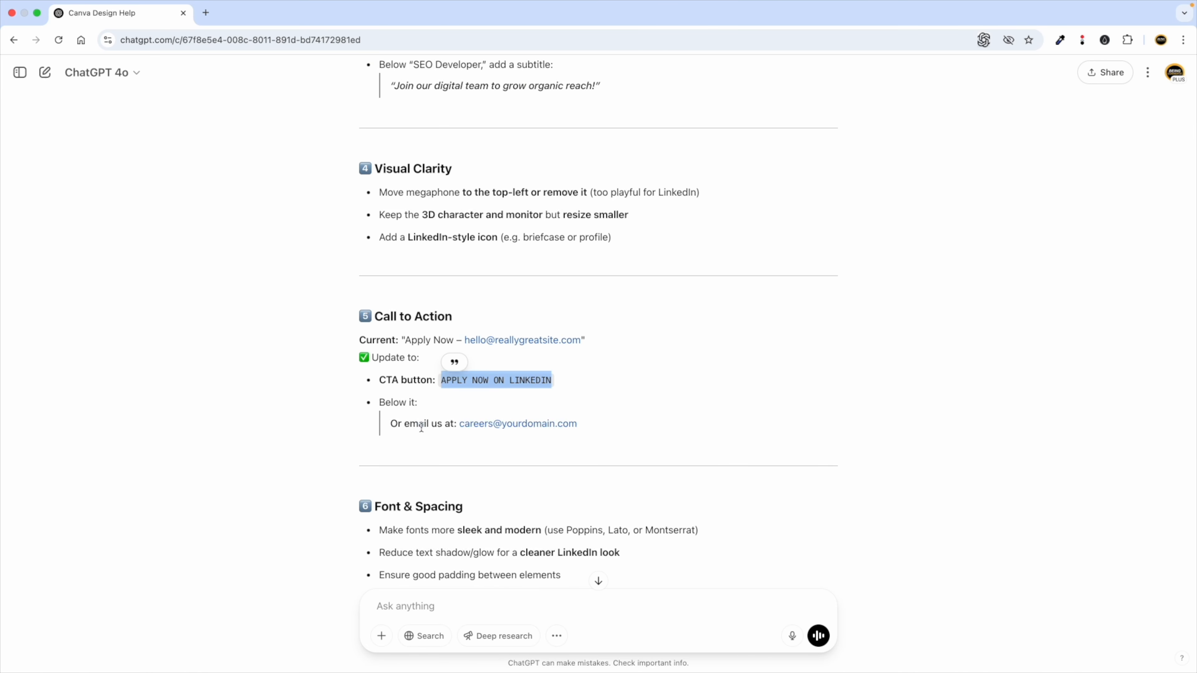
scroll(424, 422, "down", 2)
key("ctrl+Left")
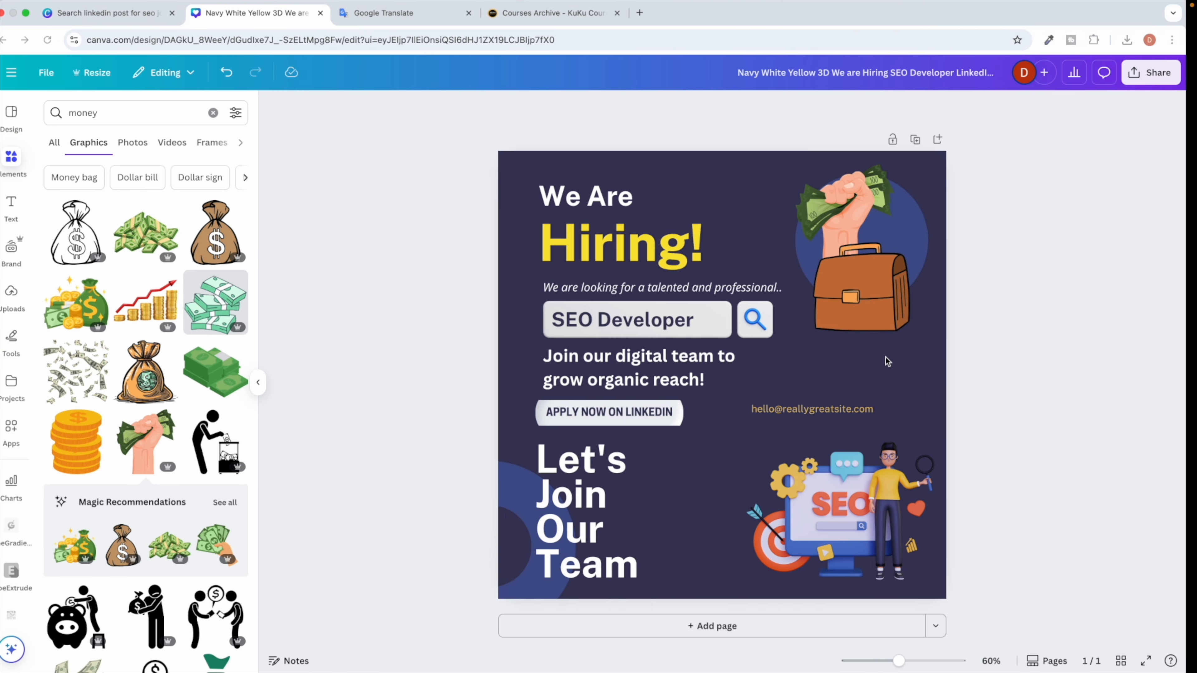
double_click(805, 409)
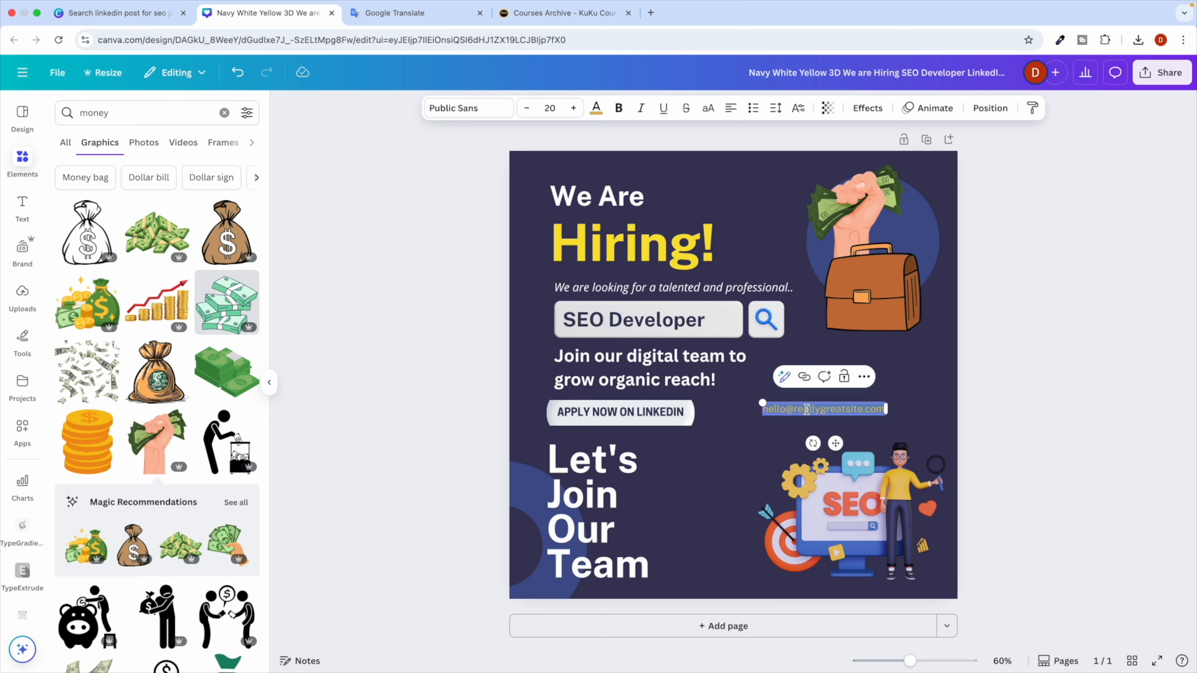
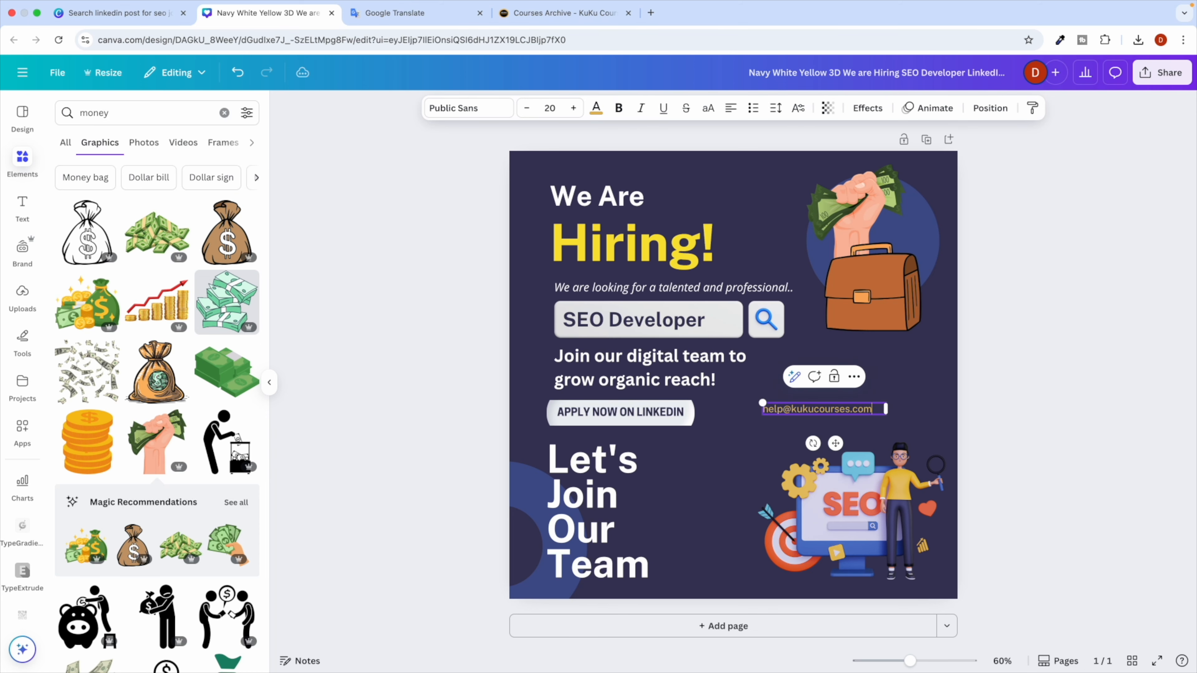
left_click(369, 459)
Pick out the Lato and Montserrat font suggestions from ChatGPT's Font & Spacing advice.
key("ctrl+Right")
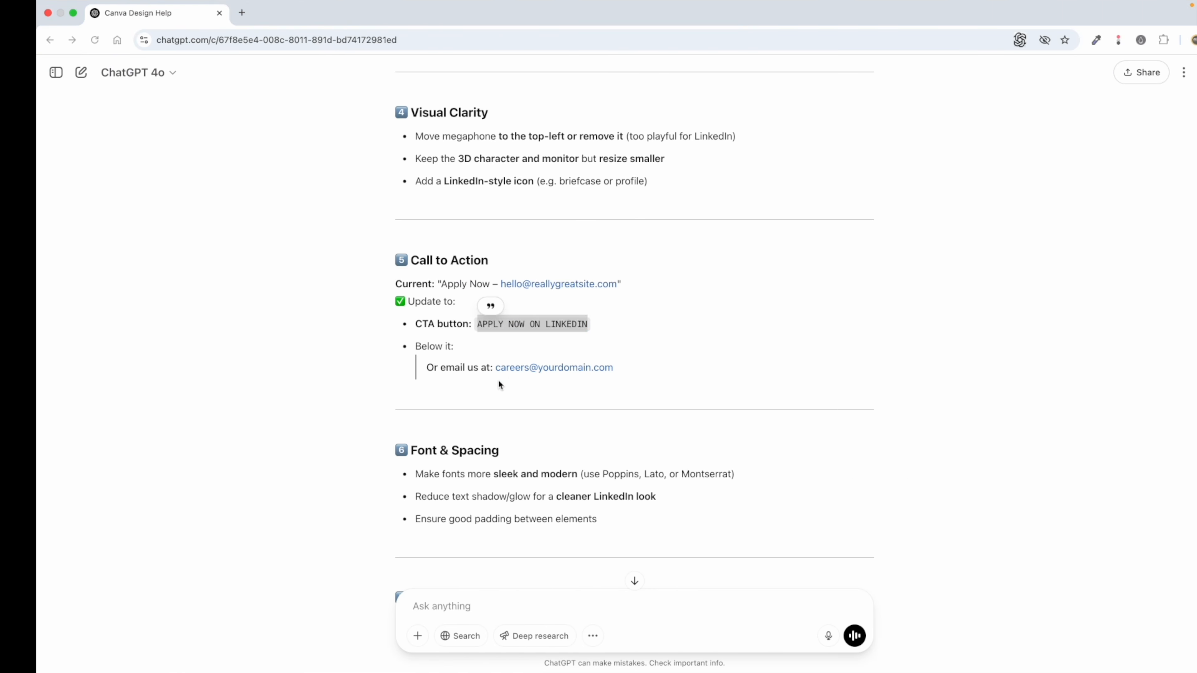
scroll(461, 422, "down", 5)
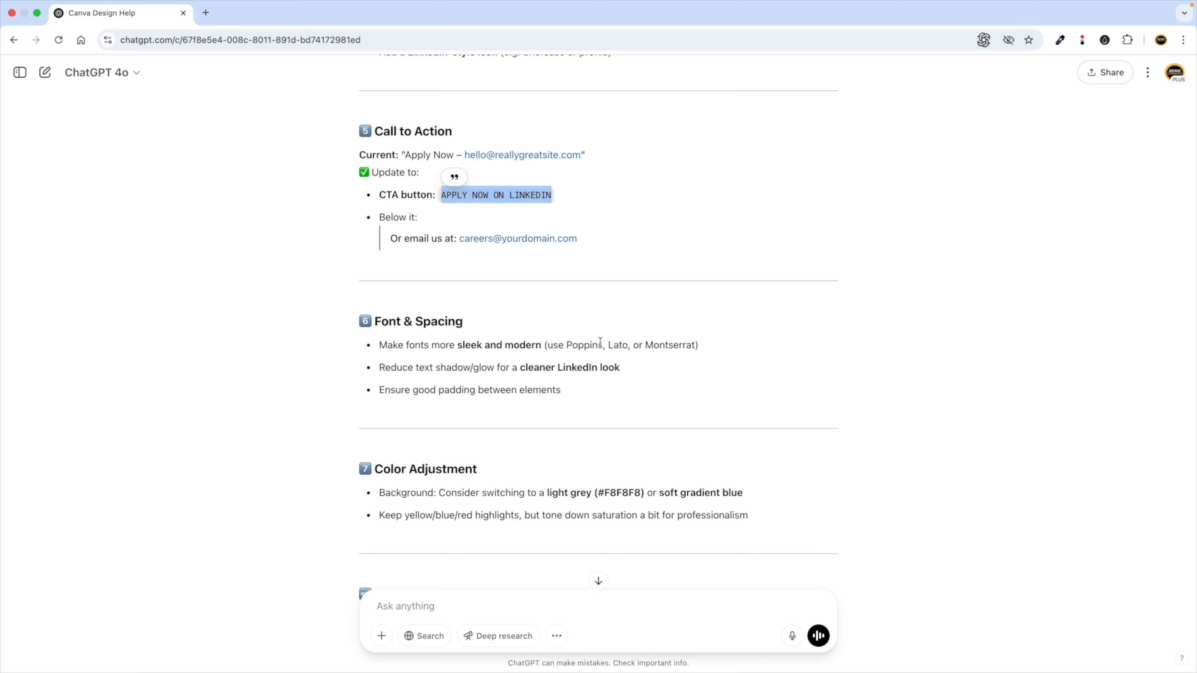
double_click(617, 345)
double_click(659, 345)
key("ctrl+Left")
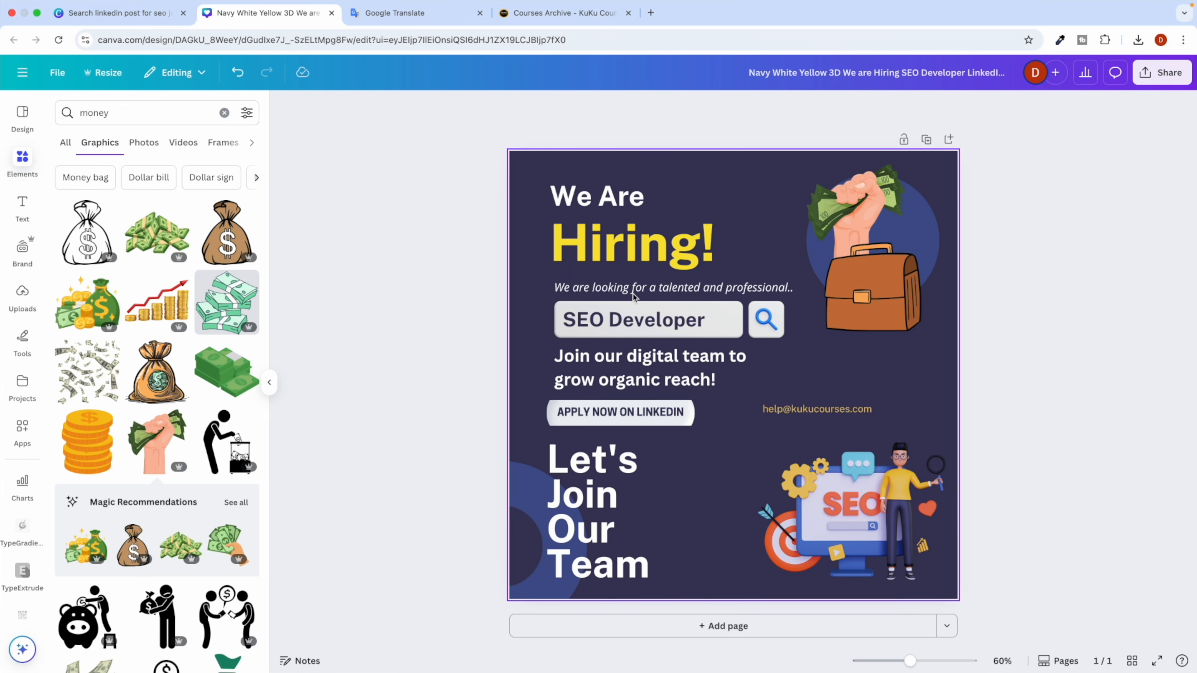
key("ctrl+Right")
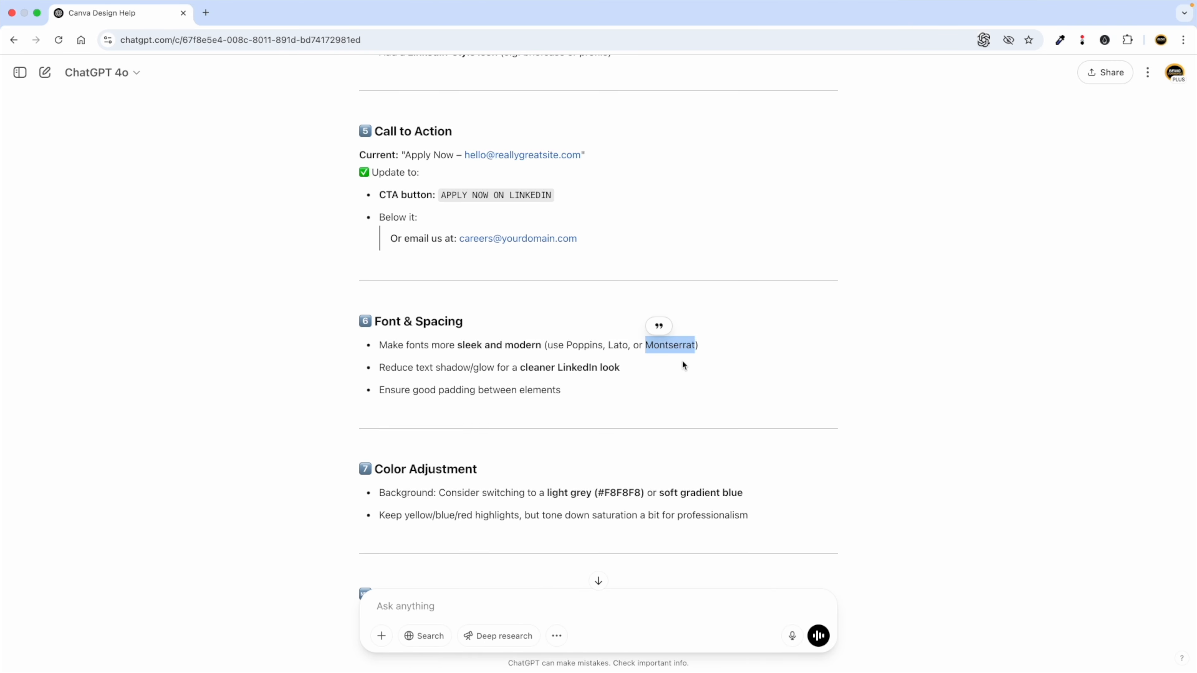
Apply the Poppins font to 'Hiring!' and widen its box so the word fits one line.
double_click(590, 345)
key("ctrl+c")
key("ctrl+Left")
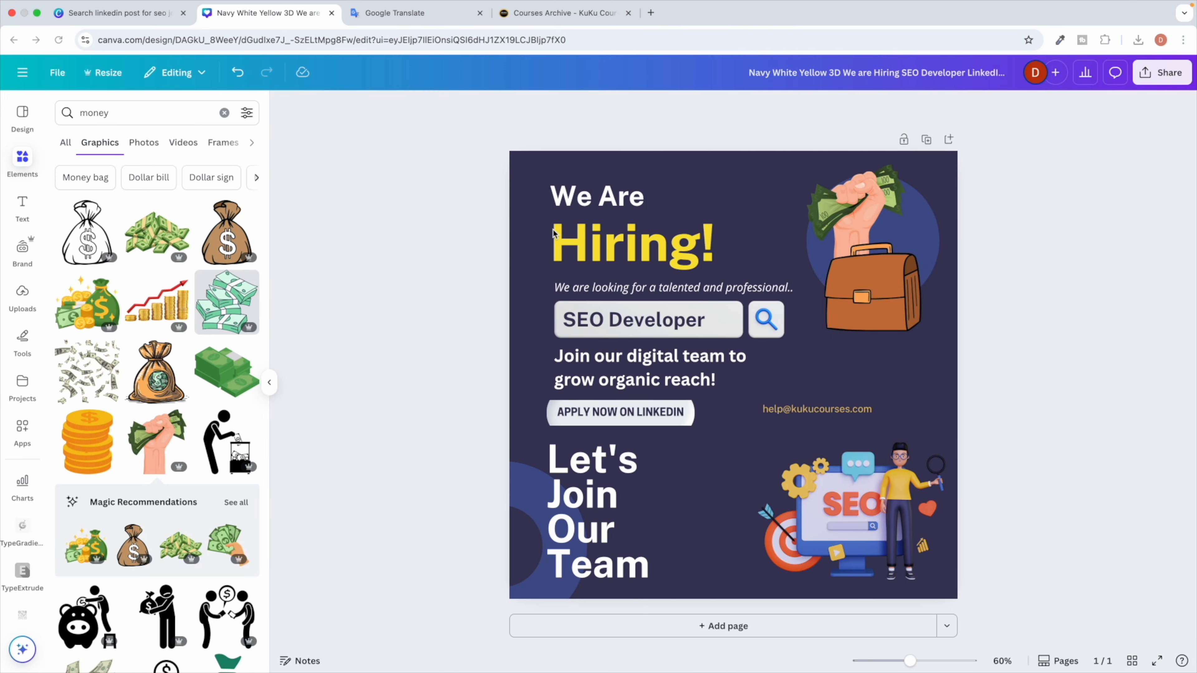
left_click(597, 236)
left_click(467, 108)
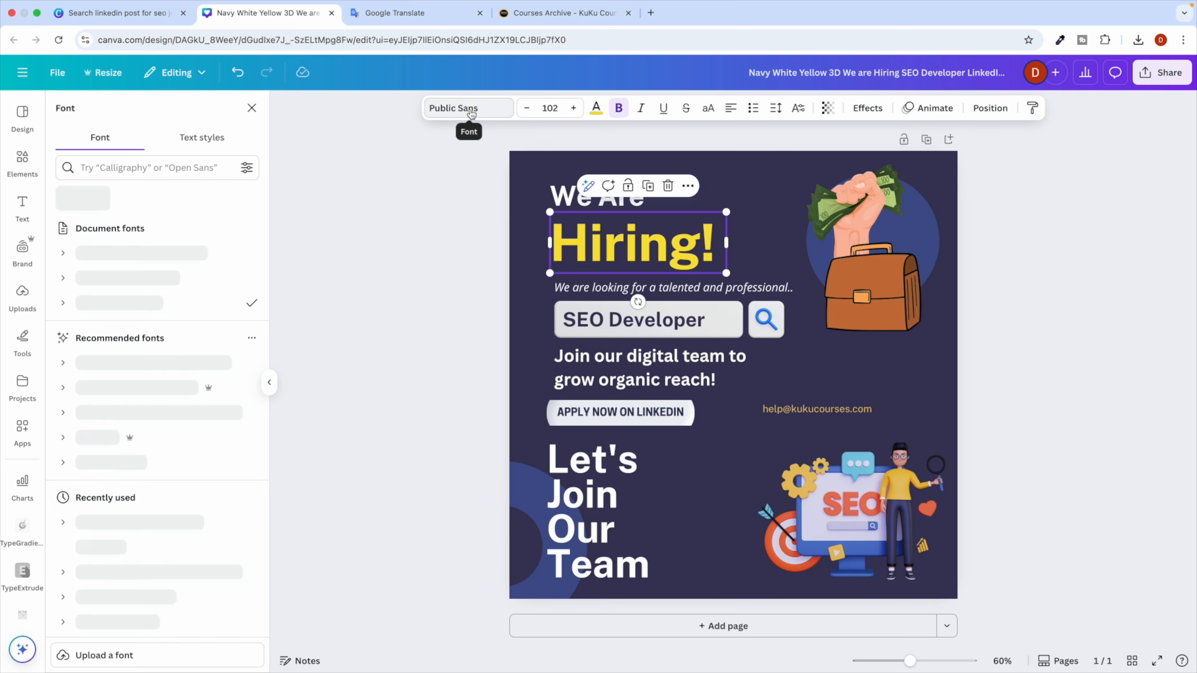
key("ctrl+v")
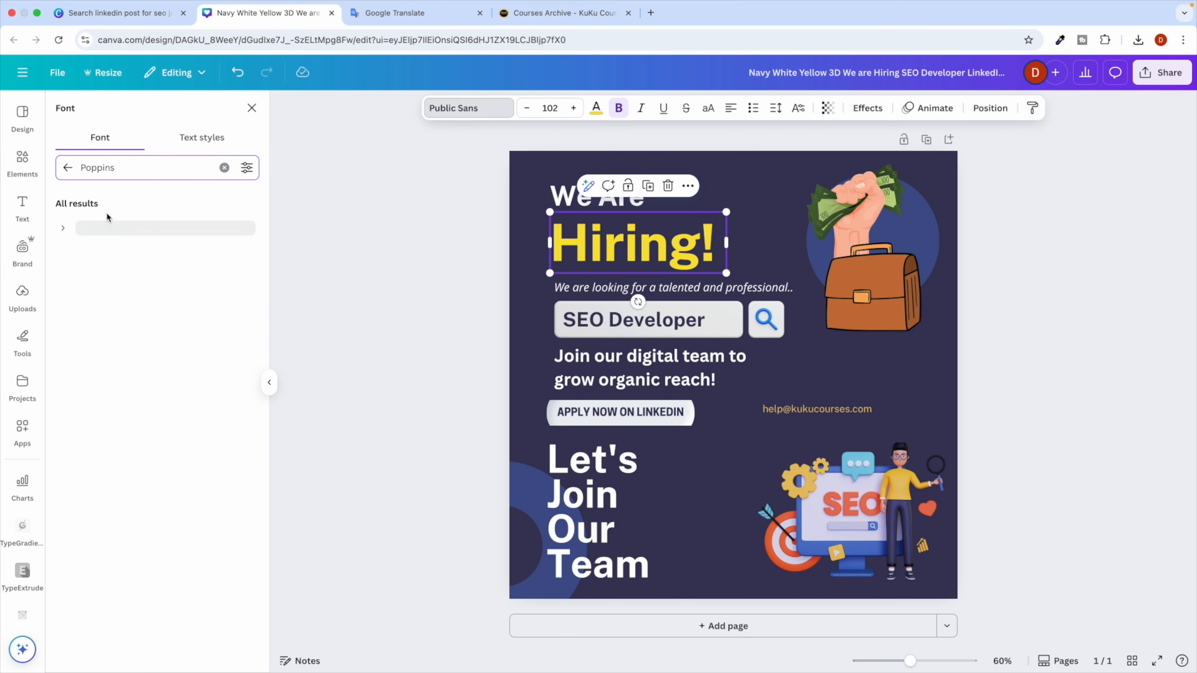
left_click(93, 230)
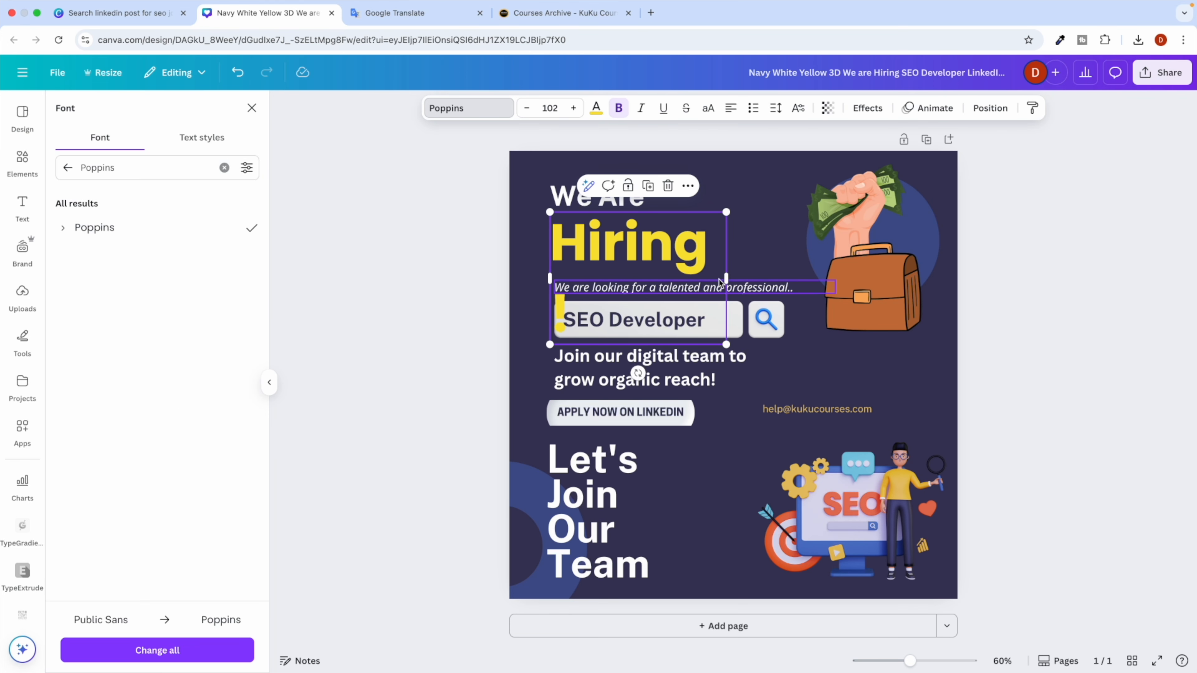
mouse_move(727, 276)
left_mouse_down()
mouse_move(754, 276)
mouse_move(743, 273)
left_mouse_up()
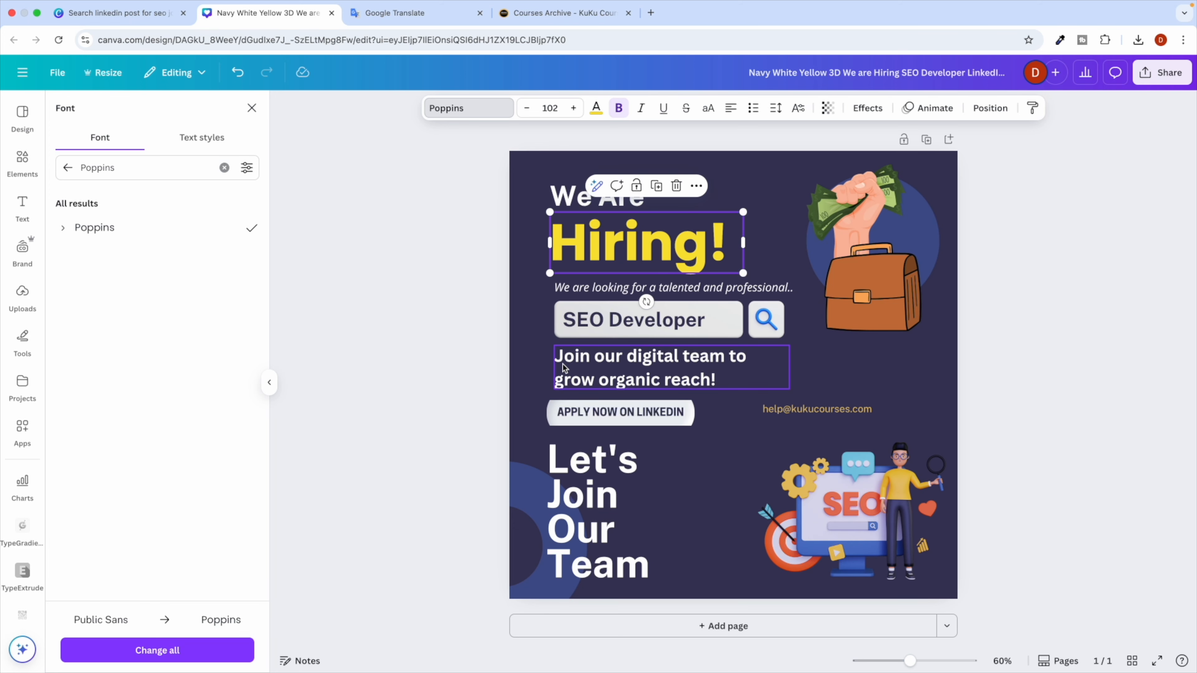
key("ctrl+Right")
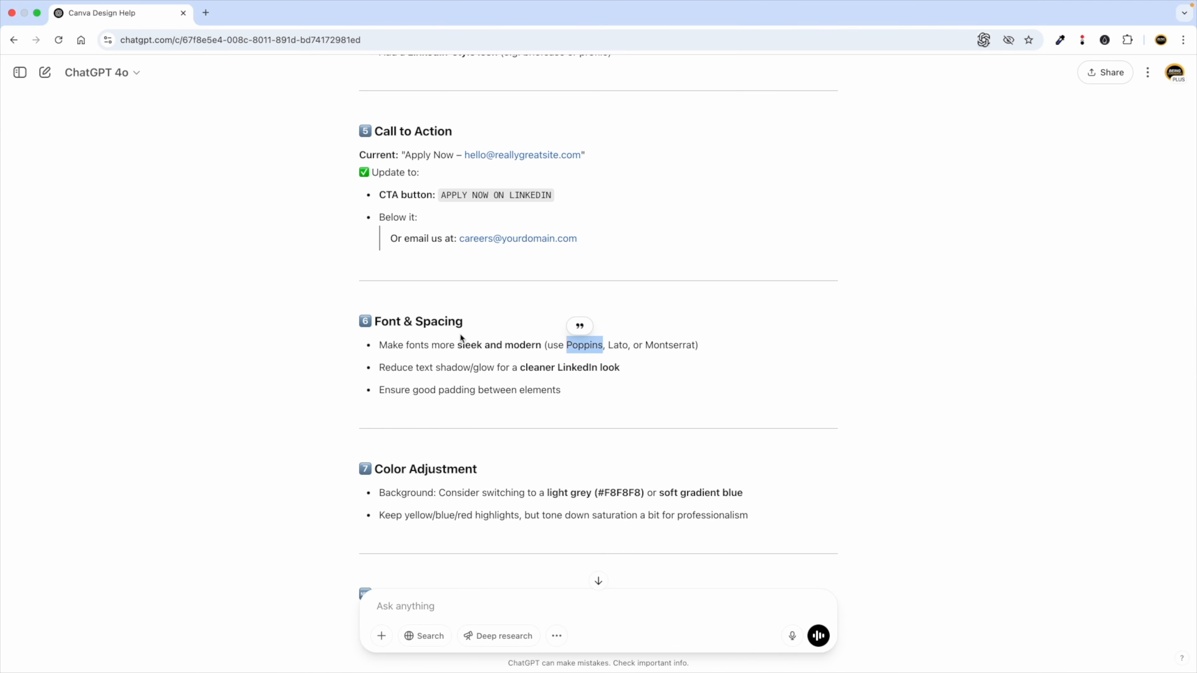
left_click(458, 377)
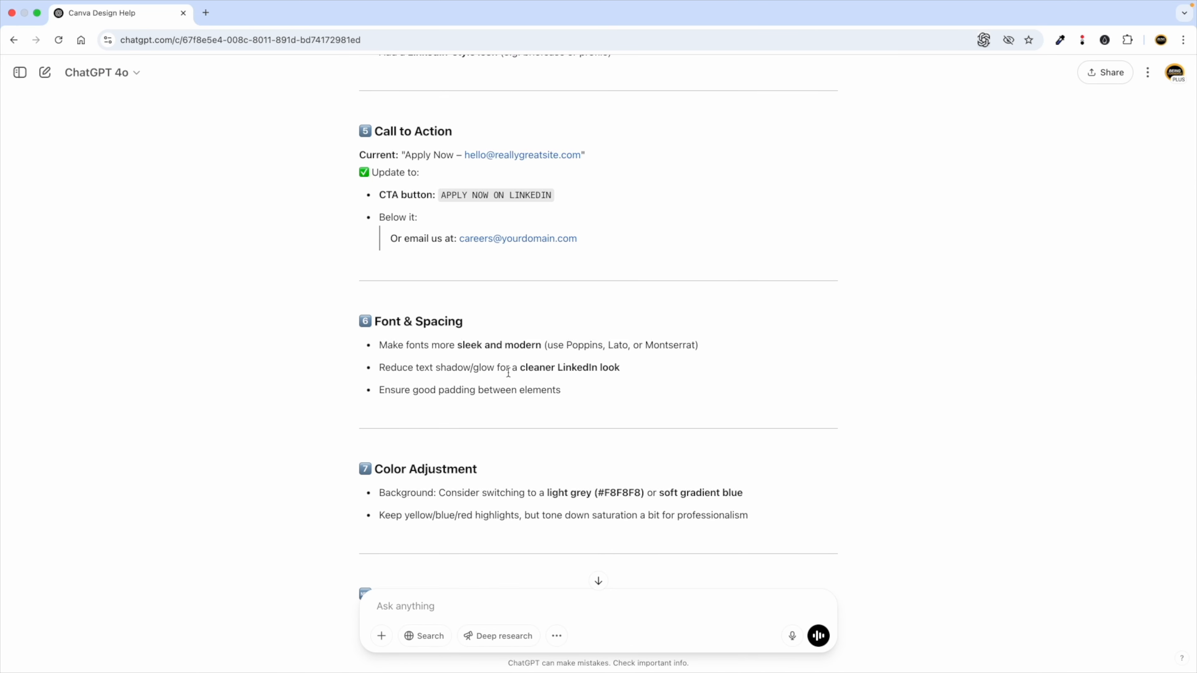
key("ctrl+Left")
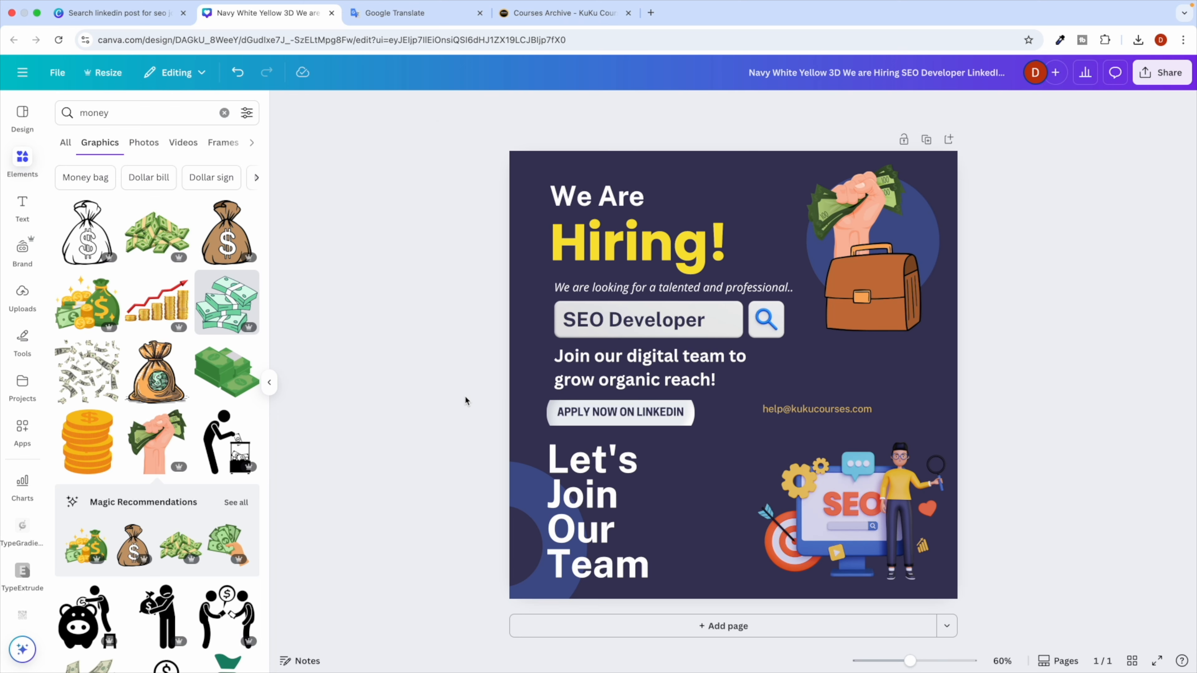
key("ctrl+Right")
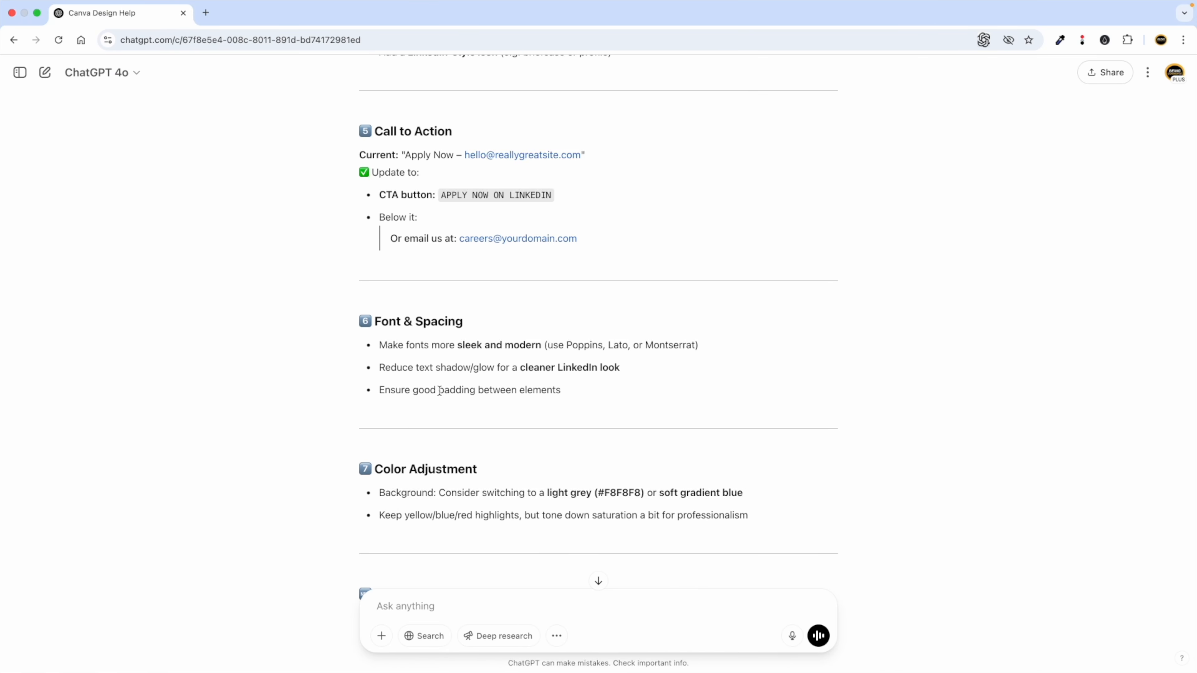
Replace the Canva subtitle with ChatGPT's line 'We're Hiring a Skilled SEO Developer'.
scroll(443, 430, "down", 3)
scroll(430, 409, "down", 2)
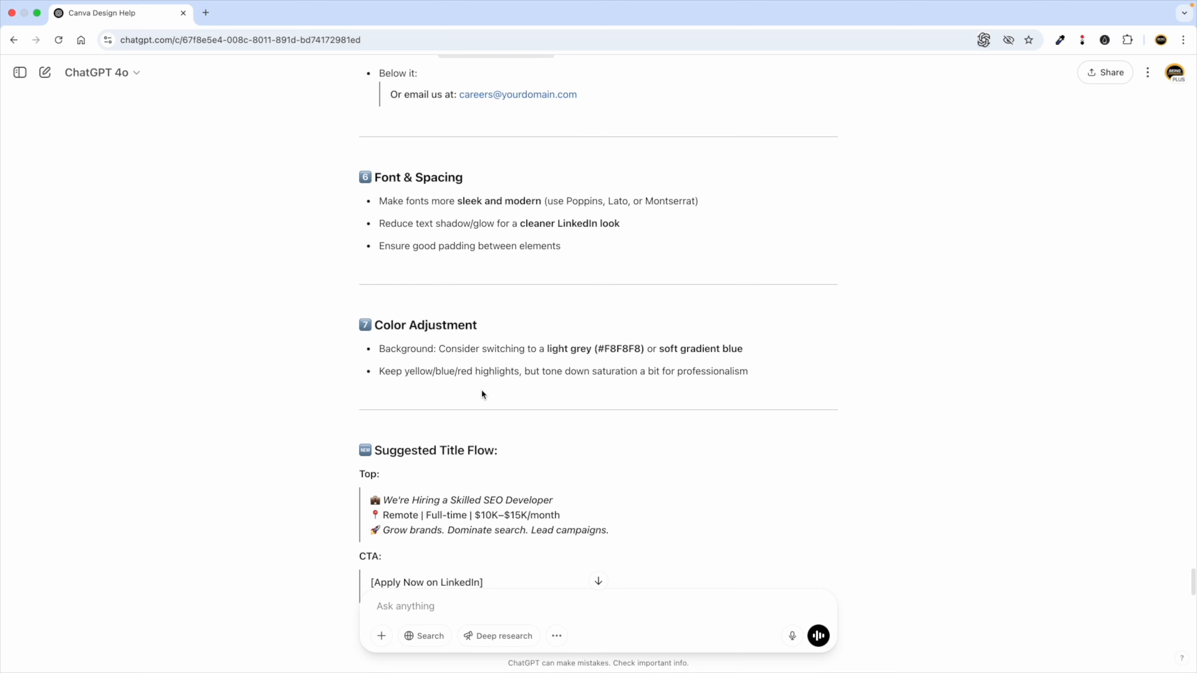
scroll(534, 388, "down", 1)
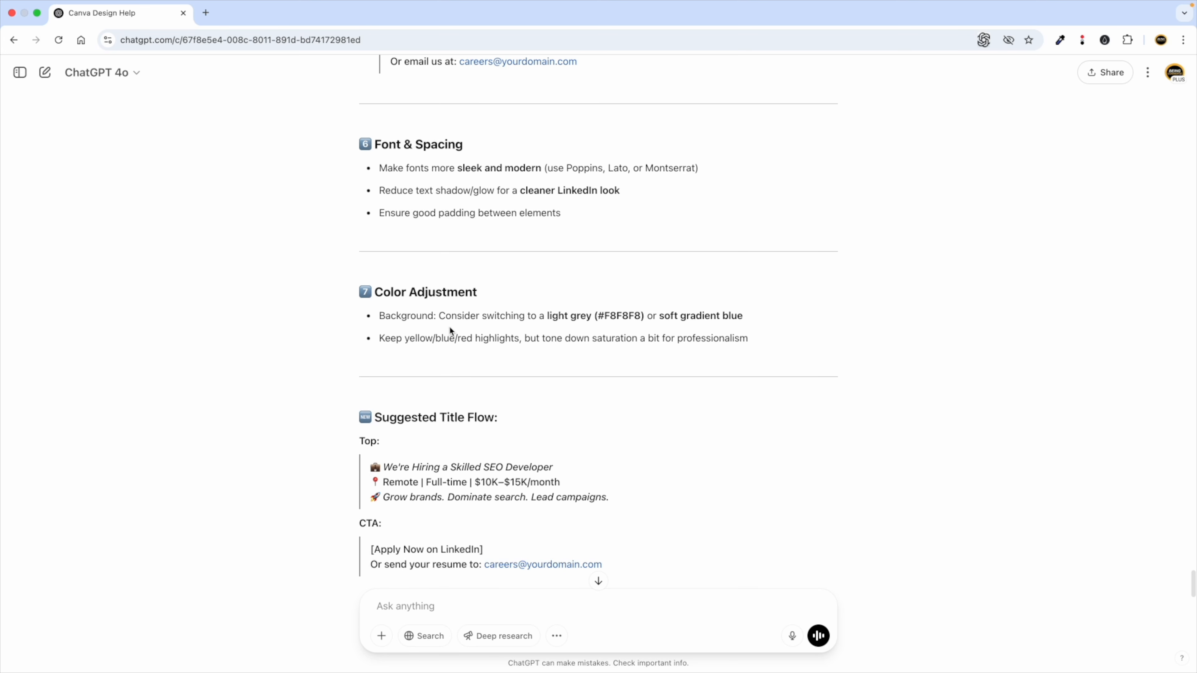
scroll(514, 360, "down", 3)
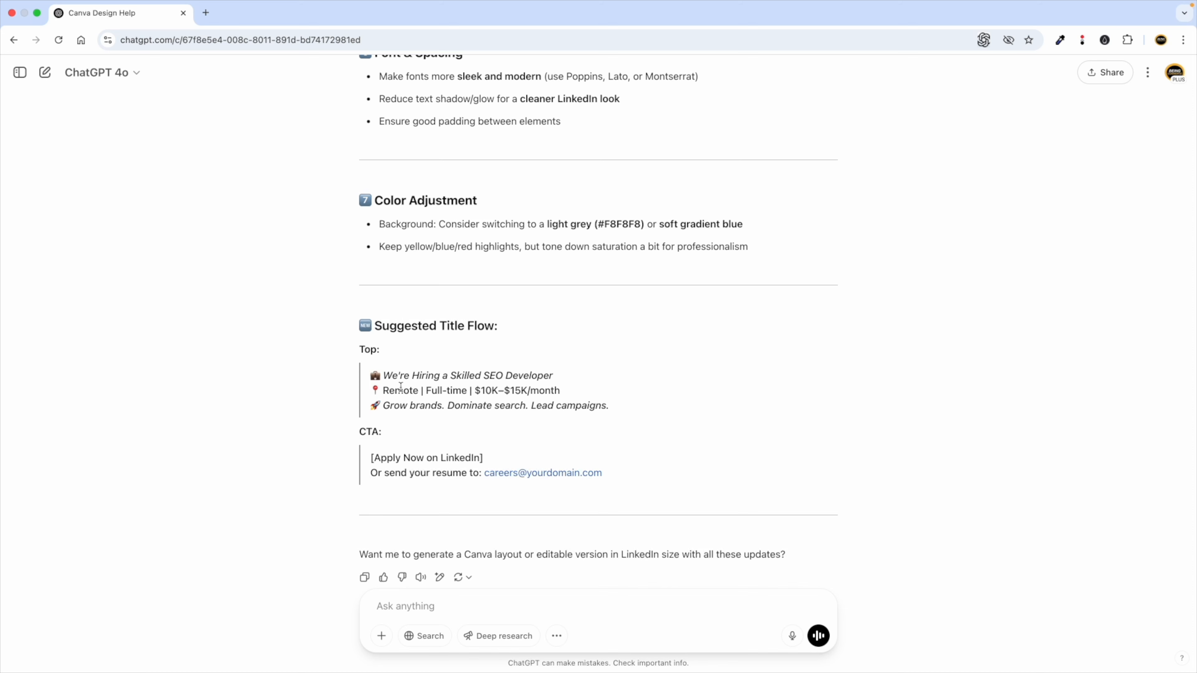
left_click_drag(386, 376, 558, 376)
key("super+c")
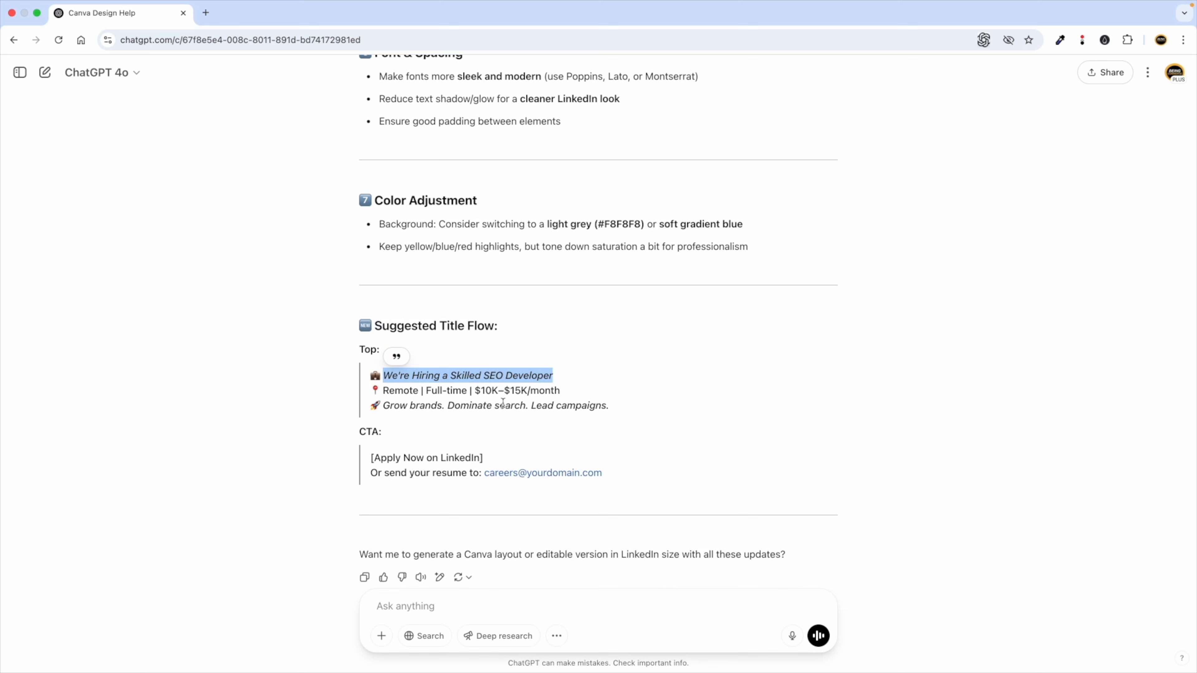
key("ctrl+Left")
double_click(597, 286)
key("super+v")
key("ctrl+Right")
triple_click(404, 388)
key("super+c")
key("ctrl+Left")
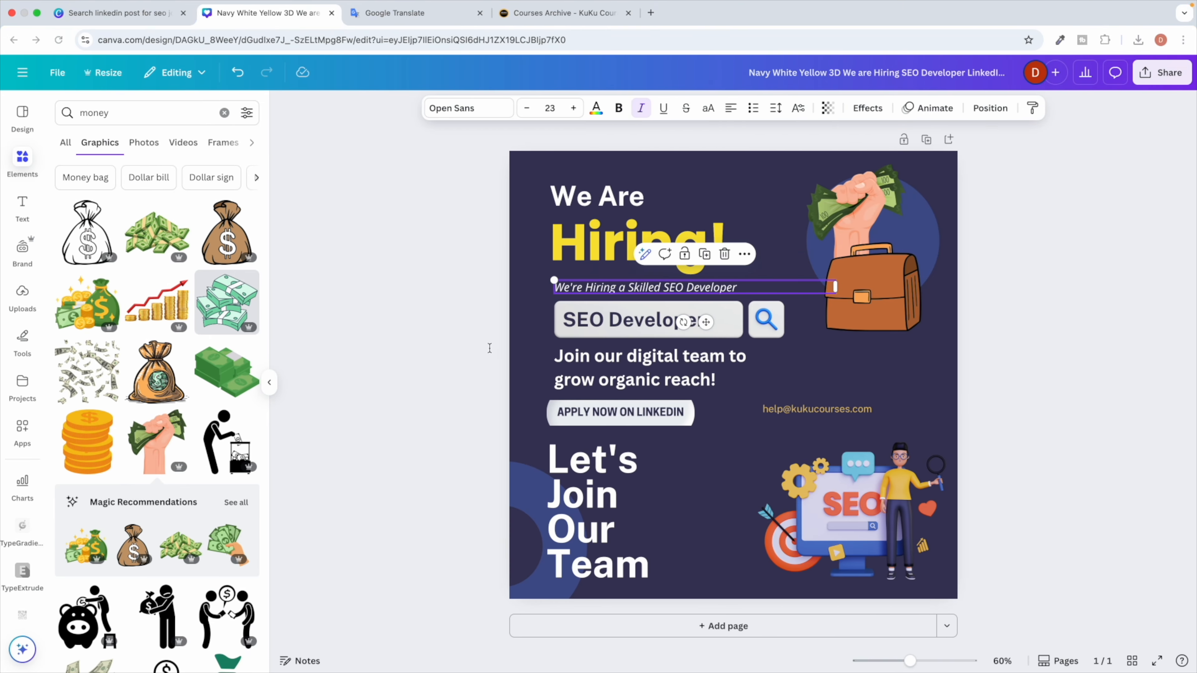
left_click(419, 359)
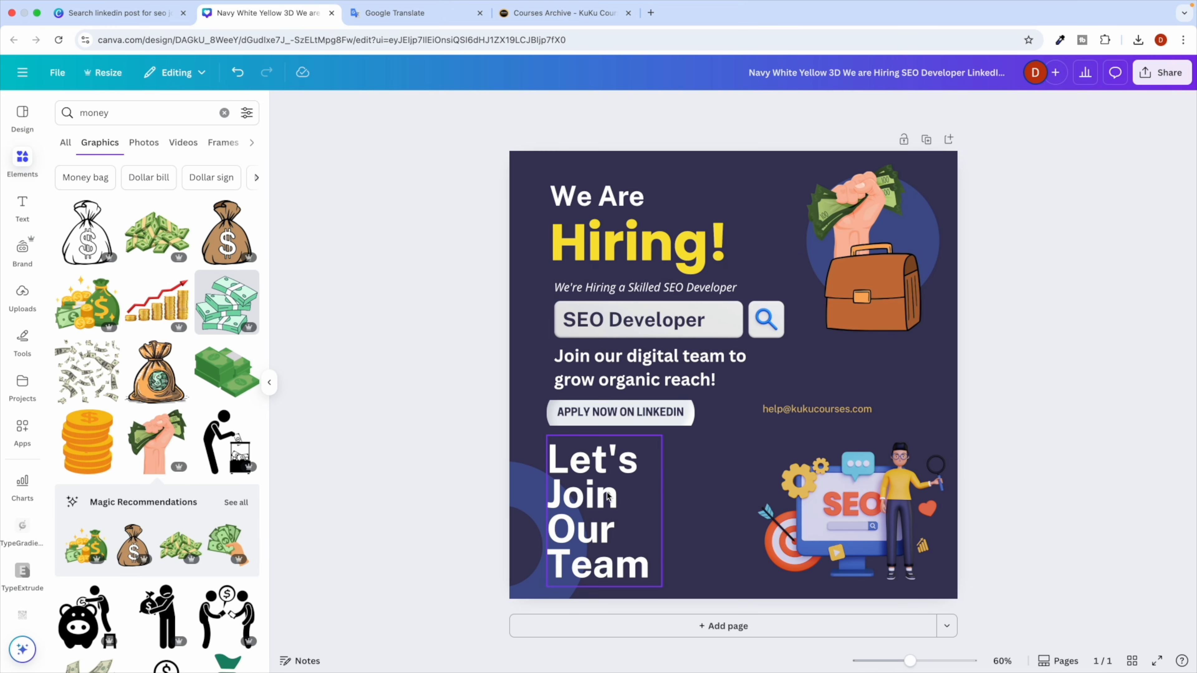
Rejoin 'Let's Join Our Team' onto fewer lines, shrink it to 35.4 and move it bottom-left.
left_click(595, 492)
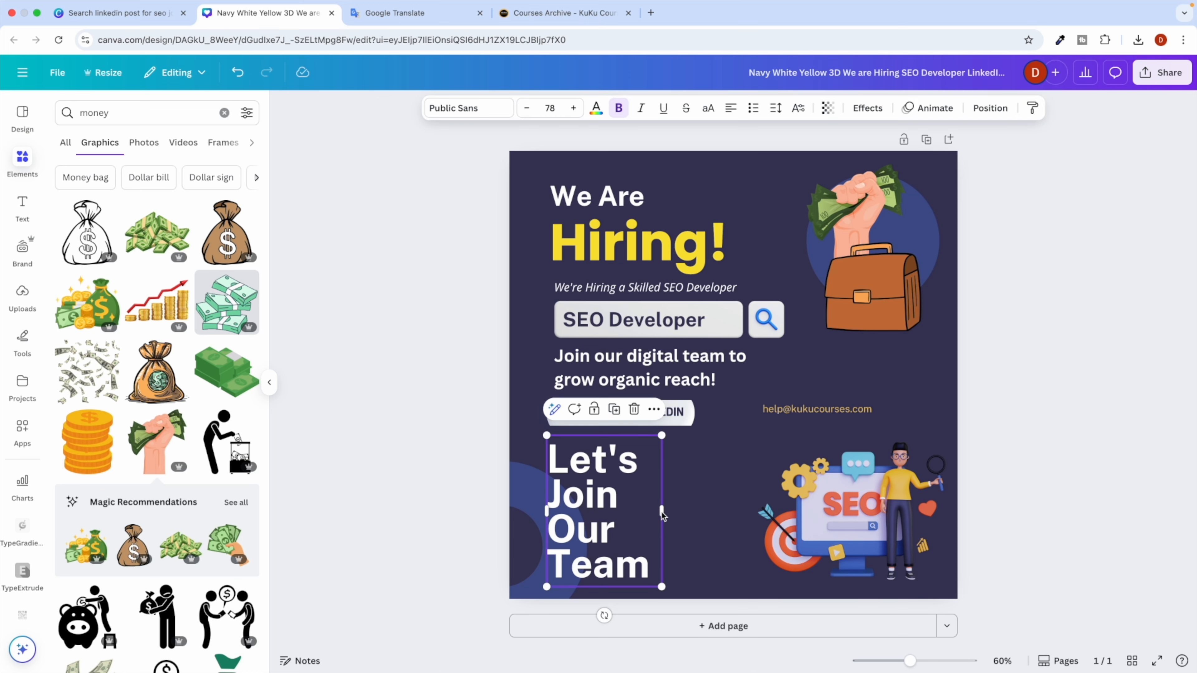
left_click_drag(662, 512, 784, 511)
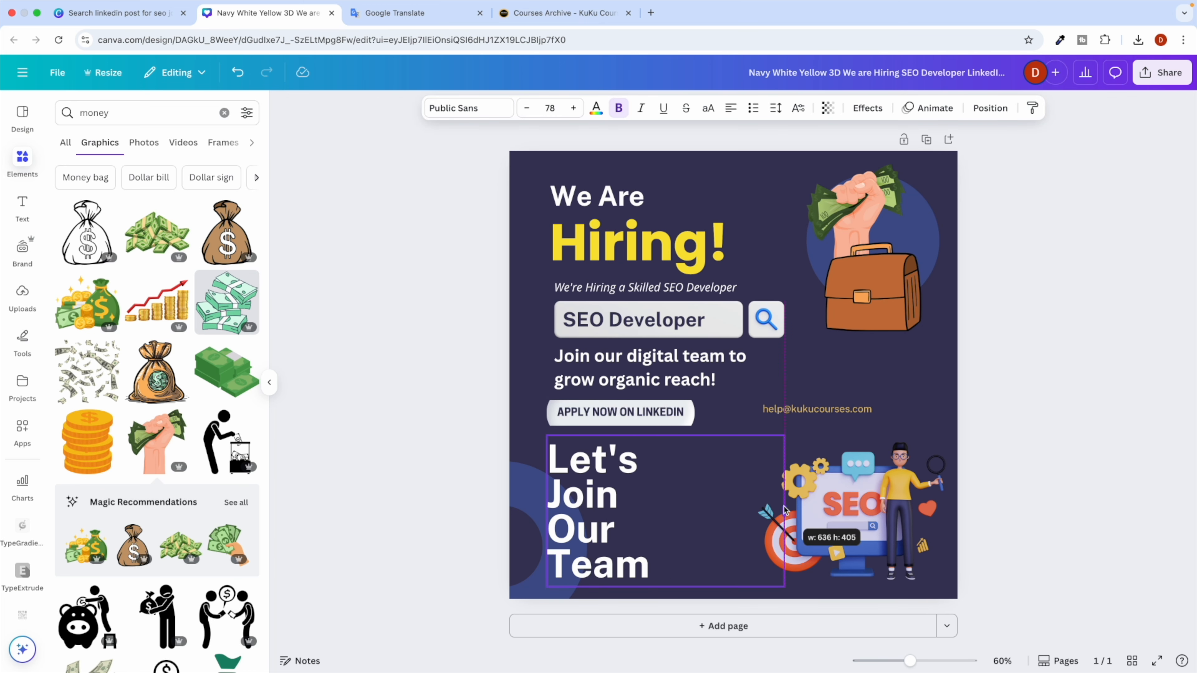
left_click(557, 558)
left_click(557, 558)
key("BackSpace")
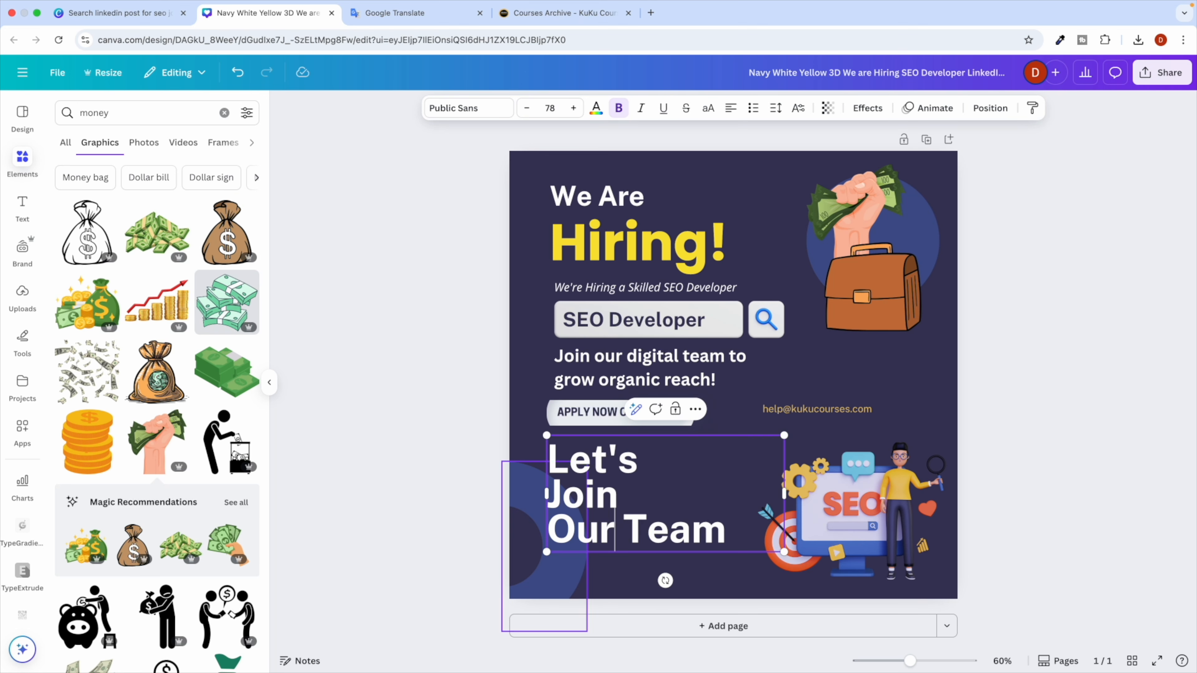
key("Left")
key("BackSpace")
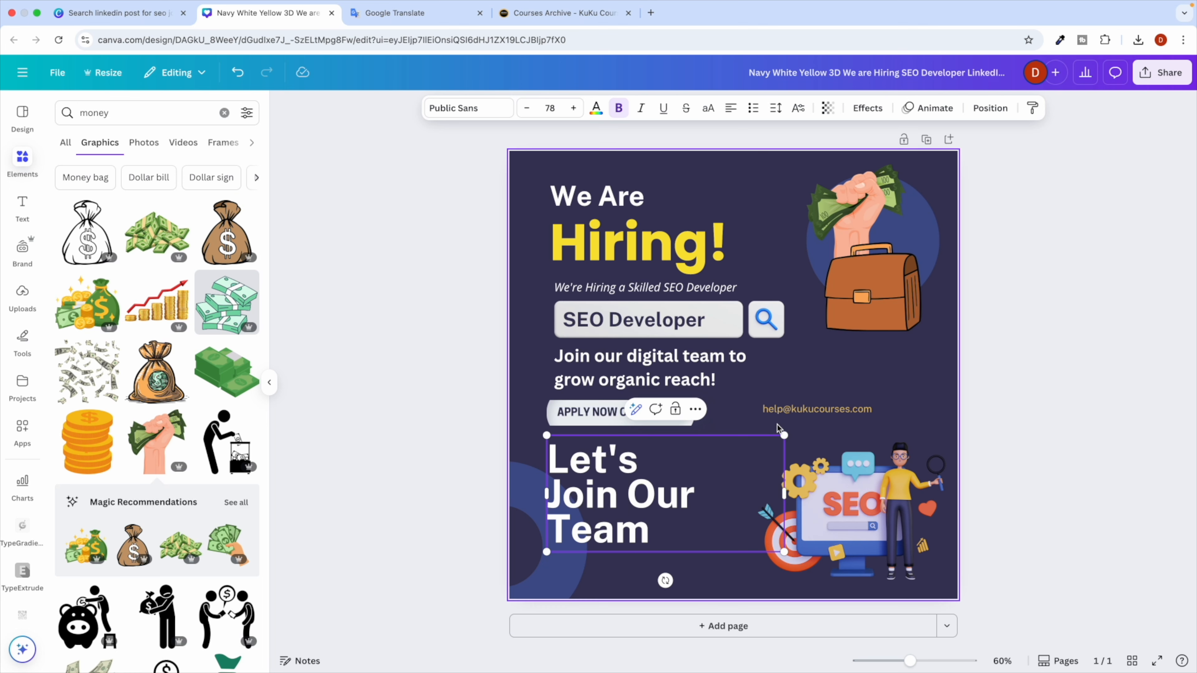
left_click_drag(782, 436, 655, 499)
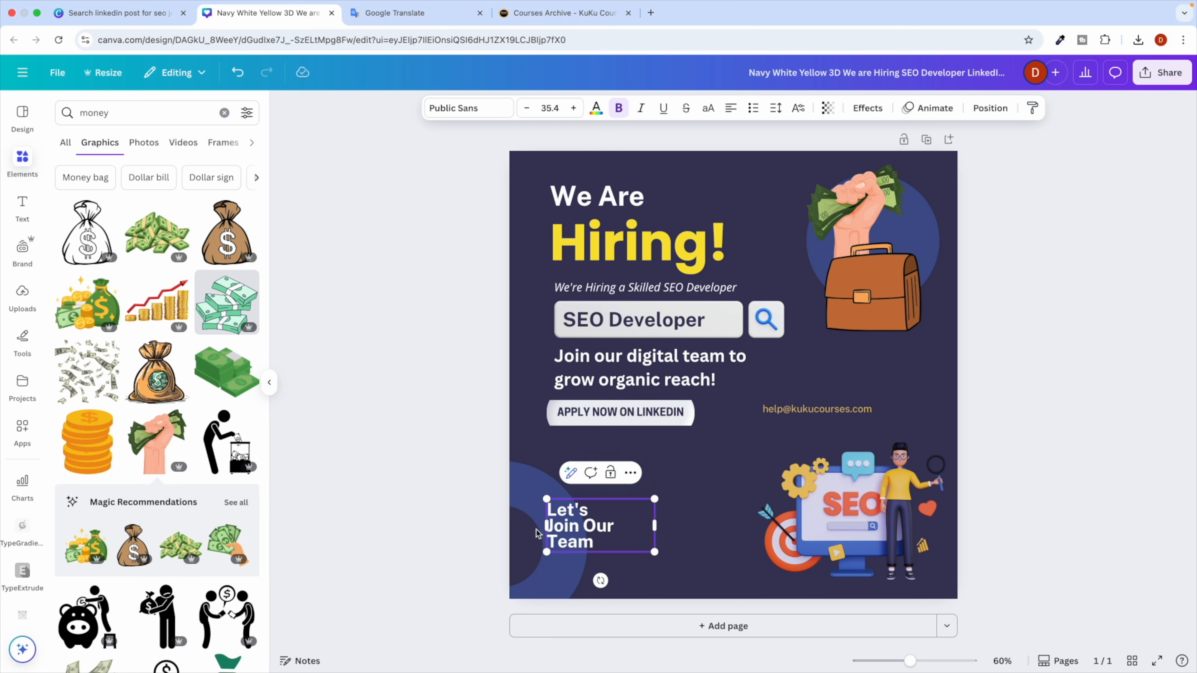
left_click(474, 561)
left_click_drag(593, 527, 567, 560)
Add a body text box containing the pasted '📍 Remote | Full-time | $10K–$15K/month' line.
left_click(689, 479)
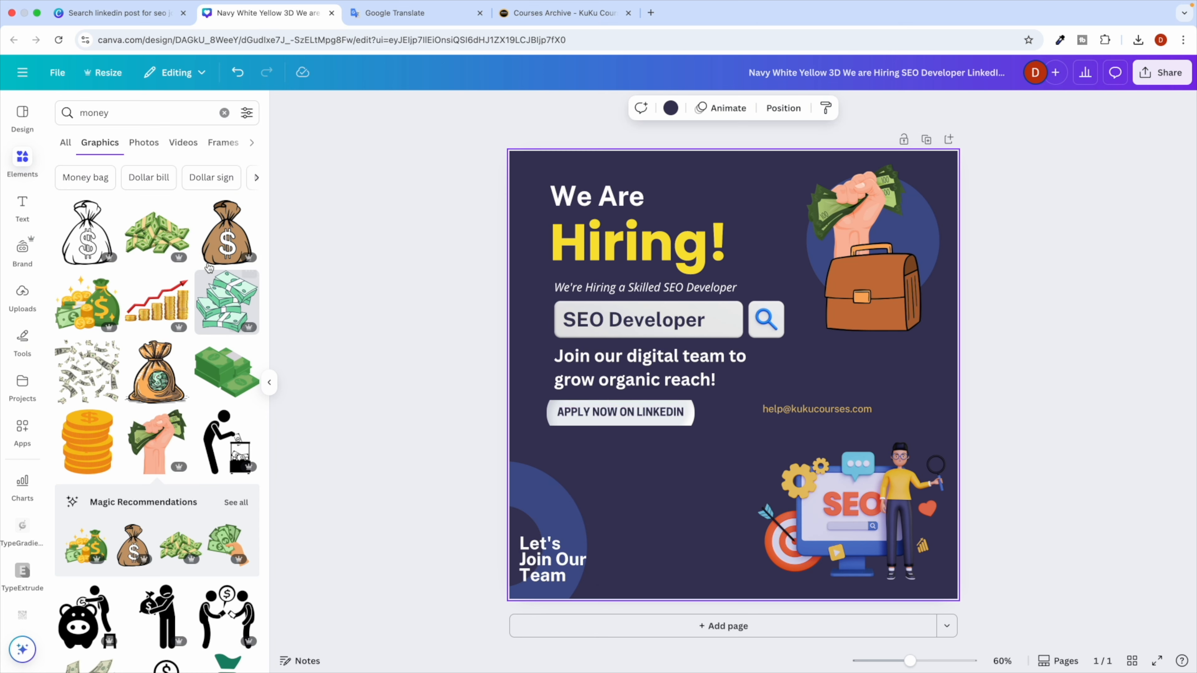
left_click(22, 208)
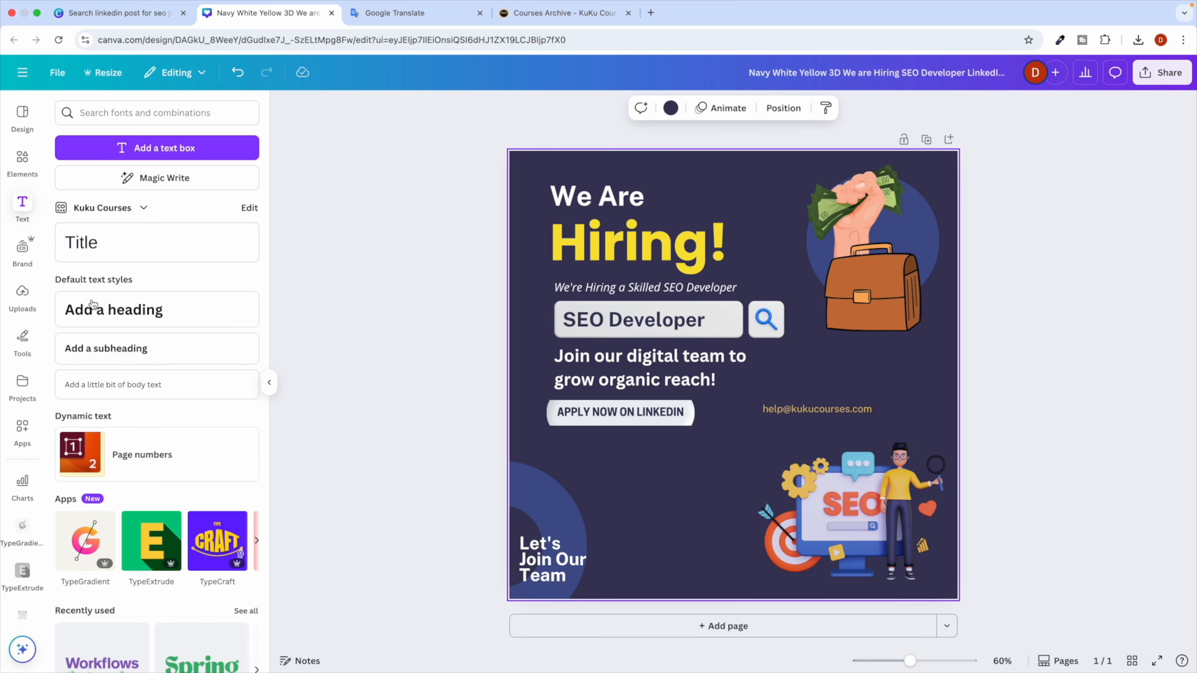
left_click(118, 383)
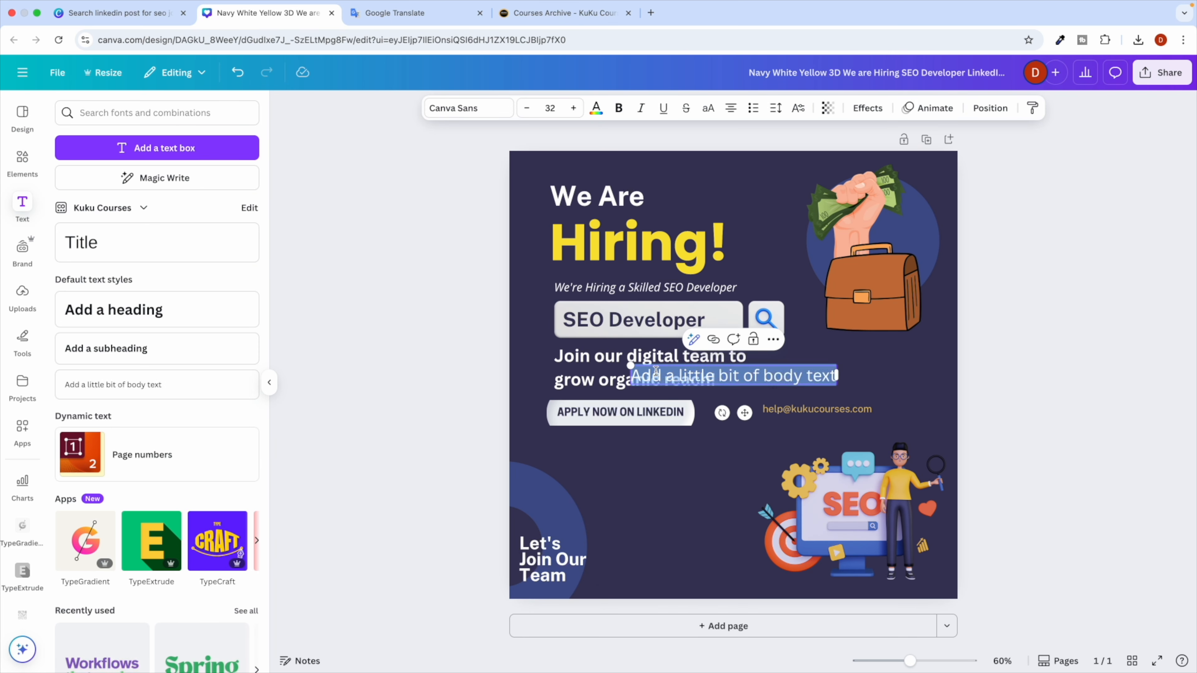
key("super+v")
left_click(443, 464)
Move the salary line beneath the Apply Now on LinkedIn button and shrink it.
left_click_drag(811, 377, 796, 455)
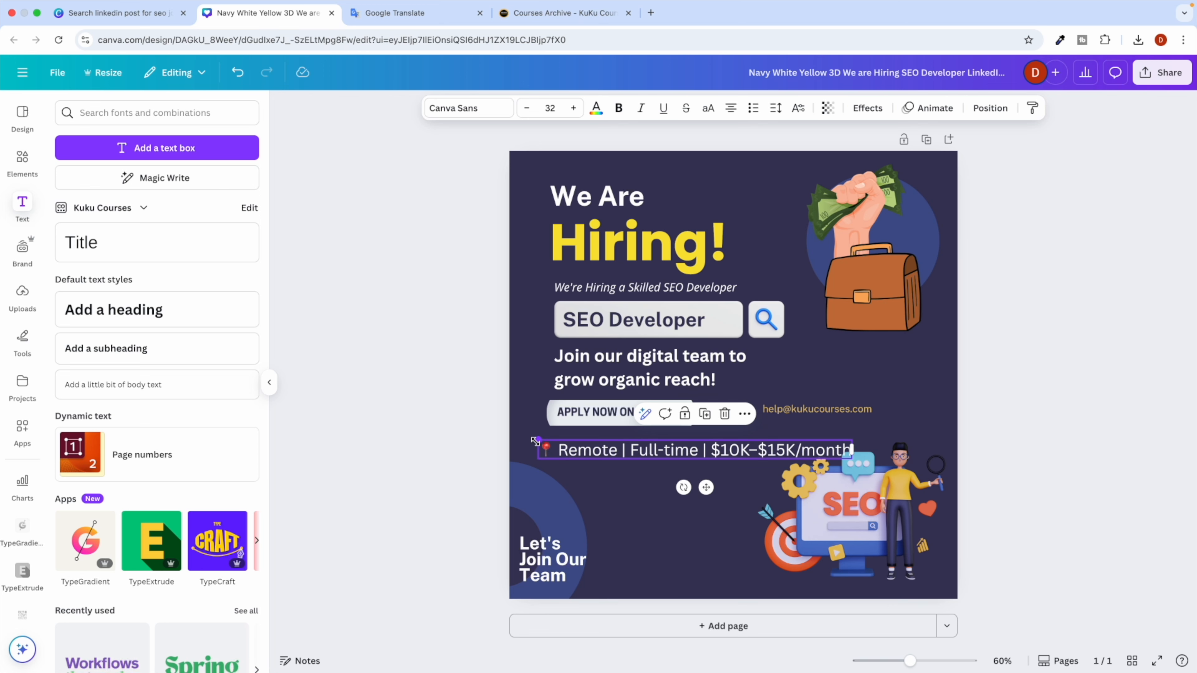
left_click_drag(535, 440, 574, 443)
left_click(717, 476)
left_click(405, 446)
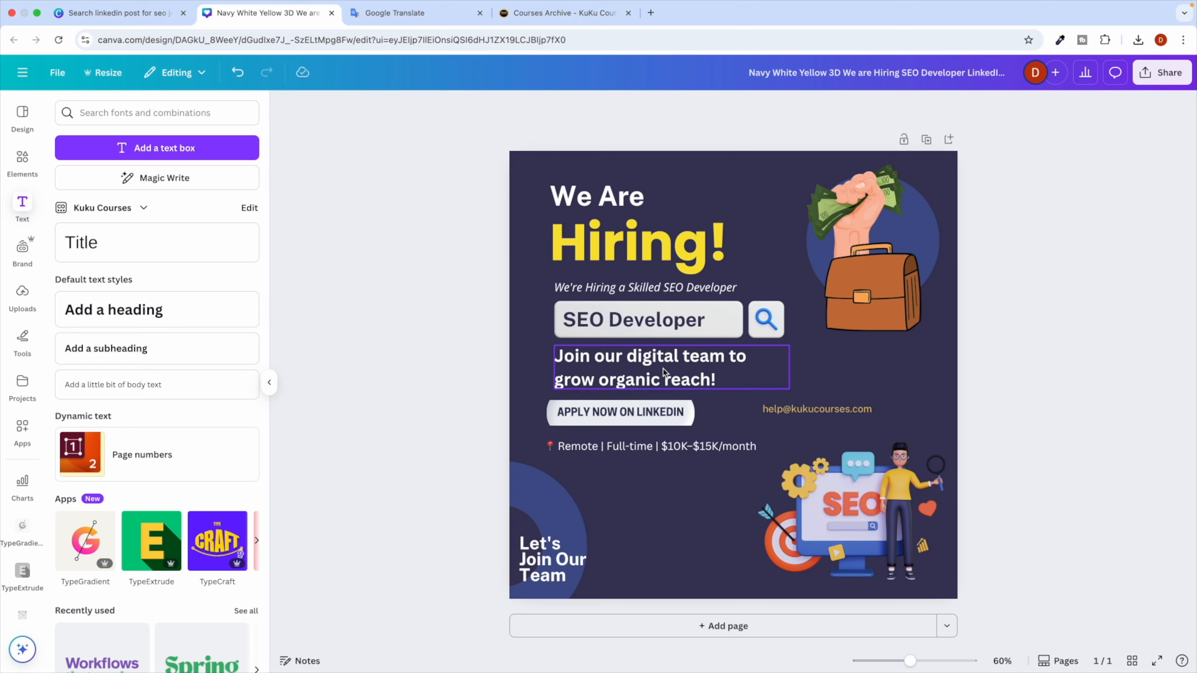
Compare ChatGPT's redesign suggestions against the Canva design, then return to Canva.
key("ctrl+Right")
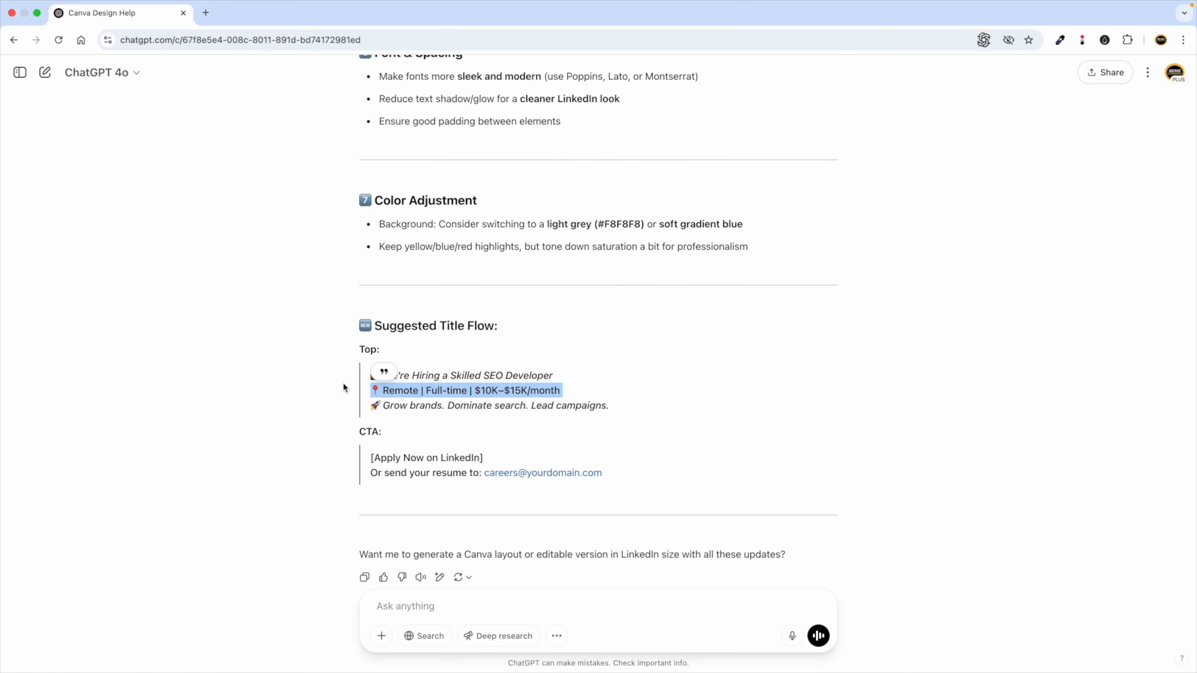
key("ctrl+Left")
key("ctrl+Right")
scroll(585, 222, "up", 5)
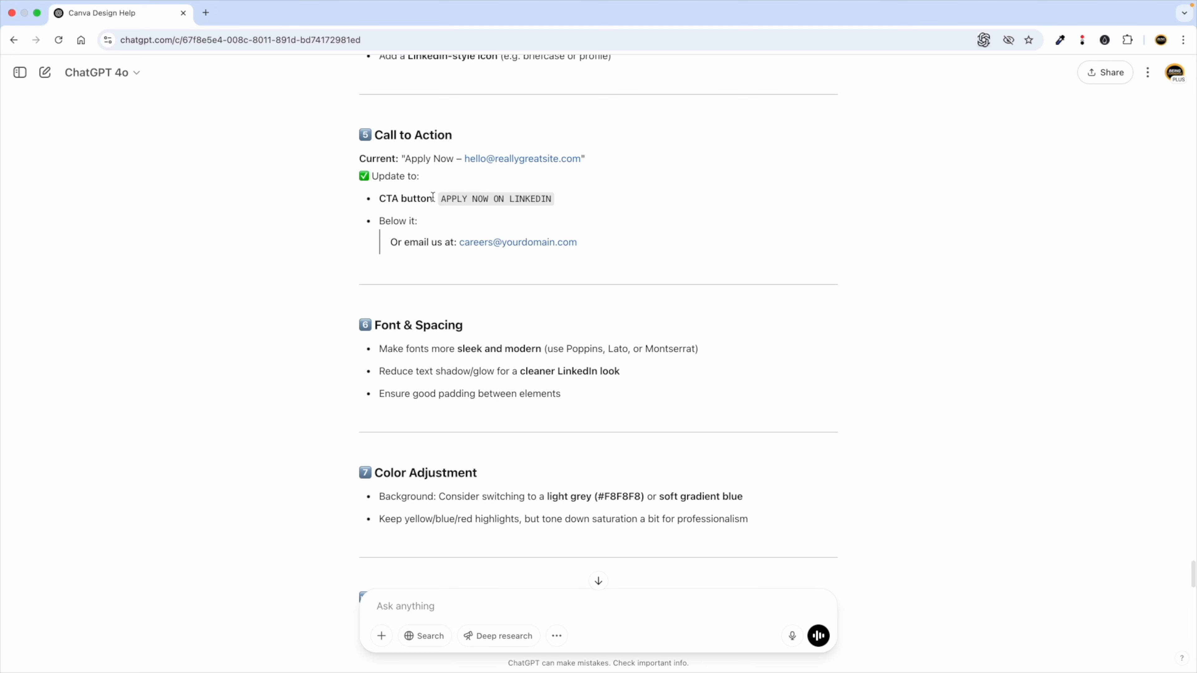
left_click_drag(434, 197, 473, 309)
key("ctrl+Left")
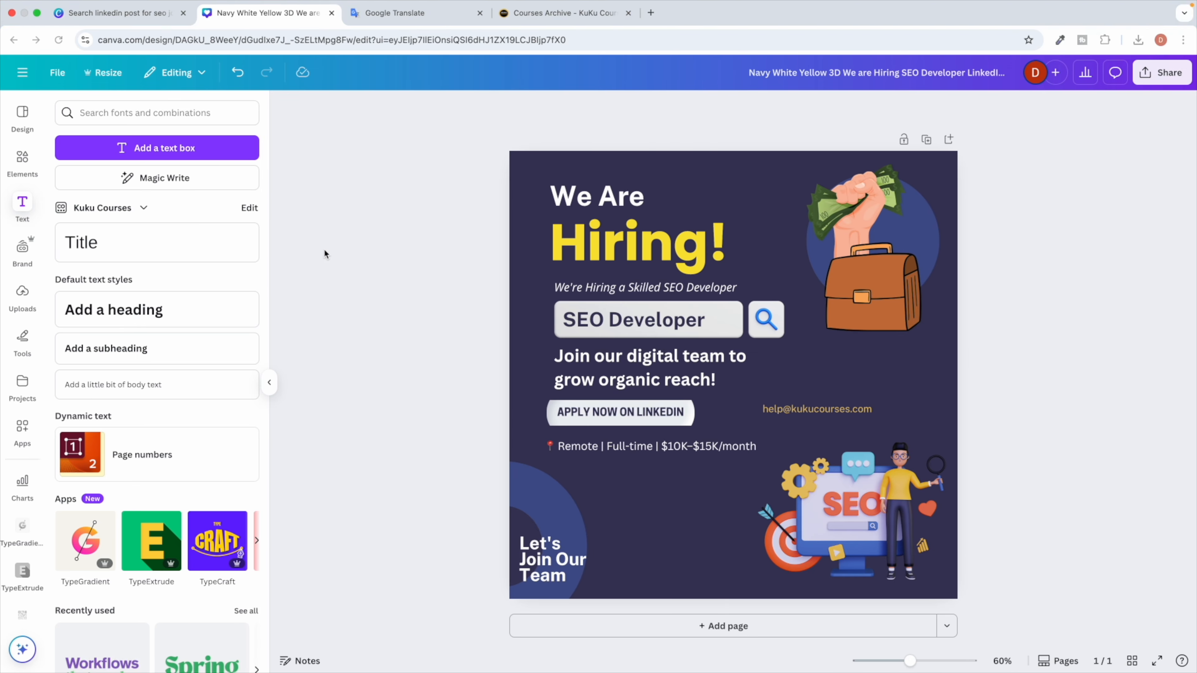
Go to the Canva home page and dismiss the Pro plan expiry notice.
left_click(21, 77)
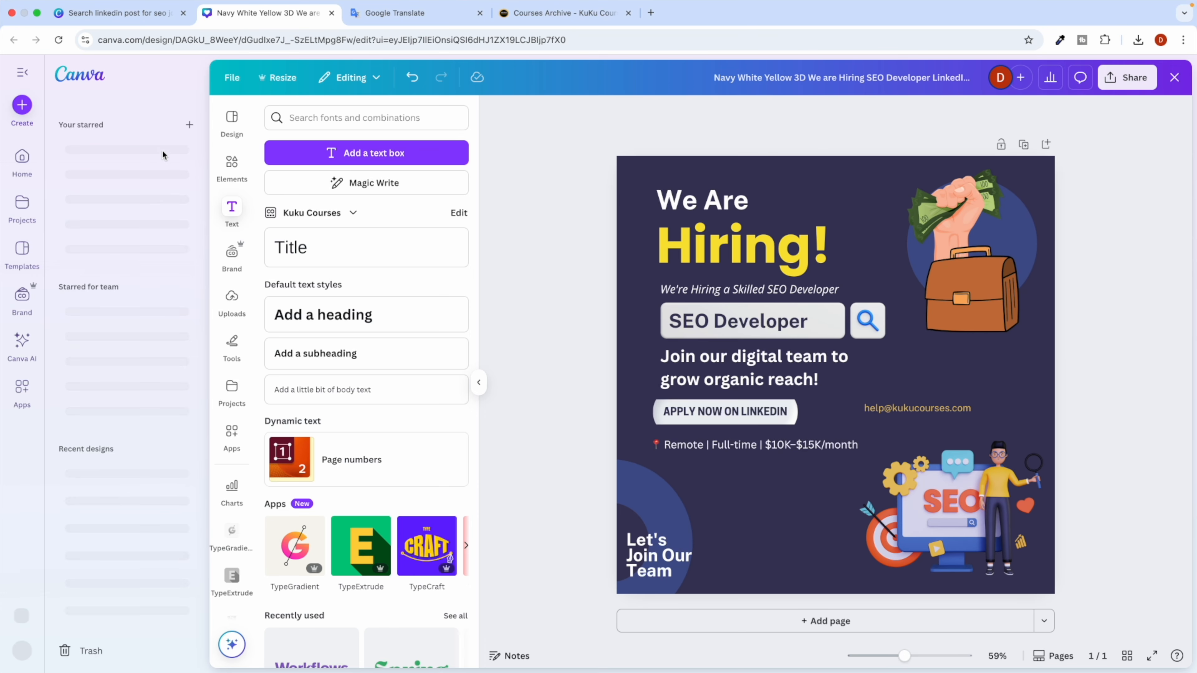
left_click(22, 160)
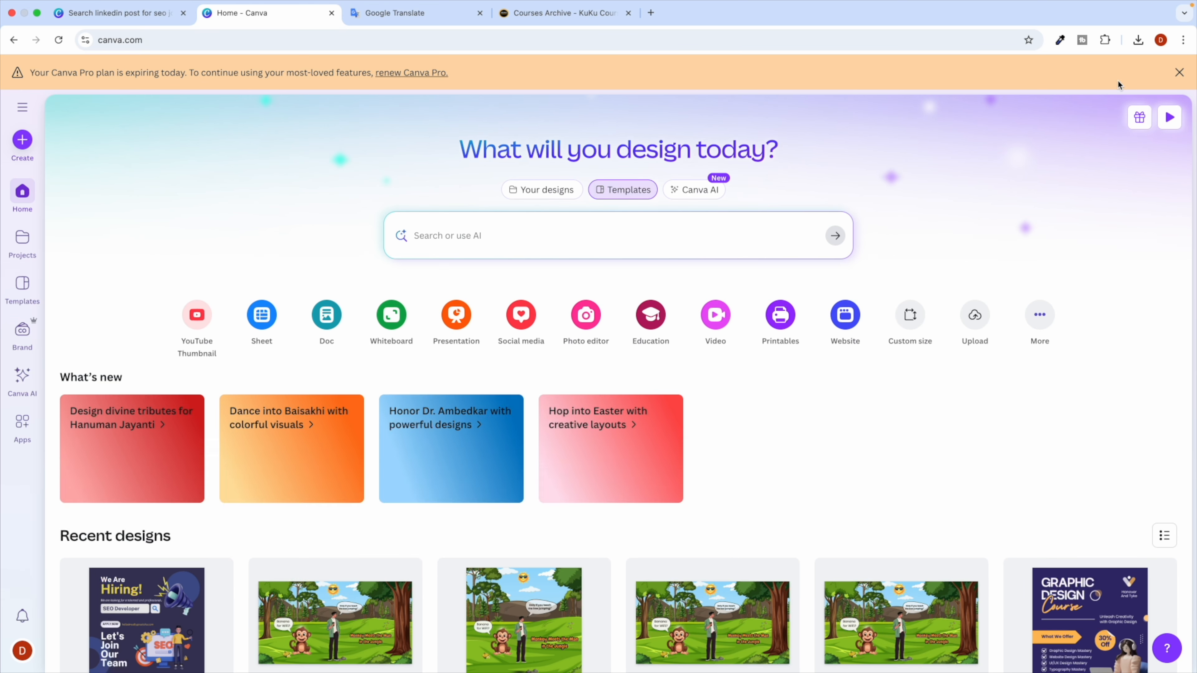
left_click(1180, 72)
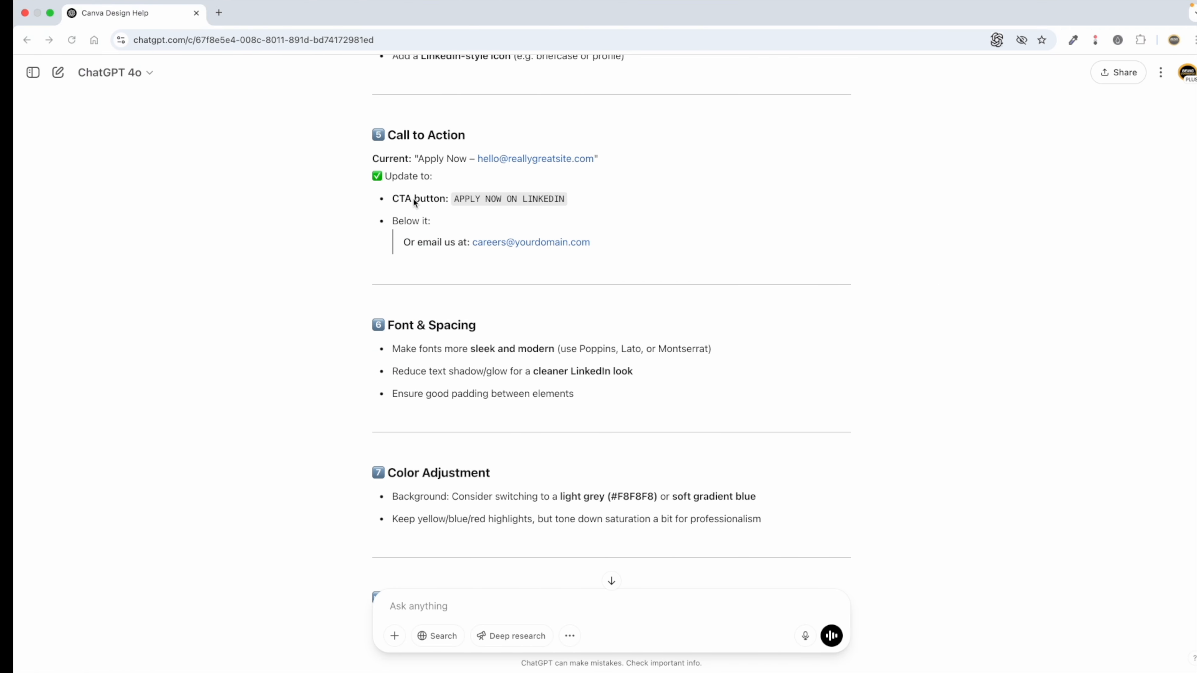
Scroll back to the top of ChatGPT's LinkedIn redesign suggestions, then return to Canva.
scroll(427, 200, "up", 7)
scroll(513, 205, "up", 3)
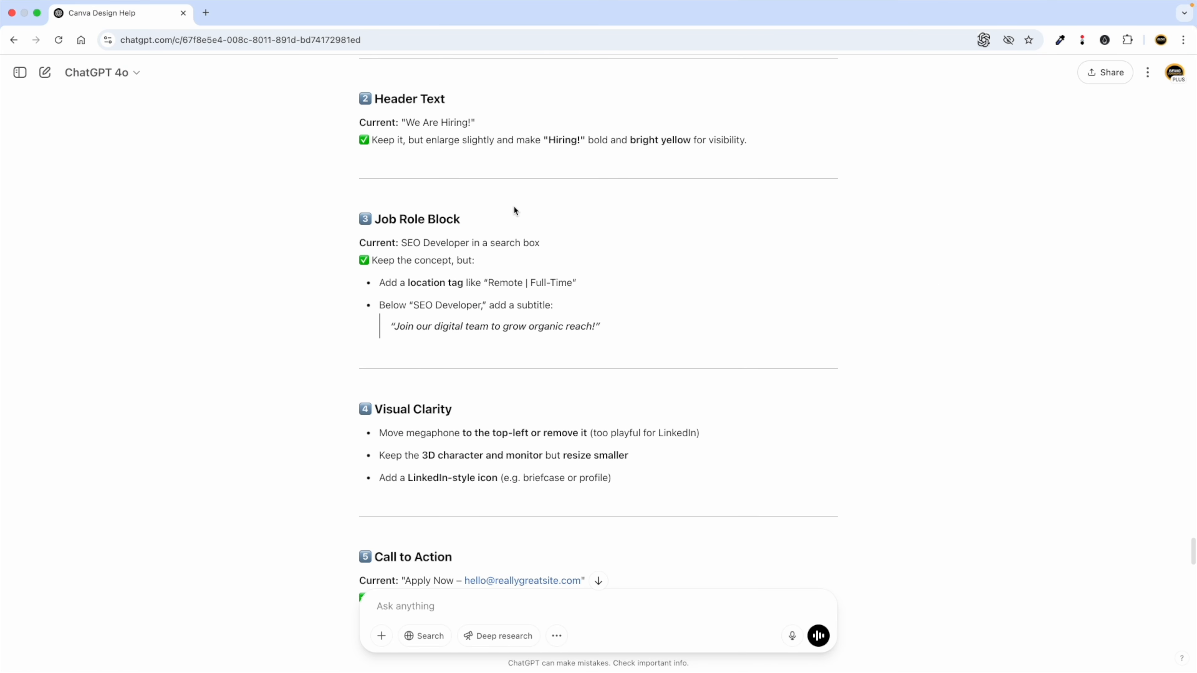
scroll(554, 226, "up", 5)
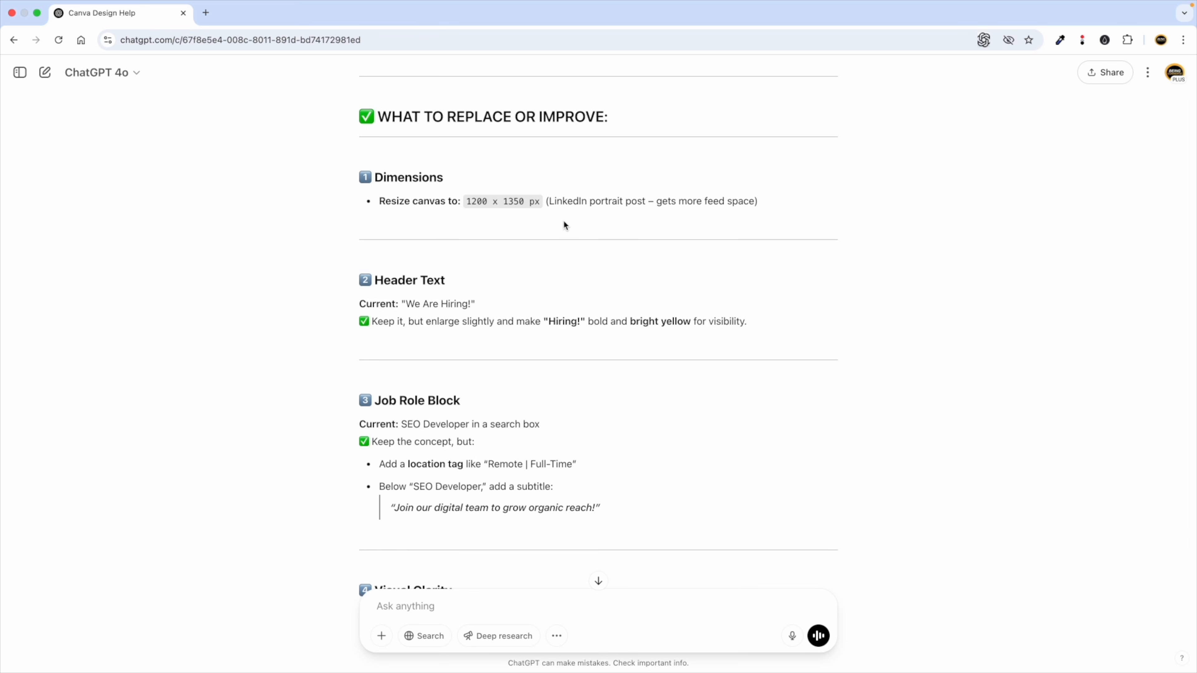
scroll(463, 201, "up", 6)
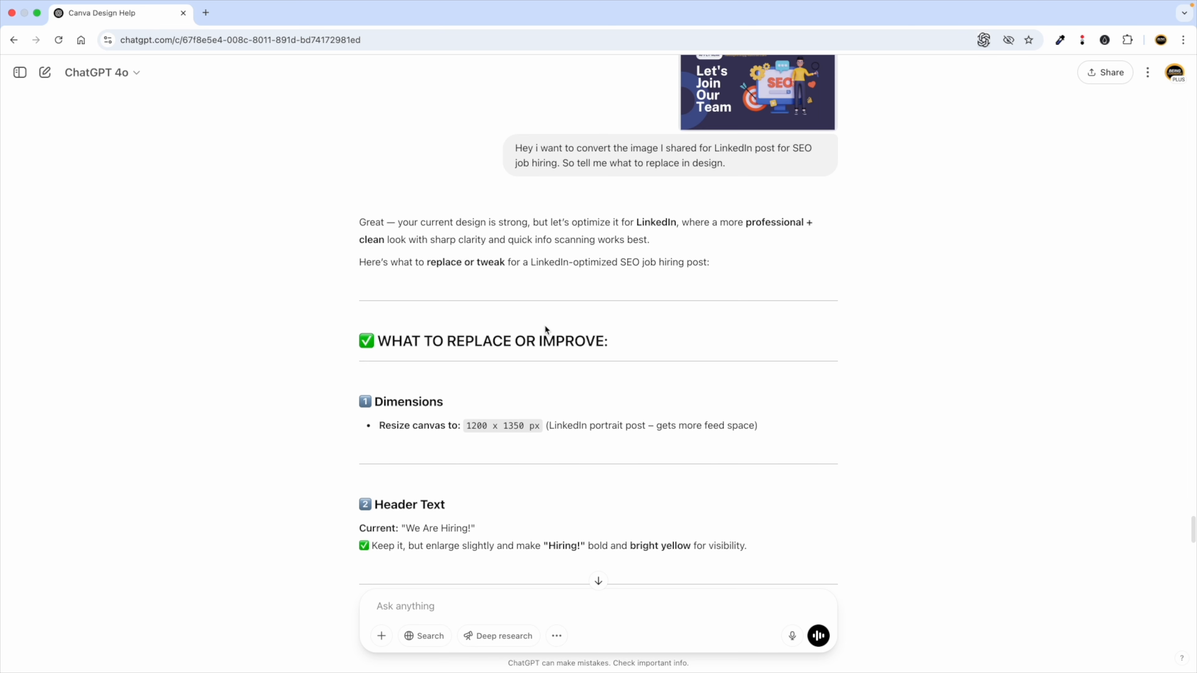
left_click_drag(456, 341, 541, 340)
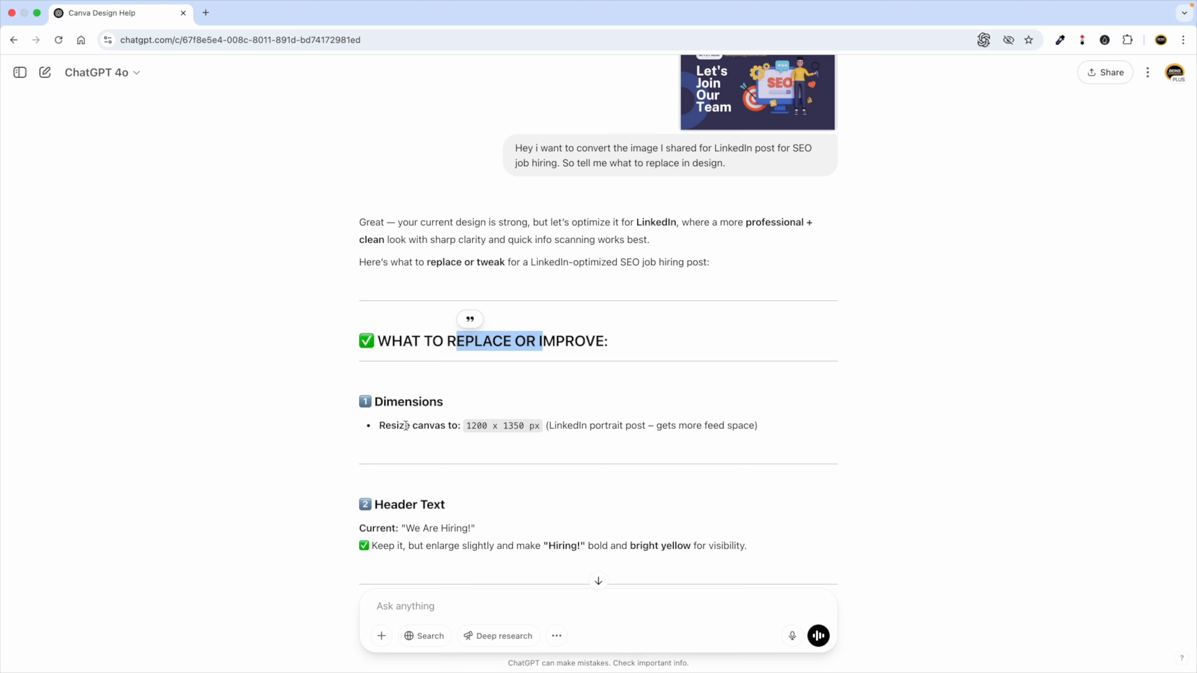
scroll(406, 426, "down", 4)
key("ctrl+Left")
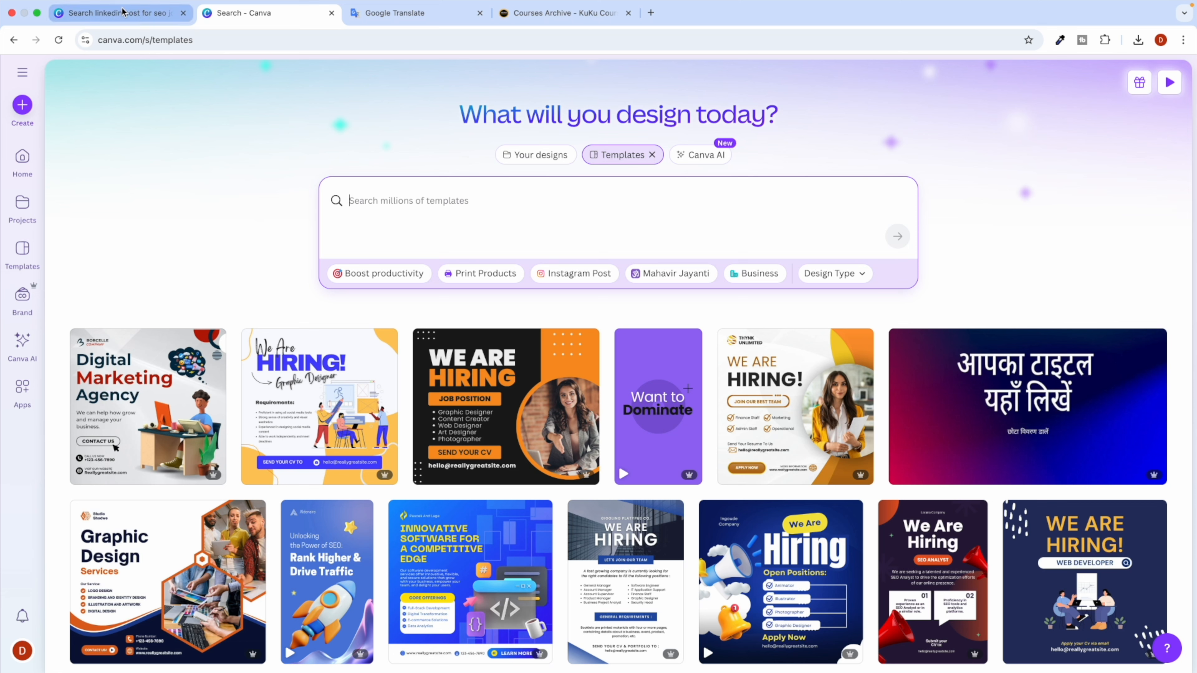
View the original hiring template preview, then reopen the edited 'We Are Hiring' design from Recent designs.
left_click(109, 14)
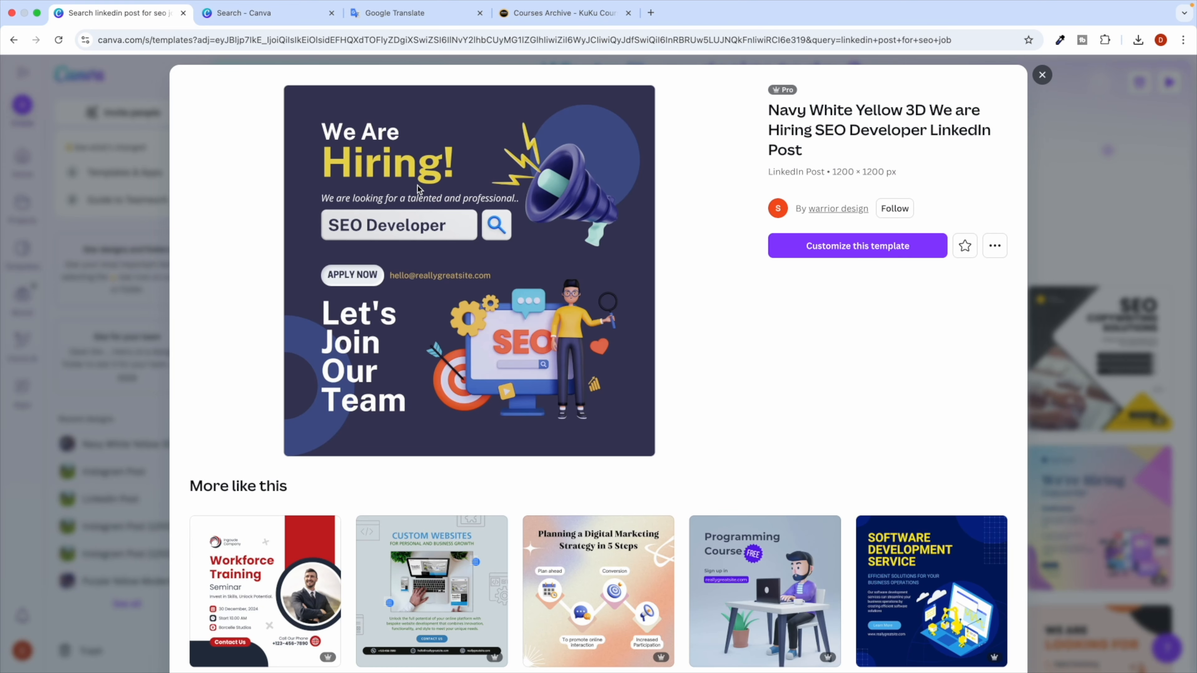
left_click(252, 16)
left_click(22, 158)
left_click(143, 572)
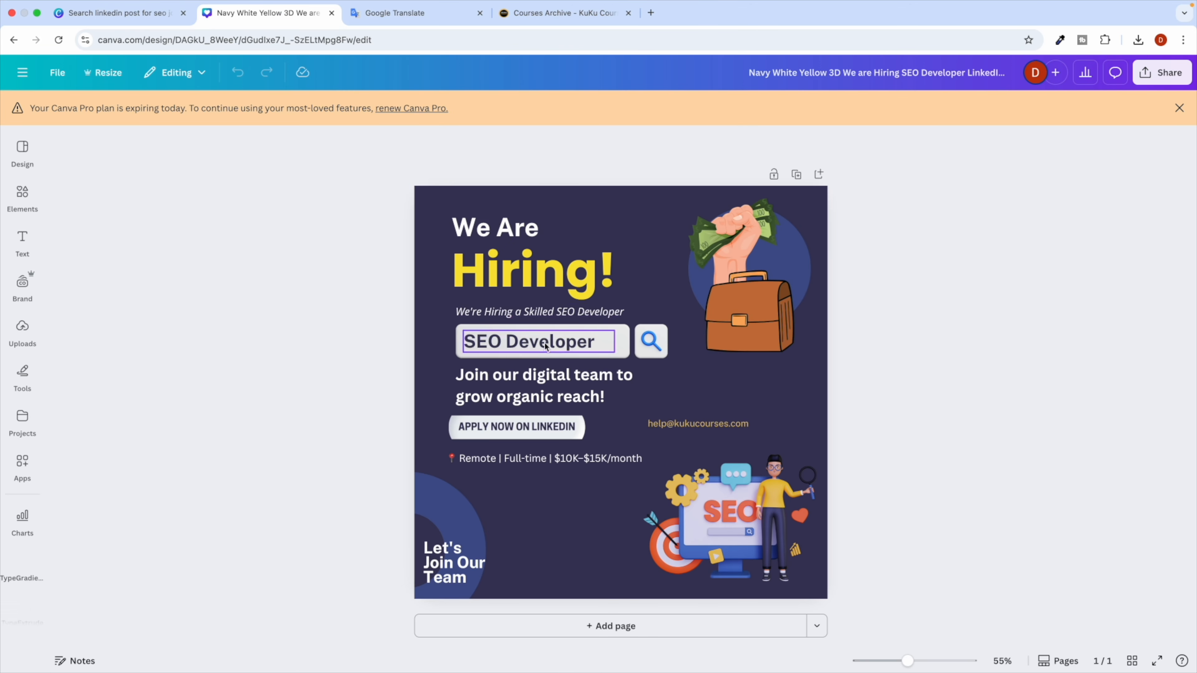
left_click(1179, 108)
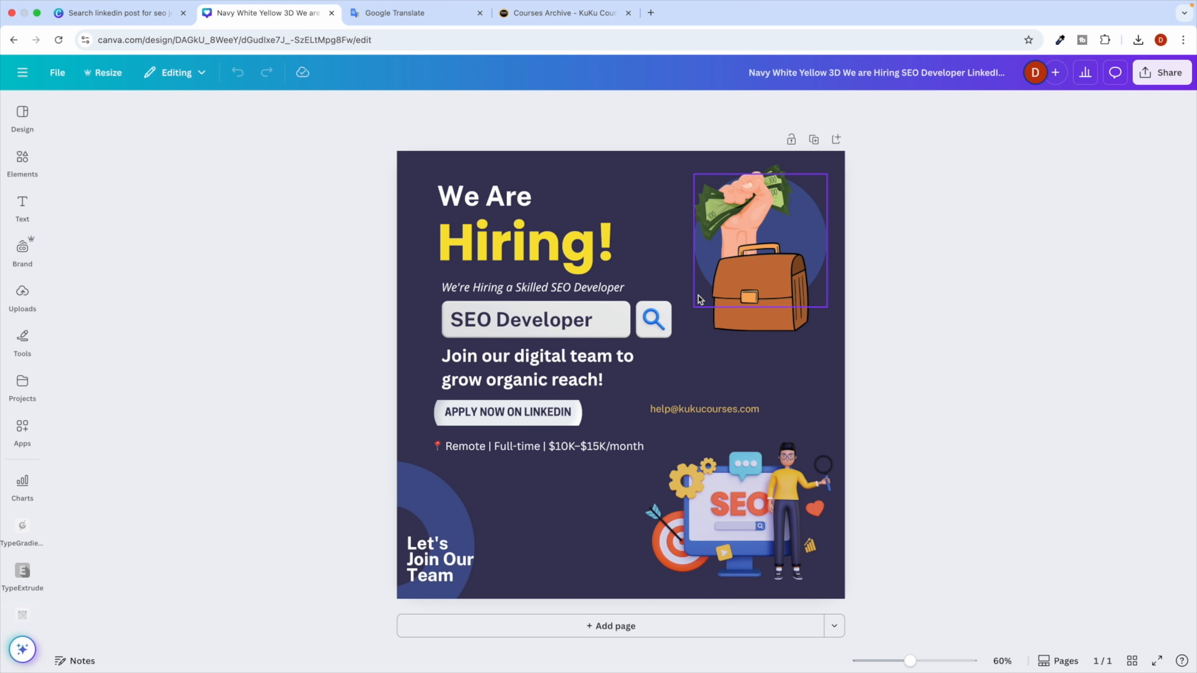
key("super+grave")
key("super+grave")
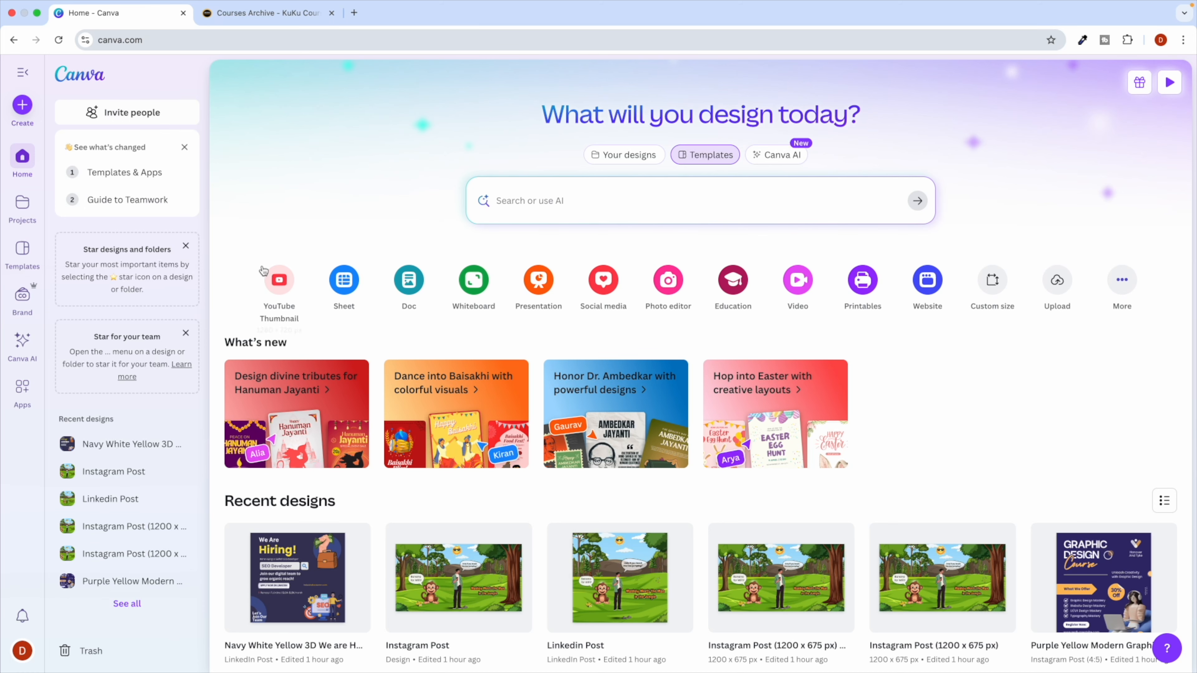
Browse the Projects, Templates, Photos and Graphics libraries.
left_click(22, 192)
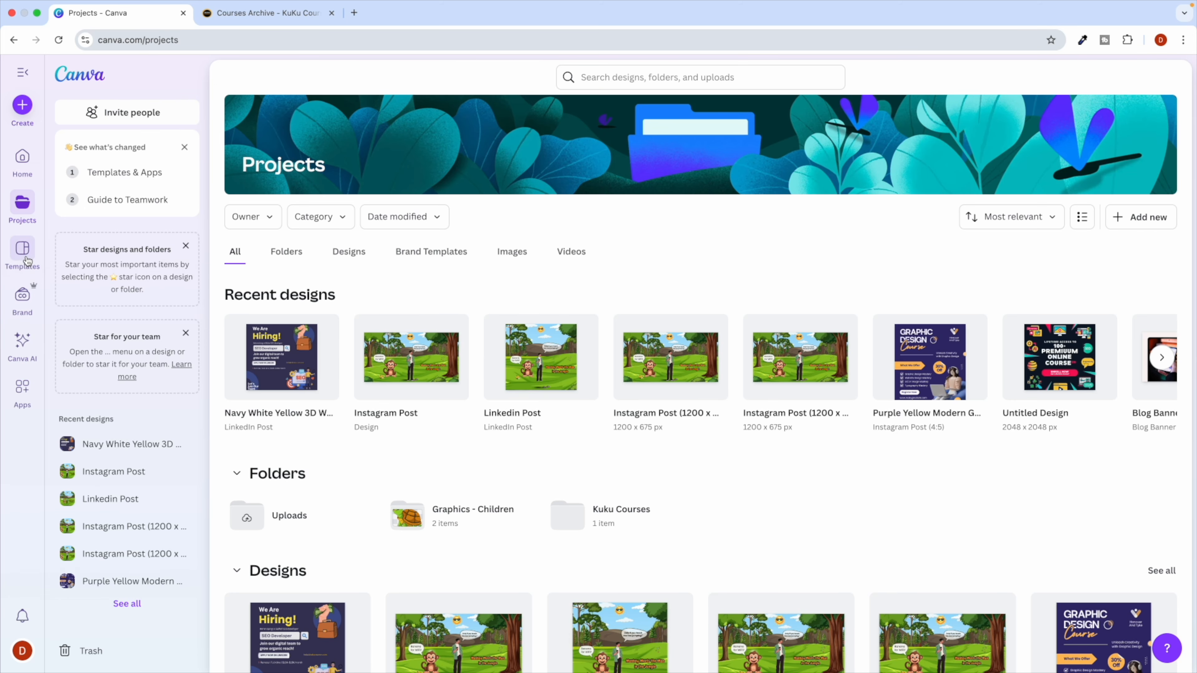
left_click(22, 250)
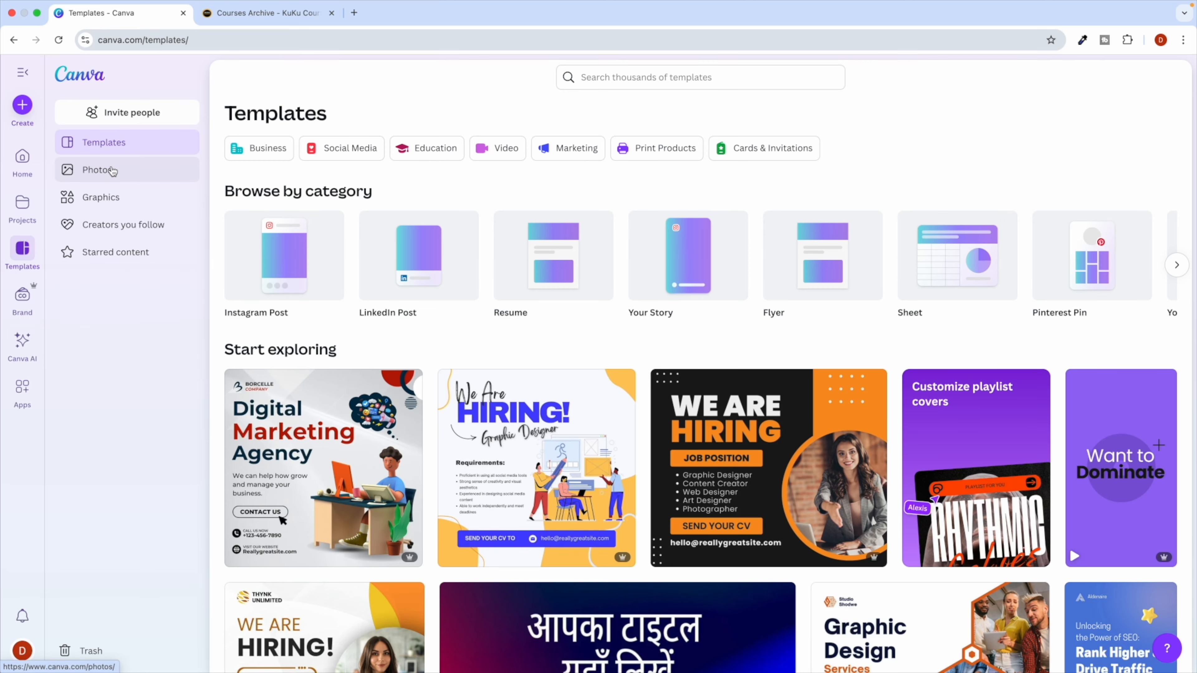
left_click(111, 170)
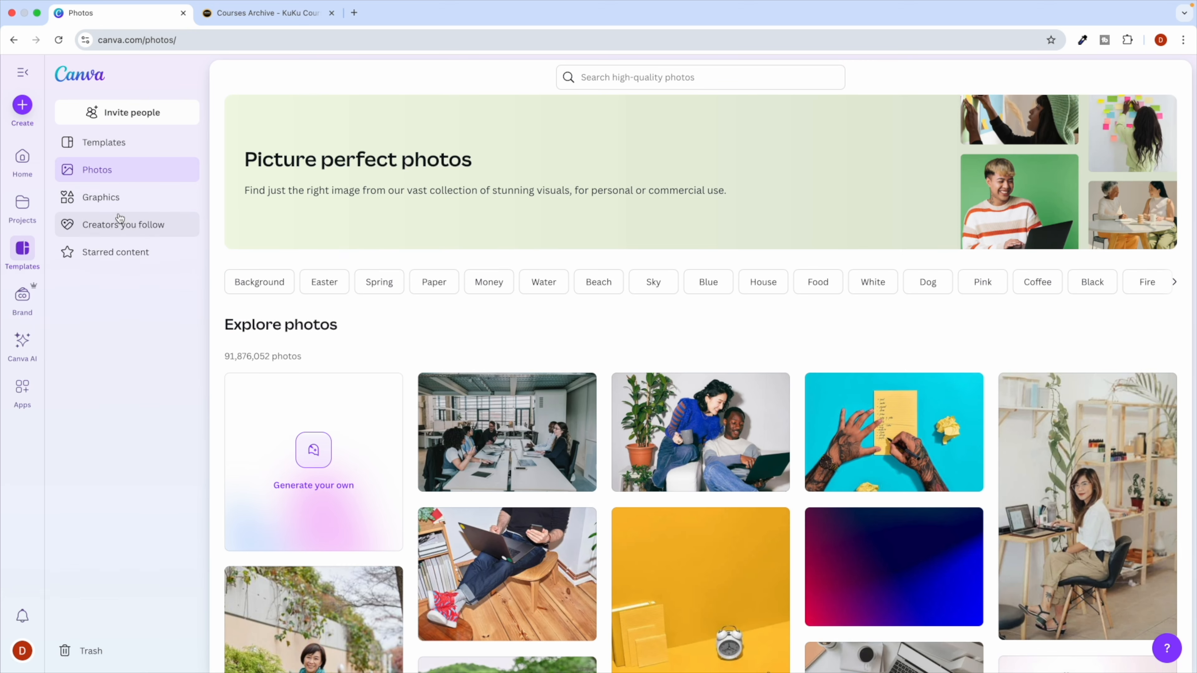
left_click(116, 202)
scroll(416, 412, "down", 9)
scroll(415, 406, "up", 10)
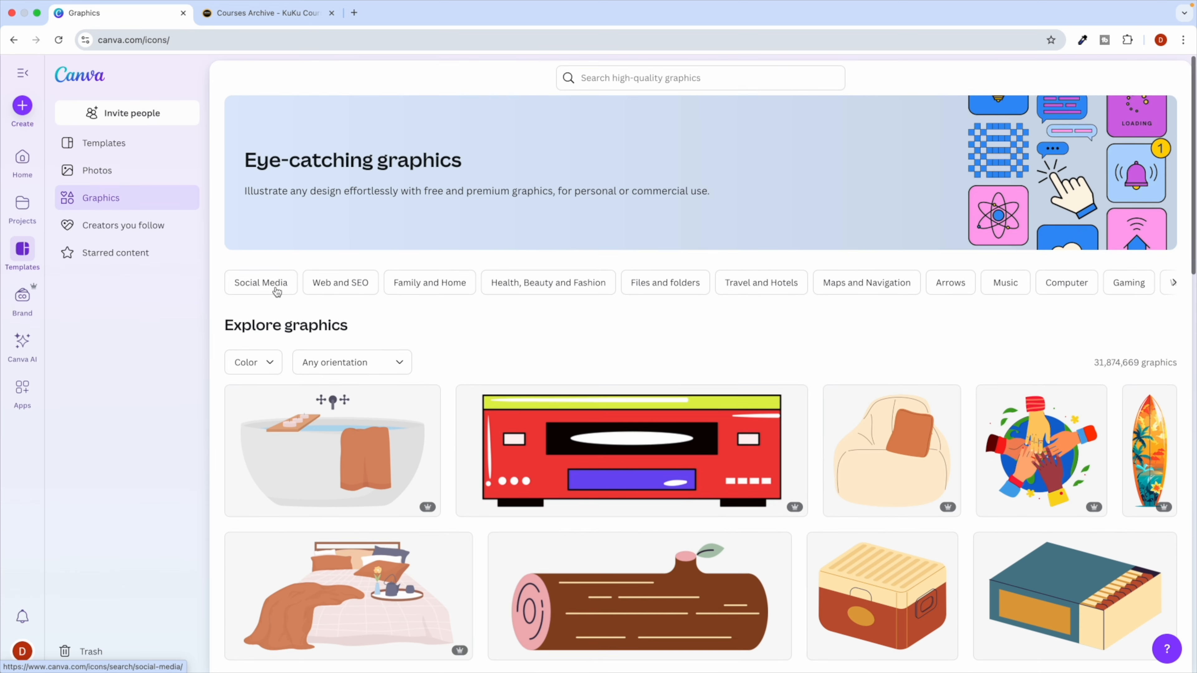
scroll(565, 332, "down", 3)
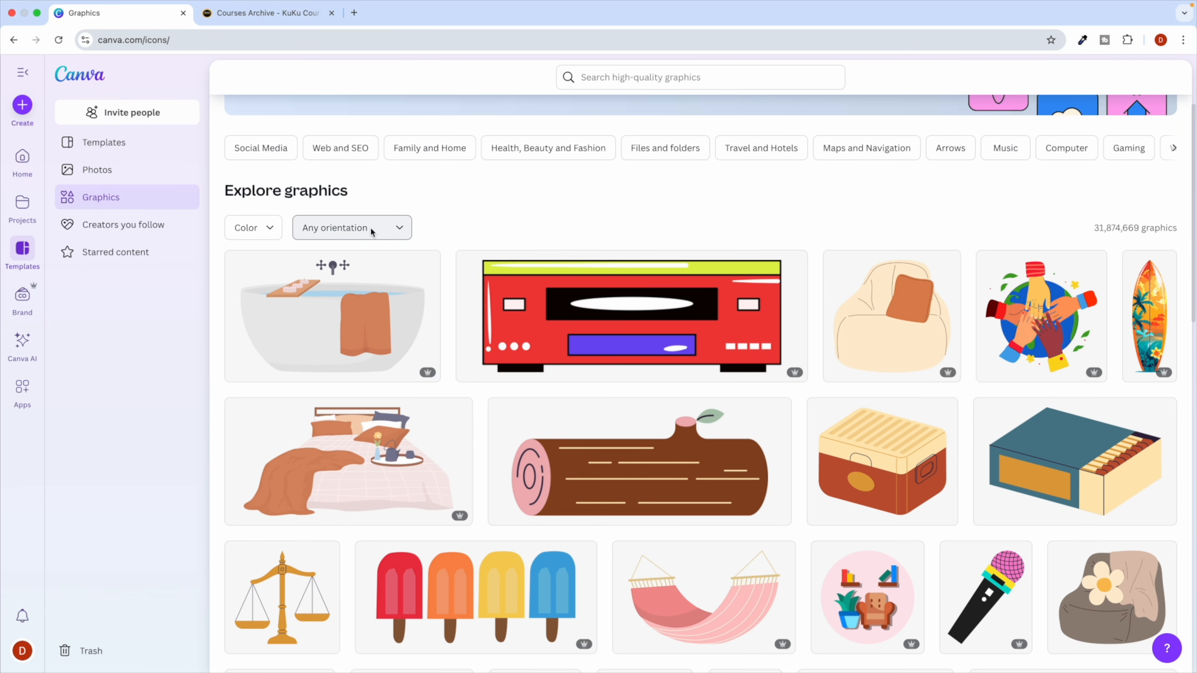
Filter the graphics by purple #b612fb, then remove the colour filter.
left_click(260, 232)
left_click(451, 216)
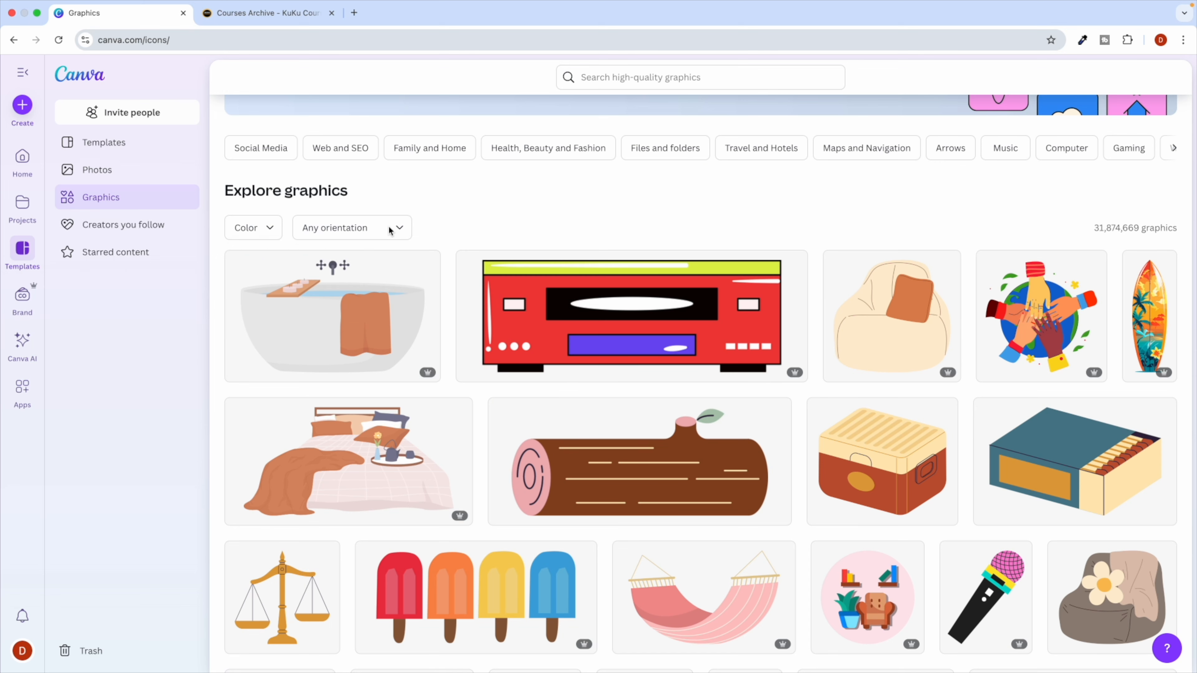
left_click(254, 228)
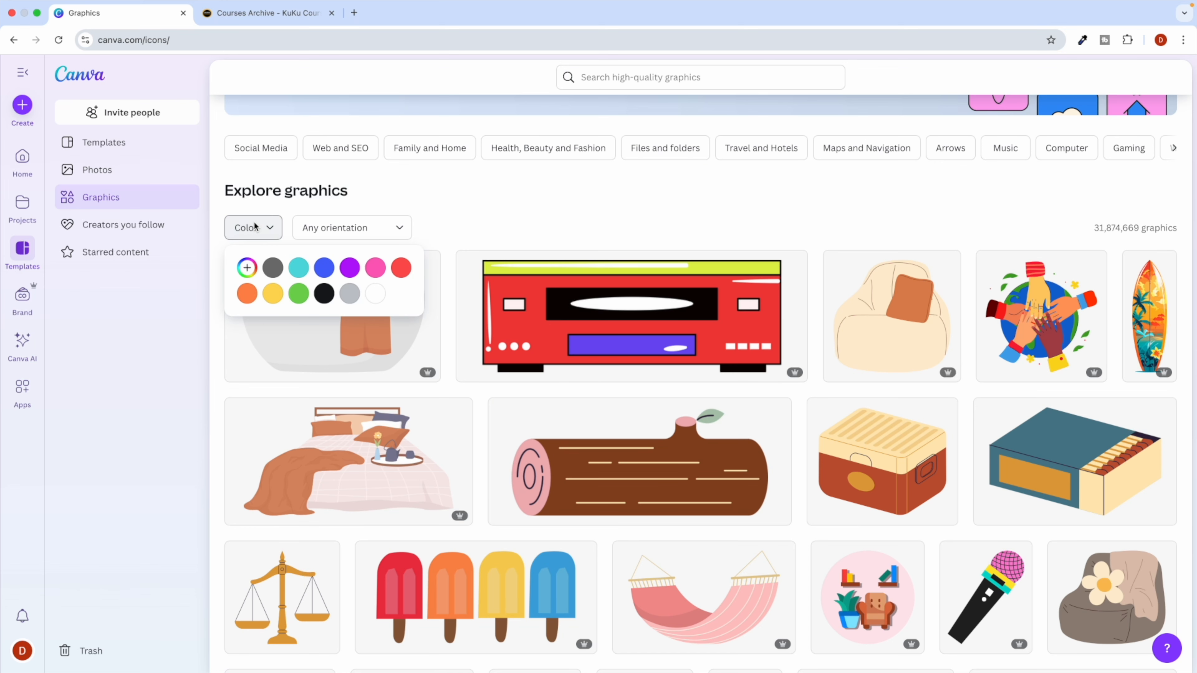
left_click(350, 269)
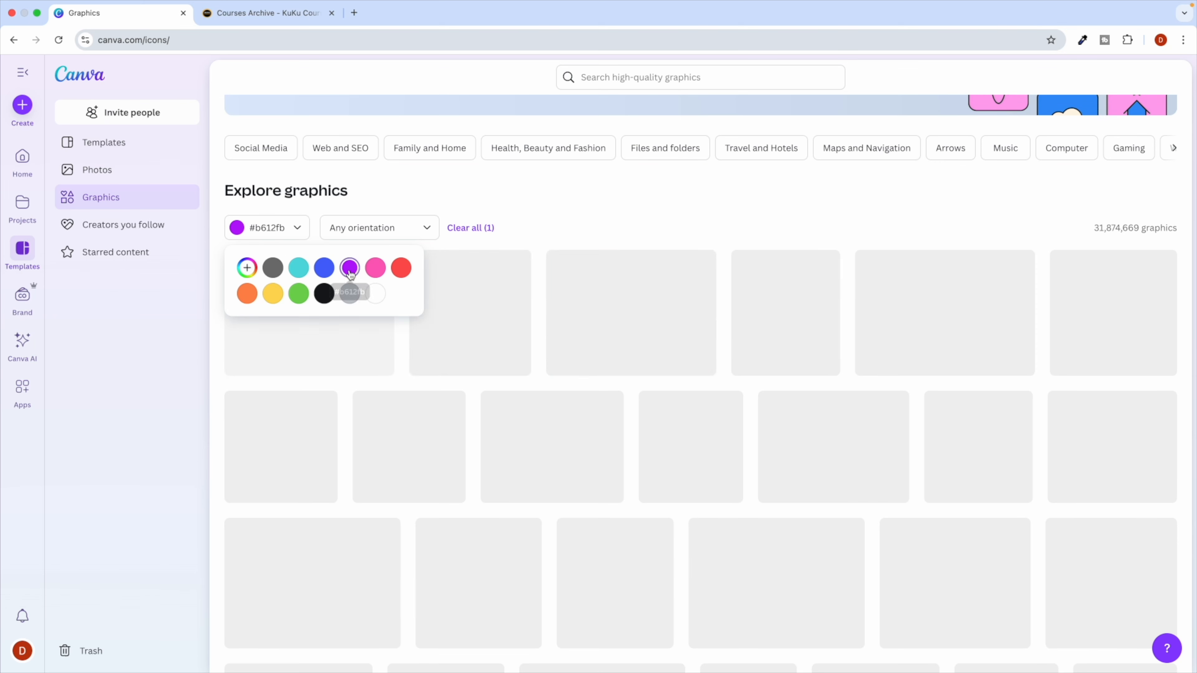
left_click(673, 197)
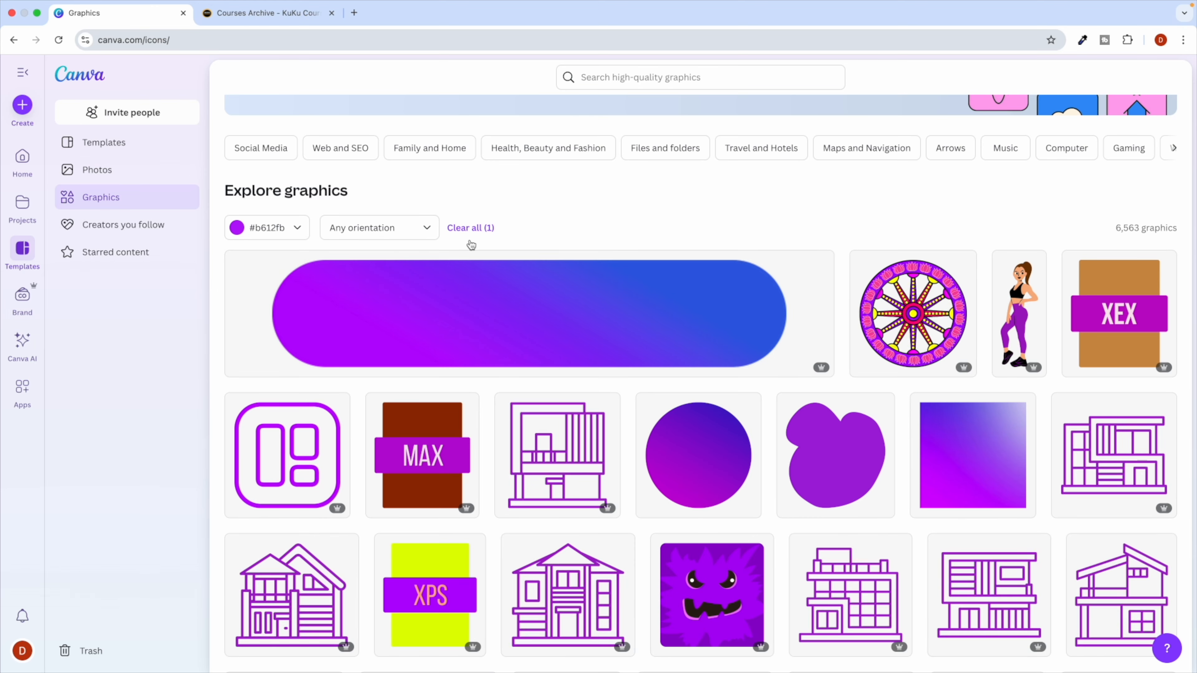
scroll(530, 379, "down", 10)
scroll(531, 382, "down", 3)
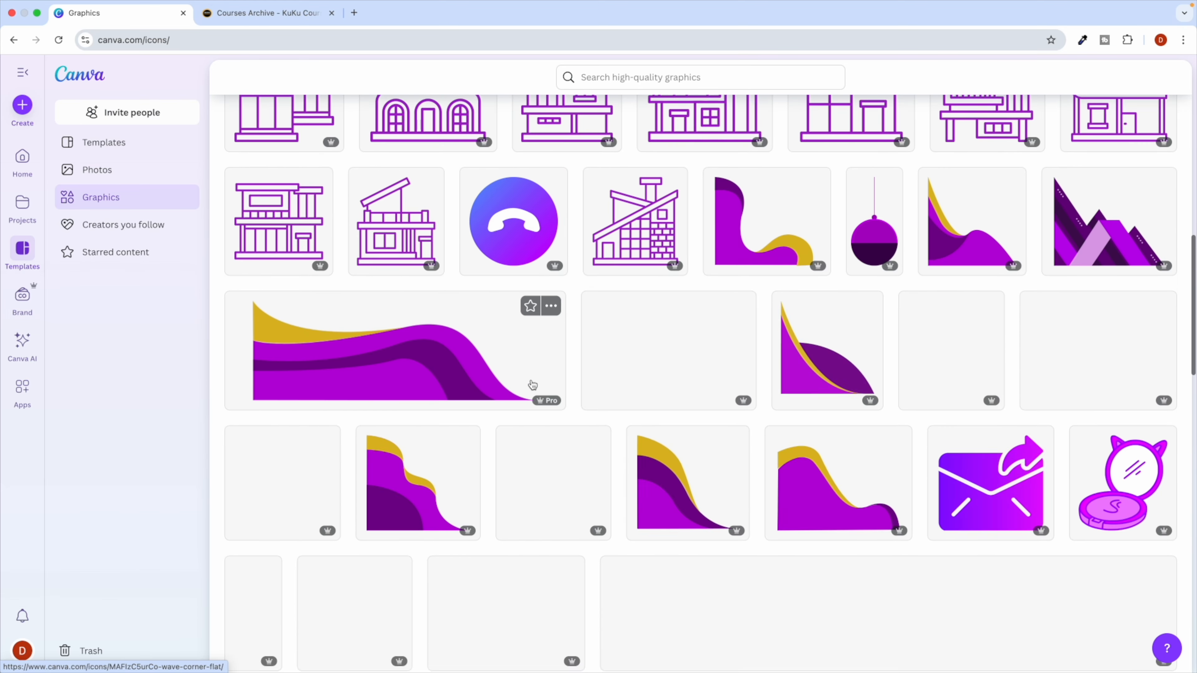
scroll(530, 379, "up", 15)
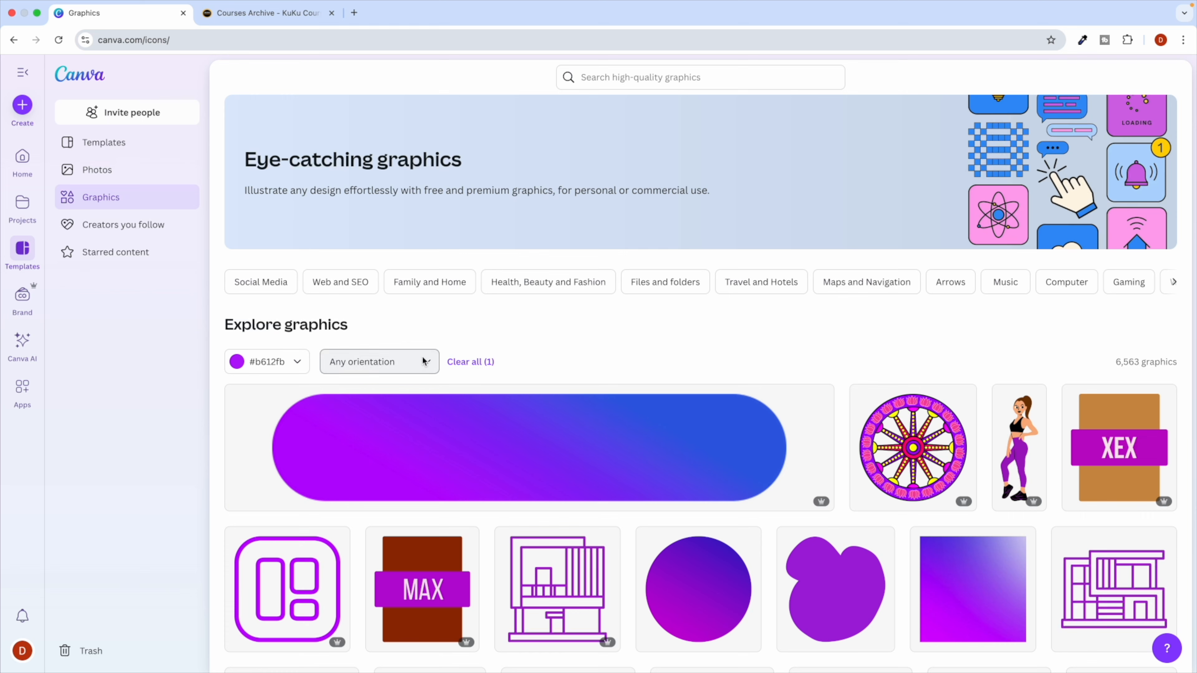
left_click(472, 362)
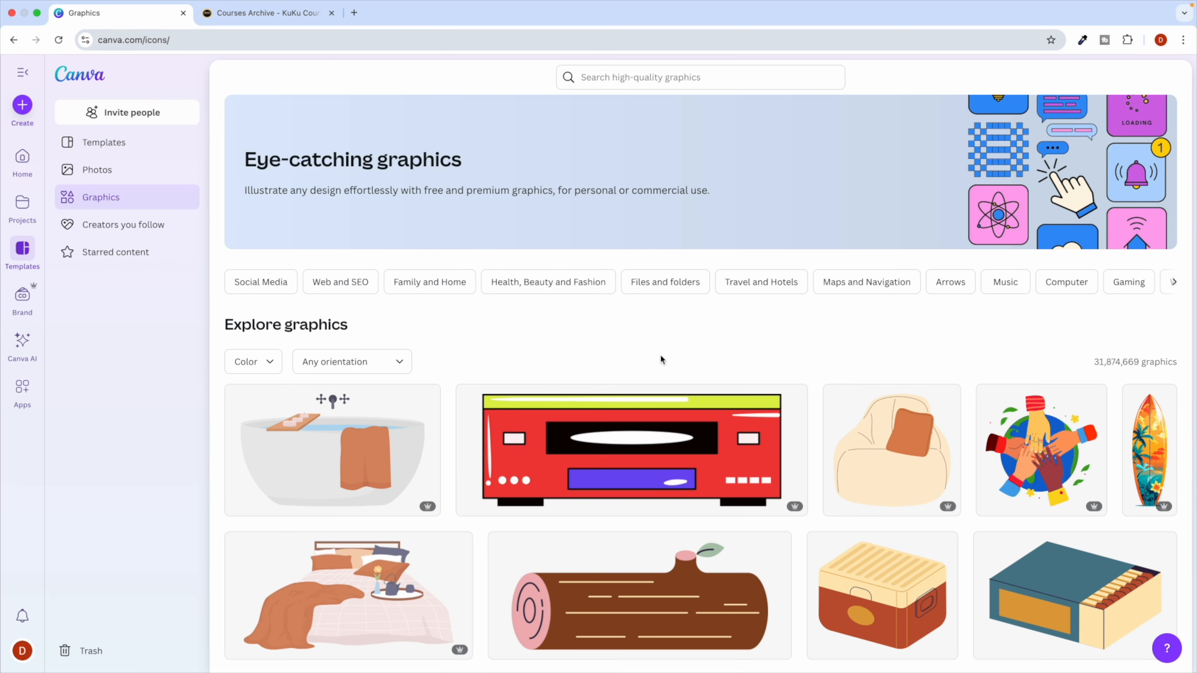
scroll(633, 377, "down", 5)
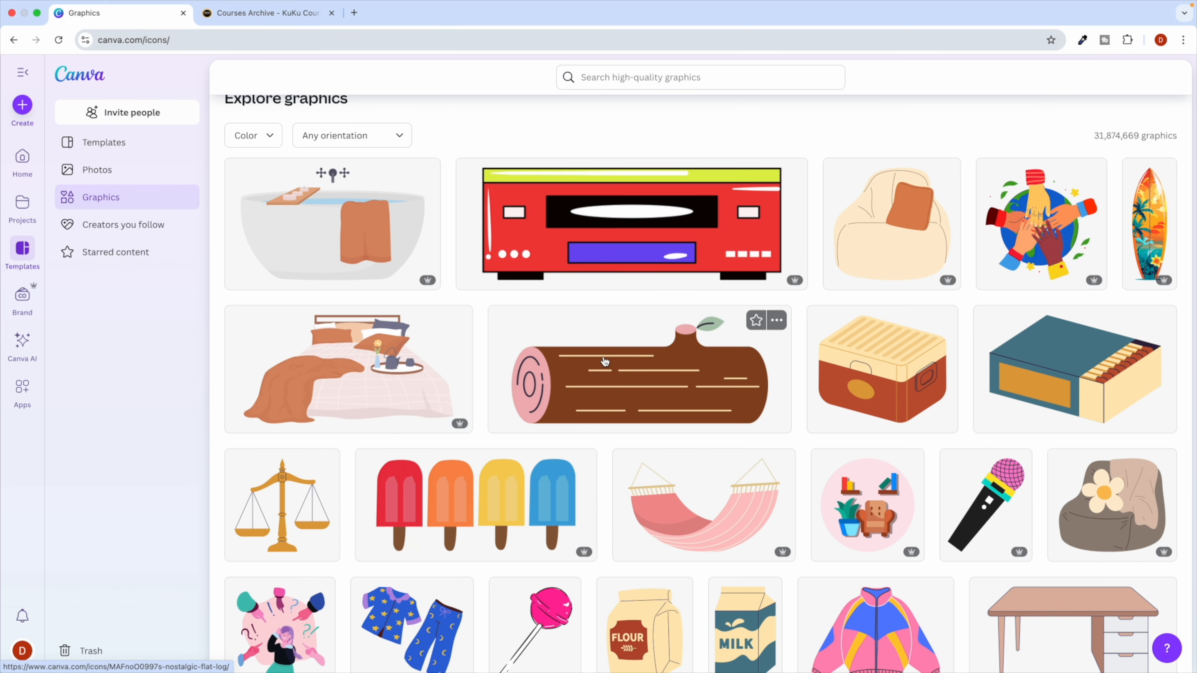
Use the Nostalgic Flat Log graphic in a new Instagram Story design.
left_click(775, 320)
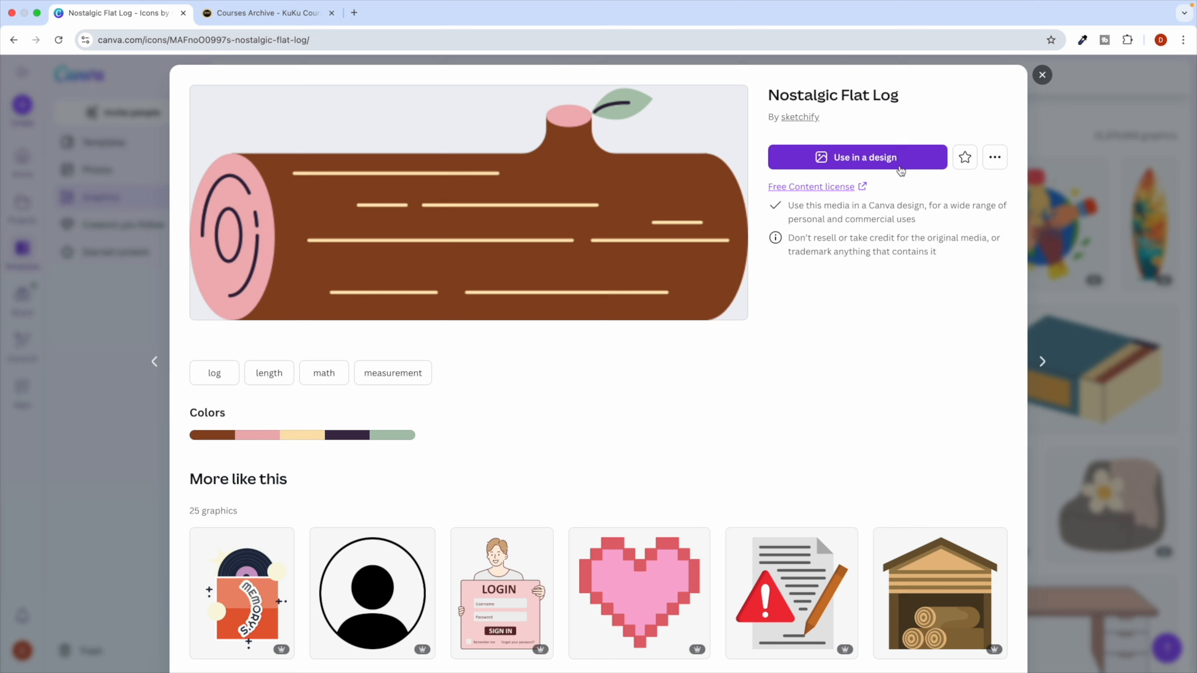
left_click(848, 158)
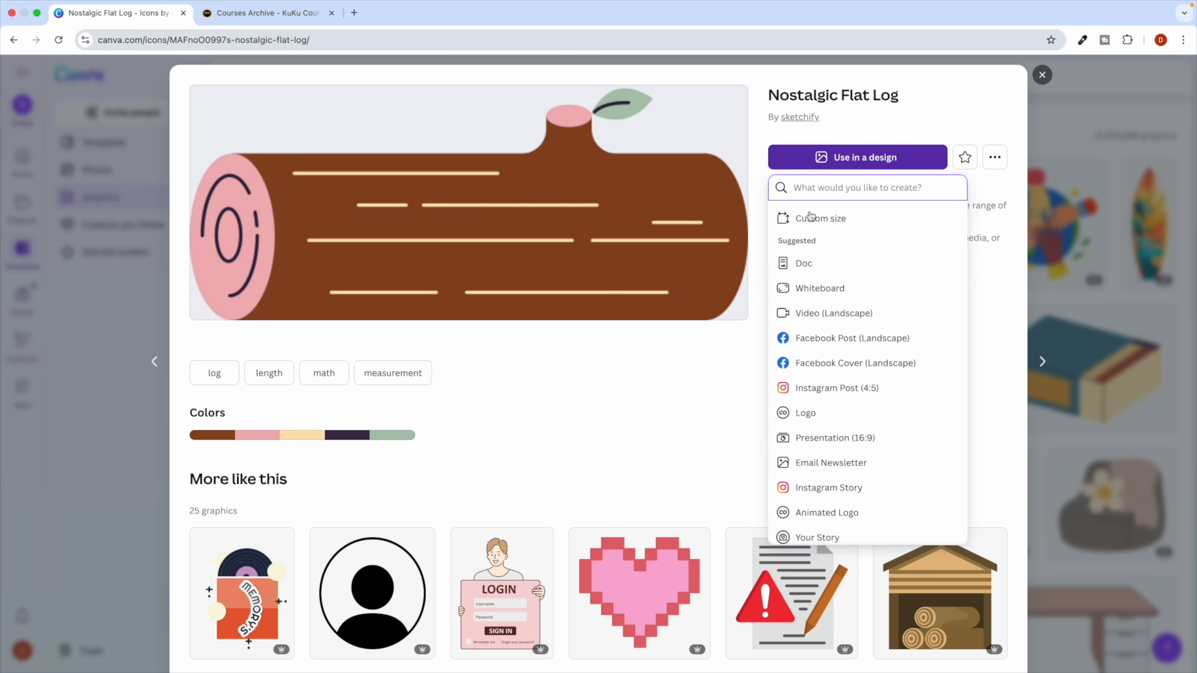
scroll(824, 377, "down", 3)
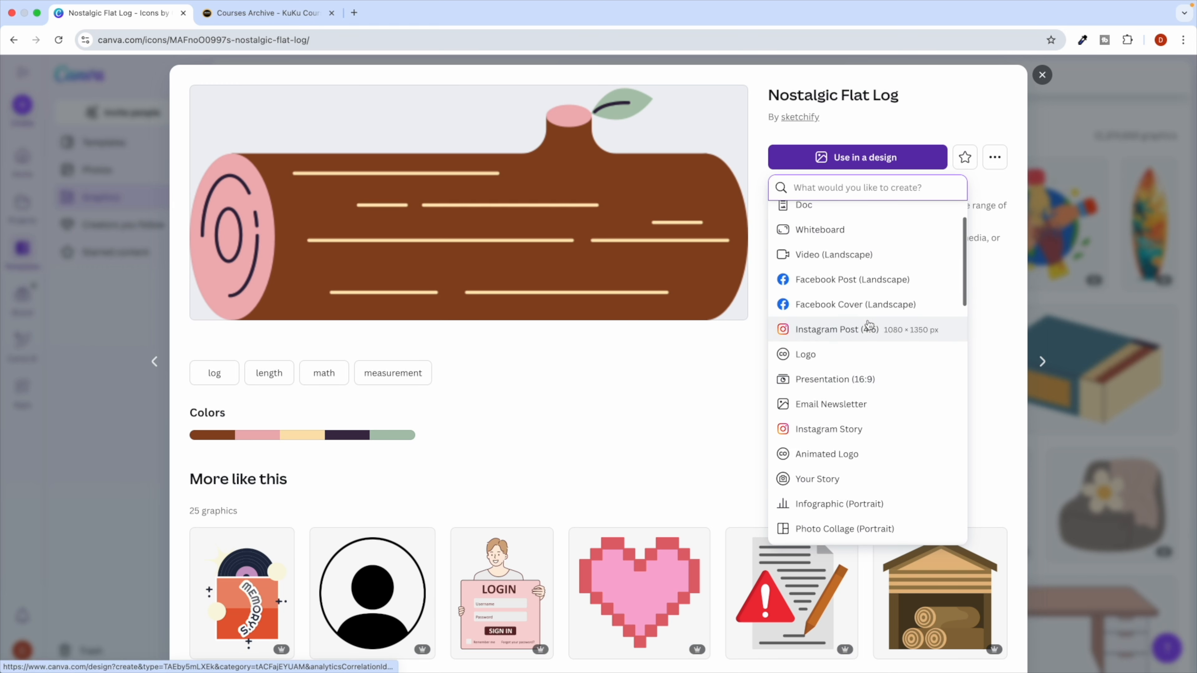
scroll(844, 391, "down", 2)
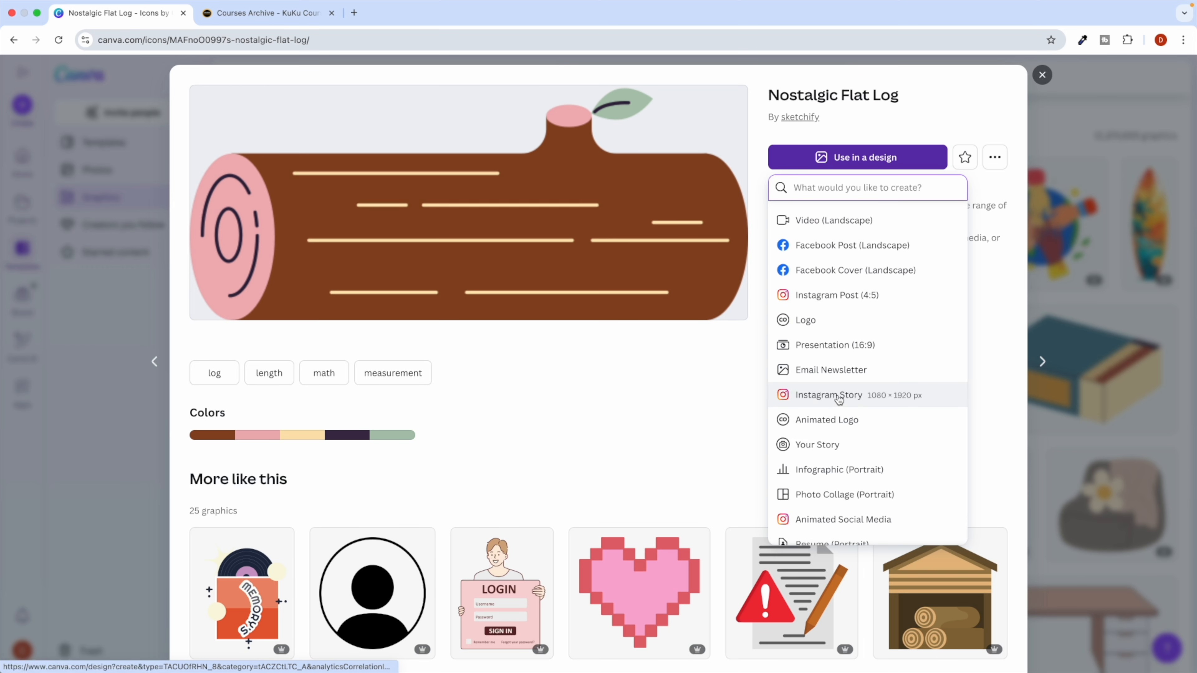
left_click(839, 396)
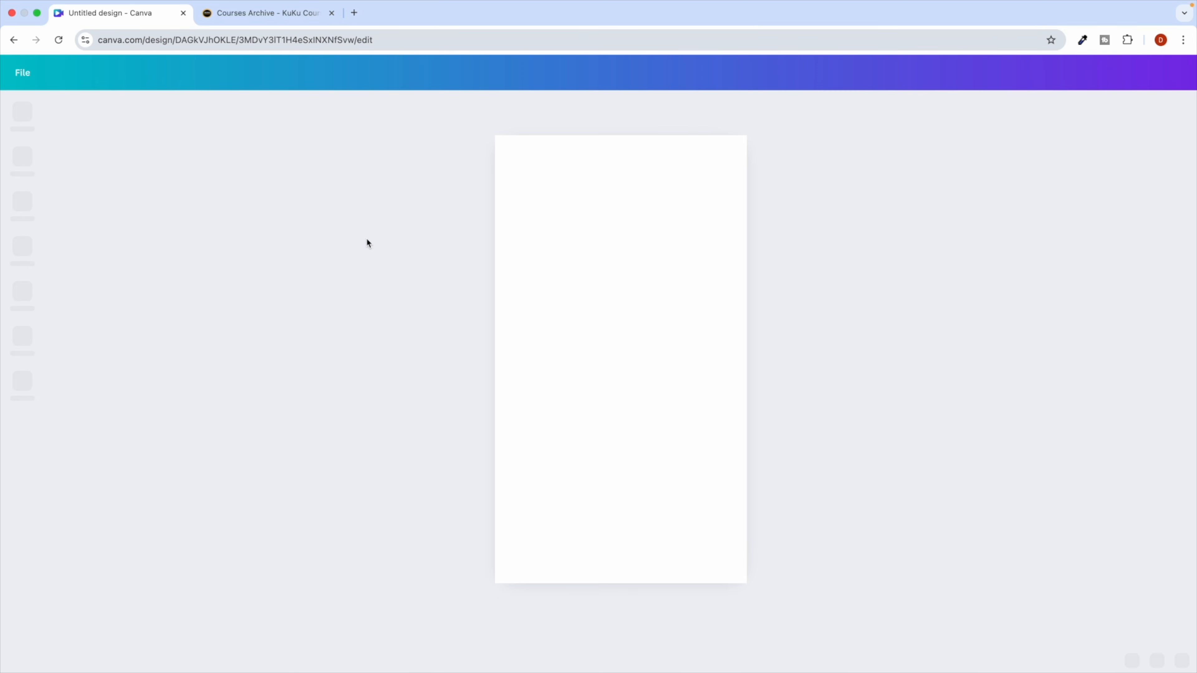
Move the log graphic slightly lower on the story page.
left_click(573, 217)
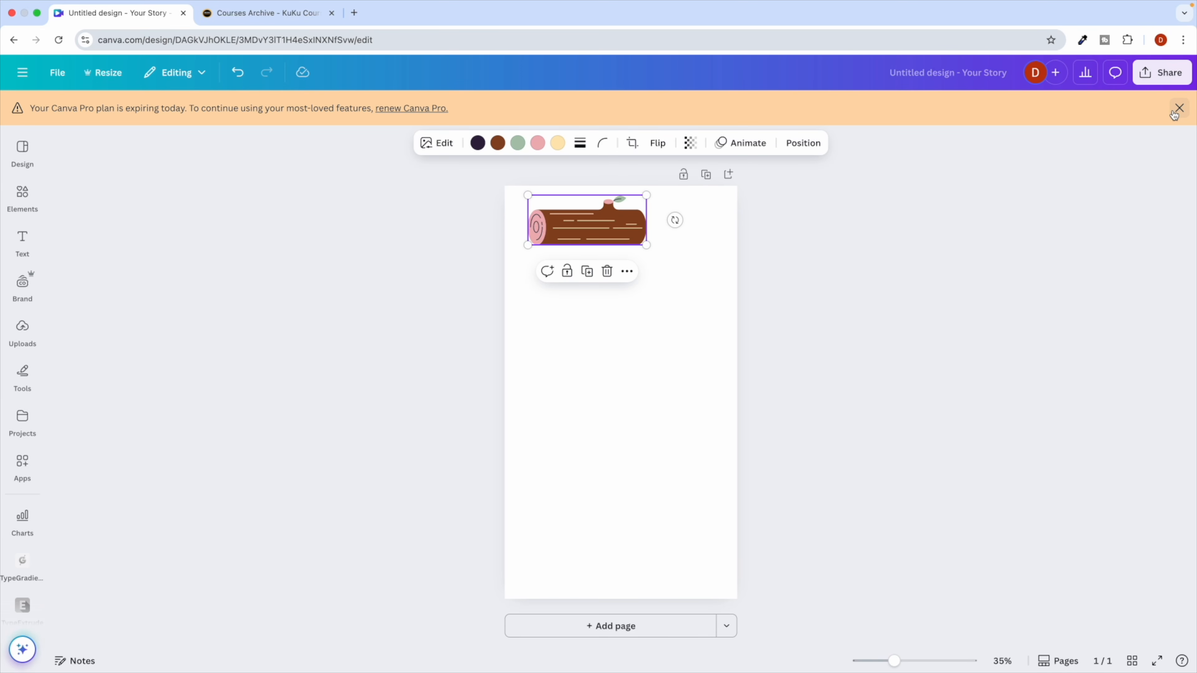
left_click(1178, 109)
left_click_drag(562, 193, 561, 250)
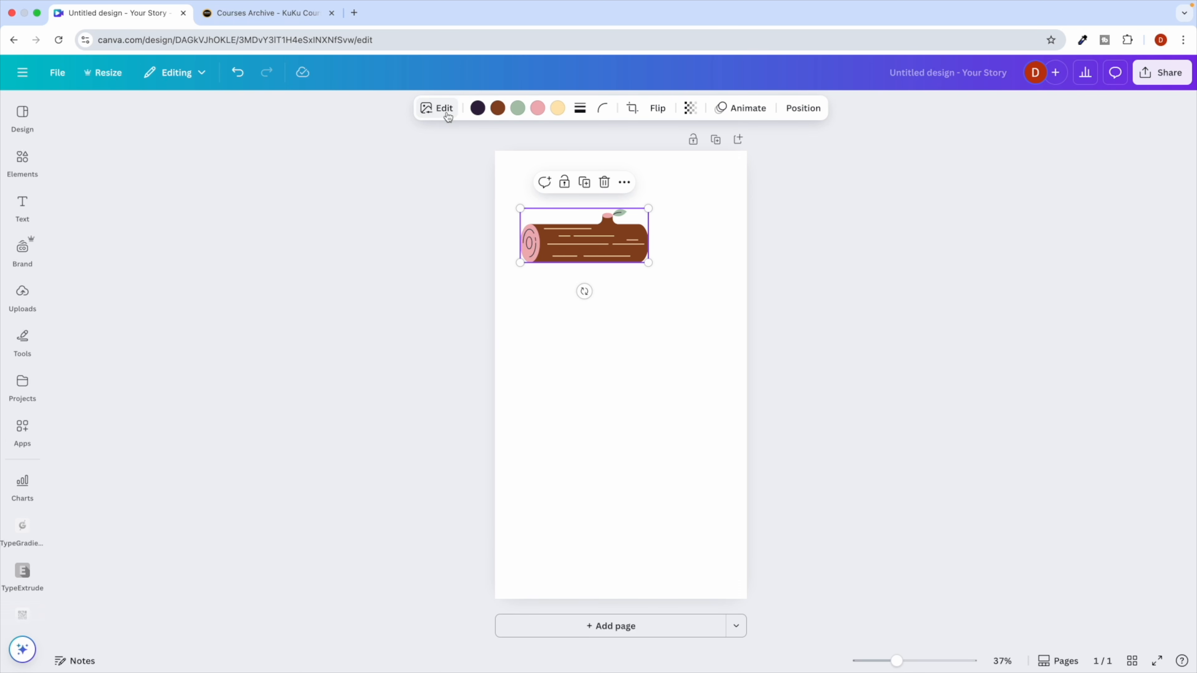
Bring up the log graphic's Edit options, then go to the KuKu Courses archive.
left_click(437, 108)
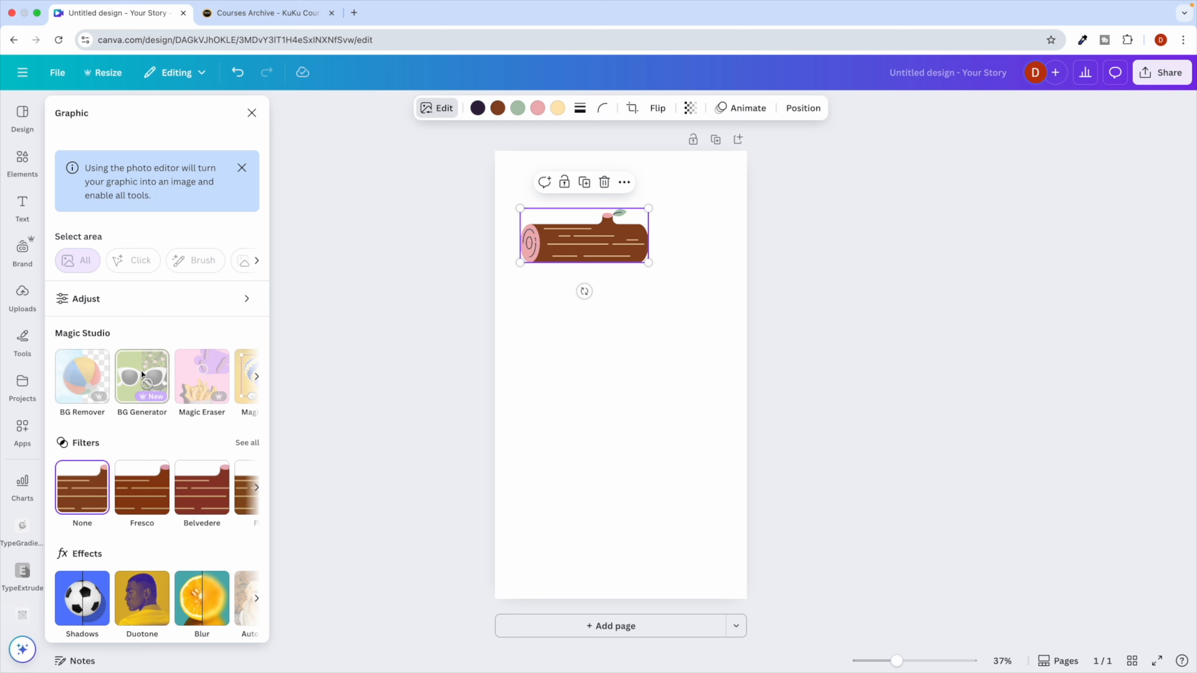
scroll(201, 373, "right", 5)
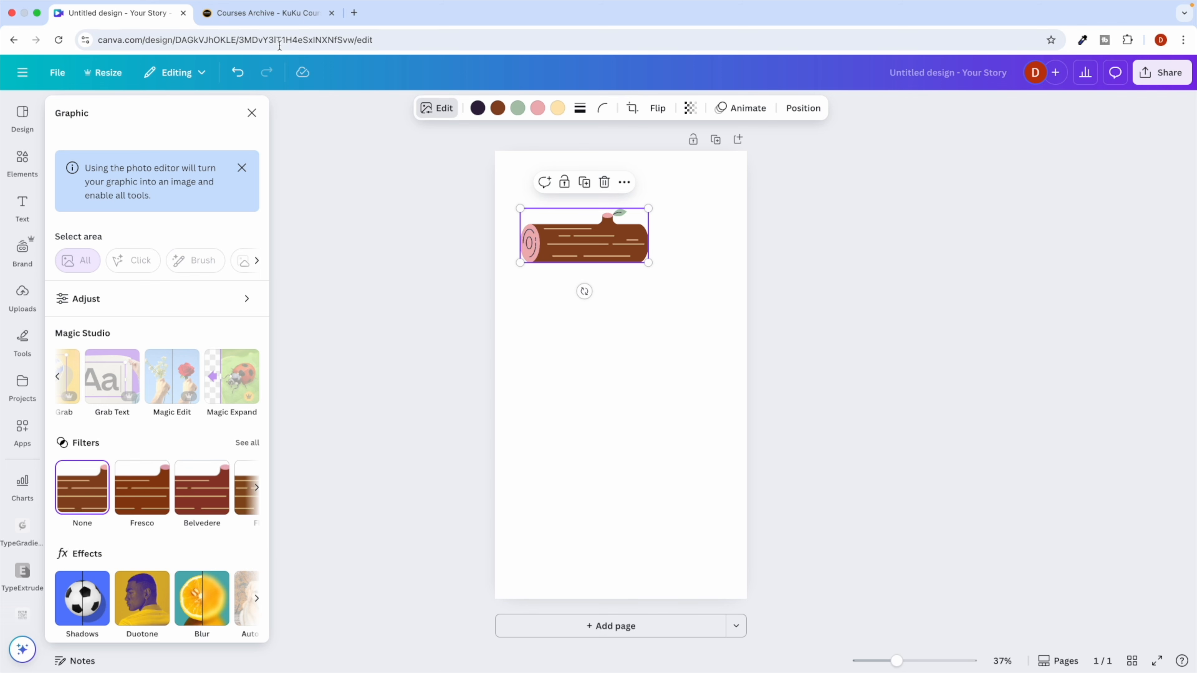
left_click(266, 13)
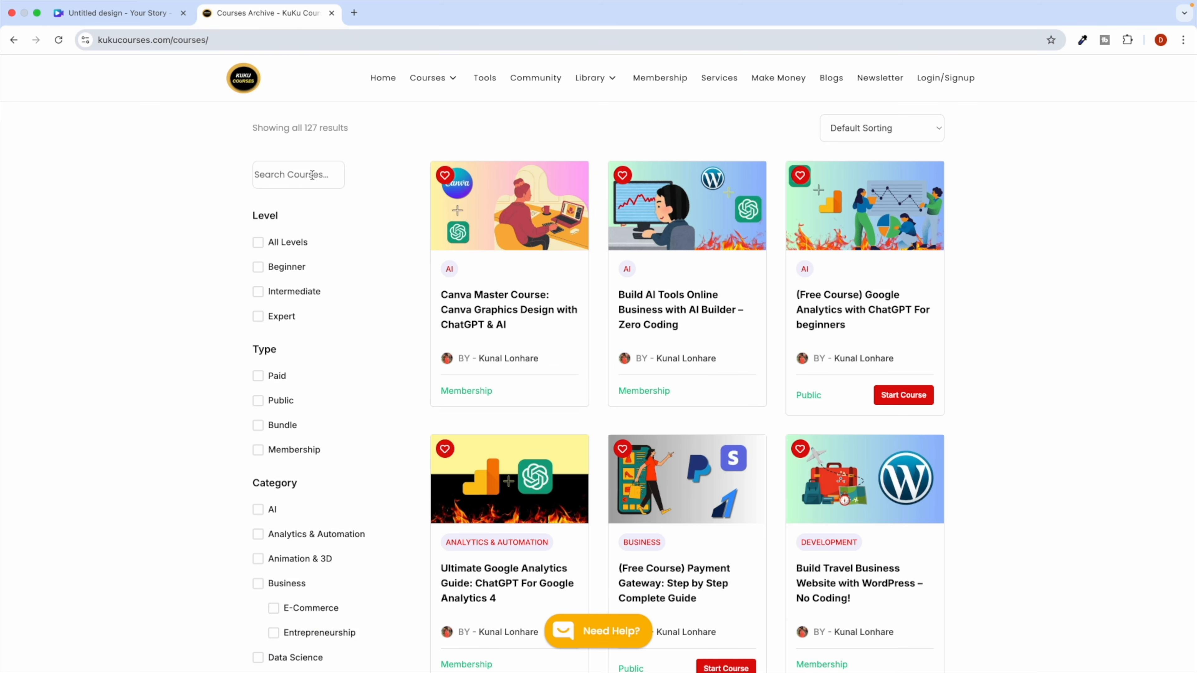
Search the courses for 'canva' and open the Canva Master Course page.
left_click(280, 173)
type("ca")
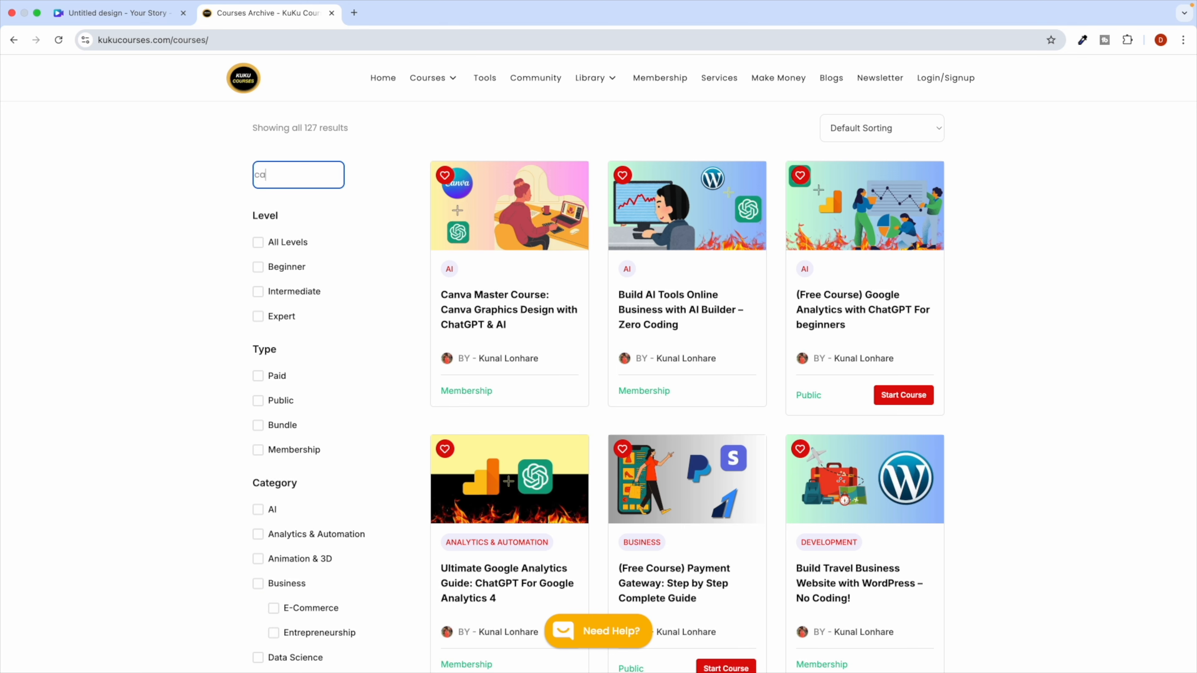
type("nva")
scroll(280, 173, "up", 5)
key("Return")
scroll(280, 173, "down", 5)
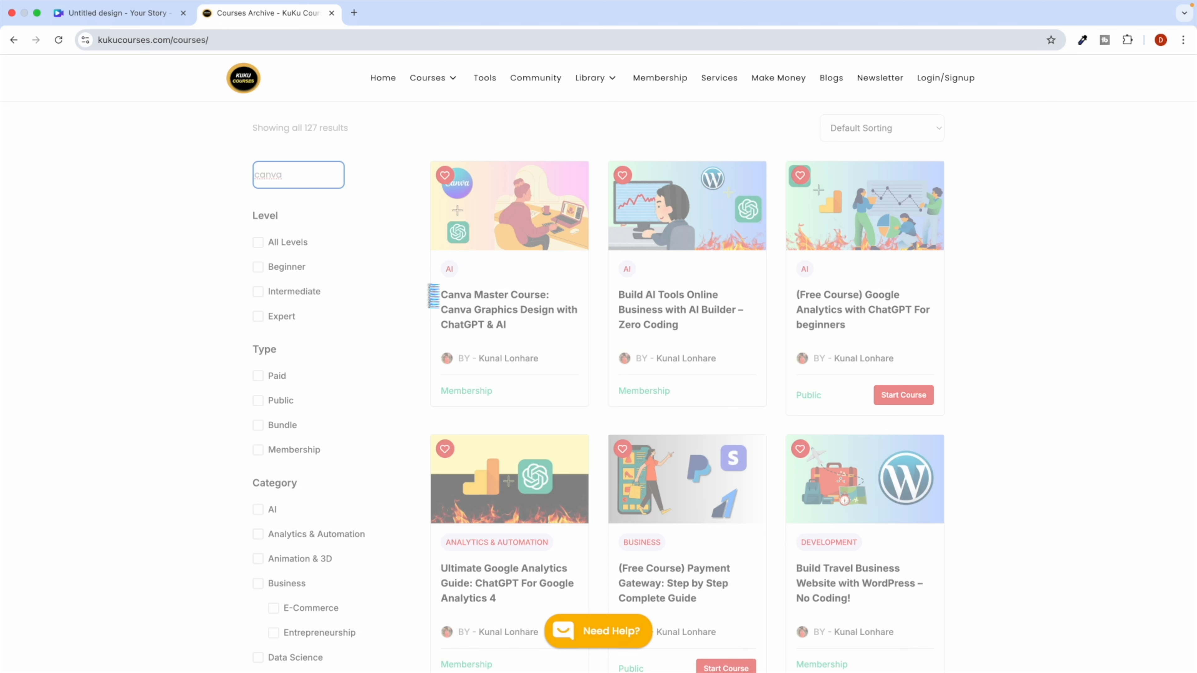
left_click(490, 296)
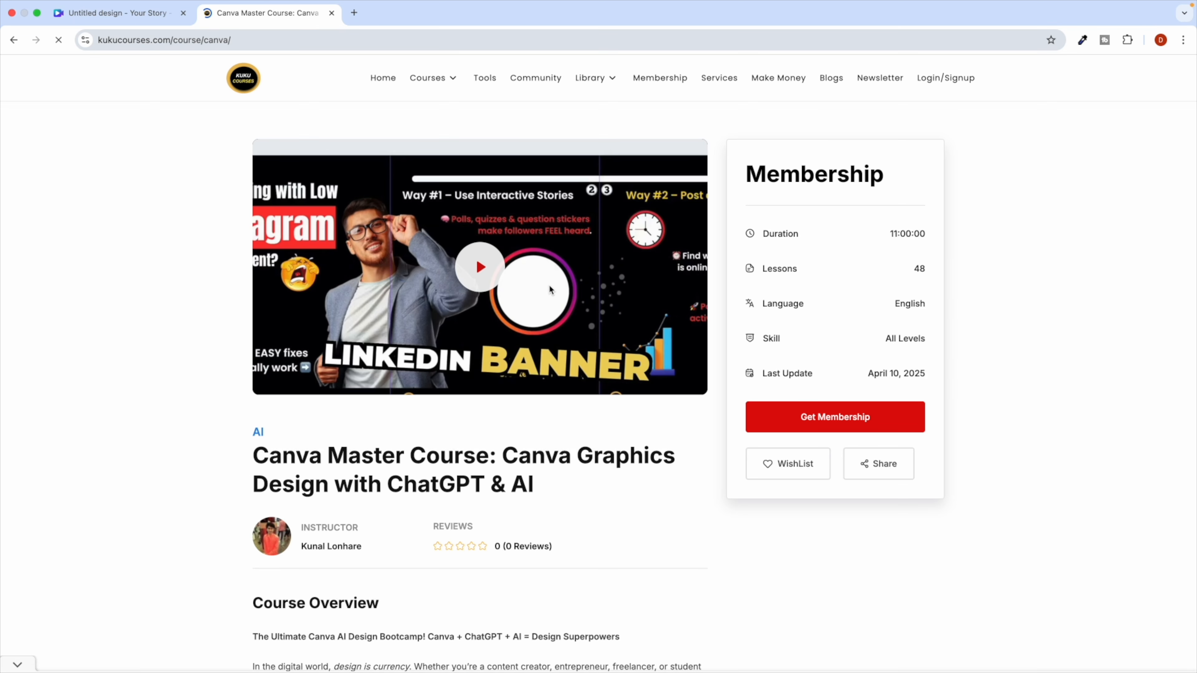
Scroll through the Canva Master Course page, highlighting its course duration.
scroll(544, 339, "down", 4)
scroll(545, 339, "up", 5)
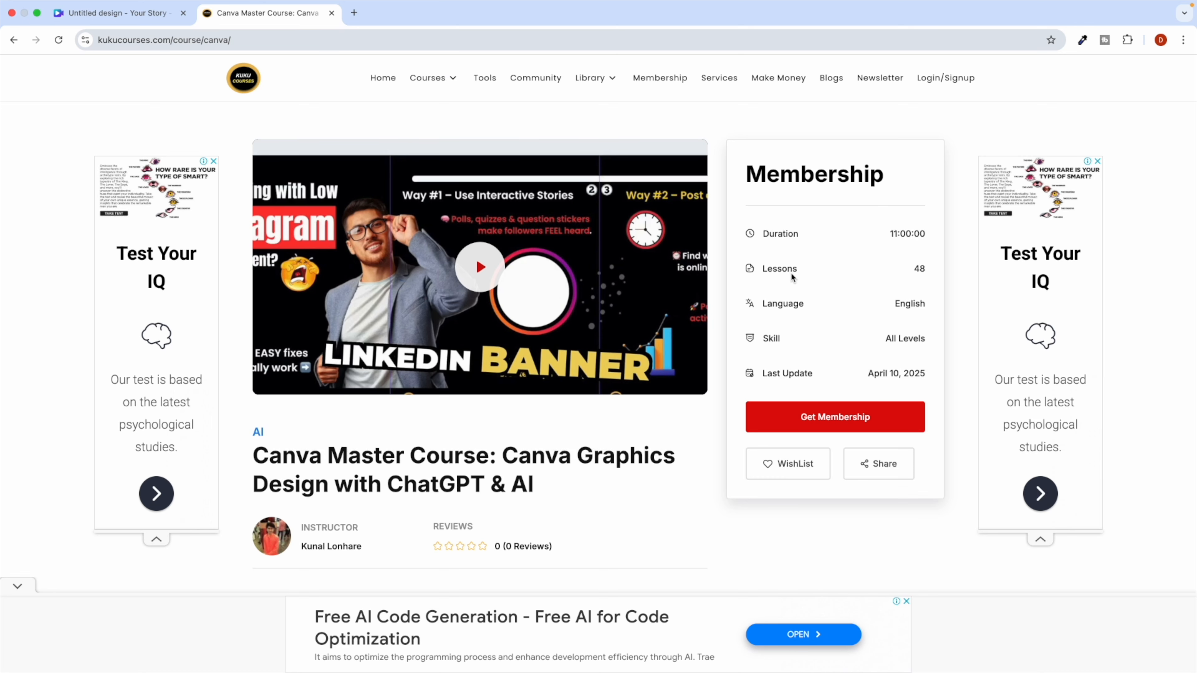
scroll(430, 387, "down", 3)
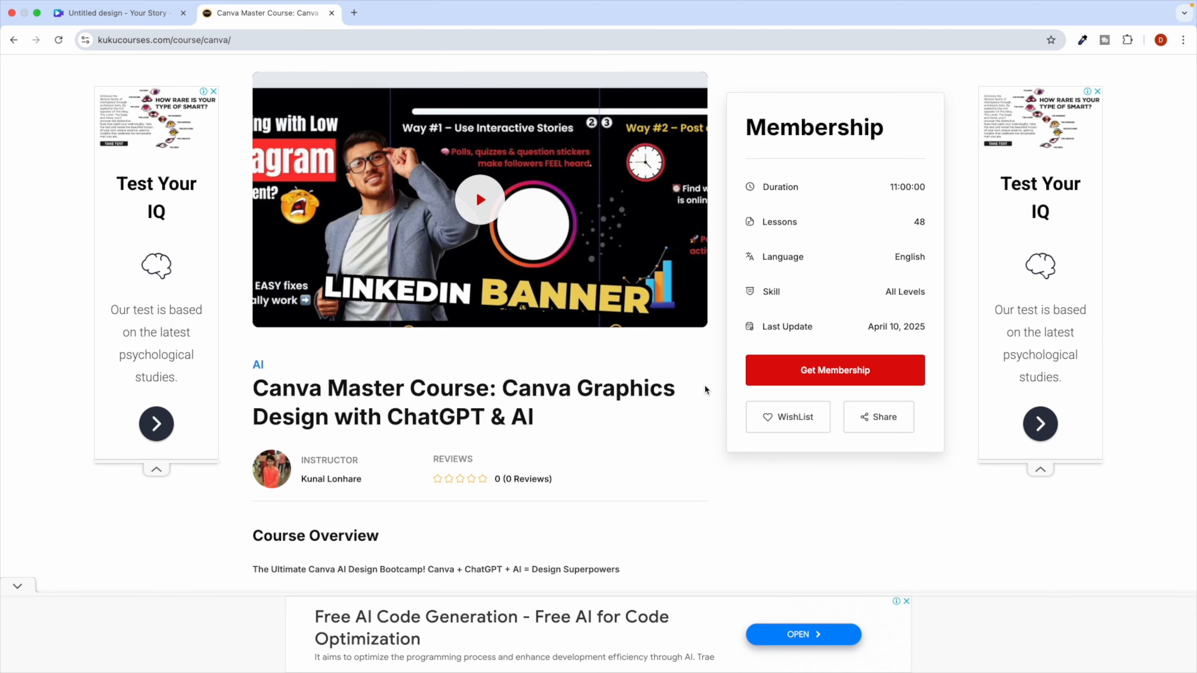
scroll(718, 378, "up", 3)
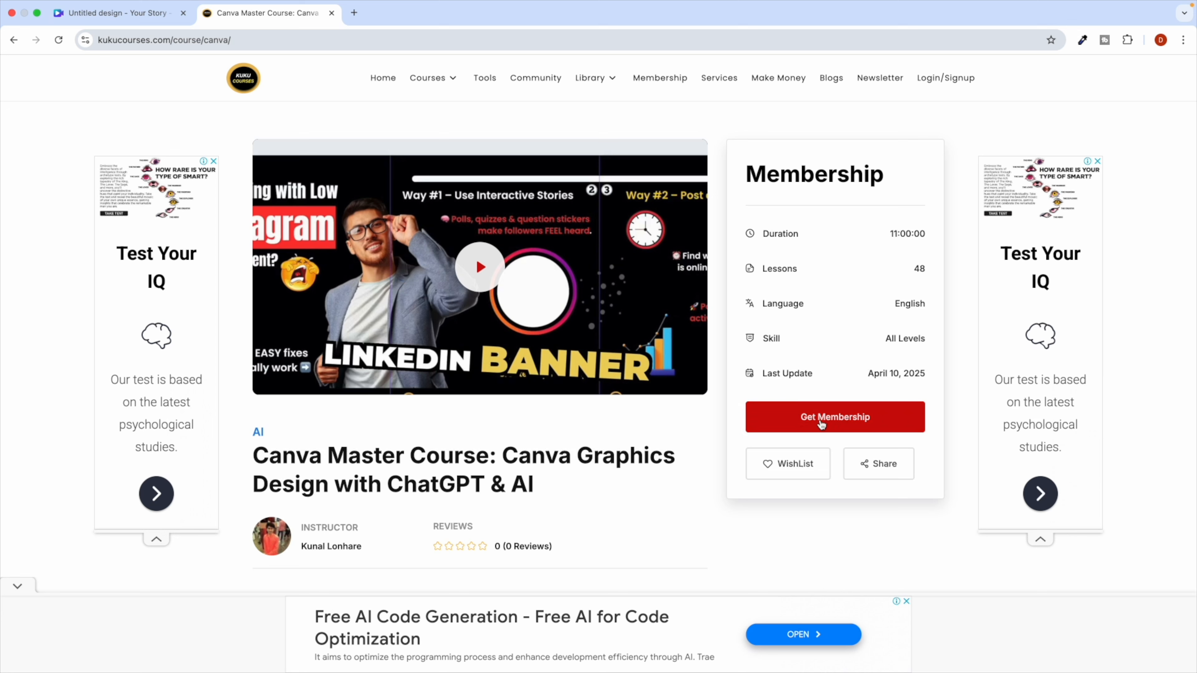
scroll(473, 466, "down", 3)
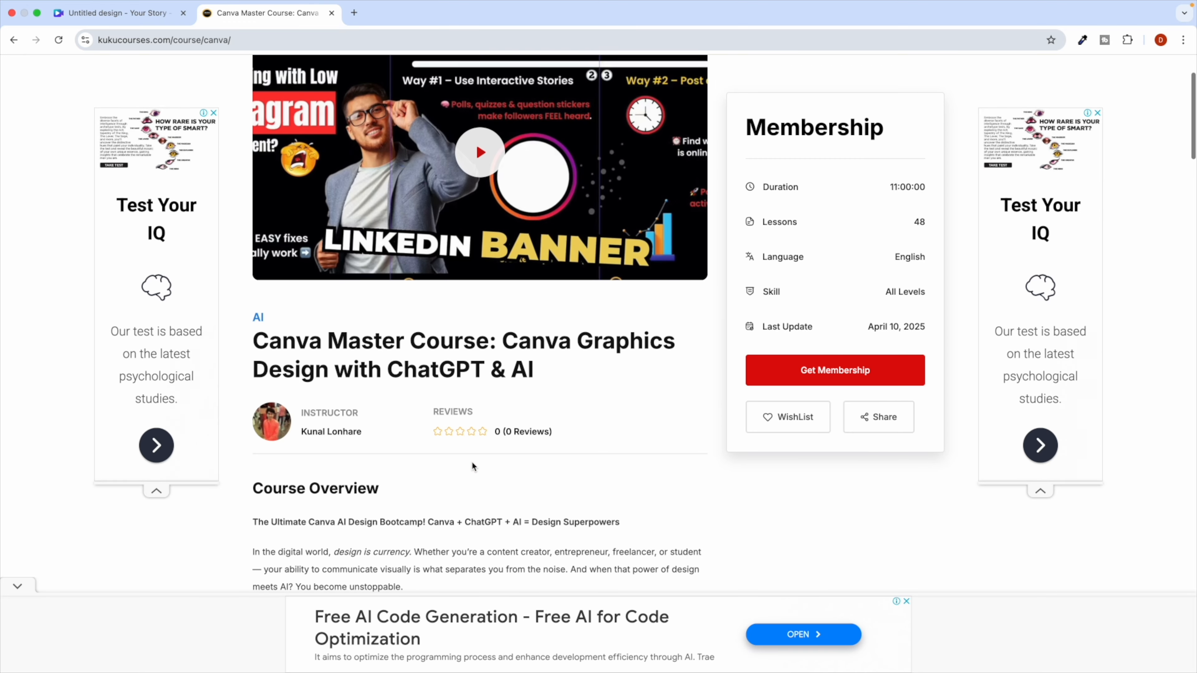
scroll(472, 461, "down", 3)
scroll(471, 462, "up", 1)
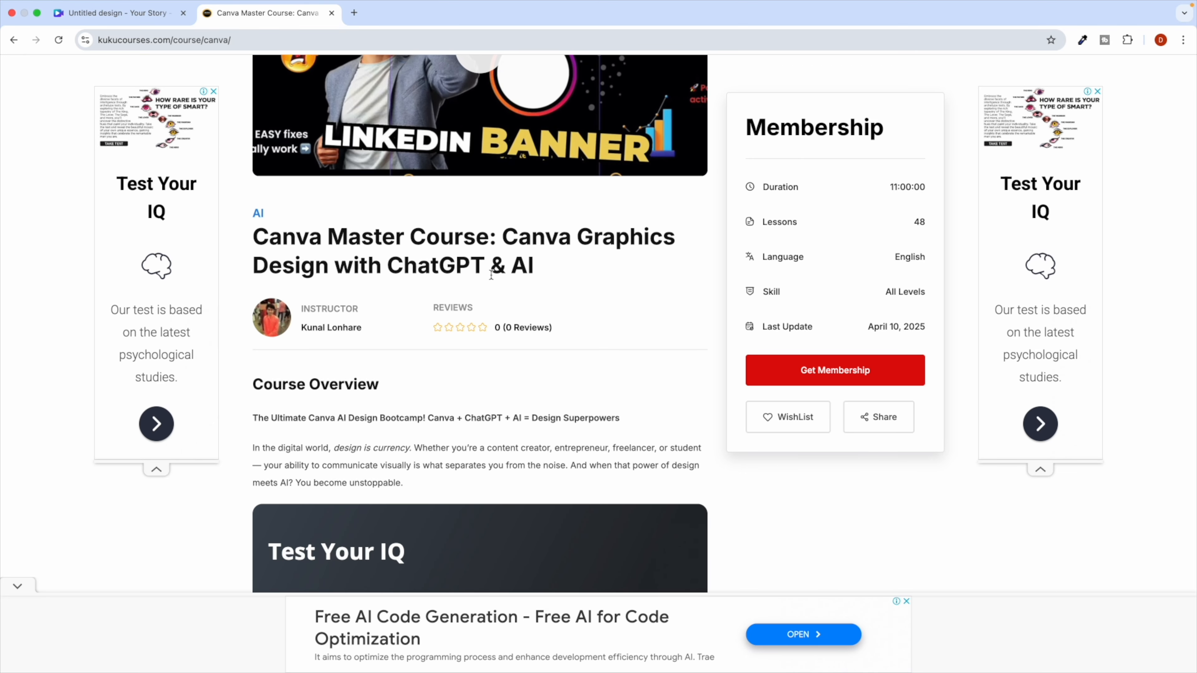
scroll(414, 330, "up", 1)
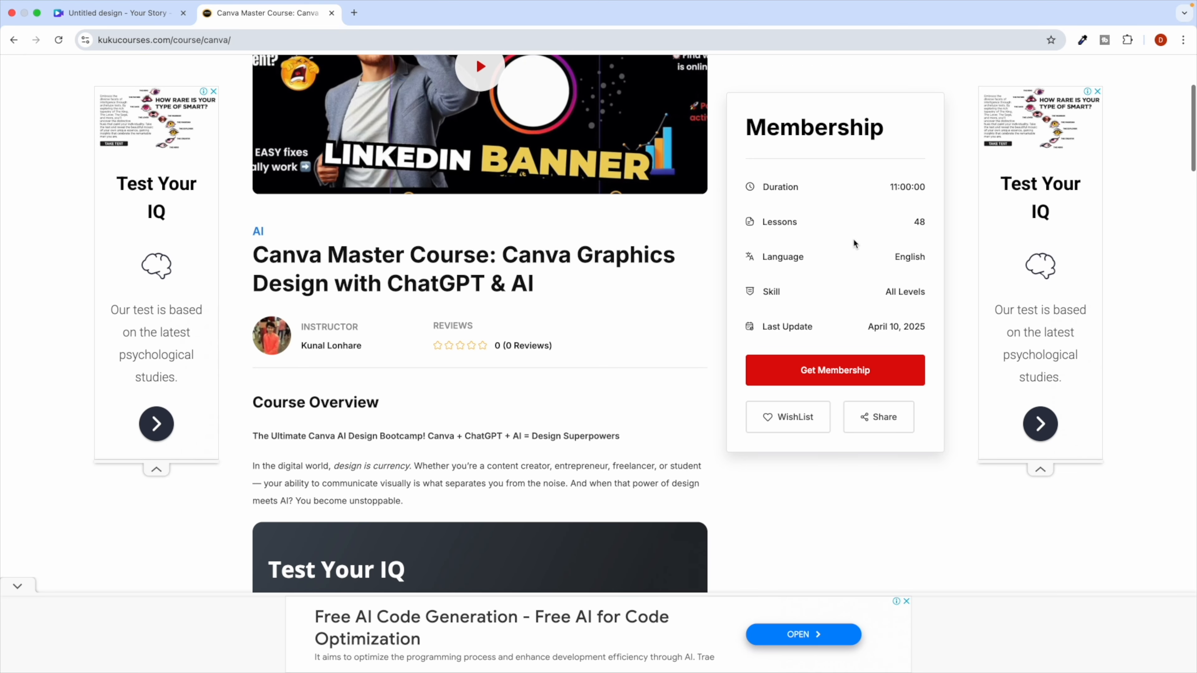
double_click(903, 188)
scroll(563, 355, "down", 10)
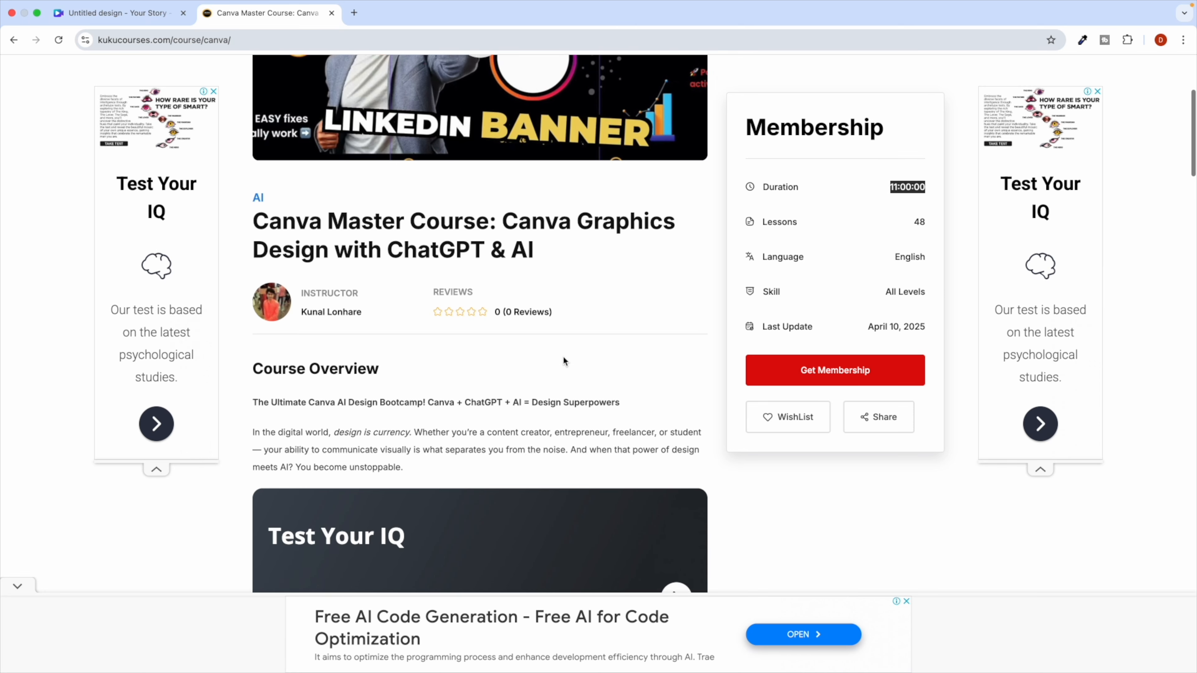
scroll(460, 420, "down", 5)
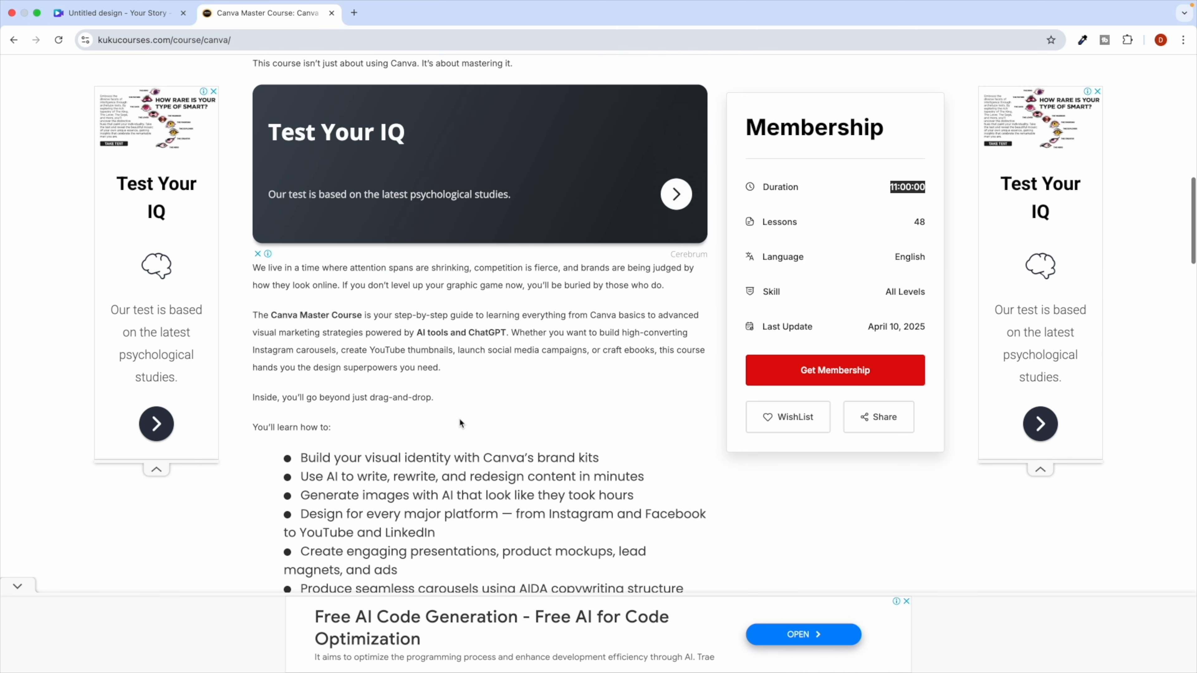
scroll(459, 417, "down", 10)
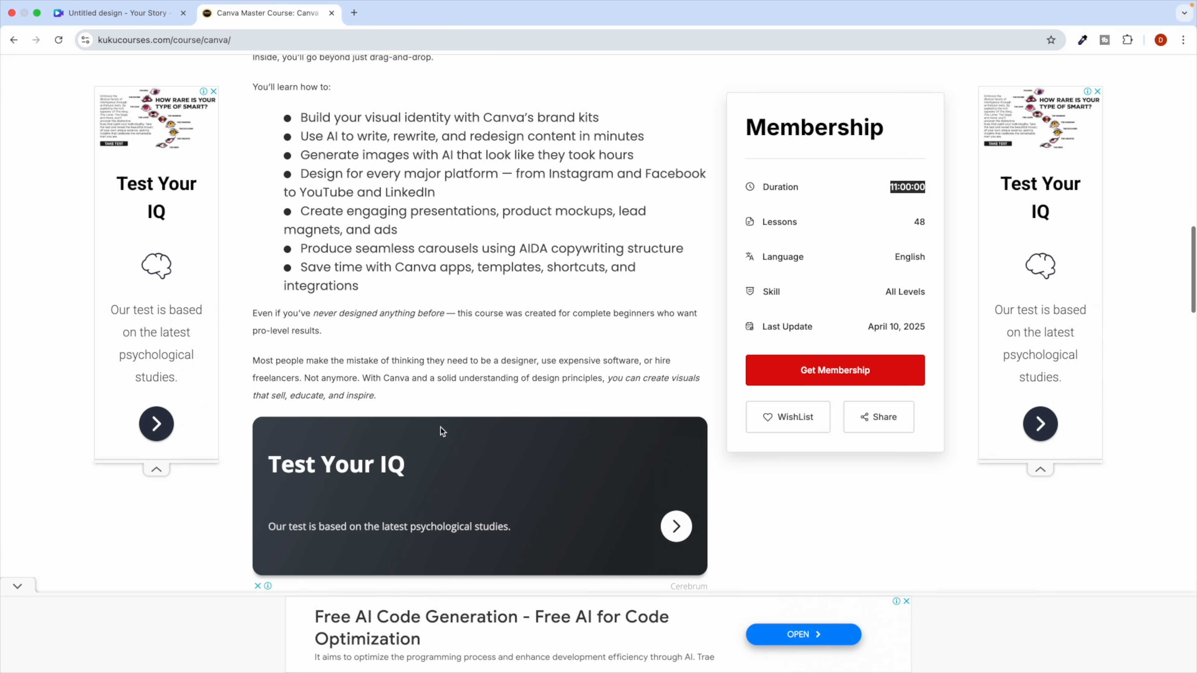
scroll(440, 426, "down", 10)
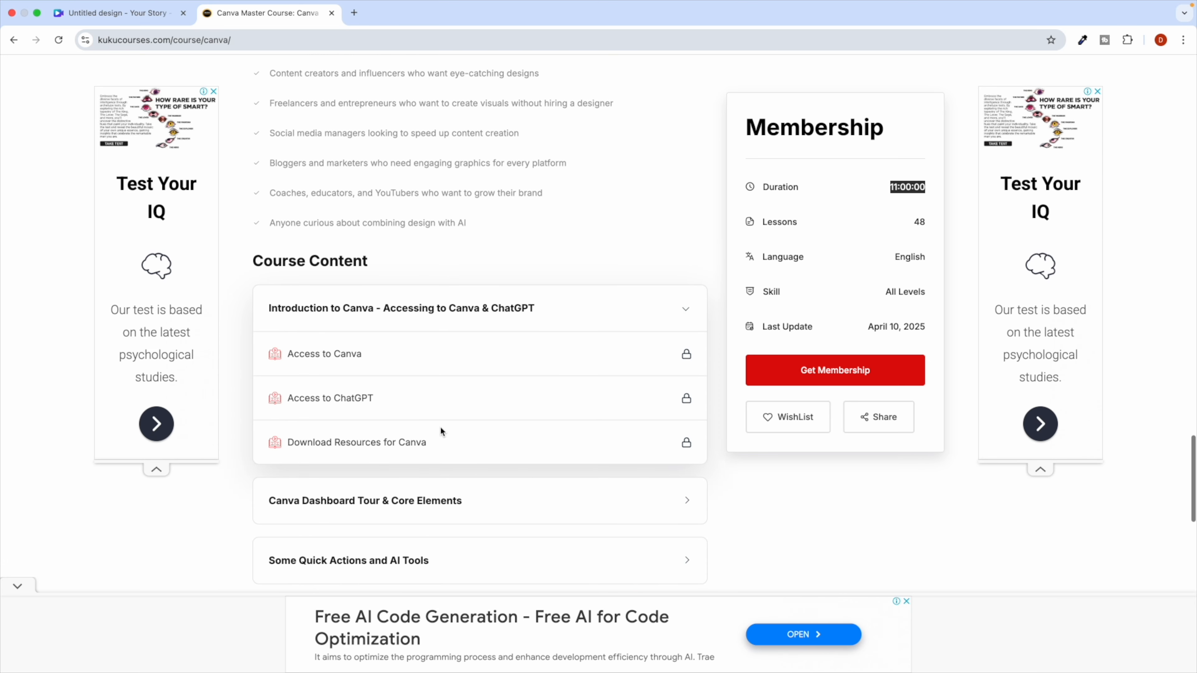
Expand the Dashboard Tour & Core Elements and Some Quick Actions and AI Tools lesson lists.
left_click(343, 396)
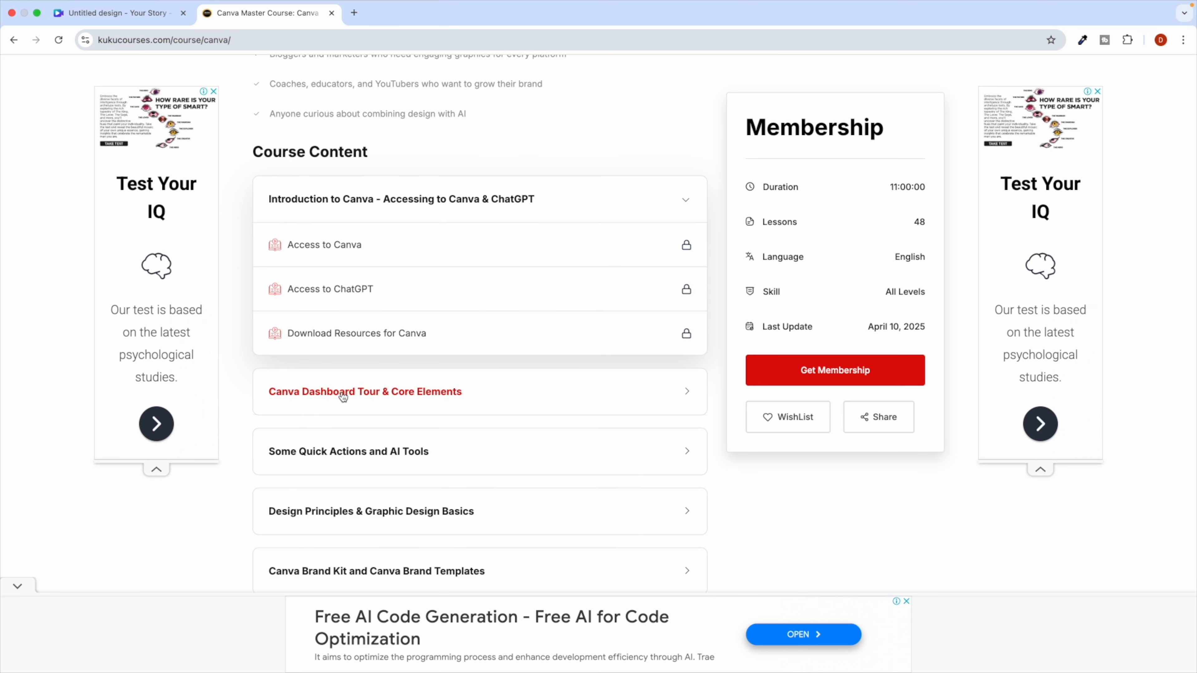
scroll(354, 233, "down", 2)
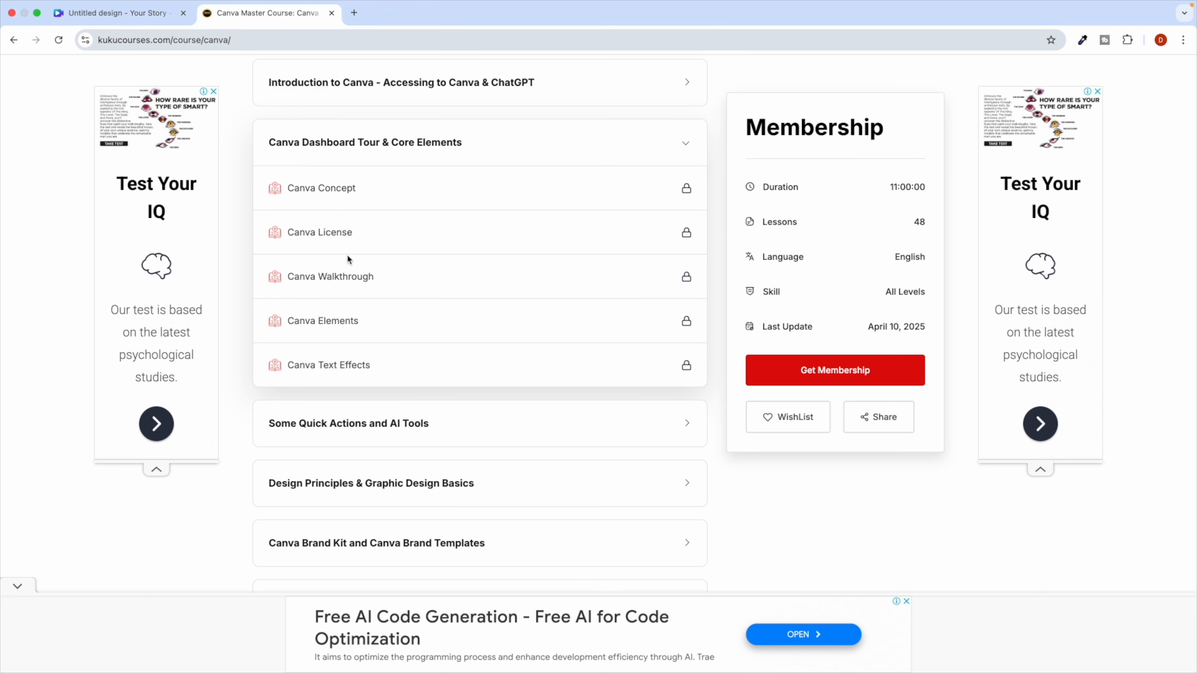
triple_click(337, 278)
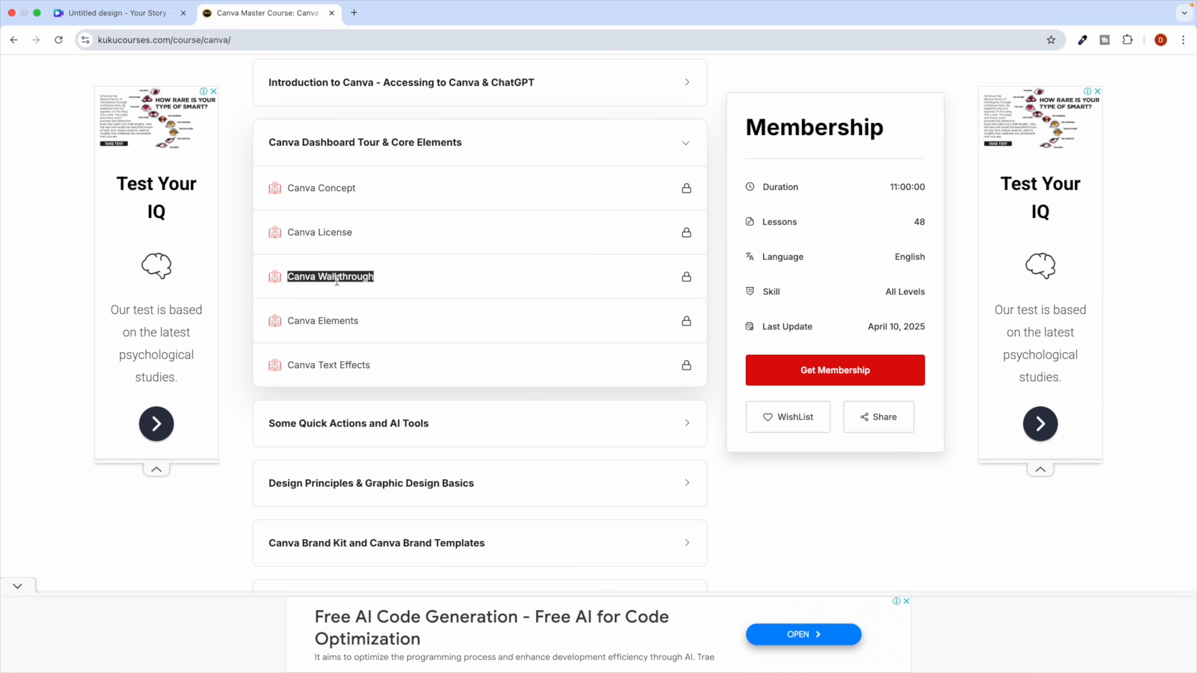
double_click(333, 321)
left_click(337, 368)
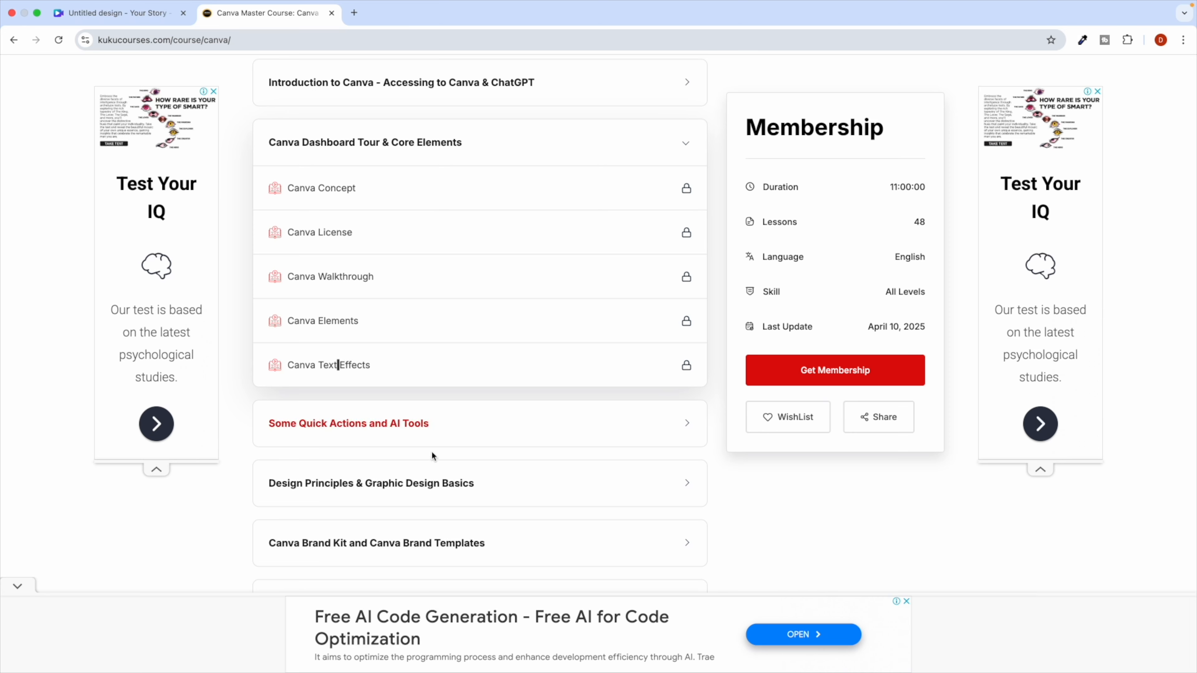
scroll(436, 457, "down", 1)
left_click(442, 374)
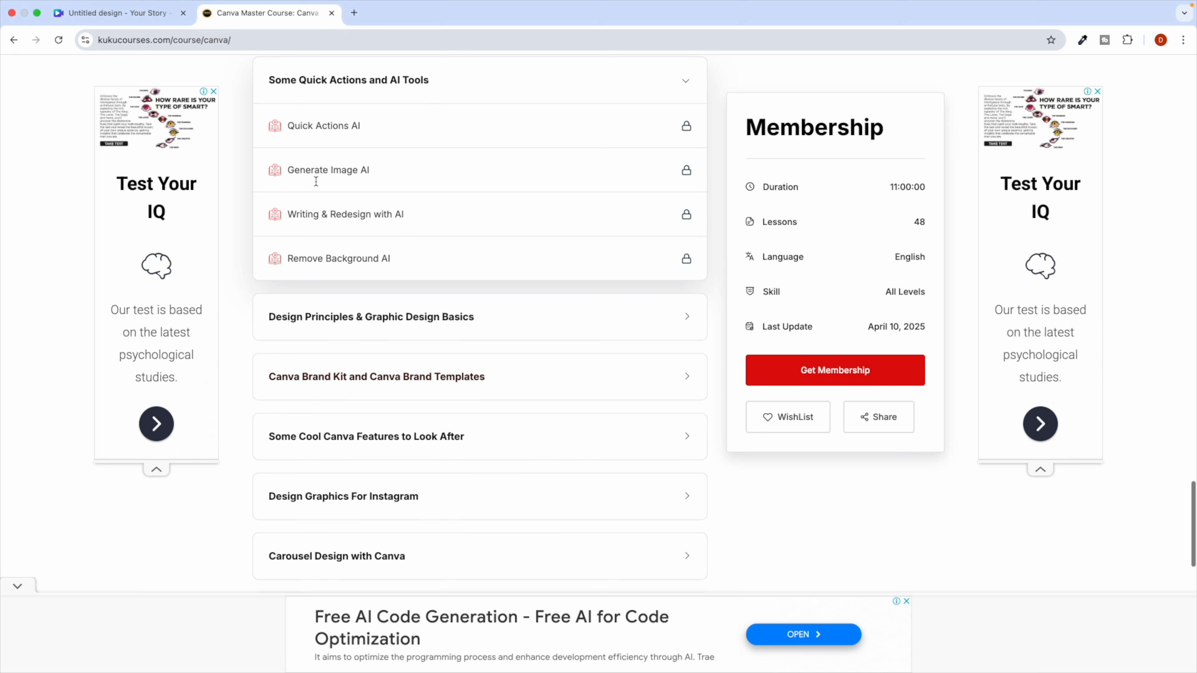
triple_click(338, 173)
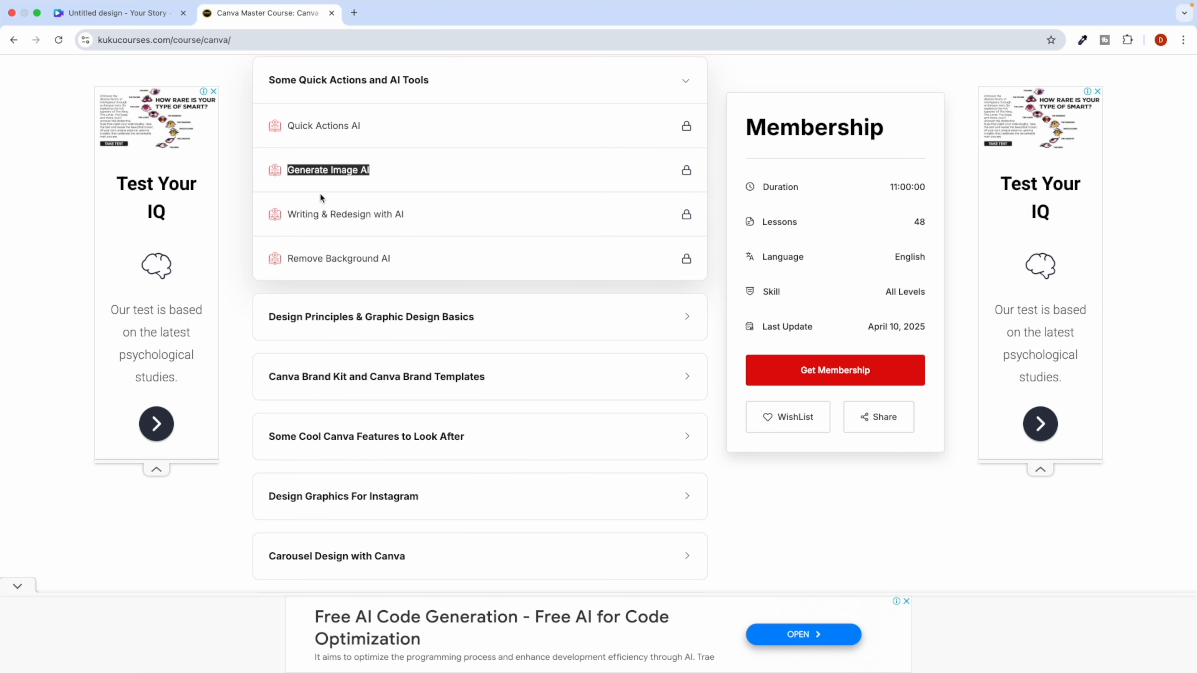
Close the course page's pop-up ad and expand the AI Canva Magic Studio module.
left_click(138, 15)
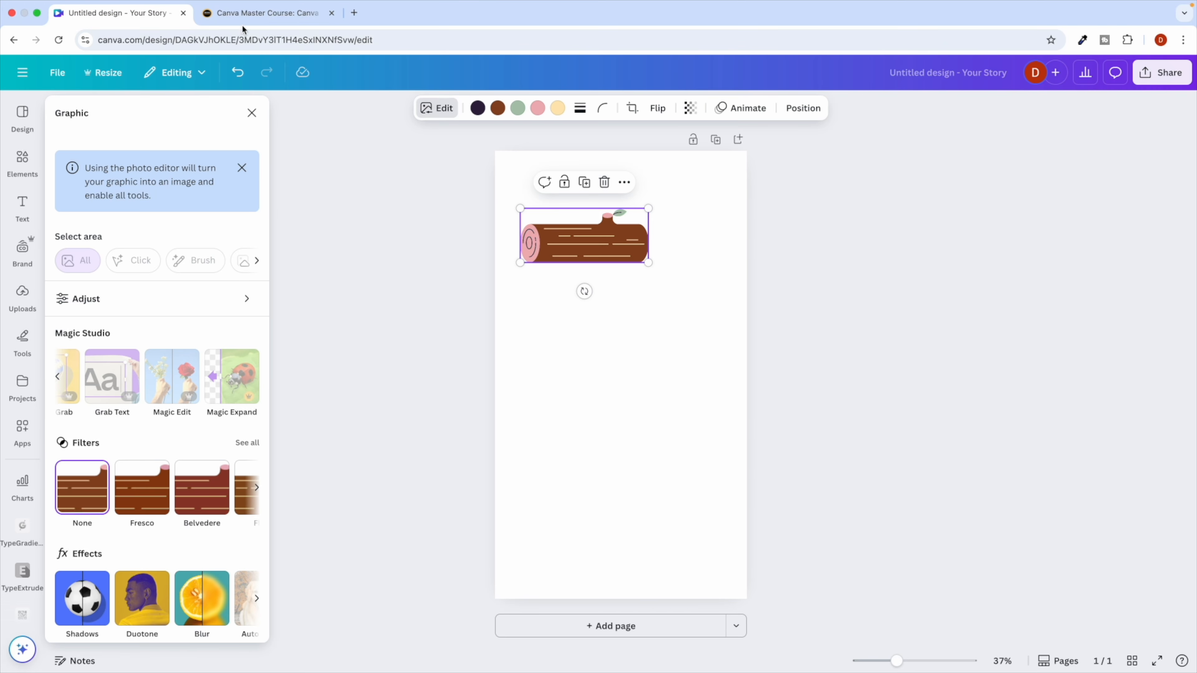
left_click(249, 13)
left_click(623, 409)
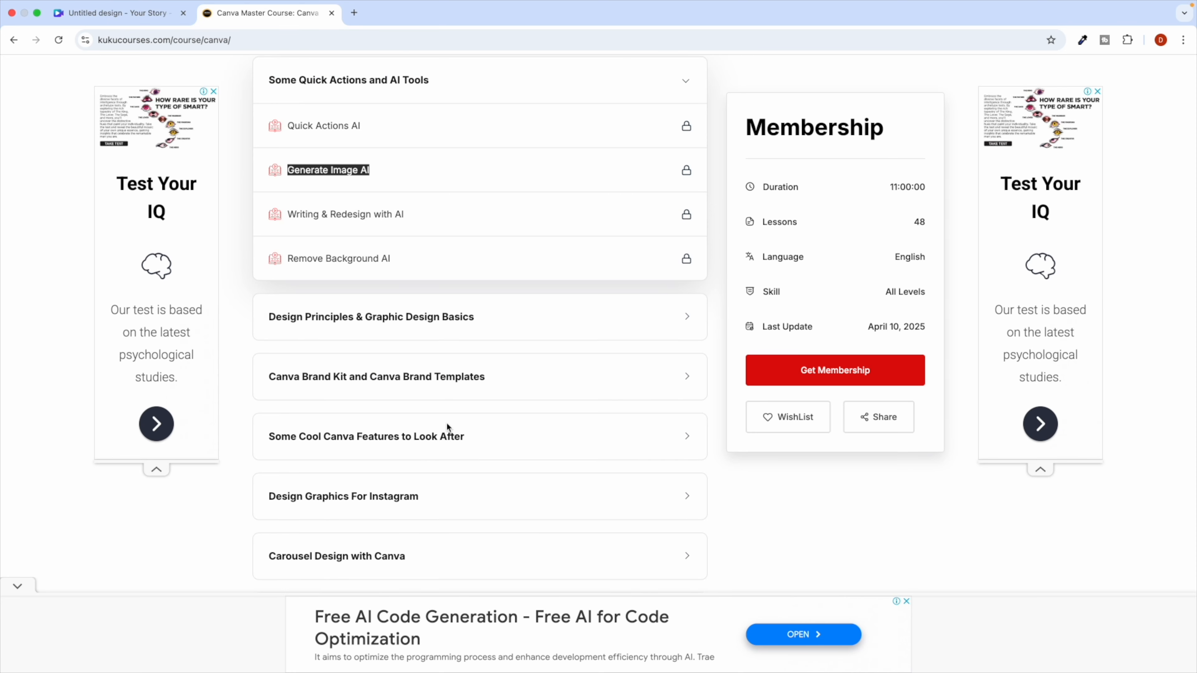
scroll(514, 416, "down", 10)
left_click(318, 349)
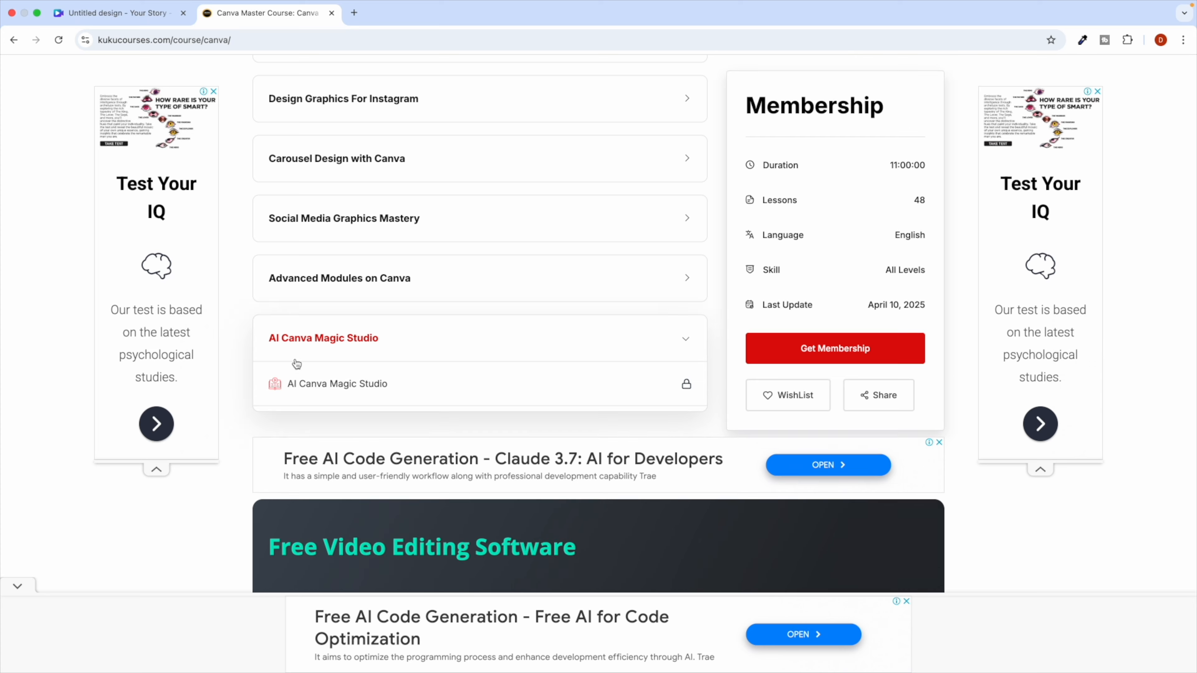
triple_click(309, 385)
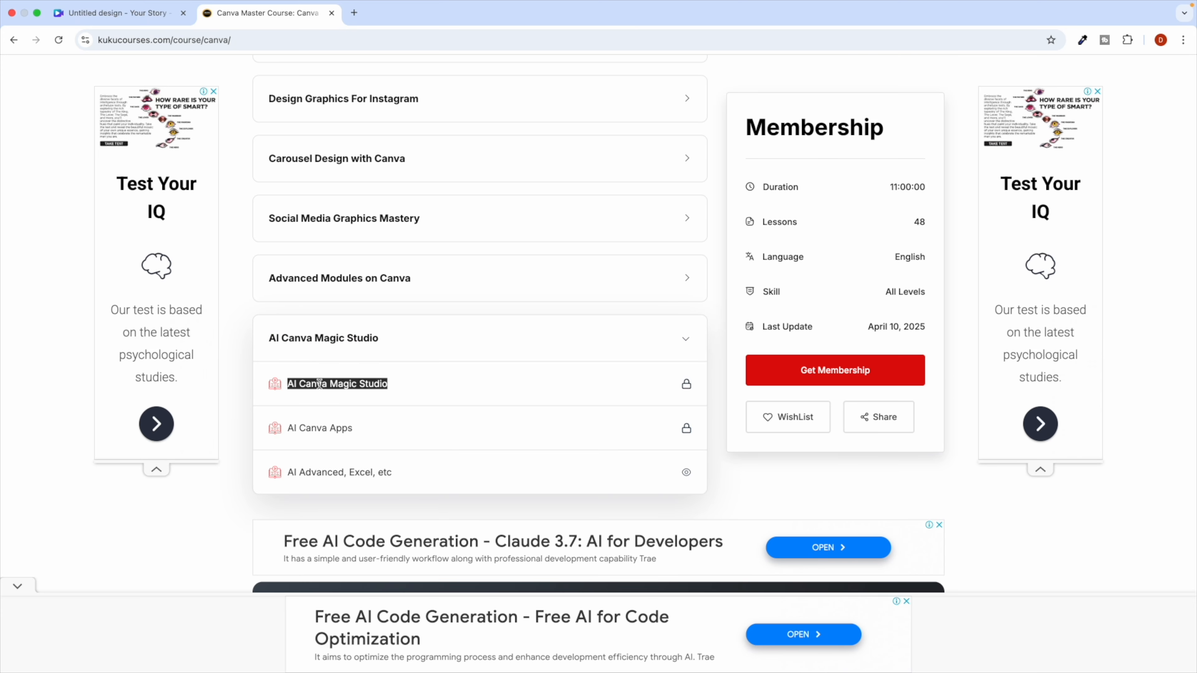
Expand the Advanced Modules on Canva module and highlight several of its lesson titles.
left_click(132, 14)
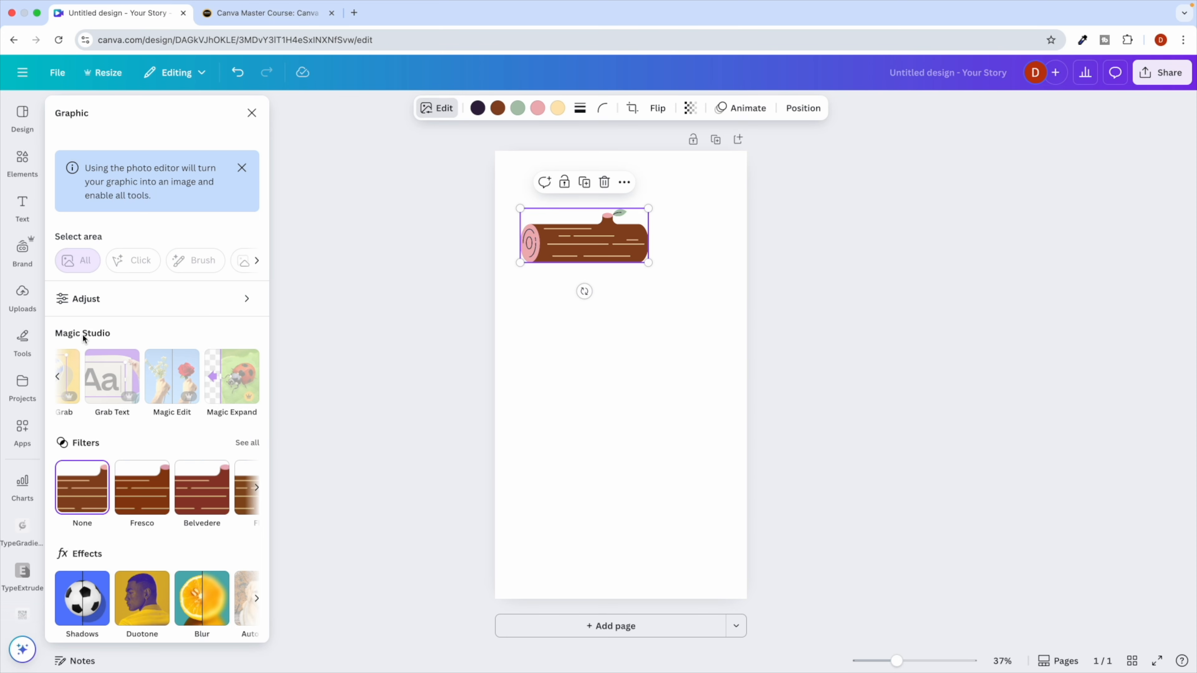
scroll(104, 394, "down", 3)
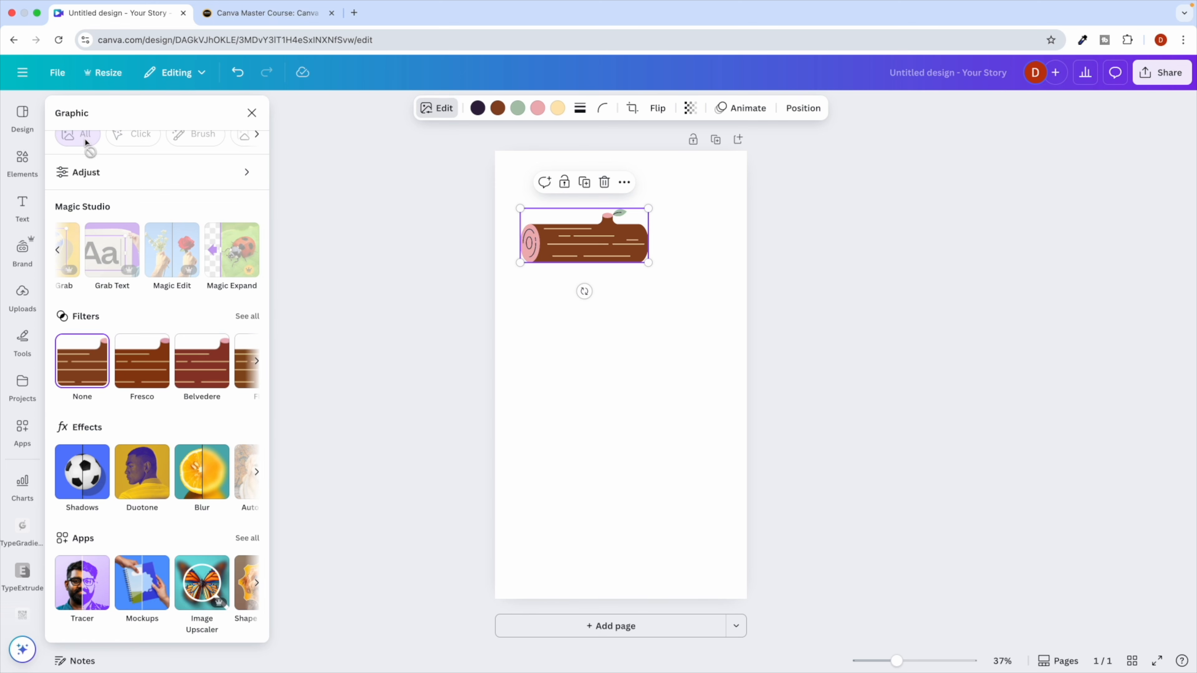
left_click(244, 13)
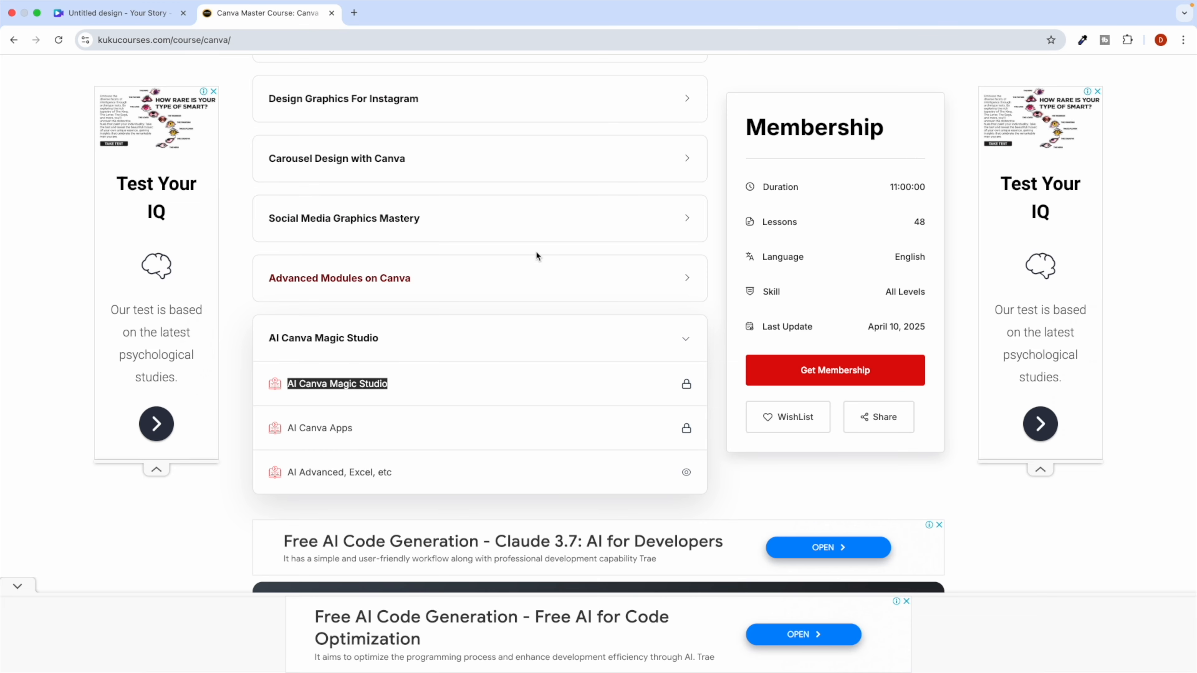
left_click(393, 286)
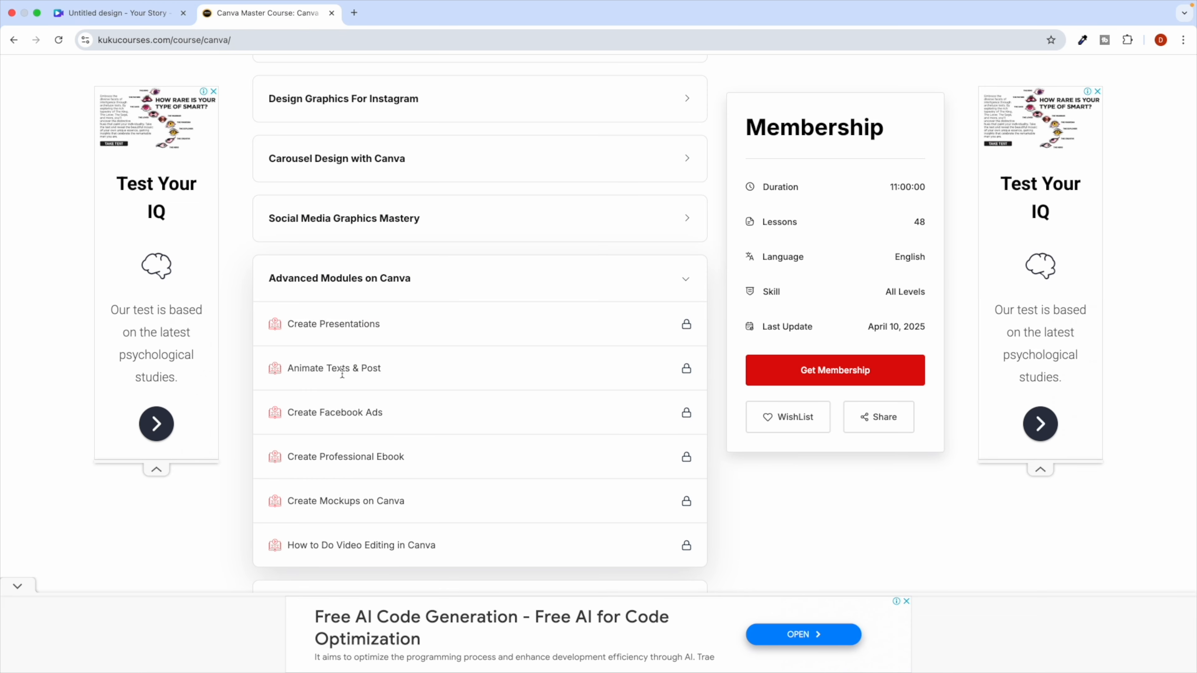
scroll(344, 377, "down", 2)
triple_click(318, 401)
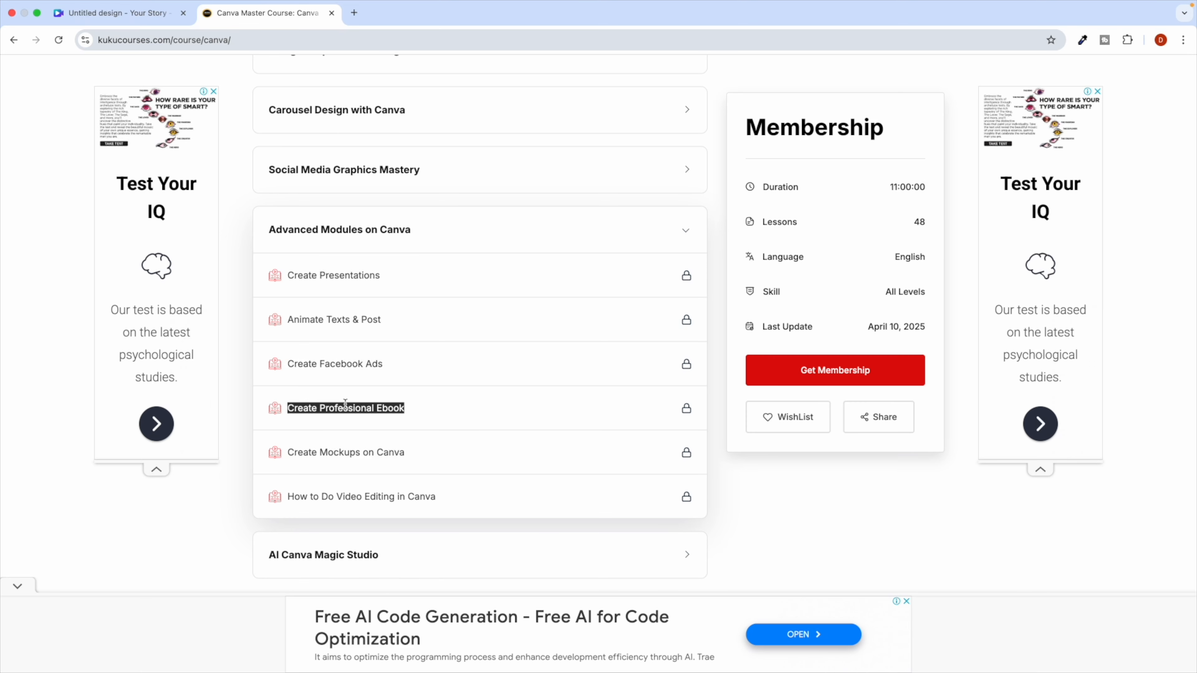
left_click(332, 374)
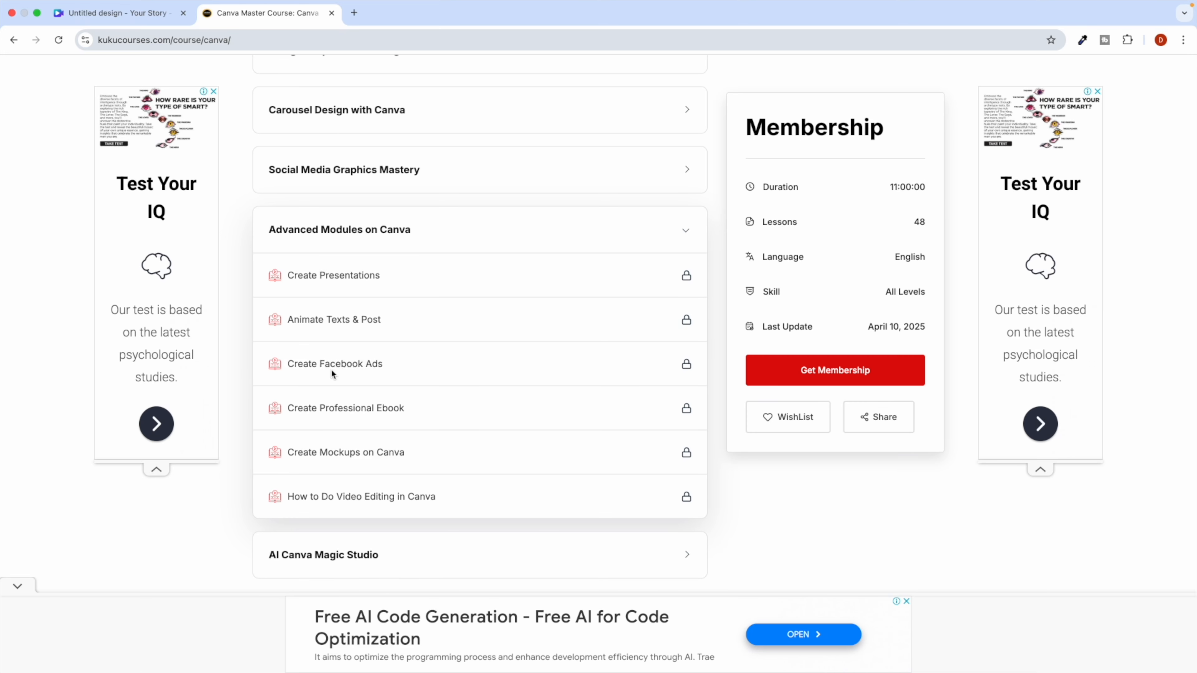
triple_click(340, 322)
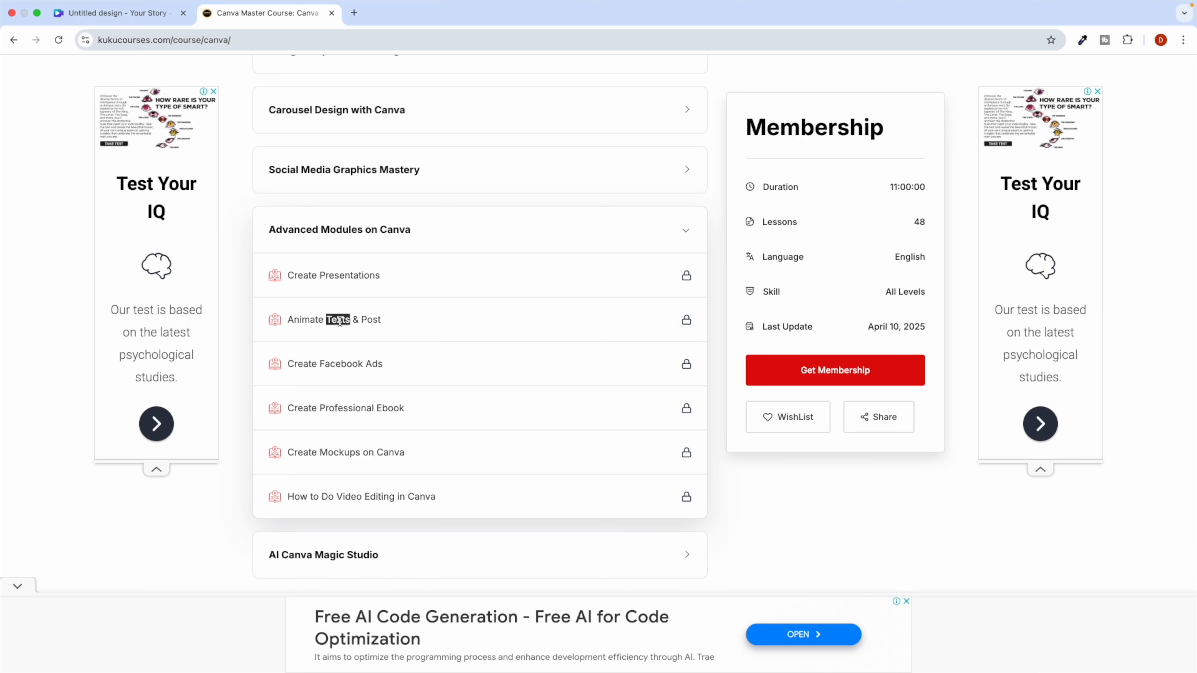
double_click(347, 445)
triple_click(347, 500)
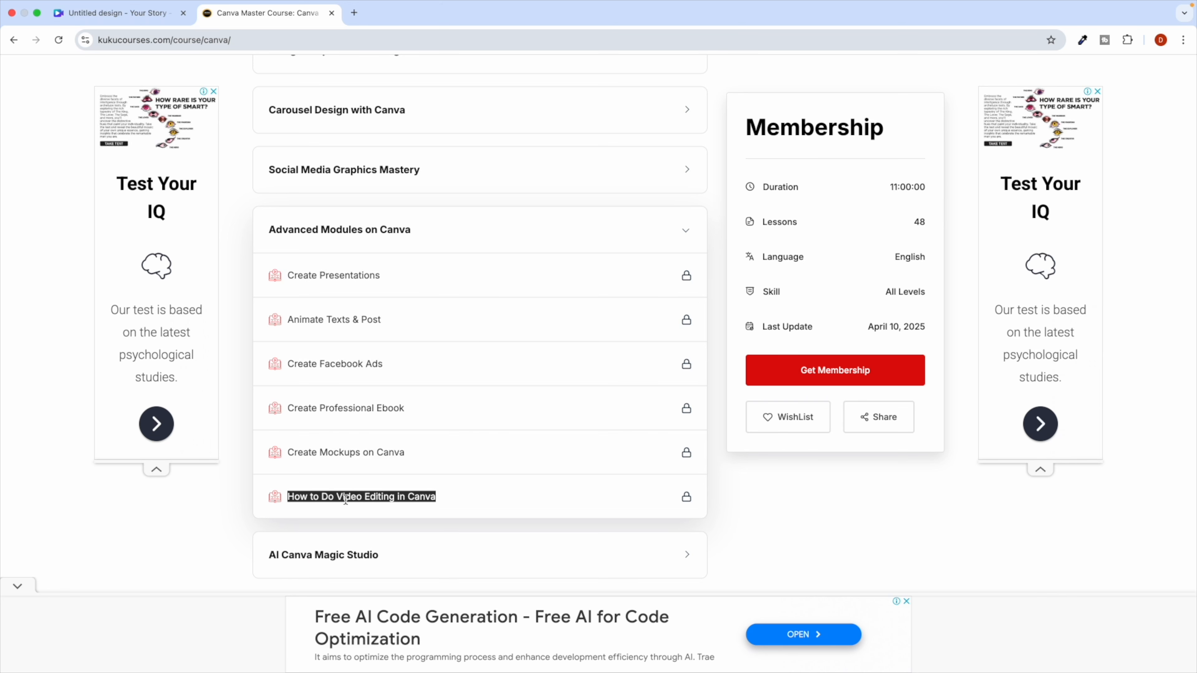
Put the Canva tab on Home, expand Social Media Graphics Mastery, then open an incognito window.
left_click(136, 14)
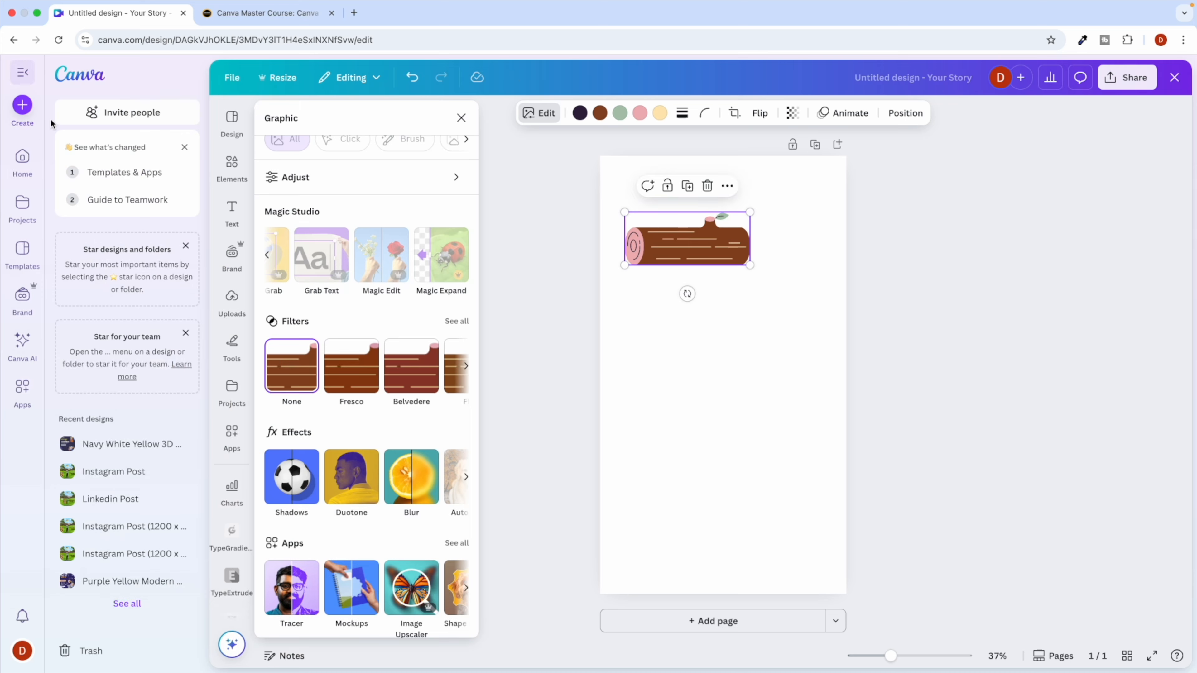
left_click(22, 158)
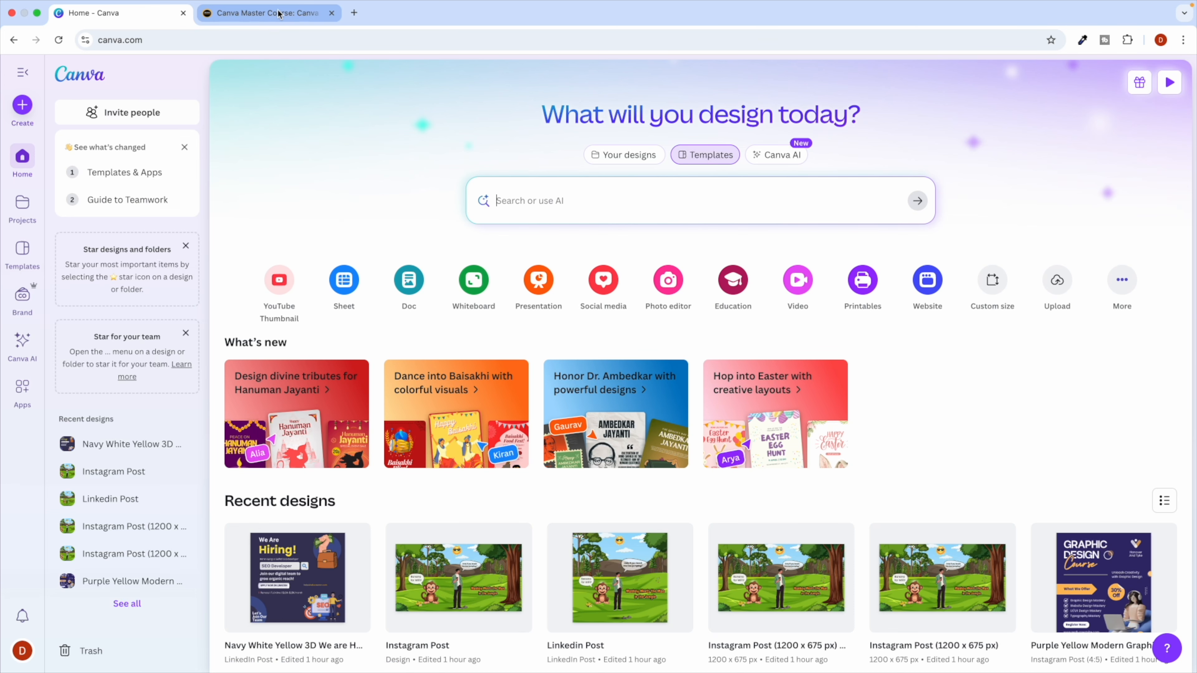
left_click(264, 13)
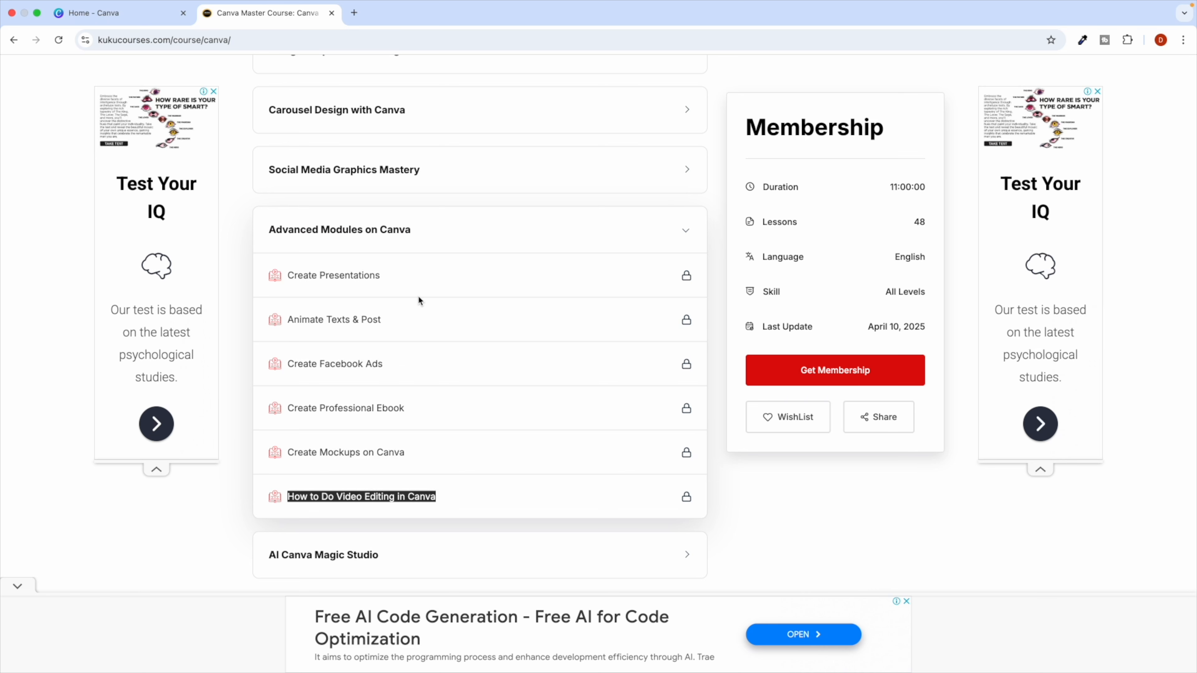
scroll(418, 298, "up", 1)
left_click(426, 238)
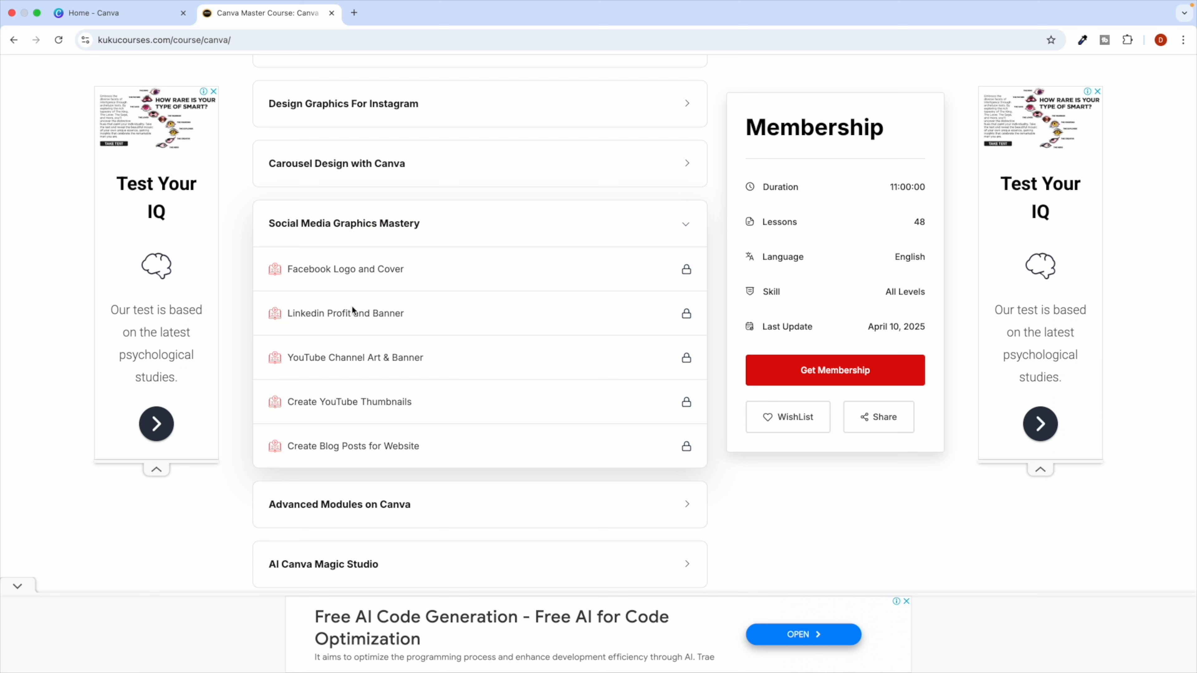
triple_click(330, 311)
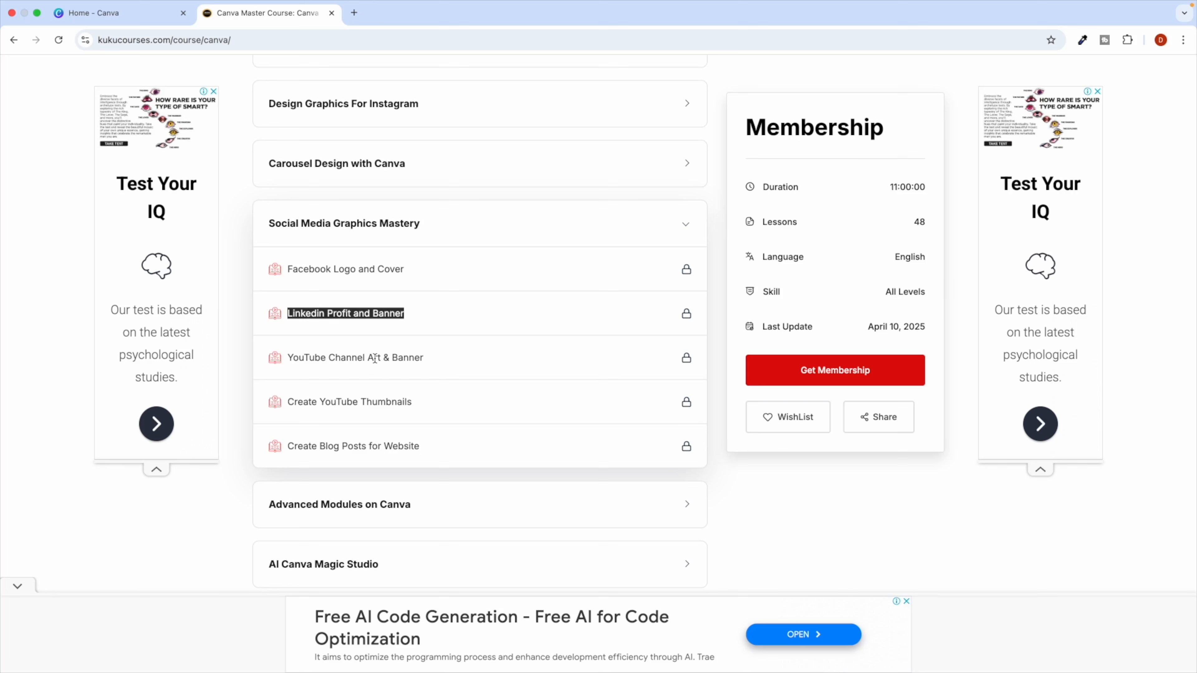
triple_click(364, 401)
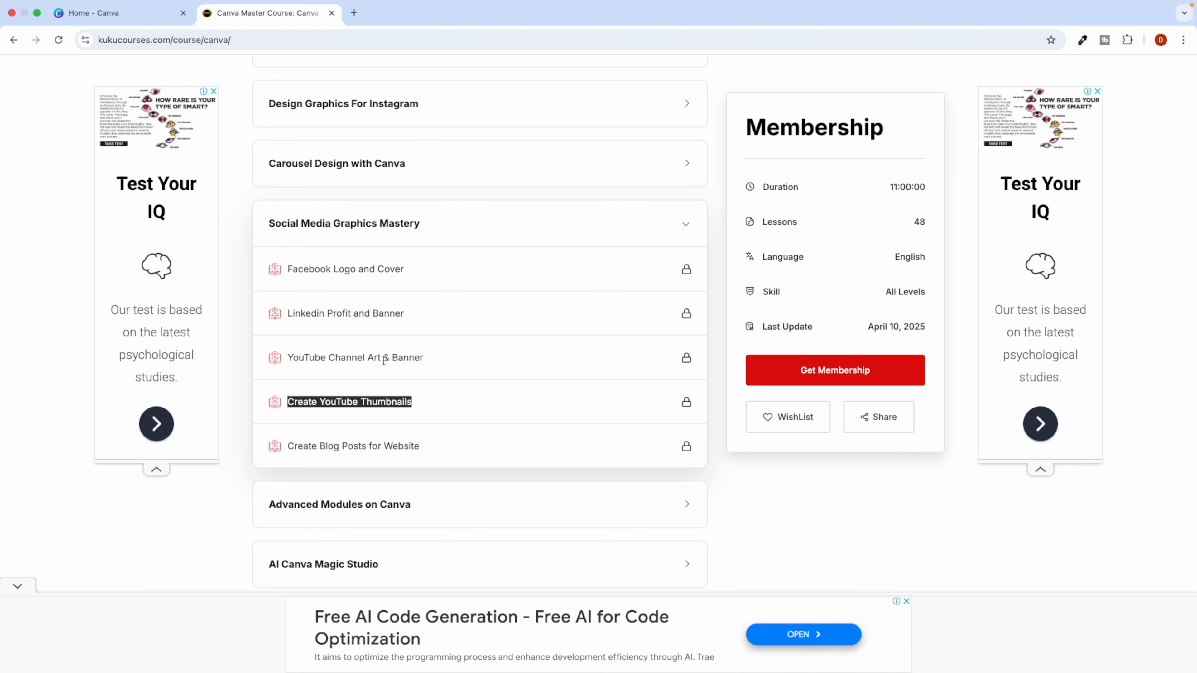
left_click(1179, 44)
left_click(1053, 104)
Go to youtube.com, search 'kuku courses' and open the KuKu Courses channel.
type("you")
key("Return")
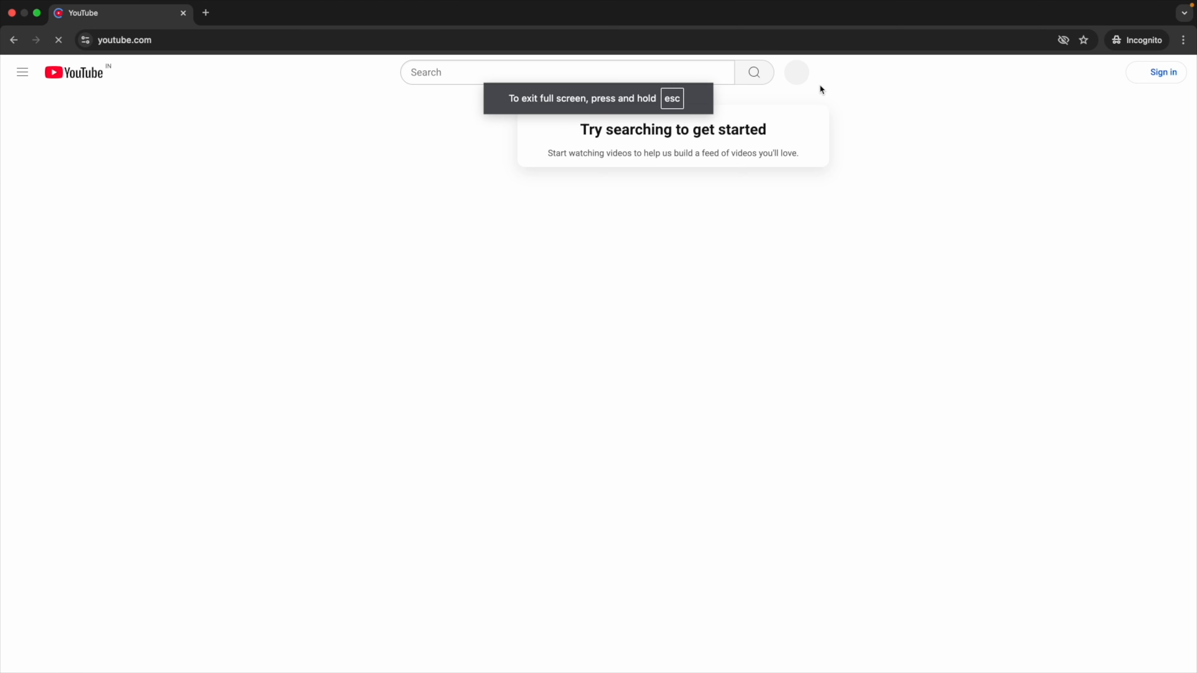
left_click(504, 73)
type("ku")
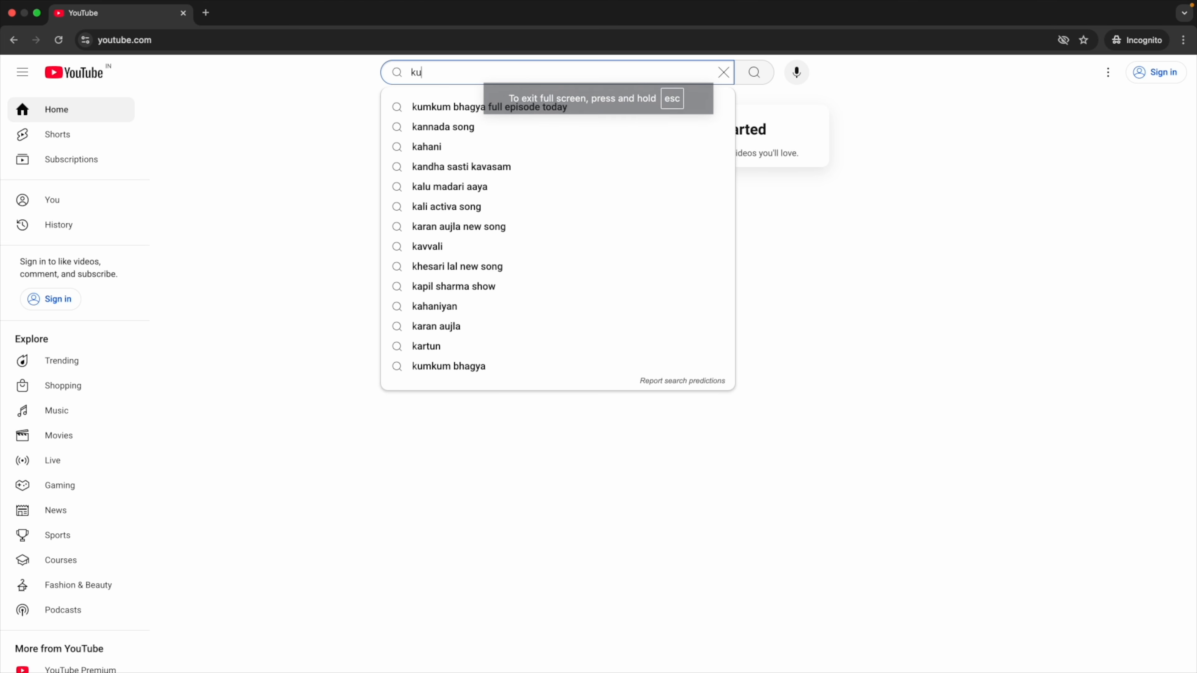
type("ku courses")
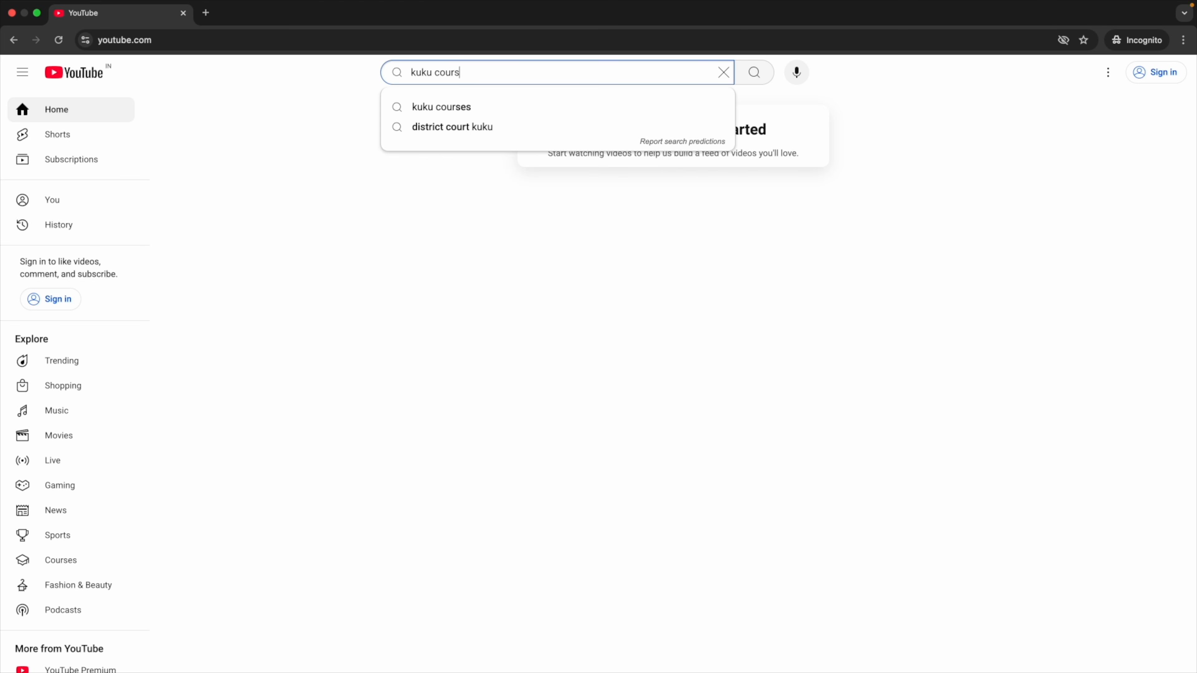
key("Return")
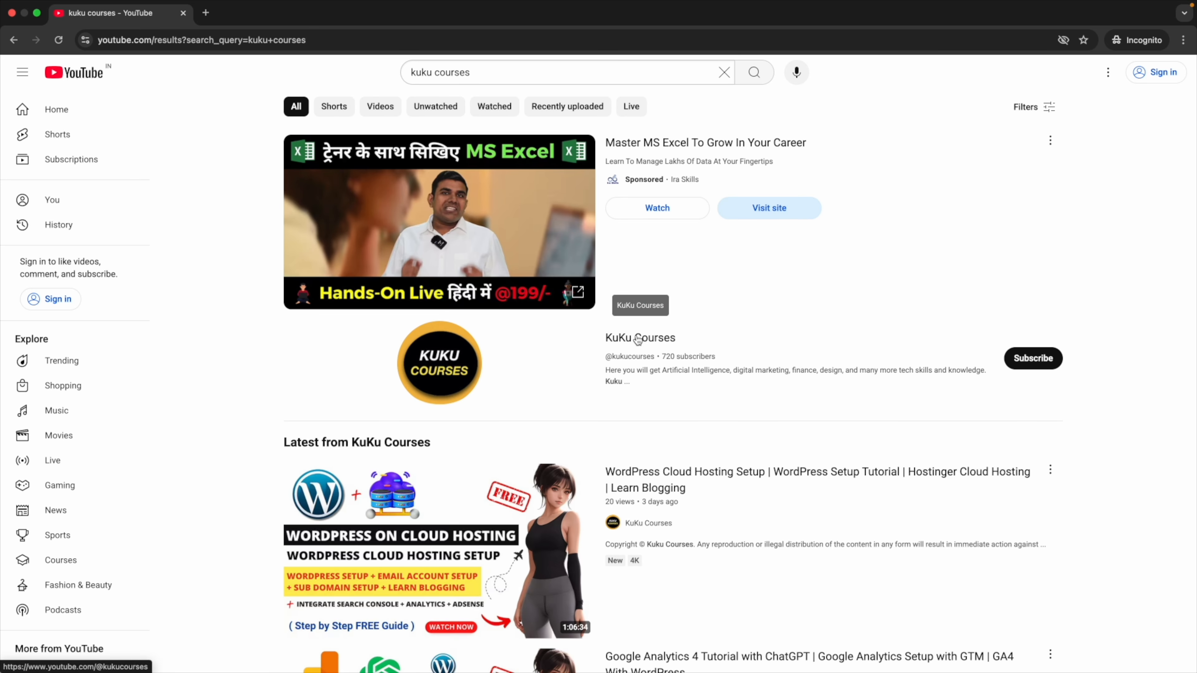
left_click(642, 361)
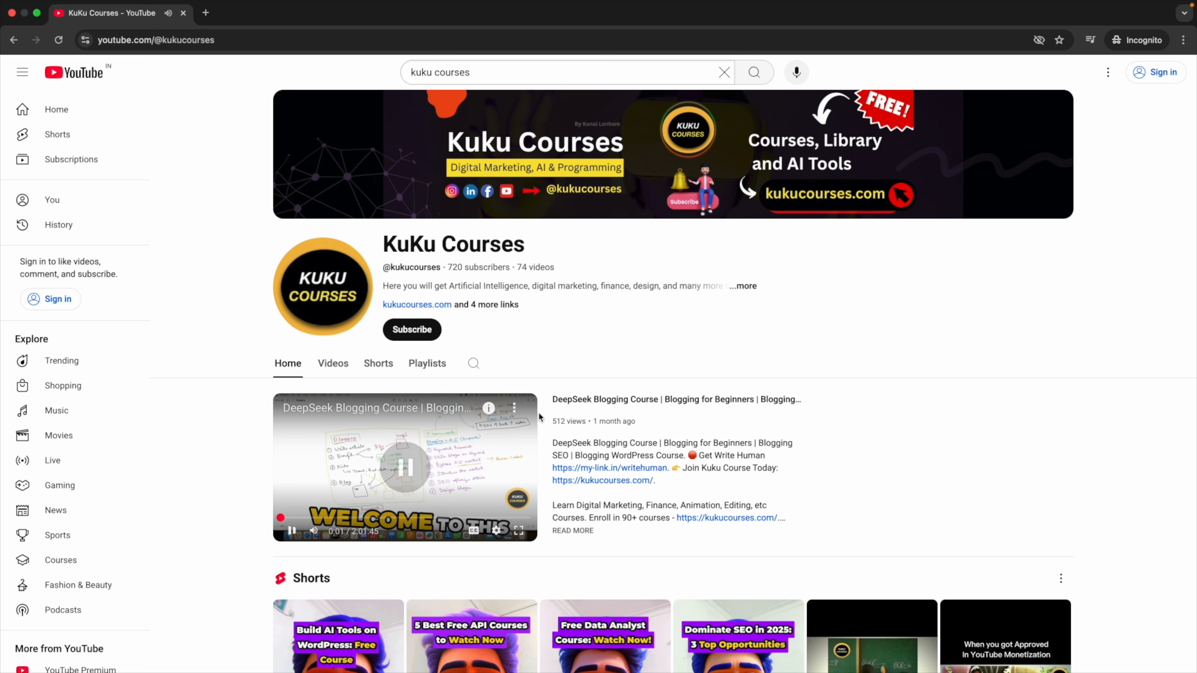
scroll(636, 143, "up", 5)
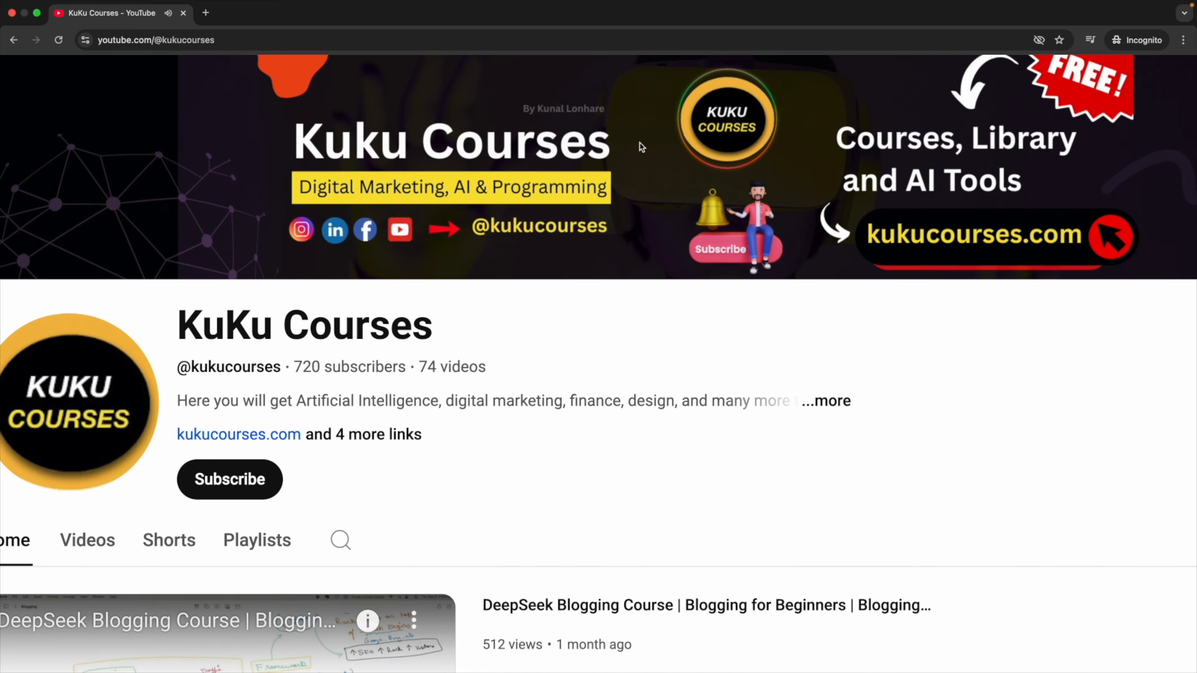
scroll(638, 145, "up", 2)
scroll(627, 143, "right", 1)
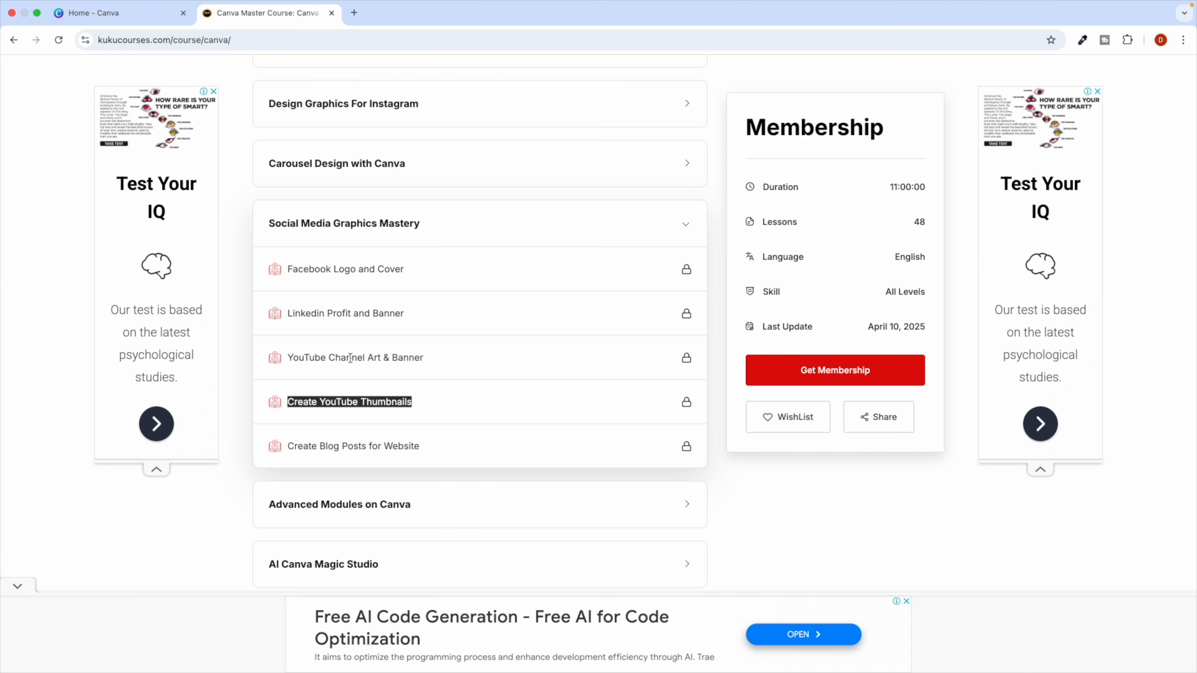
Browse the course lessons, expanding Carousel Design, Some Cool Canva Features and Brand Kit modules.
triple_click(349, 449)
triple_click(361, 404)
scroll(439, 250, "up", 2)
left_click(414, 251)
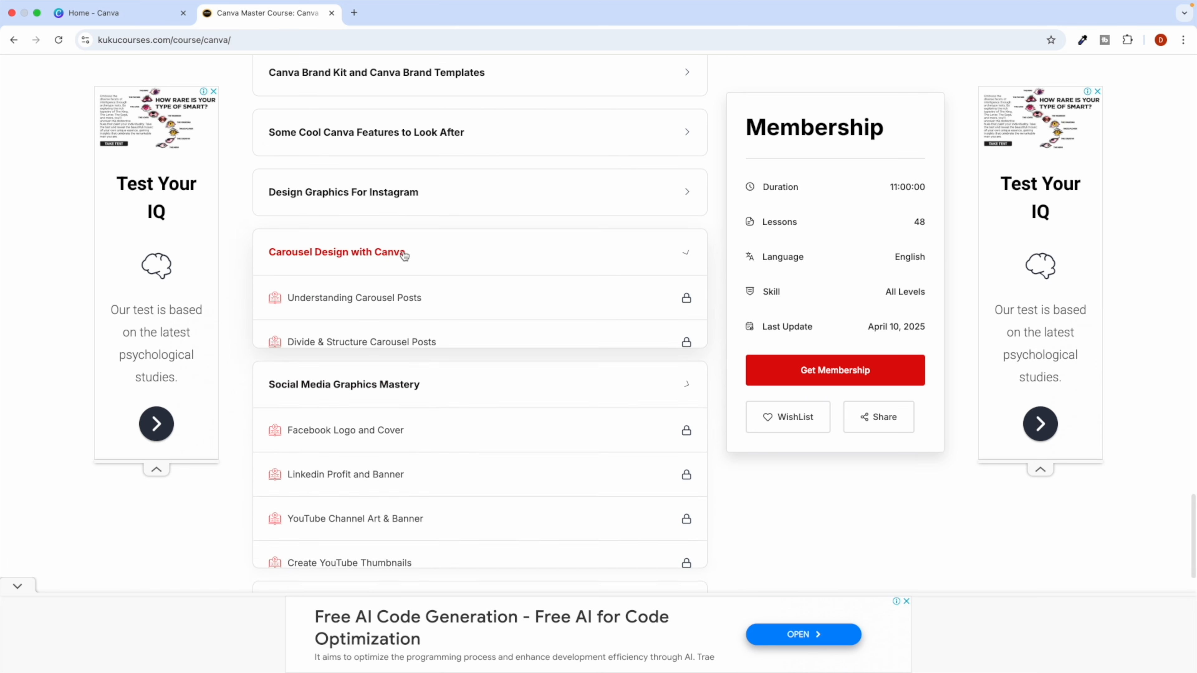
scroll(330, 306, "down", 1)
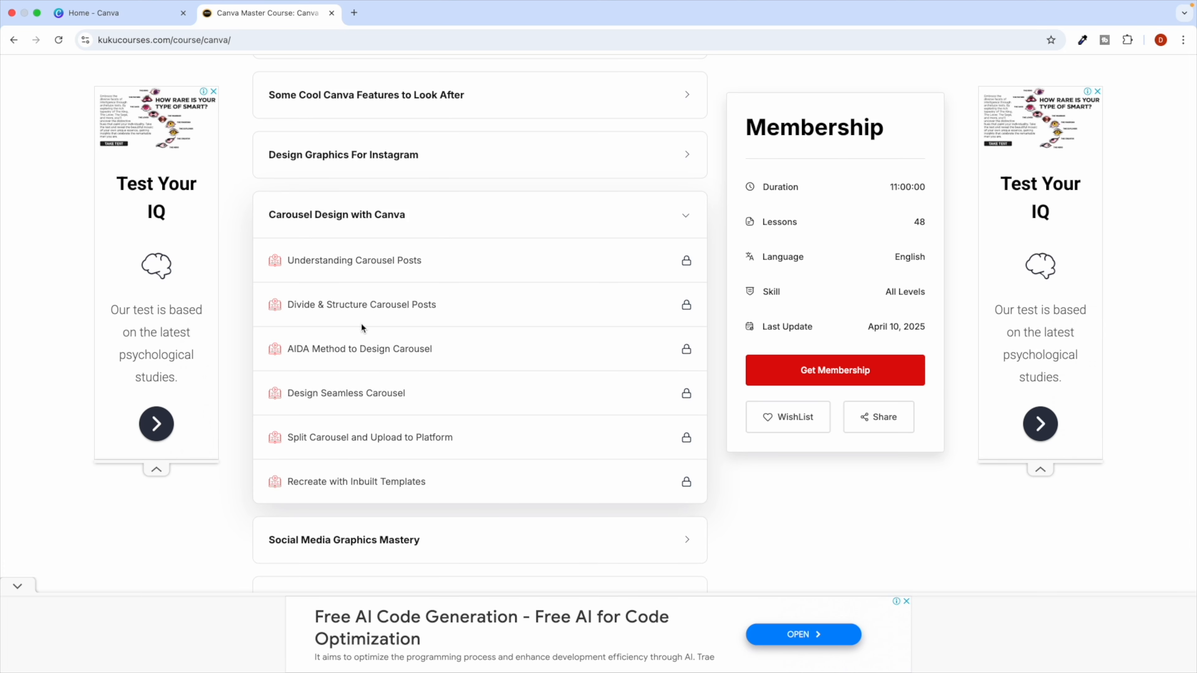
left_click_drag(303, 347, 344, 347)
scroll(372, 306, "up", 4)
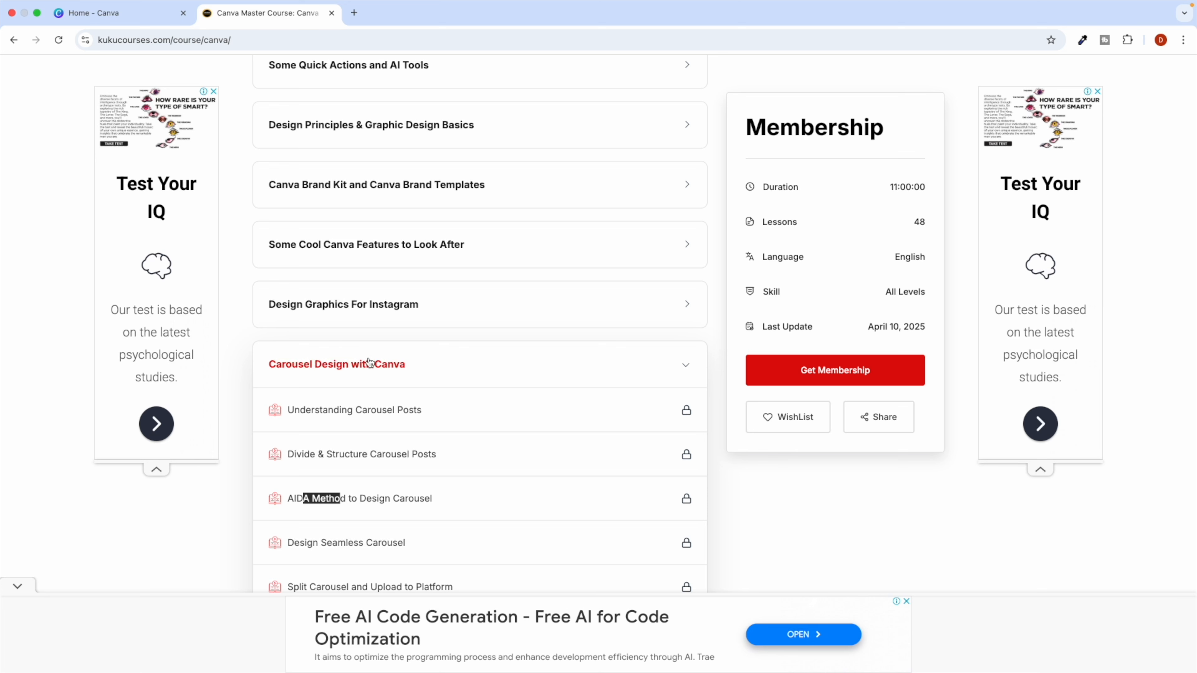
left_click(414, 251)
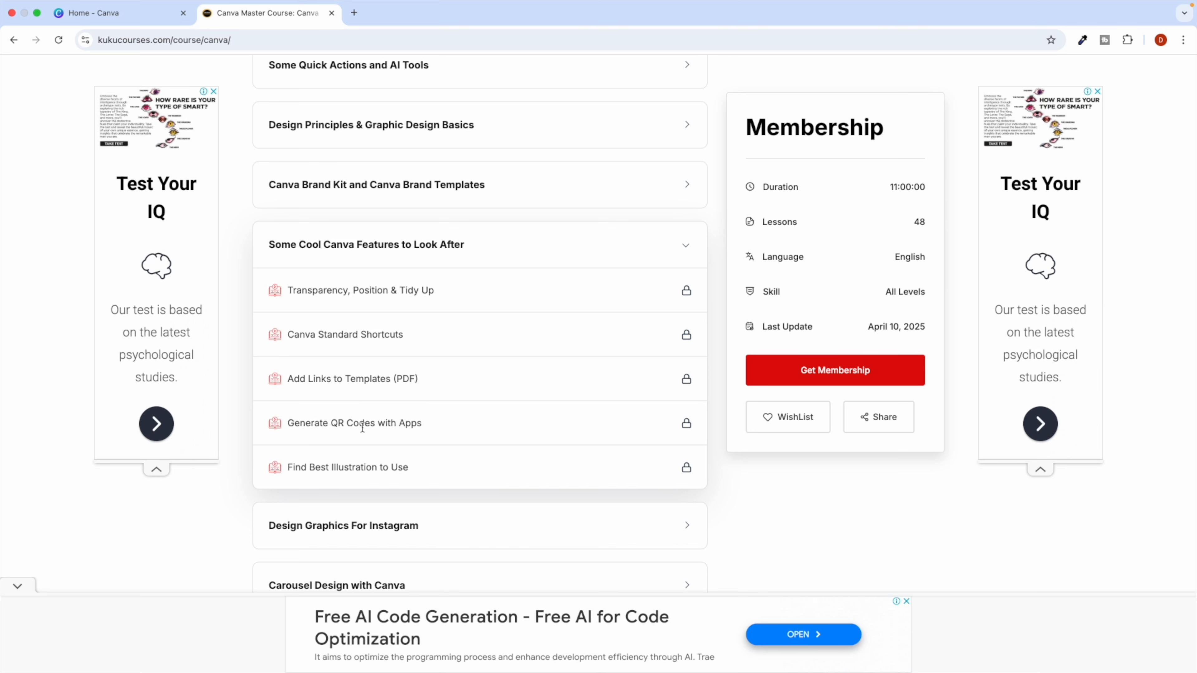
scroll(368, 307, "up", 3)
left_click(392, 298)
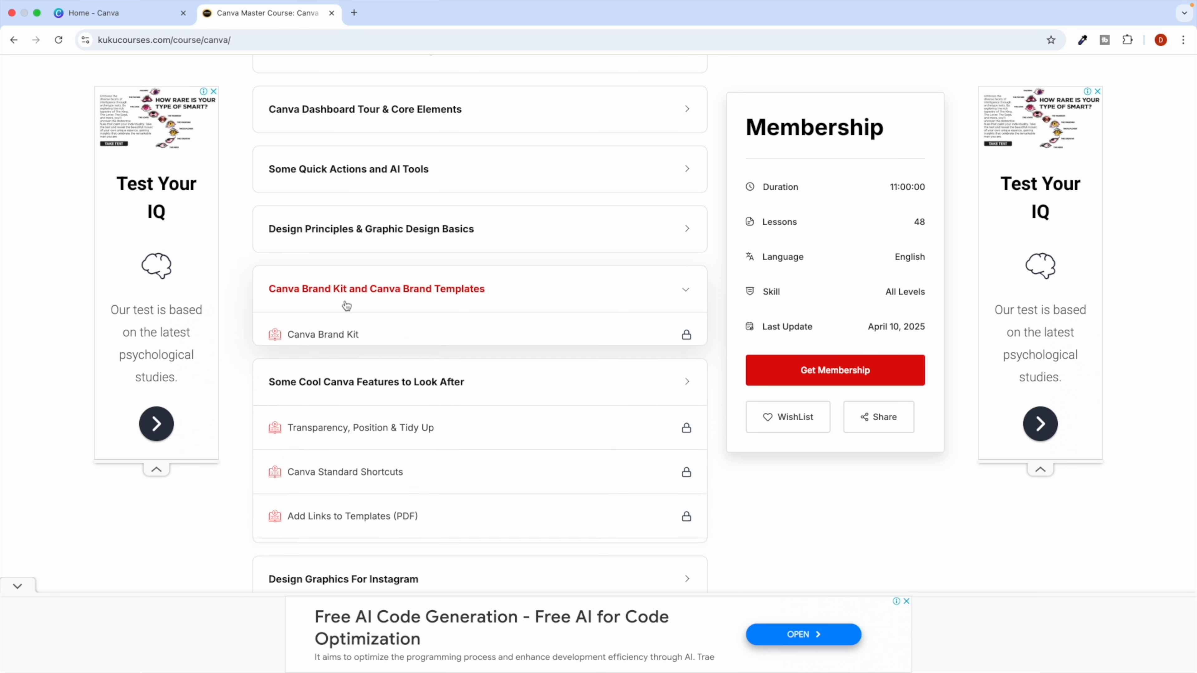
Show Canva's Brand Templates page from the brand area.
left_click(114, 13)
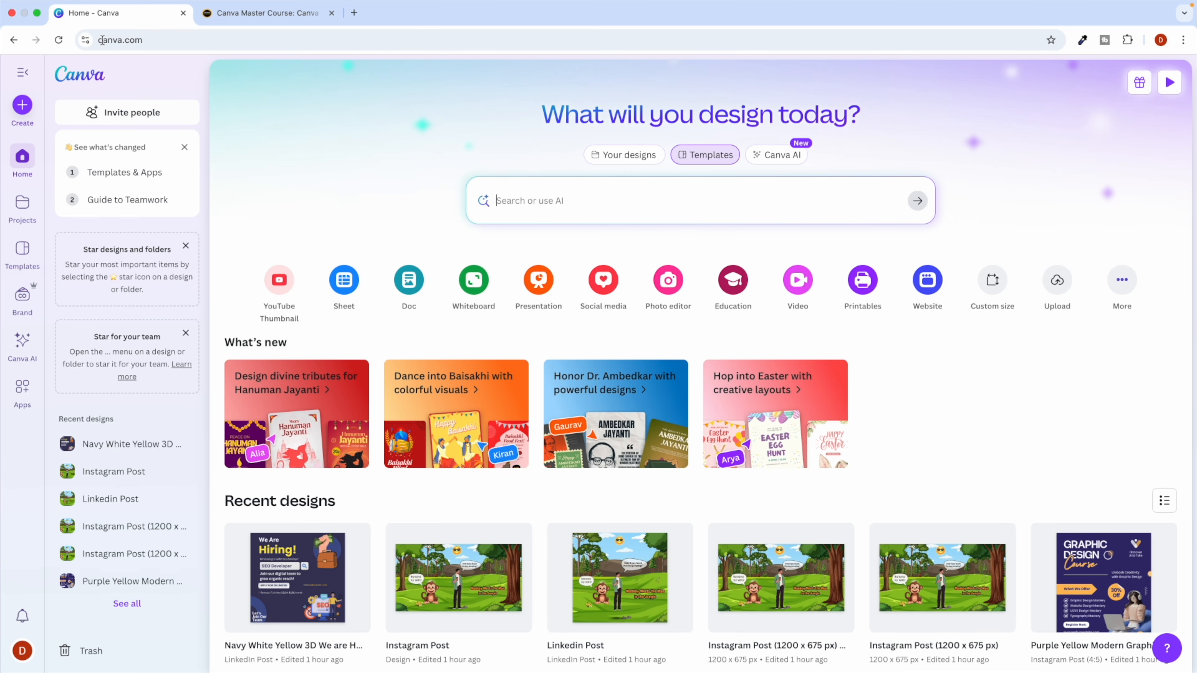
left_click(29, 302)
left_click(131, 175)
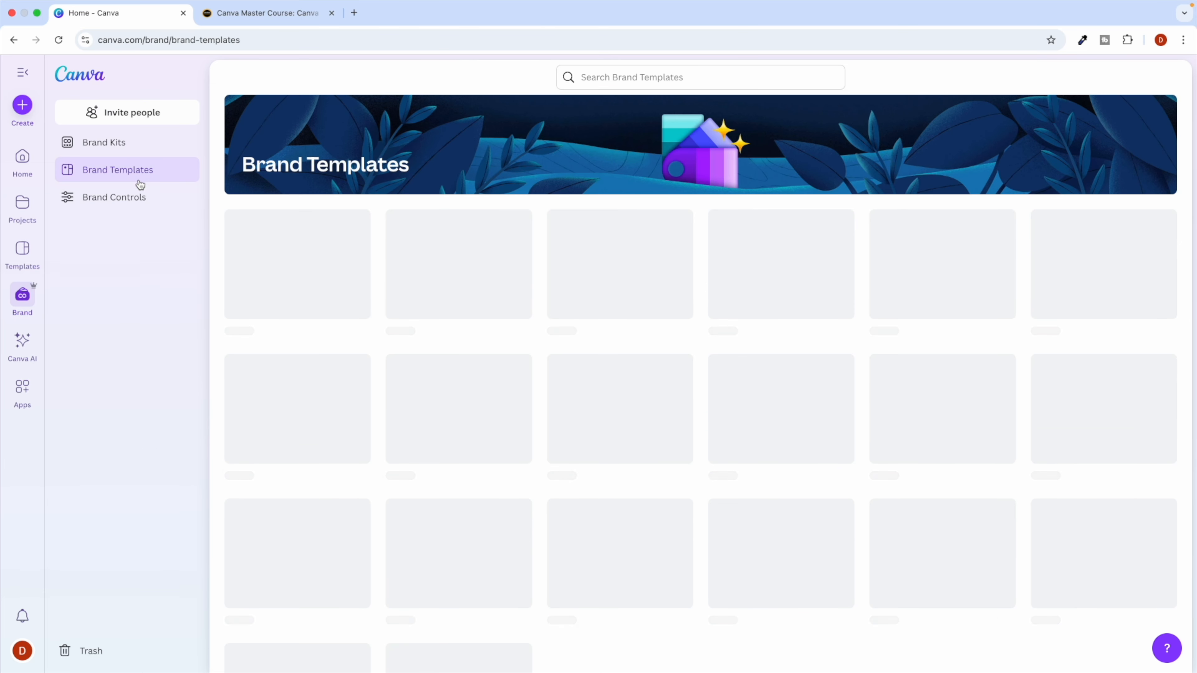
Expand the Design Principles, Quick Actions and AI Canva Magic Studio lessons, then return to Brand Templates.
left_click(263, 17)
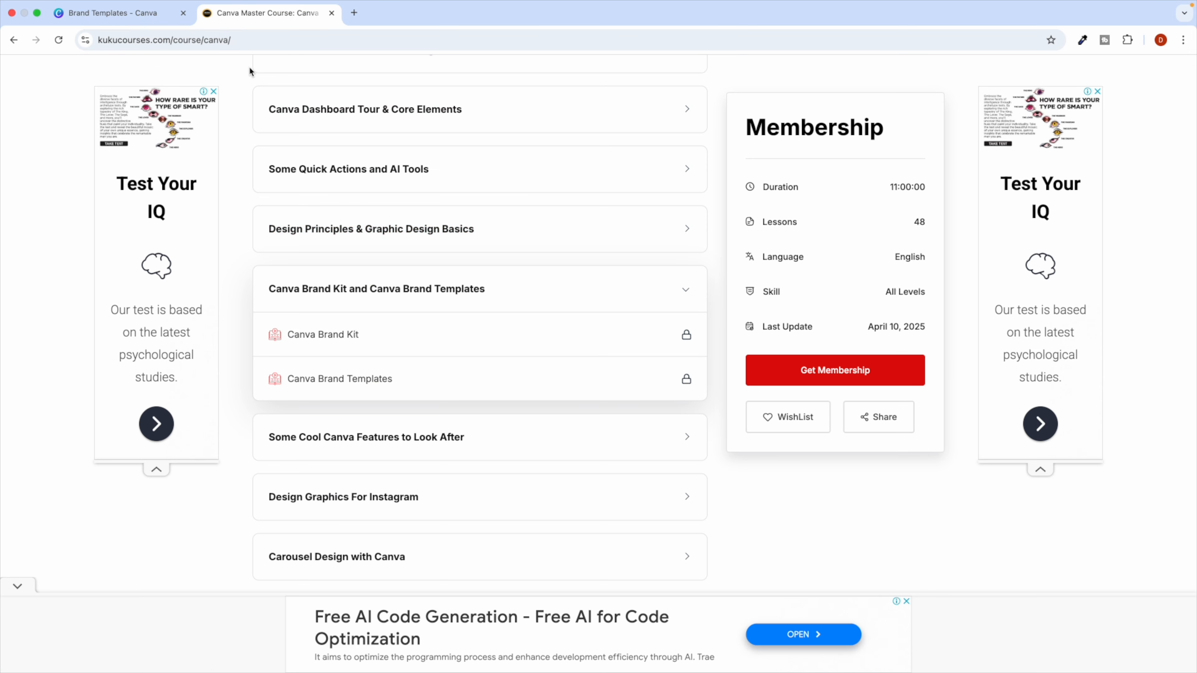
scroll(395, 368, "up", 2)
left_click(386, 305)
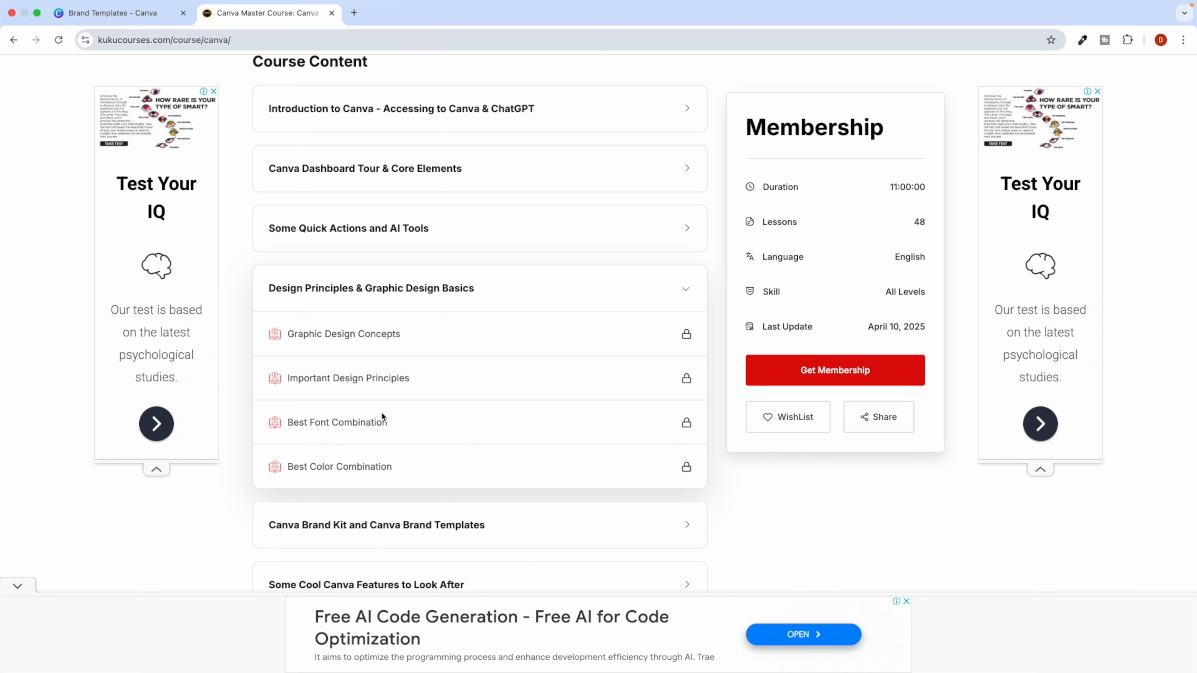
left_click(402, 241)
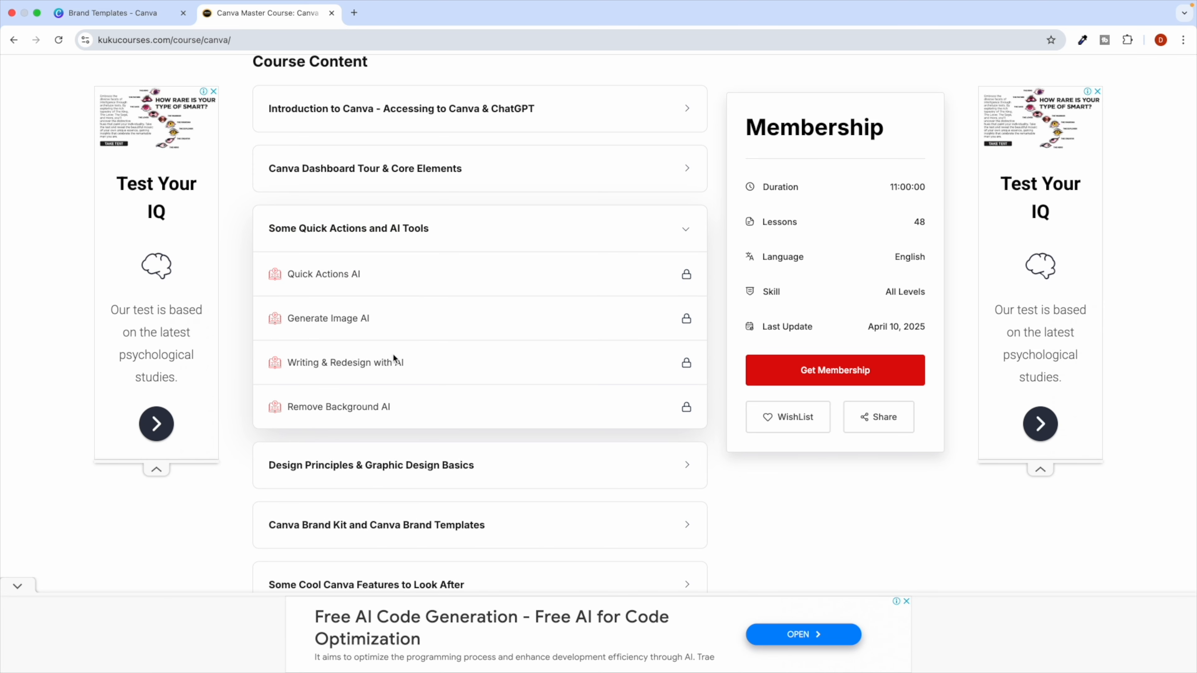
scroll(492, 410, "down", 3)
scroll(494, 413, "down", 10)
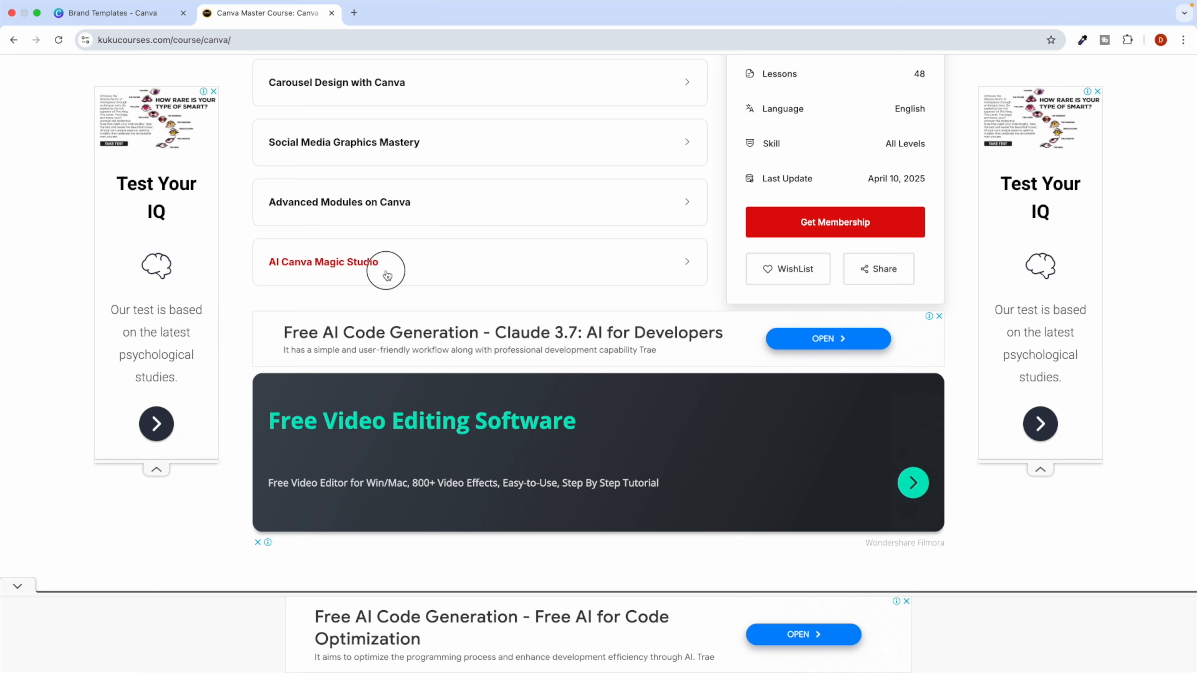
left_click(387, 273)
triple_click(307, 356)
left_click(354, 361)
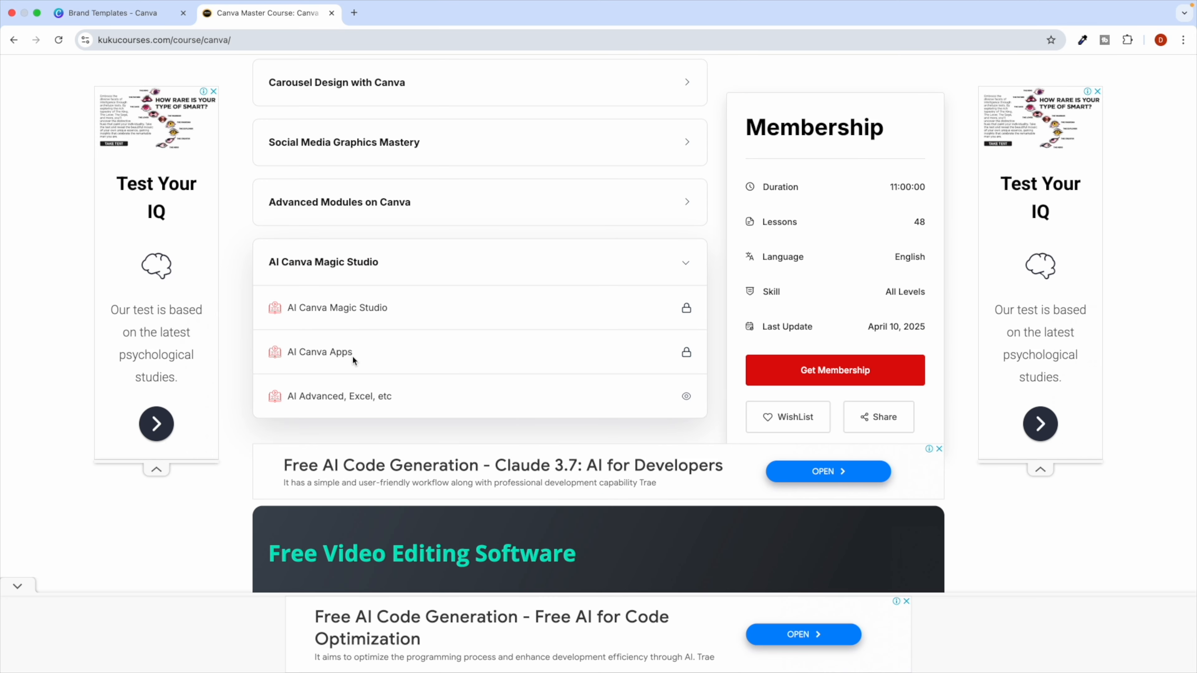
left_click(99, 13)
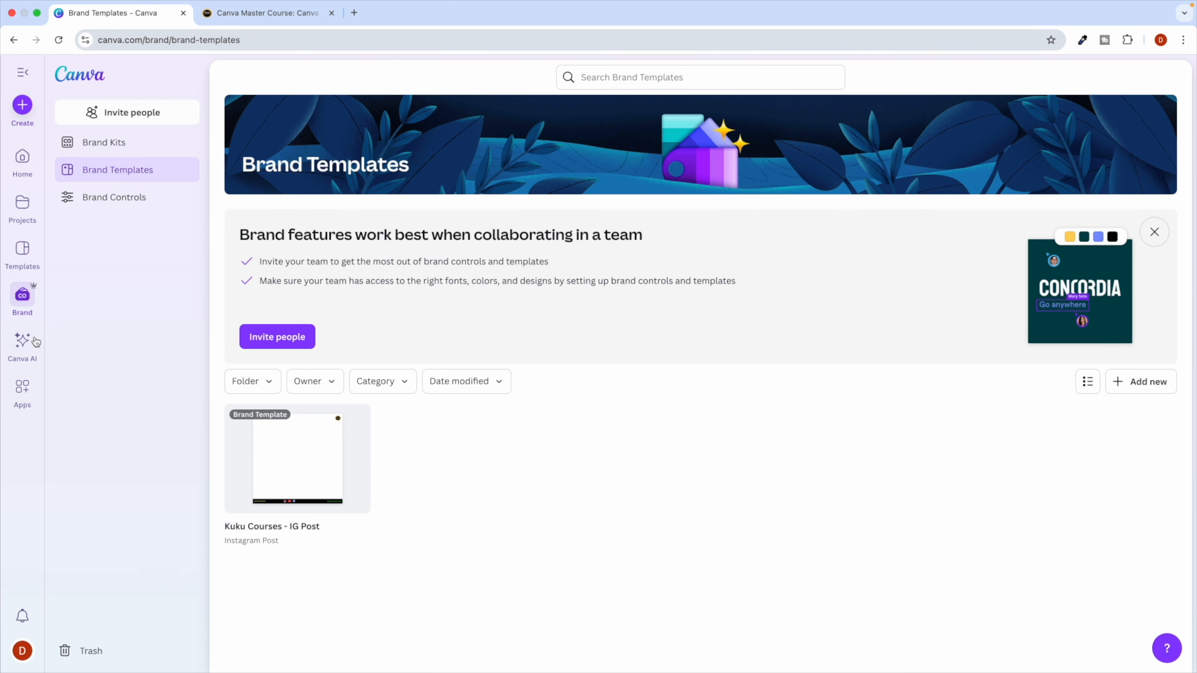
Visit Canva's Apps page and Home page, then go back to the Canva Master Course tab.
left_click(22, 388)
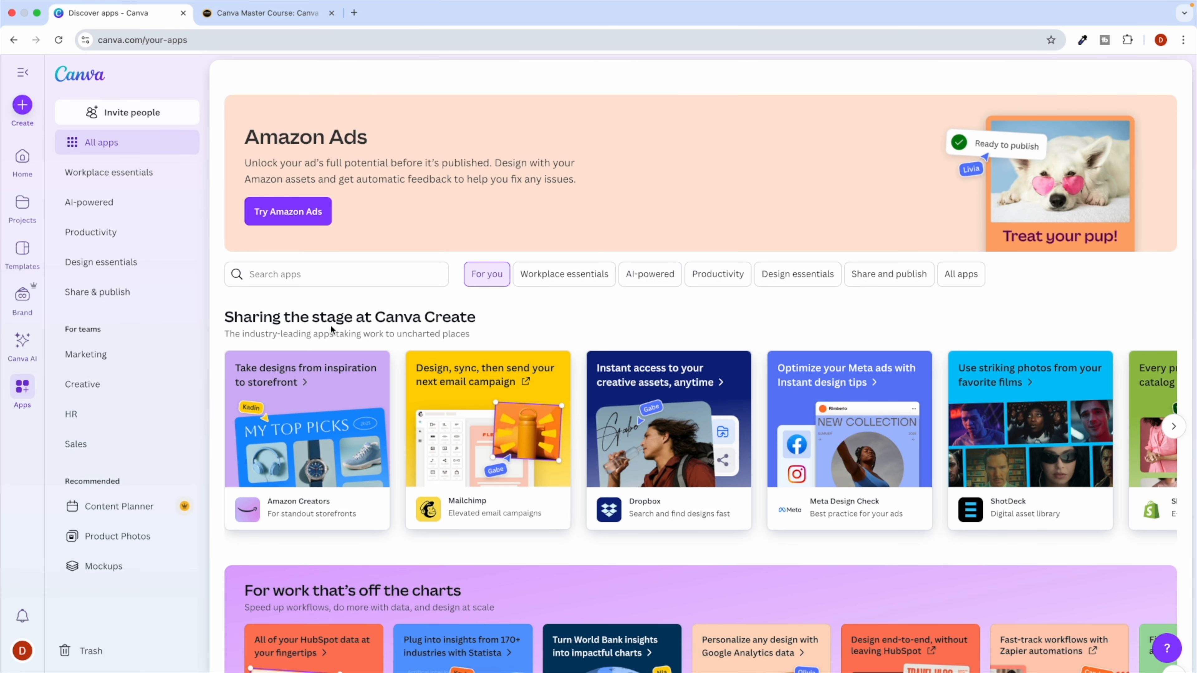
left_click(23, 160)
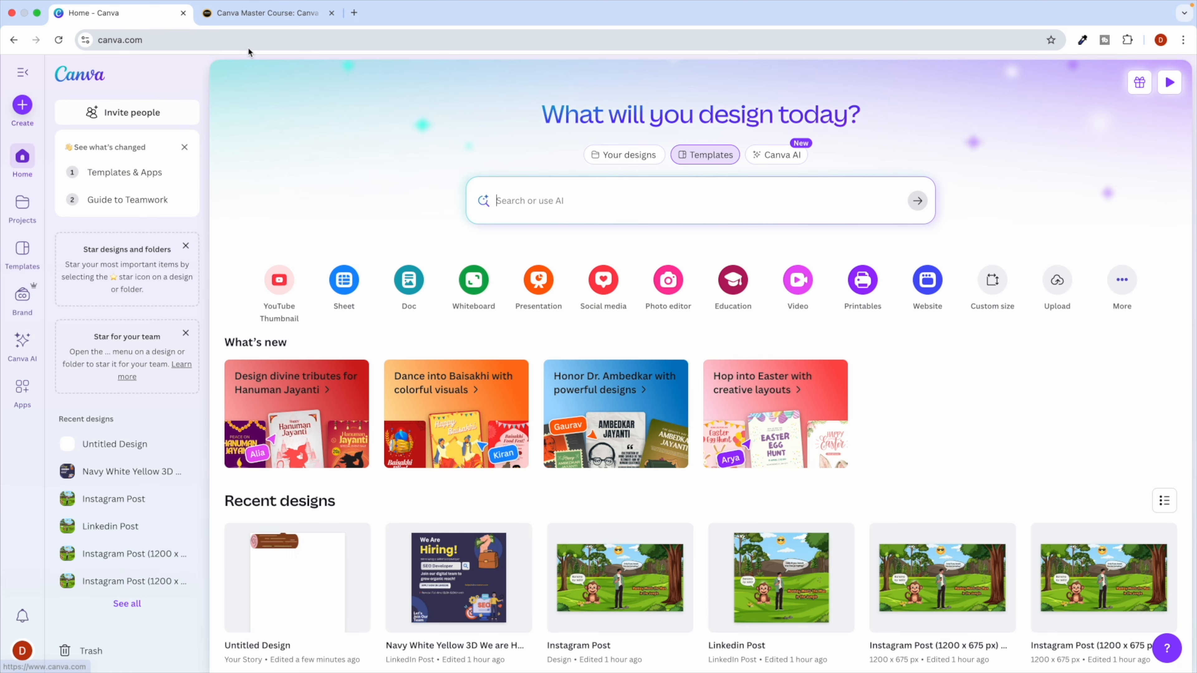
left_click(264, 12)
scroll(432, 272, "up", 15)
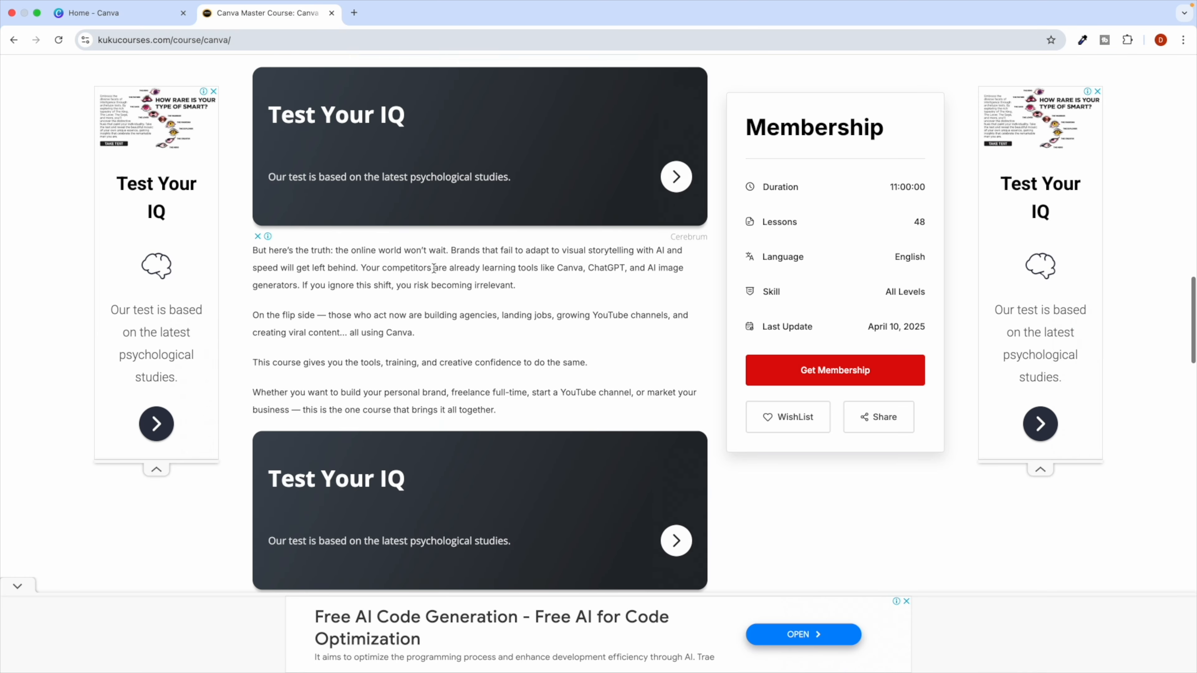
Highlight the words ChatGPT, AI and Canva in the course title.
scroll(434, 267, "up", 10)
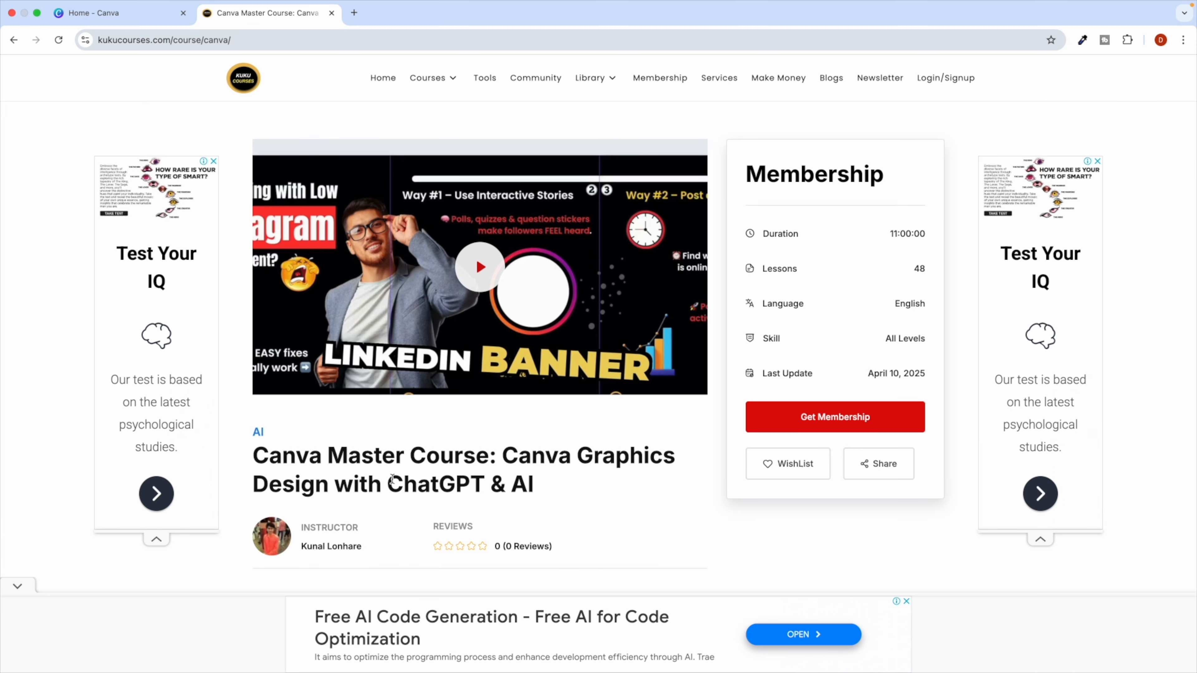
left_click_drag(392, 478, 490, 479)
double_click(524, 484)
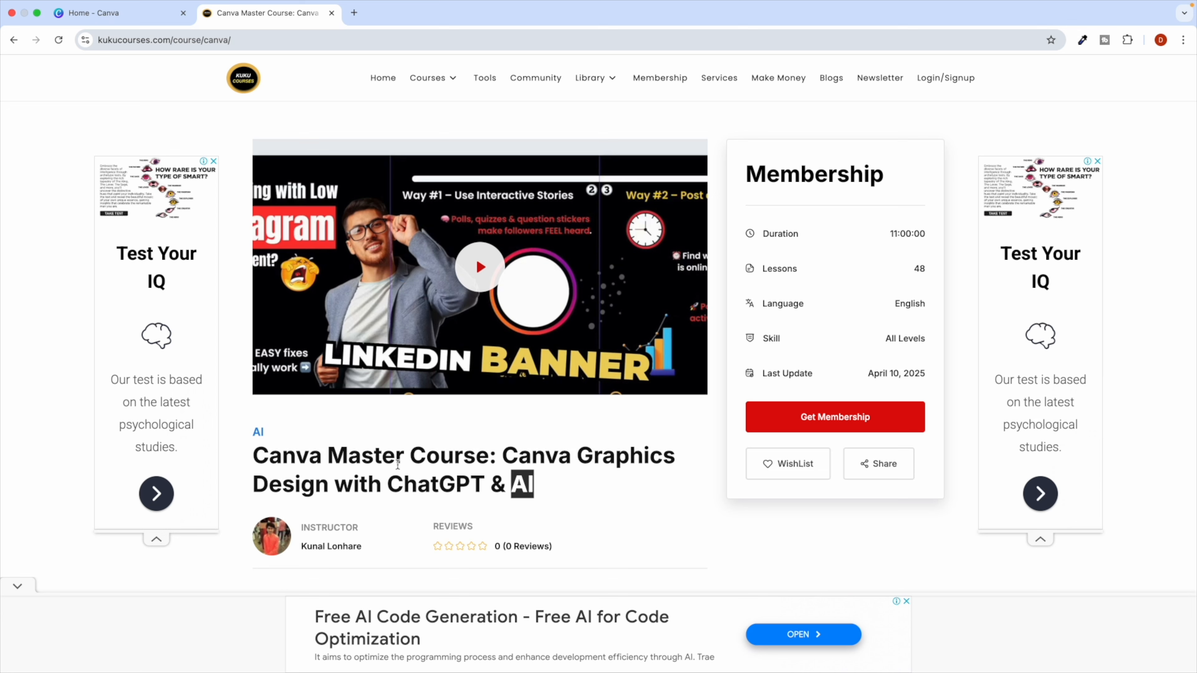
double_click(293, 455)
left_click(417, 455)
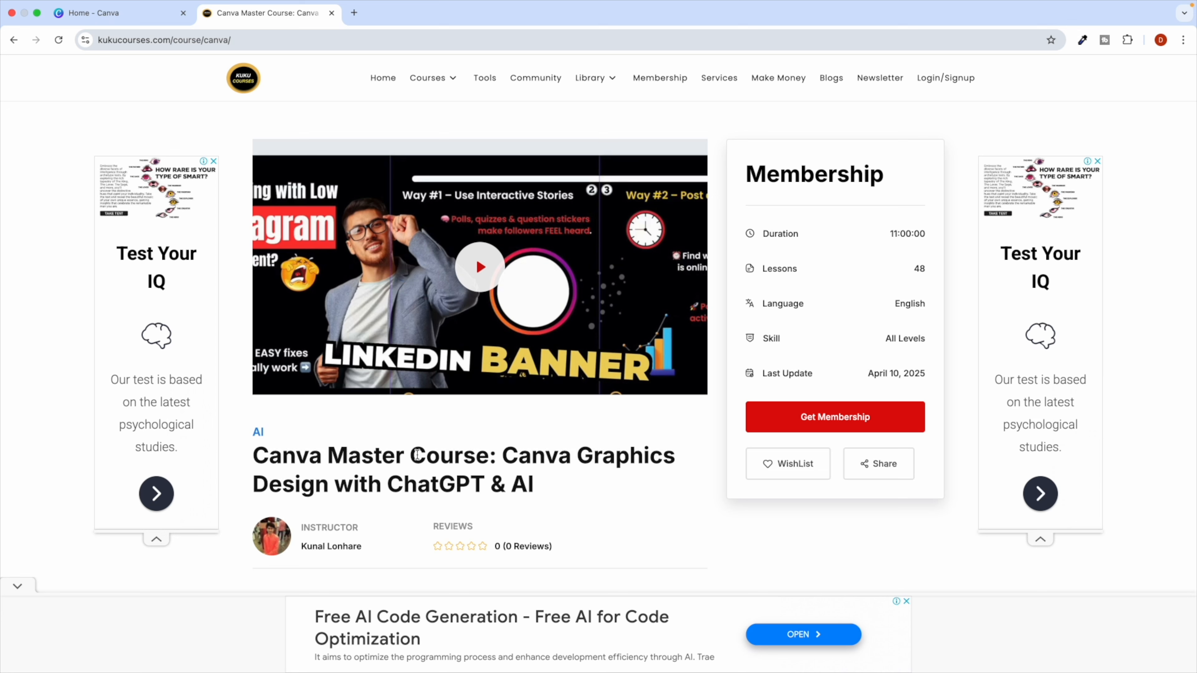
Open the kukucourses Courses Archive listing, then switch to the Canva home tab.
left_click(144, 22)
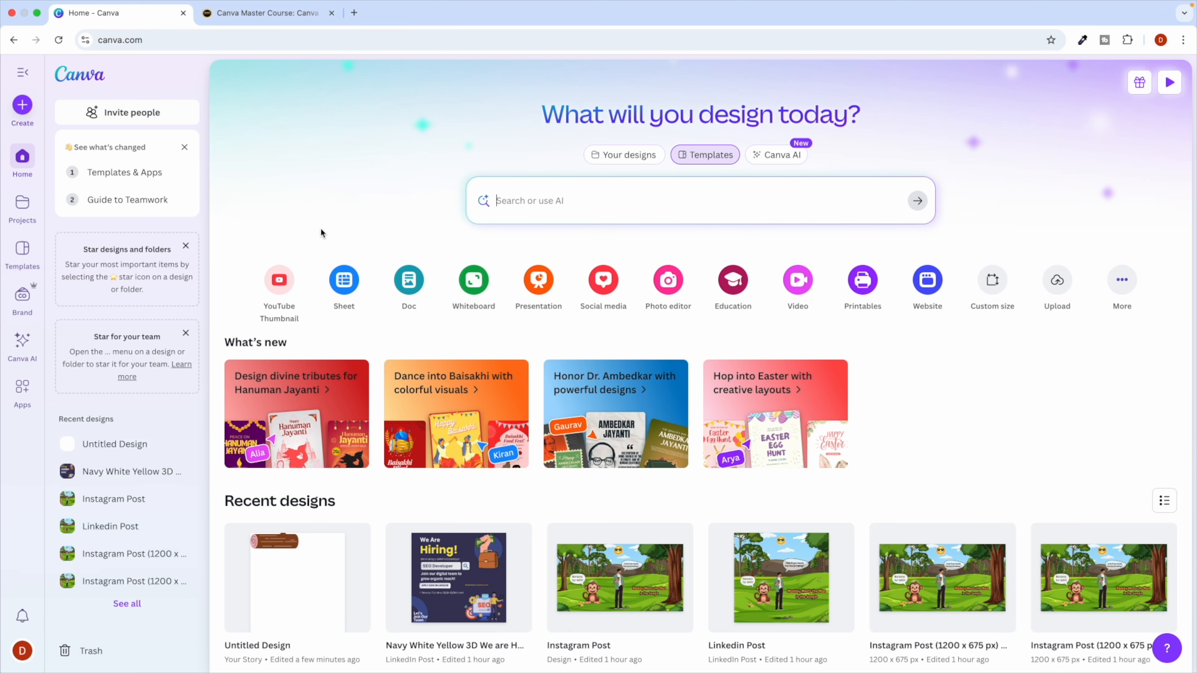
left_click(252, 17)
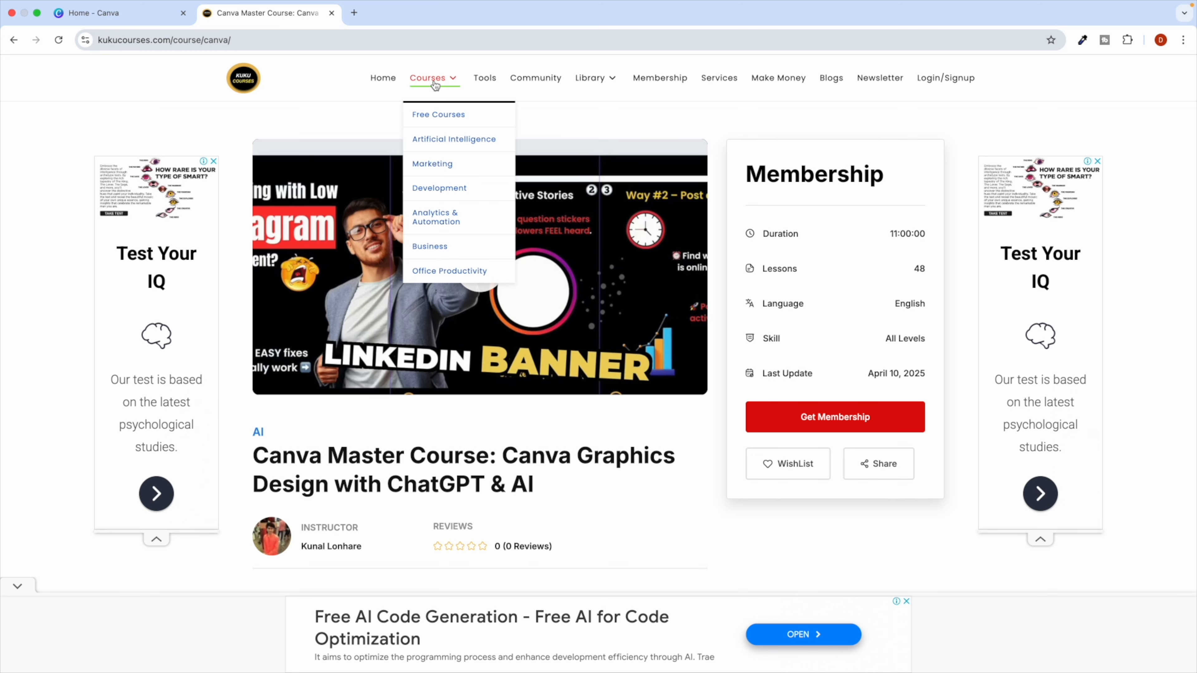
left_click(435, 83)
left_click(113, 13)
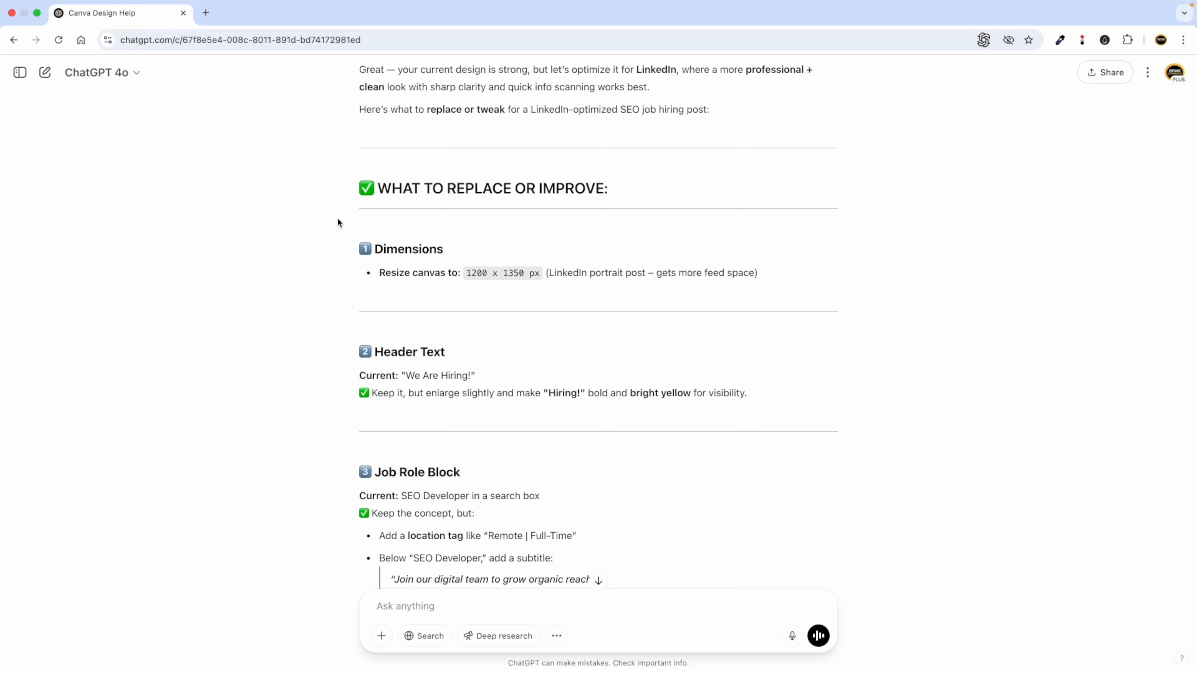
Review ChatGPT's earlier design advice, open the Kuku Courses AI tools page, and return to Canva Home.
scroll(408, 348, "up", 3)
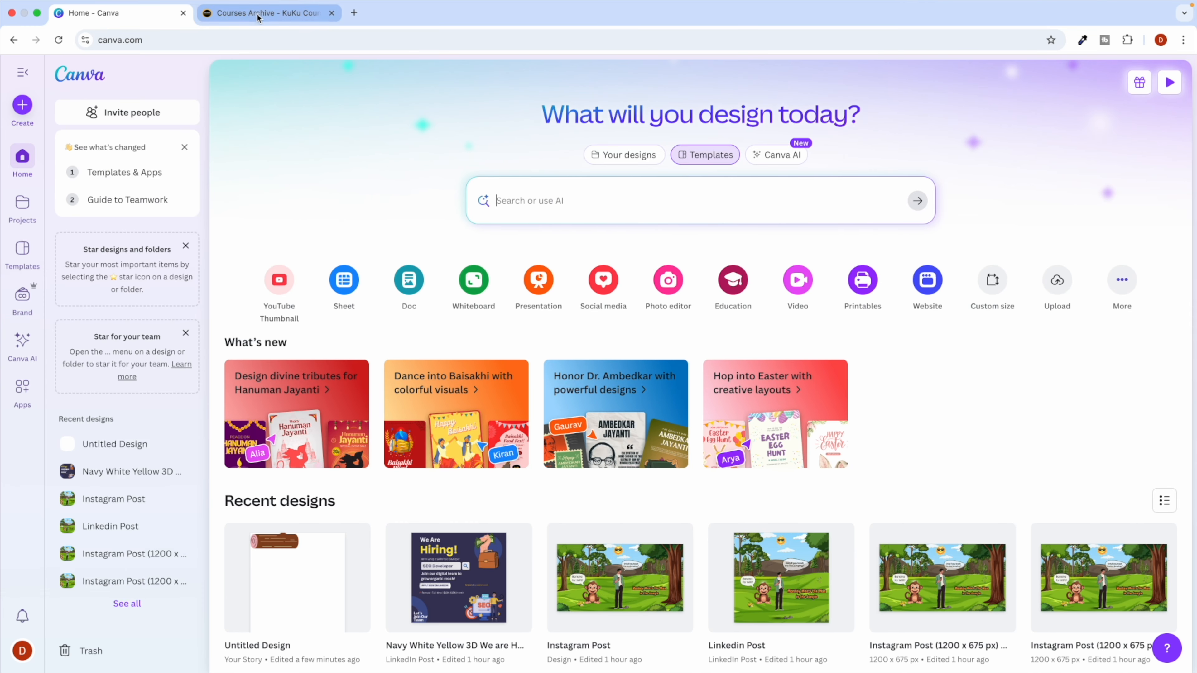
left_click(258, 14)
left_click(476, 80)
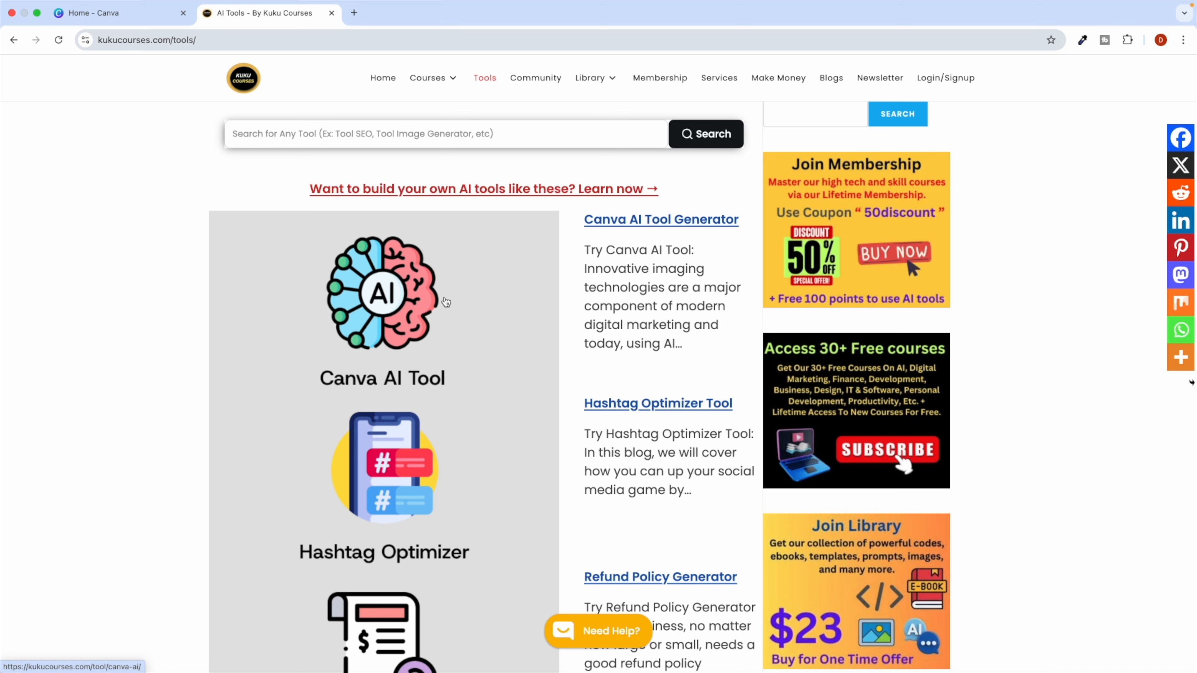
left_click(112, 14)
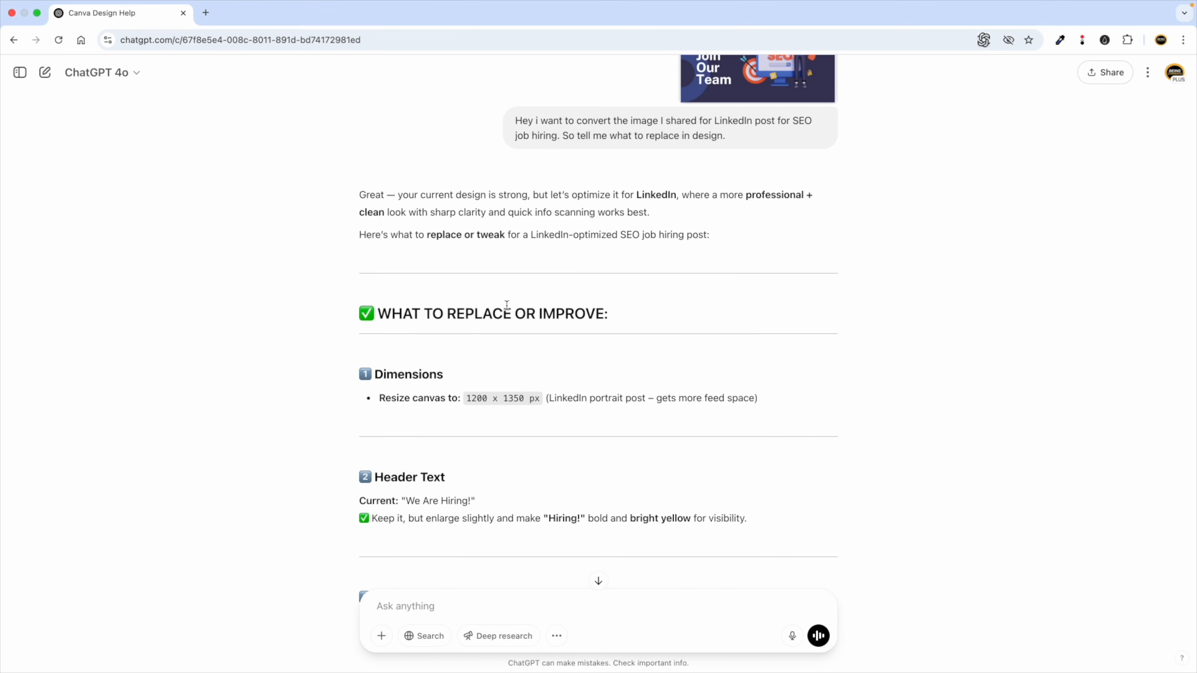
scroll(473, 306, "up", 15)
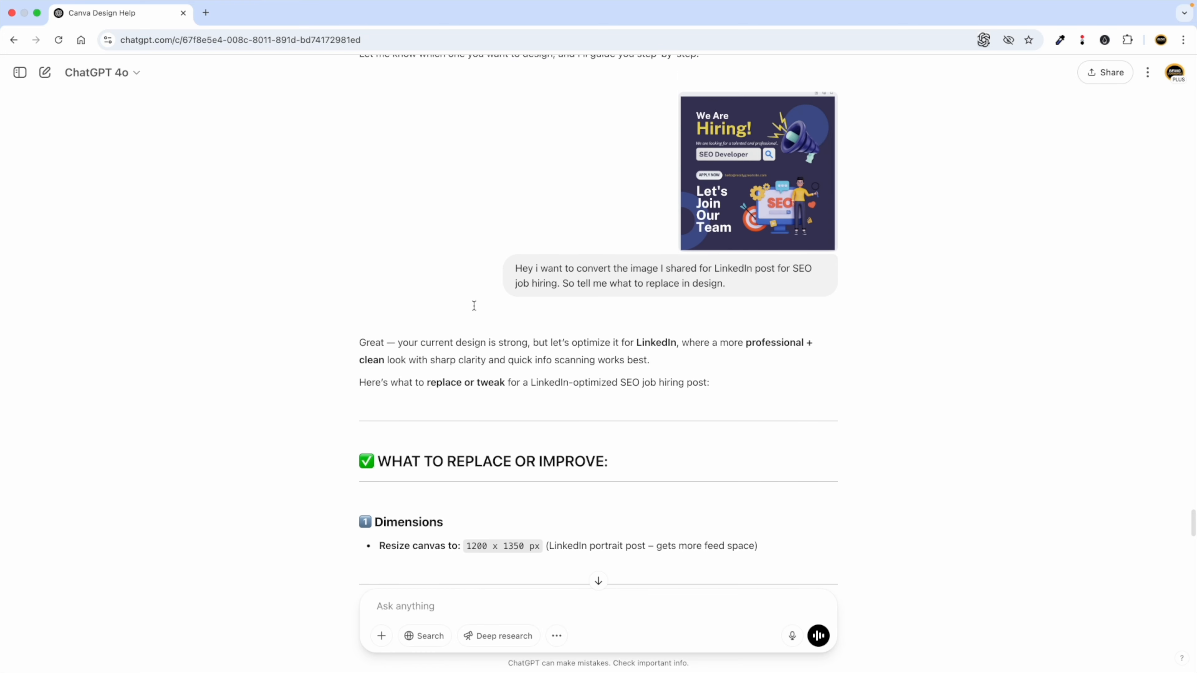
scroll(474, 306, "up", 20)
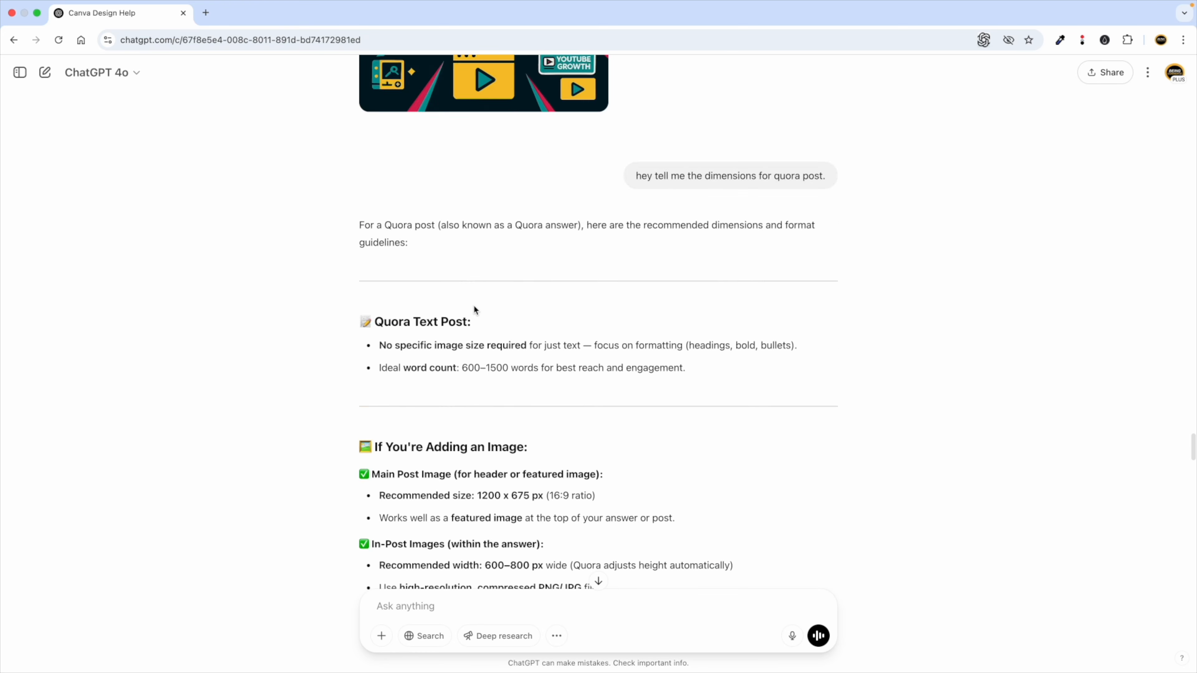
scroll(474, 306, "up", 20)
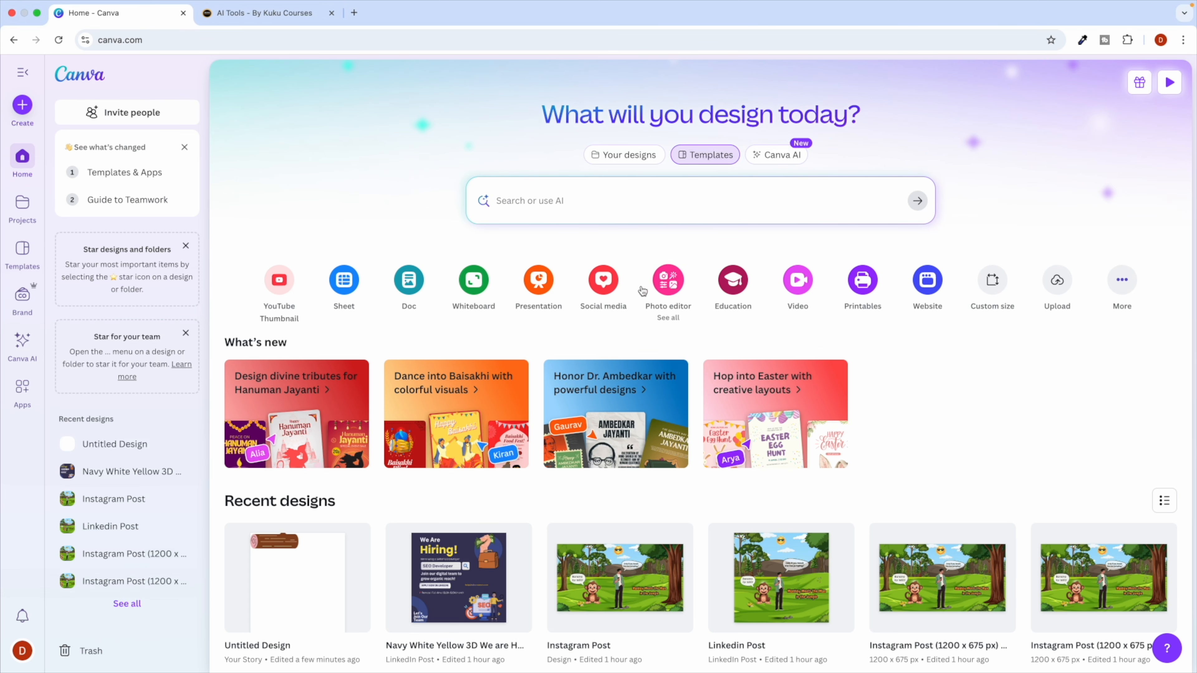
Create a blank Facebook Post (Landscape) design titled 'FB Post', then move to ChatGPT.
left_click(603, 280)
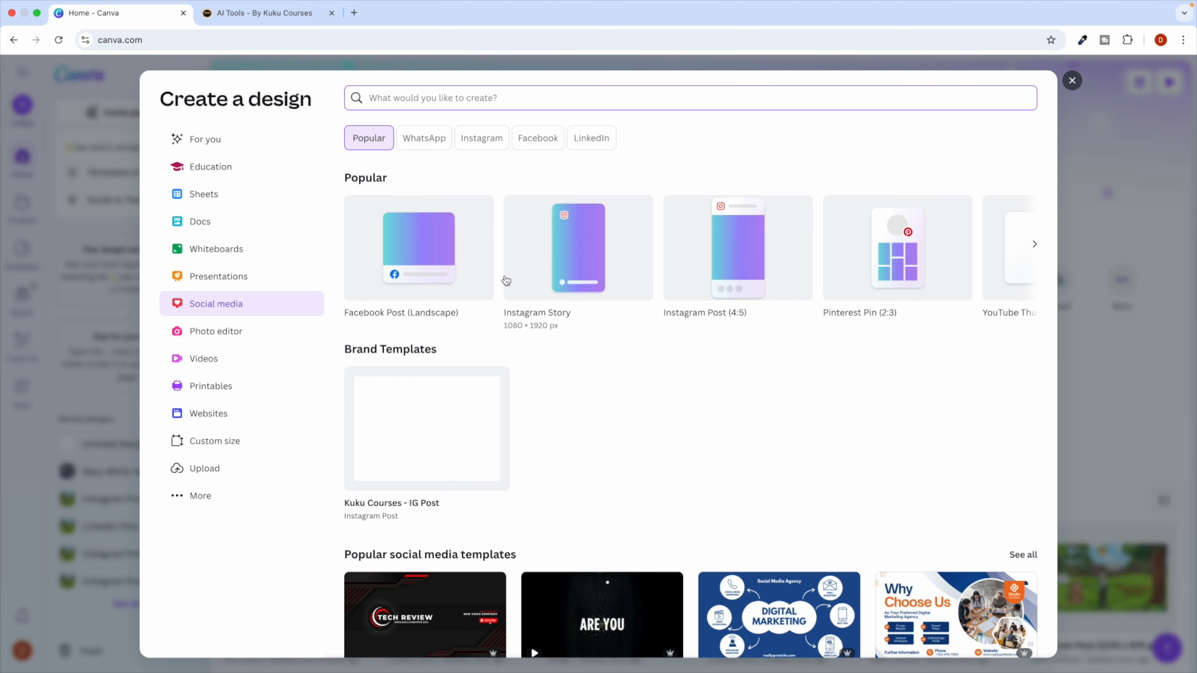
left_click(426, 250)
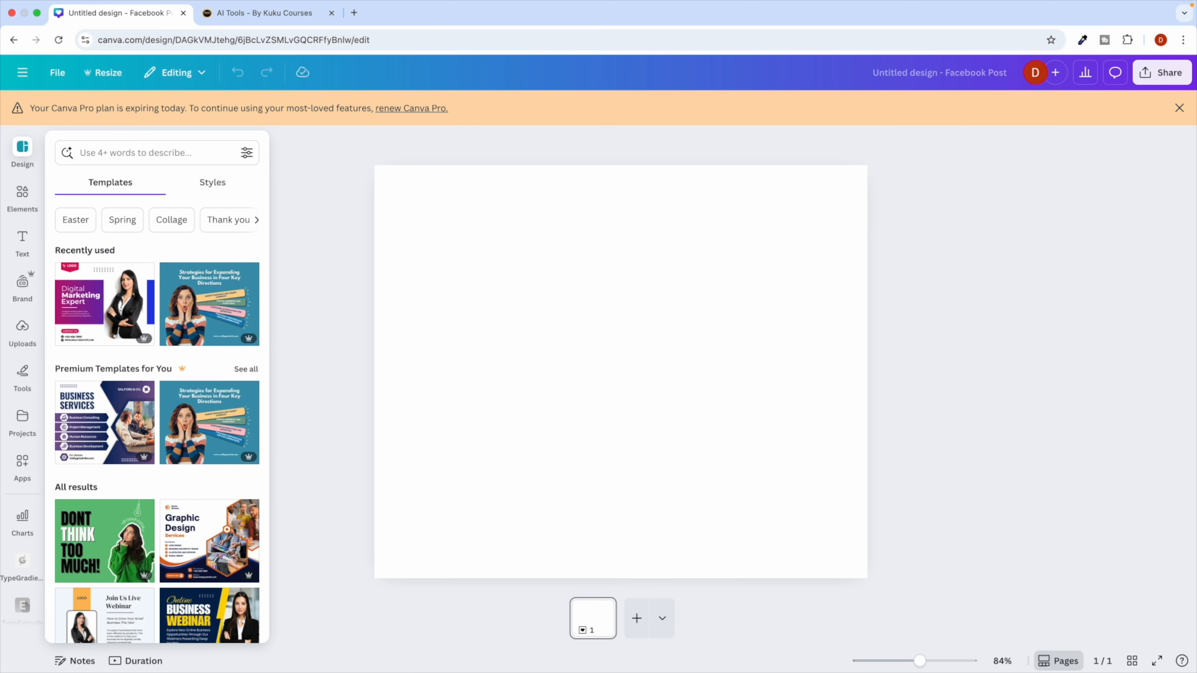
left_click(1179, 108)
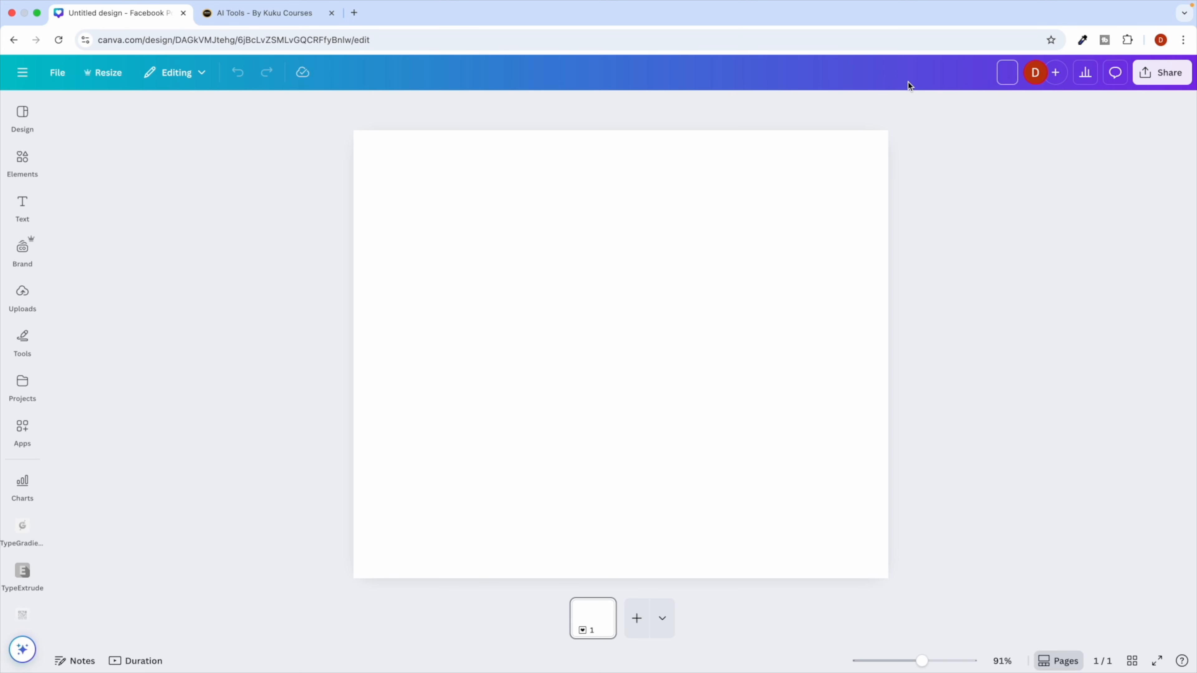
type("FB Post")
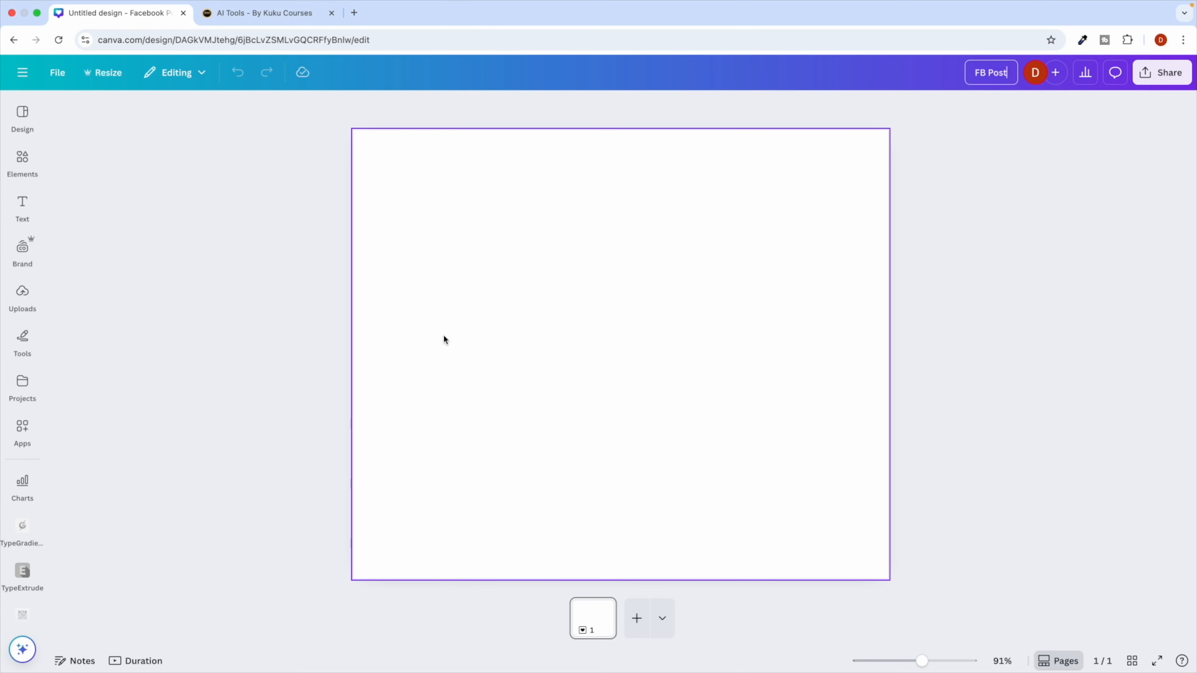
key("ctrl+Right")
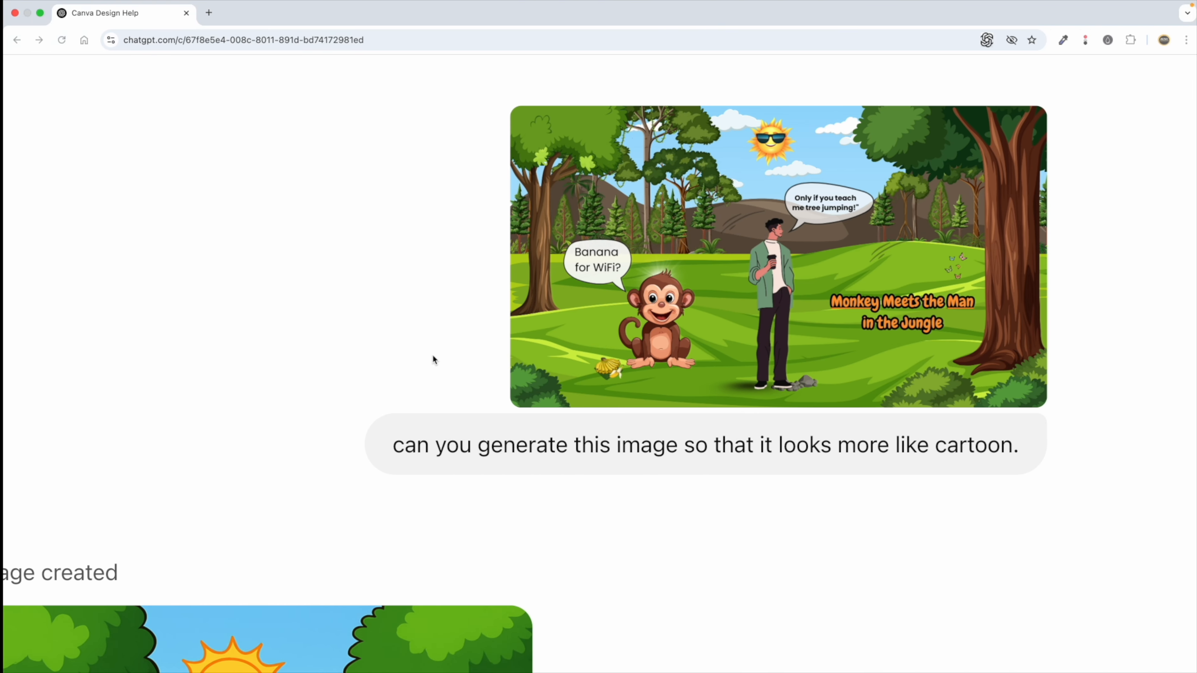
Scroll up the ChatGPT chat to the original monkey-and-man prompt, selecting lines along the way.
scroll(393, 382, "up", 7)
scroll(393, 382, "down", 5)
scroll(393, 383, "up", 10)
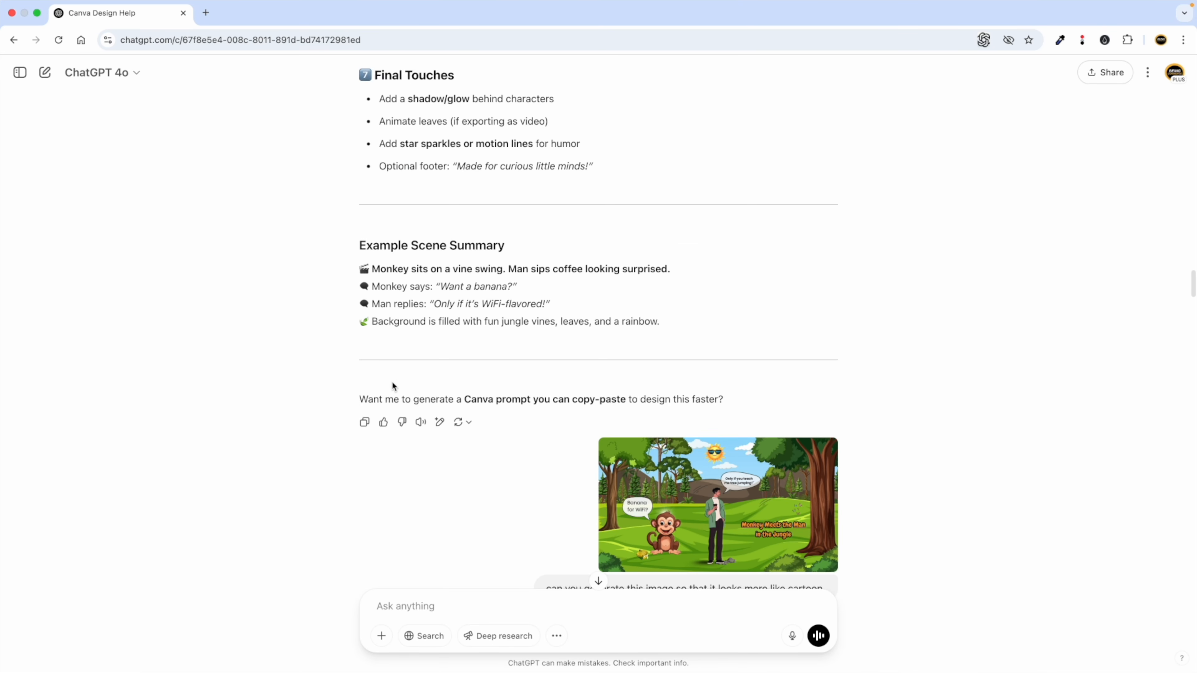
scroll(392, 381, "up", 10)
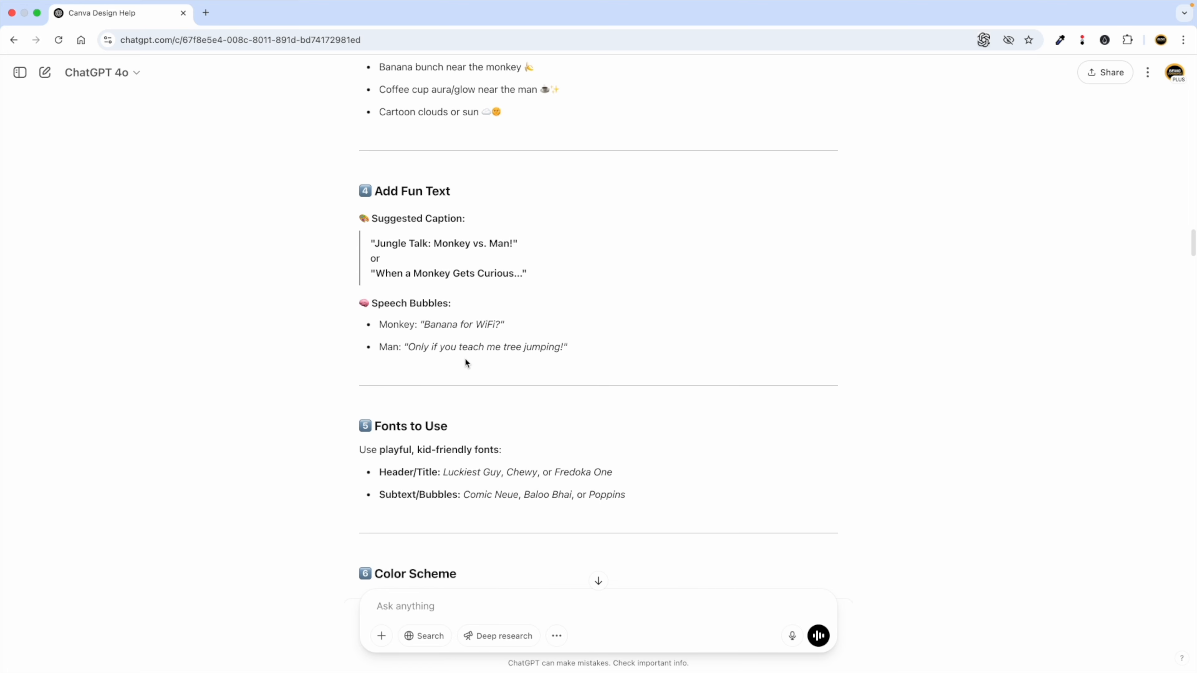
scroll(465, 357, "up", 4)
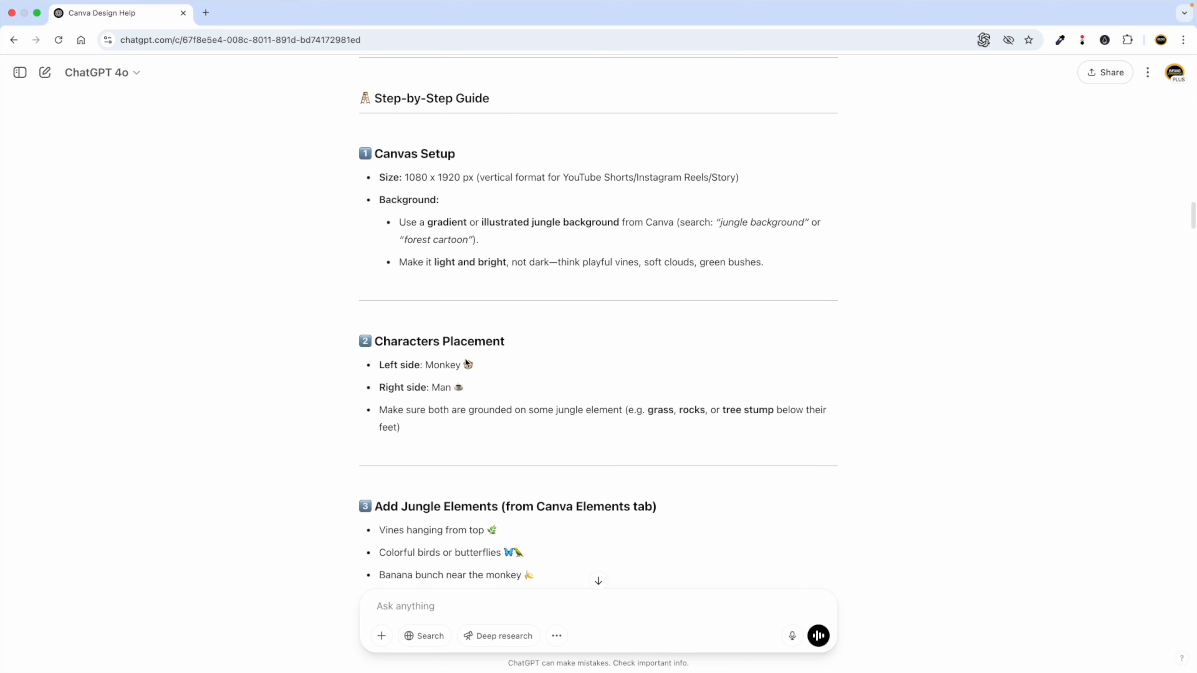
scroll(465, 358, "down", 20)
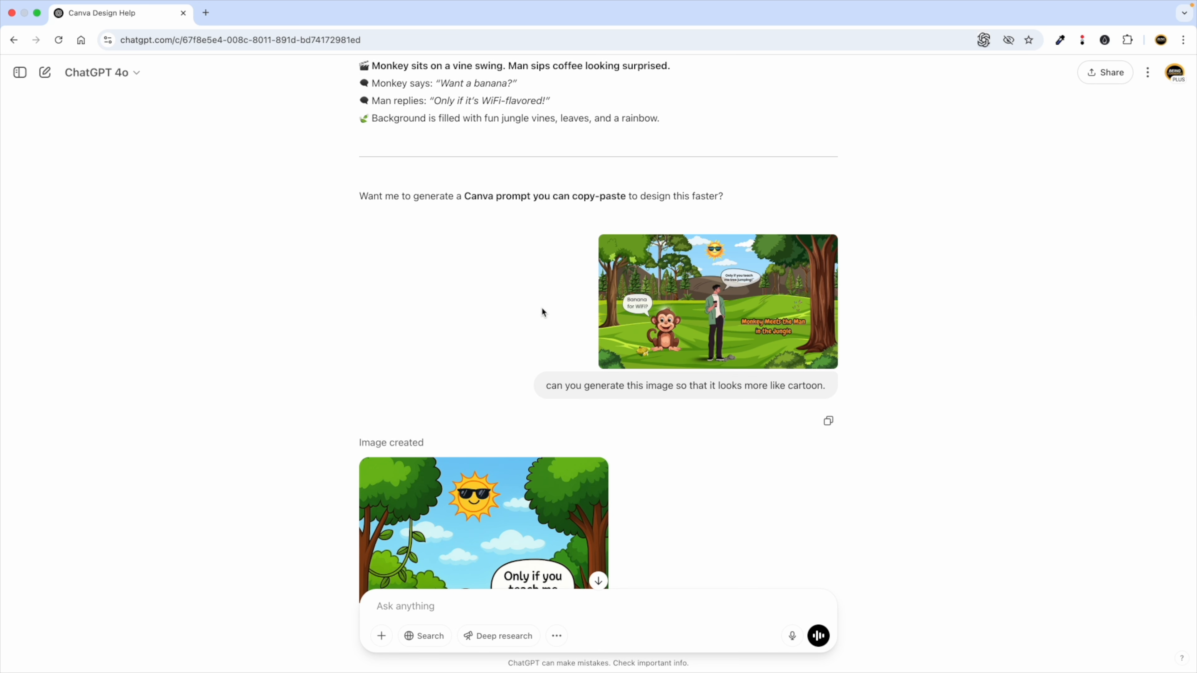
scroll(513, 284, "up", 9)
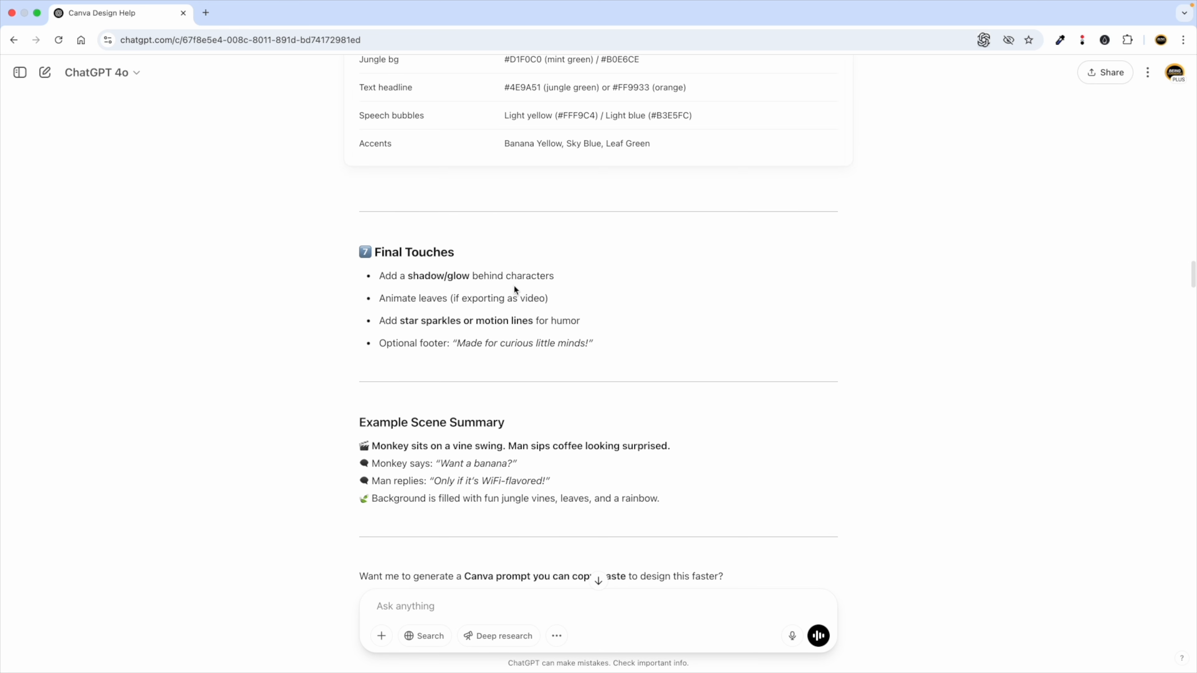
left_click_drag(453, 303, 386, 303)
scroll(436, 310, "up", 6)
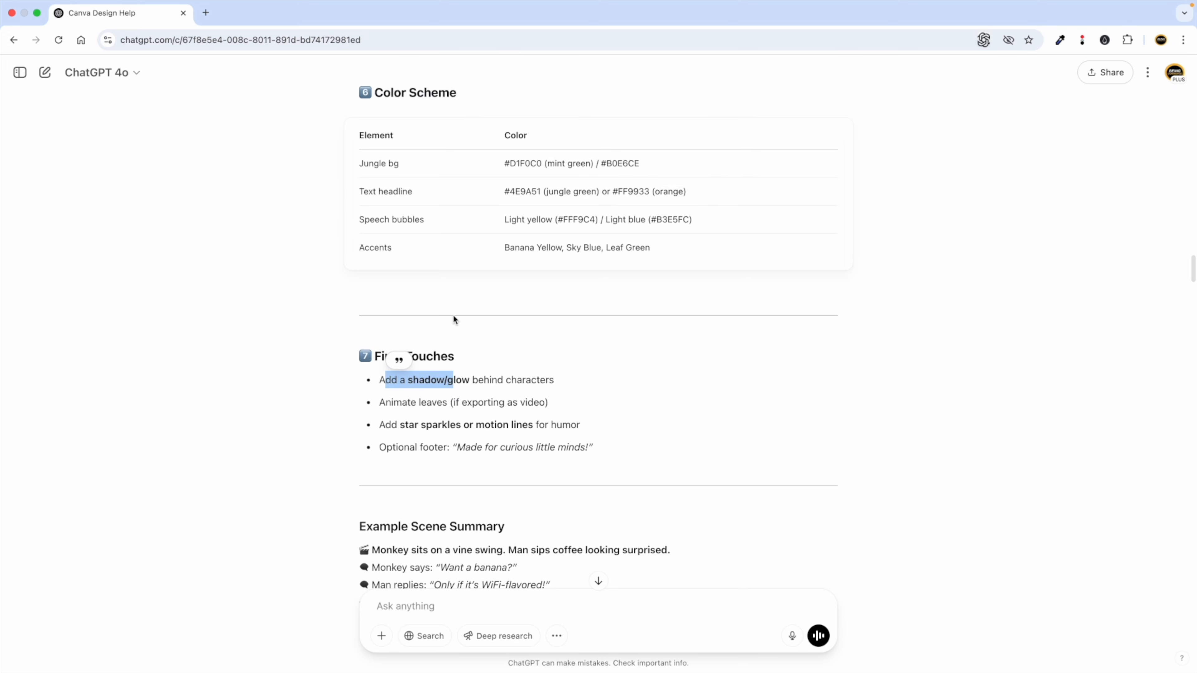
scroll(448, 330, "up", 3)
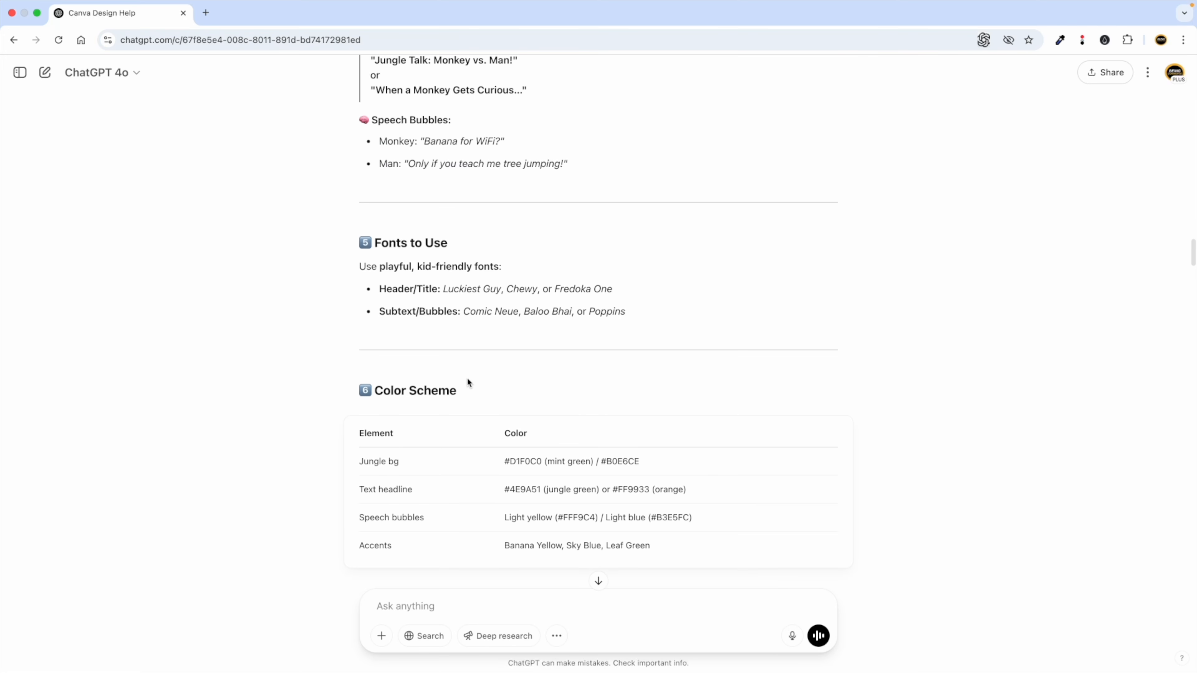
triple_click(407, 288)
left_click(503, 288)
scroll(579, 291, "up", 4)
scroll(673, 262, "up", 20)
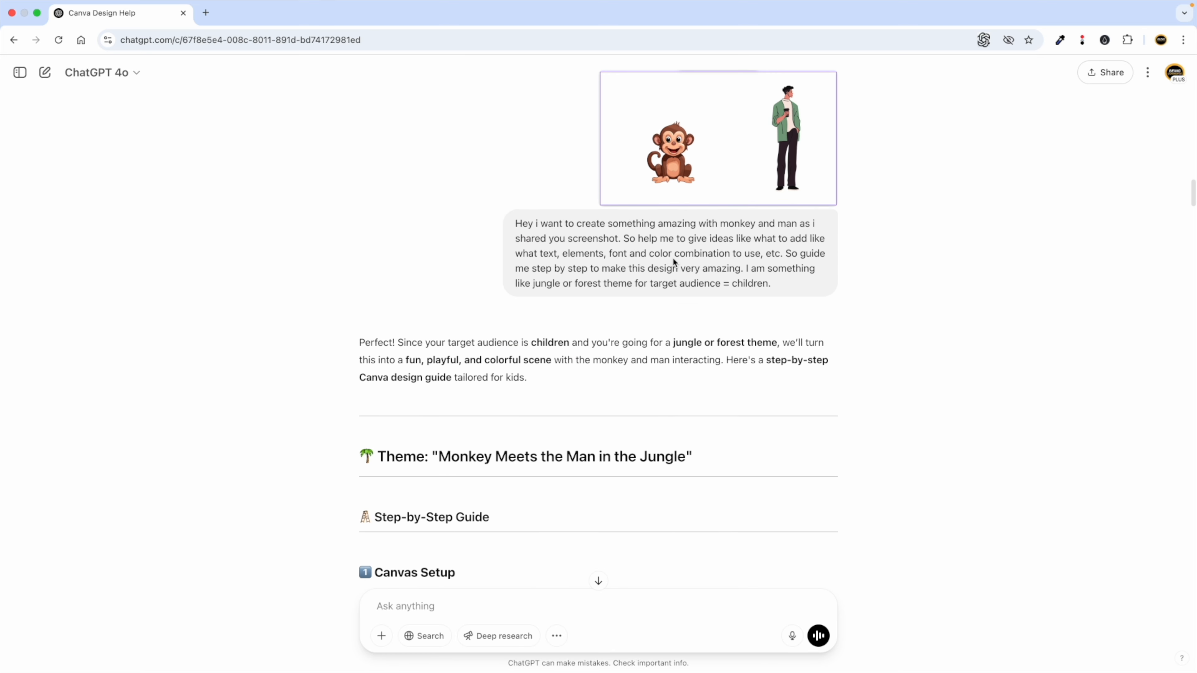
left_click_drag(776, 374, 627, 325)
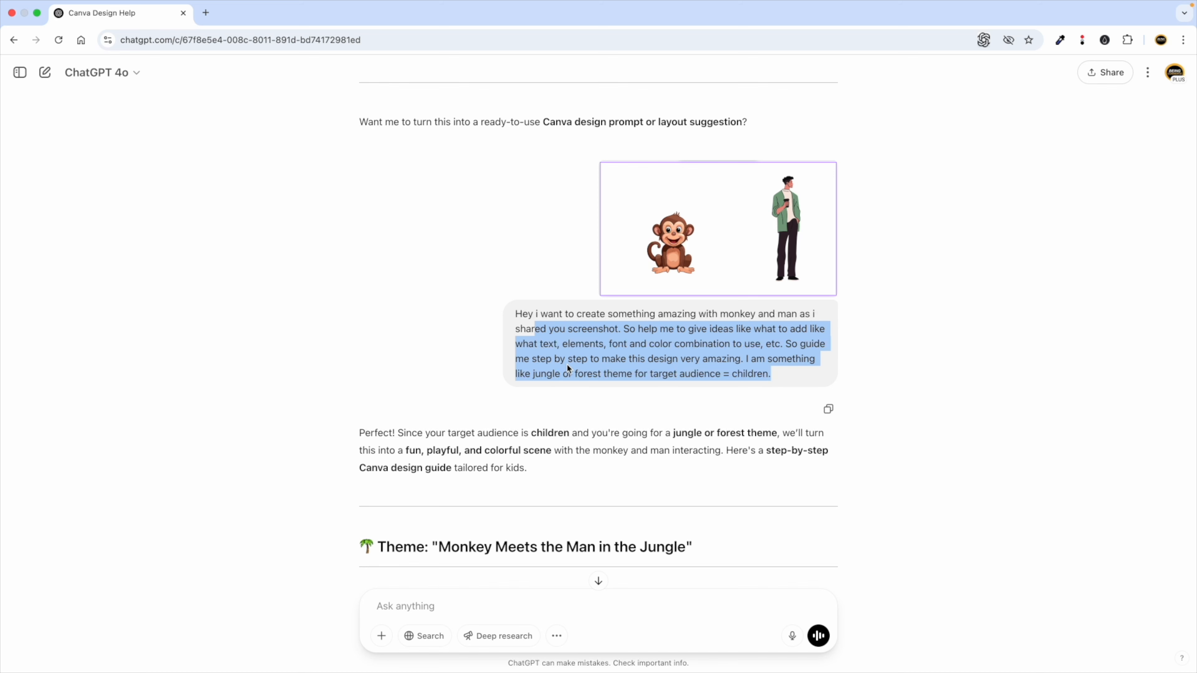
Flip between the Canva FB Post editor and the ChatGPT chat.
key("ctrl+Left")
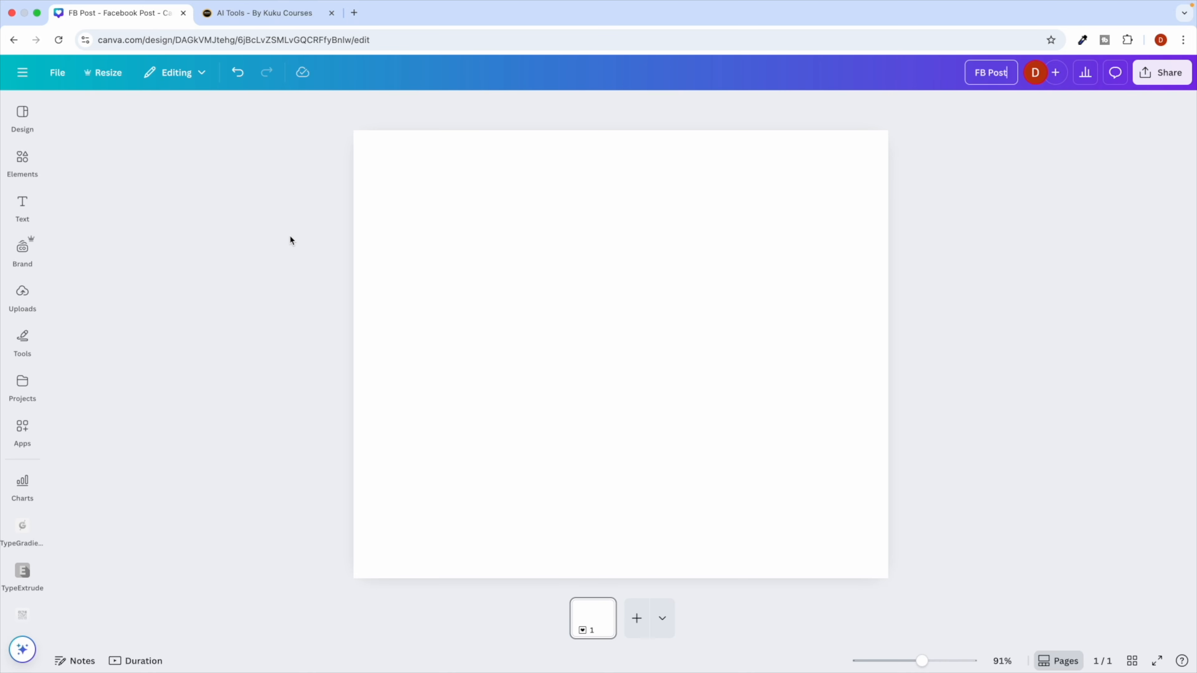
key("ctrl+Right")
key("ctrl+Left")
key("ctrl+Right")
Scroll down through ChatGPT's replies to the LinkedIn post dimensions list.
scroll(474, 384, "down", 2)
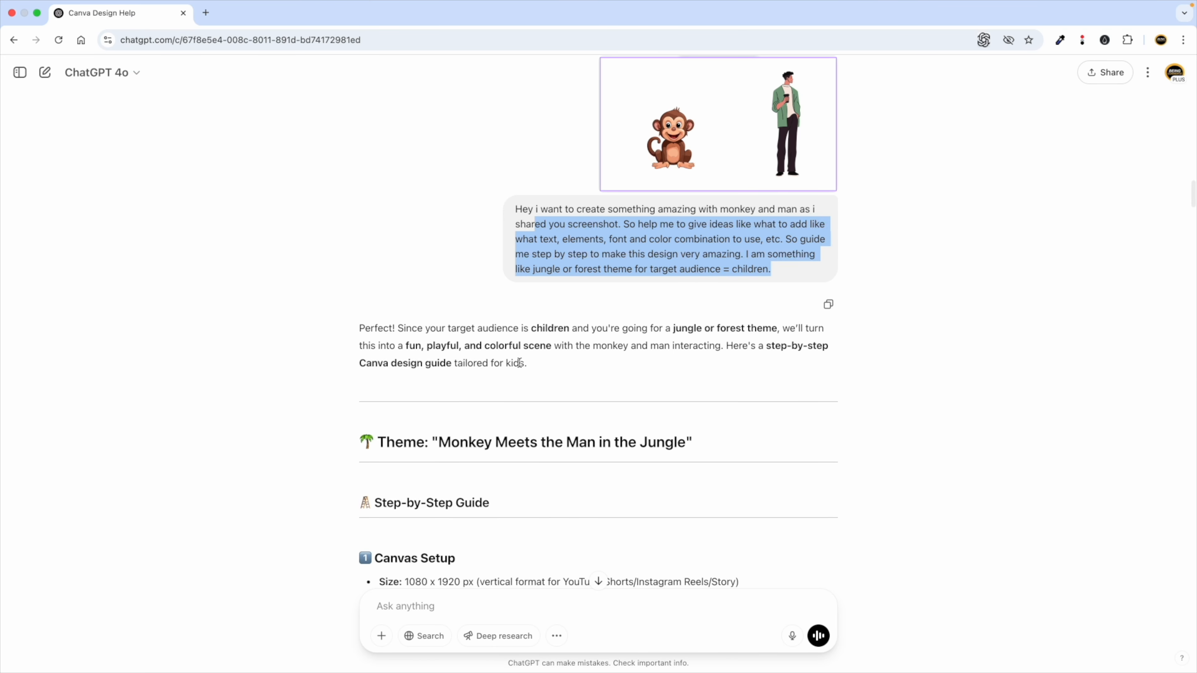
scroll(519, 362, "down", 3)
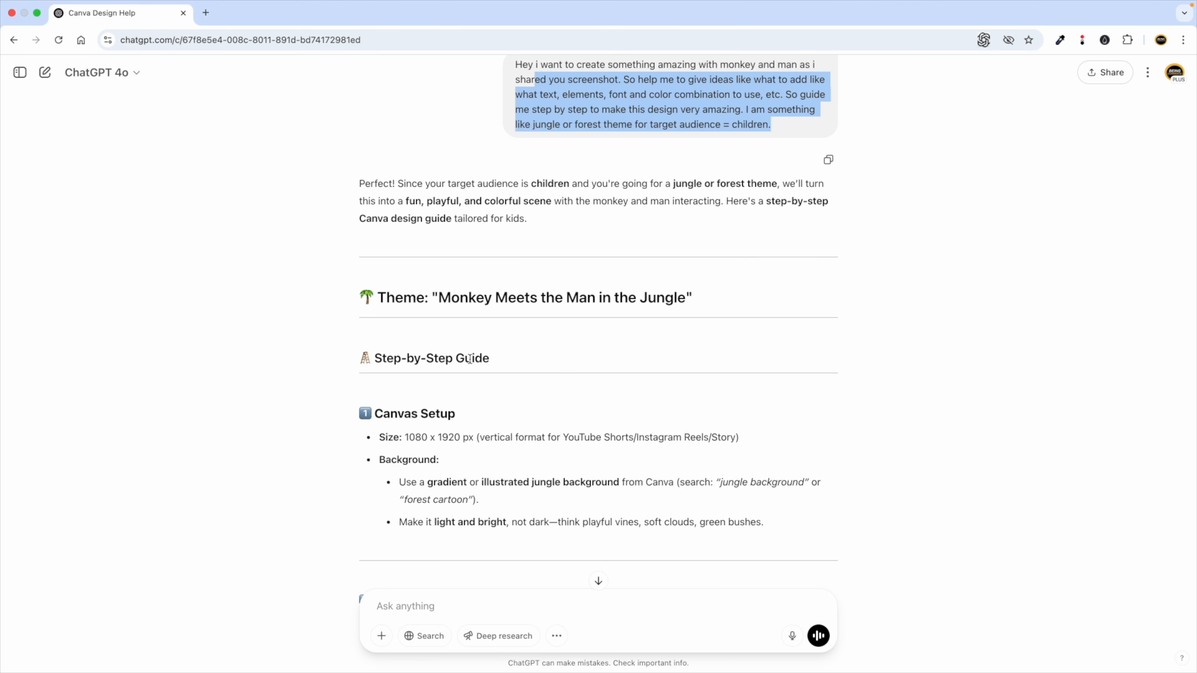
key("ctrl+Left")
key("ctrl+Right")
scroll(522, 424, "down", 3)
scroll(522, 430, "down", 15)
scroll(467, 339, "down", 20)
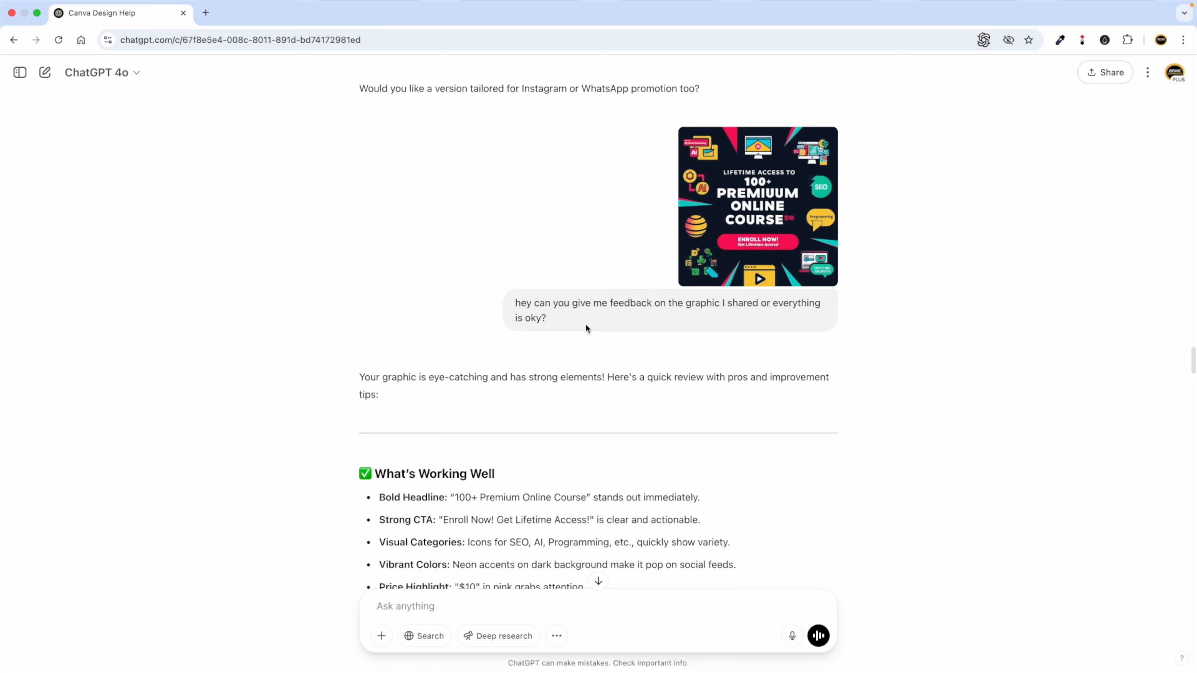
scroll(564, 334, "down", 15)
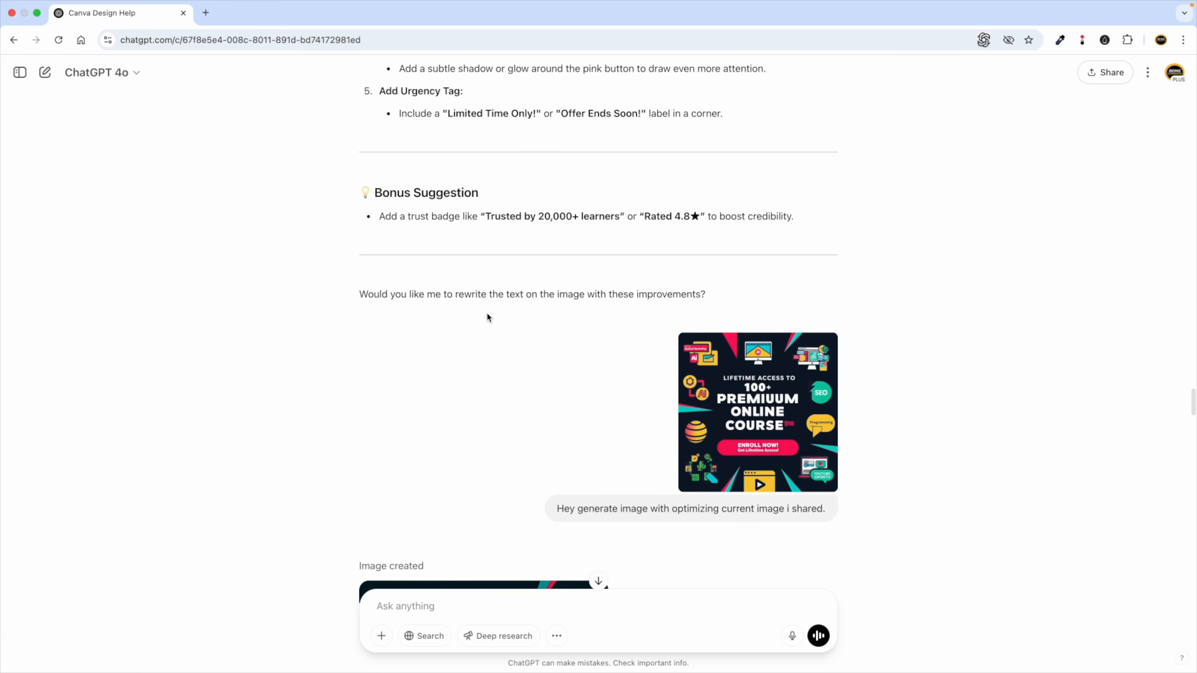
scroll(494, 306, "down", 20)
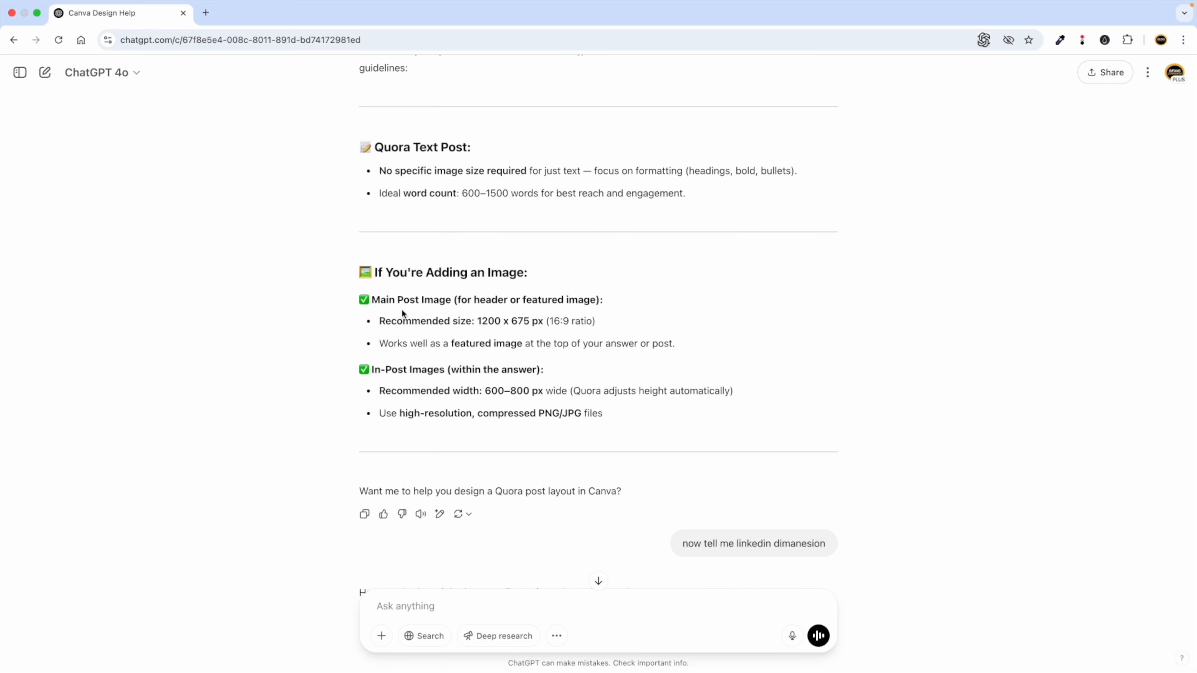
left_click_drag(388, 307, 508, 344)
scroll(486, 431, "down", 10)
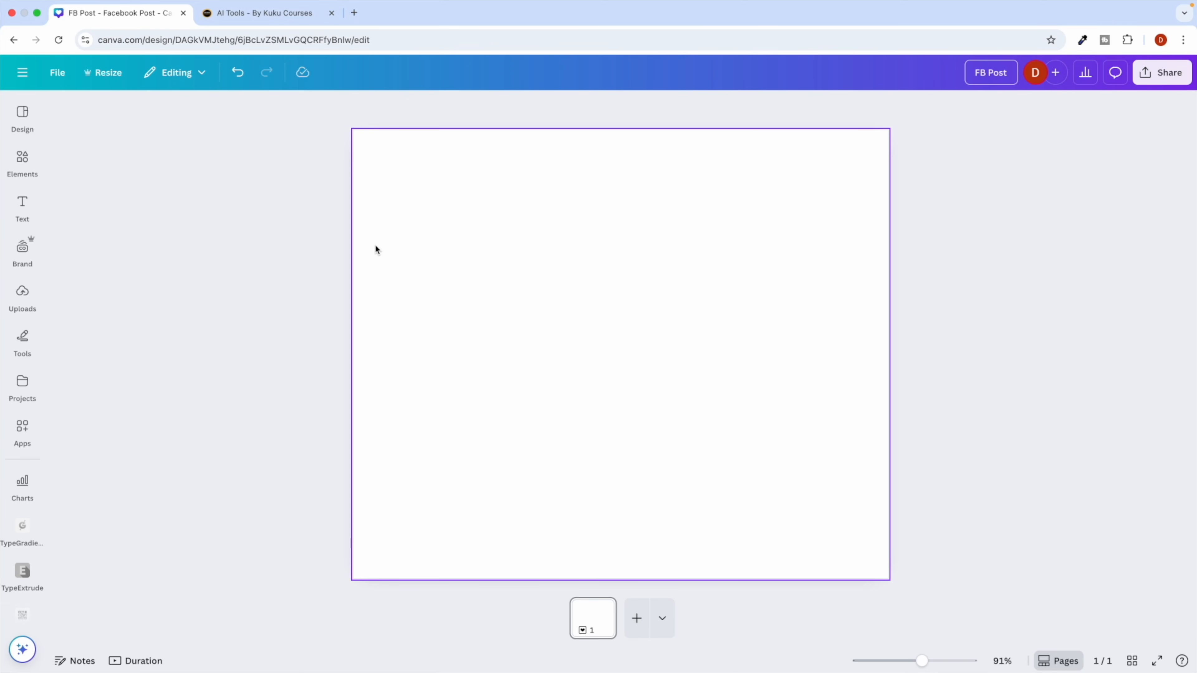
Leave the editor for Canva Home, glance at the Canva AI and Templates pages, and return Home.
left_click(22, 83)
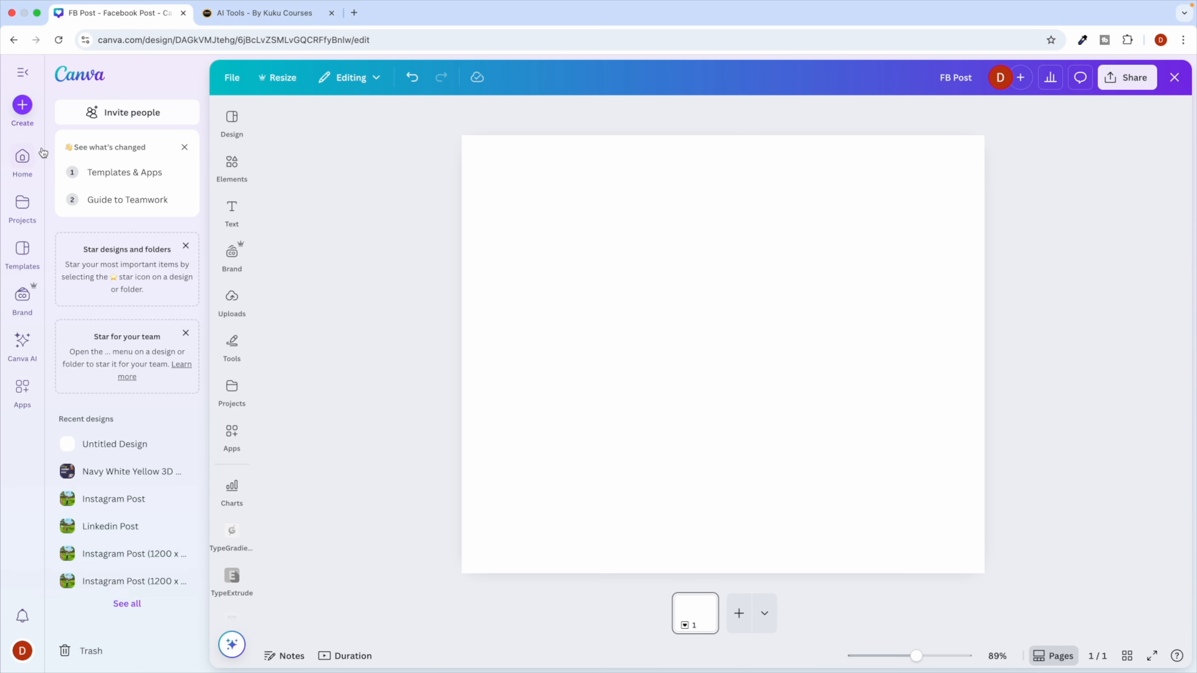
left_click(22, 156)
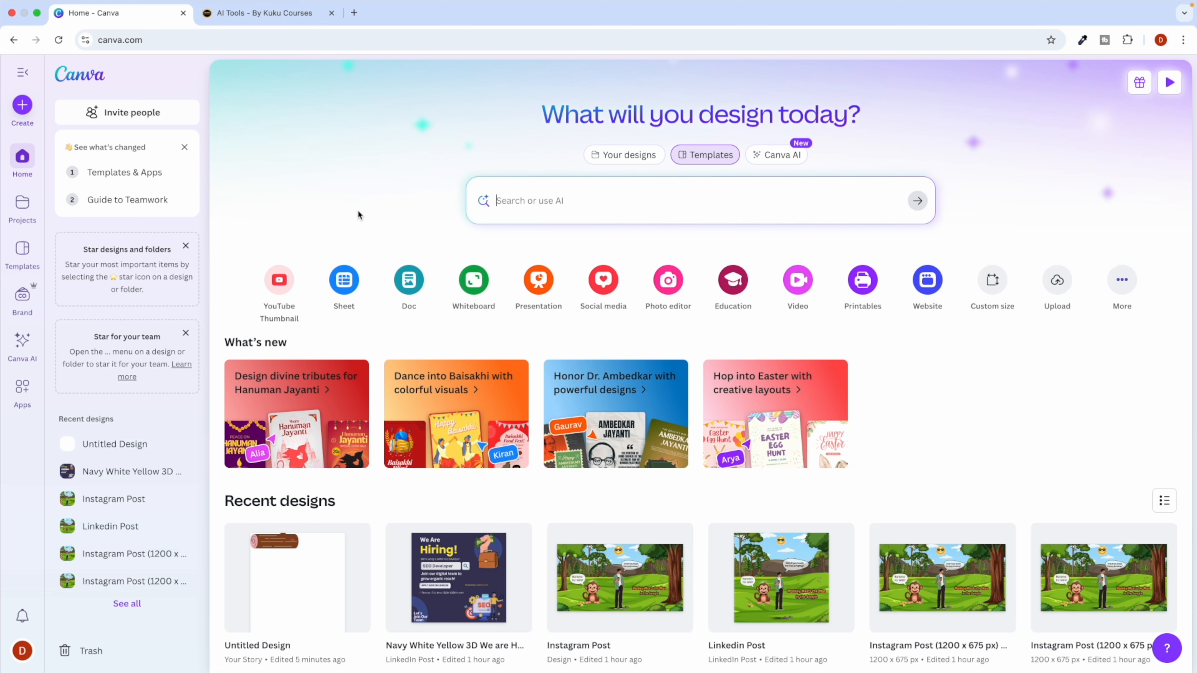
left_click(773, 155)
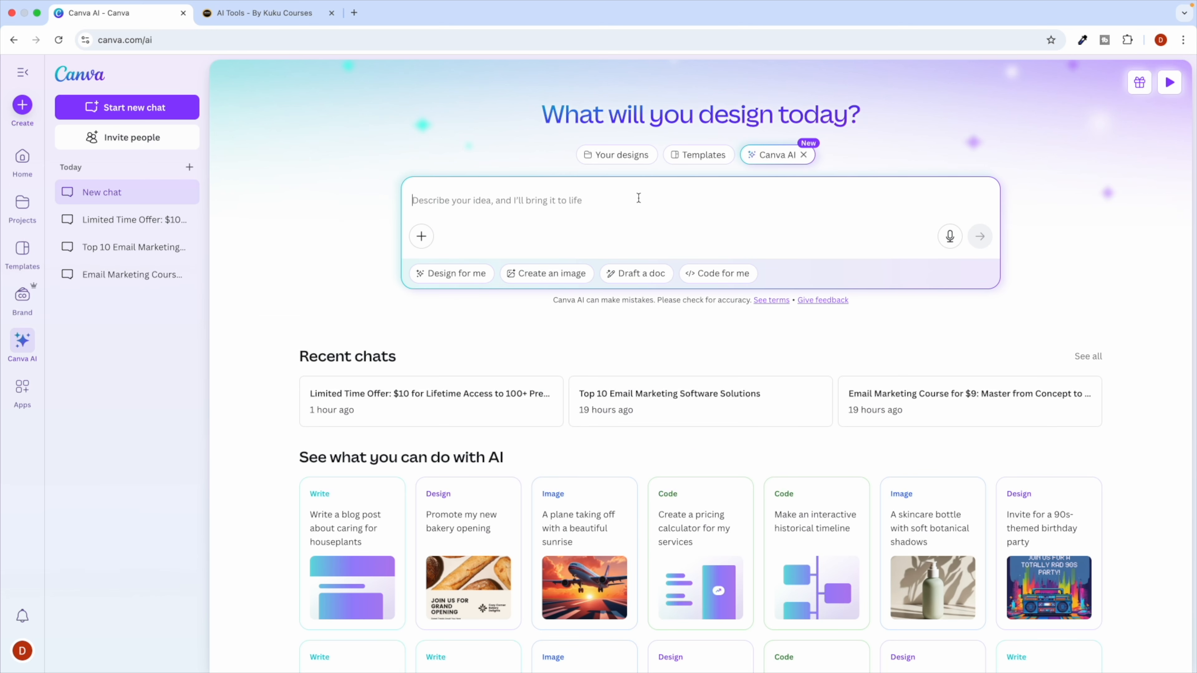
left_click(699, 156)
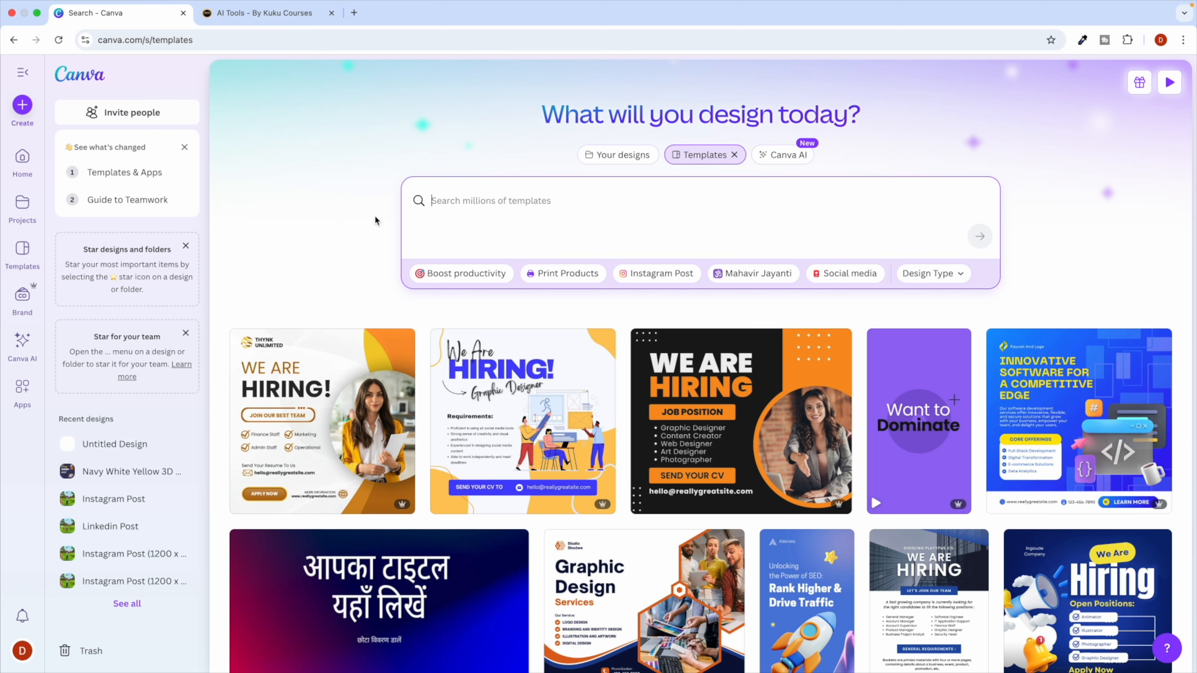
left_click(93, 71)
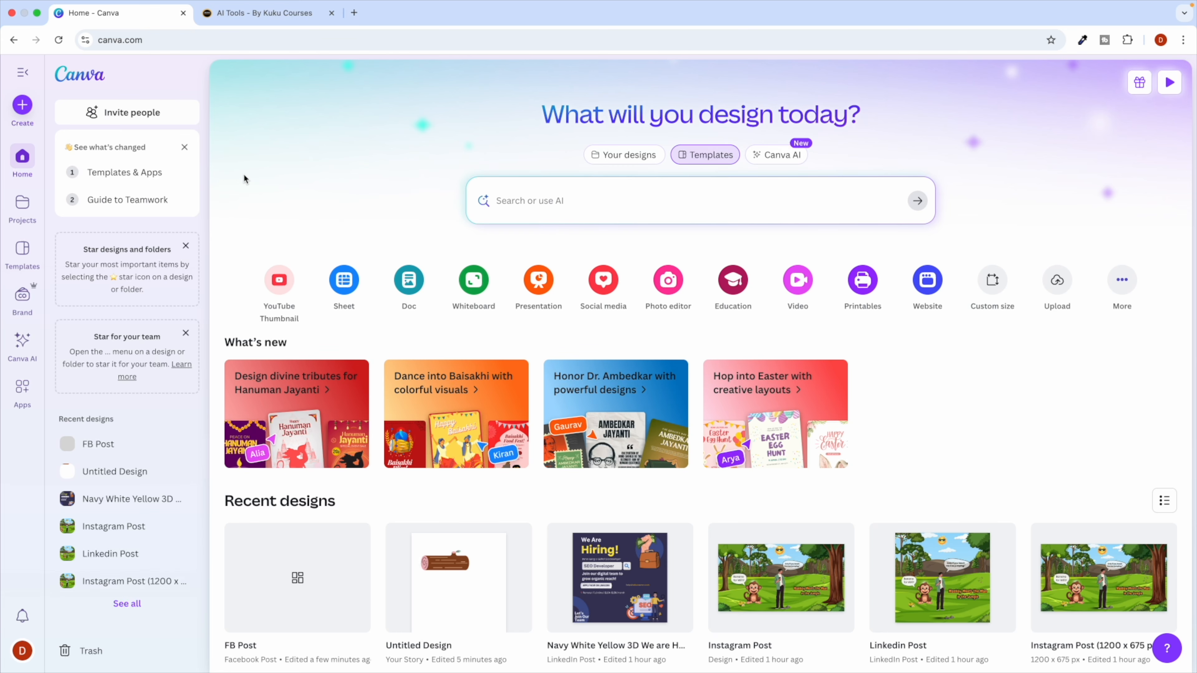
Flip between ChatGPT and Canva Home, then switch to the Kuku Courses tab.
key("ctrl+Right")
key("ctrl+Left")
key("ctrl+Right")
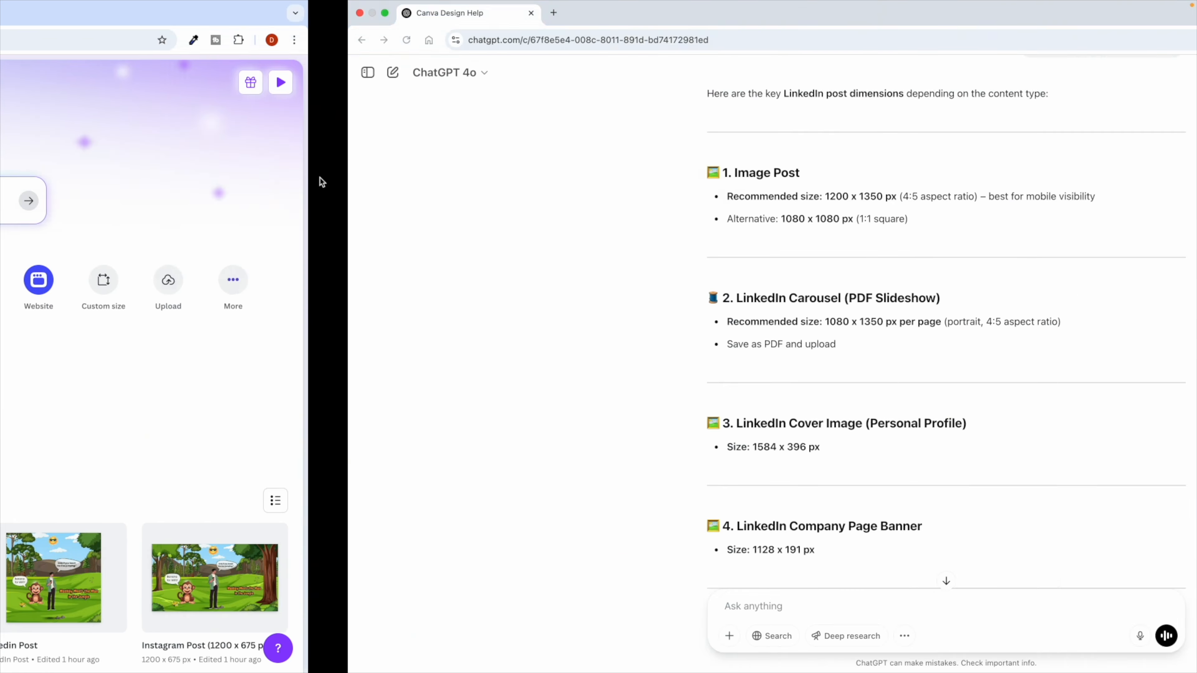
key("ctrl+Left")
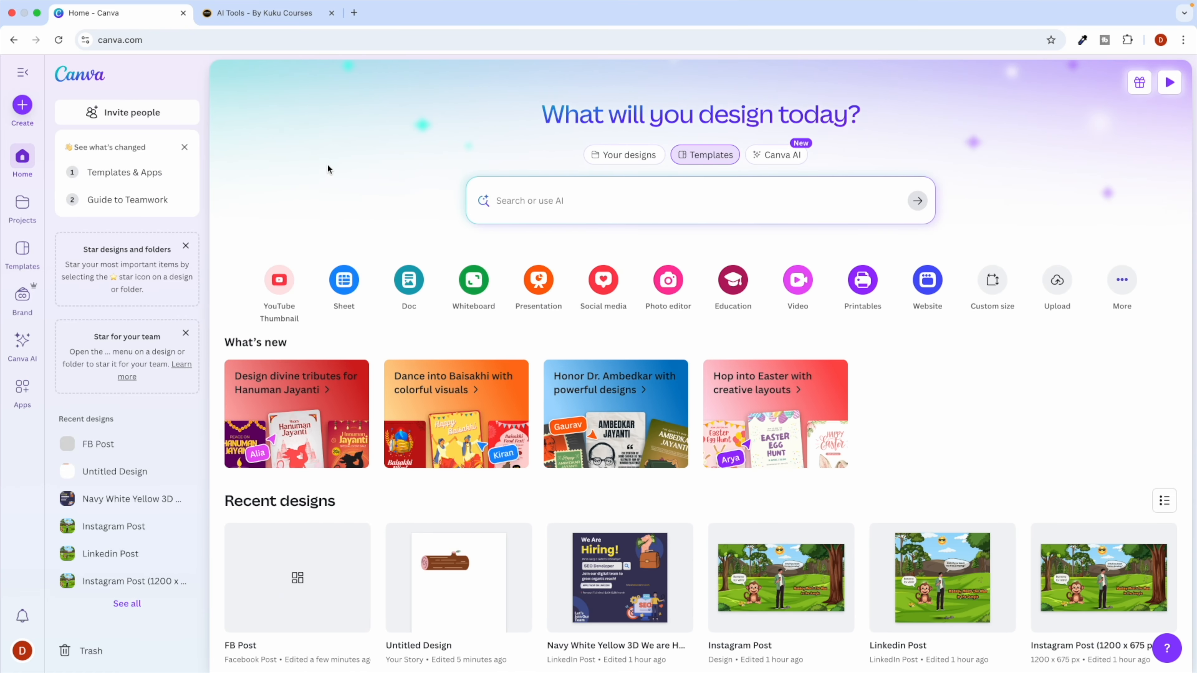
left_click(265, 13)
Open the Canva Master Course page from the Courses menu, then return to the Canva Home tab.
mouse_move(440, 82)
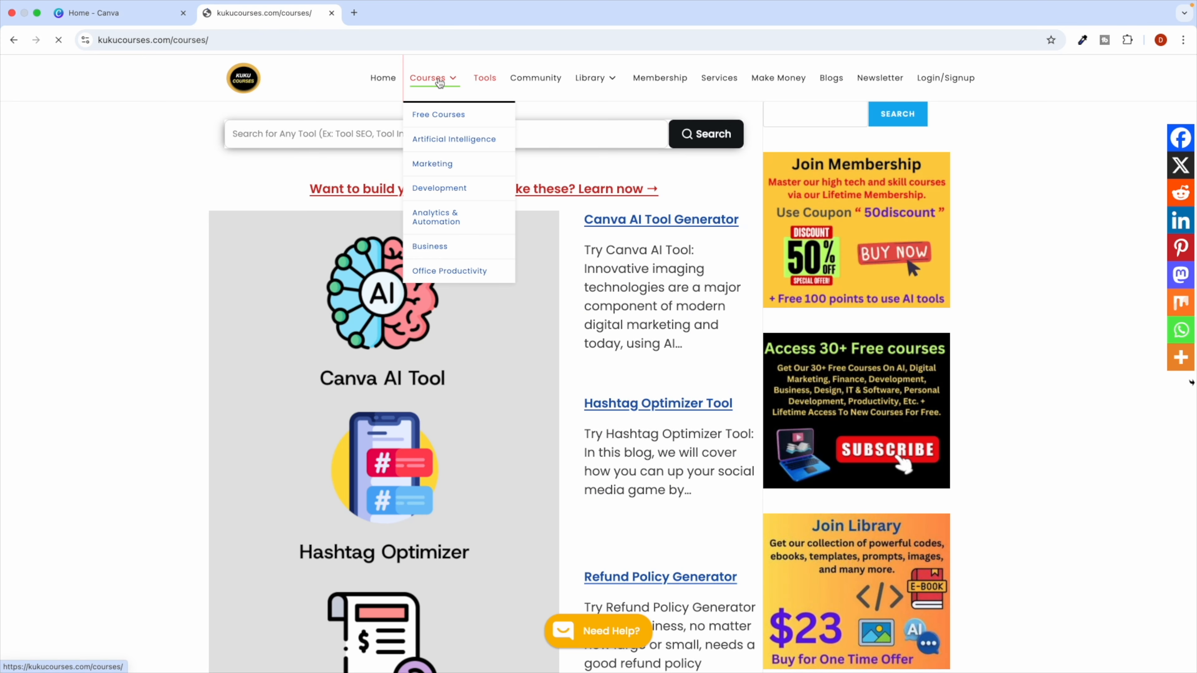
left_click(500, 300)
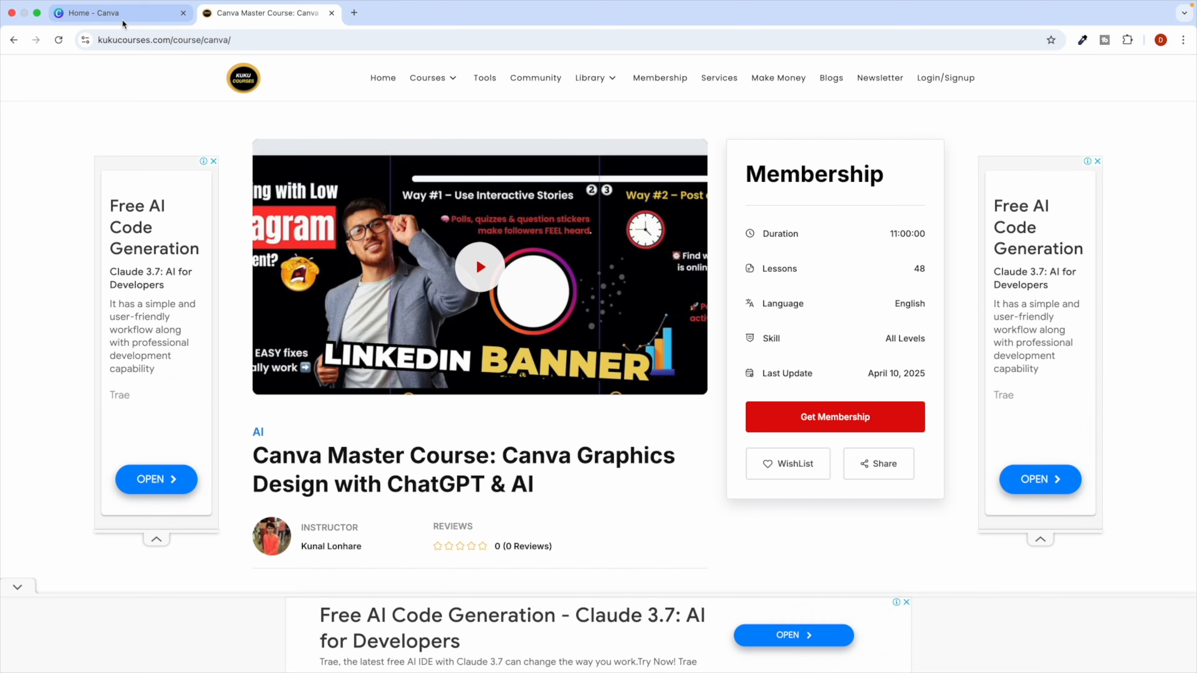
left_click(109, 13)
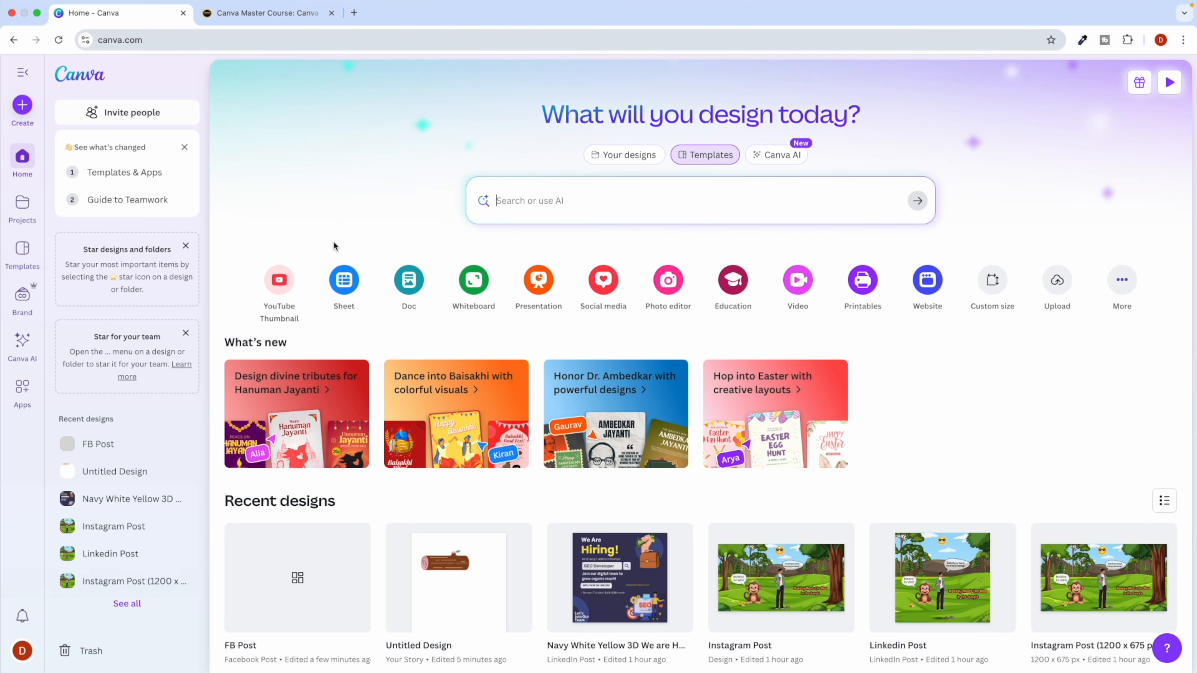
scroll(321, 210, "down", 3)
scroll(320, 209, "up", 3)
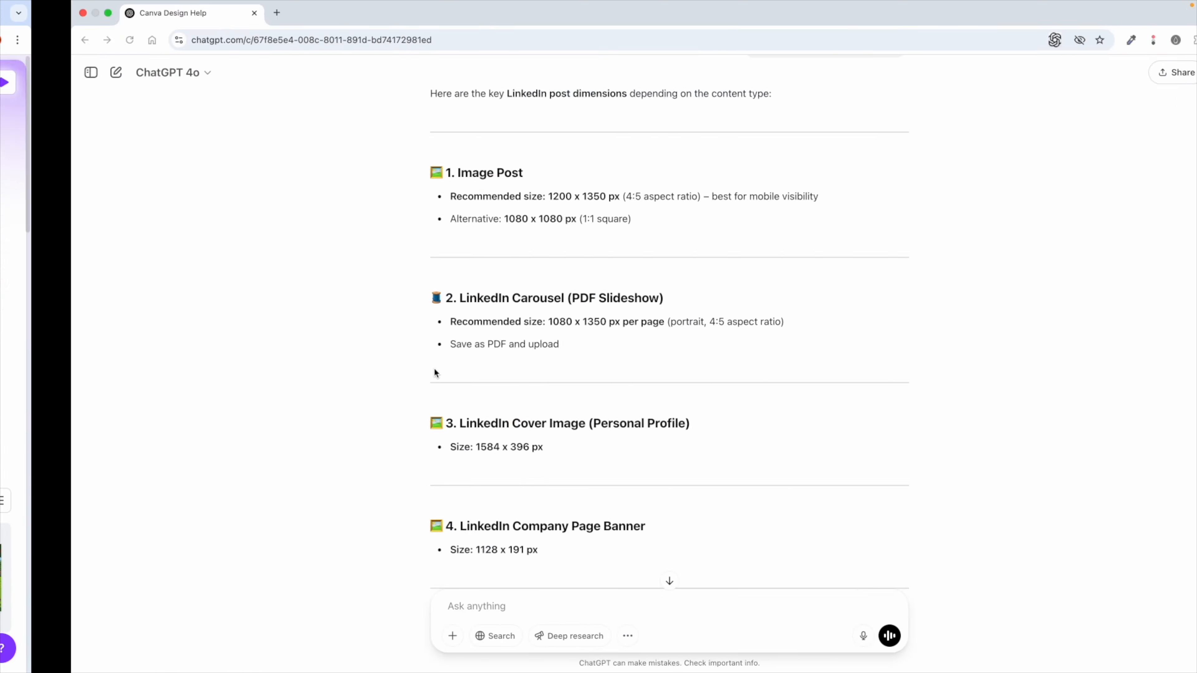
scroll(434, 372, "down", 20)
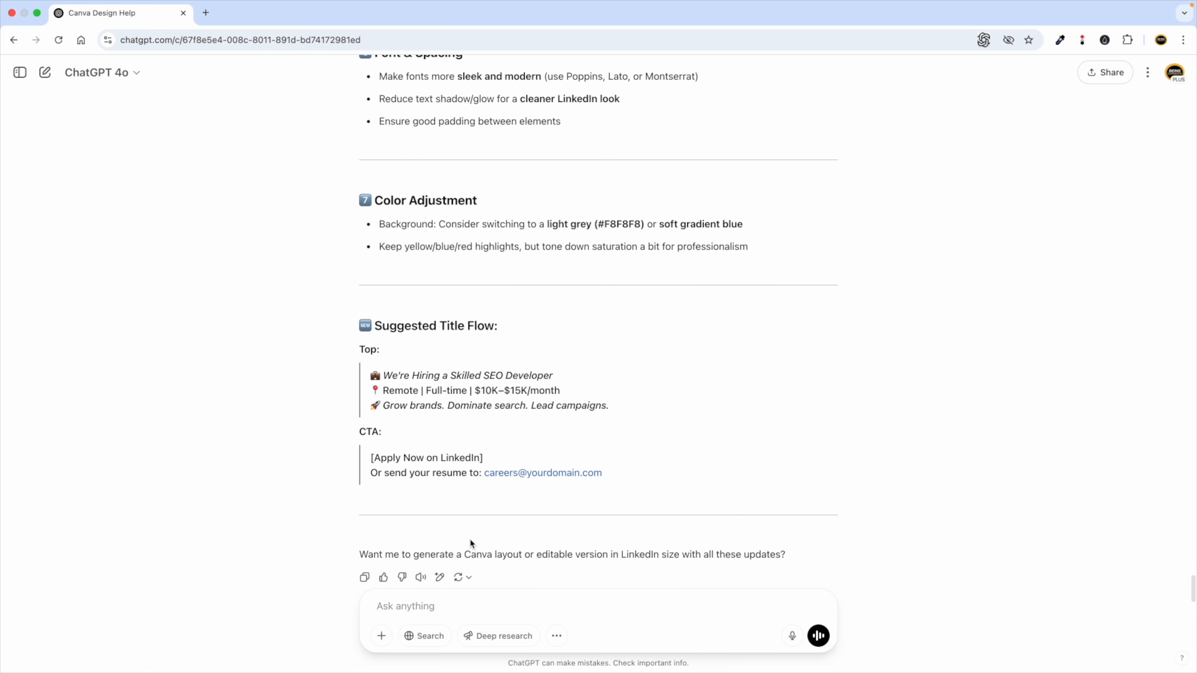
Send ChatGPT the prompt 'generate me image where a robot is helping bird to fly'.
left_click(414, 609)
scroll(415, 609, "up", 5)
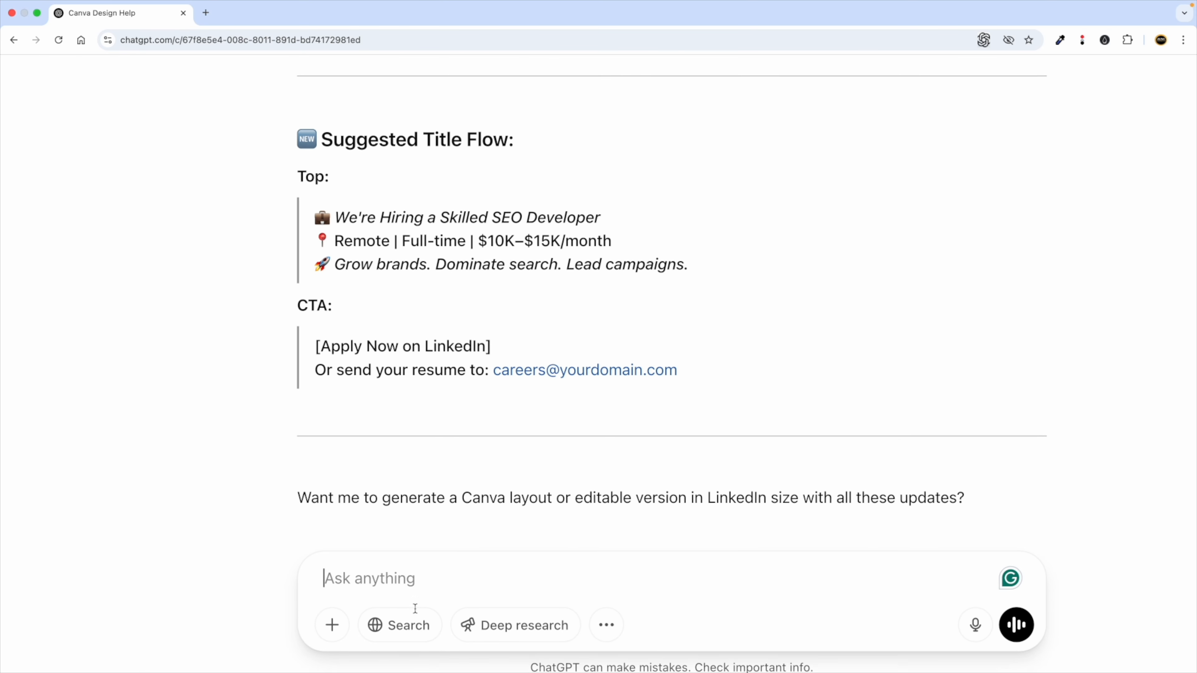
type("generate me image where a robot is ")
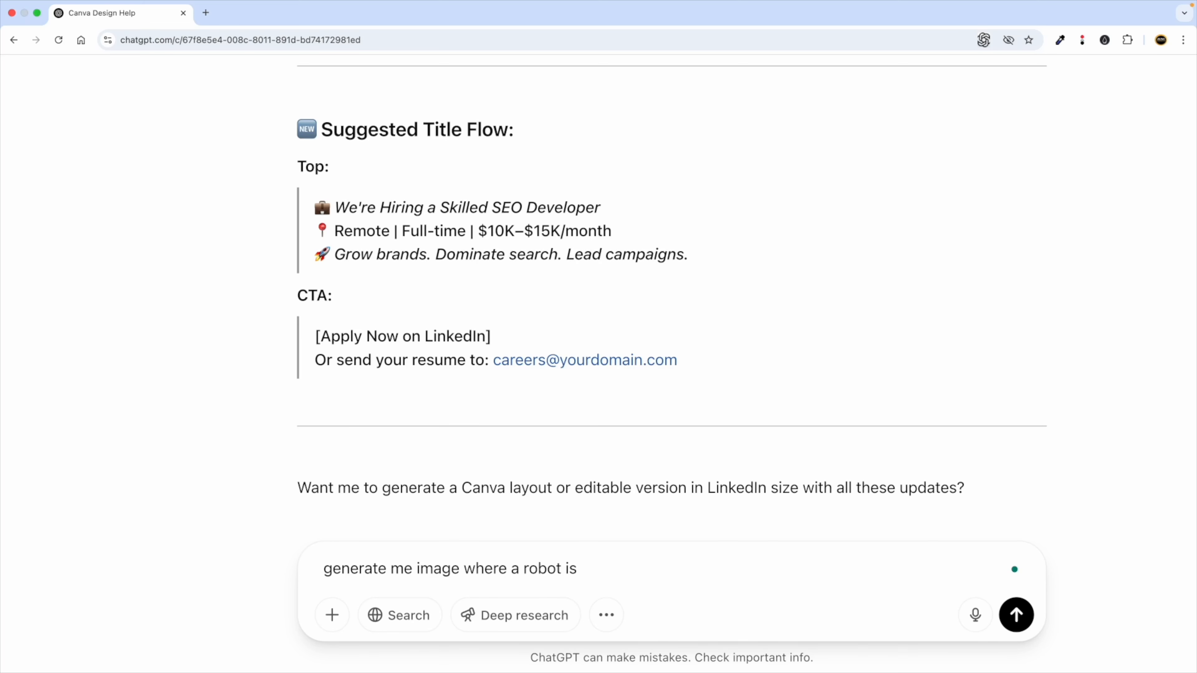
type("kicking")
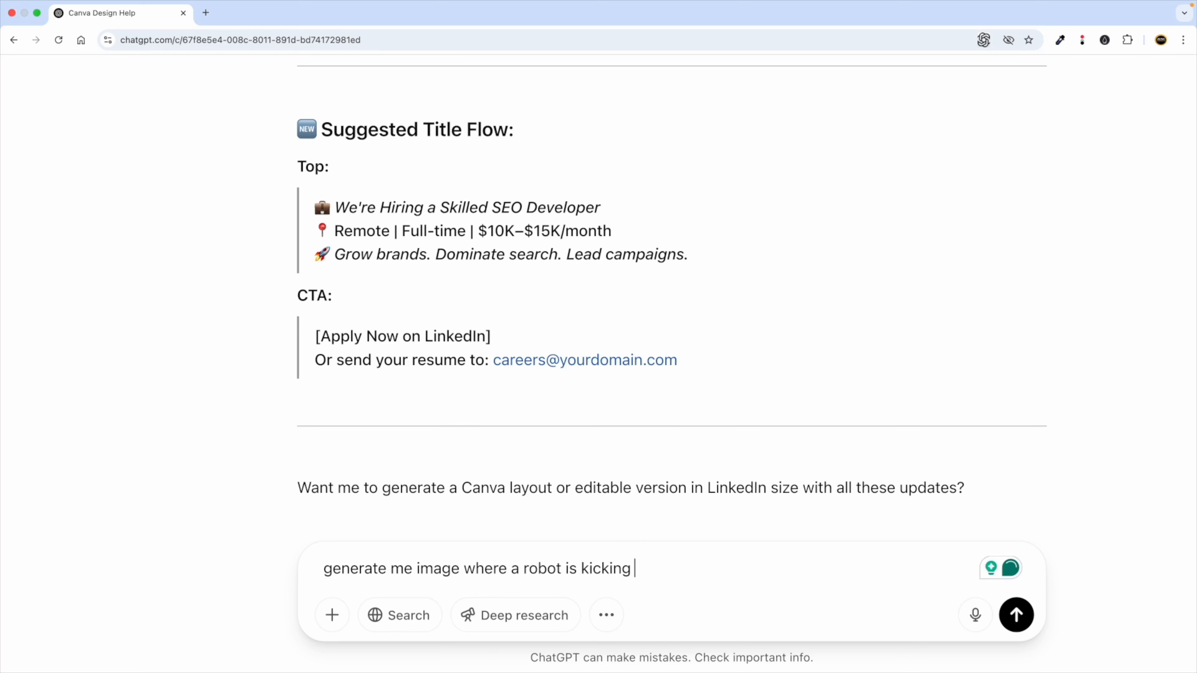
key("BackSpace")
key("BackSpace")
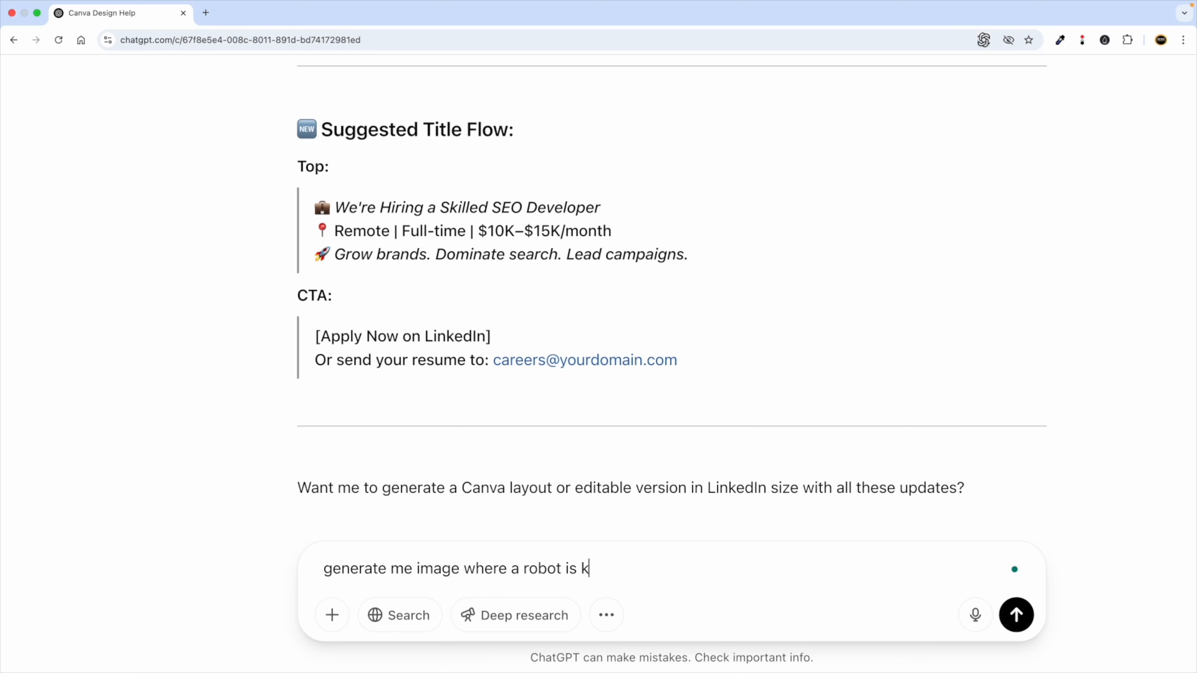
type("elping bird to fly")
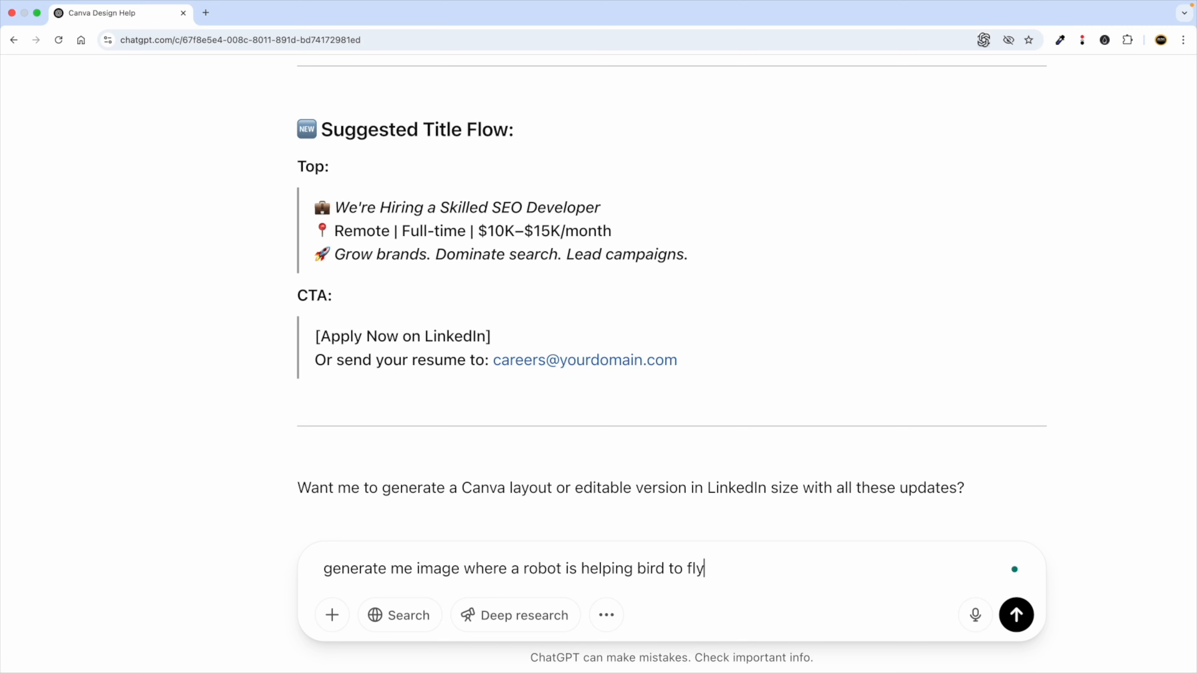
key("Return")
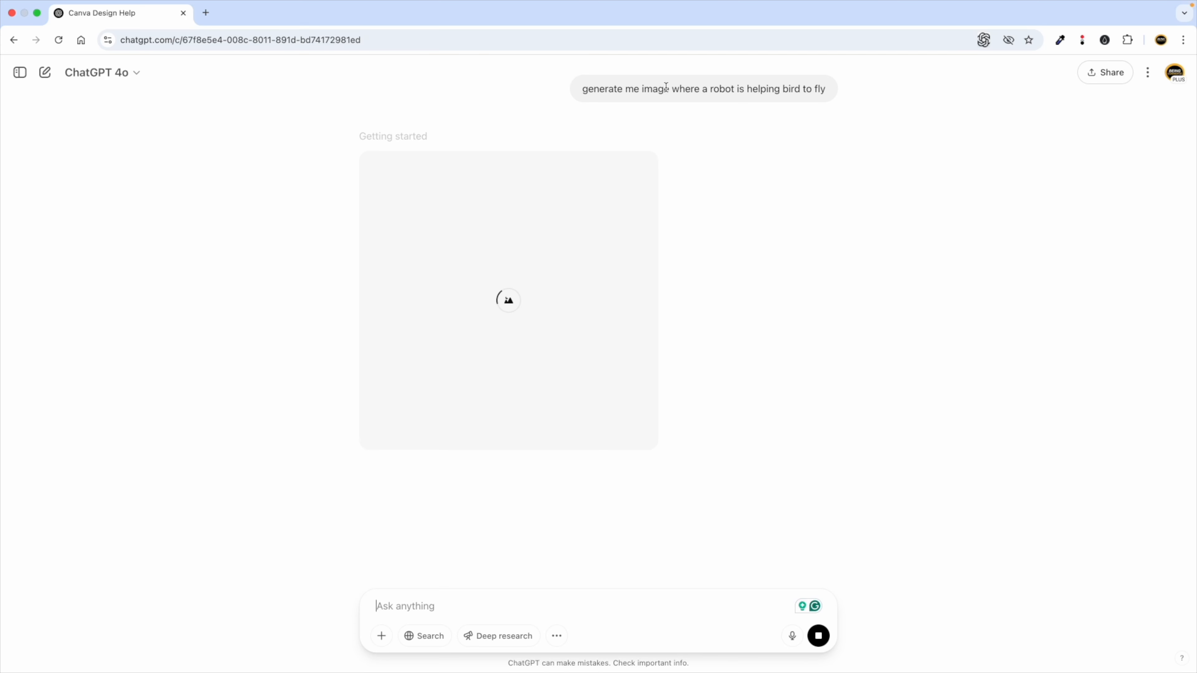
Select the robot-helping-bird phrase, then open the FB Post design in Canva.
left_click_drag(712, 90, 826, 90)
key("super+c")
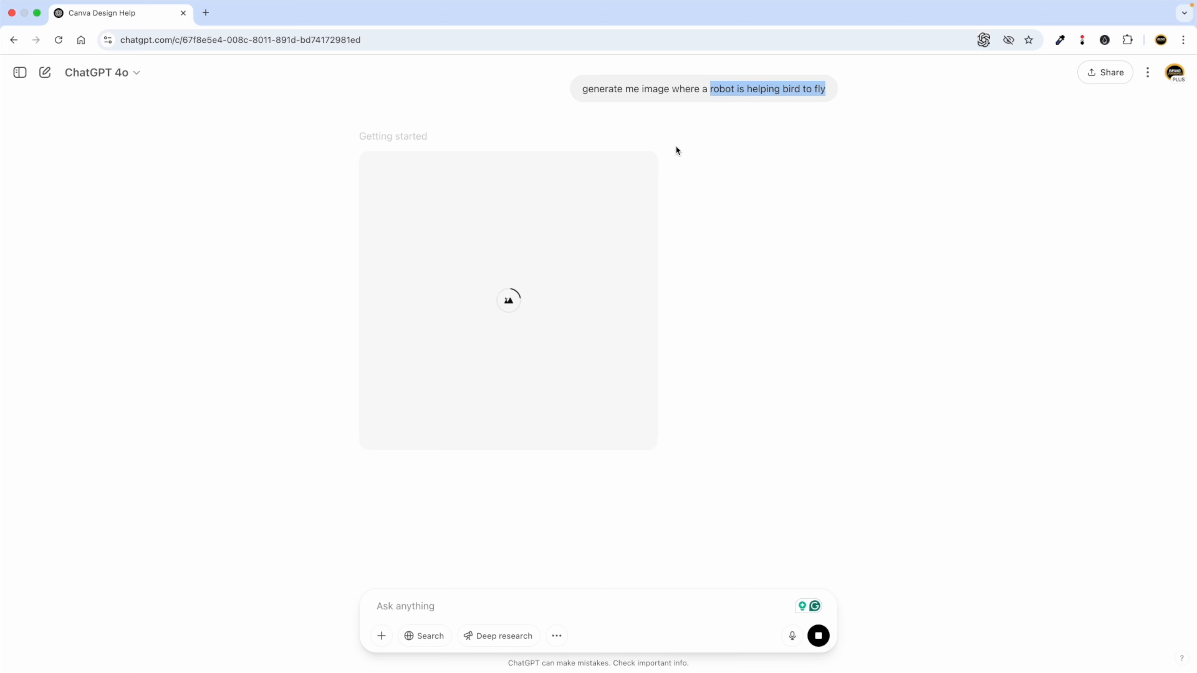
key("ctrl+Left")
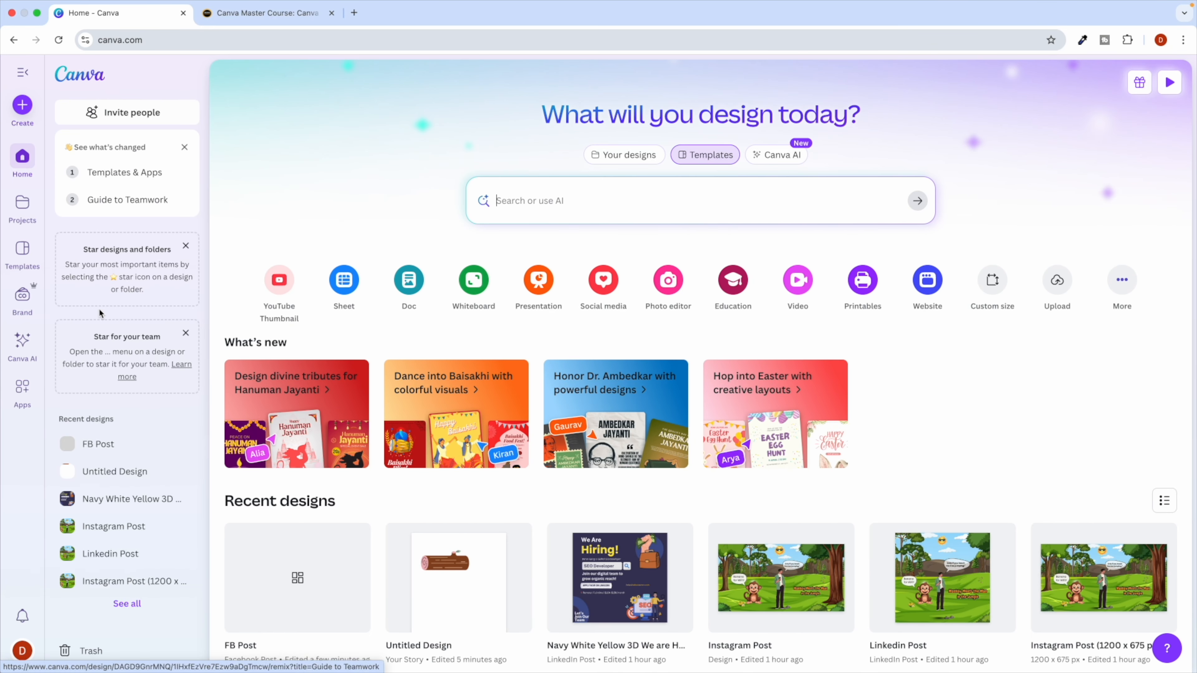
left_click(315, 585)
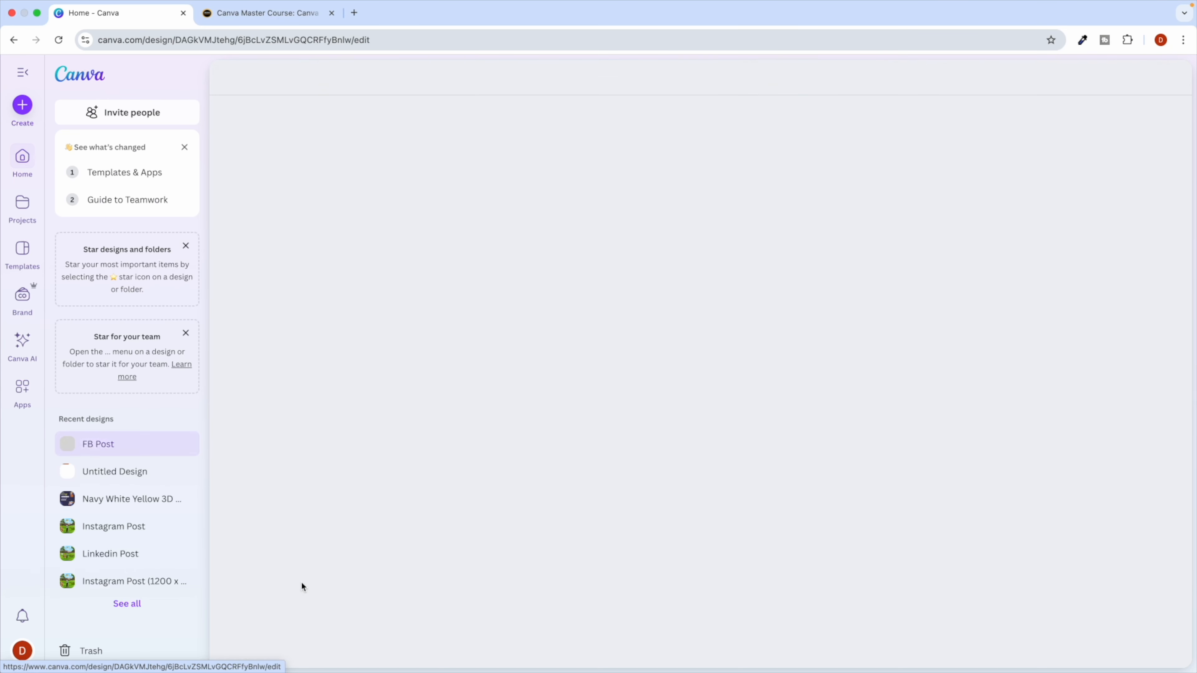
Search Canva Elements for 'robot is helping bird to fly' in the FB Post editor.
left_click(540, 307)
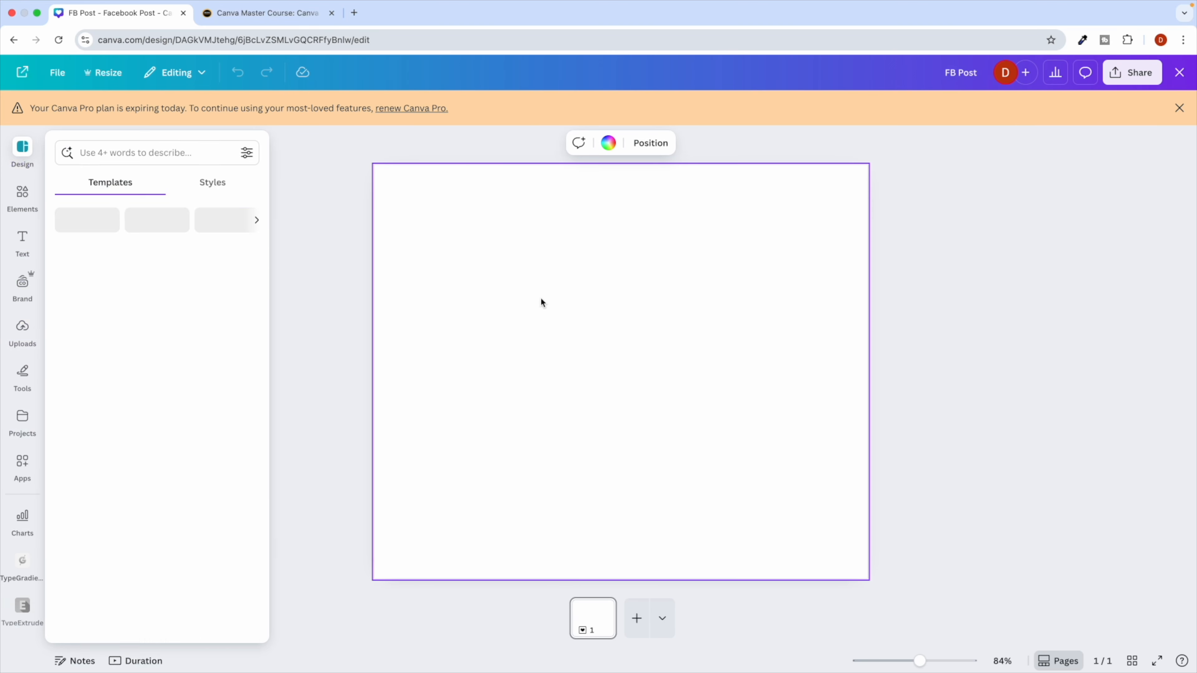
left_click(1179, 109)
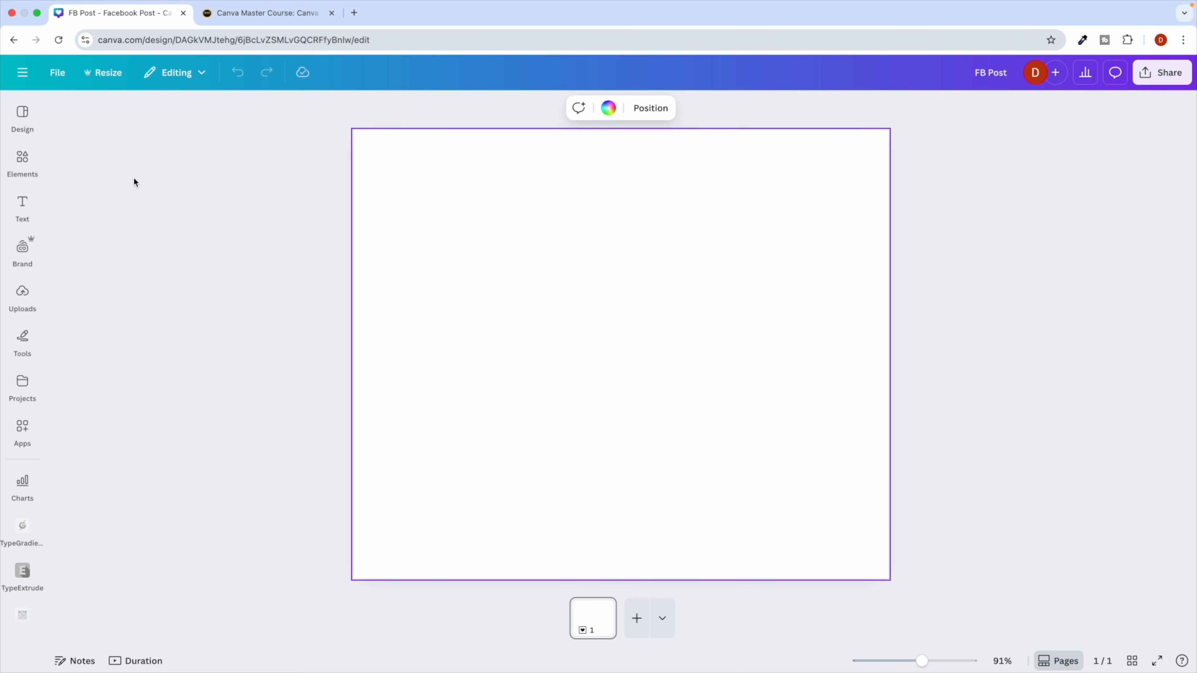
left_click(23, 162)
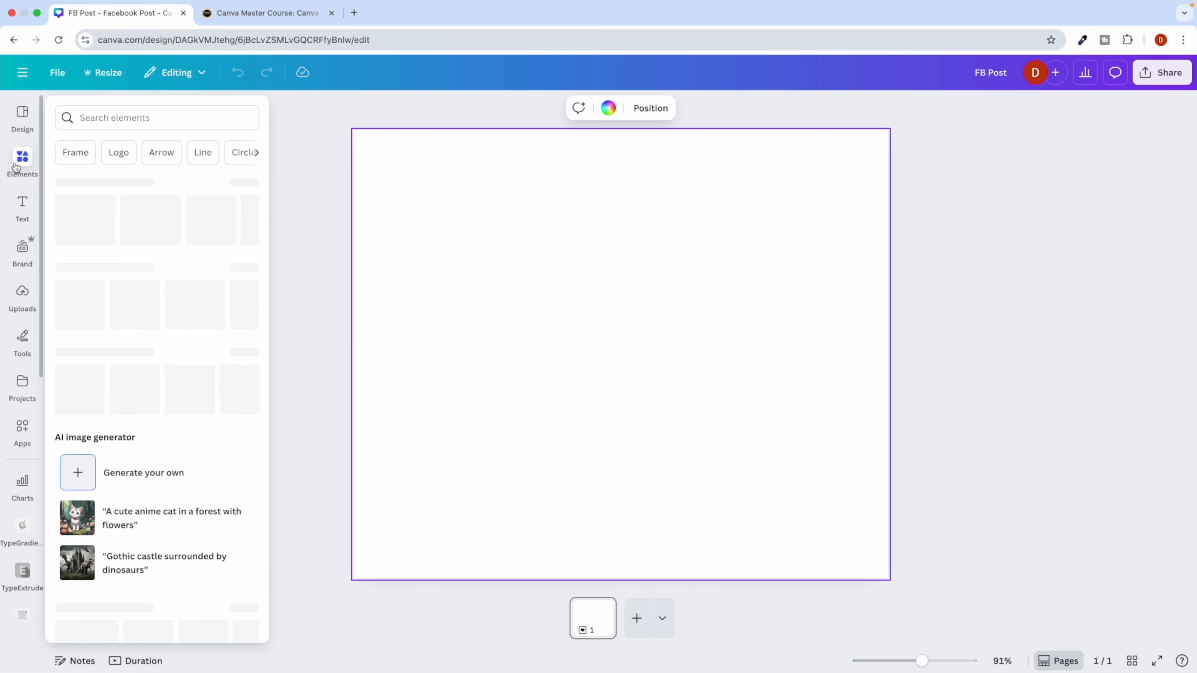
left_click(87, 113)
key("super+v")
key("Return")
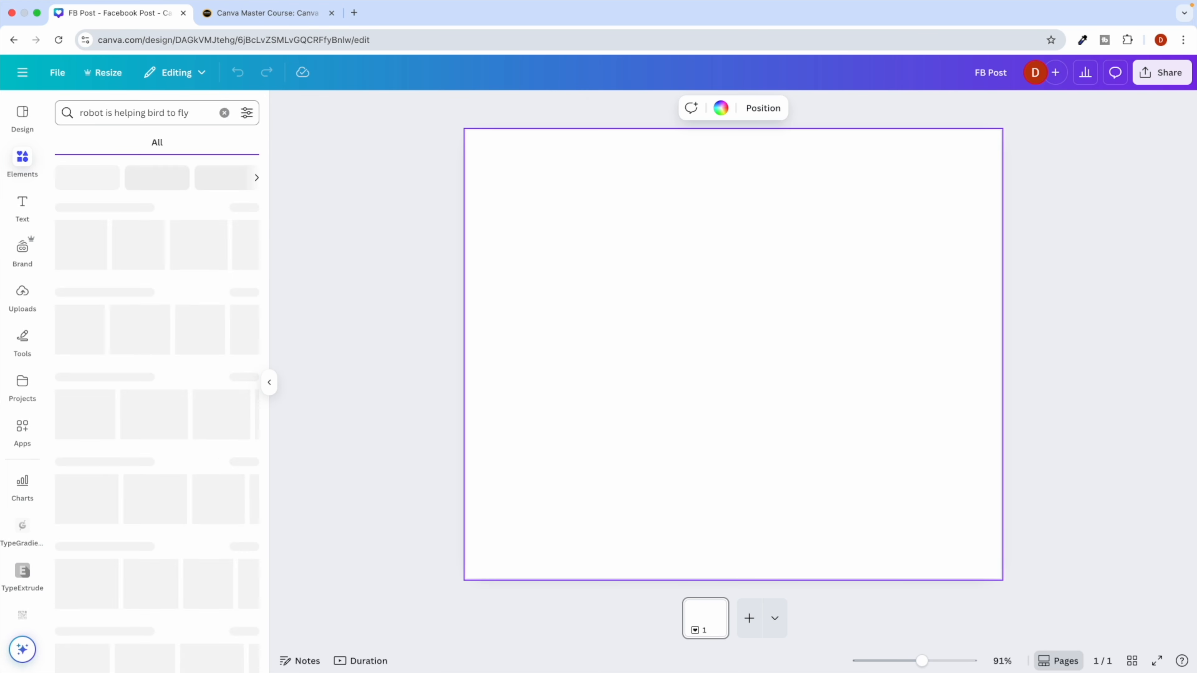
Browse the Graphics and Videos results, then move to ChatGPT to check the image.
left_click(97, 143)
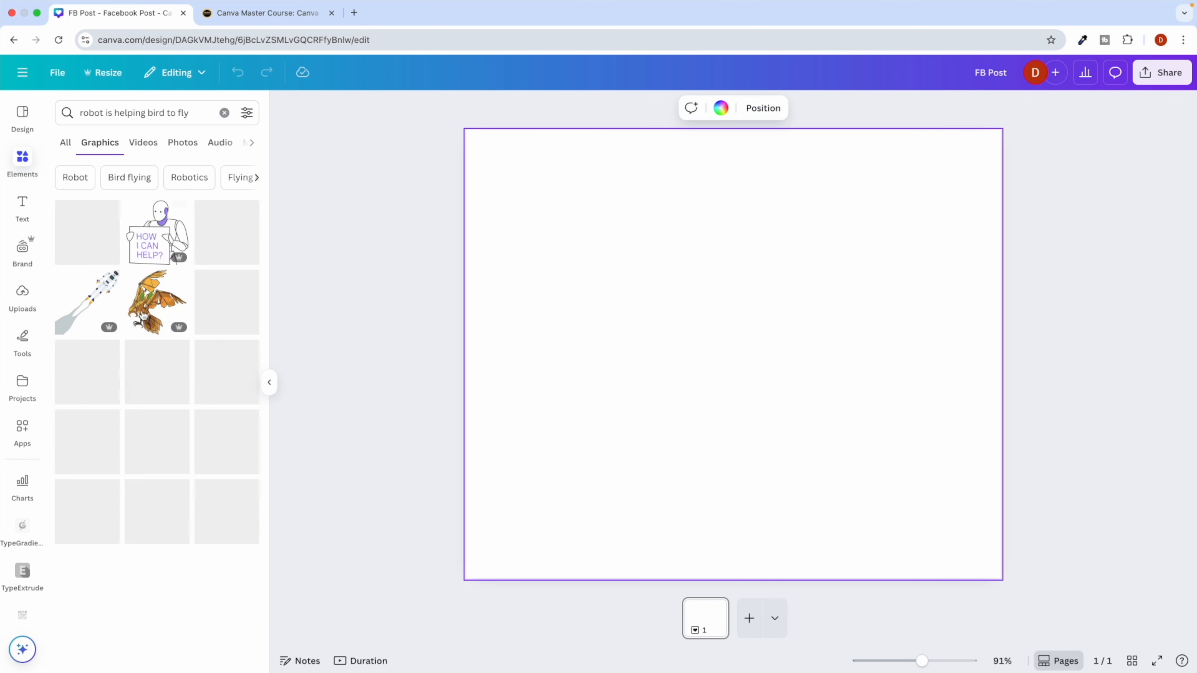
scroll(159, 440, "down", 2)
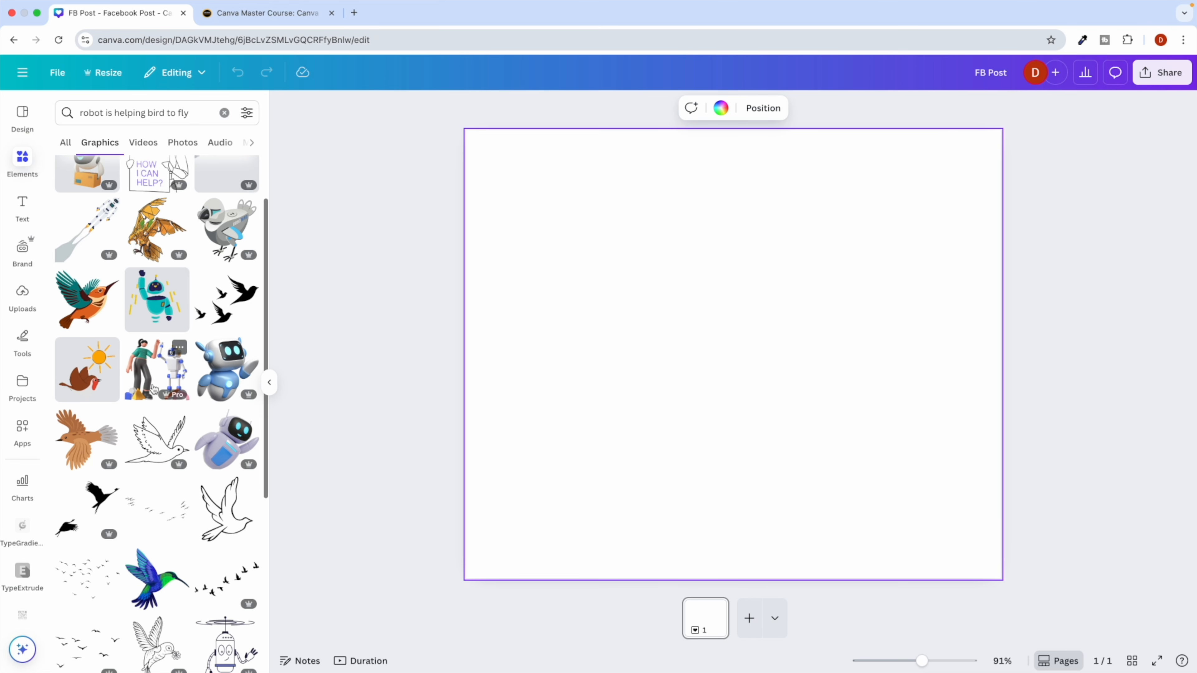
scroll(137, 189, "up", 2)
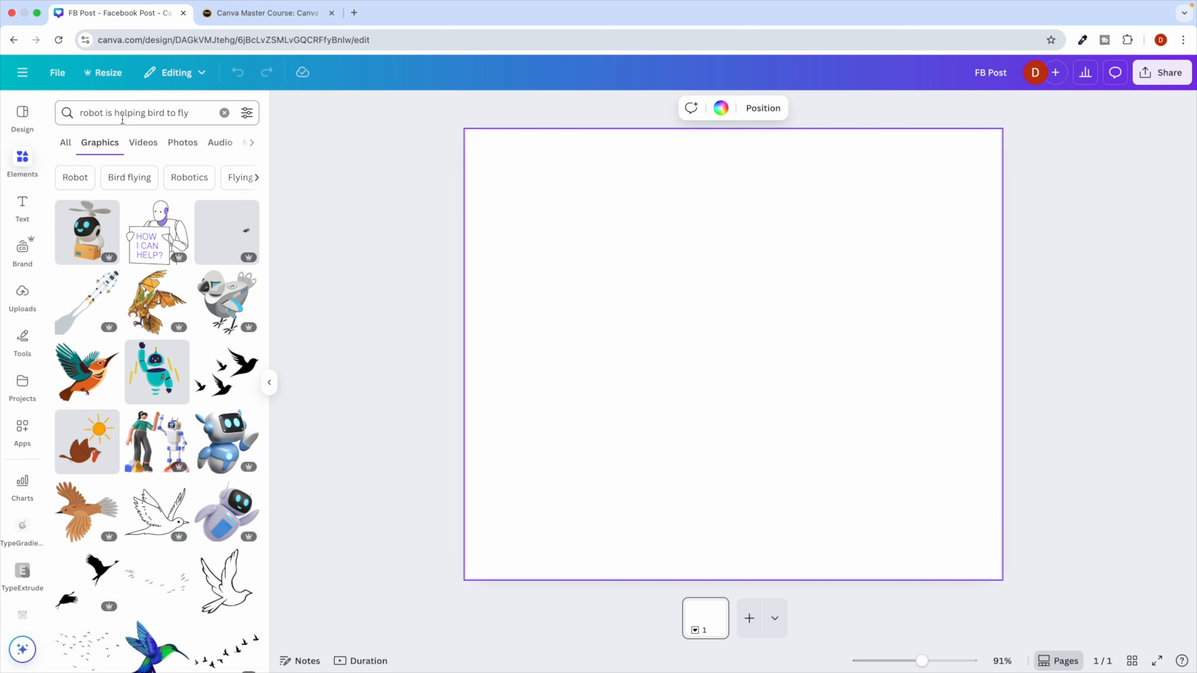
scroll(132, 320, "down", 6)
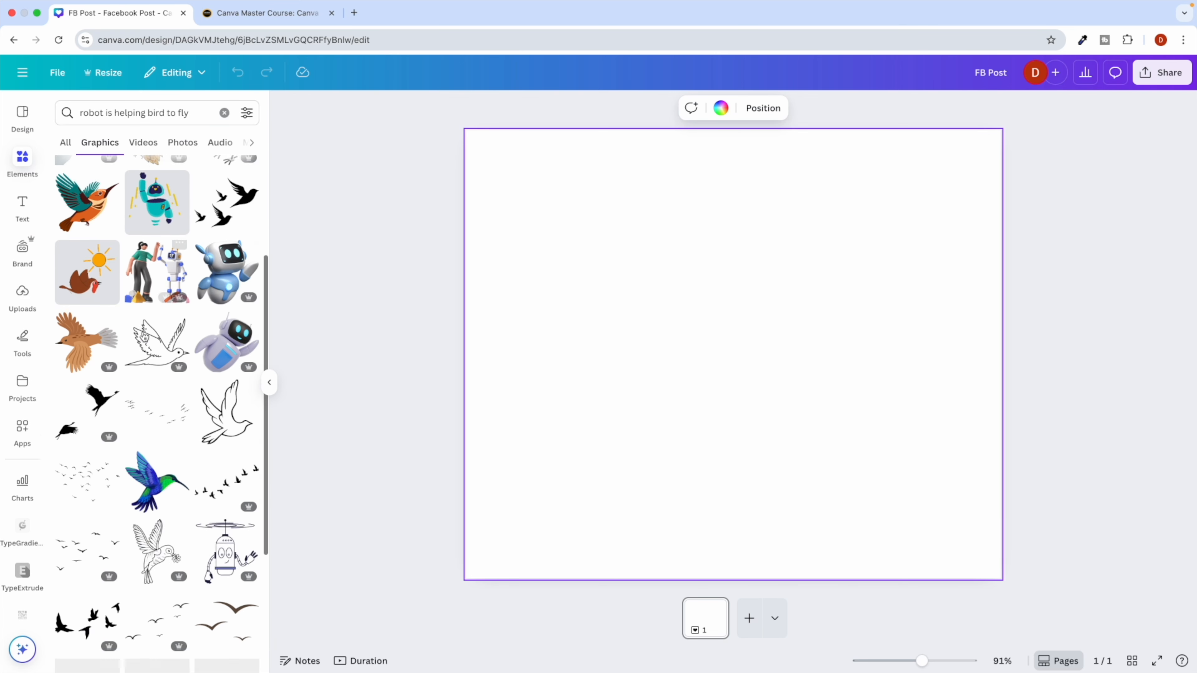
scroll(170, 336, "up", 6)
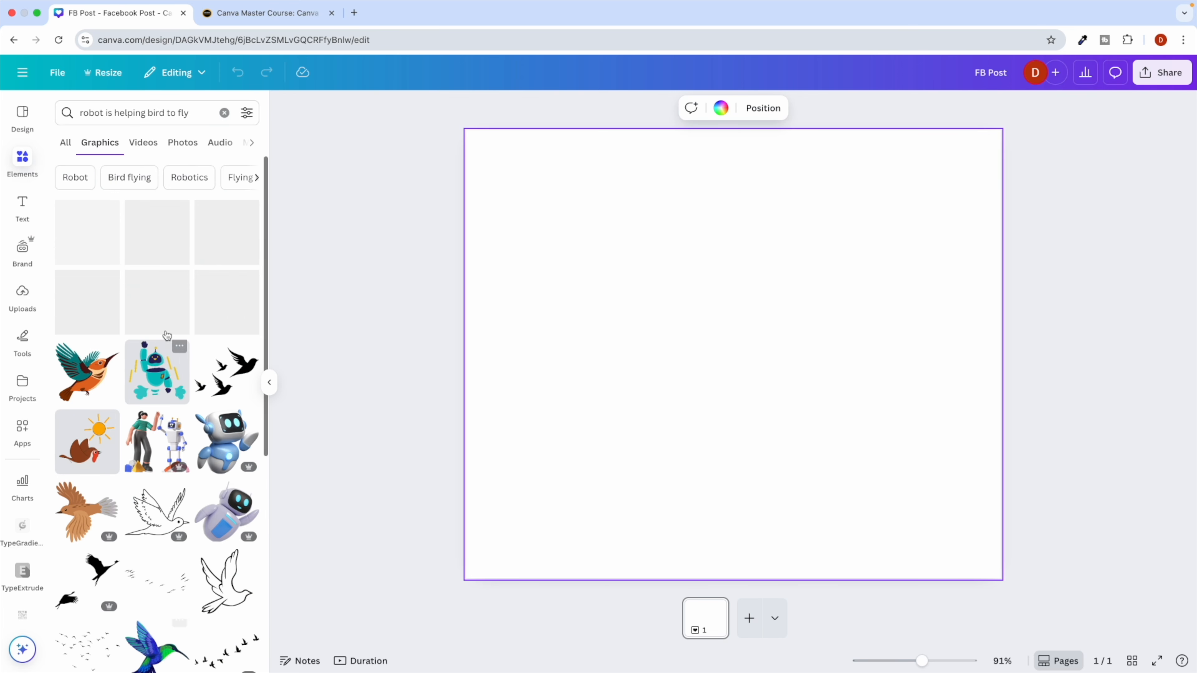
left_click(144, 142)
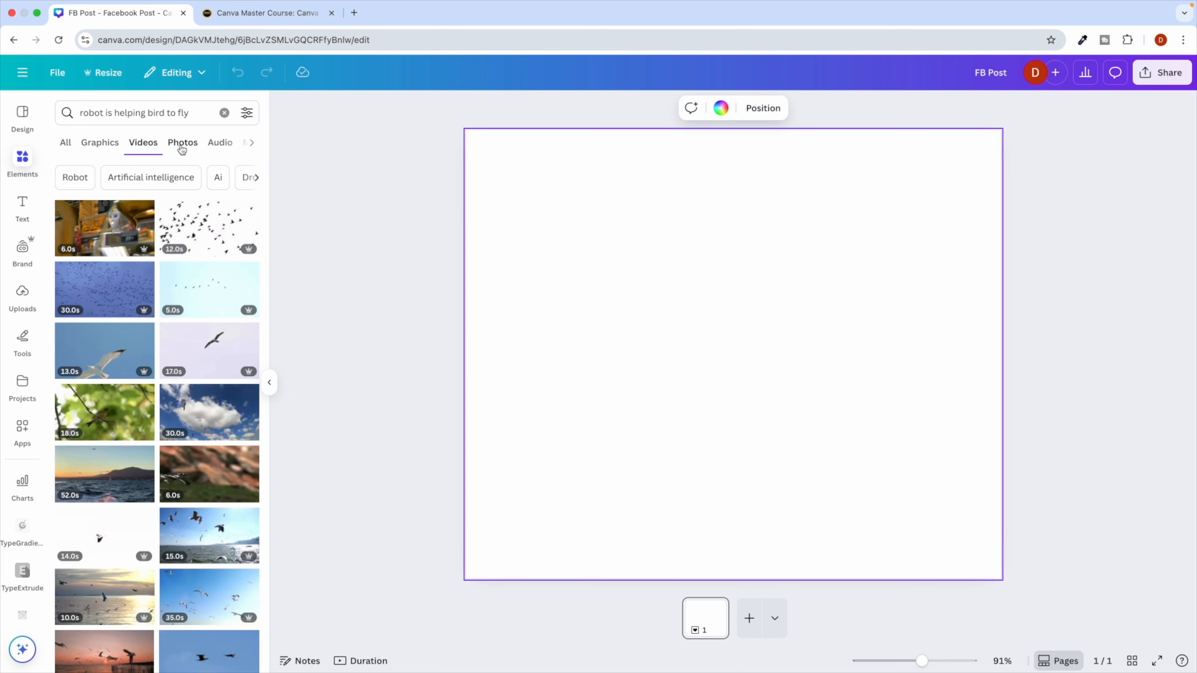
key("ctrl+Right")
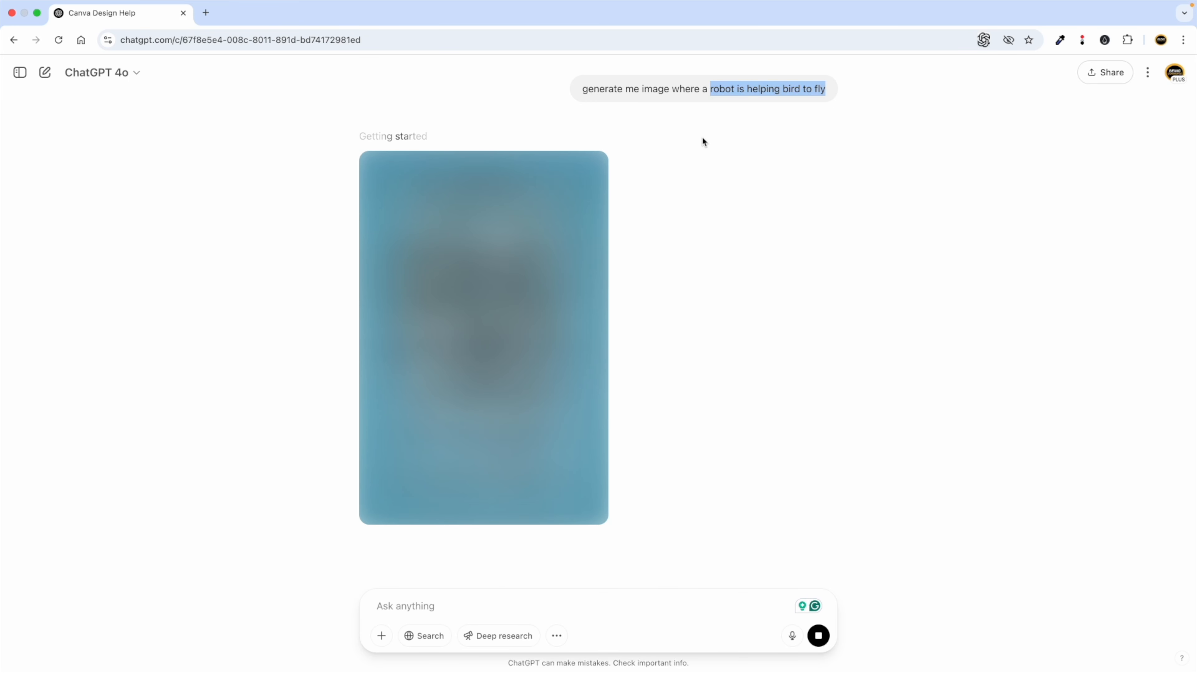
Review the robot-helping-bird prompt in ChatGPT while the image finishes generating.
scroll(718, 113, "up", 5)
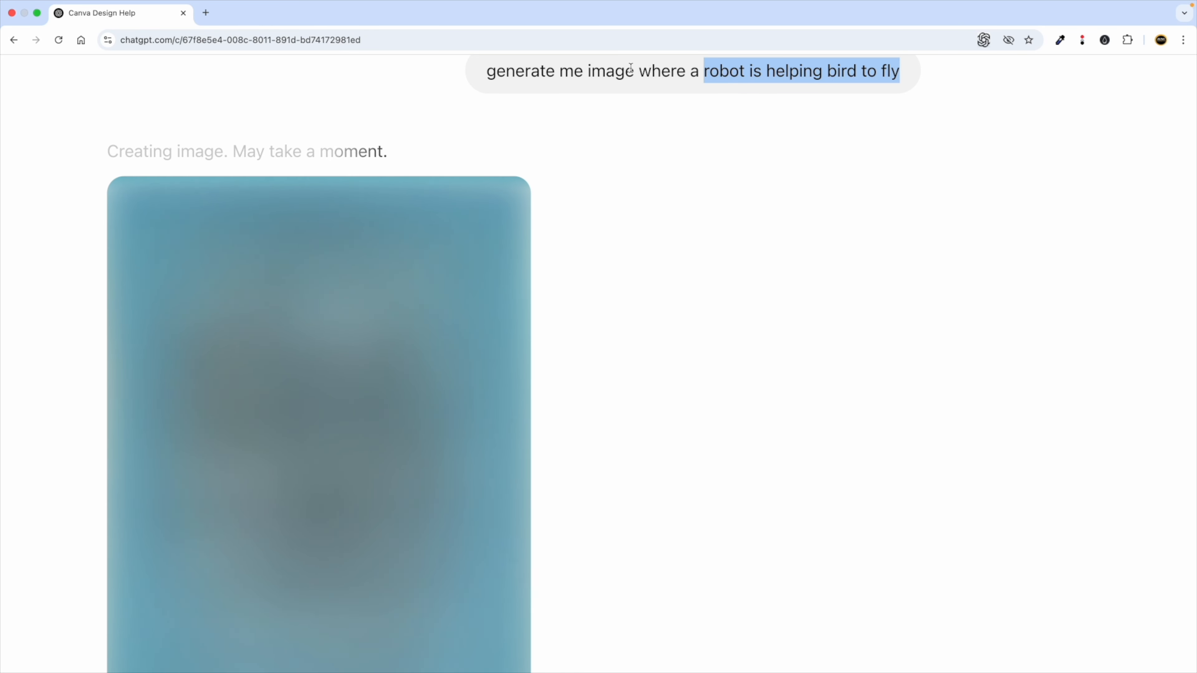
scroll(631, 70, "down", 5)
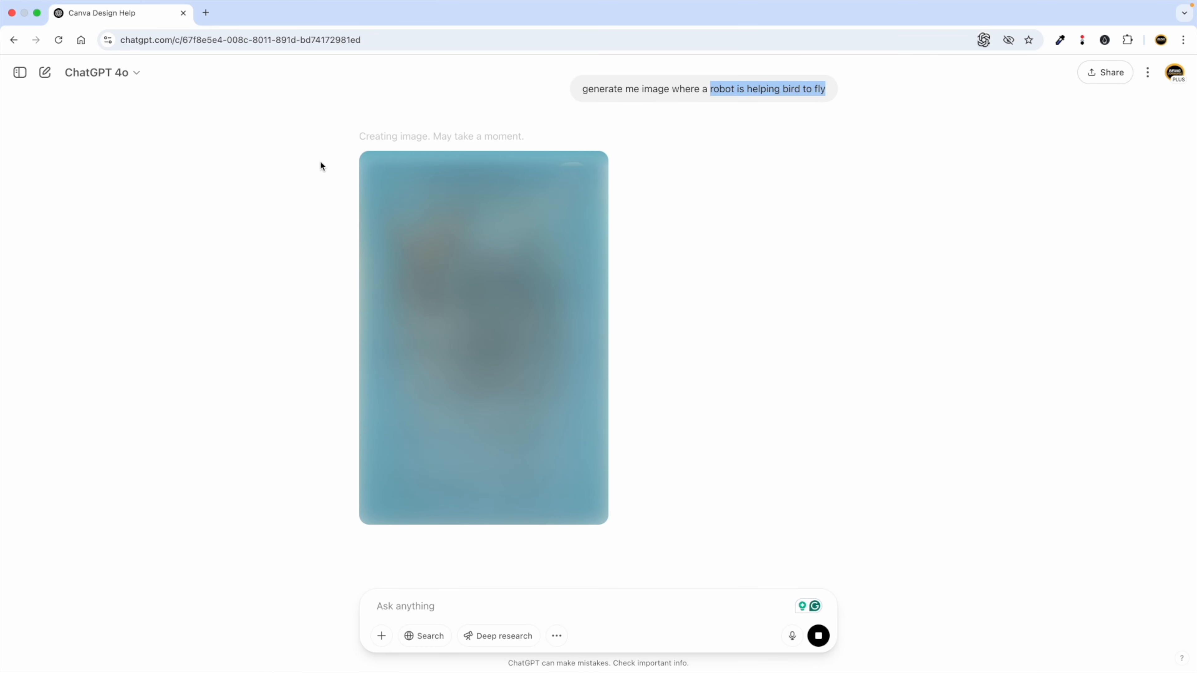
left_click(279, 206)
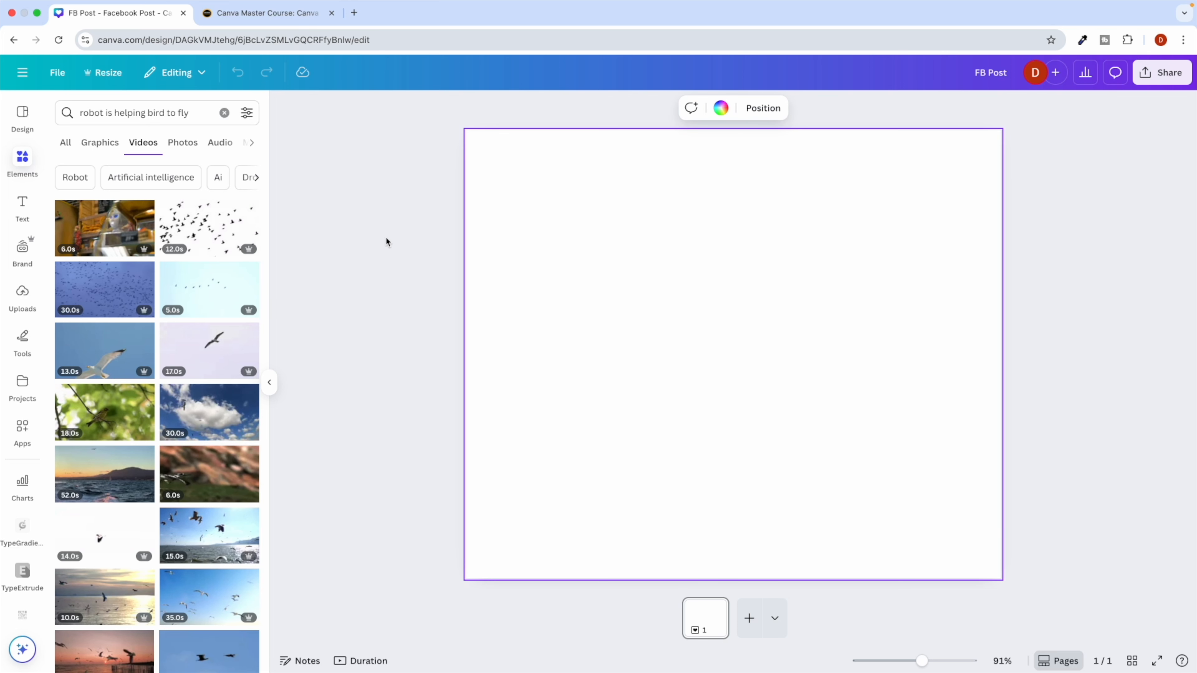
left_click(224, 112)
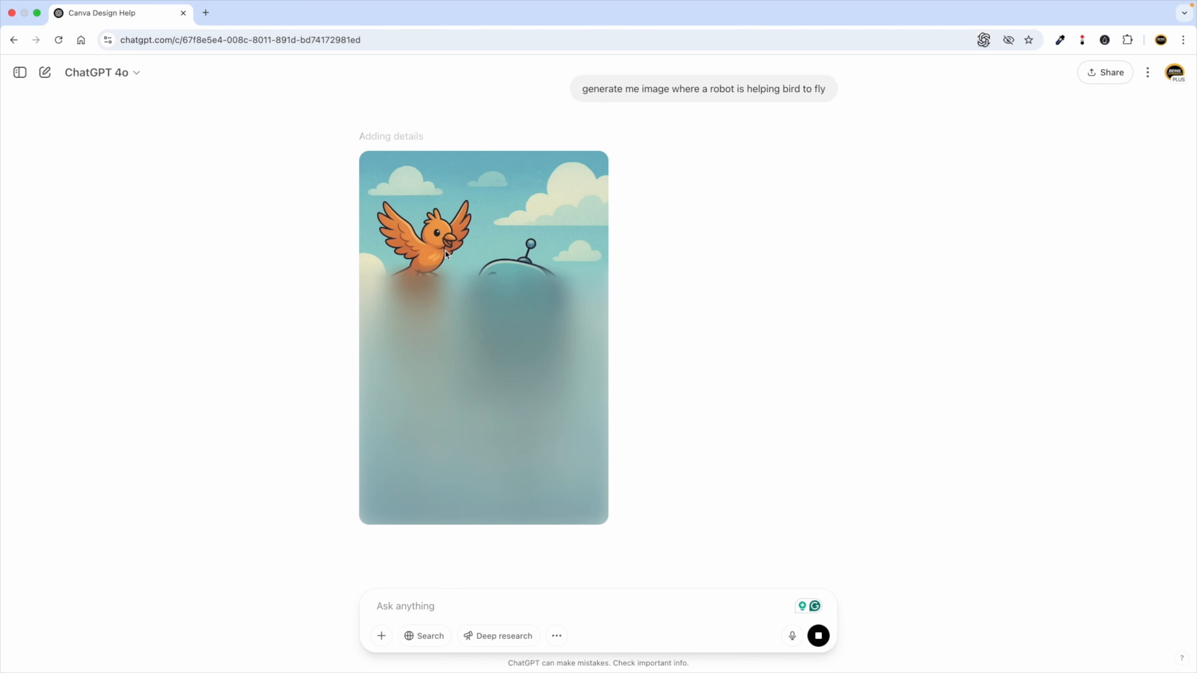
double_click(726, 85)
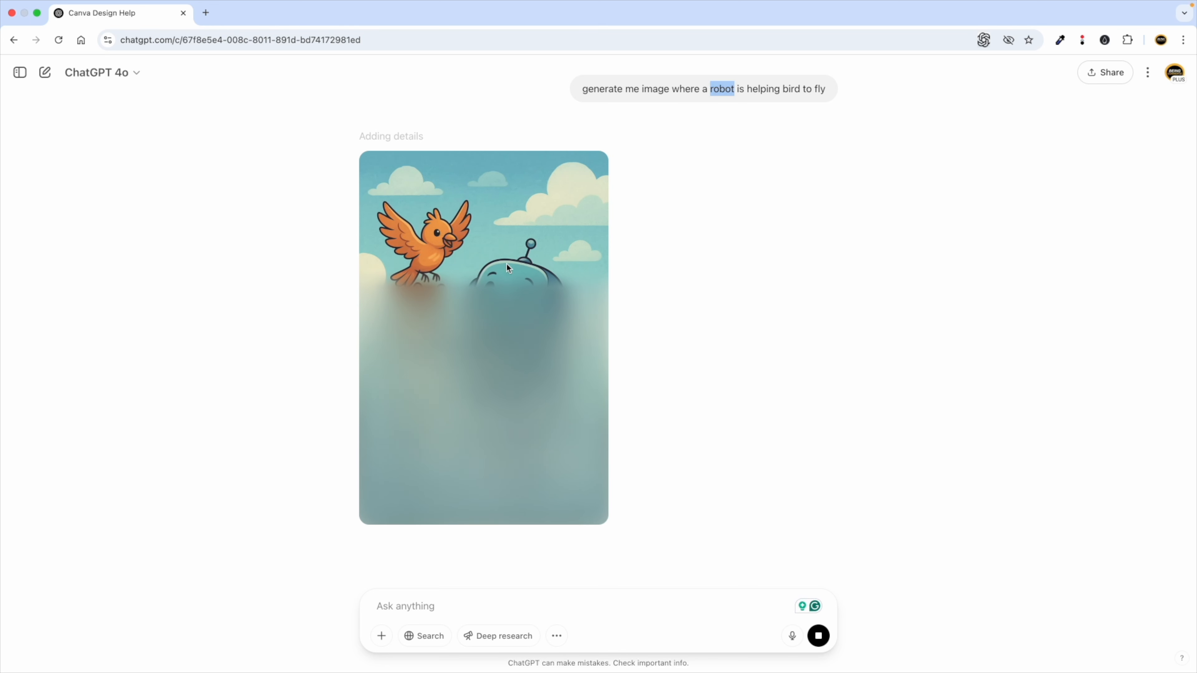
double_click(770, 86)
left_click(801, 89)
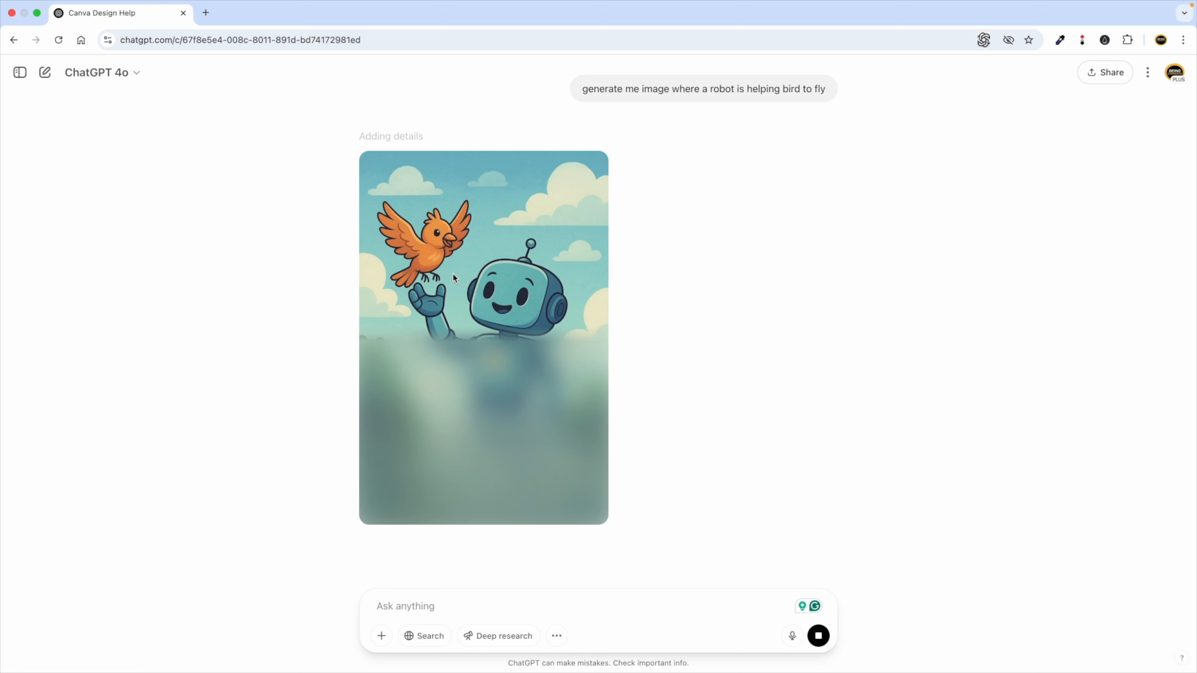
Check the Canva Master Course page in Canva, then return to the FB Post design.
key("ctrl+Left")
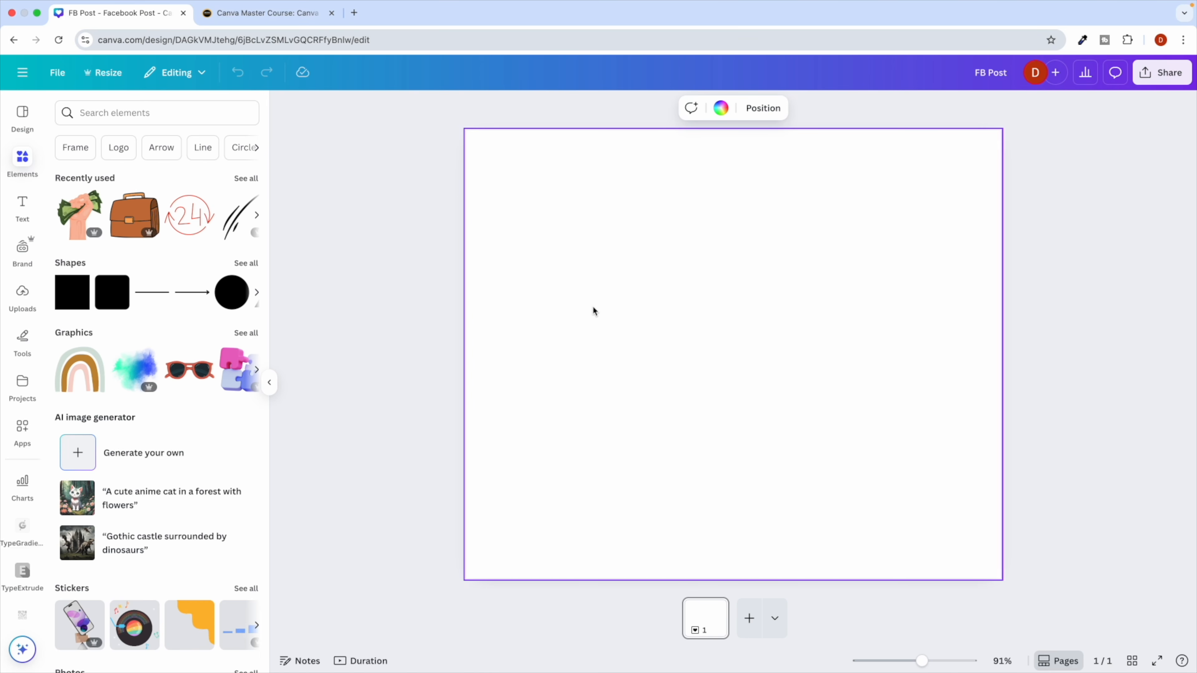
key("ctrl+Right")
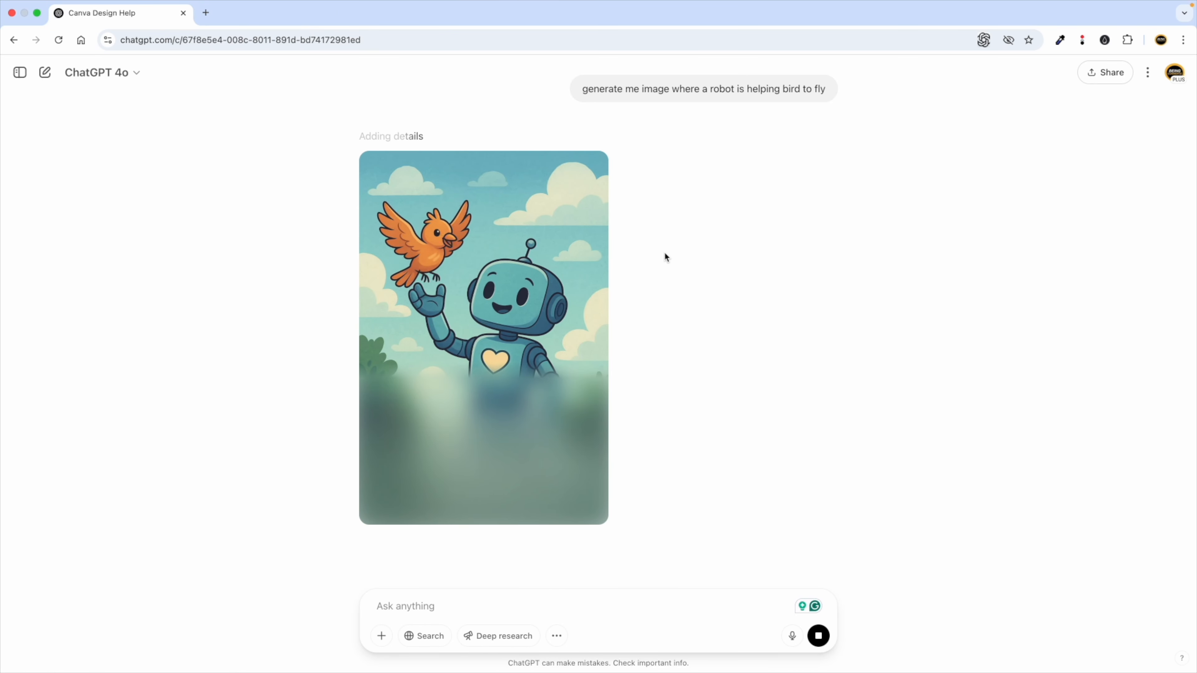
key("ctrl+Left")
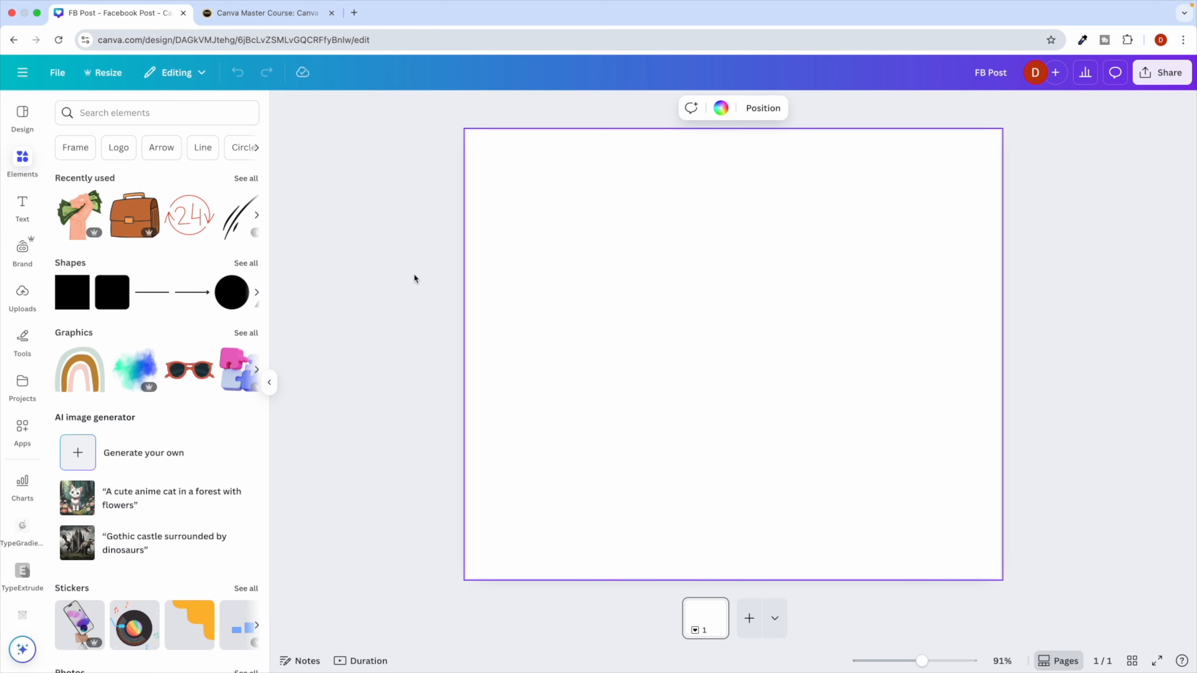
key("ctrl+Right")
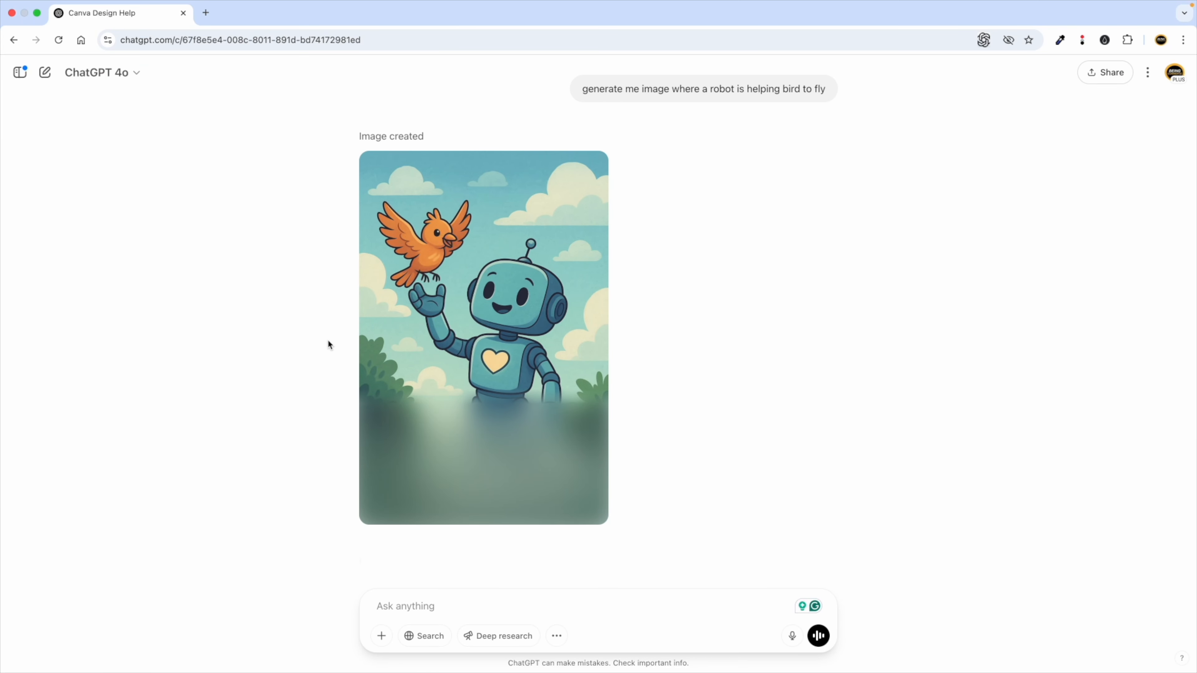
key("ctrl+Left")
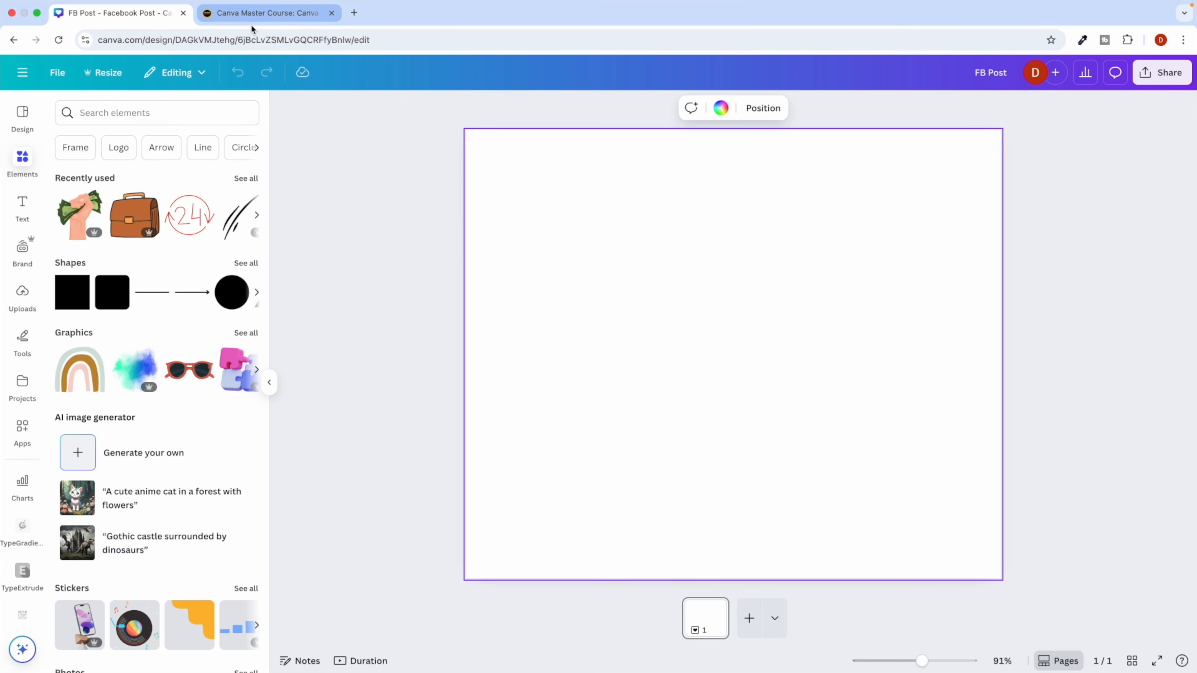
left_click(264, 13)
left_click(127, 14)
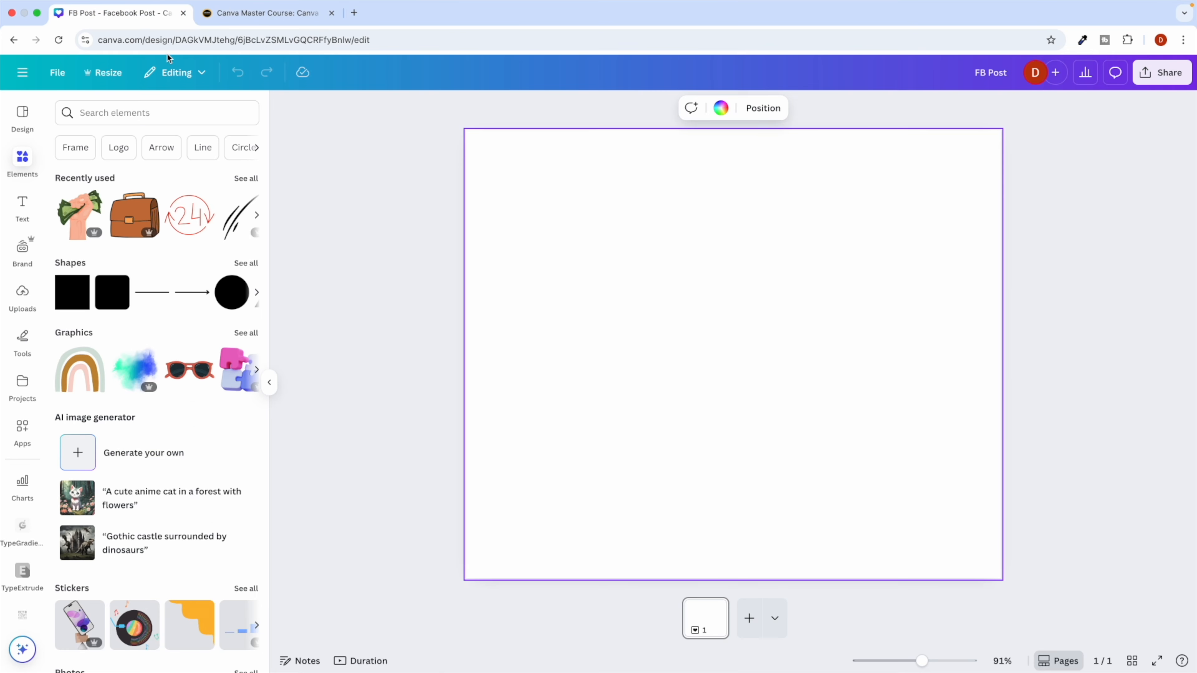
Download the finished robot-and-bird image as a PNG and show Canva's Uploads library.
key("ctrl+Right")
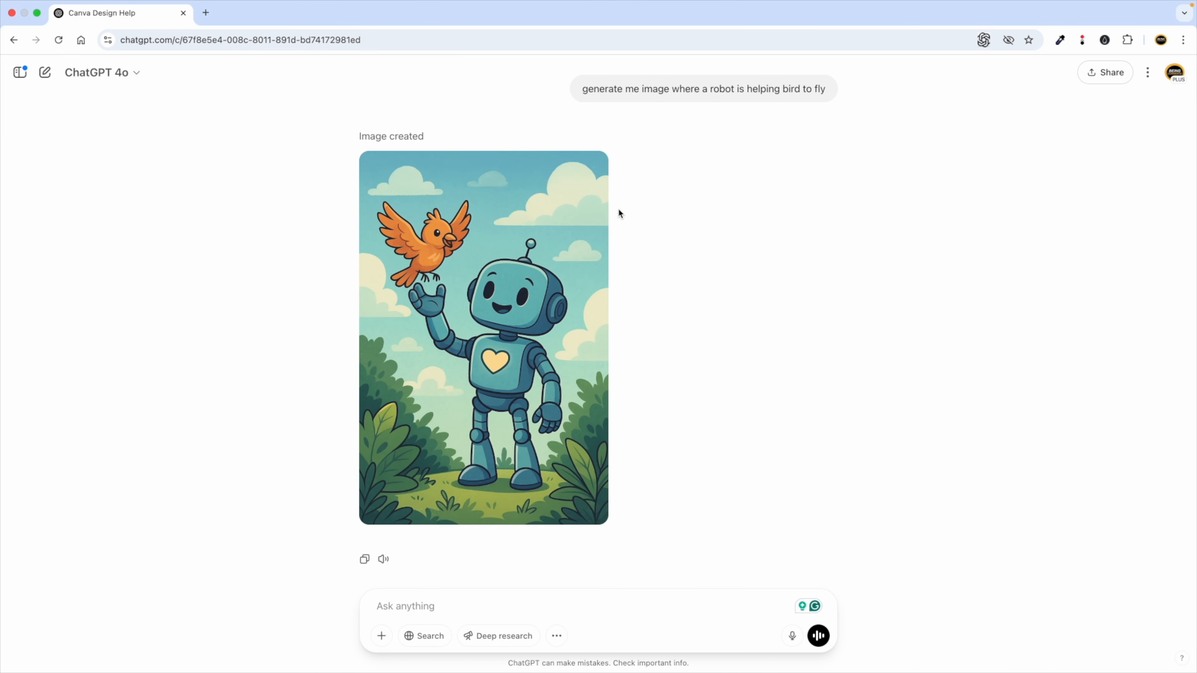
left_click(593, 165)
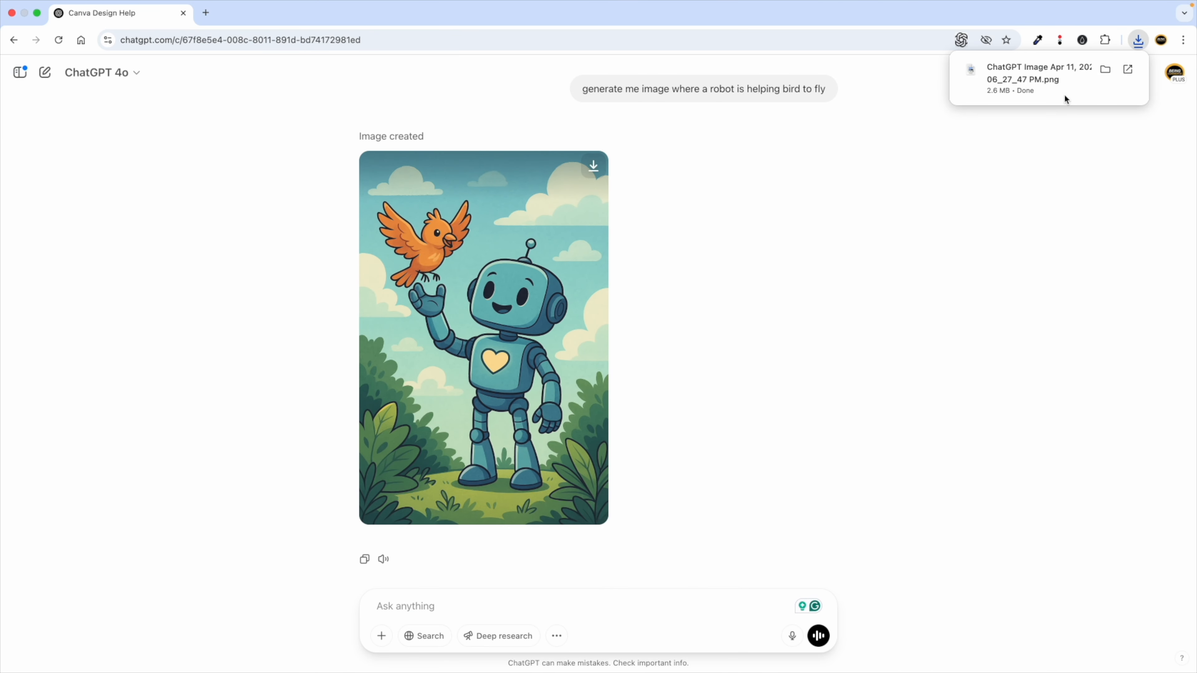
key("ctrl+Left")
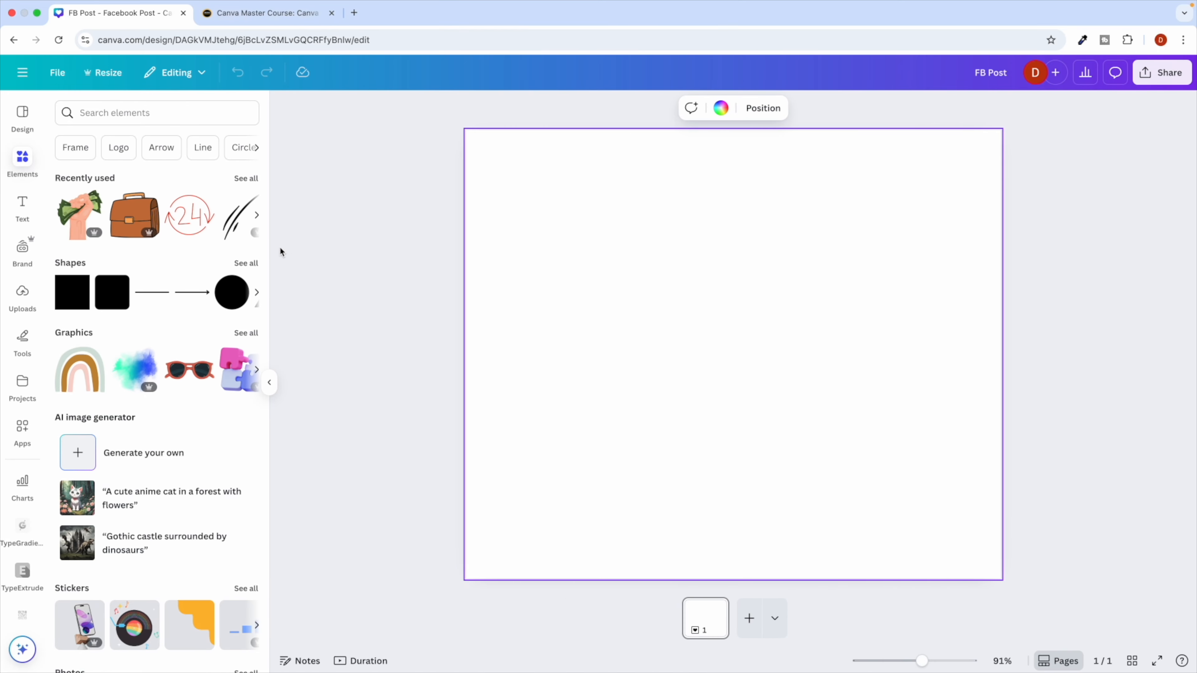
left_click(23, 305)
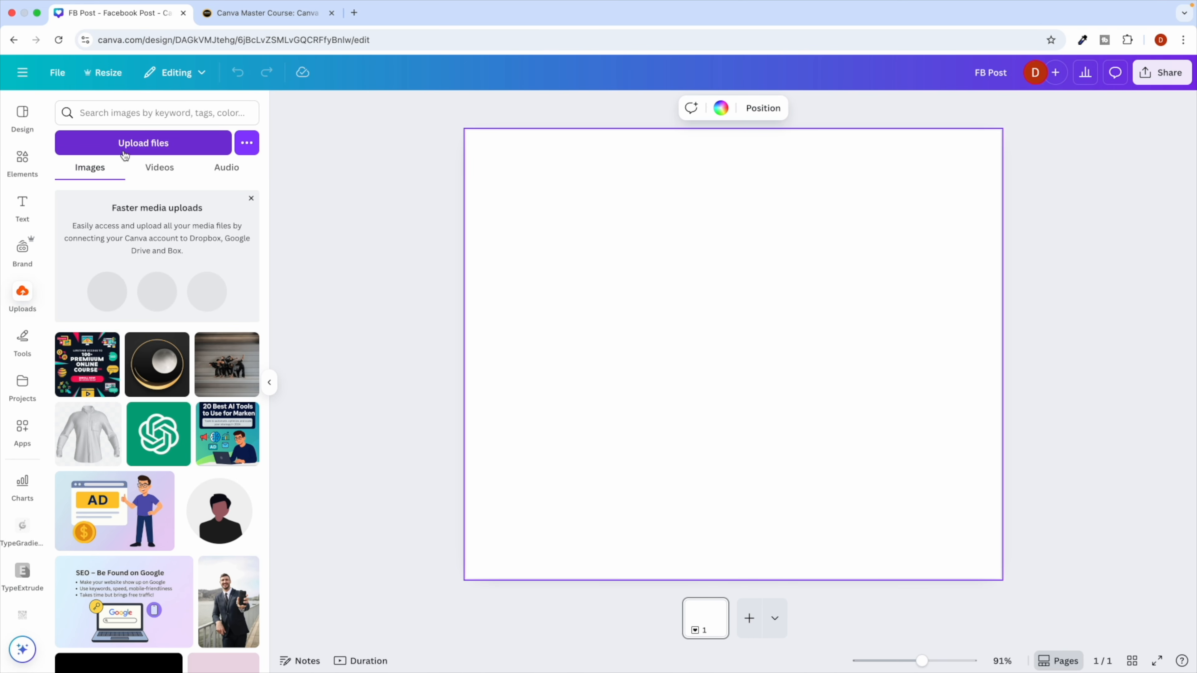
Upload the ChatGPT robot-and-bird image from Downloads and add it to the FB Post page.
left_click(121, 146)
left_click(390, 328)
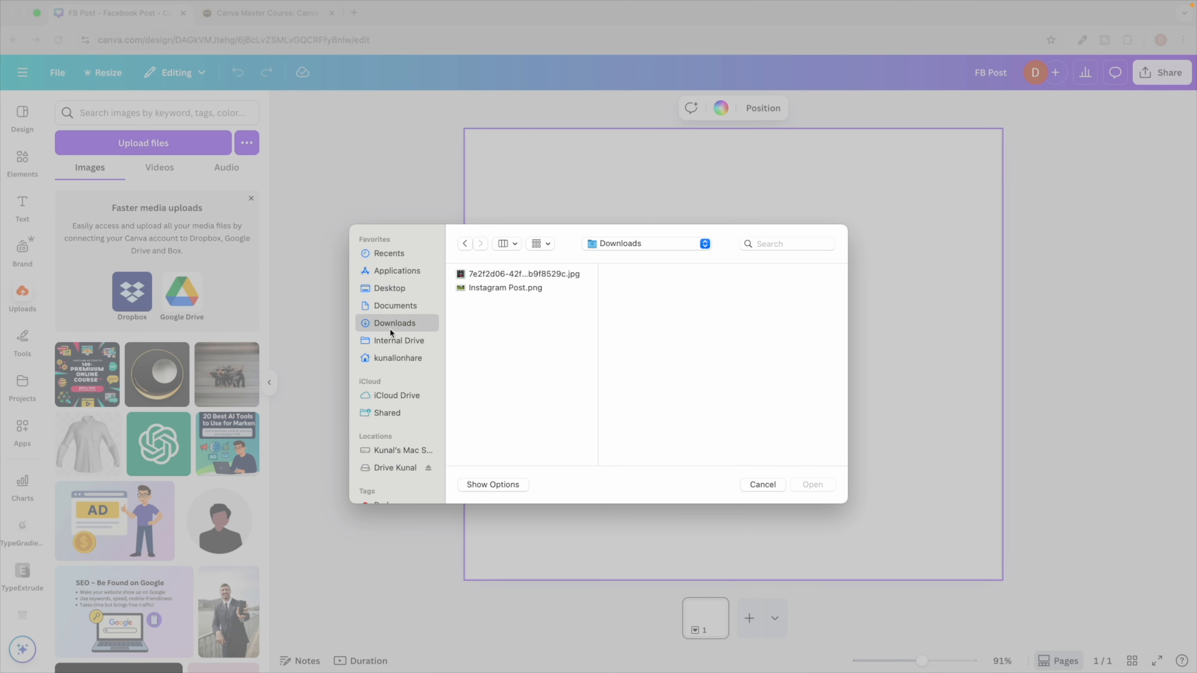
left_click(477, 287)
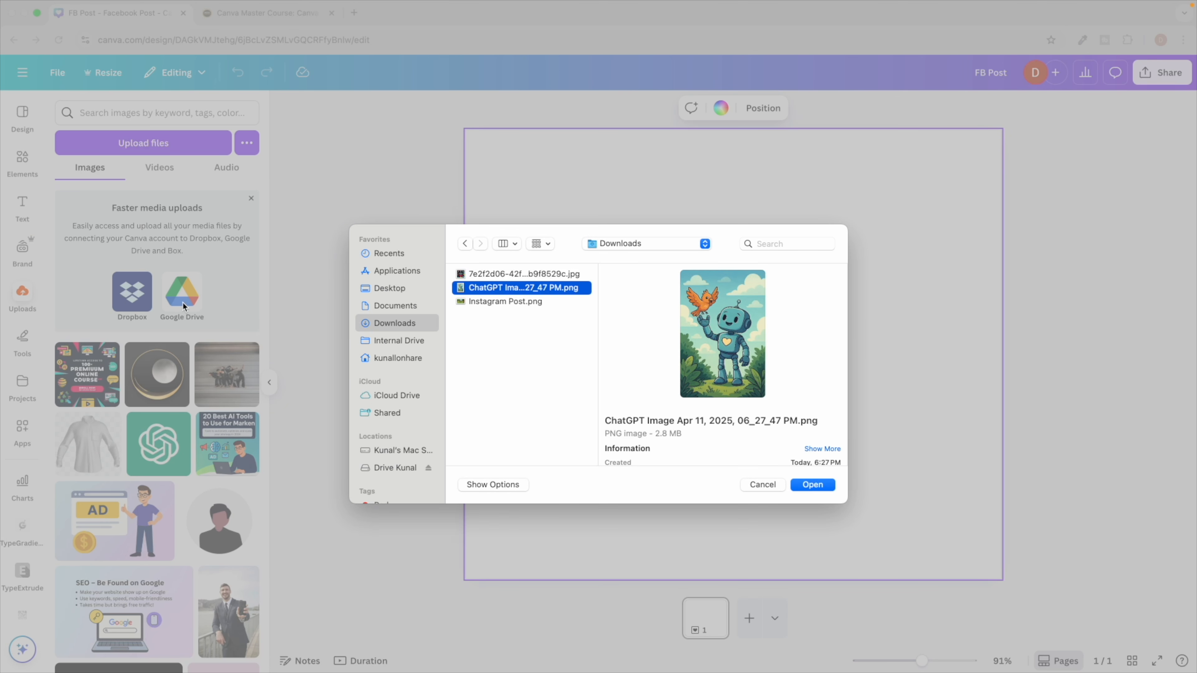
left_click(814, 485)
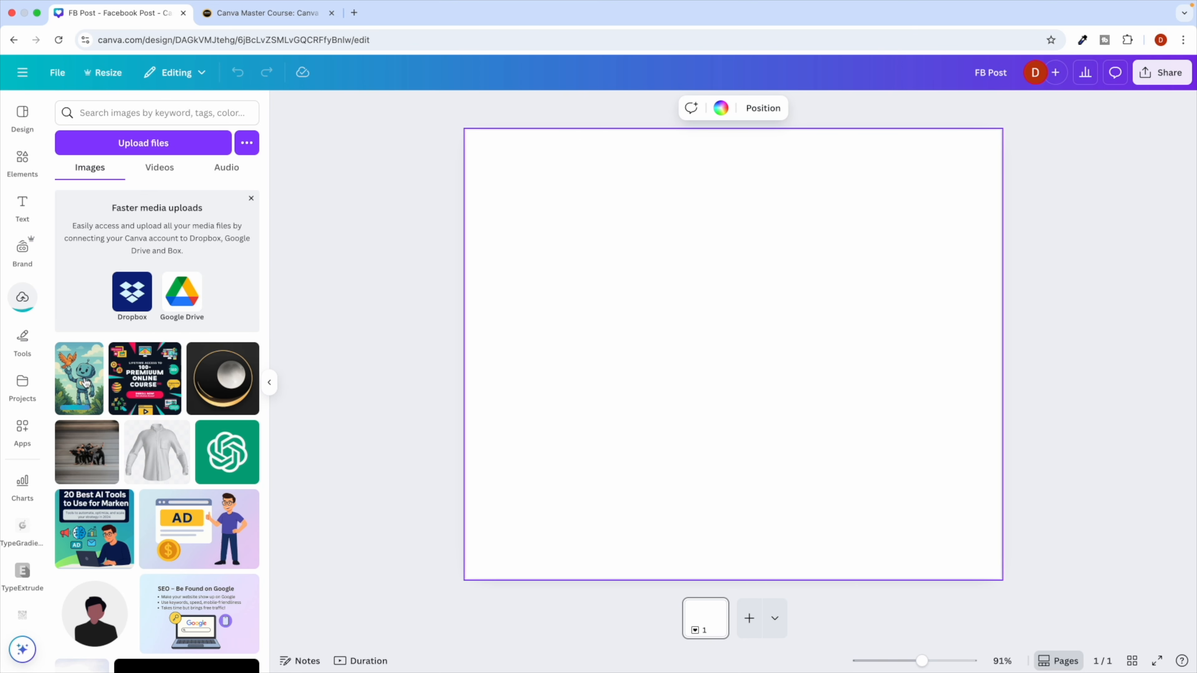
left_click(85, 382)
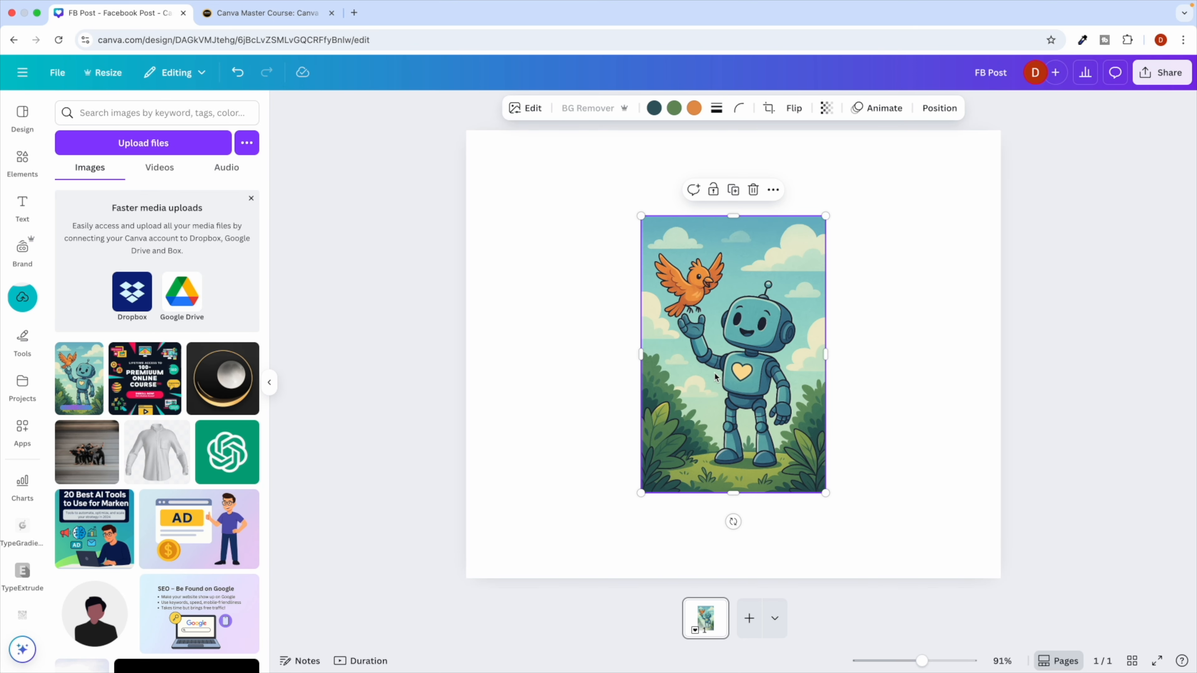
Move the robot image to the top-left and enlarge it to fill the page height.
left_click_drag(742, 376, 570, 291)
left_click_drag(651, 406, 775, 572)
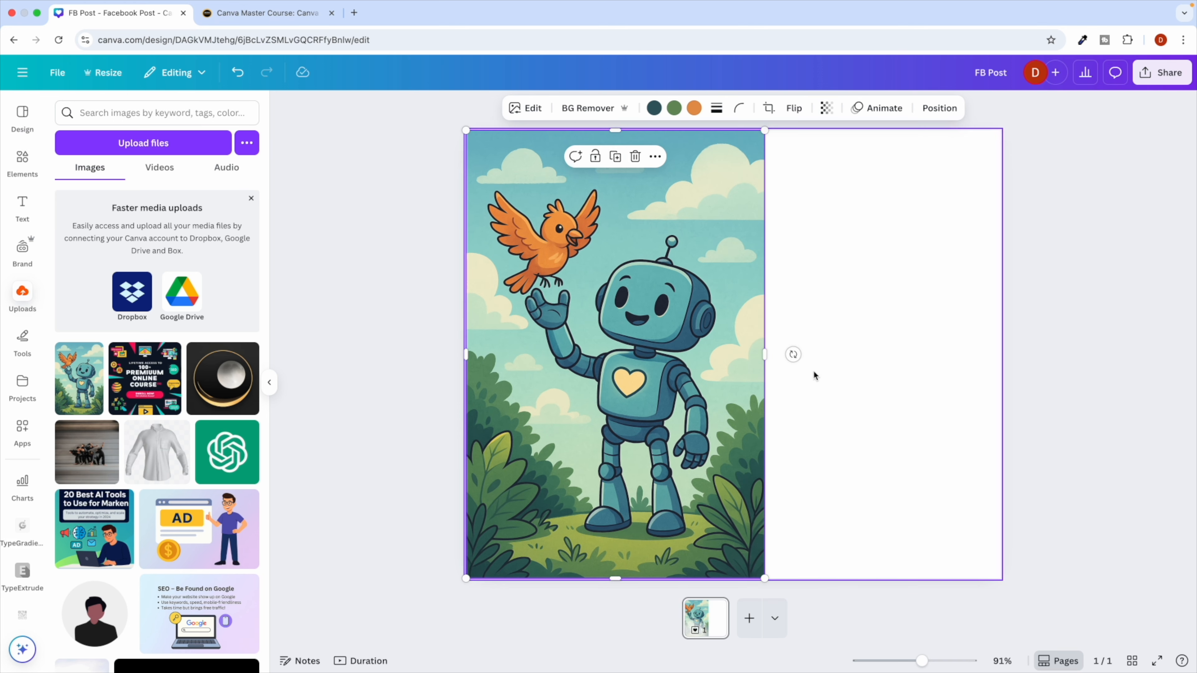
left_click(833, 307)
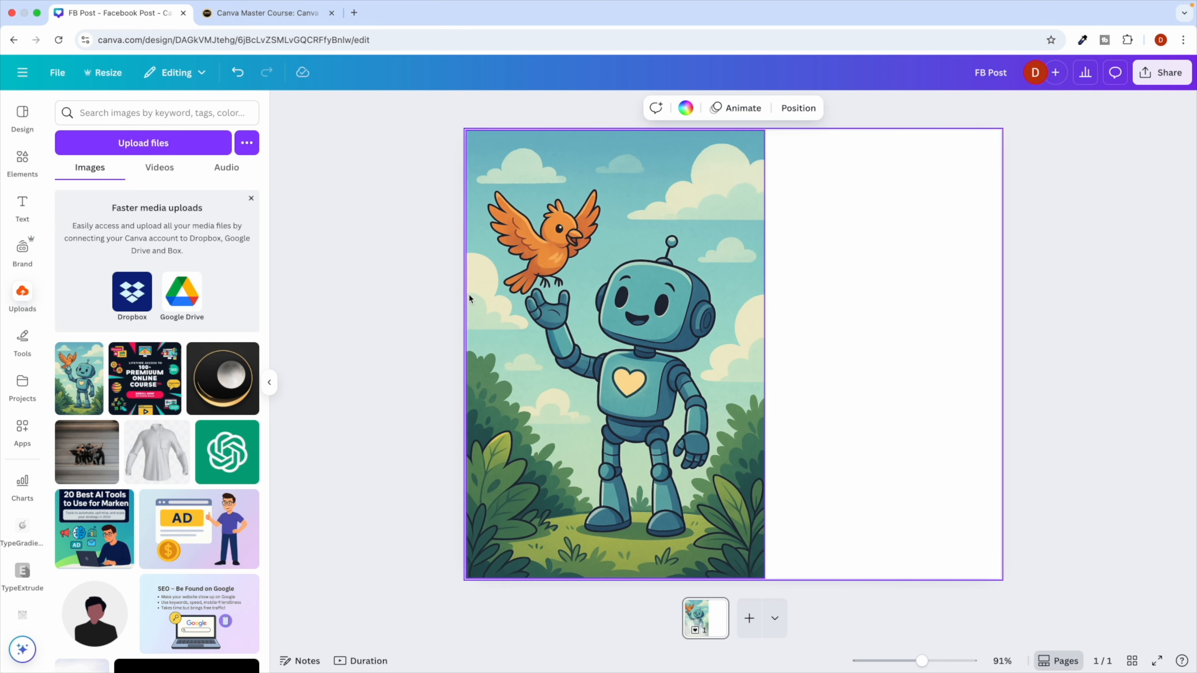
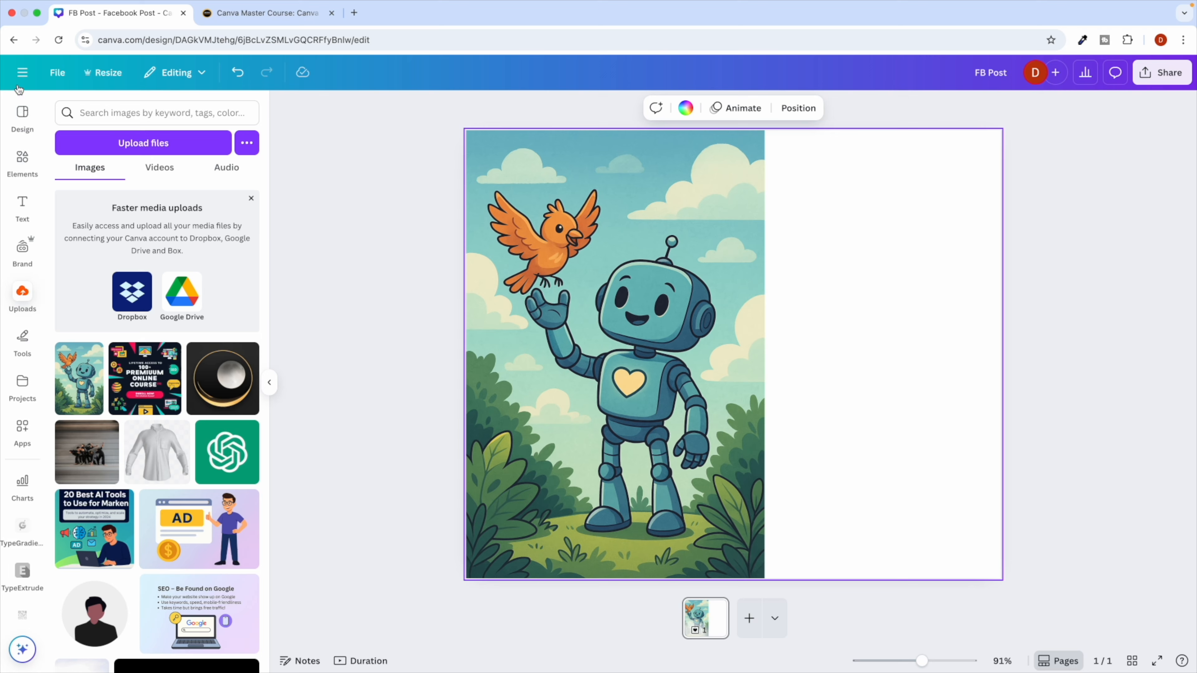
Go to the Canva home page and open Canva AI's Create an image mode.
left_click(22, 72)
left_click(23, 156)
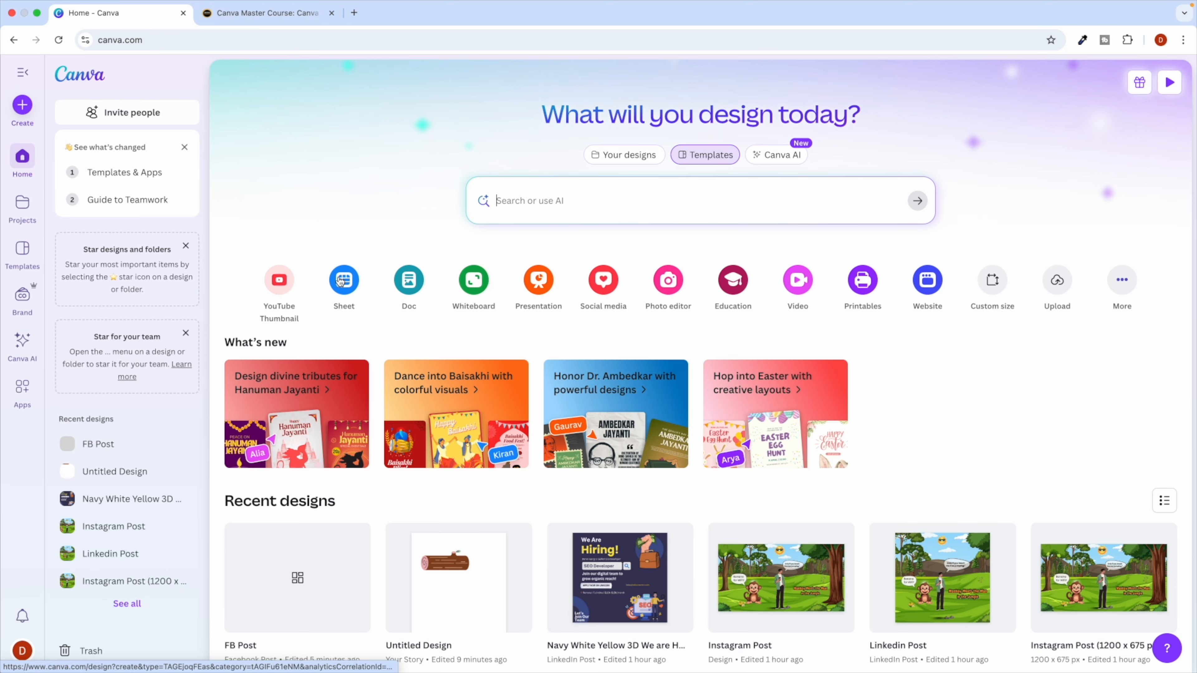
left_click(775, 160)
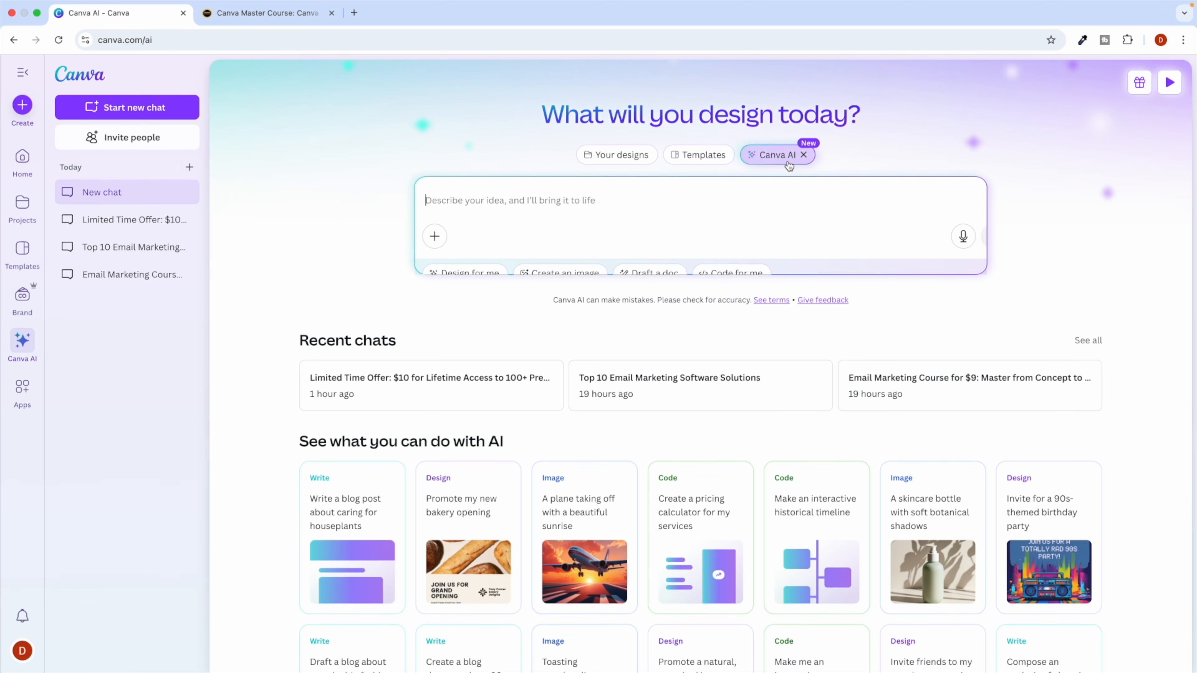
left_click(541, 282)
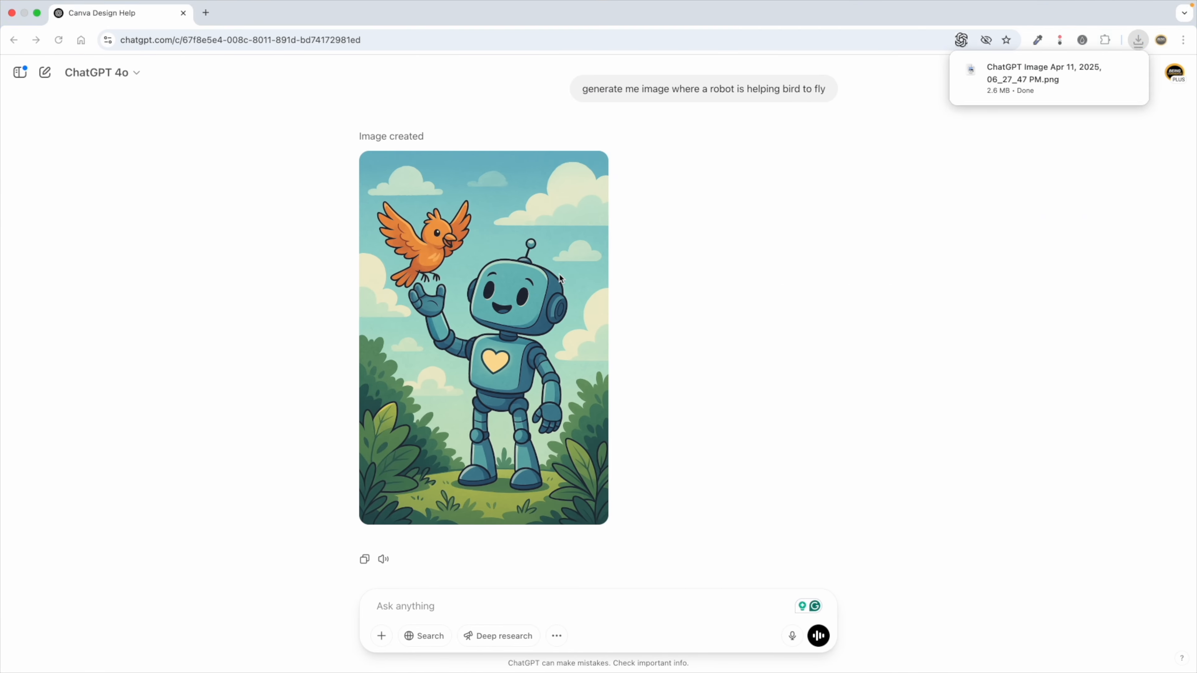
Paste the ChatGPT robot-helping-a-bird prompt and generate four 16:9 images.
key("ctrl+Left")
key("ctrl+Right")
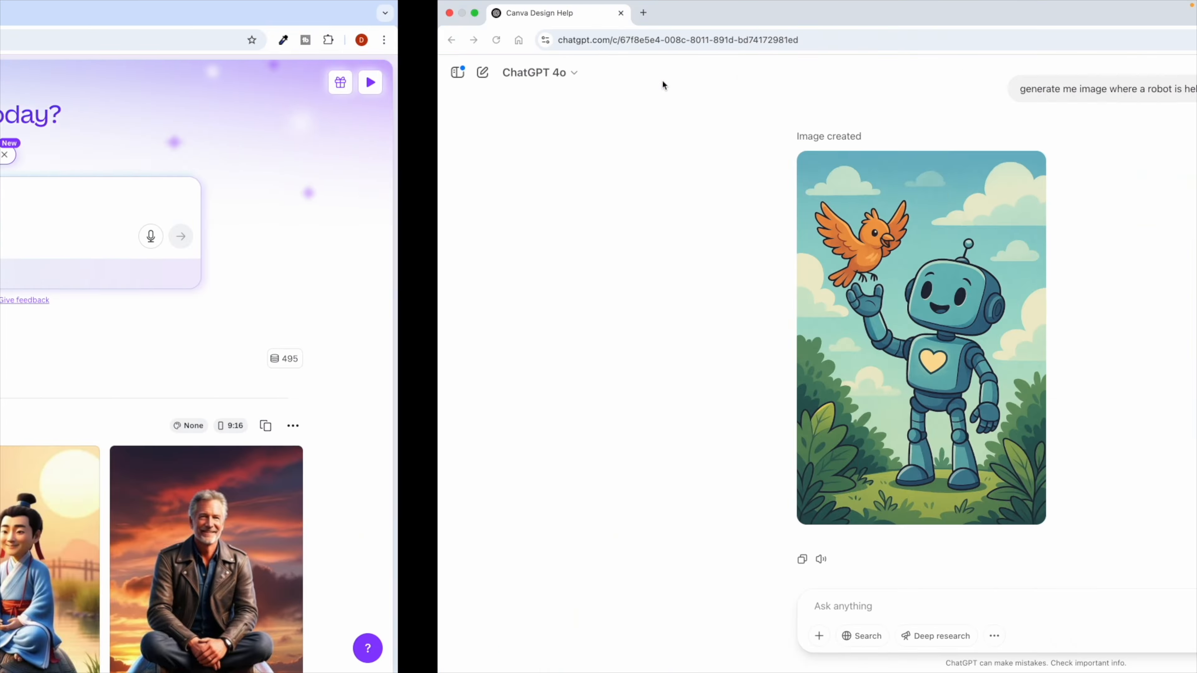
triple_click(680, 85)
key("super+c")
key("ctrl+Left")
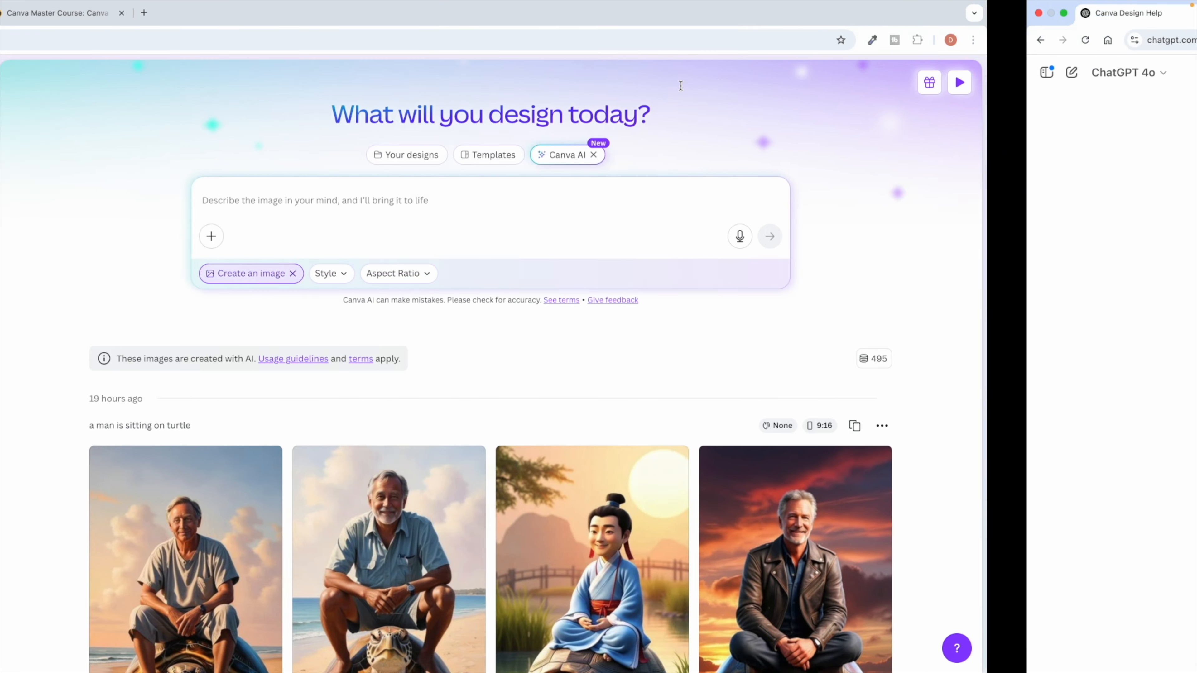
left_click(523, 202)
key("super+v")
key("BackSpace")
key("Return")
scroll(456, 413, "down", 1)
scroll(458, 413, "down", 1)
key("ctrl+Right")
key("ctrl+Left")
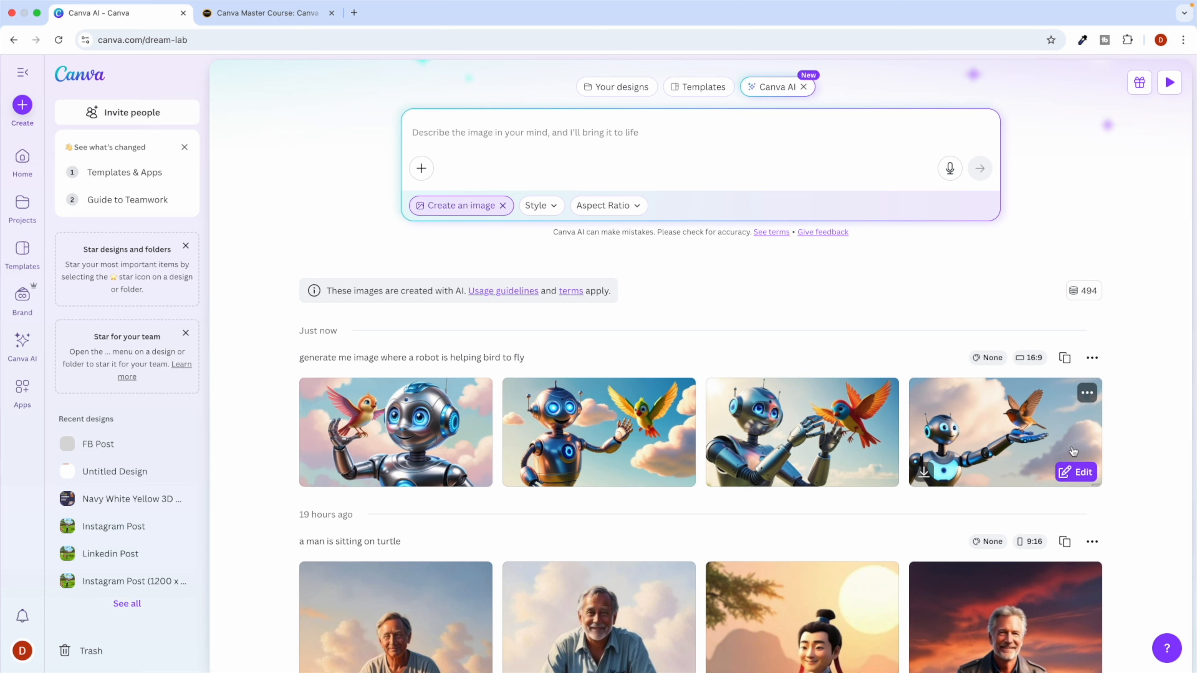
Open the fourth image as a design and add a heading with the pasted prompt.
left_click(1093, 470)
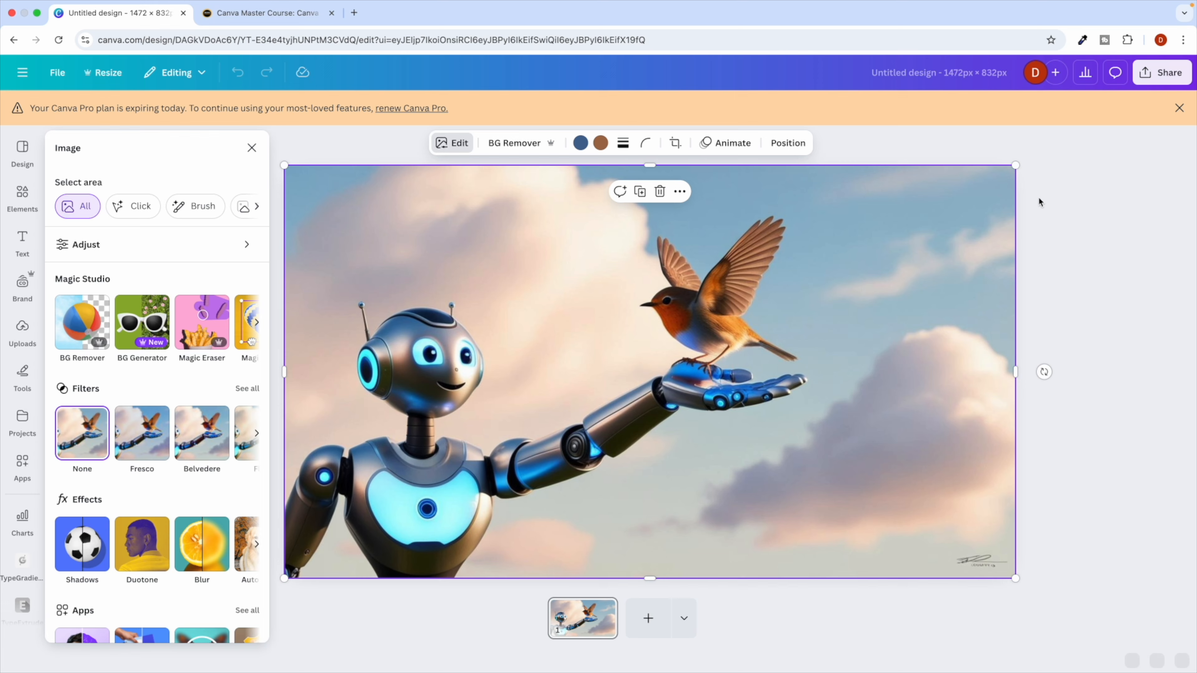
left_click(1179, 108)
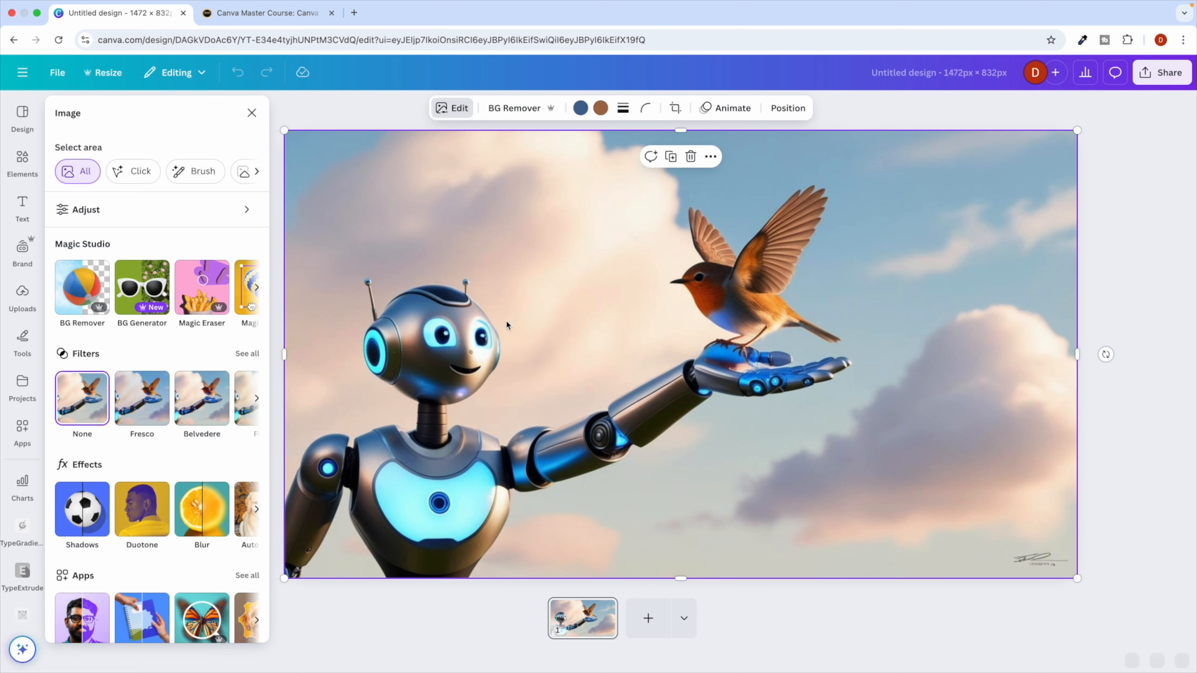
left_click(19, 212)
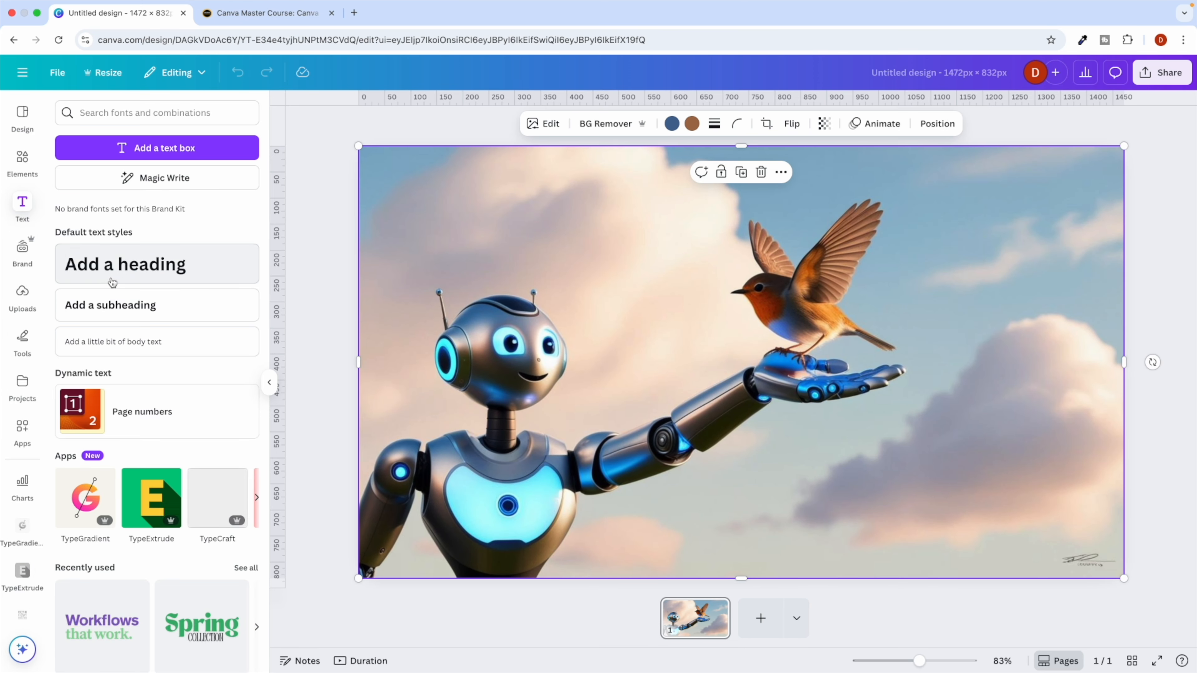
left_click(117, 315)
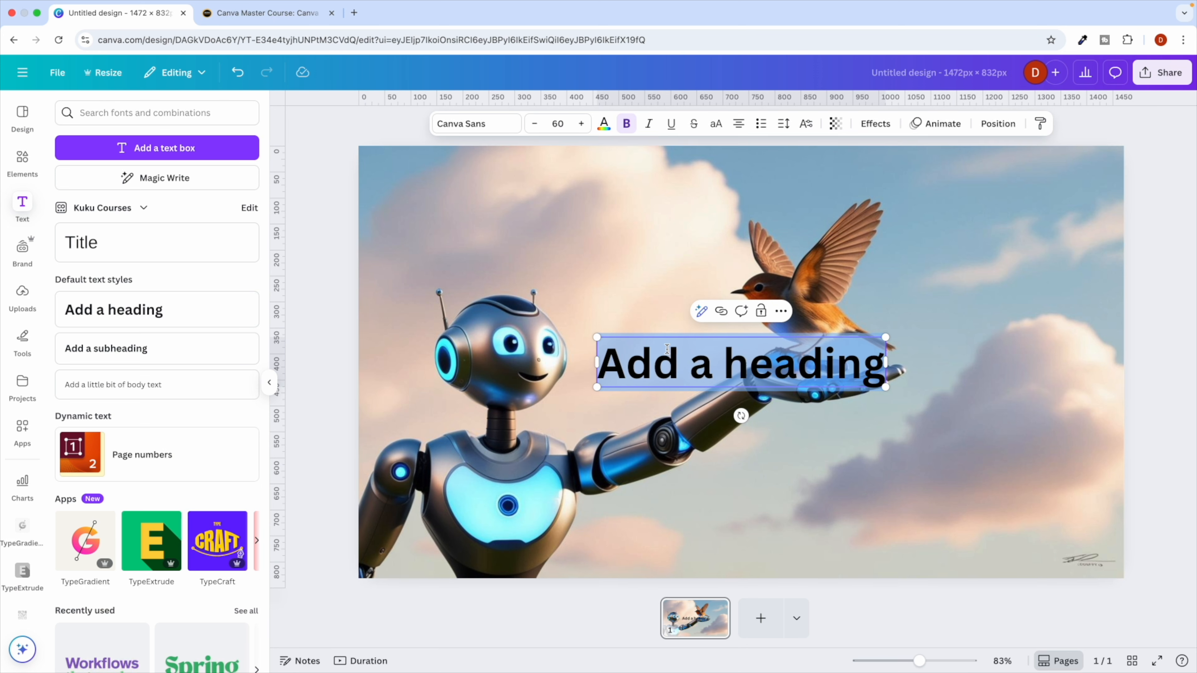
key("super+v")
key("BackSpace")
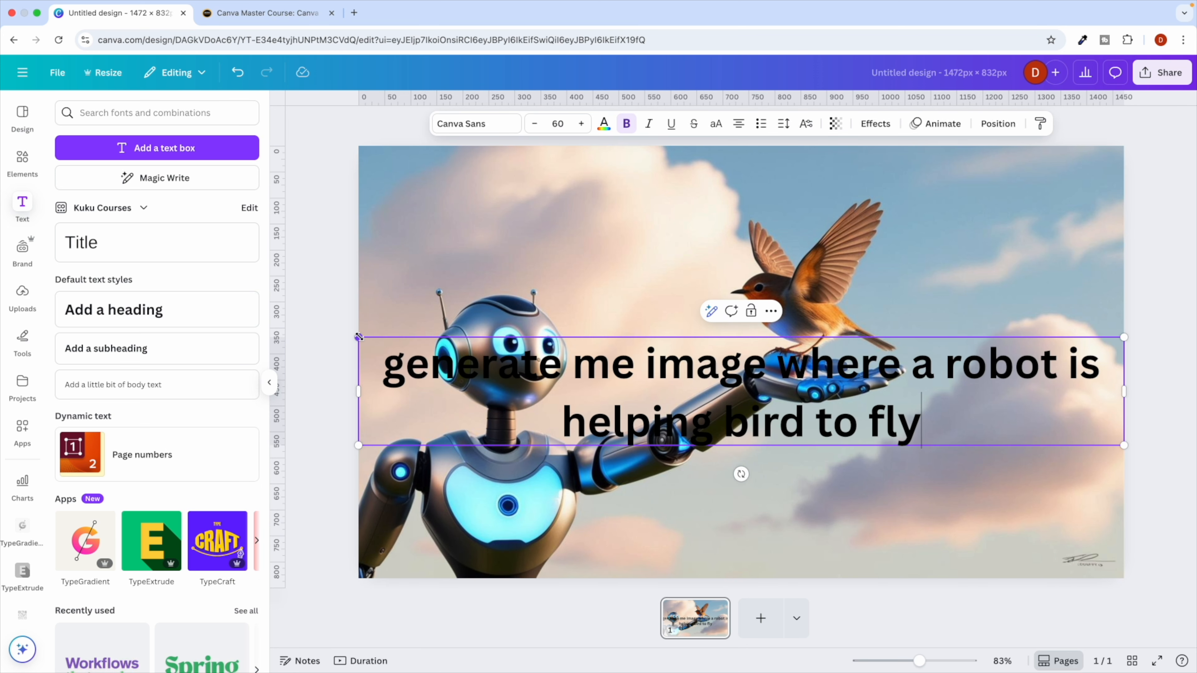
Resize the heading and trim it to 'a robot is helping bird to fly'.
left_click_drag(359, 337, 692, 384)
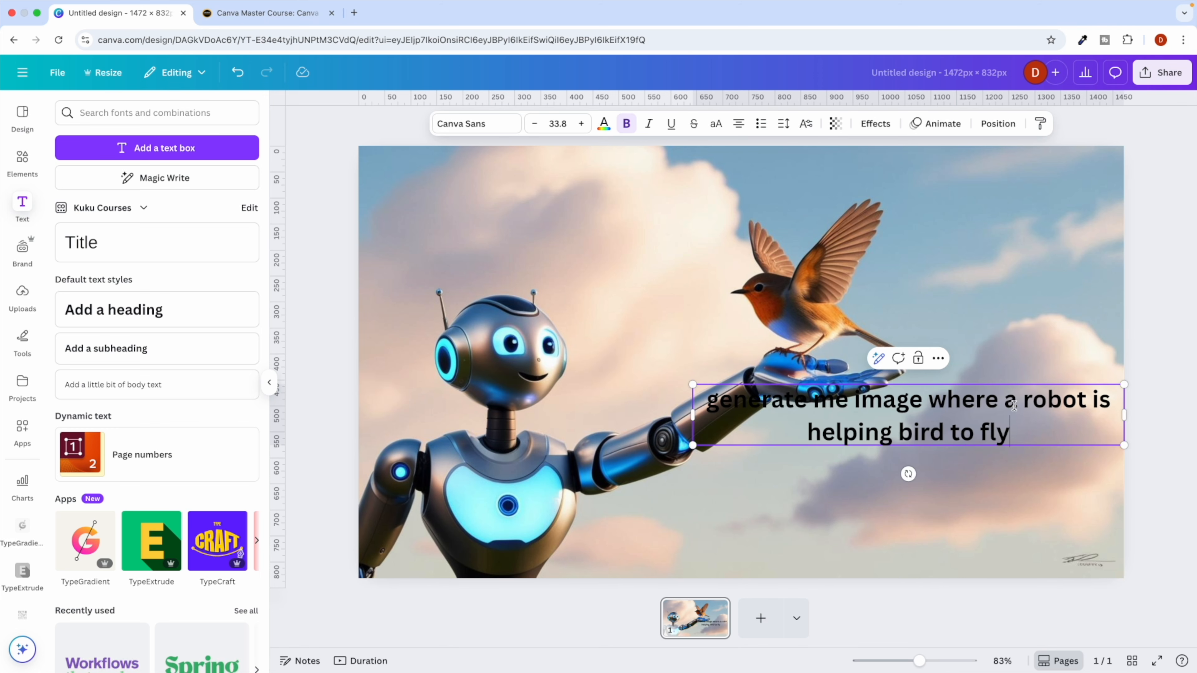
left_click_drag(1006, 401, 721, 401)
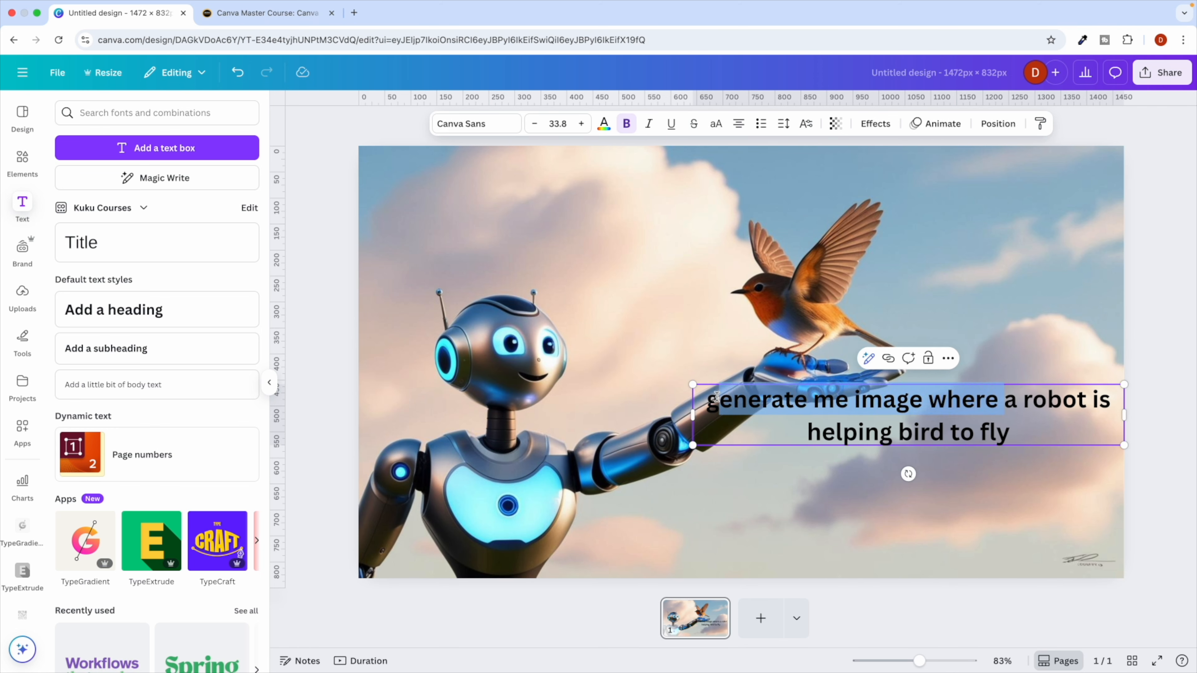
key("BackSpace")
key("BackSpace")
left_click(753, 441)
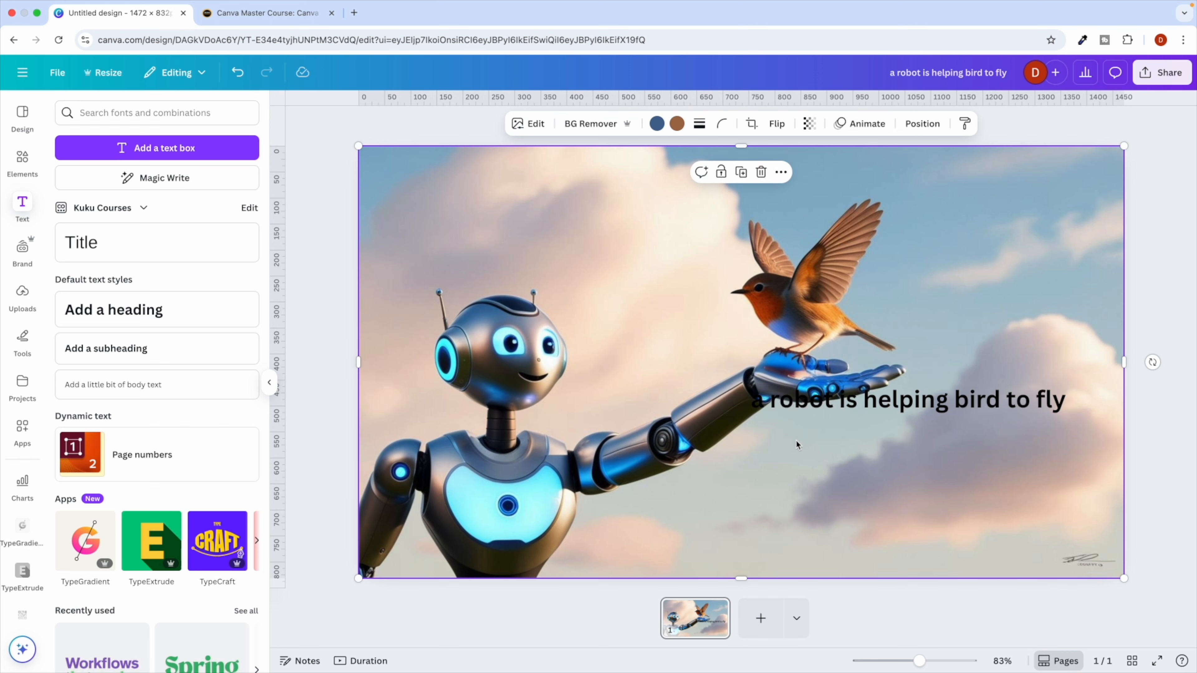
Move the caption to the image's top-left corner and make it yellow.
left_click_drag(863, 399, 517, 210)
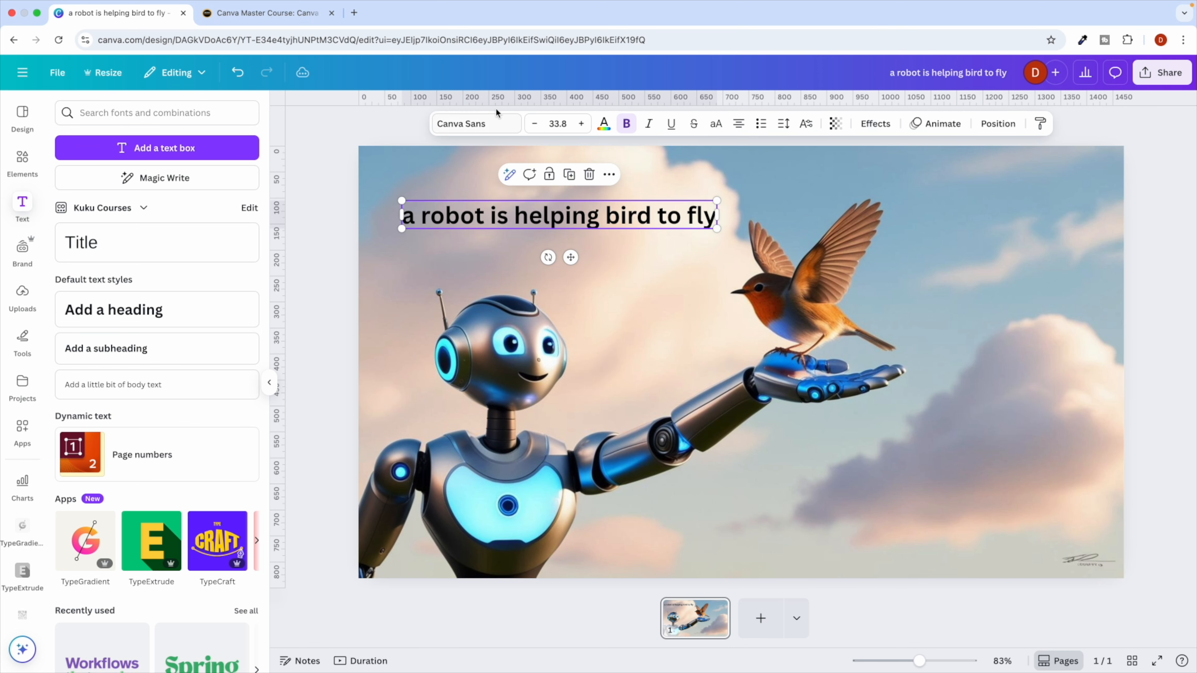
left_click(604, 123)
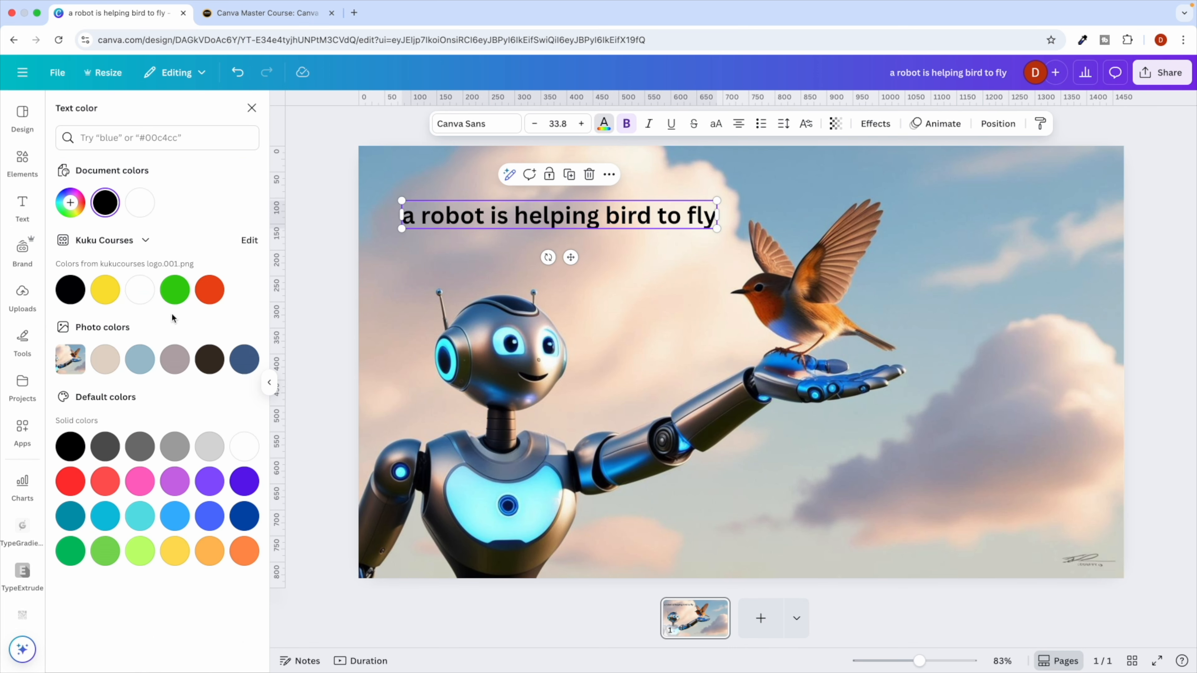
left_click(104, 290)
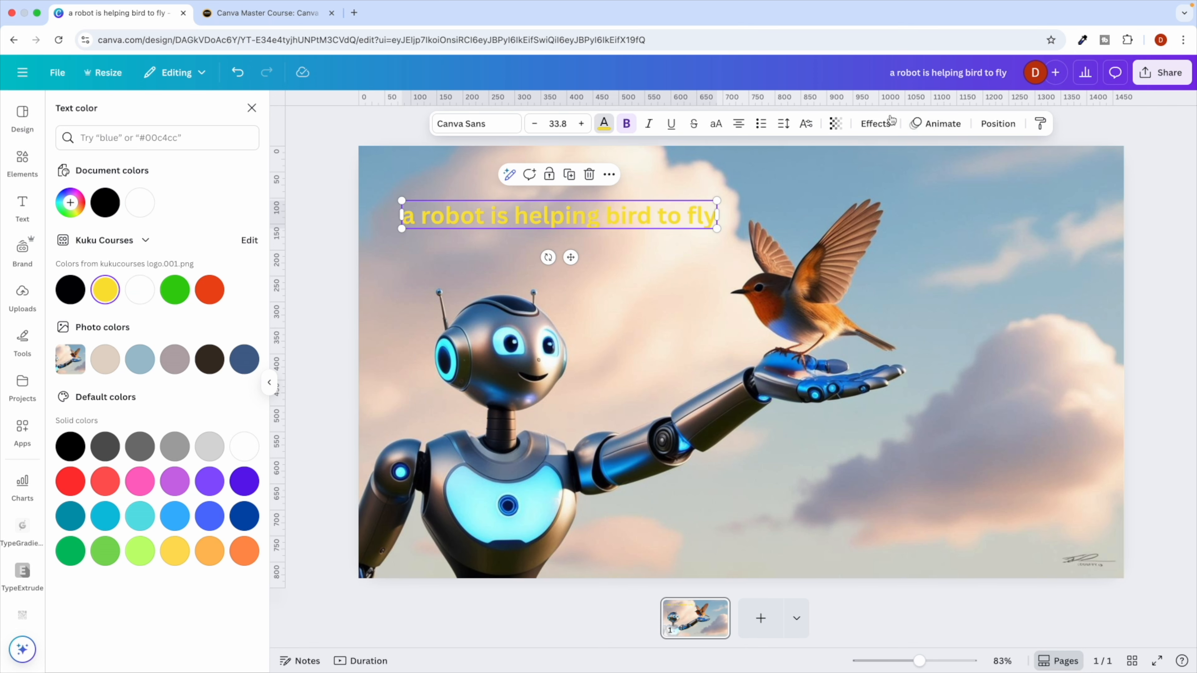
key("Escape")
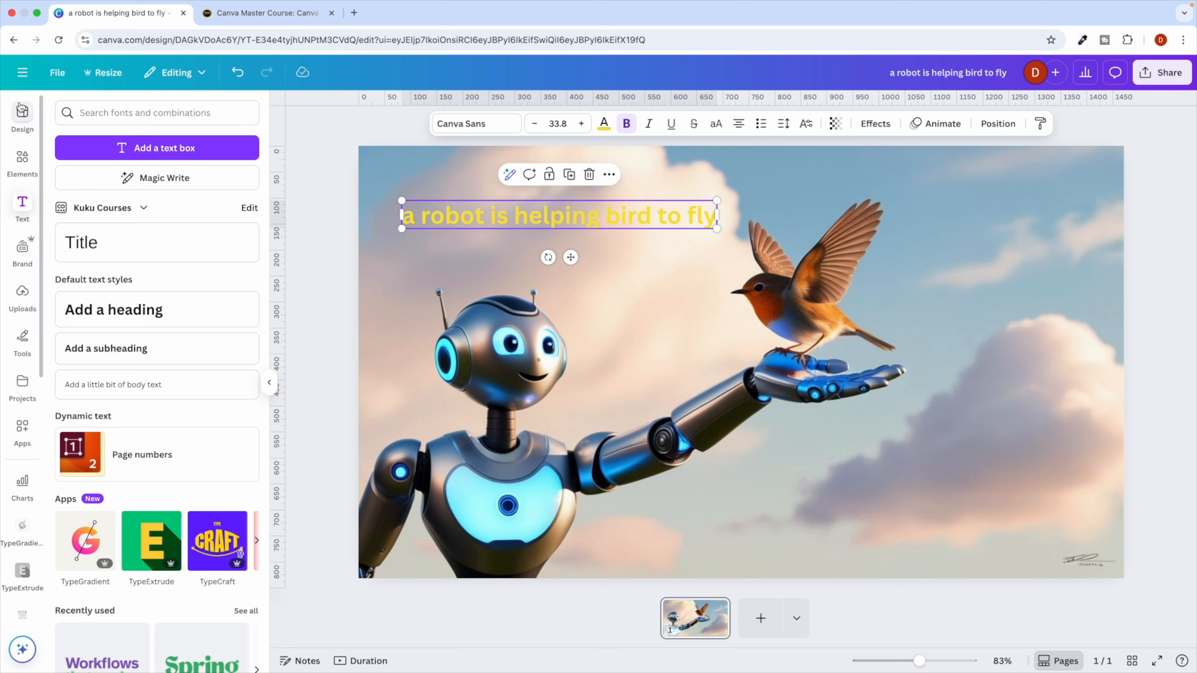
Leave the robot design and return to the Canva home page through the main menu.
left_click(22, 115)
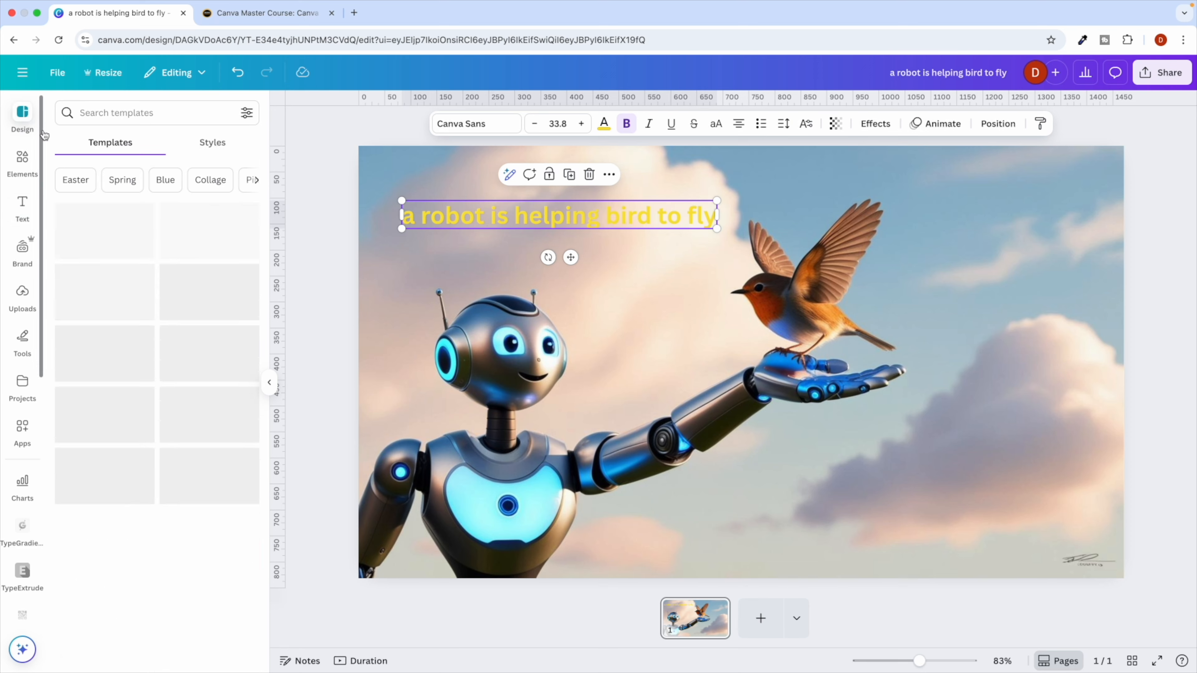
left_click(24, 75)
left_click(29, 154)
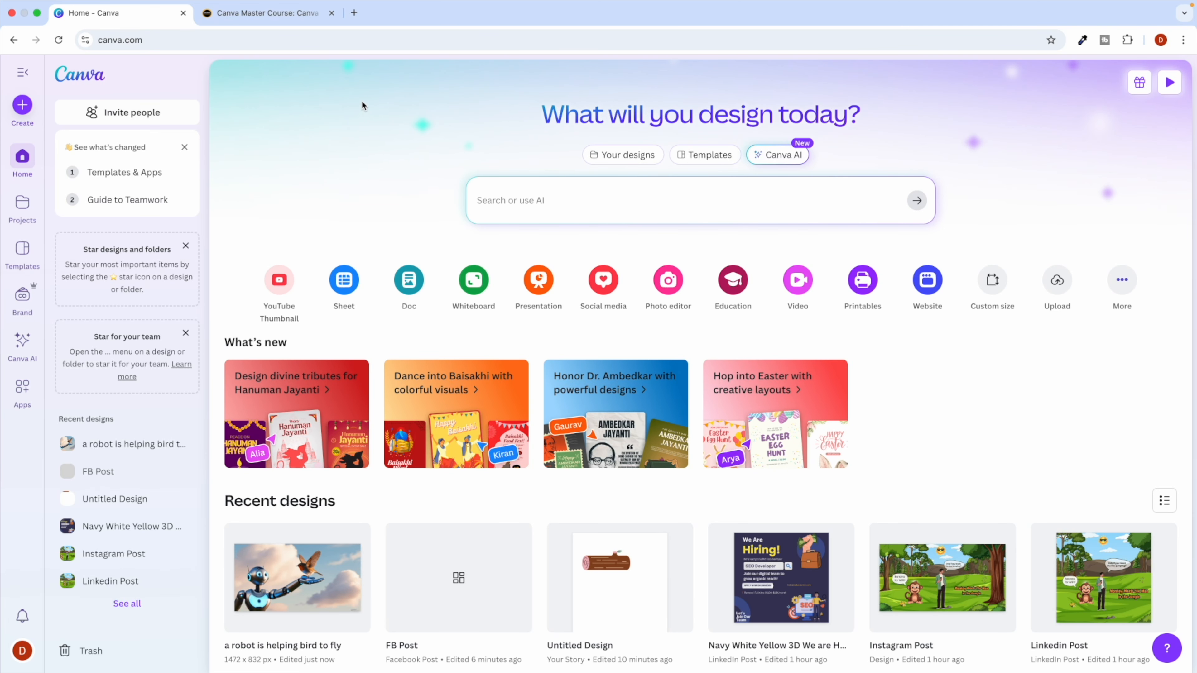
Search Google for 'best canva tips' in a new tab and scroll the results.
left_click(354, 13)
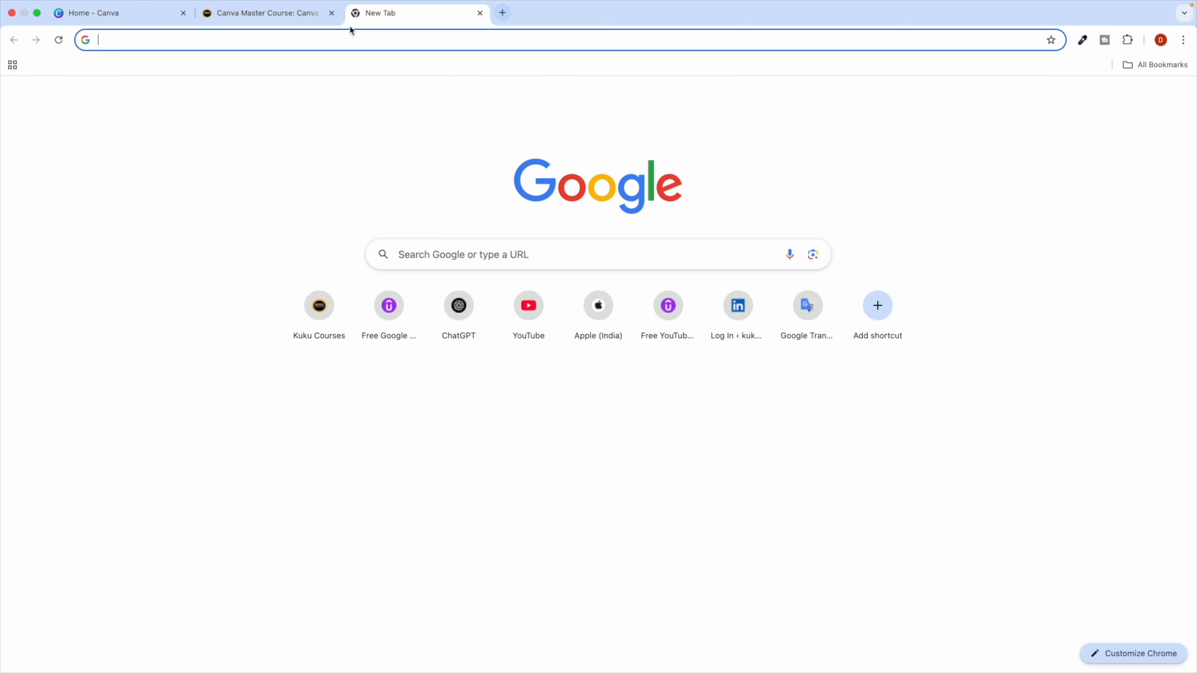
type("best c")
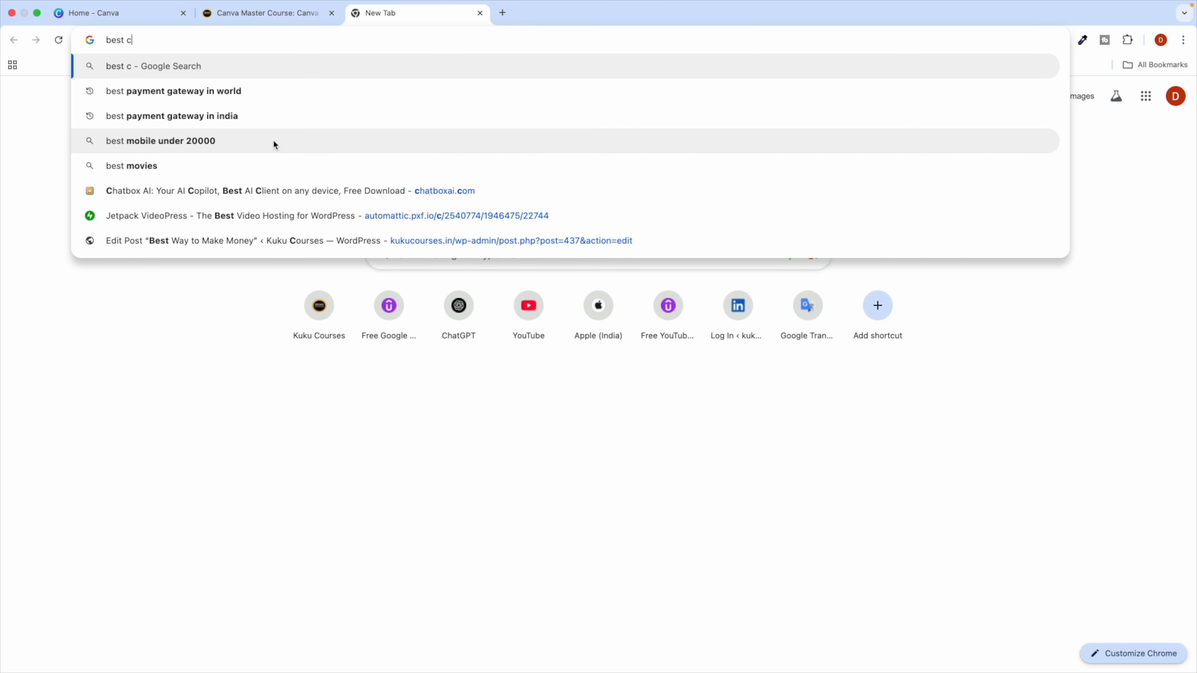
type("anva tips")
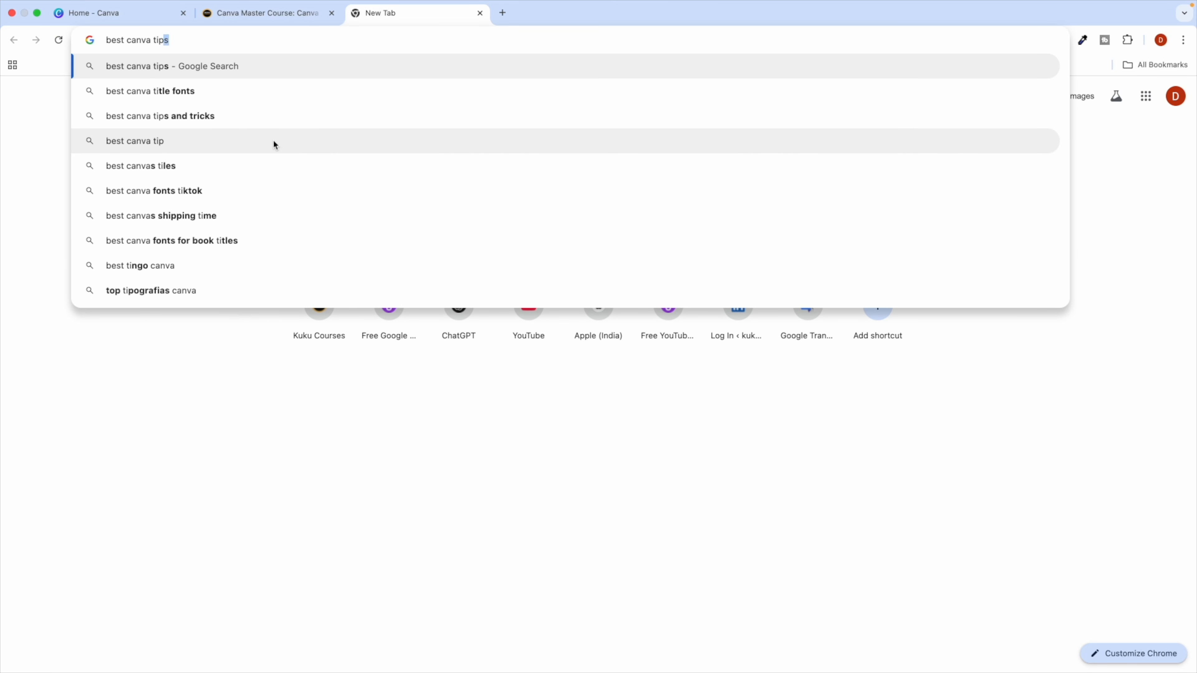
key("Return")
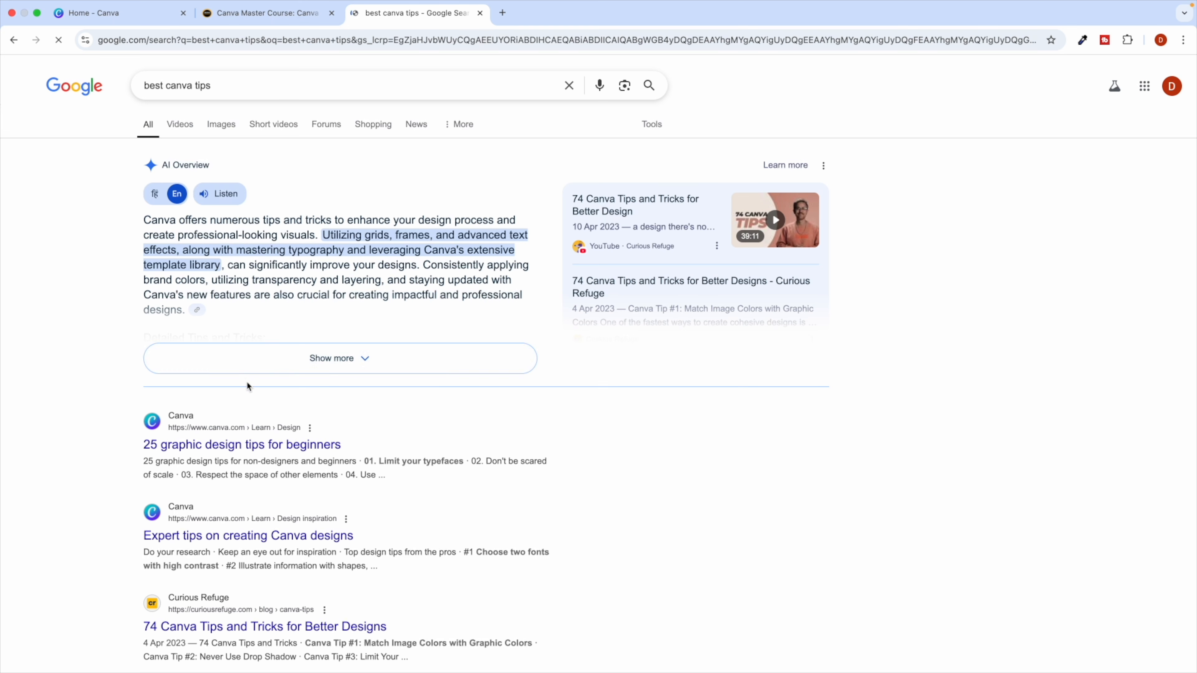
scroll(344, 371, "down", 2)
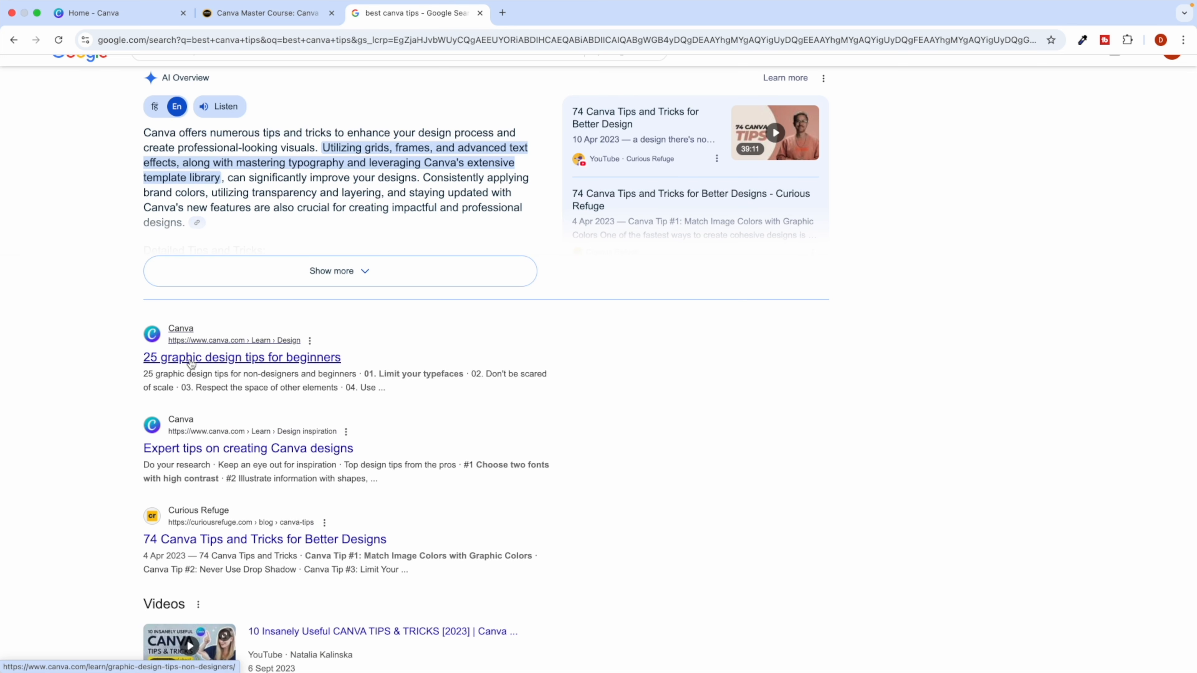
scroll(282, 370, "down", 2)
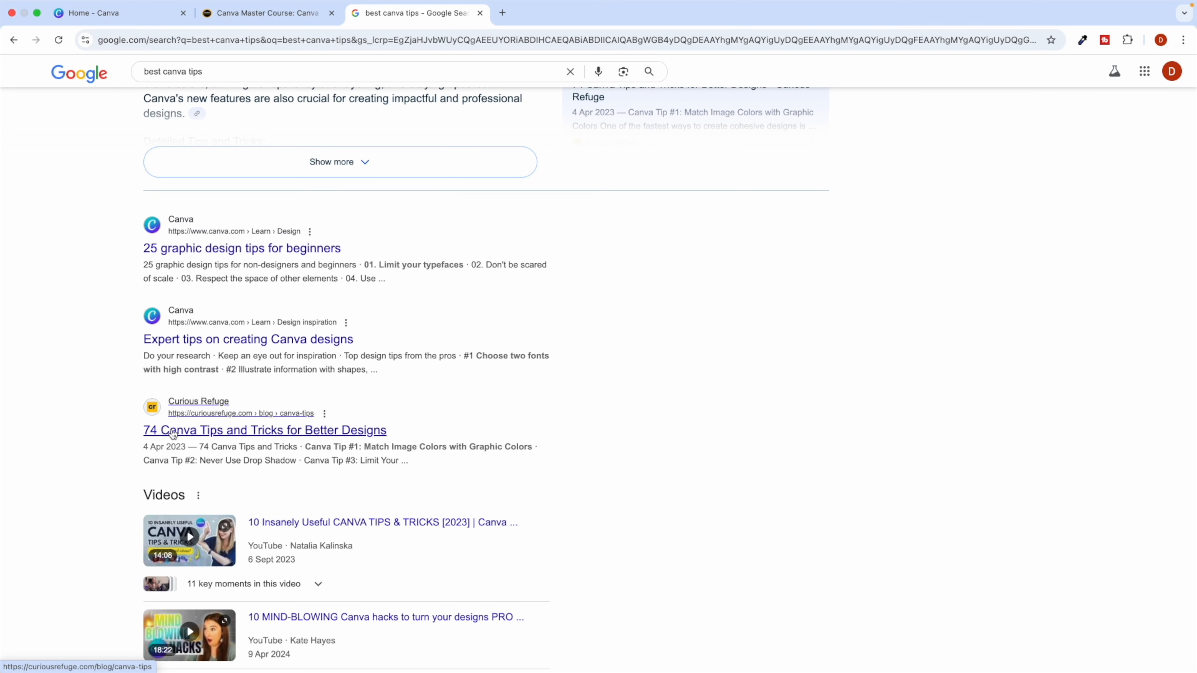
Open the '74 Canva Tips and Tricks' article and scroll into the first tips.
left_click(240, 433)
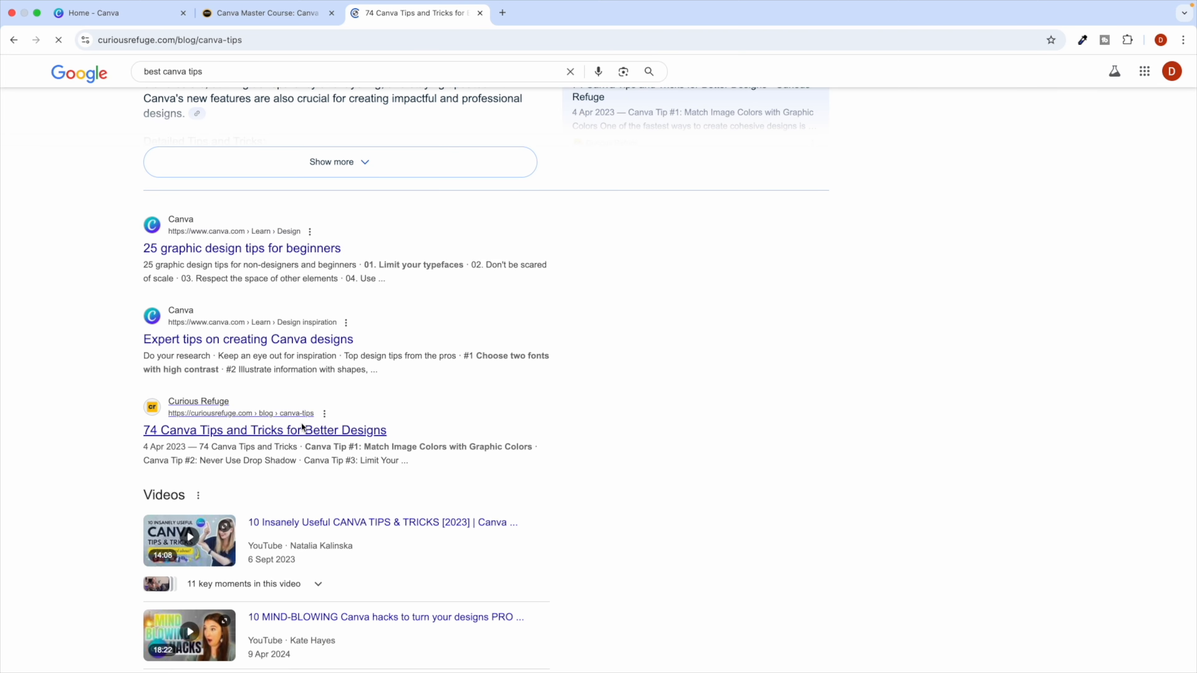
scroll(443, 392, "down", 10)
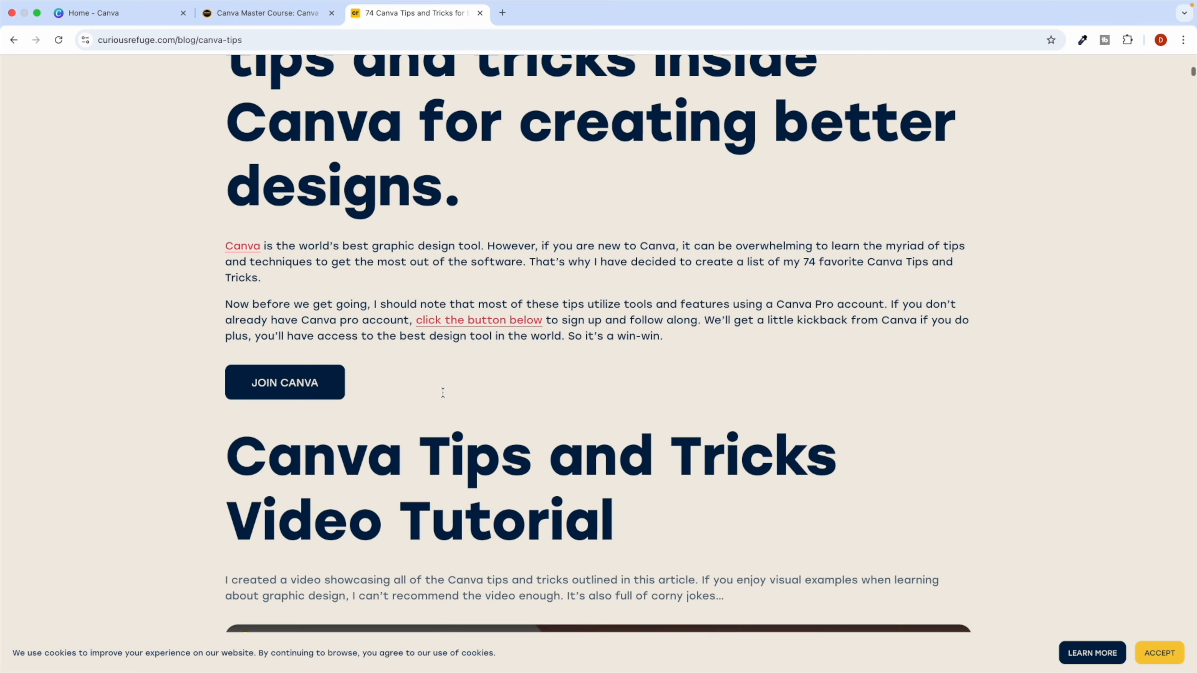
scroll(443, 392, "down", 12)
scroll(443, 392, "down", 1)
scroll(443, 392, "down", 5)
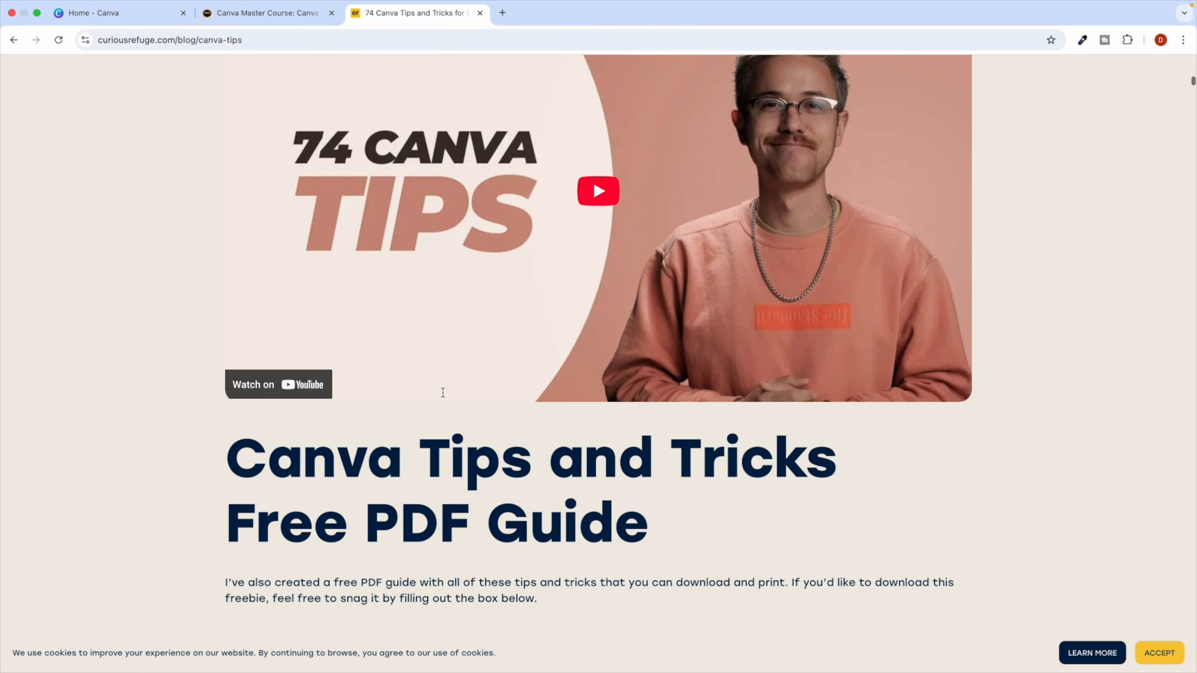
scroll(443, 392, "down", 7)
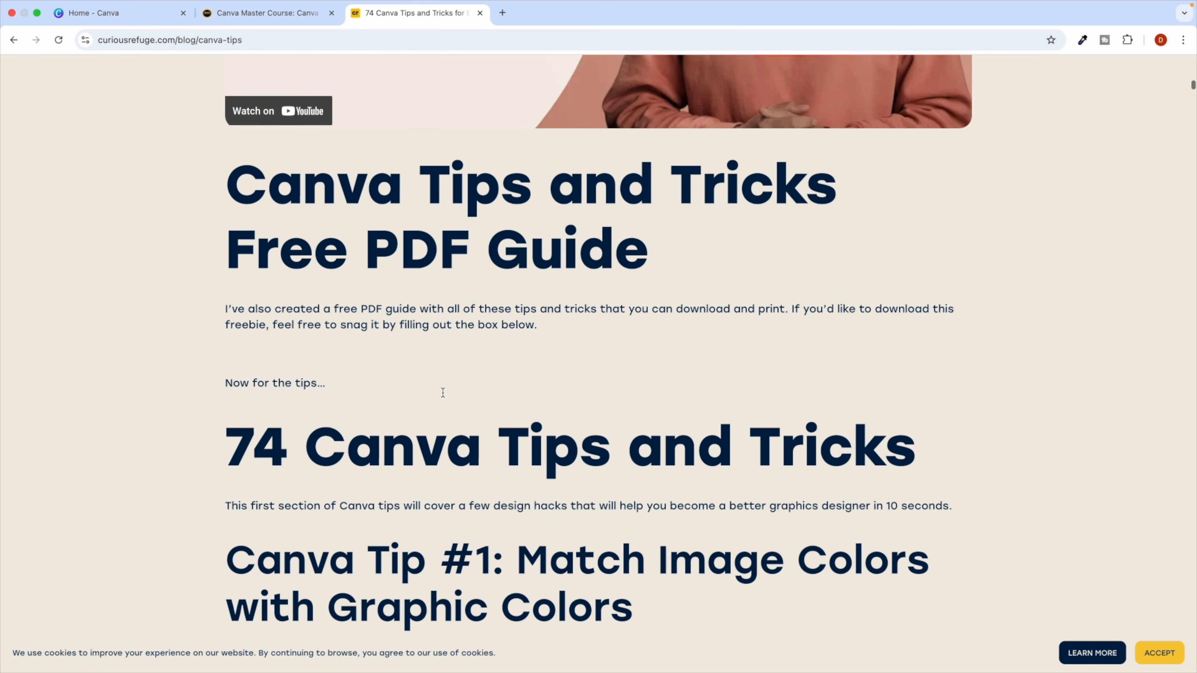
scroll(443, 392, "down", 3)
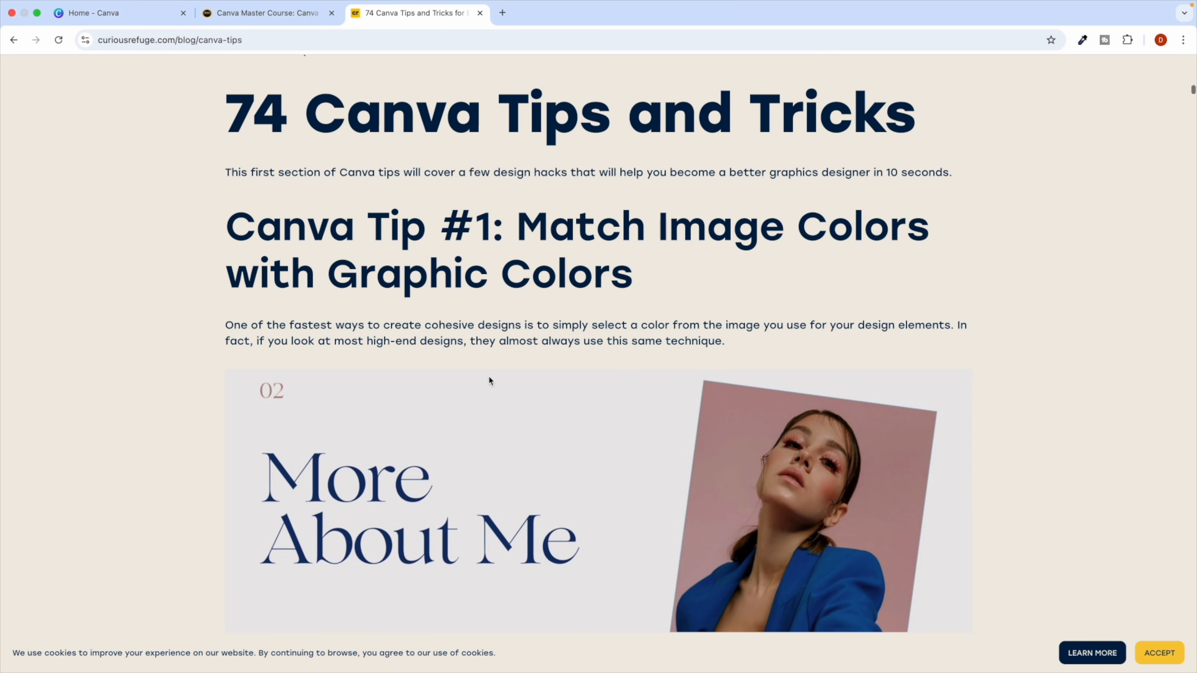
Read on to Tip #3 on using two fonts, then go back to the results.
left_click_drag(347, 117, 489, 156)
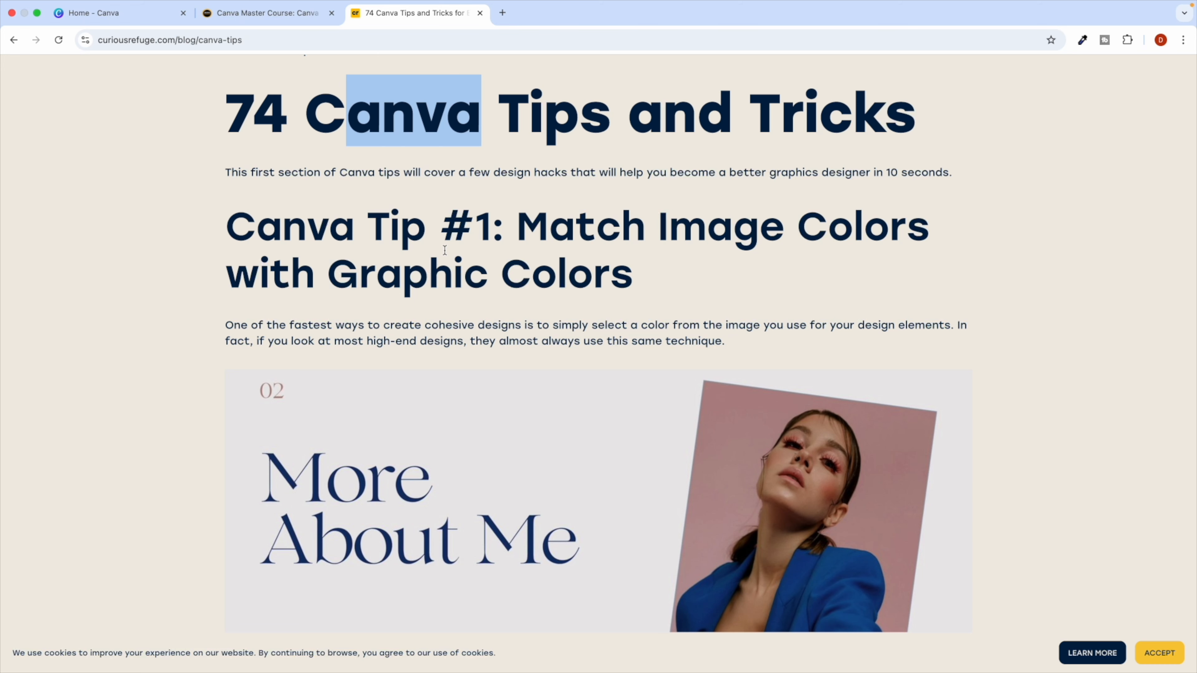
scroll(444, 250, "down", 10)
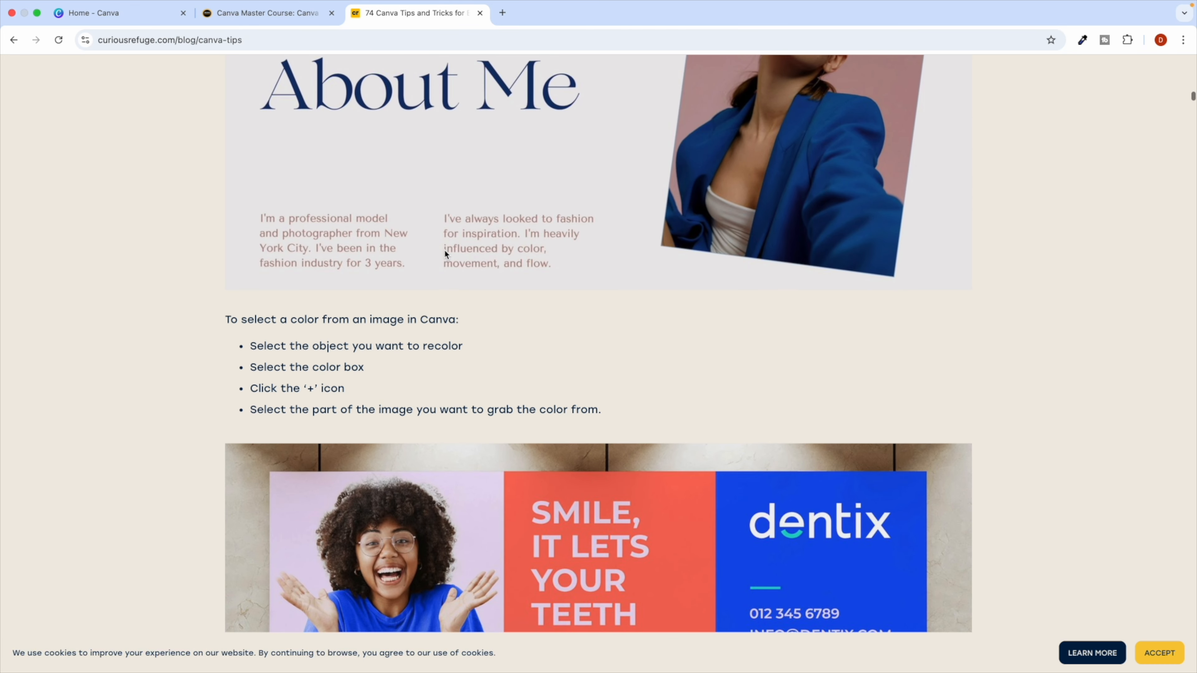
scroll(395, 283, "down", 8)
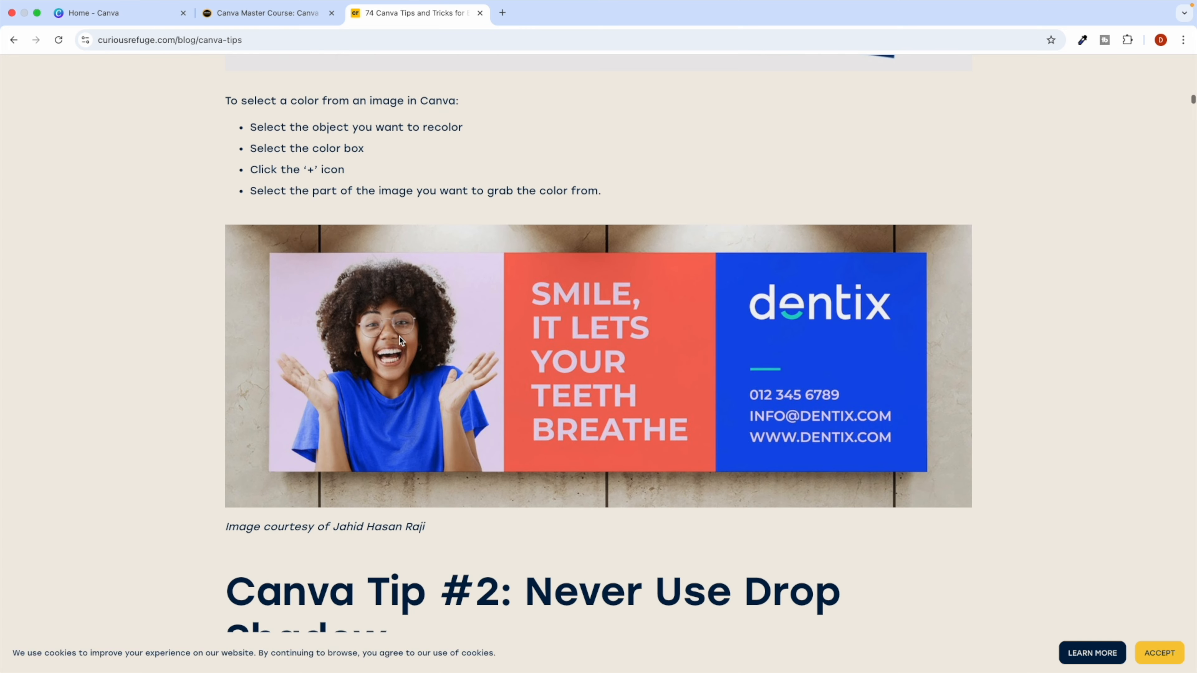
scroll(399, 338, "down", 9)
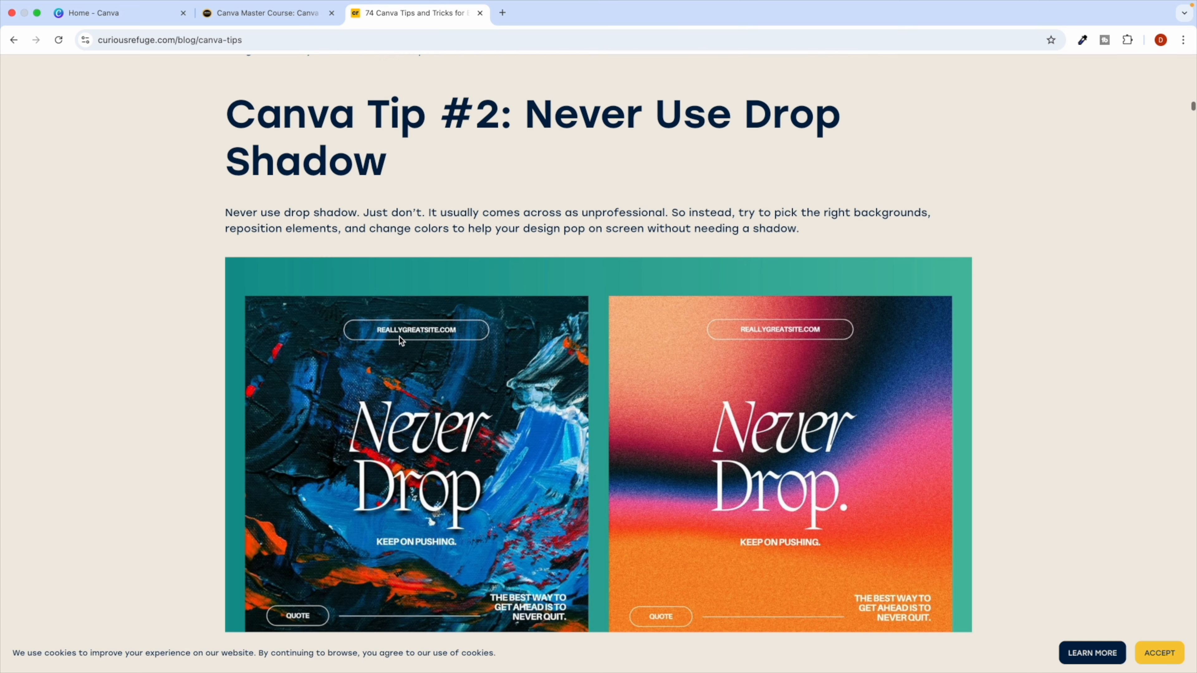
scroll(400, 340, "down", 2)
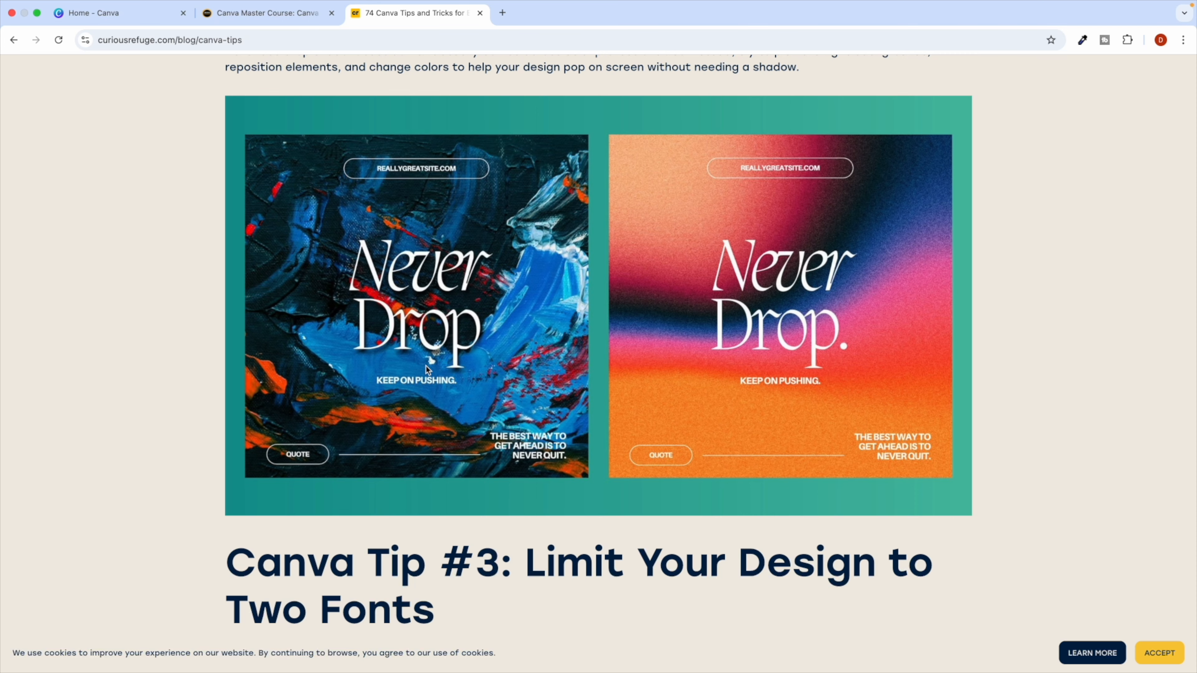
scroll(427, 369, "down", 5)
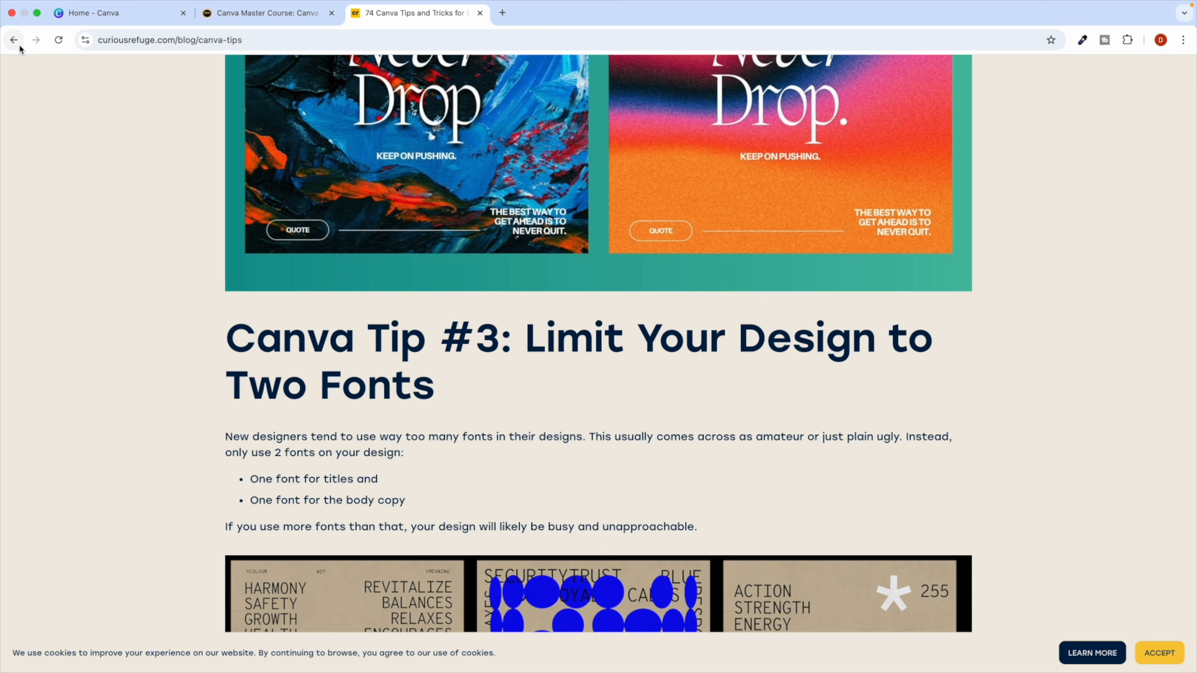
left_click(14, 40)
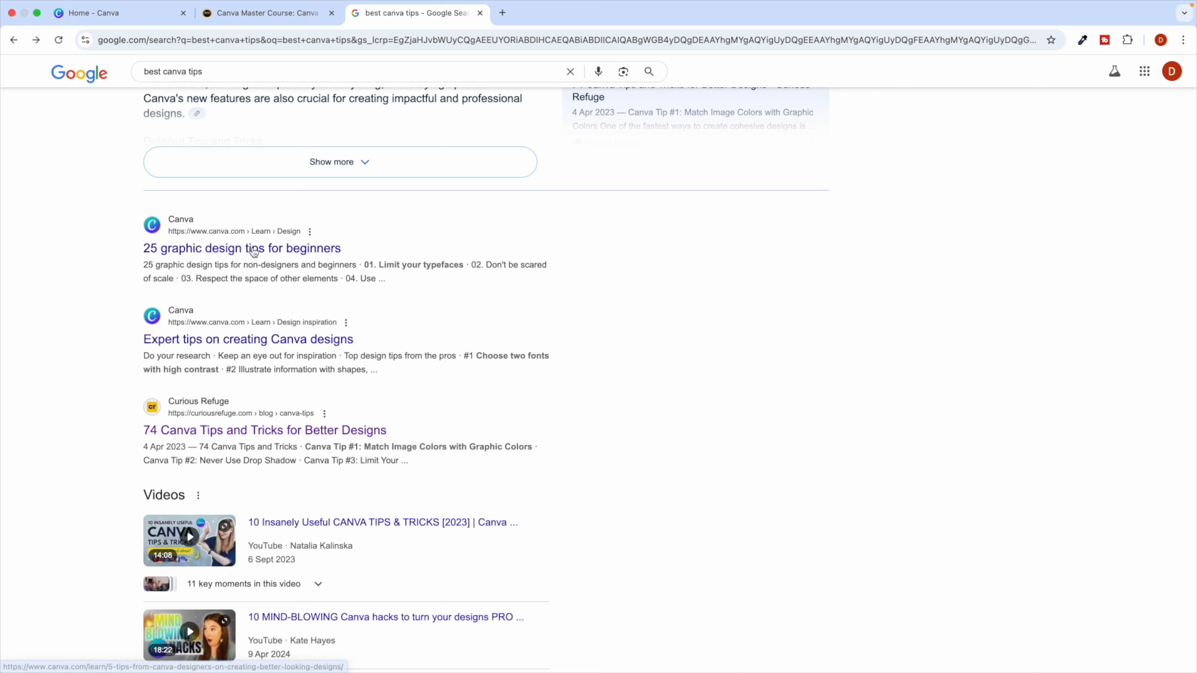
Scroll through the remaining 'best canva tips' search results.
scroll(289, 325, "down", 3)
scroll(291, 328, "down", 10)
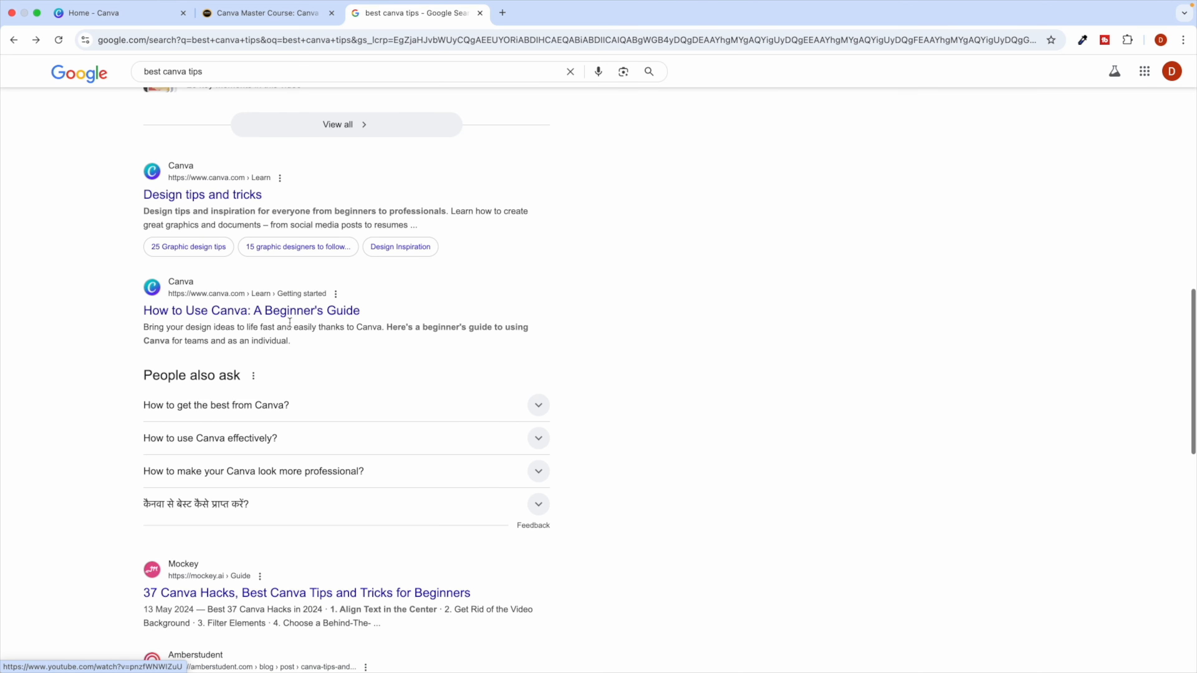
scroll(290, 325, "up", 5)
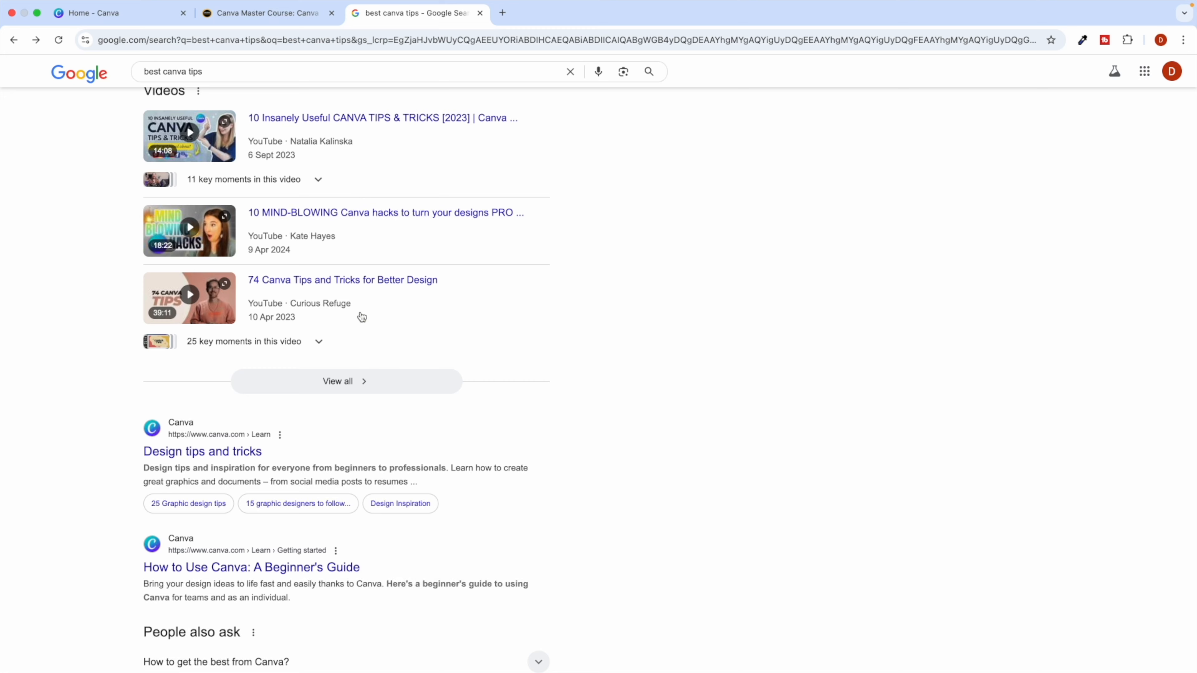
scroll(330, 283, "down", 6)
scroll(271, 430, "down", 7)
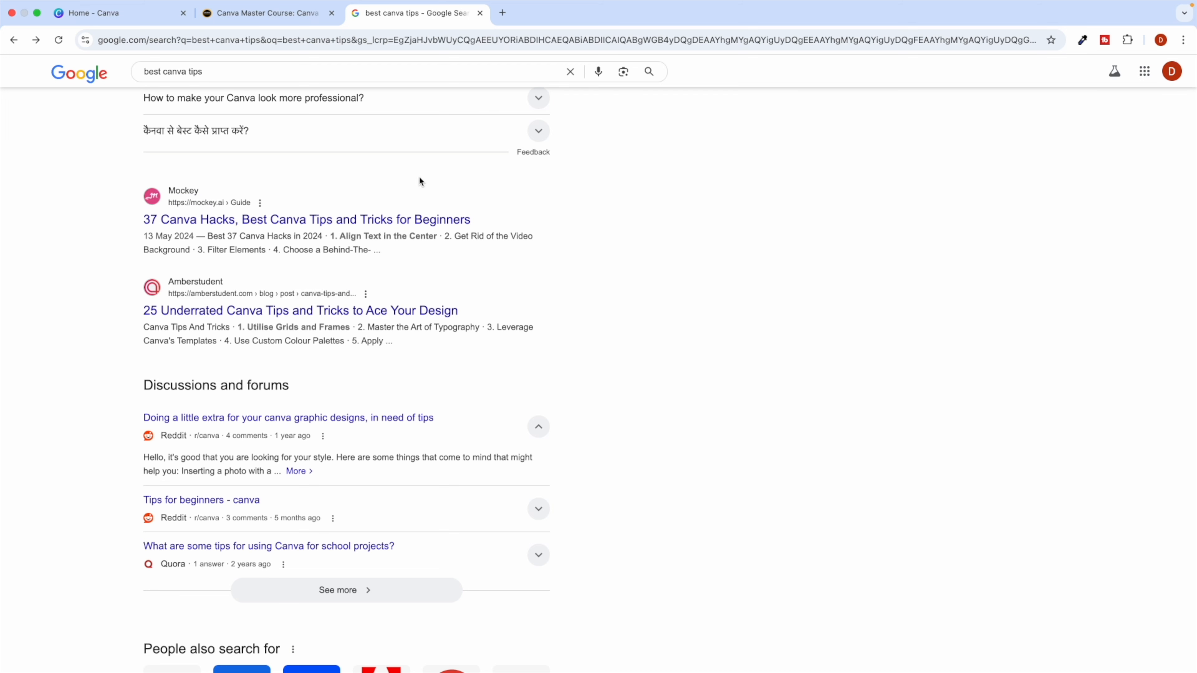
Compare the Canva home and search tabs, ending on the Canva Master Course page.
left_click(147, 19)
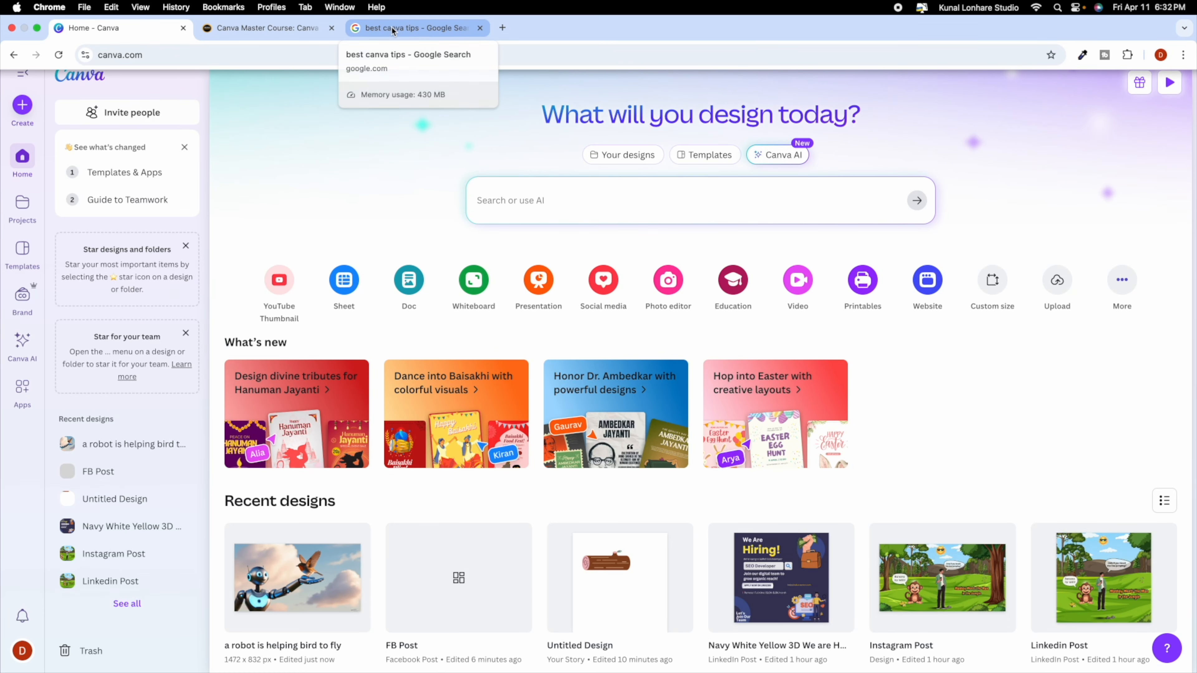
left_click(393, 29)
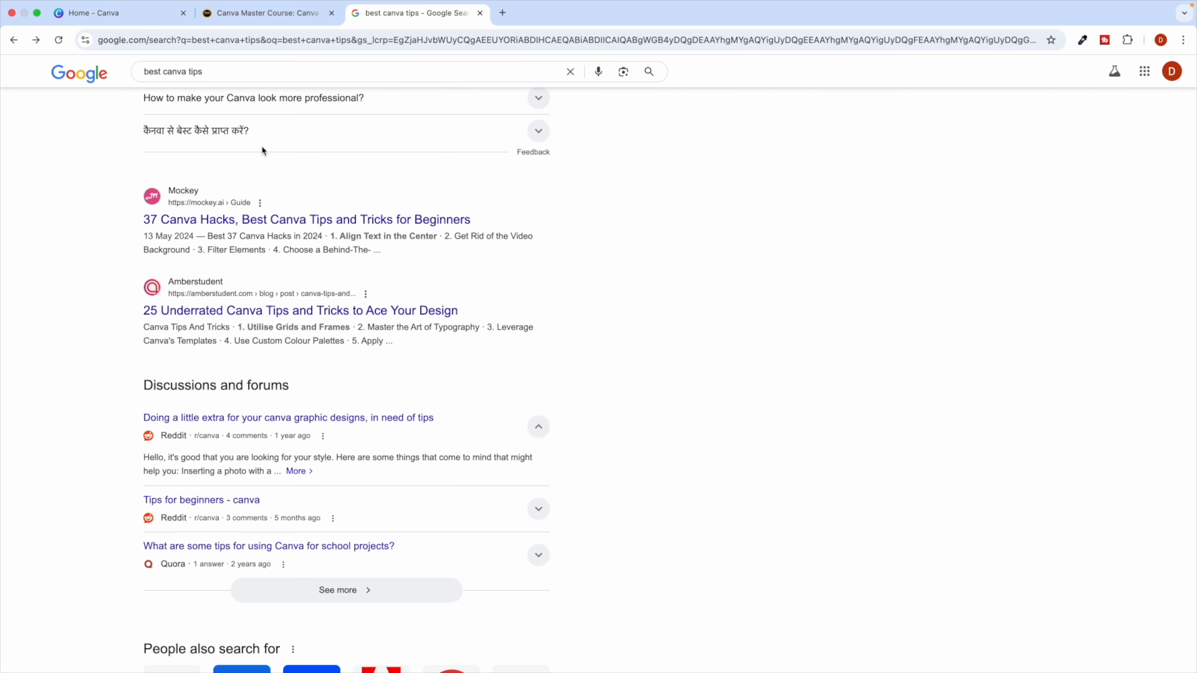
left_click(125, 22)
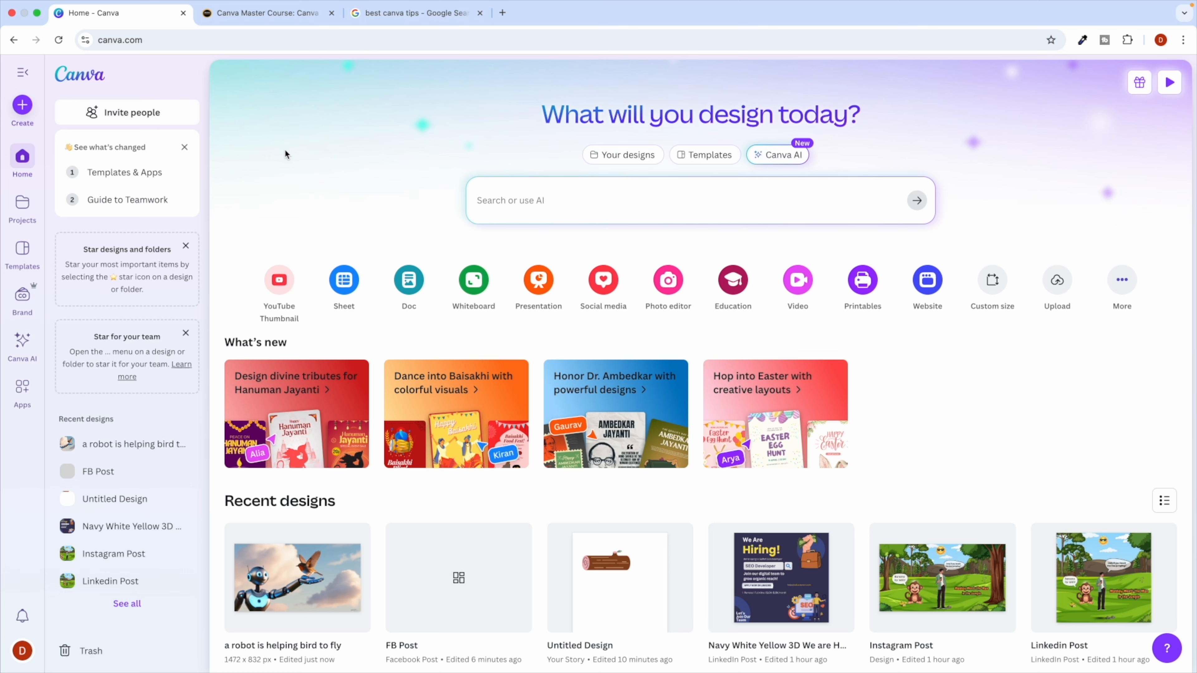
left_click(410, 13)
scroll(446, 295, "down", 6)
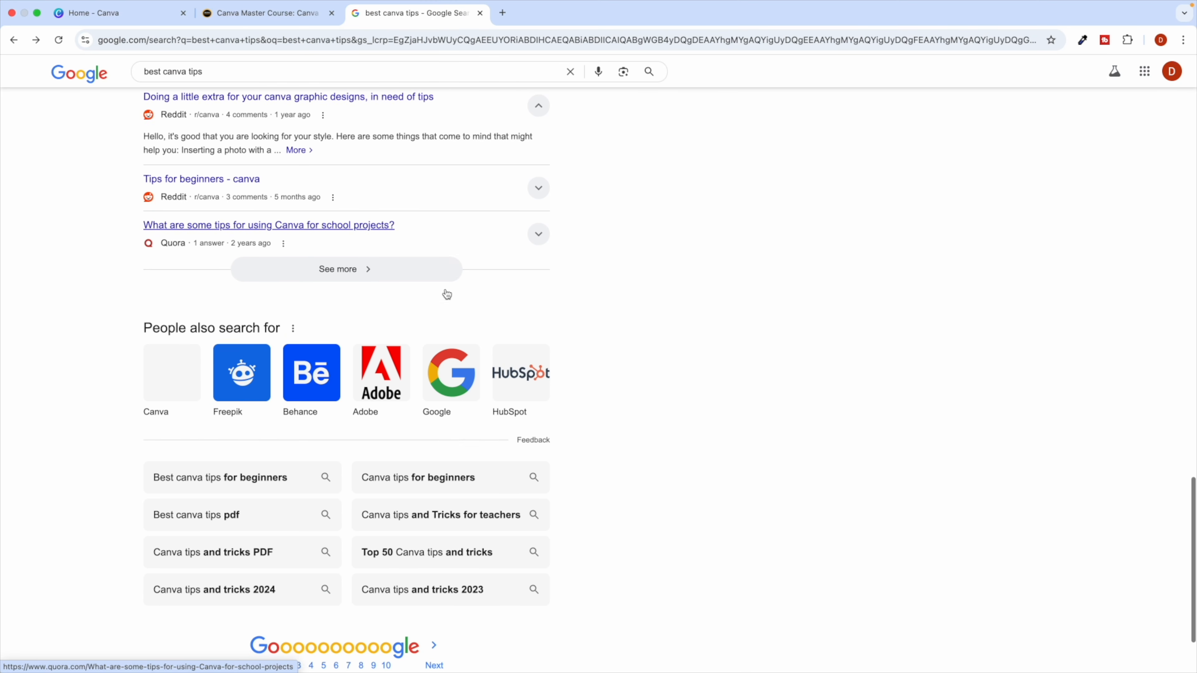
scroll(447, 295, "down", 2)
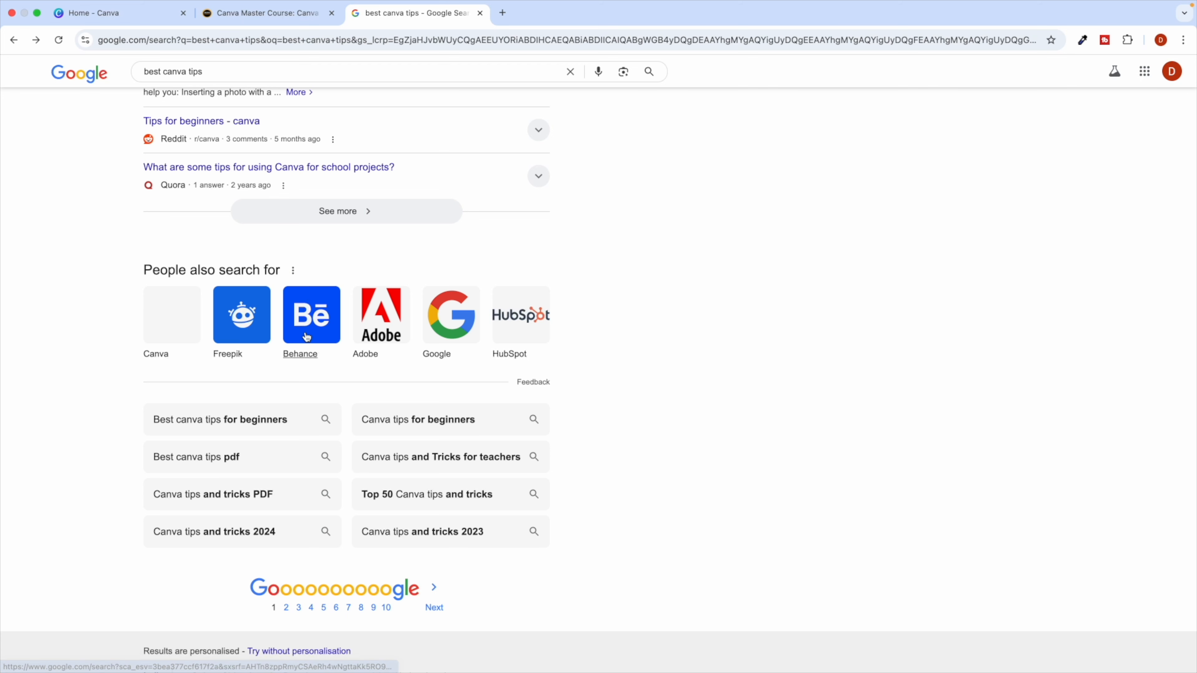
left_click(265, 13)
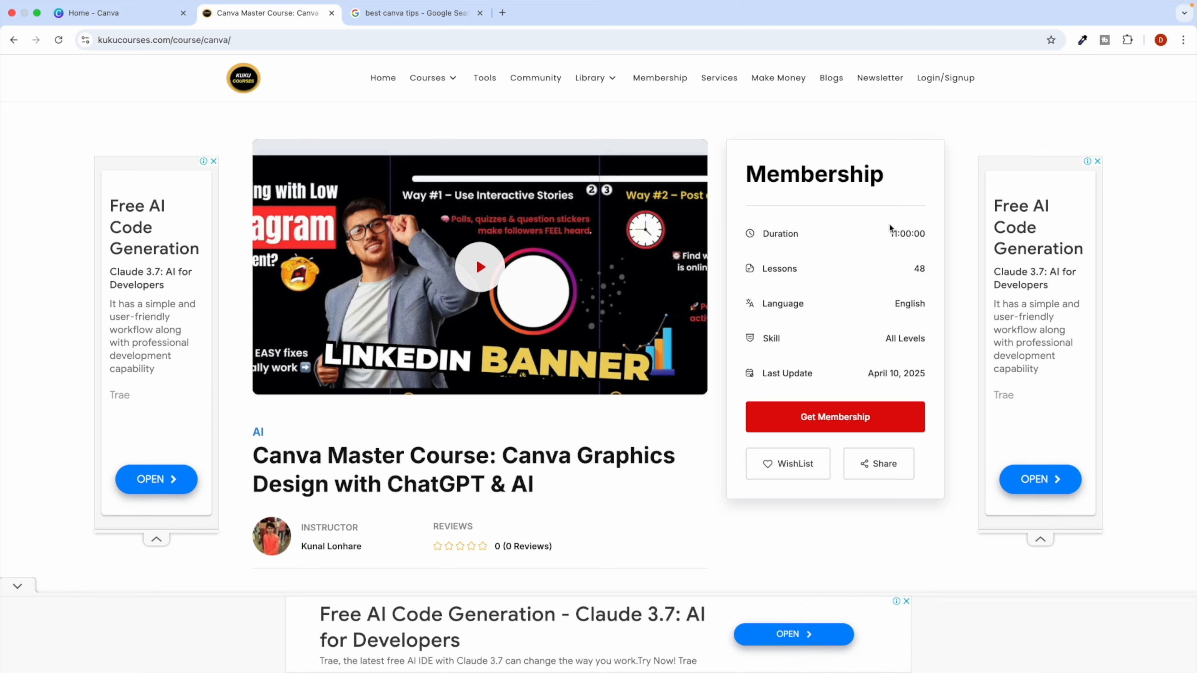
Highlight the course duration and title on the Canva Master Course page.
left_click_drag(918, 228, 891, 229)
double_click(409, 457)
triple_click(436, 460)
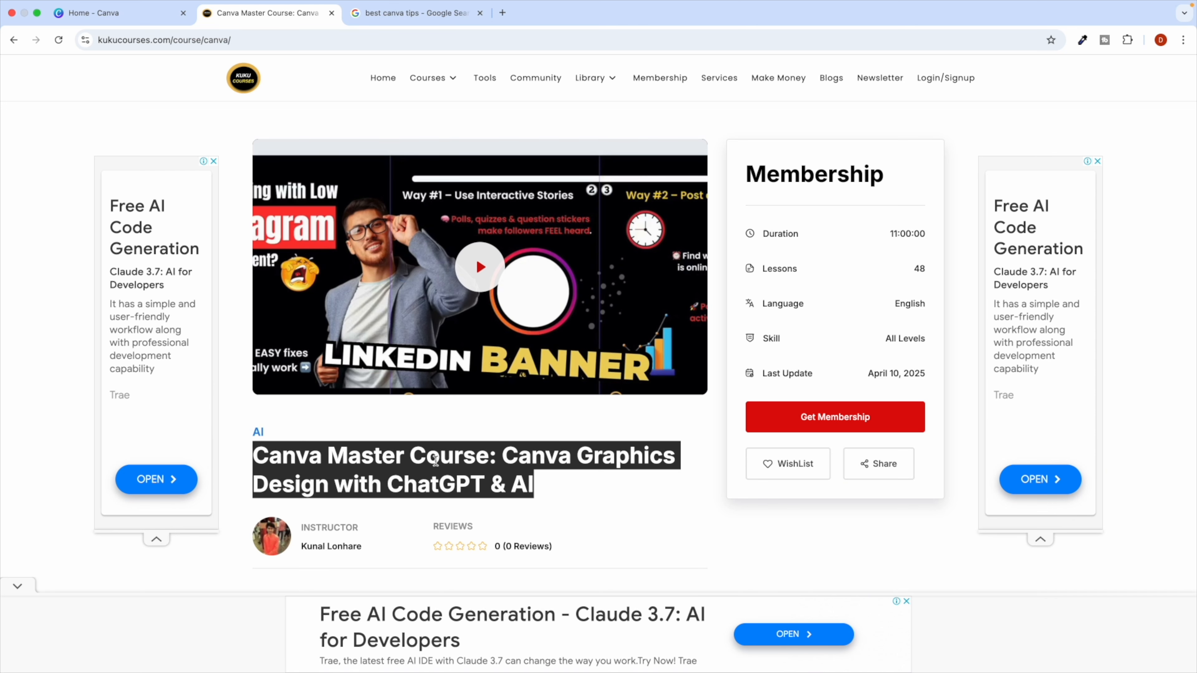
left_click(451, 461)
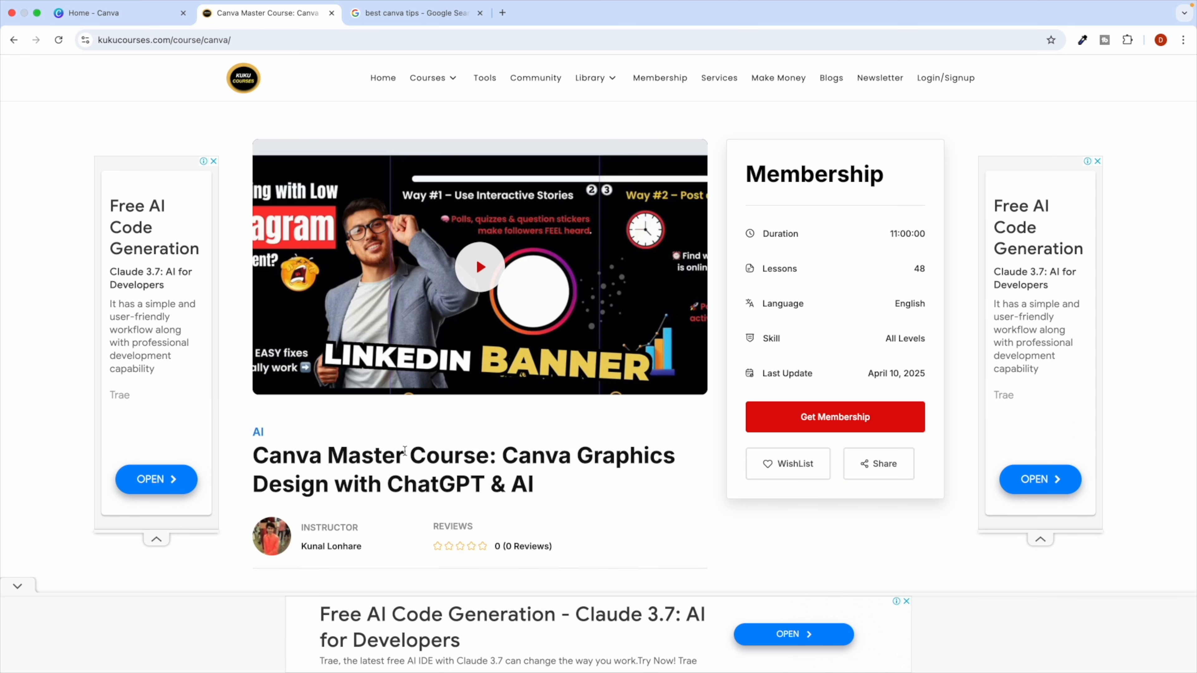
Close the 'best canva tips' search tab and return to the Canva home tab.
left_click(448, 13)
scroll(391, 326, "down", 2)
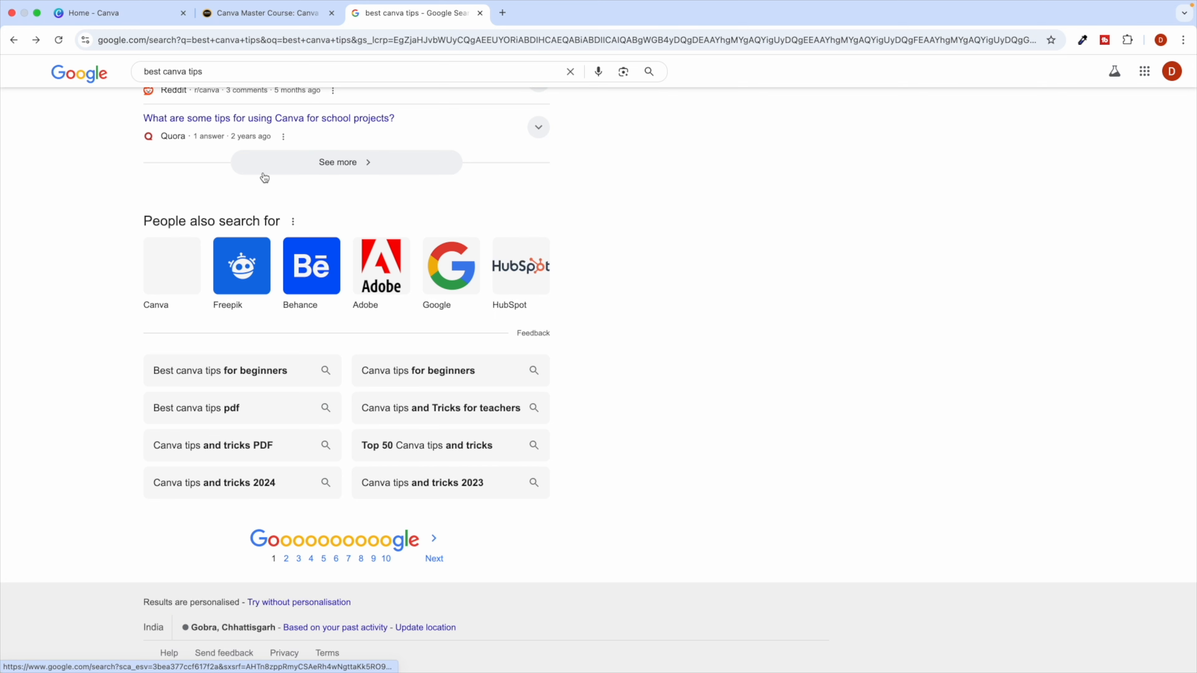
left_click(118, 13)
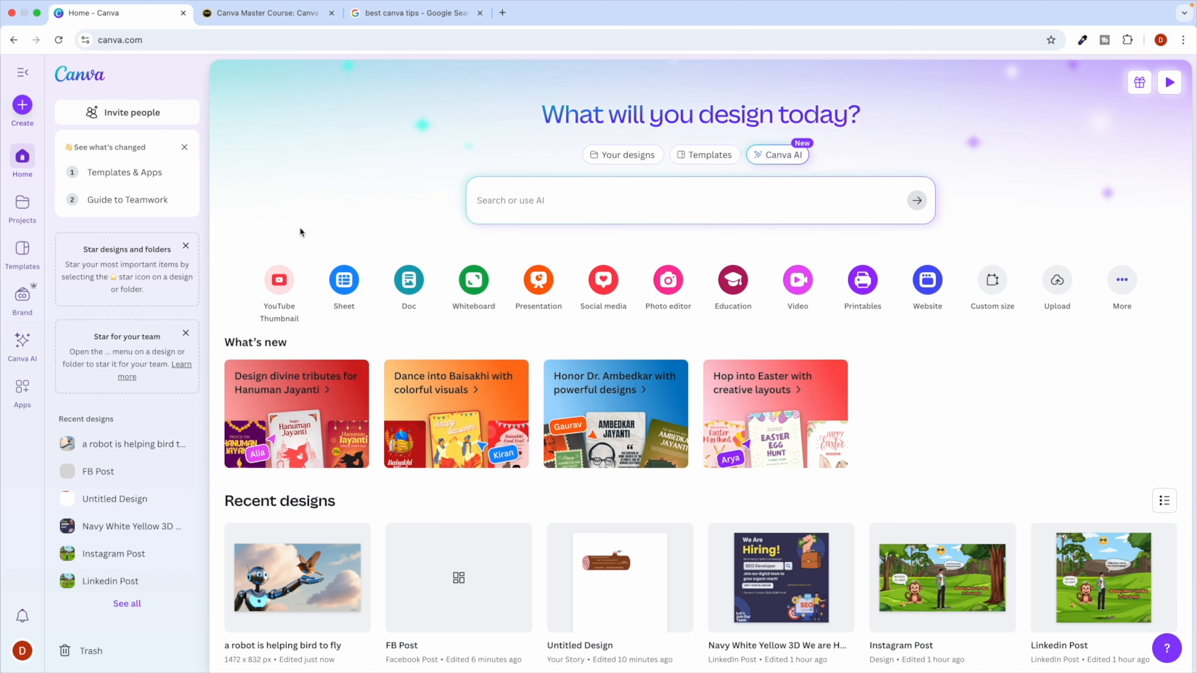
left_click(481, 22)
left_click(480, 14)
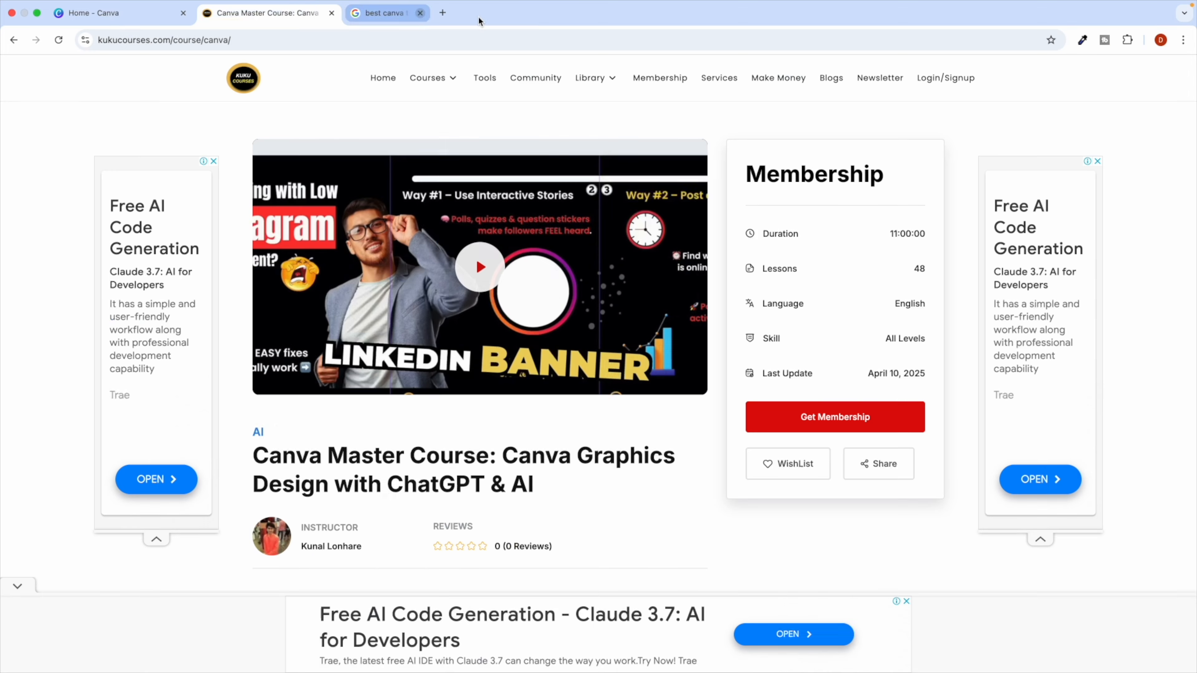
left_click(113, 13)
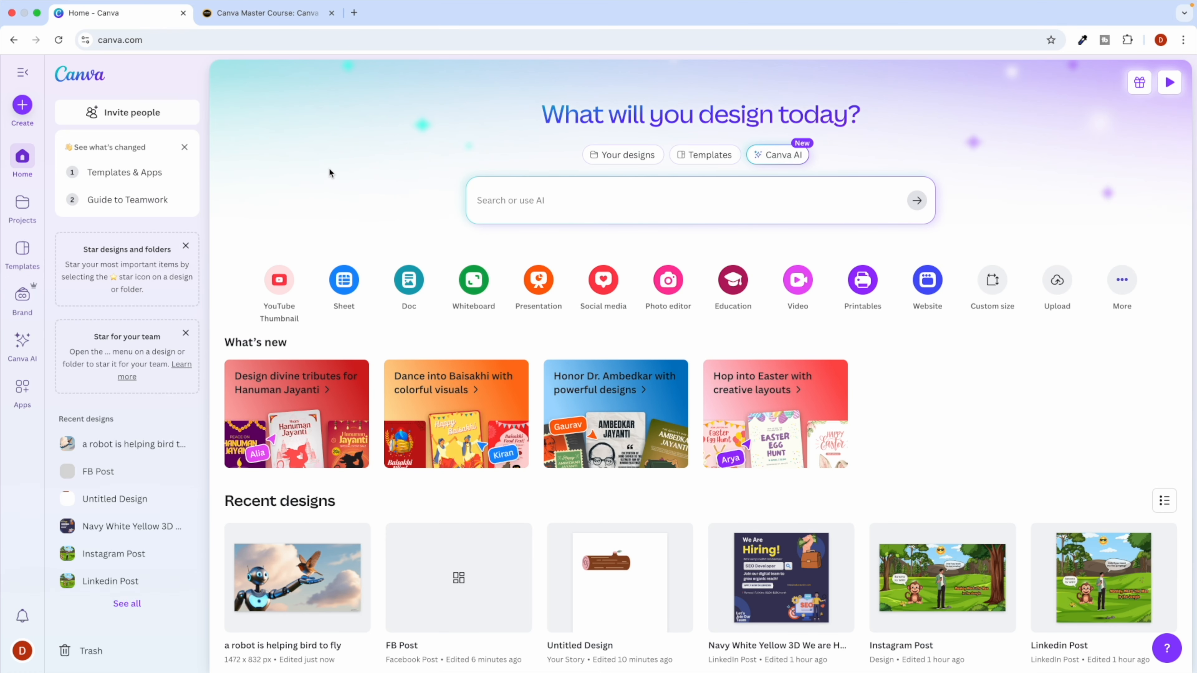